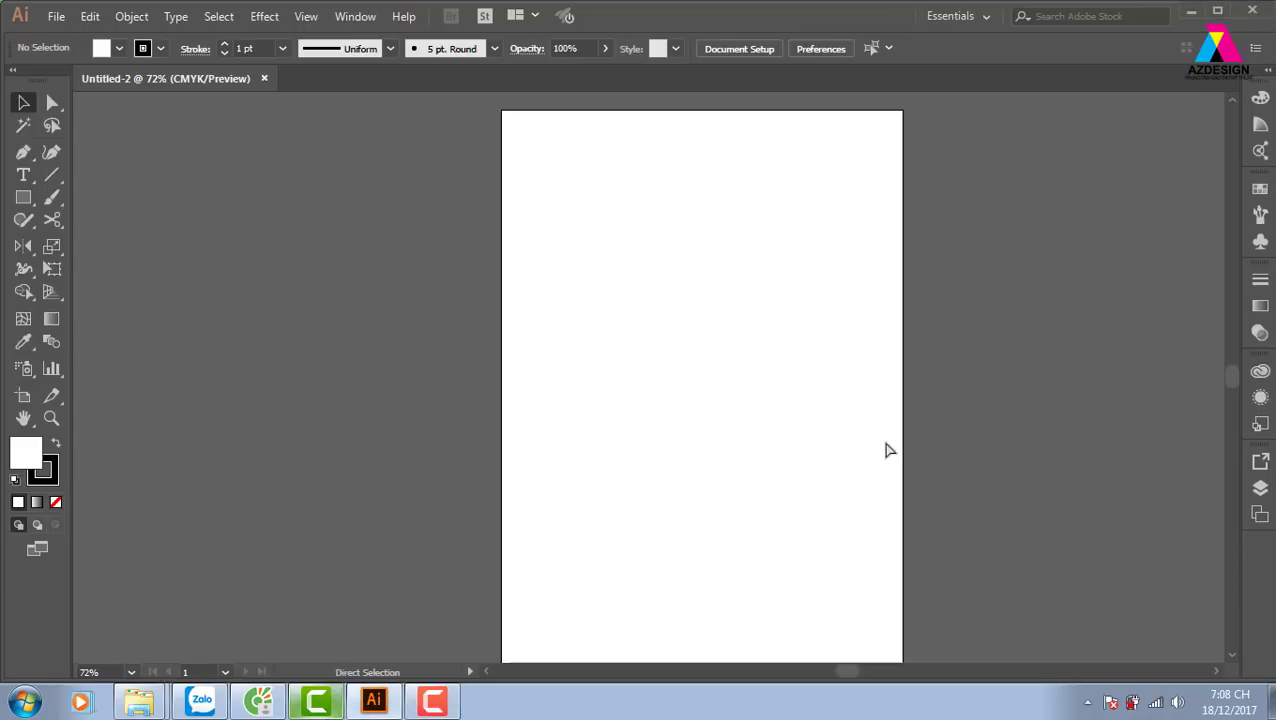
# Zoom out to 50% and pan the view so empty canvas surrounds the page
pyautogui.hotkey('ctrl', '-')
pyautogui.hotkey('ctrl', '-')
pyautogui.moveTo(821, 459); pyautogui.dragTo(696, 387)
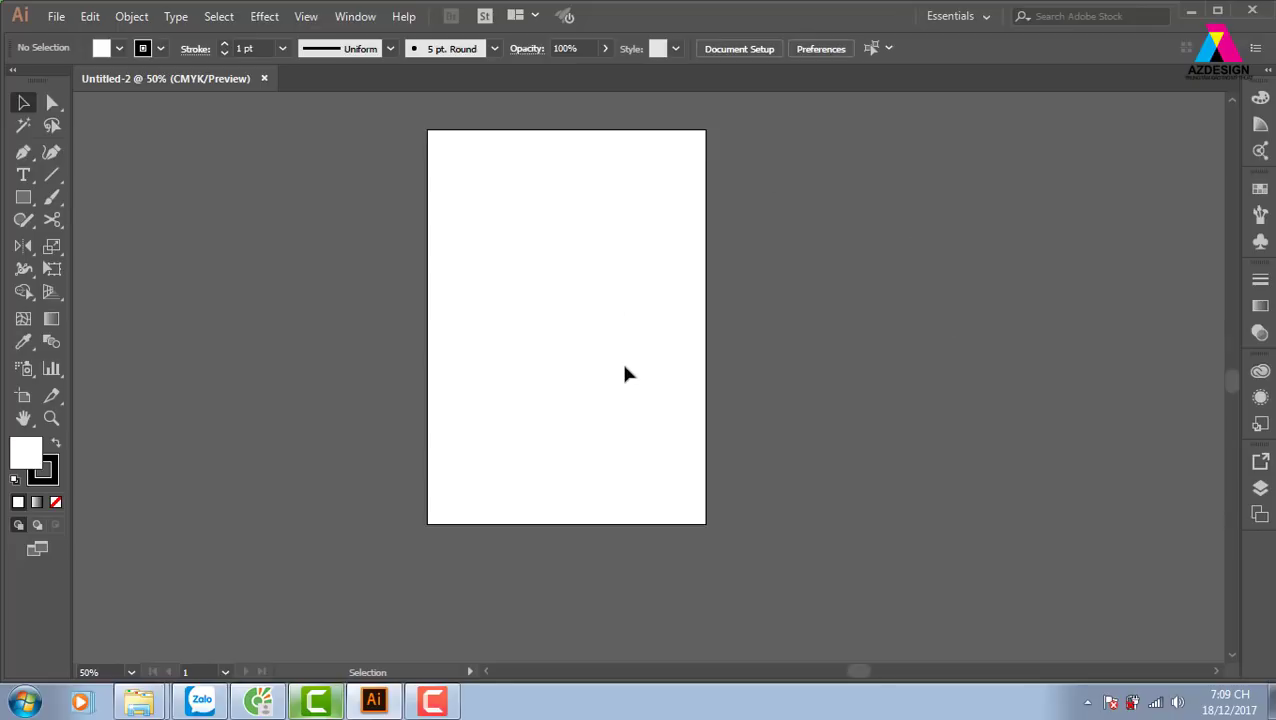
# Add artboards in the Artboards panel, delete the extra Artboard 5, keeping four in a row
pyautogui.click(1260, 513)
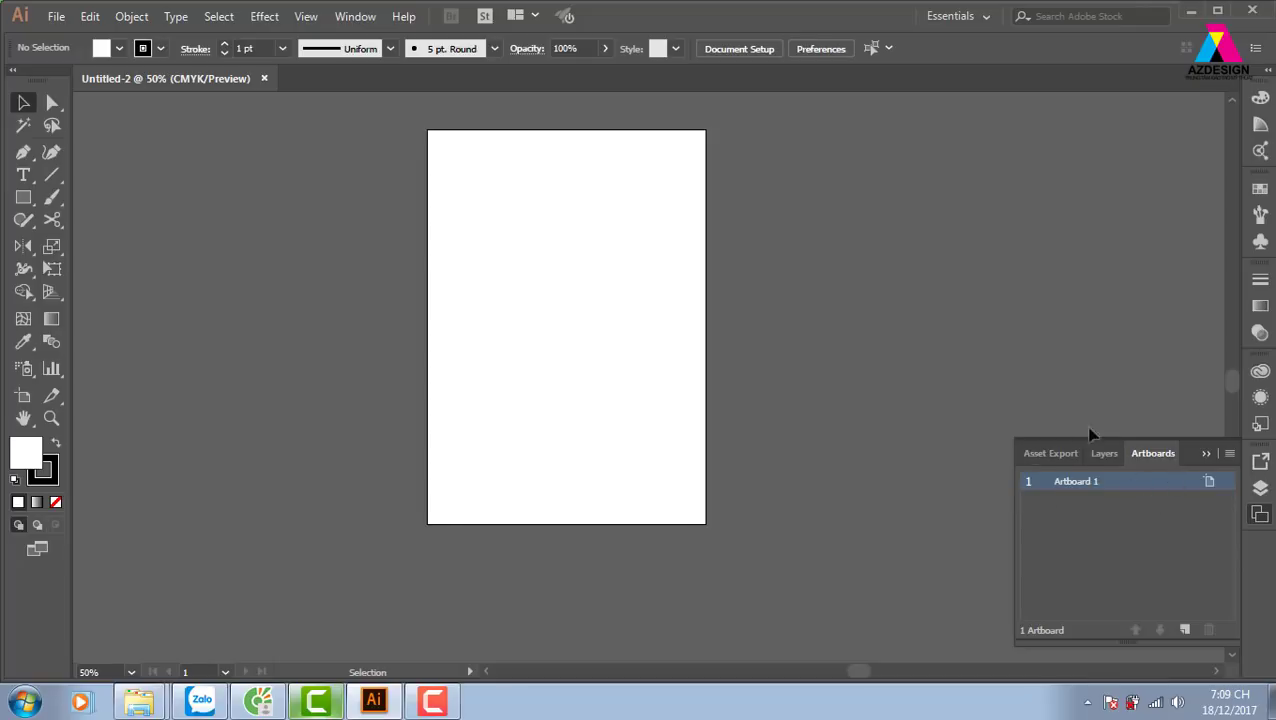
pyautogui.click(1186, 630)
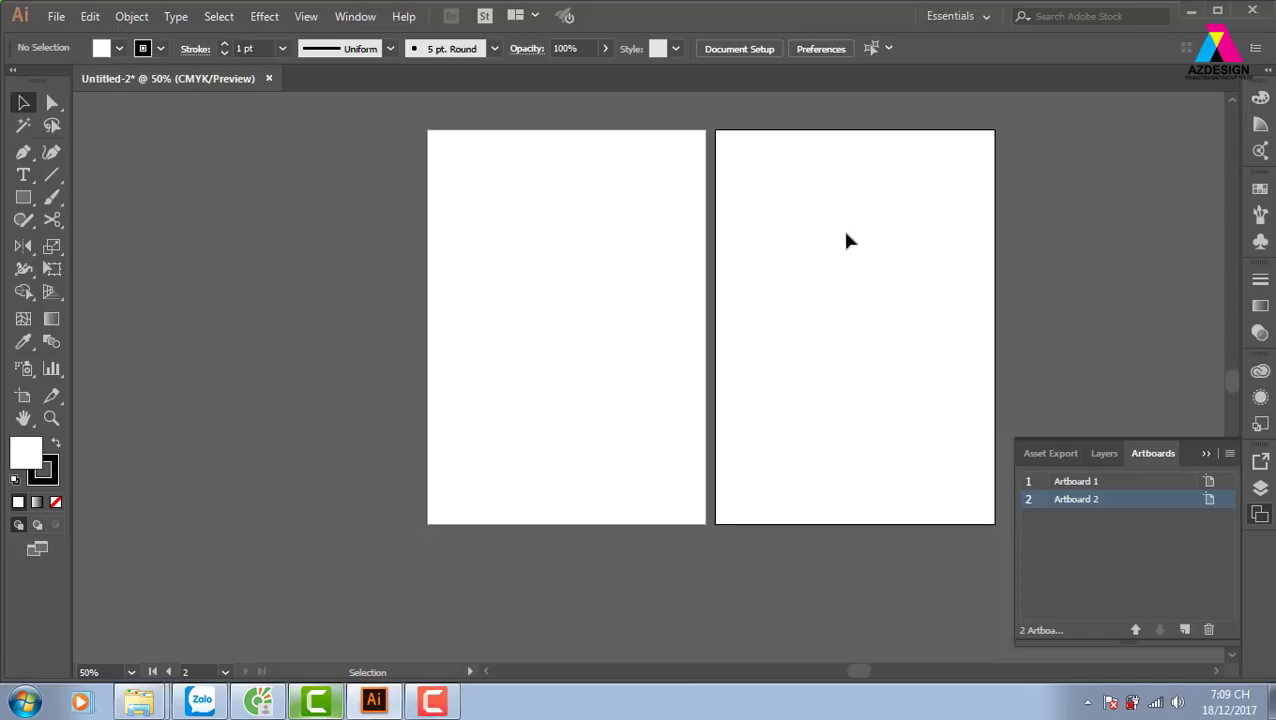
pyautogui.click(1185, 630)
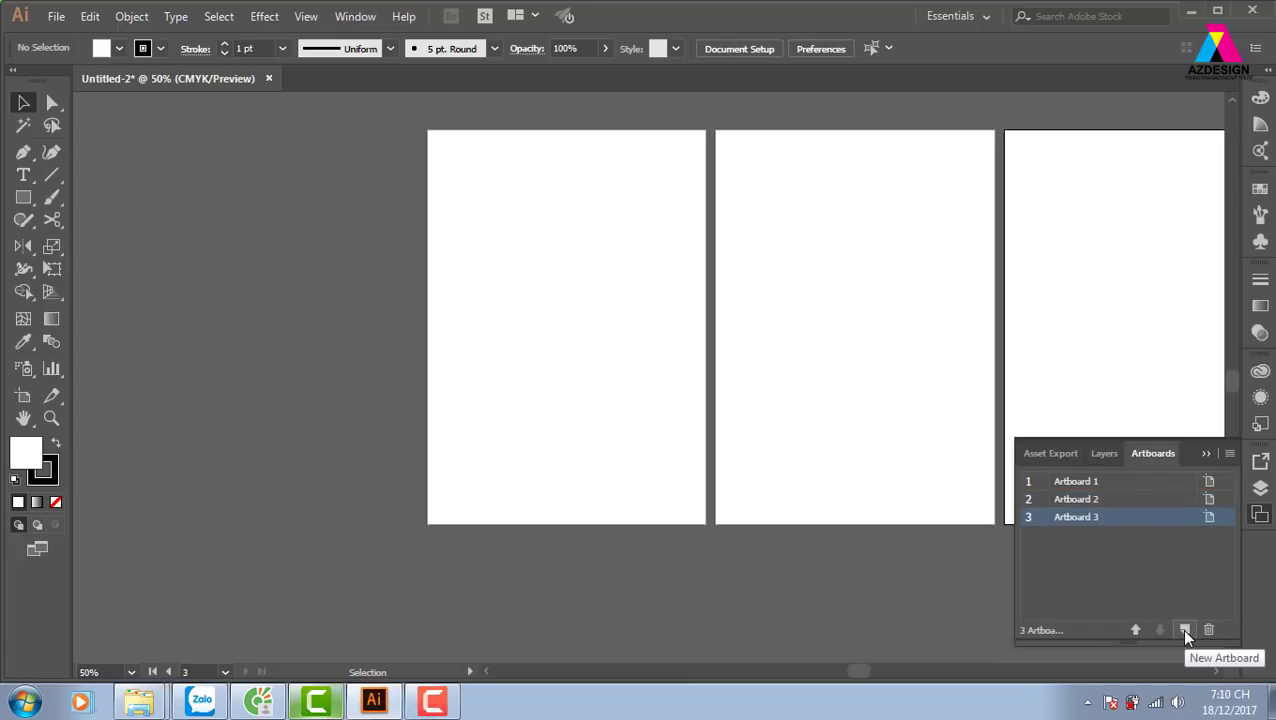
pyautogui.click(1185, 630)
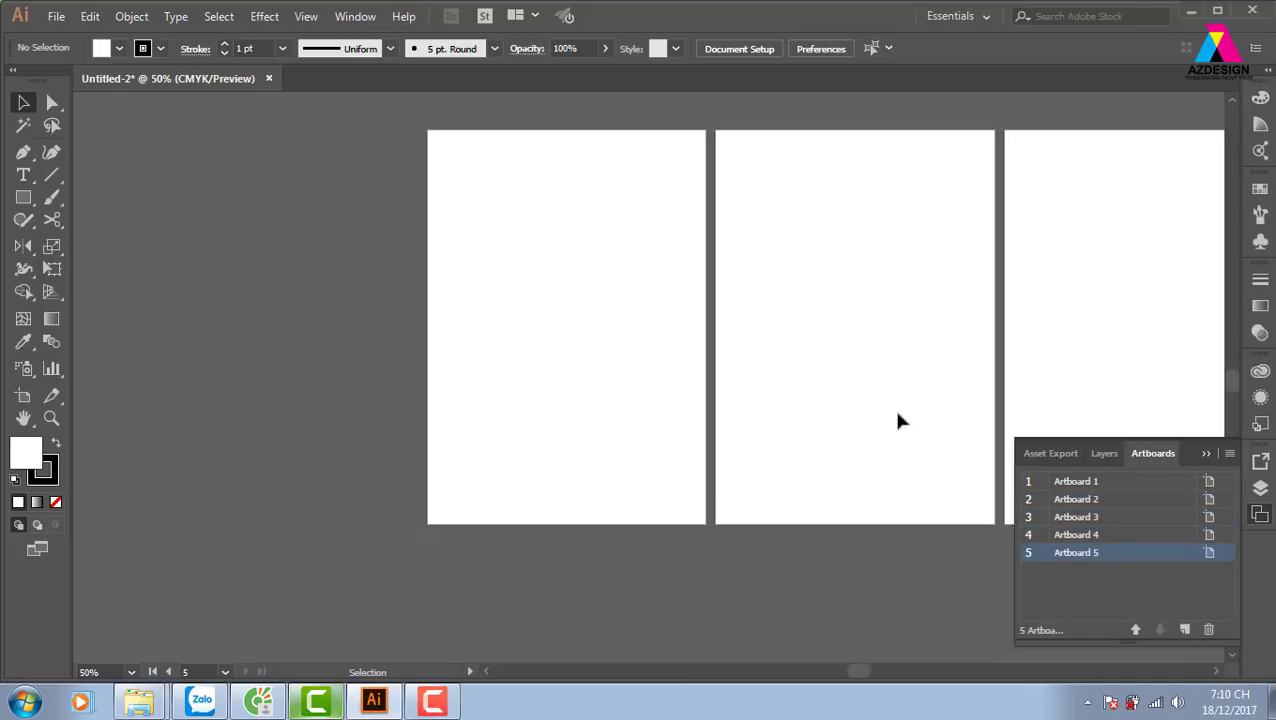
pyautogui.click(1209, 630)
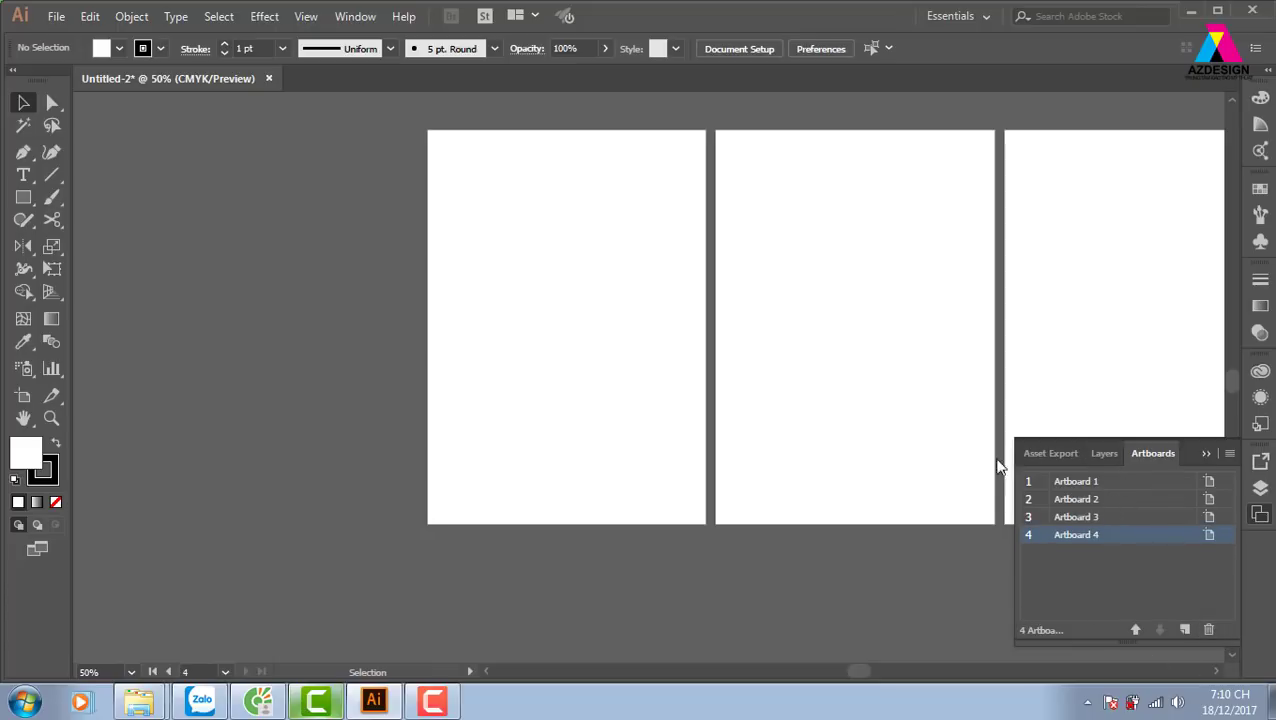
pyautogui.click(835, 340)
pyautogui.moveTo(1010, 313)
pyautogui.mouseDown()
pyautogui.moveTo(870, 300)
pyautogui.moveTo(701, 399)
pyautogui.moveTo(880, 322)
pyautogui.moveTo(627, 327)
pyautogui.moveTo(753, 326)
pyautogui.mouseUp()
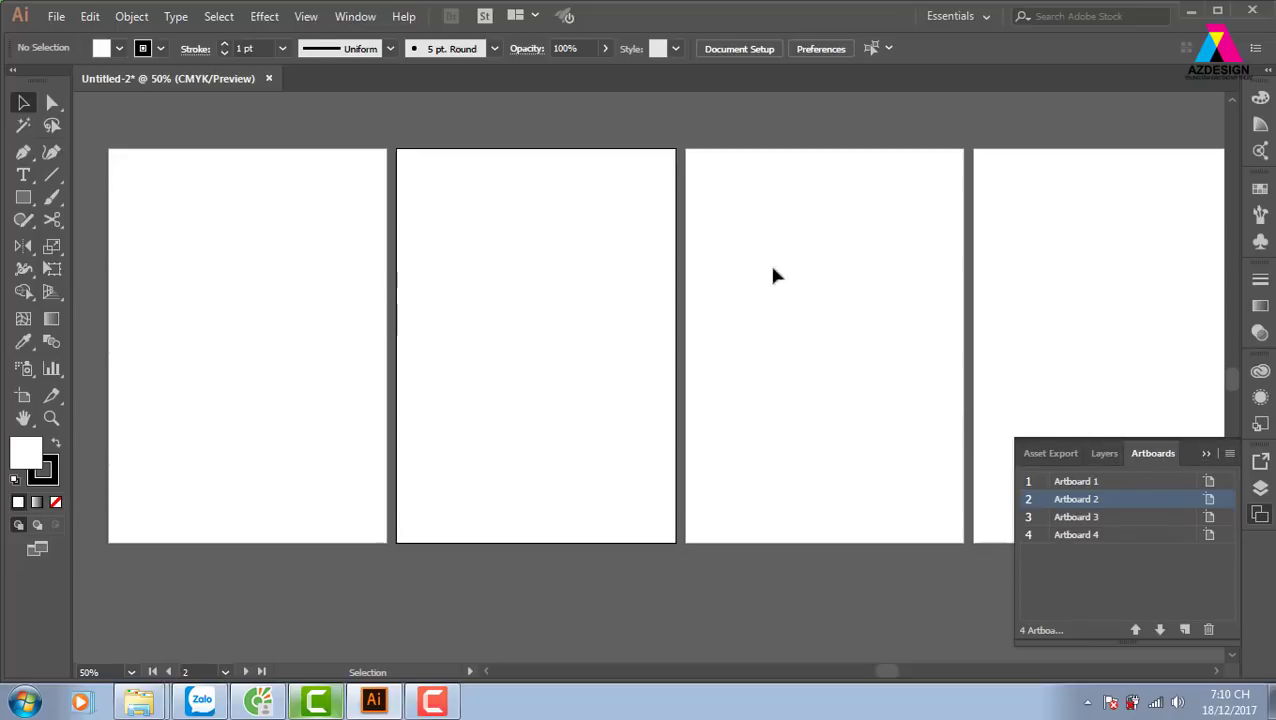
pyautogui.click(1231, 455)
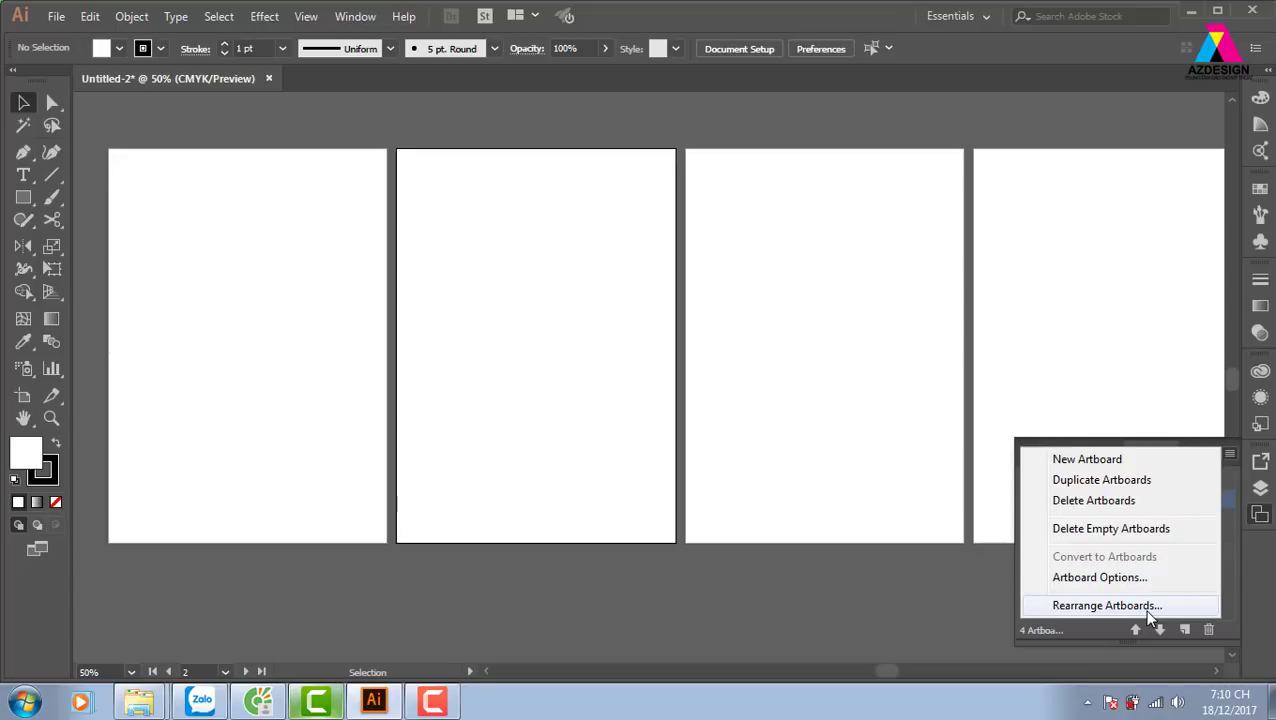
# Rearrange the artboards as Grid by Row with 2 columns, then make Artboard 2 active
pyautogui.click(1148, 608)
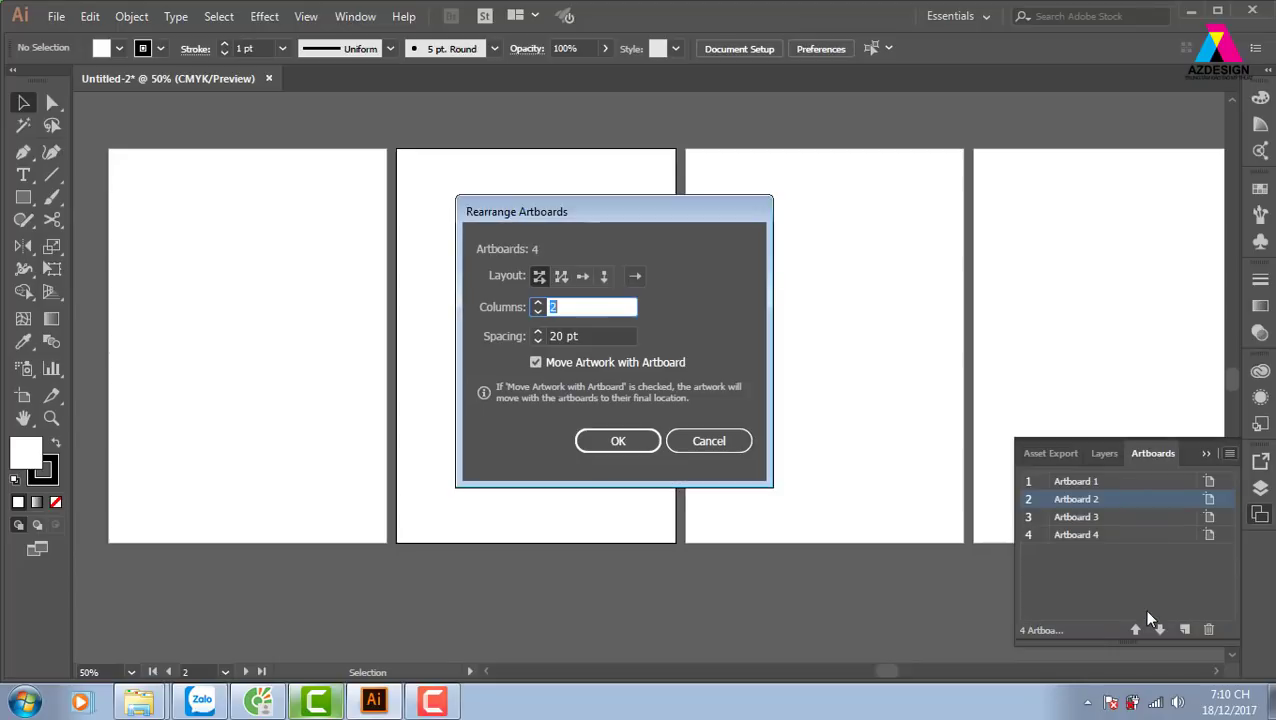
pyautogui.click(543, 276)
pyautogui.click(615, 445)
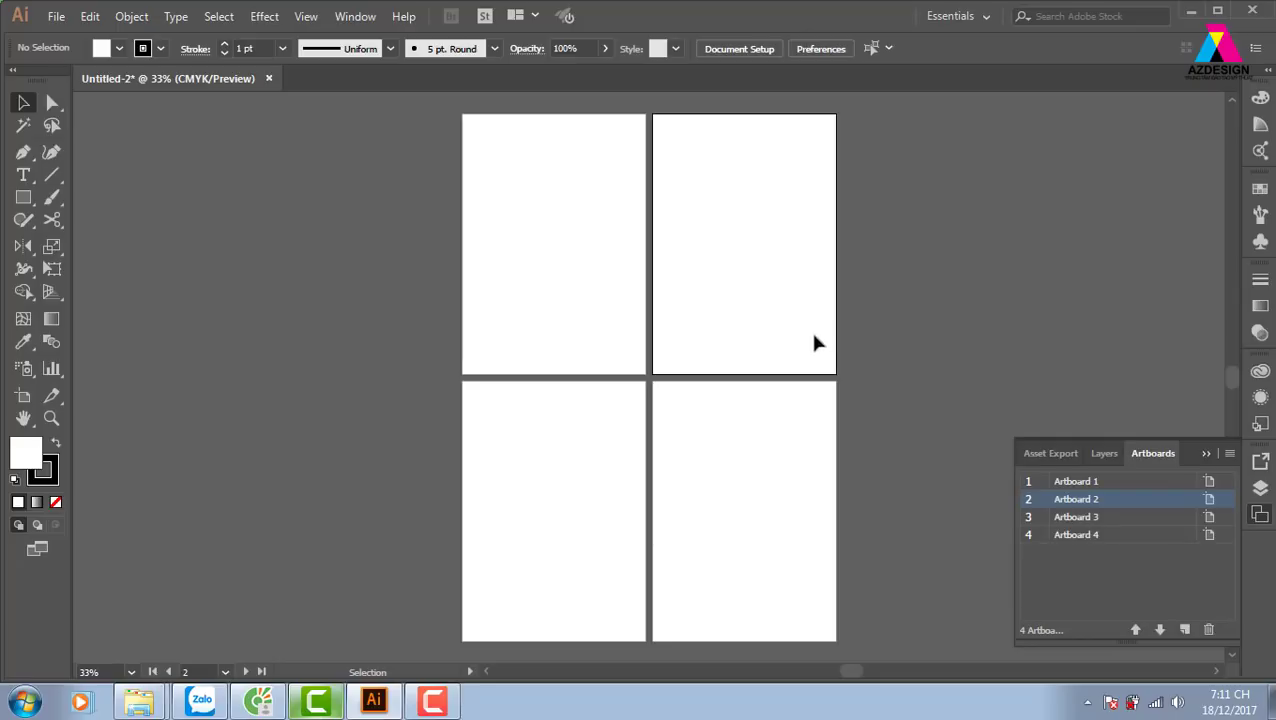
pyautogui.click(577, 250)
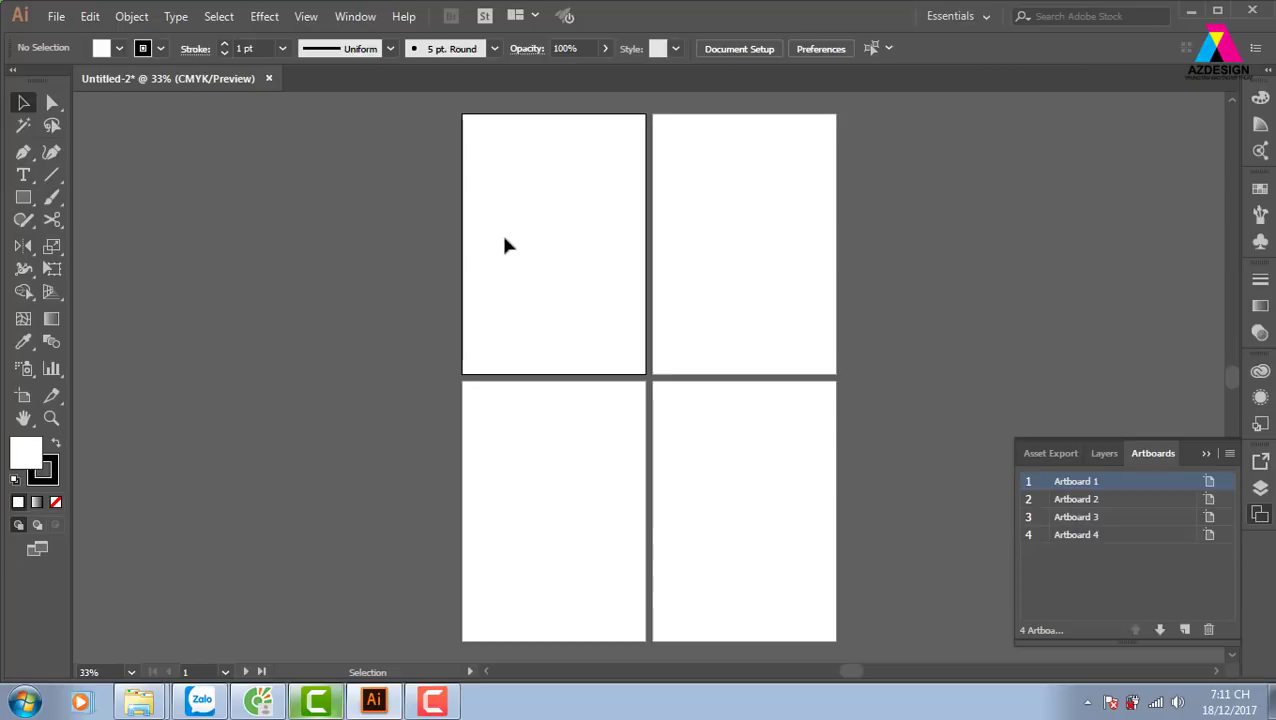
pyautogui.click(707, 200)
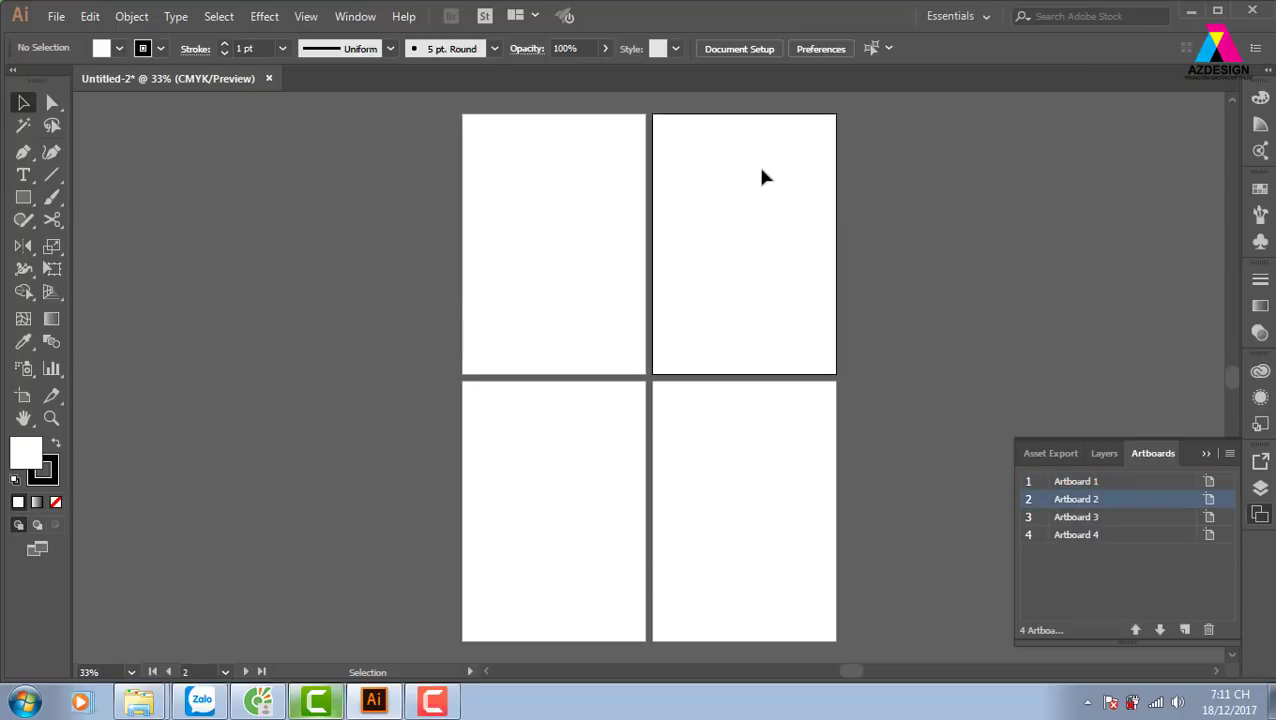
# Draw a tall rectangle to the left of the first artboard
pyautogui.click(24, 197)
pyautogui.moveTo(395, 149)
pyautogui.mouseDown()
pyautogui.moveTo(462, 285)
pyautogui.moveTo(489, 311)
pyautogui.moveTo(530, 285)
pyautogui.moveTo(407, 290)
pyautogui.mouseUp()
pyautogui.click(24, 103)
pyautogui.click(157, 194)
pyautogui.click(416, 239)
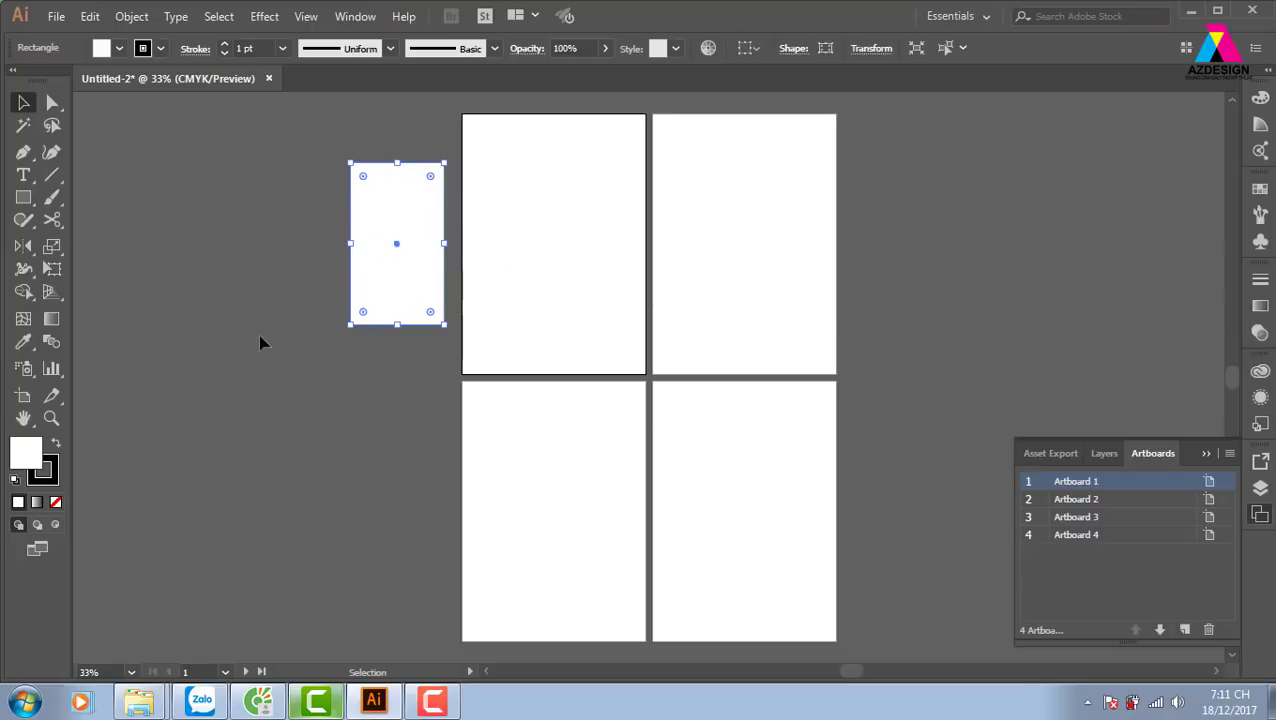
# Fill the rectangle with dark teal #00373a in the Color Picker
pyautogui.doubleClick(25, 451)
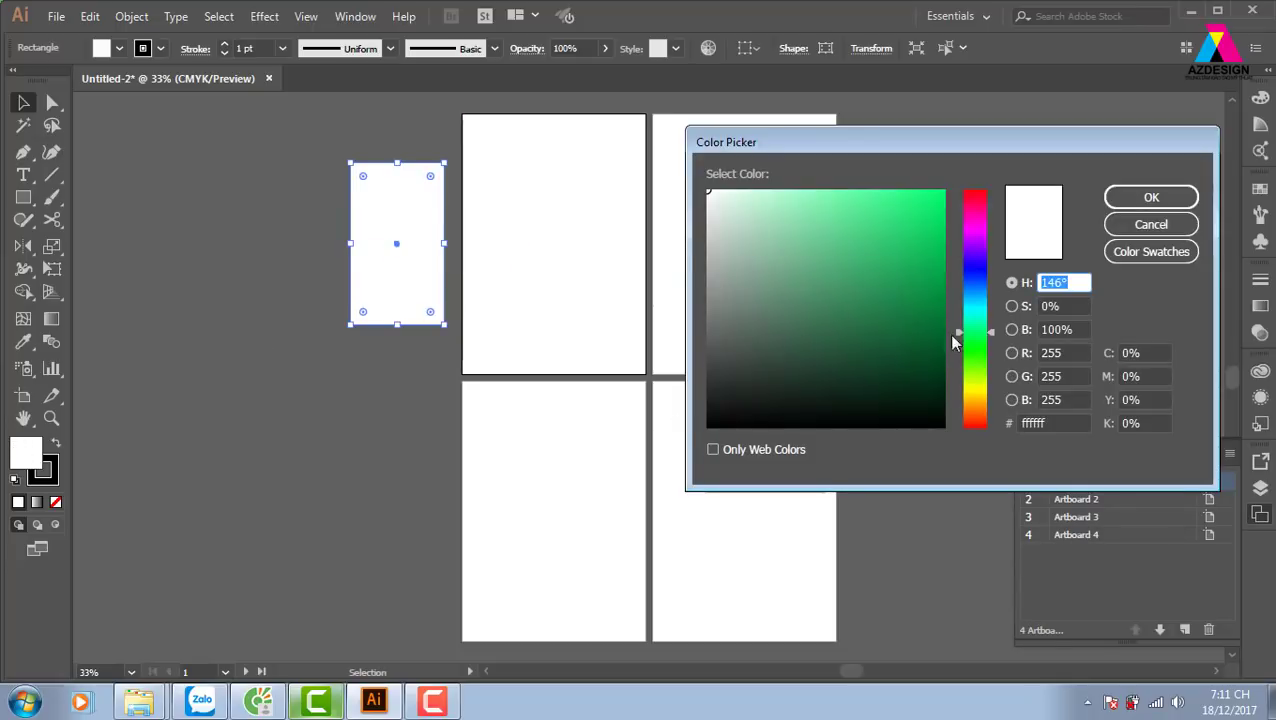
pyautogui.click(975, 290)
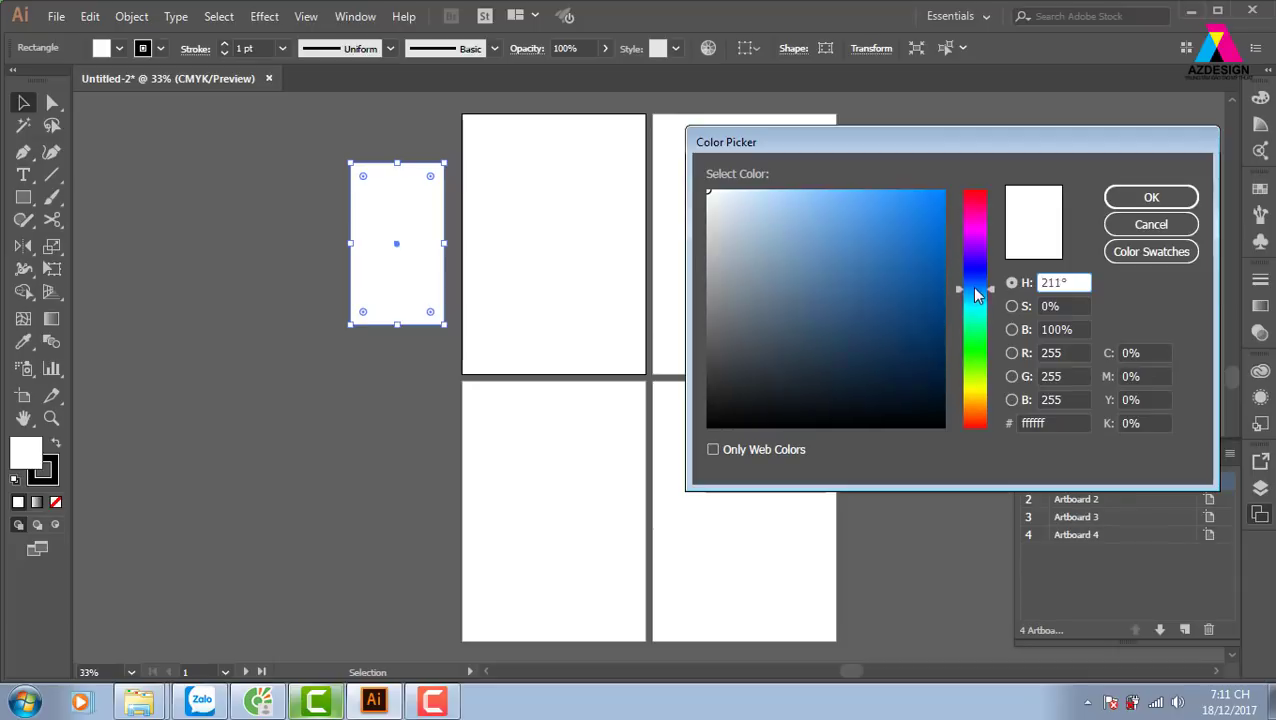
pyautogui.moveTo(975, 290); pyautogui.dragTo(975, 306)
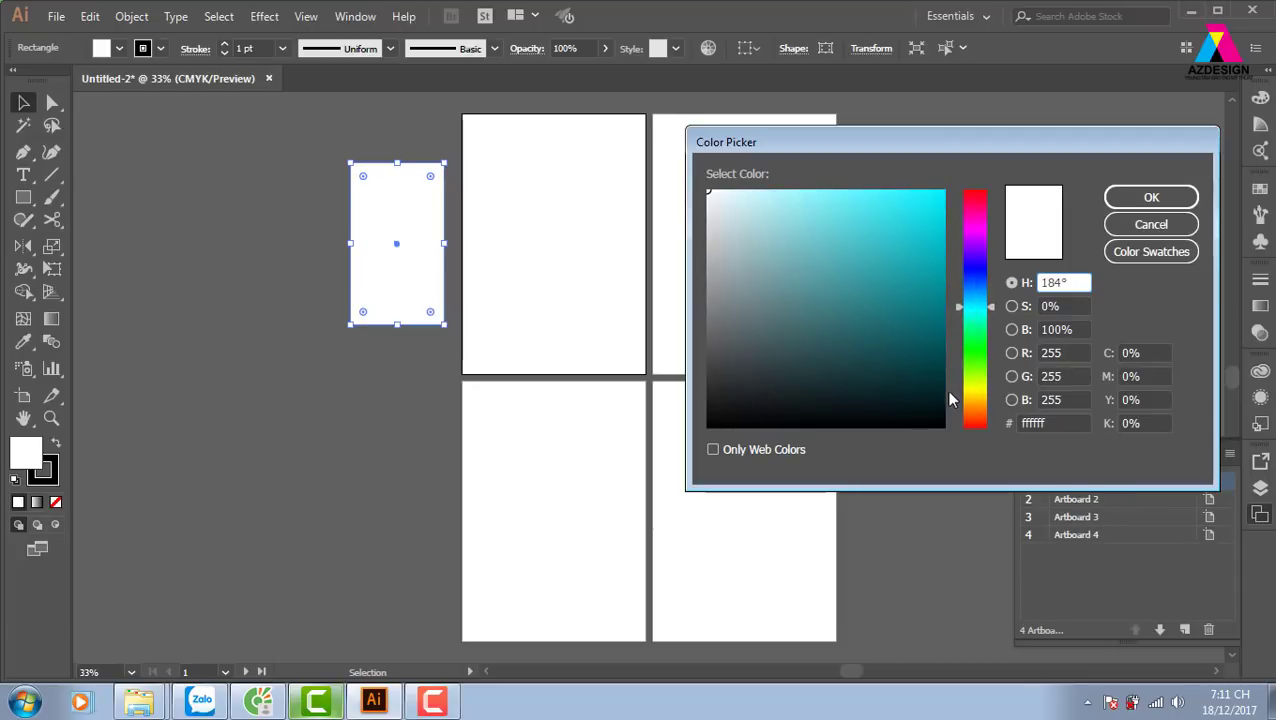
pyautogui.moveTo(928, 376); pyautogui.dragTo(970, 378)
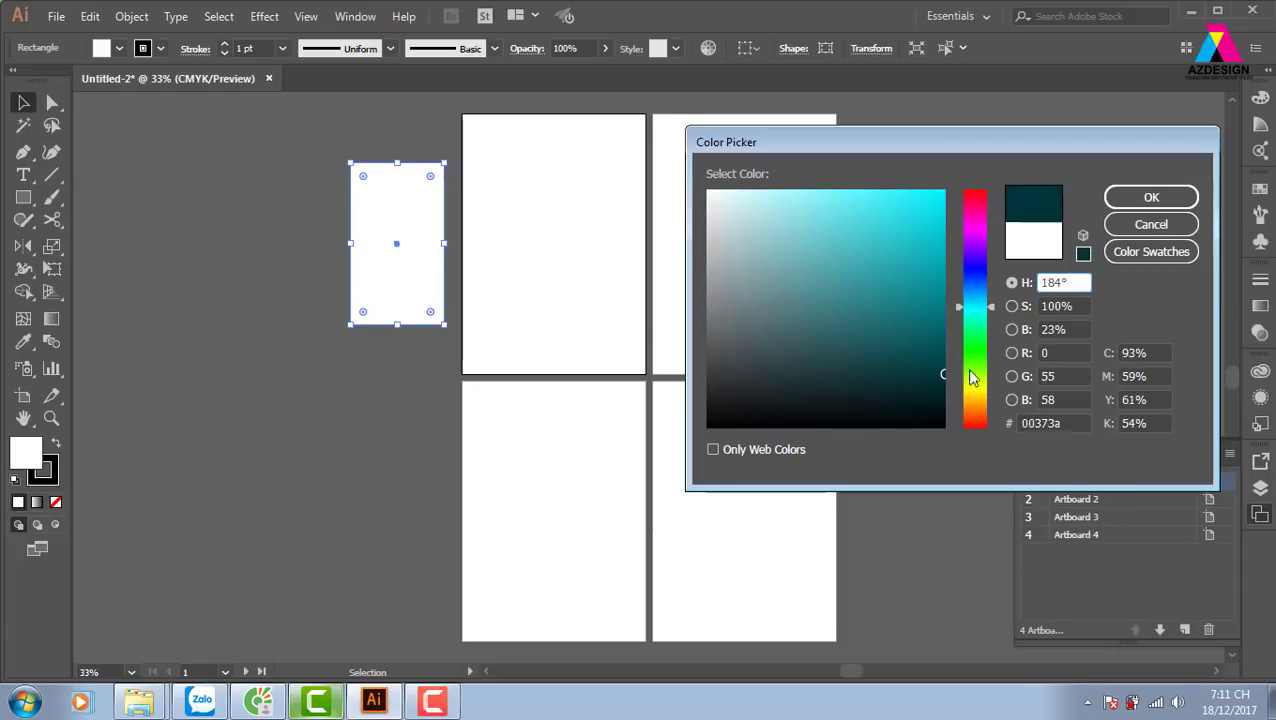
pyautogui.click(1160, 197)
# Move the teal rectangle onto Artboard 1
pyautogui.click(469, 276)
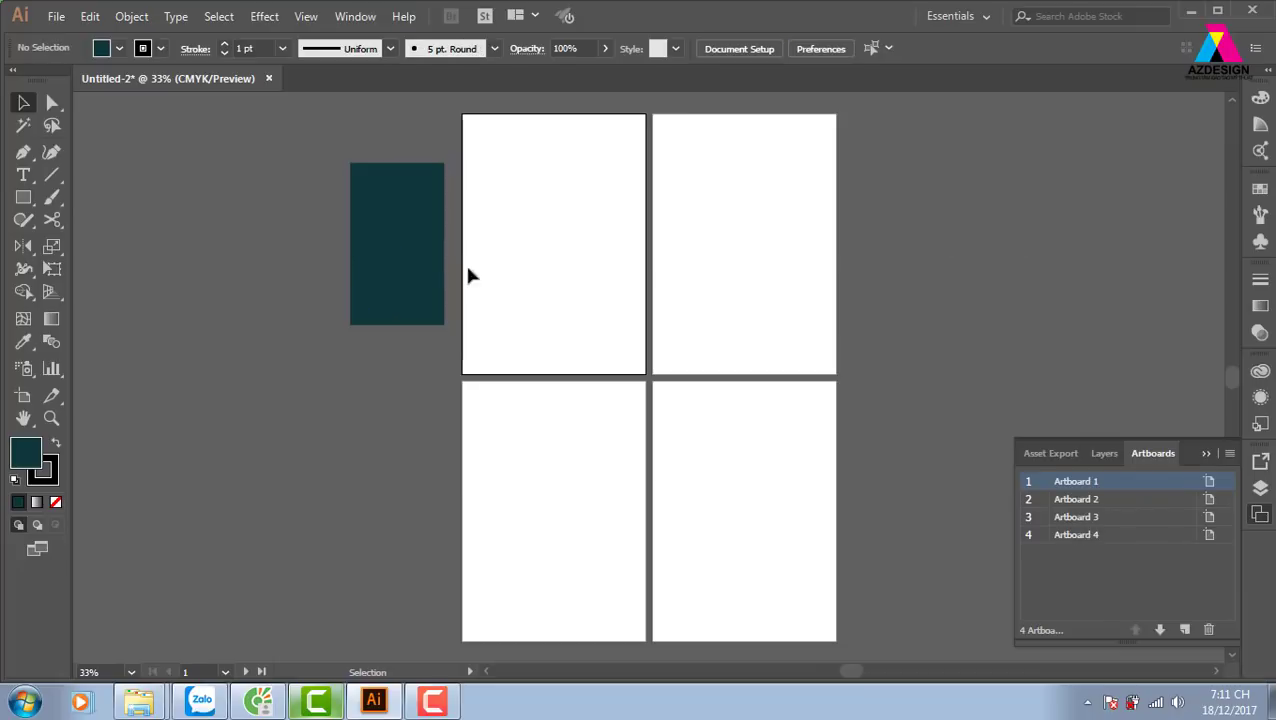
pyautogui.moveTo(443, 262); pyautogui.dragTo(595, 262)
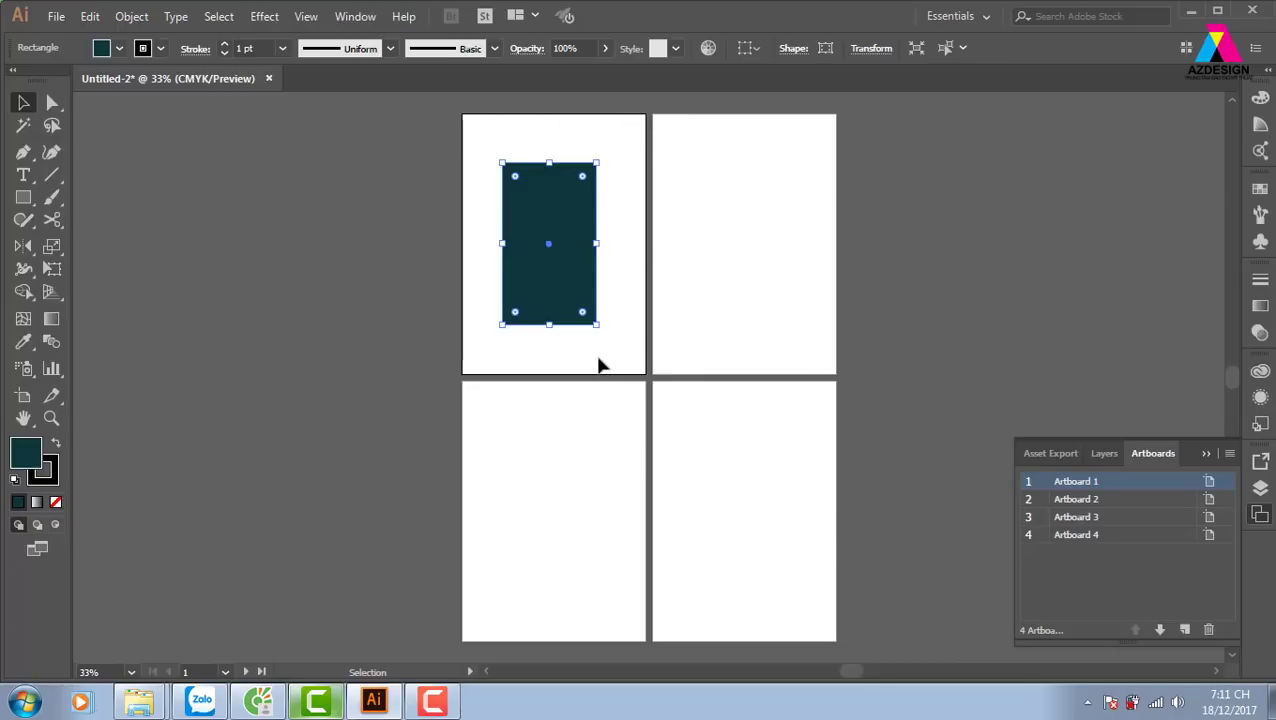
pyautogui.click(940, 280)
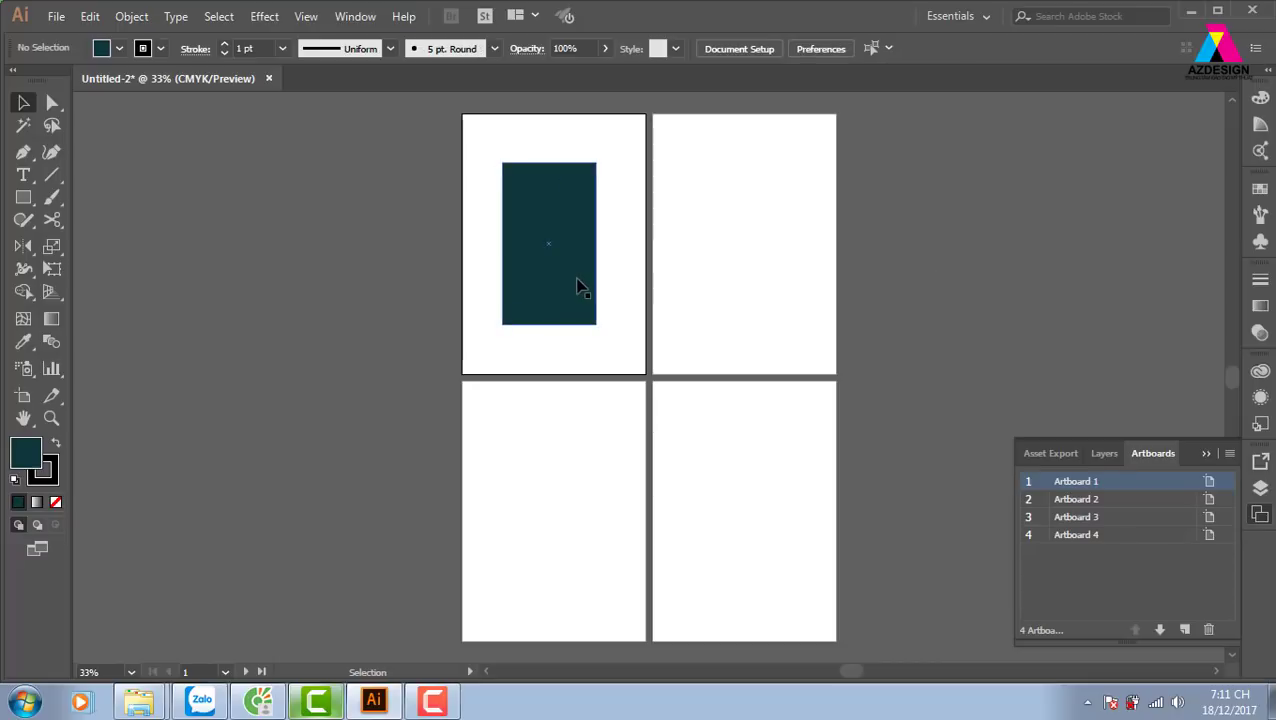
pyautogui.click(577, 287)
# Show the full Align panel options and set Align To the artboard
pyautogui.press('shift')
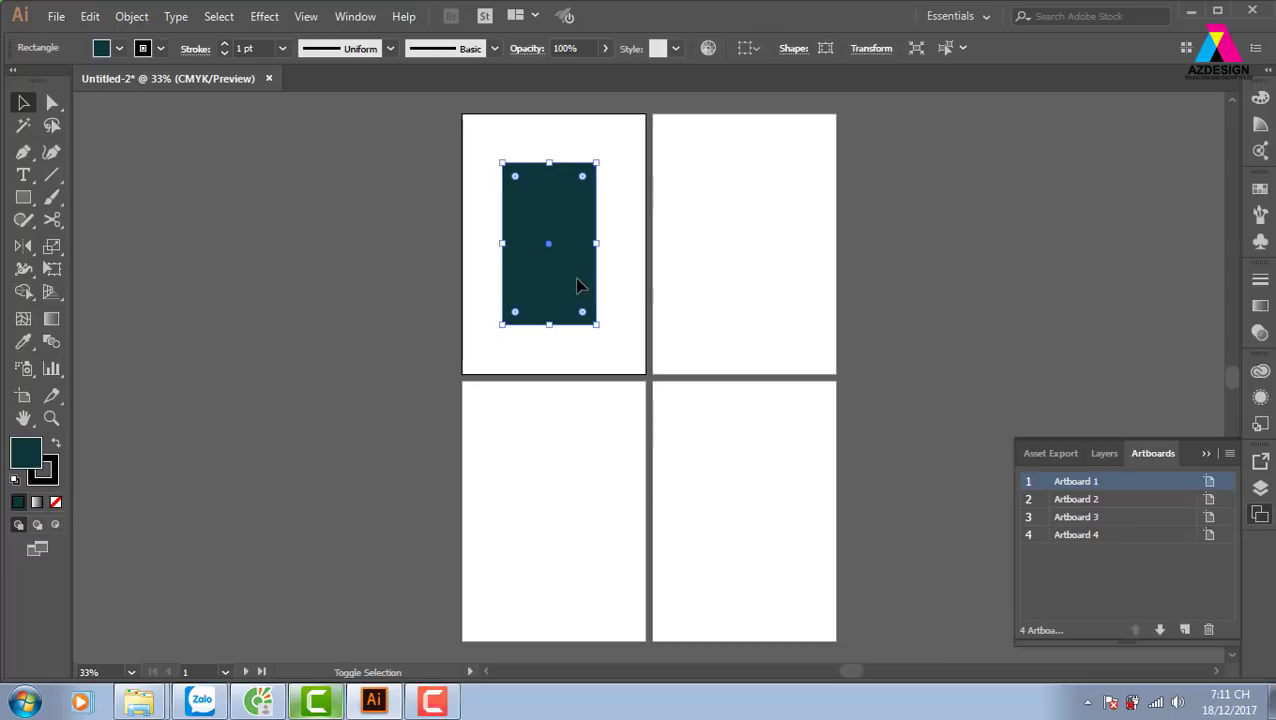
pyautogui.hotkey('shift', 'F7')
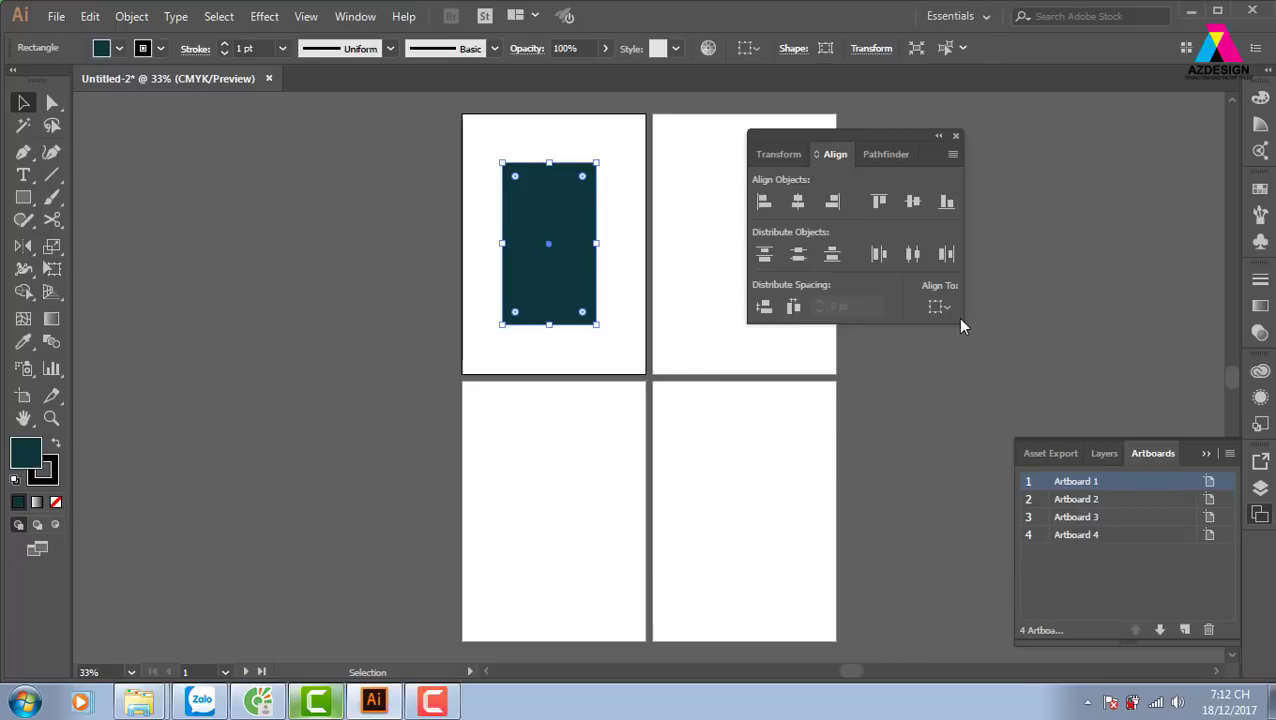
pyautogui.click(953, 154)
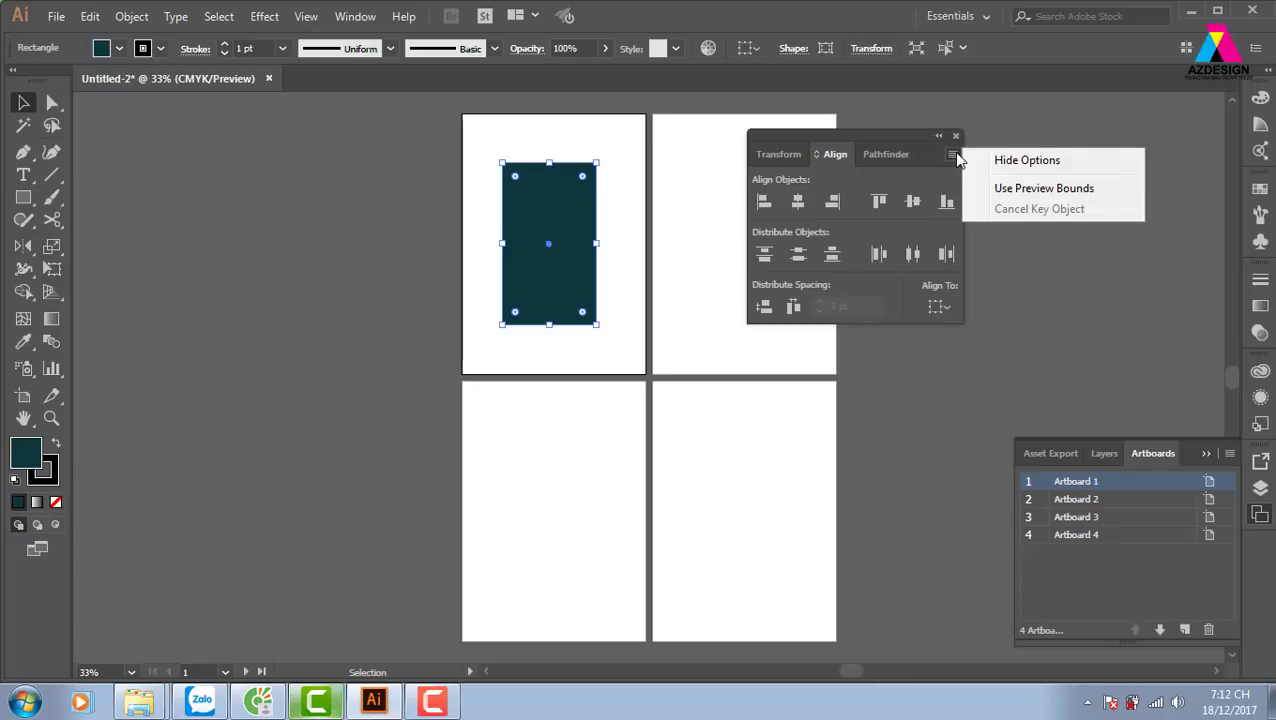
pyautogui.click(1012, 164)
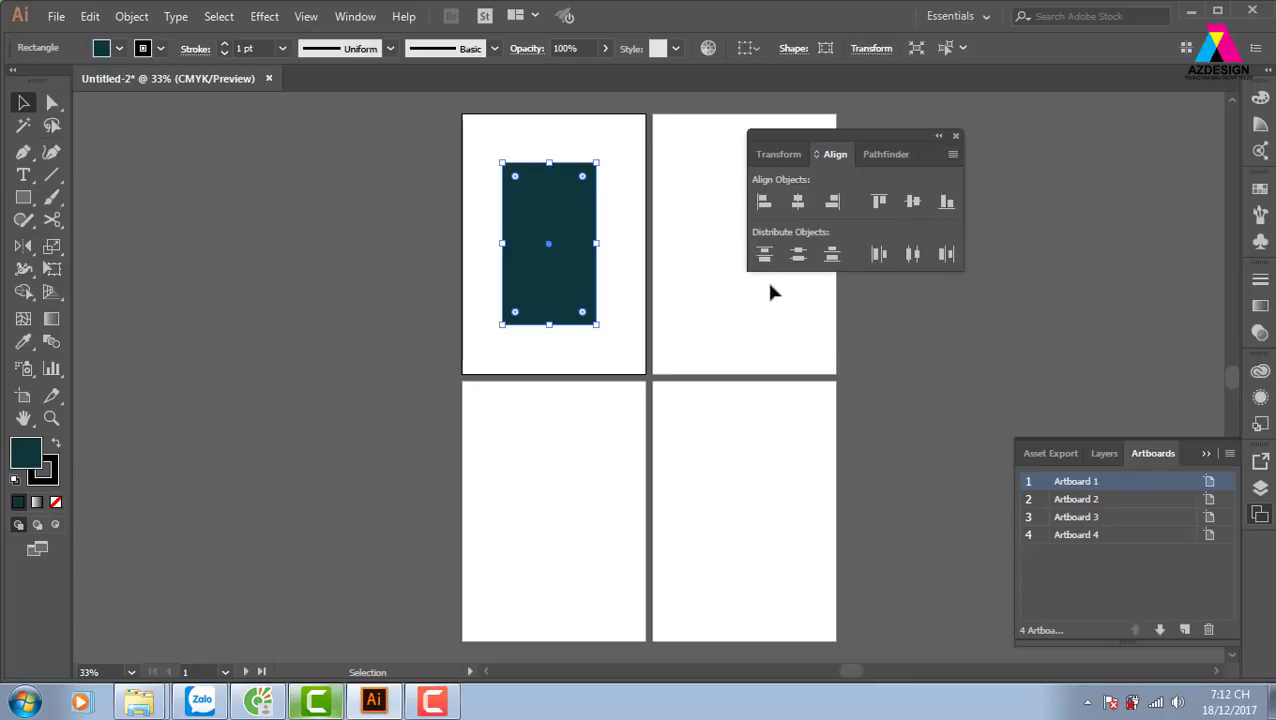
pyautogui.click(953, 154)
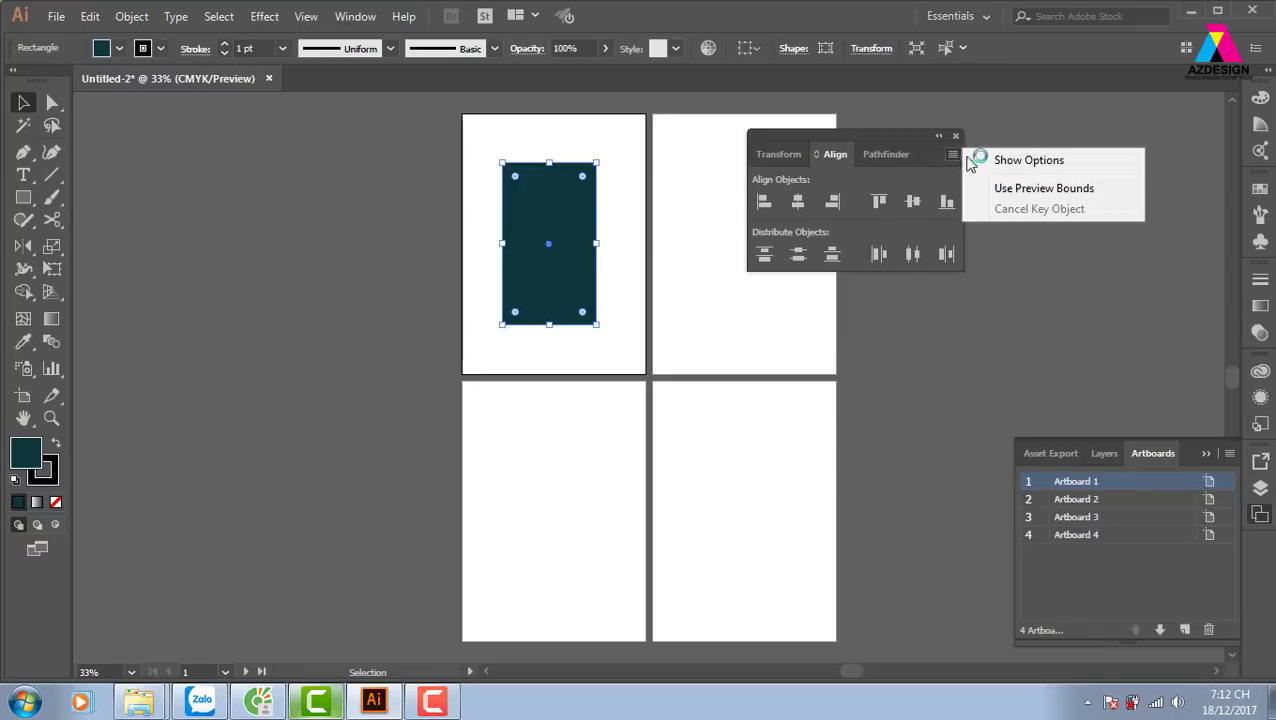
pyautogui.click(1050, 163)
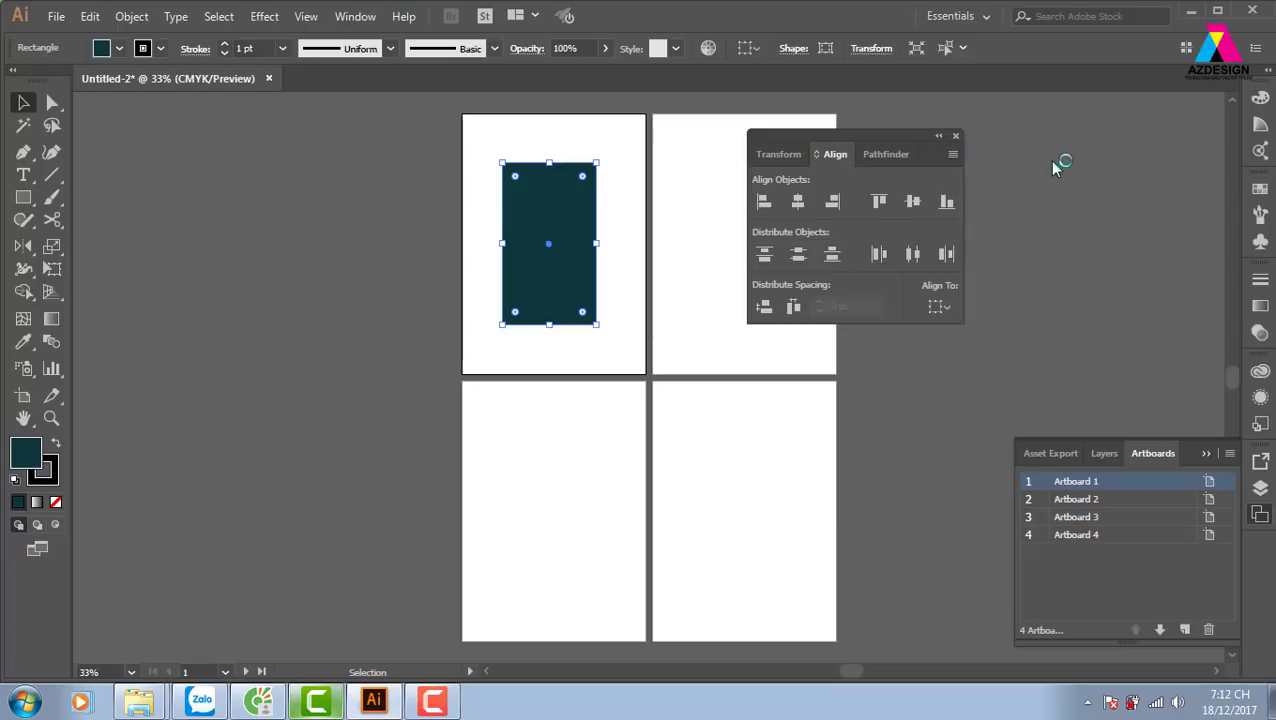
pyautogui.click(948, 307)
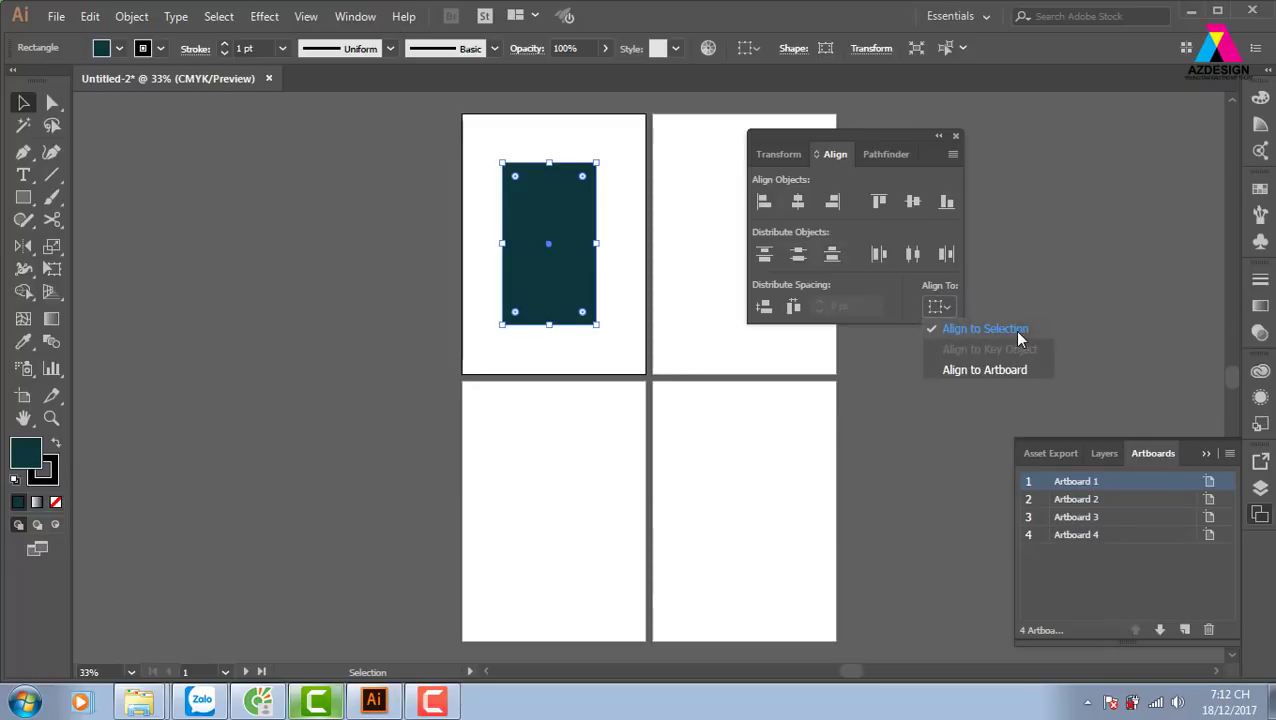
pyautogui.click(995, 372)
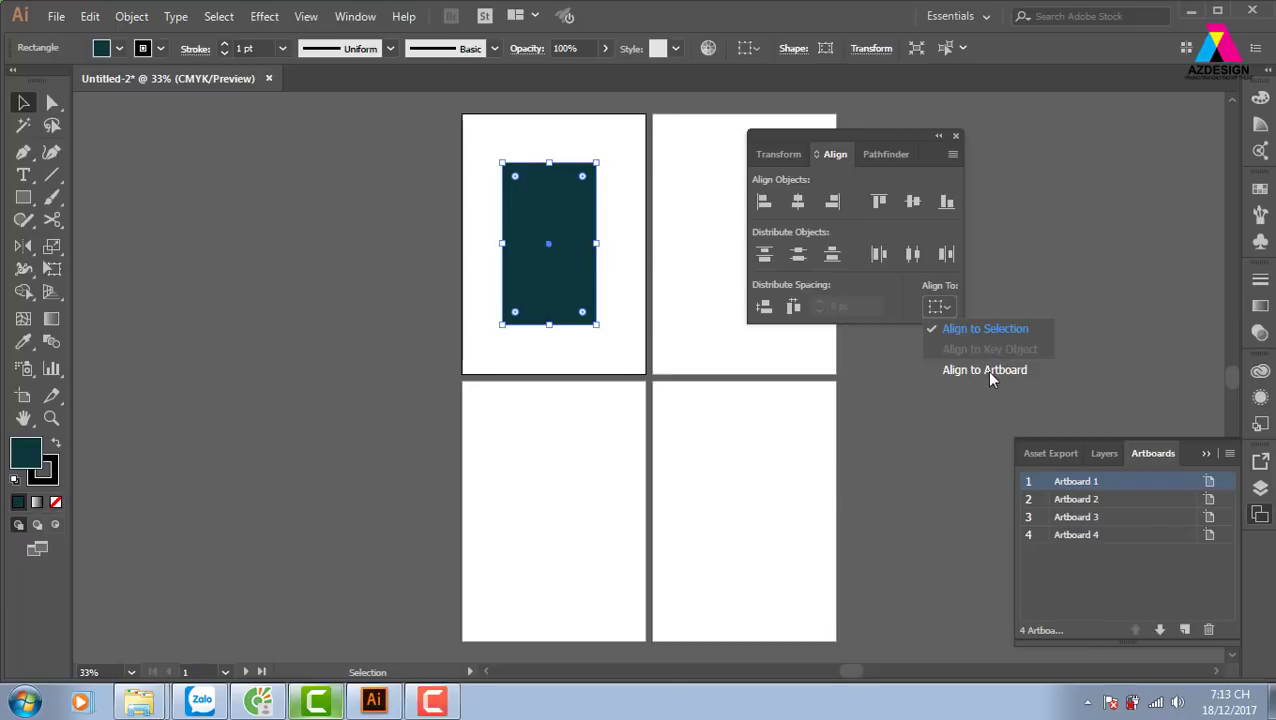
pyautogui.click(987, 370)
pyautogui.click(940, 308)
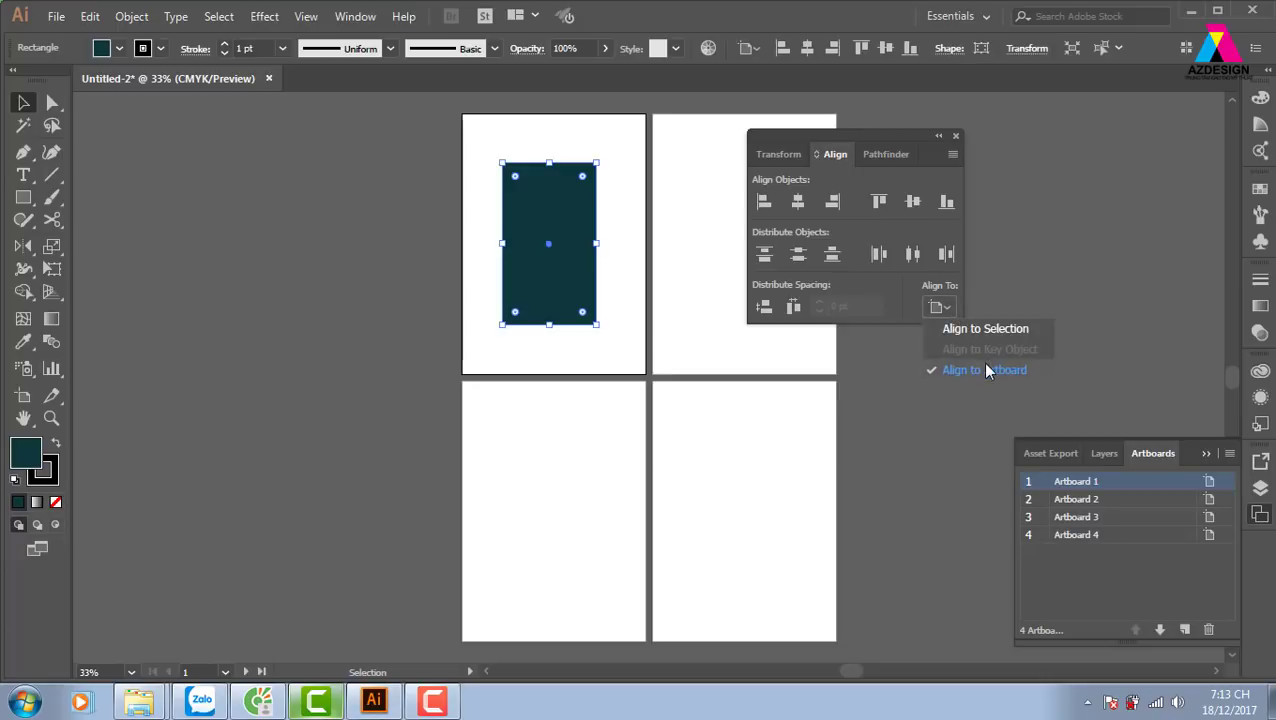
pyautogui.click(987, 369)
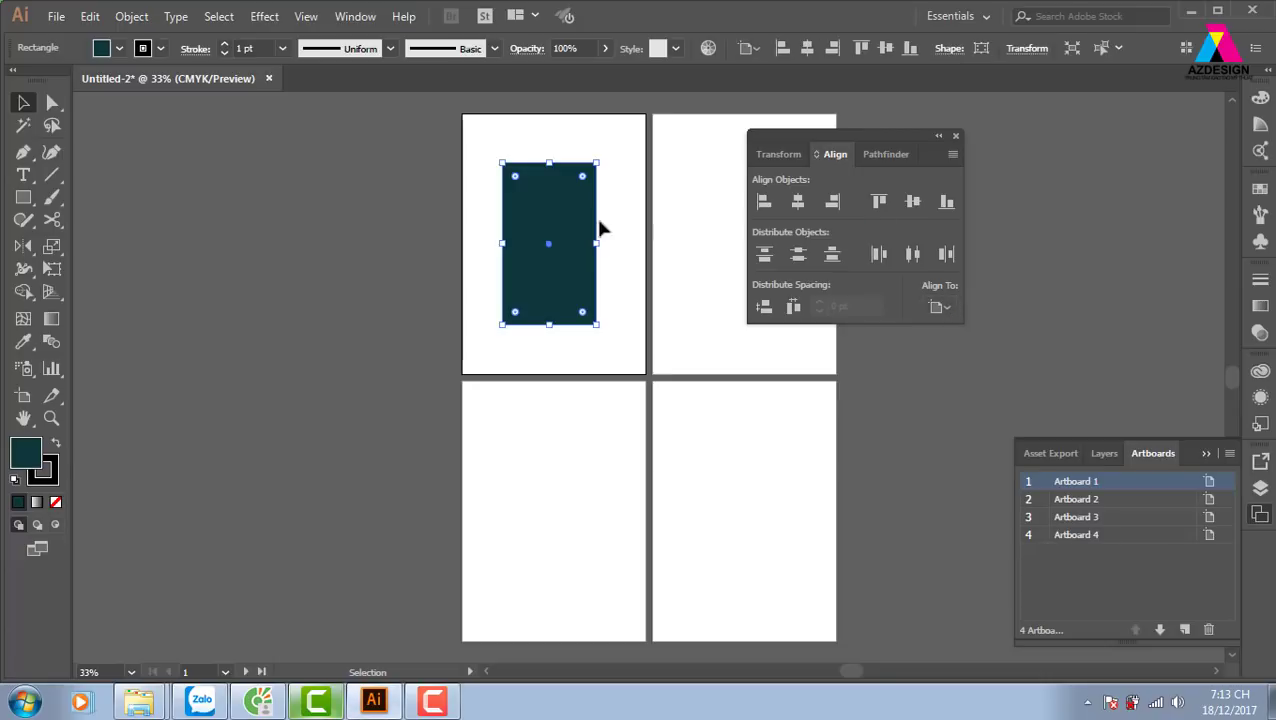
# Centre the rectangle horizontally and vertically on Artboard 1
pyautogui.click(798, 201)
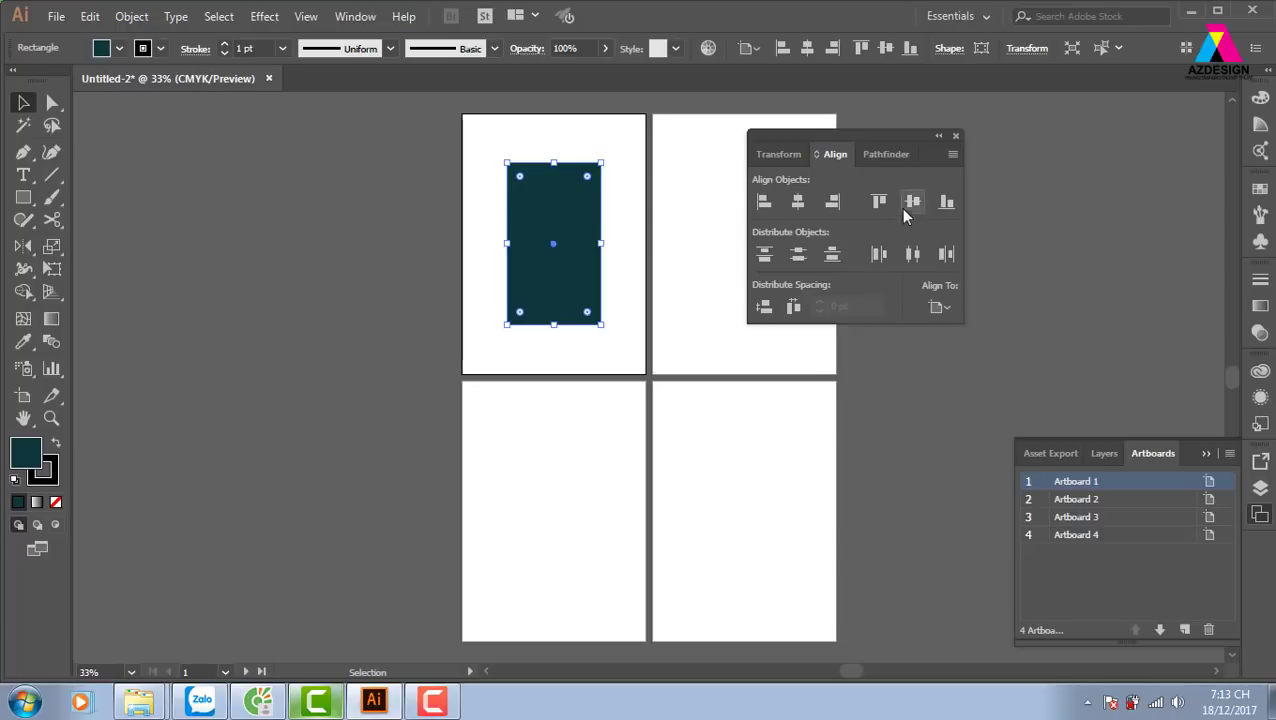
pyautogui.hotkey('shift', 'Left')
pyautogui.hotkey('shift', 'Left')
pyautogui.hotkey('shift', 'Left')
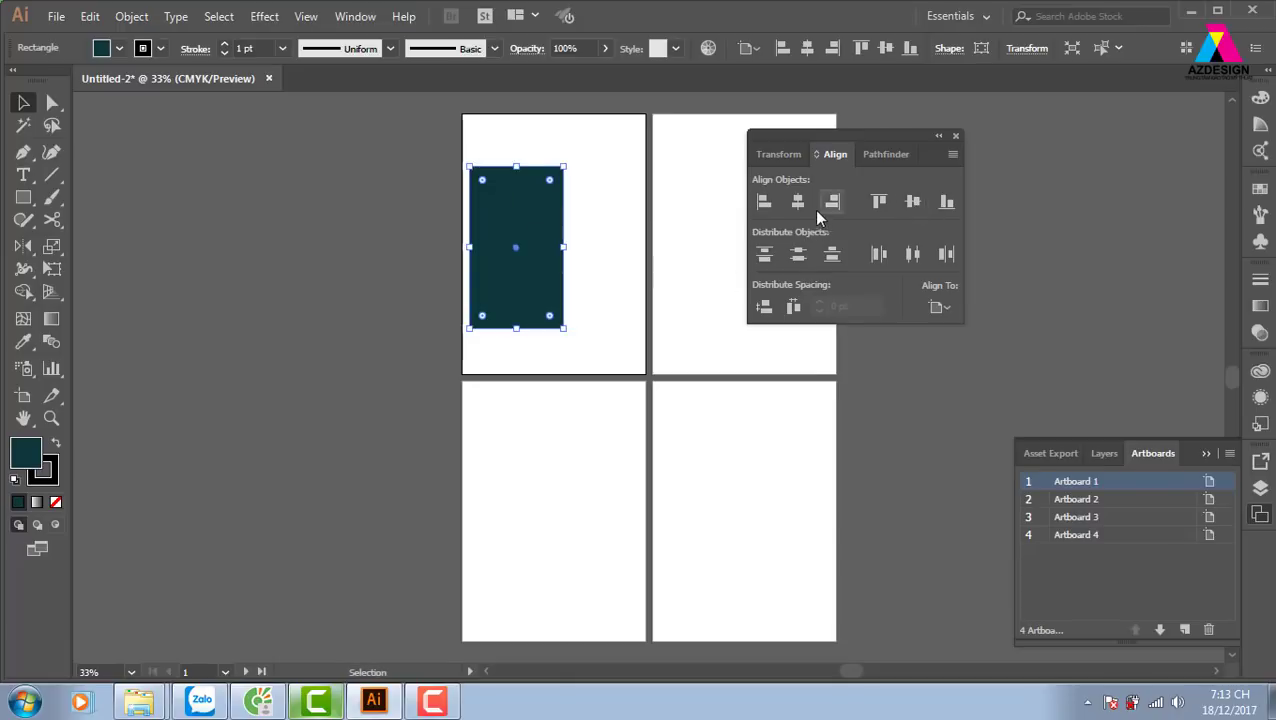
pyautogui.click(800, 203)
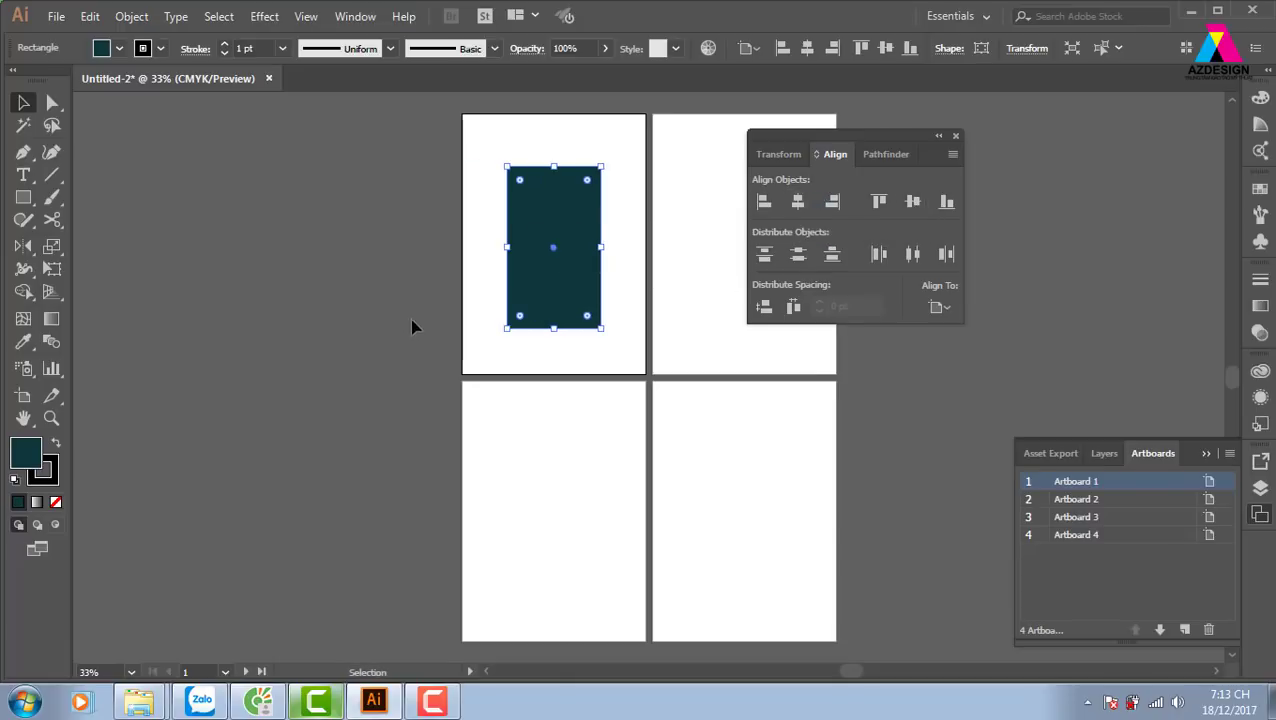
pyautogui.click(910, 203)
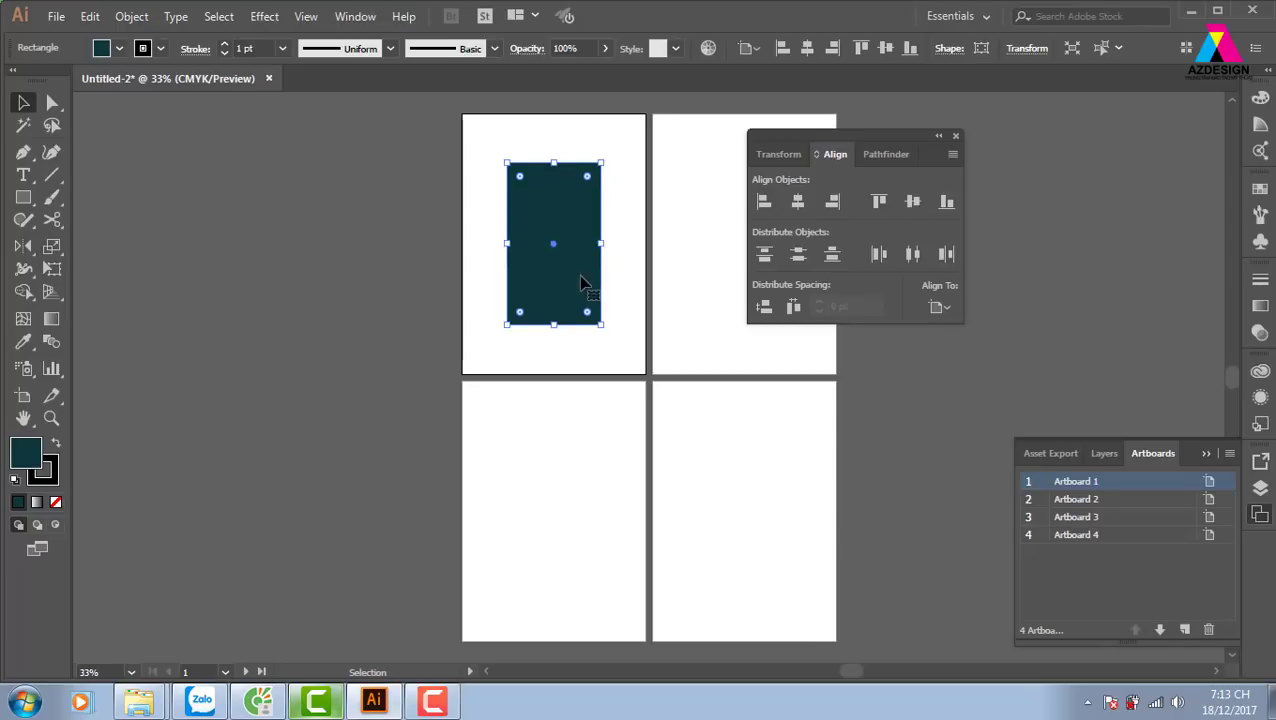
pyautogui.click(370, 236)
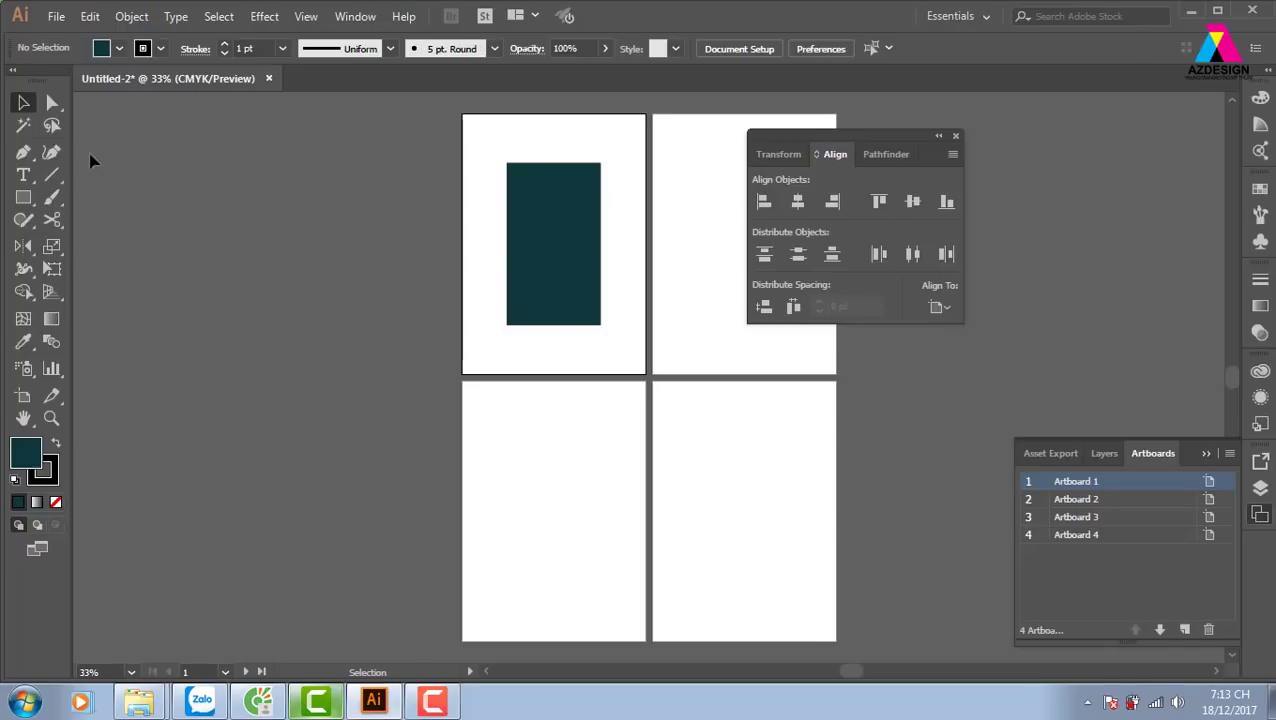
# Align the rectangle's top and bottom anchors to the artboard's top and bottom edges
pyautogui.click(52, 102)
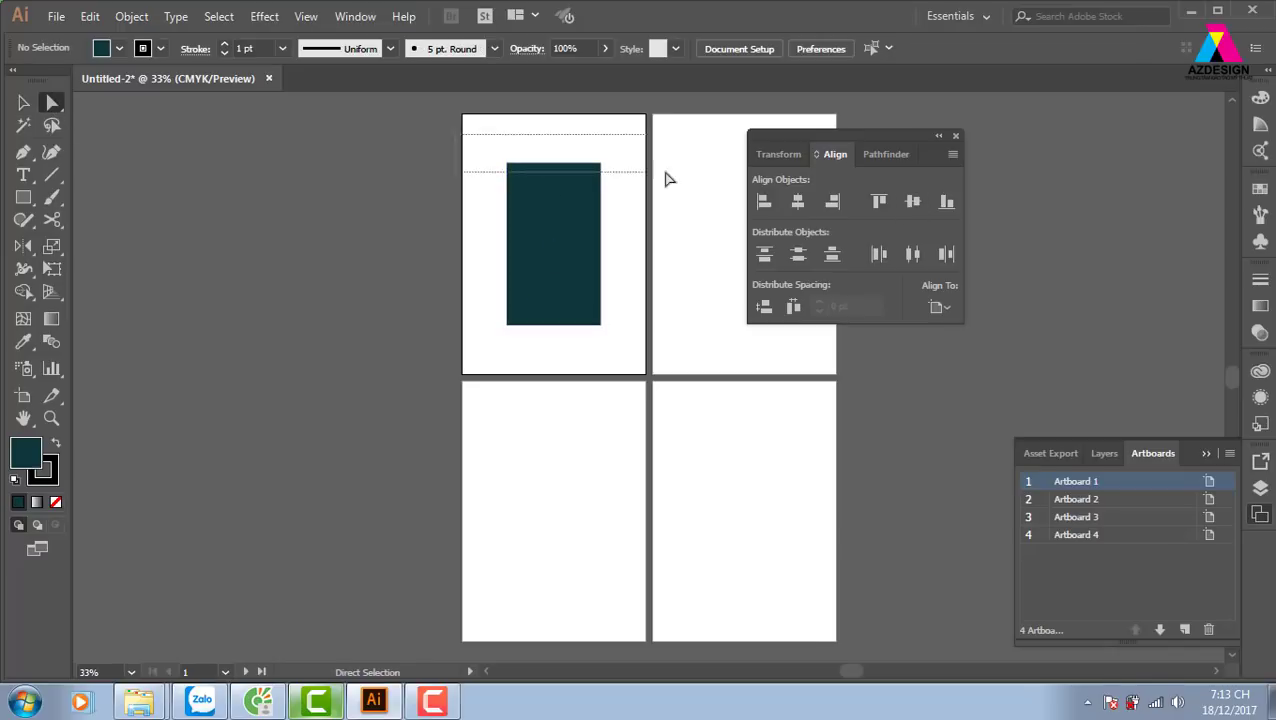
pyautogui.moveTo(669, 178); pyautogui.dragTo(593, 188)
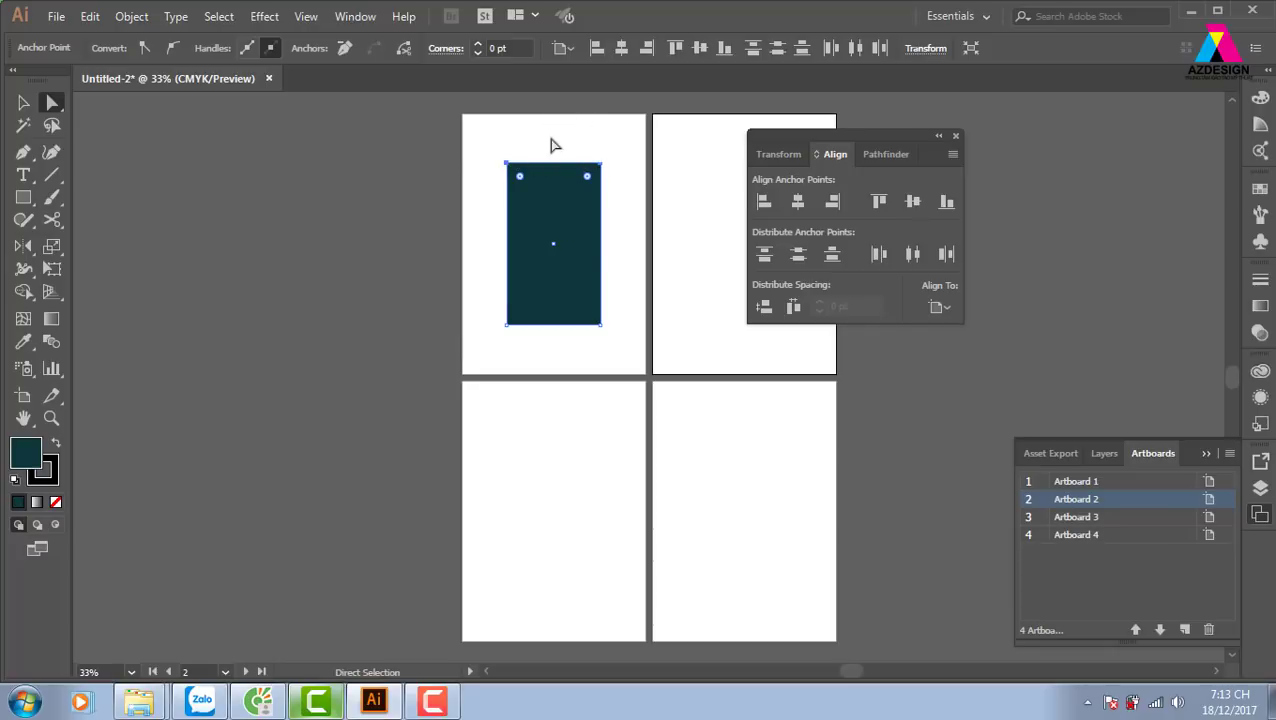
pyautogui.moveTo(474, 140); pyautogui.dragTo(670, 182)
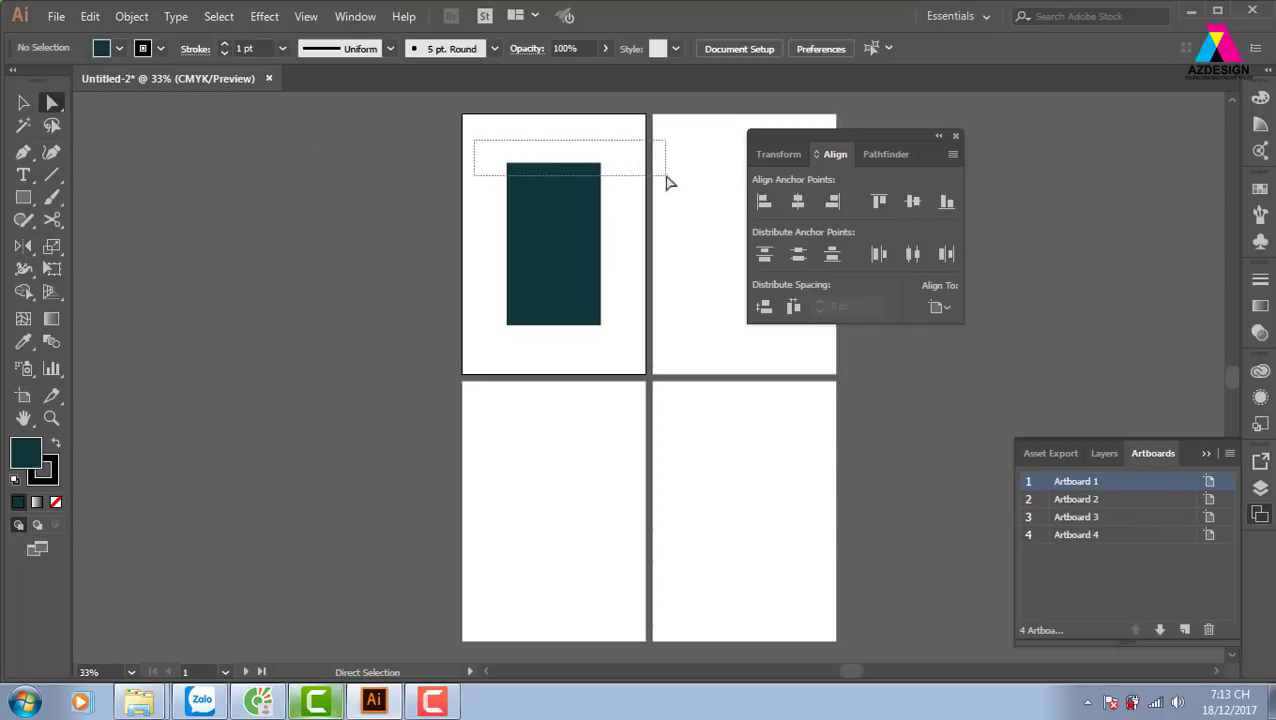
pyautogui.click(880, 201)
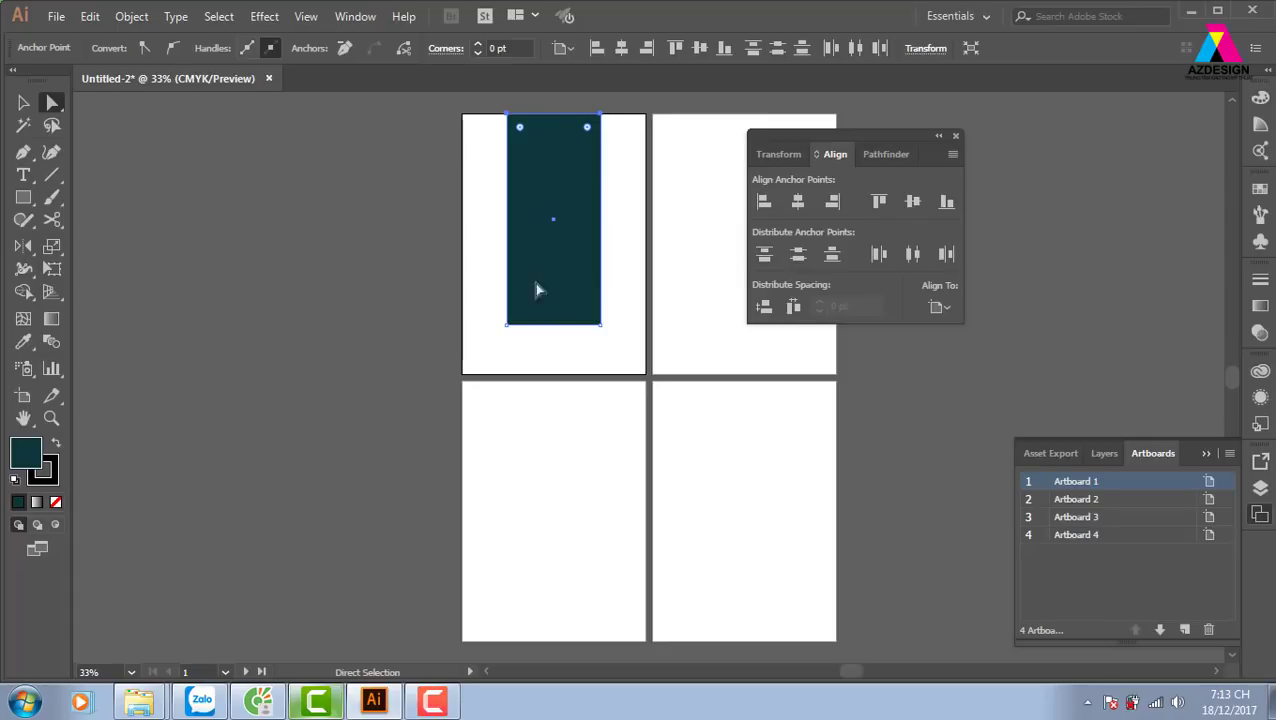
pyautogui.moveTo(461, 302); pyautogui.dragTo(640, 358)
pyautogui.click(944, 203)
# Align the rectangle's left and right anchors to the artboard's side edges
pyautogui.moveTo(491, 97)
pyautogui.mouseDown()
pyautogui.moveTo(493, 356)
pyautogui.moveTo(518, 421)
pyautogui.mouseUp()
pyautogui.click(764, 201)
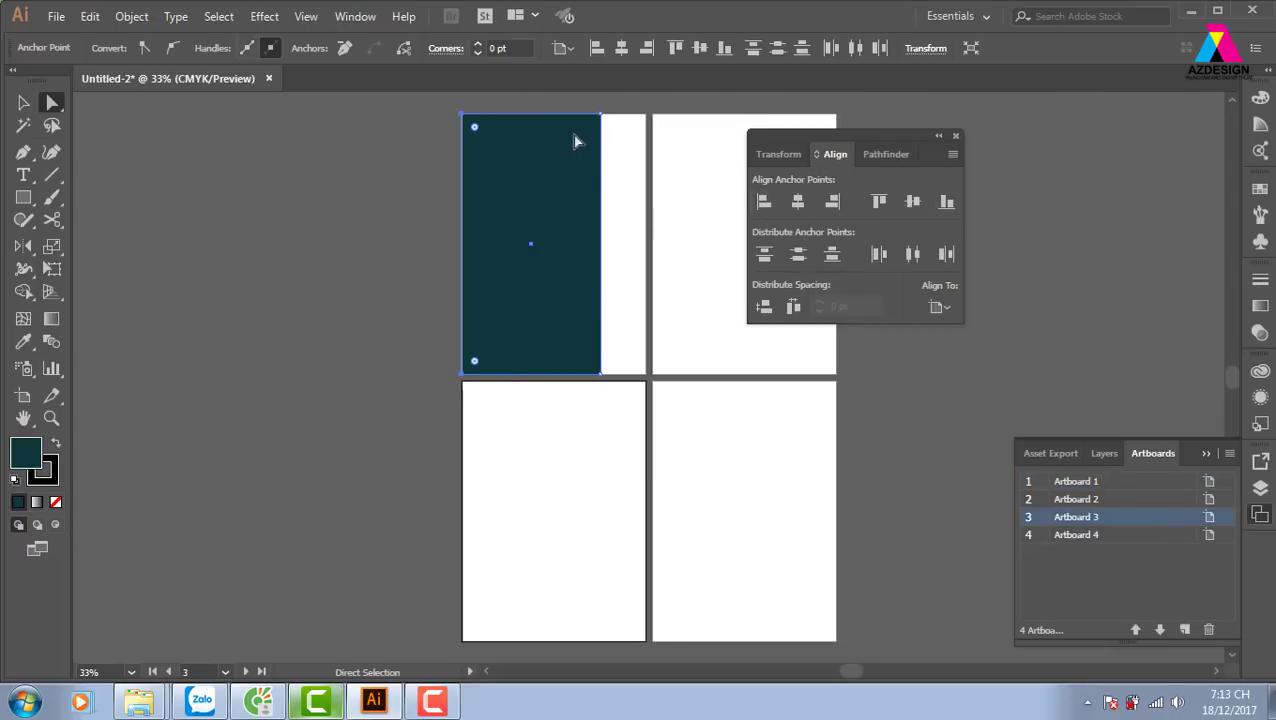
pyautogui.moveTo(575, 105); pyautogui.dragTo(635, 418)
pyautogui.click(832, 201)
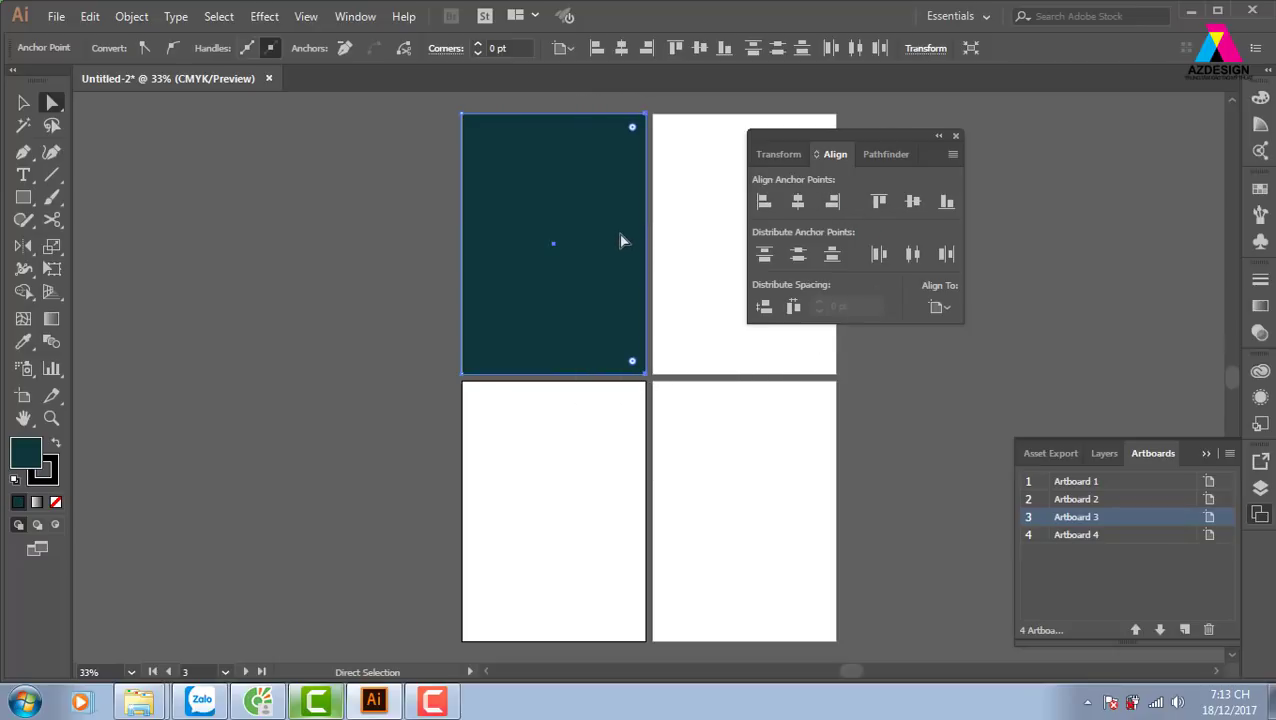
# Close the Align panel and zoom in on the top two artboards
pyautogui.click(956, 136)
pyautogui.click(940, 282)
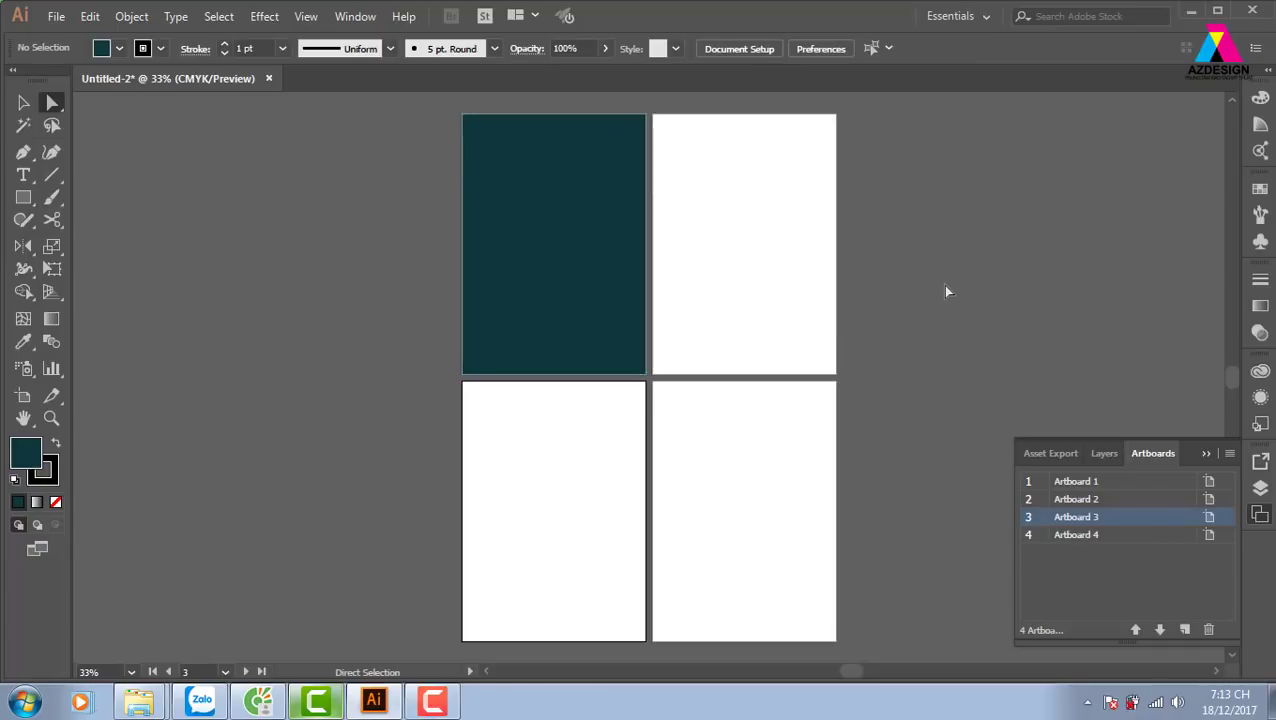
pyautogui.hotkey('ctrl', '+')
pyautogui.moveTo(775, 290); pyautogui.dragTo(652, 456)
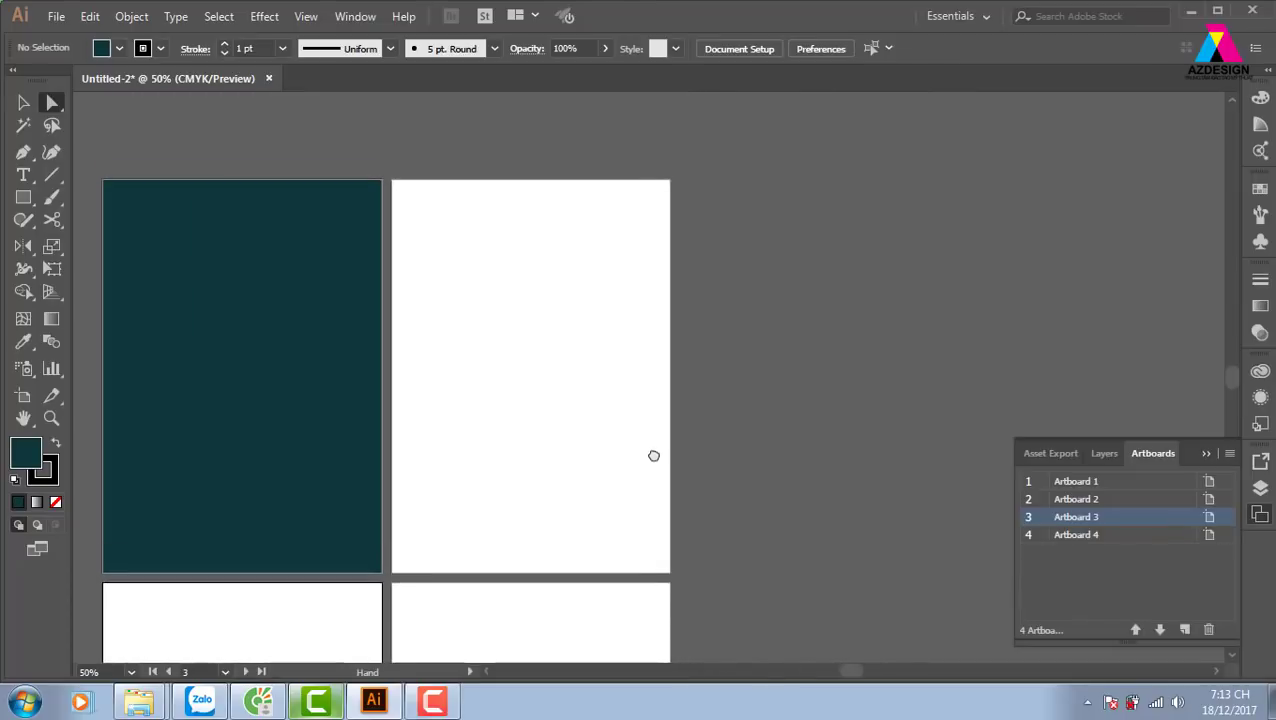
# Set the teal rectangle's stroke to None, then make Artboard 2 active
pyautogui.click(322, 333)
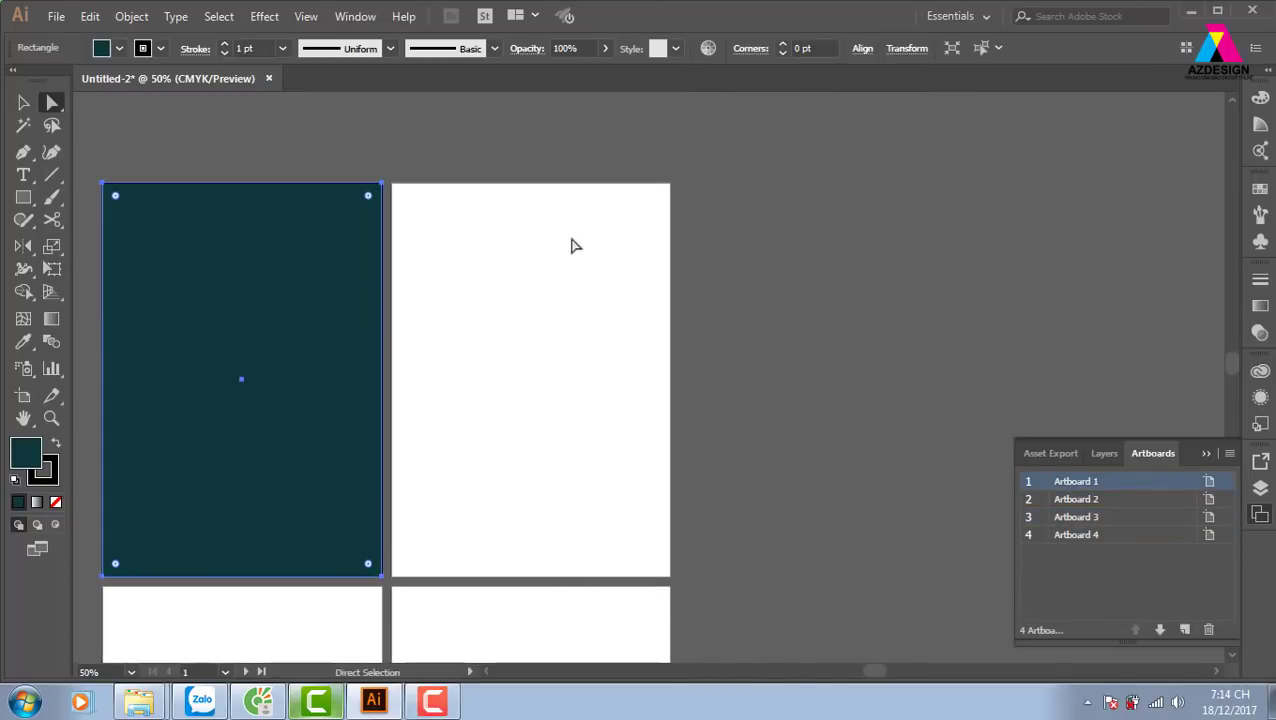
pyautogui.press('x')
pyautogui.press('/')
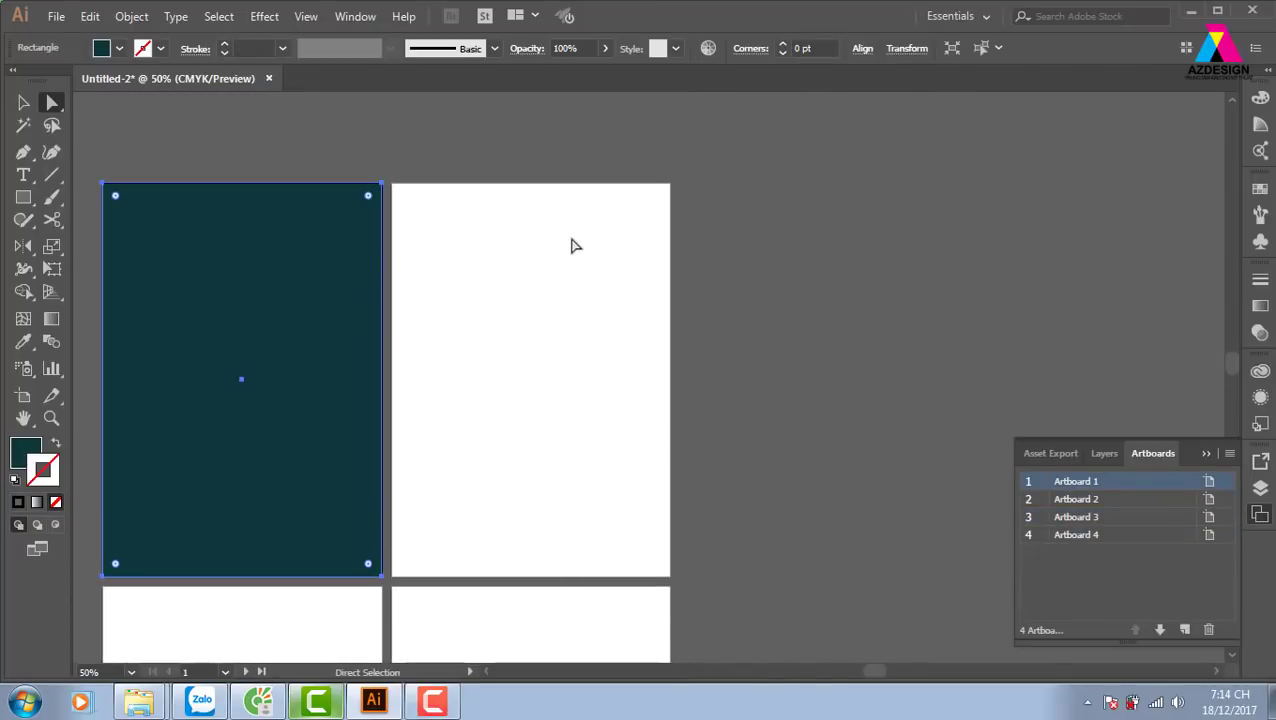
pyautogui.click(512, 140)
pyautogui.moveTo(447, 301); pyautogui.dragTo(510, 276)
pyautogui.click(384, 293)
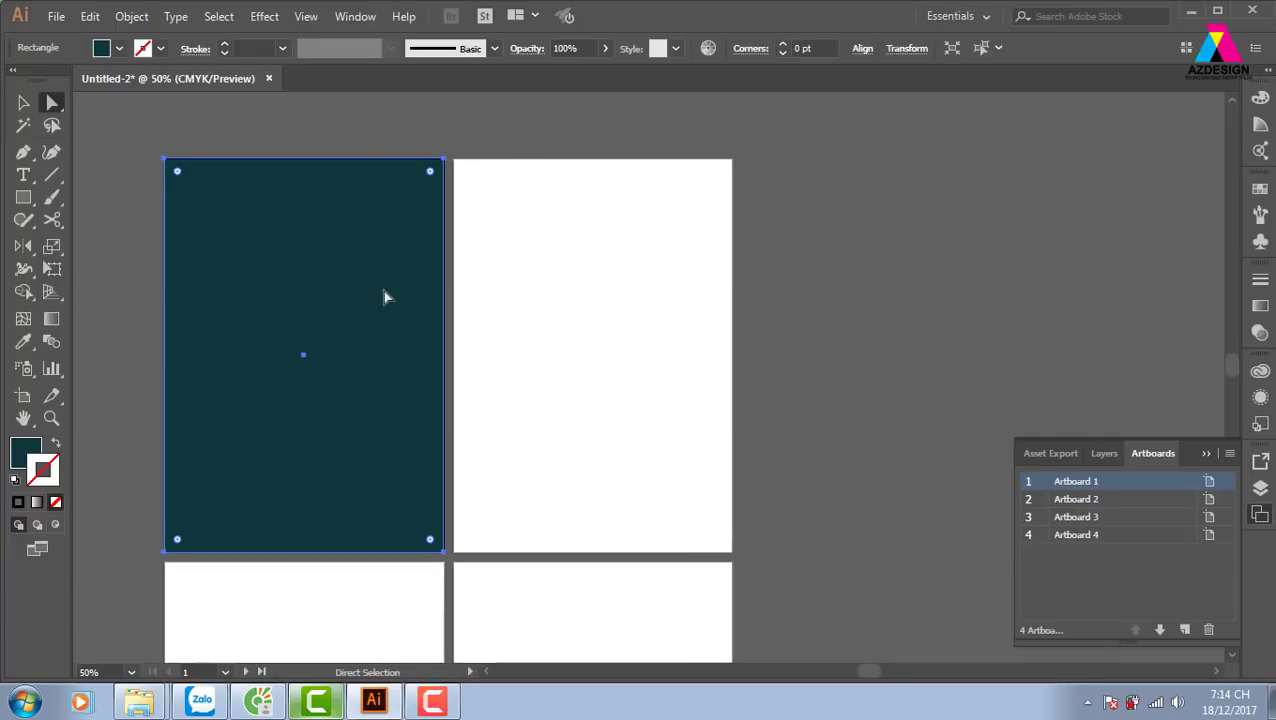
pyautogui.click(521, 157)
pyautogui.click(358, 270)
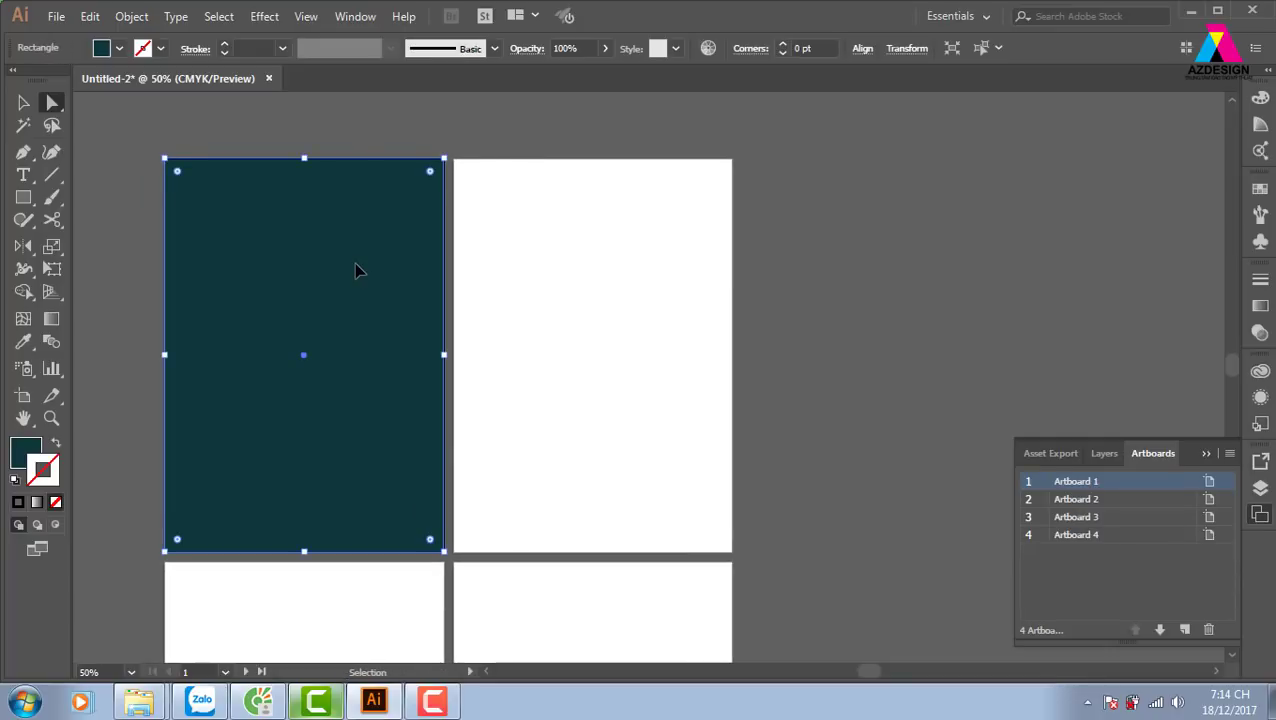
pyautogui.press('a')
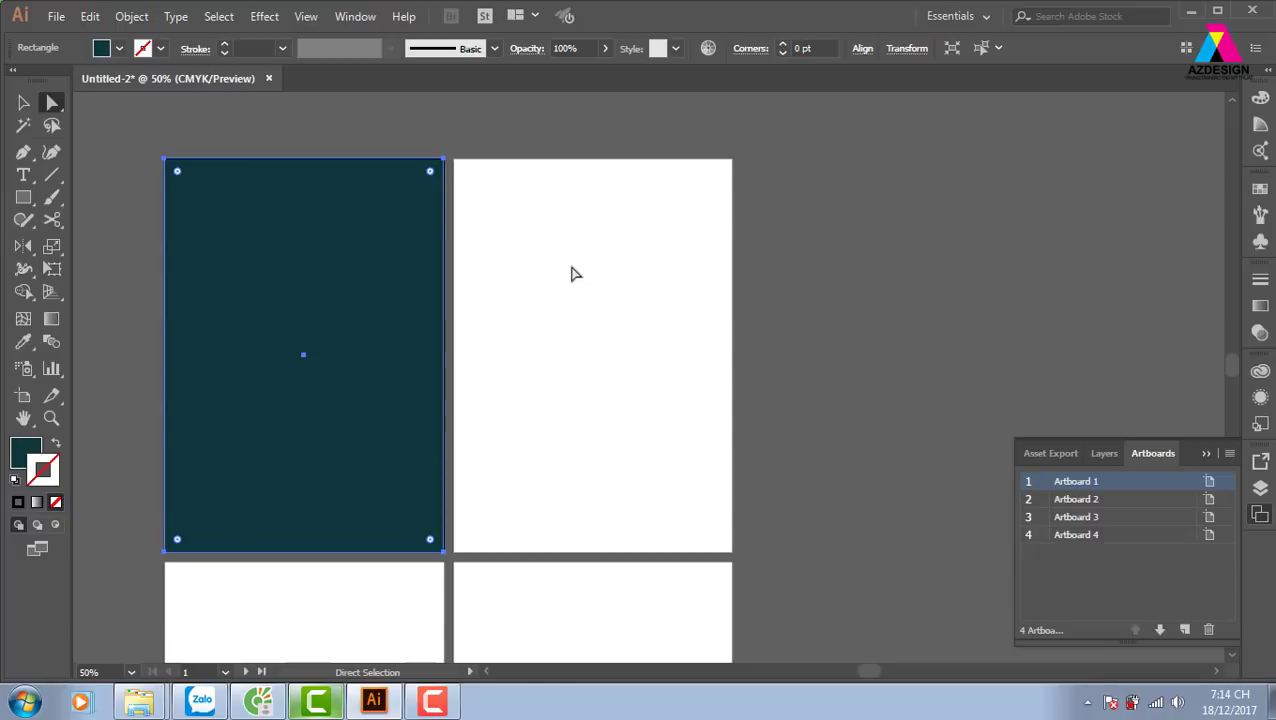
pyautogui.click(618, 257)
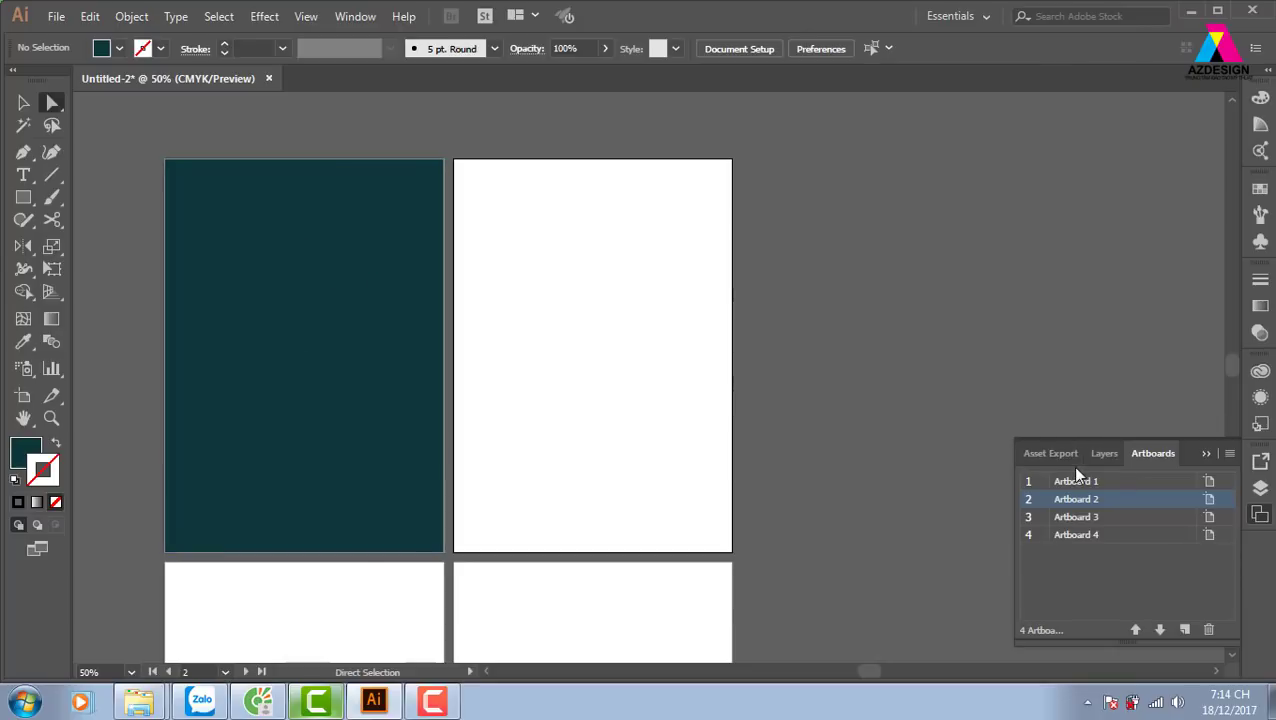
# Paste an in-place copy of the teal rectangle onto Artboard 2
pyautogui.click(359, 384)
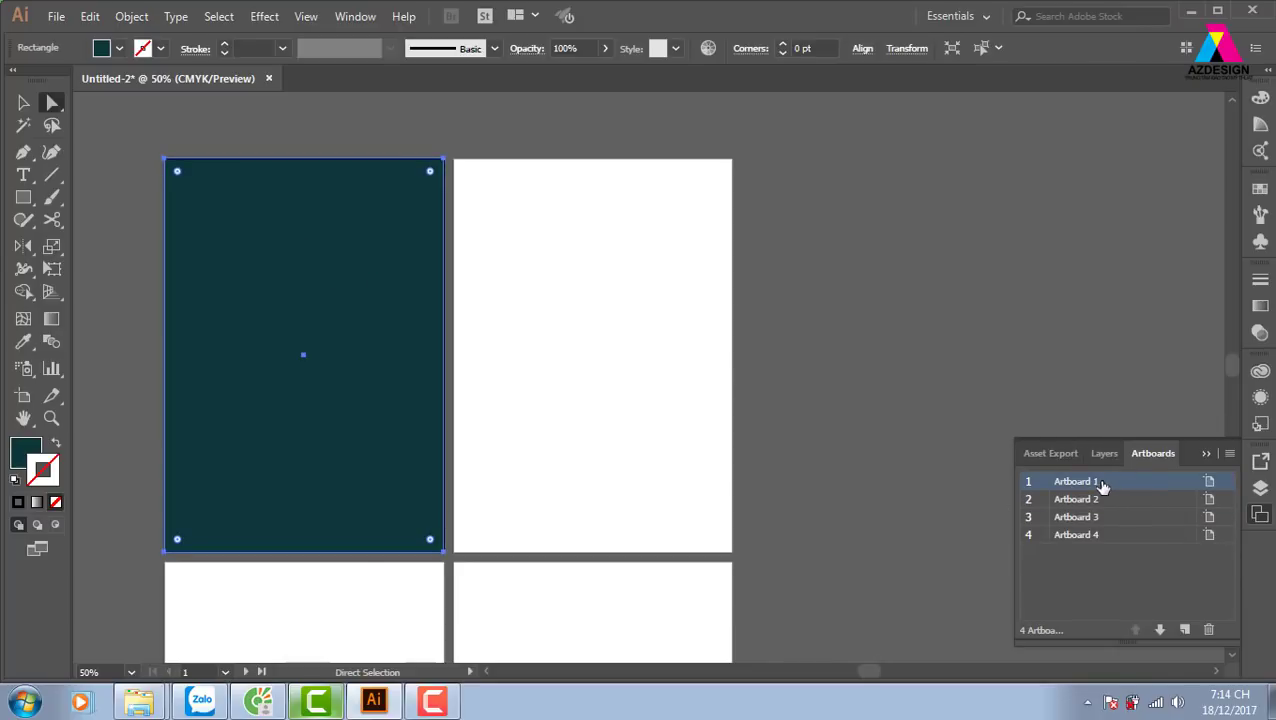
pyautogui.click(627, 416)
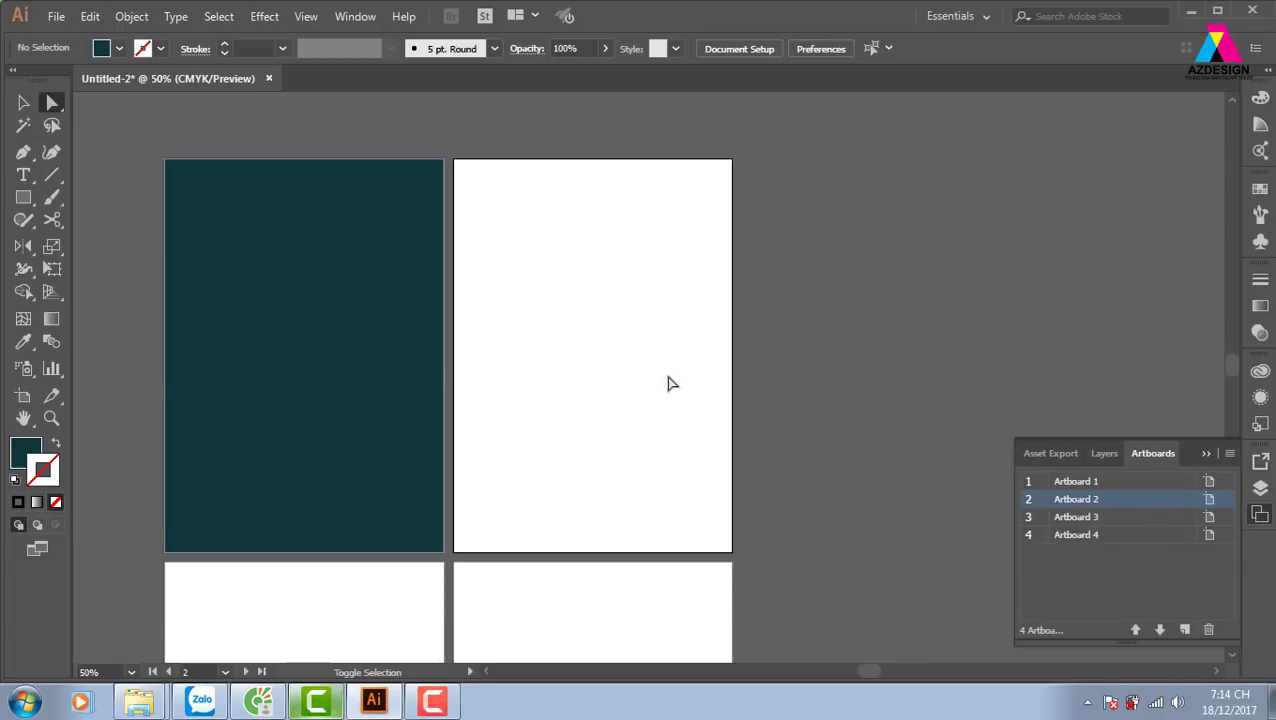
pyautogui.hotkey('ctrl', 'shift', 'v')
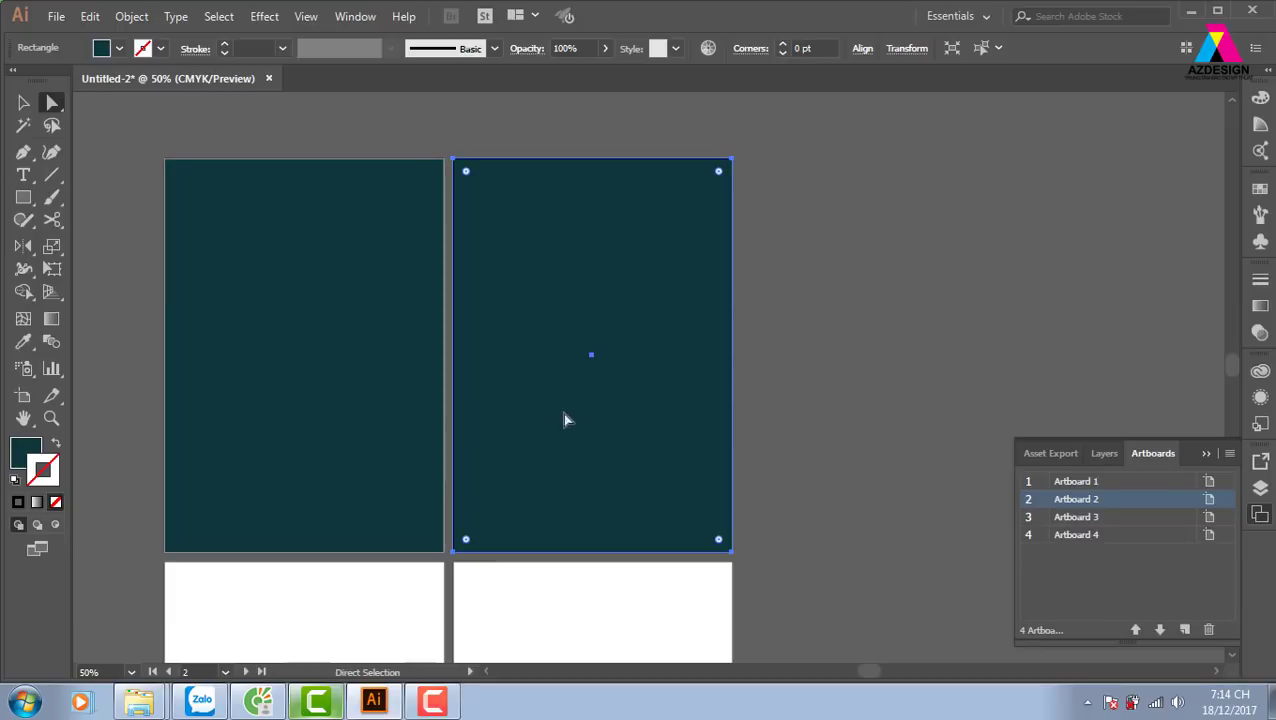
pyautogui.click(452, 134)
pyautogui.click(24, 102)
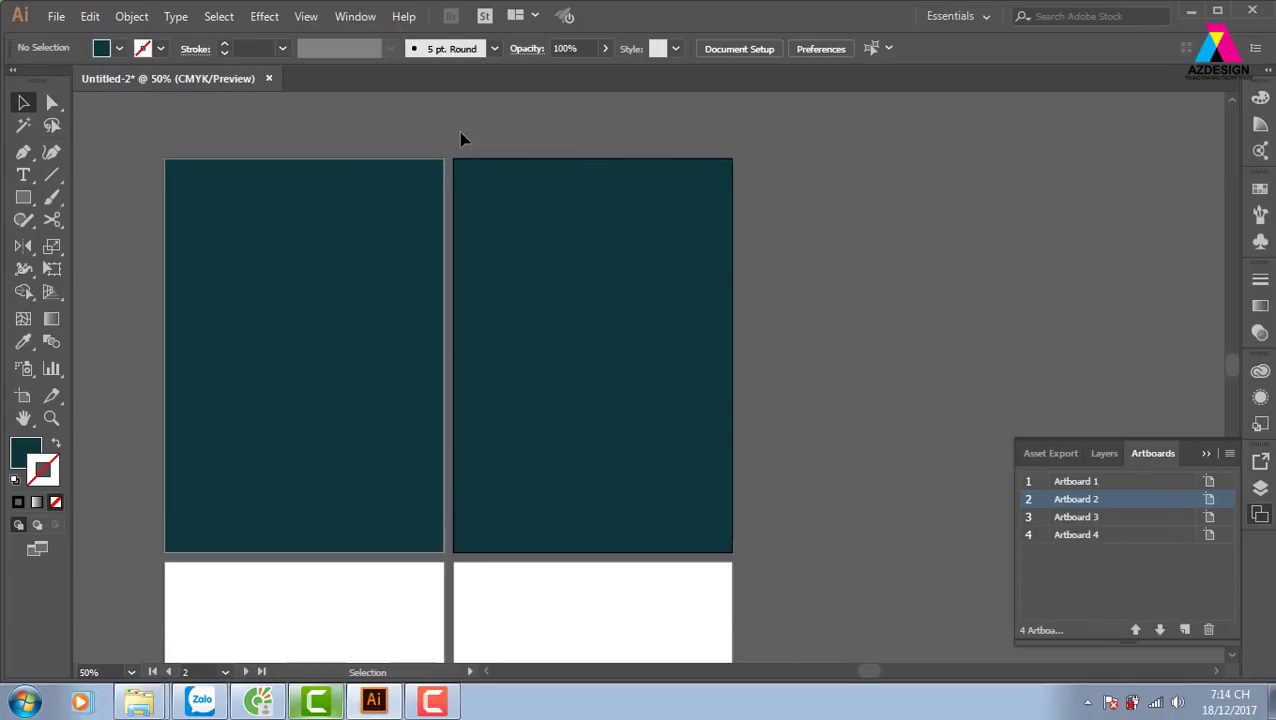
pyautogui.click(295, 284)
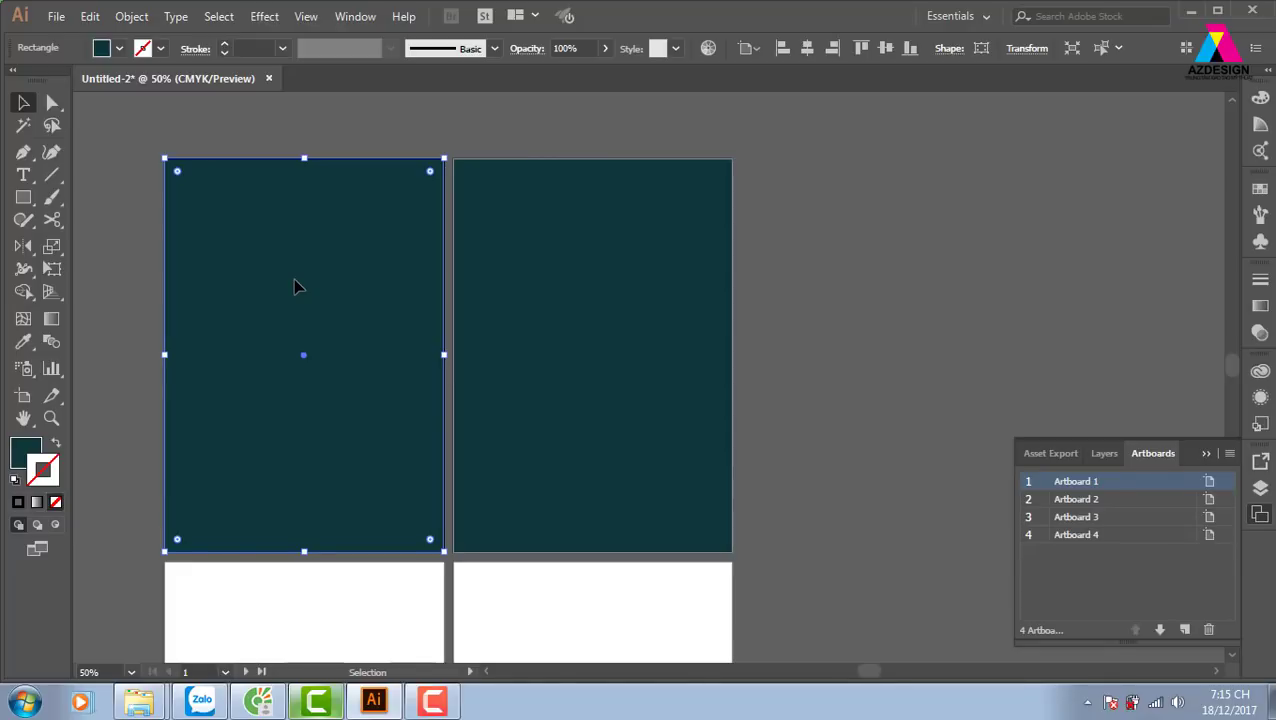
# Check the current fill's hex value in the Color Picker and confirm it
pyautogui.click(468, 121)
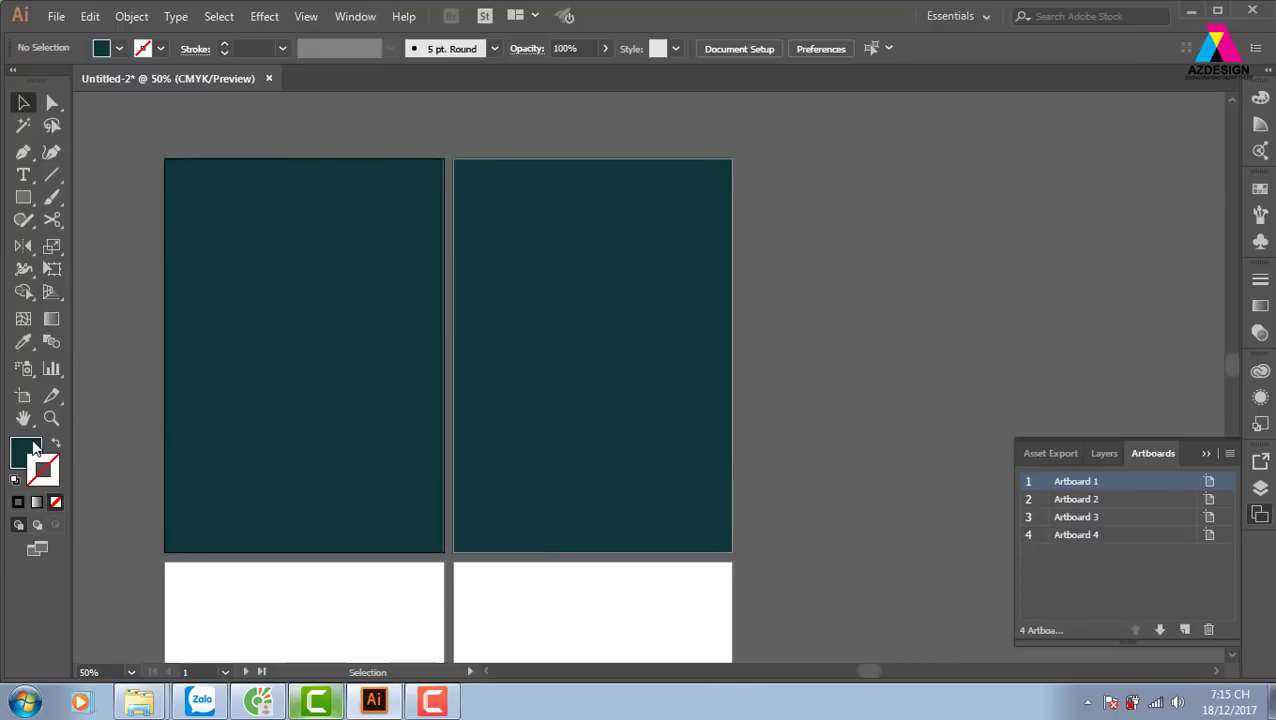
pyautogui.click(18, 502)
pyautogui.doubleClick(32, 457)
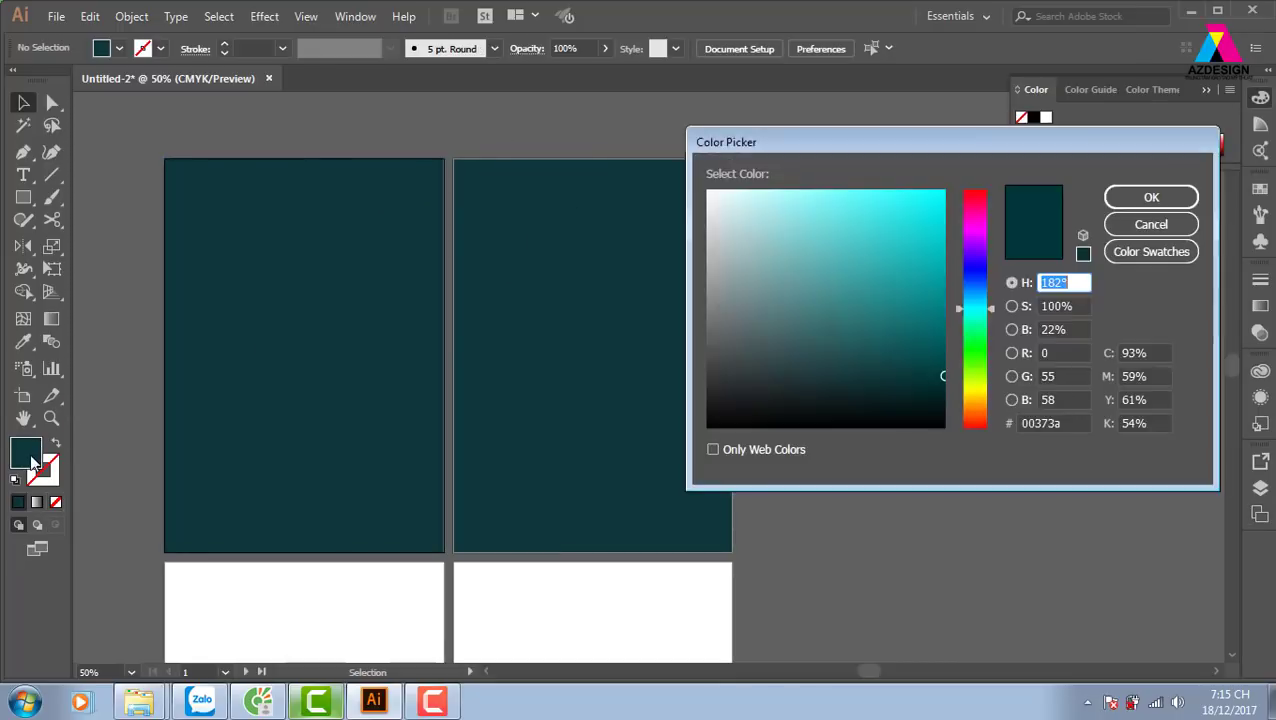
pyautogui.click(1038, 428)
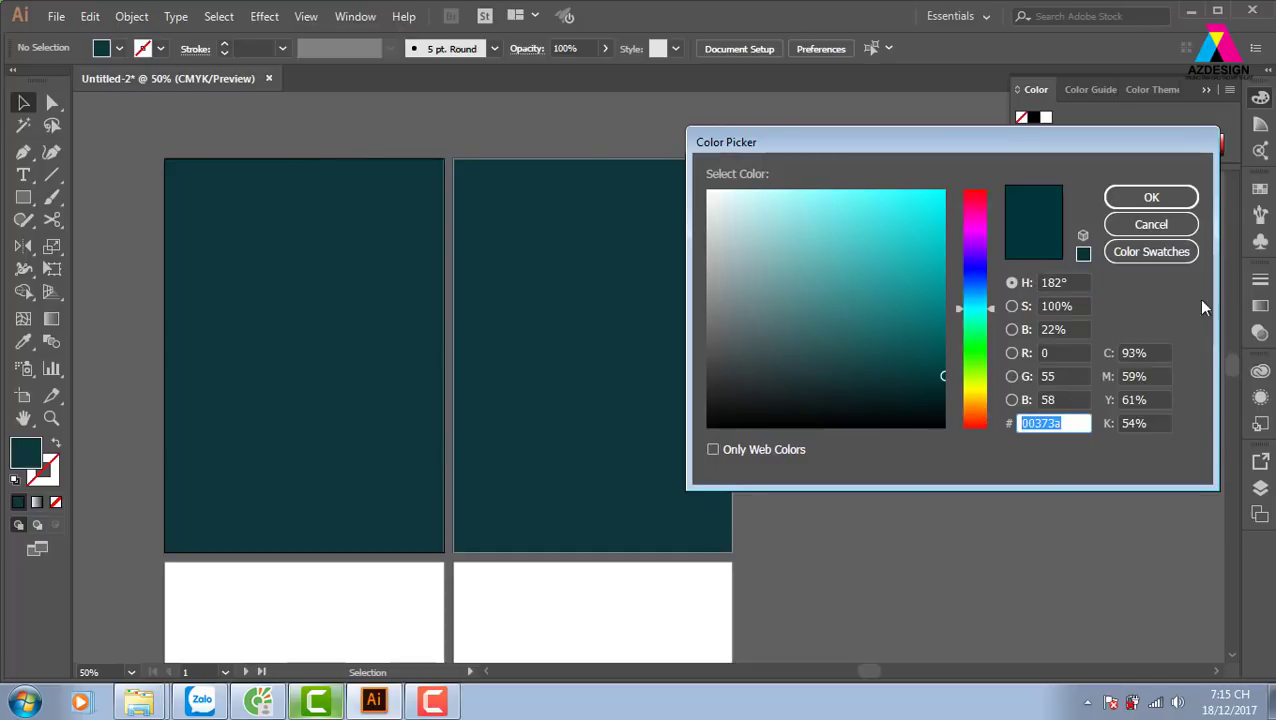
pyautogui.click(1175, 199)
# Give Artboard 2's rectangle a linear gradient with its left stop set to #163734
pyautogui.click(658, 220)
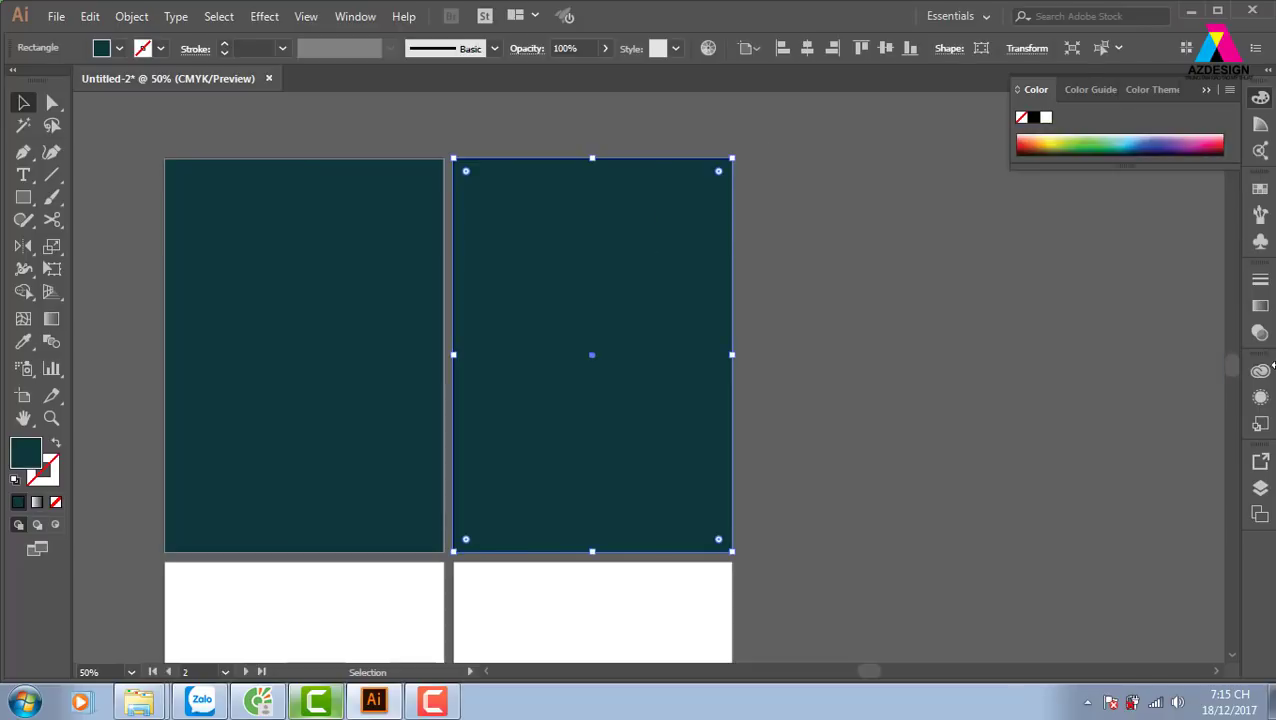
pyautogui.click(1260, 305)
pyautogui.click(1141, 419)
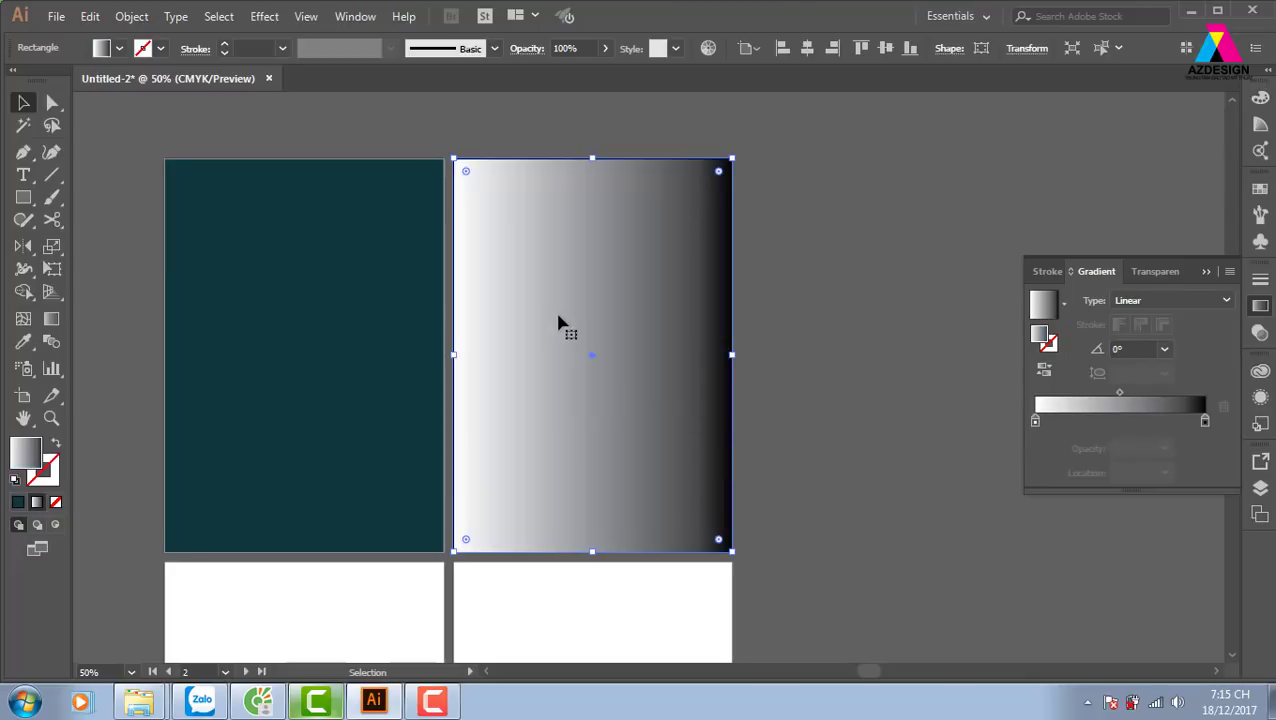
pyautogui.click(1035, 421)
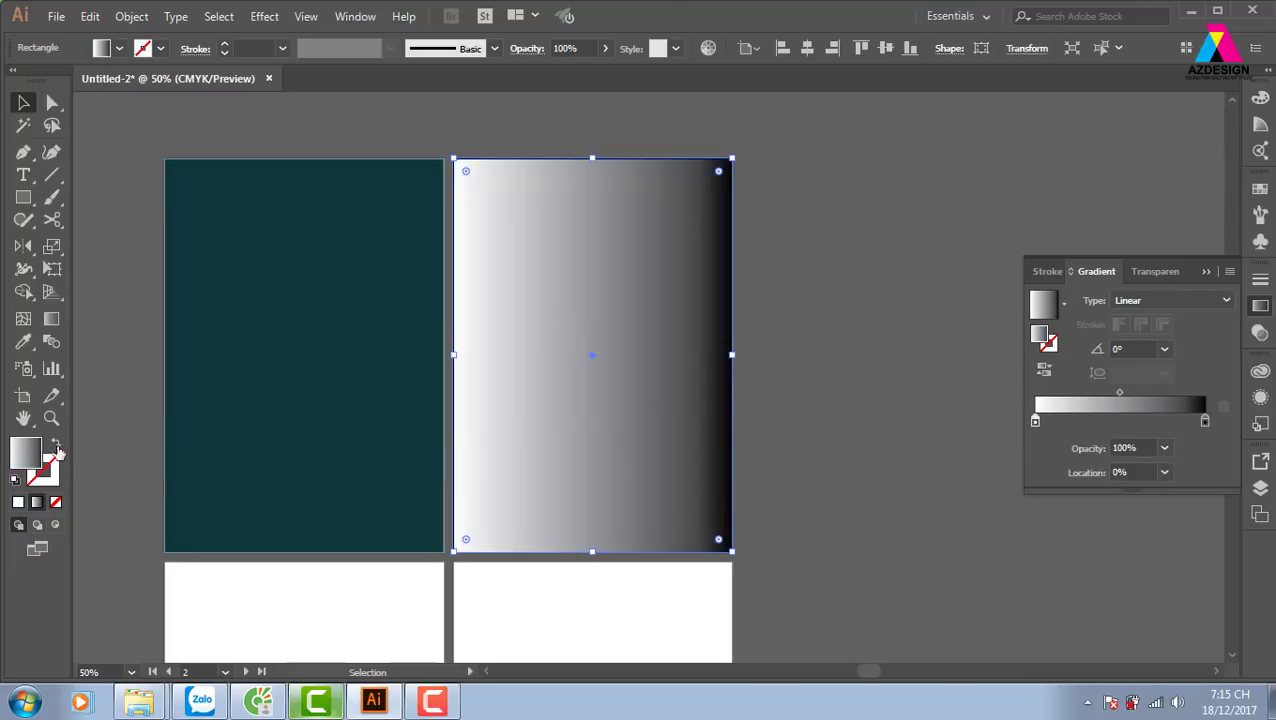
pyautogui.doubleClick(35, 457)
pyautogui.doubleClick(1045, 423)
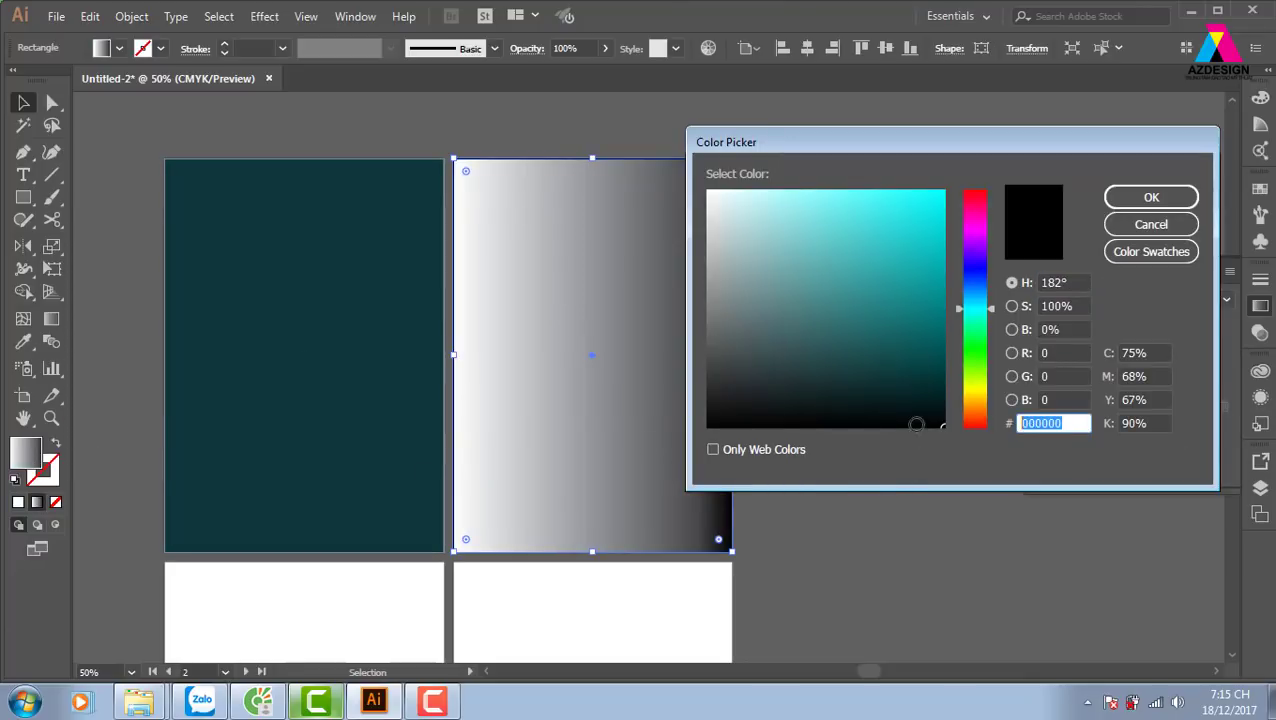
pyautogui.write('163734')
pyautogui.click(1151, 197)
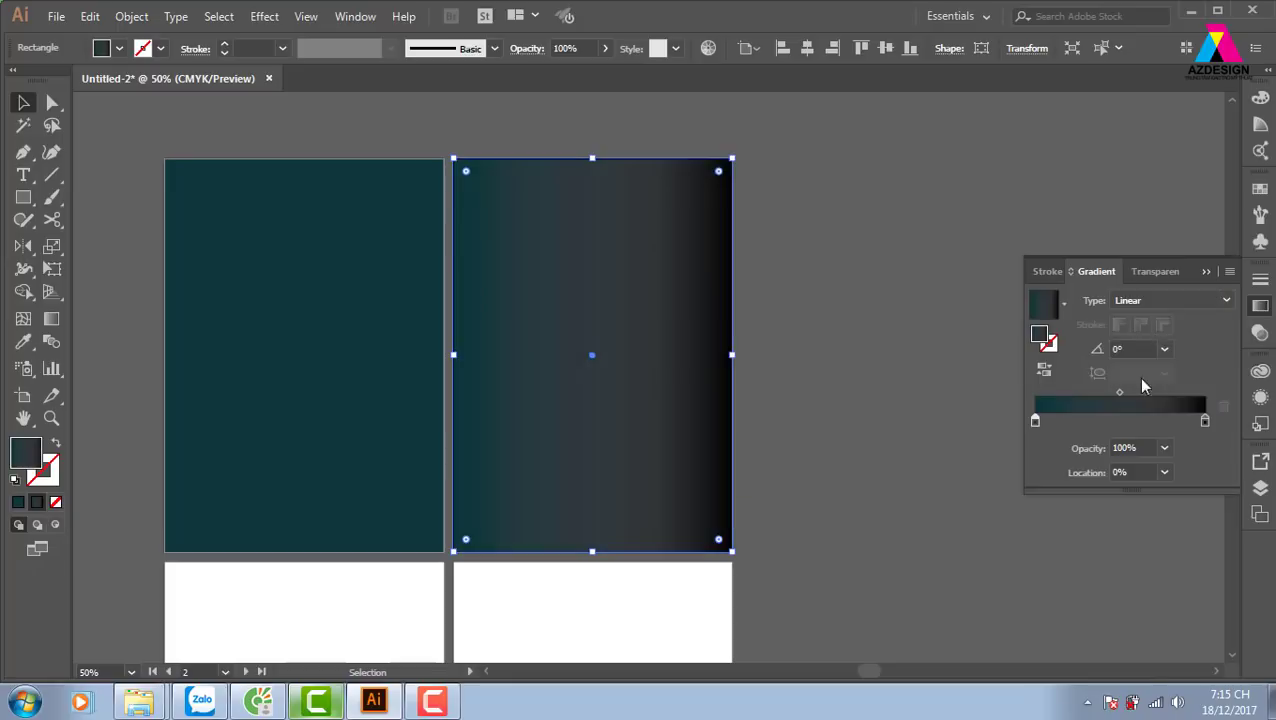
# Set the gradient's right stop to teal #00373a
pyautogui.click(1205, 422)
pyautogui.doubleClick(22, 451)
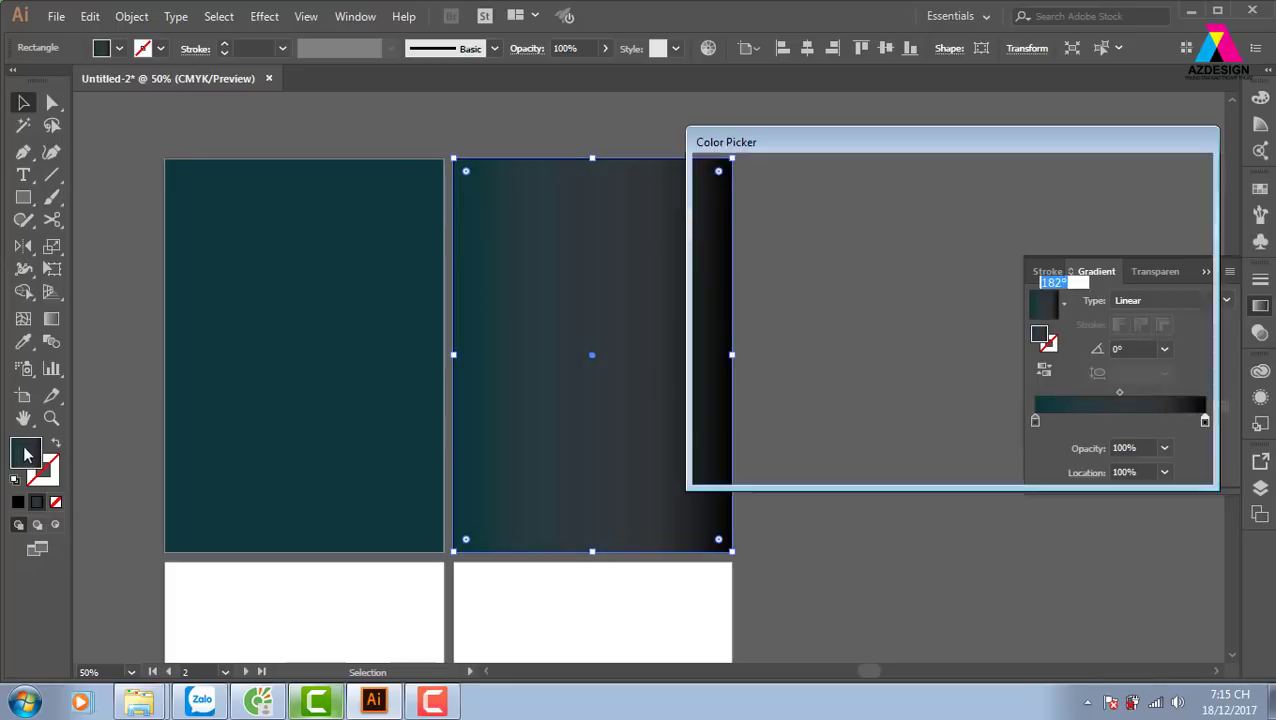
pyautogui.doubleClick(1082, 430)
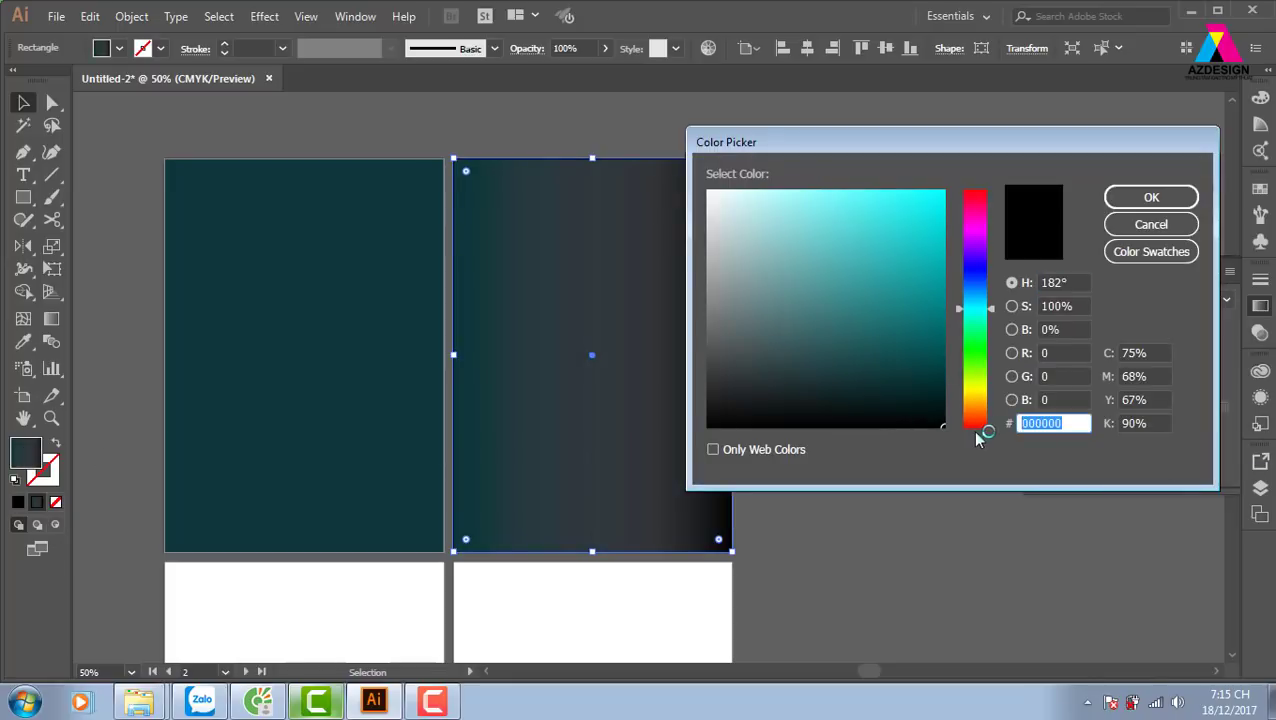
pyautogui.write('00373a')
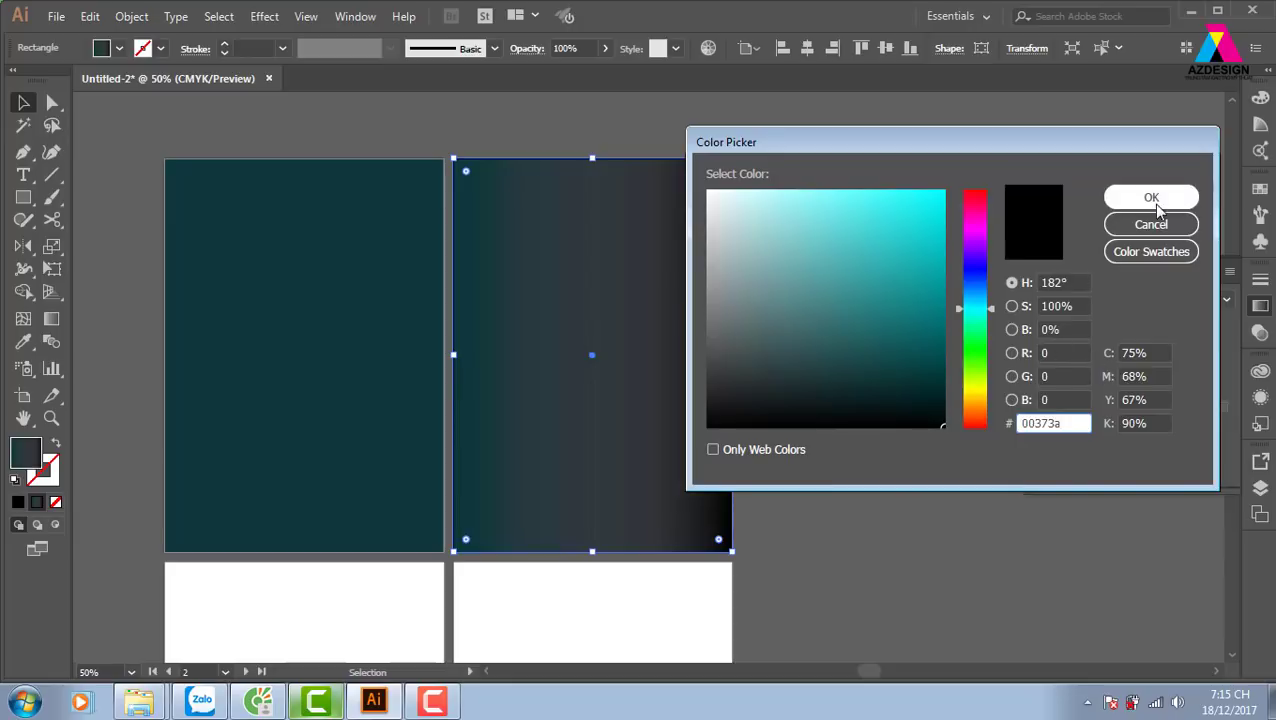
pyautogui.click(1151, 199)
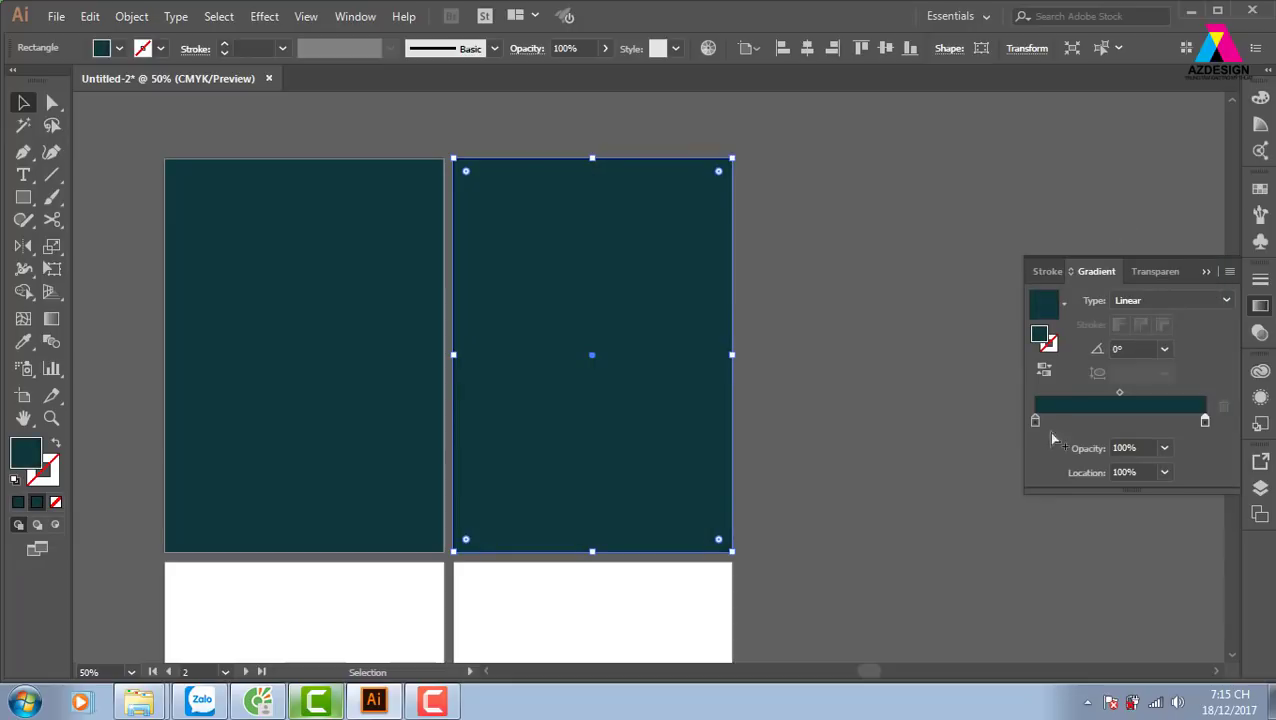
# Set the left stop to dark violet 130030, make the gradient radial and reverse it
pyautogui.click(1035, 420)
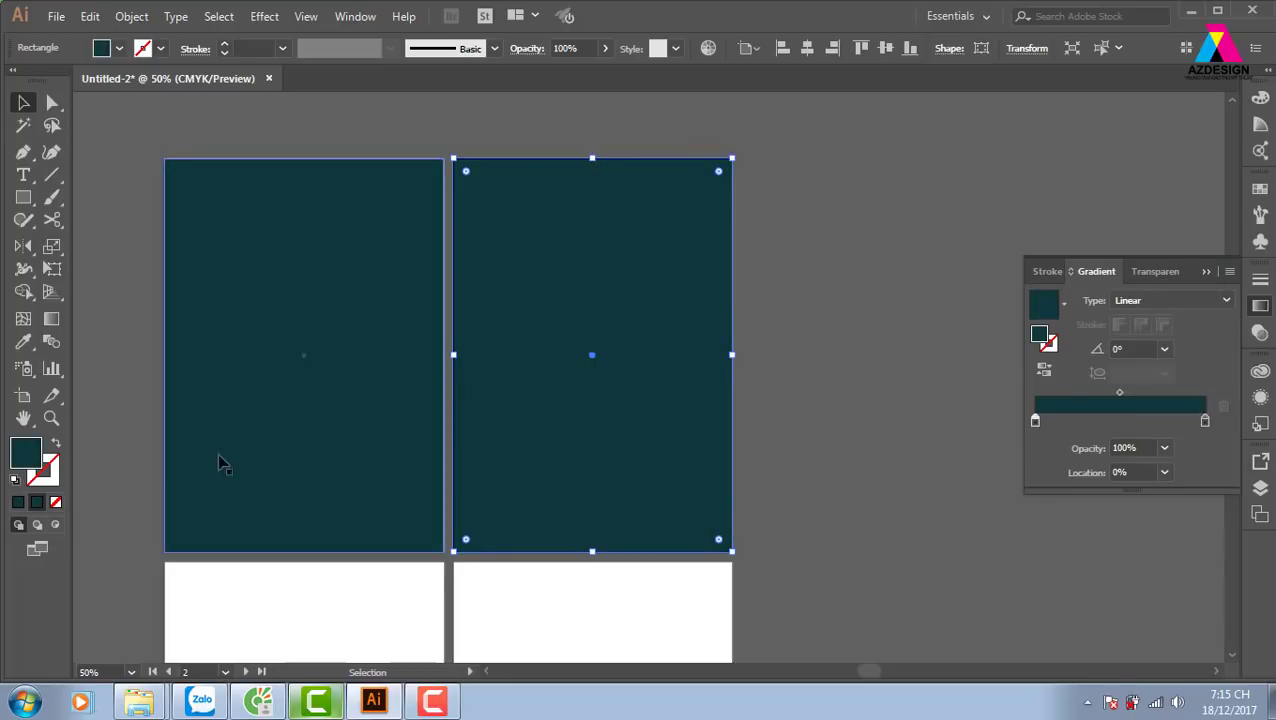
pyautogui.doubleClick(20, 455)
pyautogui.moveTo(958, 310)
pyautogui.mouseDown()
pyautogui.moveTo(962, 236)
pyautogui.moveTo(962, 253)
pyautogui.mouseUp()
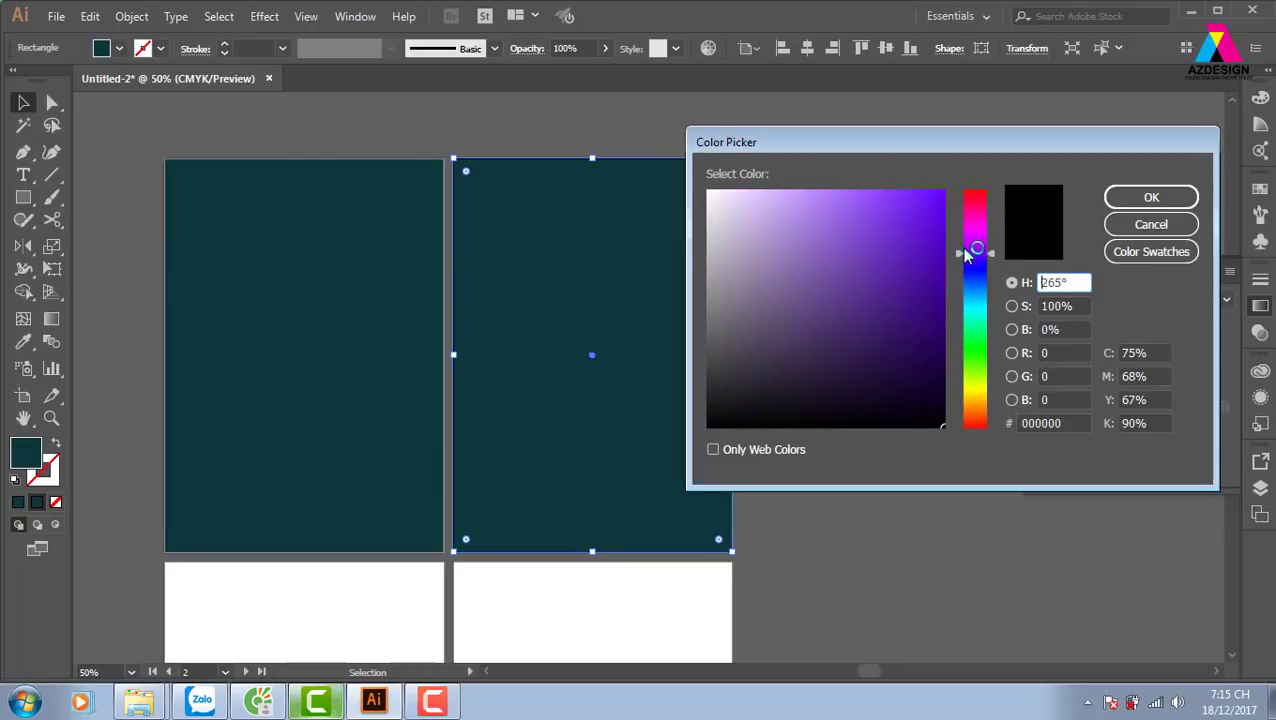
pyautogui.click(936, 379)
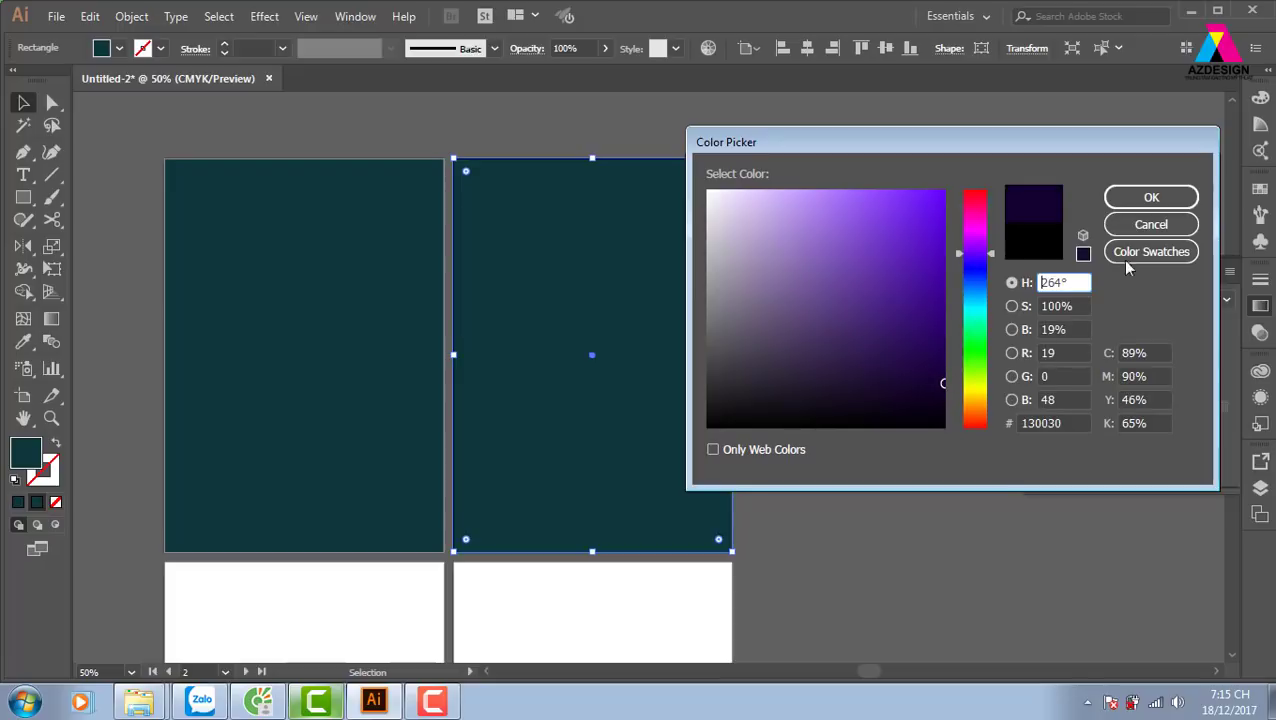
pyautogui.click(1151, 197)
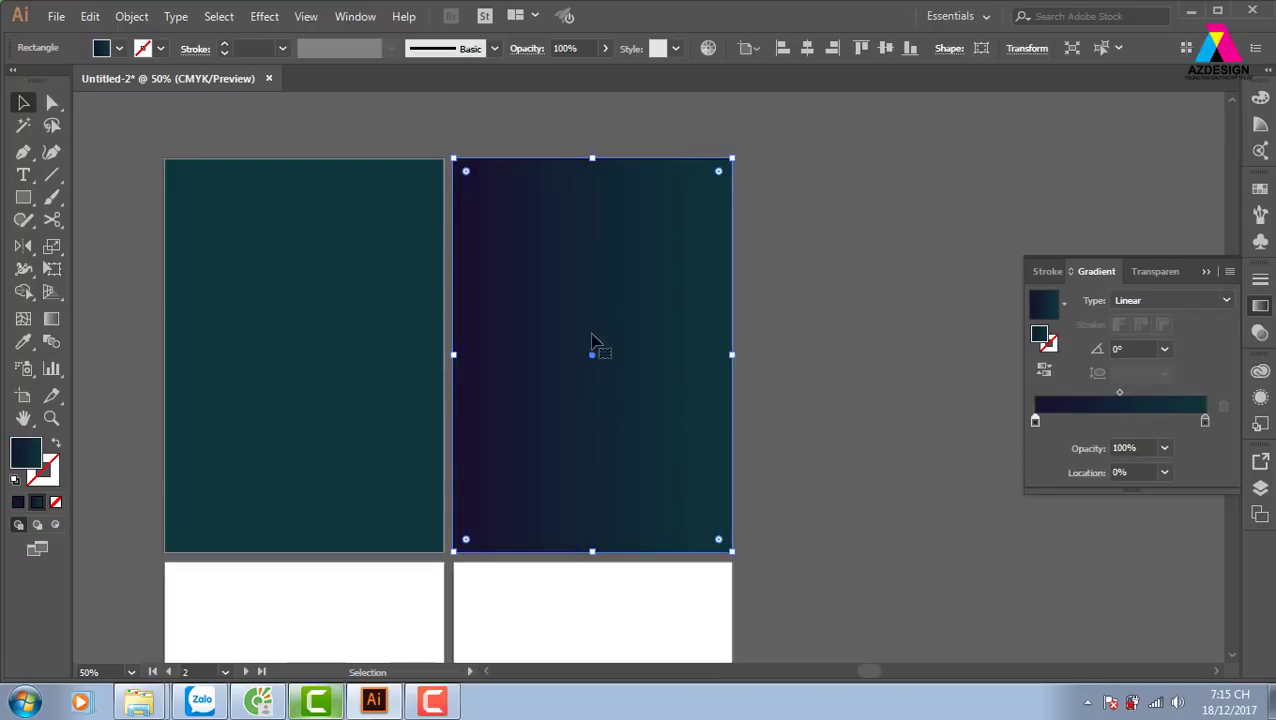
pyautogui.click(1156, 305)
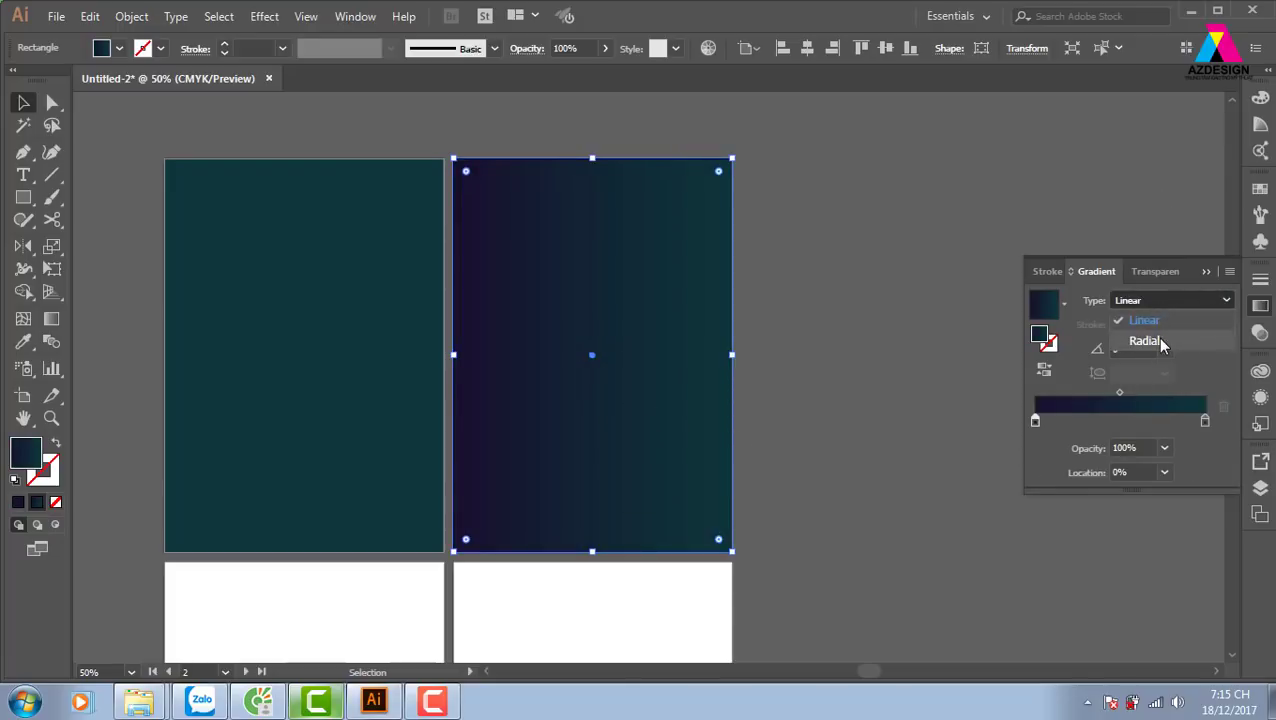
pyautogui.click(1155, 342)
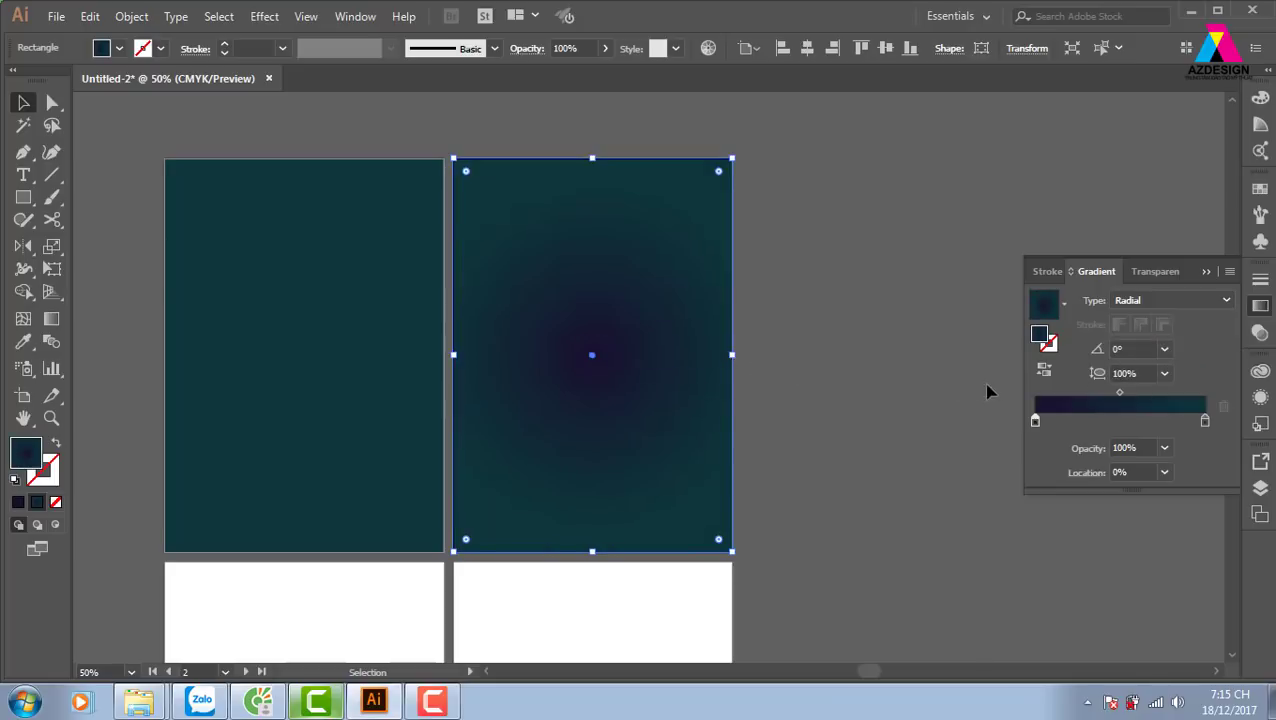
pyautogui.click(1044, 369)
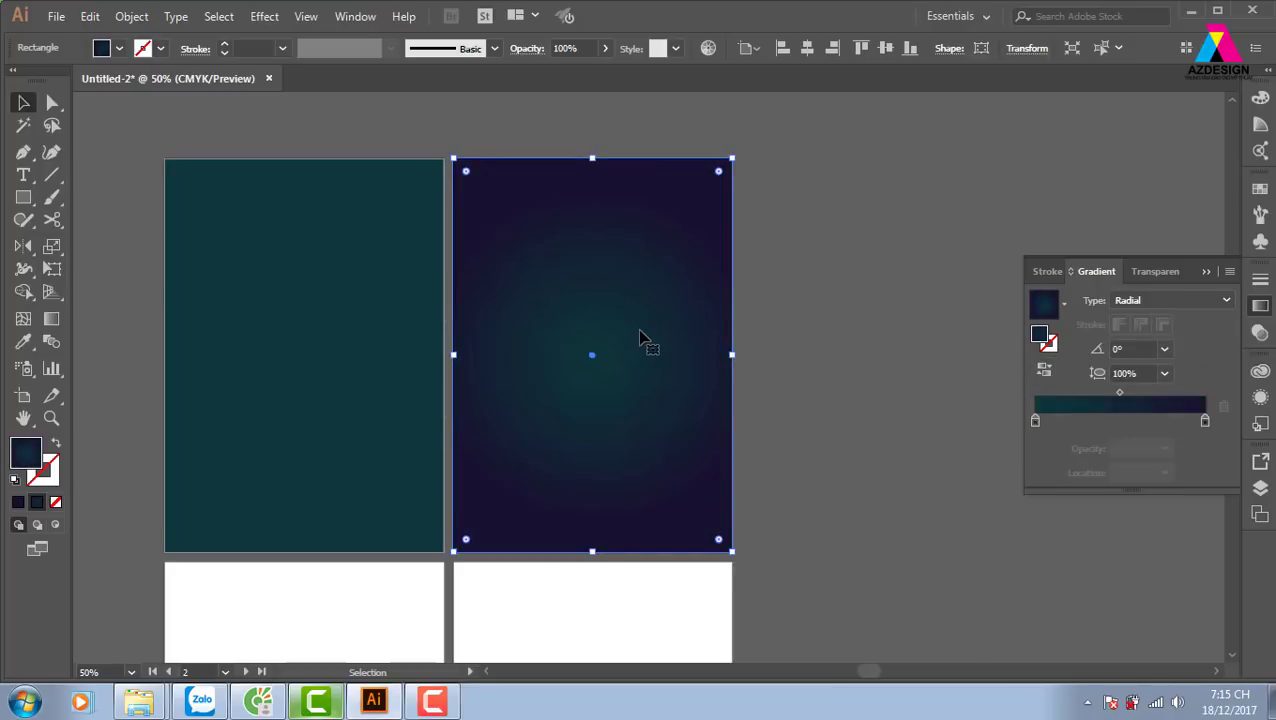
# Drag the gradient diagonally from the rectangle's top-left corner toward the bottom right
pyautogui.press('g')
pyautogui.moveTo(505, 196)
pyautogui.mouseDown()
pyautogui.moveTo(592, 350)
pyautogui.moveTo(758, 571)
pyautogui.mouseUp()
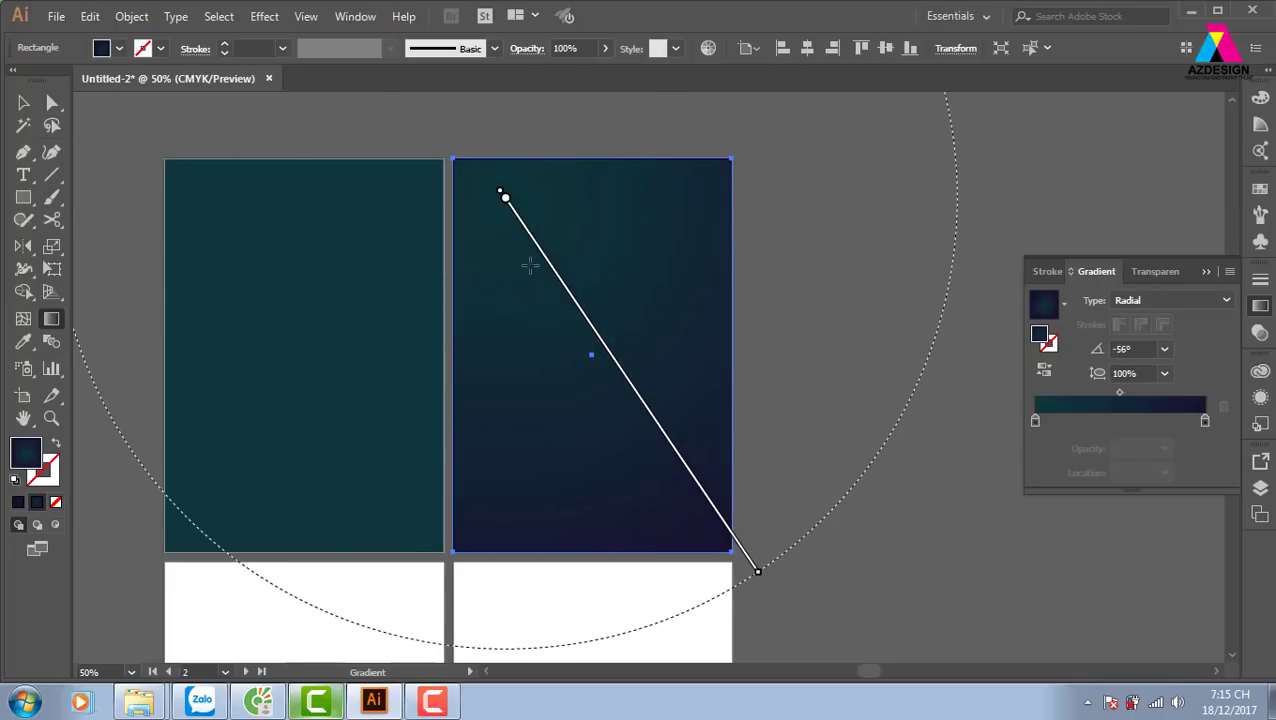
pyautogui.click(23, 103)
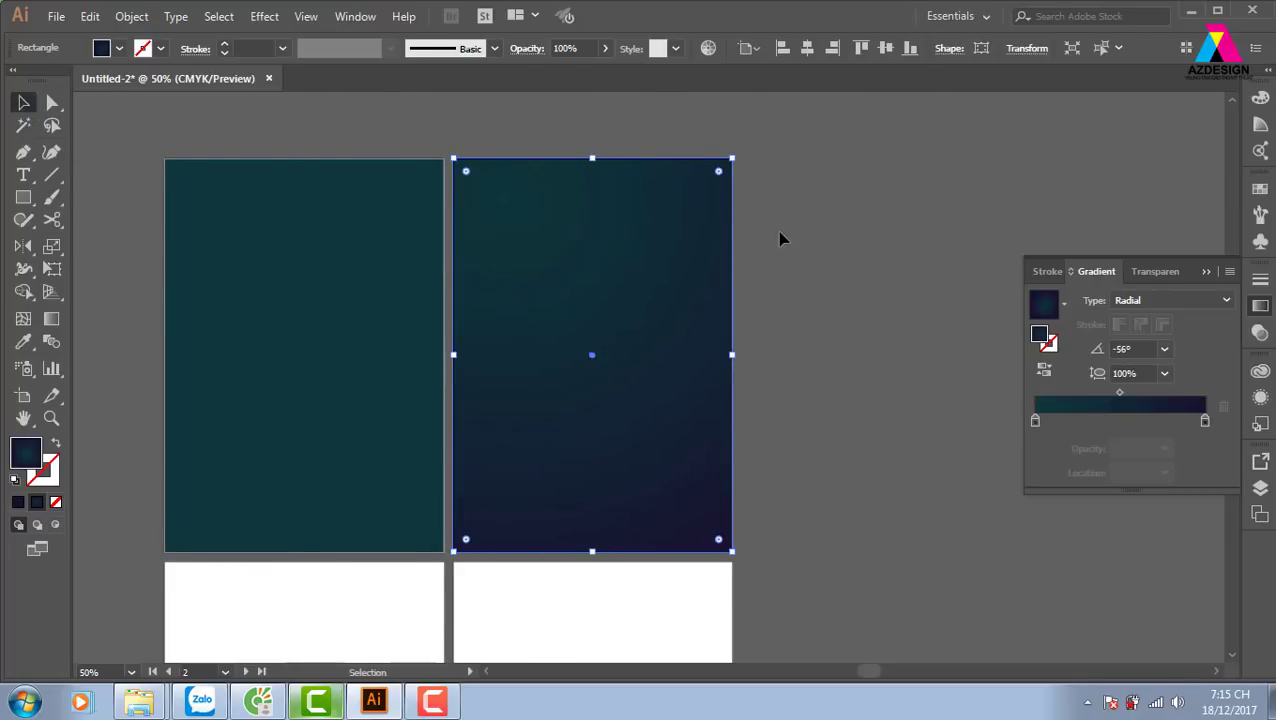
pyautogui.click(826, 324)
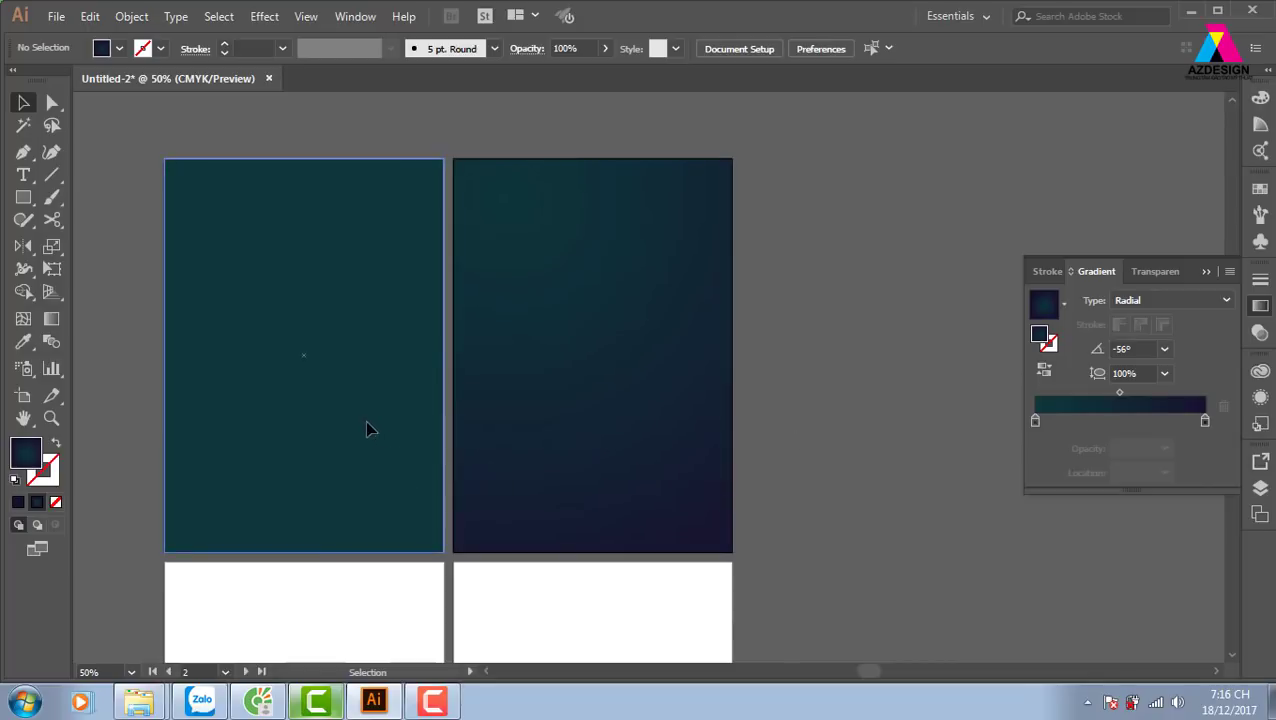
# Give the left cover the right cover's radial teal-to-navy gradient using the Eyedropper
pyautogui.click(367, 429)
pyautogui.hotkey('ctrl', 'z')
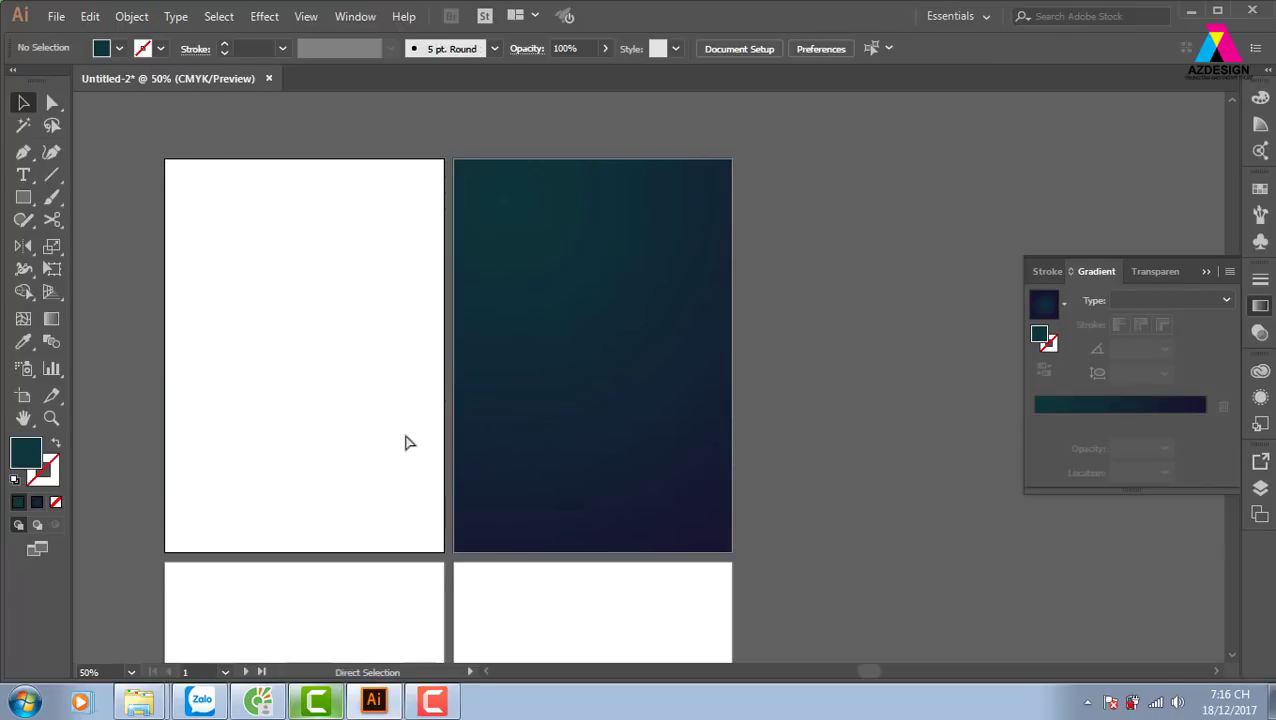
pyautogui.hotkey('ctrl', 'shift', 'z')
pyautogui.click(818, 420)
pyautogui.click(414, 415)
pyautogui.press('i')
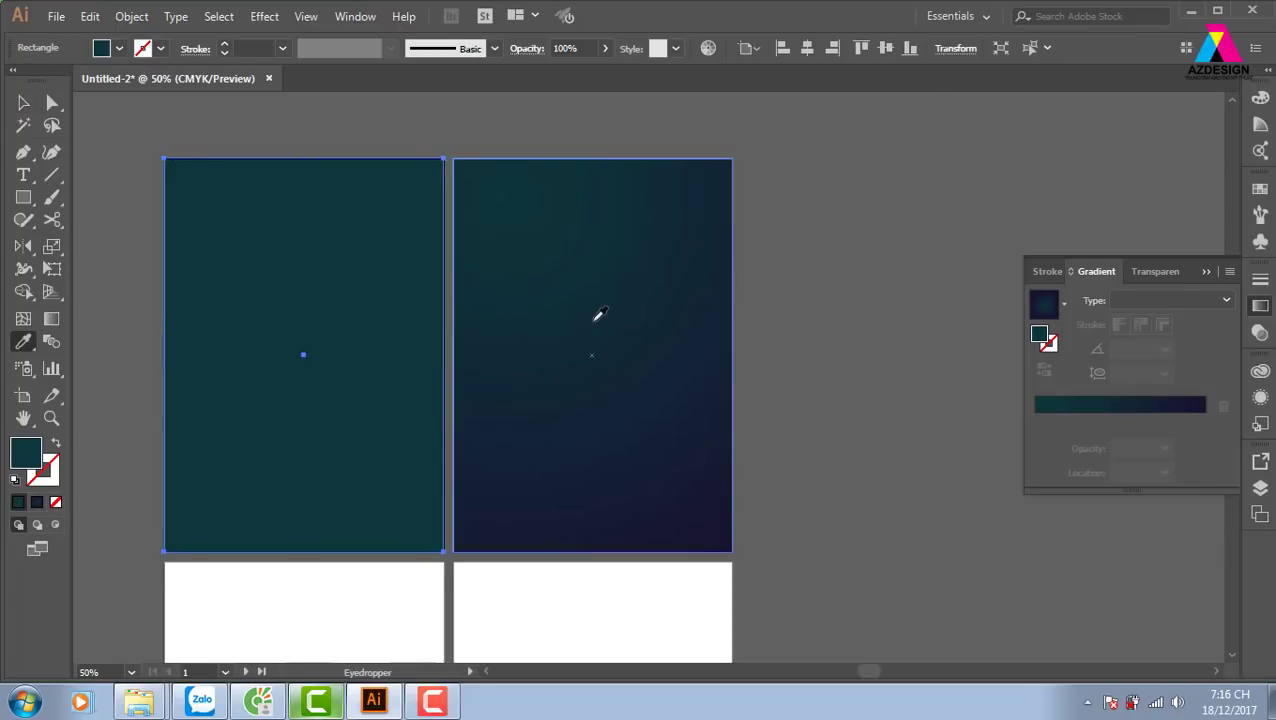
pyautogui.click(598, 310)
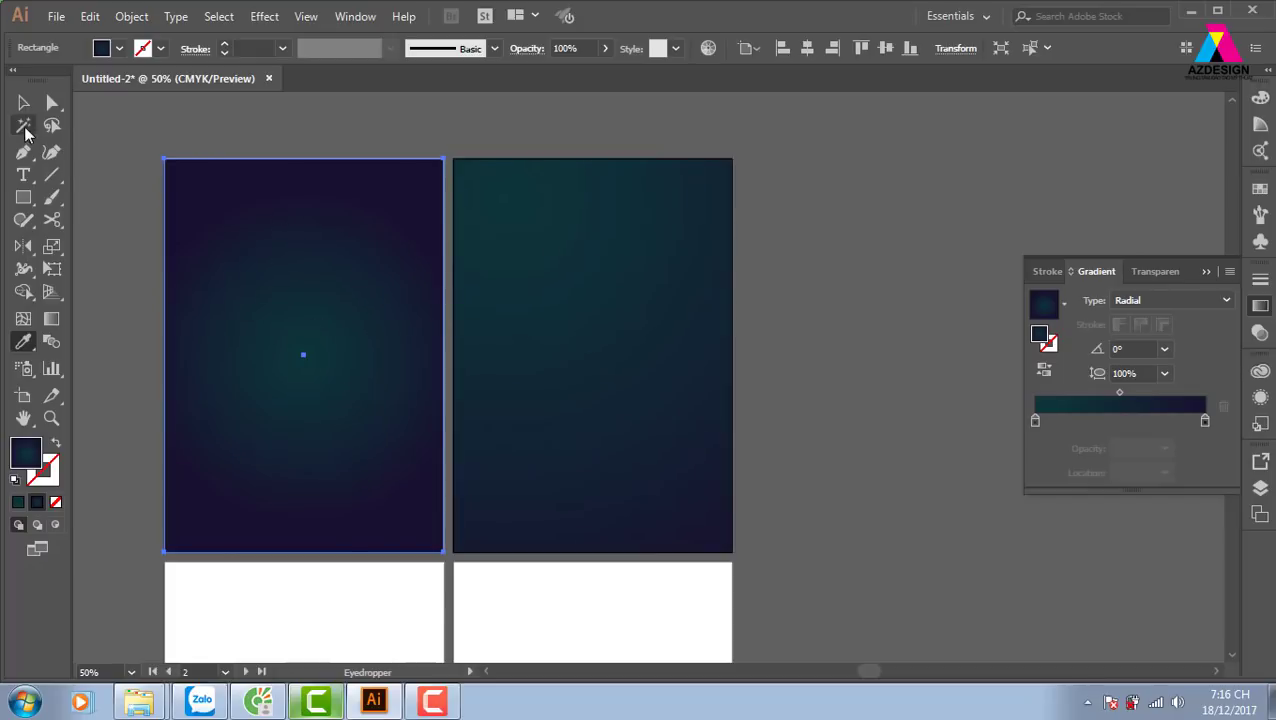
# Restore the left gradient cover rectangle after accidentally deleting it
pyautogui.click(23, 102)
pyautogui.click(448, 112)
pyautogui.click(360, 246)
pyautogui.press('Delete')
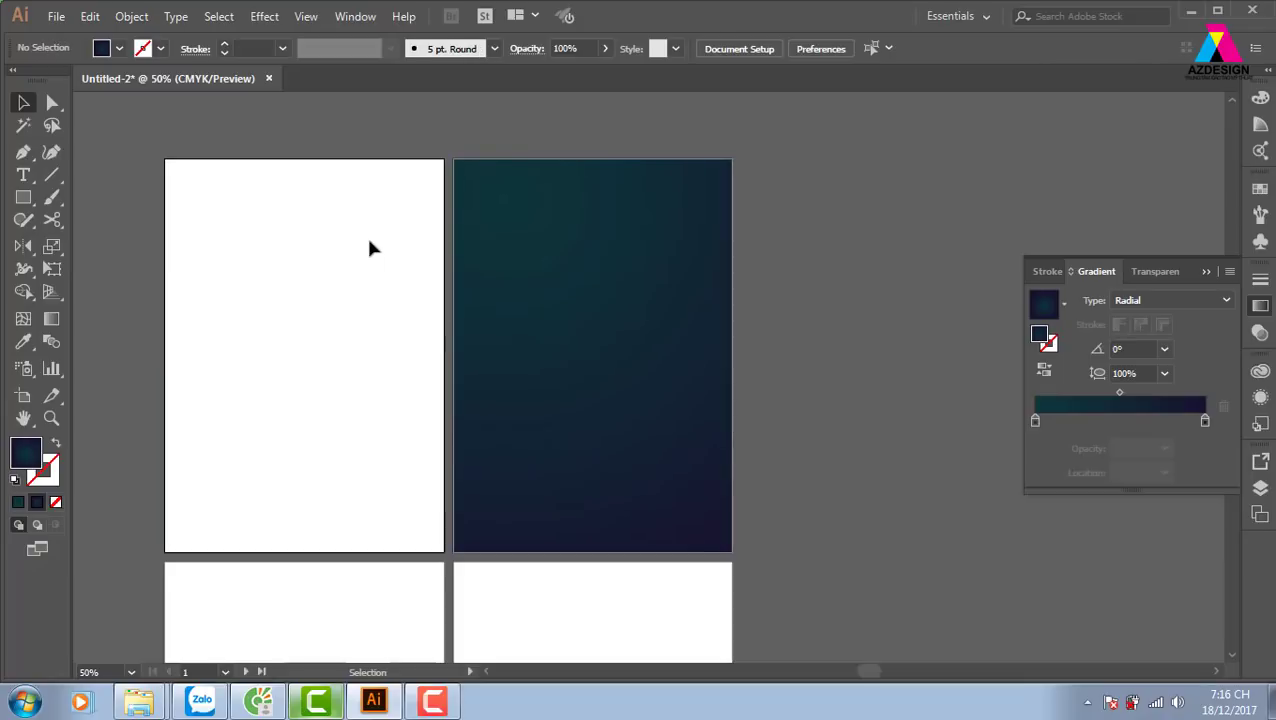
pyautogui.click(578, 319)
pyautogui.click(370, 384)
pyautogui.hotkey('ctrl', 'z')
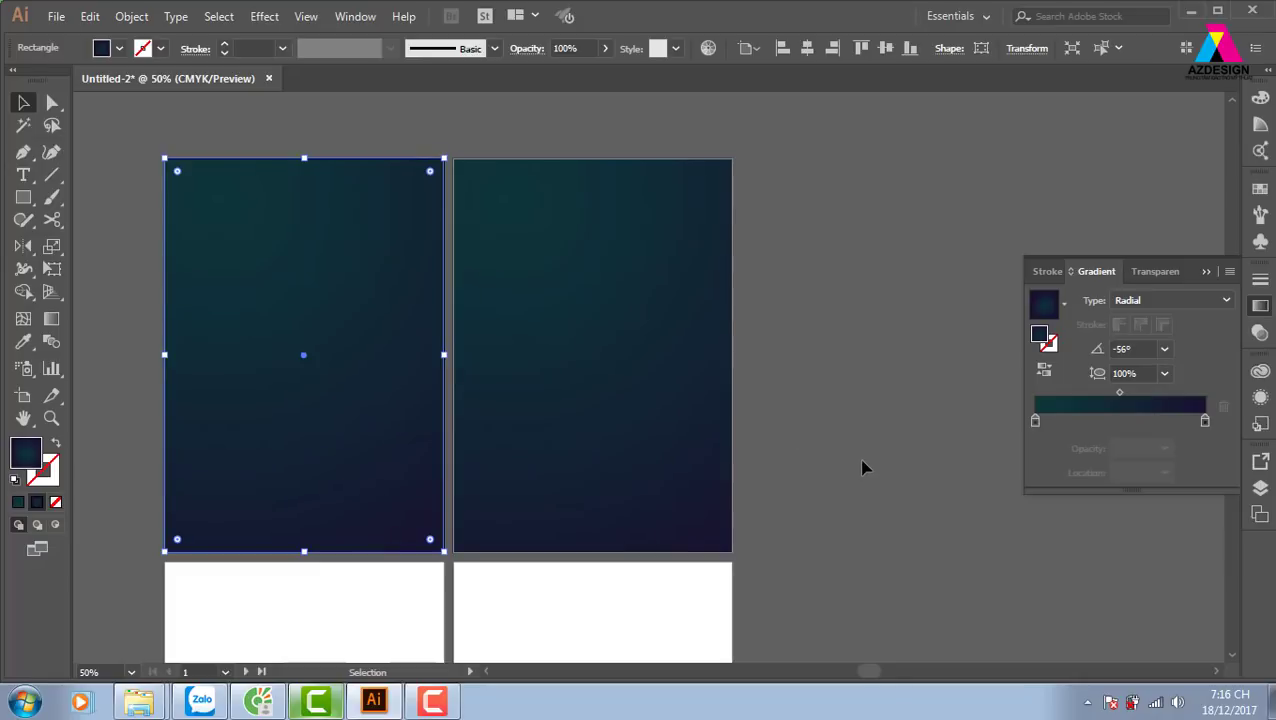
pyautogui.click(882, 438)
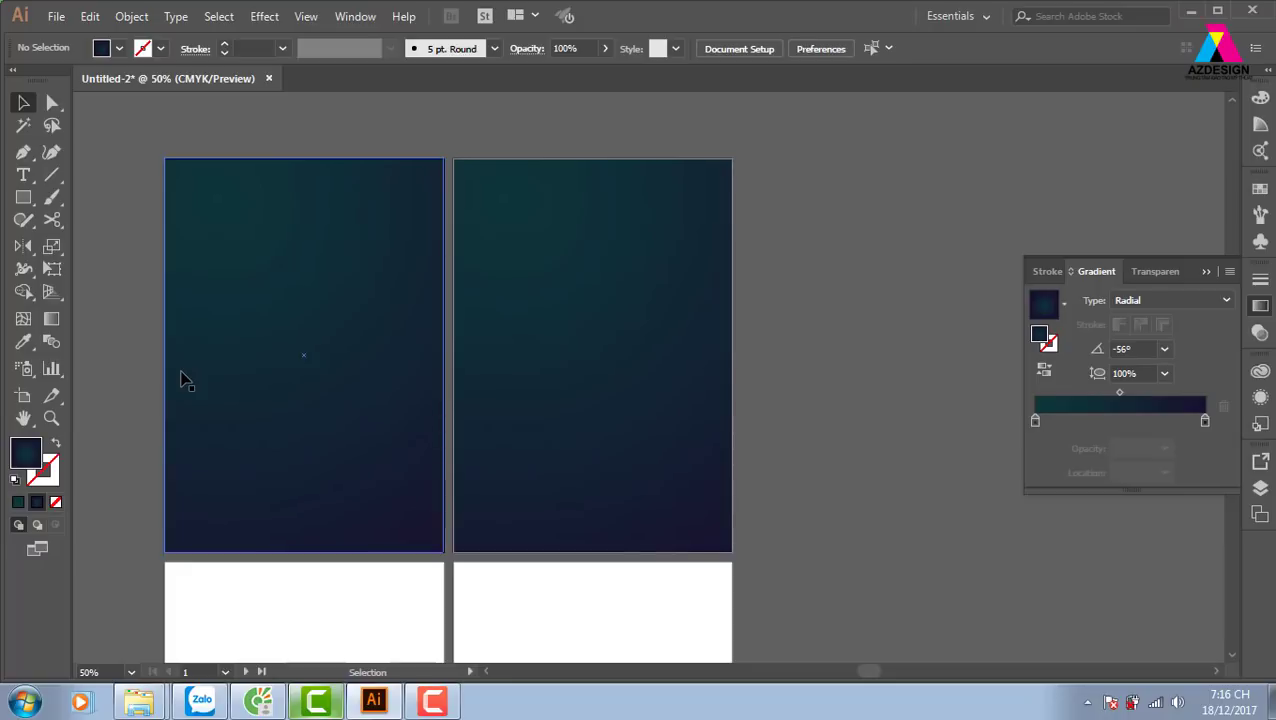
# Draw a small rectangle on the canvas to the right of the covers
pyautogui.click(136, 363)
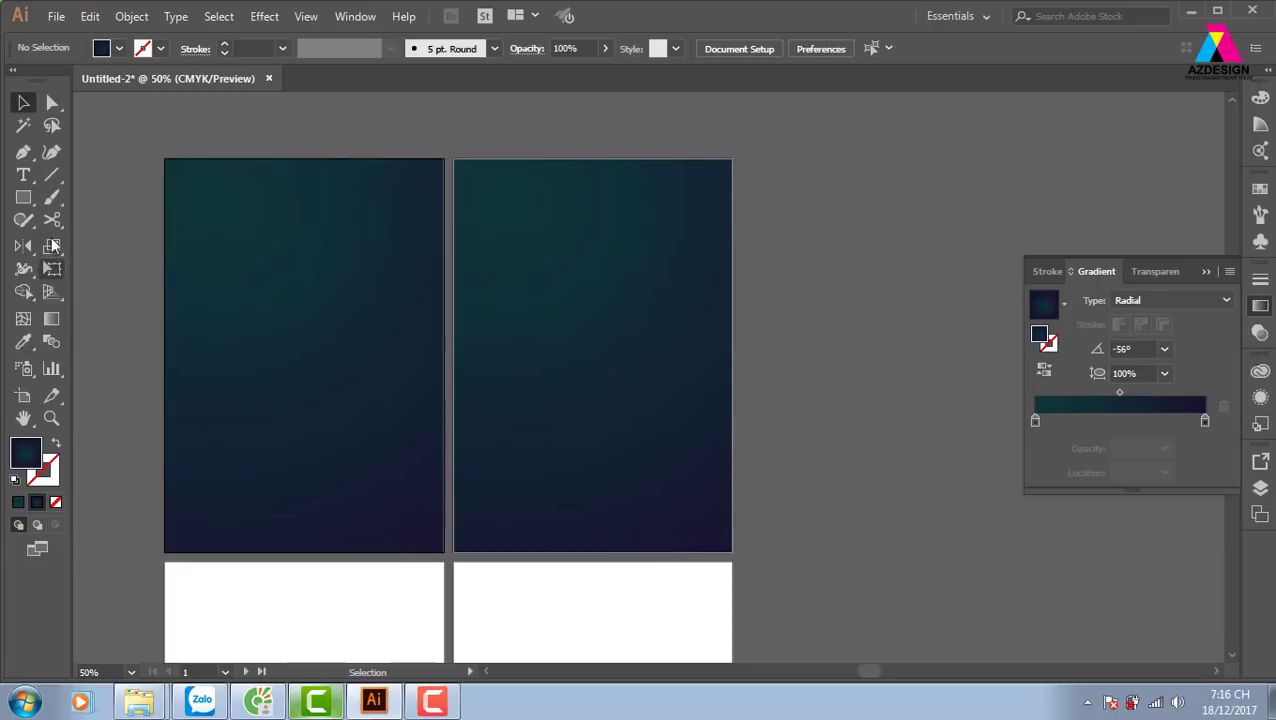
pyautogui.click(23, 197)
pyautogui.moveTo(795, 325); pyautogui.dragTo(876, 387)
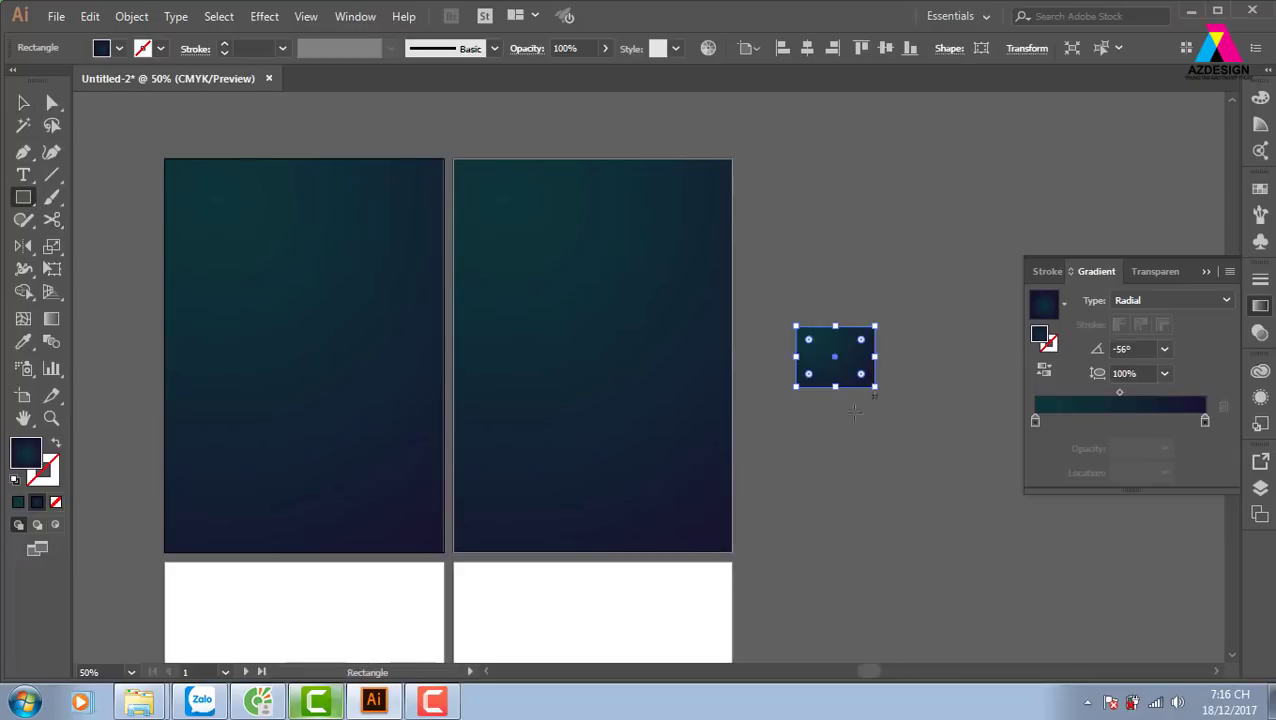
pyautogui.click(23, 103)
pyautogui.click(680, 243)
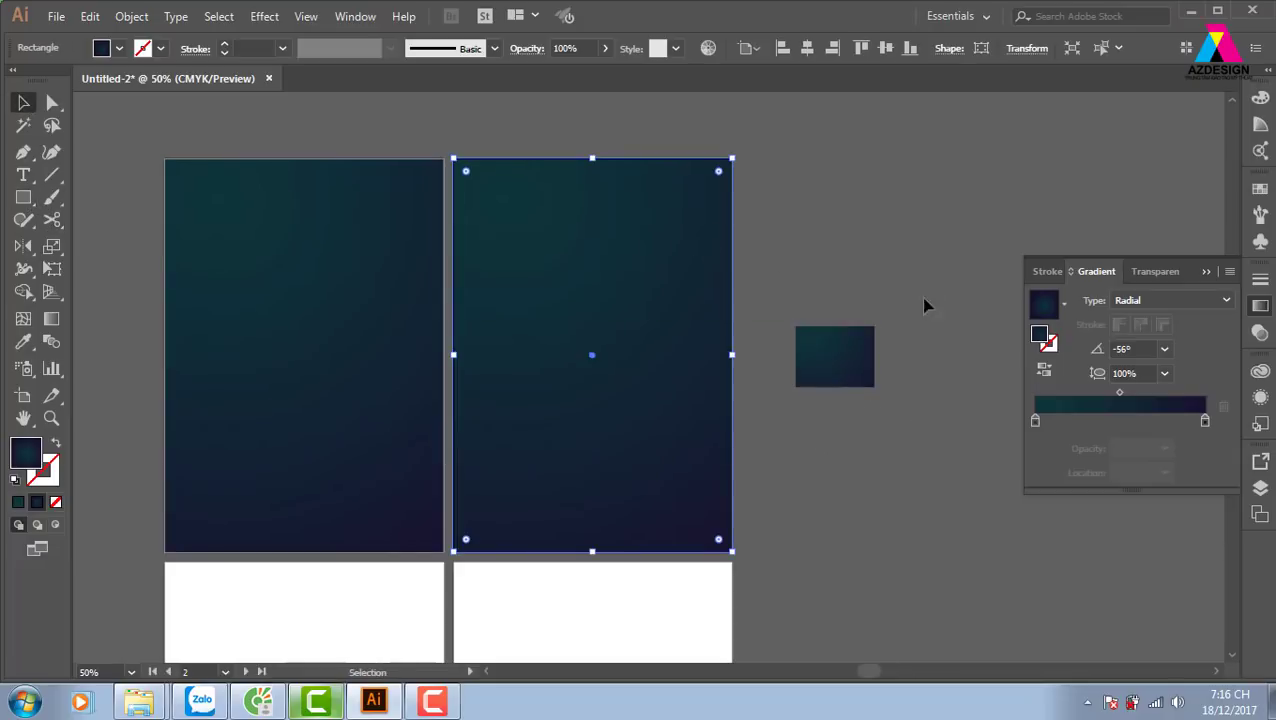
pyautogui.click(900, 325)
pyautogui.click(868, 350)
# Fill the small rectangle with light grey and check its 168 × 130 pt size
pyautogui.click(1262, 190)
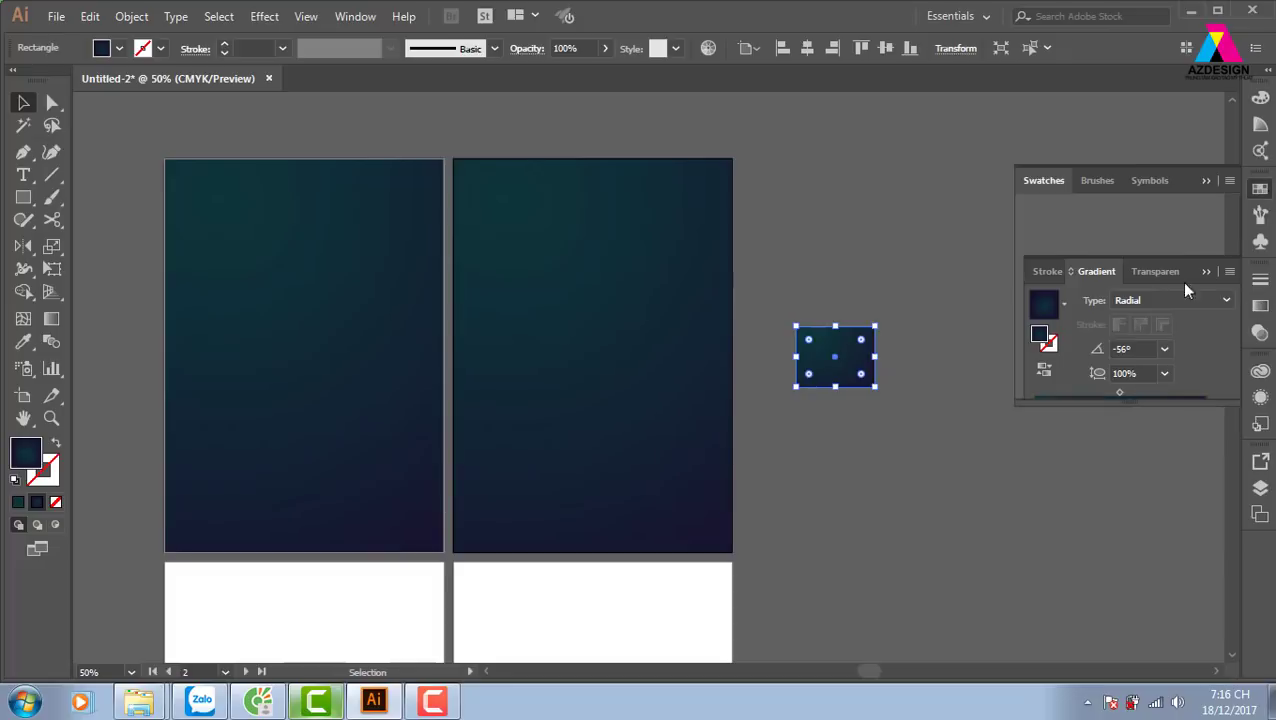
pyautogui.click(1145, 293)
pyautogui.click(845, 253)
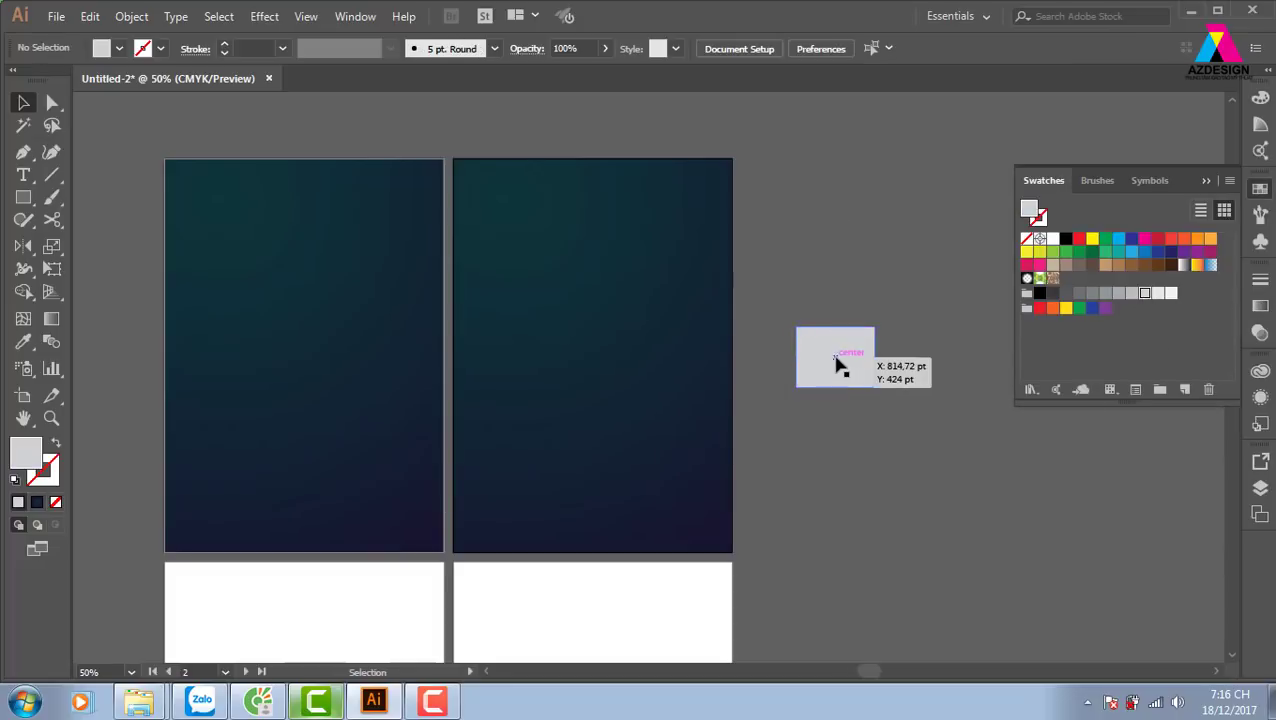
pyautogui.click(835, 362)
pyautogui.click(891, 216)
pyautogui.click(848, 362)
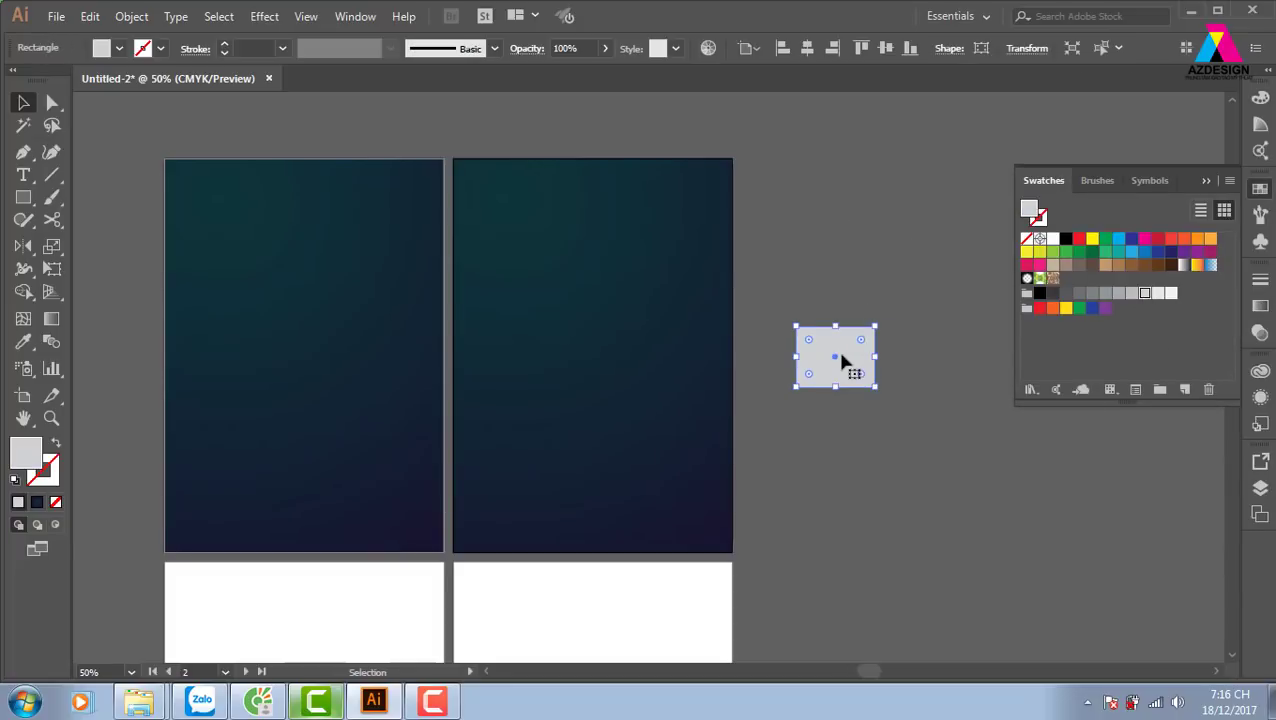
pyautogui.click(1027, 48)
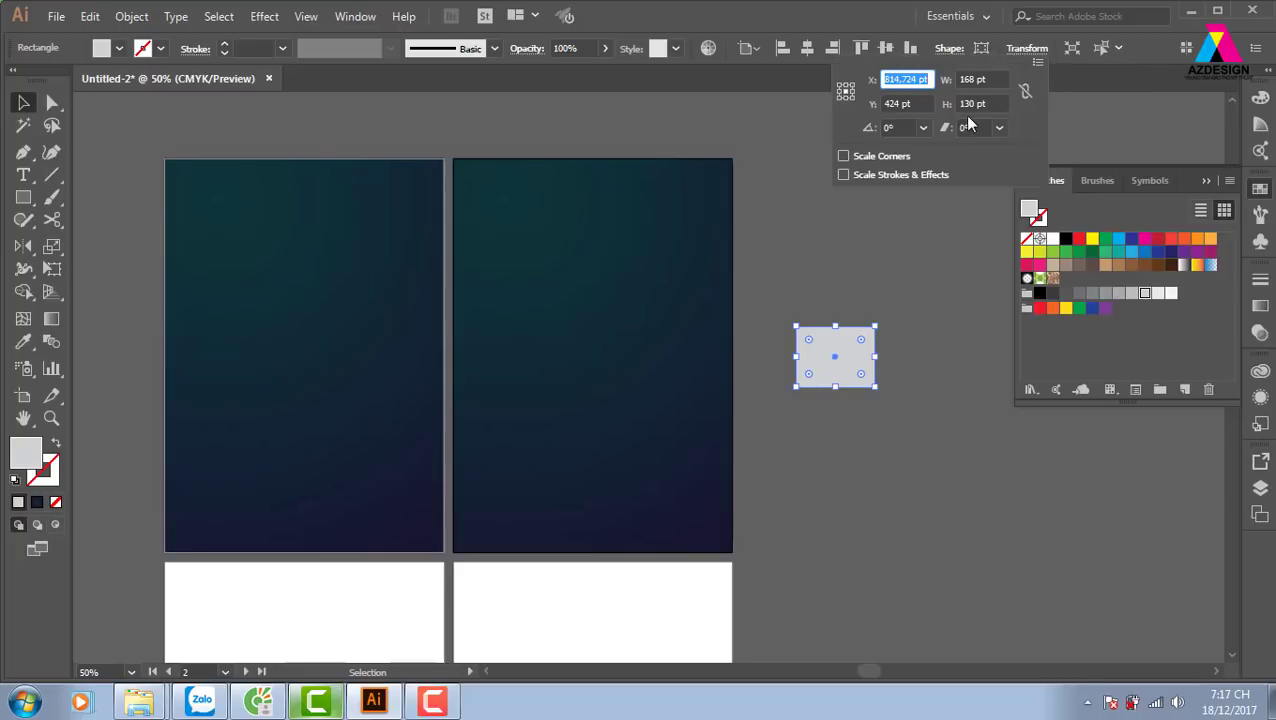
pyautogui.click(1058, 118)
pyautogui.click(785, 148)
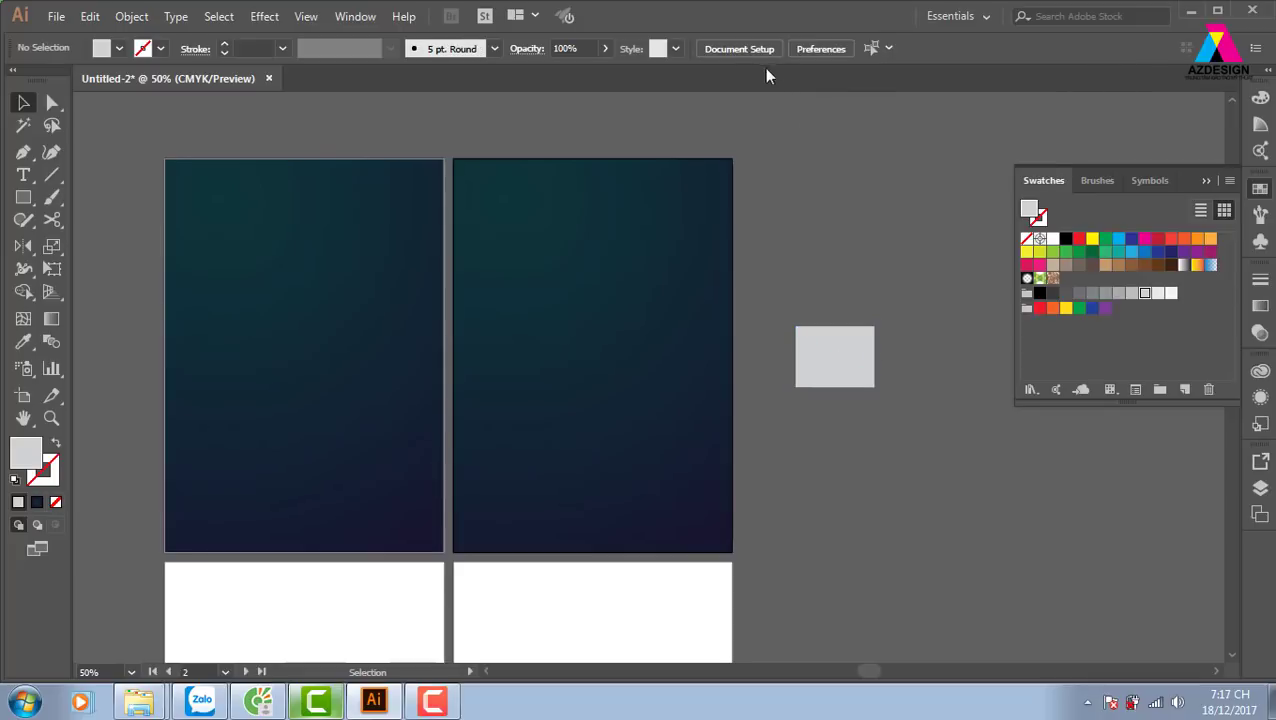
# Change the document units to Centimeters
pyautogui.click(759, 48)
pyautogui.click(765, 158)
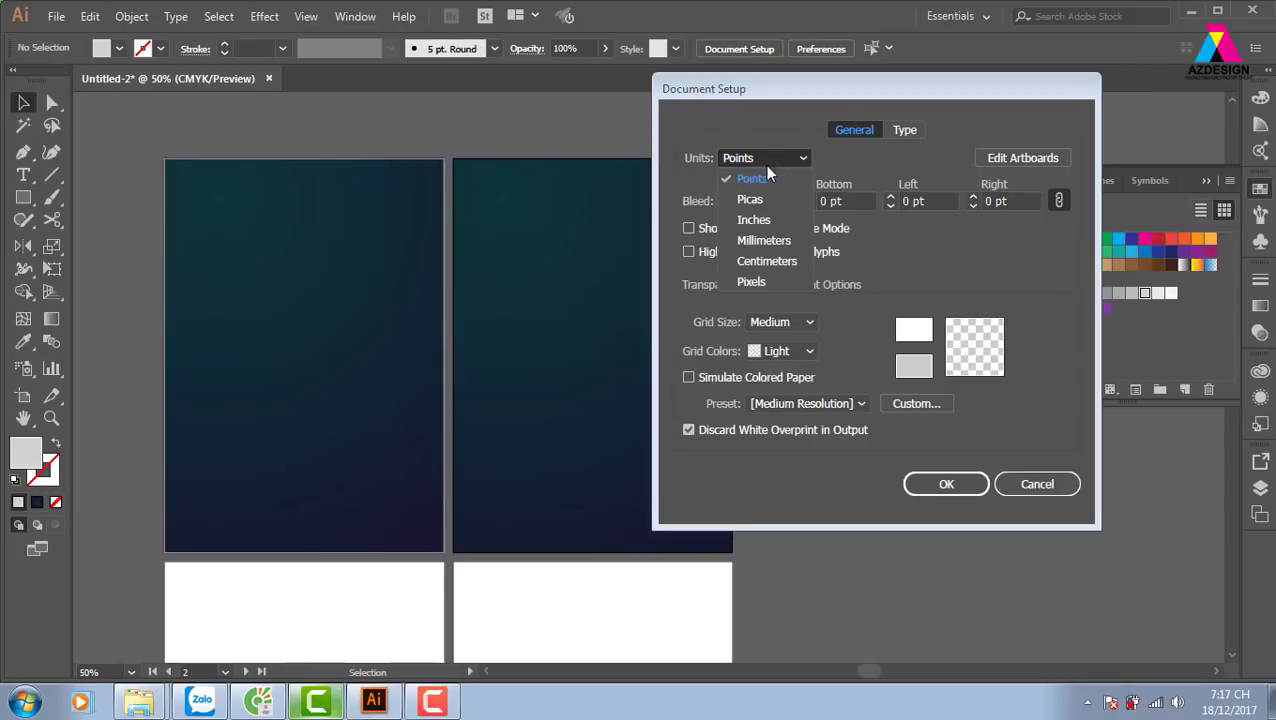
pyautogui.click(766, 261)
pyautogui.click(972, 488)
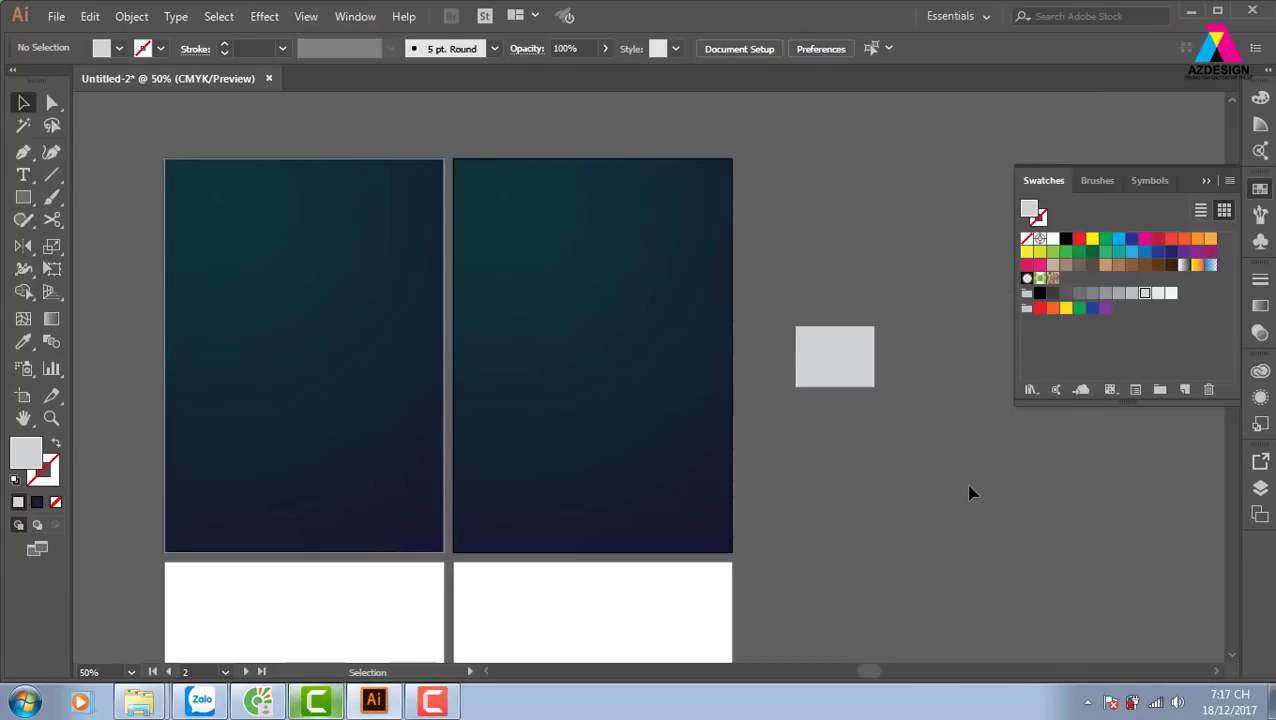
# Set the grey rectangle's width to 1,5 cm
pyautogui.click(866, 337)
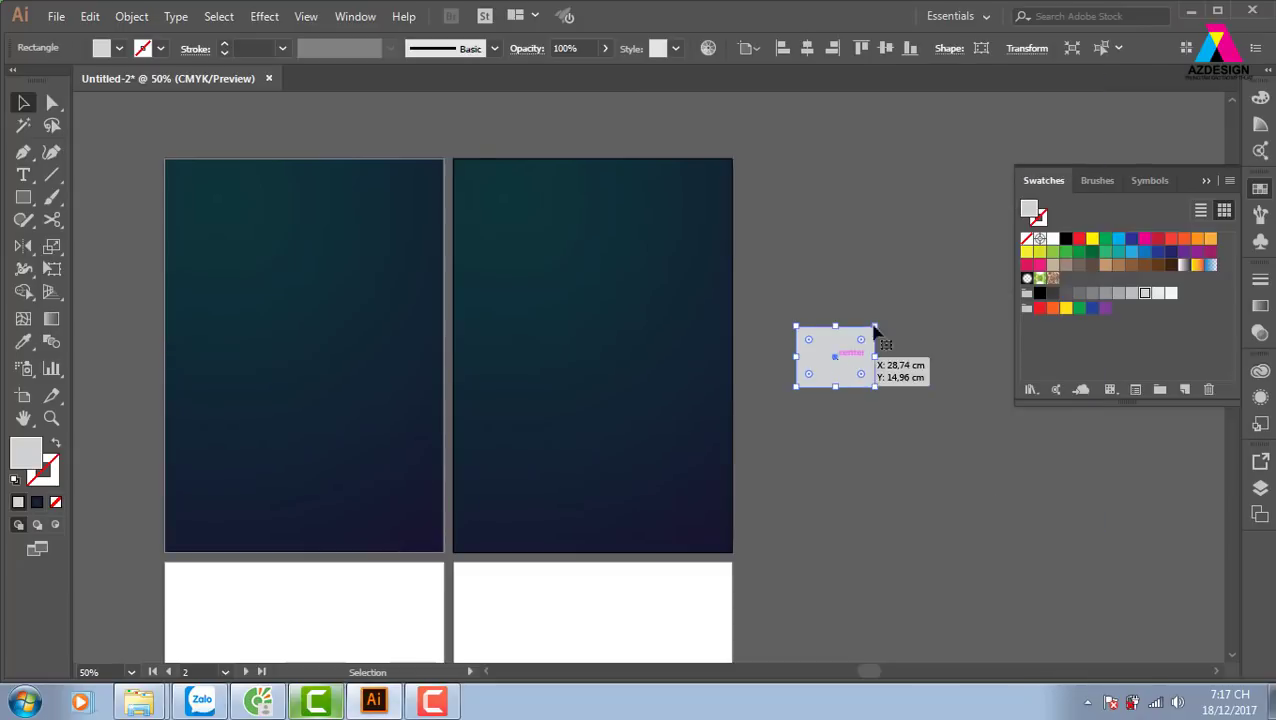
pyautogui.click(1025, 49)
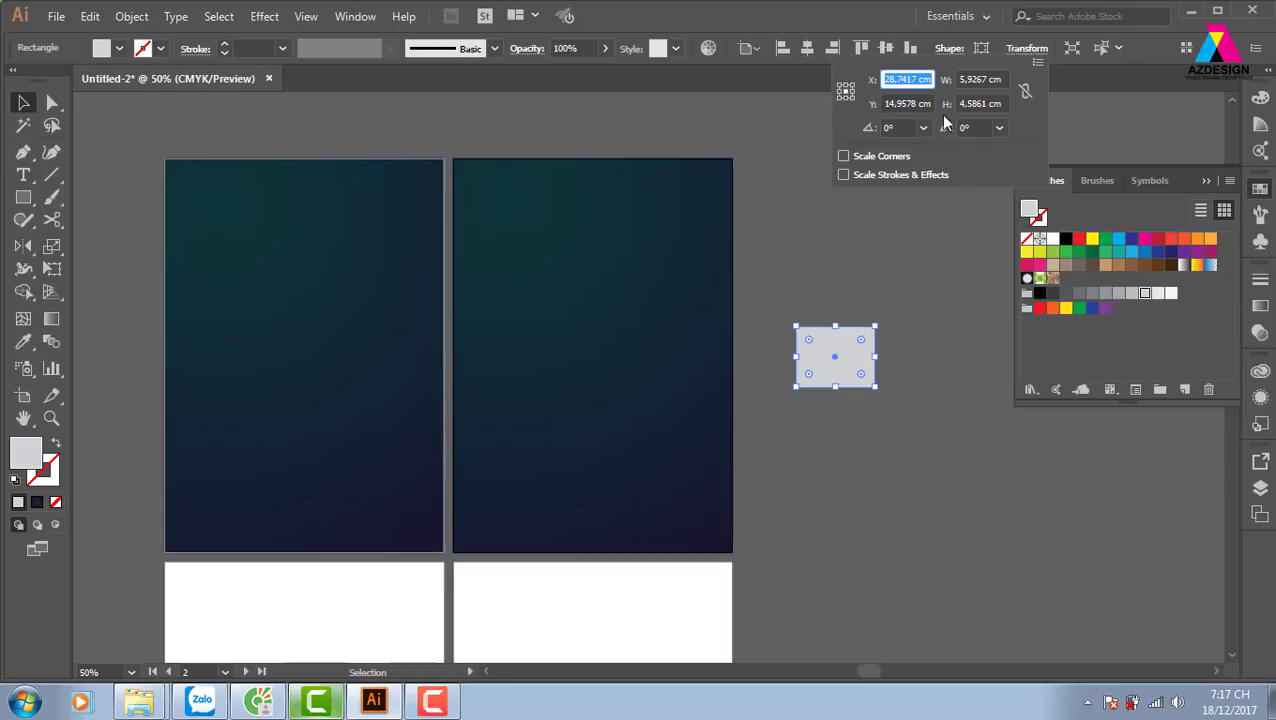
pyautogui.doubleClick(989, 79)
pyautogui.write('1')
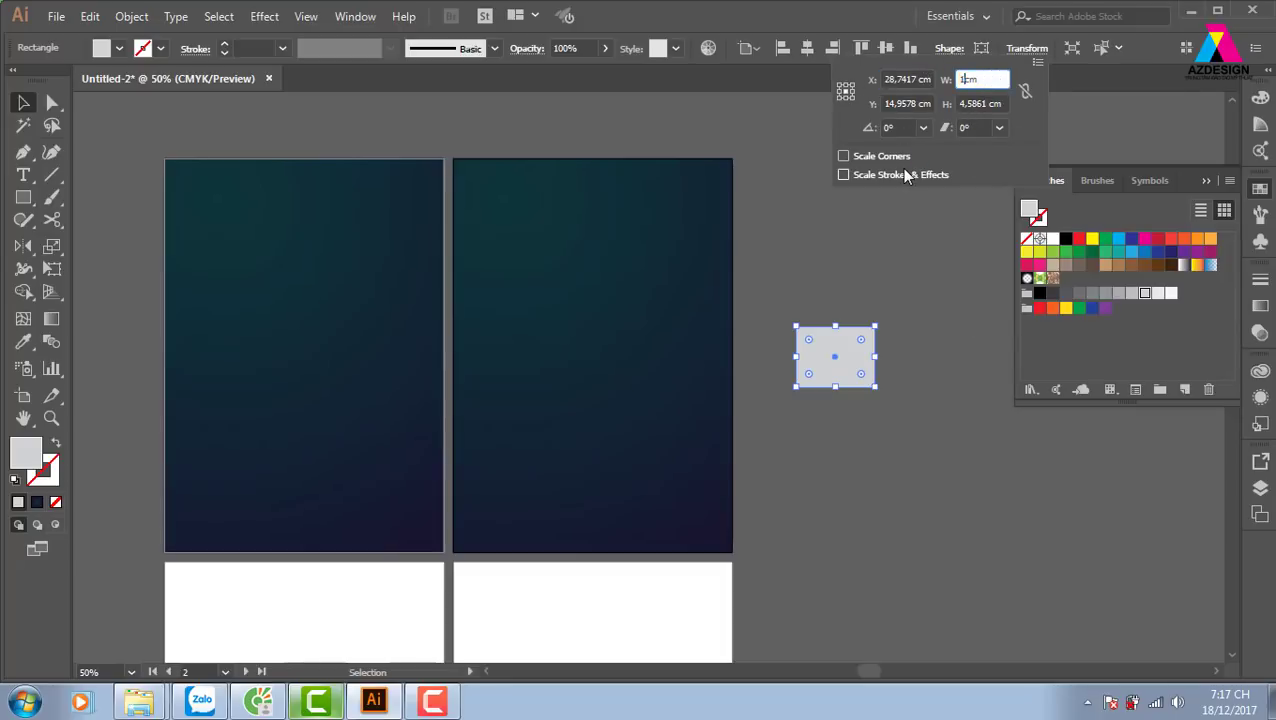
pyautogui.write(',')
pyautogui.write('5')
pyautogui.press('Return')
pyautogui.click(892, 333)
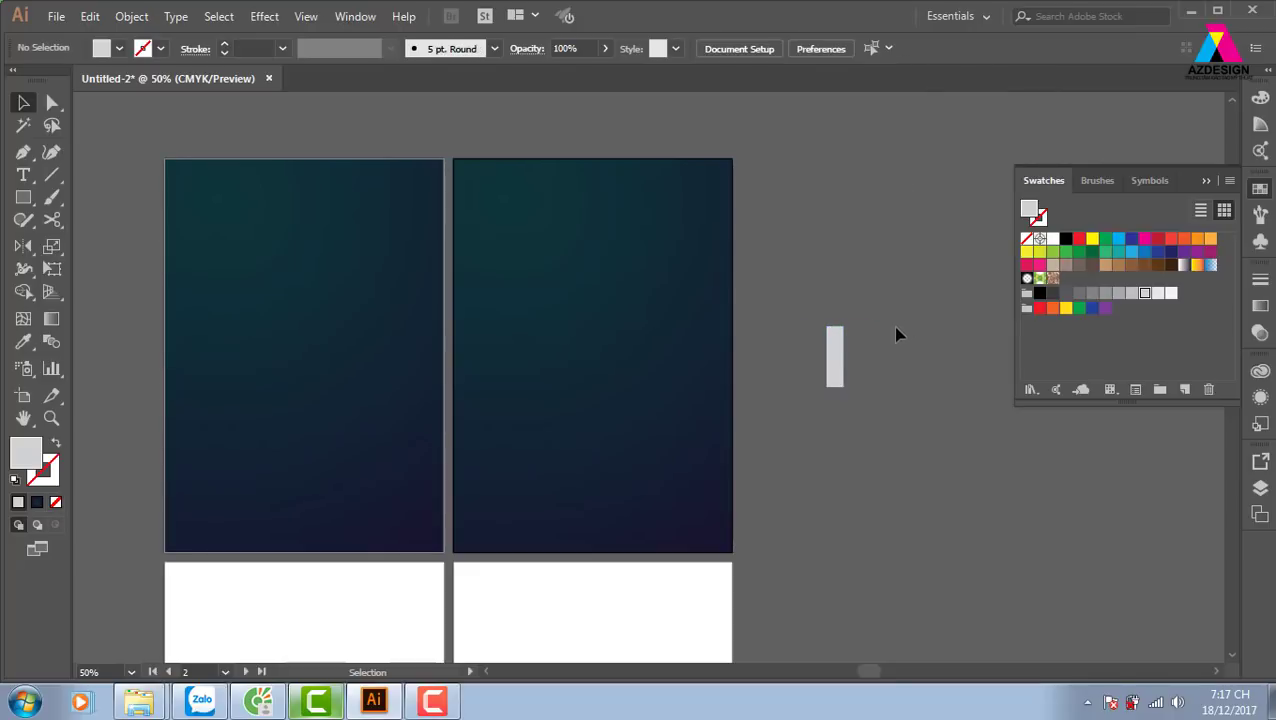
# Set the grey rectangle's height to 1,27 cm
pyautogui.click(840, 347)
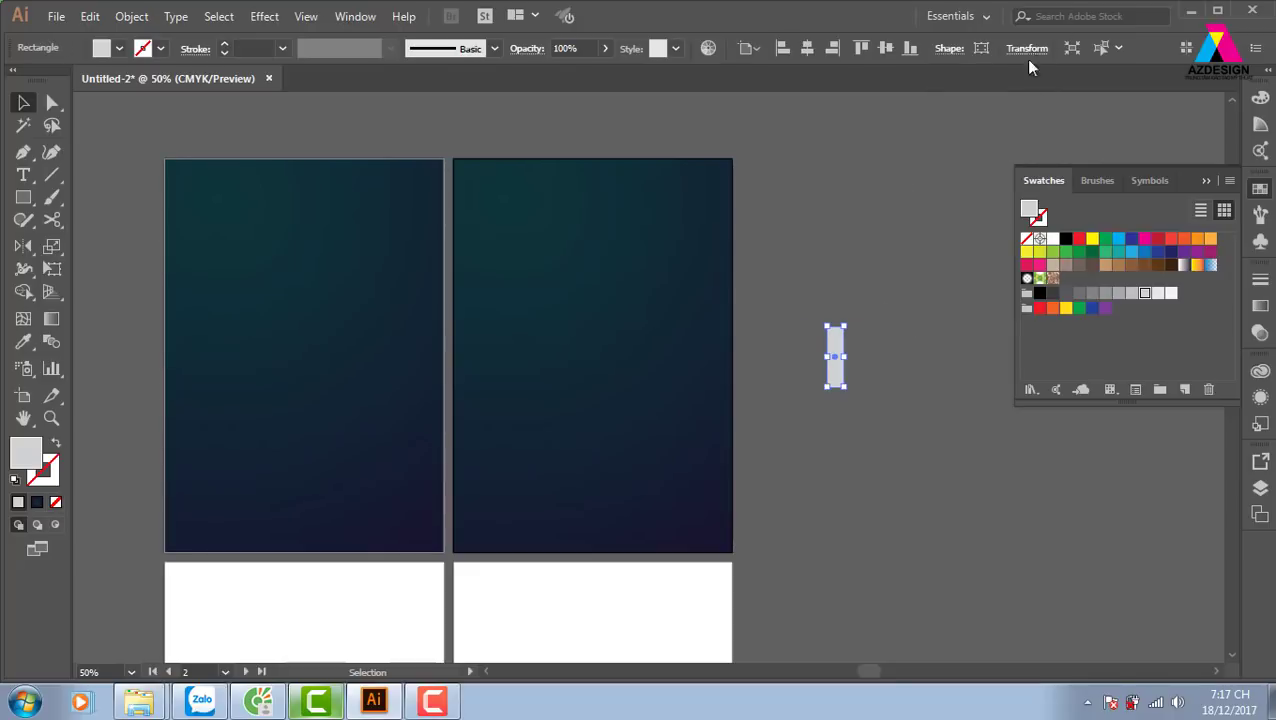
pyautogui.click(1027, 50)
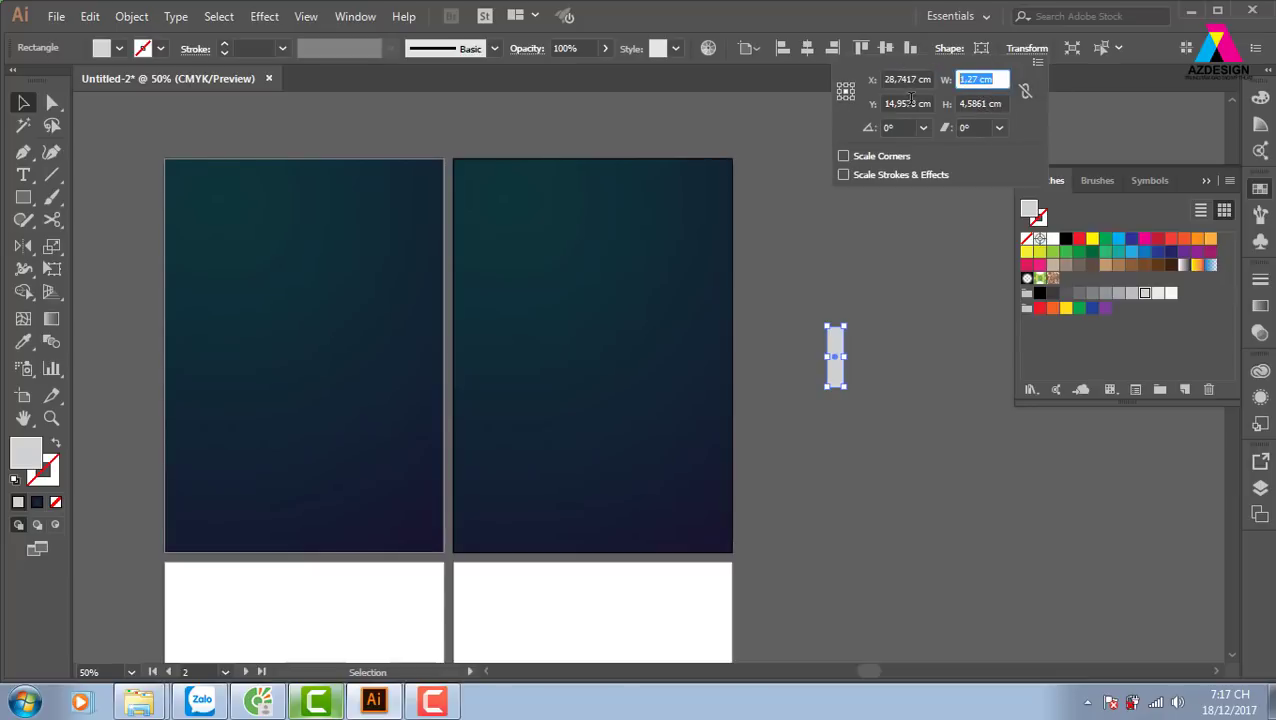
pyautogui.press('Tab')
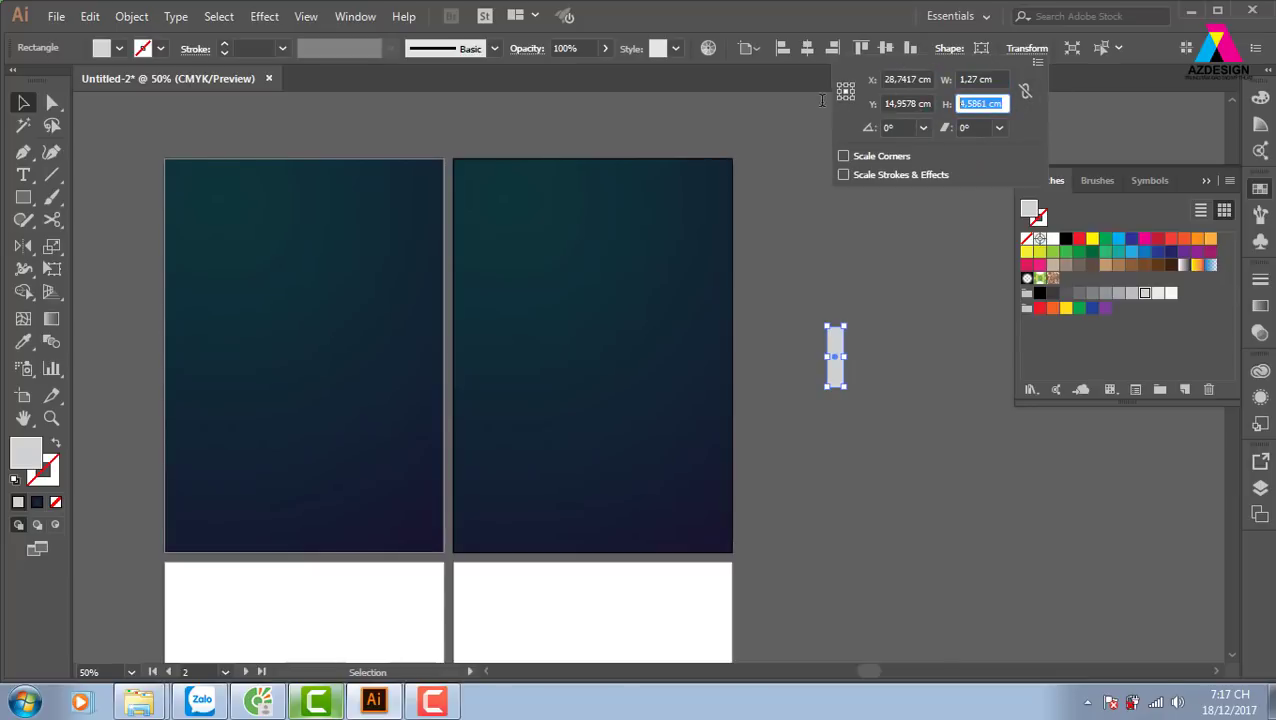
pyautogui.write('1,27')
pyautogui.press('Return')
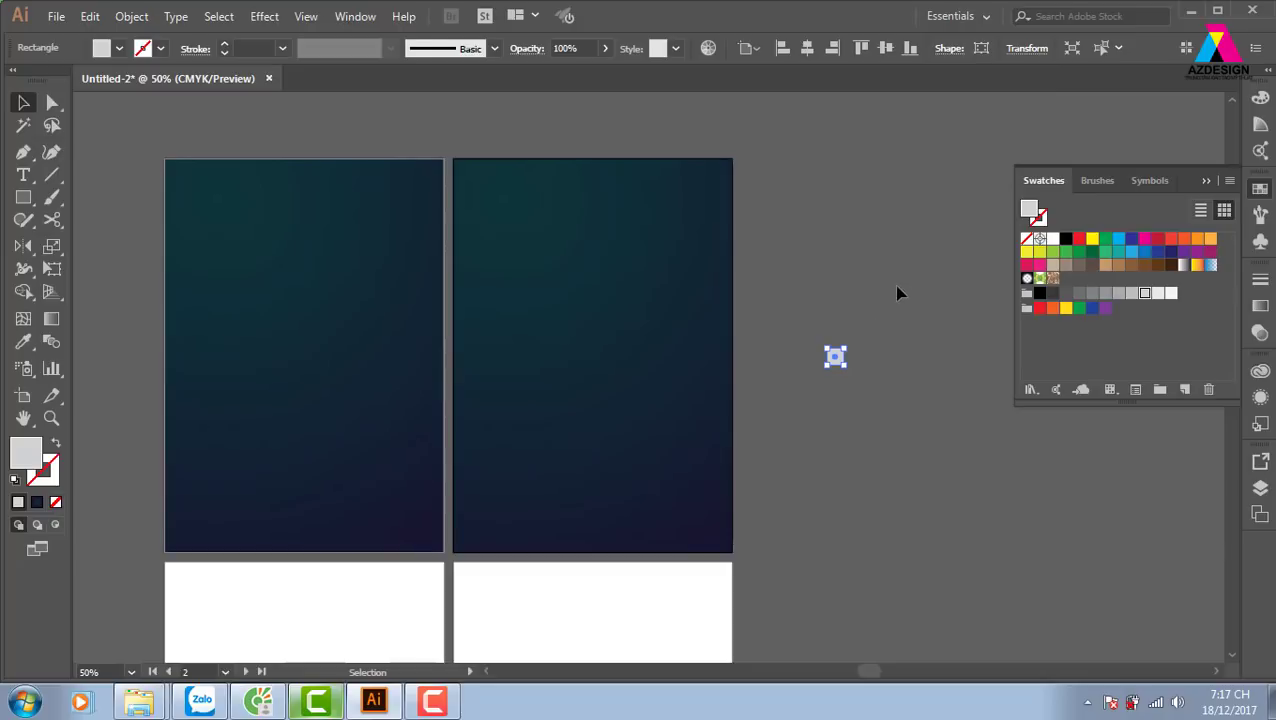
pyautogui.click(907, 360)
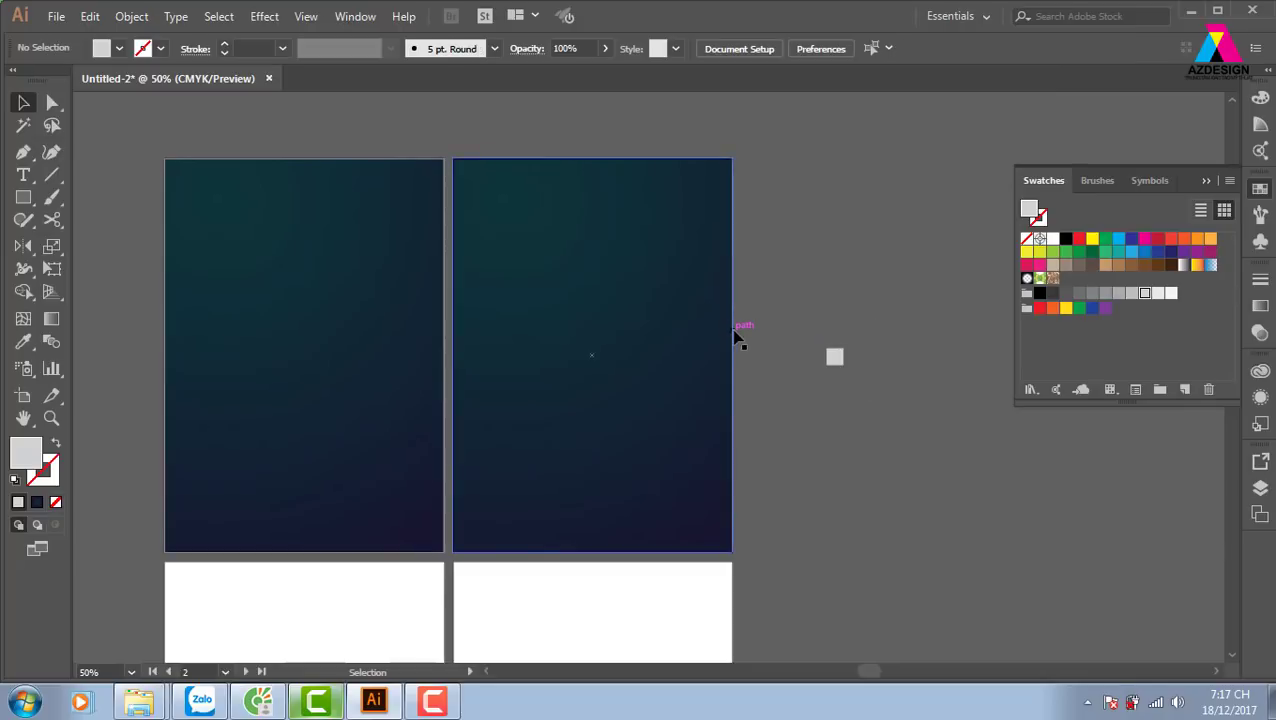
# Move the grey square onto the left cover and zoom in on its top-left area
pyautogui.moveTo(838, 360)
pyautogui.mouseDown()
pyautogui.moveTo(218, 230)
pyautogui.moveTo(208, 215)
pyautogui.mouseUp()
pyautogui.click(285, 200)
pyautogui.press('z')
pyautogui.moveTo(202, 171)
pyautogui.mouseDown()
pyautogui.moveTo(475, 340)
pyautogui.moveTo(499, 306)
pyautogui.mouseUp()
pyautogui.press('v')
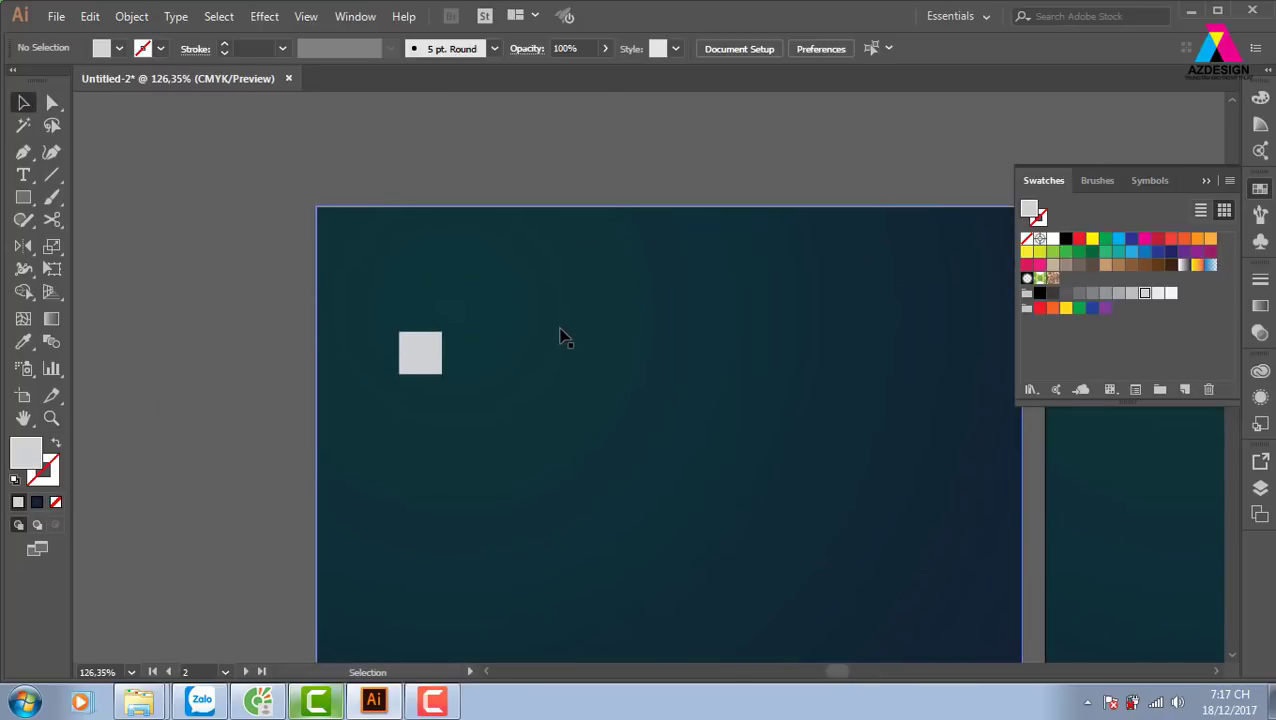
# Align the square to the left and top edges of the cover's dark background
pyautogui.click(428, 349)
pyautogui.keyDown('shift'); pyautogui.click(530, 285); pyautogui.keyUp('shift')
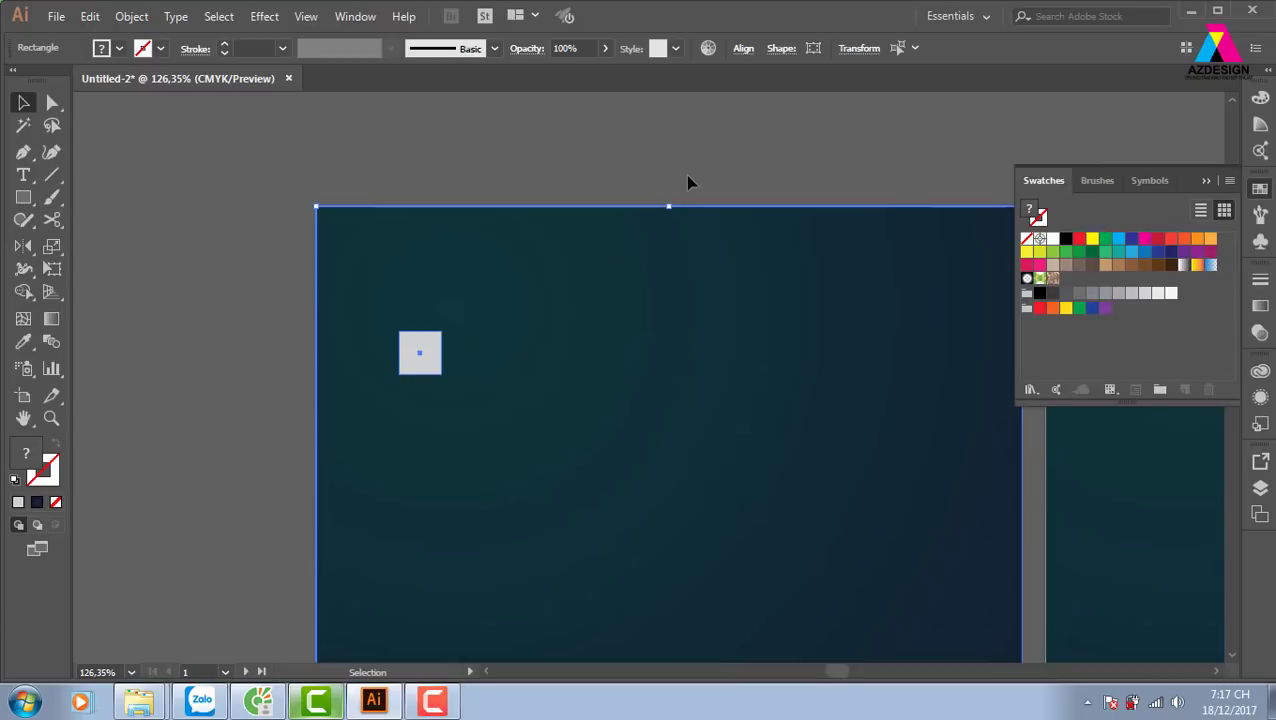
pyautogui.hotkey('shift', 'F7')
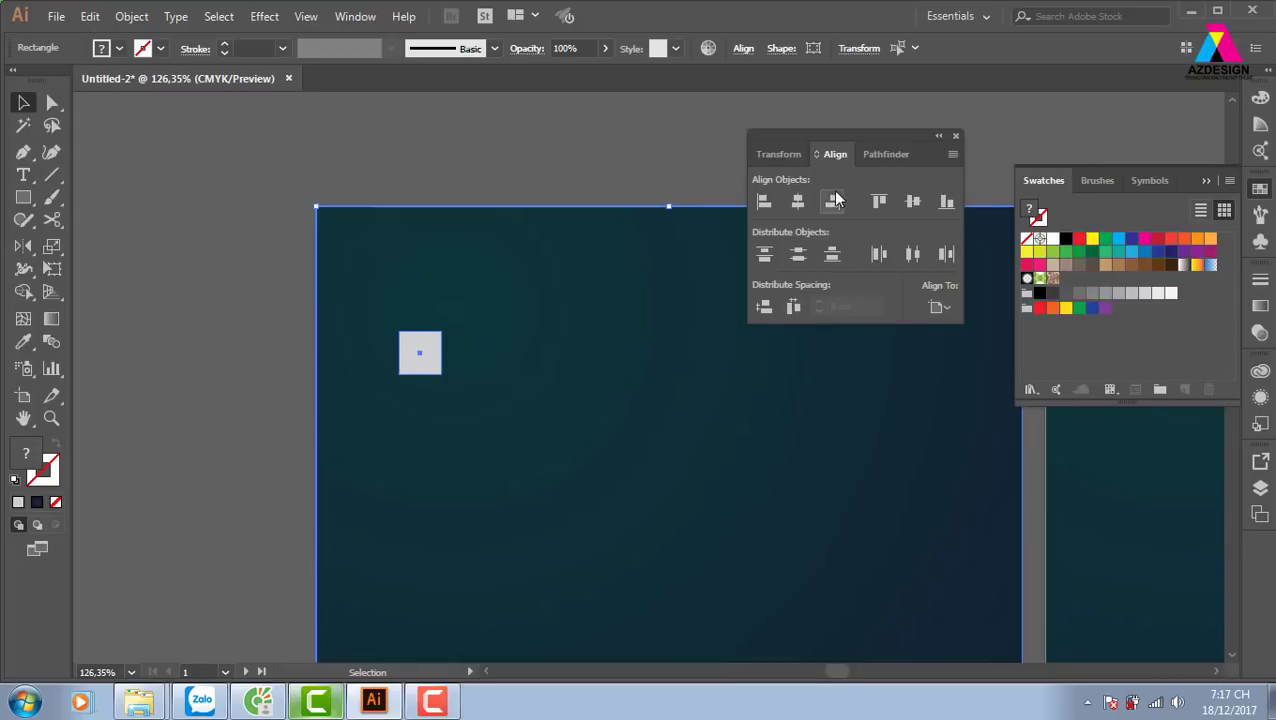
pyautogui.click(764, 201)
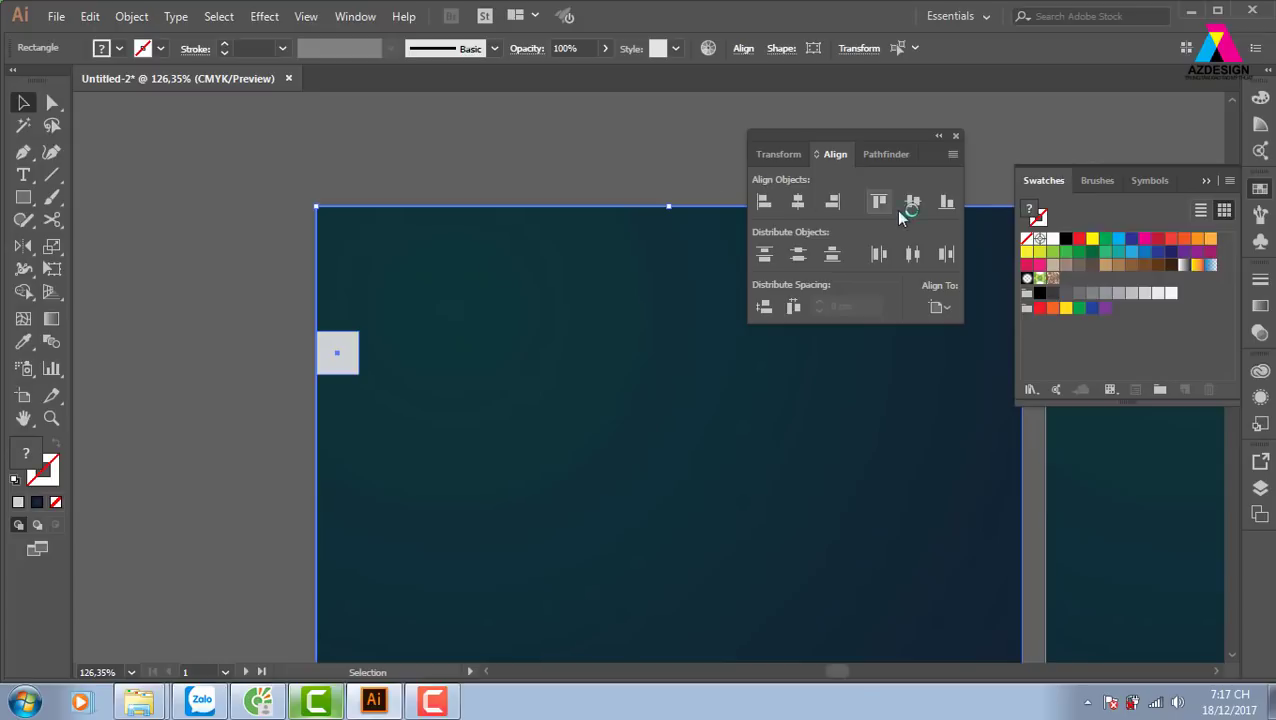
pyautogui.click(878, 201)
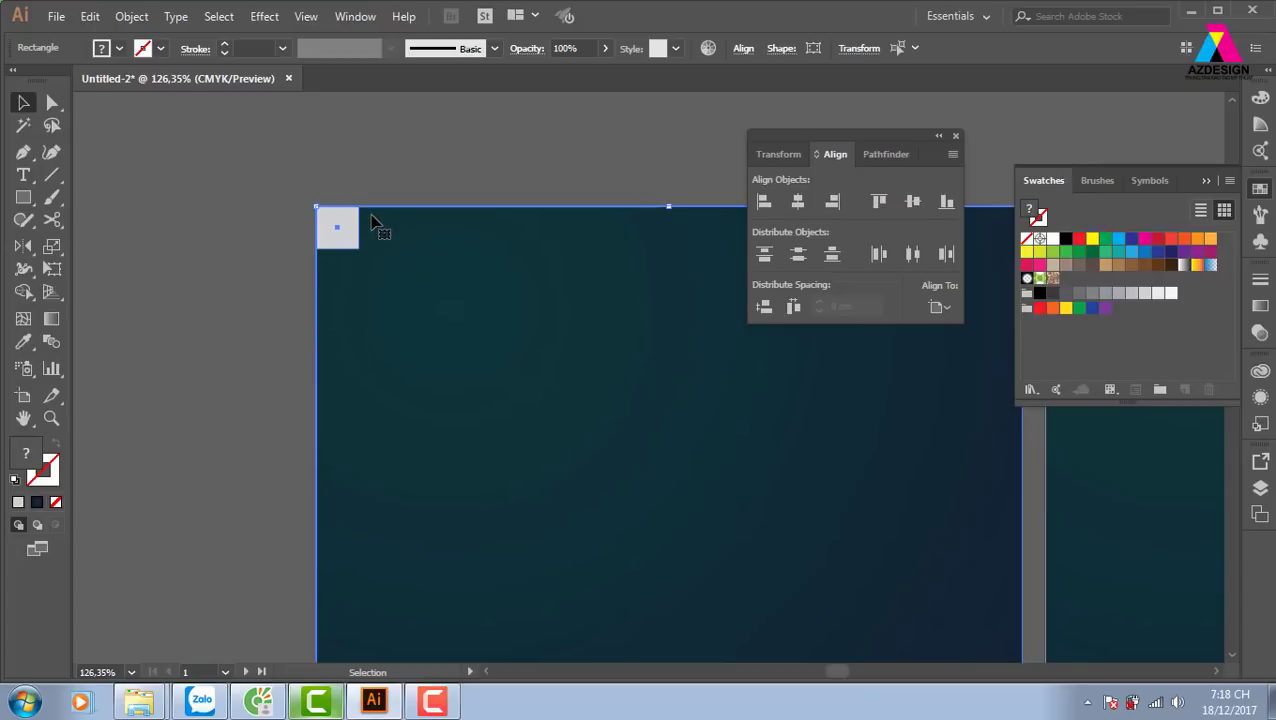
pyautogui.click(955, 135)
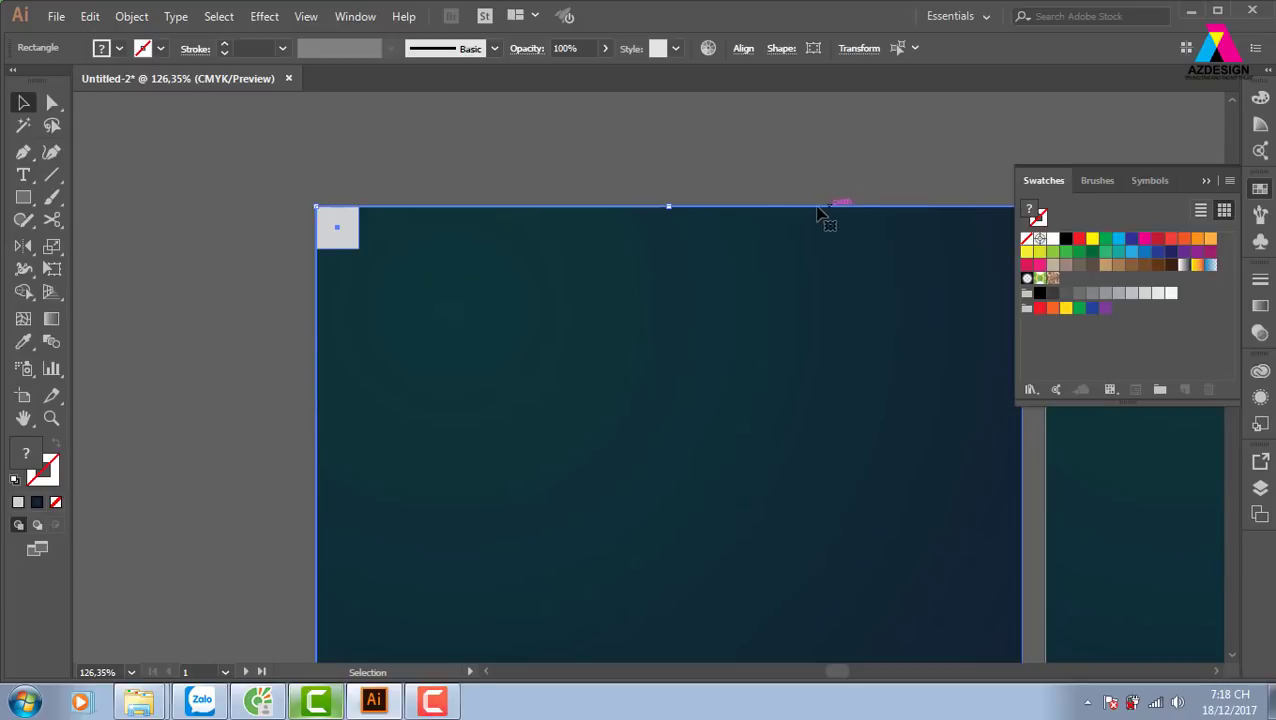
pyautogui.moveTo(854, 162); pyautogui.dragTo(735, 177)
# Align a grey corner square flush with the right edge of the left cover's dark background
pyautogui.hotkey('ctrl', 'shift', 'a')
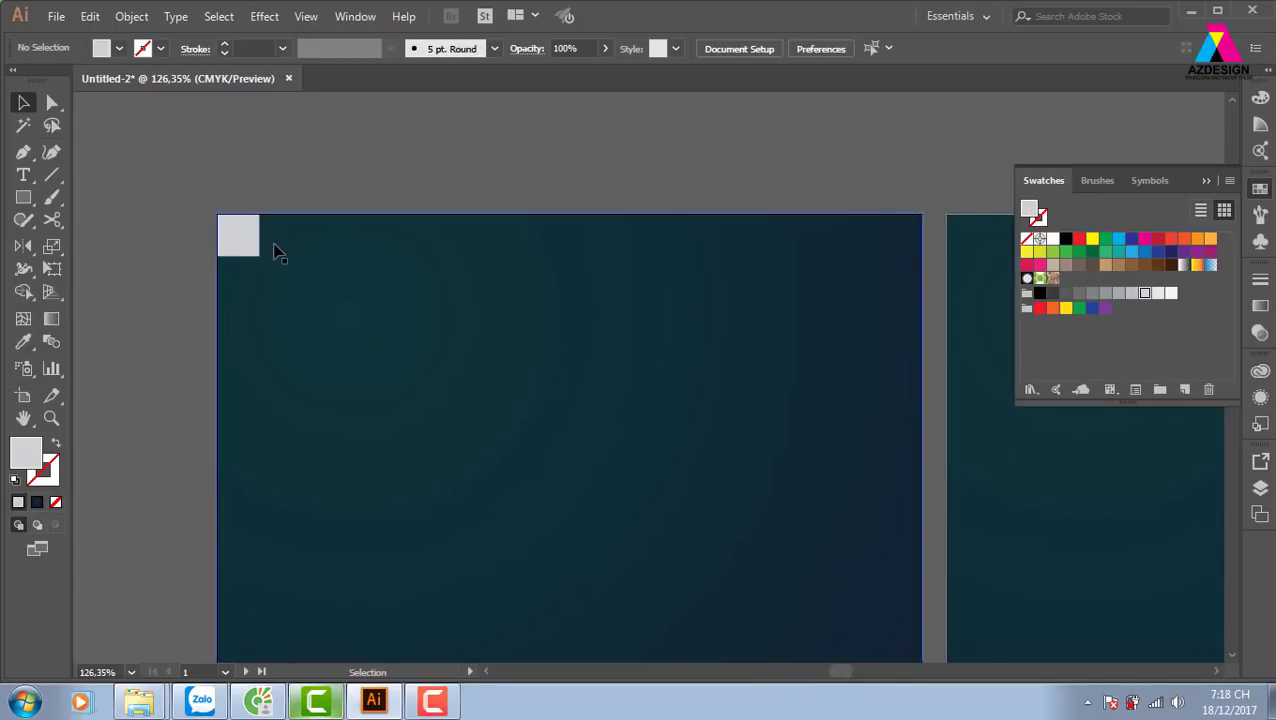
pyautogui.click(250, 245)
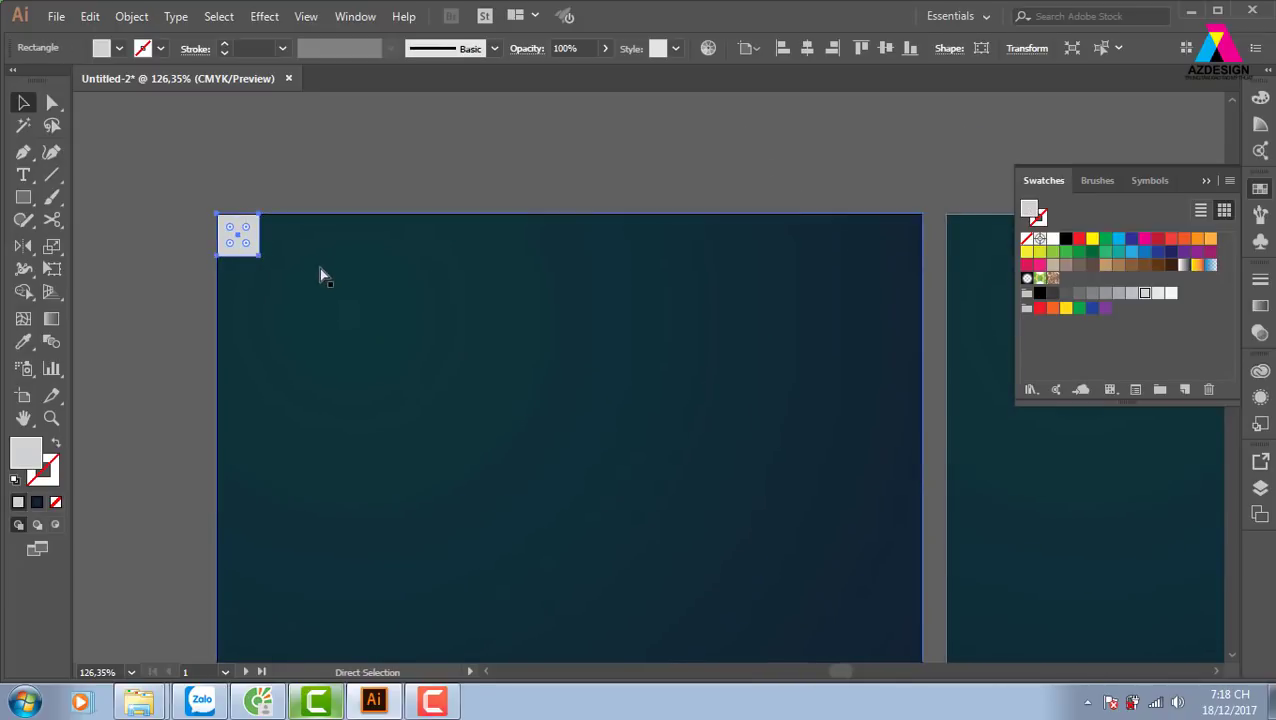
pyautogui.press('v')
pyautogui.keyDown('shift'); pyautogui.click(731, 297); pyautogui.keyUp('shift')
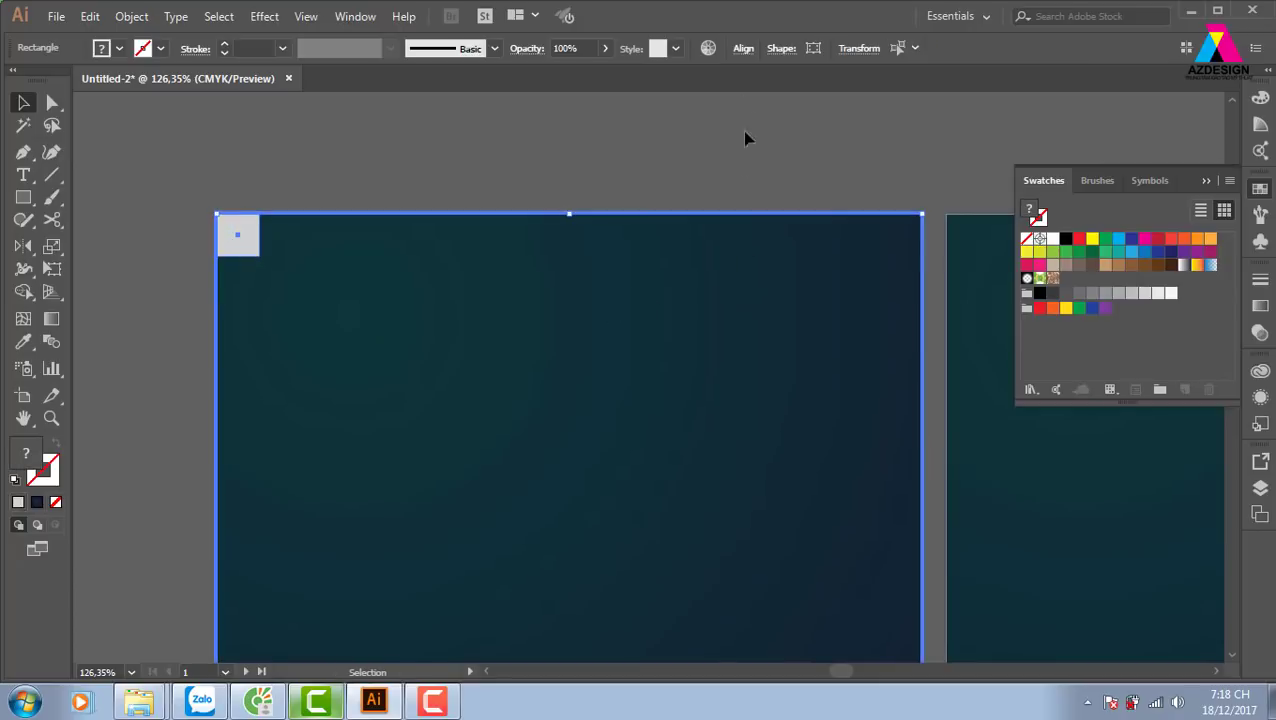
pyautogui.click(742, 50)
pyautogui.click(625, 101)
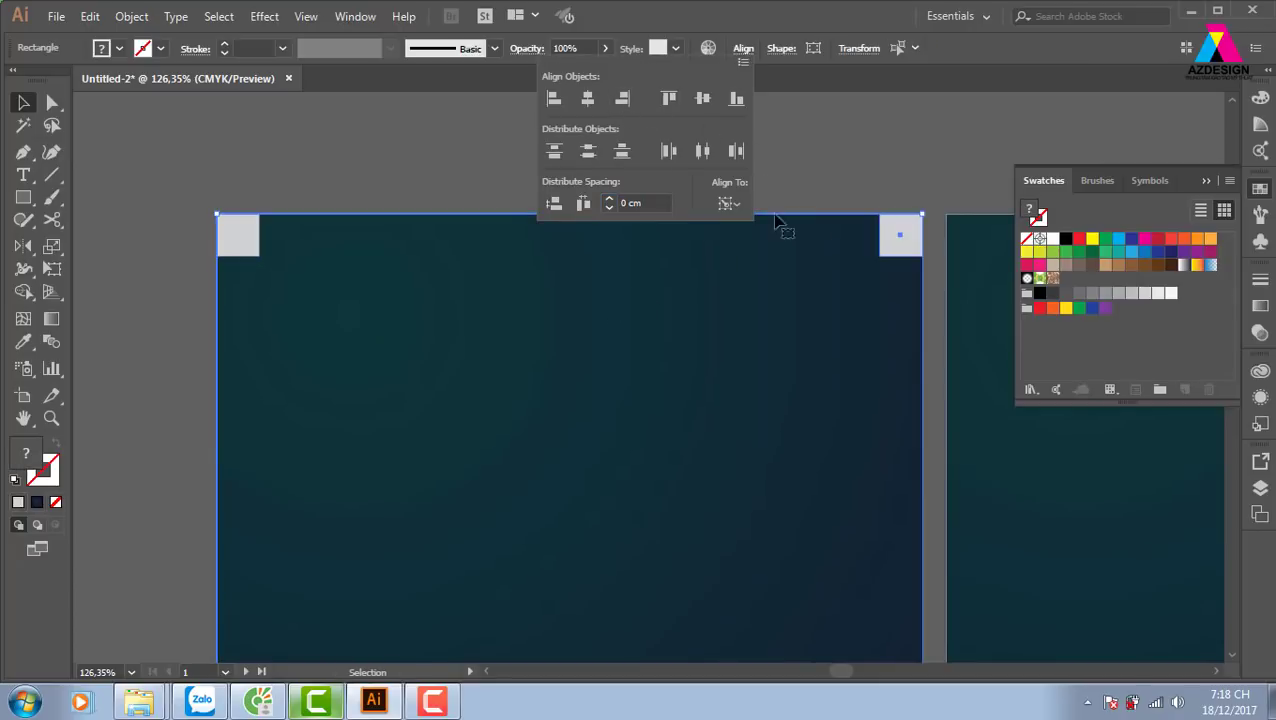
pyautogui.click(895, 238)
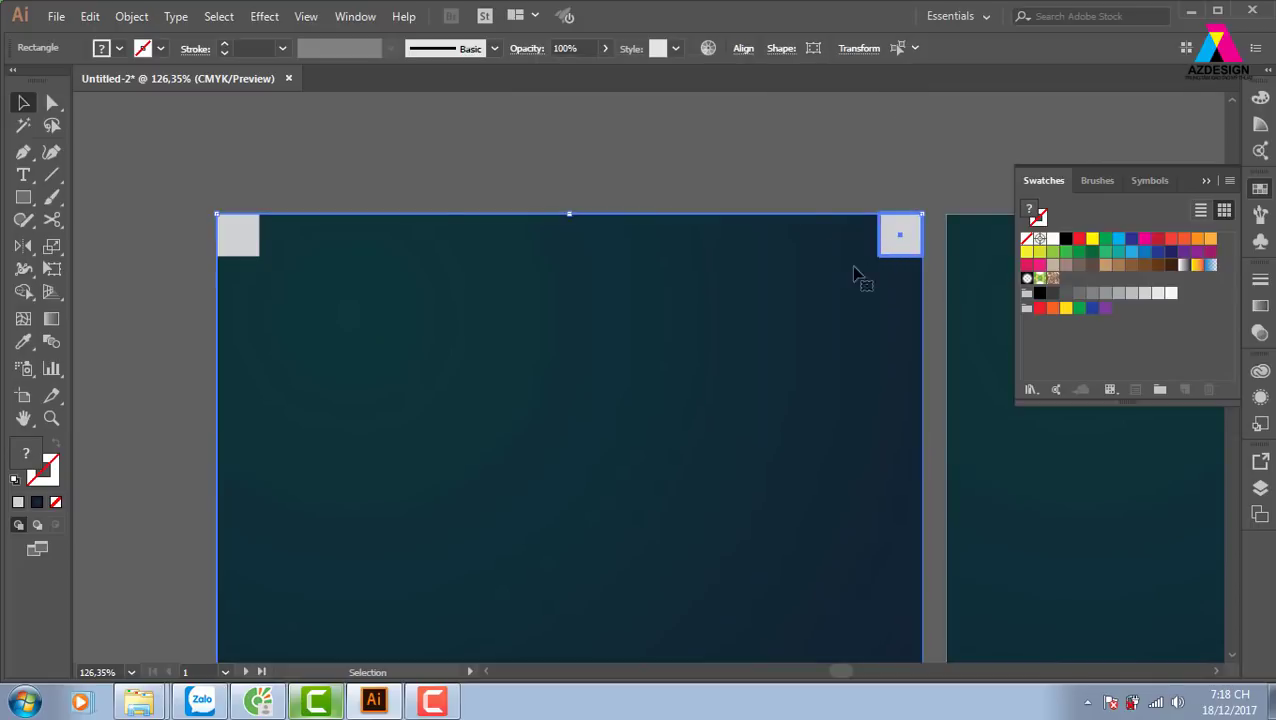
pyautogui.press('ctrl')
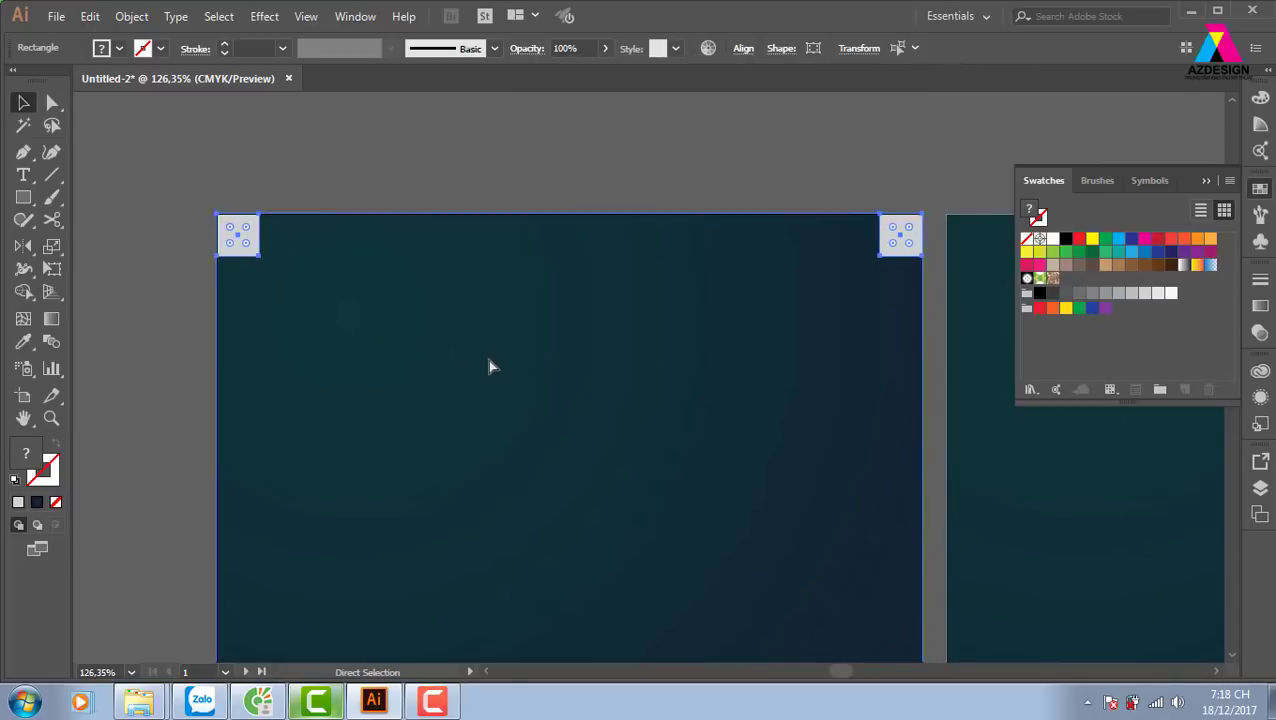
pyautogui.click(549, 408)
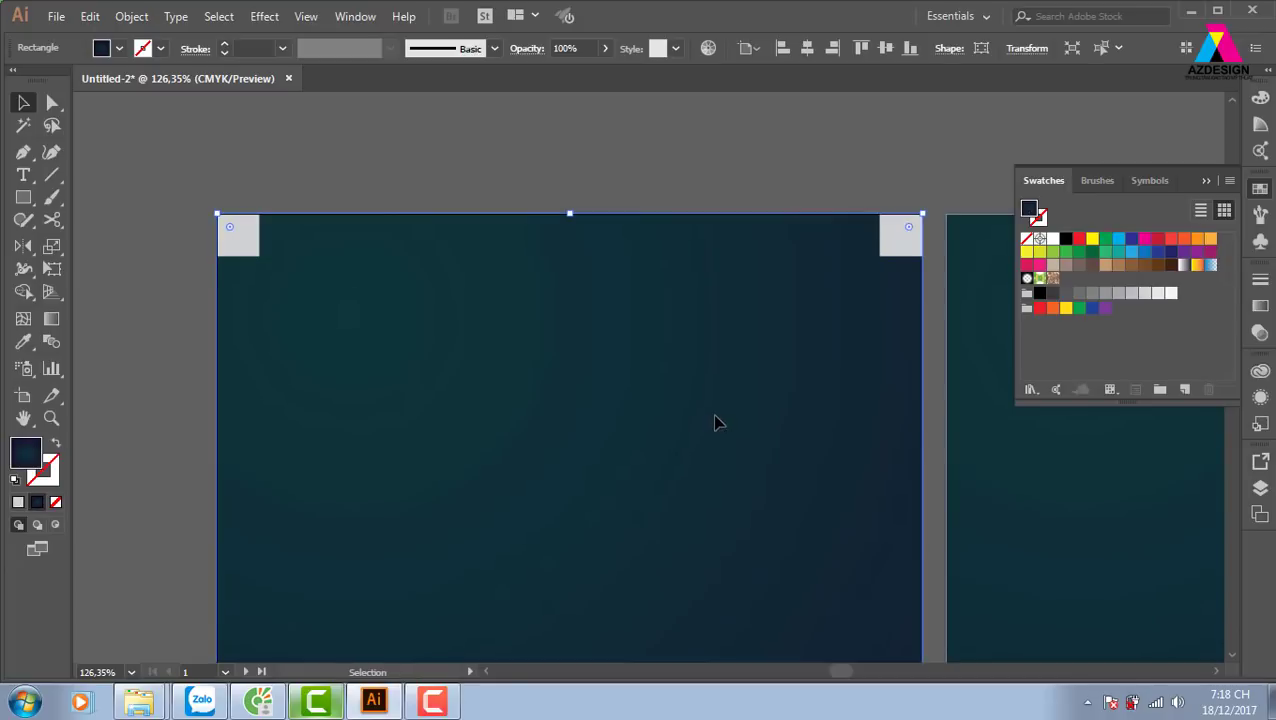
pyautogui.click(852, 162)
pyautogui.hotkey('ctrl', '-')
pyautogui.hotkey('ctrl', '-')
pyautogui.hotkey('ctrl', '-')
pyautogui.hotkey('ctrl', '-')
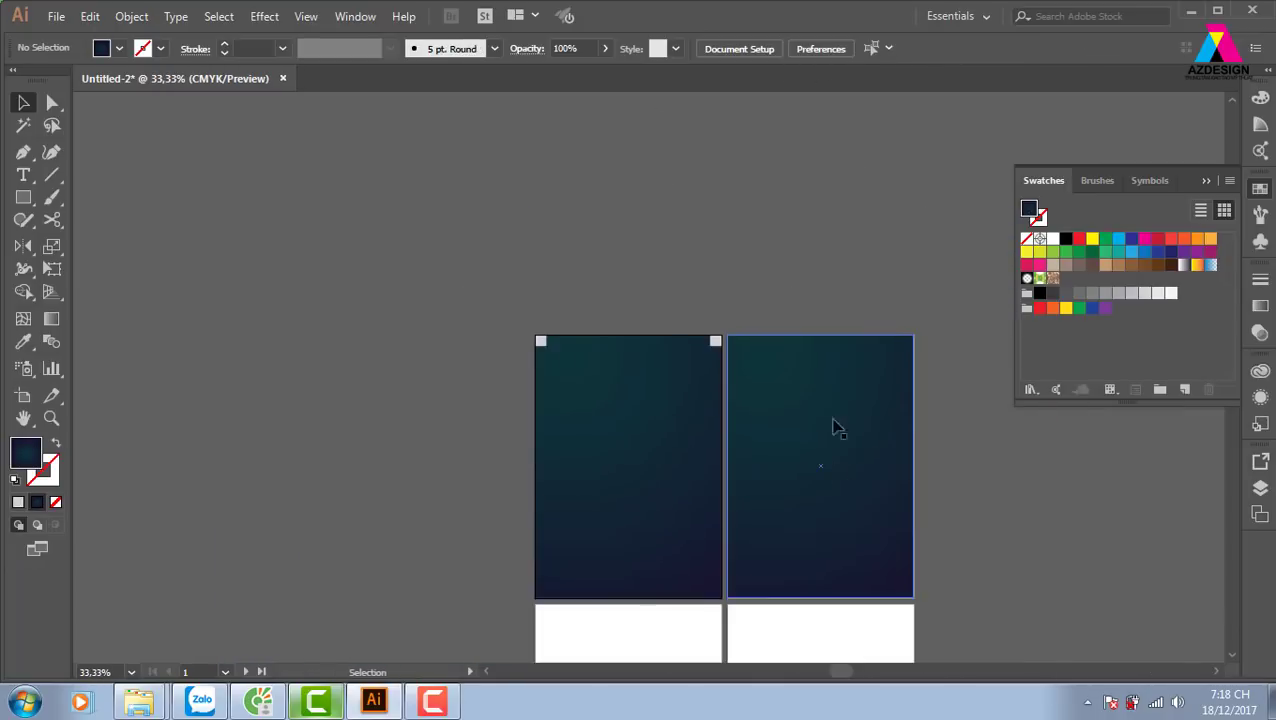
# Select both top corner squares of the left cover and align them
pyautogui.moveTo(803, 518); pyautogui.dragTo(668, 398)
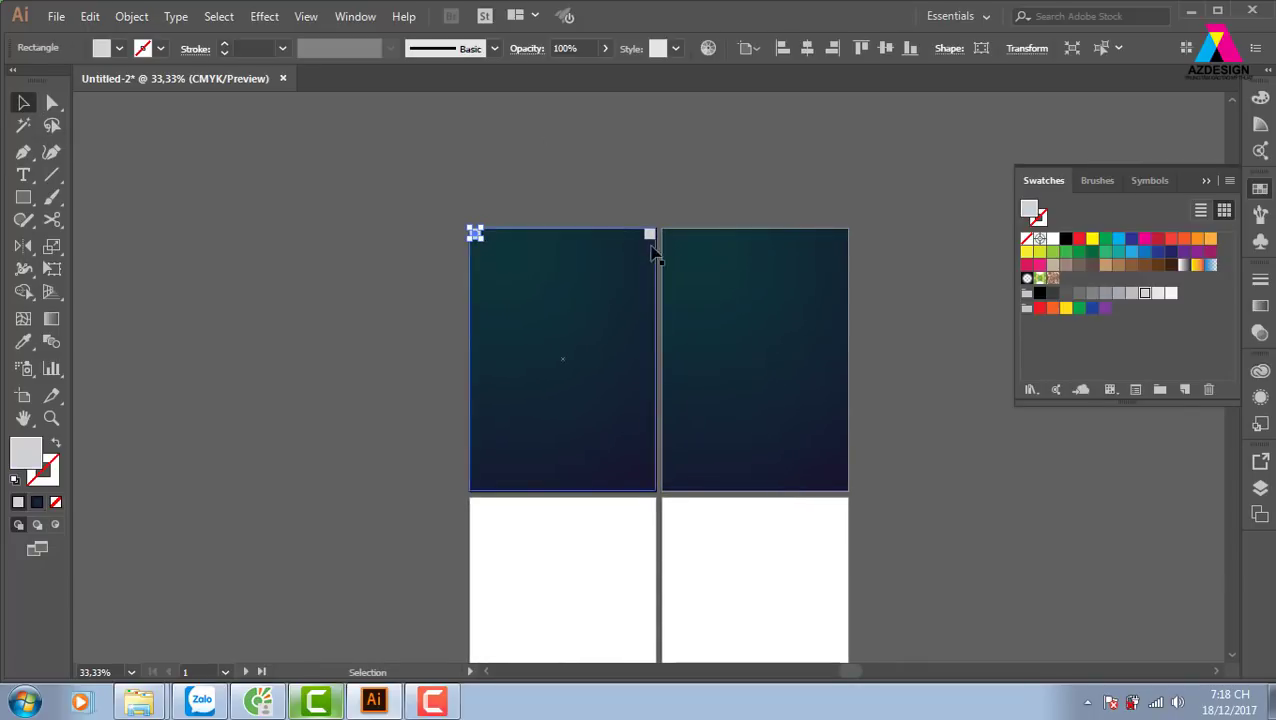
pyautogui.moveTo(570, 328); pyautogui.dragTo(548, 366)
pyautogui.hotkey('ctrl', 'z')
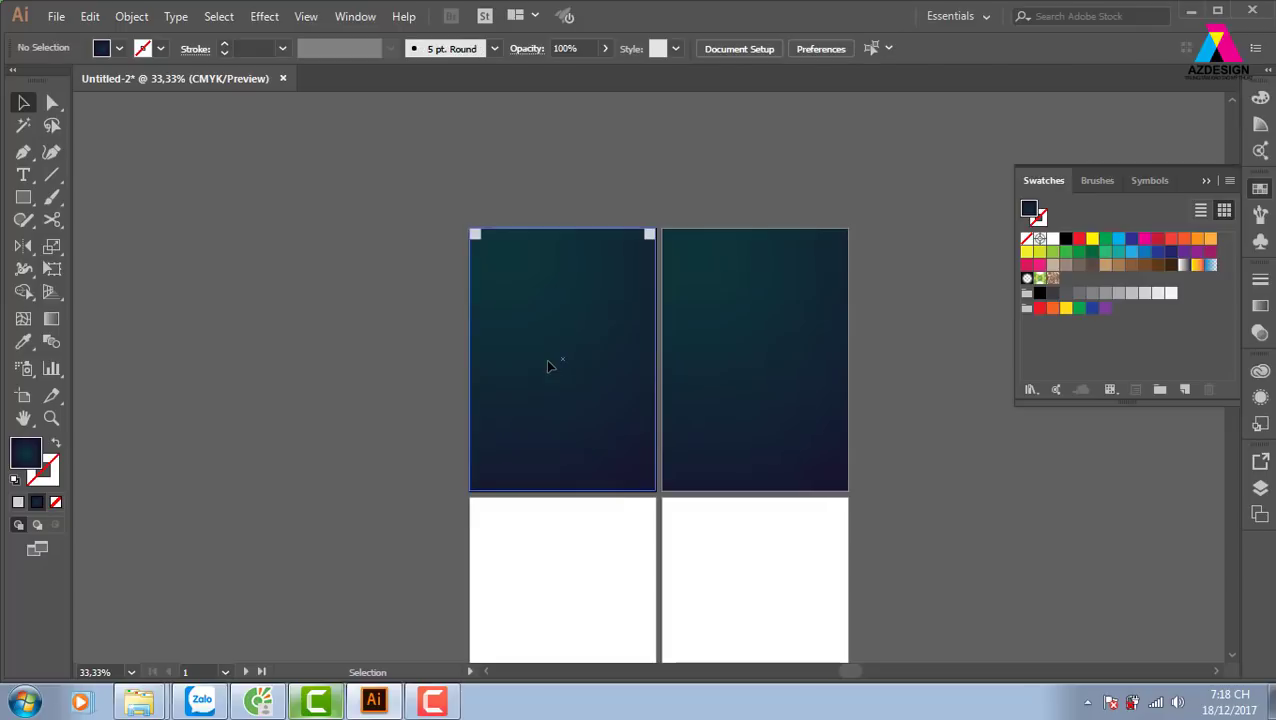
pyautogui.click(474, 233)
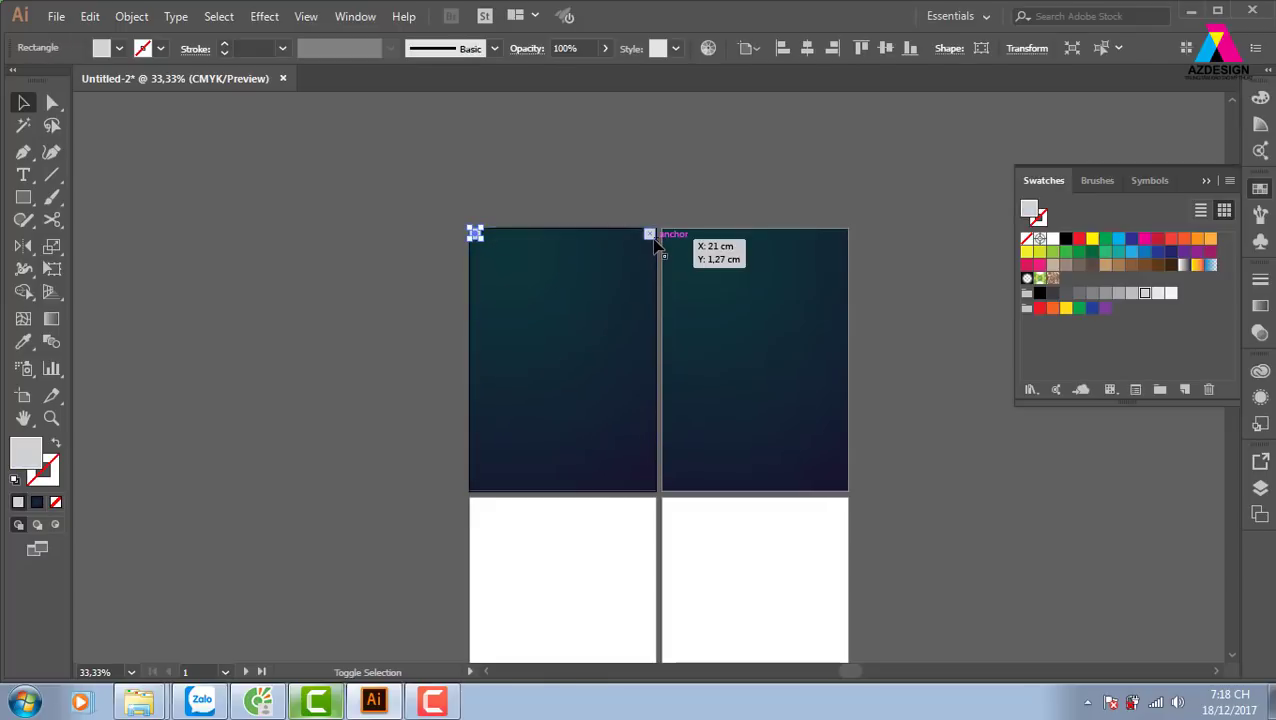
pyautogui.keyDown('shift'); pyautogui.click(649, 234); pyautogui.keyUp('shift')
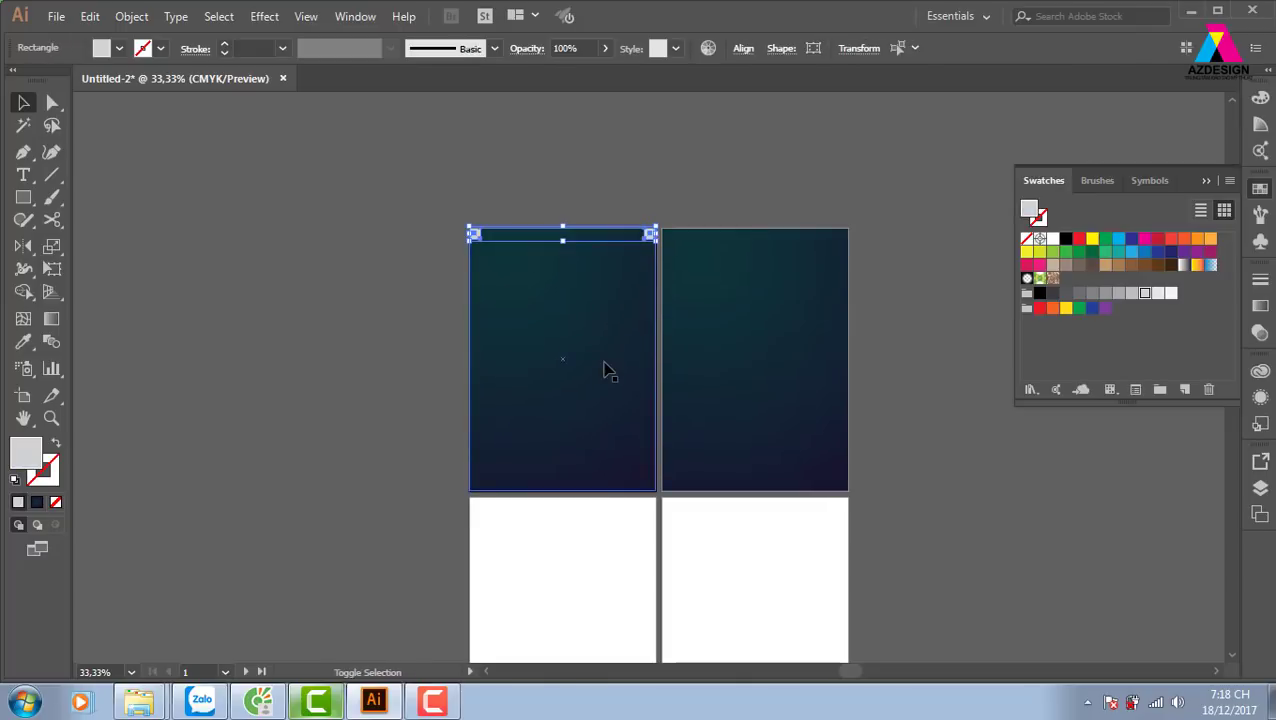
pyautogui.press('v')
pyautogui.click(745, 50)
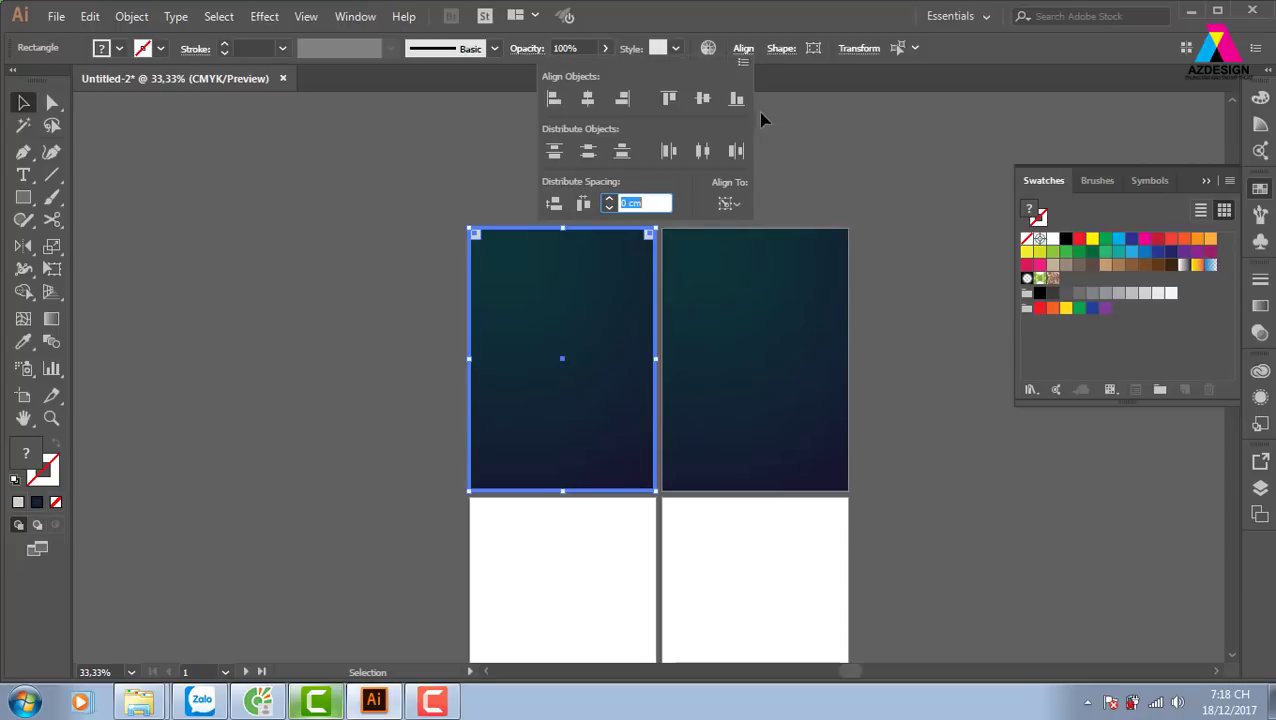
pyautogui.click(736, 98)
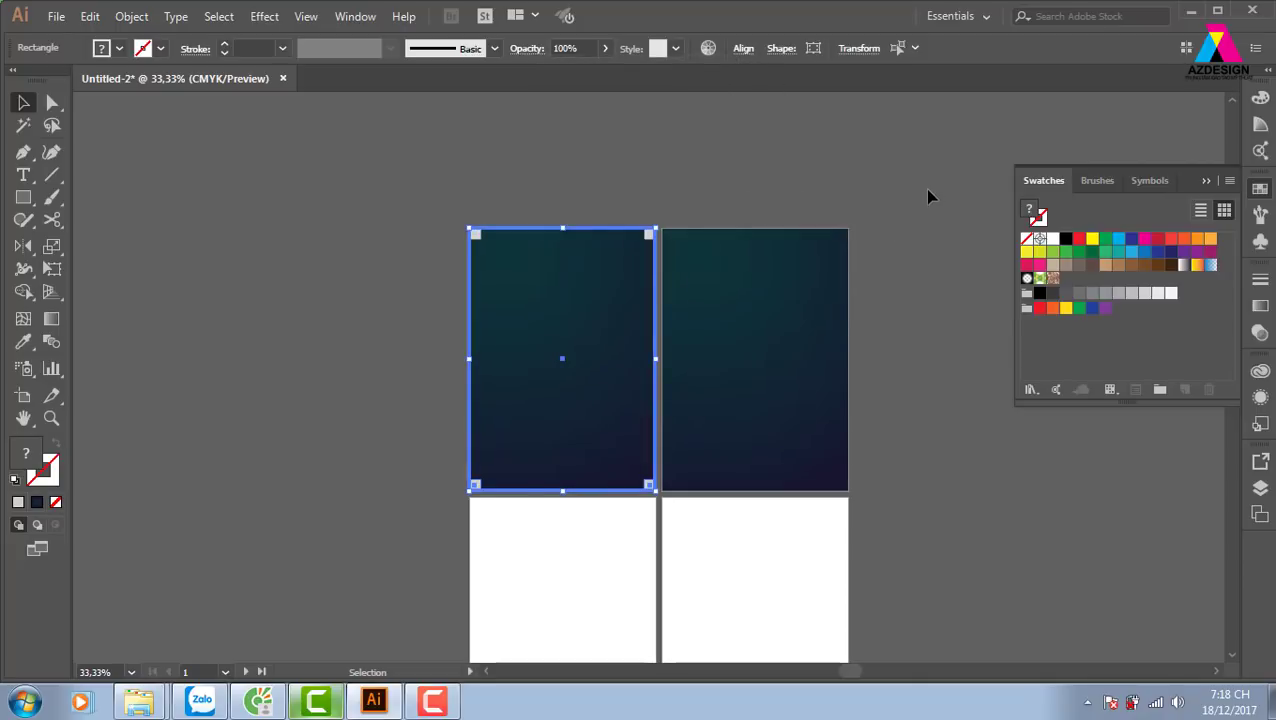
pyautogui.click(880, 200)
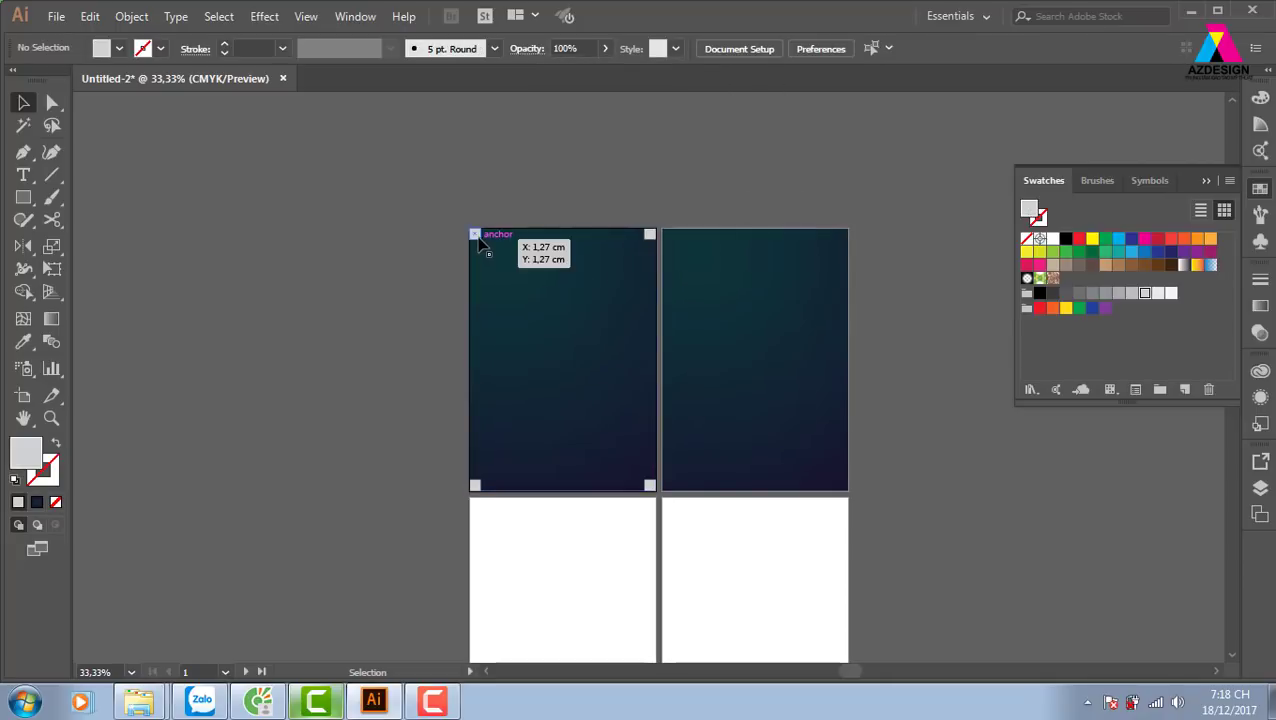
# Copy the two top corner squares down into the cover's bottom corners
pyautogui.moveTo(476, 233); pyautogui.dragTo(655, 238)
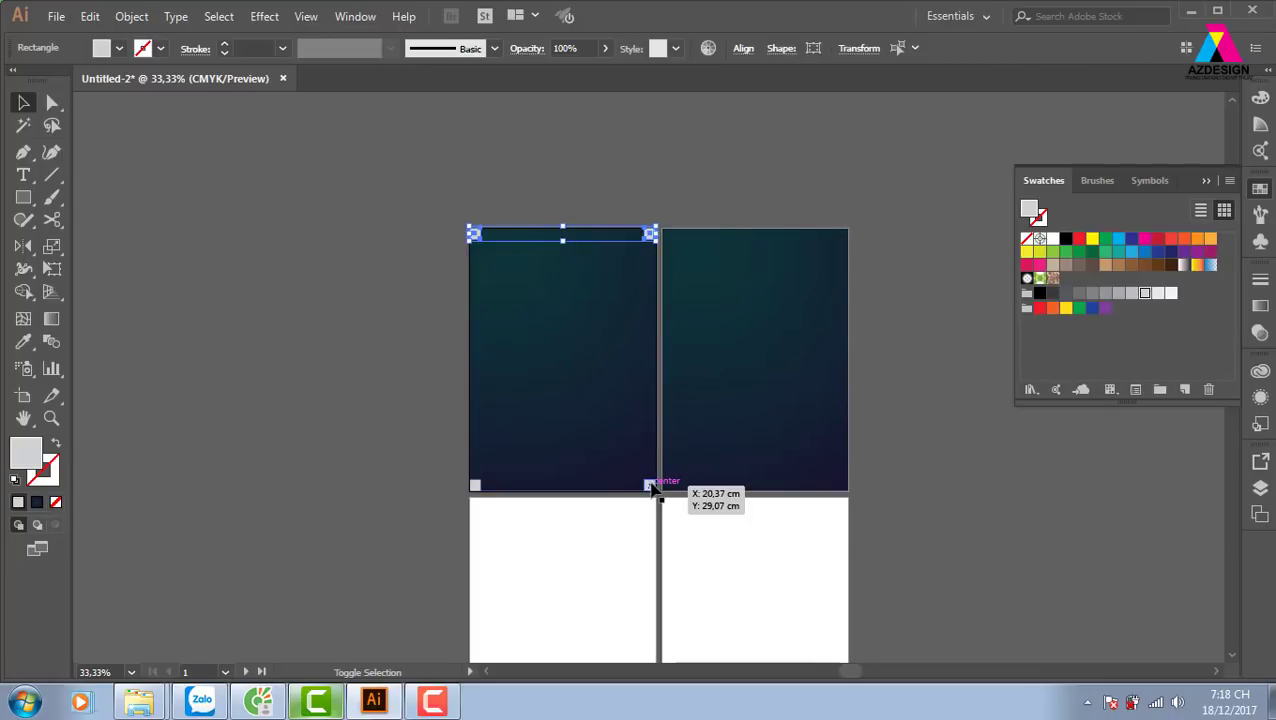
pyautogui.moveTo(645, 465); pyautogui.dragTo(651, 487)
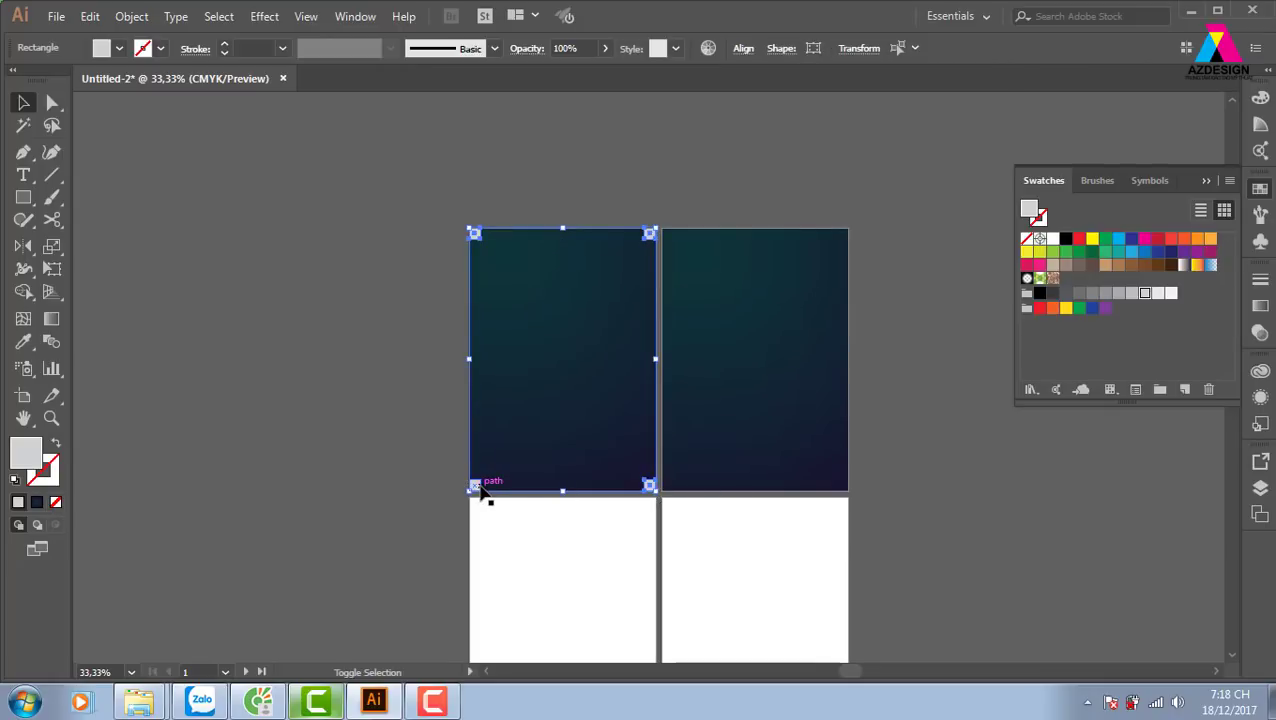
pyautogui.hotkey('ctrl', '=')
pyautogui.hotkey('ctrl', '=')
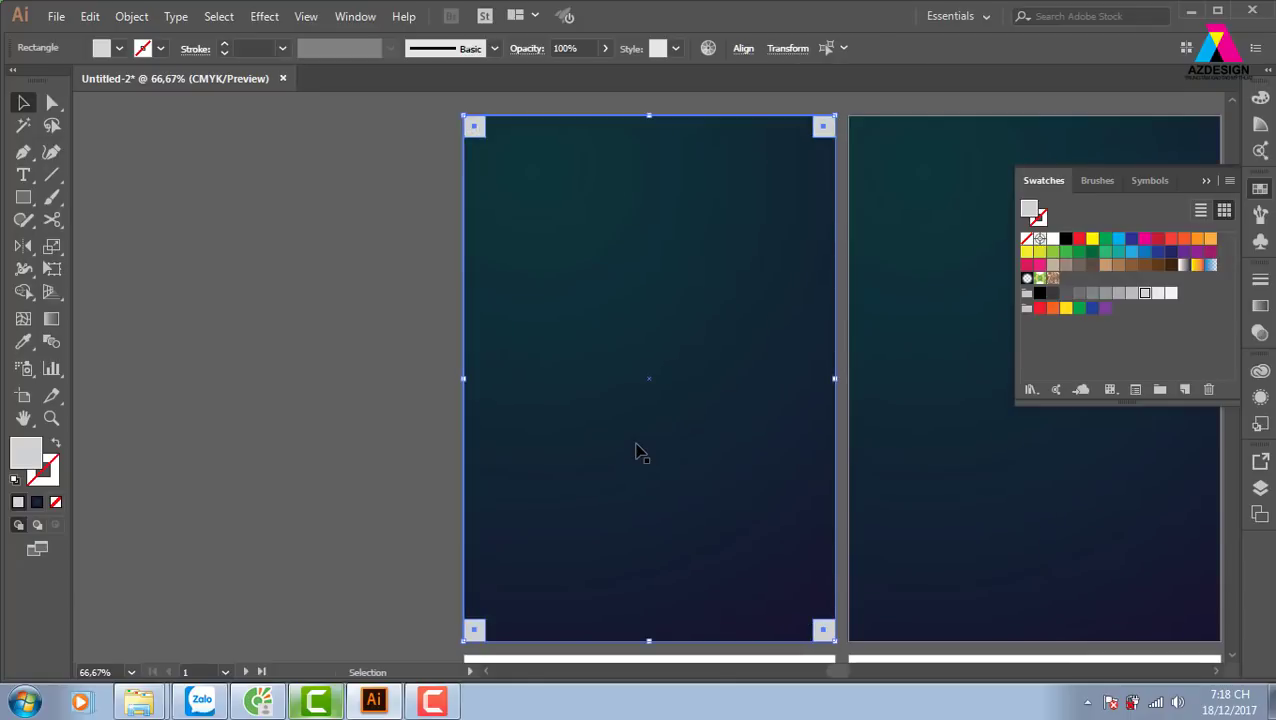
pyautogui.moveTo(817, 342)
pyautogui.mouseDown()
pyautogui.moveTo(658, 367)
pyautogui.moveTo(608, 347)
pyautogui.mouseUp()
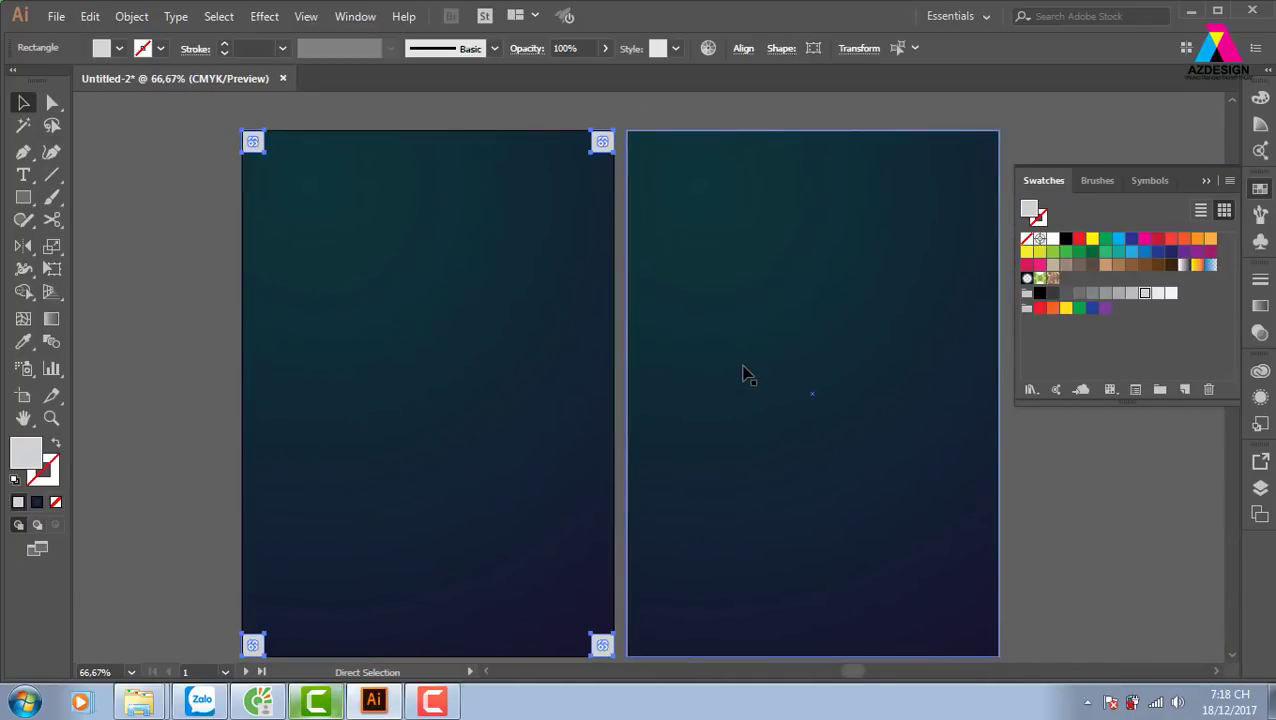
pyautogui.press('v')
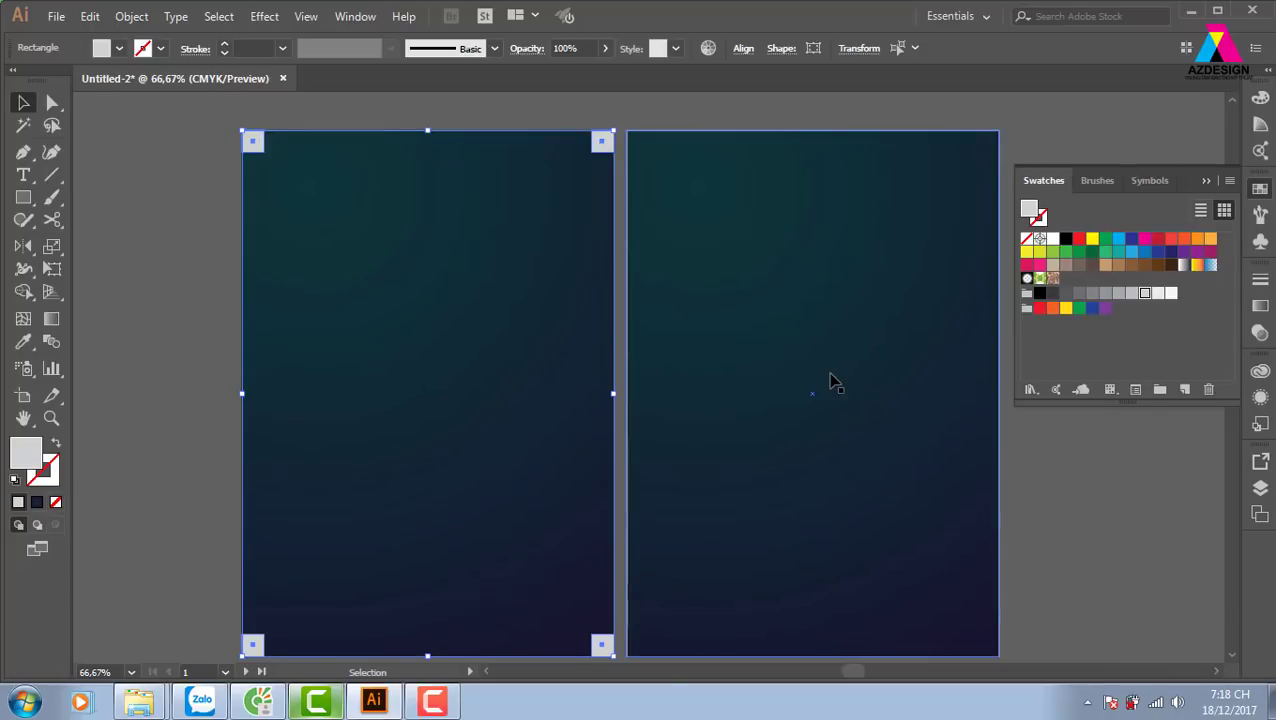
pyautogui.click(675, 115)
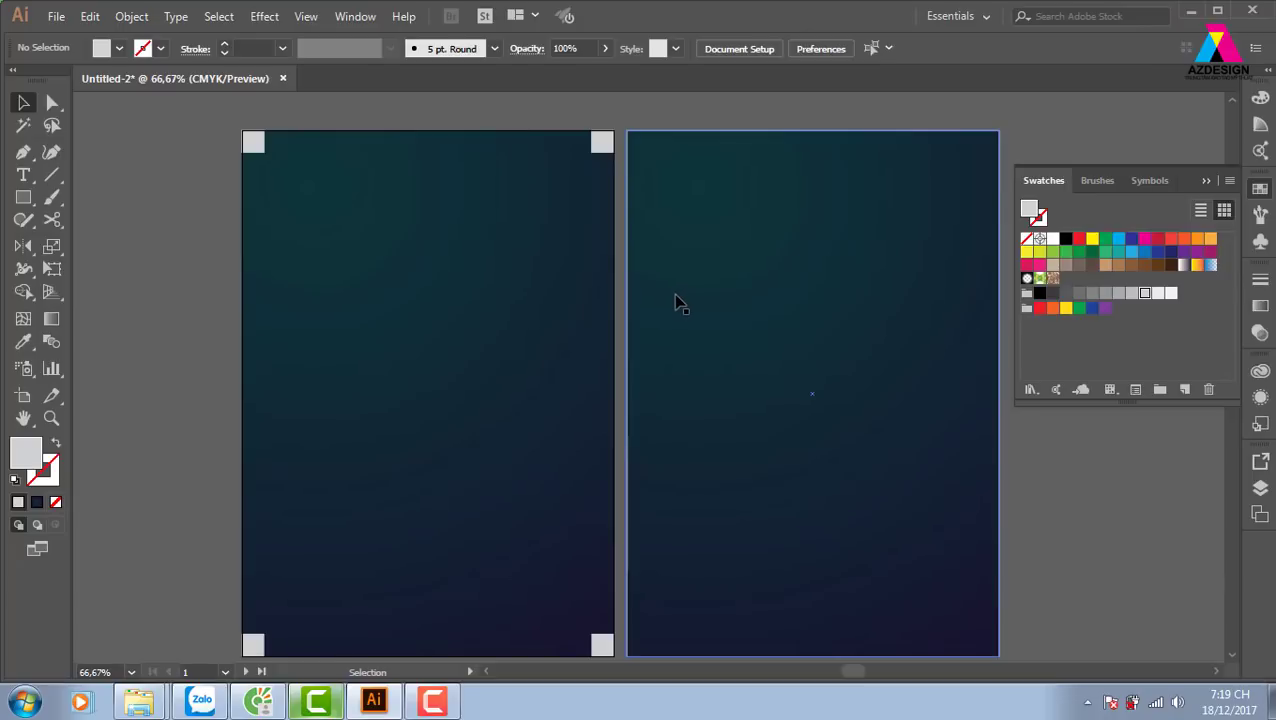
pyautogui.hotkey('ctrl', '-')
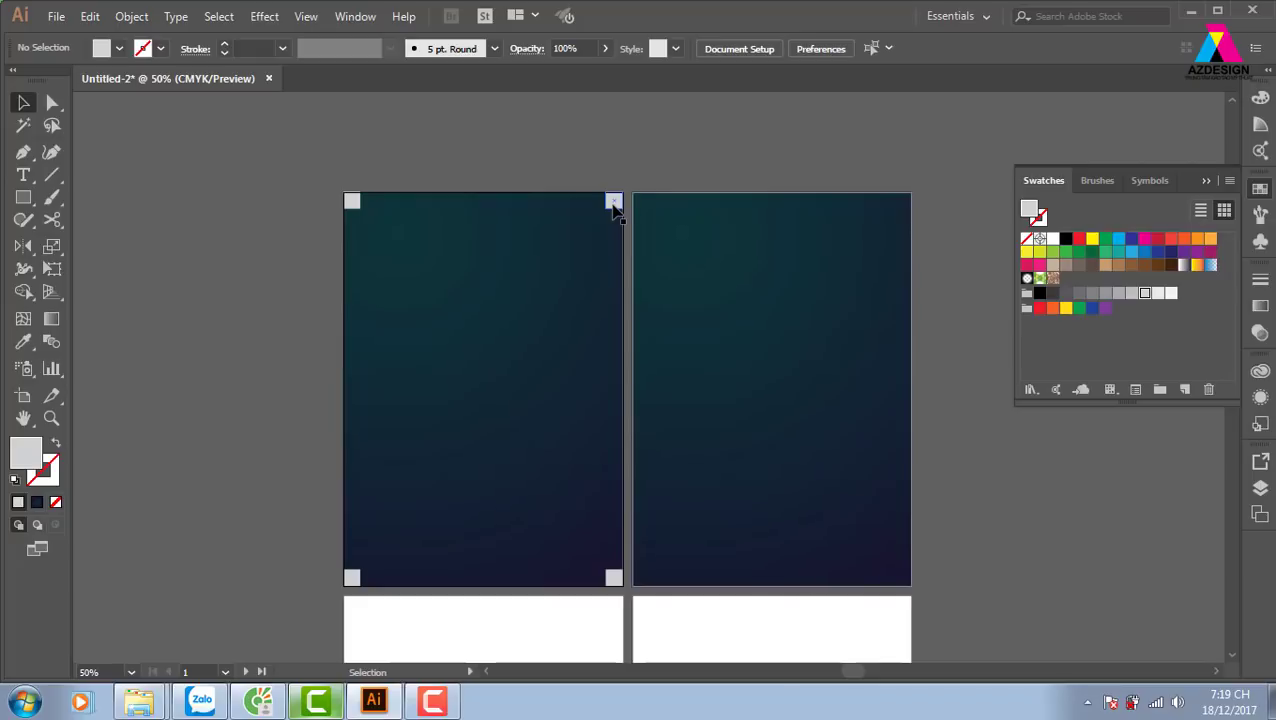
# Increase the width of the left panel's top-right corner square
pyautogui.click(614, 205)
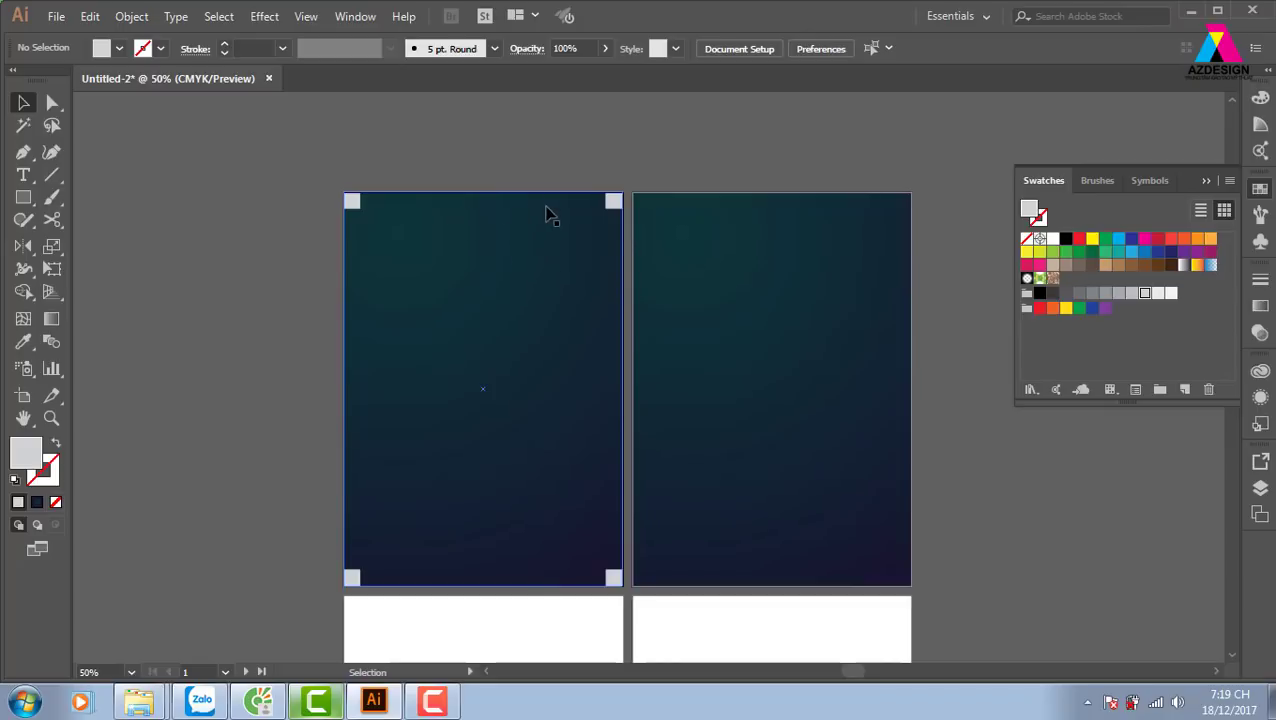
pyautogui.click(614, 201)
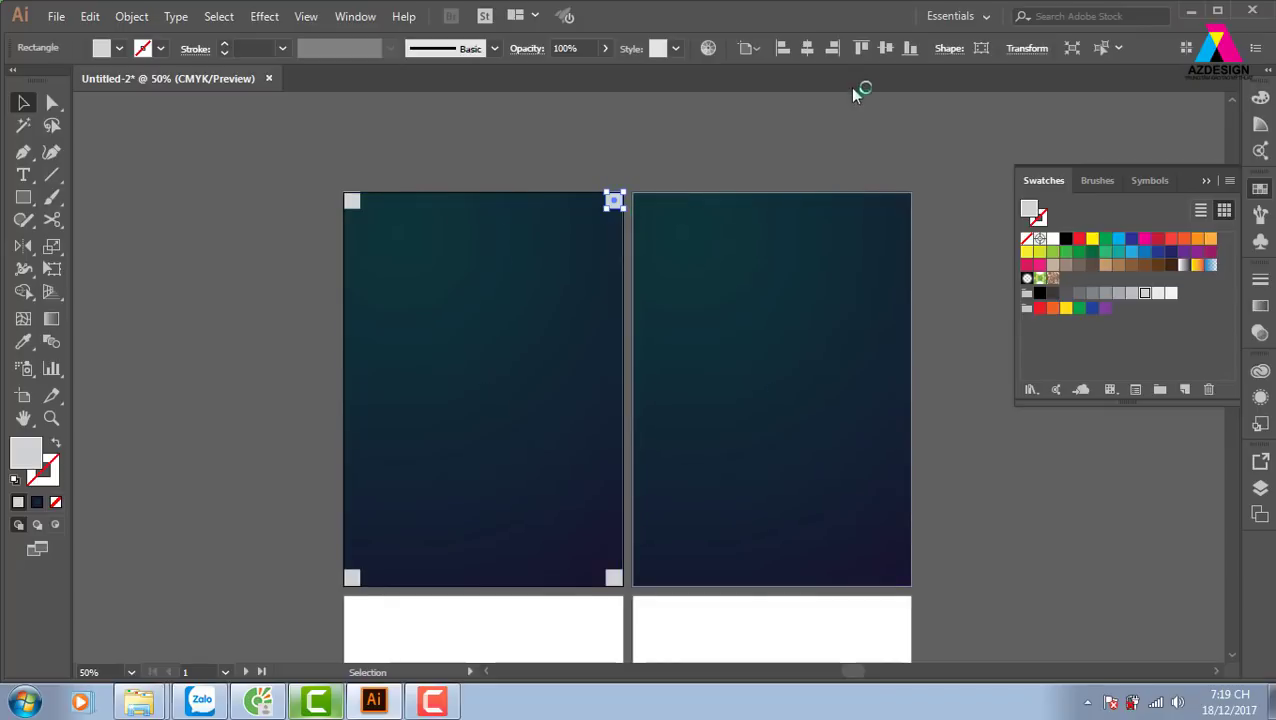
pyautogui.click(1027, 49)
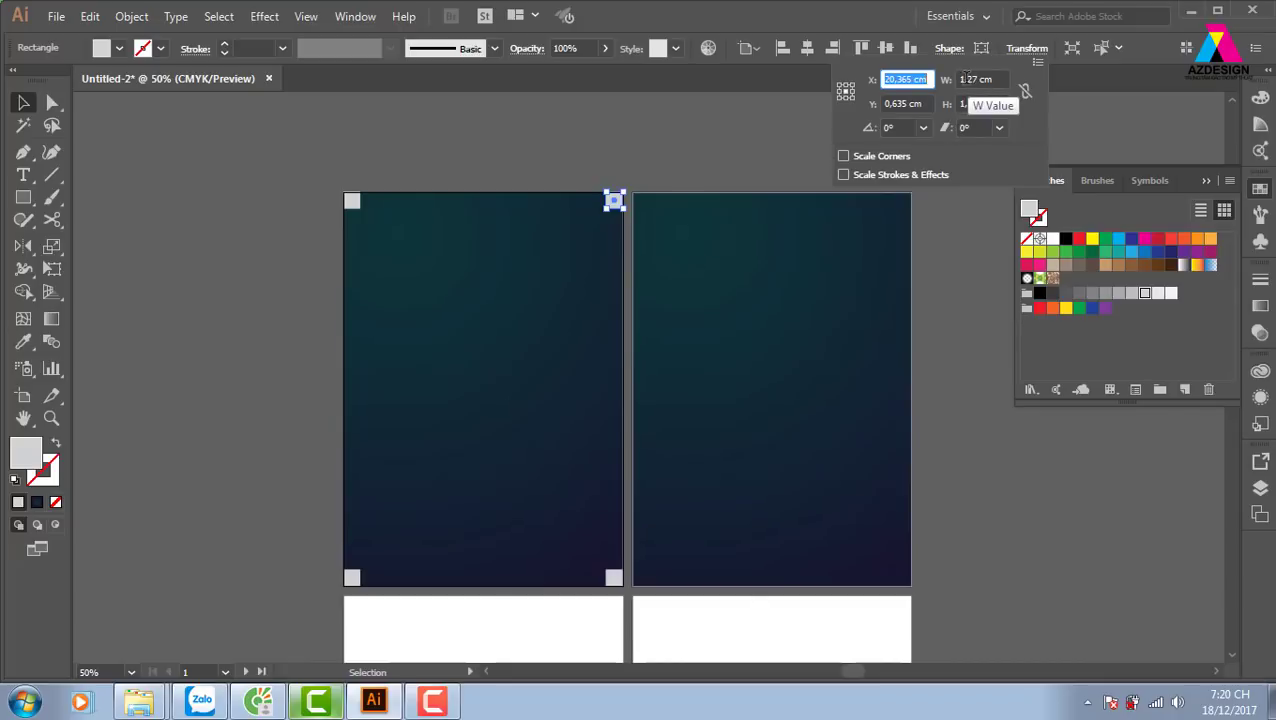
pyautogui.click(966, 79)
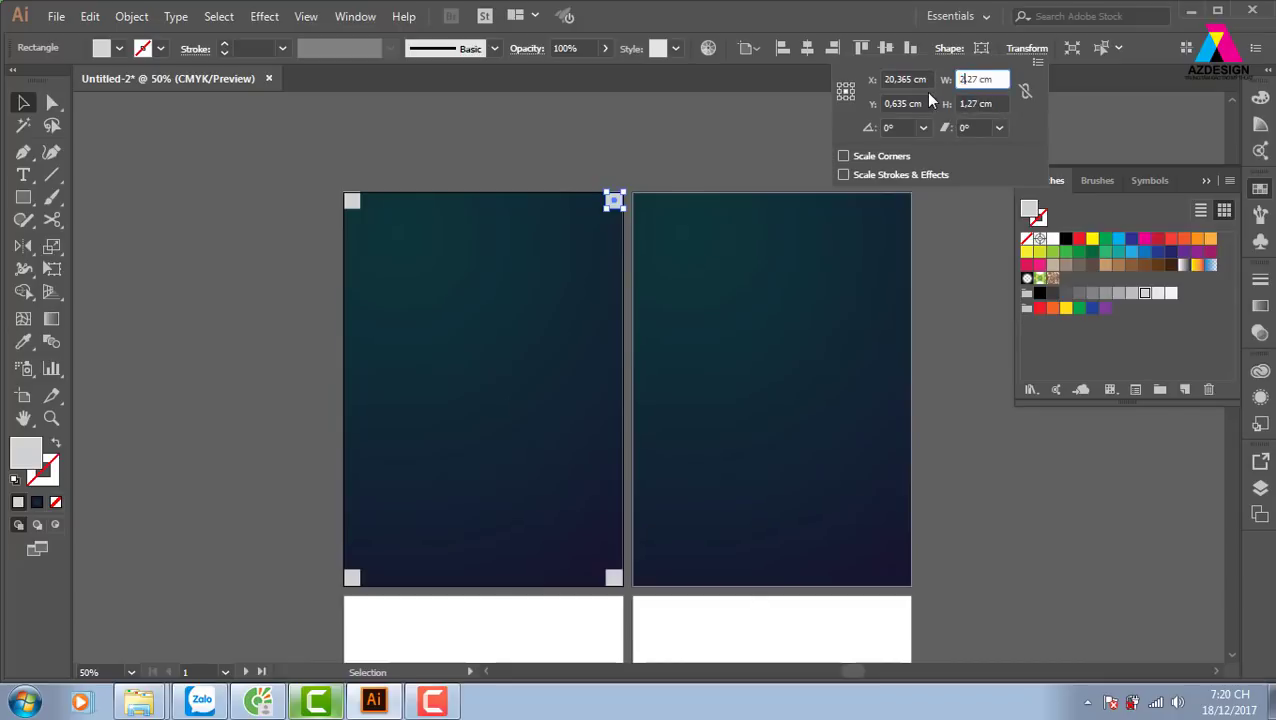
pyautogui.press('Return')
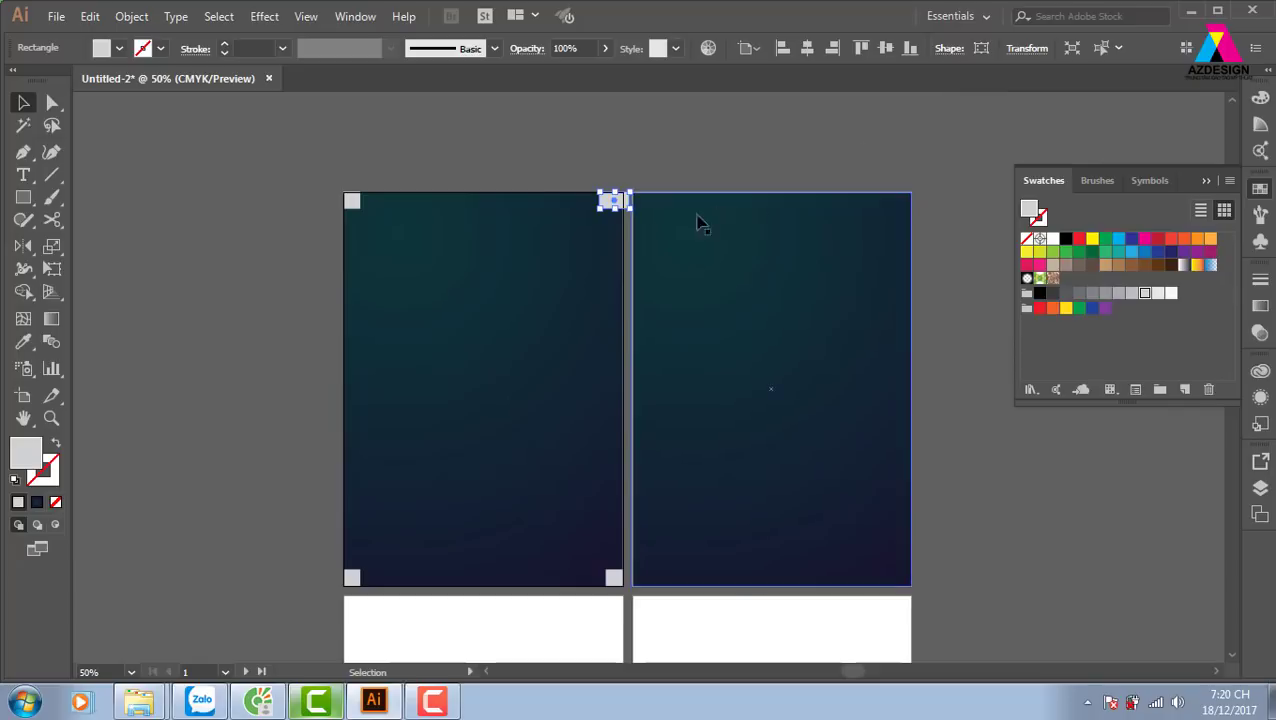
# Align the widened corner piece flush with the left dark panel's right edge
pyautogui.click(740, 125)
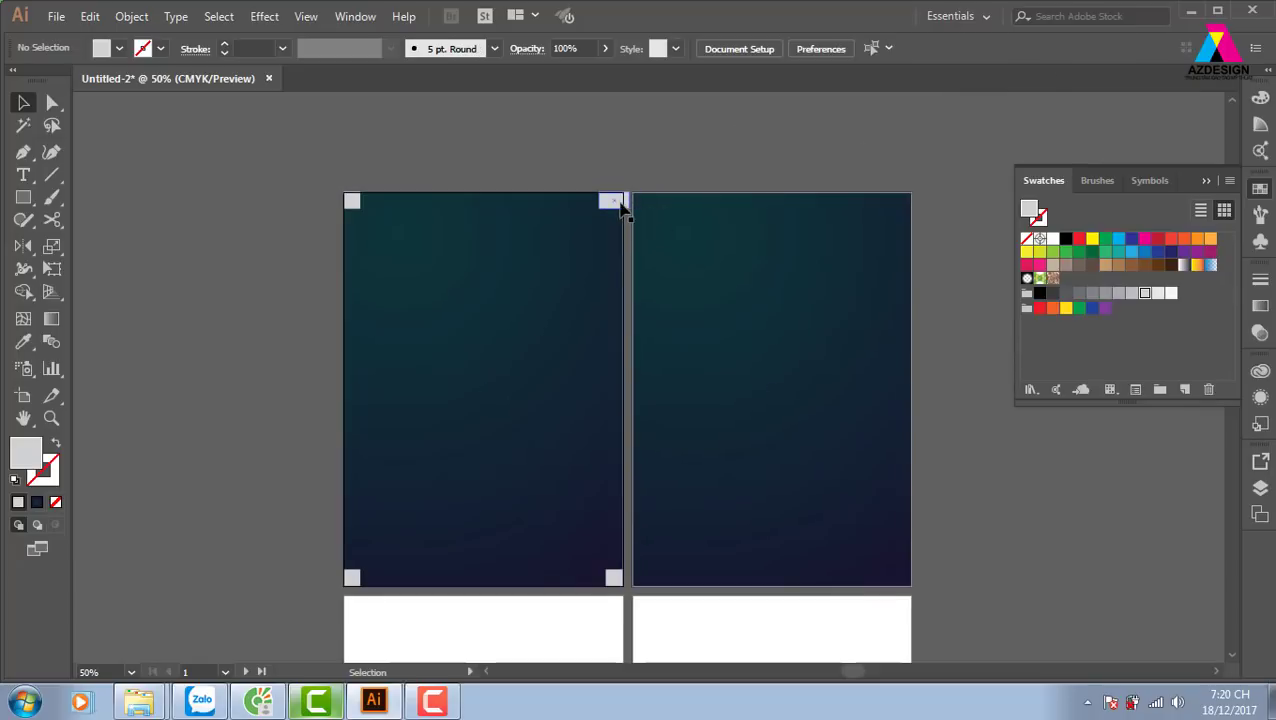
pyautogui.click(621, 203)
pyautogui.keyDown('shift'); pyautogui.click(569, 257); pyautogui.keyUp('shift')
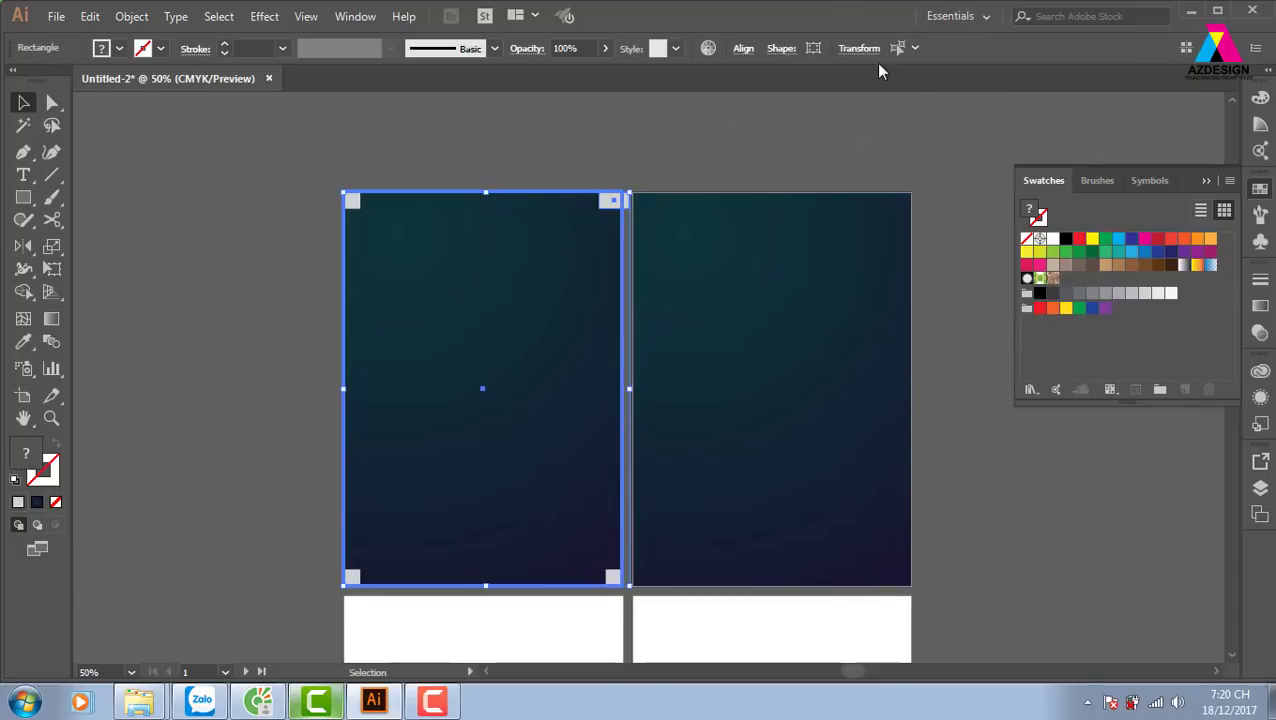
pyautogui.click(858, 48)
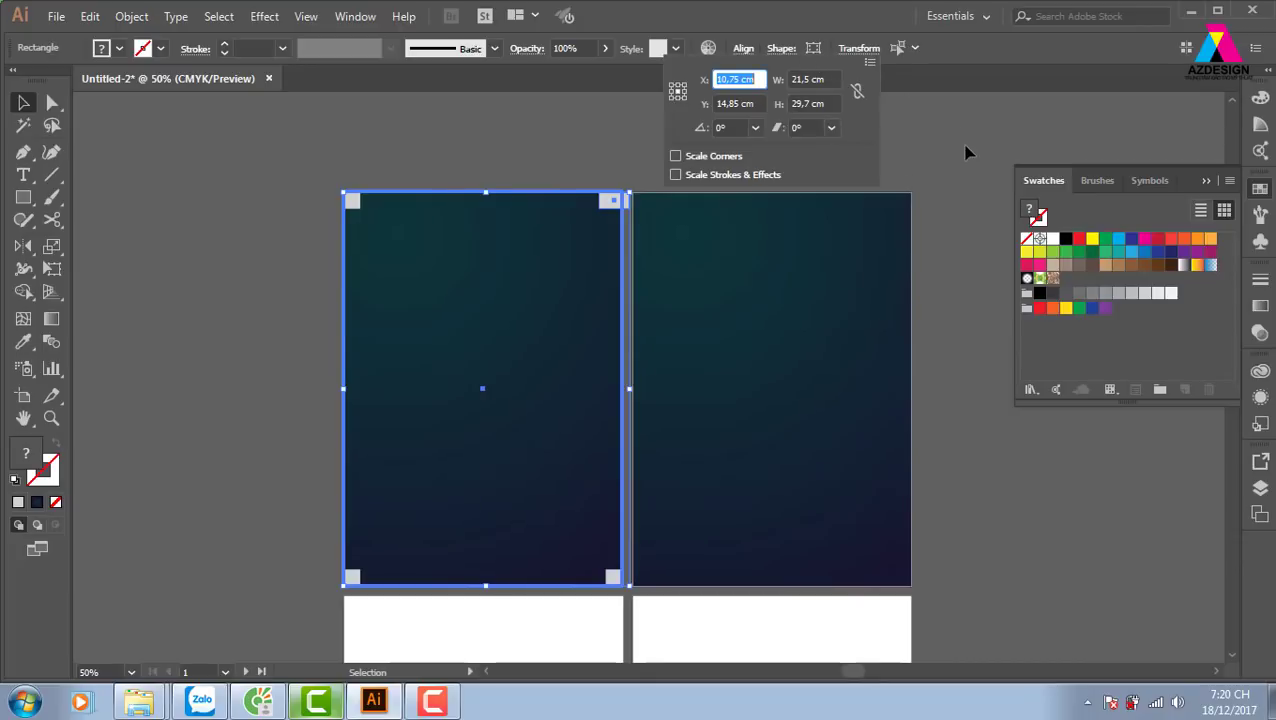
pyautogui.click(934, 143)
pyautogui.hotkey('shift', 'F7')
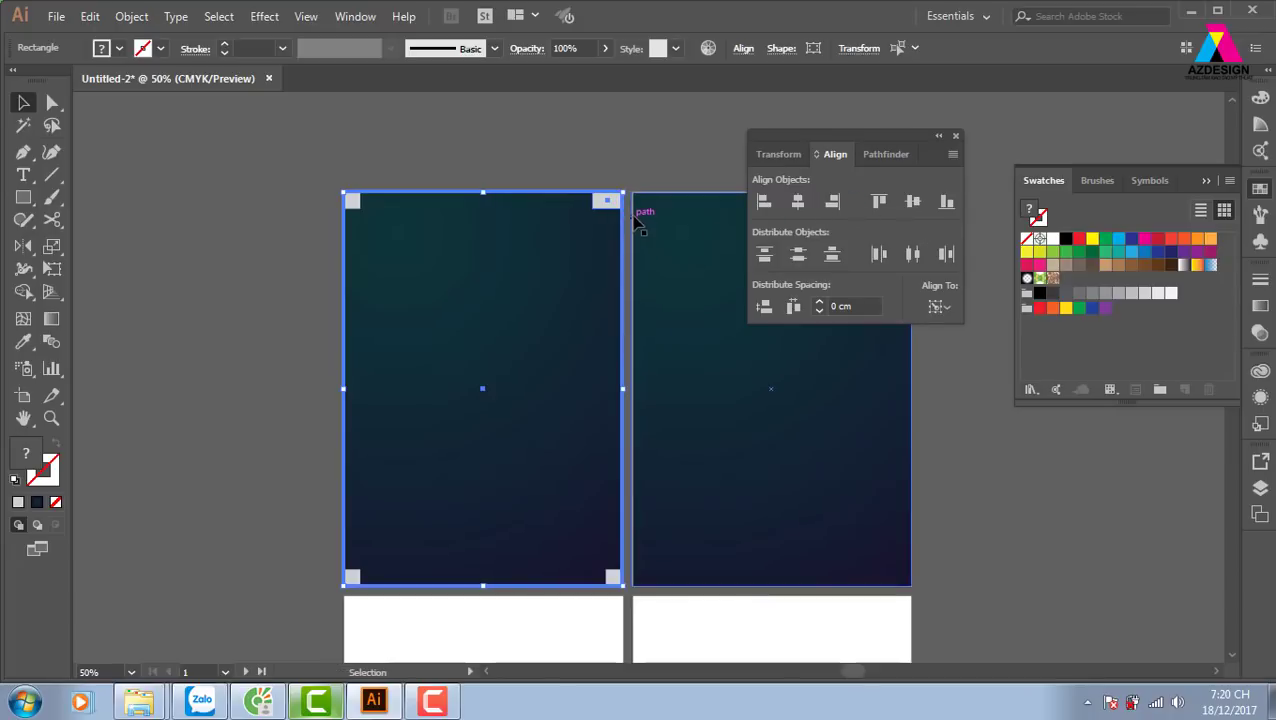
pyautogui.click(663, 153)
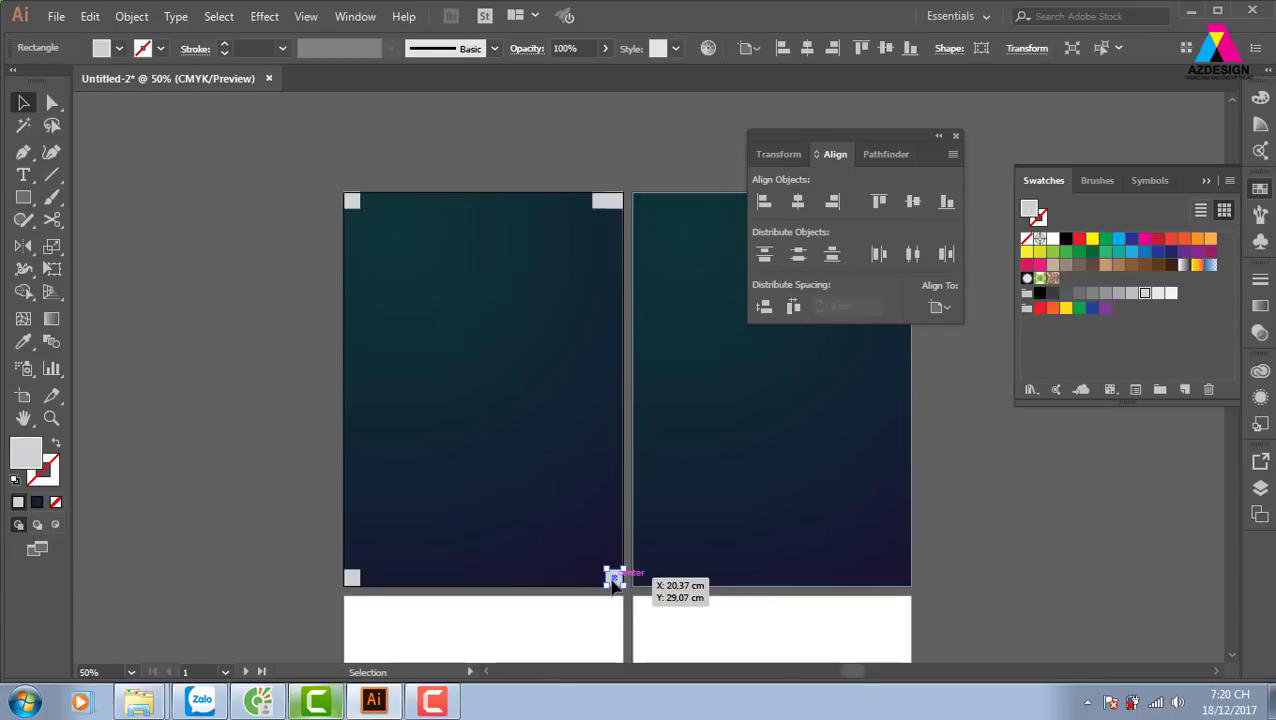
pyautogui.click(607, 201)
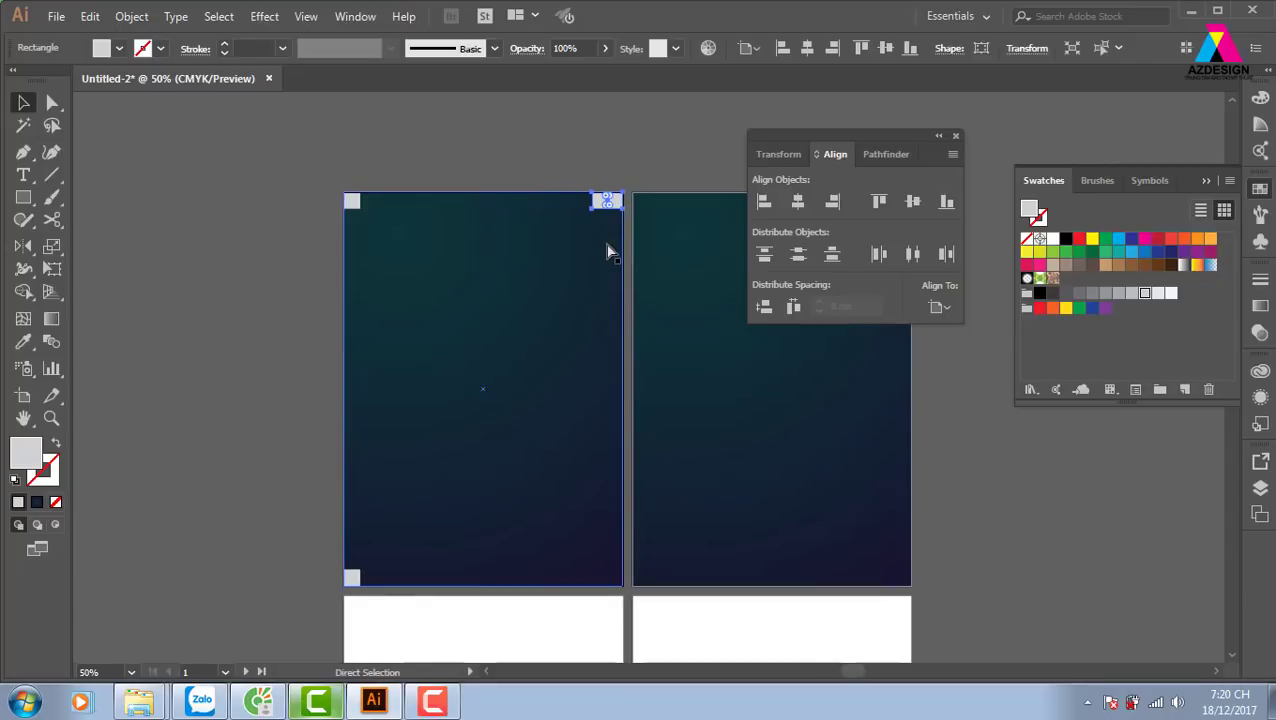
pyautogui.keyDown('shift'); pyautogui.click(550, 395); pyautogui.keyUp('shift')
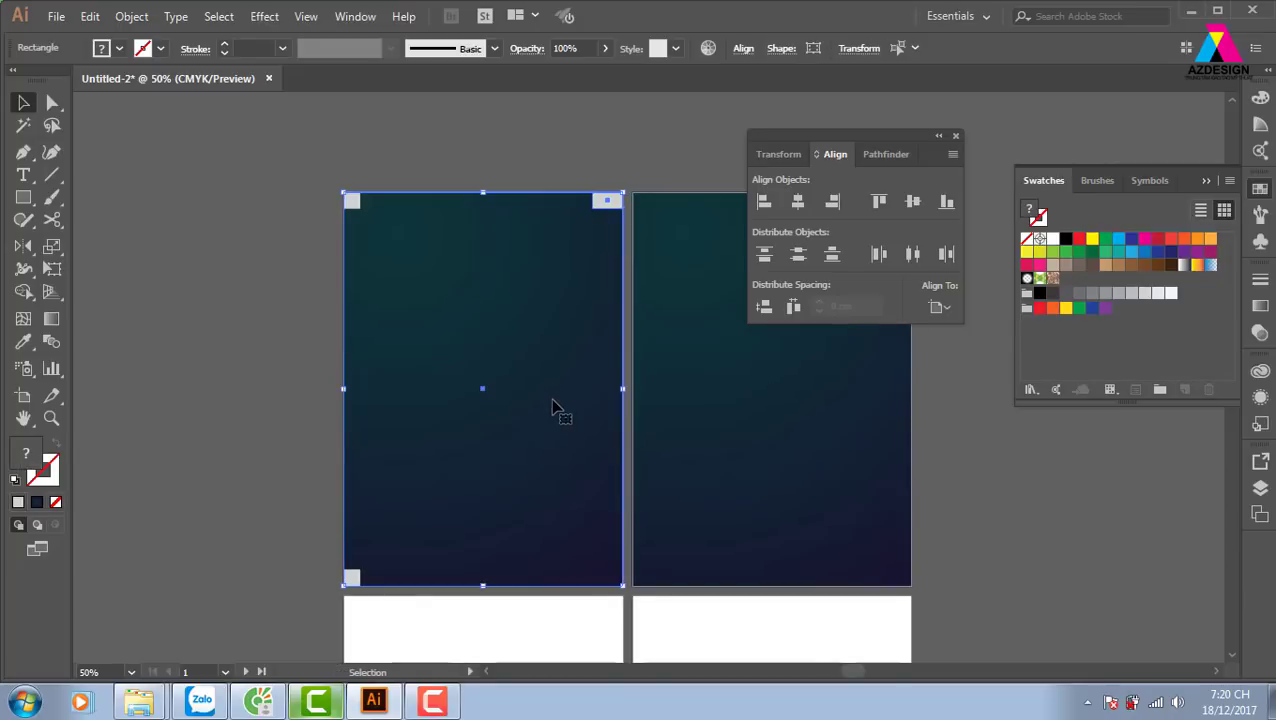
pyautogui.click(946, 202)
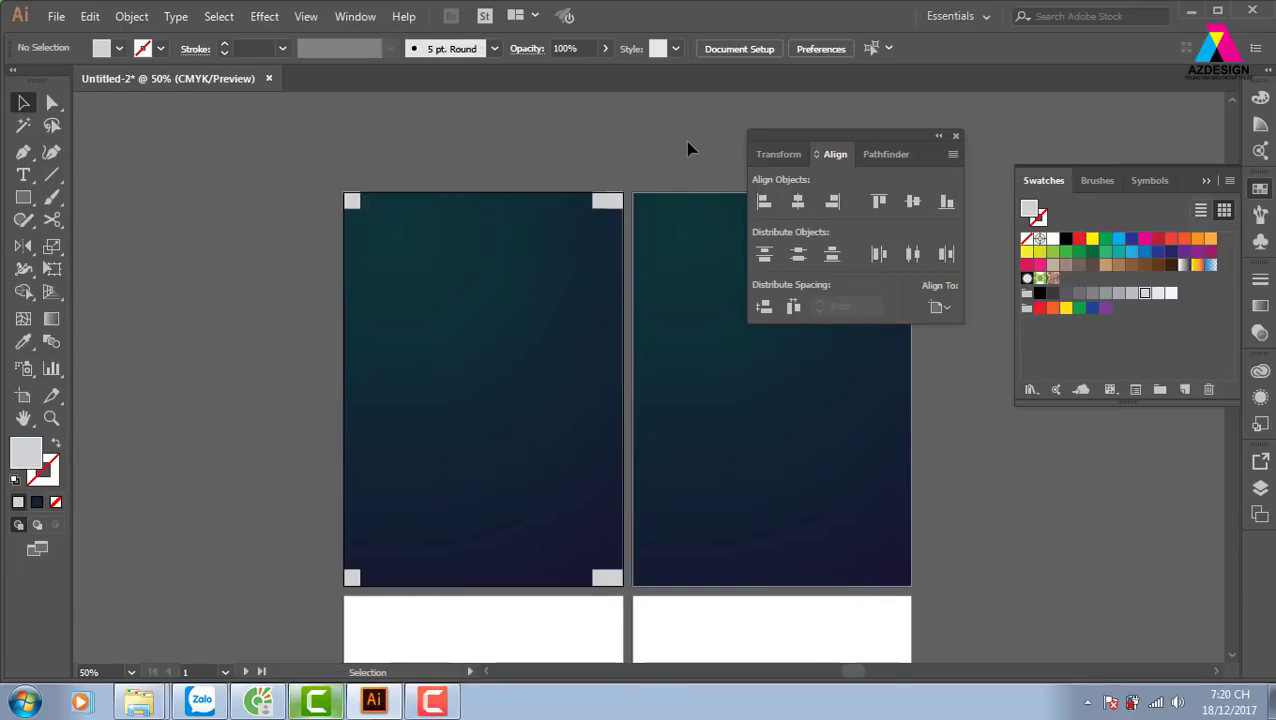
pyautogui.click(687, 148)
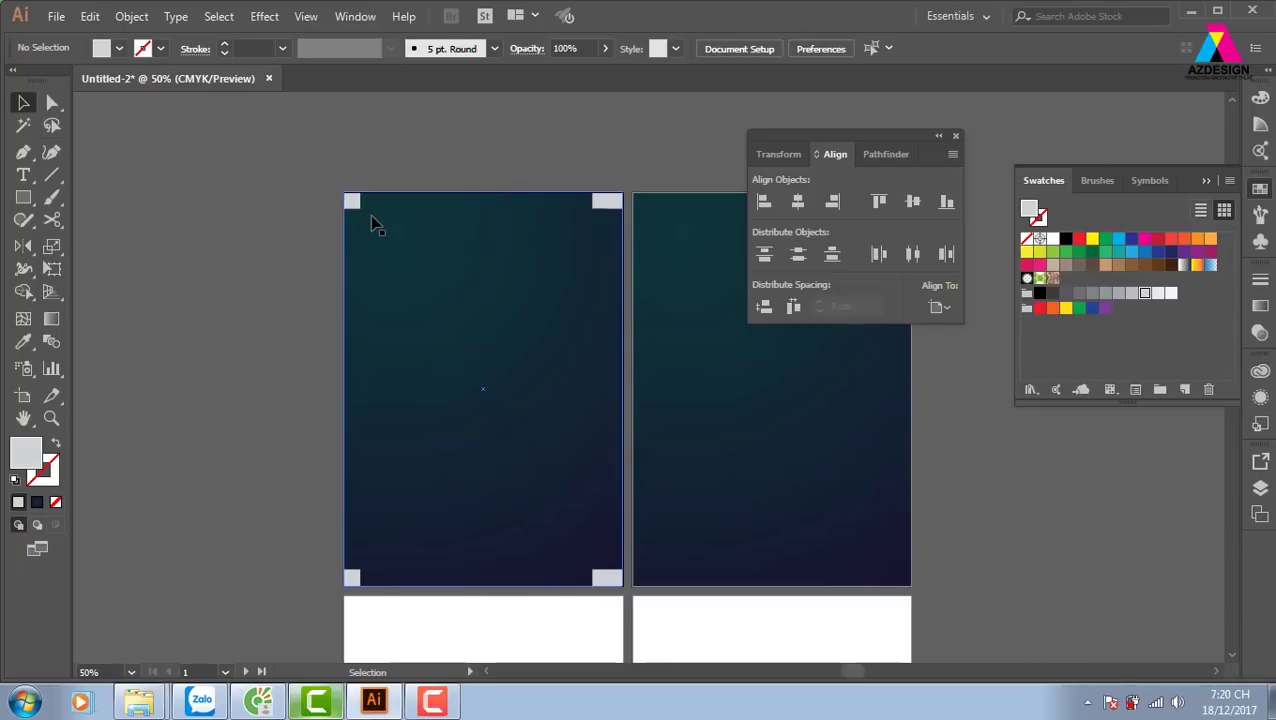
# Draw a large light-grey rectangle inset within the left panel's corner markers
pyautogui.press('m')
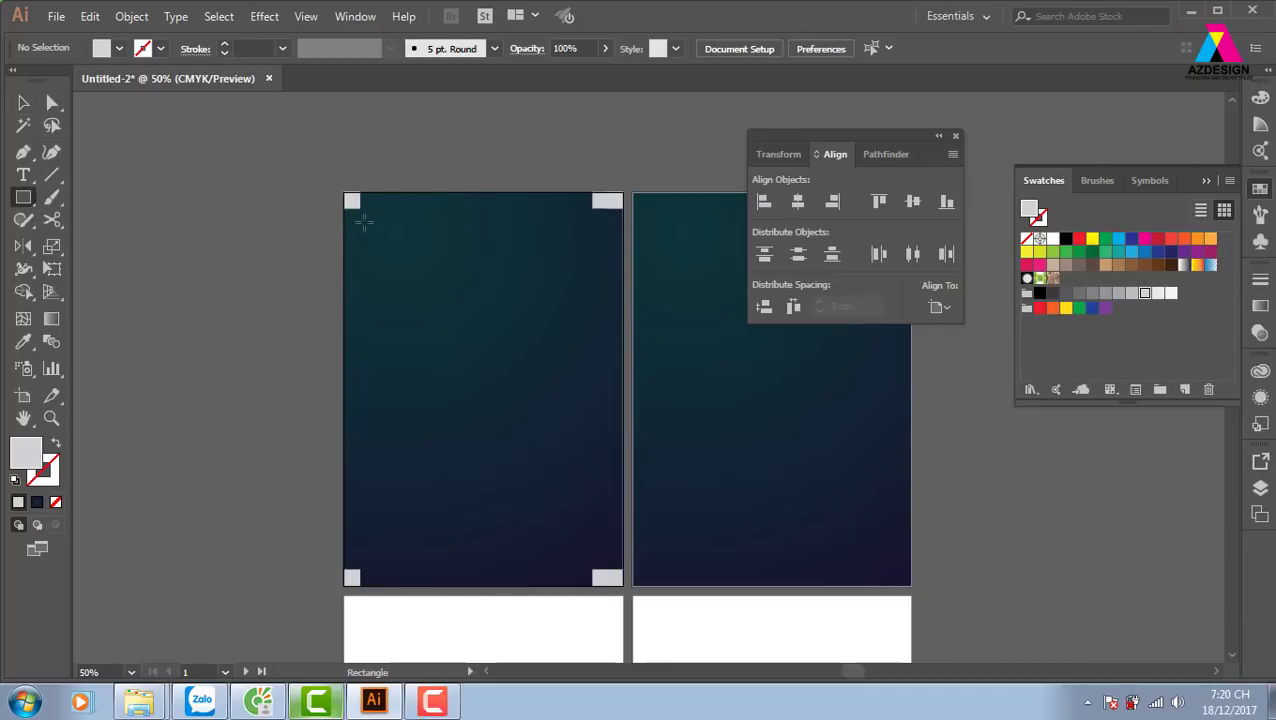
pyautogui.moveTo(361, 208)
pyautogui.mouseDown()
pyautogui.moveTo(602, 546)
pyautogui.moveTo(592, 570)
pyautogui.mouseUp()
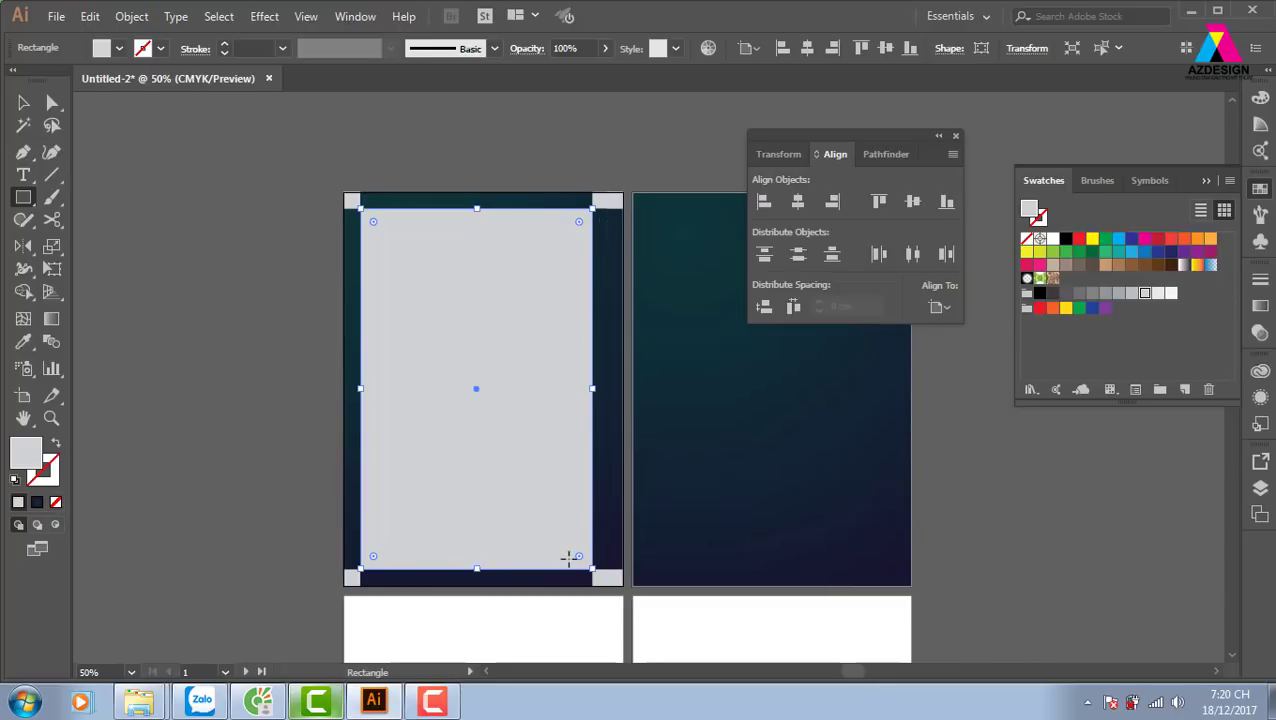
pyautogui.click(23, 102)
pyautogui.click(484, 155)
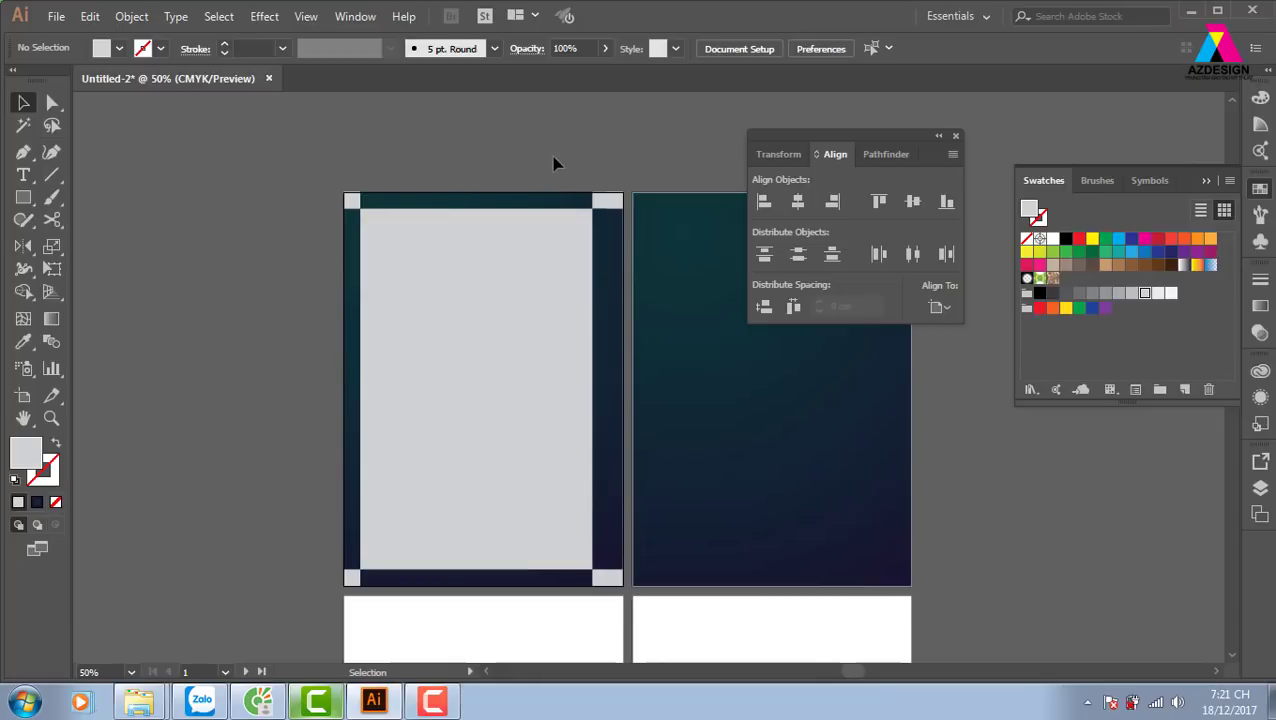
pyautogui.click(530, 267)
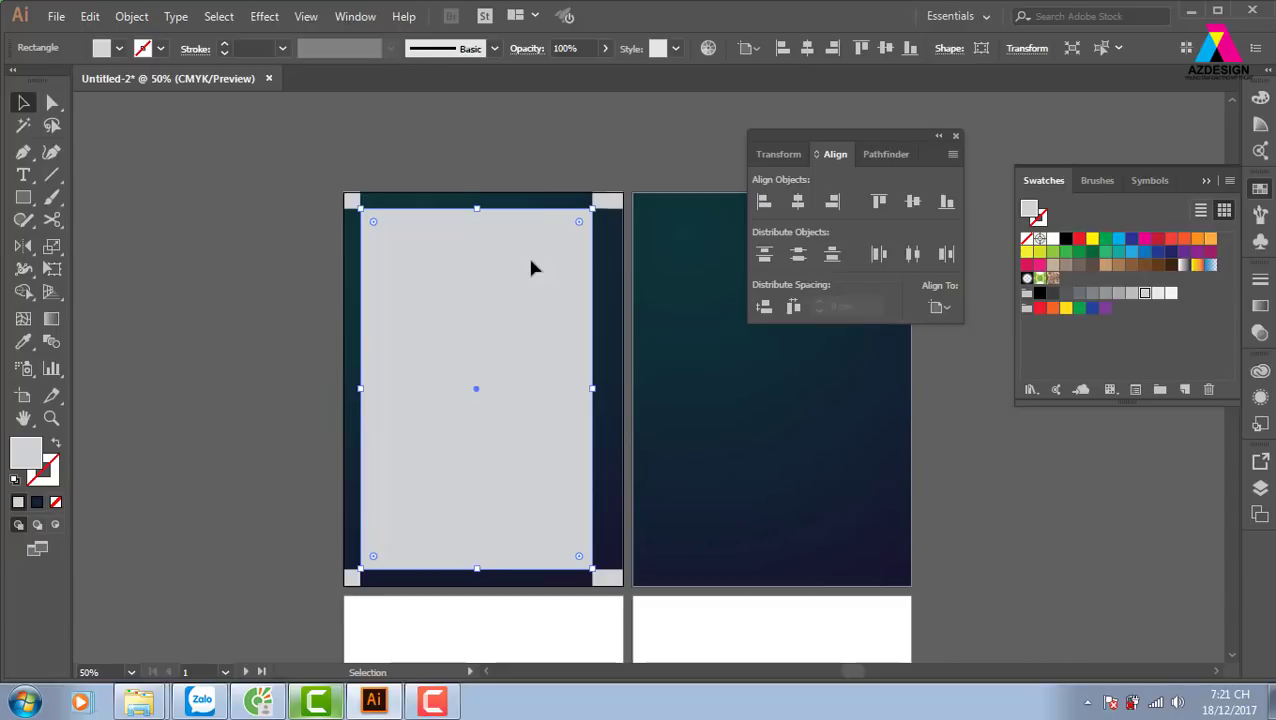
pyautogui.click(608, 171)
pyautogui.click(547, 258)
pyautogui.click(128, 16)
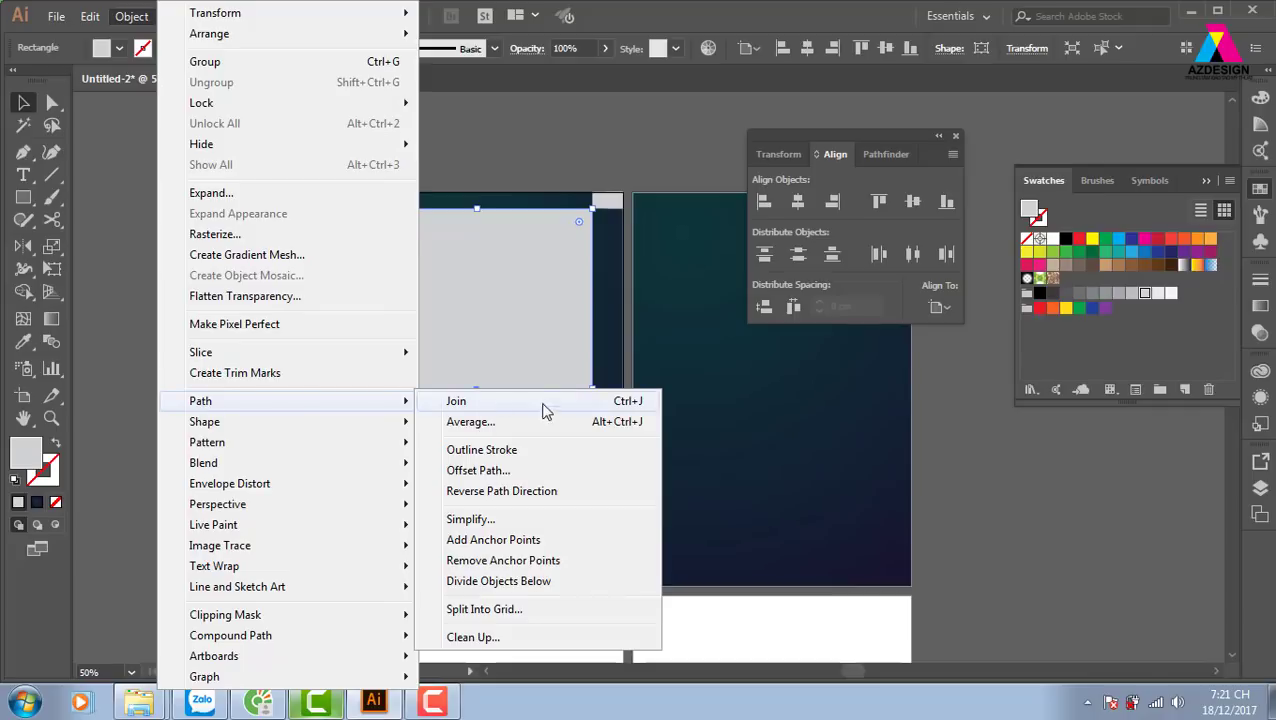
pyautogui.moveTo(201, 401)
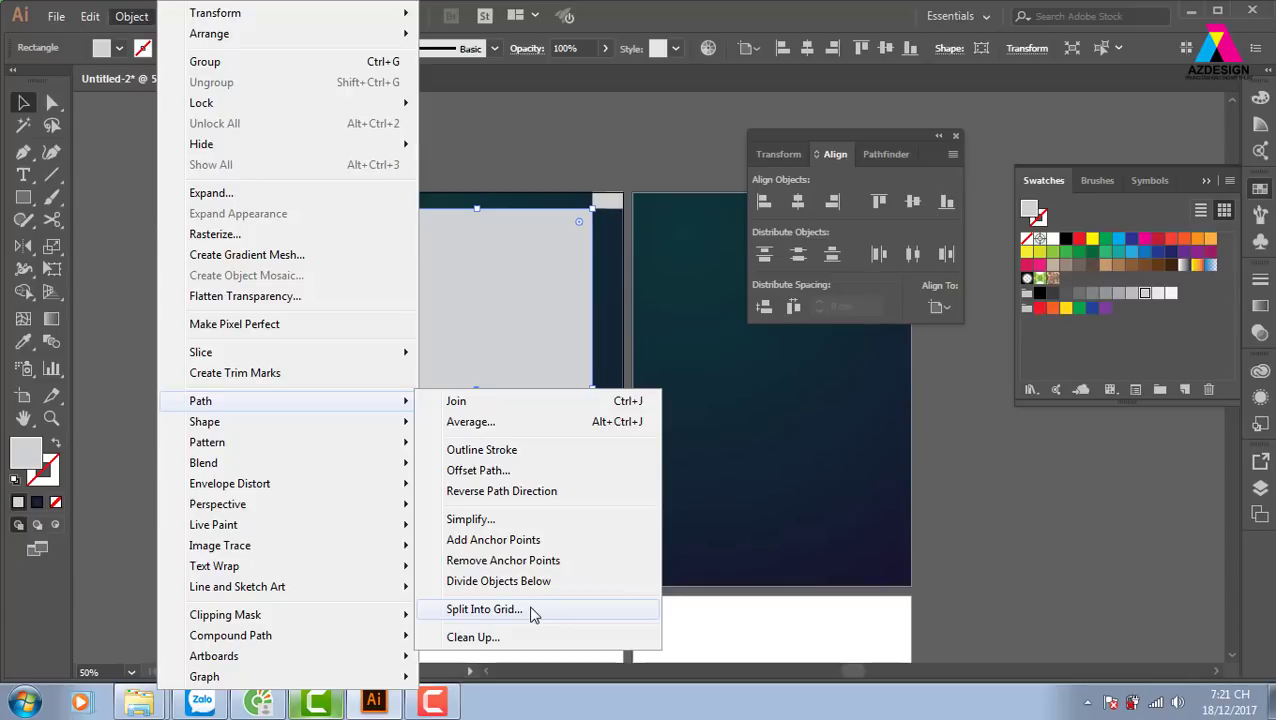
# Apply Split Into Grid with 12 columns and a 0,3 cm gutter to the light rectangle
pyautogui.click(533, 610)
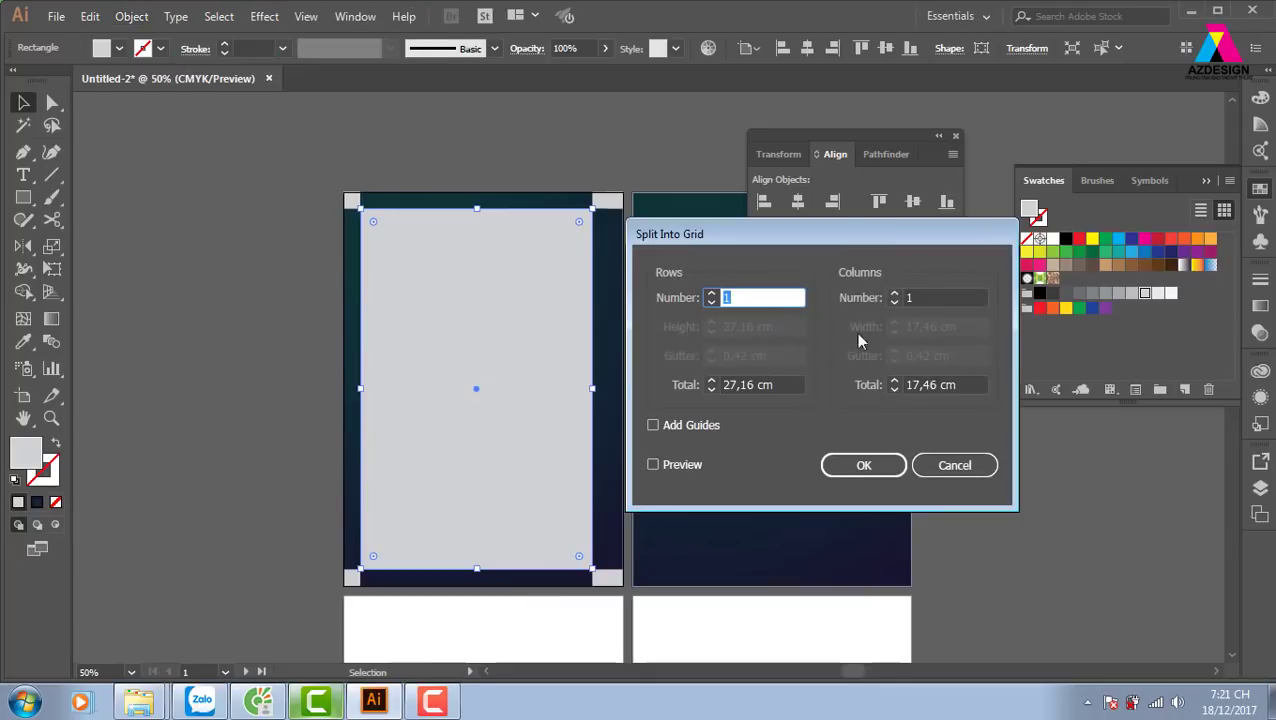
pyautogui.click(655, 467)
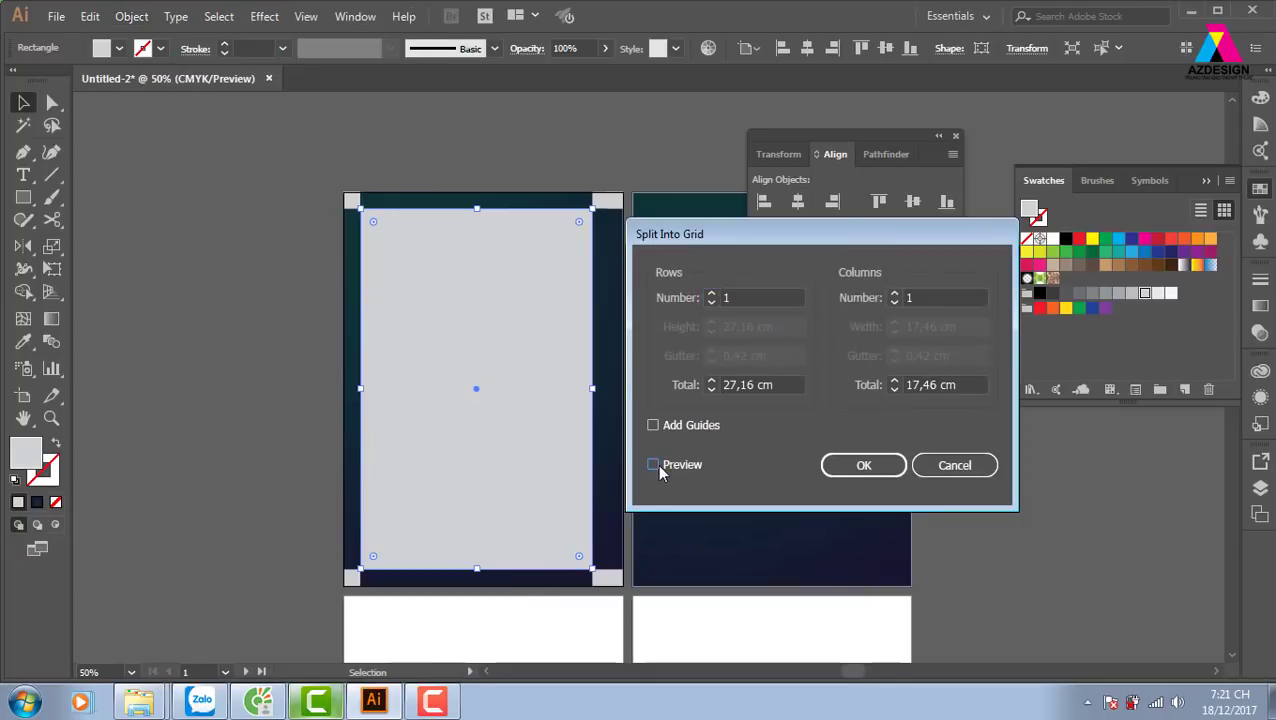
pyautogui.click(896, 293)
pyautogui.click(895, 293)
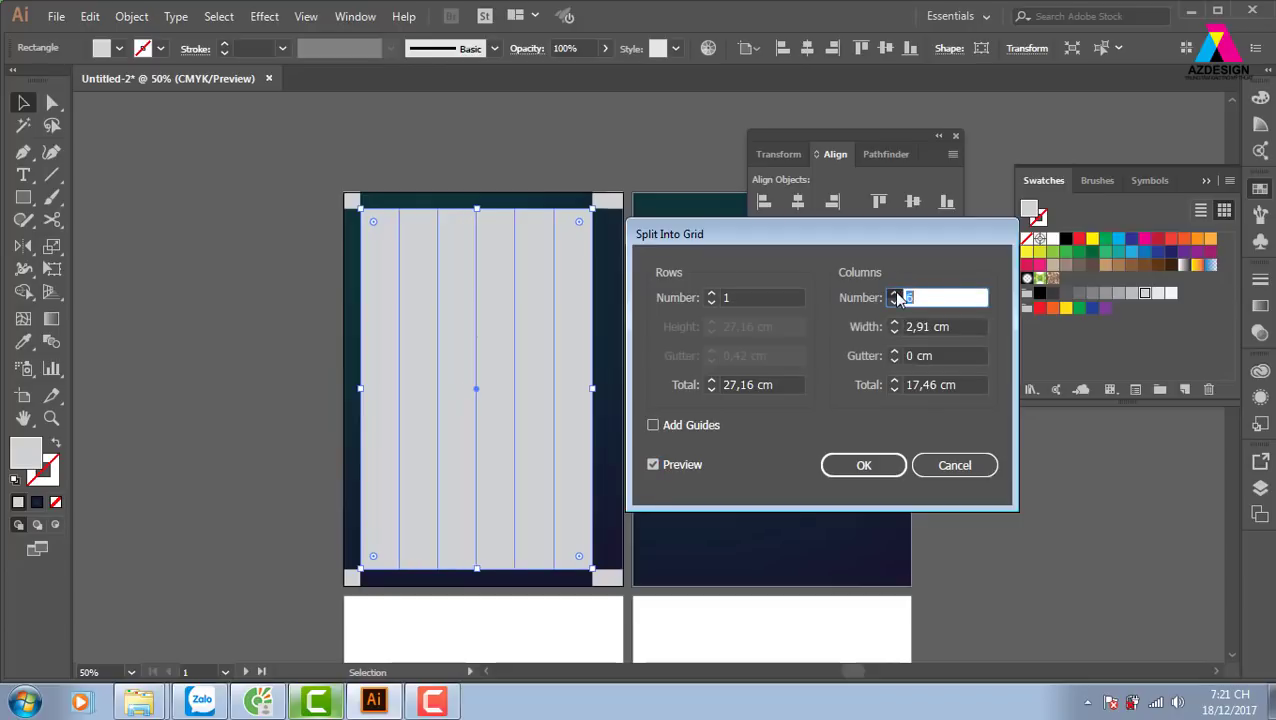
pyautogui.click(895, 293)
pyautogui.click(895, 293)
pyautogui.click(895, 293)
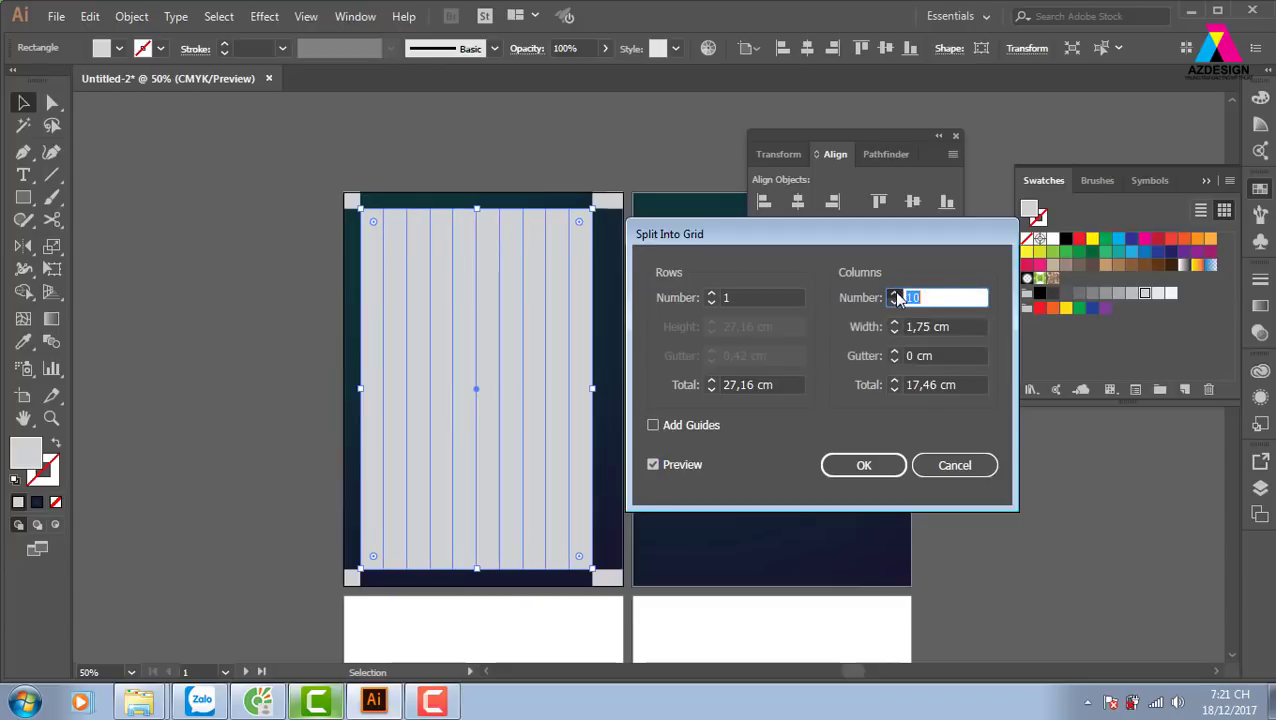
pyautogui.click(895, 293)
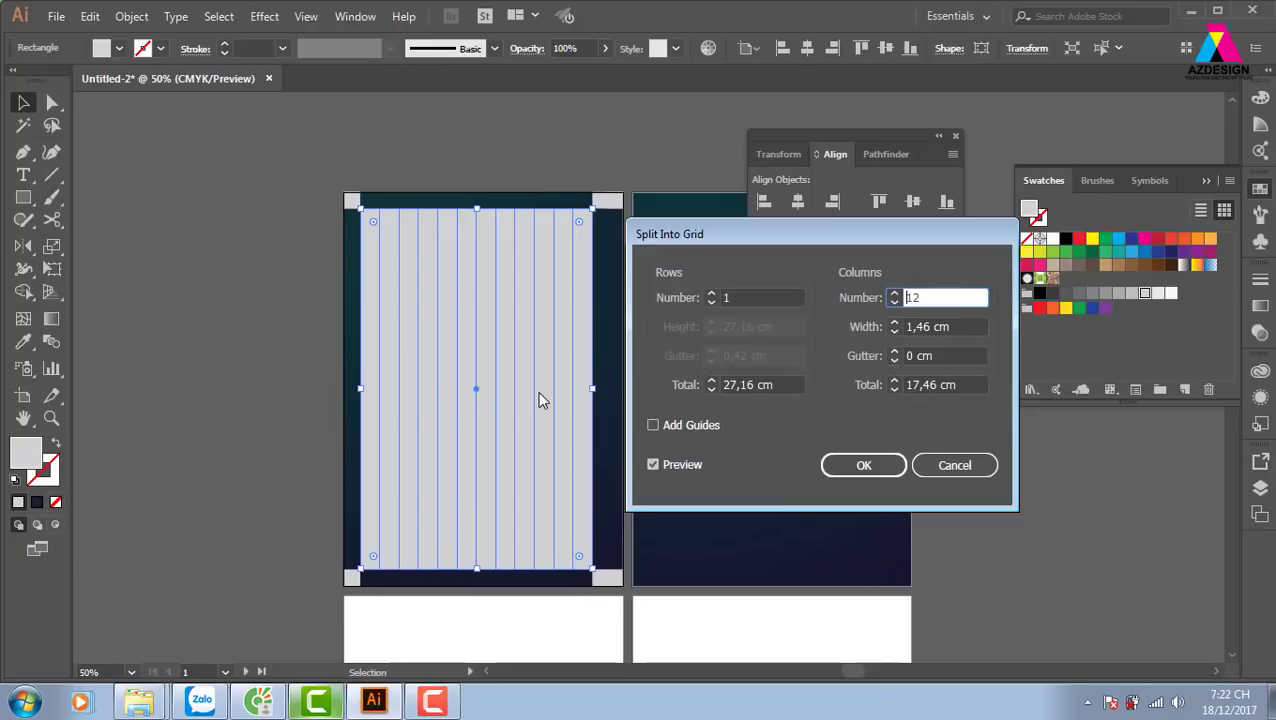
pyautogui.click(895, 351)
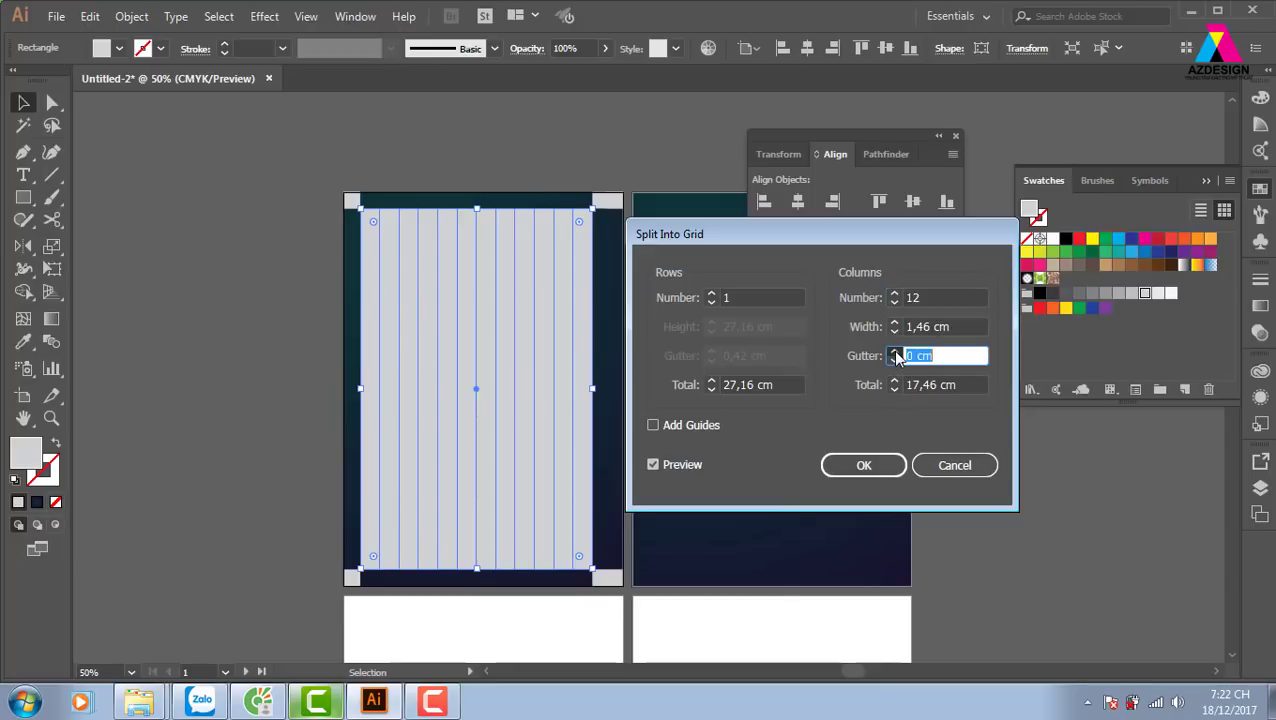
pyautogui.click(895, 351)
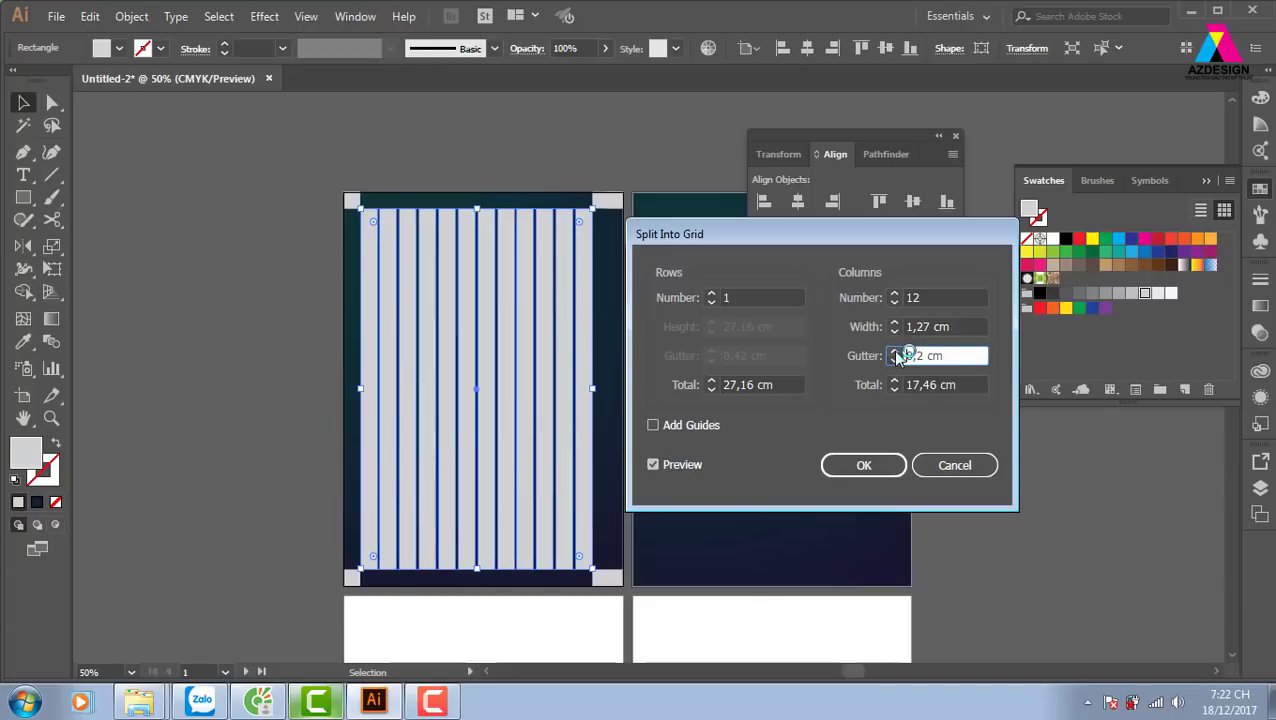
pyautogui.click(895, 351)
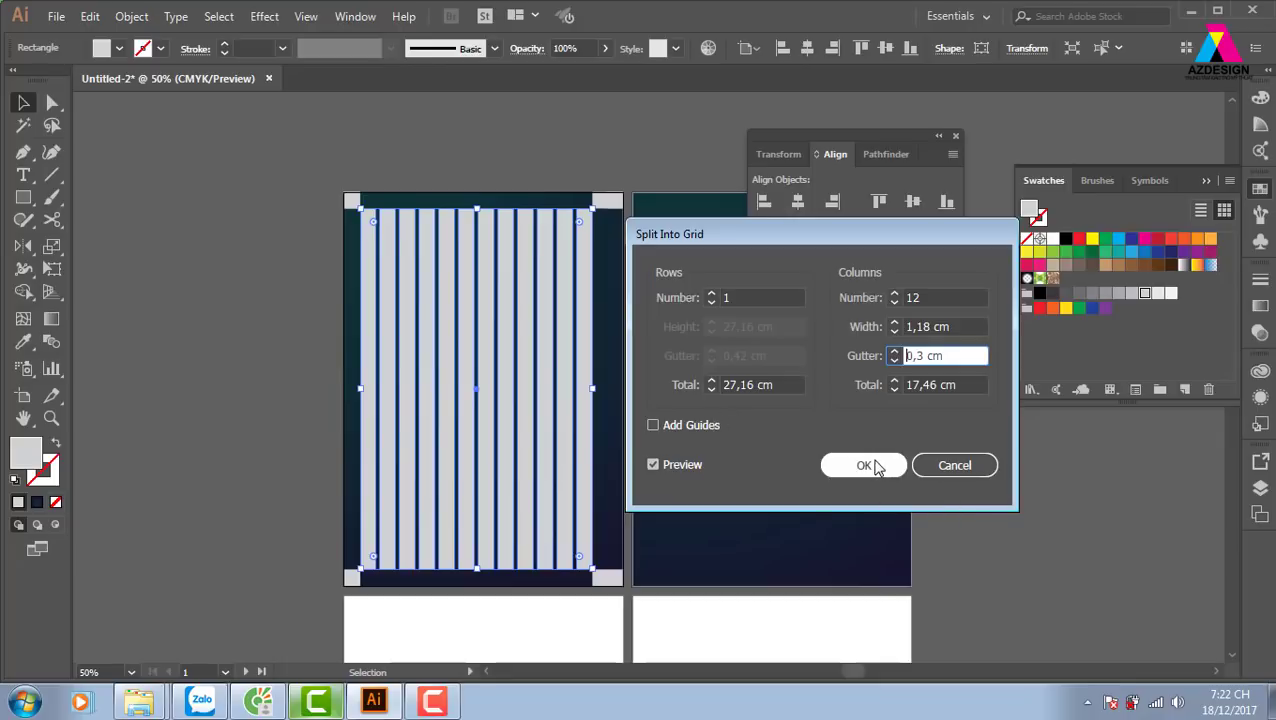
pyautogui.click(866, 466)
# Select the whole stripe pattern and try repositioning it, undoing each trial move
pyautogui.click(631, 160)
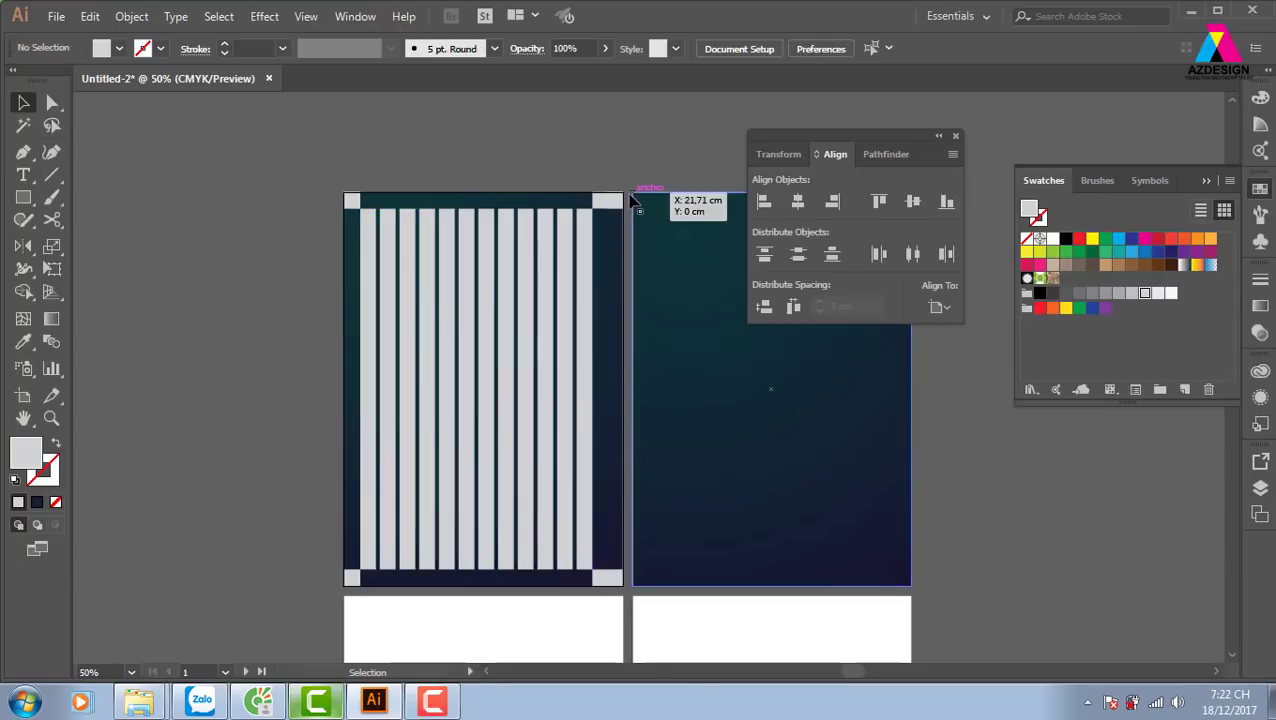
pyautogui.click(610, 201)
pyautogui.moveTo(310, 146); pyautogui.dragTo(605, 578)
pyautogui.moveTo(607, 518)
pyautogui.mouseDown()
pyautogui.moveTo(710, 513)
pyautogui.moveTo(718, 527)
pyautogui.mouseUp()
pyautogui.hotkey('ctrl', 'z')
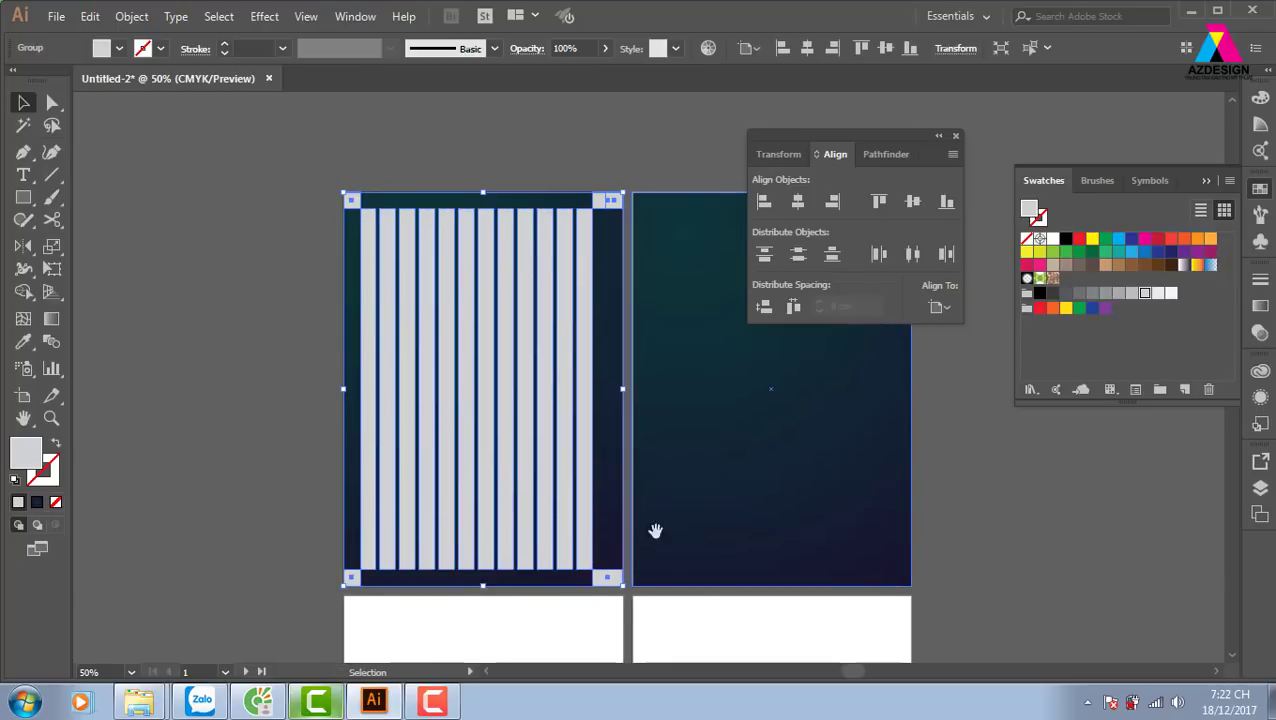
pyautogui.moveTo(652, 527); pyautogui.dragTo(489, 507)
pyautogui.click(672, 464)
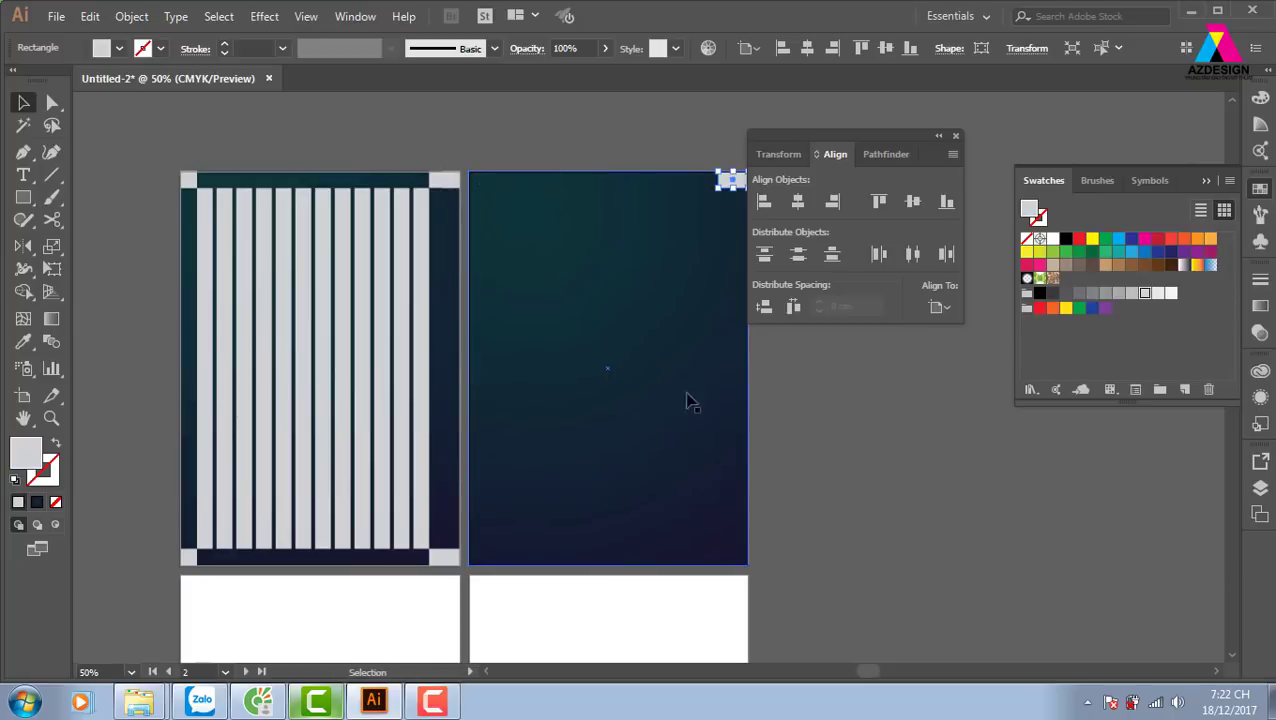
pyautogui.hotkey('ctrl', 'shift', 'a')
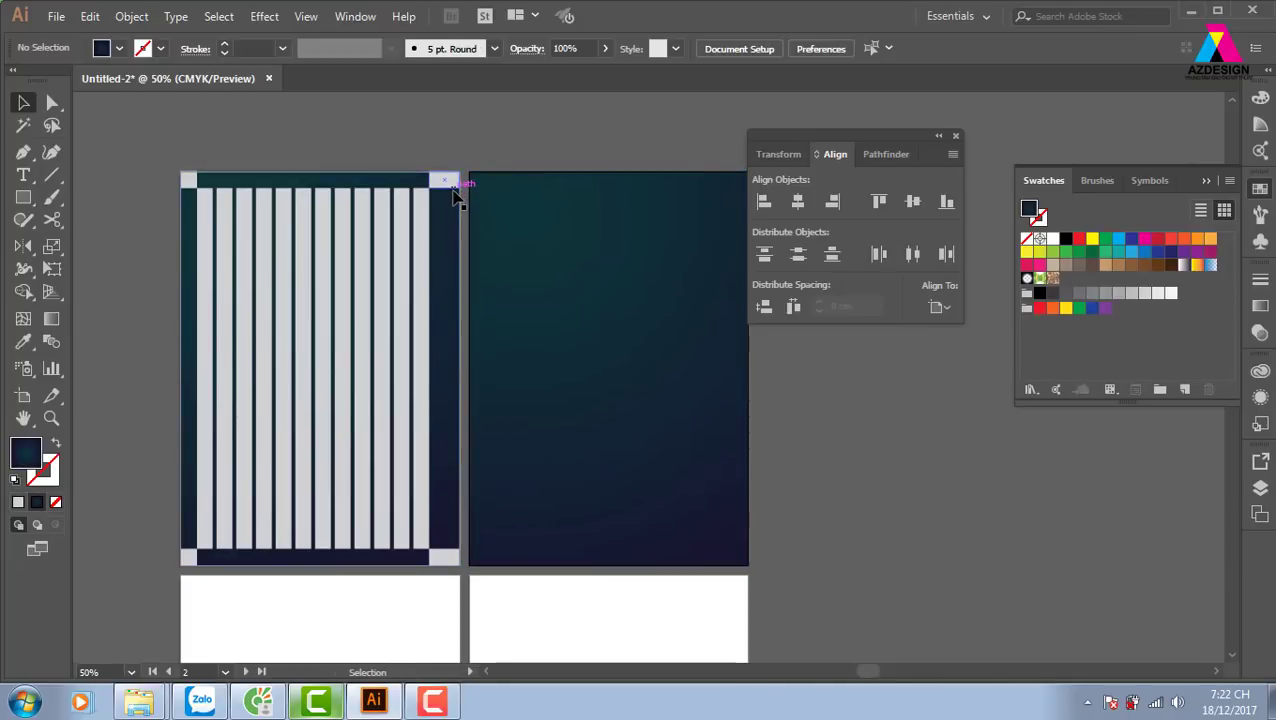
pyautogui.moveTo(456, 177); pyautogui.dragTo(463, 288)
pyautogui.hotkey('ctrl', 'z')
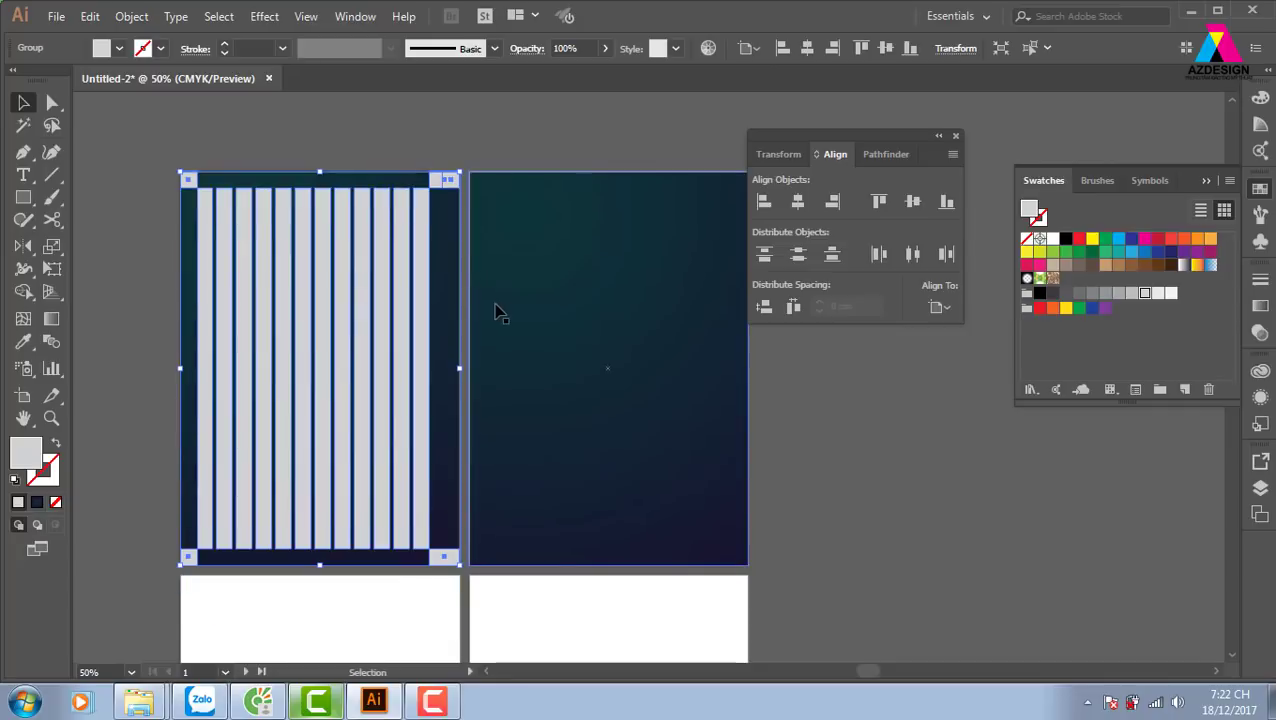
# Paste a copy of the stripe pattern in front over the right dark panel
pyautogui.click(666, 320)
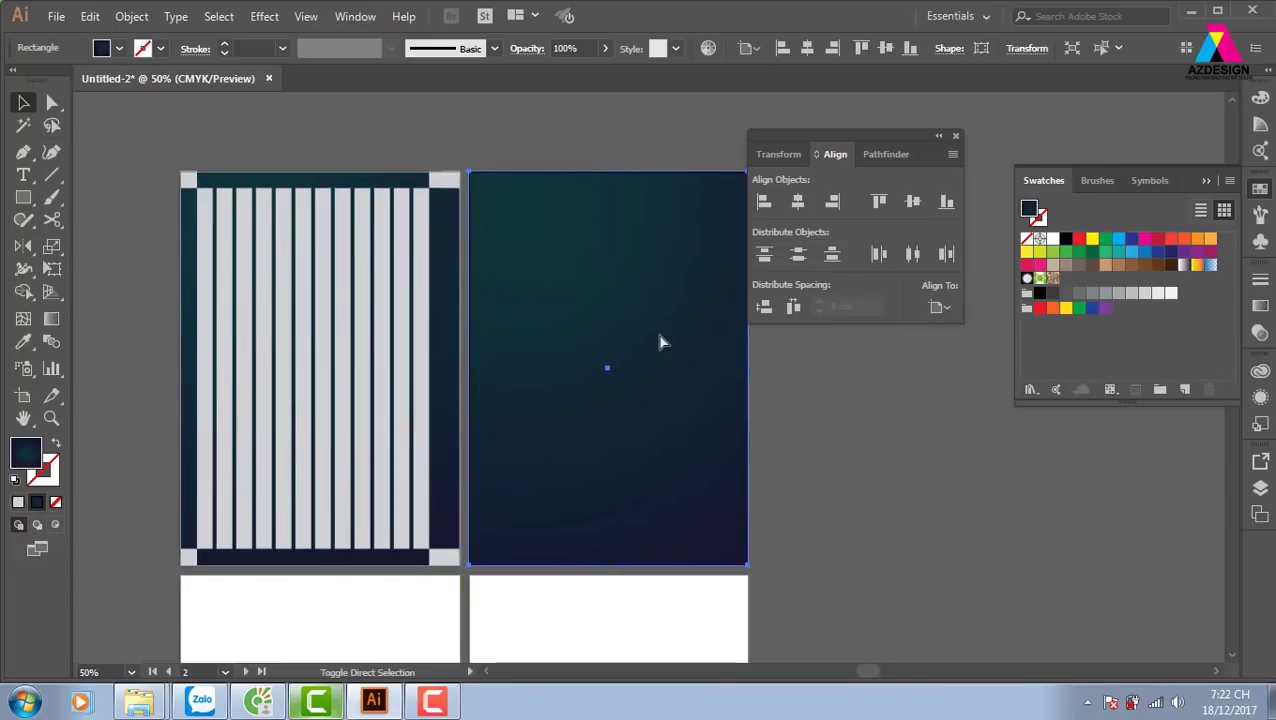
pyautogui.hotkey('ctrl', 'f')
pyautogui.hscroll(1, 645, 295)
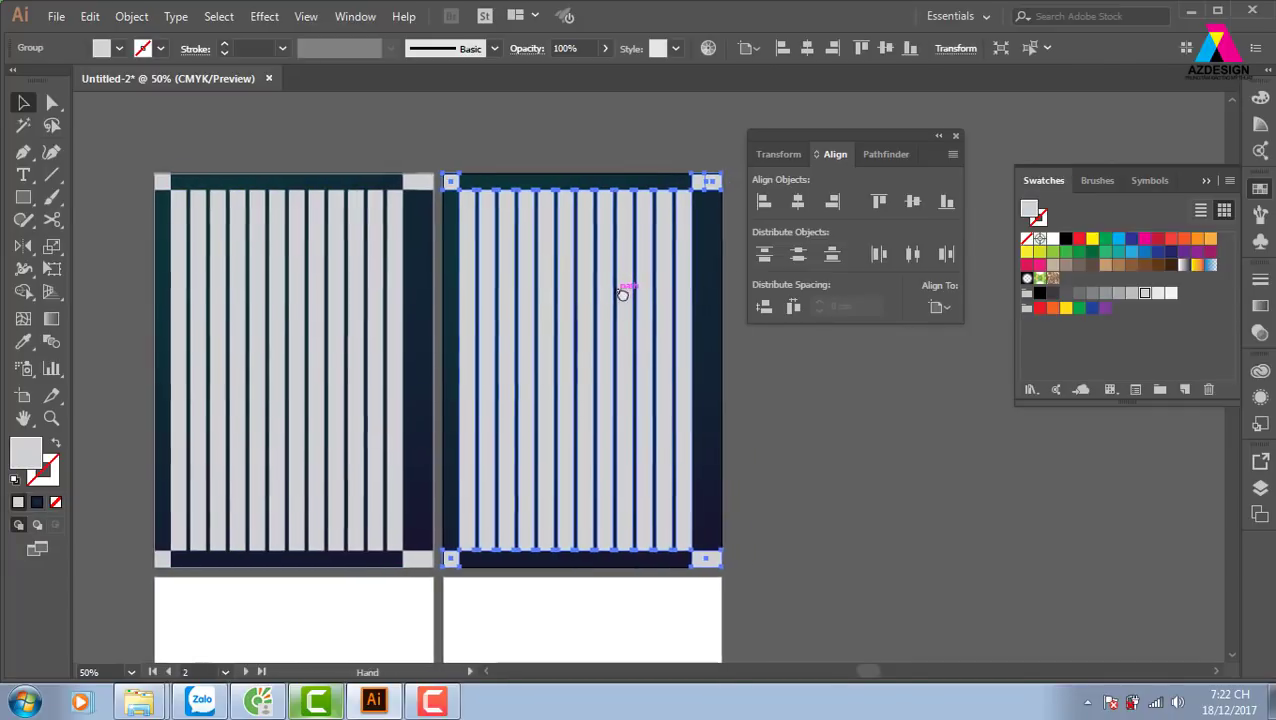
pyautogui.click(956, 136)
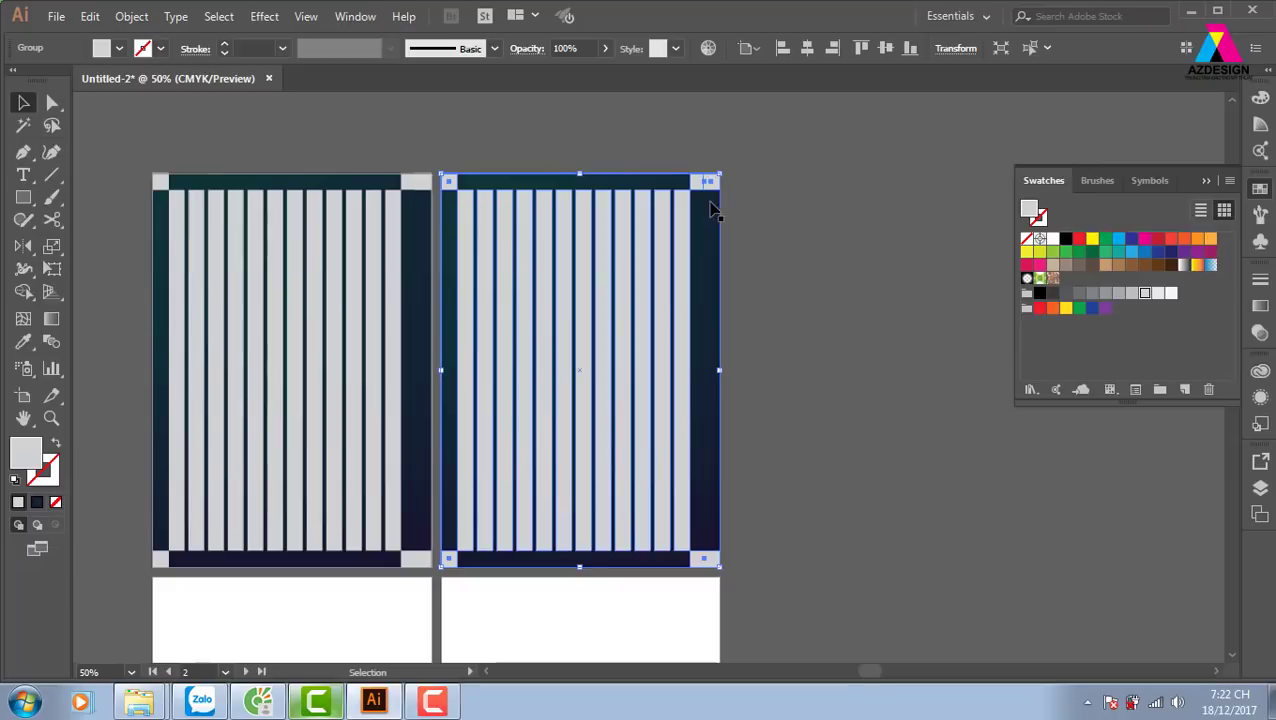
pyautogui.click(786, 208)
pyautogui.click(711, 190)
# Reflect the right stripe copy horizontally, then select both left and right stripe patterns
pyautogui.press('o')
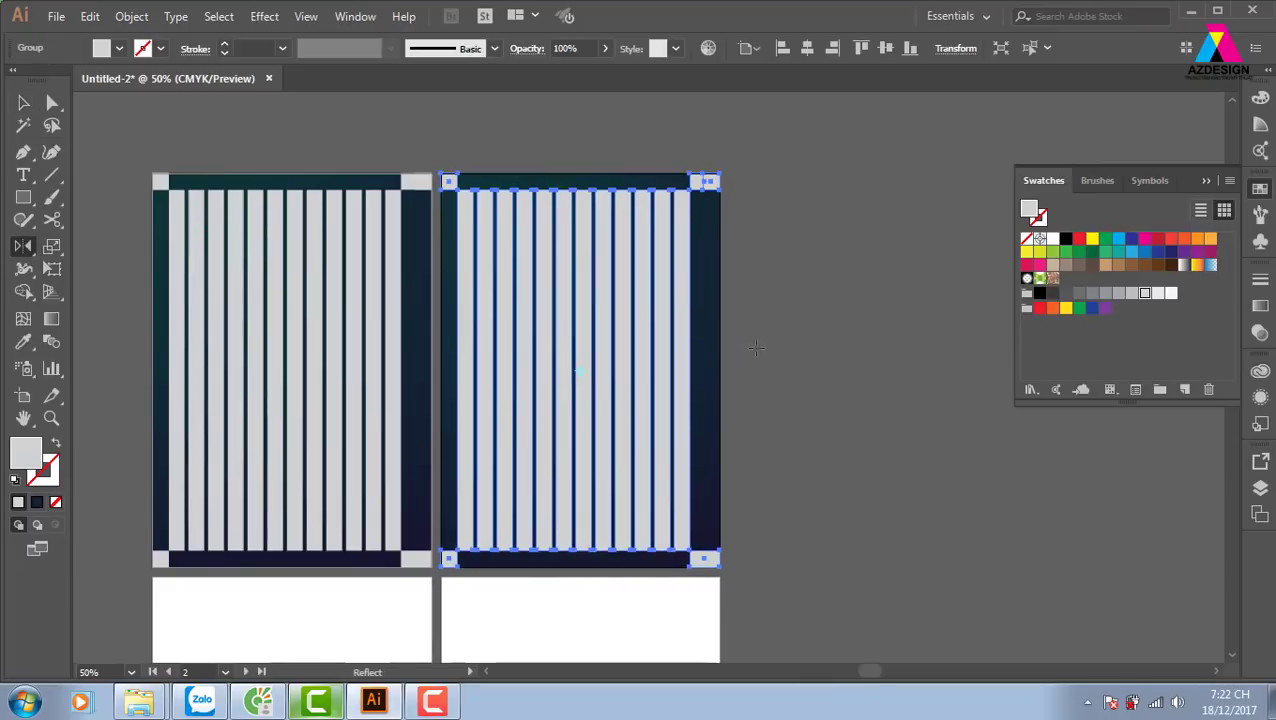
pyautogui.moveTo(726, 336); pyautogui.dragTo(538, 322)
pyautogui.press('v')
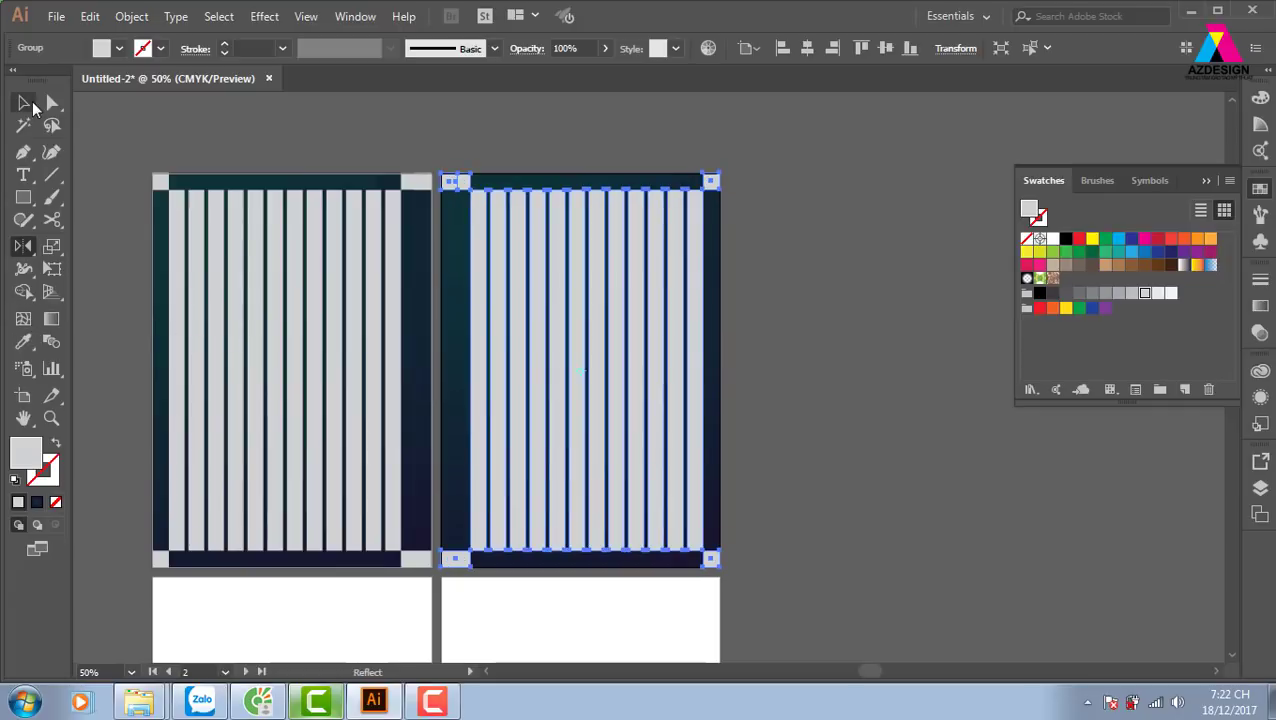
pyautogui.click(583, 163)
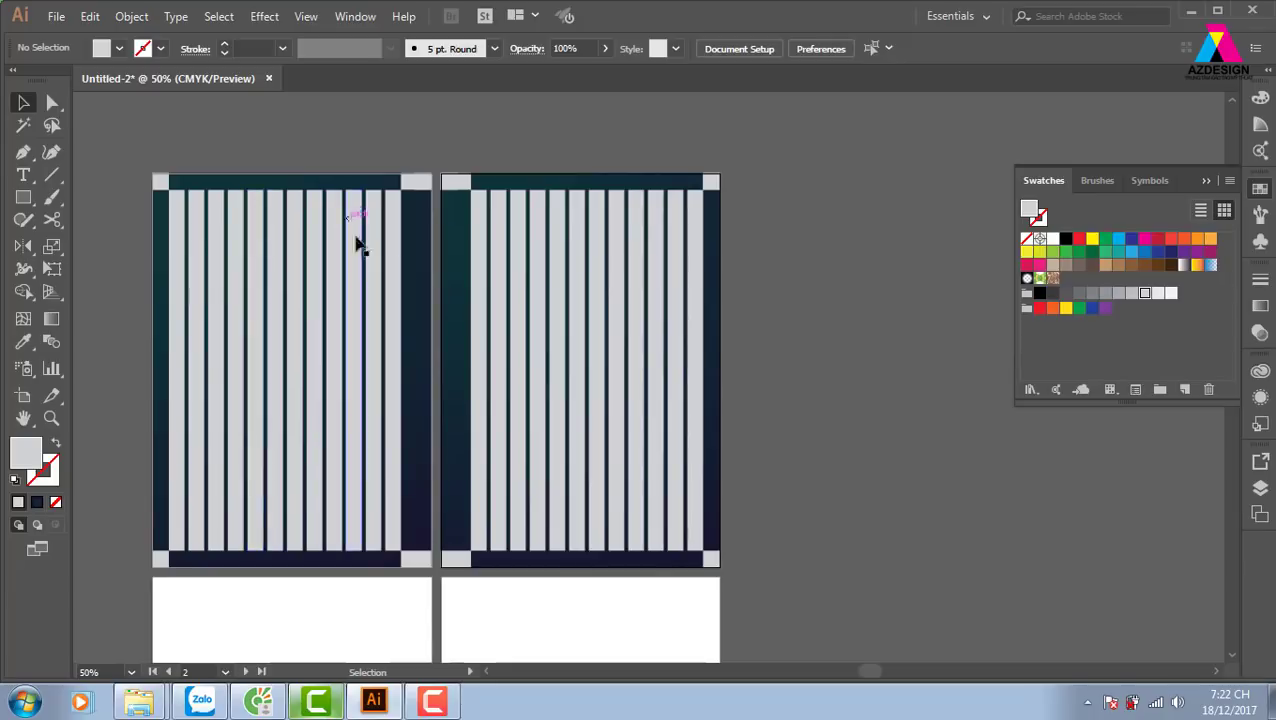
pyautogui.click(460, 204)
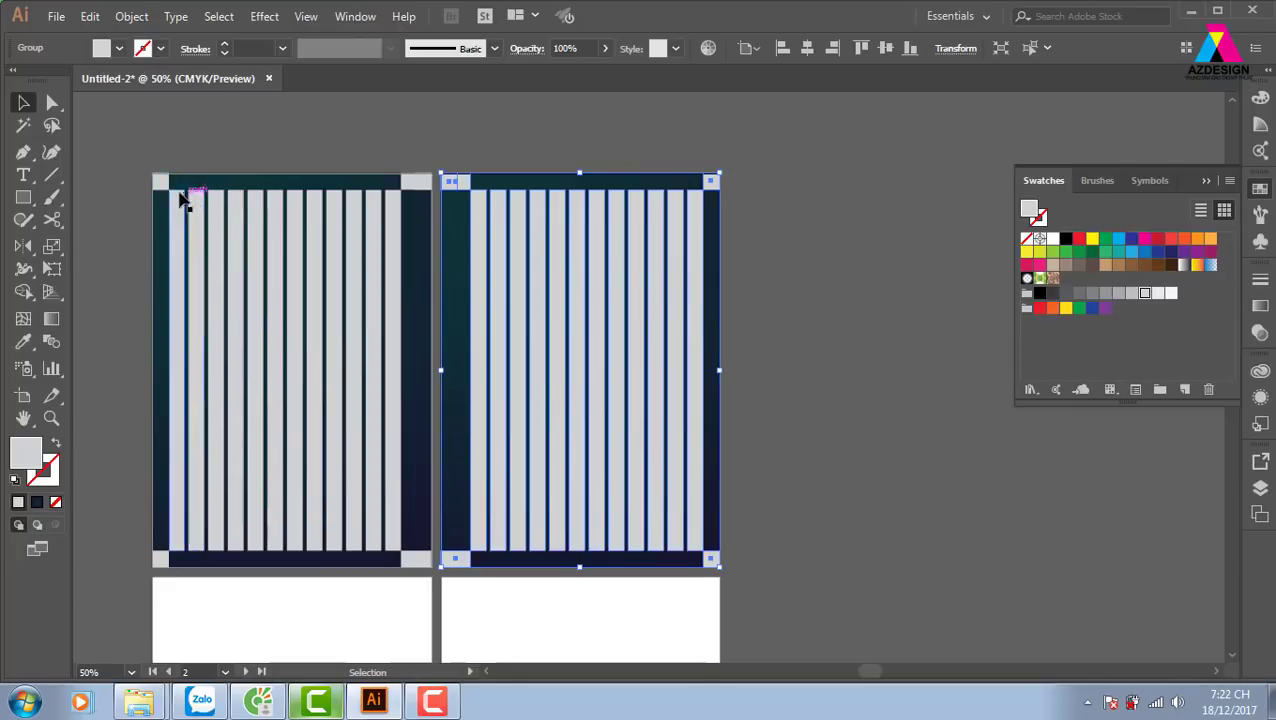
pyautogui.keyDown('shift'); pyautogui.click(195, 205); pyautogui.keyUp('shift')
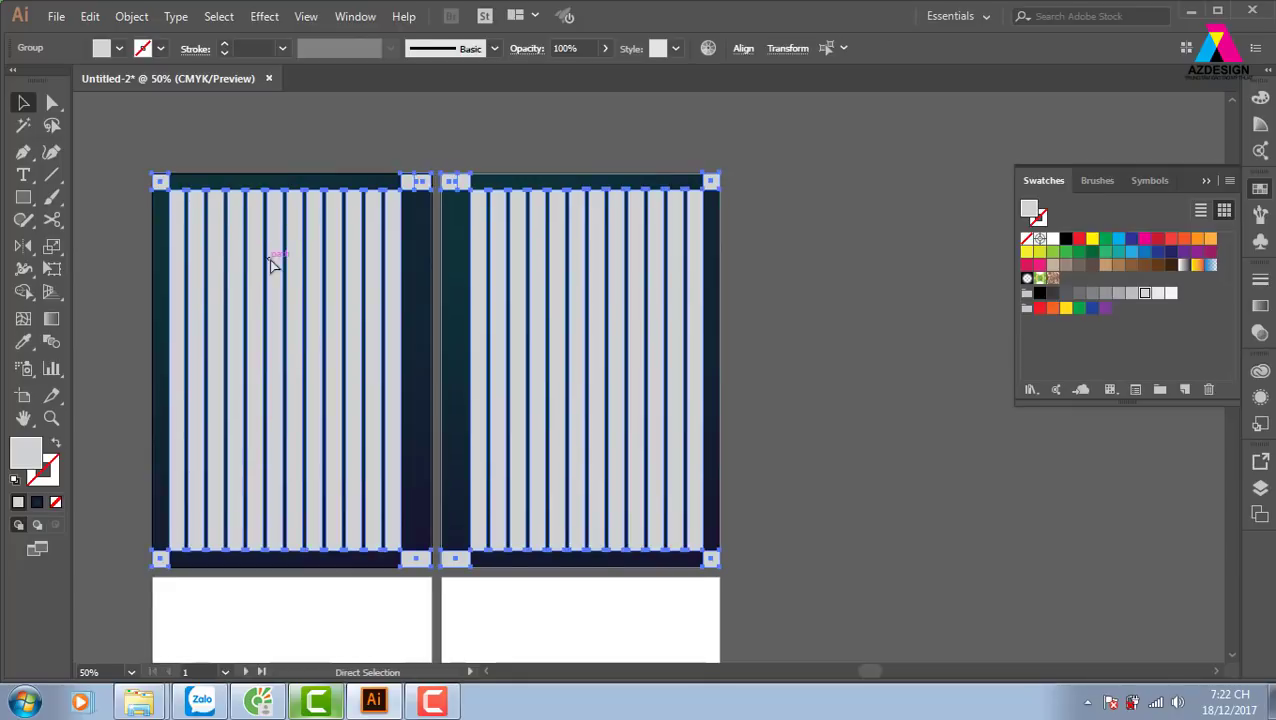
# Delete both selected stripe patterns
pyautogui.press('Delete')
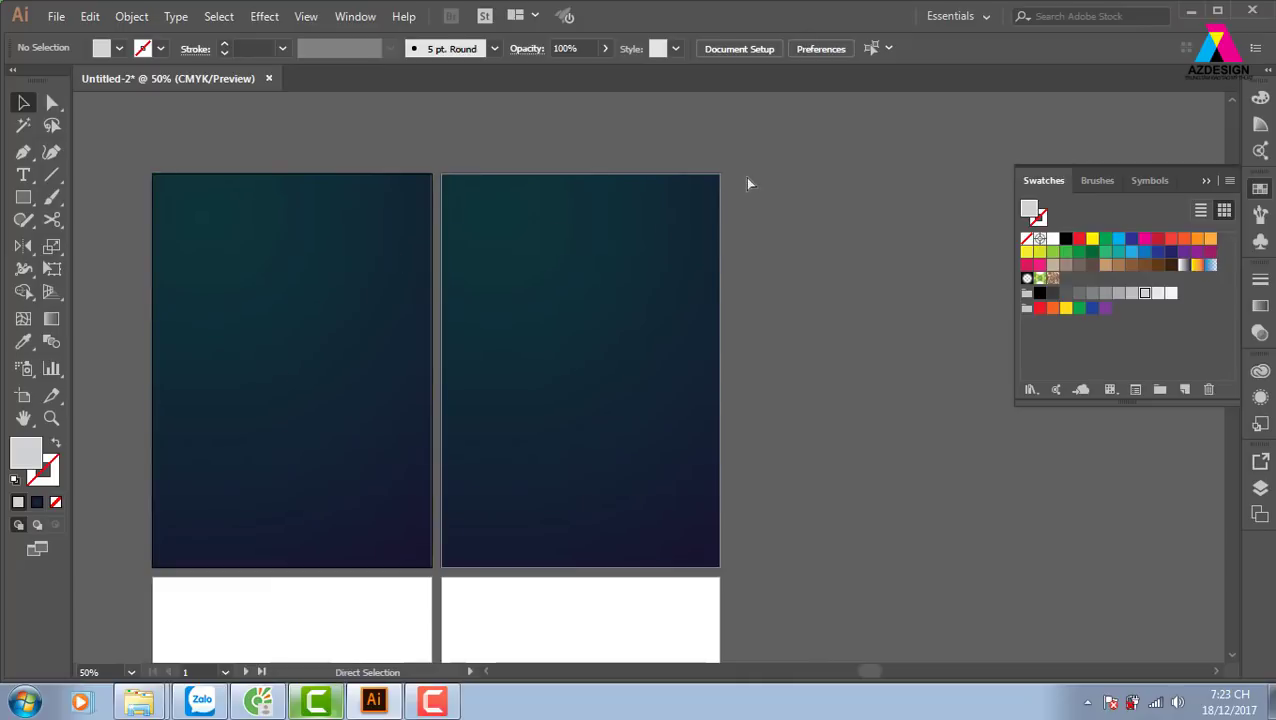
# Paste the deleted stripe patterns back in front on both covers
pyautogui.hotkey('ctrl', 'f')
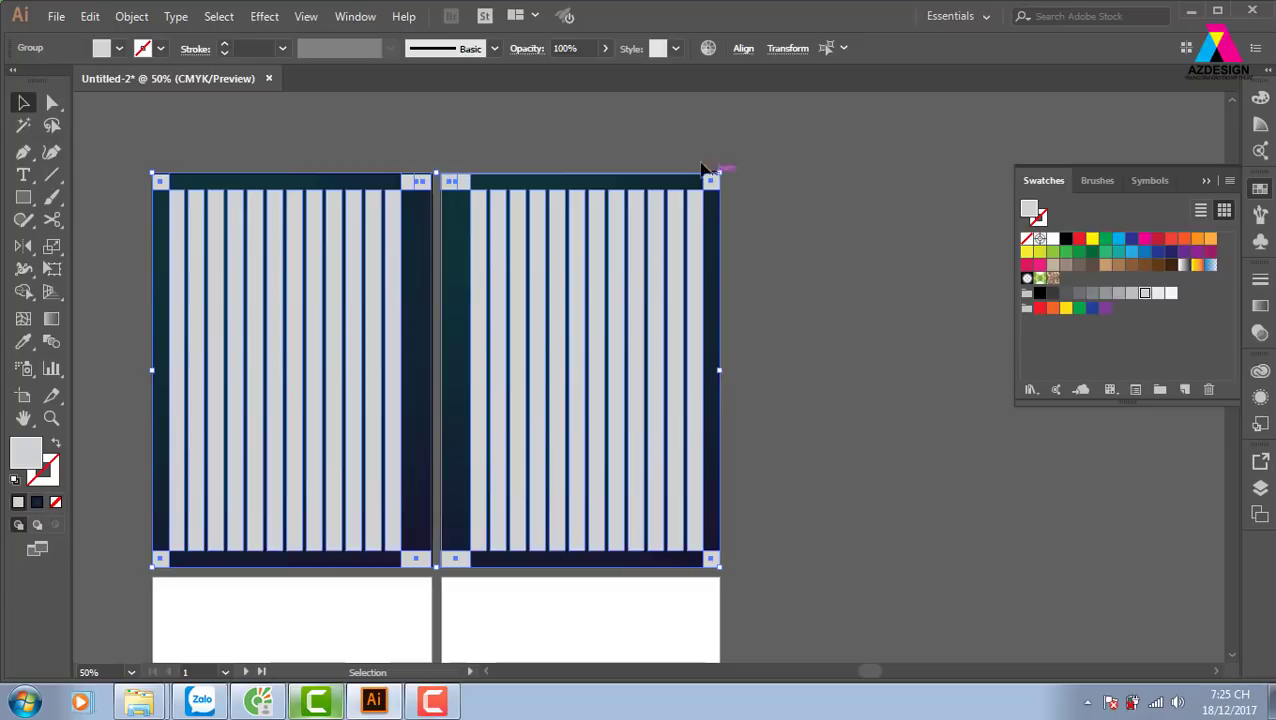
pyautogui.click(810, 357)
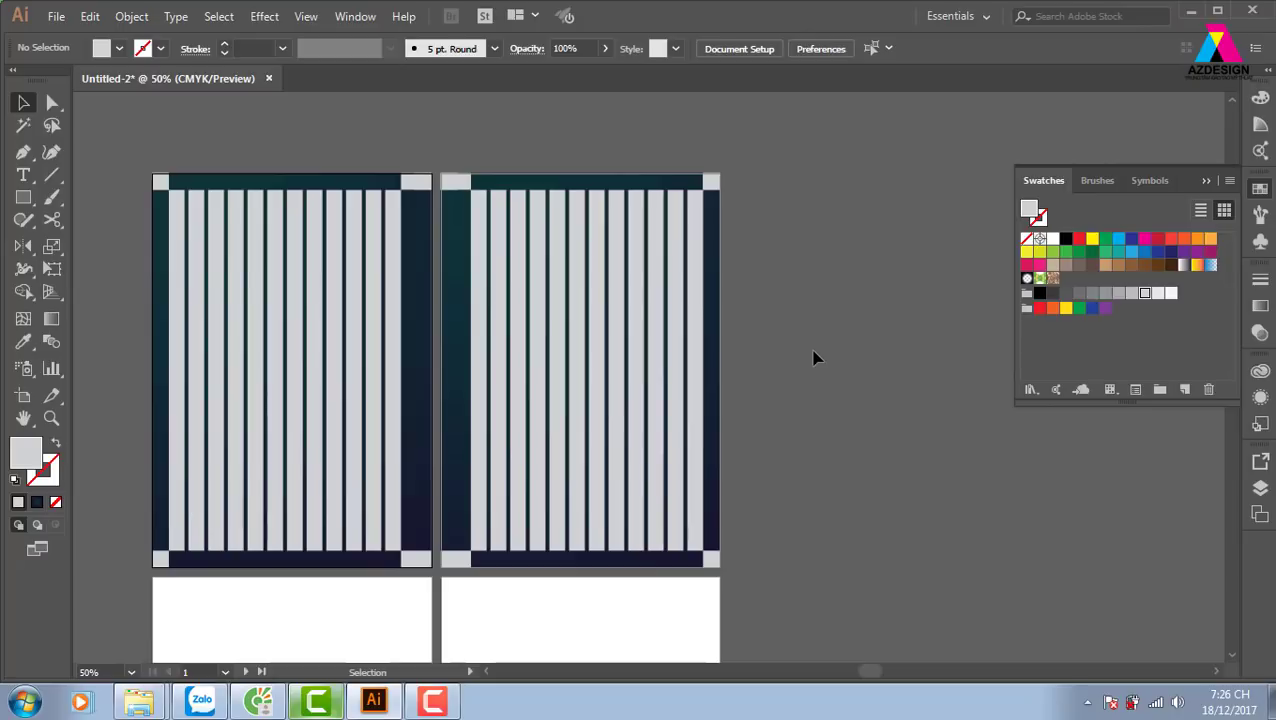
# Select the left and right stripe patterns together
pyautogui.click(397, 290)
pyautogui.click(846, 393)
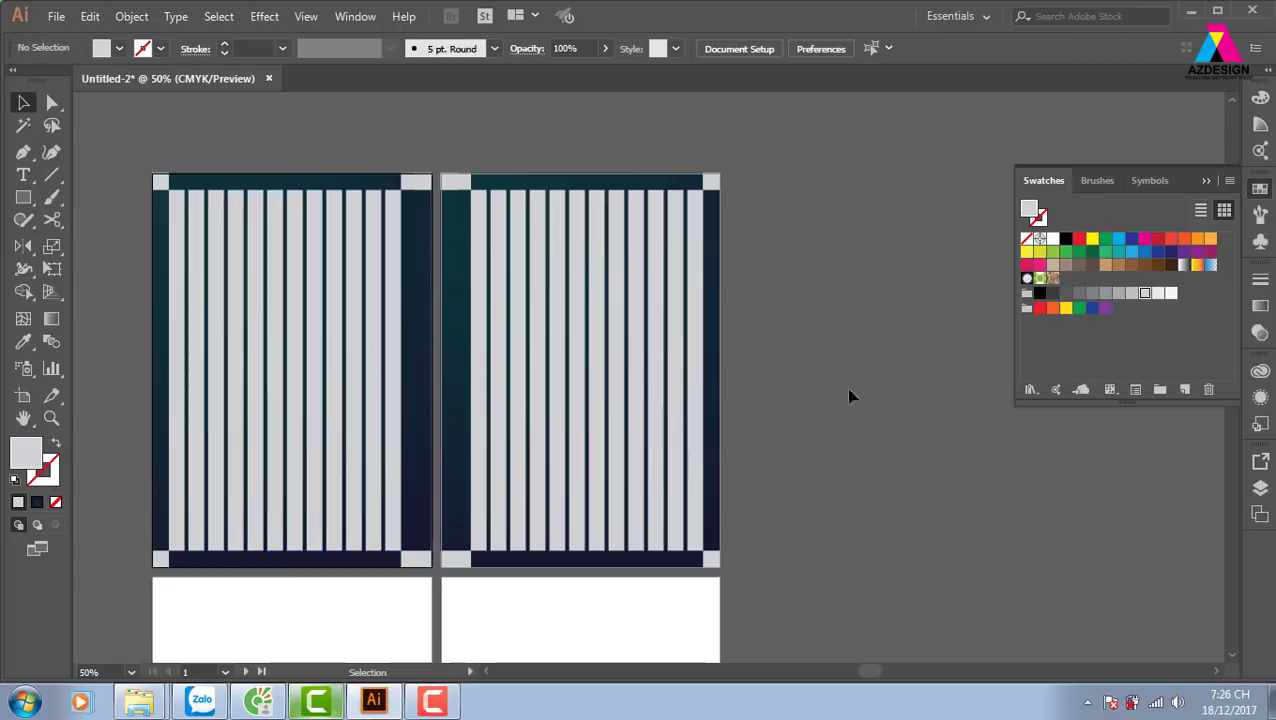
pyautogui.moveTo(770, 419); pyautogui.dragTo(780, 382)
pyautogui.scroll(1, 467, 282)
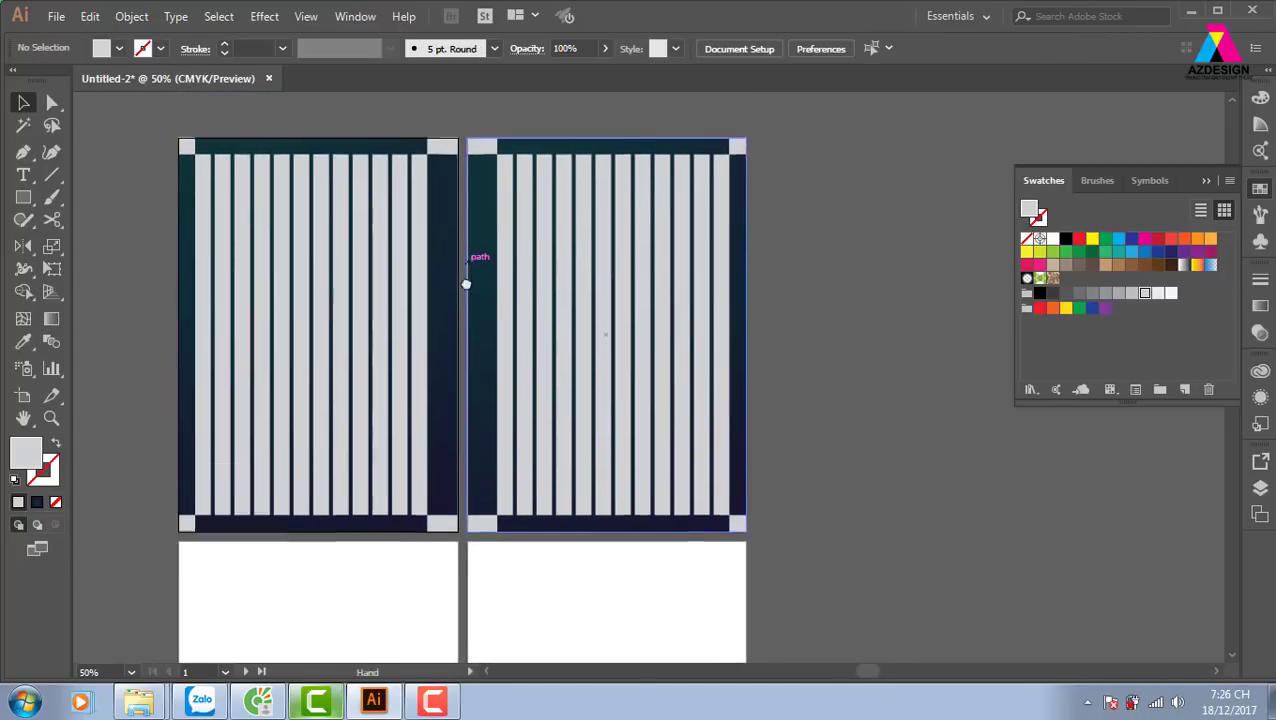
pyautogui.scroll(1, 472, 302)
pyautogui.click(497, 192)
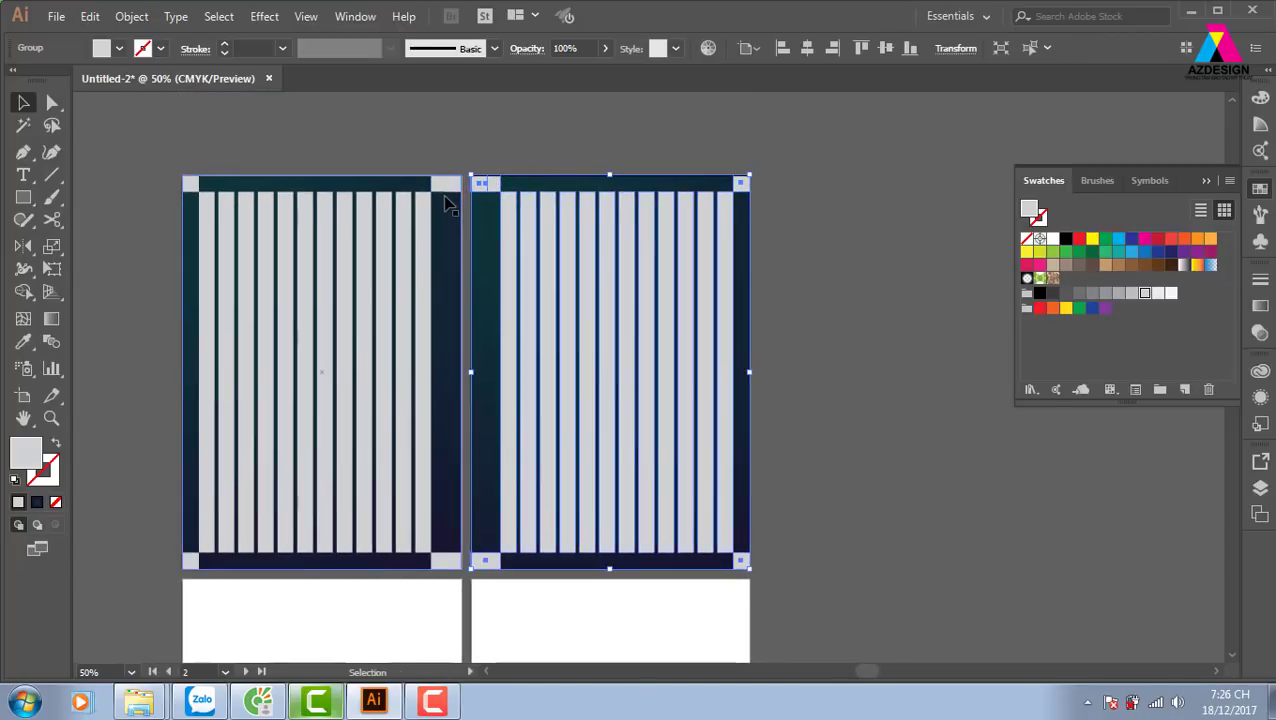
pyautogui.click(473, 155)
pyautogui.click(433, 250)
pyautogui.keyDown('shift'); pyautogui.click(544, 208); pyautogui.keyUp('shift')
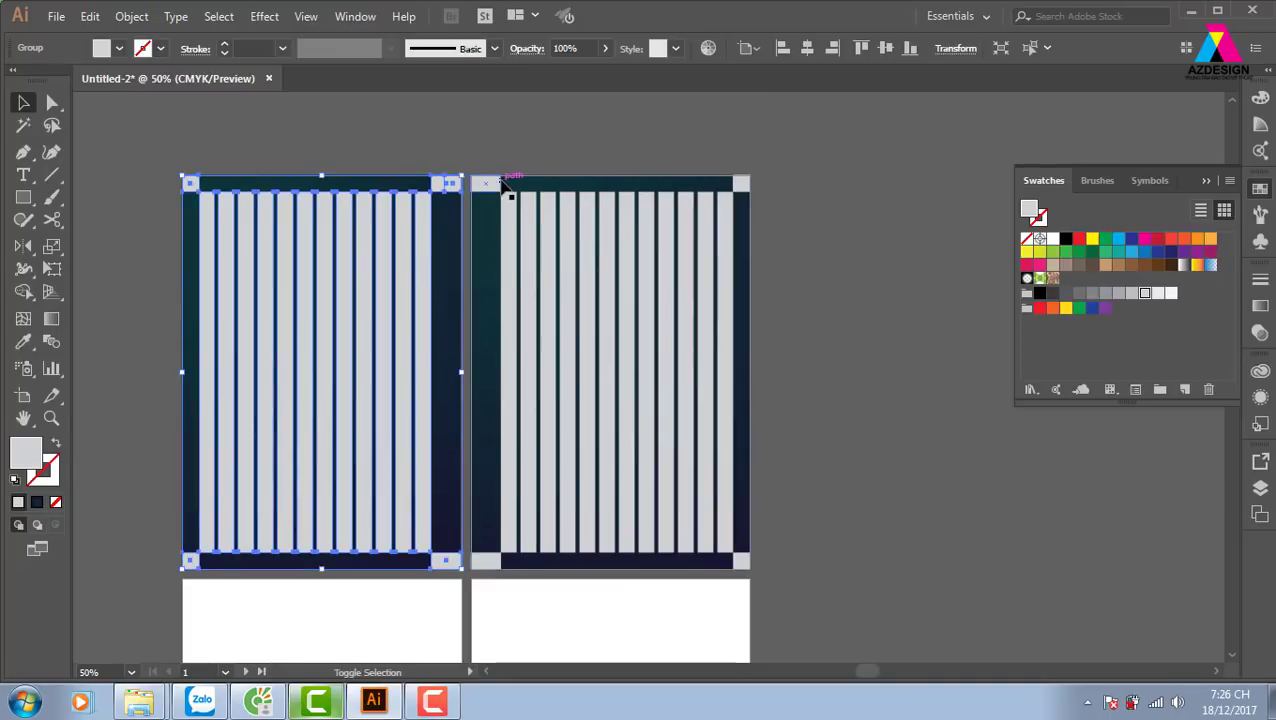
# Set the selected stripe patterns' opacity to 10%
pyautogui.click(572, 48)
pyautogui.write('1')
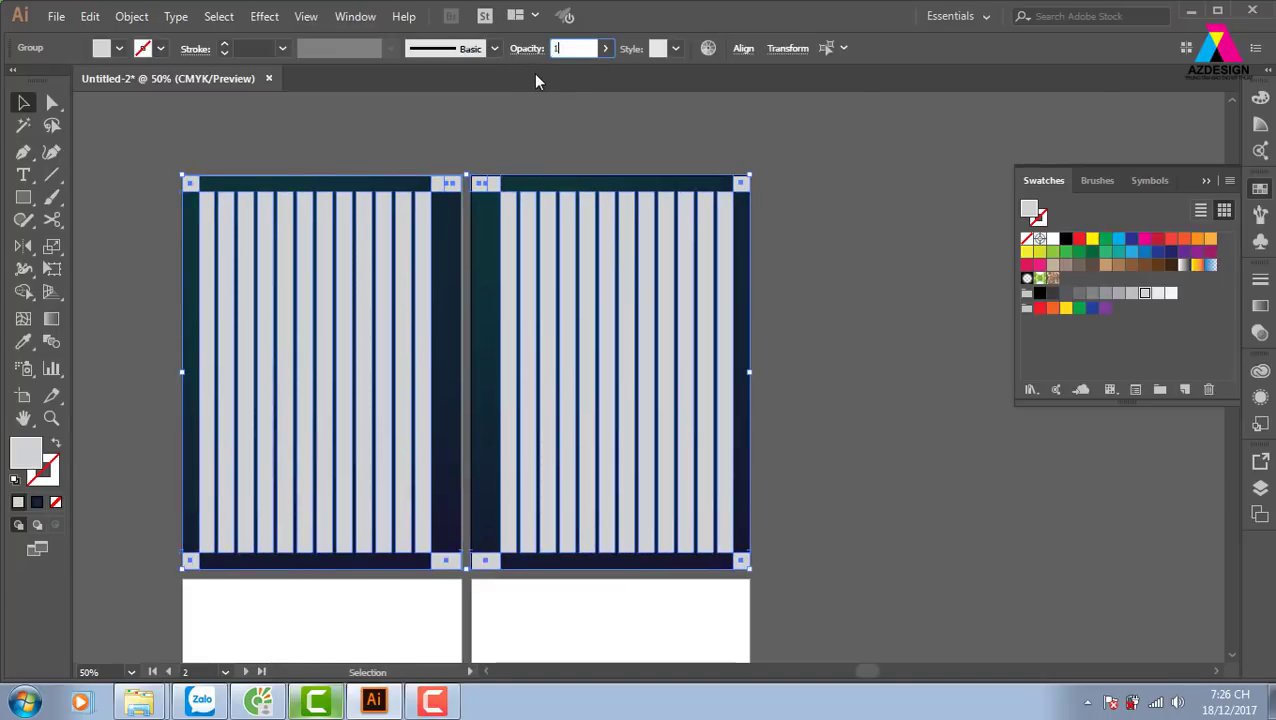
pyautogui.press('Return')
pyautogui.click(910, 510)
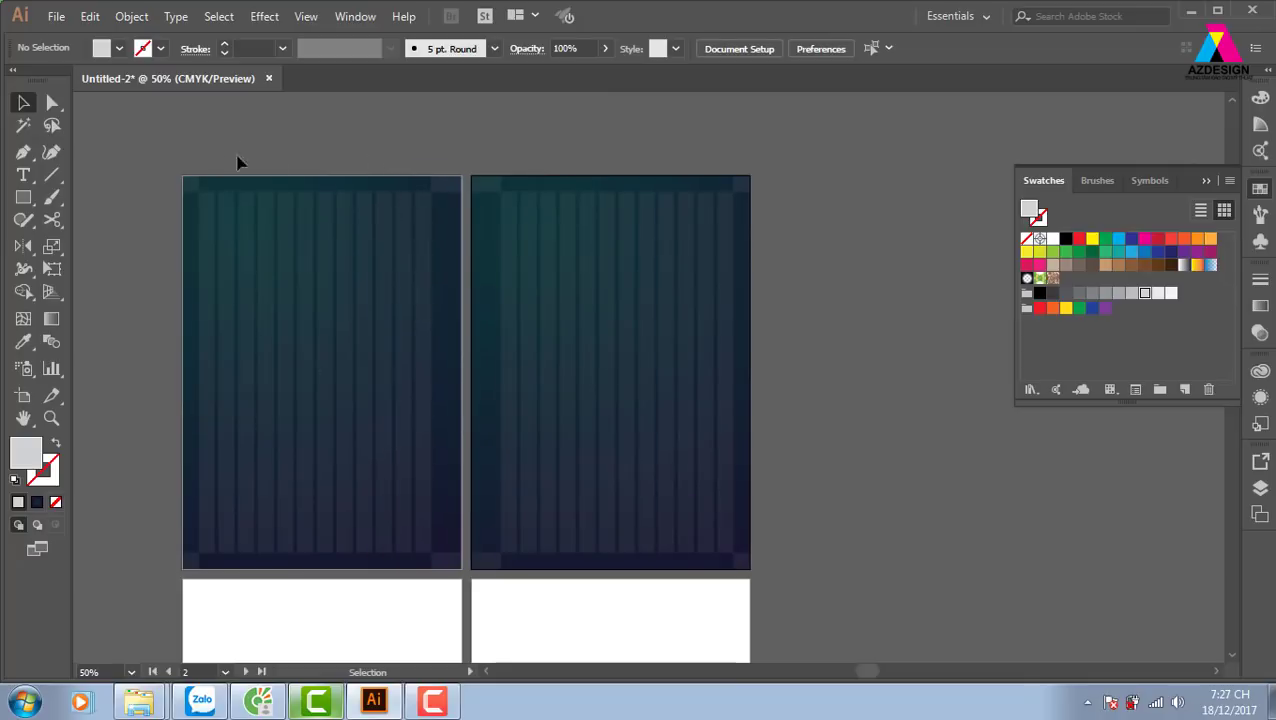
# Open bia 3.ai from recent files and drag its gold OMEGA logo onto the left cover
pyautogui.click(56, 17)
pyautogui.moveTo(117, 100)
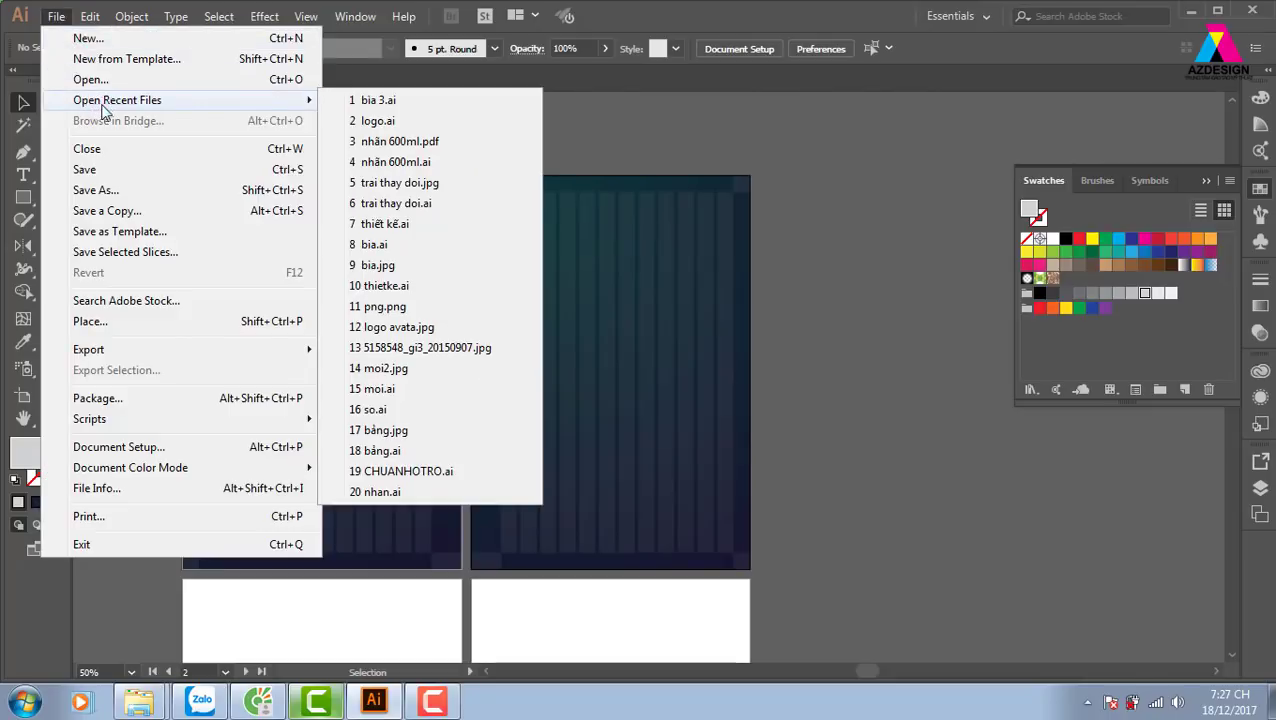
pyautogui.click(380, 100)
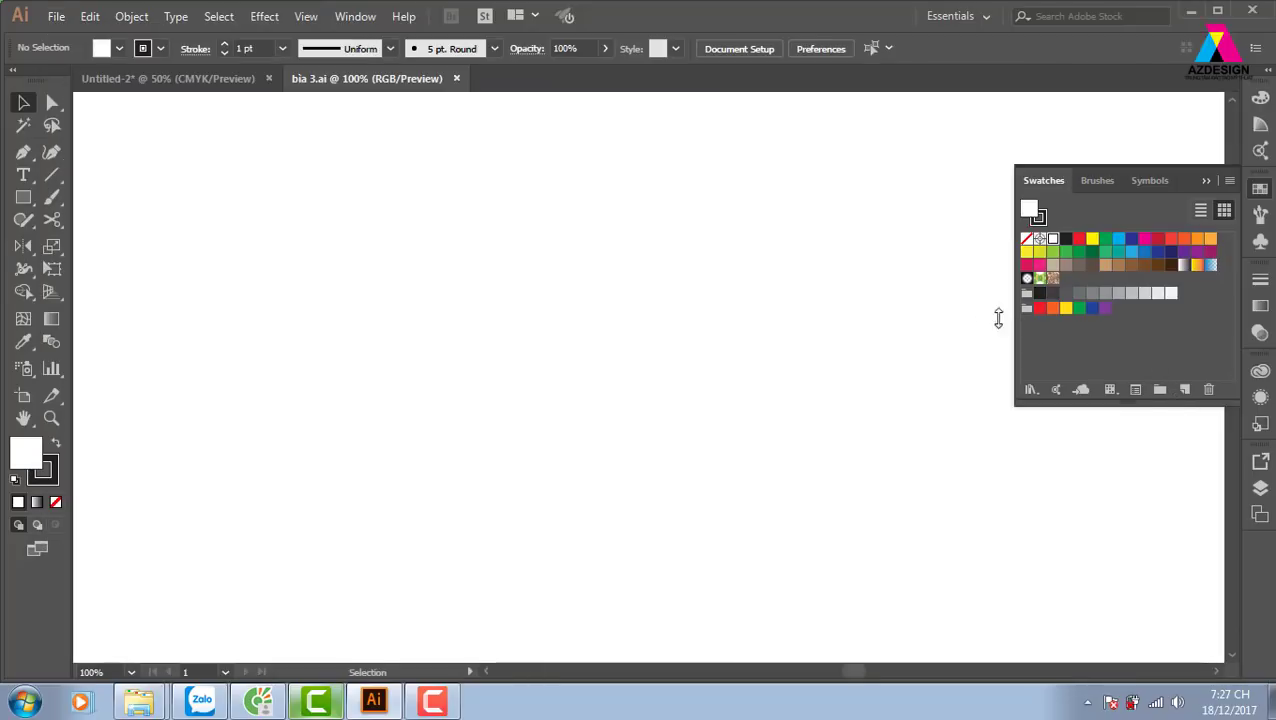
pyautogui.click(845, 330)
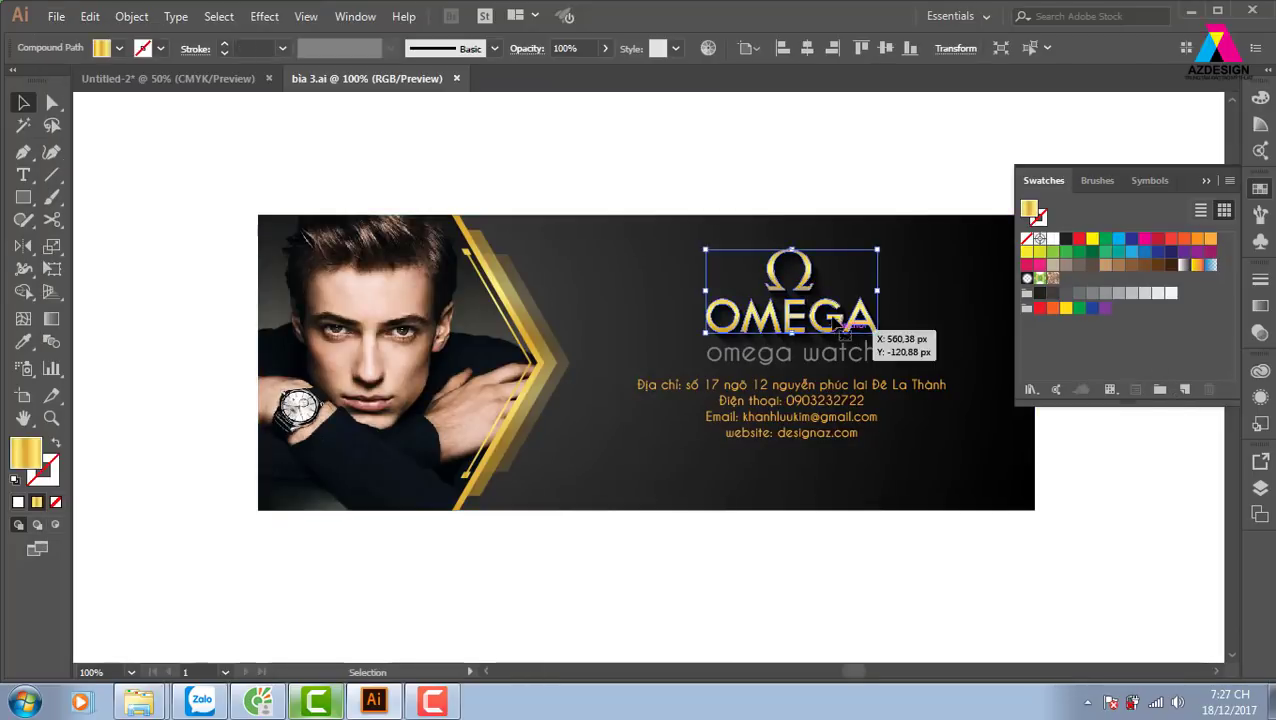
pyautogui.moveTo(845, 330); pyautogui.dragTo(879, 330)
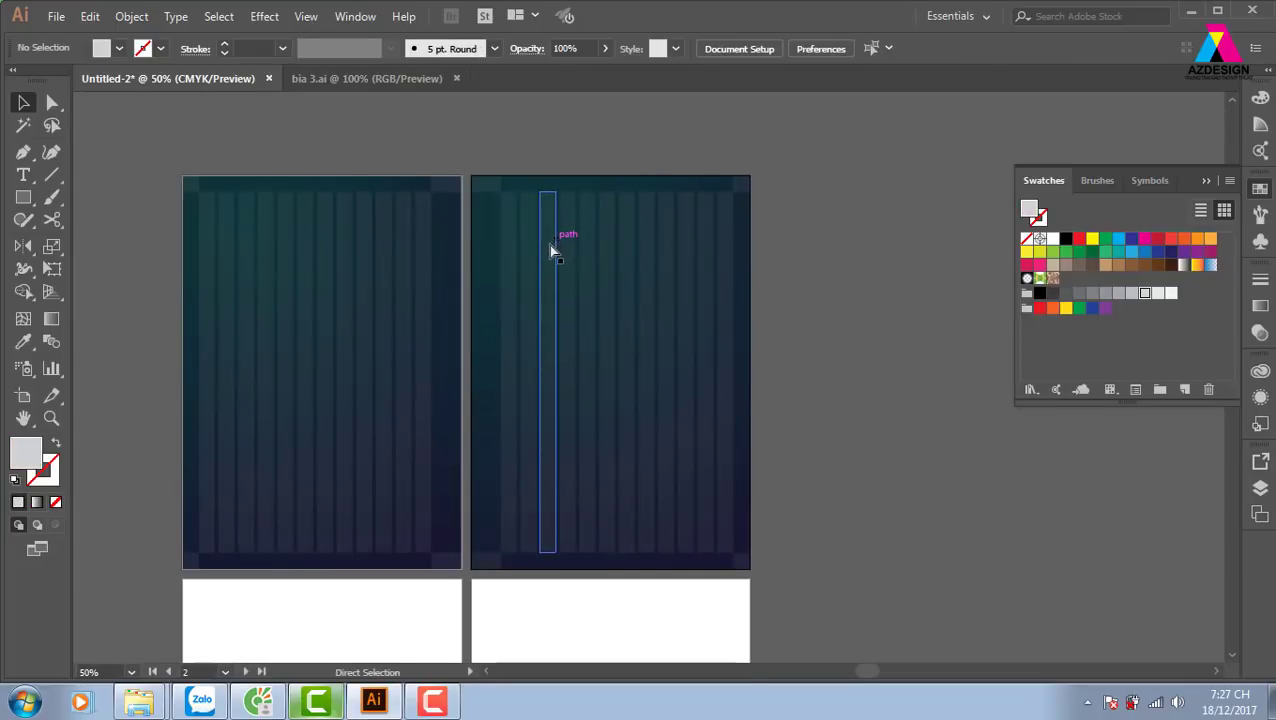
pyautogui.moveTo(200, 88)
pyautogui.mouseDown()
pyautogui.moveTo(685, 375)
pyautogui.moveTo(418, 237)
pyautogui.moveTo(320, 377)
pyautogui.mouseUp()
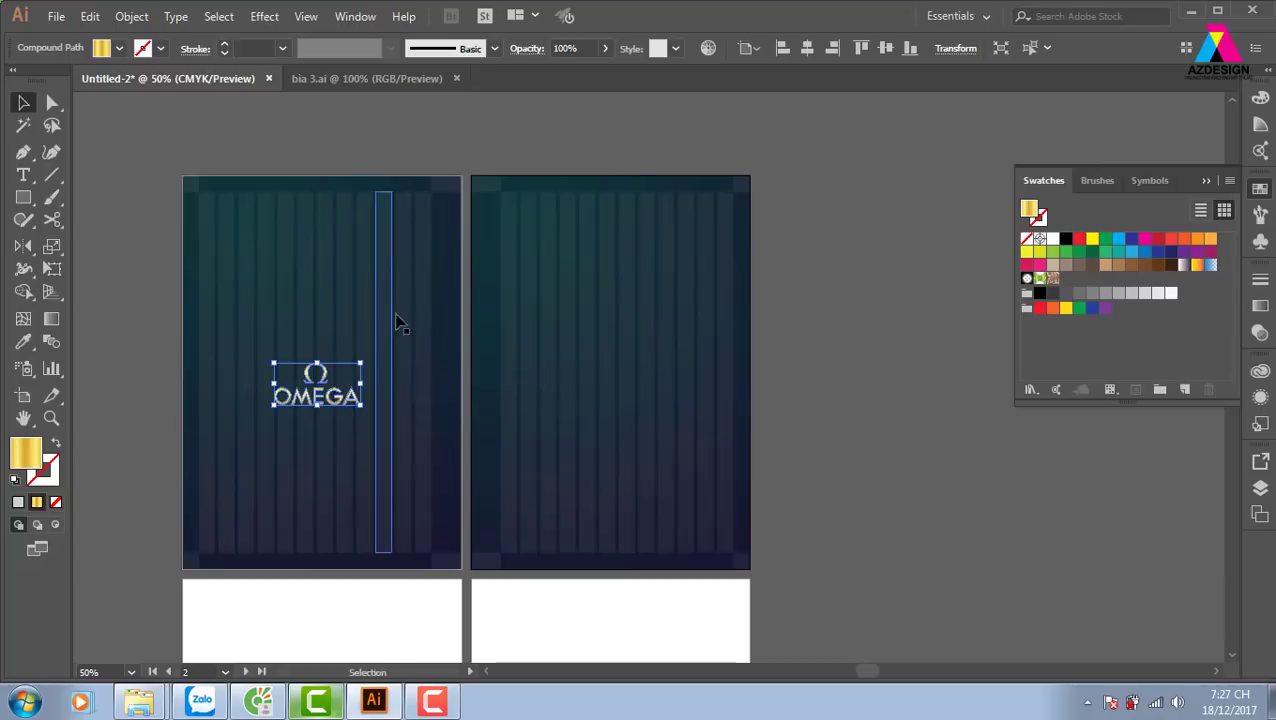
# Align the OMEGA logo to the horizontal and vertical centre of the left cover
pyautogui.keyDown('shift'); pyautogui.click(370, 191); pyautogui.keyUp('shift')
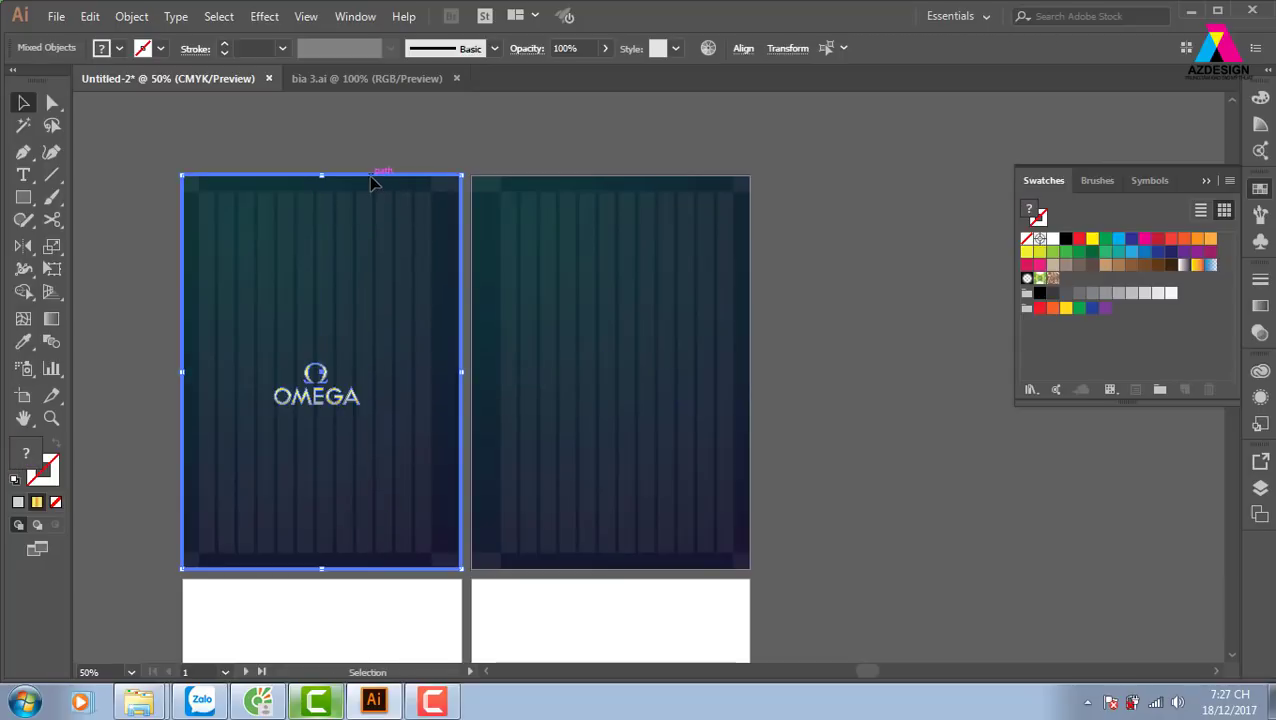
pyautogui.click(740, 48)
pyautogui.click(702, 98)
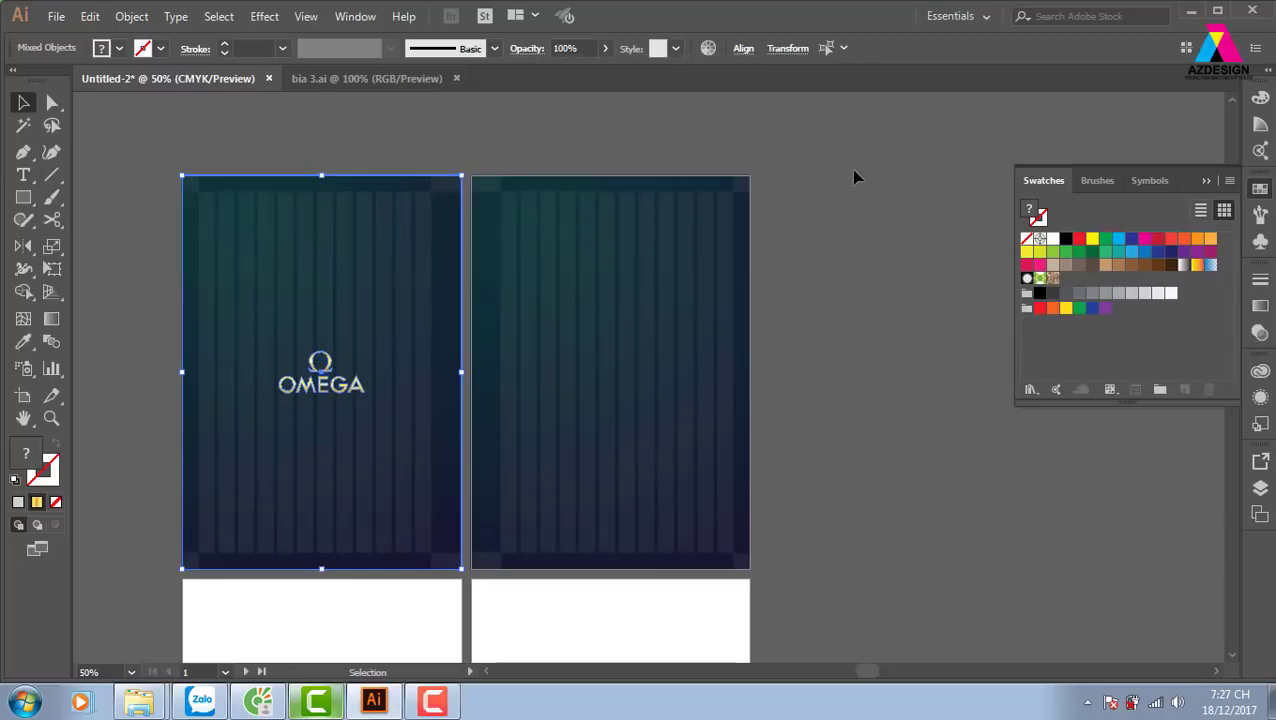
pyautogui.click(300, 375)
pyautogui.press('z')
pyautogui.moveTo(505, 405); pyautogui.dragTo(560, 405)
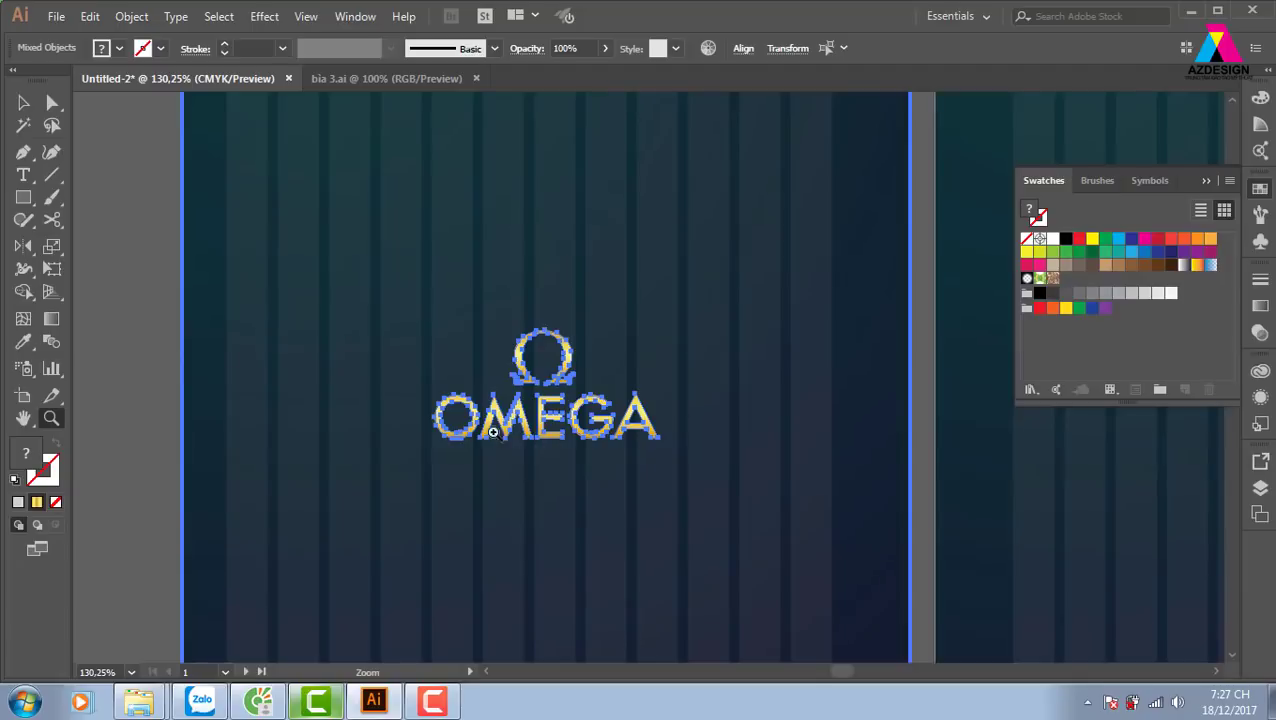
pyautogui.click(23, 102)
# Scale the OMEGA logo down slightly by its corner handle
pyautogui.click(197, 195)
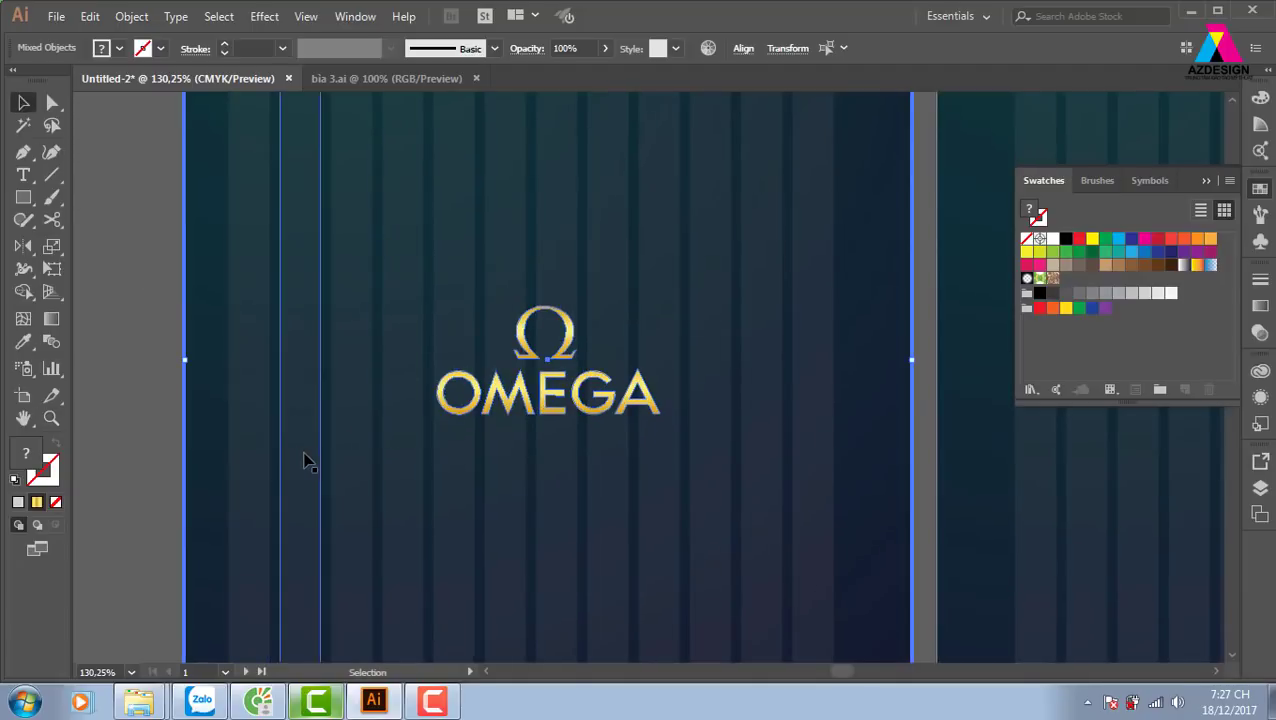
pyautogui.keyDown('shift'); pyautogui.click(636, 400); pyautogui.keyUp('shift')
pyautogui.click(182, 366)
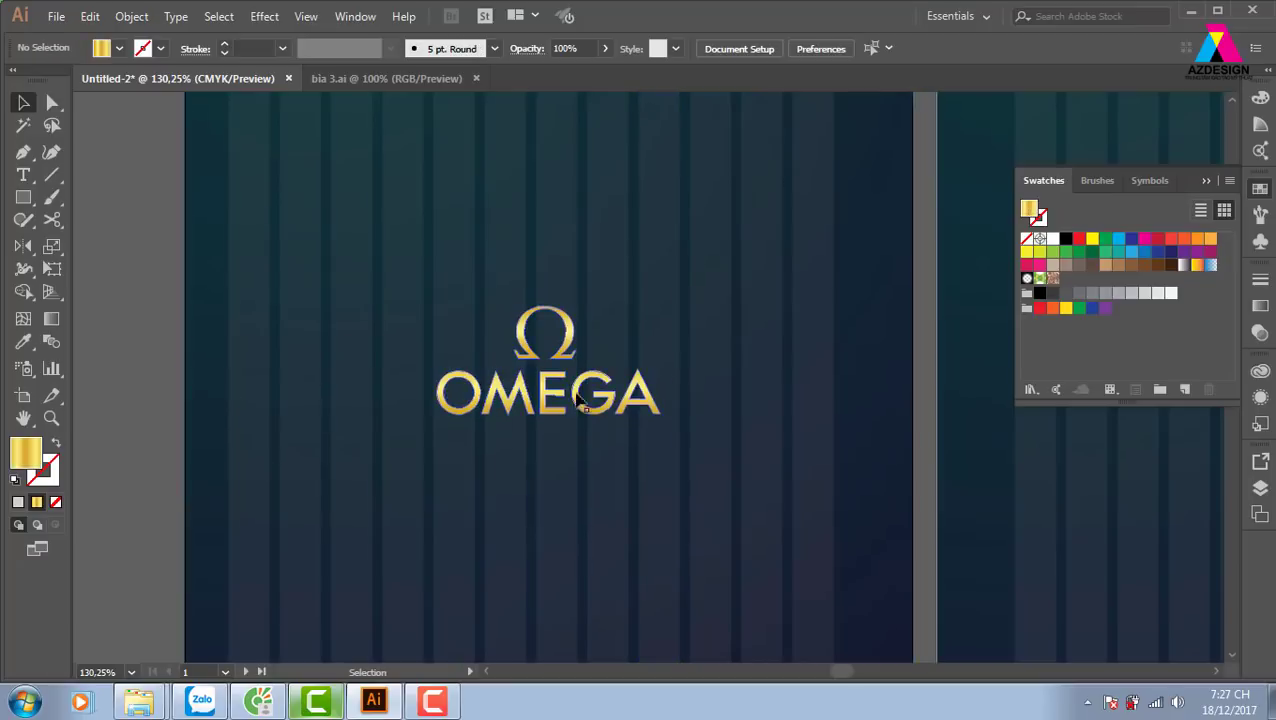
pyautogui.click(574, 398)
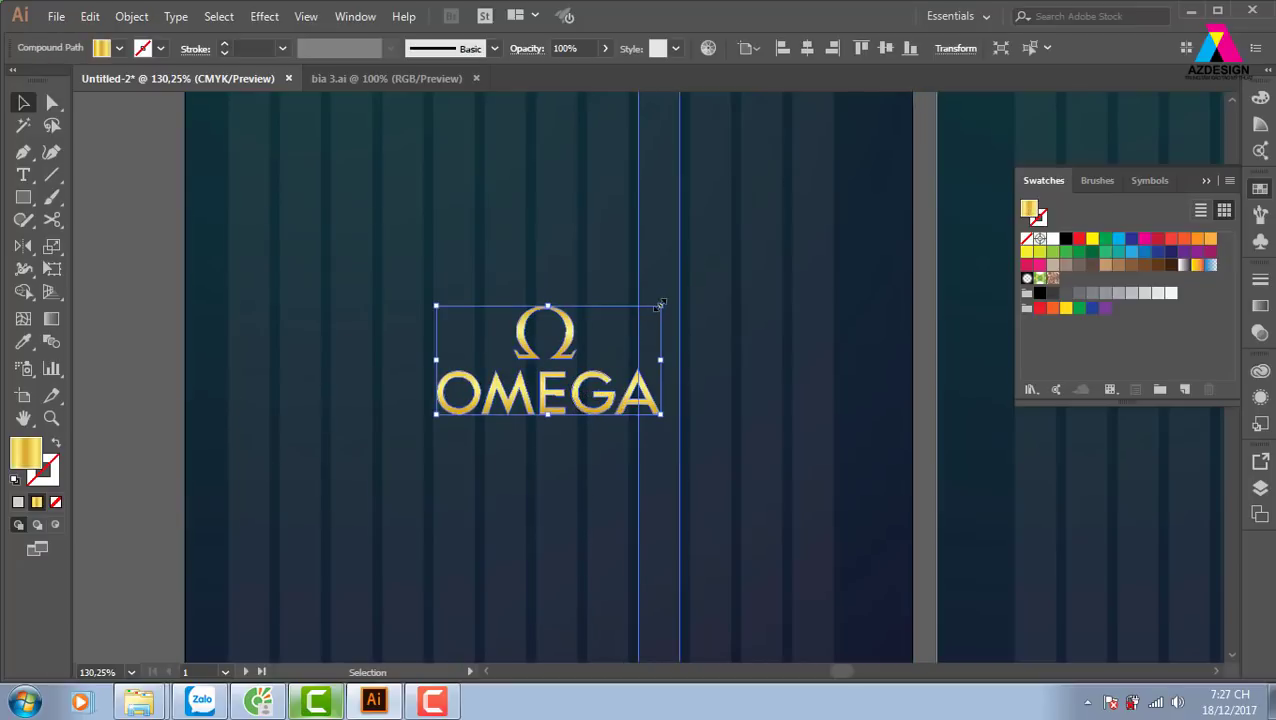
pyautogui.moveTo(660, 303); pyautogui.dragTo(629, 322)
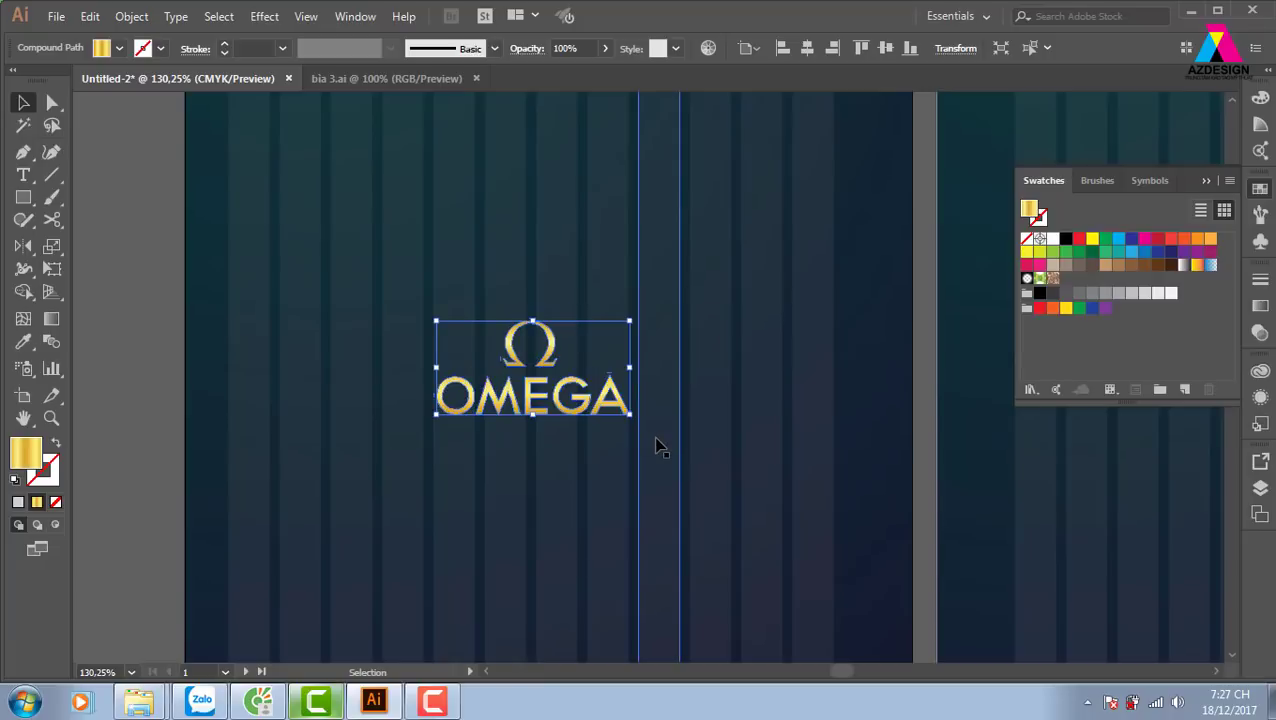
pyautogui.click(93, 342)
pyautogui.moveTo(571, 468); pyautogui.dragTo(559, 417)
pyautogui.click(559, 417)
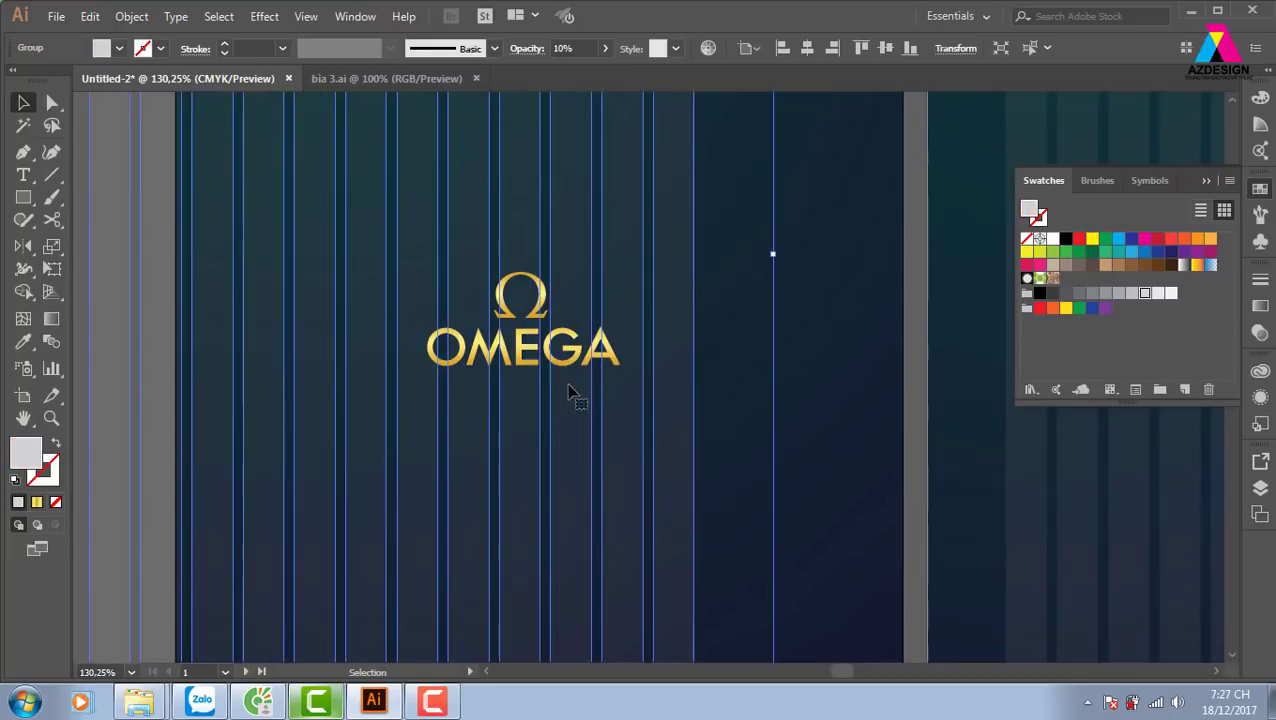
pyautogui.click(148, 364)
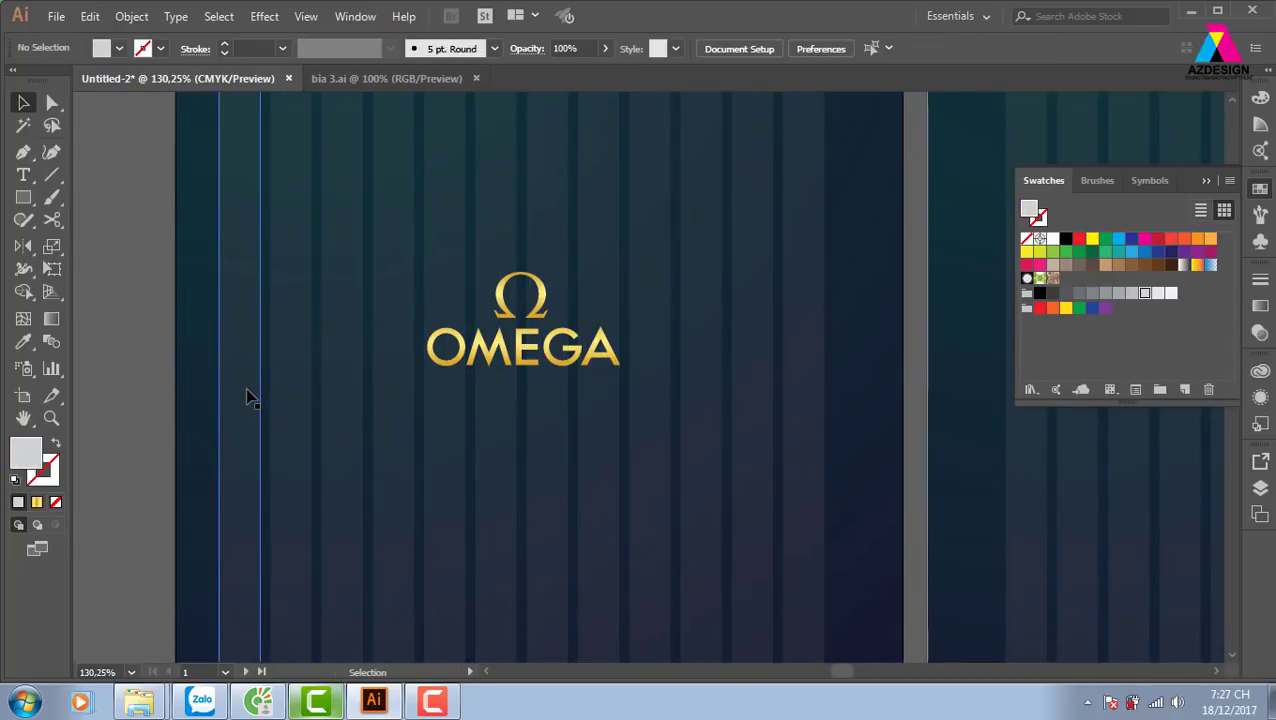
# Paste bia 3.ai's four-line gold contact block centred beneath the OMEGA logo
pyautogui.click(399, 80)
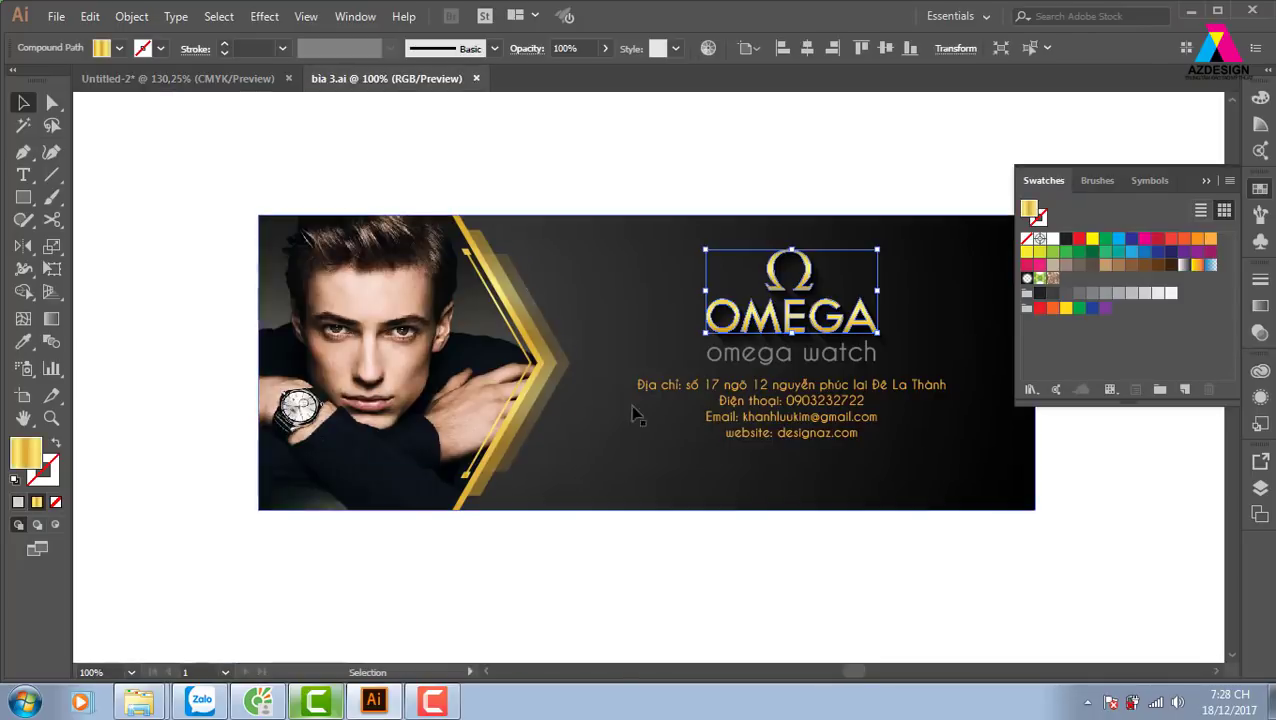
pyautogui.click(805, 424)
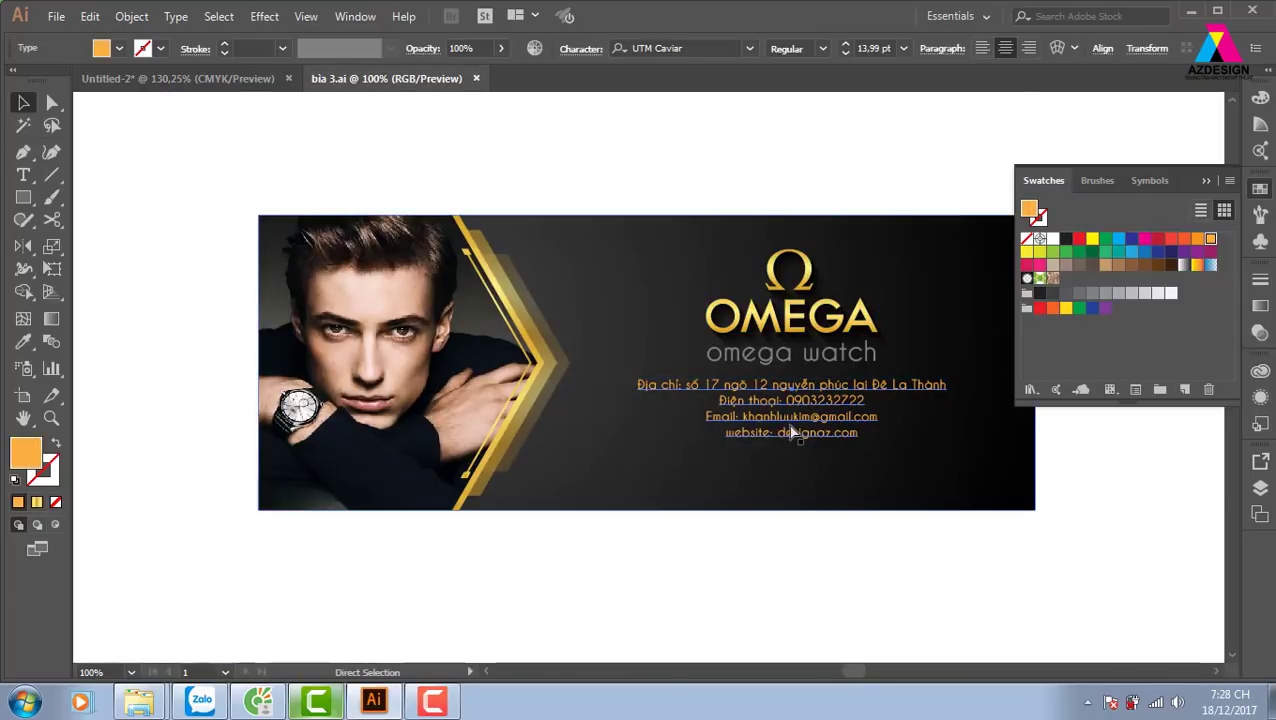
pyautogui.click(190, 79)
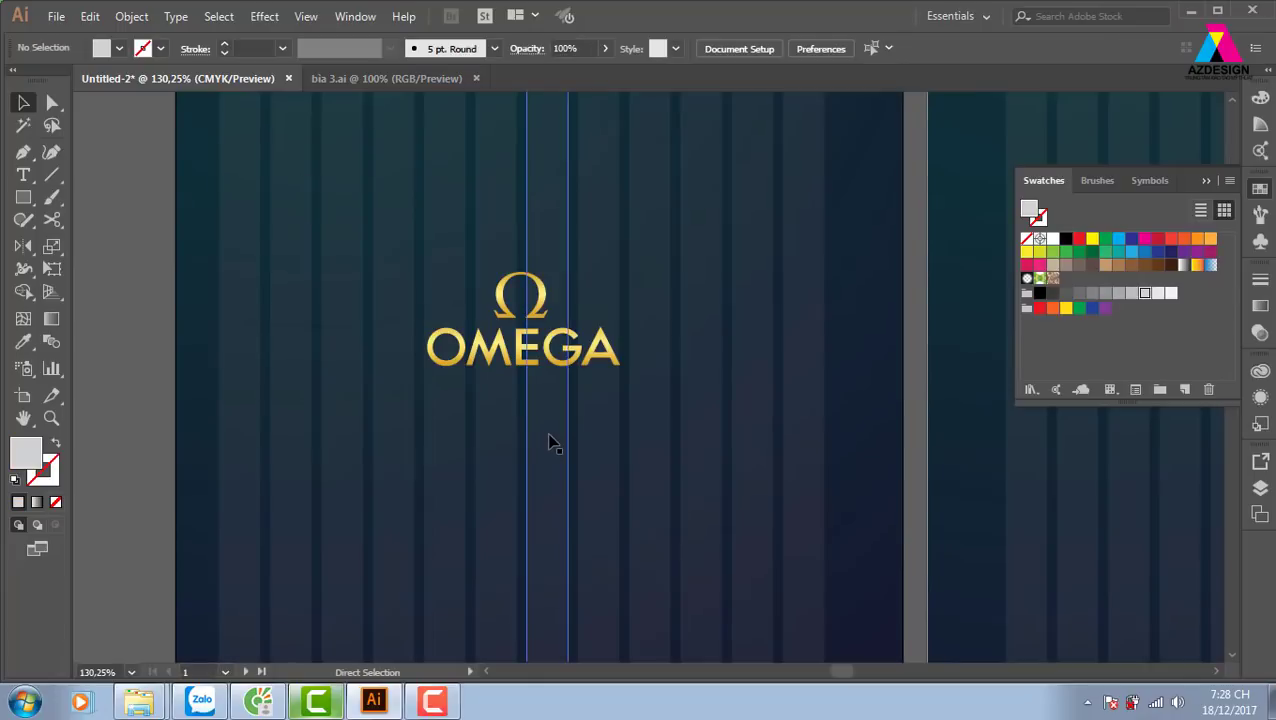
pyautogui.hotkey('ctrl', 'v')
pyautogui.moveTo(684, 338)
pyautogui.mouseDown()
pyautogui.moveTo(572, 432)
pyautogui.moveTo(567, 406)
pyautogui.moveTo(585, 410)
pyautogui.mouseUp()
pyautogui.click(612, 484)
pyautogui.scroll(-1, 612, 484)
pyautogui.click(612, 433)
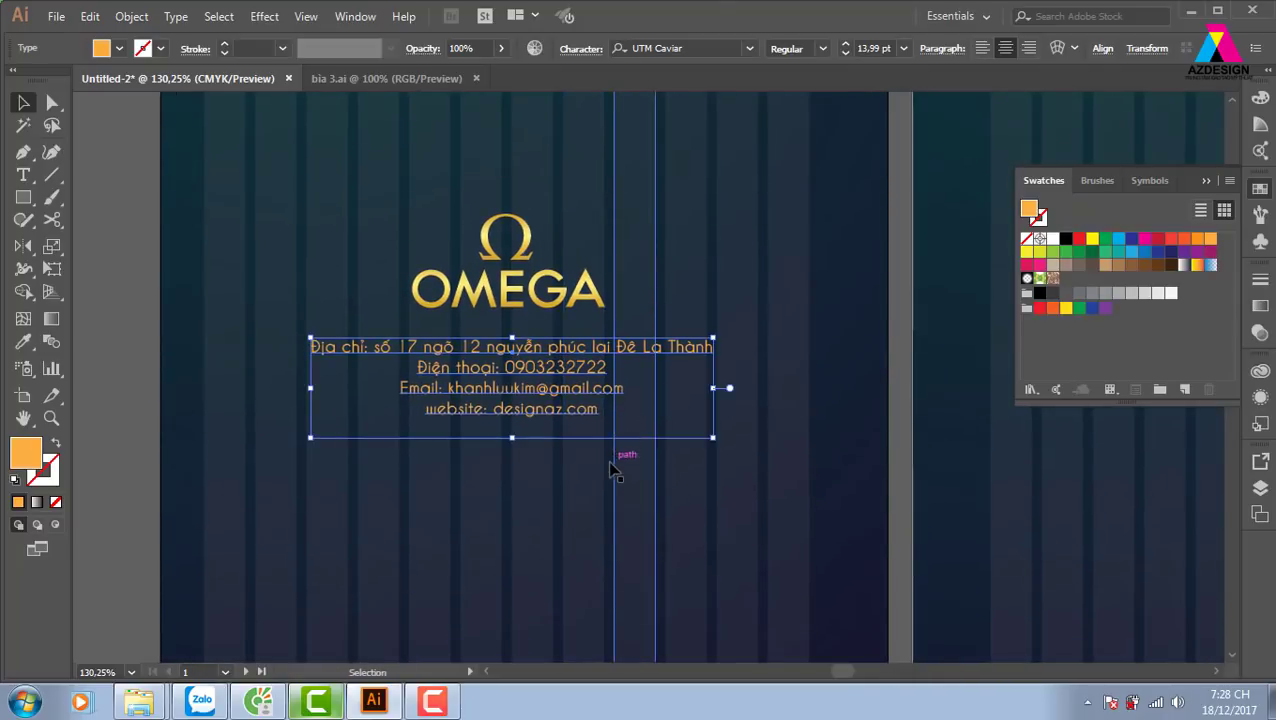
pyautogui.moveTo(612, 358); pyautogui.dragTo(609, 358)
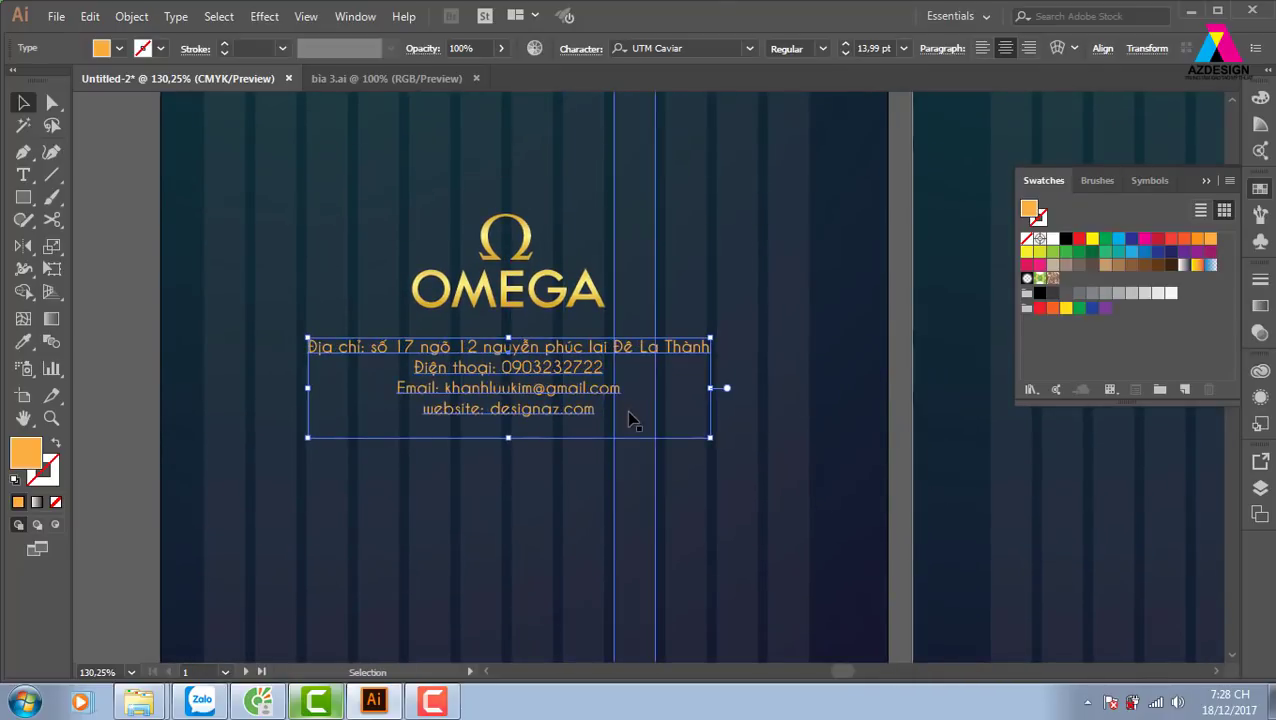
pyautogui.hotkey('ctrl', '-')
pyautogui.hotkey('ctrl', '-')
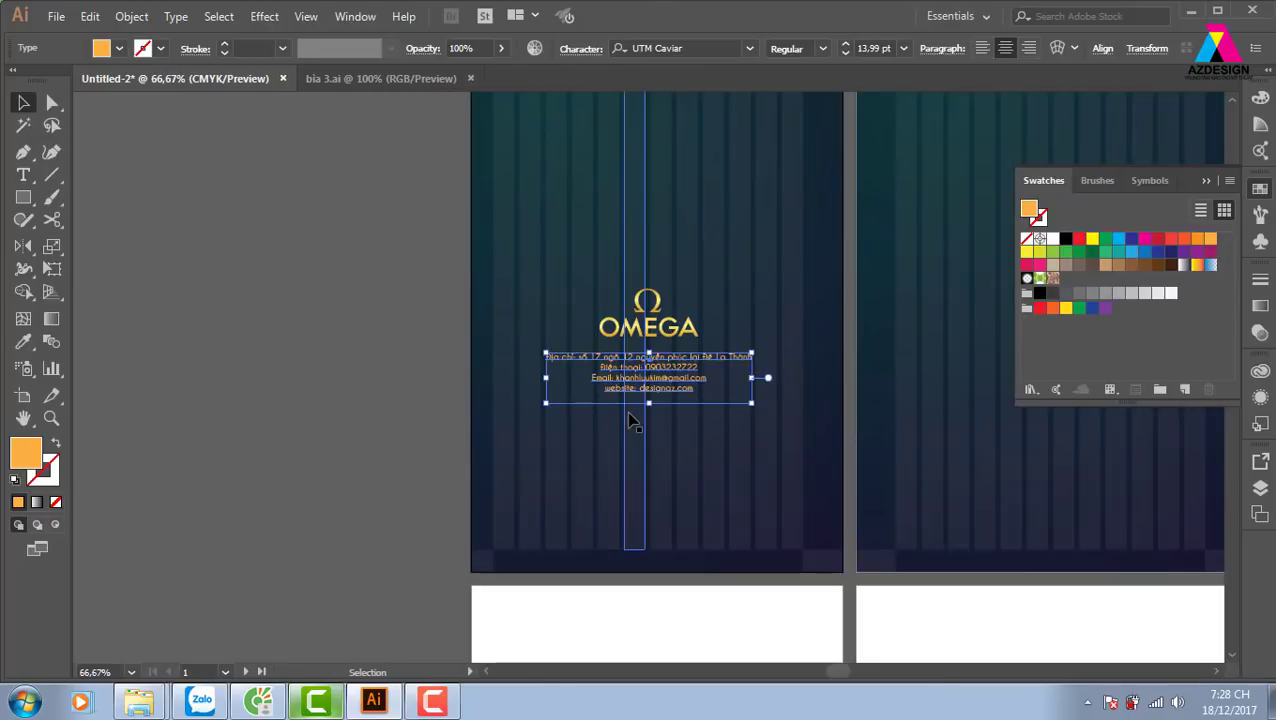
pyautogui.moveTo(692, 464); pyautogui.dragTo(607, 578)
# Drag a copy of the OMEGA logo to the top of the right page
pyautogui.click(234, 455)
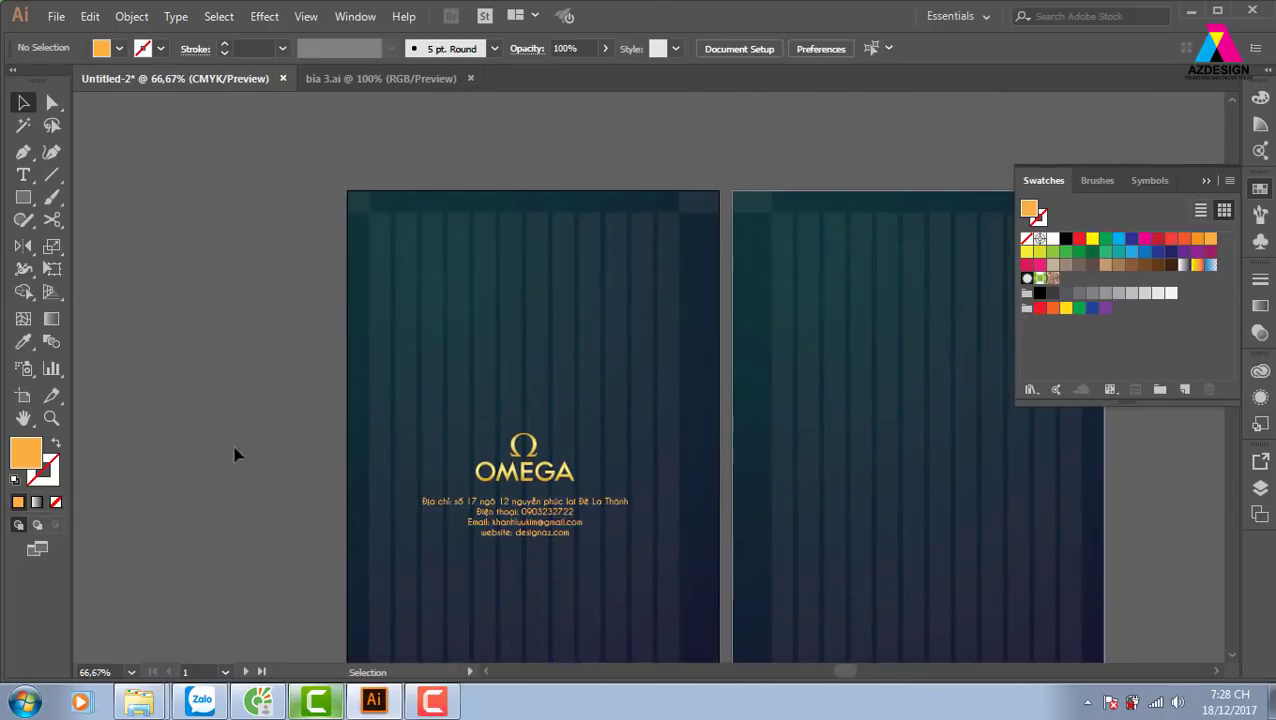
pyautogui.moveTo(292, 485); pyautogui.dragTo(243, 453)
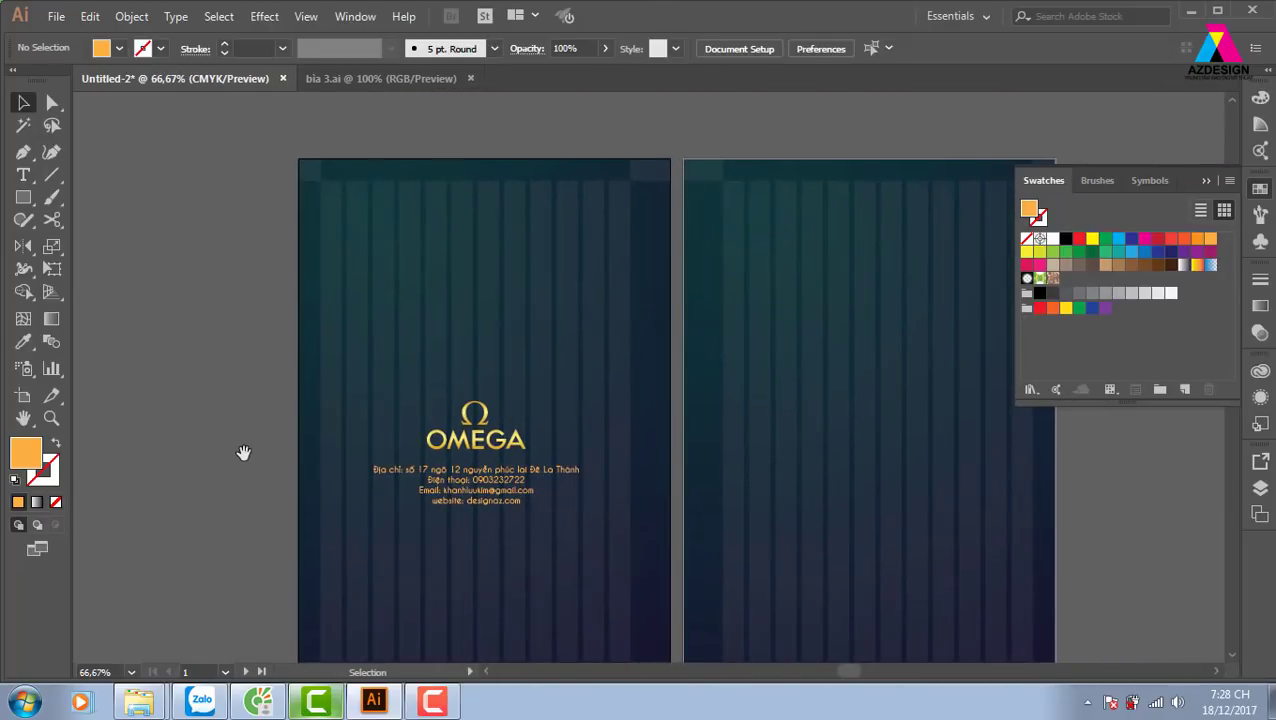
pyautogui.click(522, 440)
pyautogui.moveTo(872, 270); pyautogui.dragTo(818, 230)
pyautogui.hscroll(4, 718, 276)
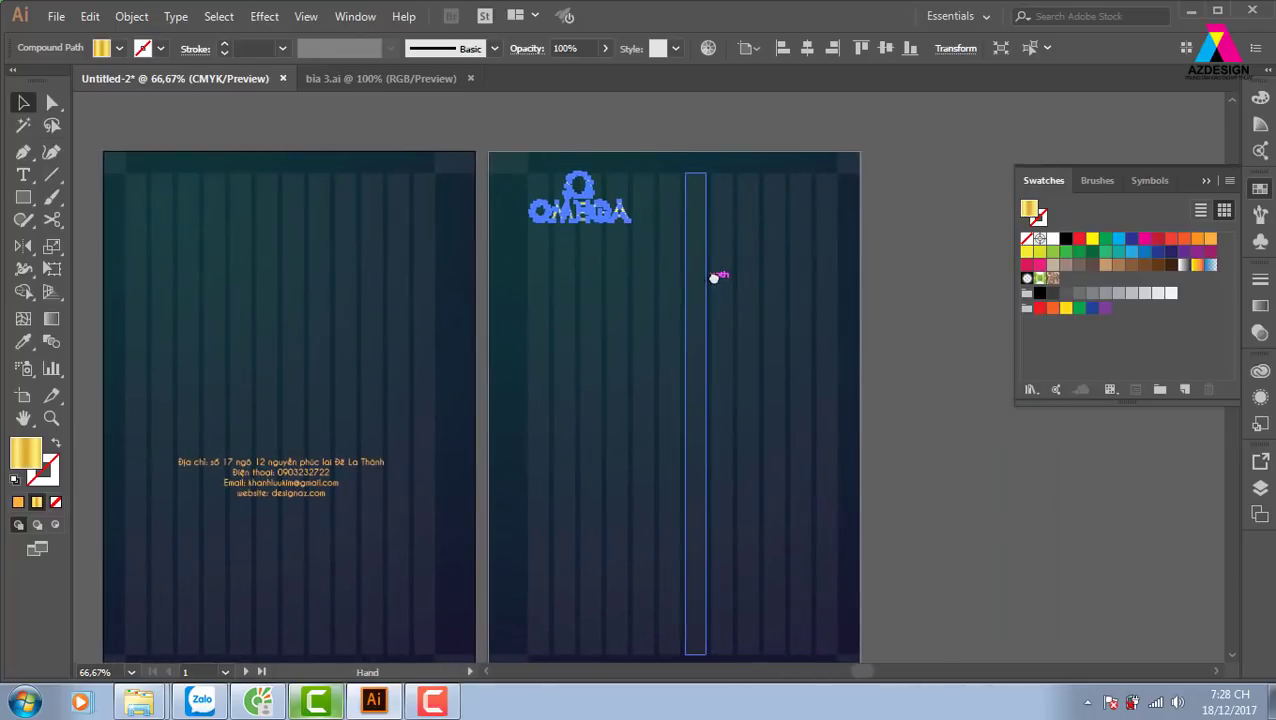
pyautogui.hotkey('ctrl', 'z')
pyautogui.click(655, 142)
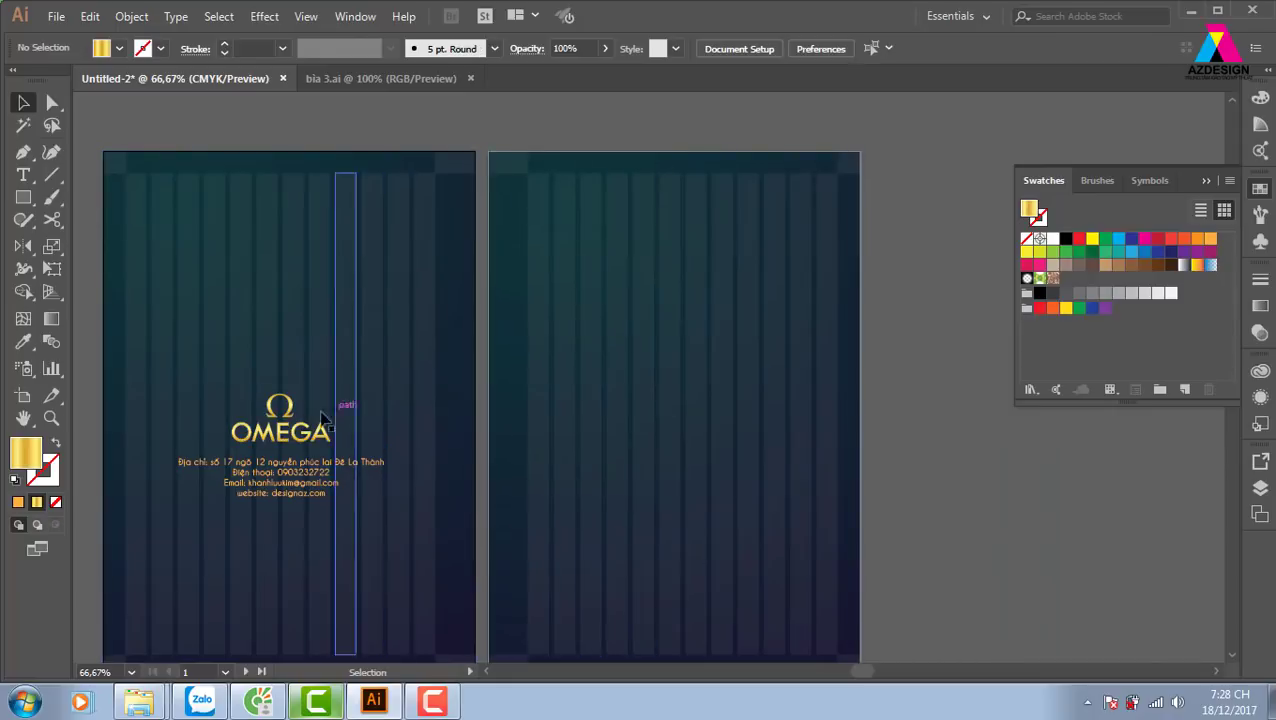
pyautogui.moveTo(285, 425); pyautogui.dragTo(350, 409)
pyautogui.moveTo(540, 334); pyautogui.dragTo(632, 341)
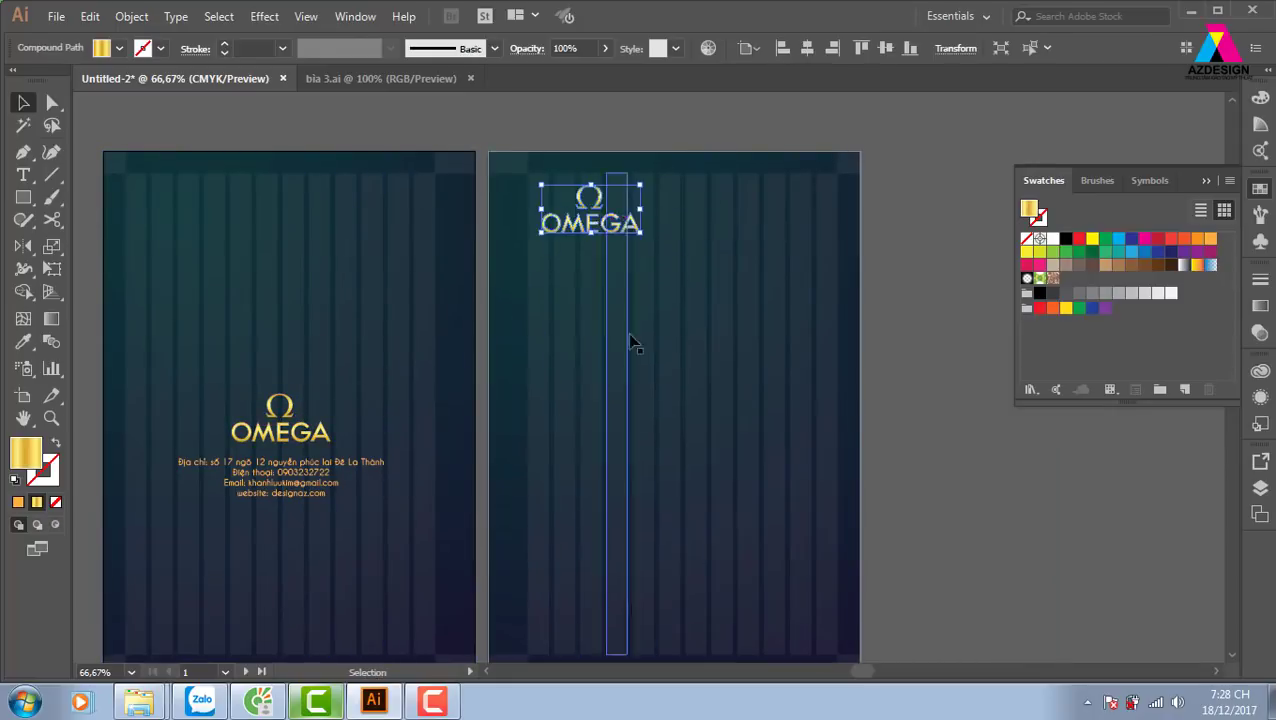
pyautogui.scroll(-1, 644, 319)
pyautogui.click(908, 480)
pyautogui.click(865, 493)
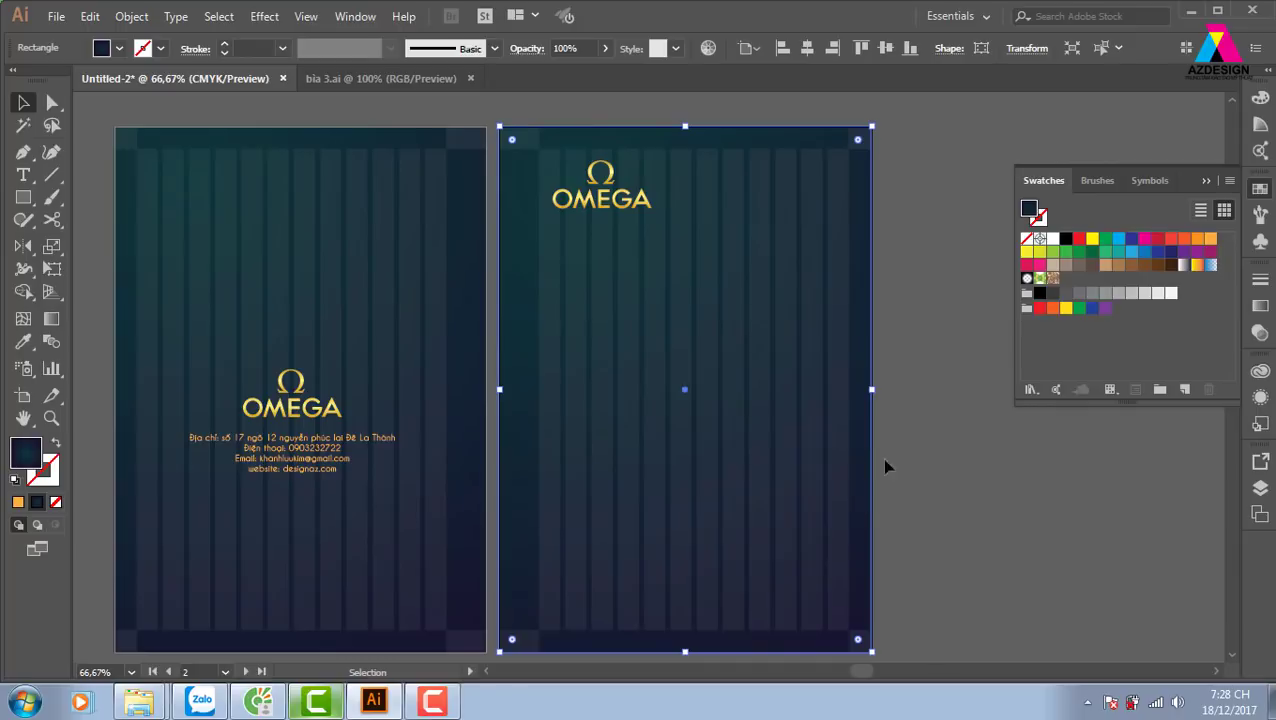
pyautogui.click(885, 466)
# Place the couple-with-watches photo from E:\thuvienanh\dongho
pyautogui.click(56, 16)
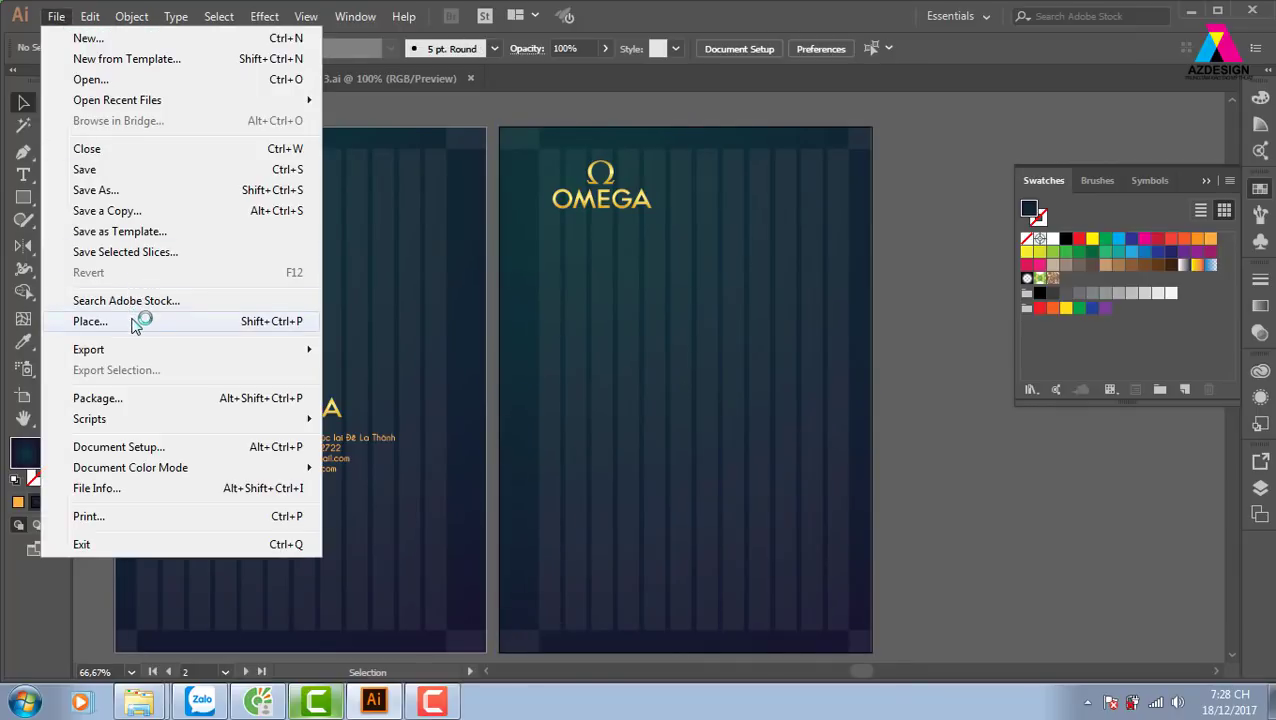
pyautogui.click(90, 321)
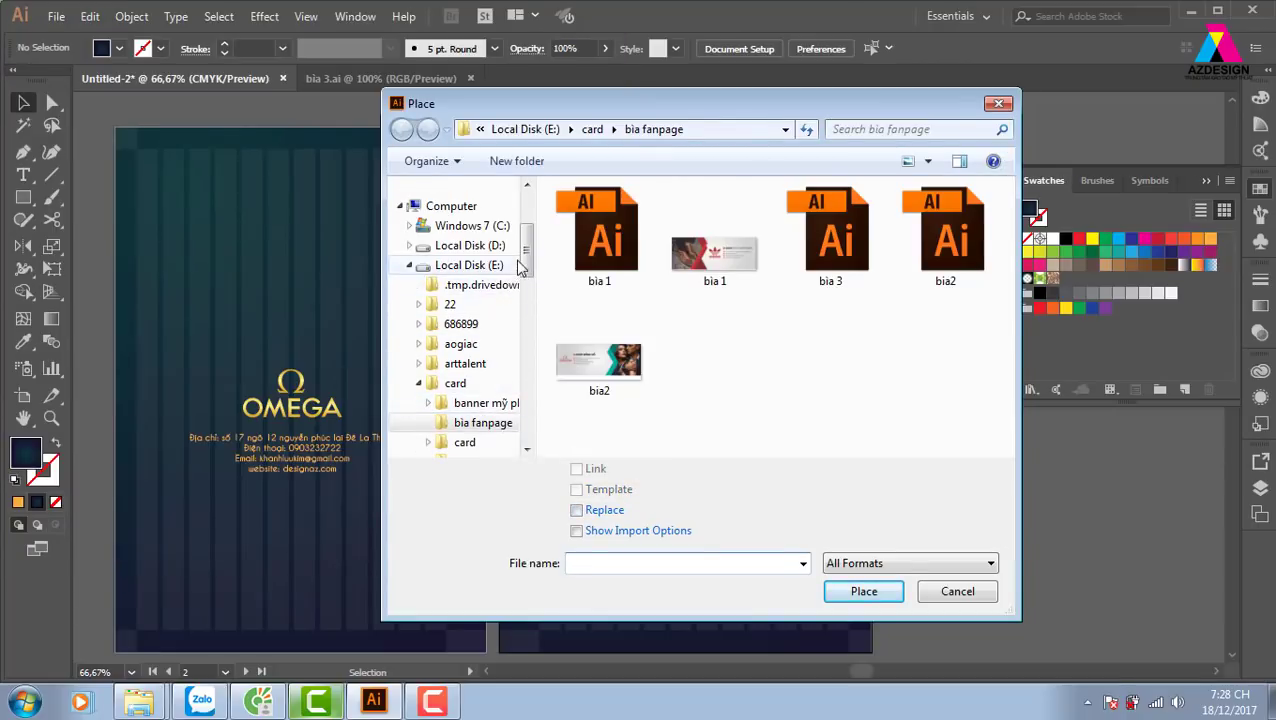
pyautogui.click(500, 268)
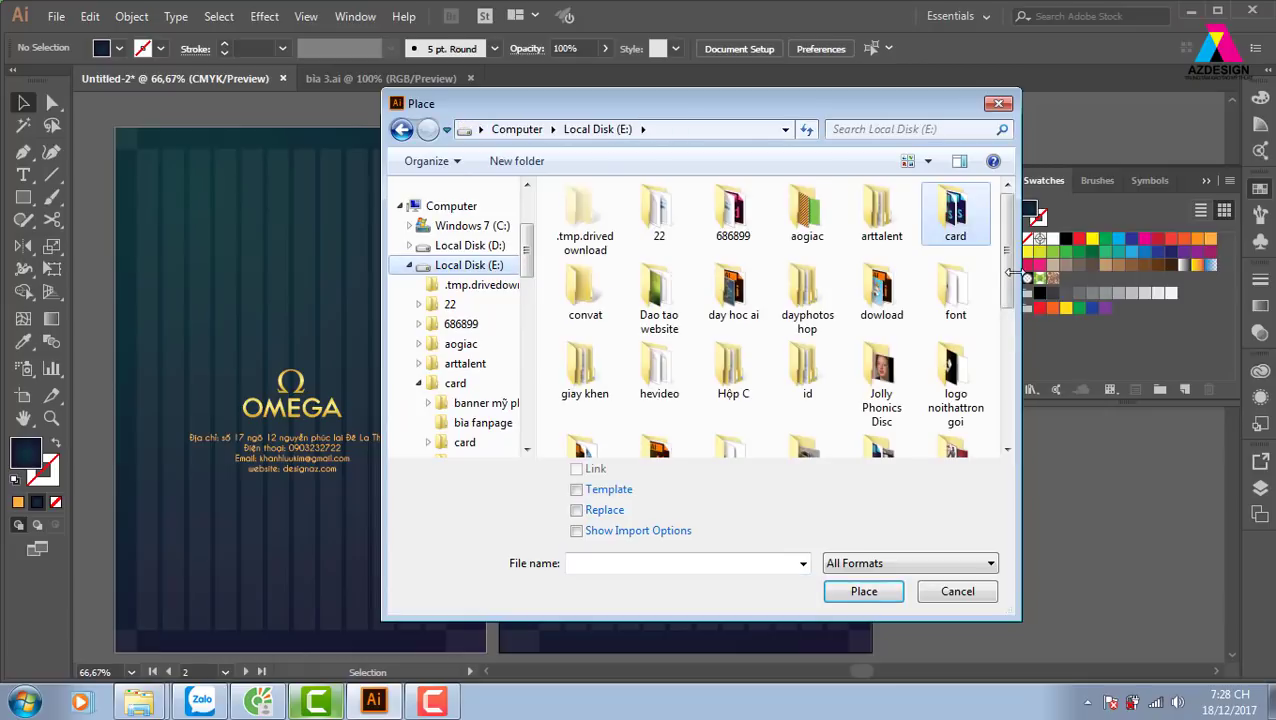
pyautogui.moveTo(1010, 288); pyautogui.dragTo(1007, 405)
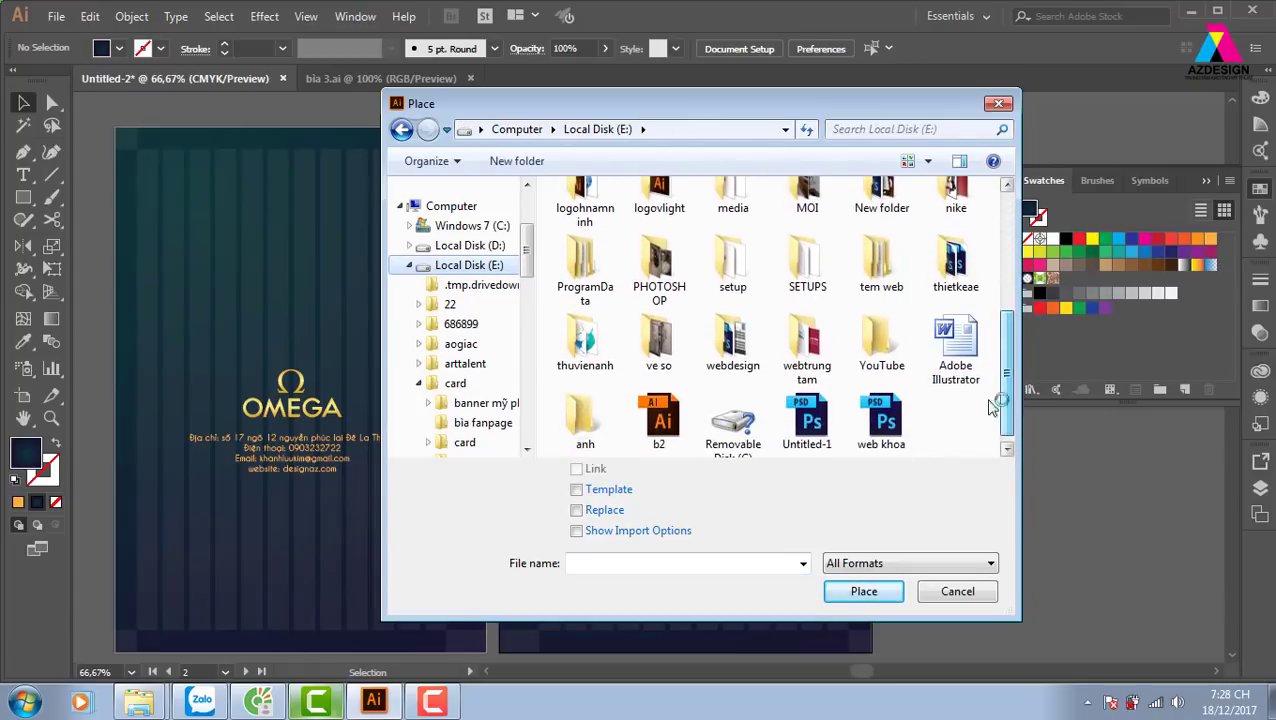
pyautogui.doubleClick(588, 345)
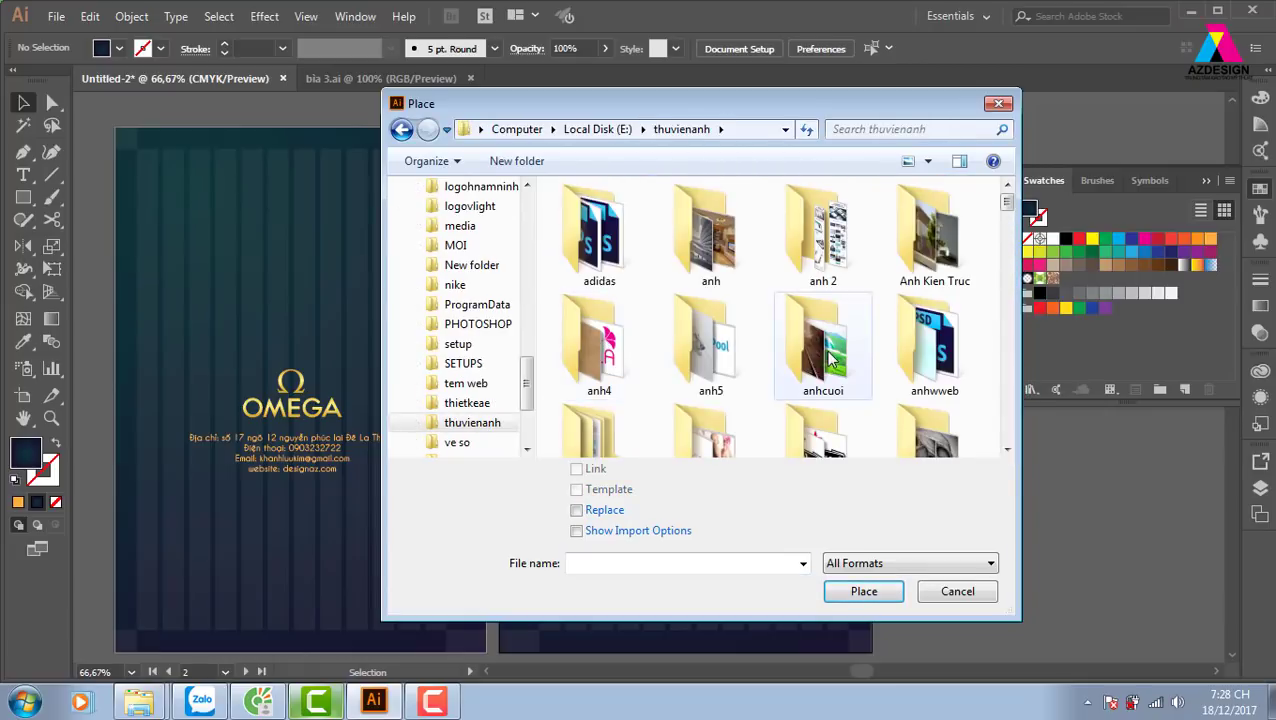
pyautogui.click(832, 262)
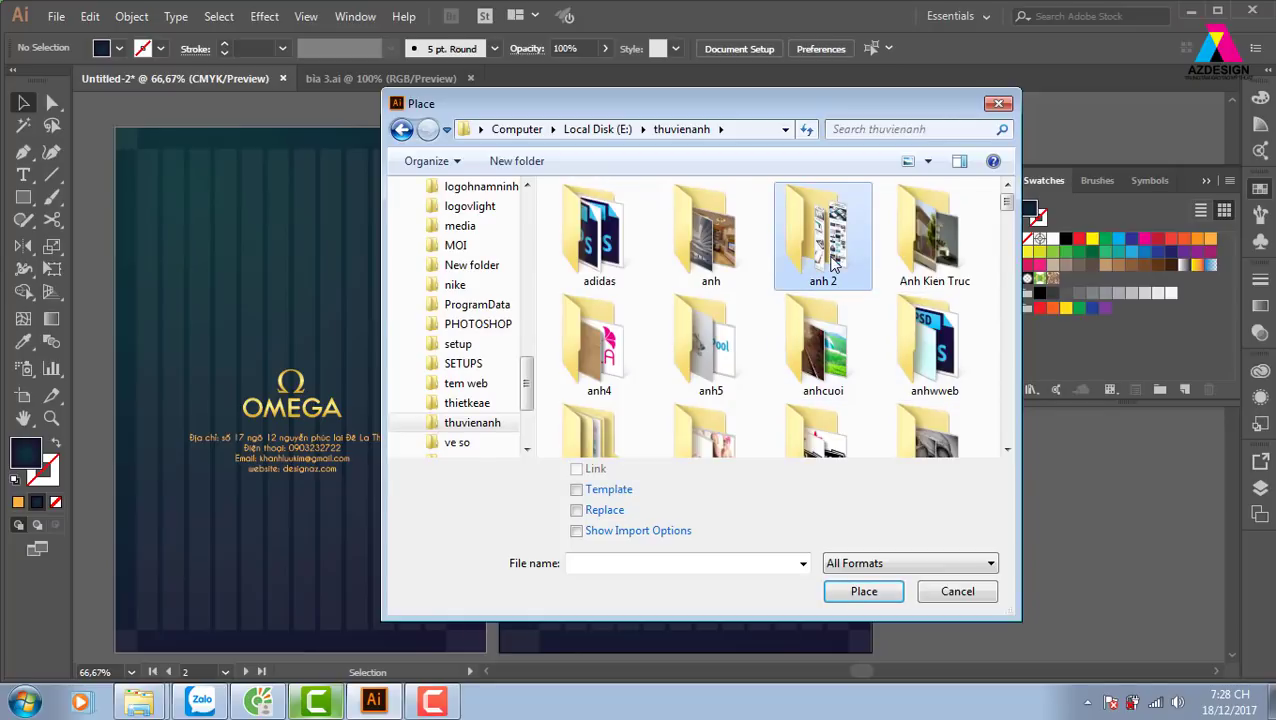
pyautogui.press('d')
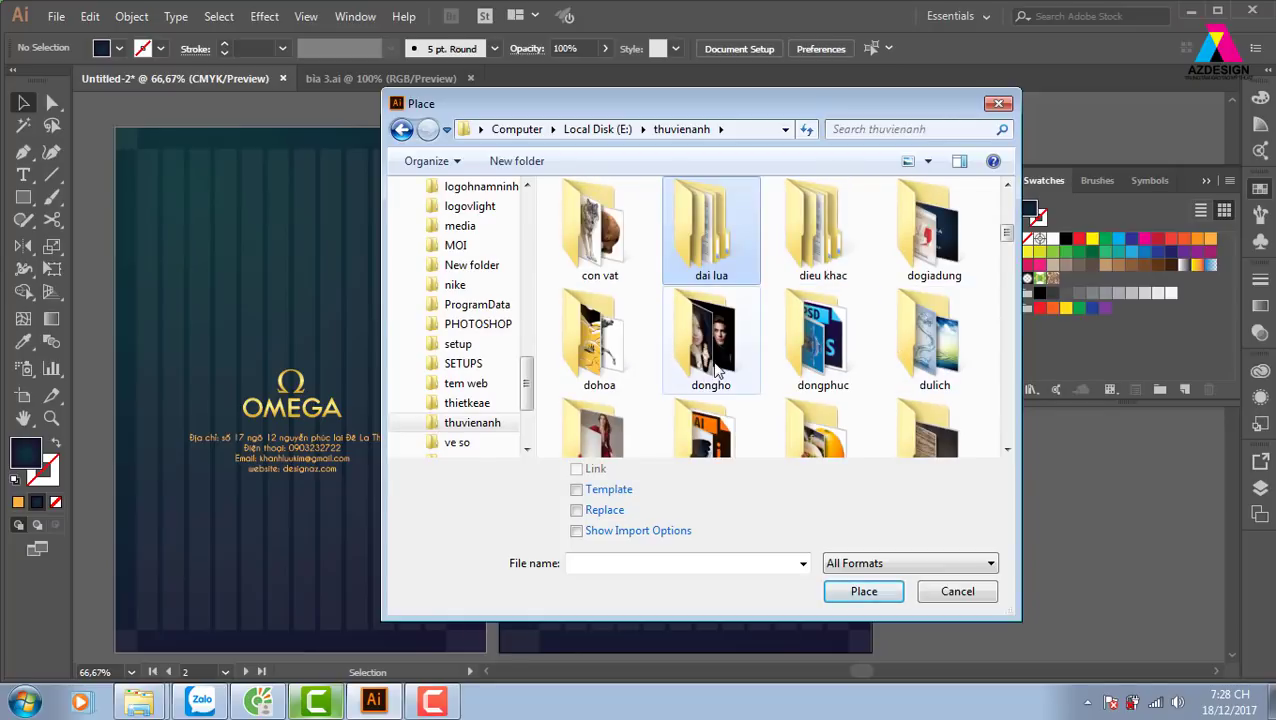
pyautogui.doubleClick(713, 370)
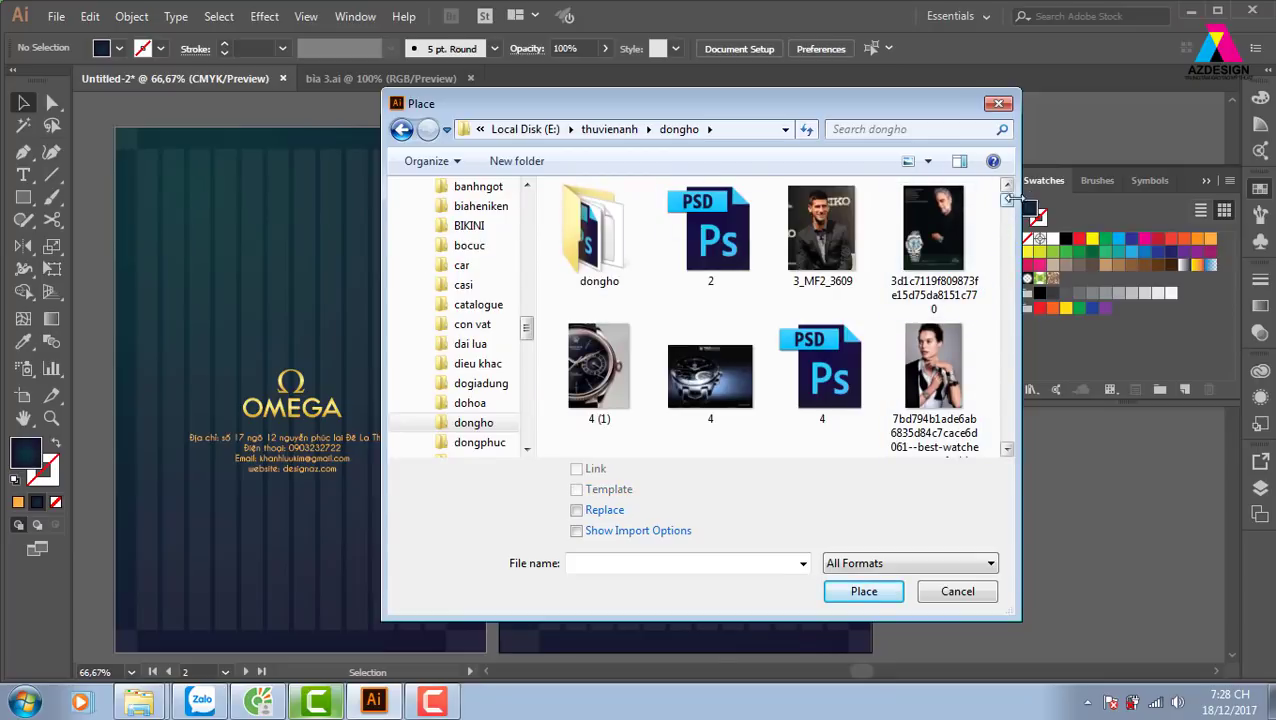
pyautogui.moveTo(1008, 196)
pyautogui.mouseDown()
pyautogui.moveTo(1024, 273)
pyautogui.moveTo(1006, 298)
pyautogui.mouseUp()
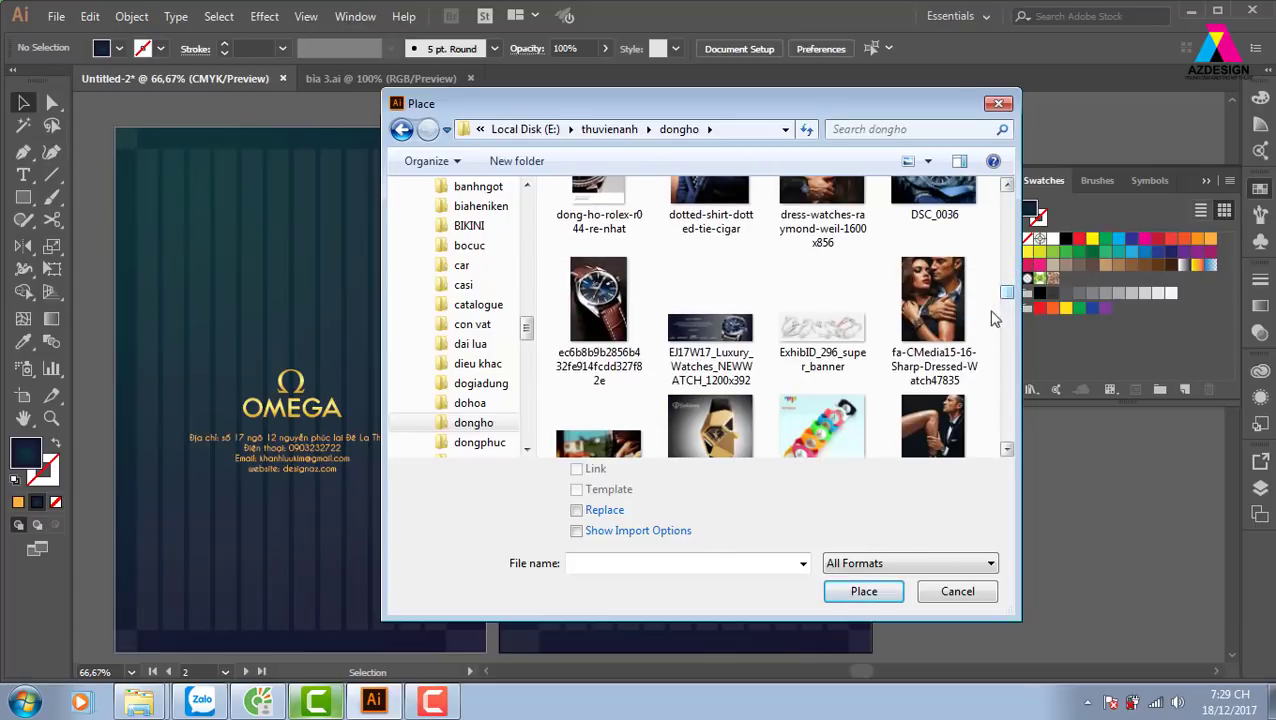
pyautogui.click(933, 300)
pyautogui.click(879, 596)
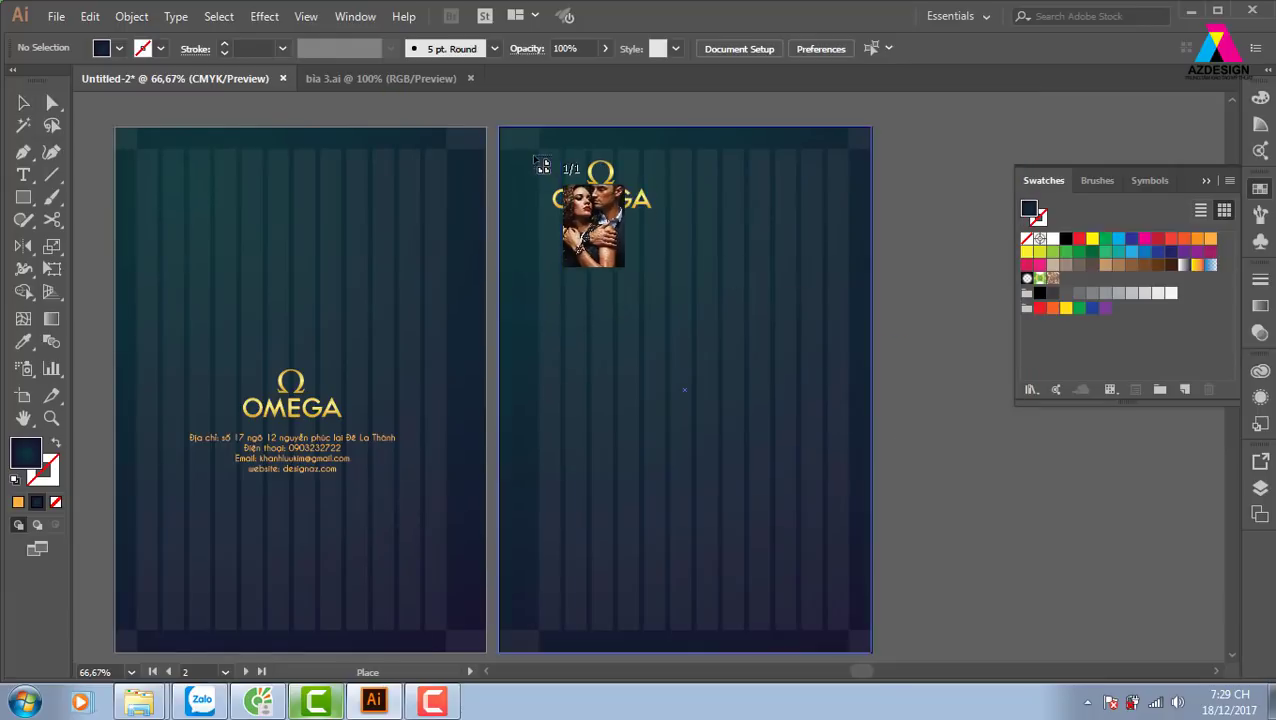
# Draw the placed photo over the right page, send it to back and enlarge it
pyautogui.moveTo(503, 130); pyautogui.dragTo(968, 636)
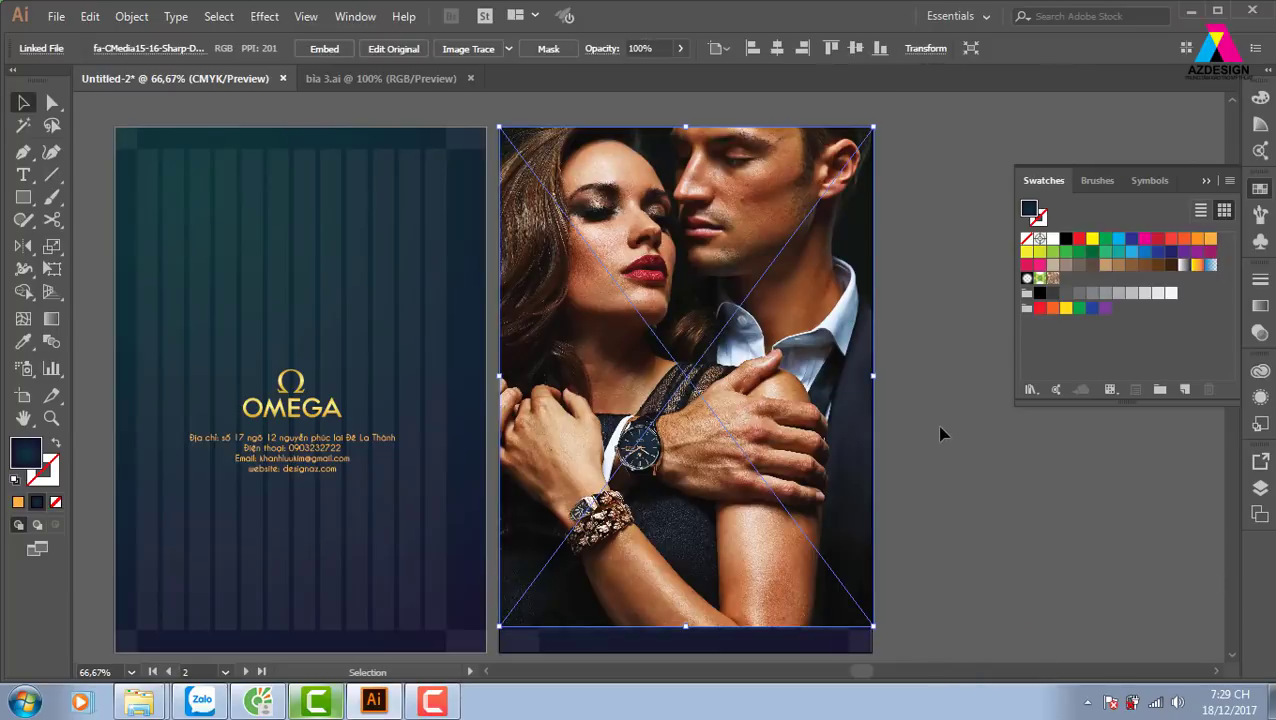
pyautogui.moveTo(909, 489); pyautogui.dragTo(883, 470)
pyautogui.click(830, 502)
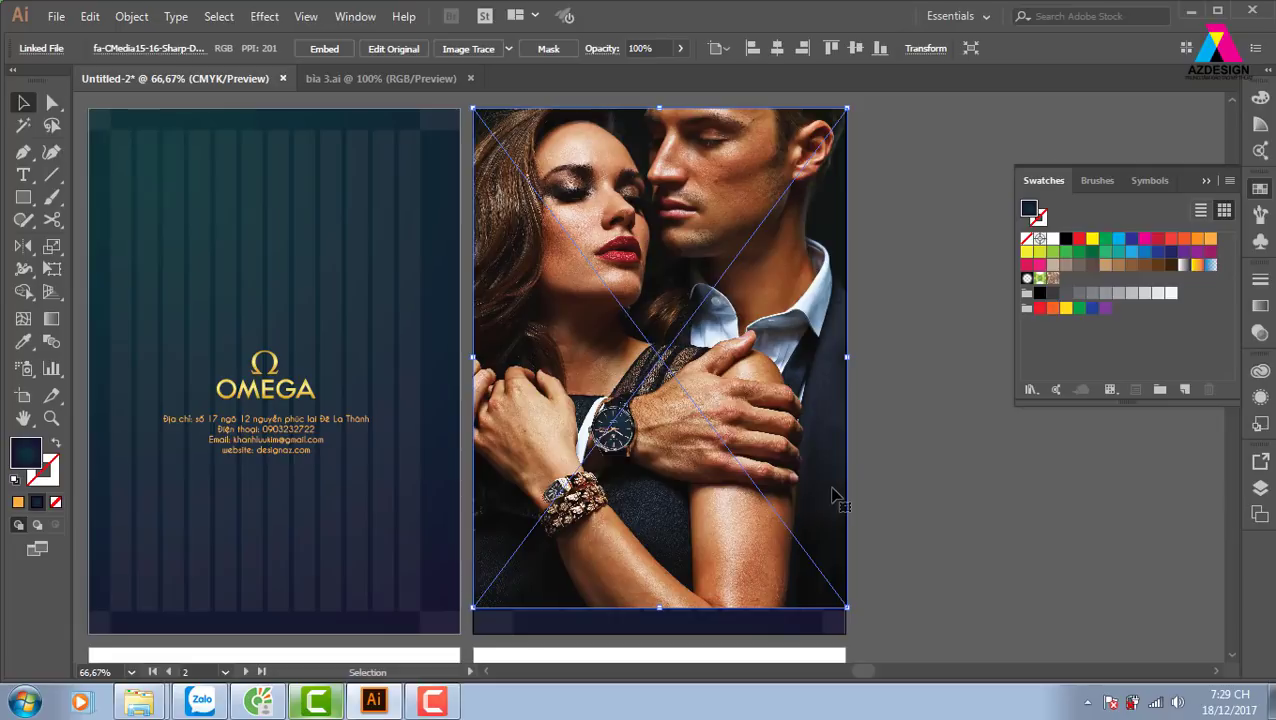
pyautogui.click(880, 440)
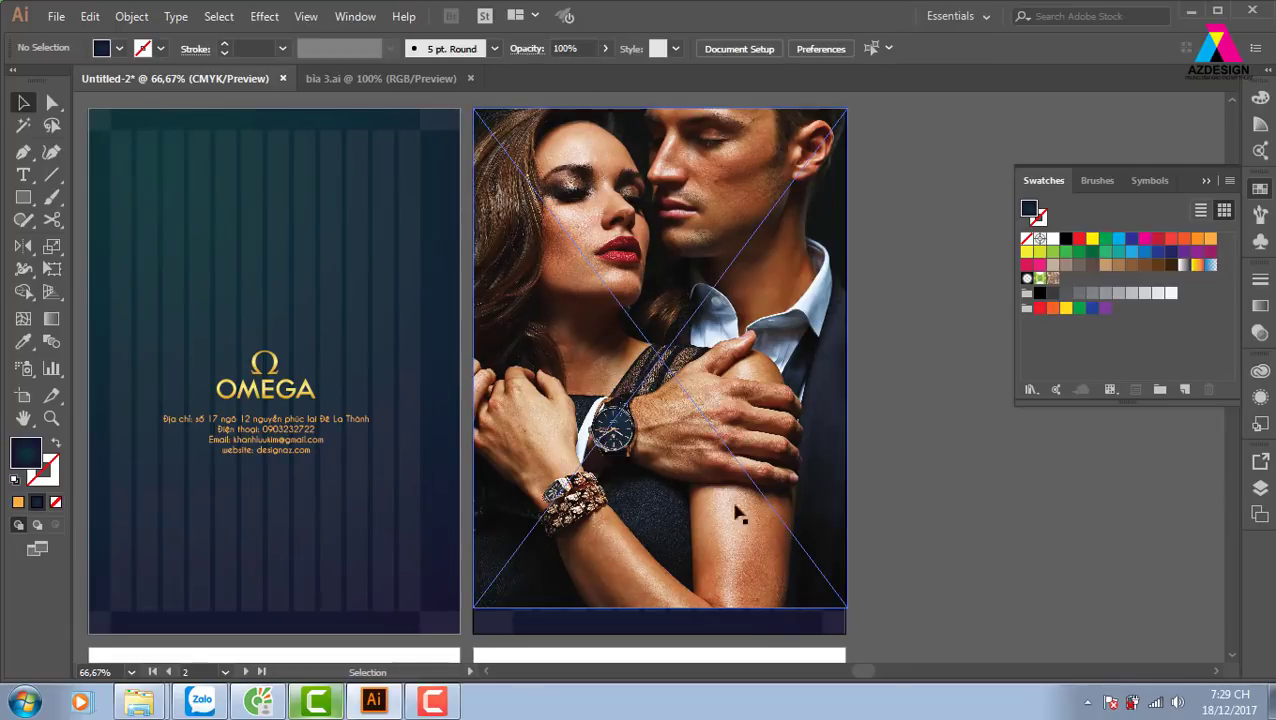
pyautogui.click(844, 528)
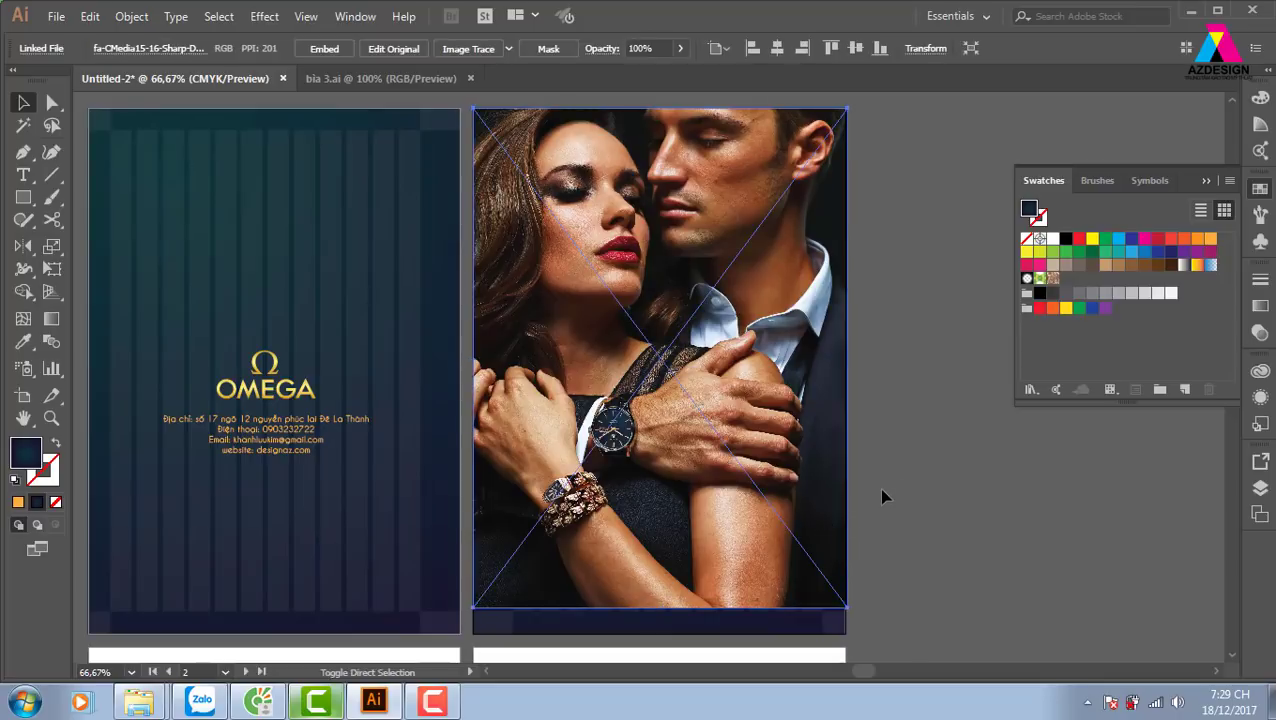
pyautogui.hotkey('ctrl', 'shift', '[')
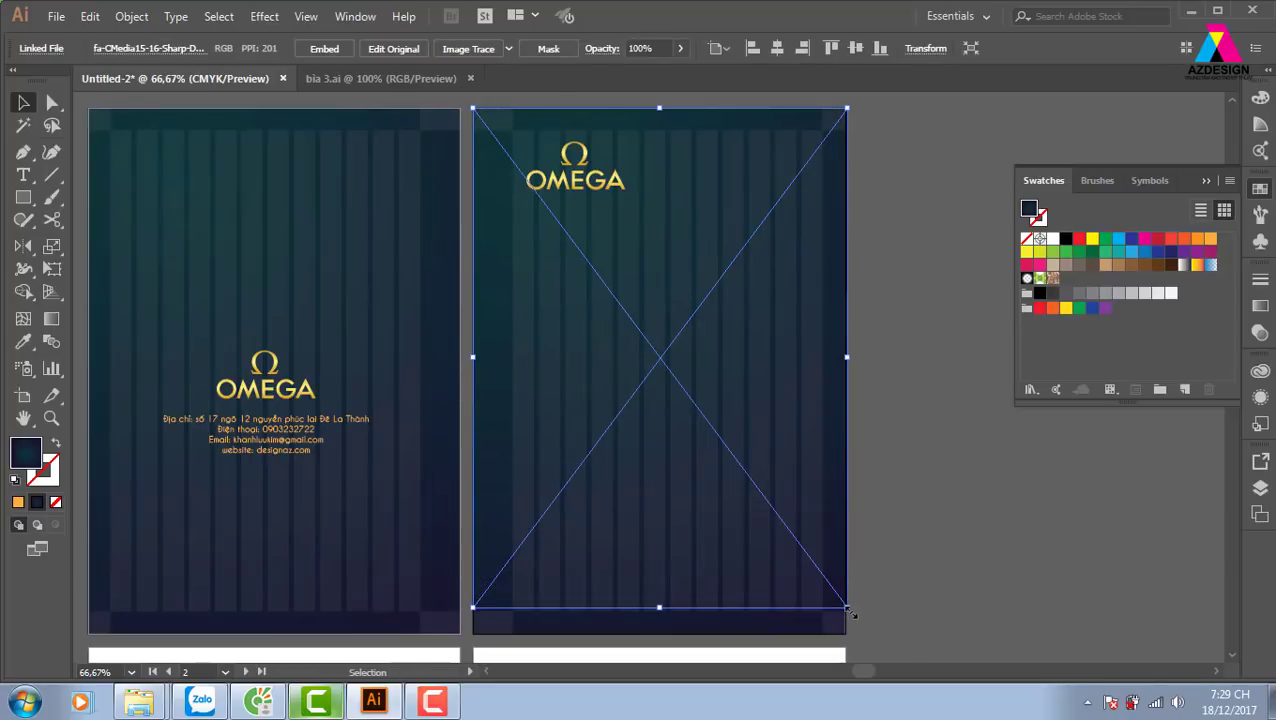
pyautogui.moveTo(851, 614)
pyautogui.mouseDown()
pyautogui.moveTo(858, 624)
pyautogui.moveTo(830, 573)
pyautogui.mouseUp()
pyautogui.click(986, 567)
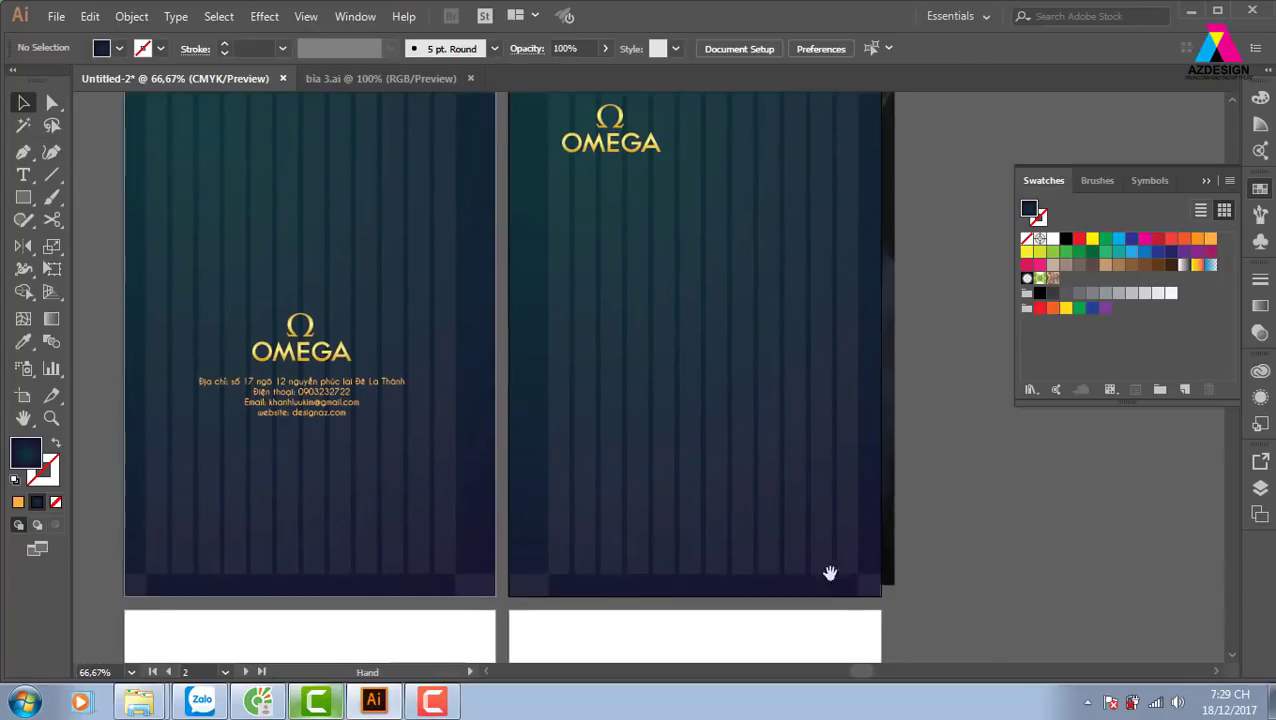
# Shorten the right page's dark rectangle and slant its edge into a diagonal shape
pyautogui.click(765, 596)
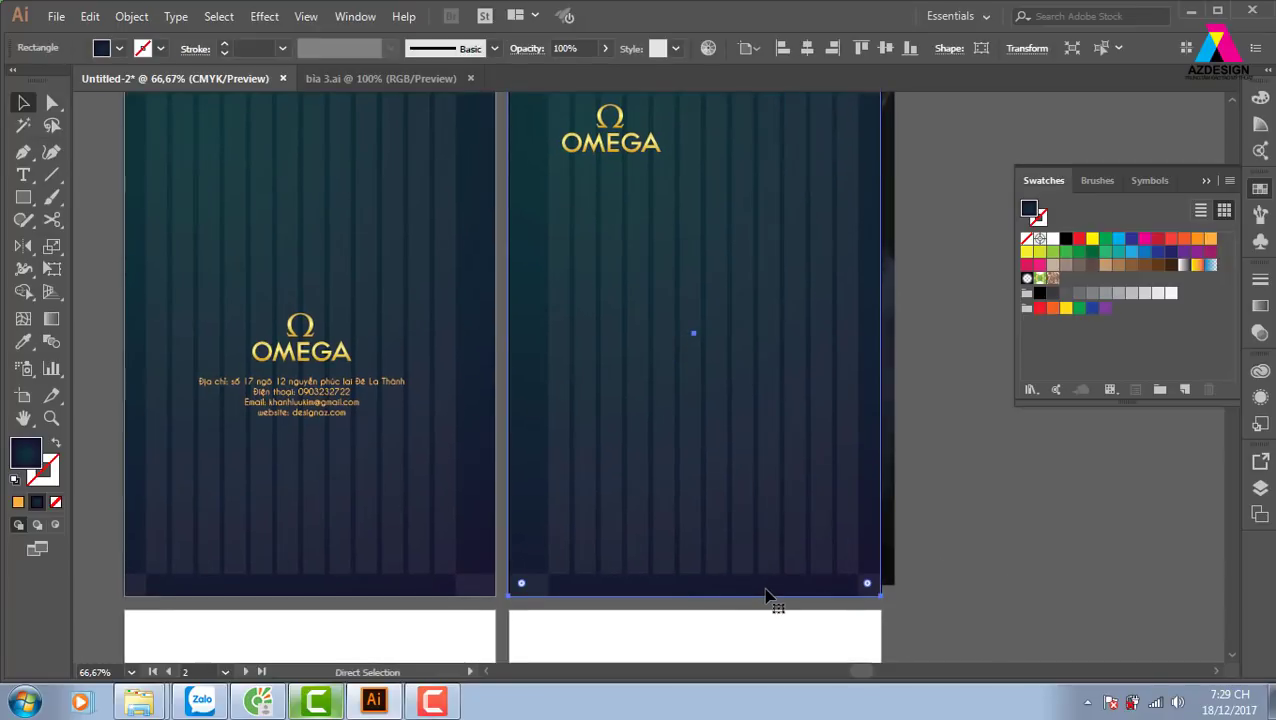
pyautogui.moveTo(694, 597); pyautogui.dragTo(694, 434)
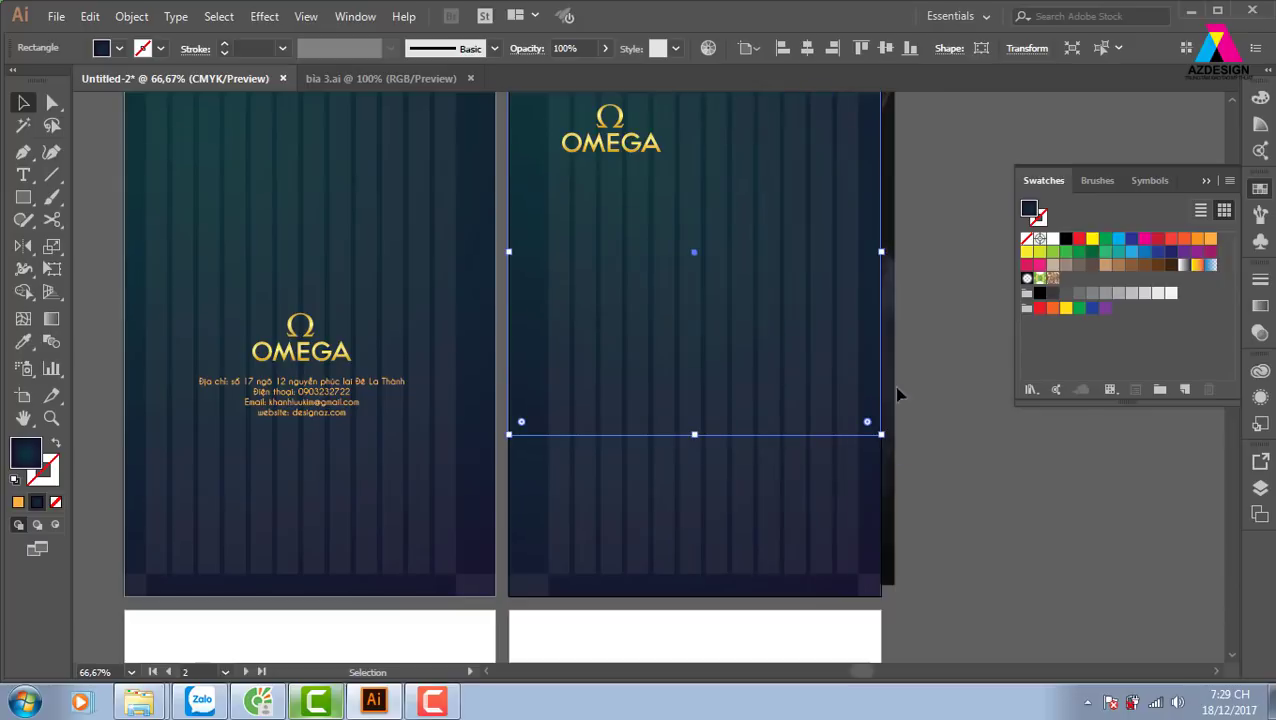
pyautogui.click(52, 103)
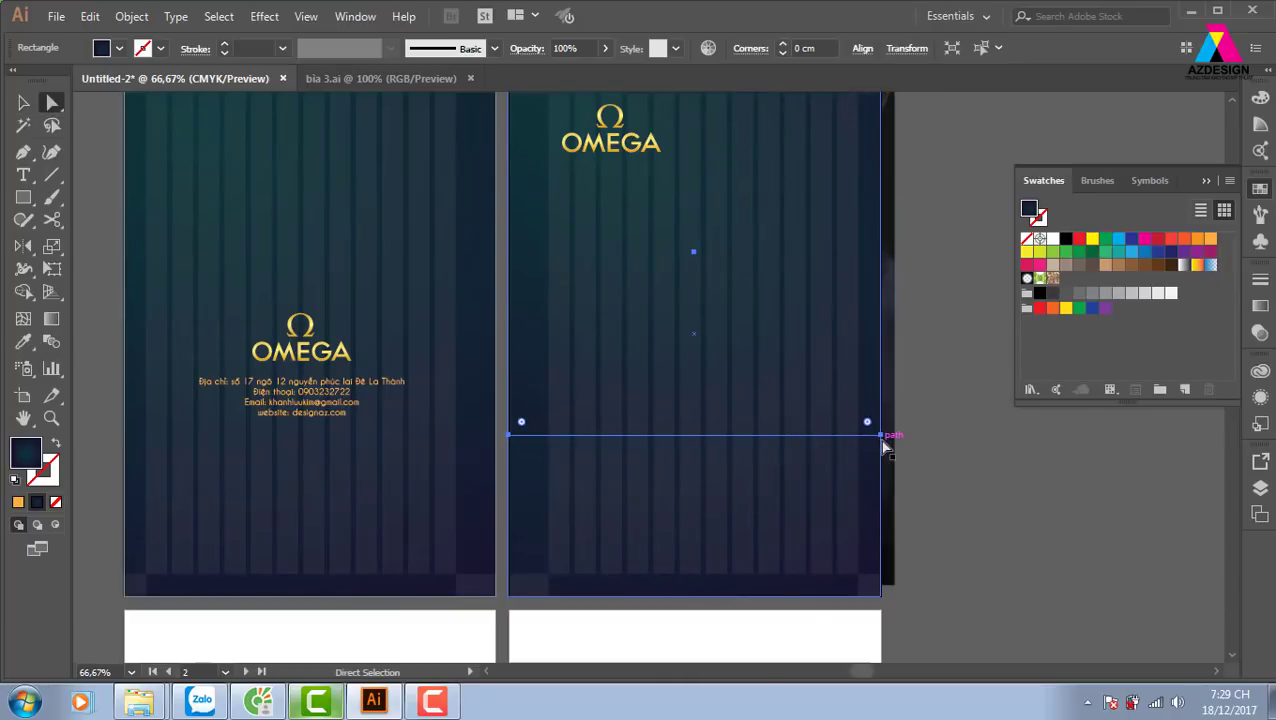
pyautogui.moveTo(880, 434); pyautogui.dragTo(880, 284)
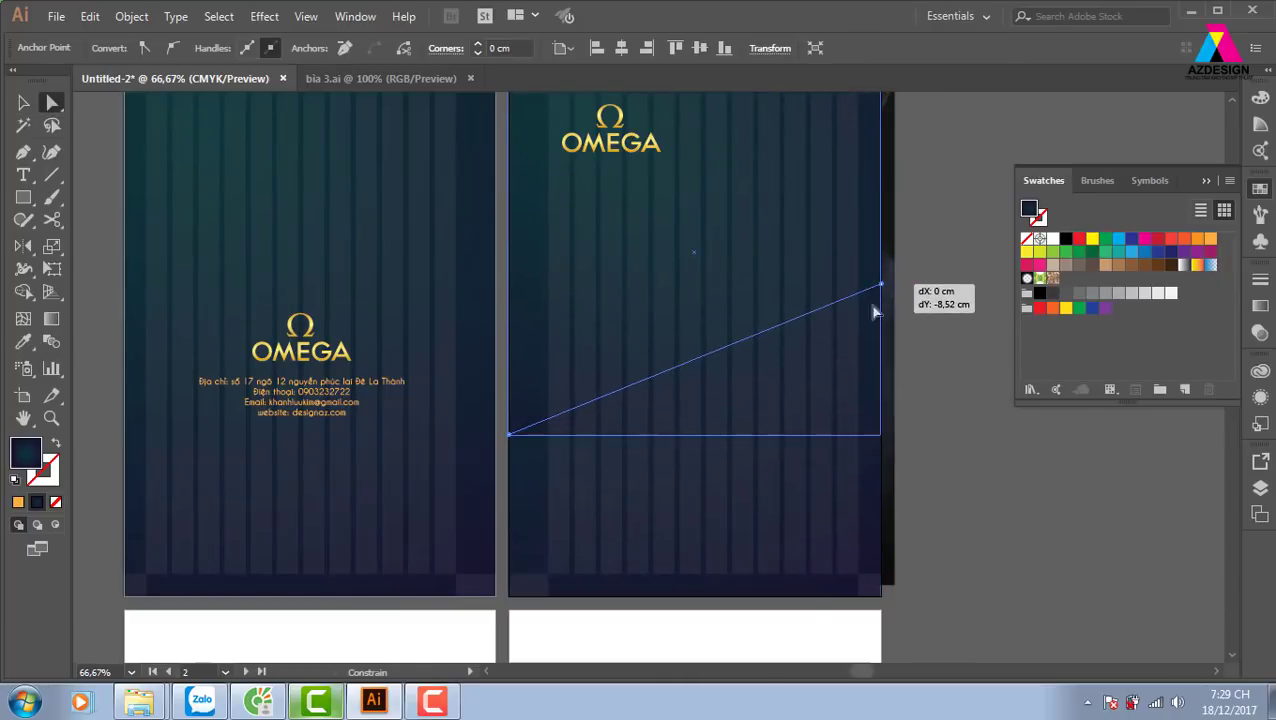
pyautogui.moveTo(511, 437); pyautogui.dragTo(511, 564)
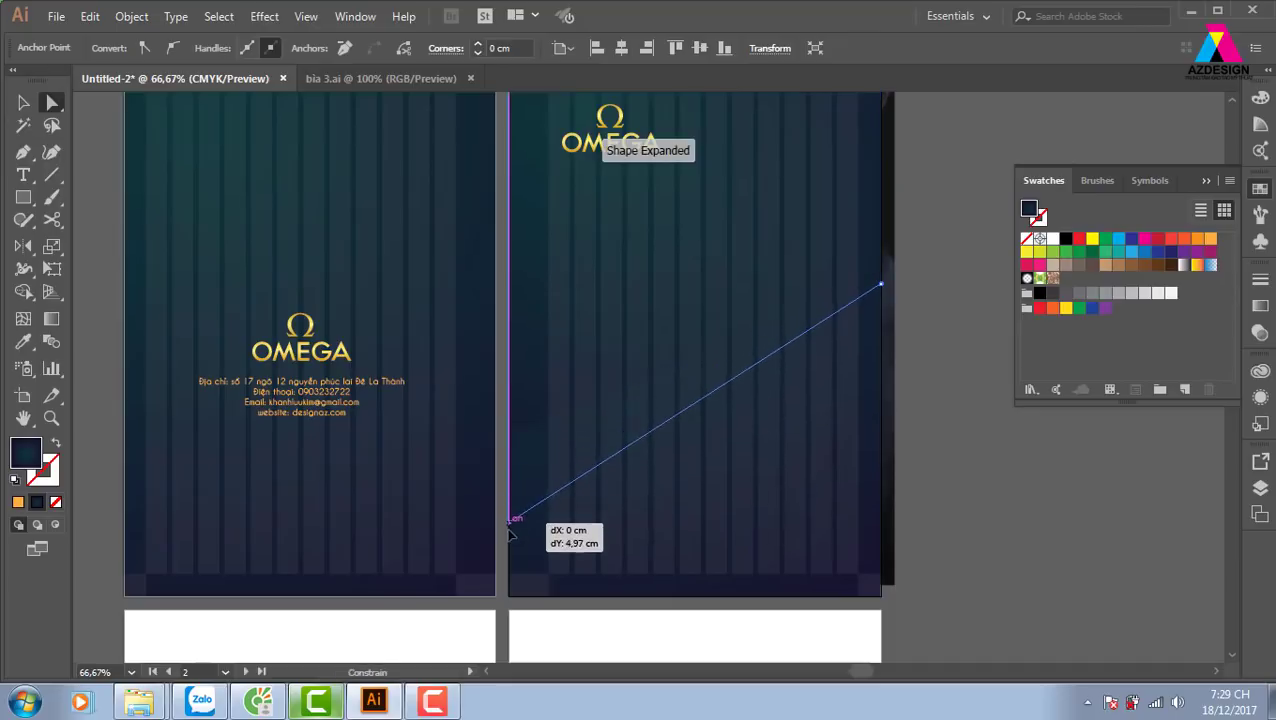
pyautogui.click(23, 103)
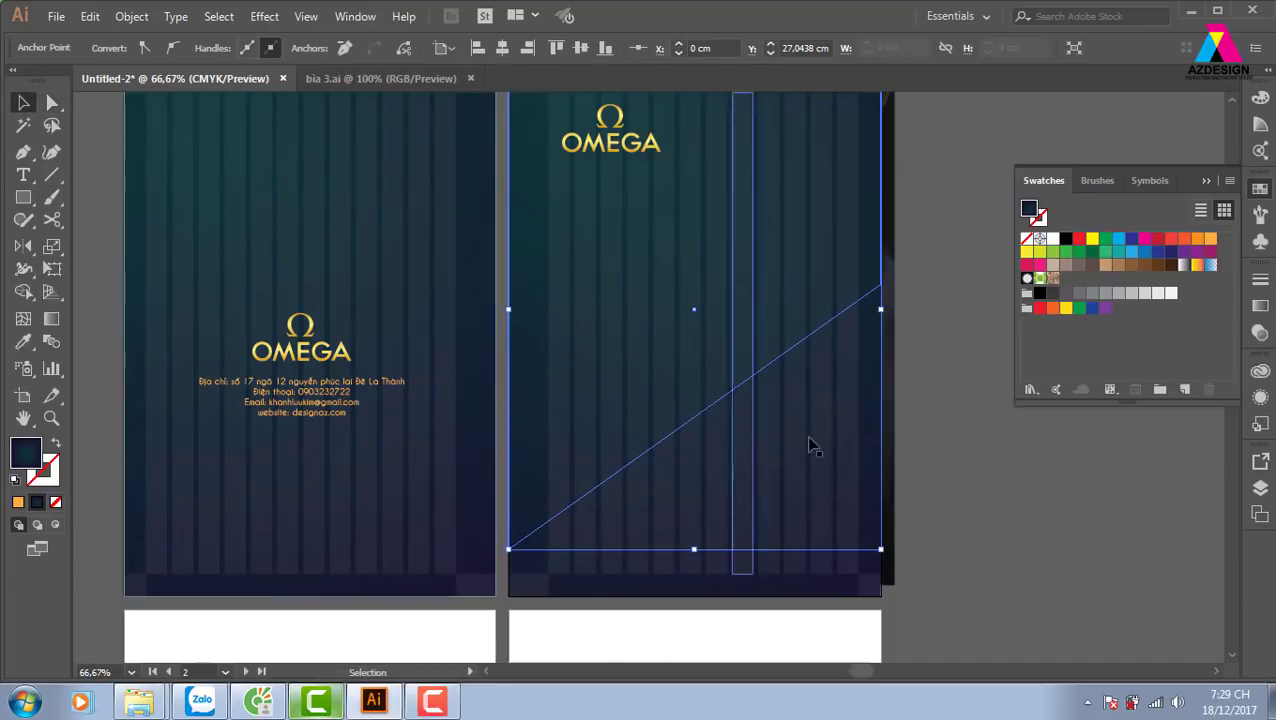
pyautogui.press('Delete')
# Clip the photo to the diagonal shape with Ctrl+7
pyautogui.click(858, 468)
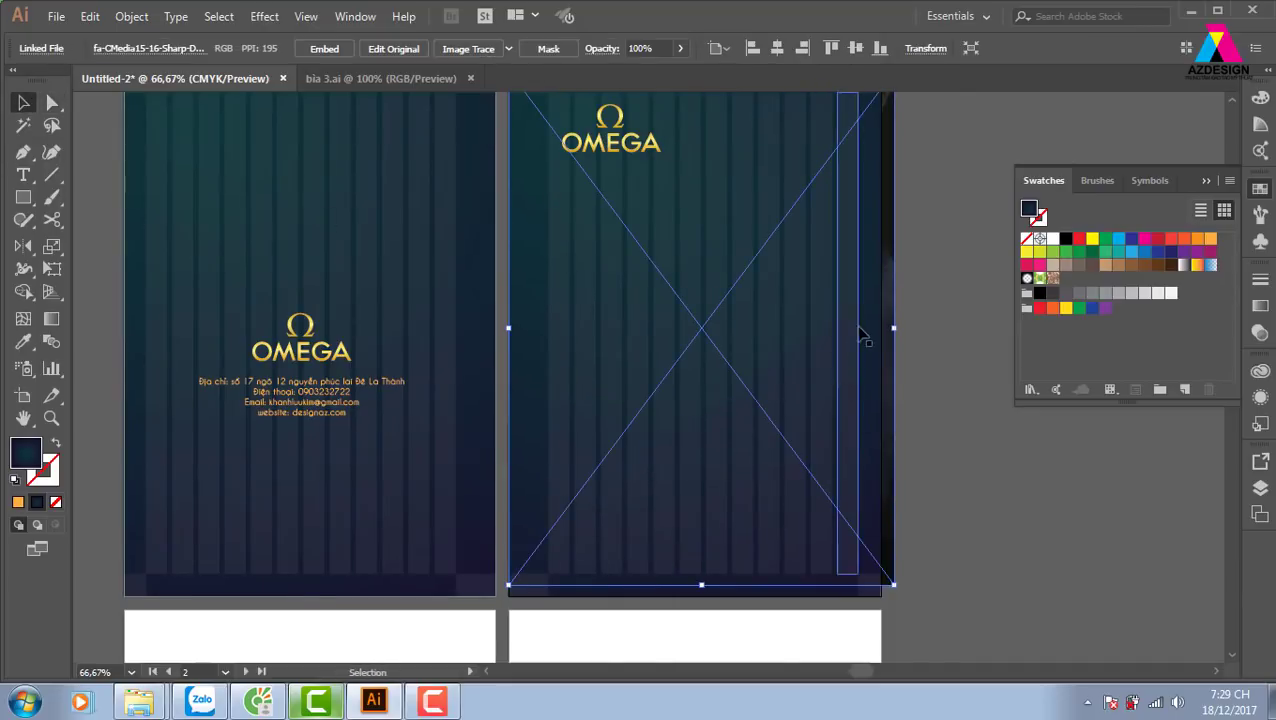
pyautogui.keyDown('shift'); pyautogui.click(872, 288); pyautogui.keyUp('shift')
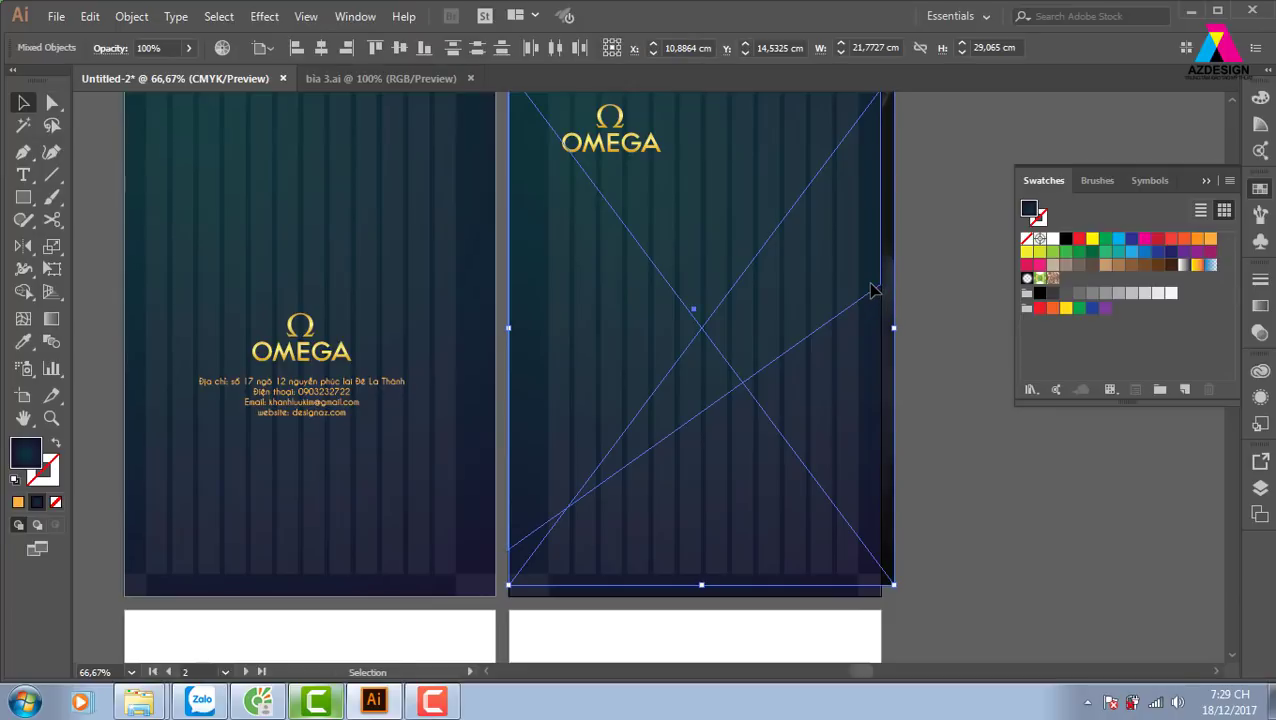
pyautogui.hotkey('ctrl', '7')
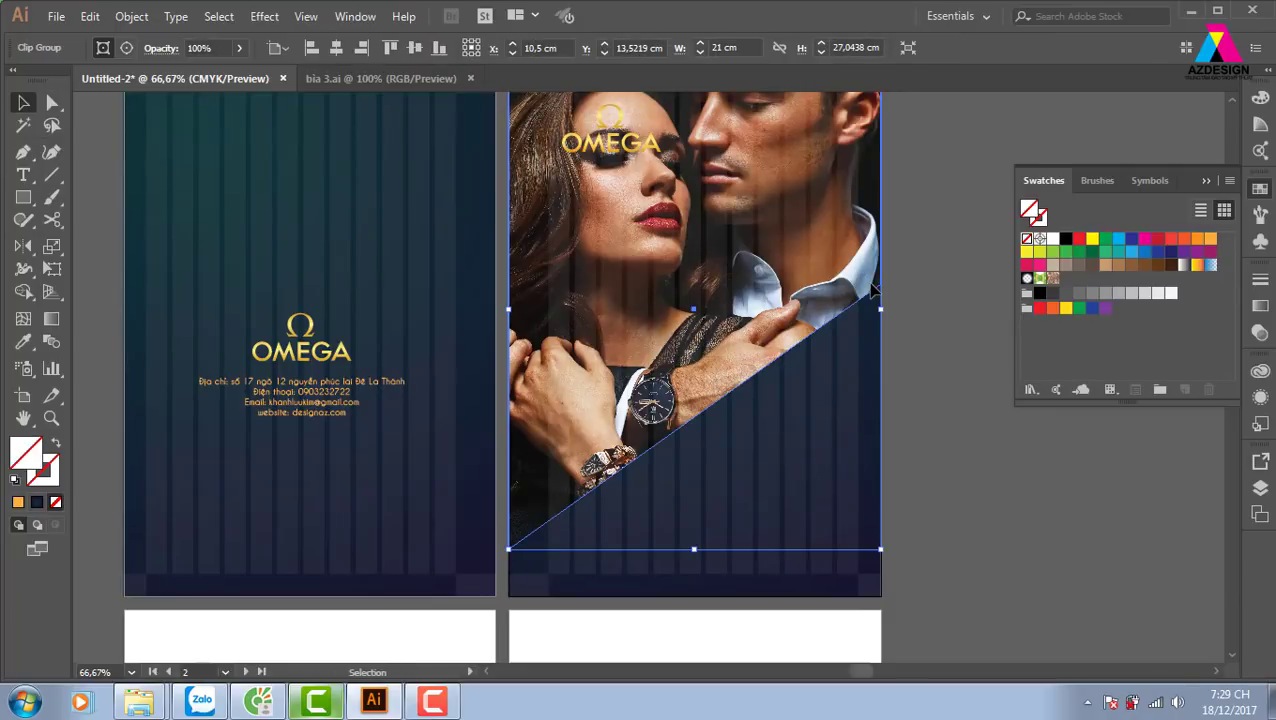
pyautogui.moveTo(917, 418); pyautogui.dragTo(869, 490)
# Move the photo higher inside its diagonal clipping mask
pyautogui.click(880, 485)
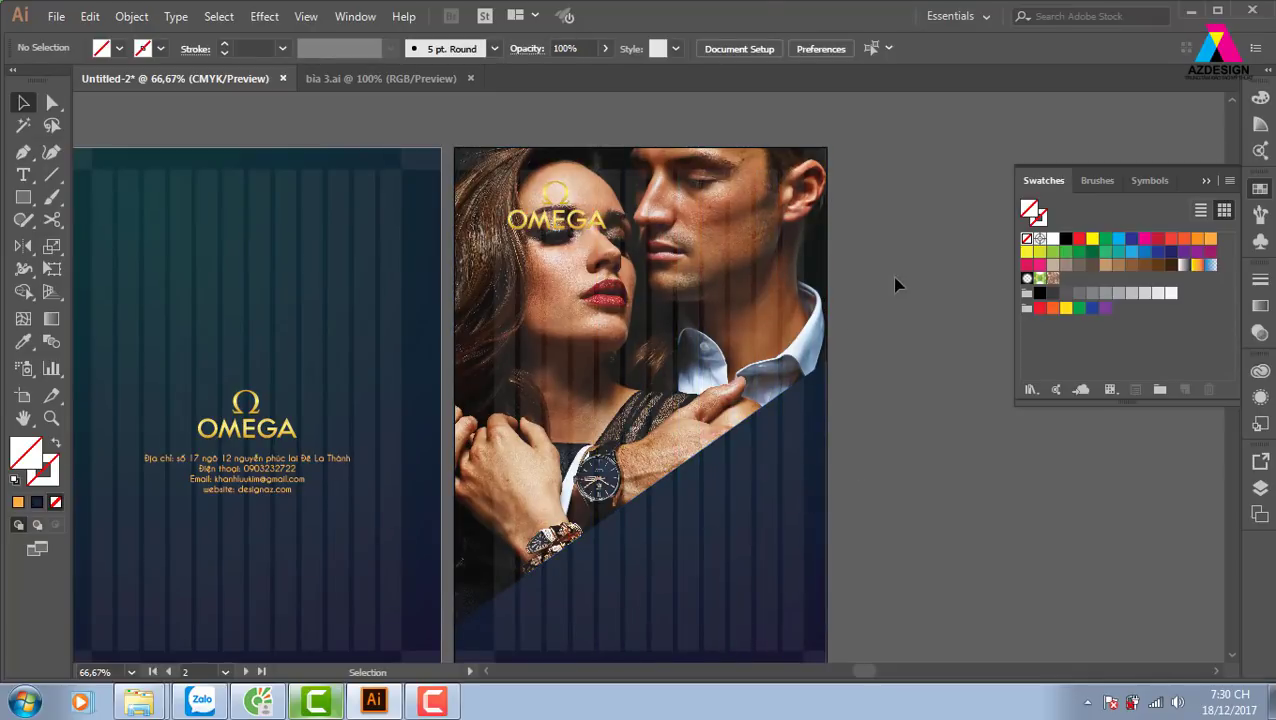
pyautogui.doubleClick(475, 578)
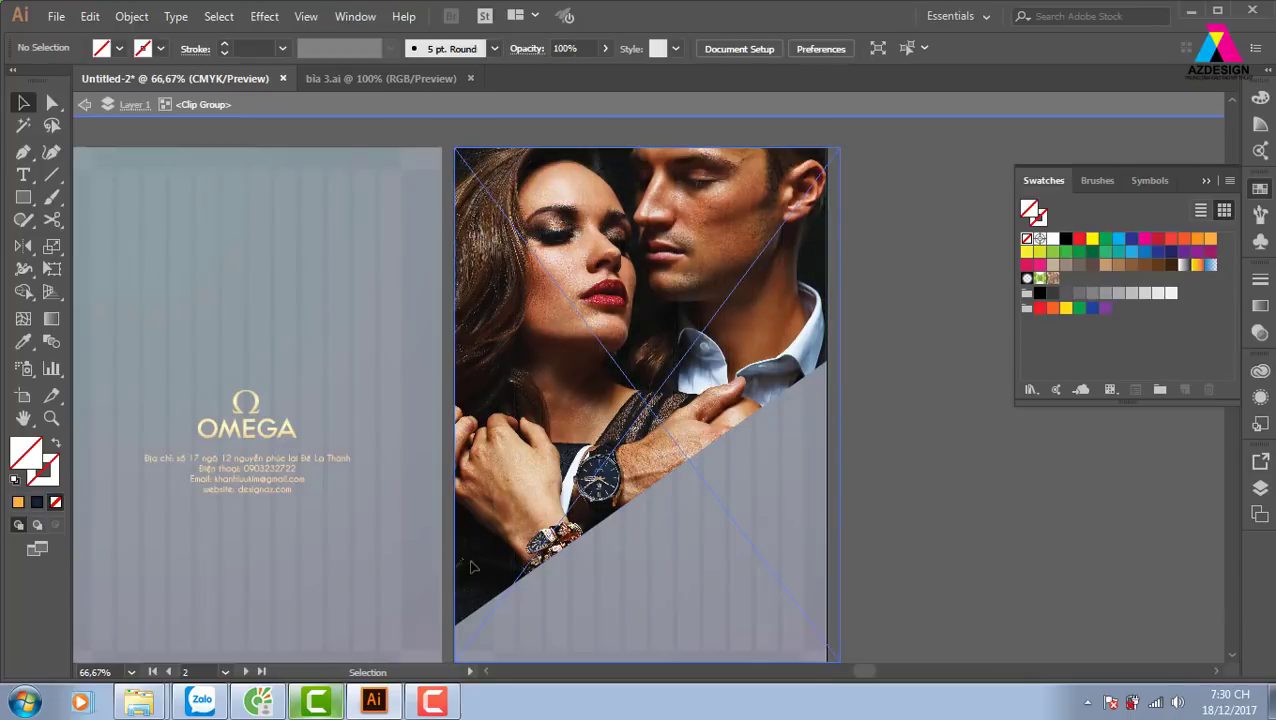
pyautogui.moveTo(475, 578); pyautogui.dragTo(473, 546)
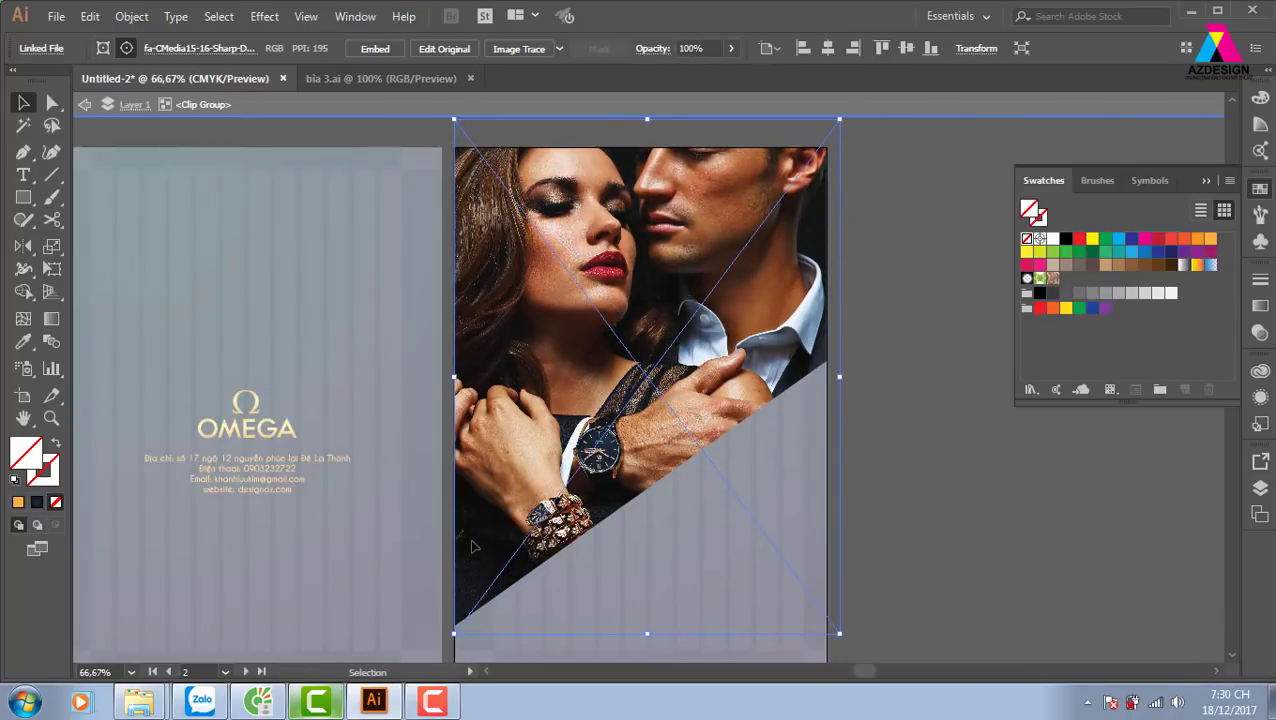
pyautogui.moveTo(500, 578); pyautogui.dragTo(498, 554)
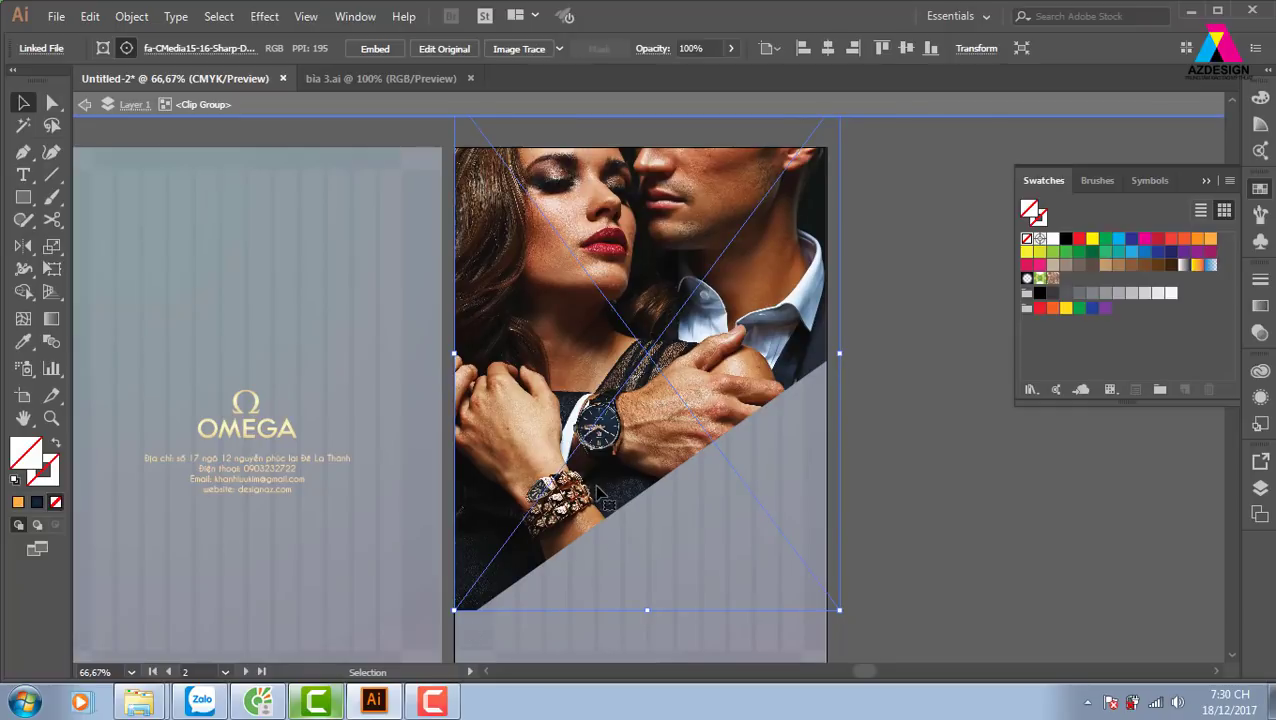
pyautogui.doubleClick(908, 427)
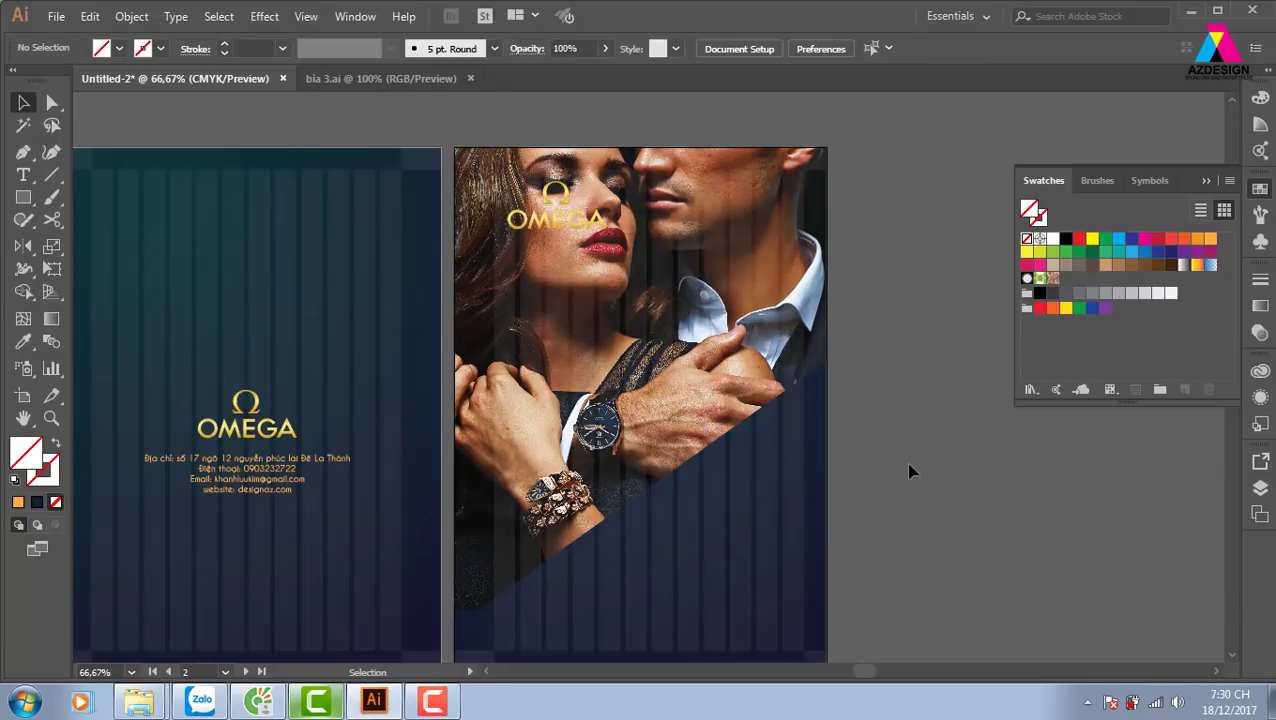
# Raise the mask's lower-left corner 1,22 cm to change the diagonal slant
pyautogui.click(822, 403)
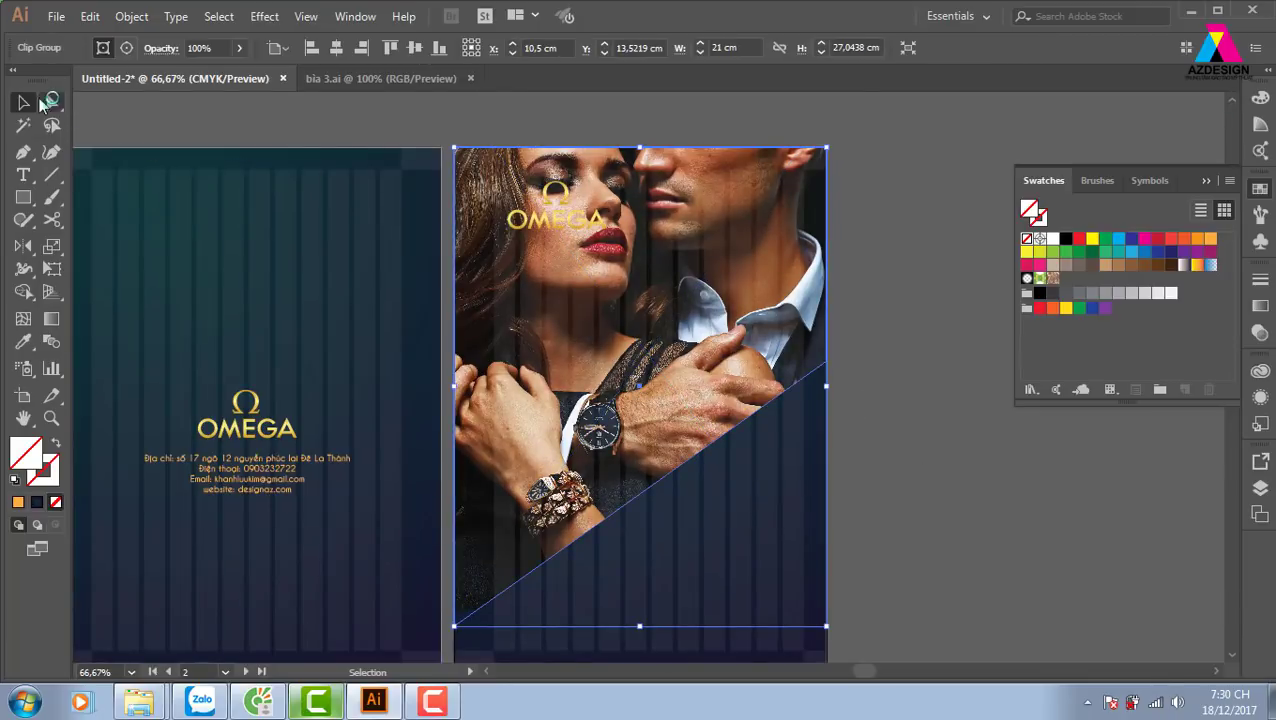
pyautogui.click(51, 102)
pyautogui.click(826, 362)
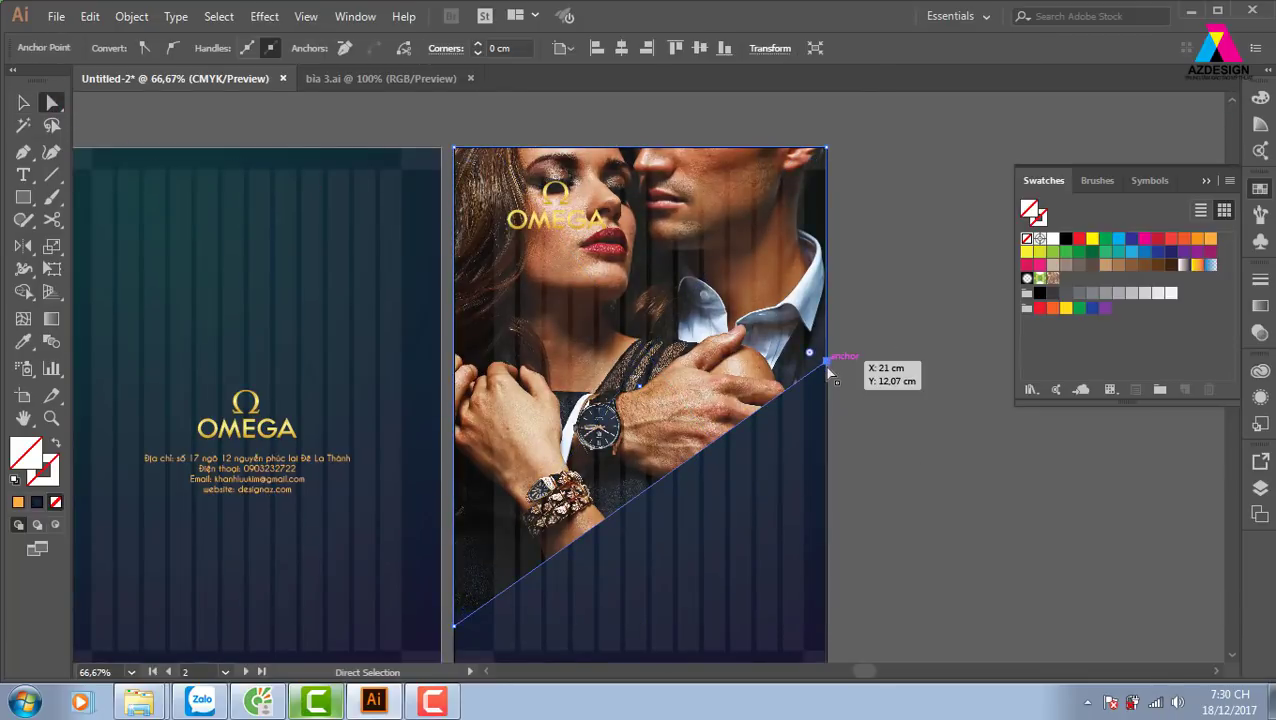
pyautogui.moveTo(831, 361); pyautogui.dragTo(828, 372)
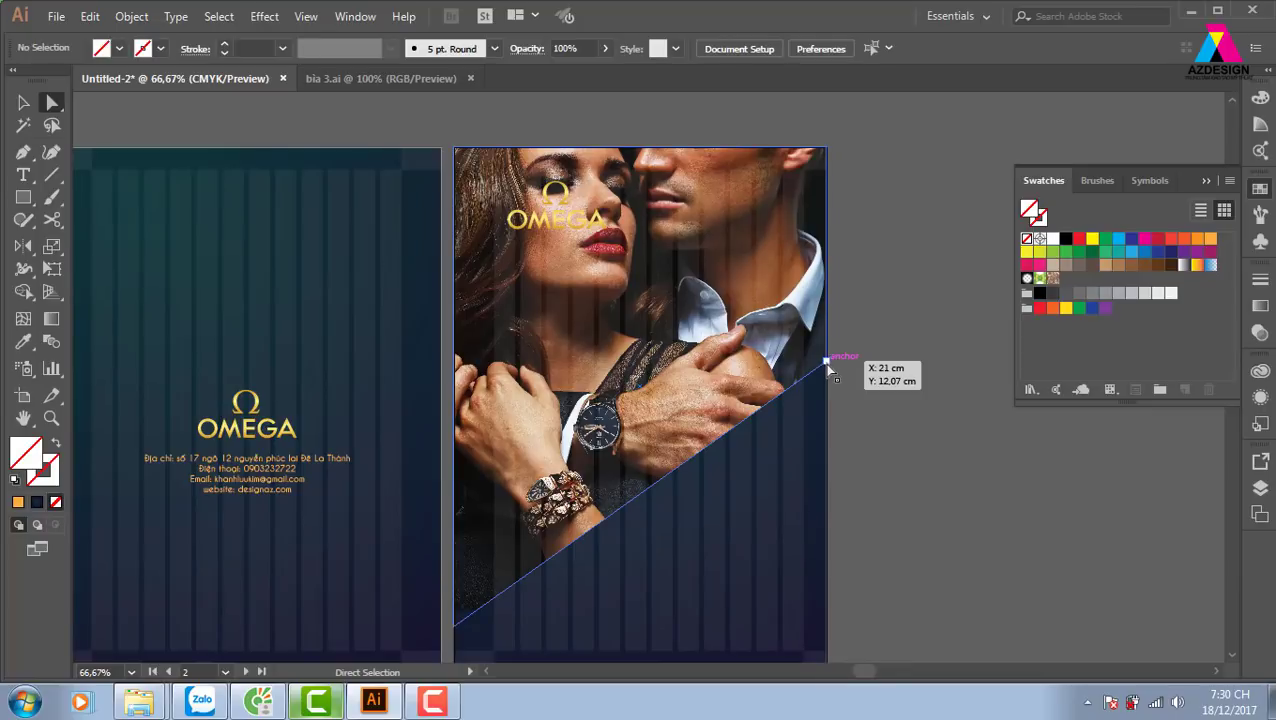
pyautogui.click(827, 359)
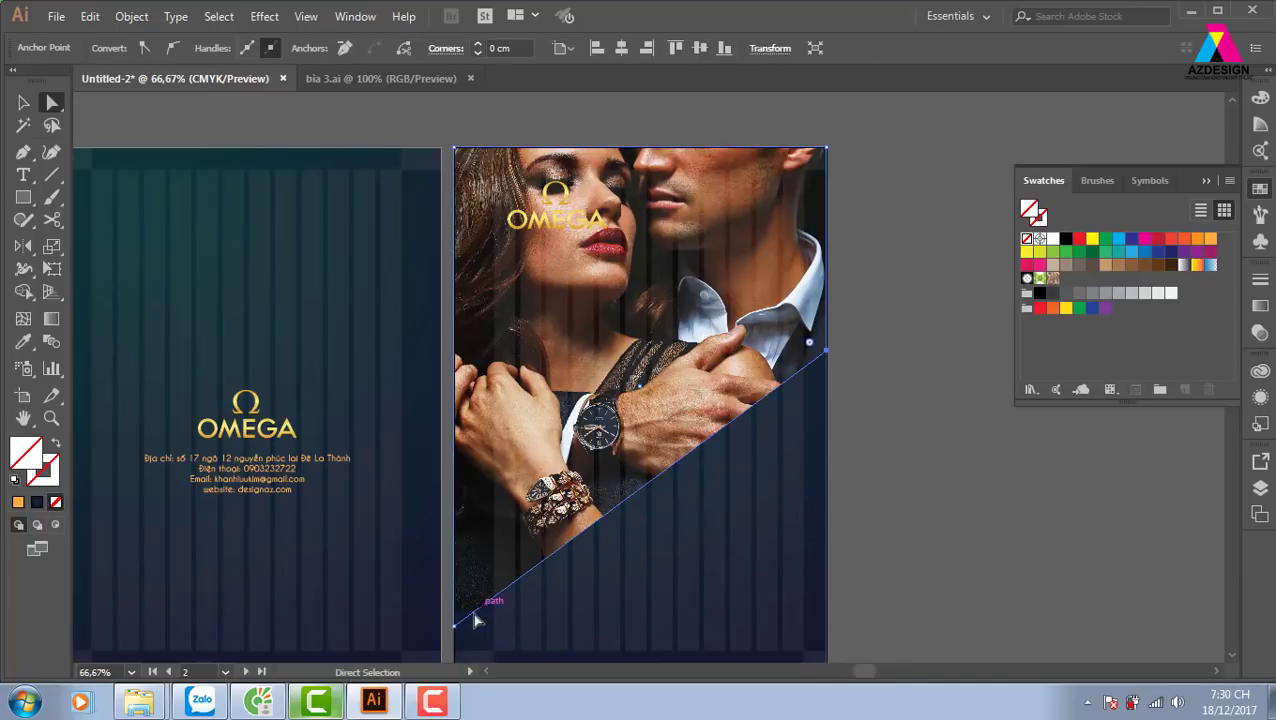
pyautogui.moveTo(454, 631); pyautogui.dragTo(454, 602)
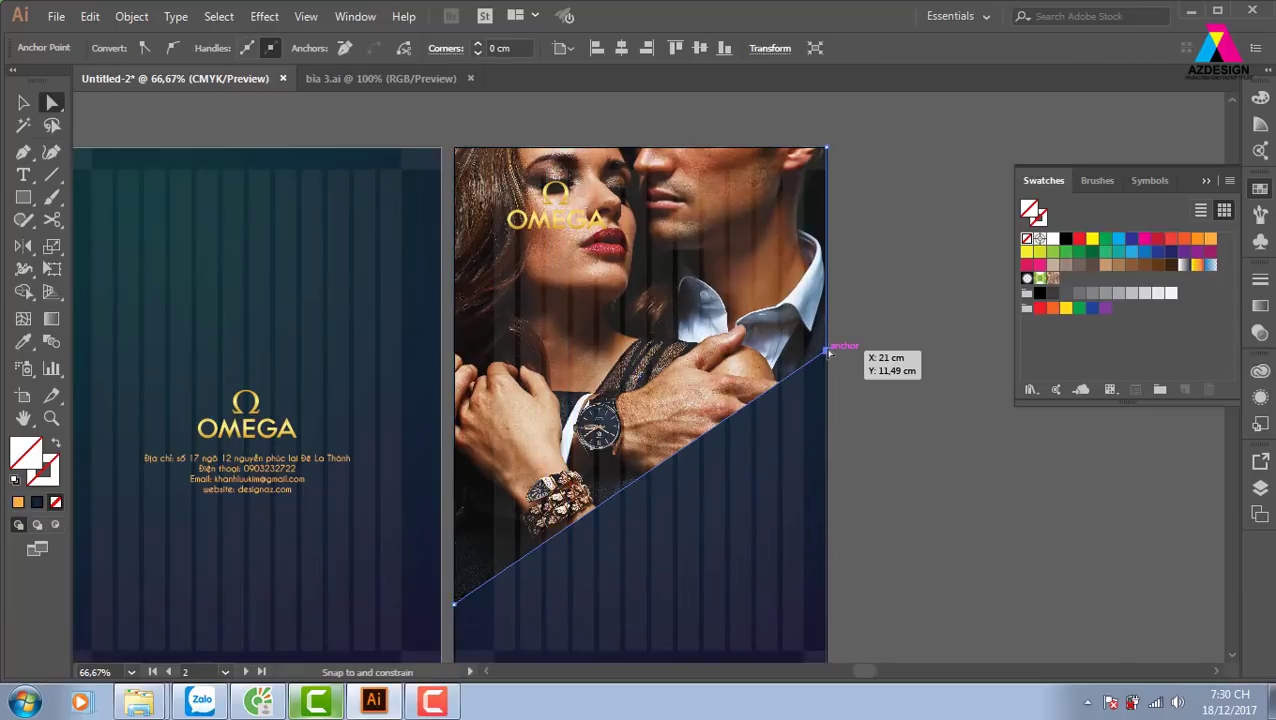
pyautogui.click(828, 356)
pyautogui.click(23, 103)
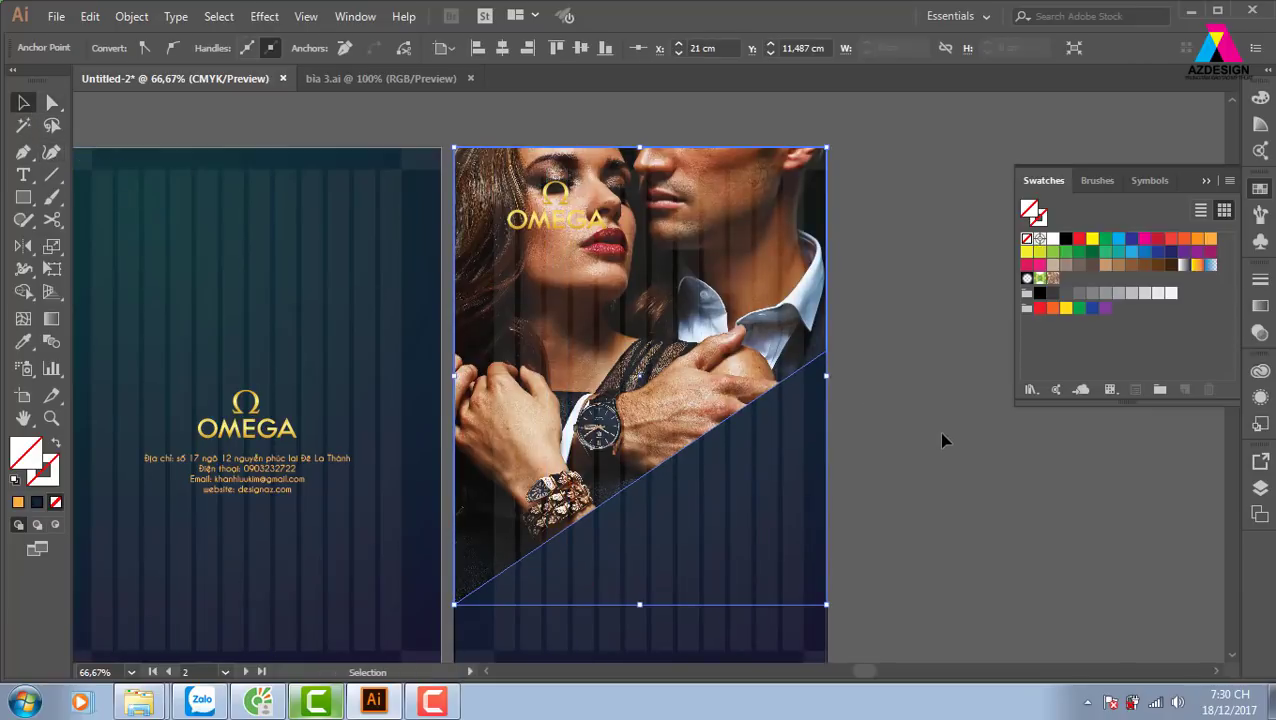
pyautogui.click(939, 434)
# Delete the vertical stripes from the back cover and move the OMEGA logo down onto the photo
pyautogui.click(826, 568)
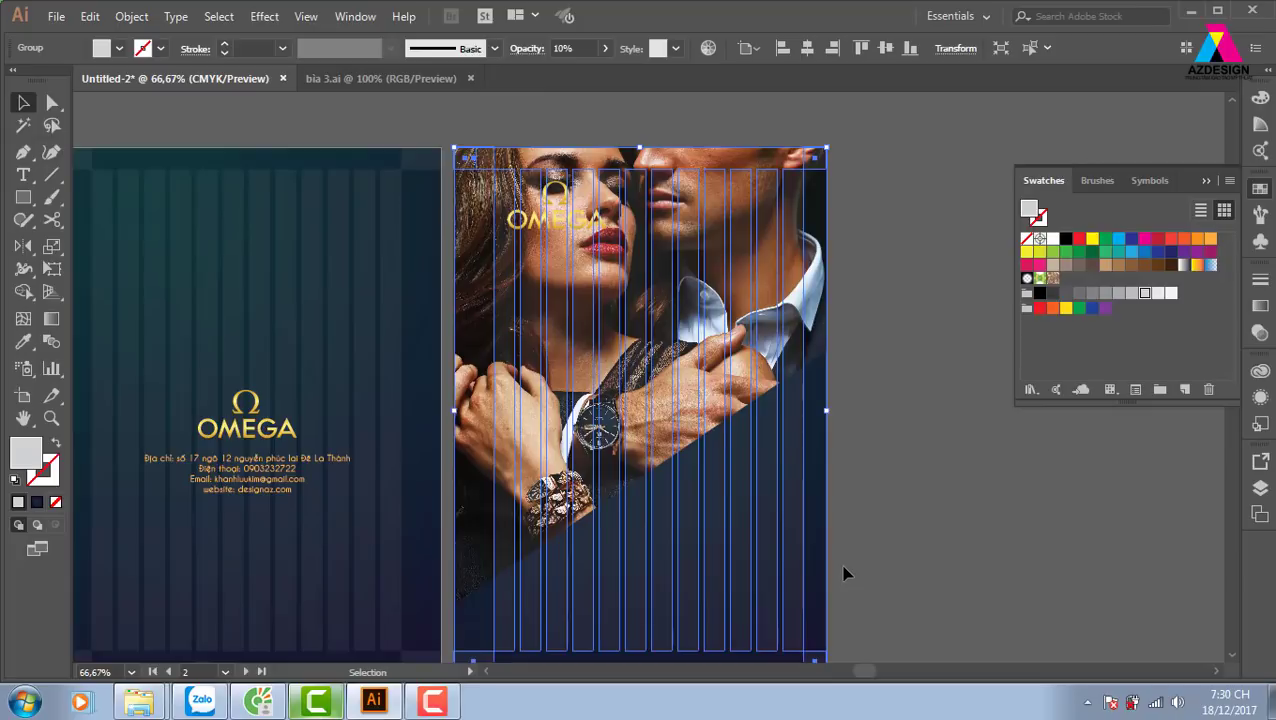
pyautogui.press('a')
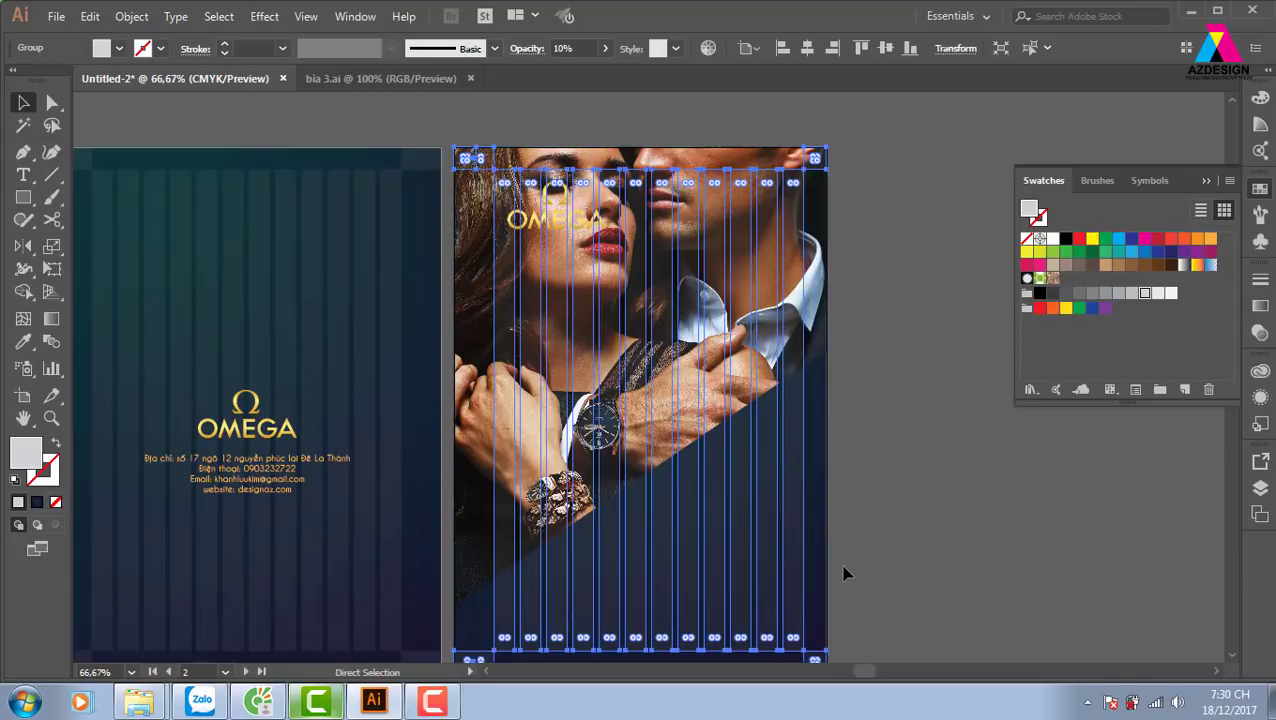
pyautogui.press('Delete')
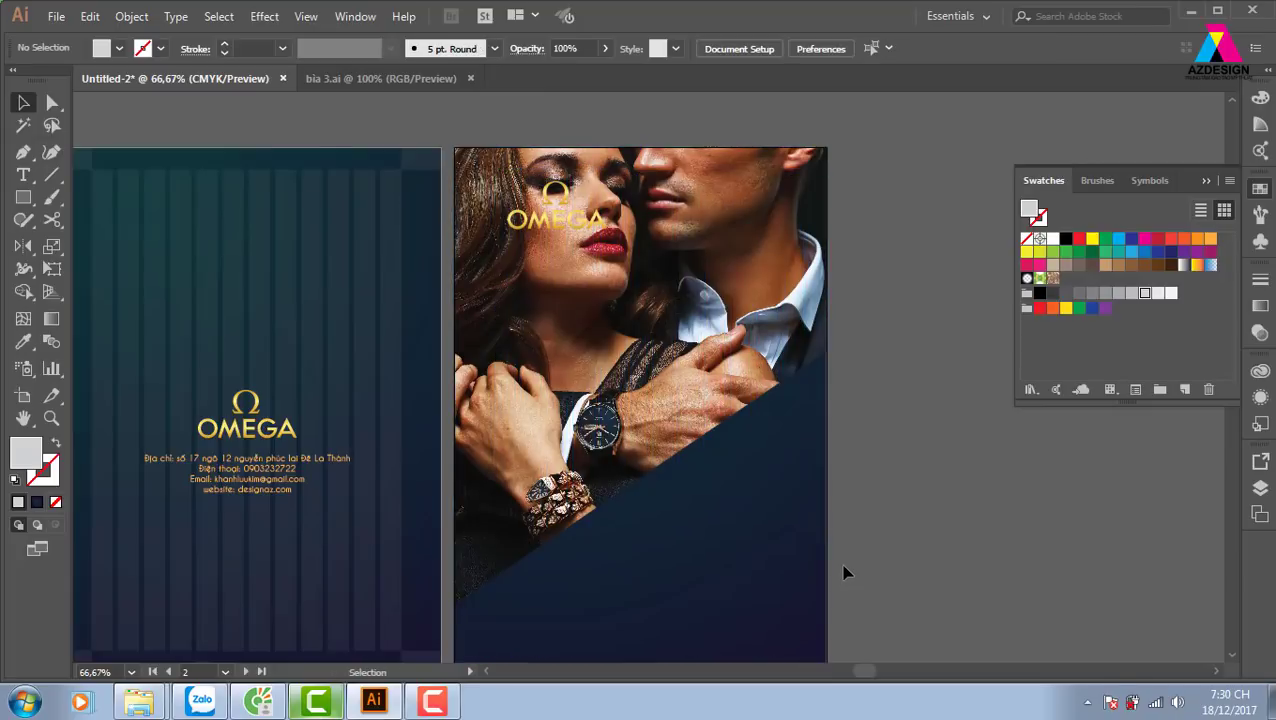
pyautogui.moveTo(607, 222)
pyautogui.mouseDown()
pyautogui.moveTo(706, 270)
pyautogui.moveTo(691, 378)
pyautogui.mouseUp()
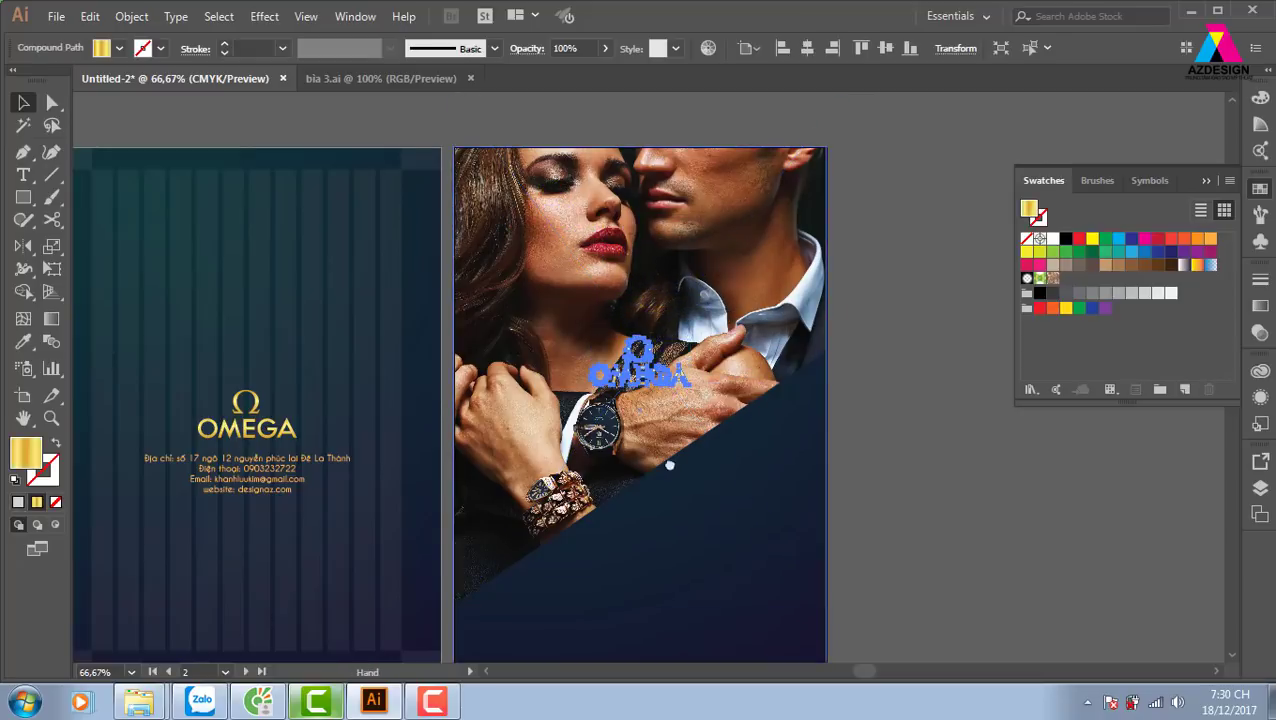
pyautogui.scroll(-2, 783, 460)
pyautogui.hotkey('ctrl', 'shift', 'a')
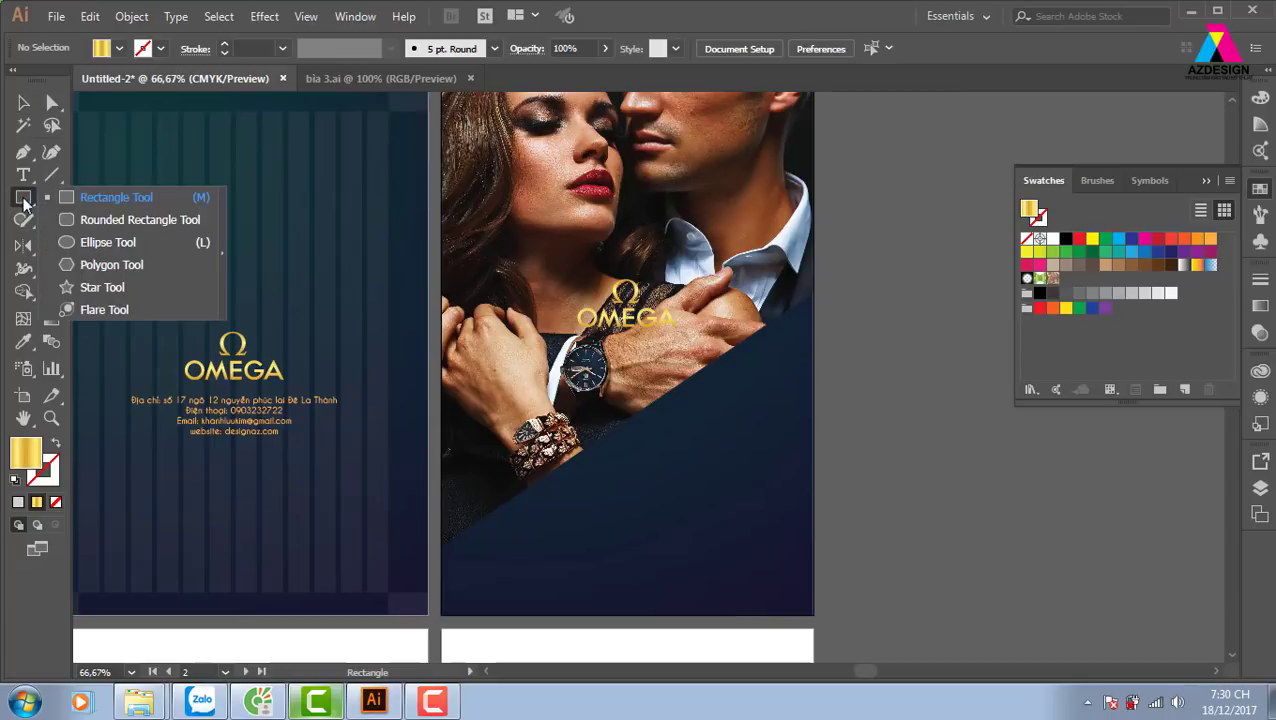
# Draw a gold hexagon over the couple photo with the Polygon tool
pyautogui.moveTo(23, 201); pyautogui.dragTo(70, 265)
pyautogui.moveTo(655, 368); pyautogui.dragTo(714, 401)
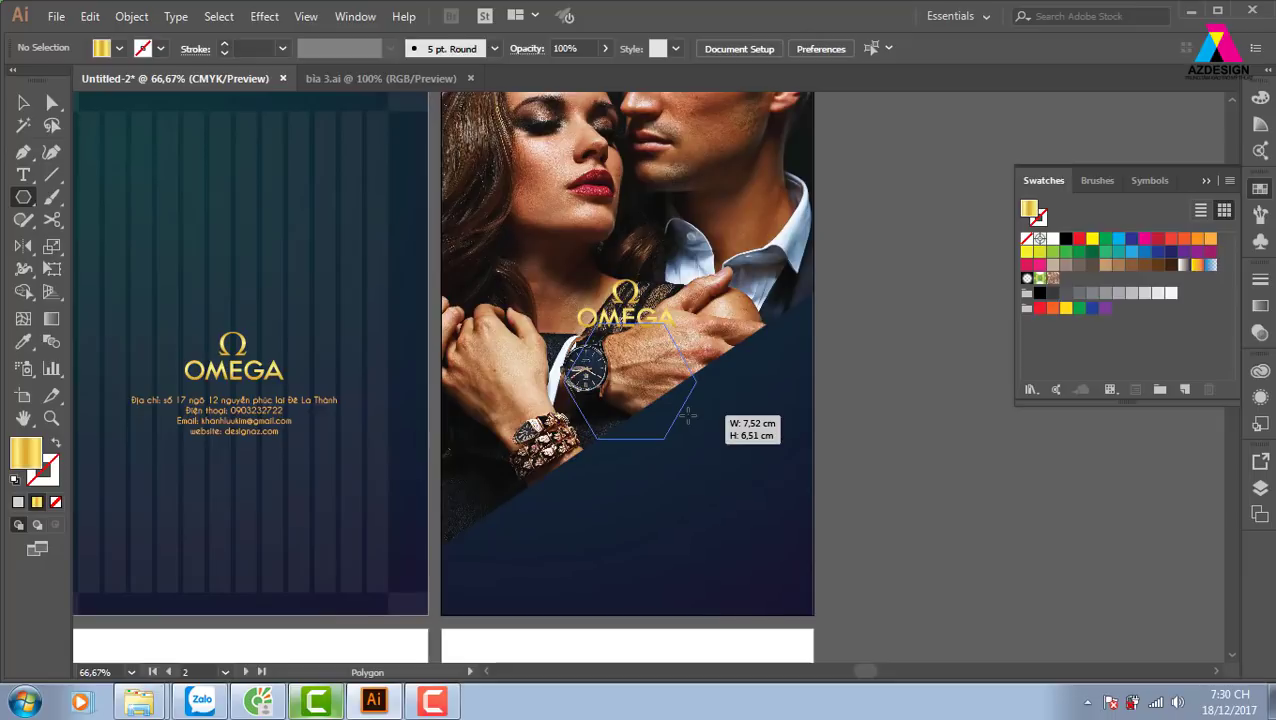
pyautogui.moveTo(711, 405); pyautogui.dragTo(700, 438)
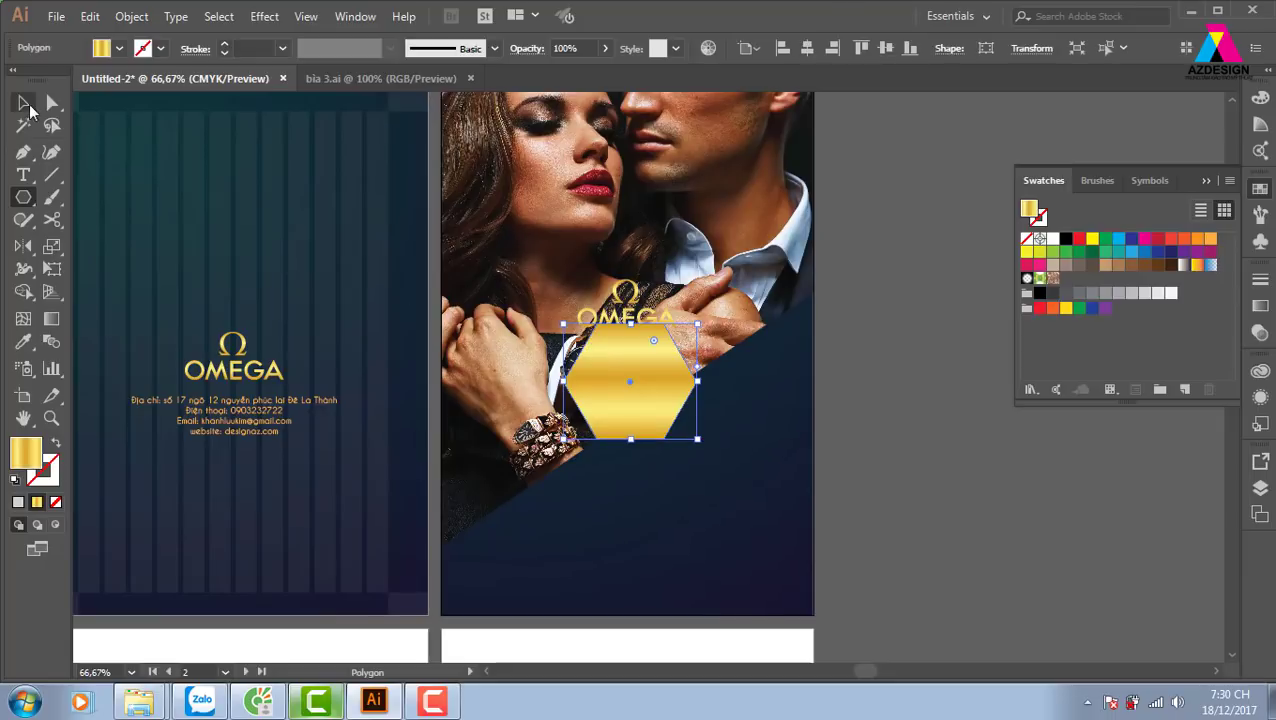
pyautogui.press('v')
pyautogui.click(845, 397)
pyautogui.click(658, 413)
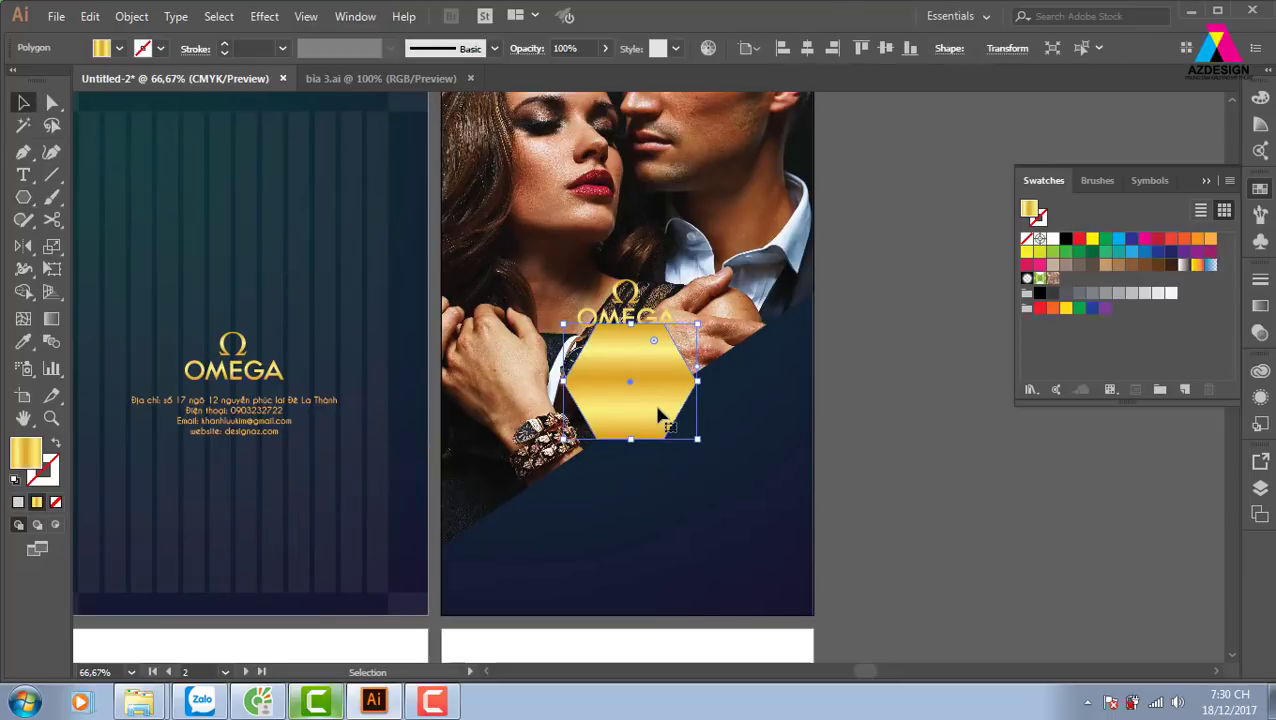
# Rotate the hexagon and position it beside the OMEGA logo on the photo
pyautogui.hotkey('ctrl', '+')
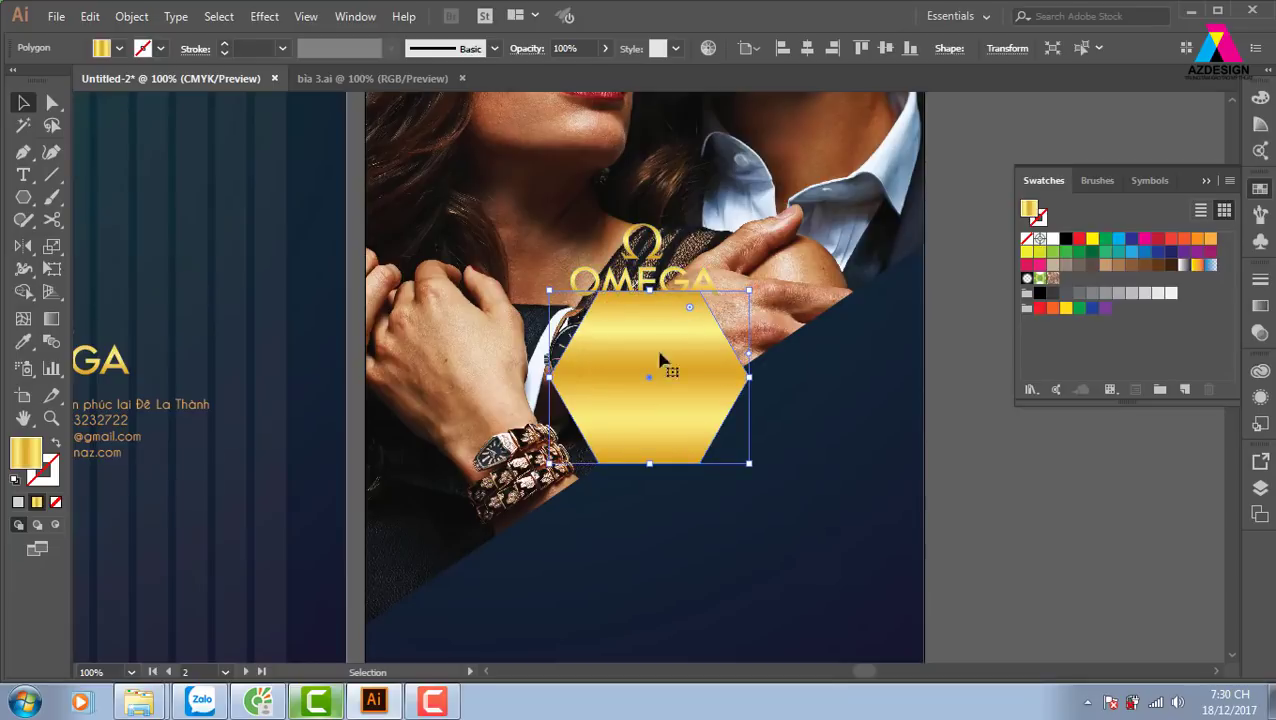
pyautogui.moveTo(653, 390)
pyautogui.mouseDown()
pyautogui.moveTo(652, 438)
pyautogui.moveTo(760, 358)
pyautogui.moveTo(814, 262)
pyautogui.mouseUp()
pyautogui.moveTo(850, 222); pyautogui.dragTo(878, 388)
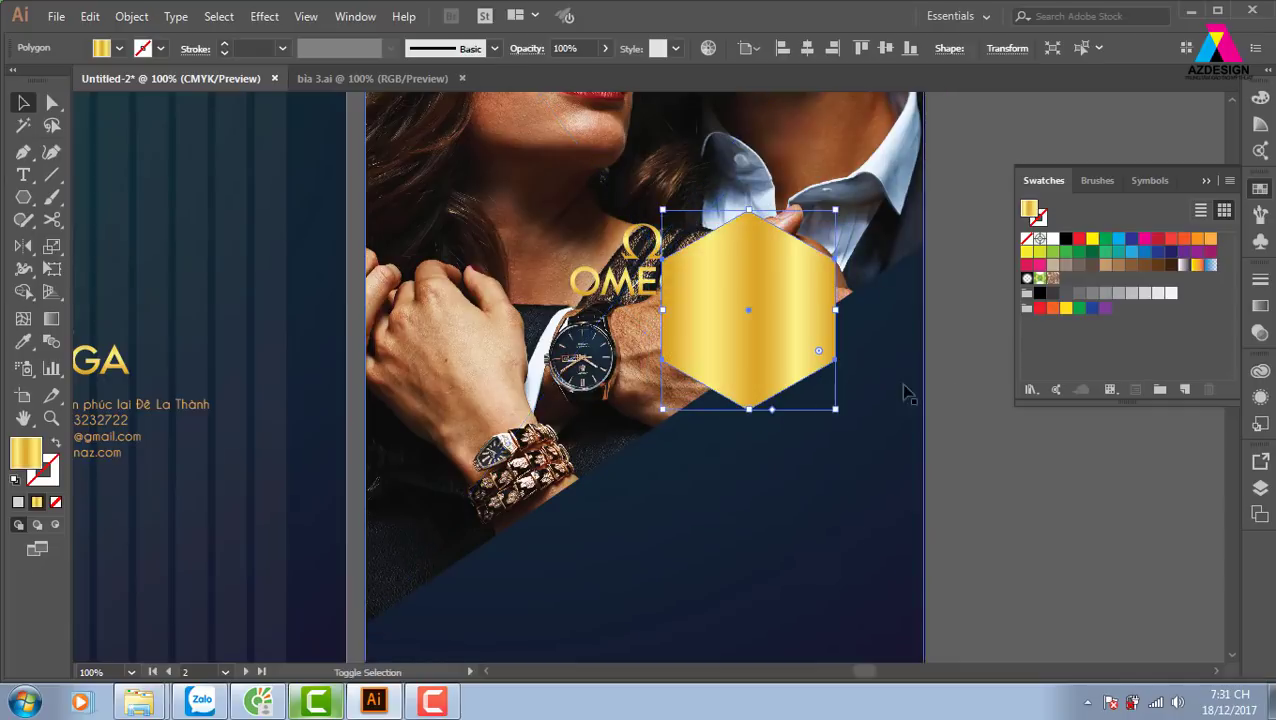
pyautogui.click(1030, 390)
pyautogui.click(931, 353)
pyautogui.click(951, 411)
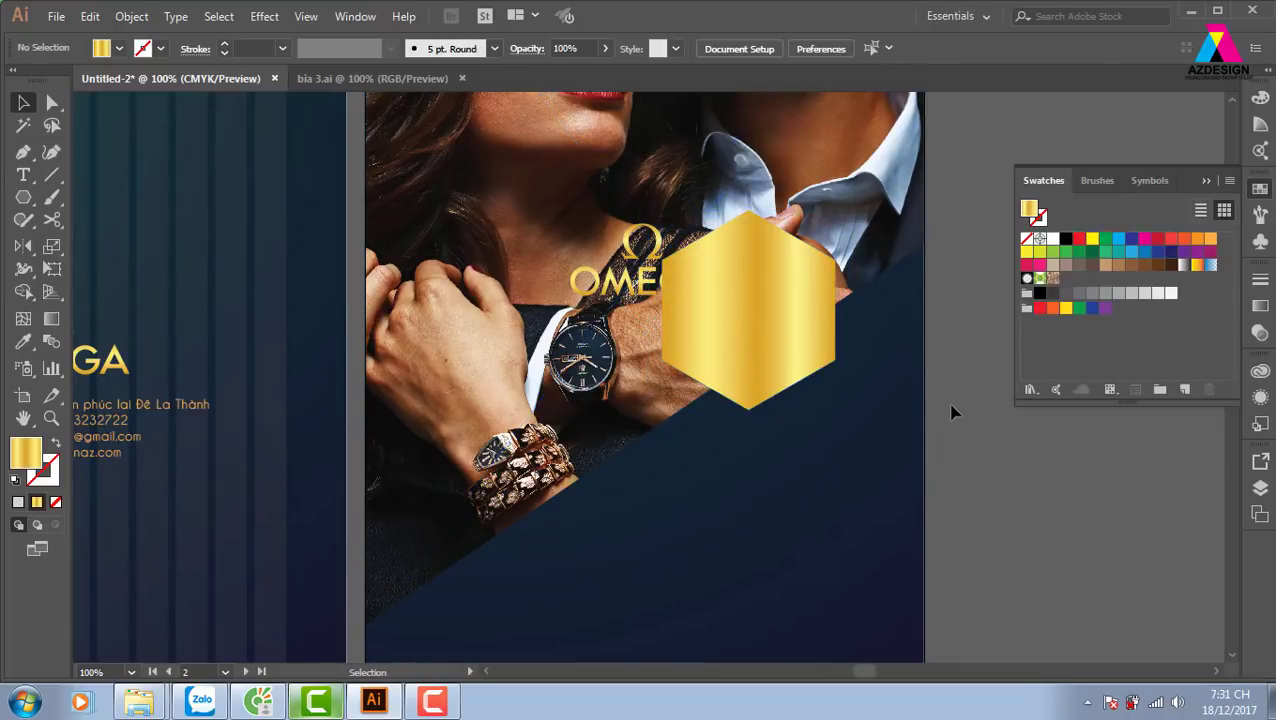
pyautogui.moveTo(802, 355); pyautogui.dragTo(771, 533)
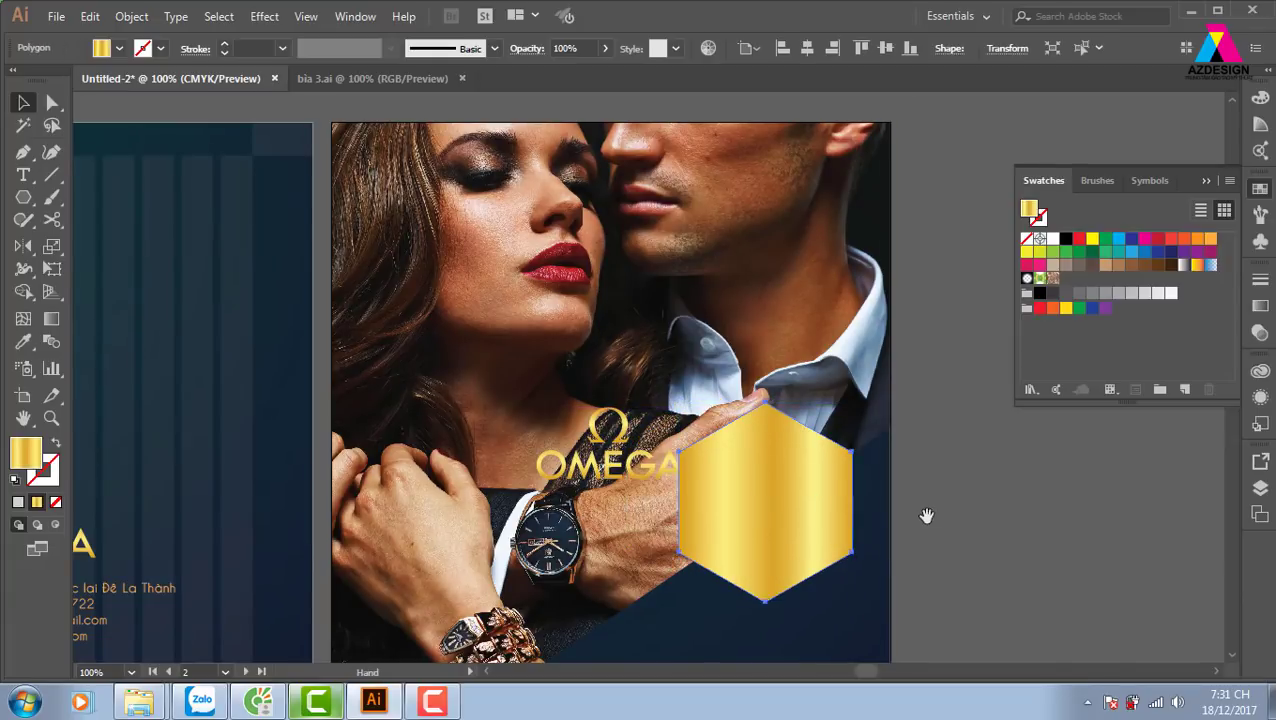
# Select the back cover's clipped photo group, briefly entering and leaving its isolation mode
pyautogui.scroll(-2, 920, 470)
pyautogui.scroll(-1, 624, 563)
pyautogui.click(607, 501)
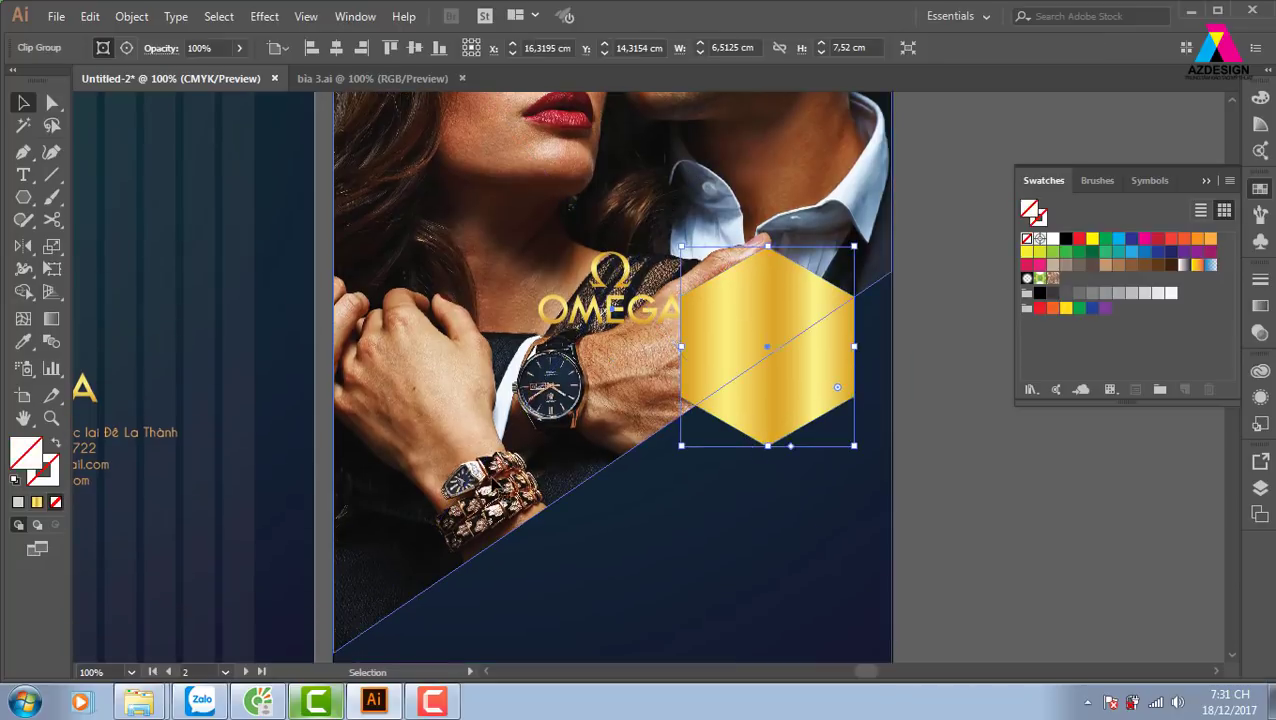
pyautogui.doubleClick(607, 501)
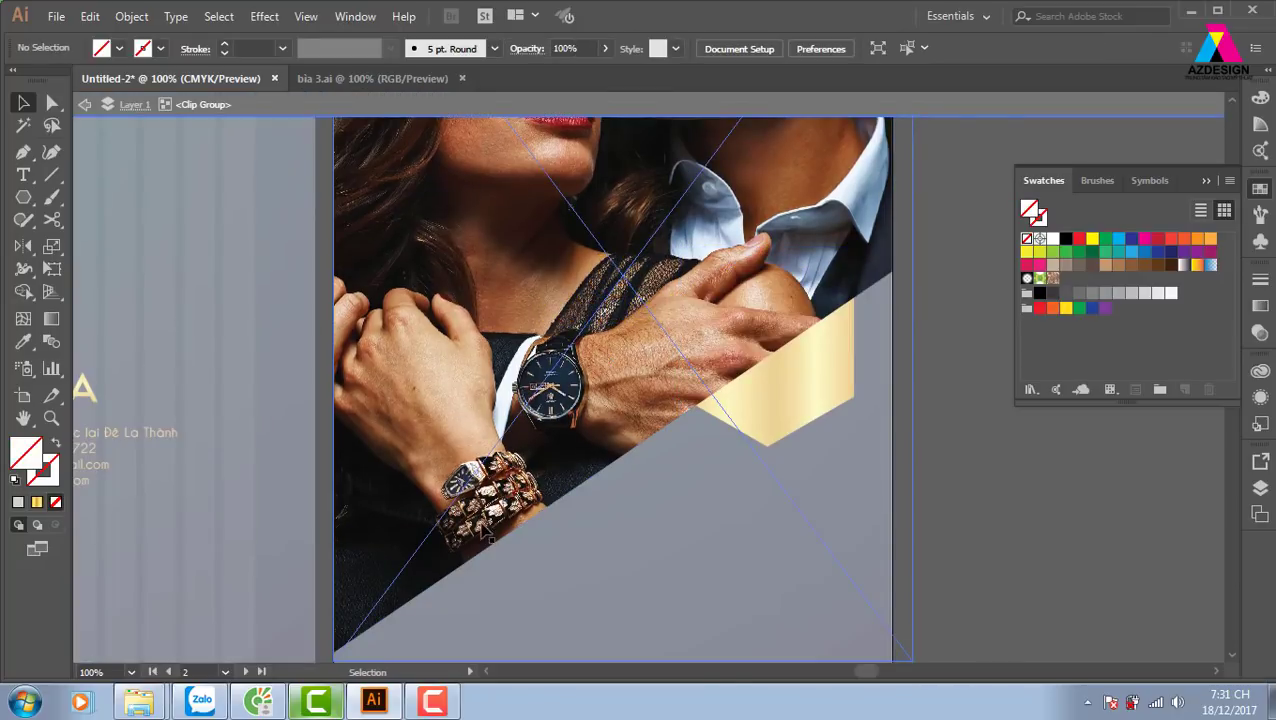
pyautogui.scroll(-1, 487, 535)
pyautogui.scroll(-1, 505, 495)
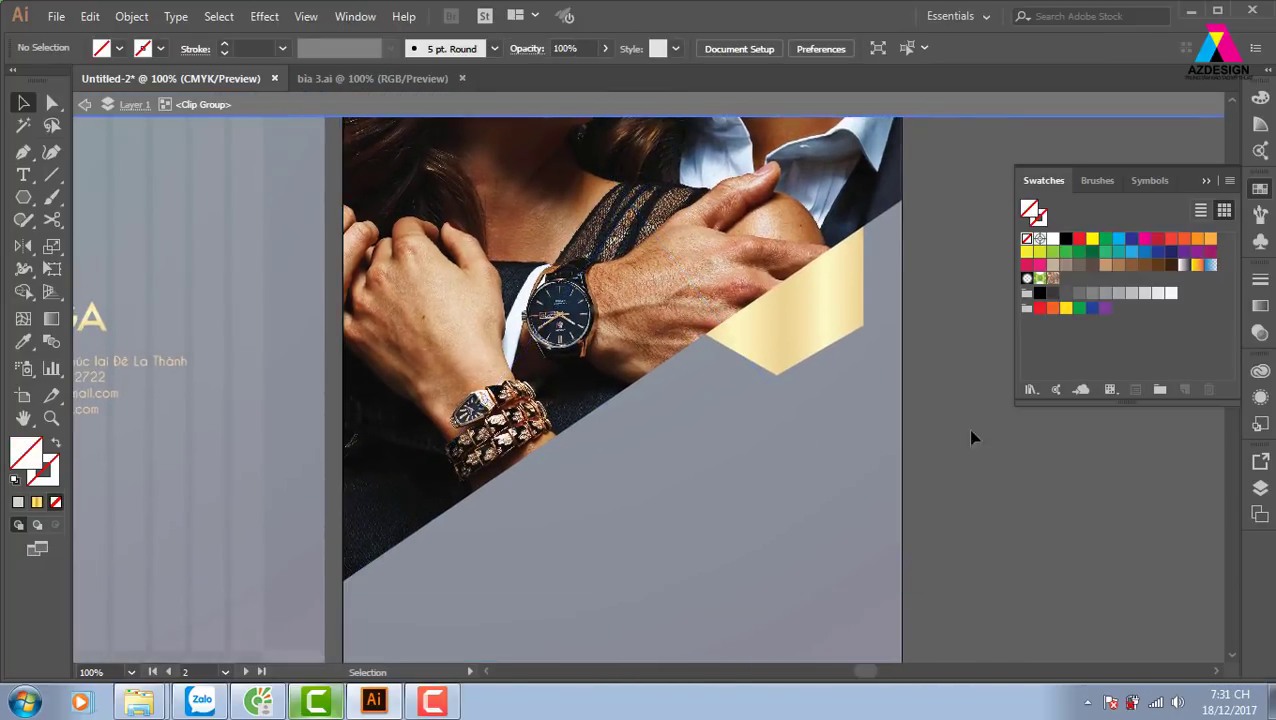
pyautogui.doubleClick(930, 507)
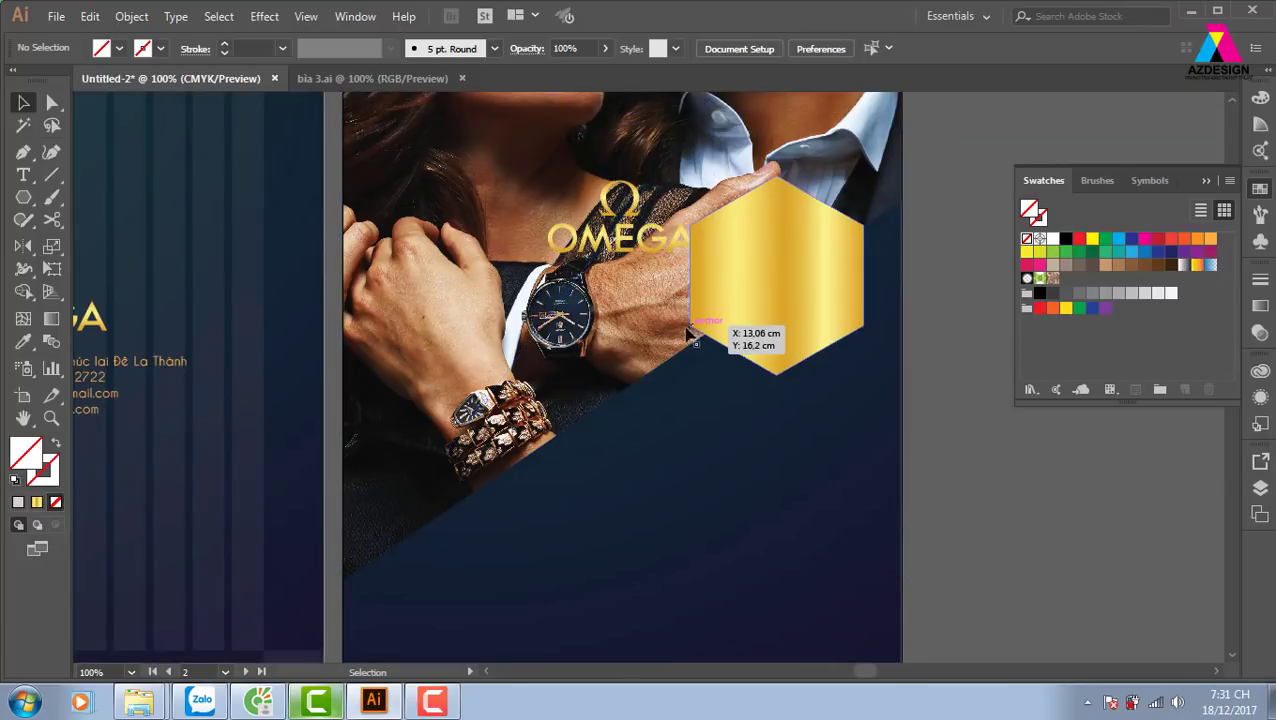
pyautogui.click(55, 104)
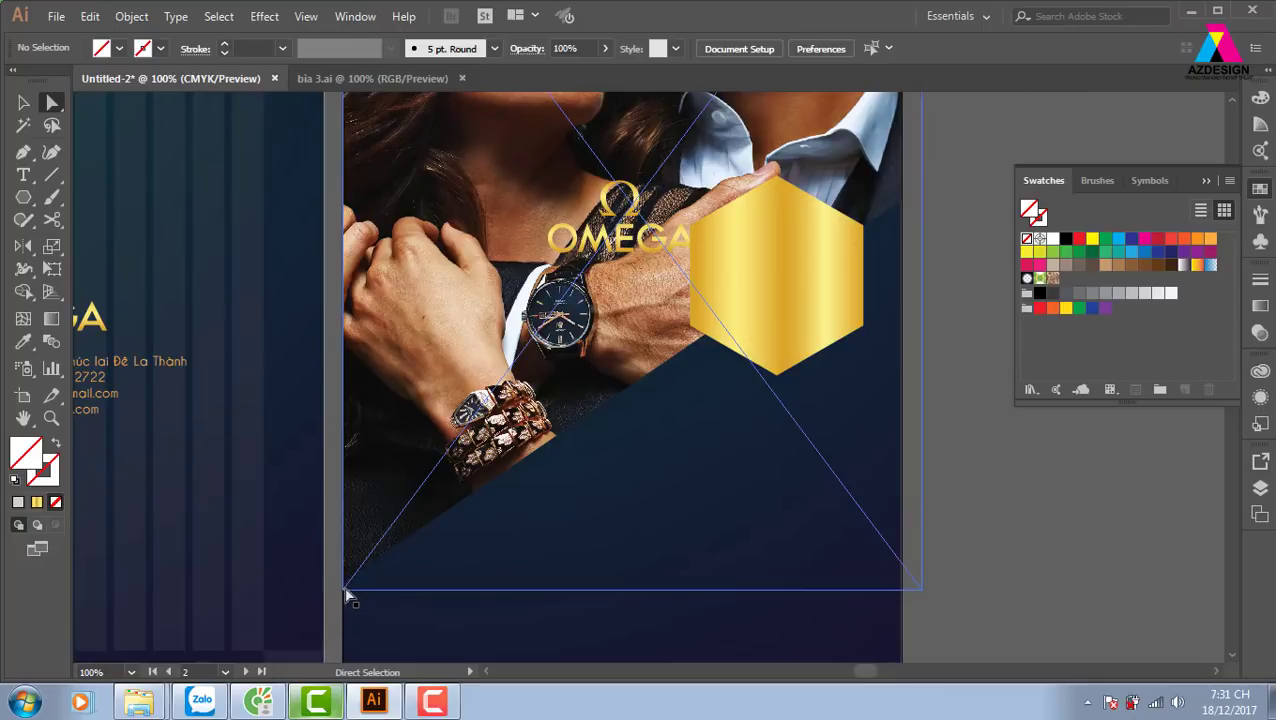
pyautogui.click(372, 575)
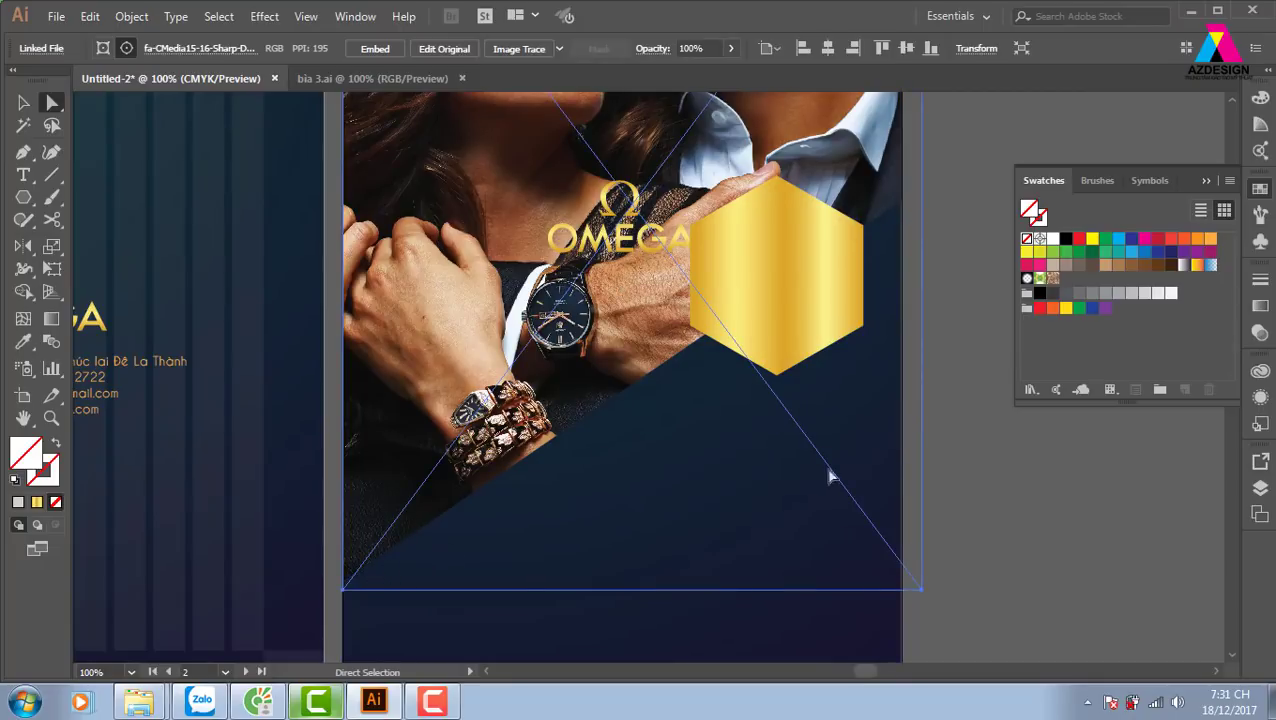
pyautogui.click(968, 465)
pyautogui.press('v')
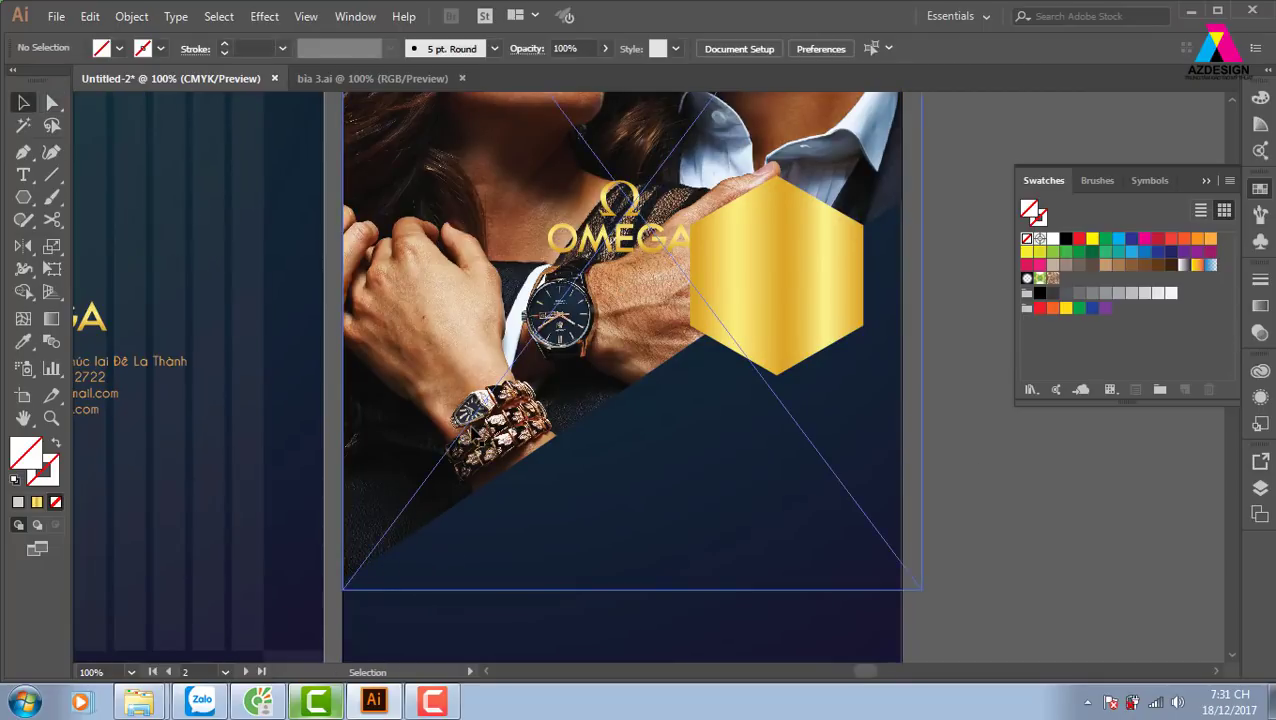
pyautogui.click(467, 472)
# Raise the clip path's bottom-left anchor to about 24,09 cm and adjust the top-right anchor
pyautogui.click(52, 103)
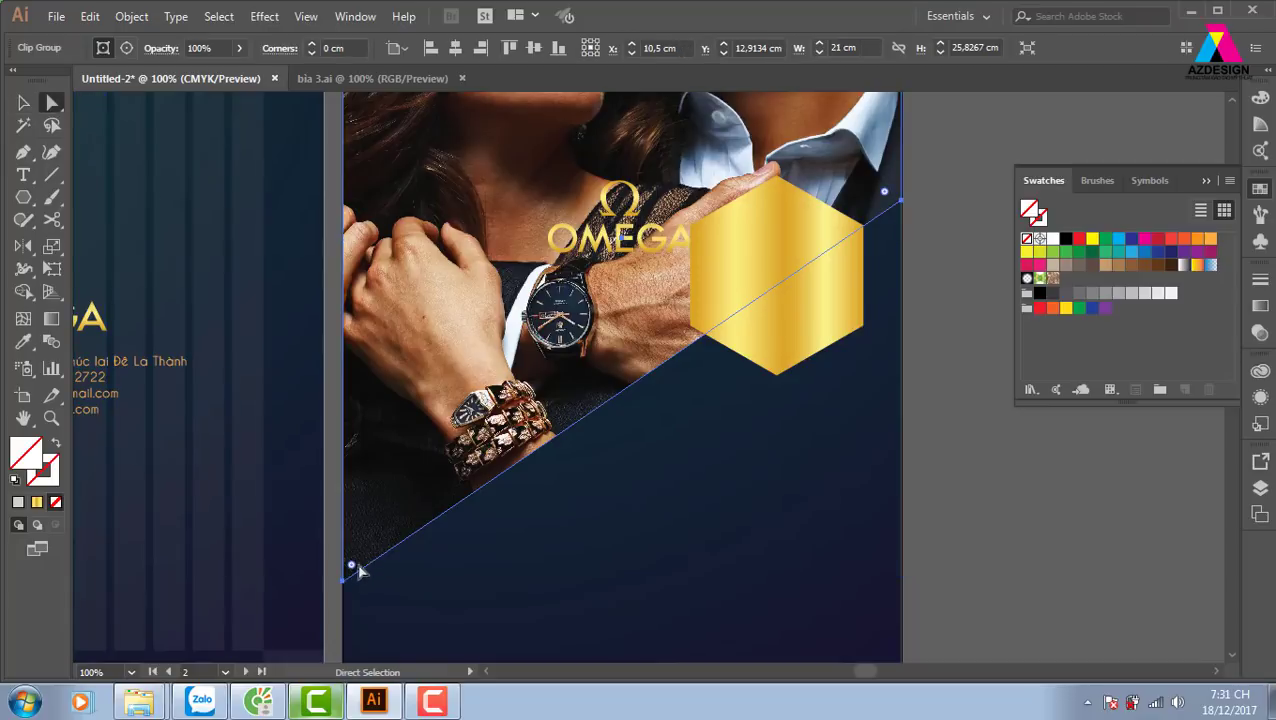
pyautogui.moveTo(351, 566); pyautogui.dragTo(350, 538)
pyautogui.moveTo(905, 205); pyautogui.dragTo(905, 205)
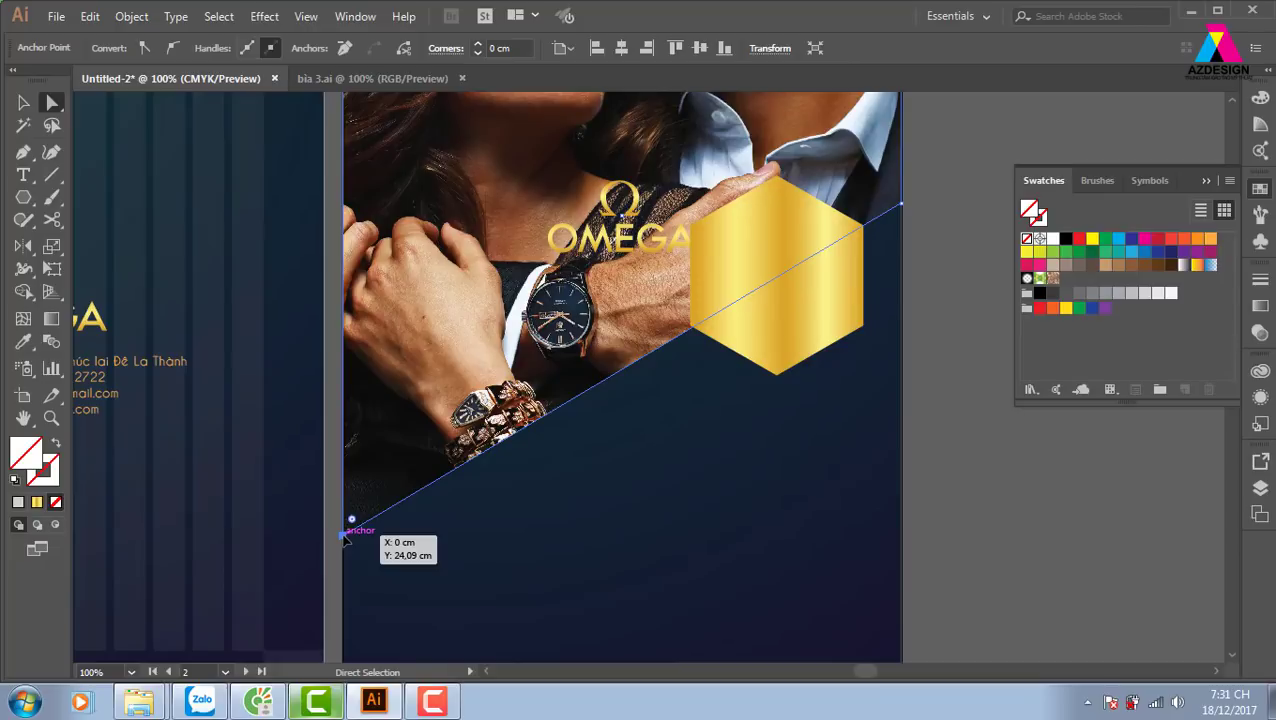
pyautogui.moveTo(342, 534); pyautogui.dragTo(342, 536)
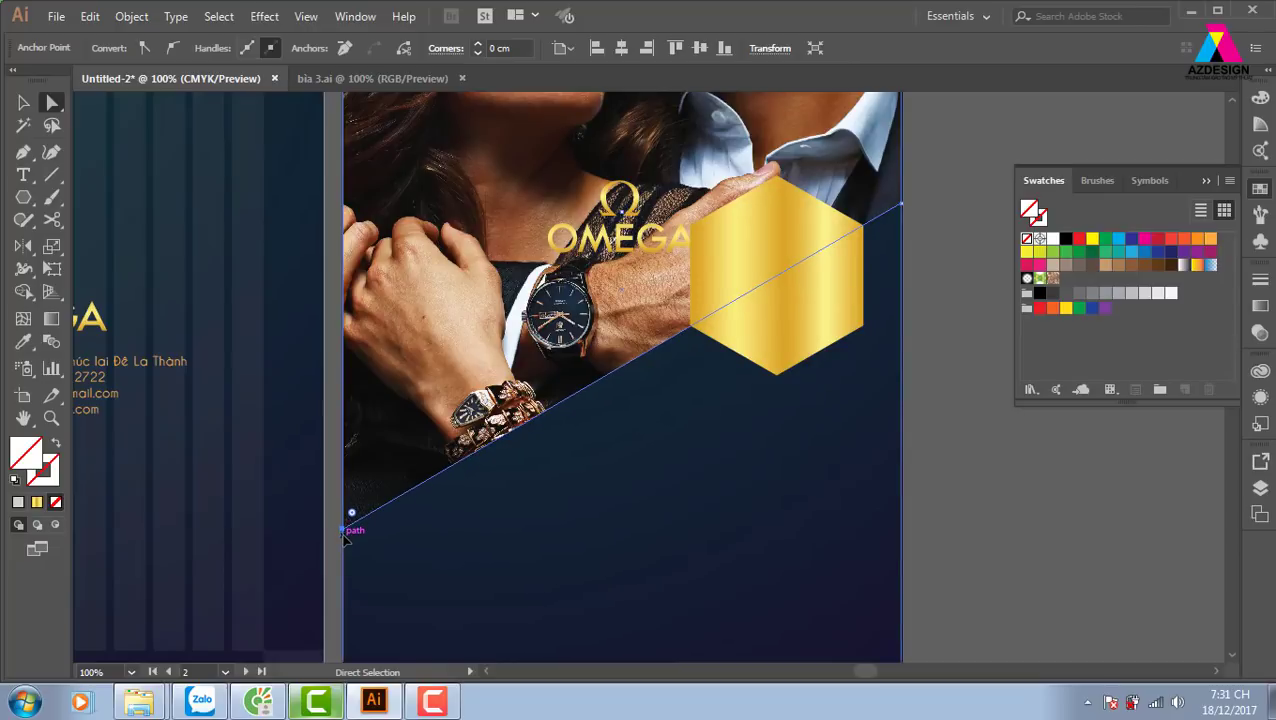
# Move the OMEGA logo onto the gold hexagon
pyautogui.click(24, 103)
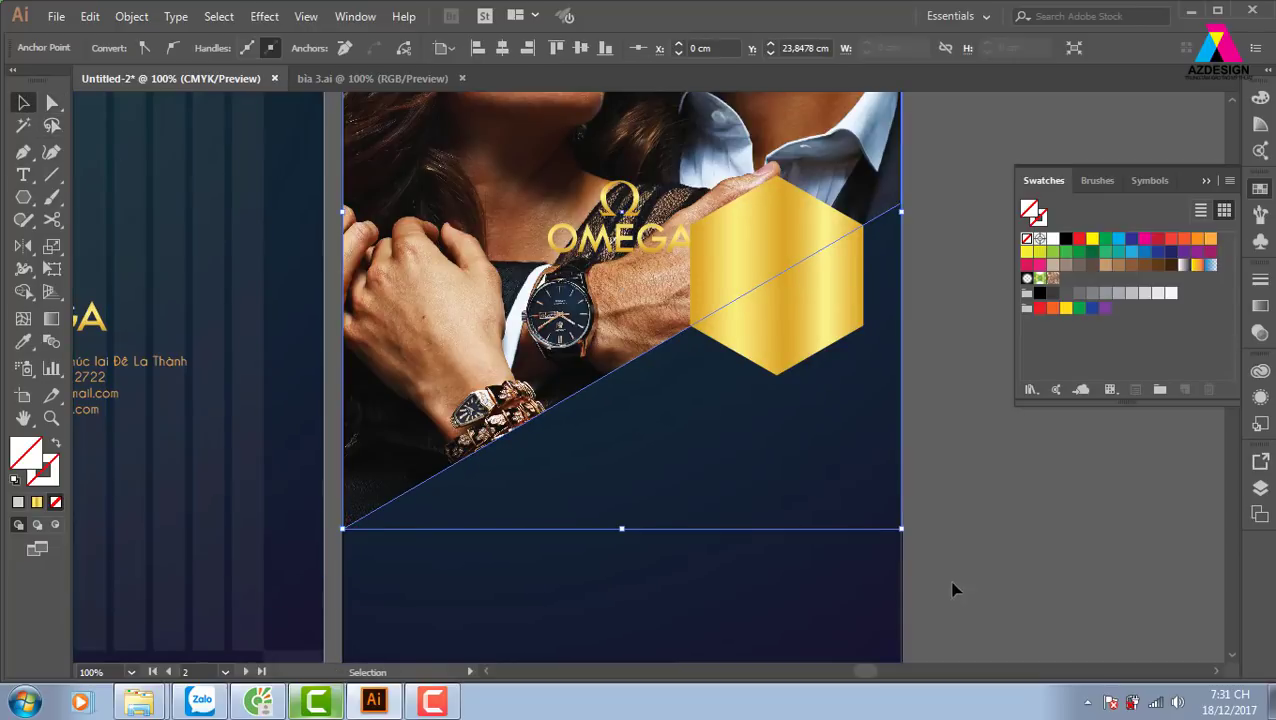
pyautogui.click(955, 505)
pyautogui.moveTo(910, 405); pyautogui.dragTo(908, 562)
pyautogui.moveTo(876, 555); pyautogui.dragTo(868, 547)
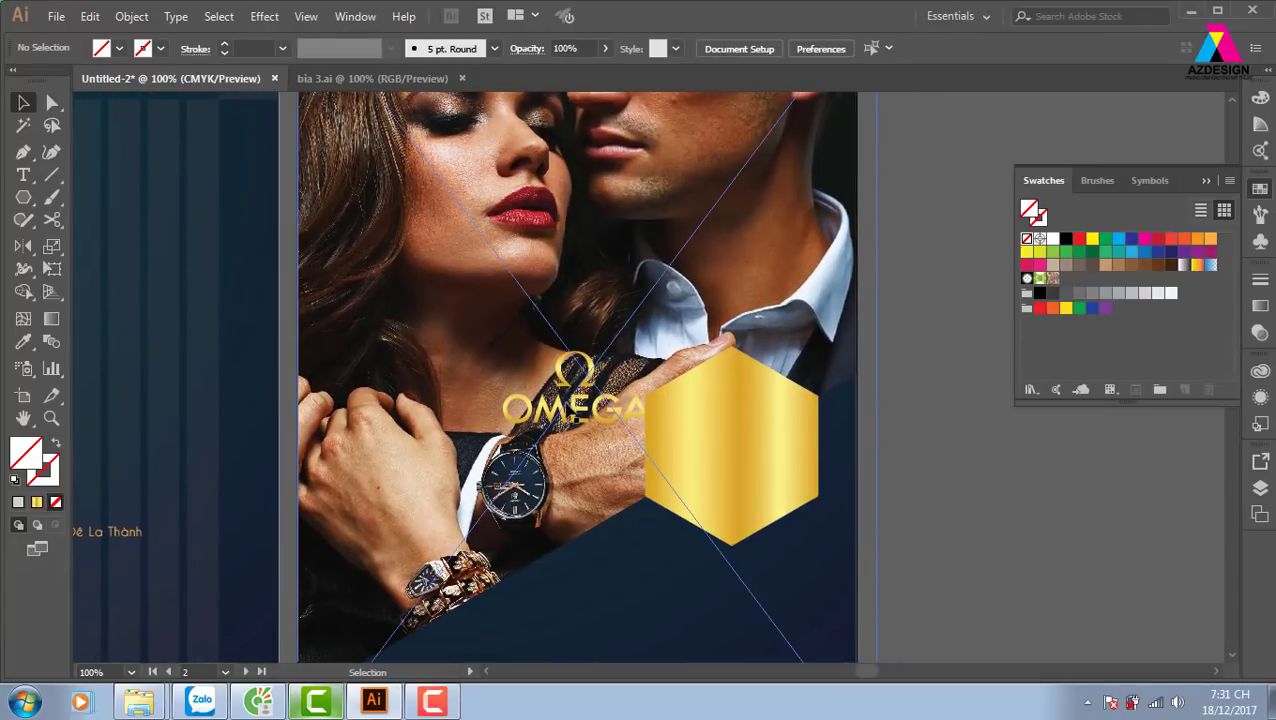
pyautogui.moveTo(575, 414); pyautogui.dragTo(725, 446)
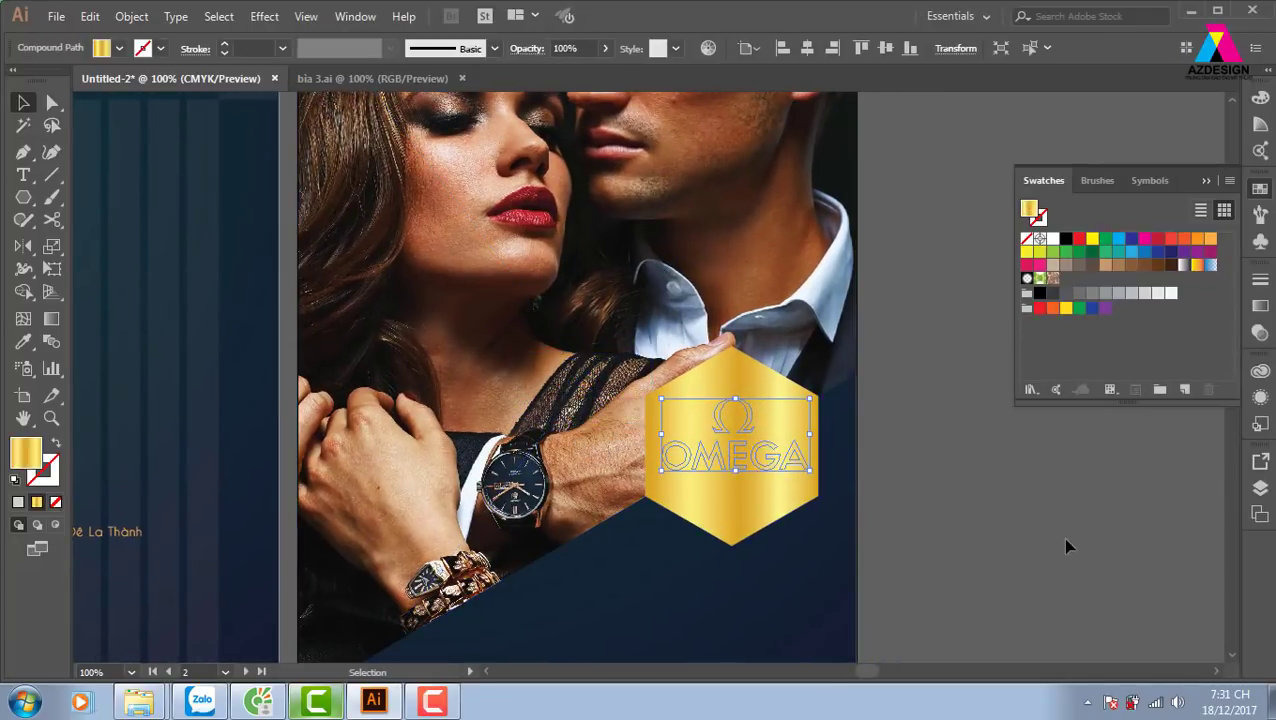
pyautogui.moveTo(1066, 546); pyautogui.dragTo(970, 510)
# Add a smaller copy of the hexagon in front and fill it with dark navy
pyautogui.hotkey('ctrl', 'x')
pyautogui.click(676, 348)
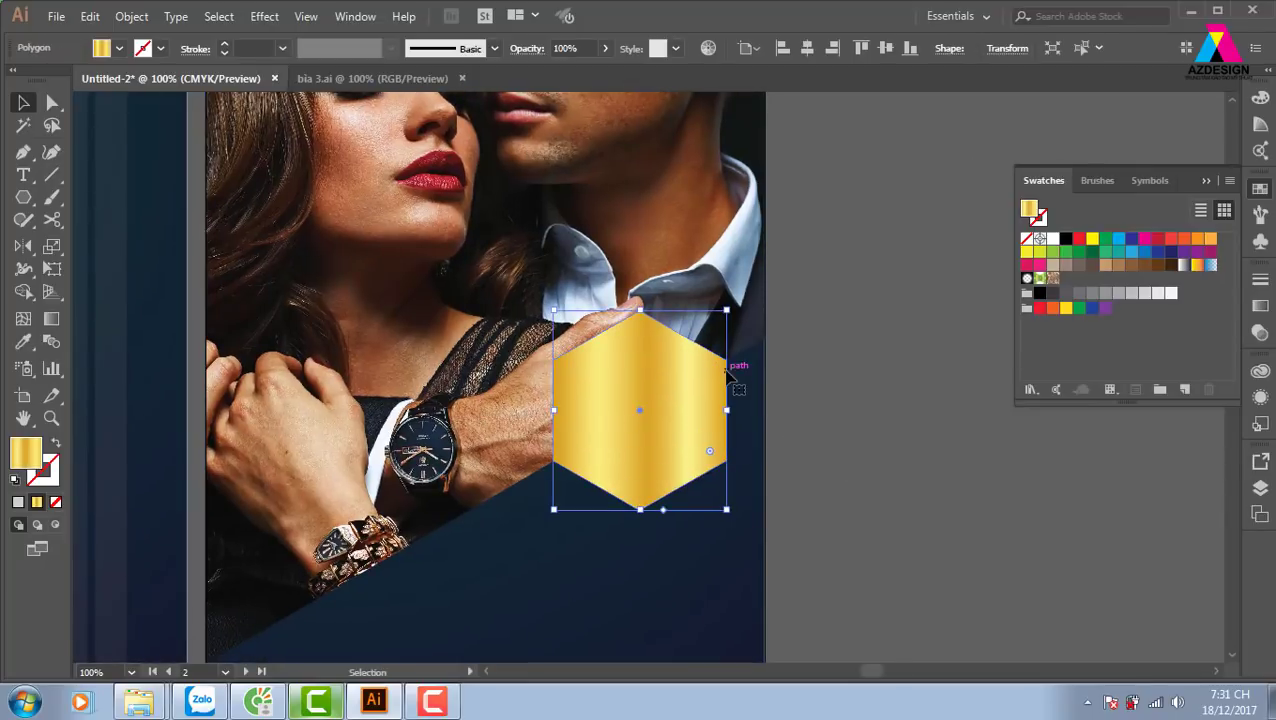
pyautogui.press('v')
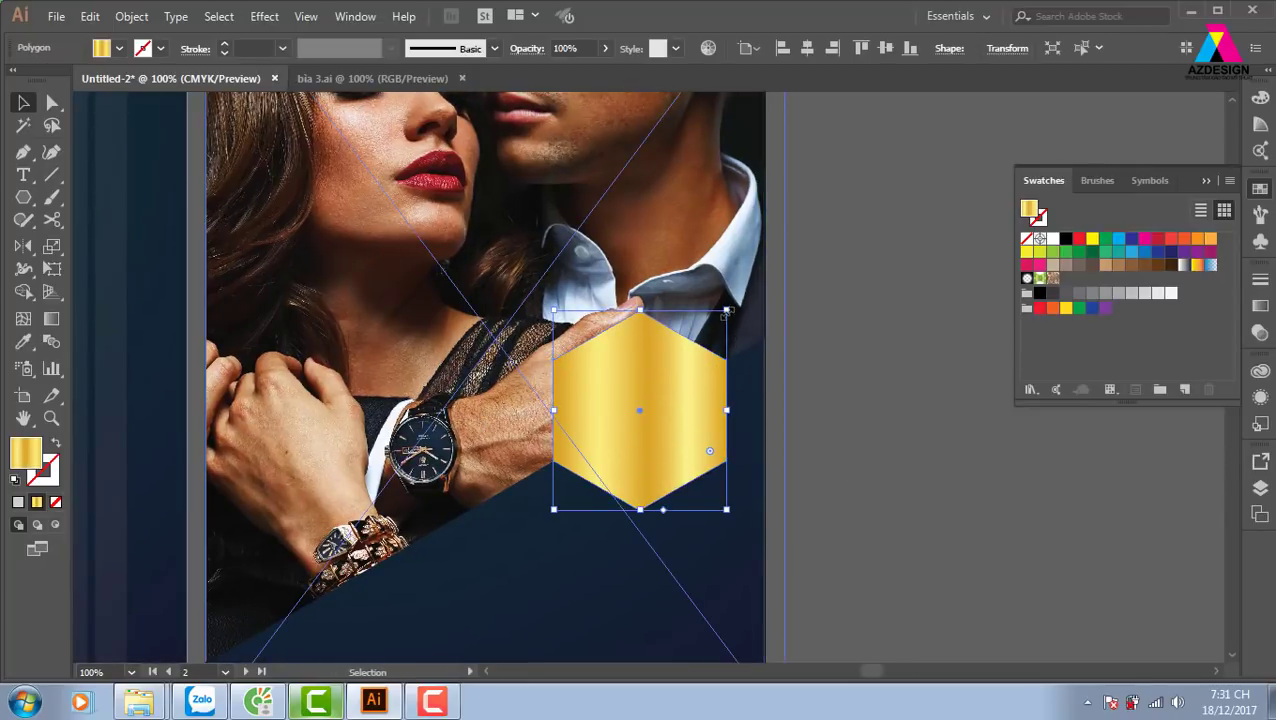
pyautogui.moveTo(727, 312); pyautogui.dragTo(718, 320)
pyautogui.press('i')
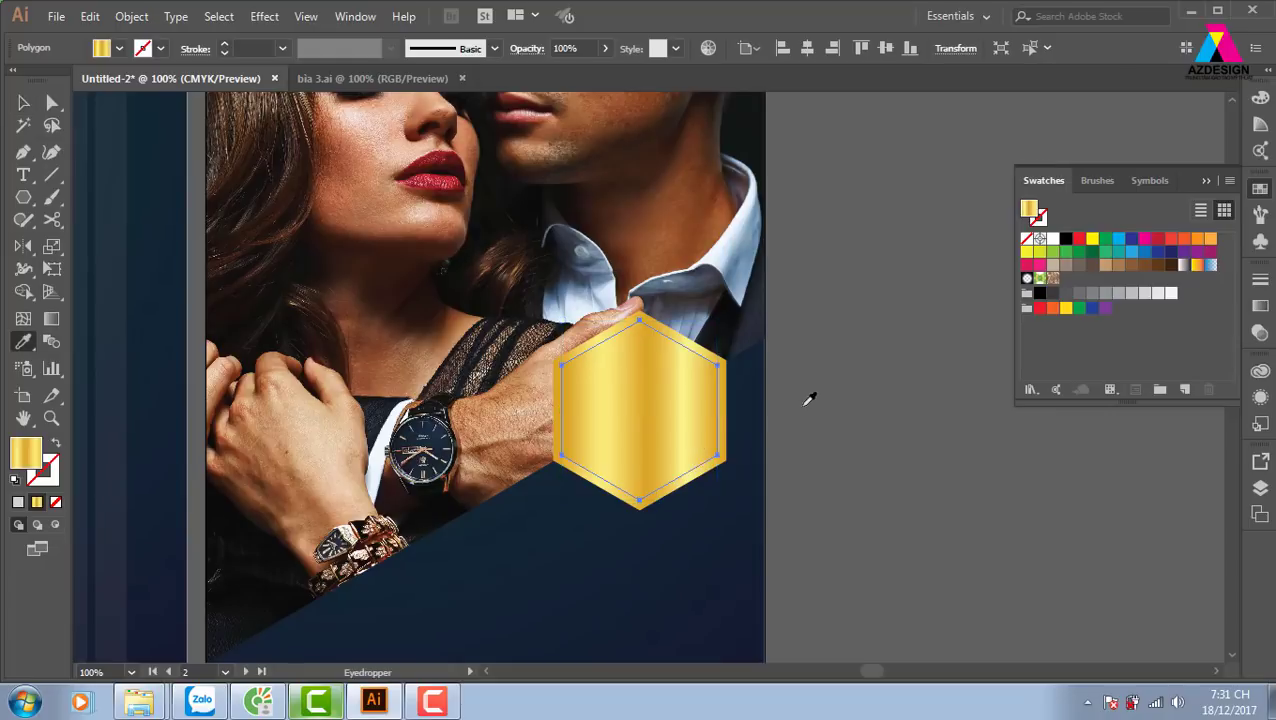
pyautogui.click(758, 360)
pyautogui.hotkey('ctrl', 'z')
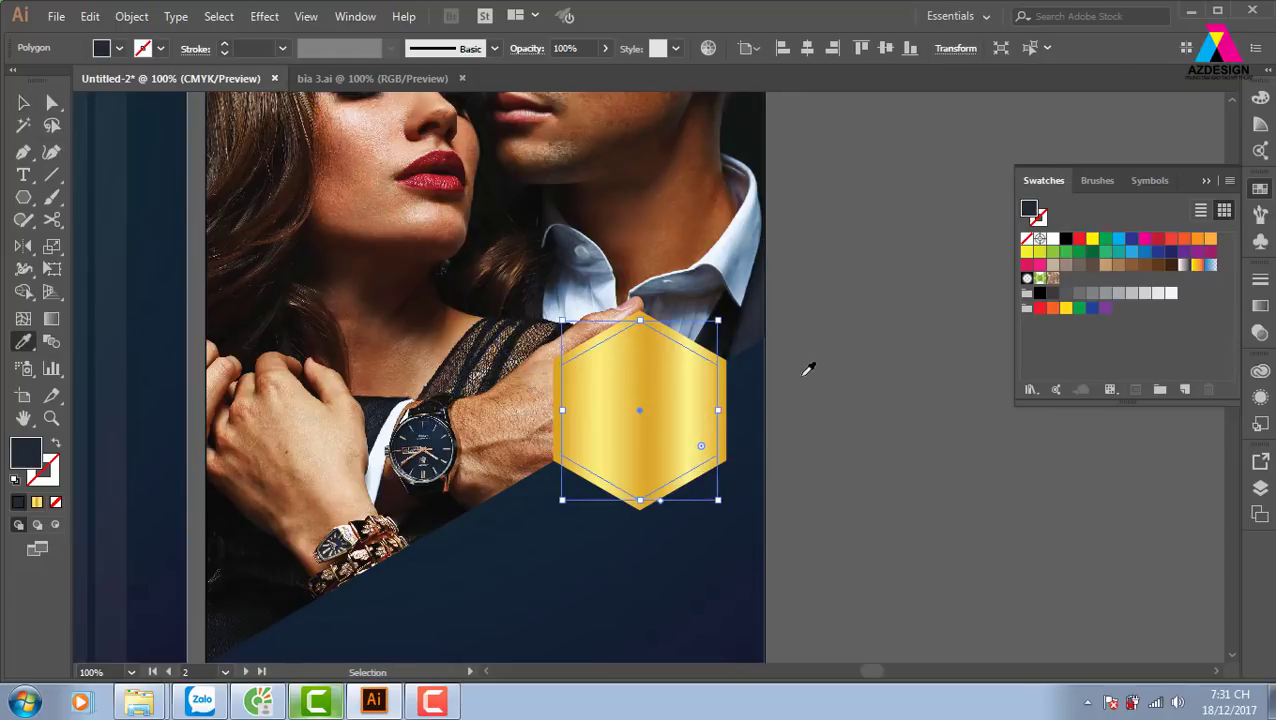
pyautogui.hotkey('ctrl', 'shift', 'z')
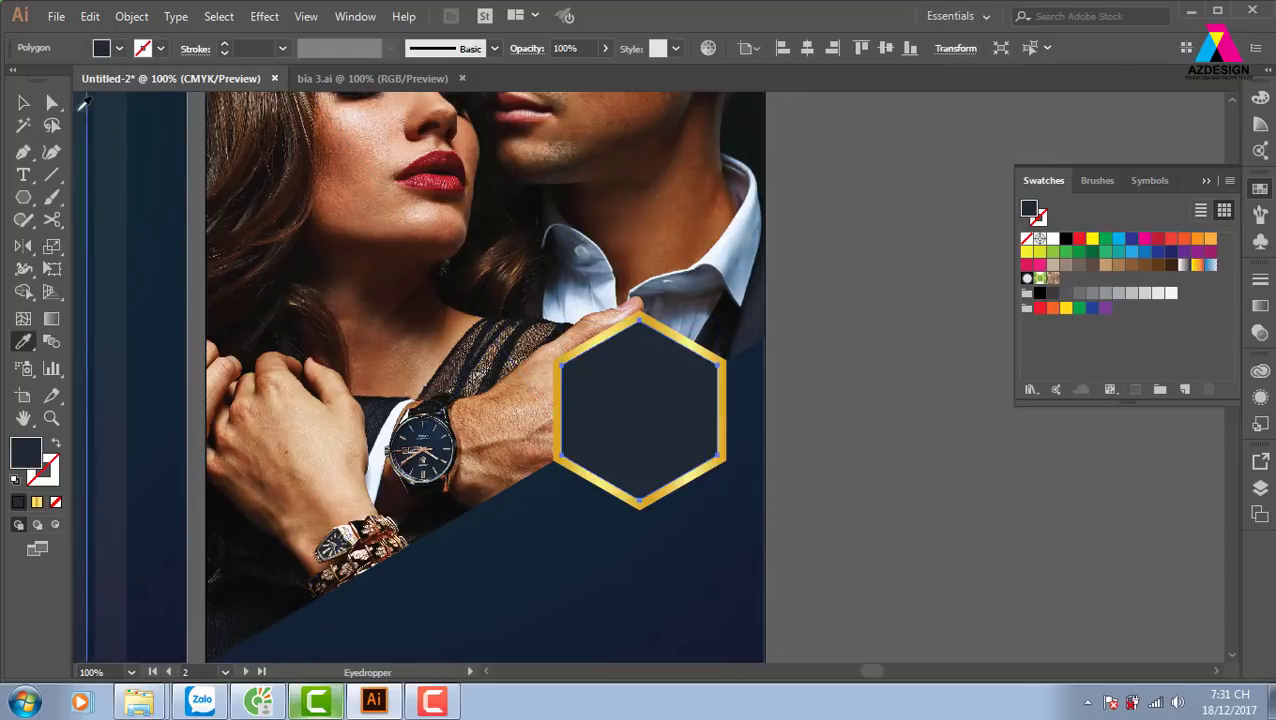
# Bring the OMEGA logo, hidden behind the navy hexagon, to the front using Outline view
pyautogui.click(24, 103)
pyautogui.click(828, 408)
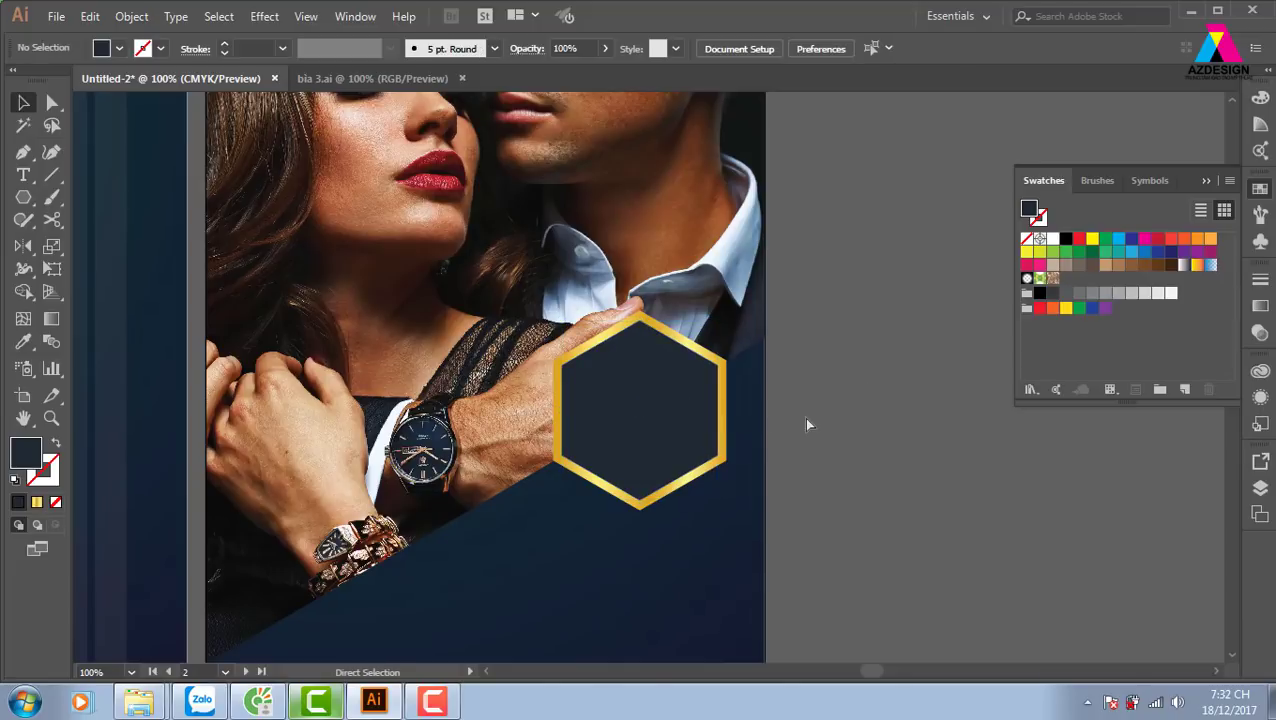
pyautogui.hotkey('ctrl', 'y')
pyautogui.click(663, 392)
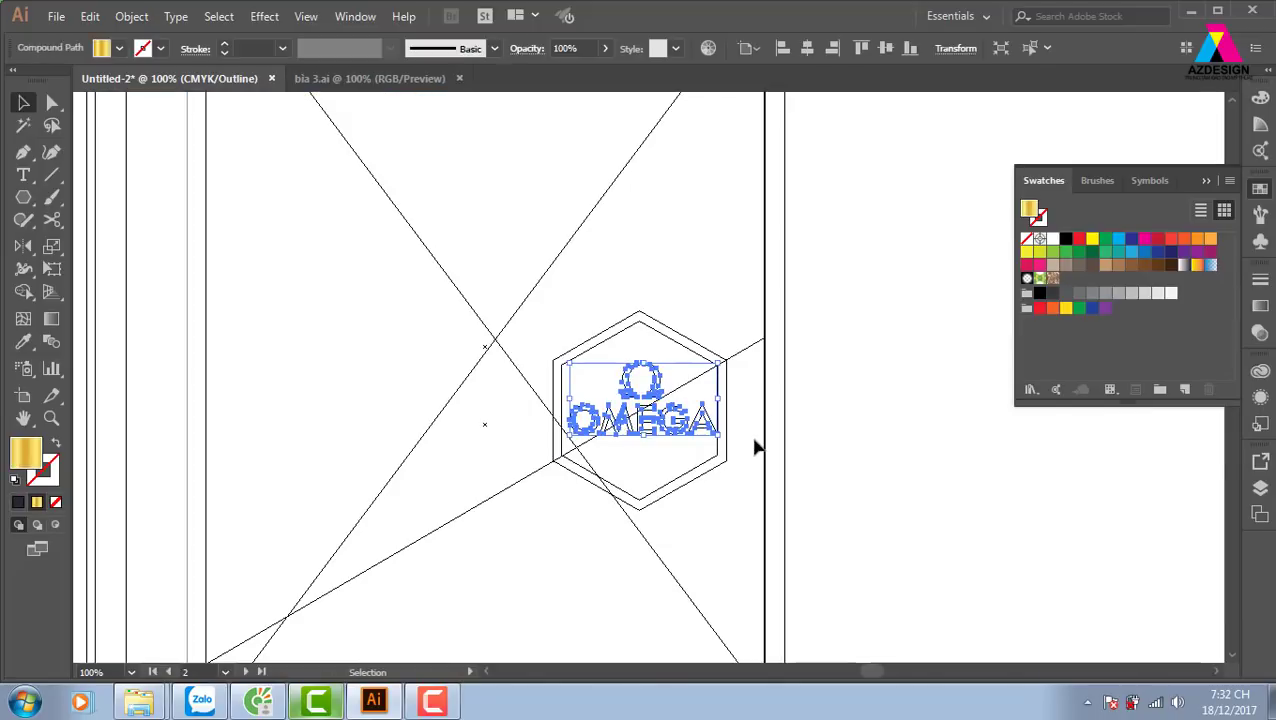
pyautogui.click(905, 475)
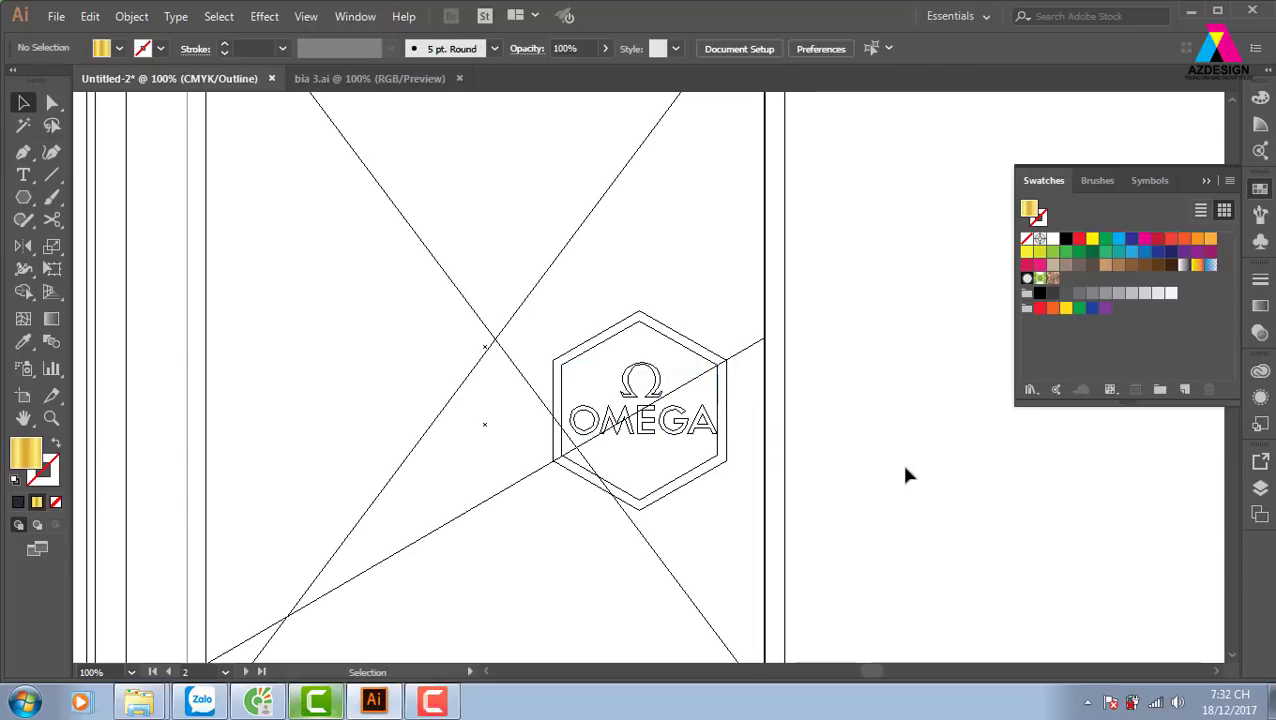
pyautogui.hotkey('ctrl', 'y')
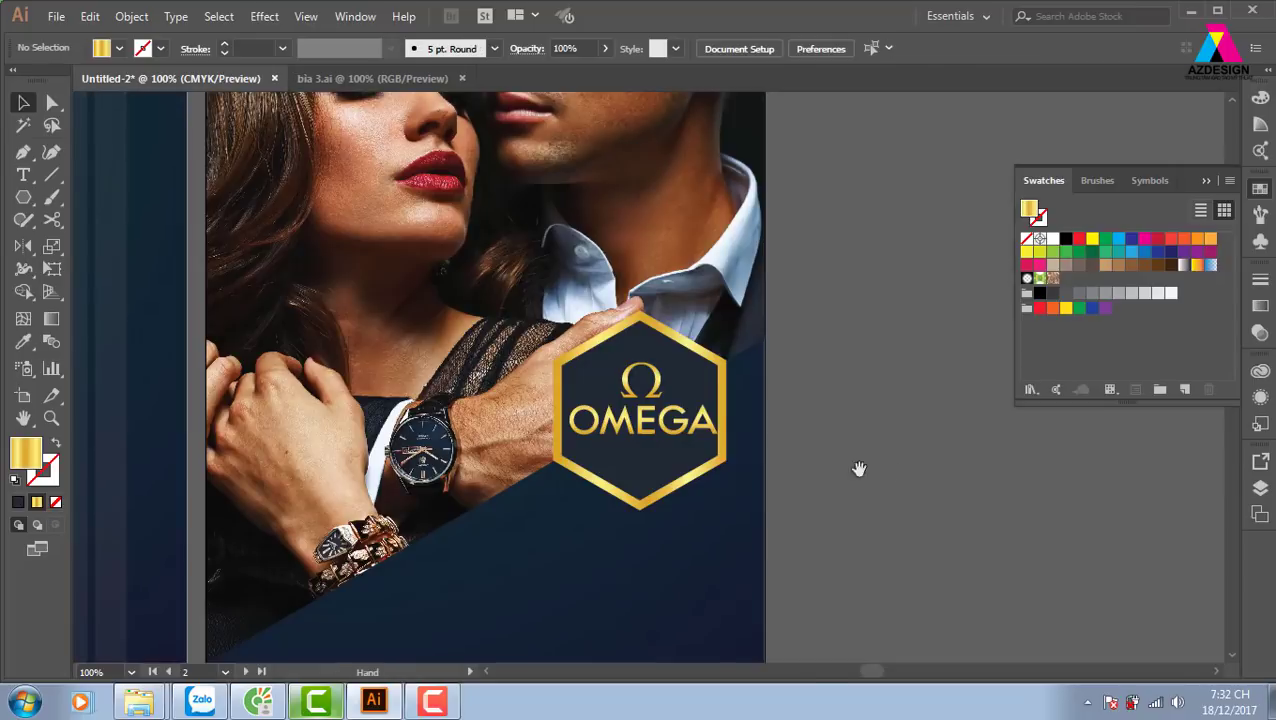
# Scale the OMEGA logo to fit the badge and adjust the inner navy hexagon's size
pyautogui.scroll(-1, 795, 410)
pyautogui.click(697, 374)
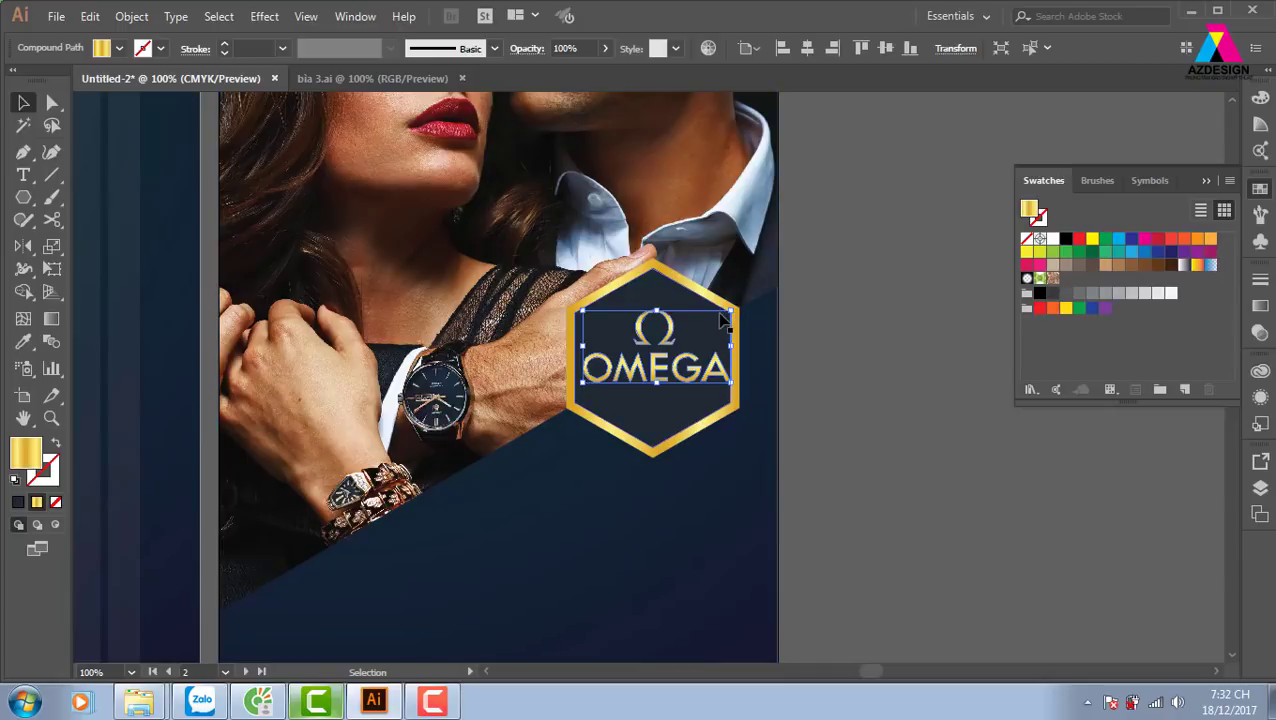
pyautogui.moveTo(730, 312); pyautogui.dragTo(719, 320)
pyautogui.click(891, 387)
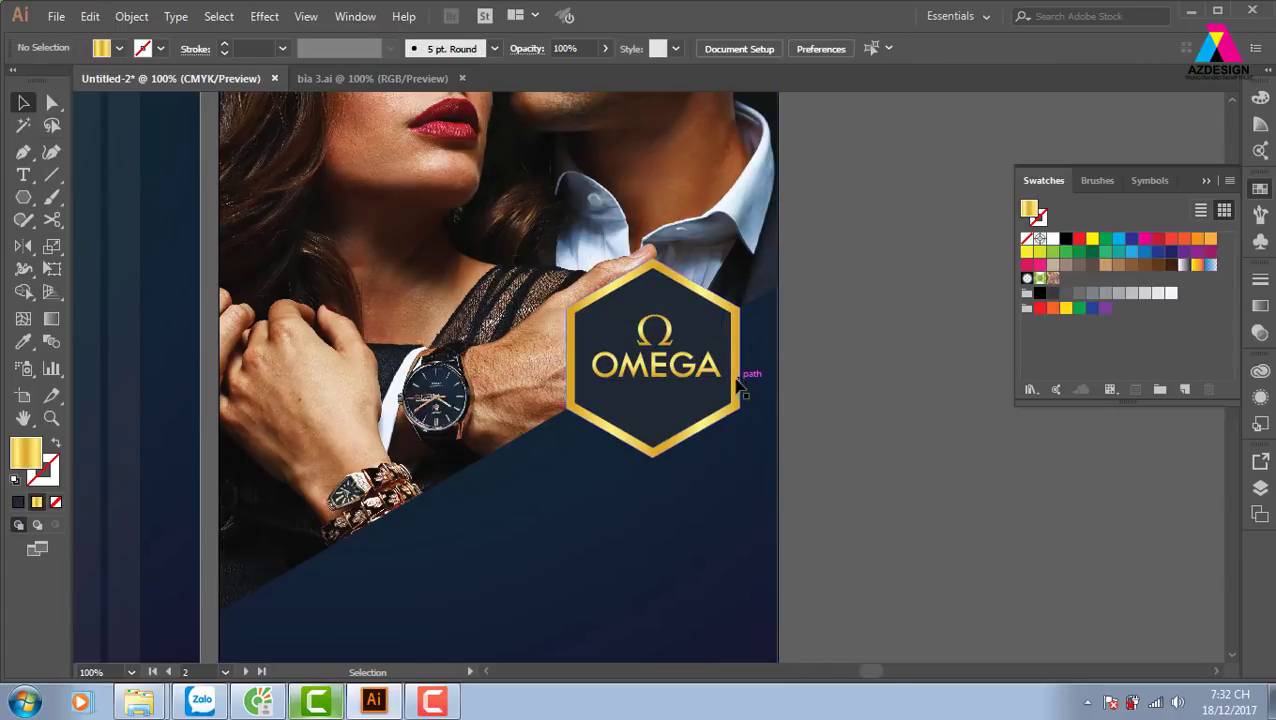
pyautogui.click(722, 322)
pyautogui.moveTo(738, 266); pyautogui.dragTo(735, 263)
pyautogui.click(900, 400)
# Zoom to 66.67% and Alt-drag a copy of the clipped photo beside the artboard
pyautogui.hotkey('ctrl', '-')
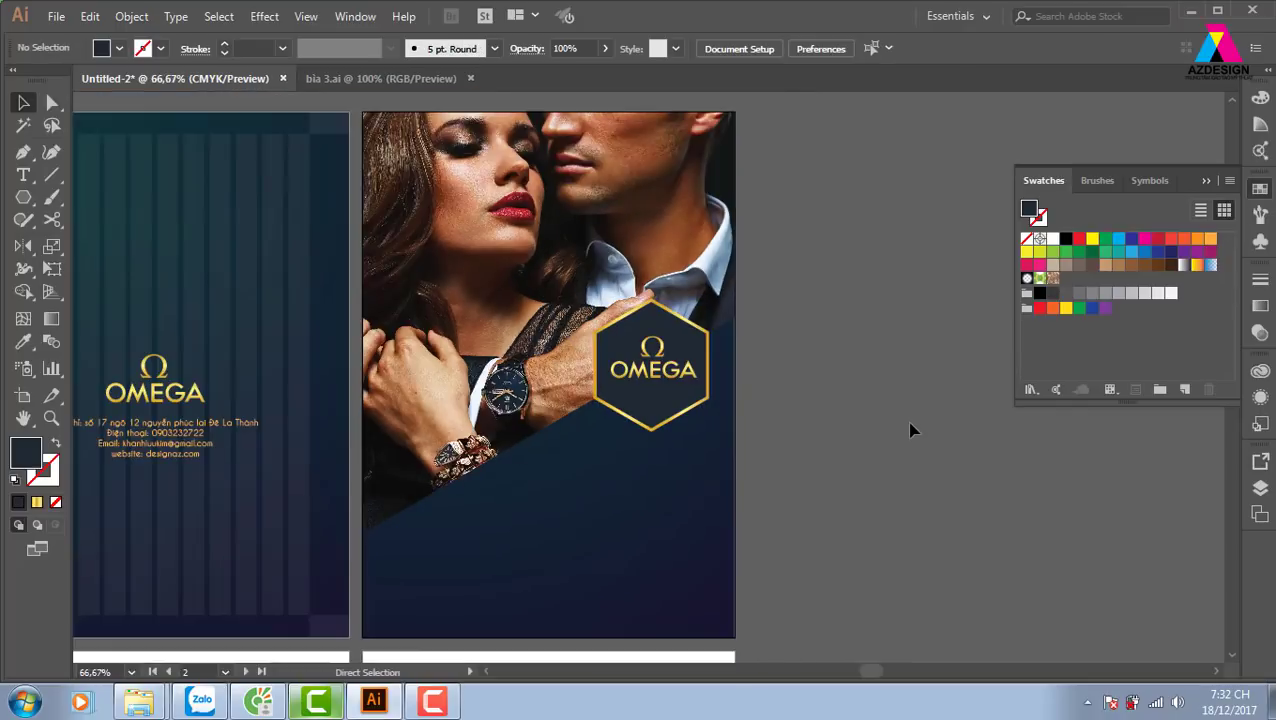
pyautogui.hotkey('ctrl', '-')
pyautogui.hotkey('ctrl', '-')
pyautogui.hotkey('ctrl', '+')
pyautogui.hotkey('ctrl', '+')
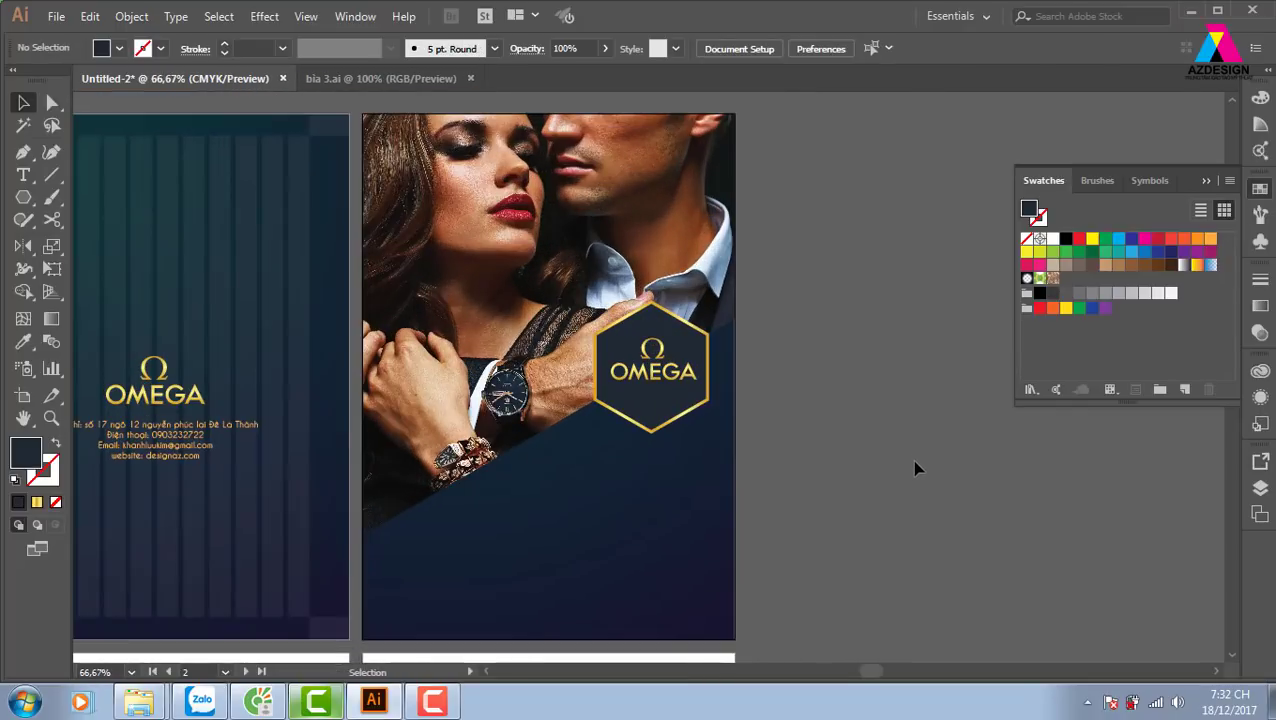
pyautogui.click(597, 446)
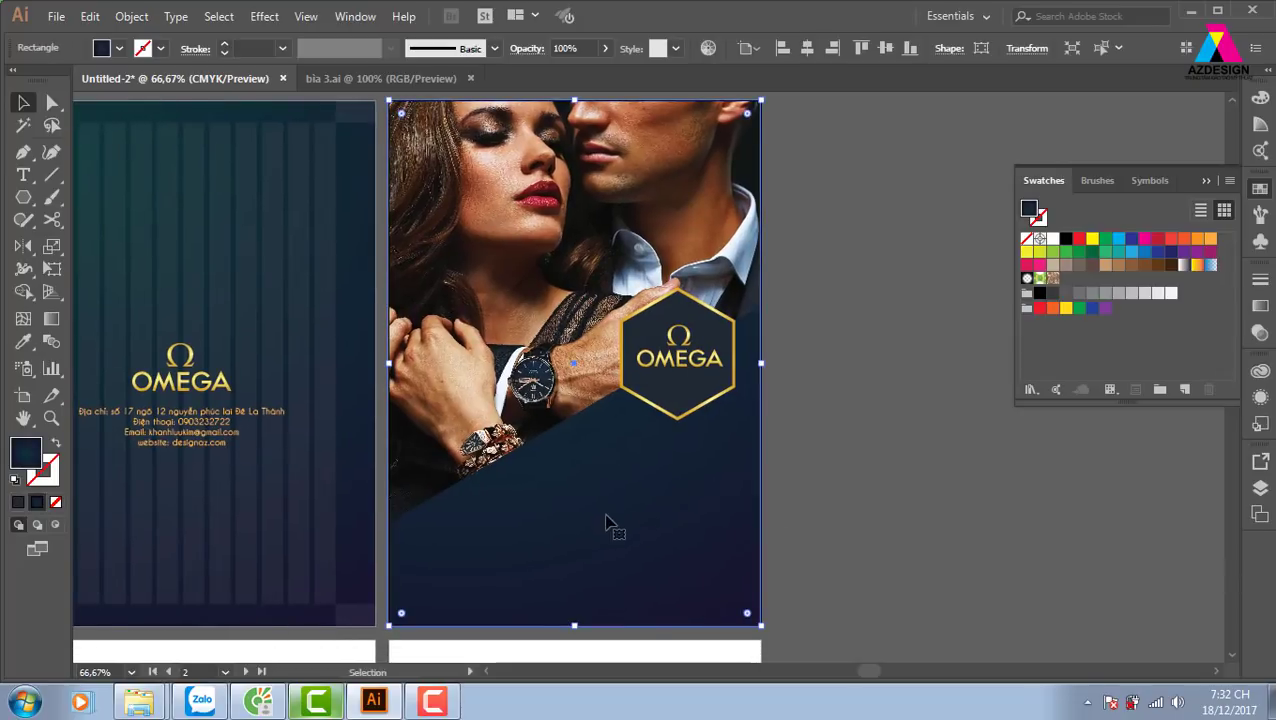
pyautogui.click(897, 482)
pyautogui.hscroll(2, 668, 454)
pyautogui.moveTo(456, 401); pyautogui.dragTo(848, 471)
# Release the copy's clipping mask, delete the photo, and select the leftover diagonal shape
pyautogui.hscroll(3, 666, 498)
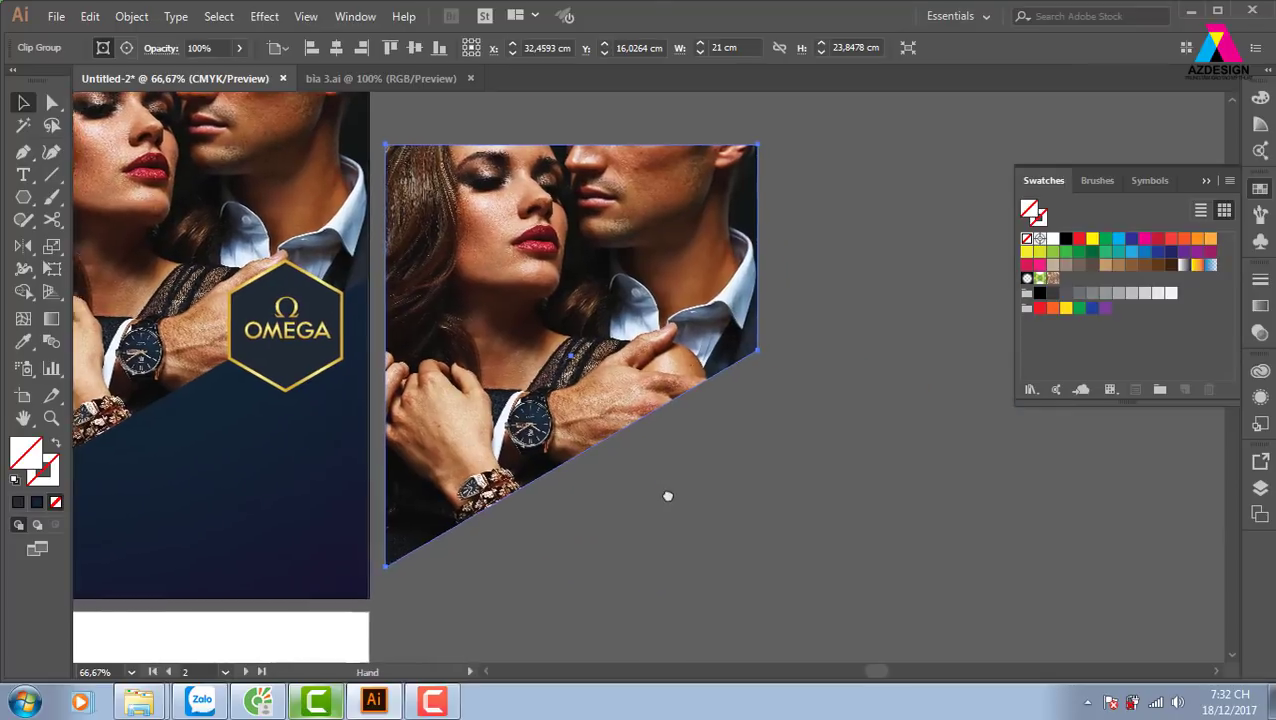
pyautogui.rightClick(634, 318)
pyautogui.click(752, 453)
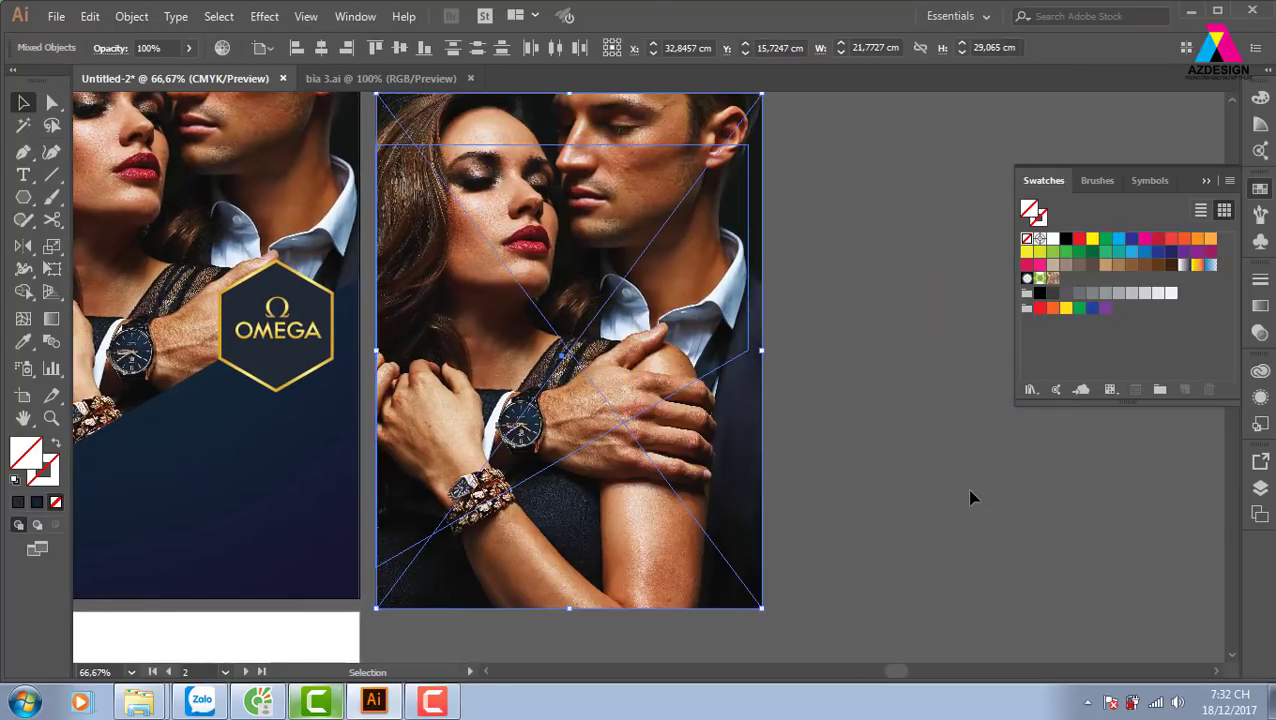
pyautogui.moveTo(711, 477); pyautogui.dragTo(886, 508)
pyautogui.press('Delete')
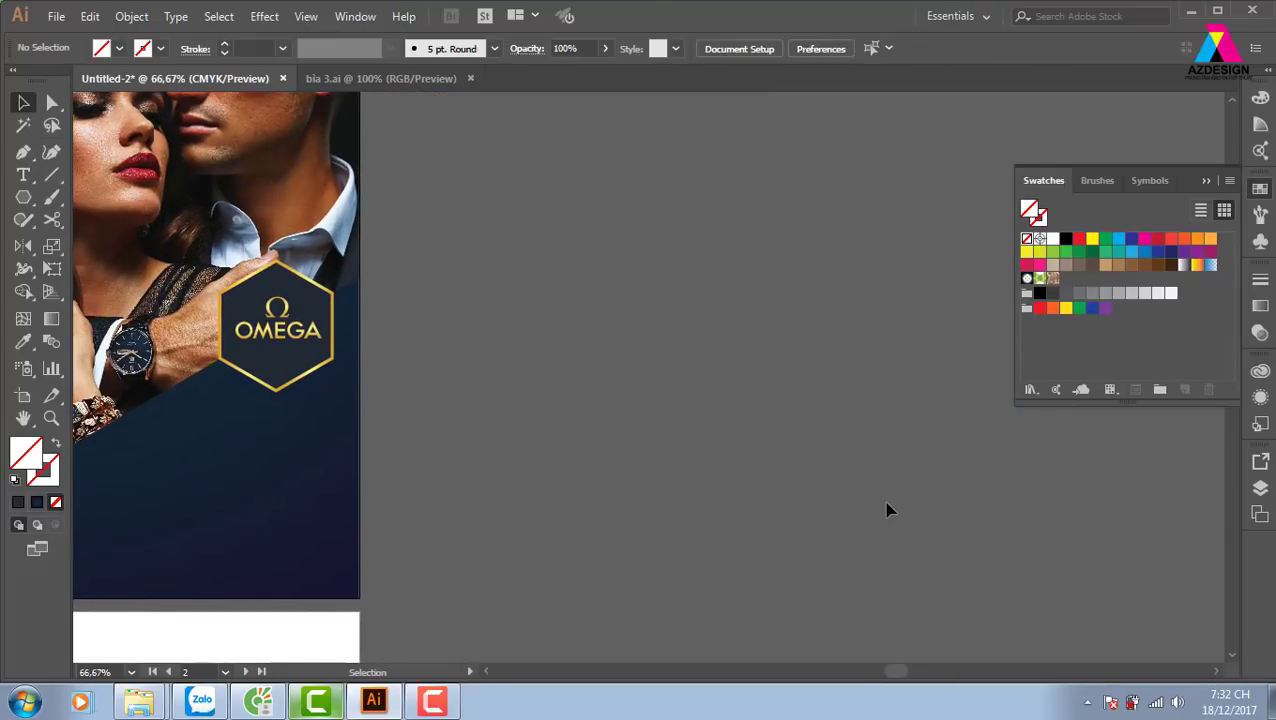
pyautogui.moveTo(840, 293); pyautogui.dragTo(648, 505)
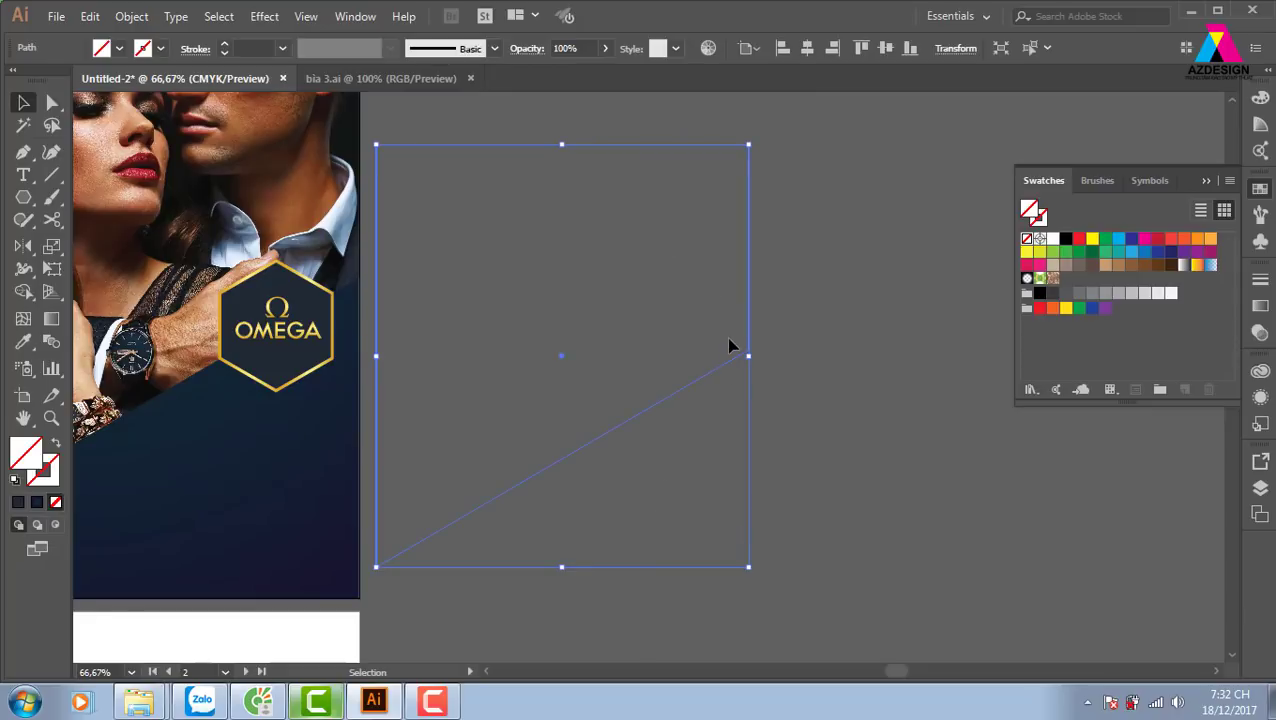
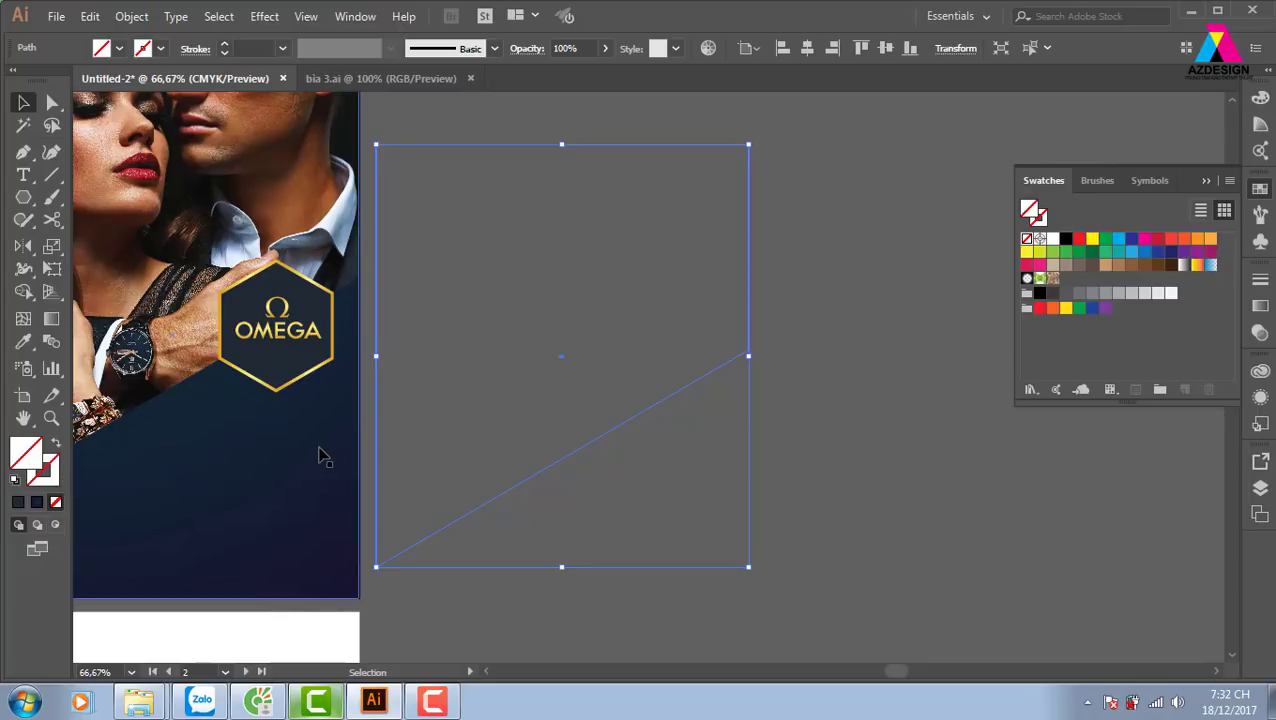
# Fill the wedge with the gold gradient sampled from the OMEGA logo text
pyautogui.press('i')
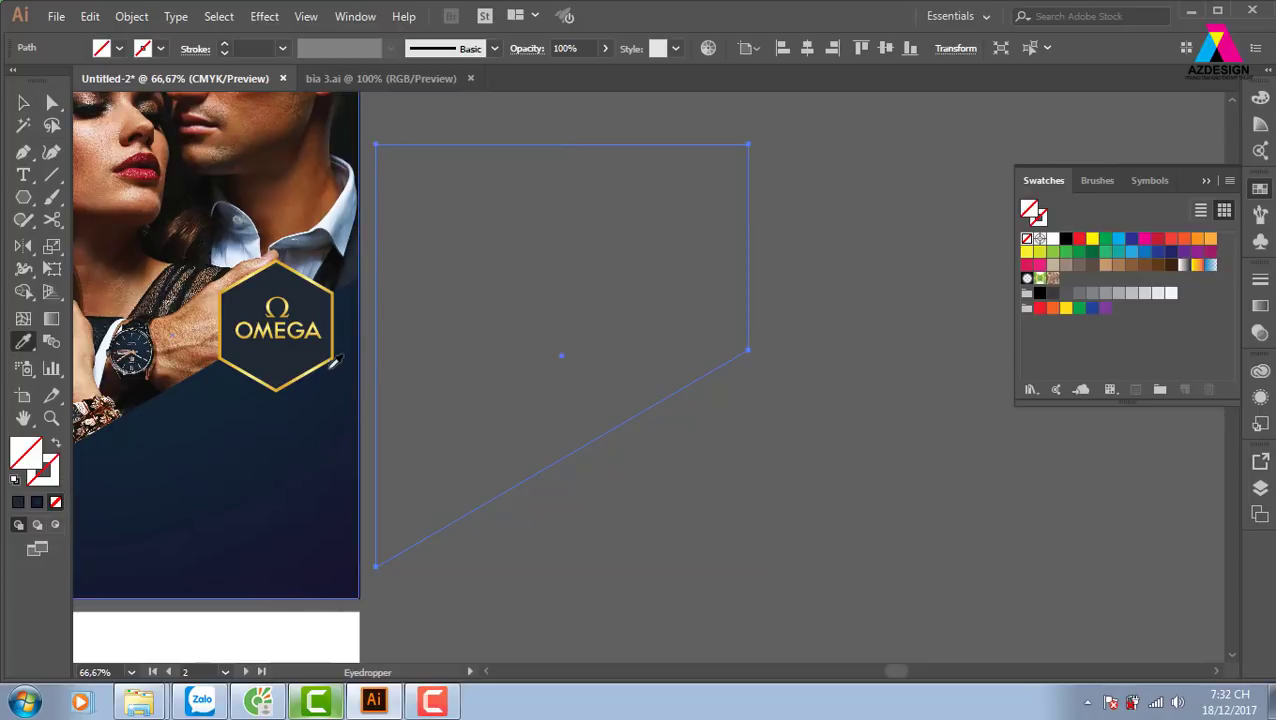
pyautogui.click(338, 358)
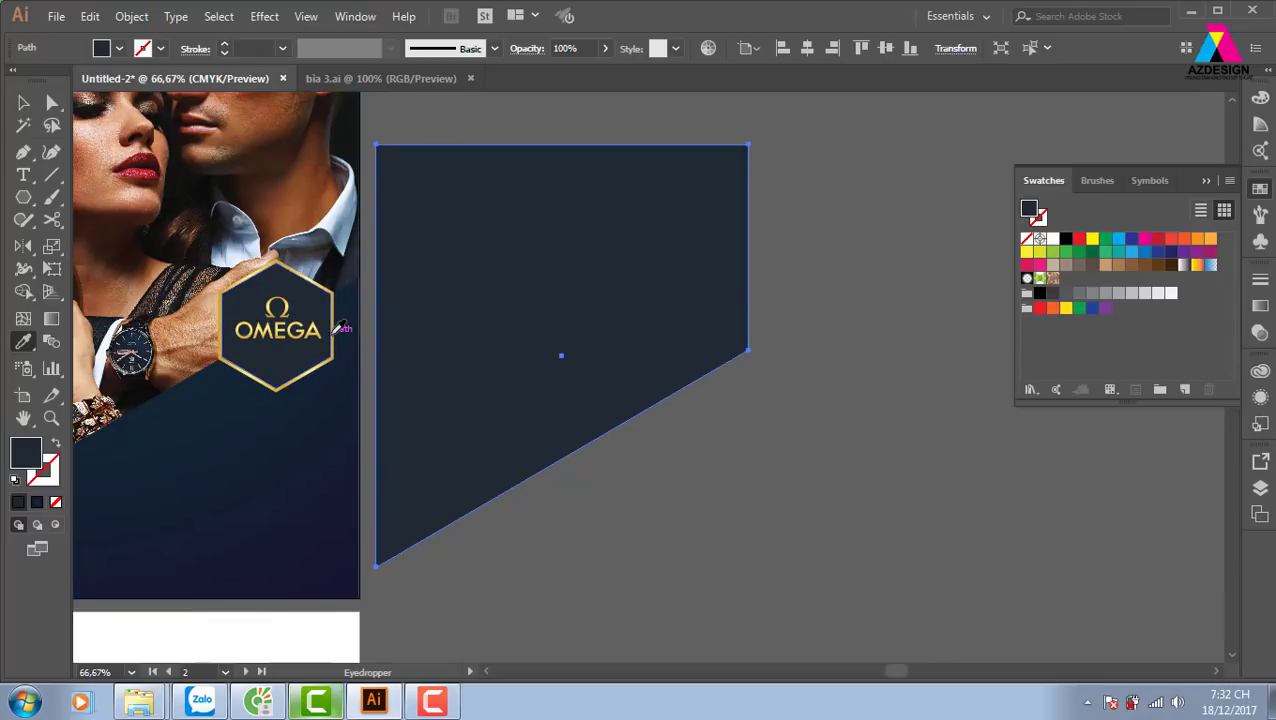
pyautogui.click(313, 328)
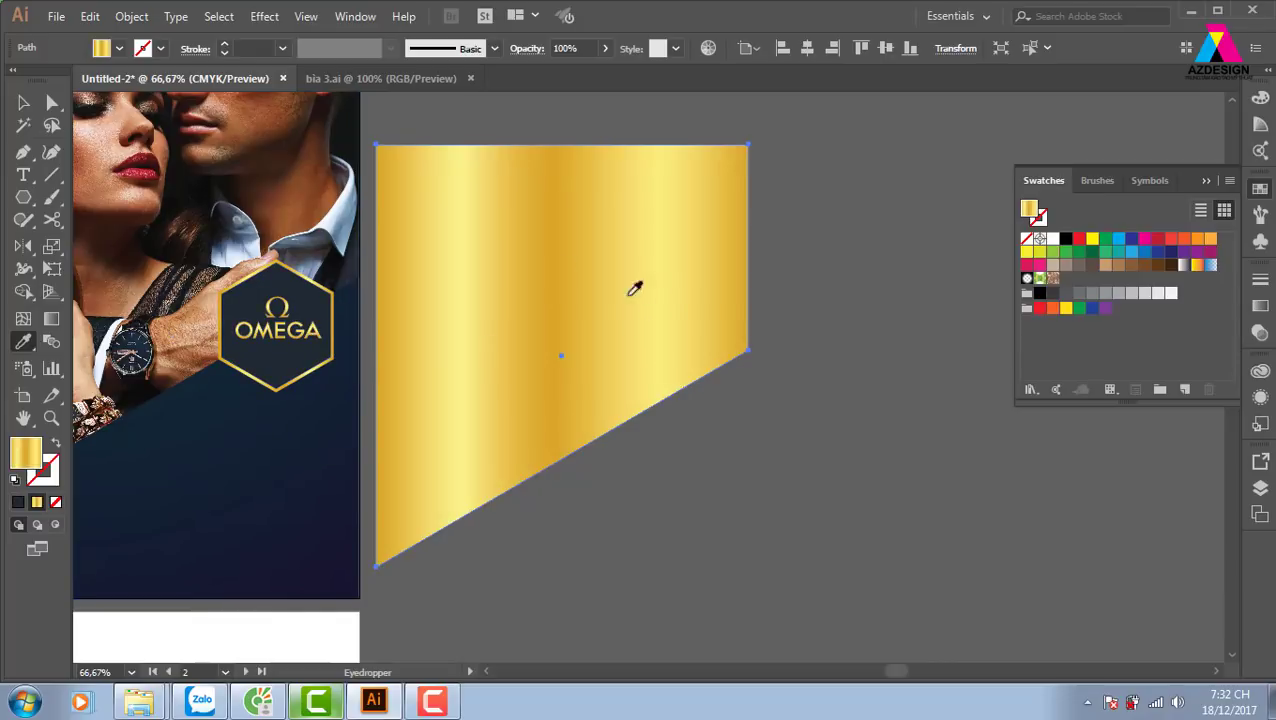
pyautogui.press('v')
pyautogui.click(809, 474)
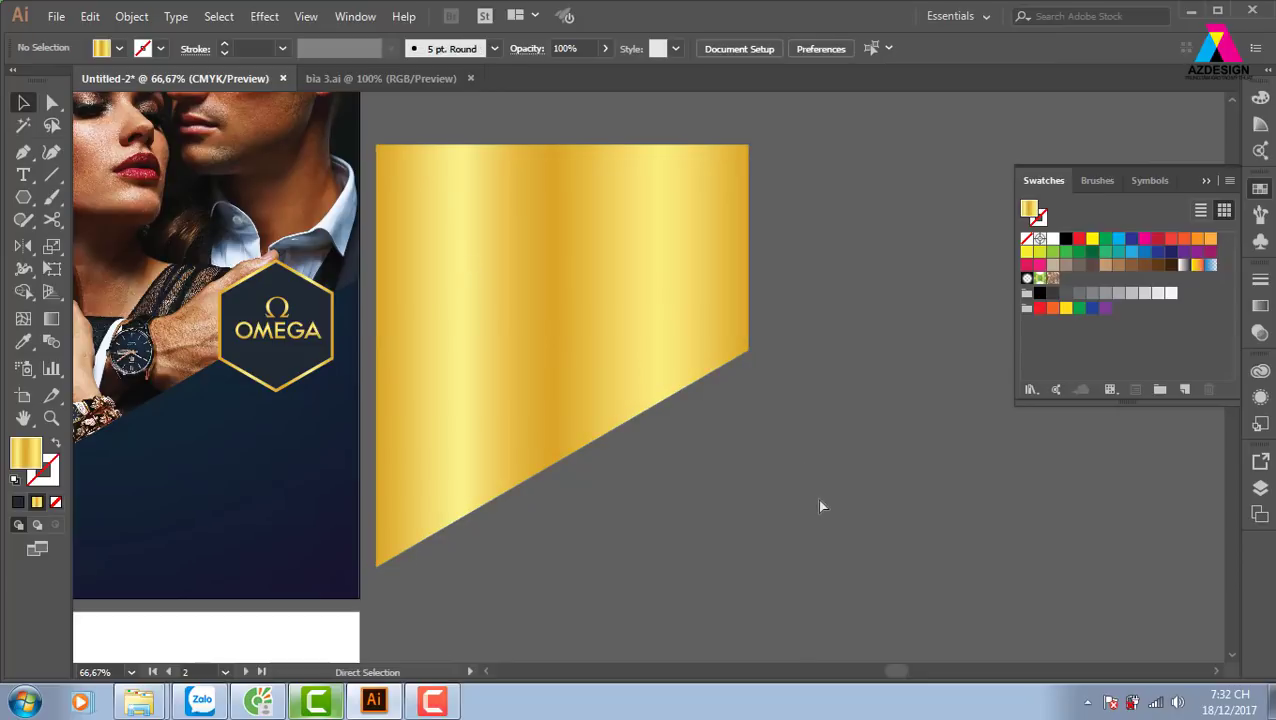
# Align the gold wedge's top and left edges to the navy diagonal shape
pyautogui.hotkey('ctrl', '-')
pyautogui.hotkey('ctrl', '-')
pyautogui.click(632, 365)
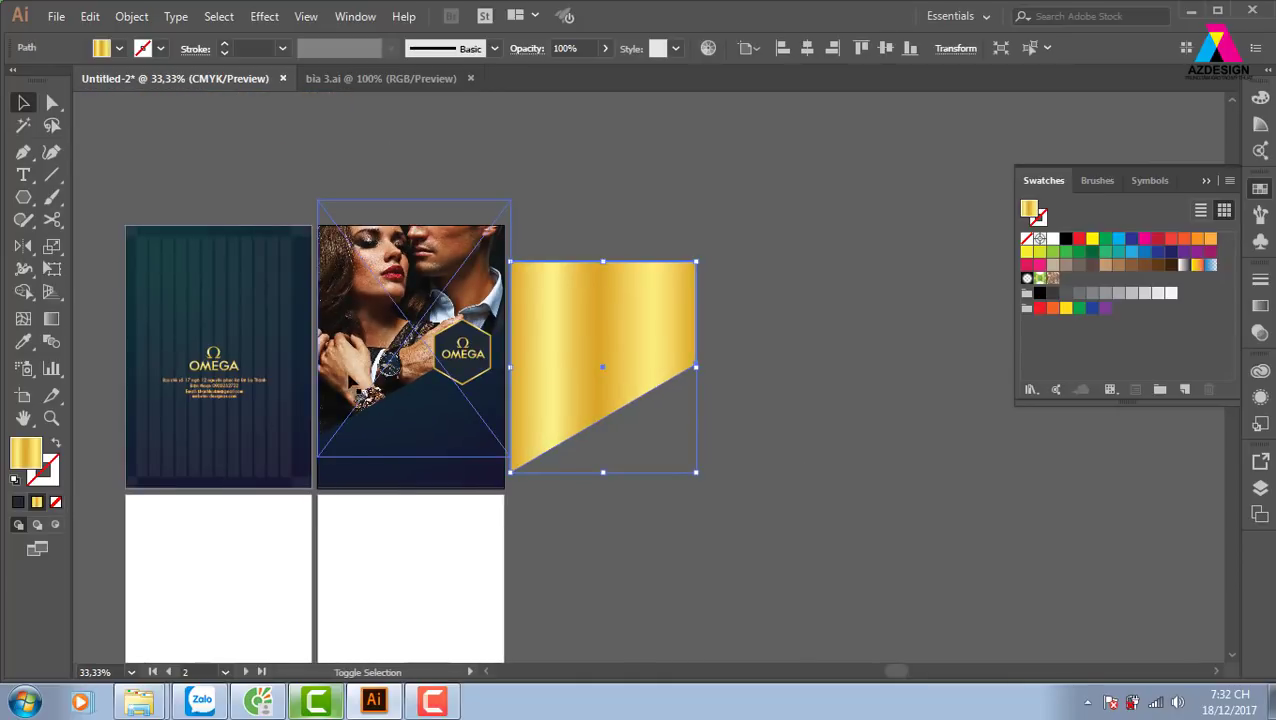
pyautogui.keyDown('shift'); pyautogui.click(352, 390); pyautogui.keyUp('shift')
pyautogui.click(408, 350)
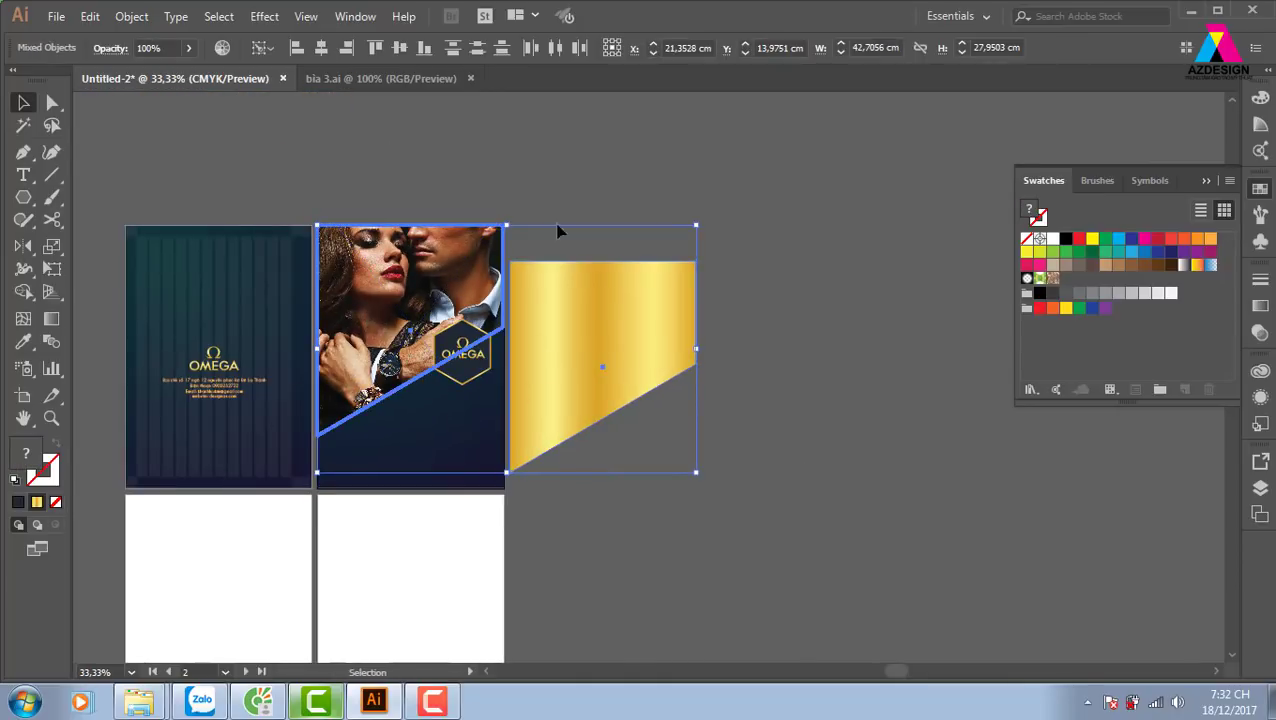
pyautogui.click(376, 49)
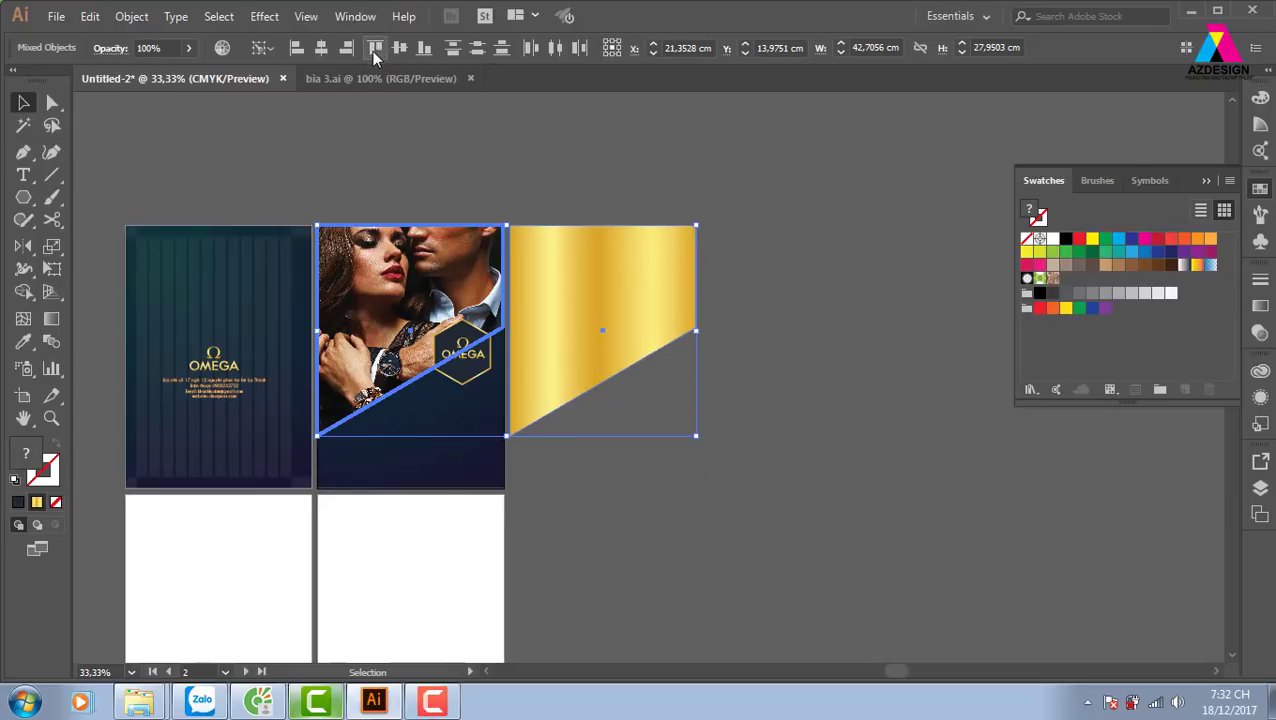
pyautogui.click(297, 49)
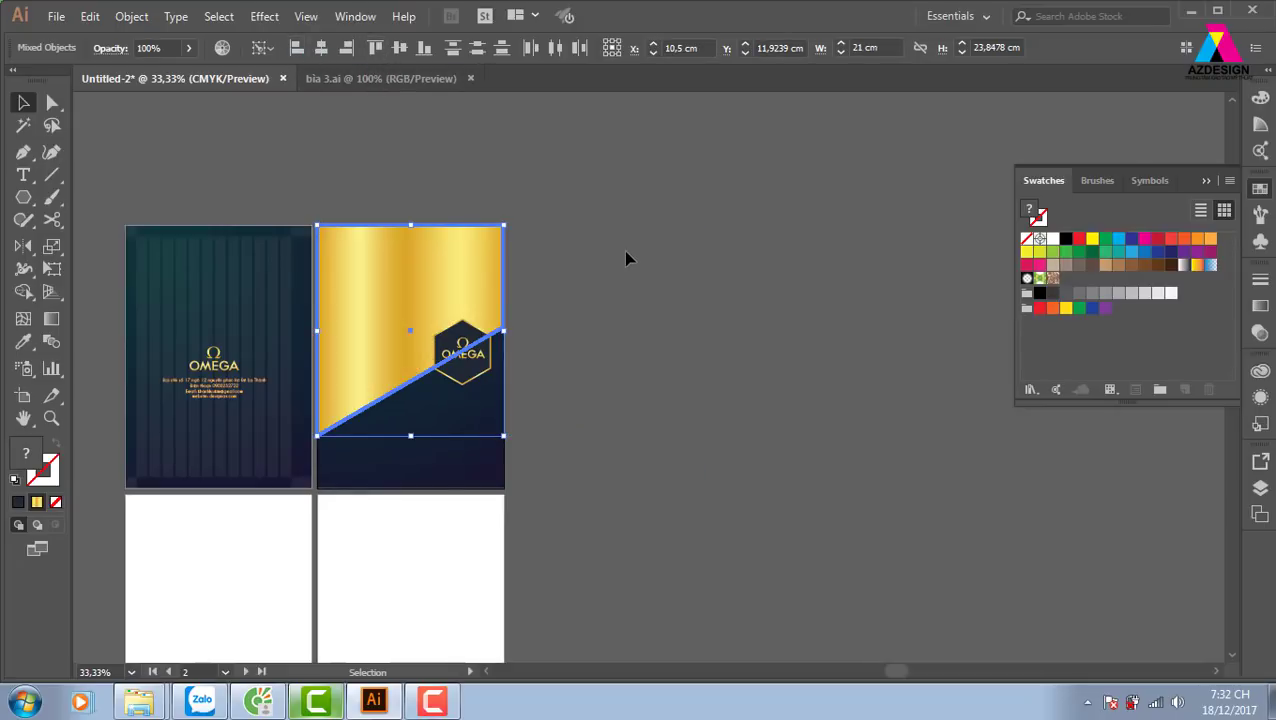
# Nudge the gold wedge down and send it behind the couple photo
pyautogui.click(623, 250)
pyautogui.click(376, 334)
pyautogui.press('Down')
pyautogui.press('Down')
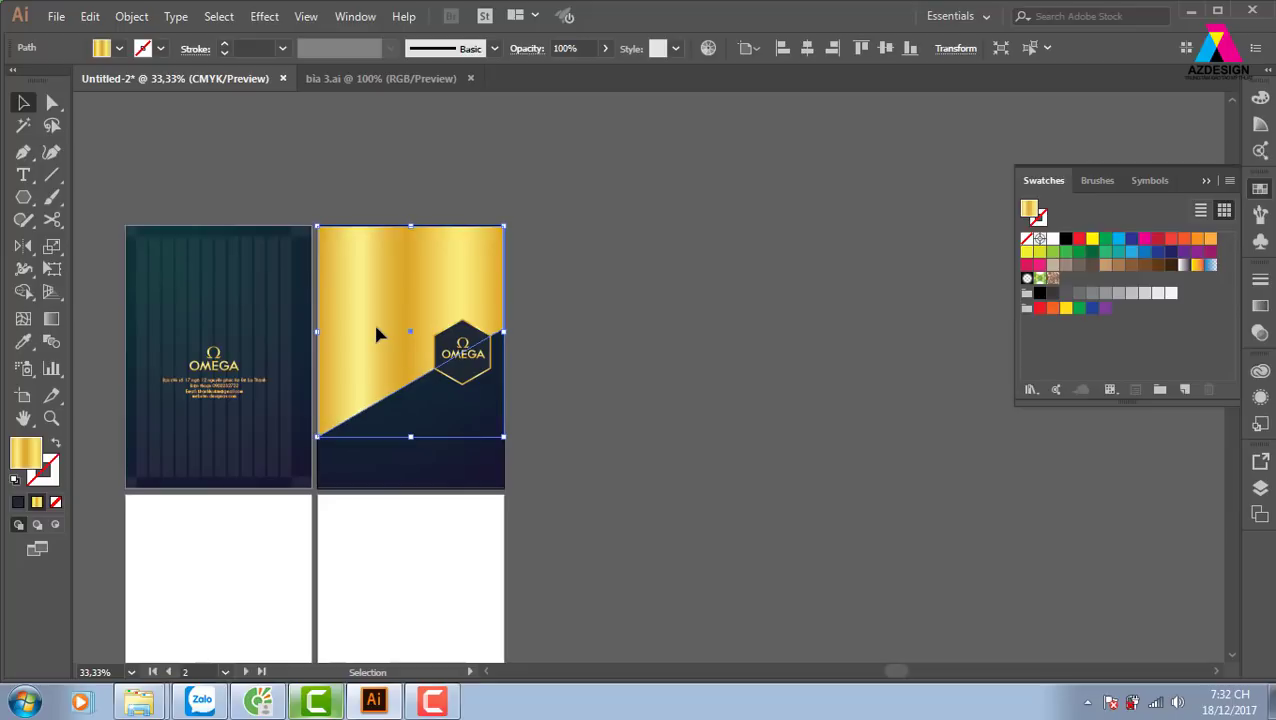
pyautogui.press('Down')
pyautogui.hotkey('shift', 'Down')
pyautogui.hotkey('shift', 'Down')
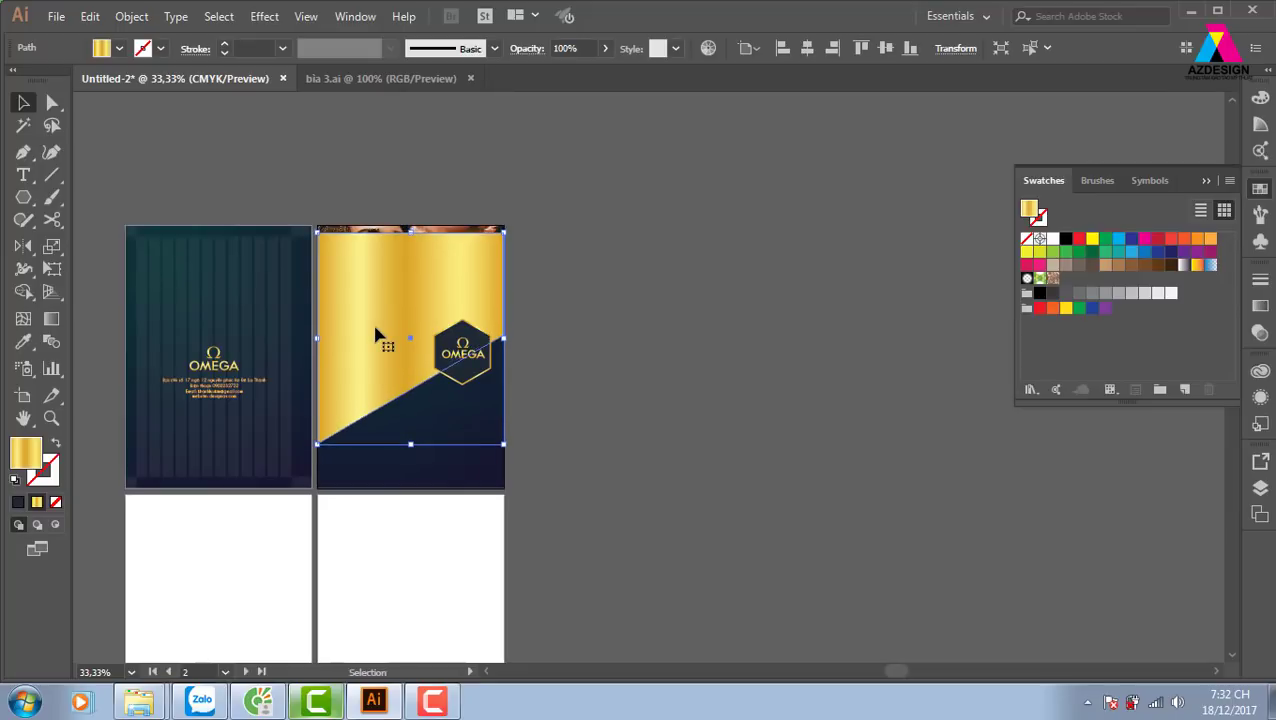
pyautogui.hotkey('ctrl', '[')
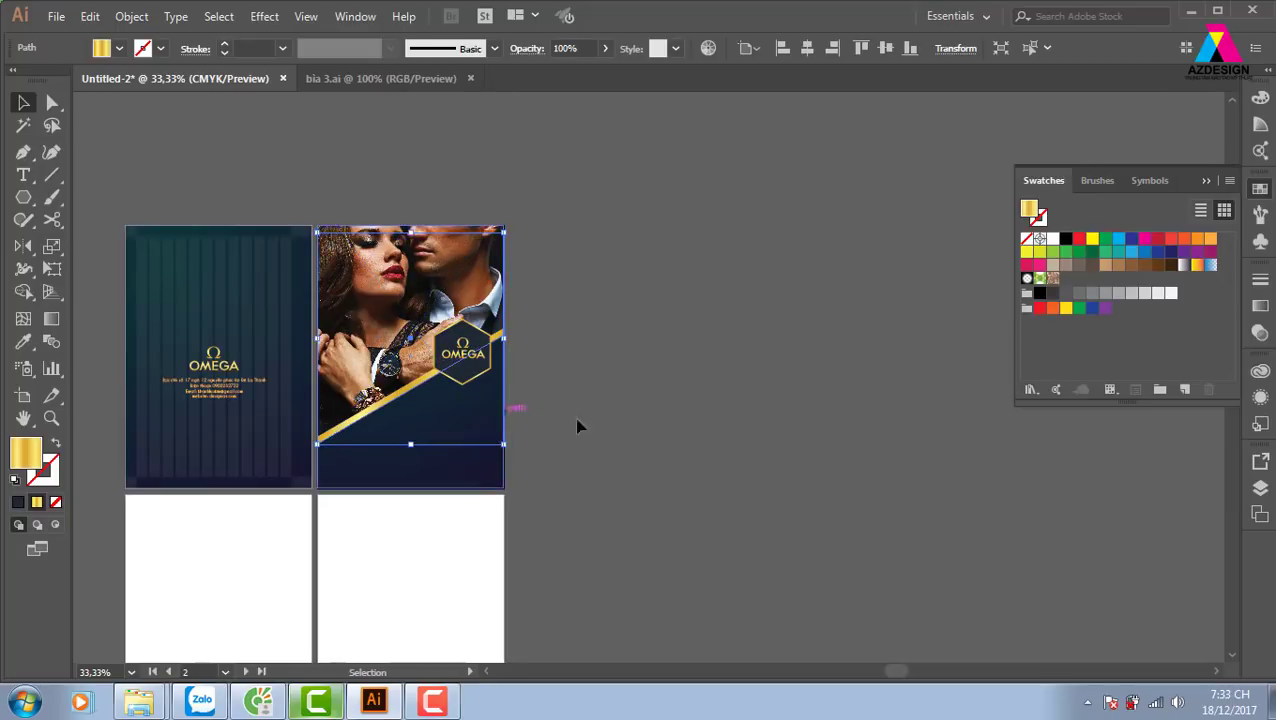
pyautogui.click(565, 425)
pyautogui.press('z')
pyautogui.moveTo(442, 334); pyautogui.dragTo(686, 555)
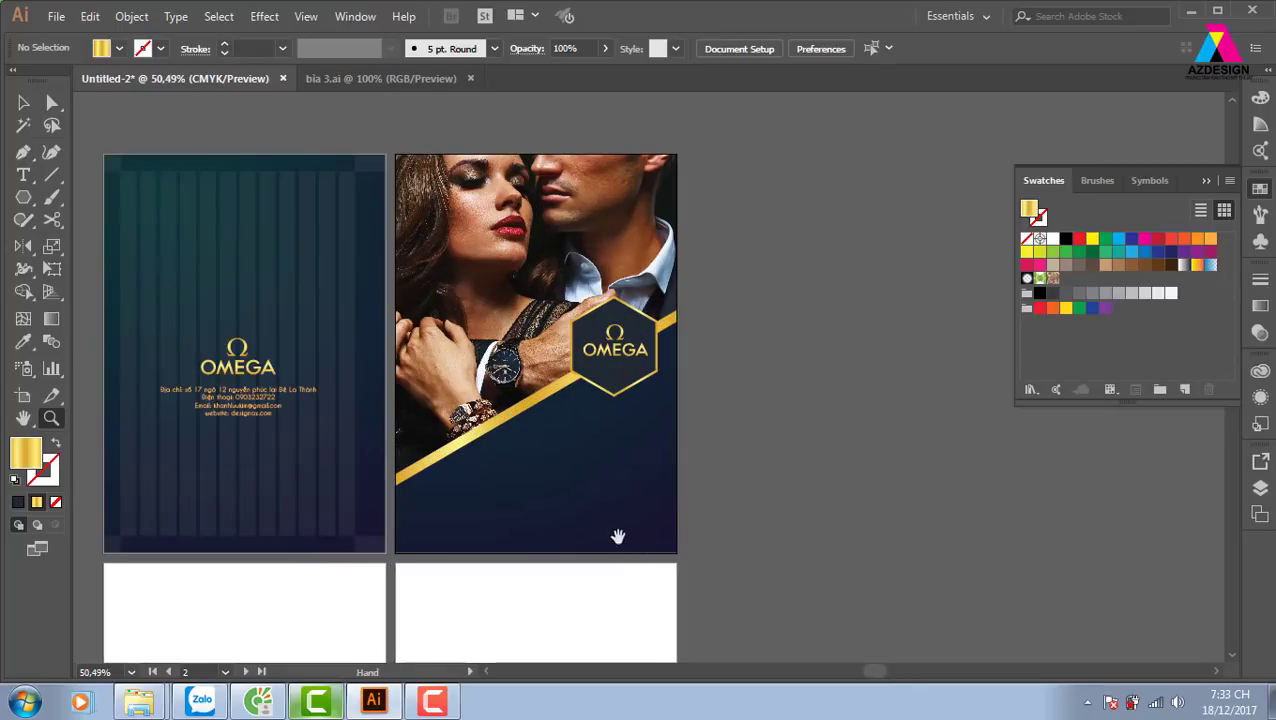
# Nudge the navy diagonal shape on the photo page slightly up
pyautogui.scroll(1, 763, 580)
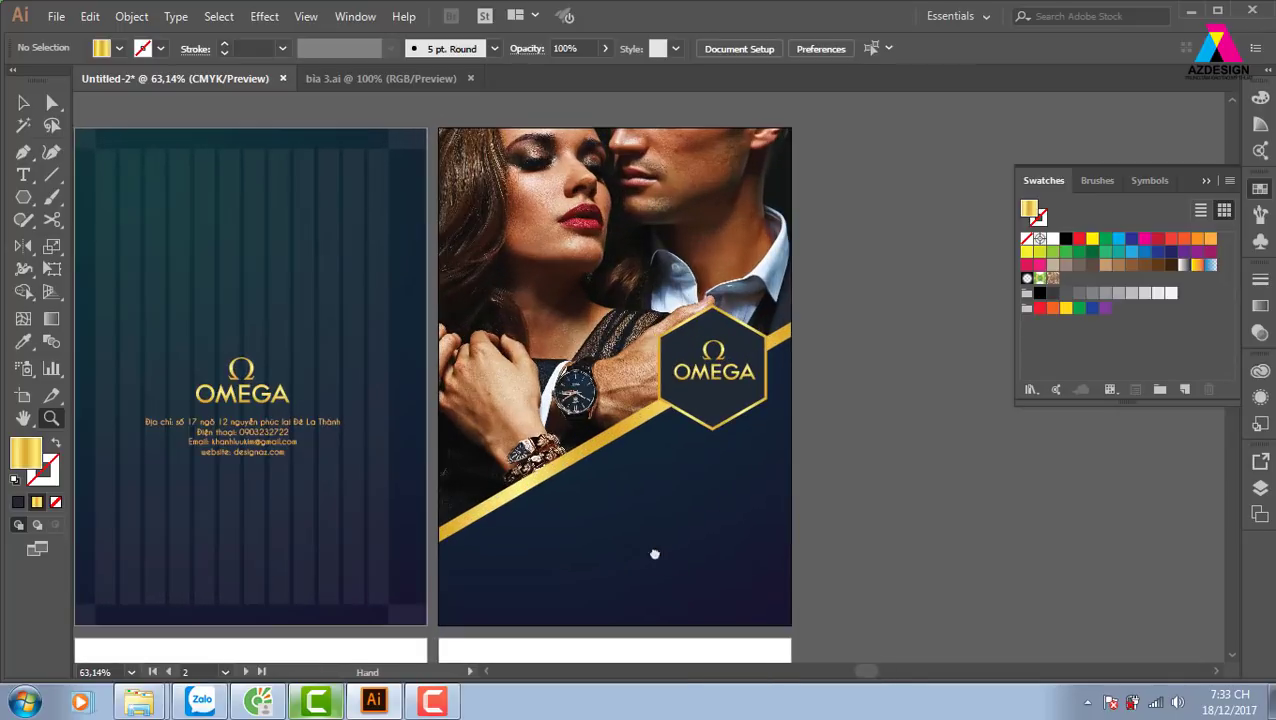
pyautogui.click(23, 102)
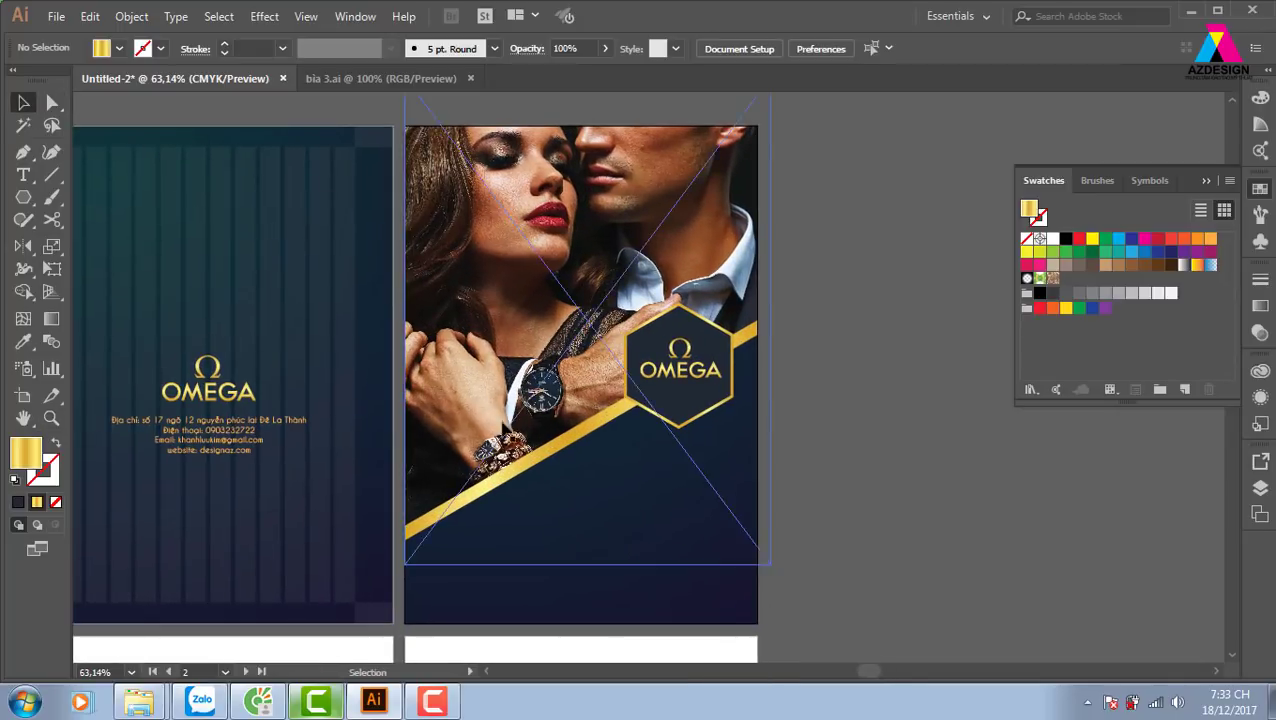
pyautogui.click(576, 472)
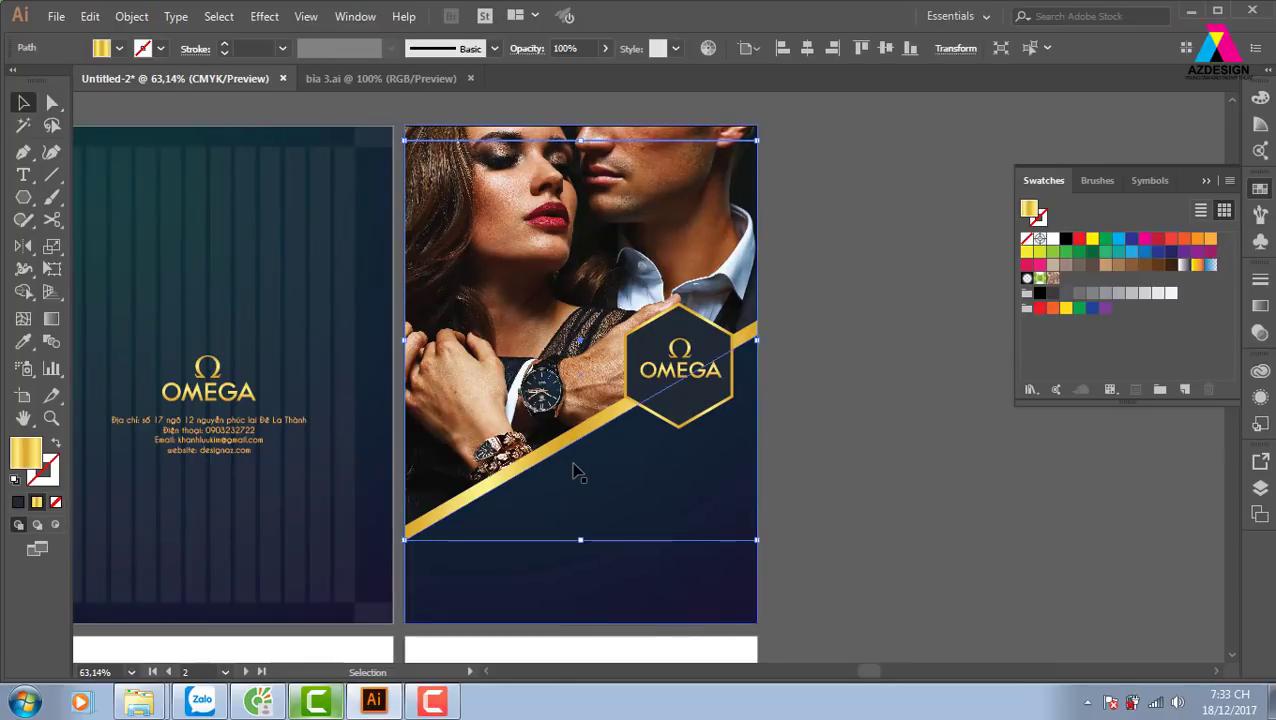
pyautogui.press('Up')
pyautogui.press('Up')
pyautogui.press('Up')
pyautogui.press('Up')
pyautogui.press('Up')
pyautogui.press('Up')
pyautogui.press('Up')
pyautogui.press('Up')
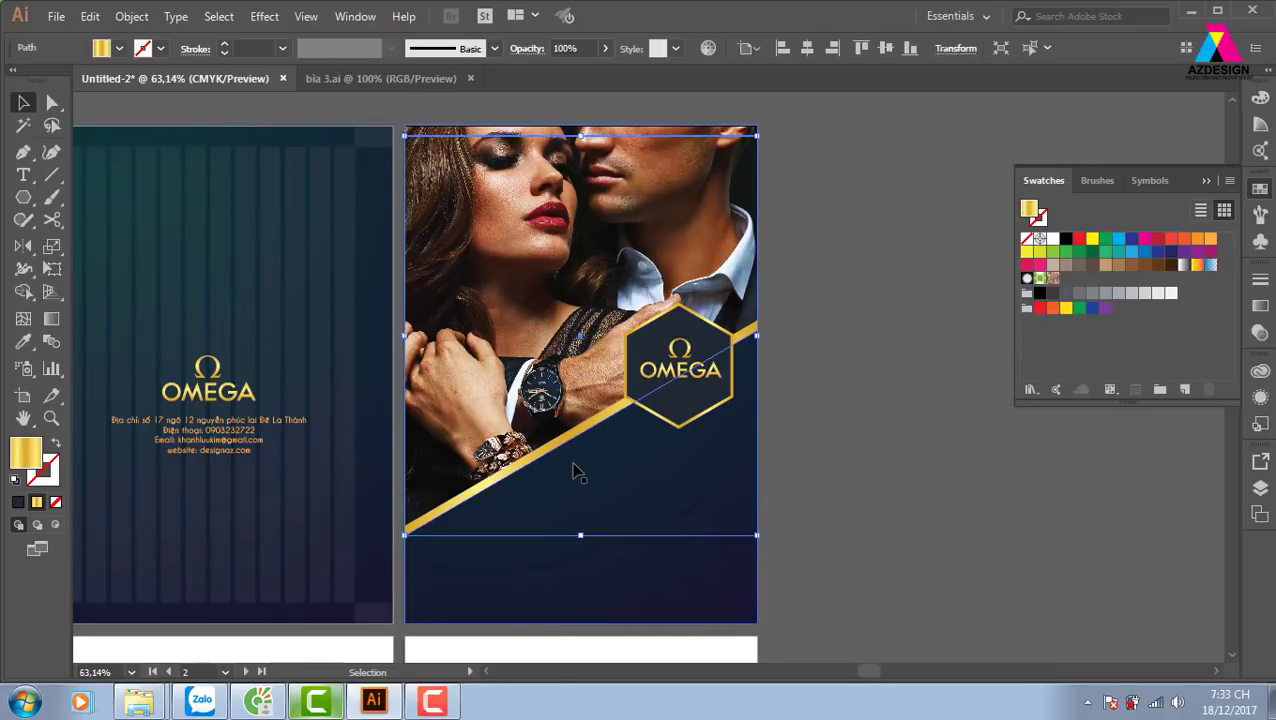
pyautogui.press('Up')
pyautogui.press('Up')
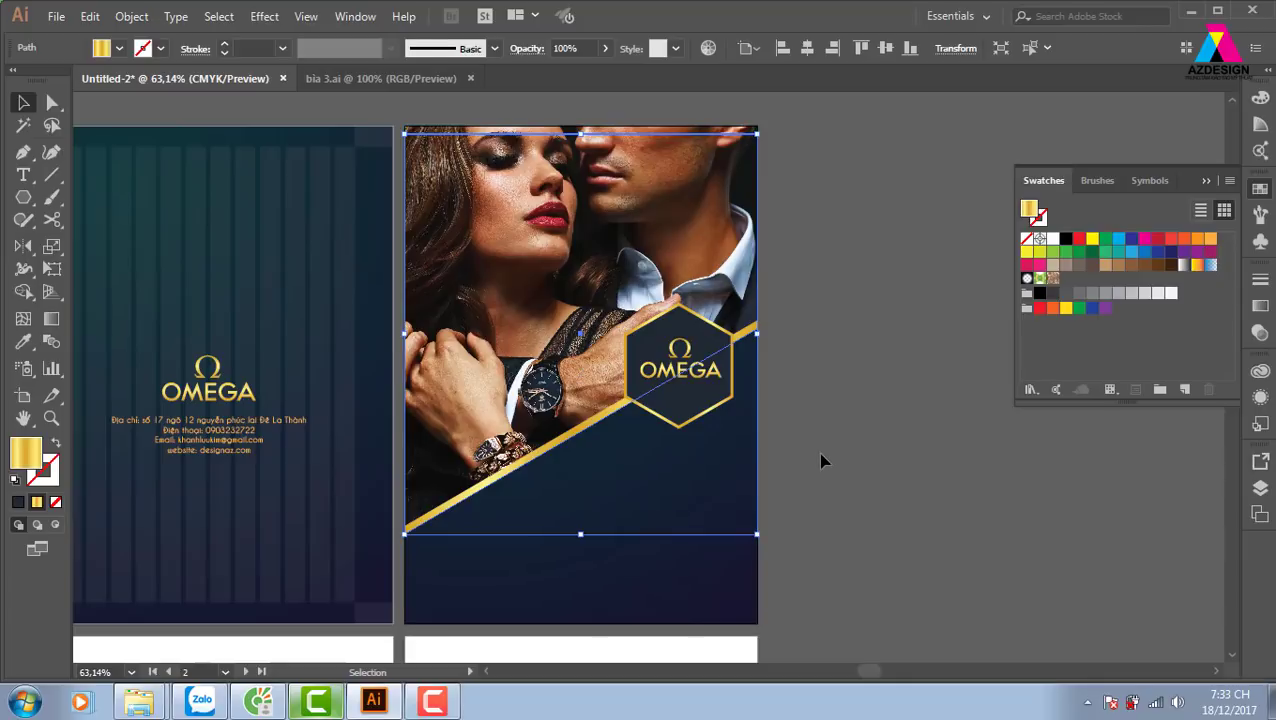
pyautogui.click(824, 462)
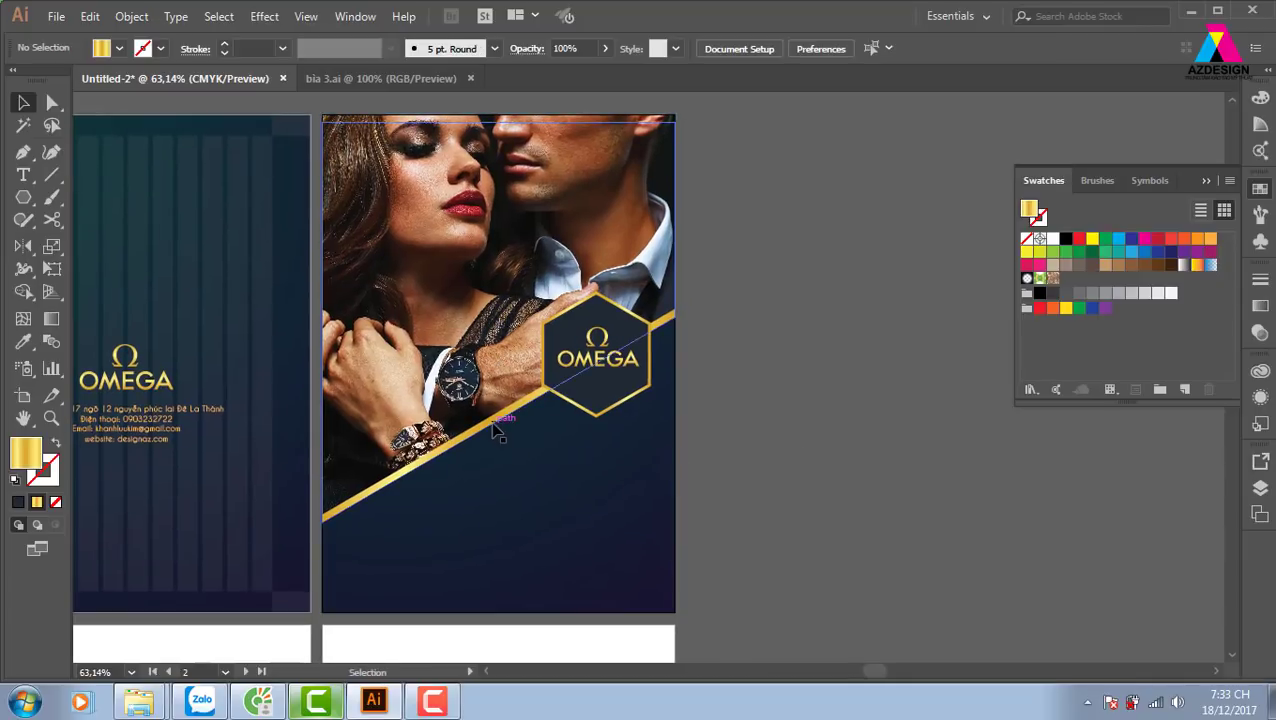
# Cut a gold wedge at two corners off-page, keeping only its diagonal edge
pyautogui.moveTo(497, 430); pyautogui.dragTo(834, 513)
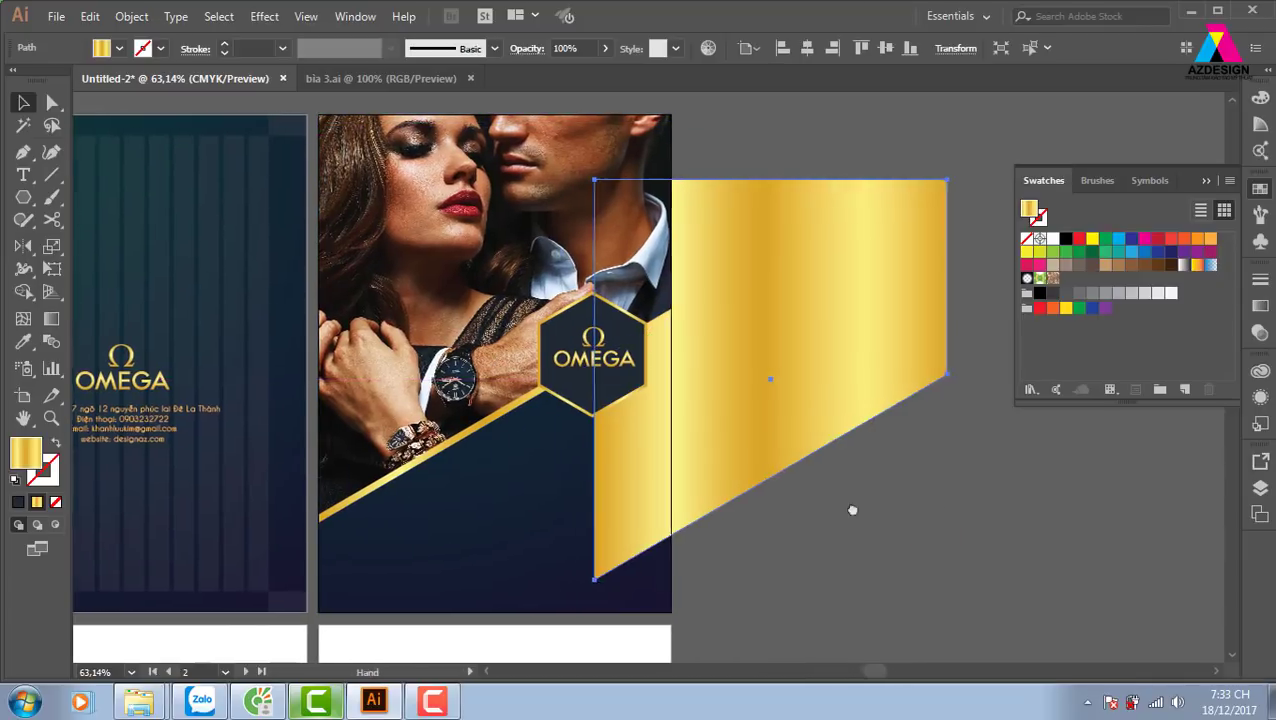
pyautogui.hscroll(2, 540, 424)
pyautogui.moveTo(540, 424); pyautogui.dragTo(749, 433)
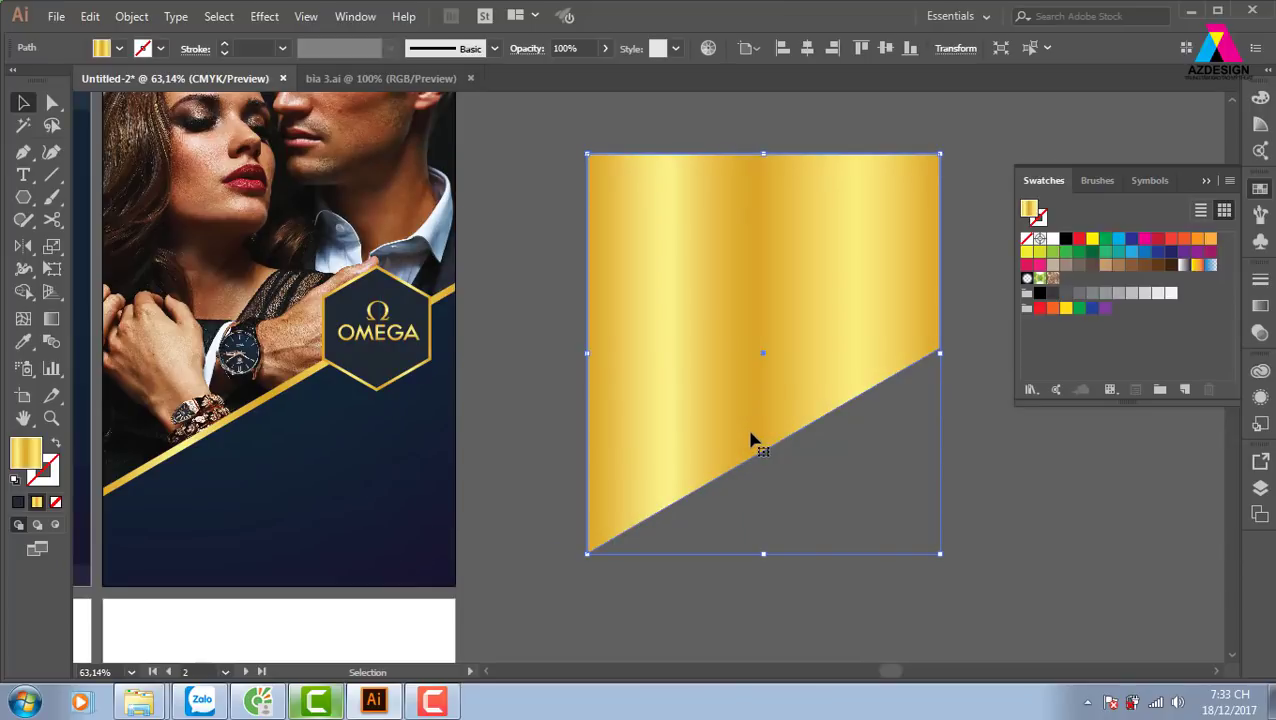
pyautogui.press('c')
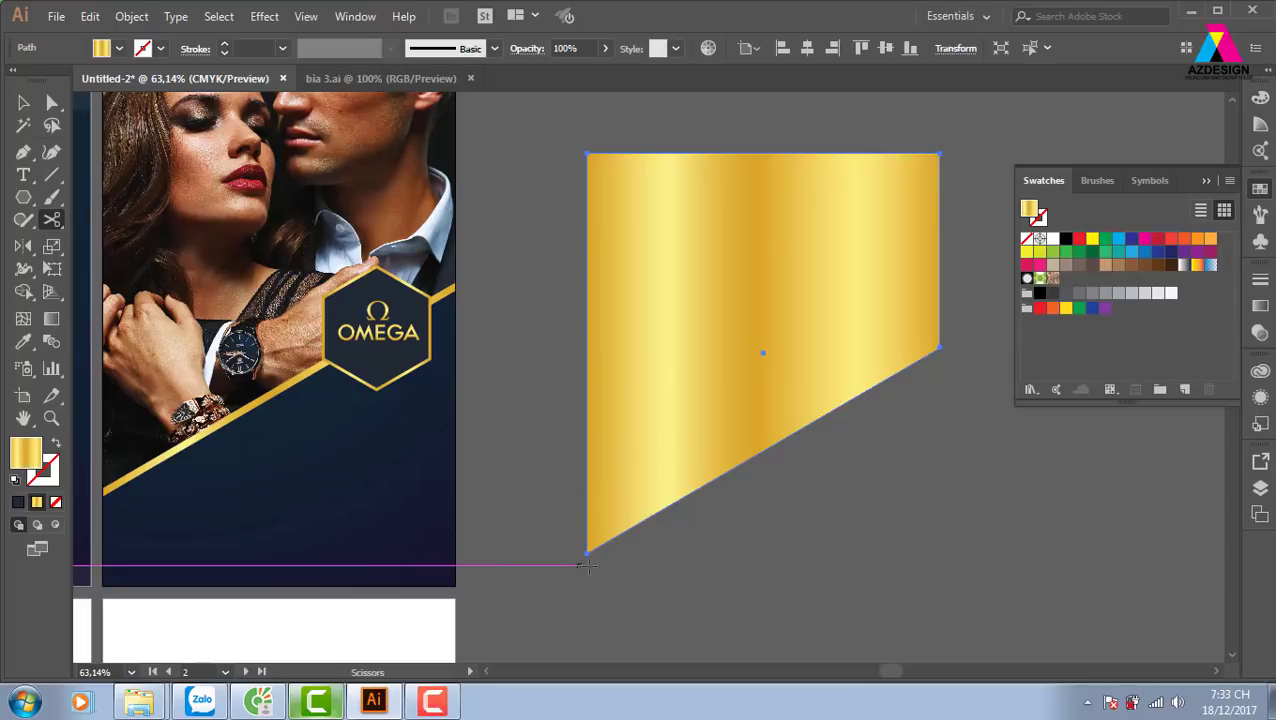
pyautogui.click(587, 551)
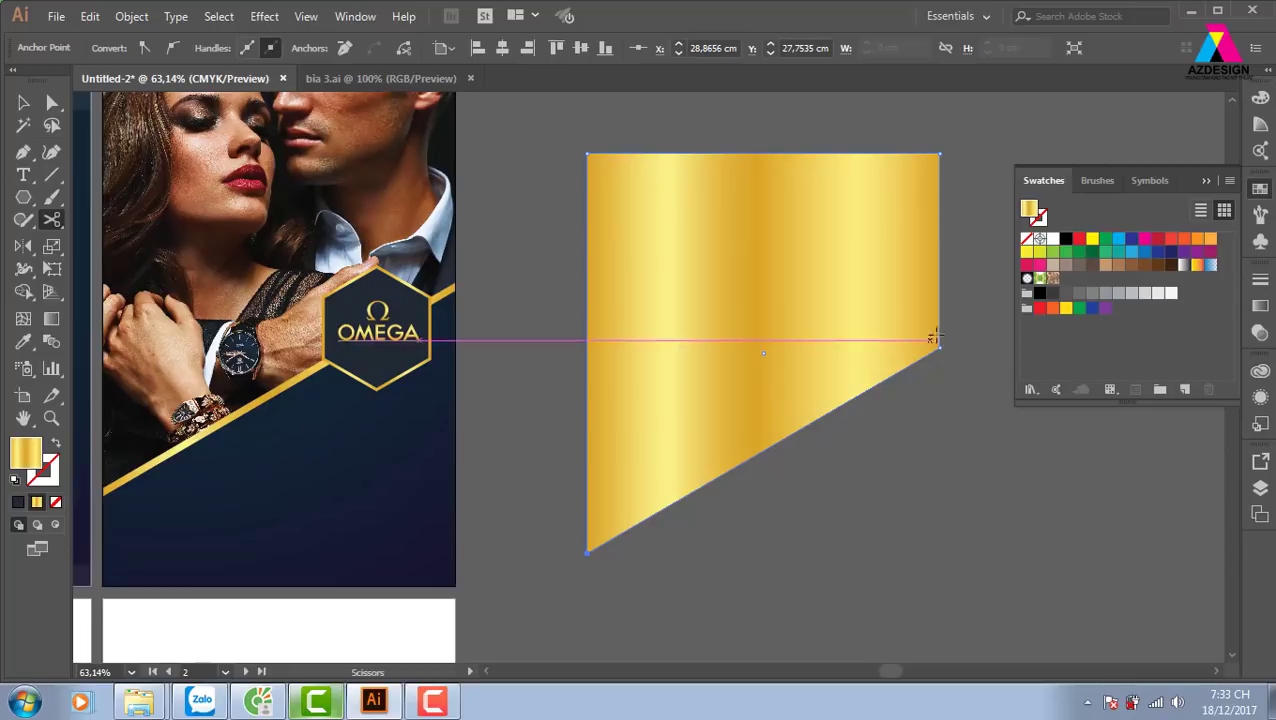
pyautogui.click(940, 348)
pyautogui.click(23, 102)
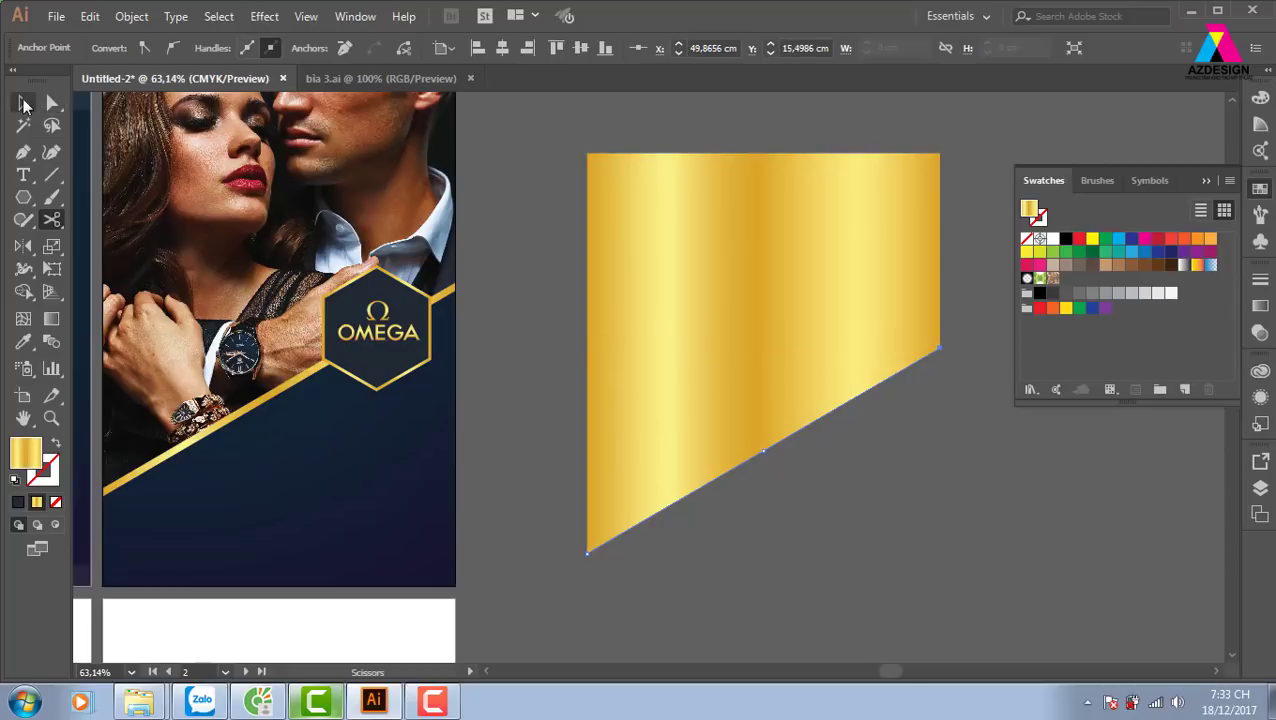
pyautogui.click(760, 131)
pyautogui.click(830, 290)
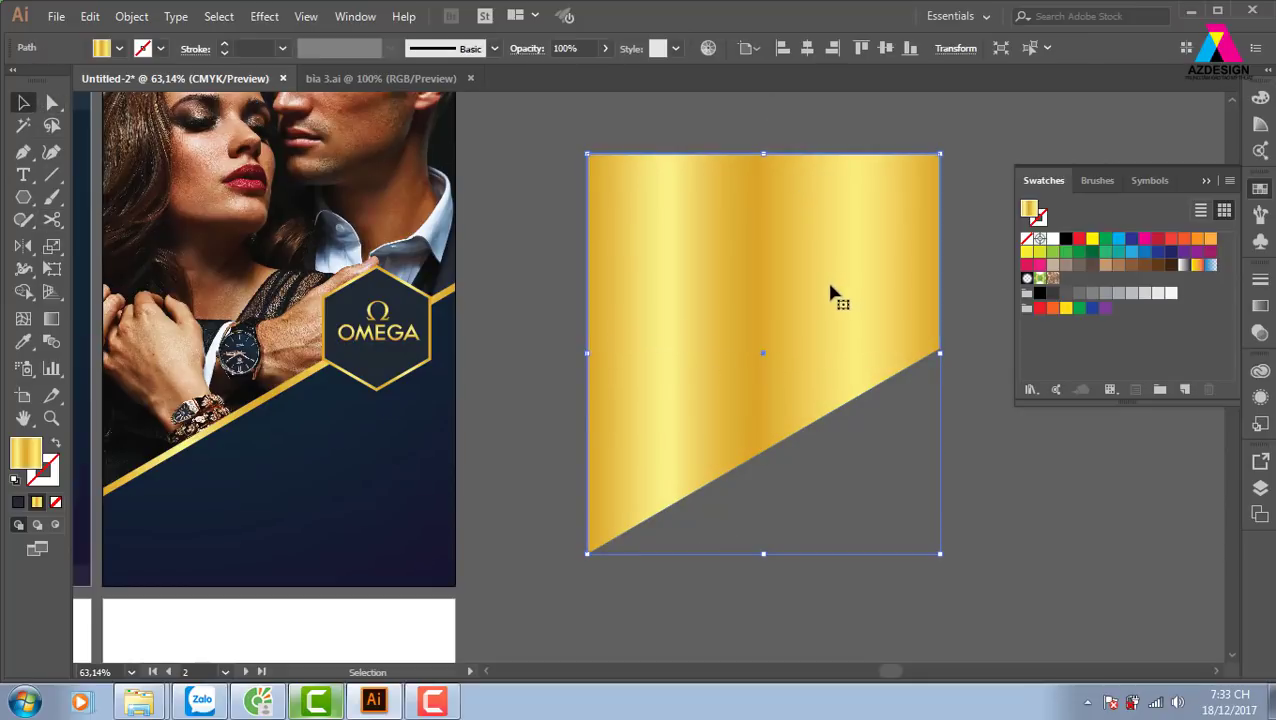
pyautogui.press('Delete')
# Move the thin diagonal gold line onto the gold stripe
pyautogui.moveTo(748, 338)
pyautogui.mouseDown()
pyautogui.moveTo(882, 577)
pyautogui.moveTo(941, 537)
pyautogui.mouseUp()
pyautogui.click(882, 477)
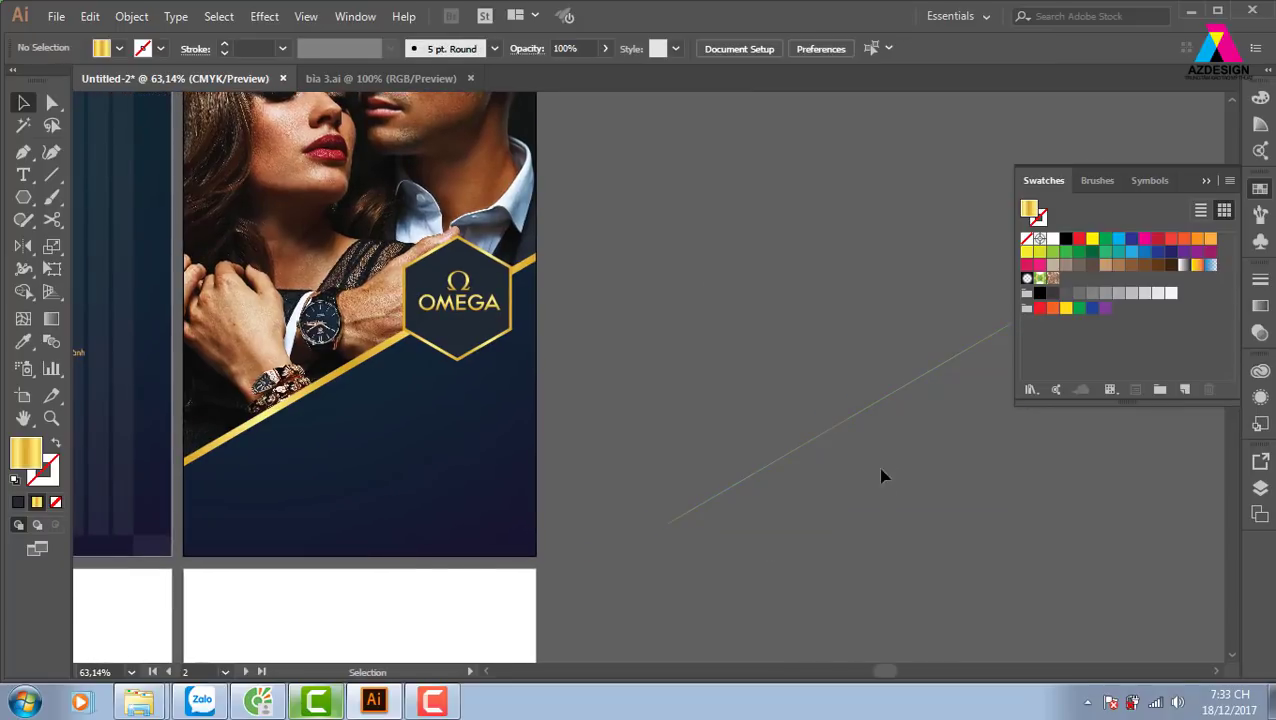
pyautogui.moveTo(885, 401); pyautogui.dragTo(400, 352)
pyautogui.click(650, 491)
pyautogui.press('z')
pyautogui.moveTo(139, 174); pyautogui.dragTo(795, 528)
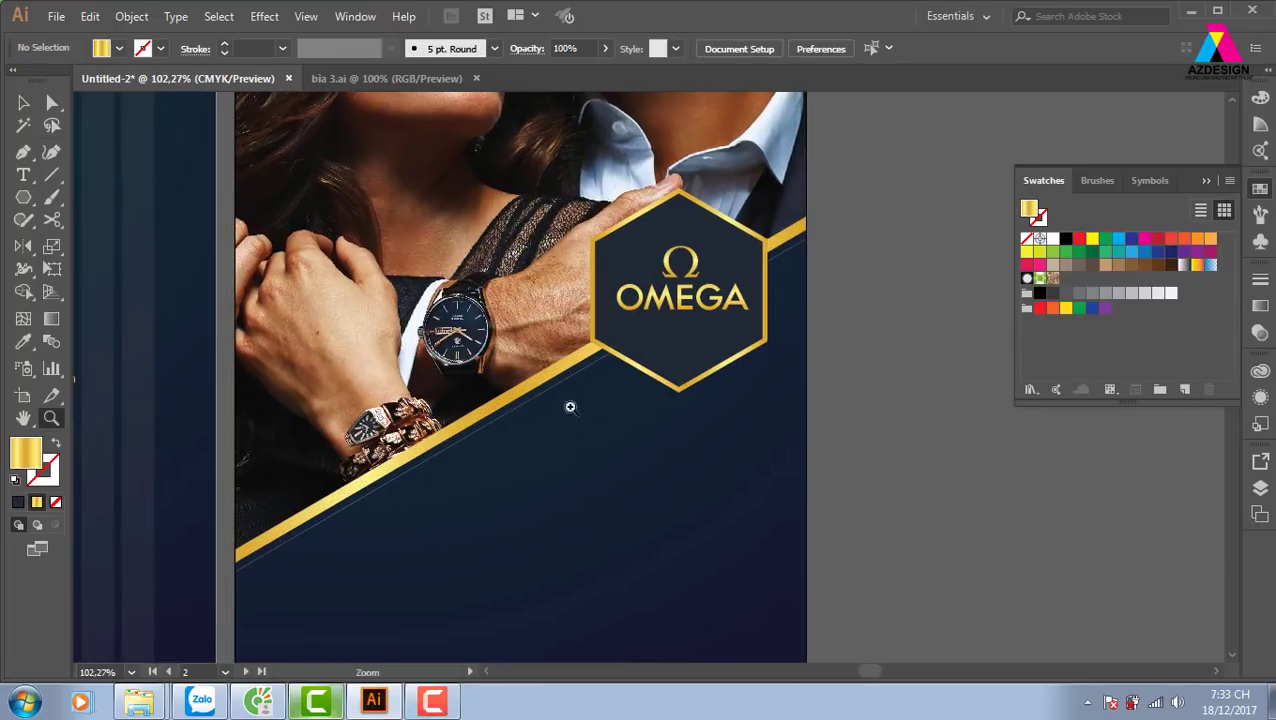
# Make the thin diagonal line a gold outline and add a slightly offset copy
pyautogui.press('v')
pyautogui.click(473, 435)
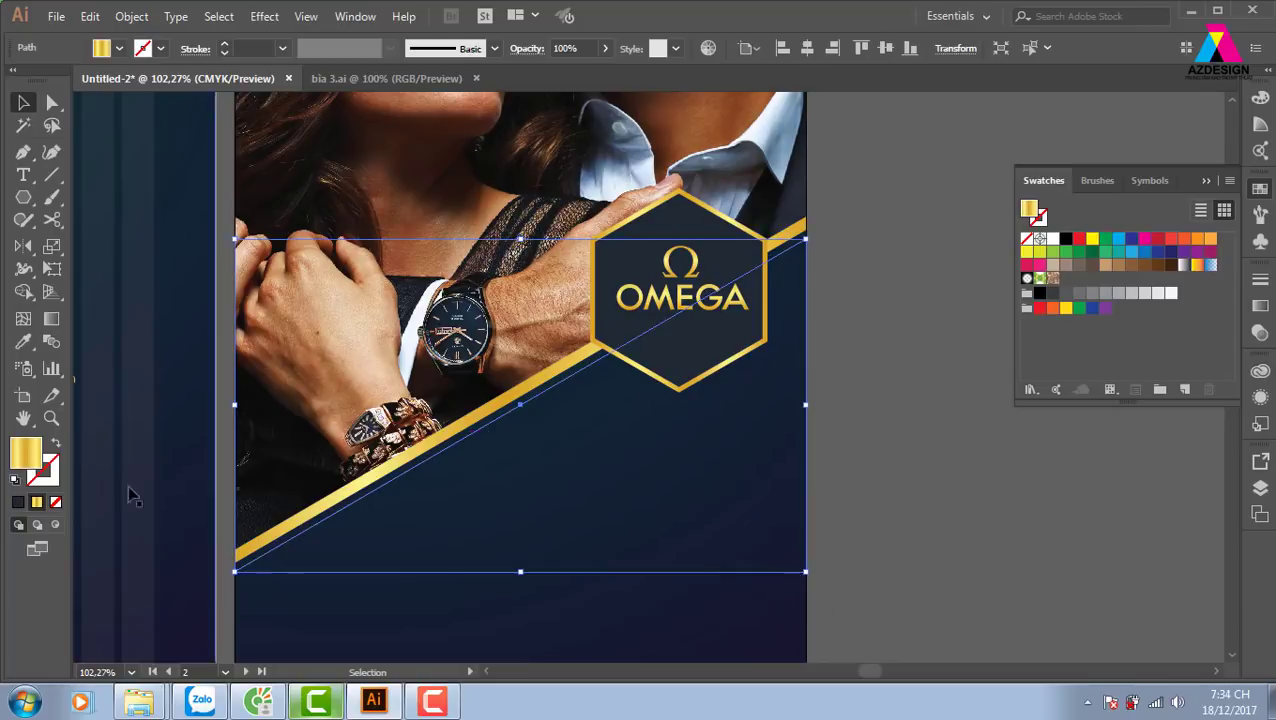
pyautogui.hotkey('shift', 'x')
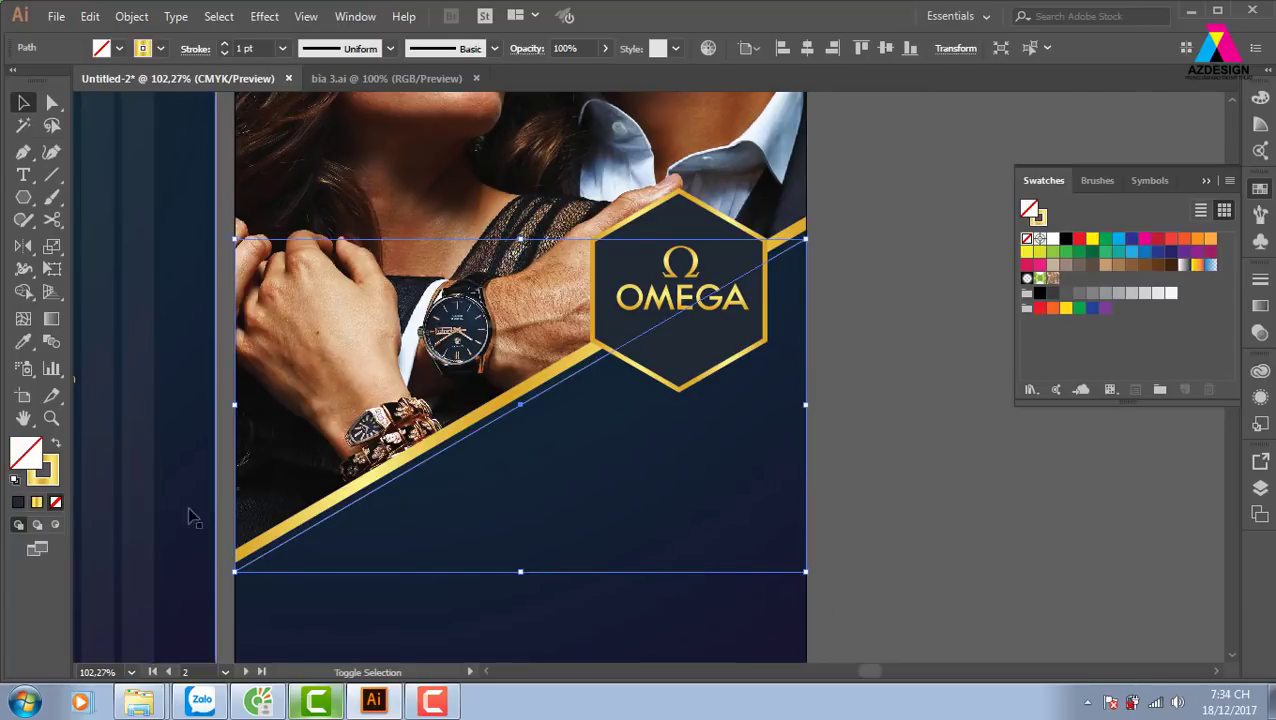
pyautogui.click(972, 497)
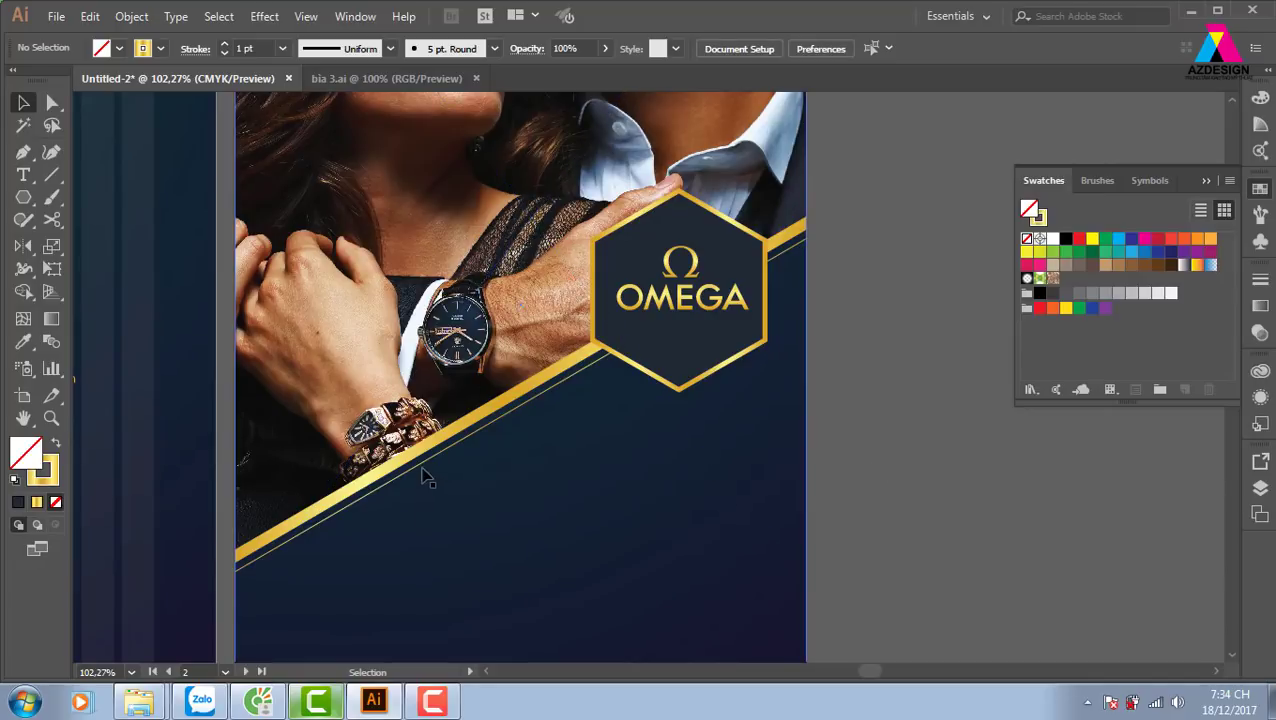
pyautogui.moveTo(451, 454); pyautogui.dragTo(455, 467)
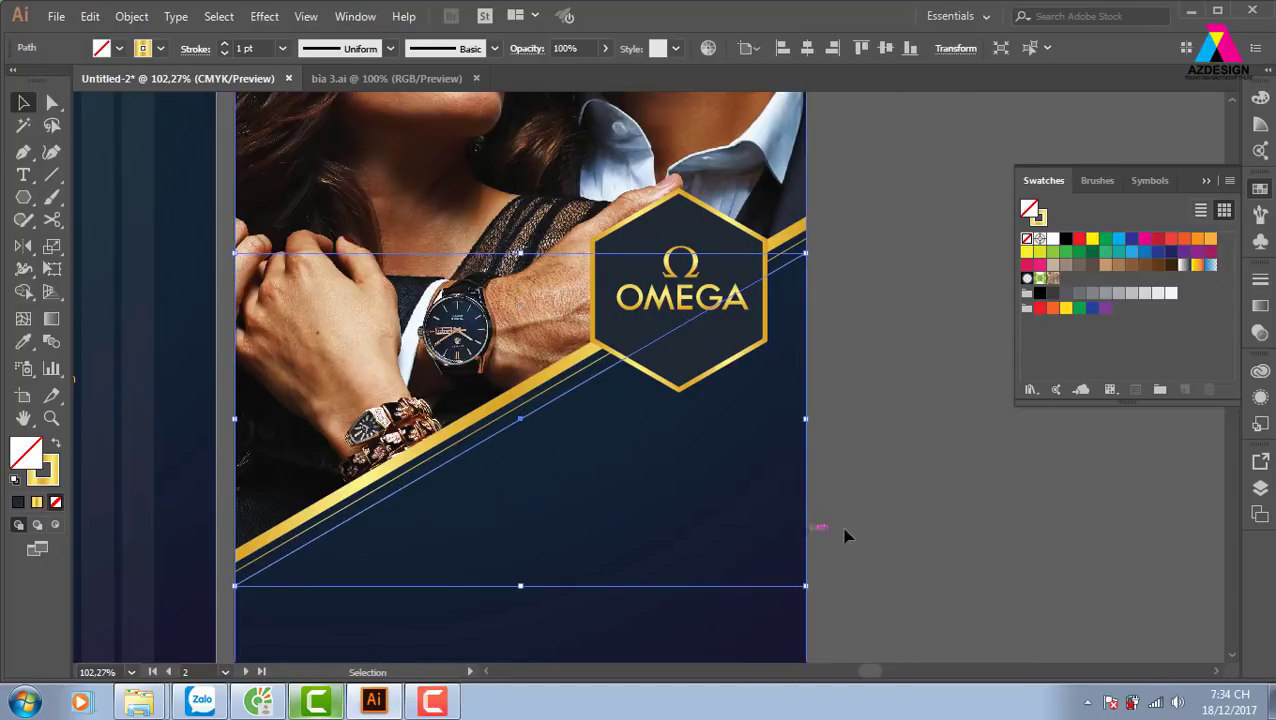
pyautogui.click(900, 514)
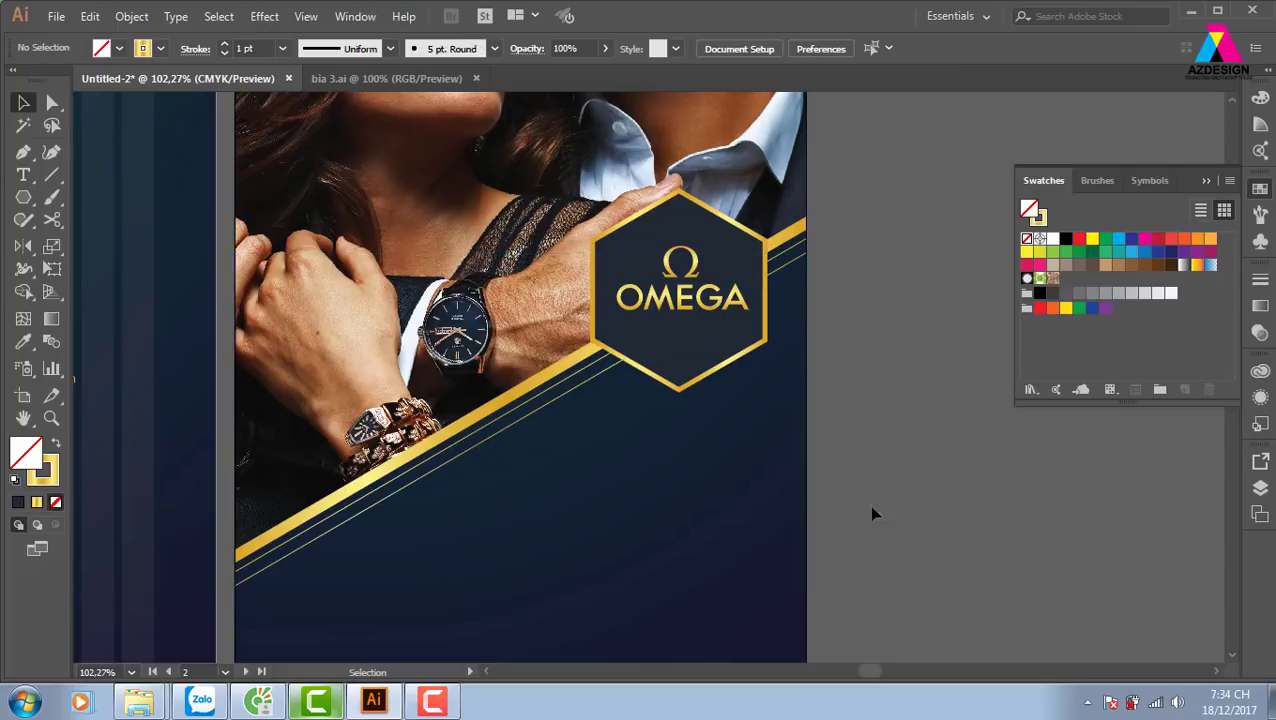
# Set the thin gold diagonal line's stroke weight to 2 pt
pyautogui.click(515, 418)
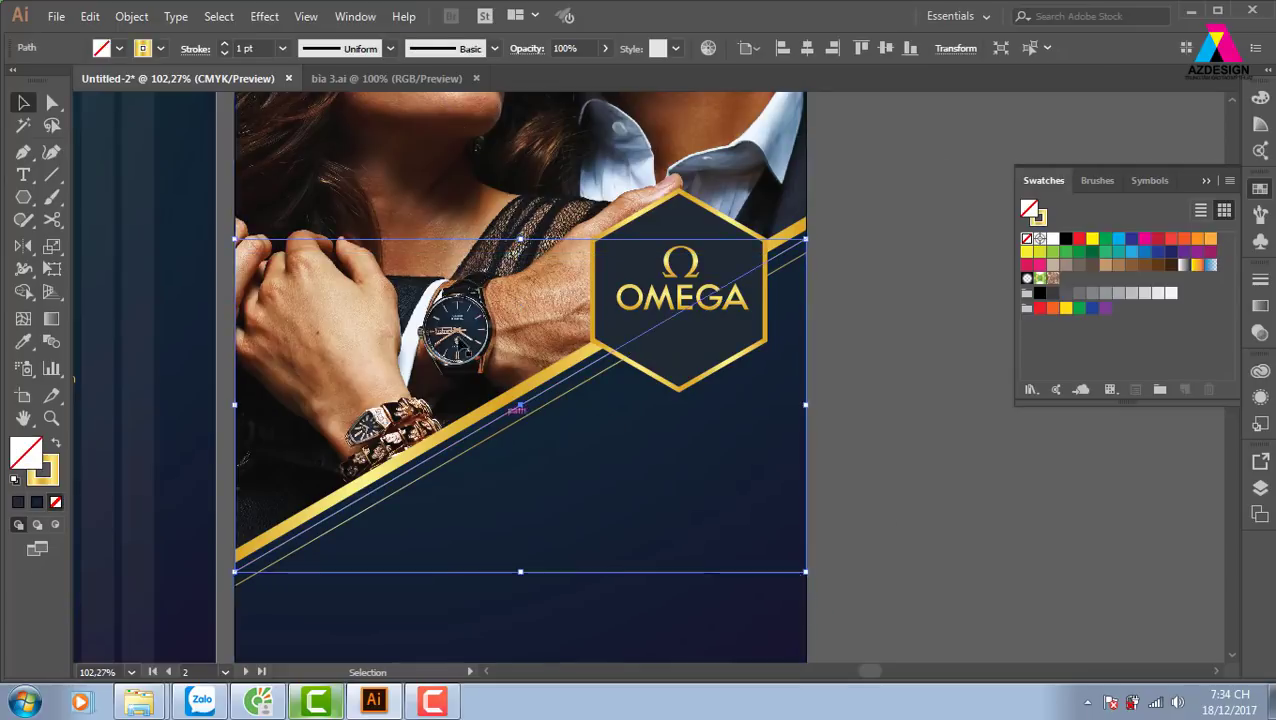
pyautogui.click(283, 48)
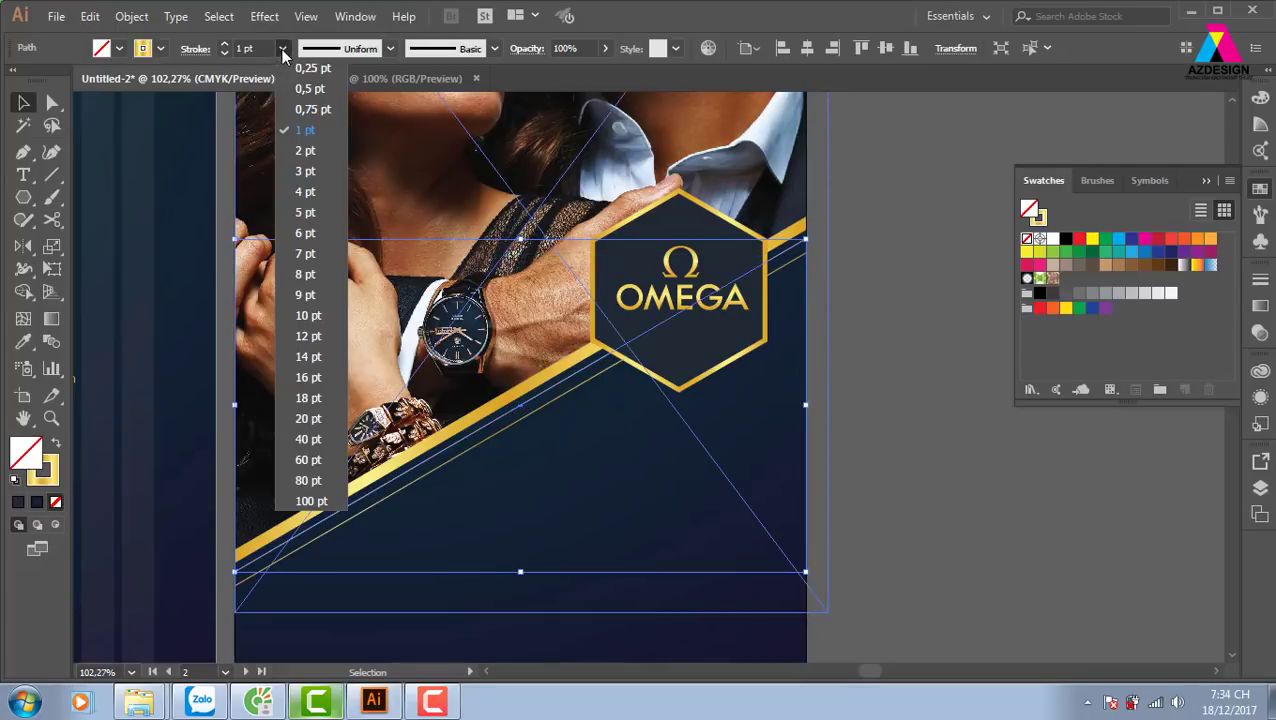
pyautogui.click(306, 152)
pyautogui.click(849, 484)
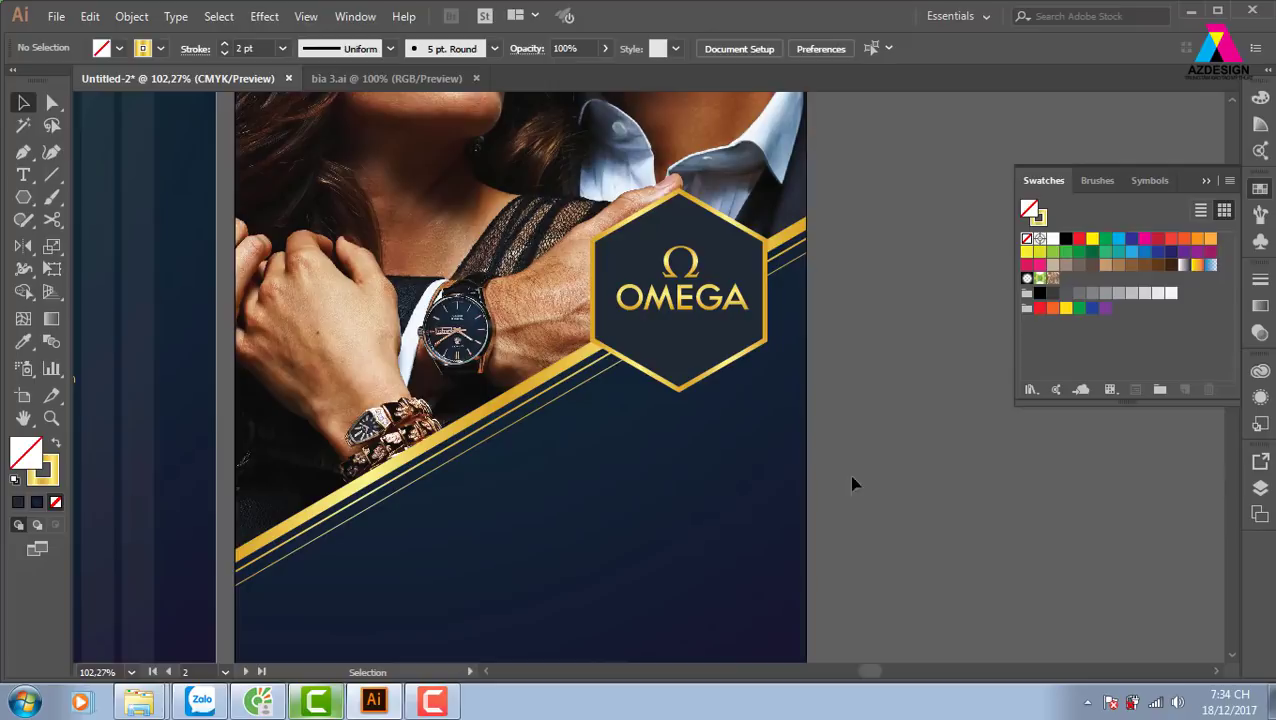
pyautogui.click(547, 397)
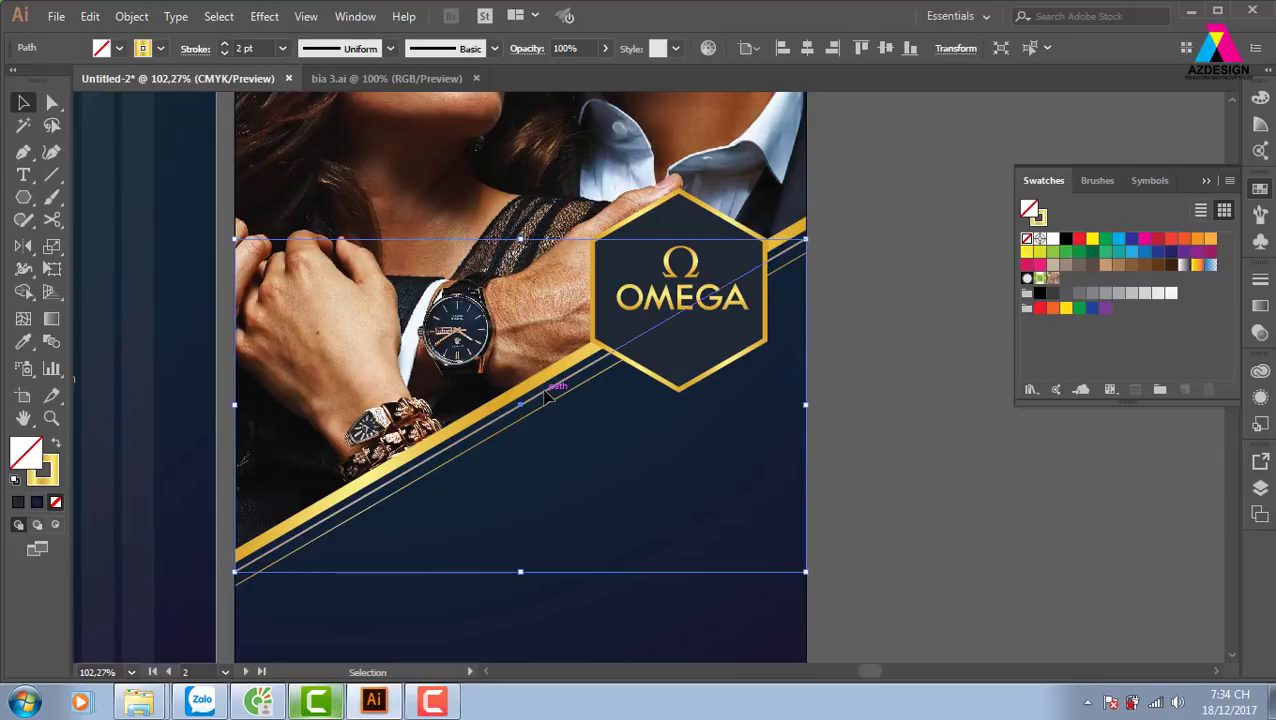
pyautogui.click(864, 470)
pyautogui.click(563, 400)
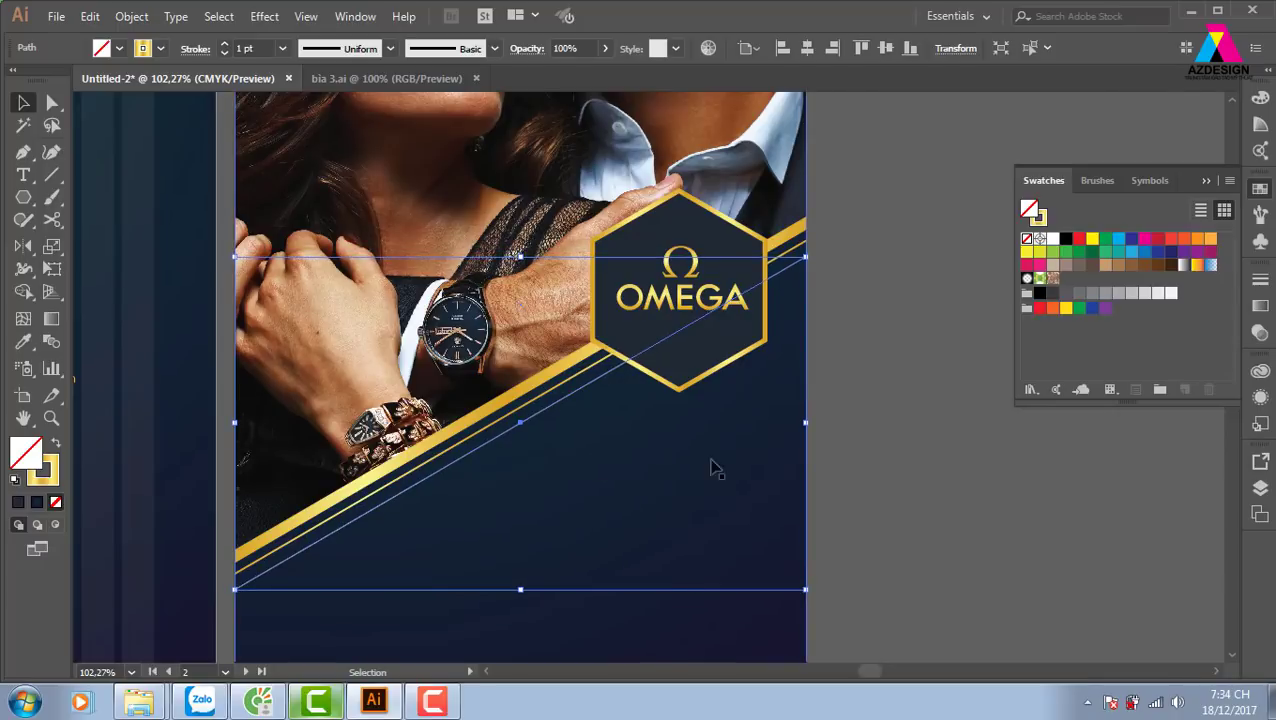
pyautogui.click(890, 449)
# Cut the lower thin line partway along and delete the unwanted piece
pyautogui.click(410, 500)
pyautogui.press('c')
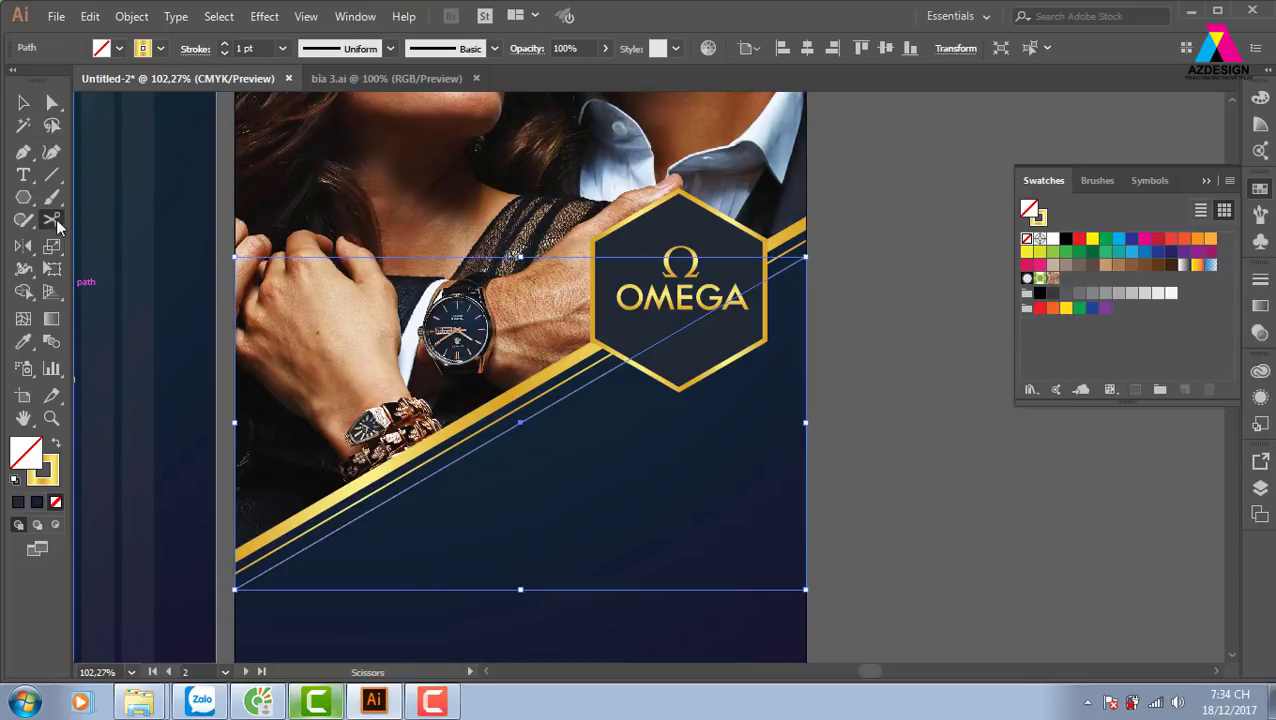
pyautogui.click(428, 477)
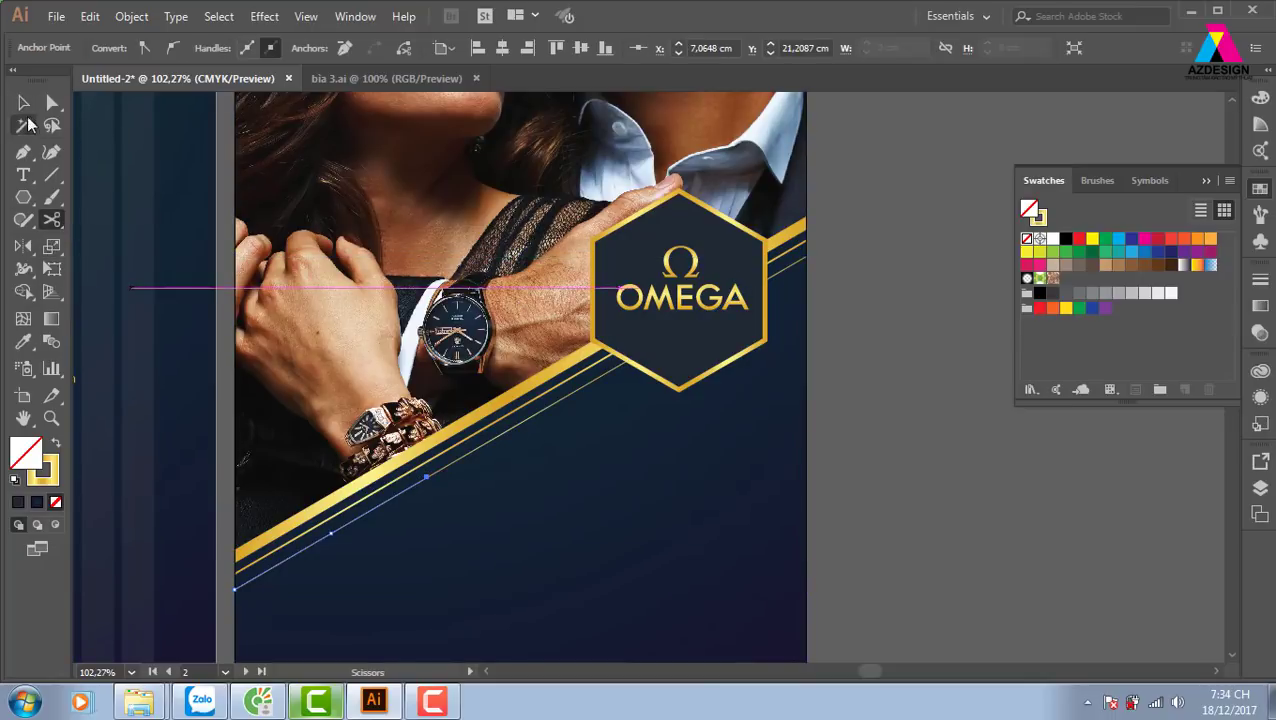
pyautogui.click(23, 103)
pyautogui.click(898, 516)
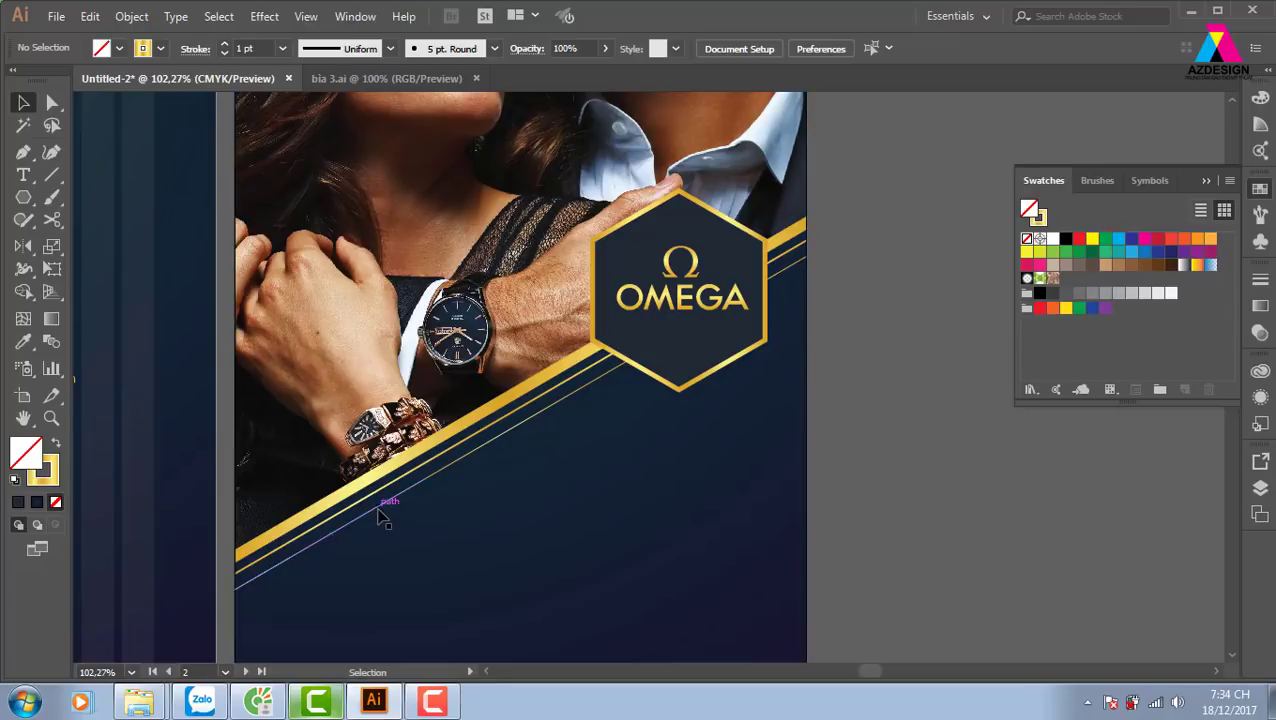
pyautogui.moveTo(380, 503); pyautogui.dragTo(793, 578)
pyautogui.press('Delete')
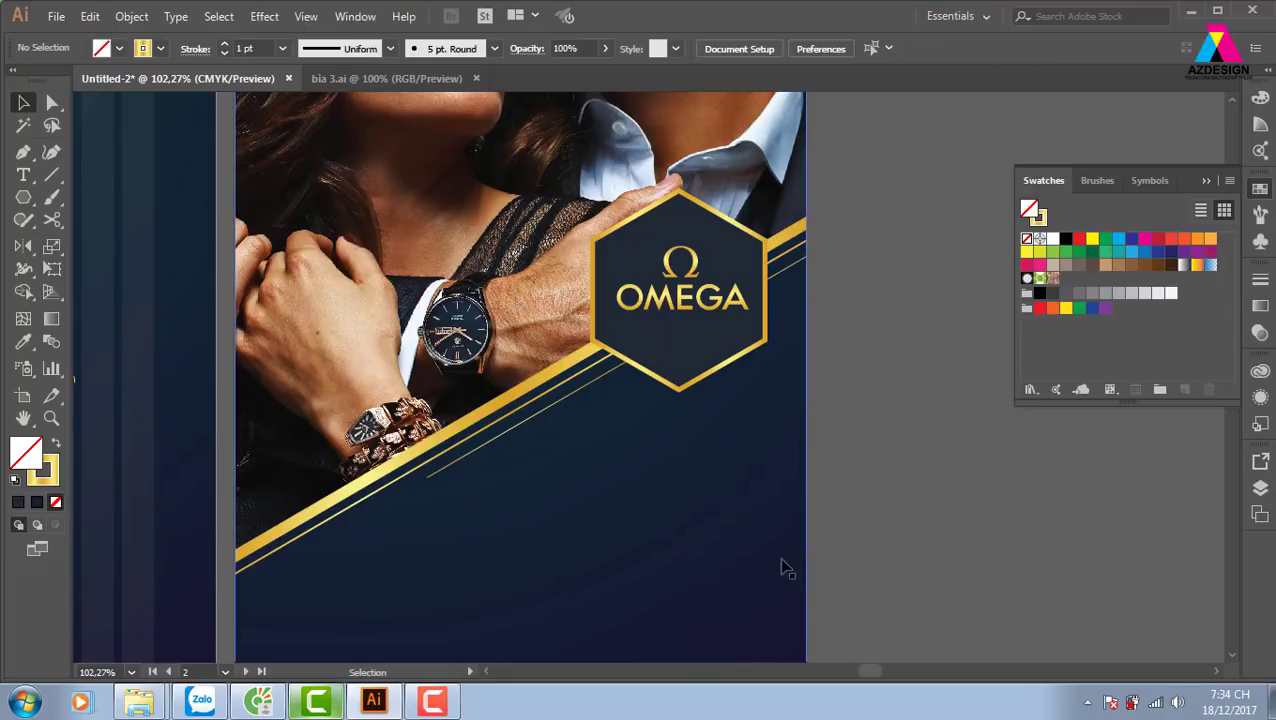
# Copy the gold hexagon from the Omega badge and shrink the copy
pyautogui.click(684, 390)
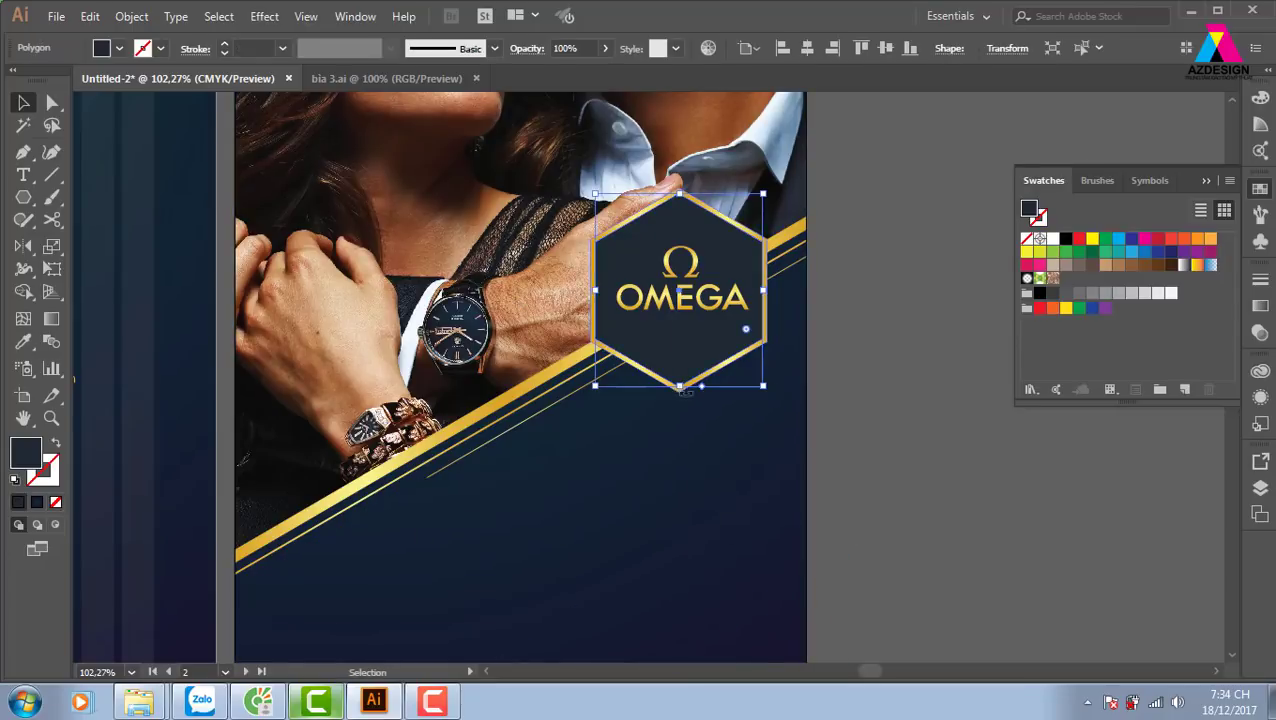
pyautogui.click(712, 413)
pyautogui.moveTo(683, 398); pyautogui.dragTo(578, 463)
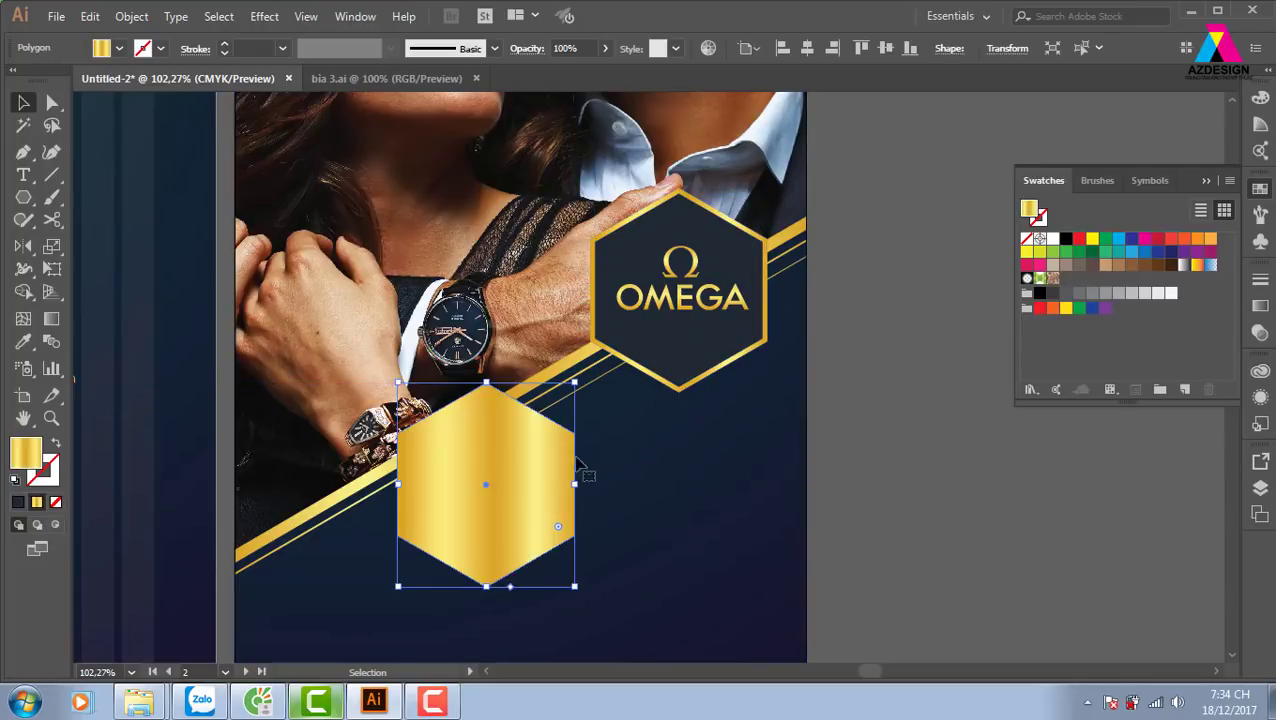
pyautogui.moveTo(575, 383); pyautogui.dragTo(497, 424)
pyautogui.click(908, 507)
# Shrink the hexagon further and set it on the thin line's lower-left end
pyautogui.press('z')
pyautogui.moveTo(376, 413)
pyautogui.mouseDown()
pyautogui.moveTo(640, 545)
pyautogui.moveTo(712, 541)
pyautogui.mouseUp()
pyautogui.click(23, 102)
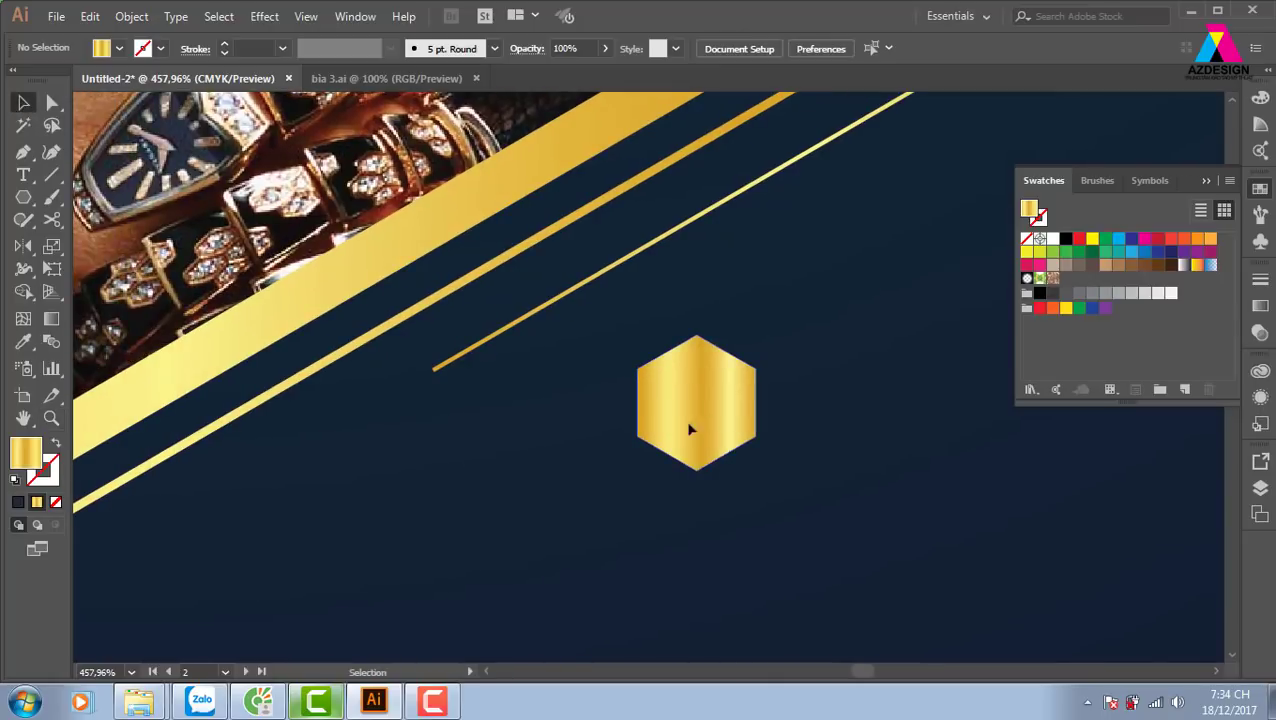
pyautogui.moveTo(689, 429); pyautogui.dragTo(391, 429)
pyautogui.moveTo(437, 337); pyautogui.dragTo(427, 349)
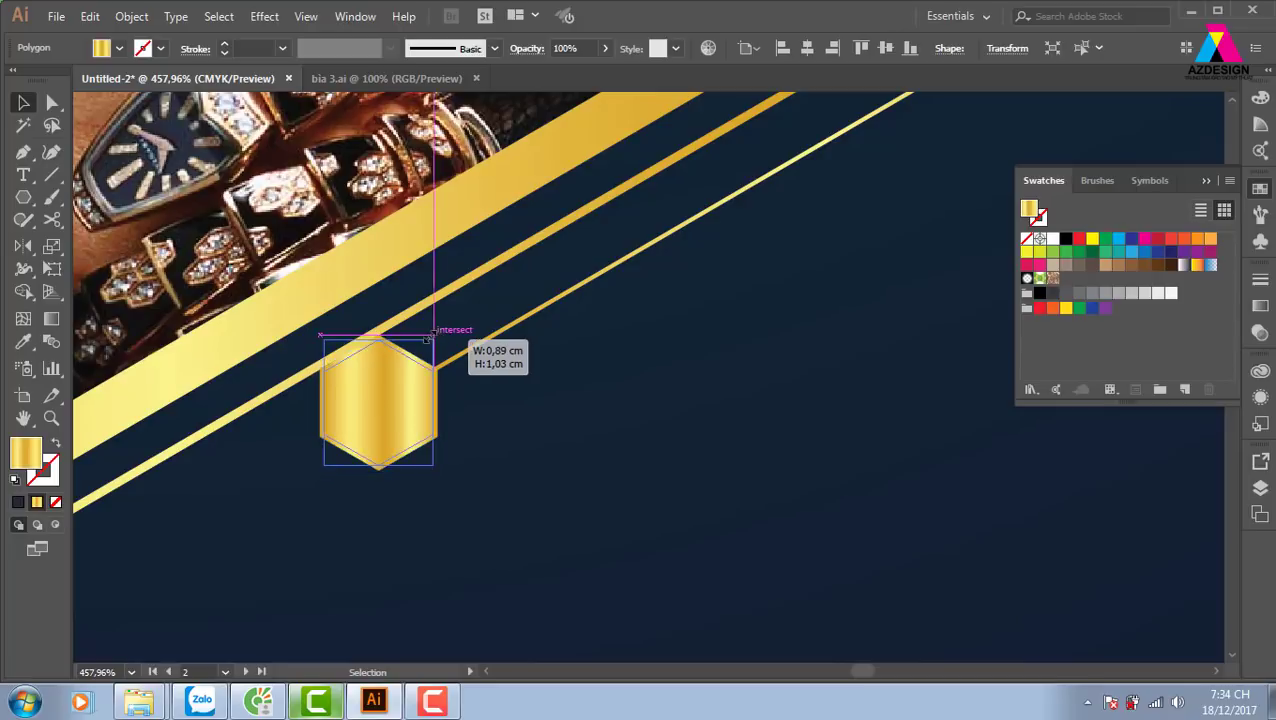
pyautogui.moveTo(398, 410); pyautogui.dragTo(405, 391)
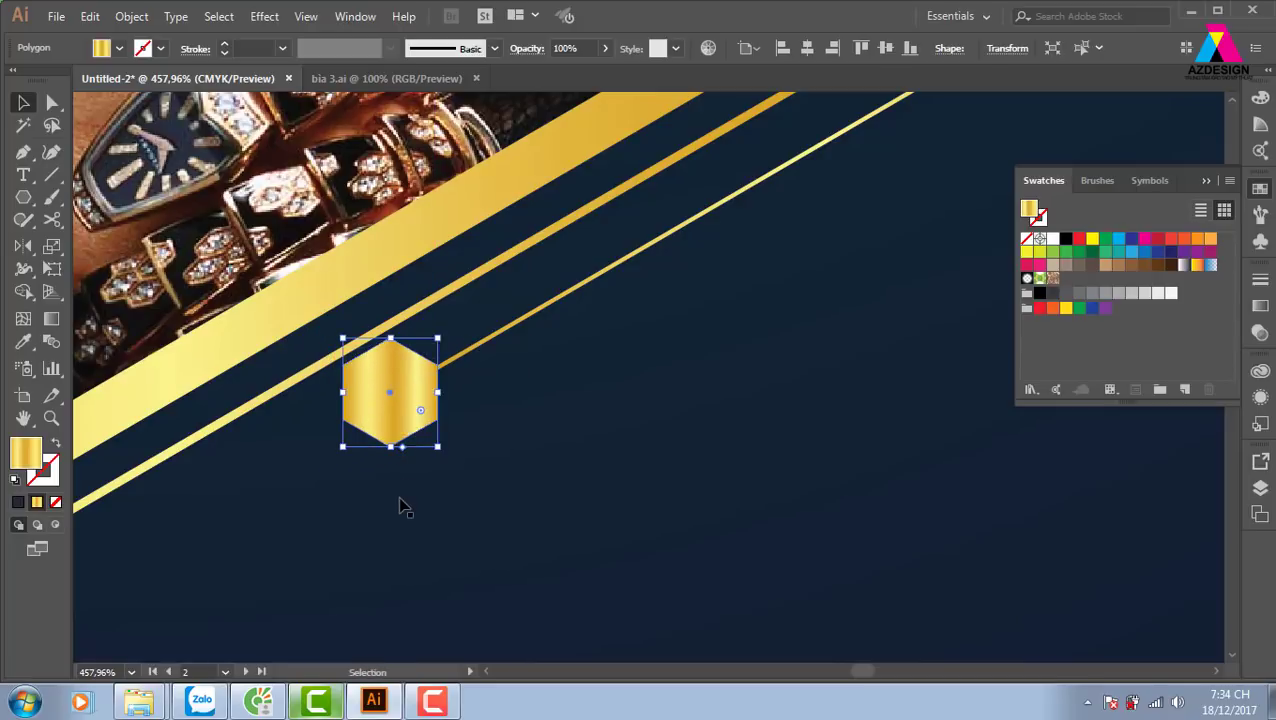
# Redraw the hexagon's gold gradient diagonally and fine-tune its position
pyautogui.press('g')
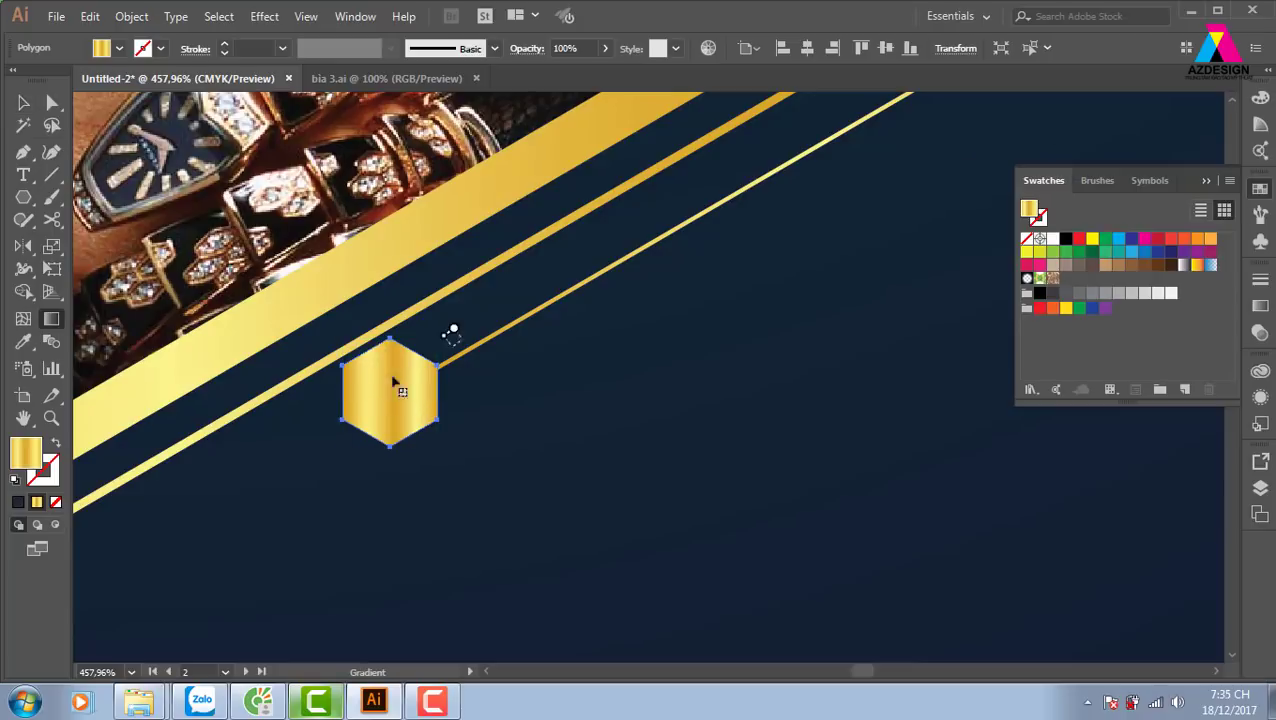
pyautogui.moveTo(462, 341); pyautogui.dragTo(330, 435)
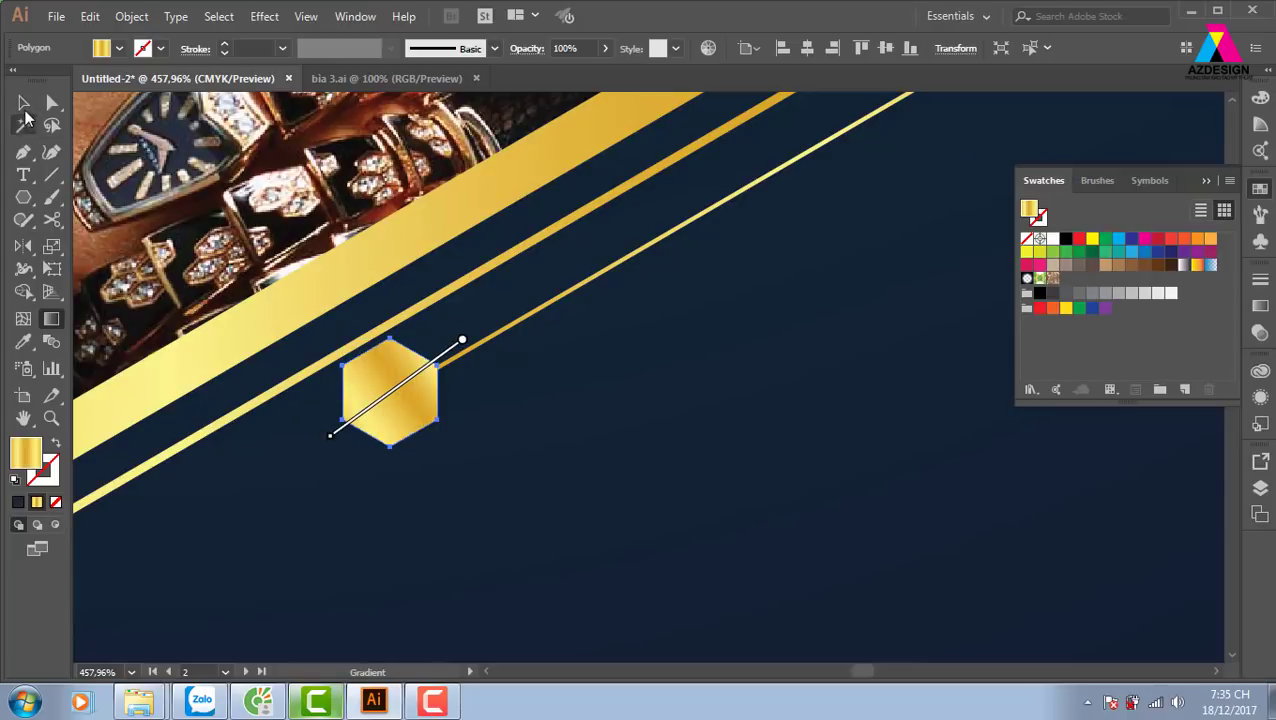
pyautogui.click(23, 103)
pyautogui.press('Down')
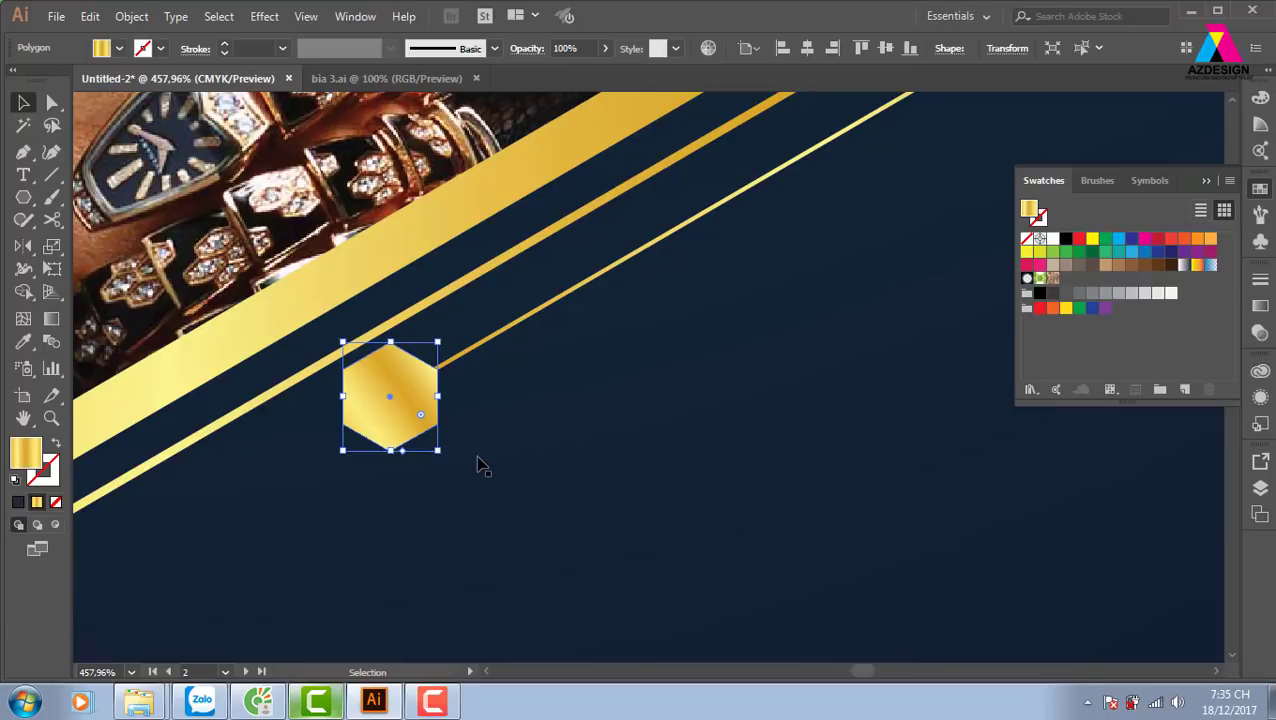
pyautogui.press('z')
pyautogui.moveTo(413, 342); pyautogui.dragTo(545, 432)
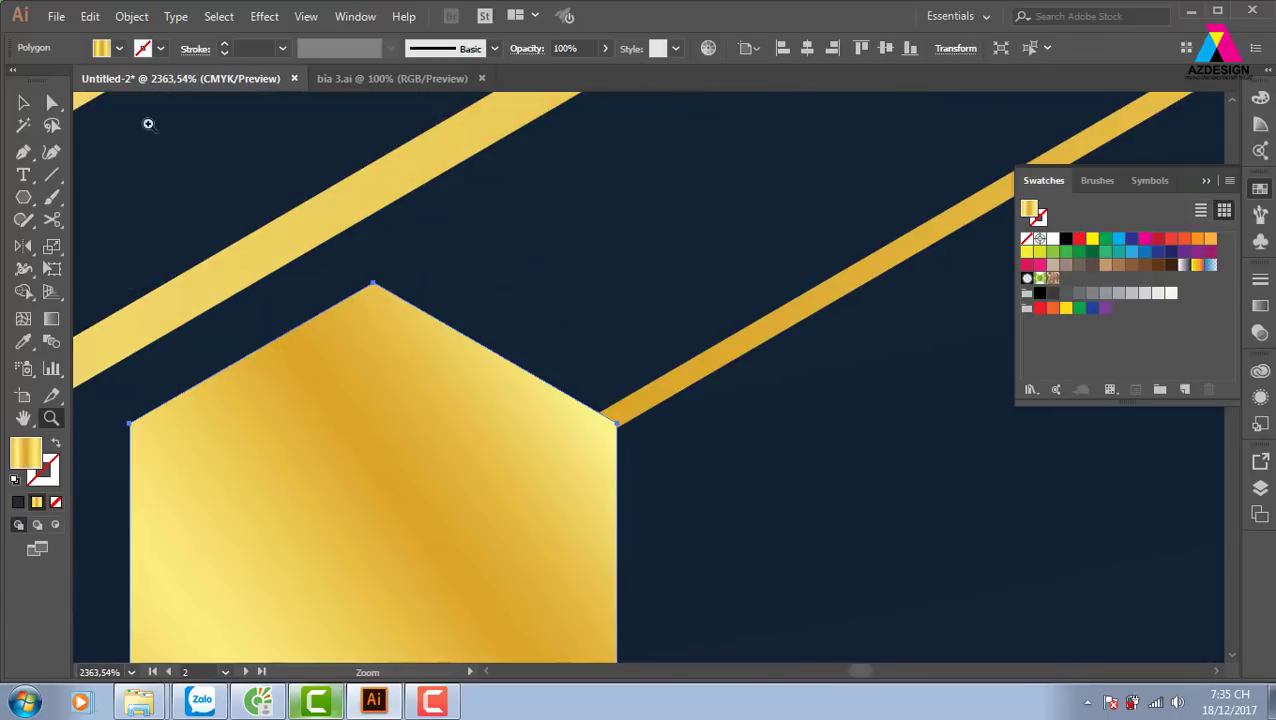
pyautogui.click(23, 103)
pyautogui.click(530, 478)
pyautogui.moveTo(530, 478); pyautogui.dragTo(534, 465)
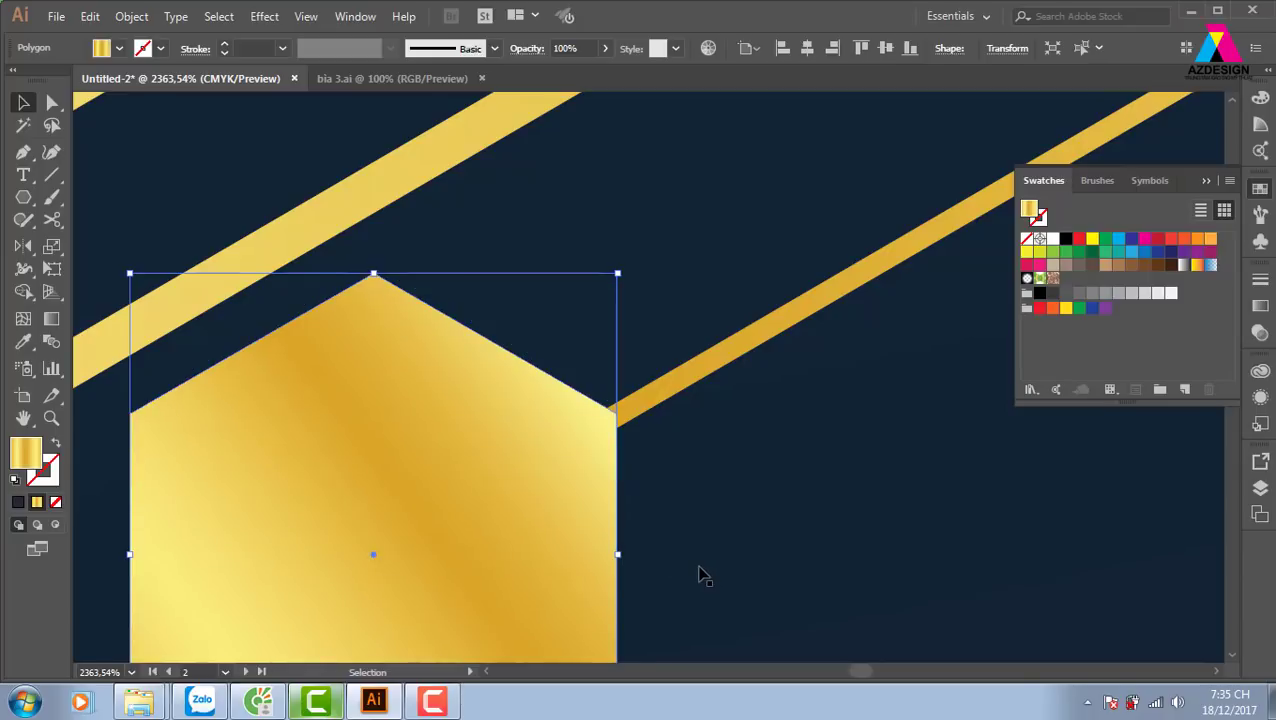
pyautogui.hotkey('ctrl', '1')
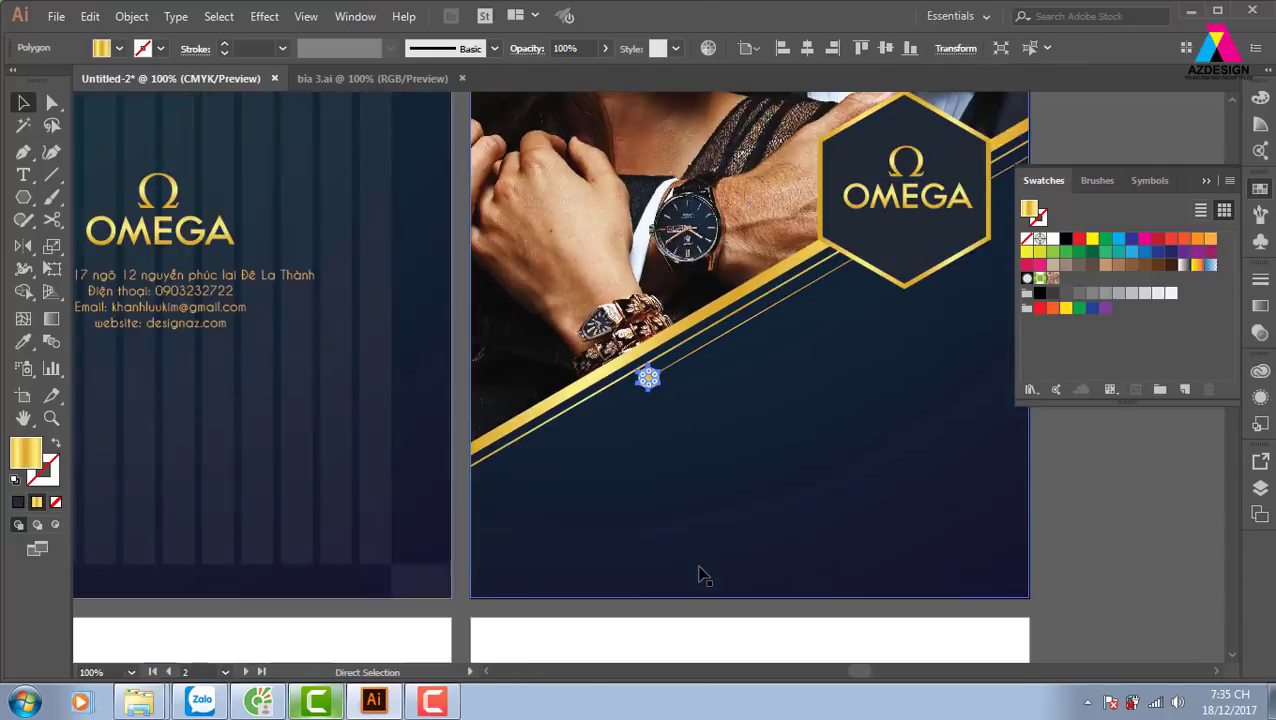
pyautogui.hotkey('ctrl', '-')
pyautogui.click(939, 576)
pyautogui.hscroll(3, 939, 576)
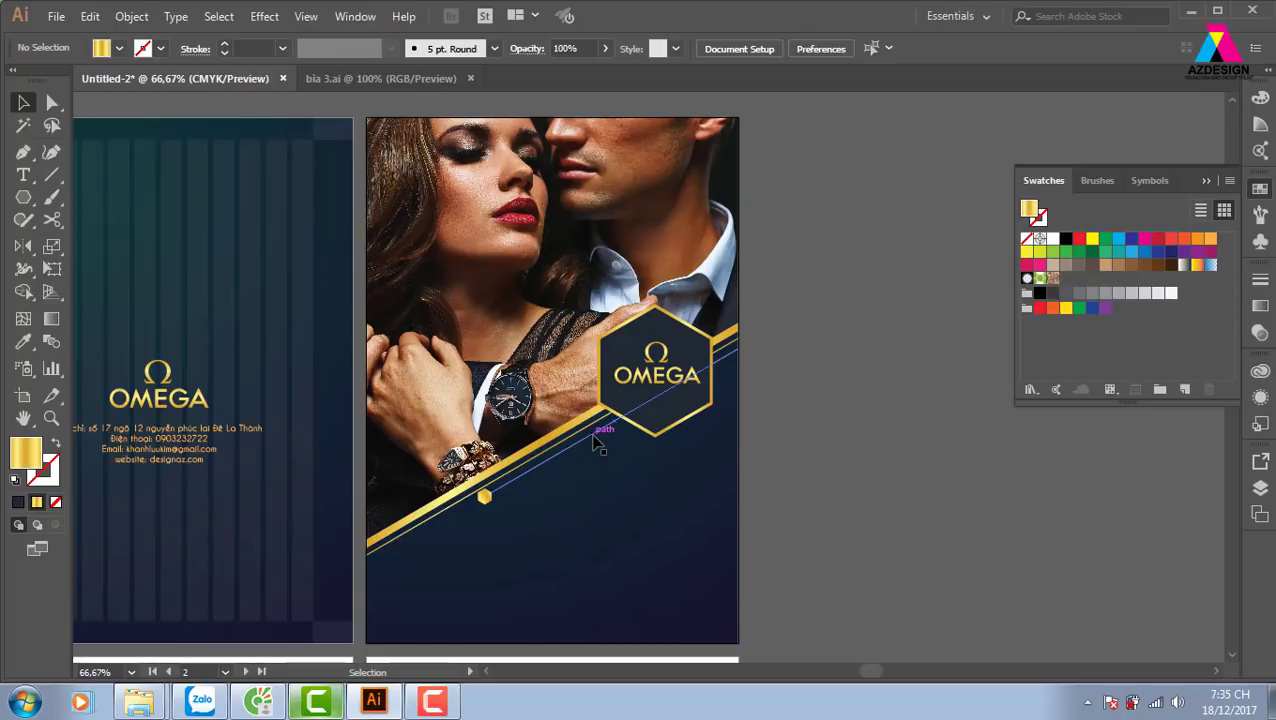
# Copy the thin gold line 0.72 cm below and set the thin lines to 0.5 pt
pyautogui.moveTo(592, 442); pyautogui.dragTo(598, 452)
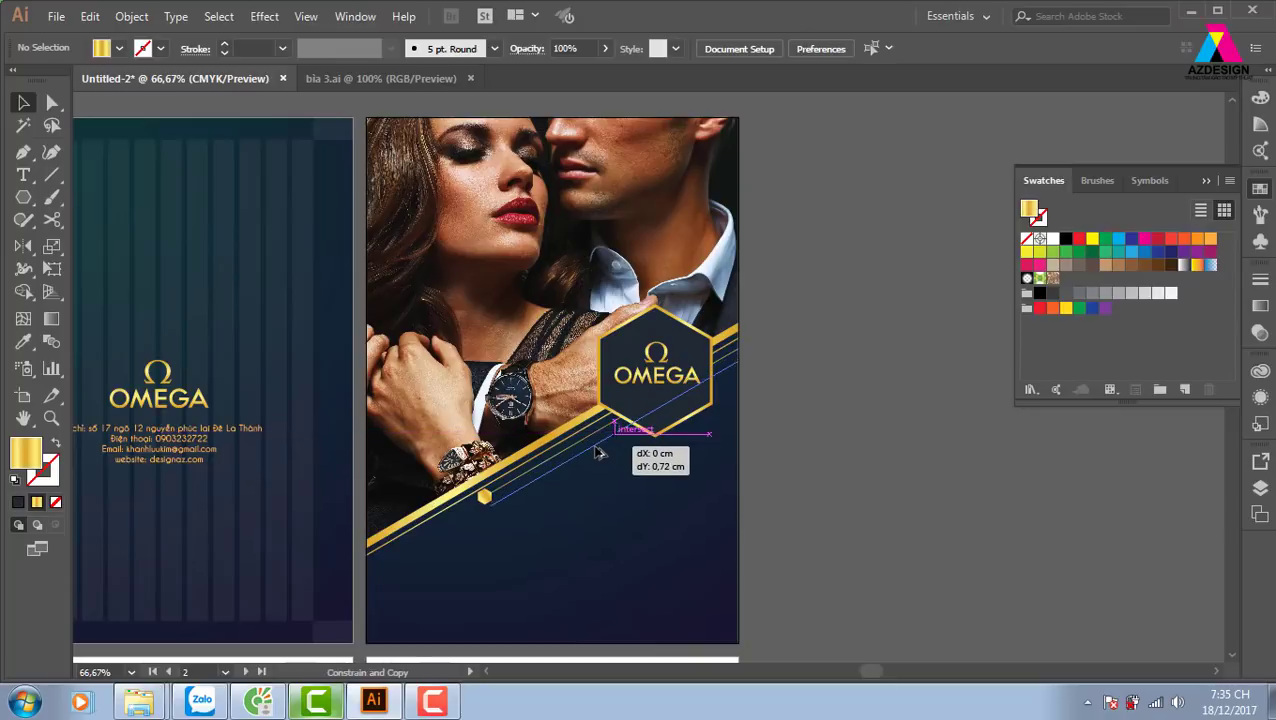
pyautogui.click(790, 476)
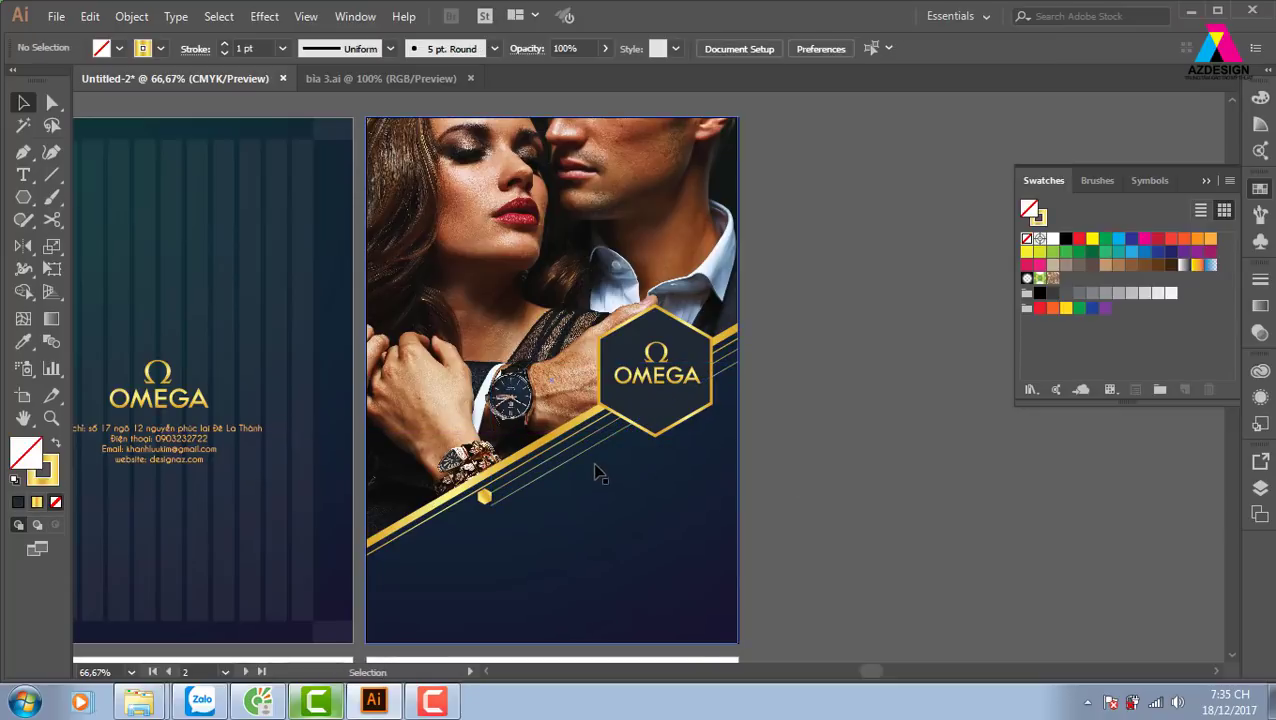
pyautogui.click(598, 455)
pyautogui.click(282, 48)
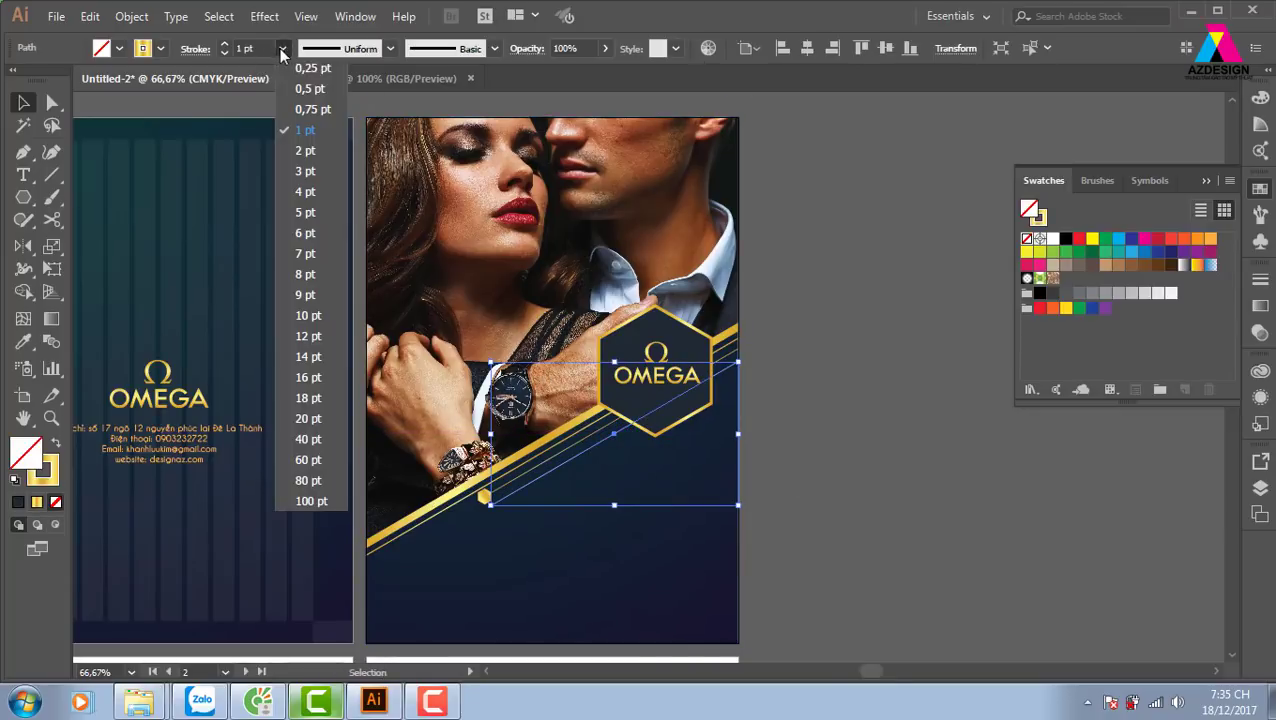
pyautogui.click(300, 125)
pyautogui.click(880, 433)
# Trim the new thin line shorter and shrink the hexagon to 0.46 × 0.53 cm
pyautogui.press('z')
pyautogui.moveTo(621, 401)
pyautogui.mouseDown()
pyautogui.moveTo(832, 518)
pyautogui.moveTo(778, 328)
pyautogui.mouseUp()
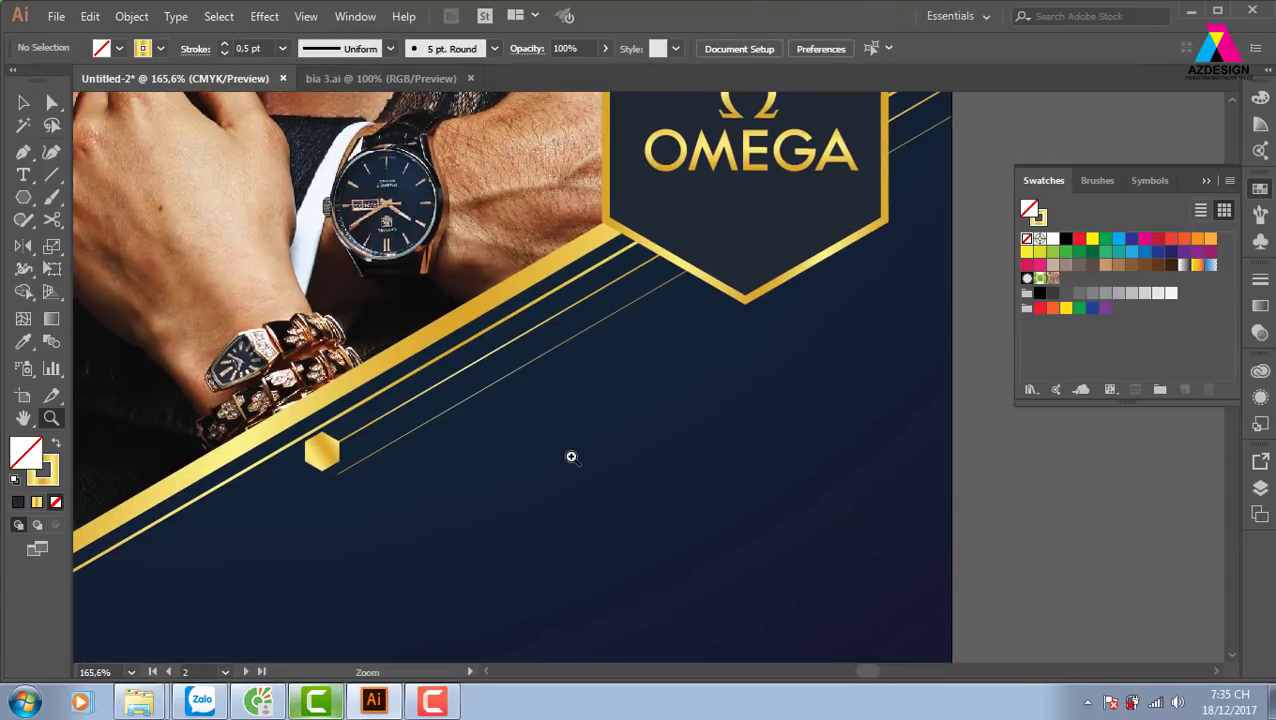
pyautogui.press('c')
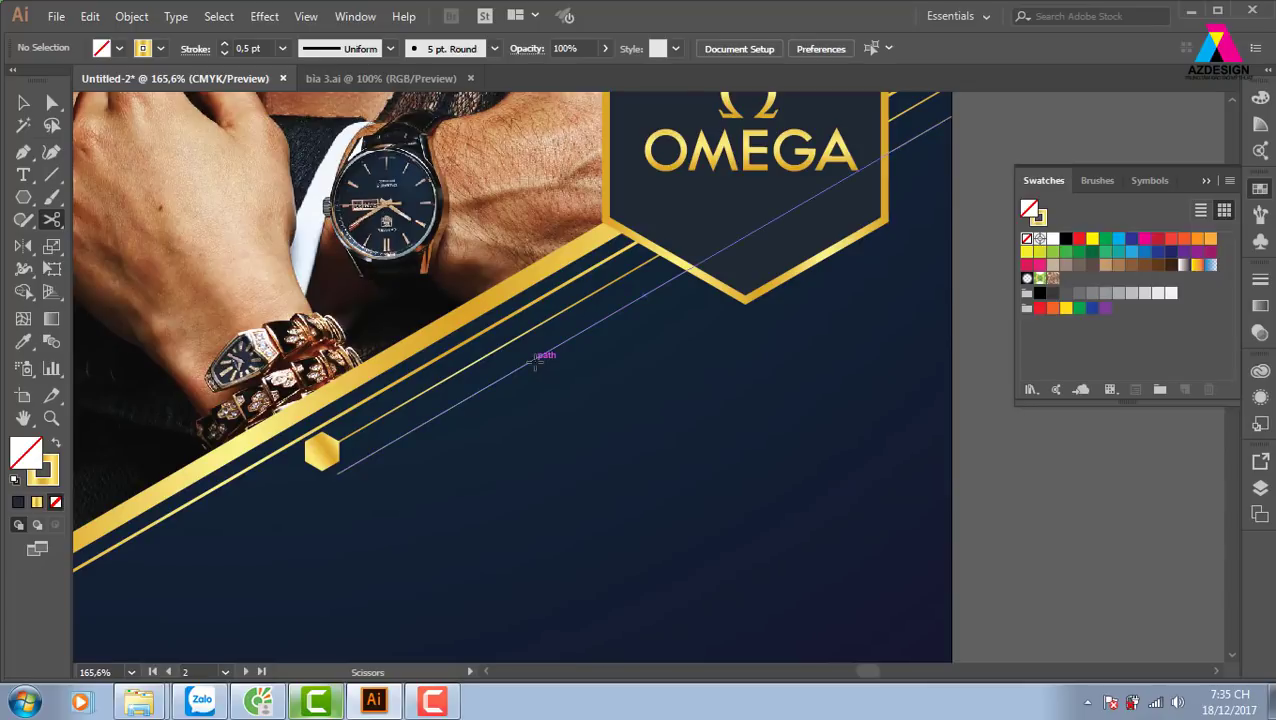
pyautogui.click(535, 361)
pyautogui.press('v')
pyautogui.click(1037, 492)
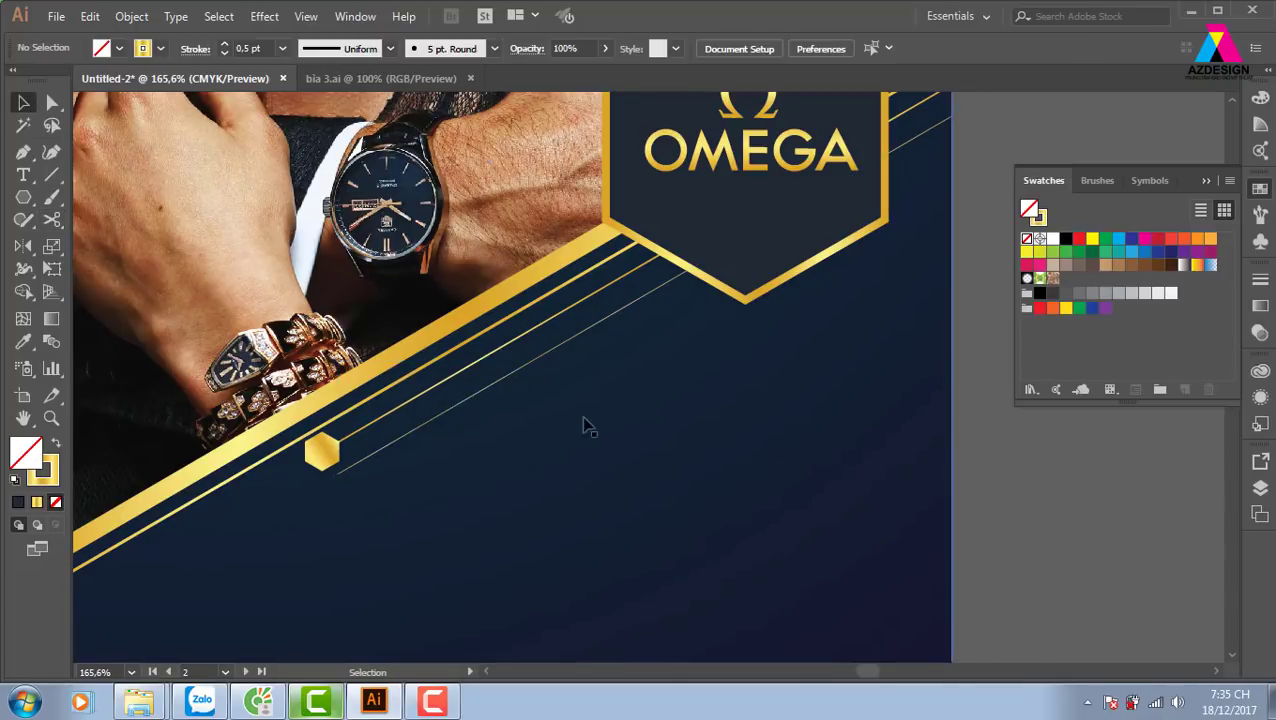
pyautogui.moveTo(459, 425); pyautogui.dragTo(471, 455)
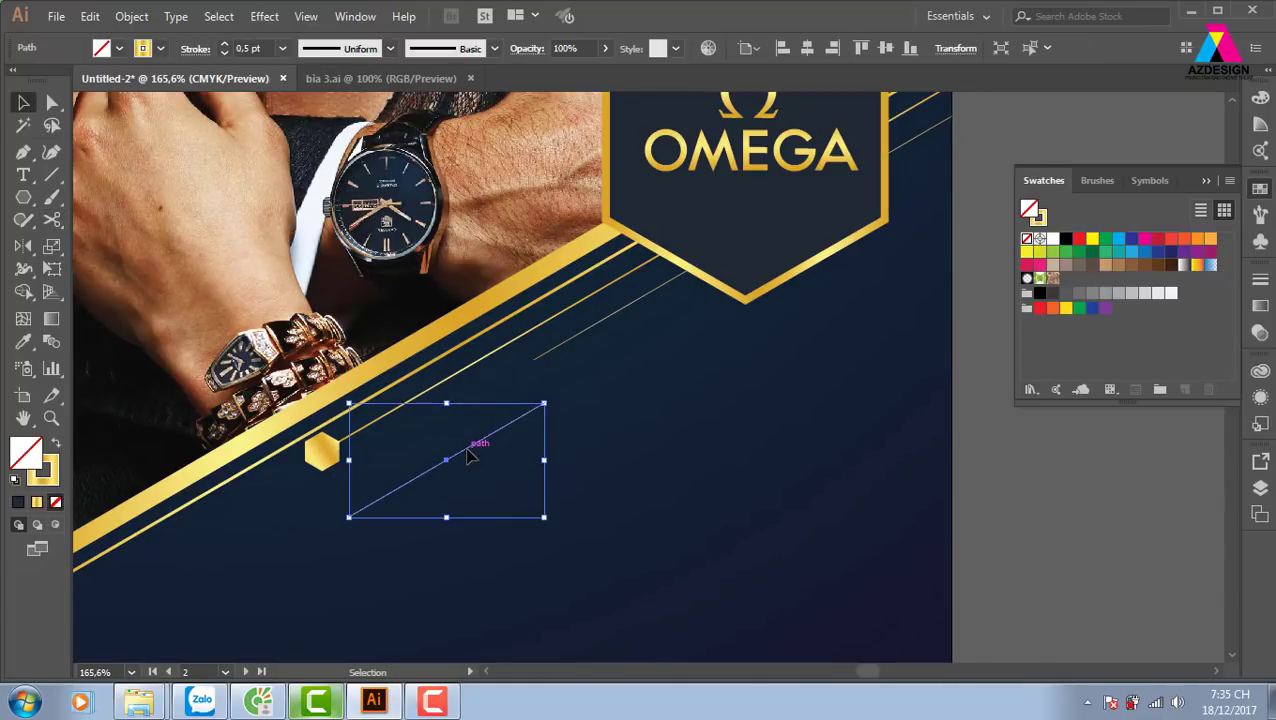
pyautogui.press('Delete')
pyautogui.moveTo(342, 476); pyautogui.dragTo(340, 429)
# Shrink the gold hexagon and slightly round its corners on the thin line
pyautogui.hotkey('ctrl', '=')
pyautogui.hotkey('ctrl', '=')
pyautogui.hotkey('ctrl', '=')
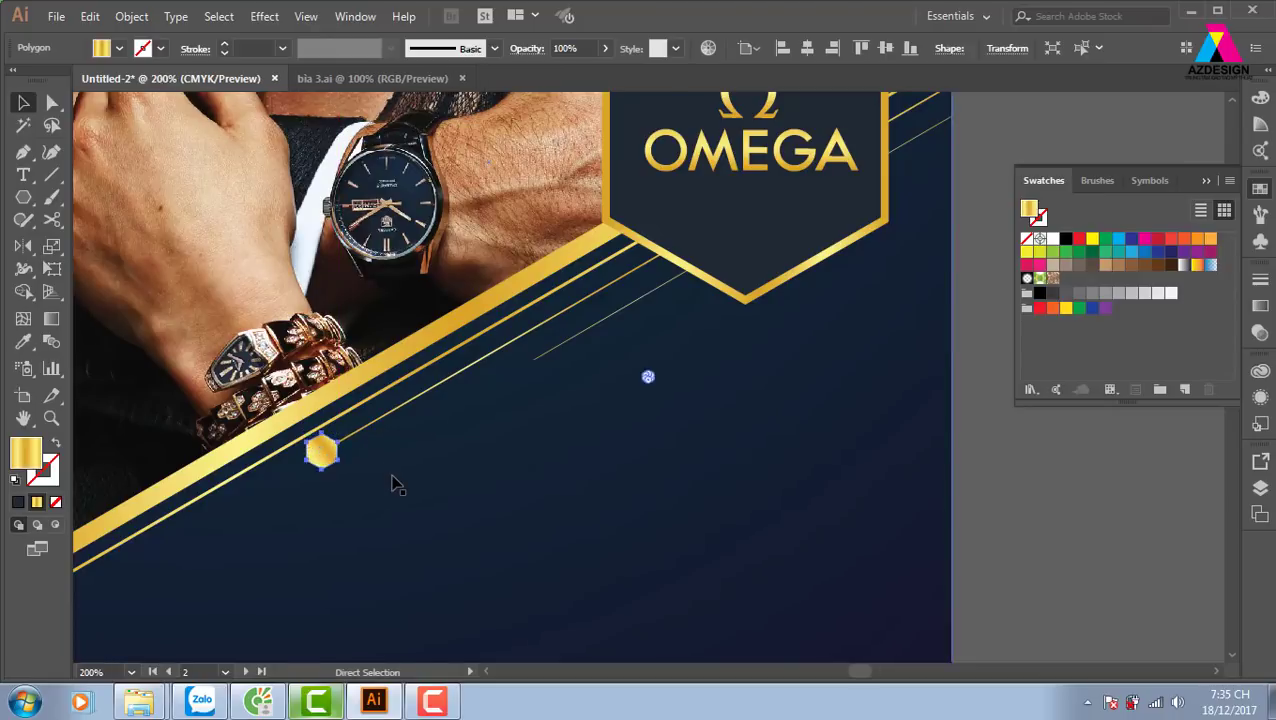
pyautogui.moveTo(687, 334); pyautogui.dragTo(681, 342)
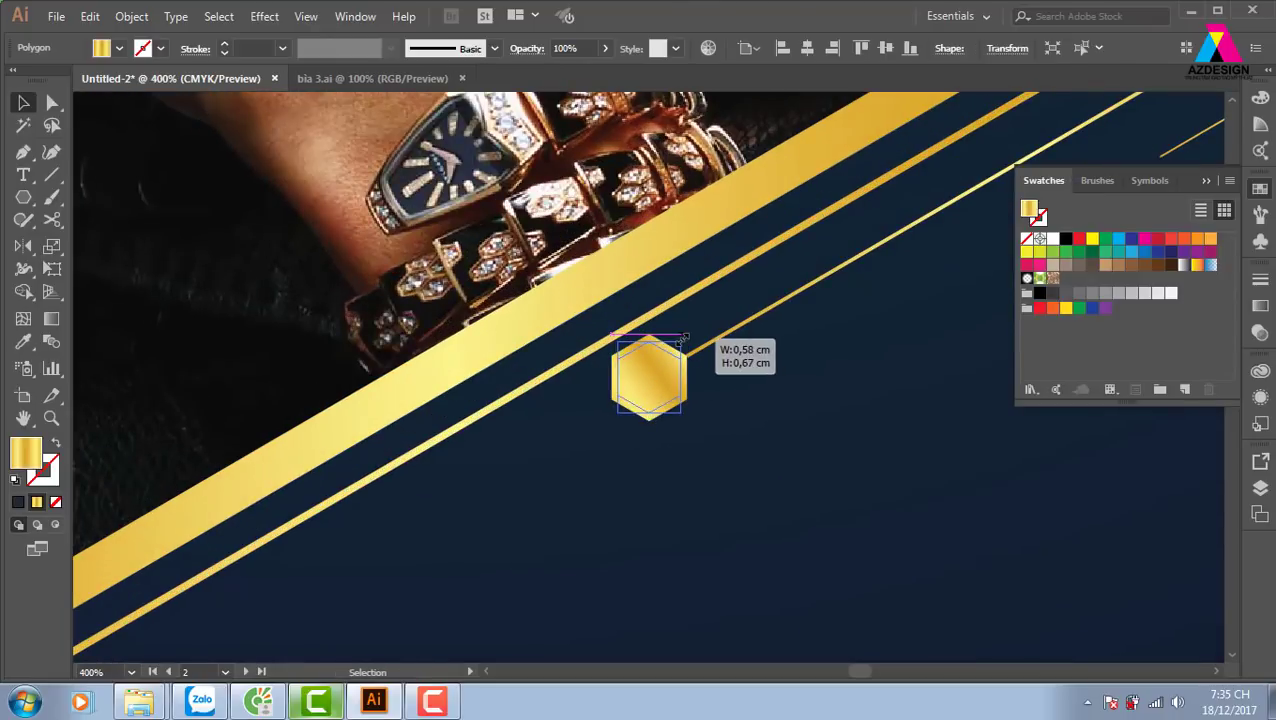
pyautogui.moveTo(666, 386)
pyautogui.mouseDown()
pyautogui.moveTo(676, 394)
pyautogui.moveTo(680, 371)
pyautogui.mouseUp()
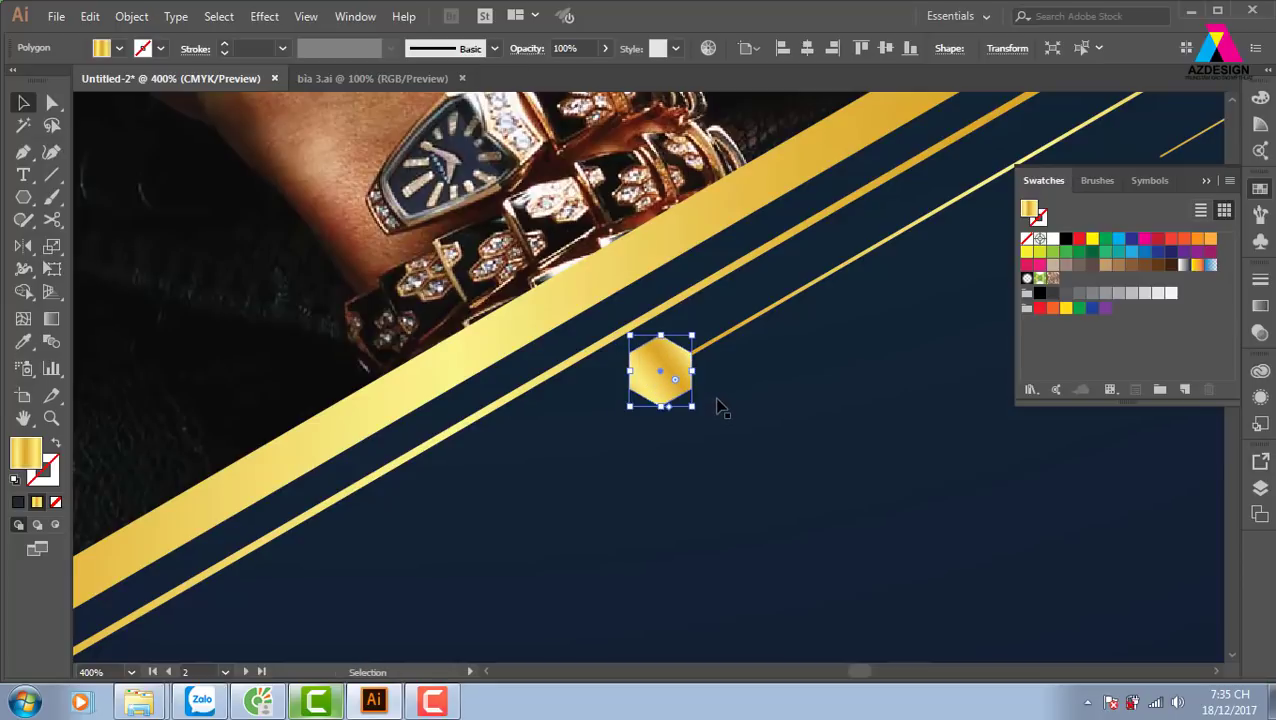
pyautogui.hotkey('ctrl', '-')
pyautogui.hotkey('ctrl', '-')
pyautogui.hotkey('ctrl', '-')
pyautogui.hotkey('ctrl', '-')
pyautogui.moveTo(809, 413); pyautogui.dragTo(711, 440)
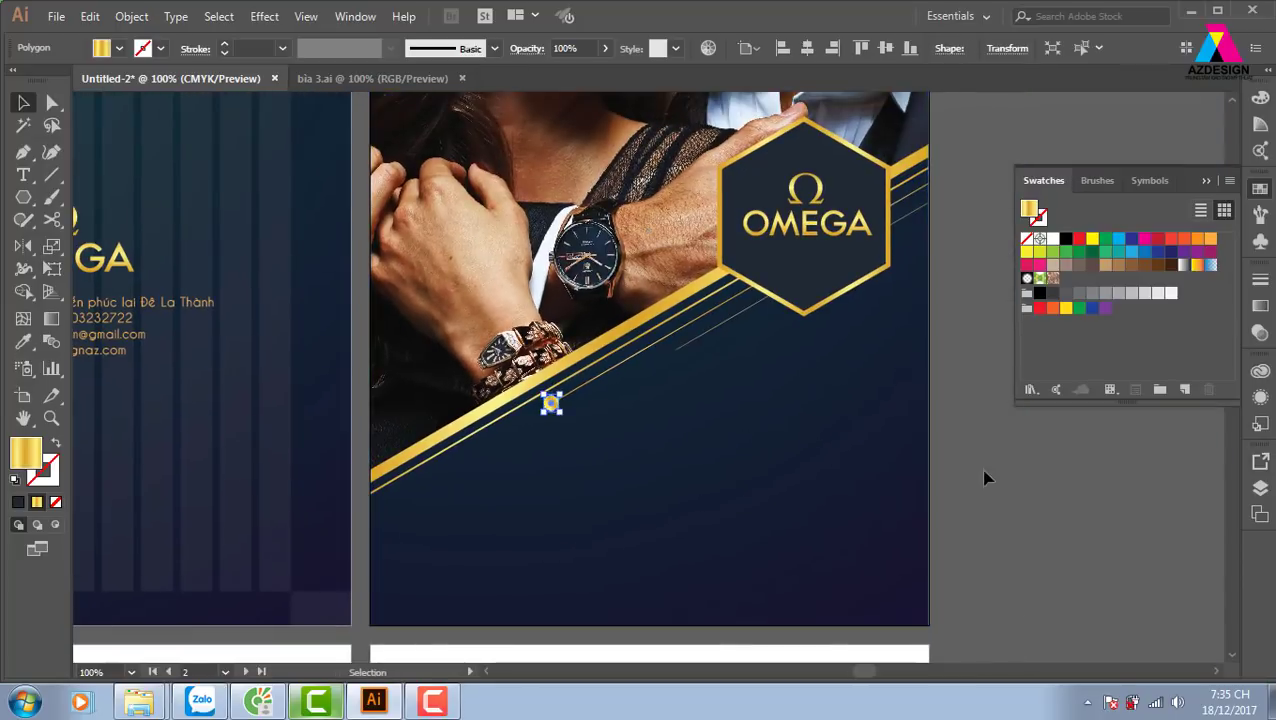
# Place a smaller copy of the hexagon further up the gold lines
pyautogui.moveTo(555, 411)
pyautogui.mouseDown()
pyautogui.moveTo(680, 368)
pyautogui.moveTo(680, 355)
pyautogui.moveTo(830, 445)
pyautogui.mouseUp()
pyautogui.press('z')
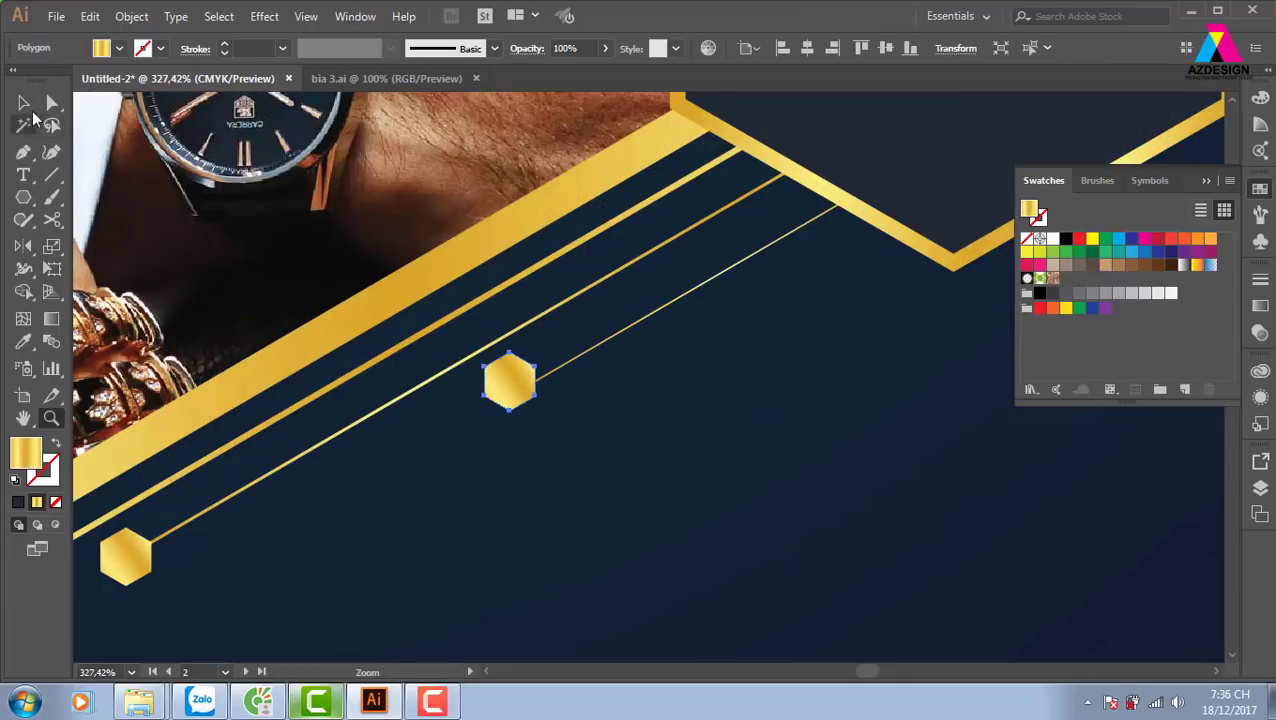
pyautogui.click(23, 102)
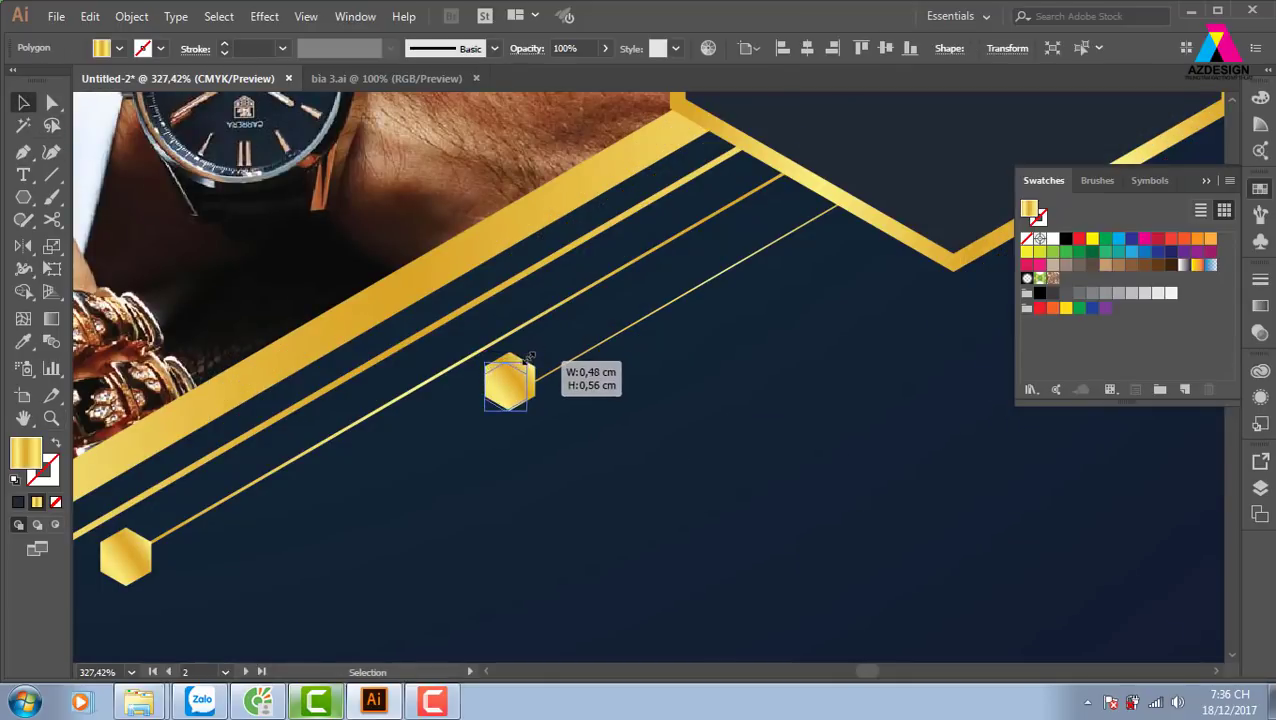
pyautogui.moveTo(536, 352)
pyautogui.mouseDown()
pyautogui.moveTo(510, 393)
pyautogui.moveTo(524, 397)
pyautogui.mouseUp()
pyautogui.click(757, 501)
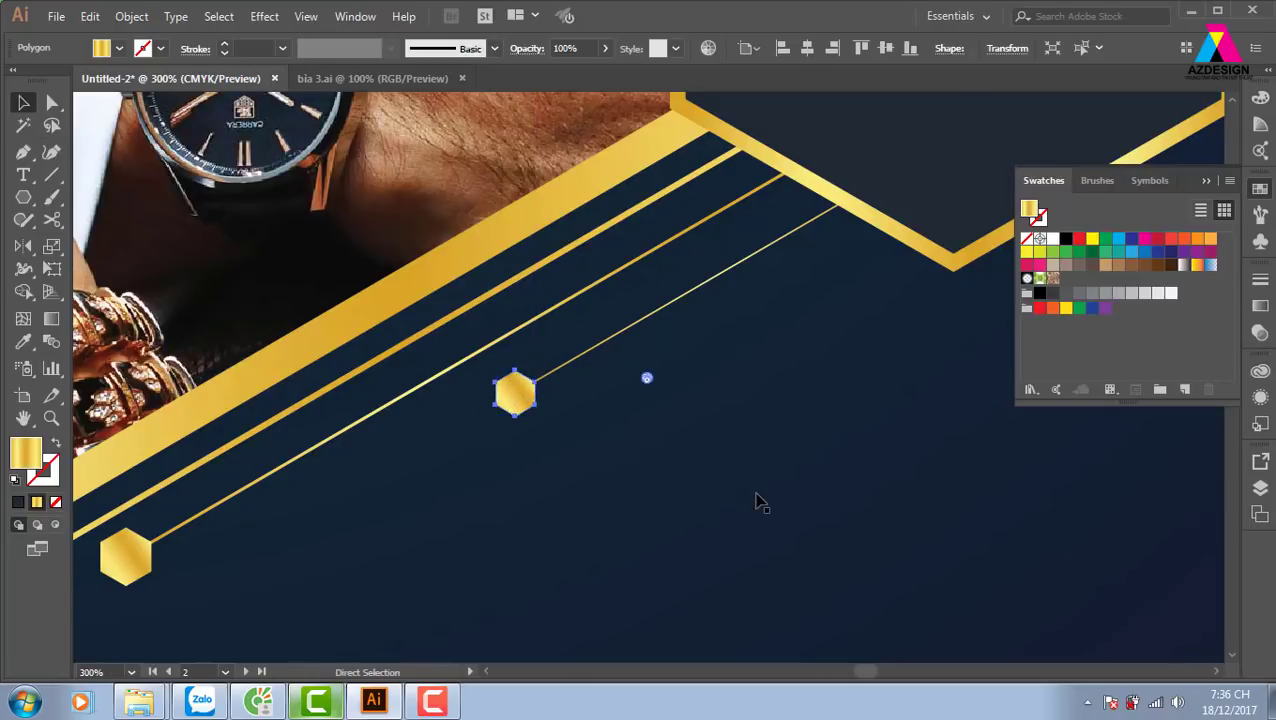
pyautogui.hotkey('ctrl', '-')
pyautogui.hotkey('ctrl', '-')
pyautogui.hotkey('ctrl', '-')
pyautogui.hotkey('ctrl', '-')
pyautogui.hotkey('ctrl', '-')
pyautogui.moveTo(851, 415)
pyautogui.mouseDown()
pyautogui.moveTo(813, 481)
pyautogui.moveTo(737, 530)
pyautogui.moveTo(773, 521)
pyautogui.mouseUp()
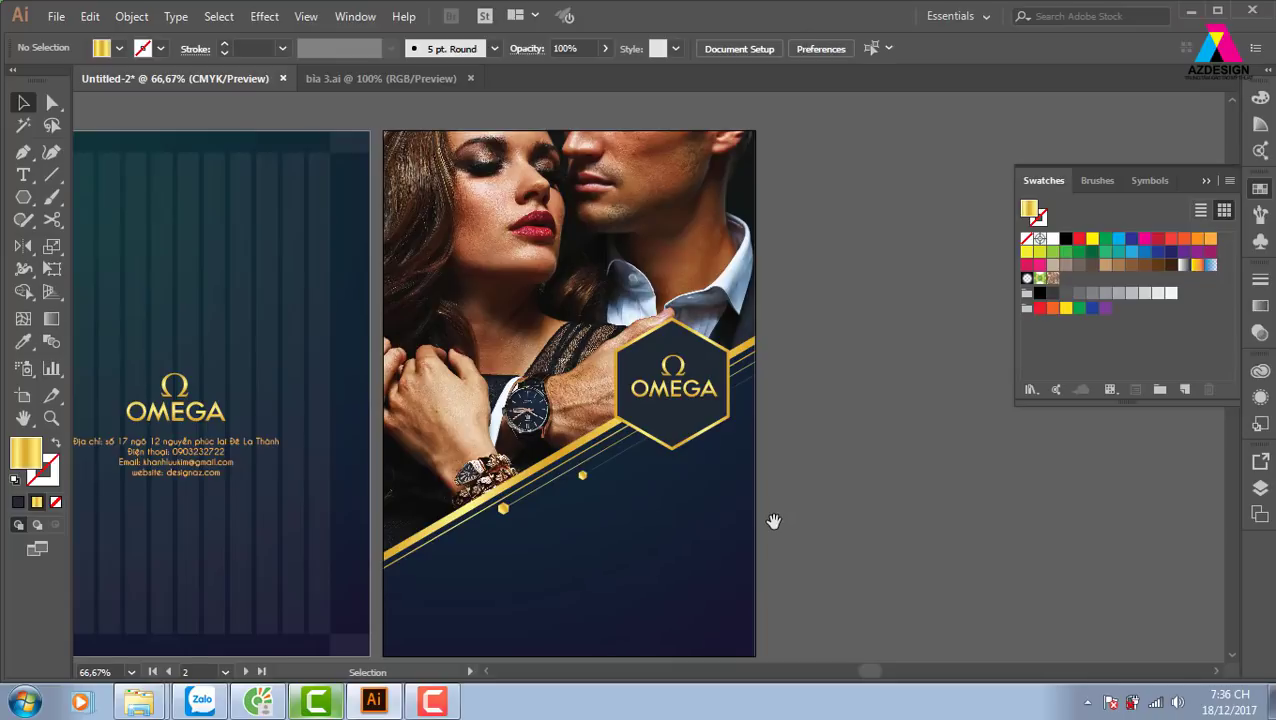
# Copy the omega watch title and contact text from bia 3.ai
pyautogui.scroll(-2, 850, 475)
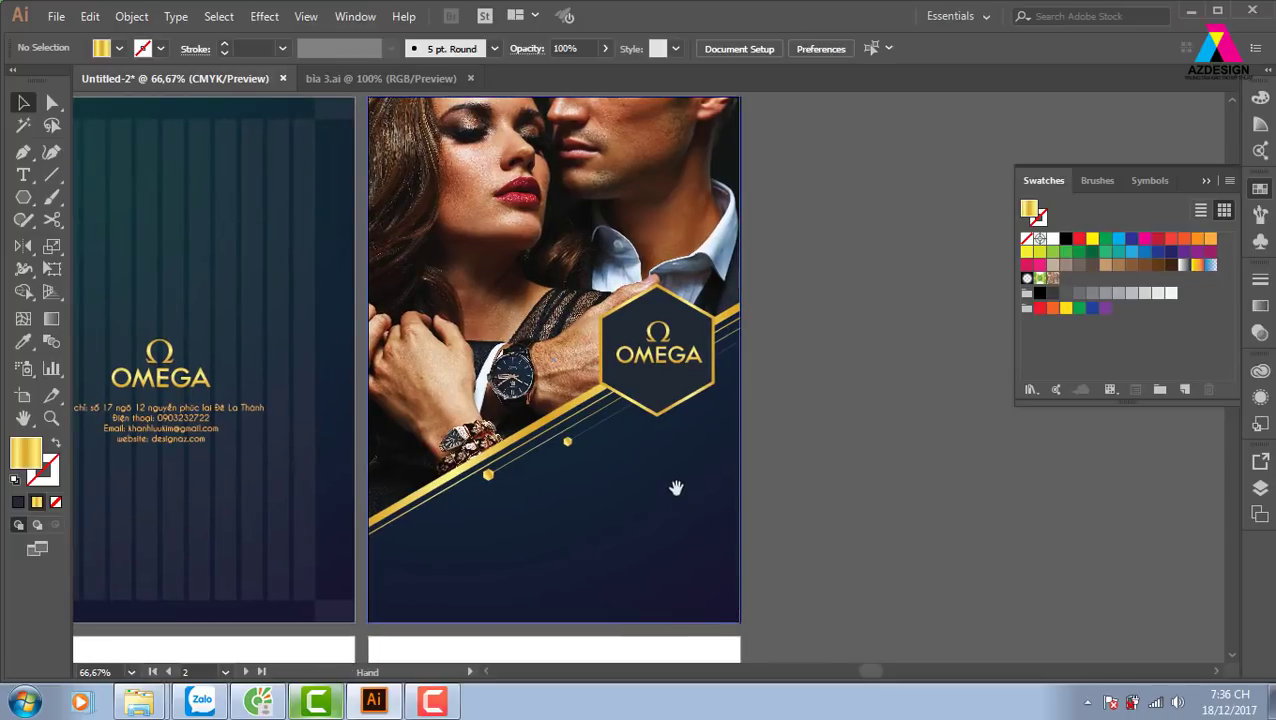
pyautogui.scroll(-2, 550, 420)
pyautogui.click(390, 78)
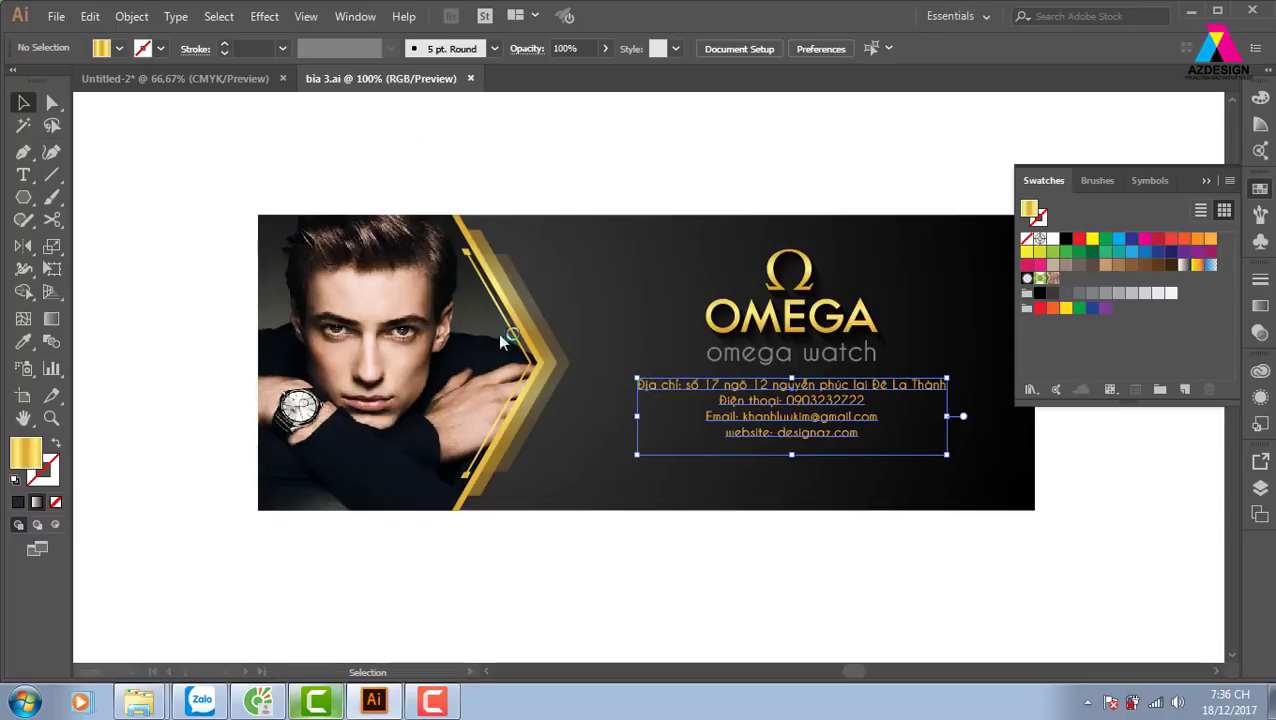
pyautogui.click(790, 352)
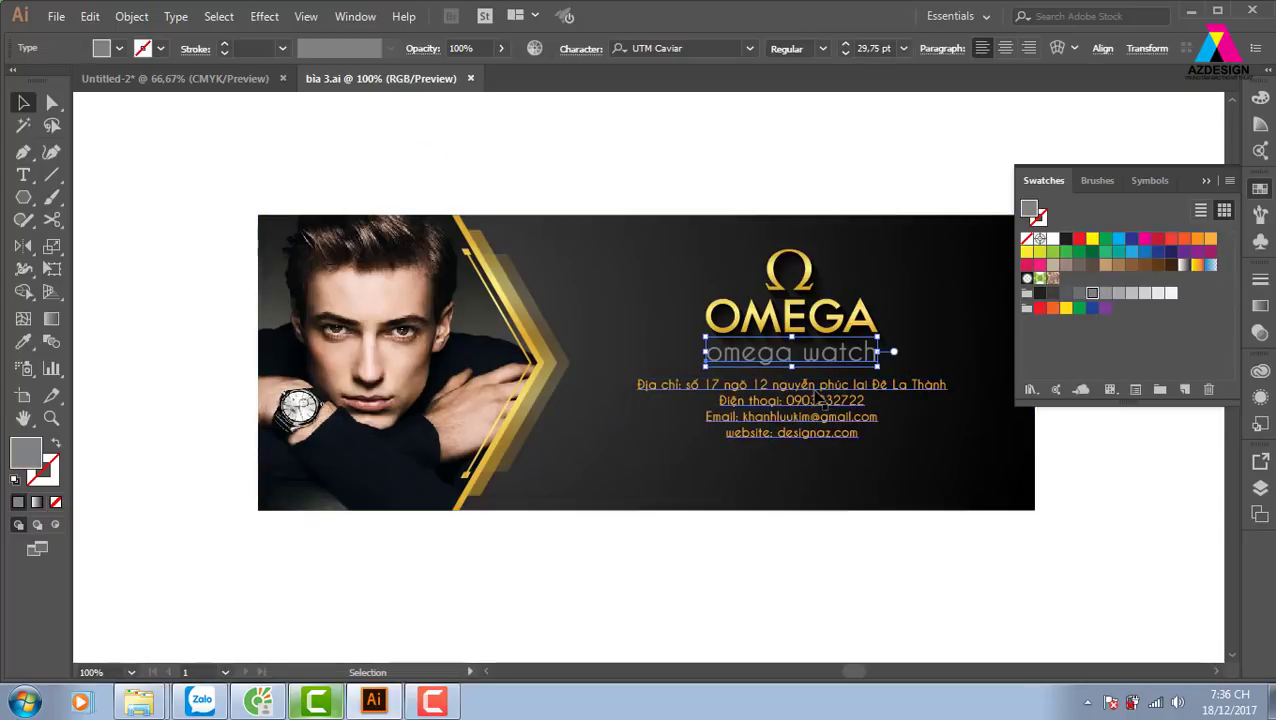
pyautogui.click(815, 420)
pyautogui.click(813, 466)
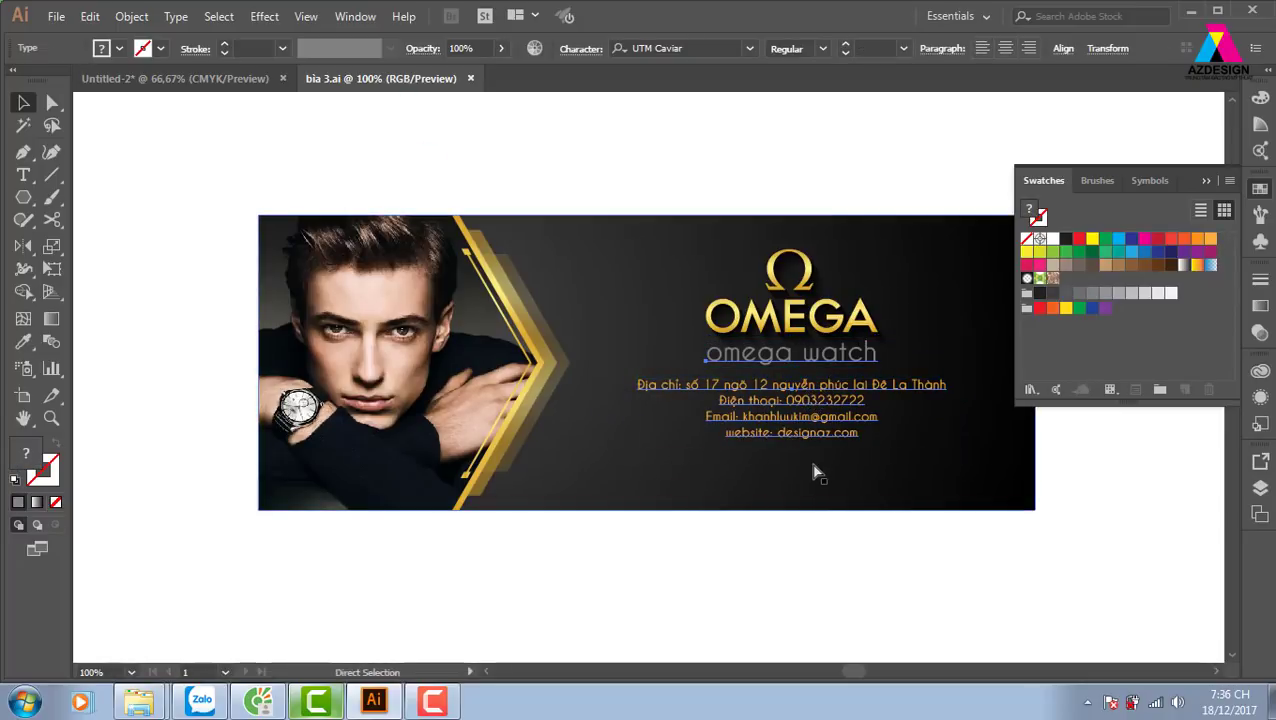
pyautogui.click(175, 78)
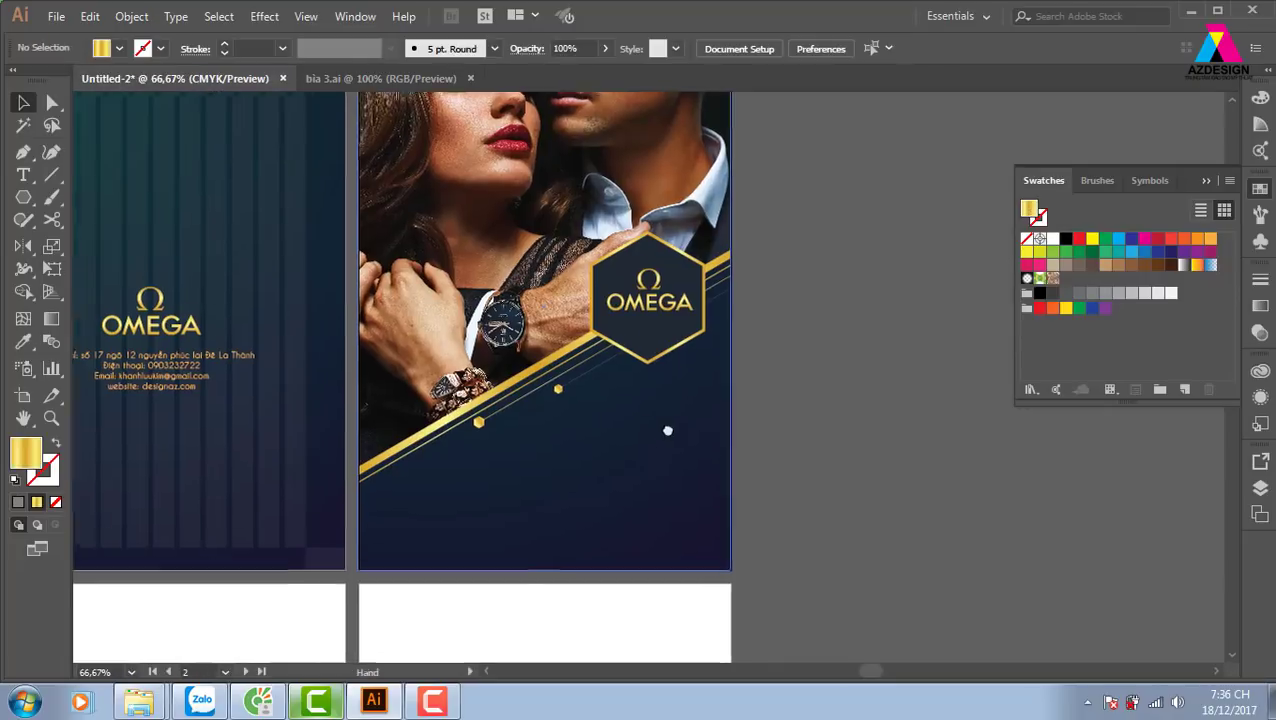
# Paste the text onto the cover's lower area and right-align the contact block
pyautogui.hscroll(1, 748, 438)
pyautogui.hotkey('ctrl', 'v')
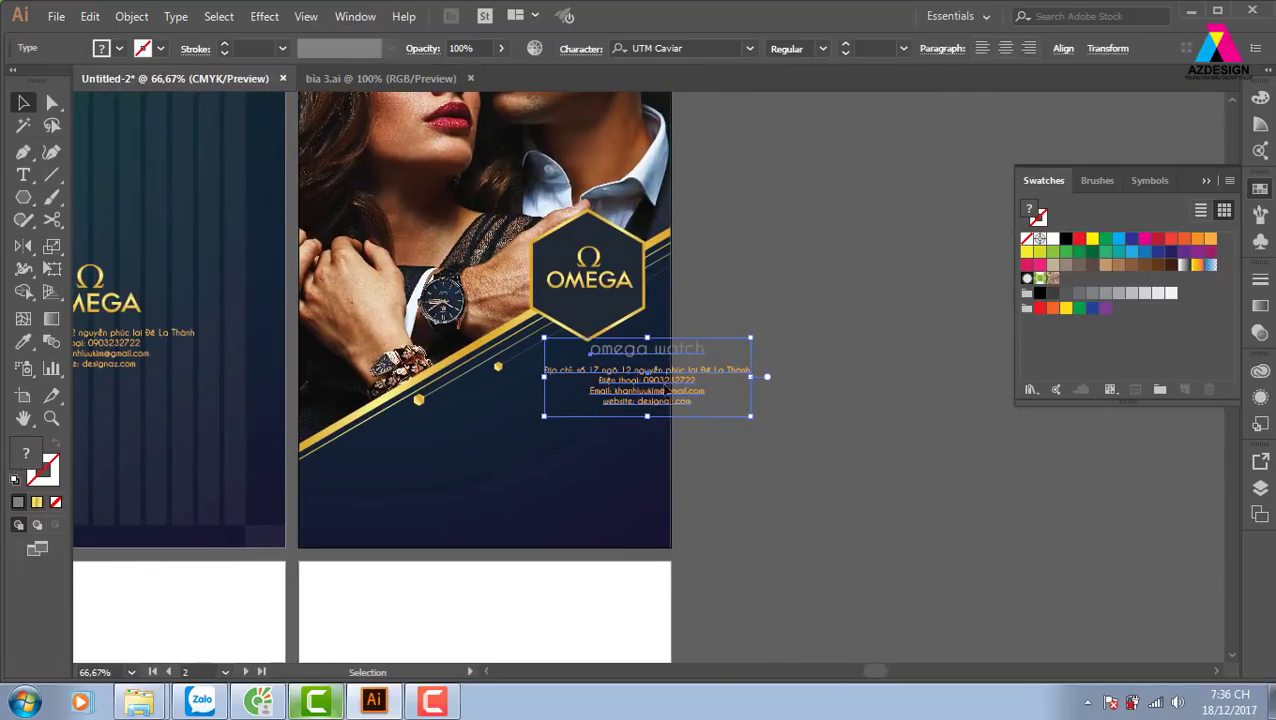
pyautogui.moveTo(686, 400)
pyautogui.mouseDown()
pyautogui.moveTo(514, 487)
pyautogui.moveTo(519, 512)
pyautogui.mouseUp()
pyautogui.click(826, 512)
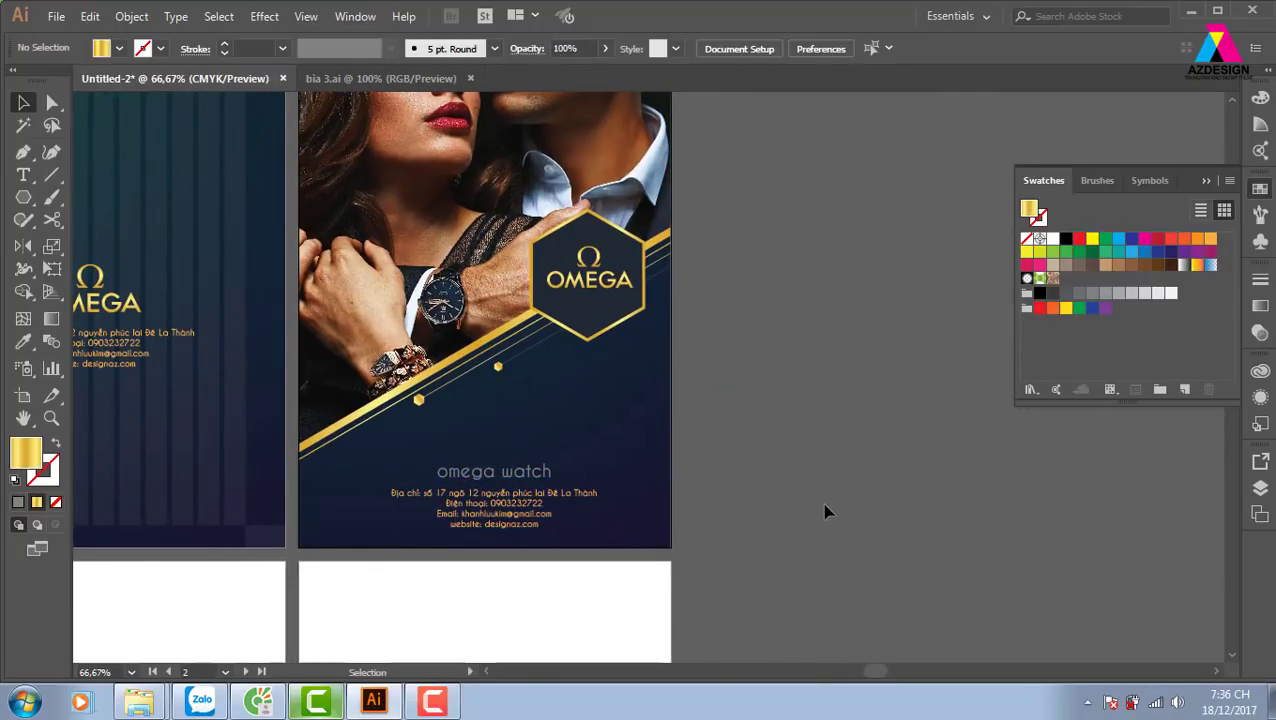
pyautogui.click(521, 504)
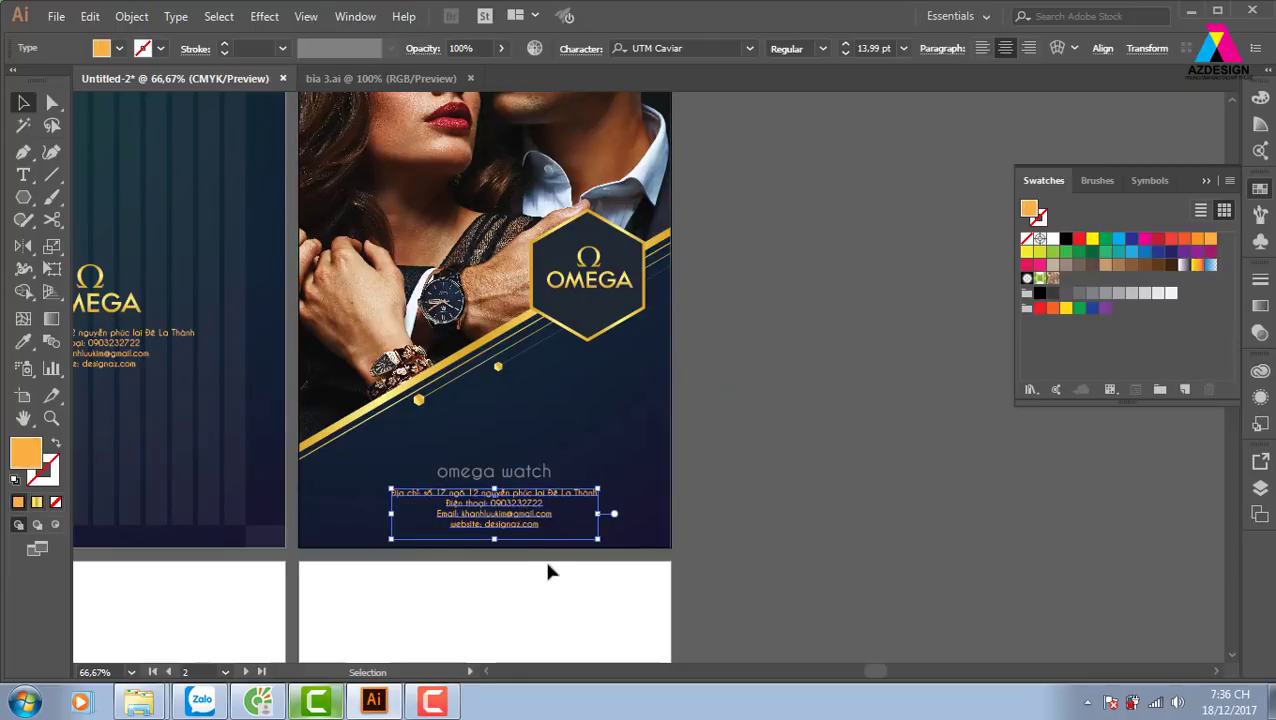
pyautogui.click(1028, 48)
pyautogui.click(866, 373)
# Place the title just above the contact text at the cover's lower-right corner
pyautogui.moveTo(555, 471)
pyautogui.mouseDown()
pyautogui.moveTo(608, 424)
pyautogui.moveTo(656, 340)
pyautogui.mouseUp()
pyautogui.moveTo(484, 506); pyautogui.dragTo(633, 506)
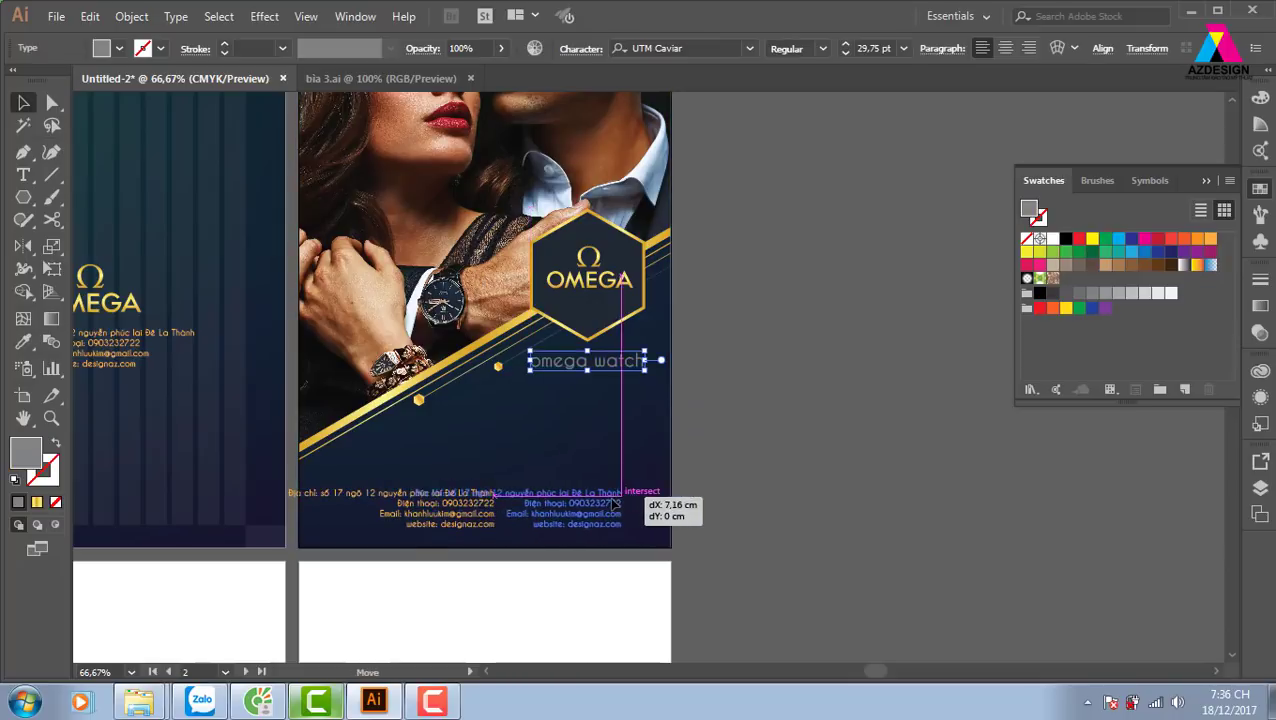
pyautogui.moveTo(627, 378); pyautogui.dragTo(675, 486)
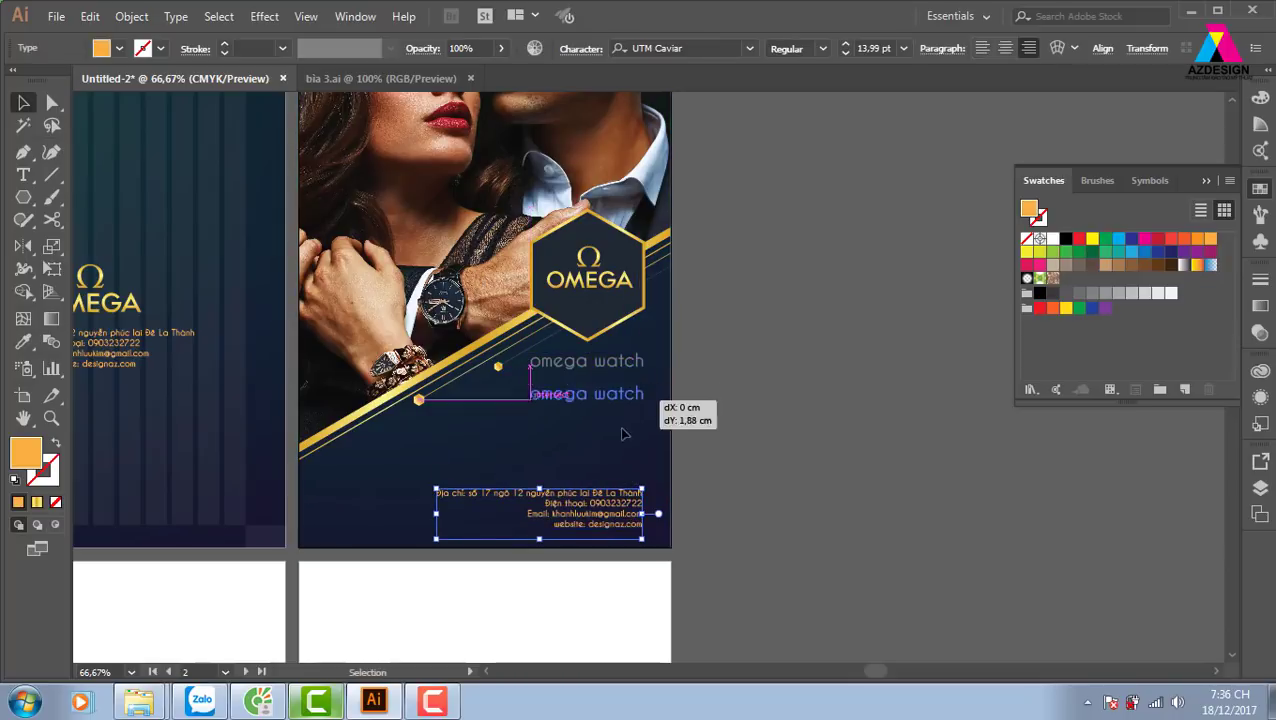
pyautogui.click(784, 566)
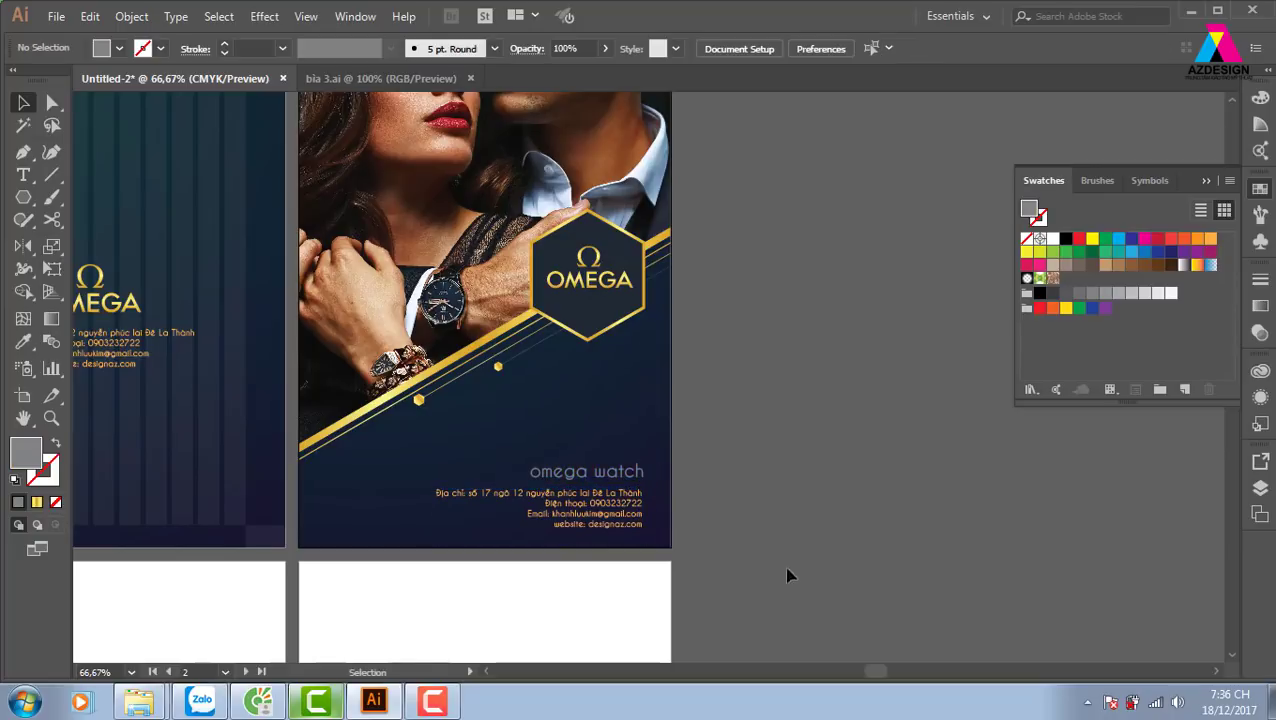
pyautogui.moveTo(784, 566); pyautogui.dragTo(754, 552)
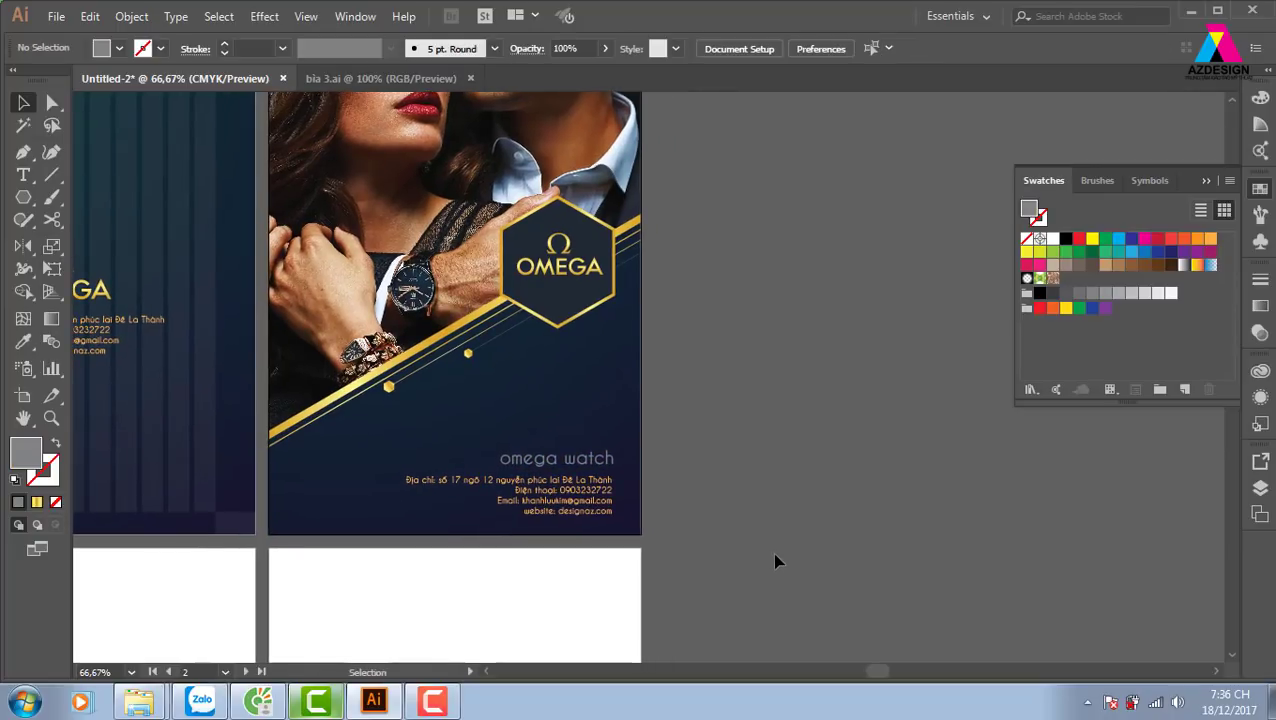
pyautogui.moveTo(683, 481); pyautogui.dragTo(860, 582)
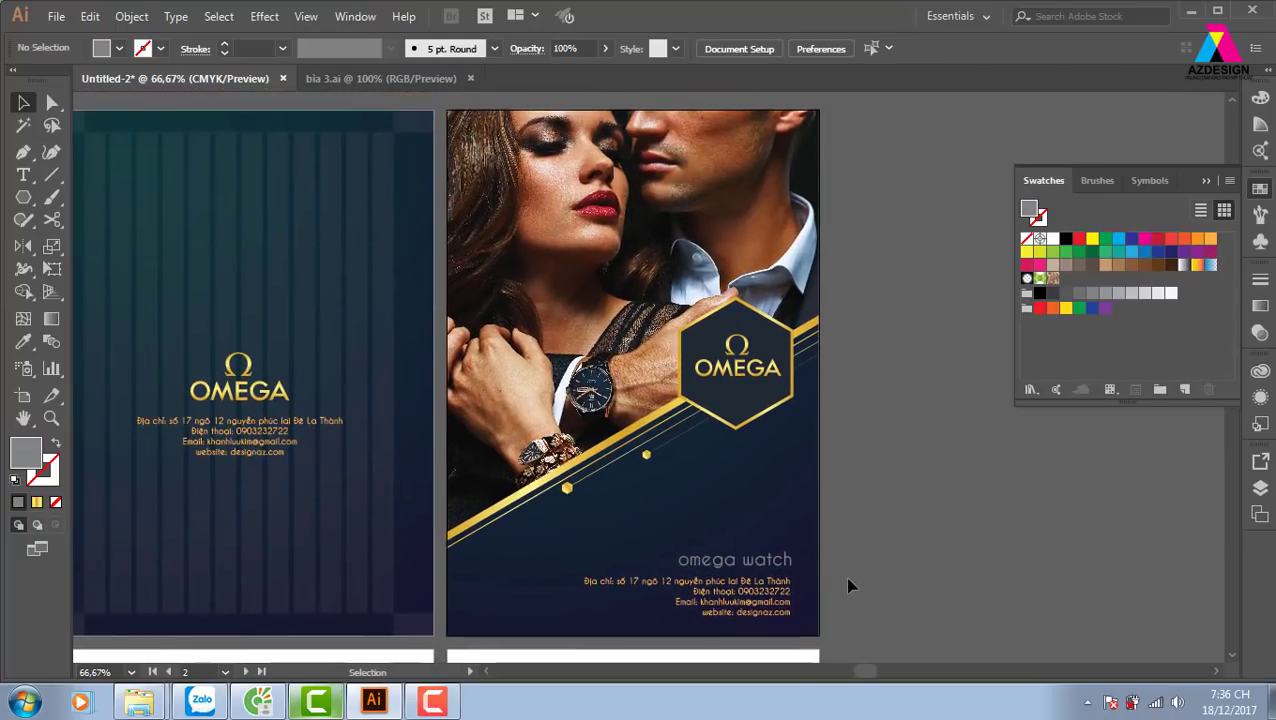
pyautogui.scroll(-1, 846, 585)
# Nudge the omega watch title slightly left and down
pyautogui.scroll(2, 853, 601)
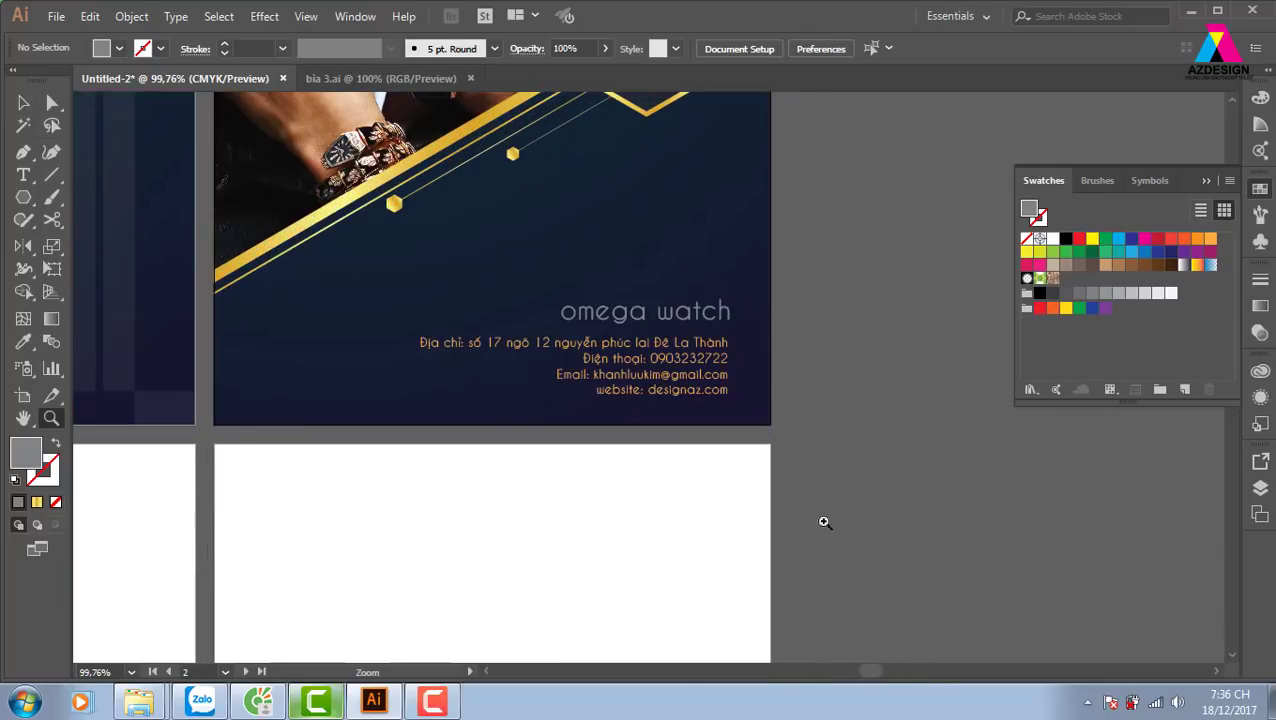
pyautogui.click(23, 102)
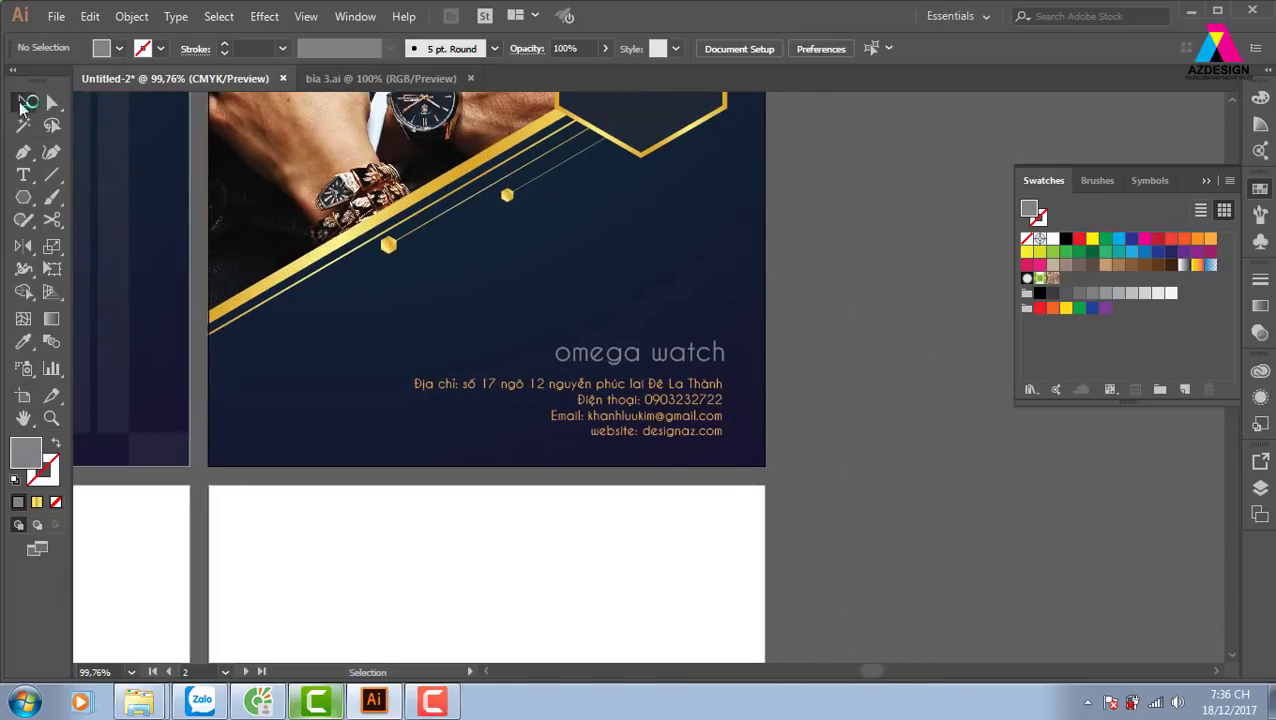
pyautogui.click(630, 354)
pyautogui.press('Left')
pyautogui.press('Down')
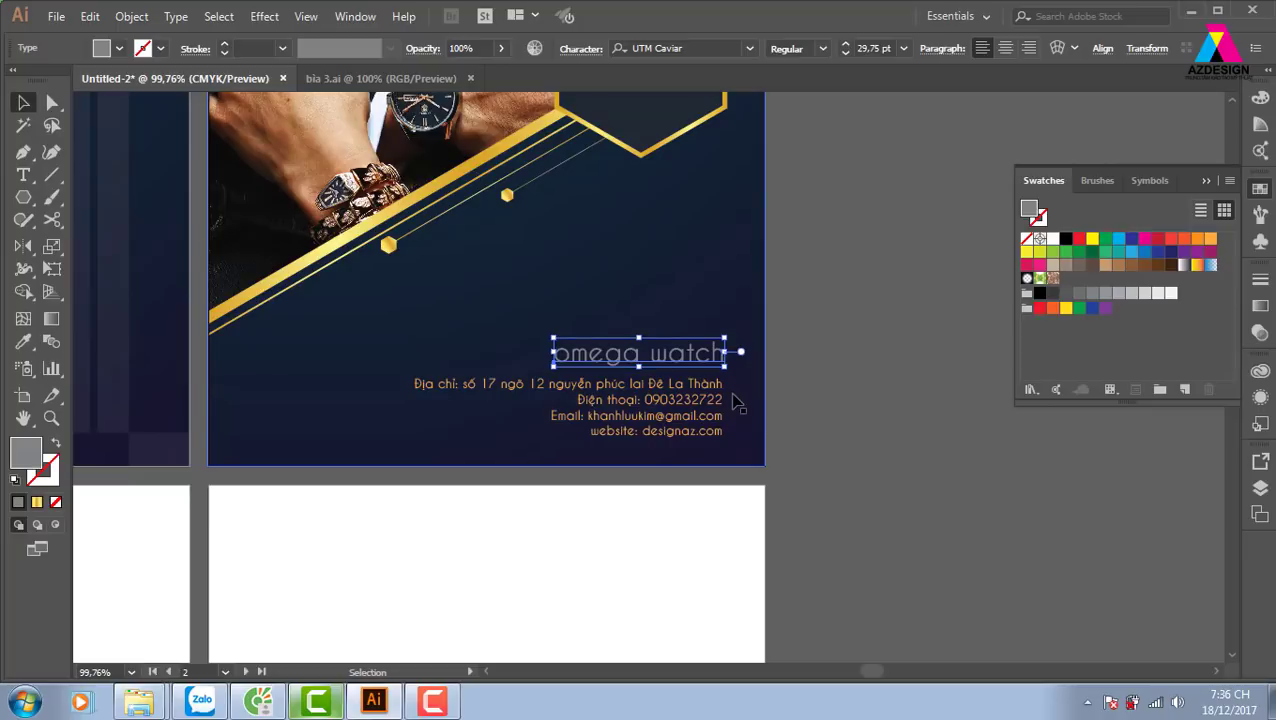
pyautogui.press('Left')
pyautogui.press('Down')
pyautogui.press('Down')
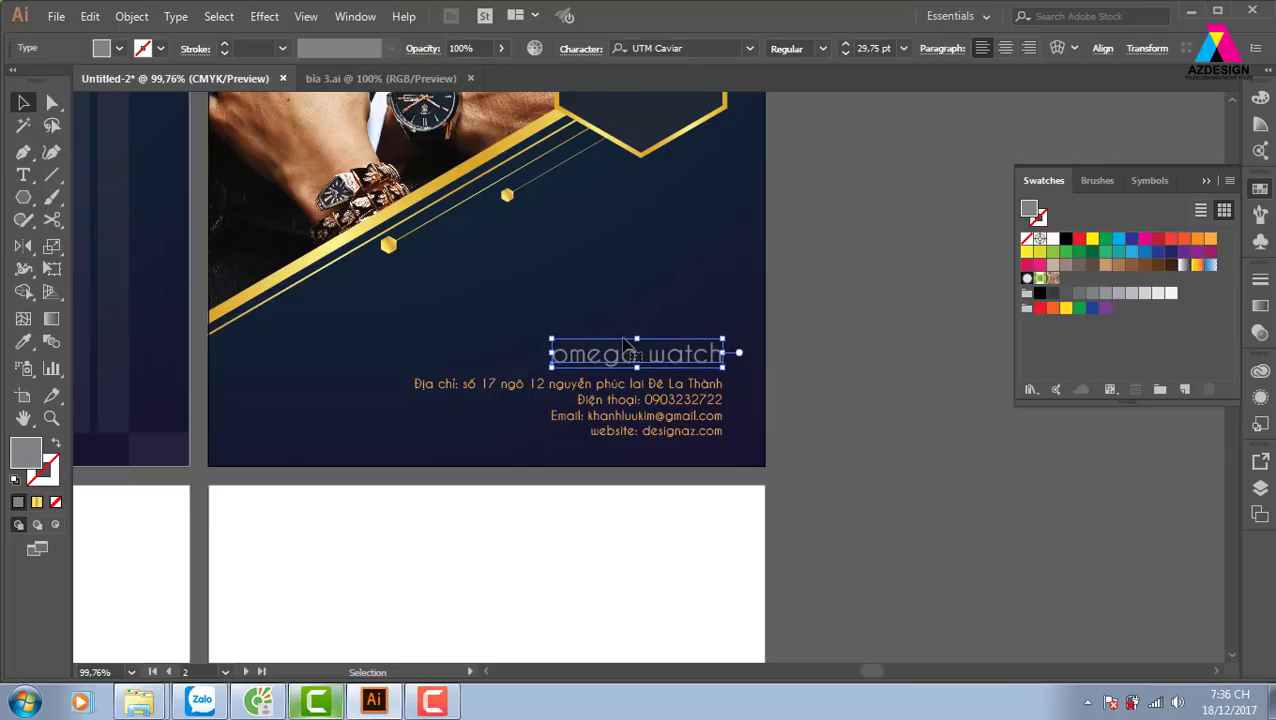
# Highlight the word omega in the title and browse font styles without changing them
pyautogui.doubleClick(633, 356)
pyautogui.hotkey('ctrl', 'a')
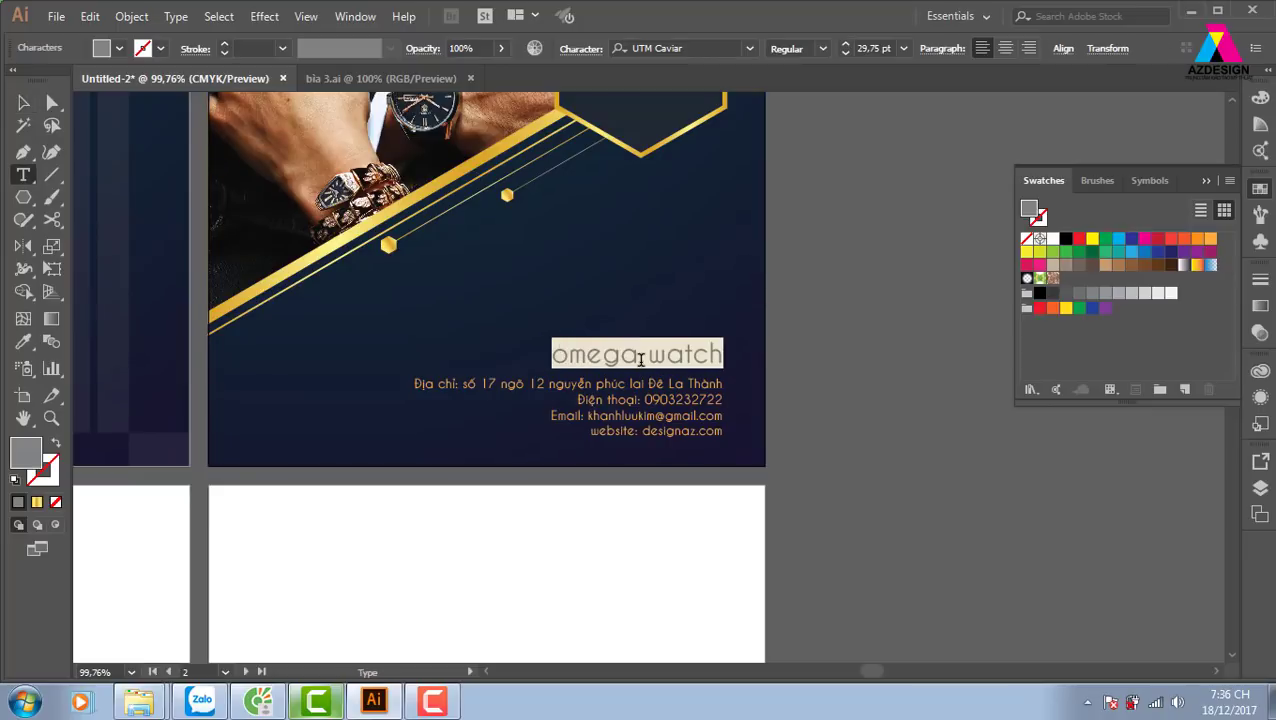
pyautogui.click(641, 360)
pyautogui.hotkey('ctrl', 'shift', 'Left')
pyautogui.click(823, 49)
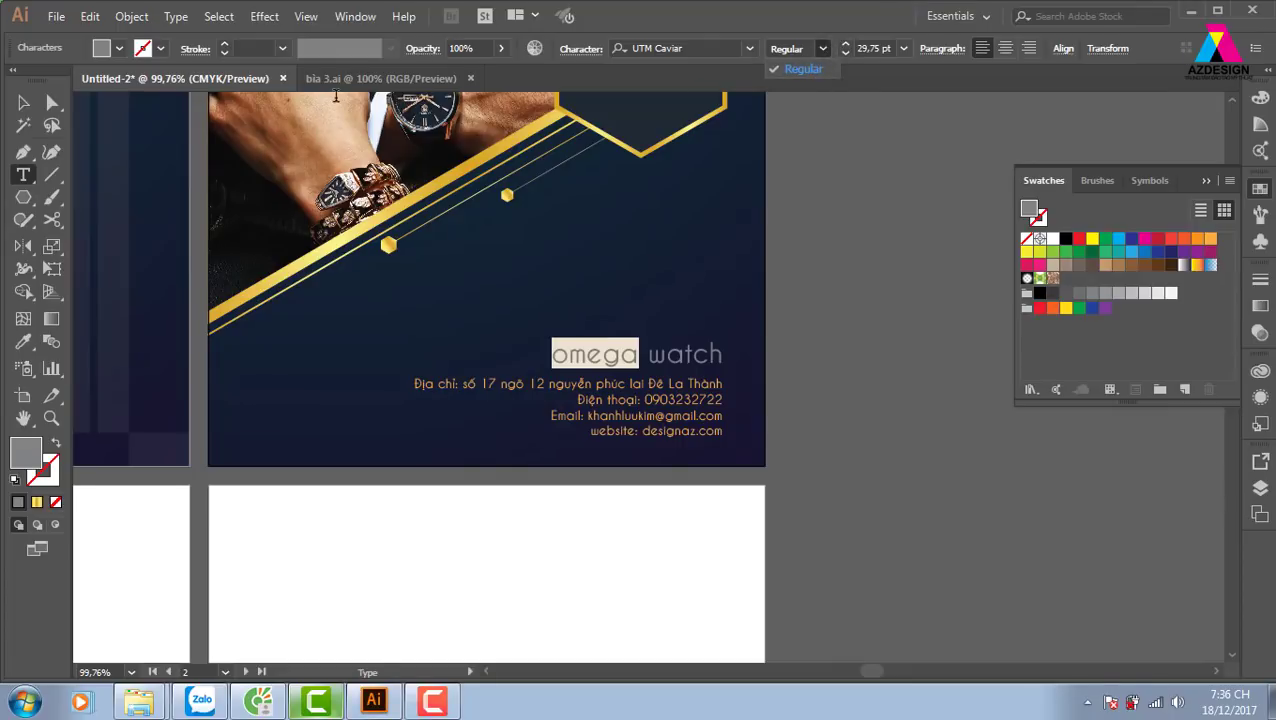
pyautogui.click(805, 70)
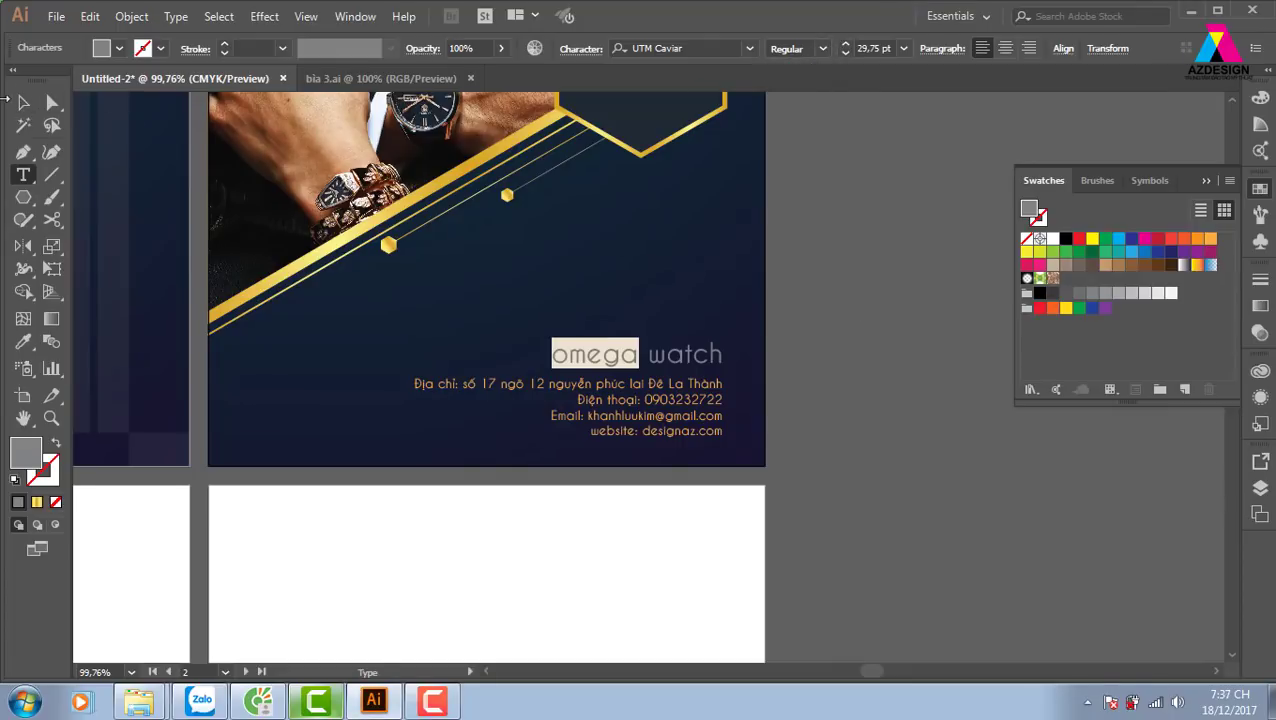
pyautogui.press('Escape')
pyautogui.click(826, 330)
# Preview fonts on the omega watch heading and set it to UTM Avo
pyautogui.click(626, 362)
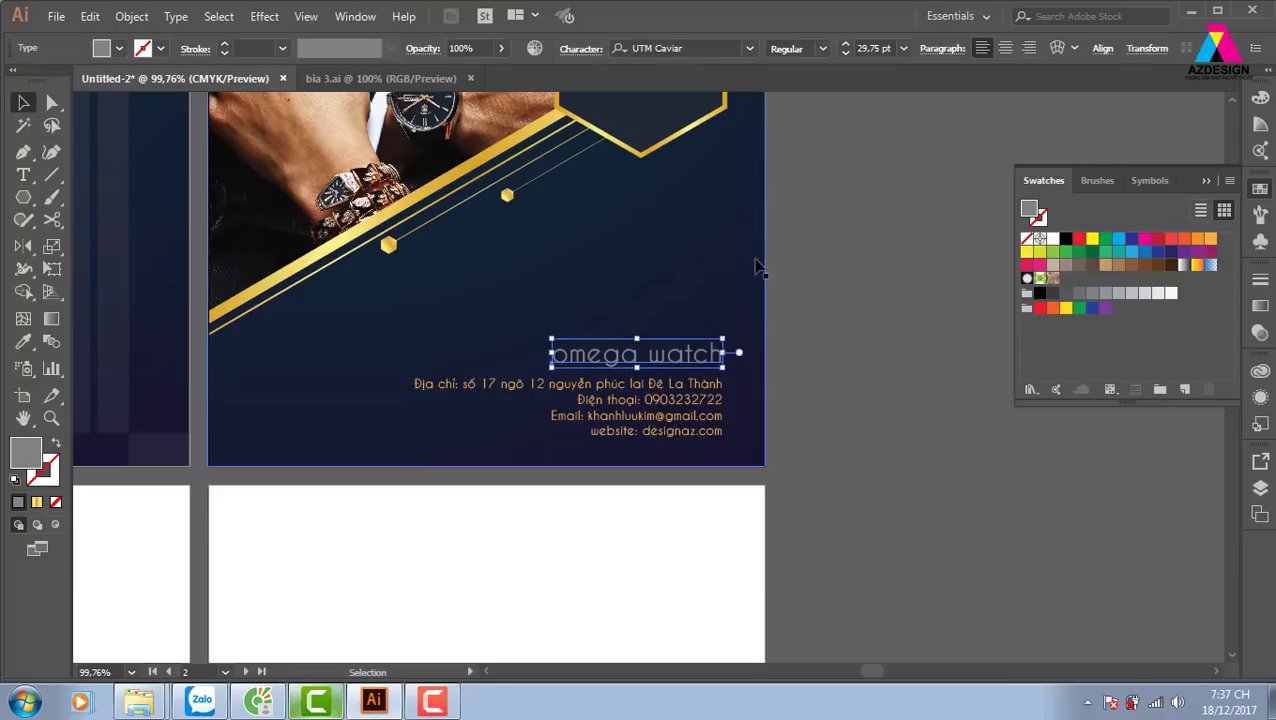
pyautogui.click(680, 49)
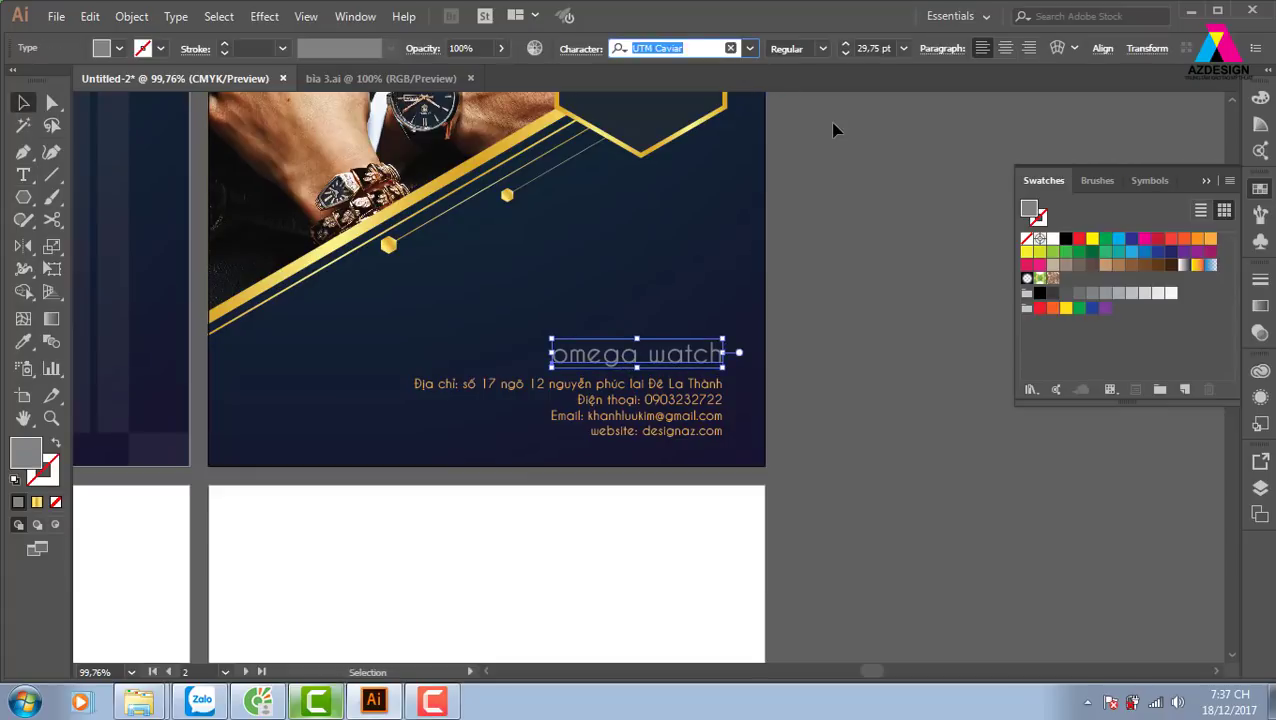
pyautogui.press('Up')
pyautogui.press('Up')
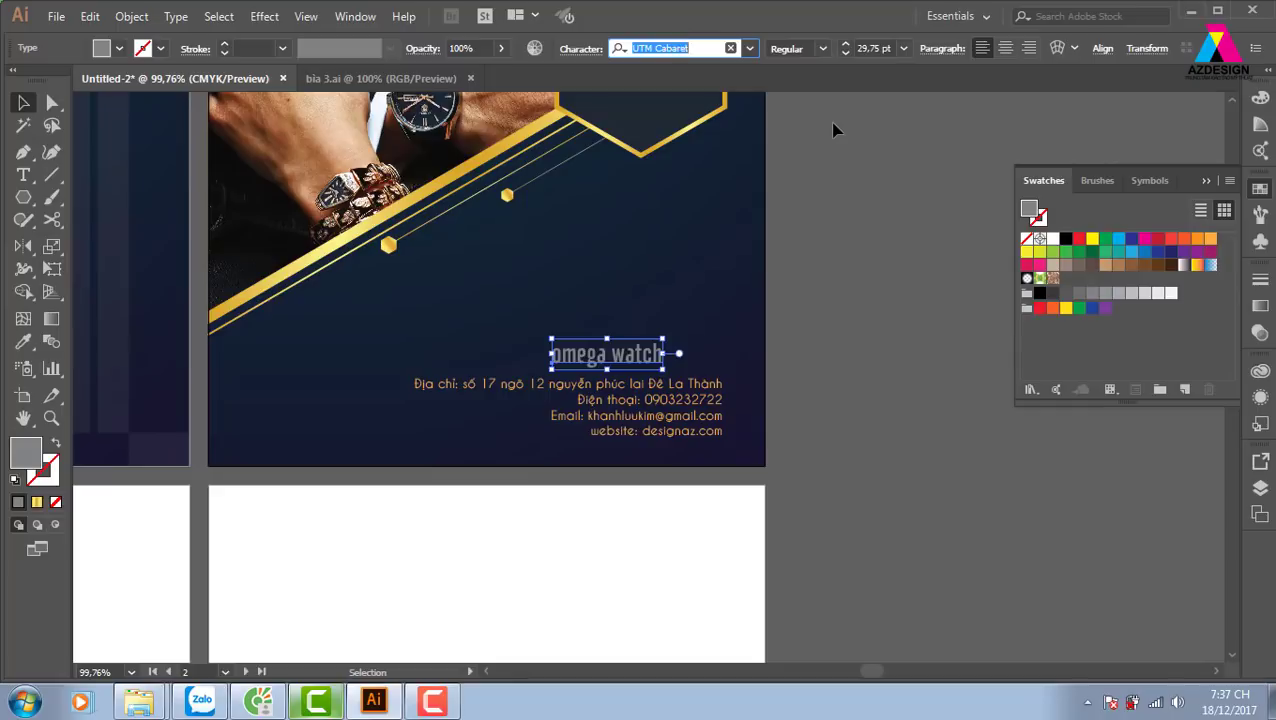
pyautogui.press('Up')
pyautogui.press('Up')
pyautogui.press('Up')
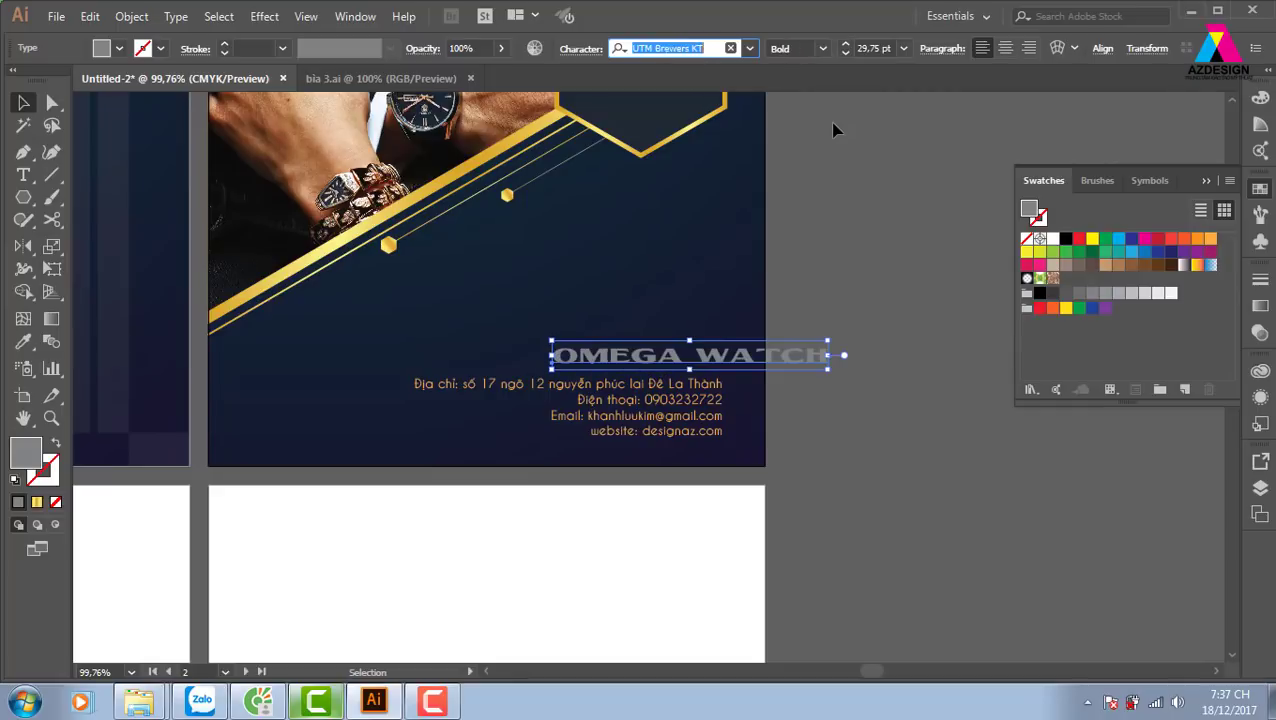
pyautogui.press('Up')
pyautogui.press('Up')
pyautogui.press('Up')
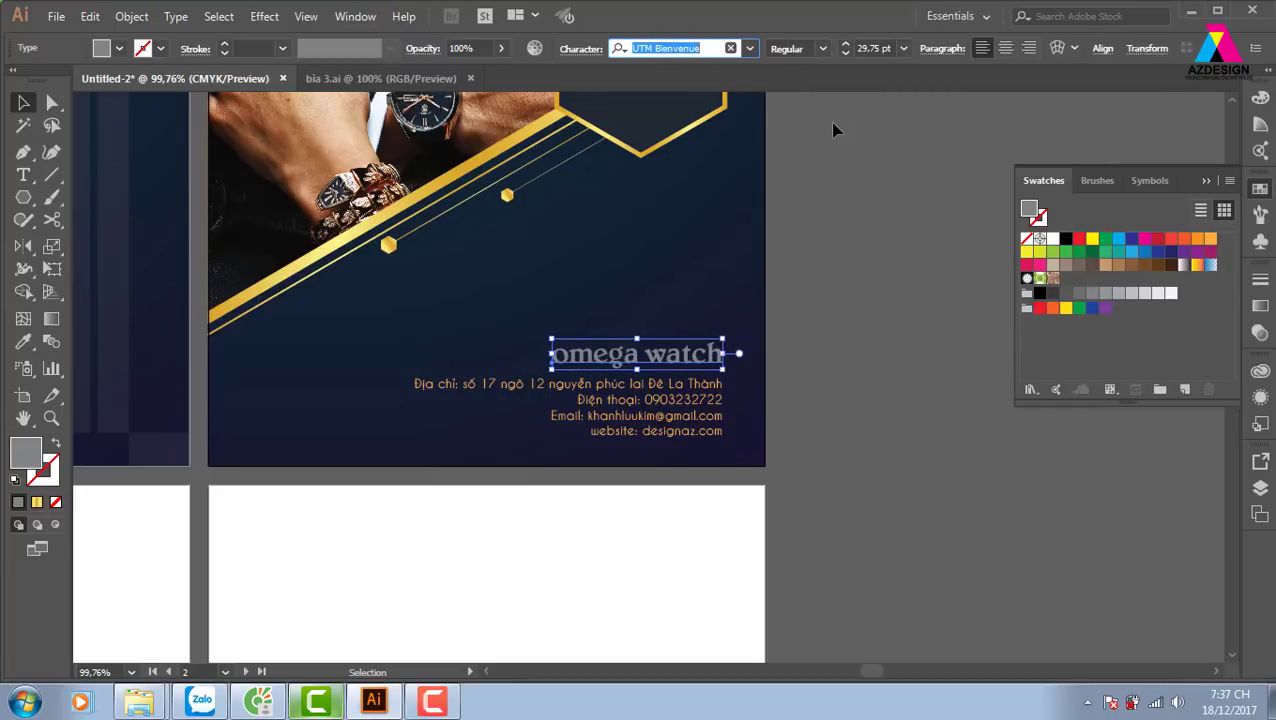
pyautogui.press('Up')
pyautogui.press('Up')
pyautogui.press('Up')
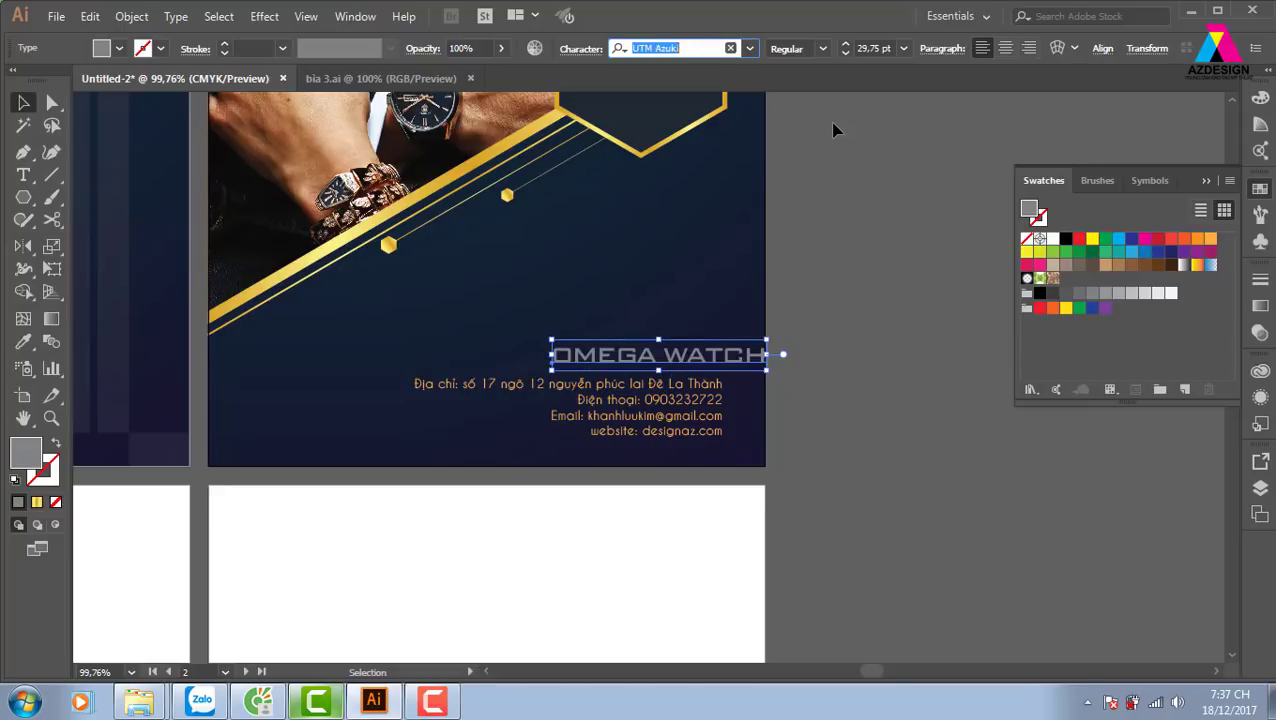
pyautogui.press('Up')
pyautogui.press('Up')
pyautogui.press('Up')
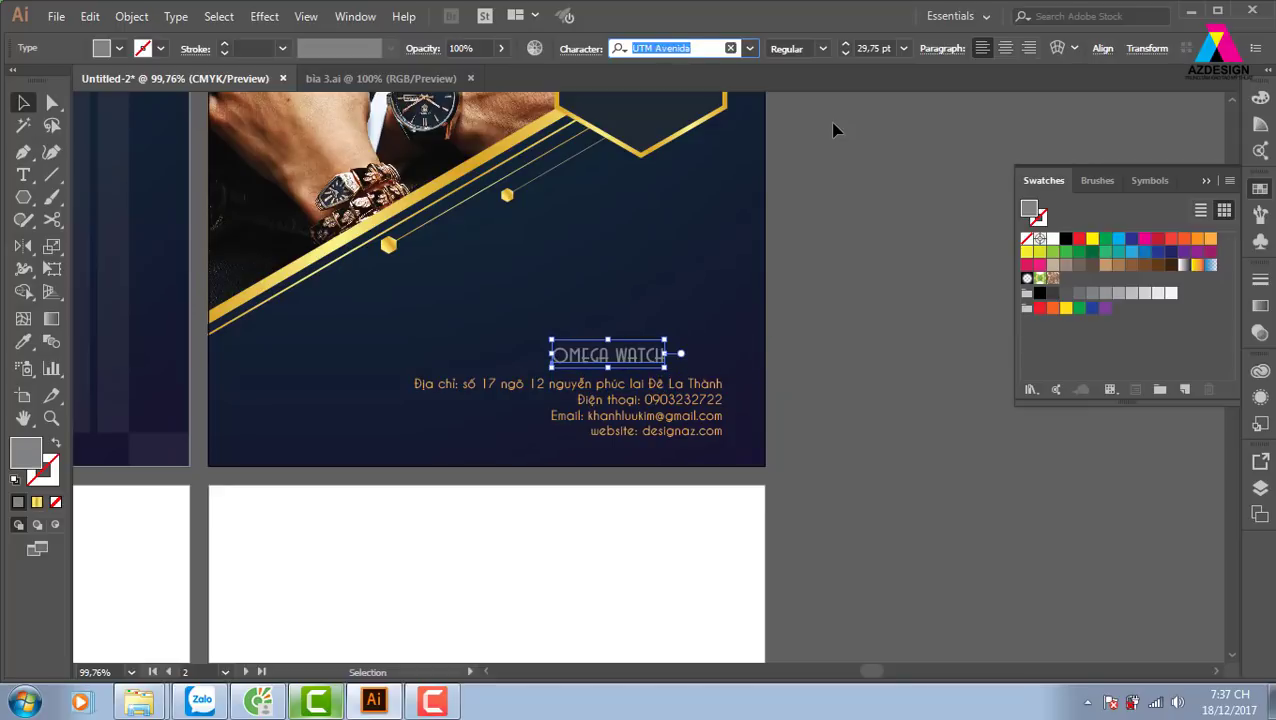
pyautogui.press('Up')
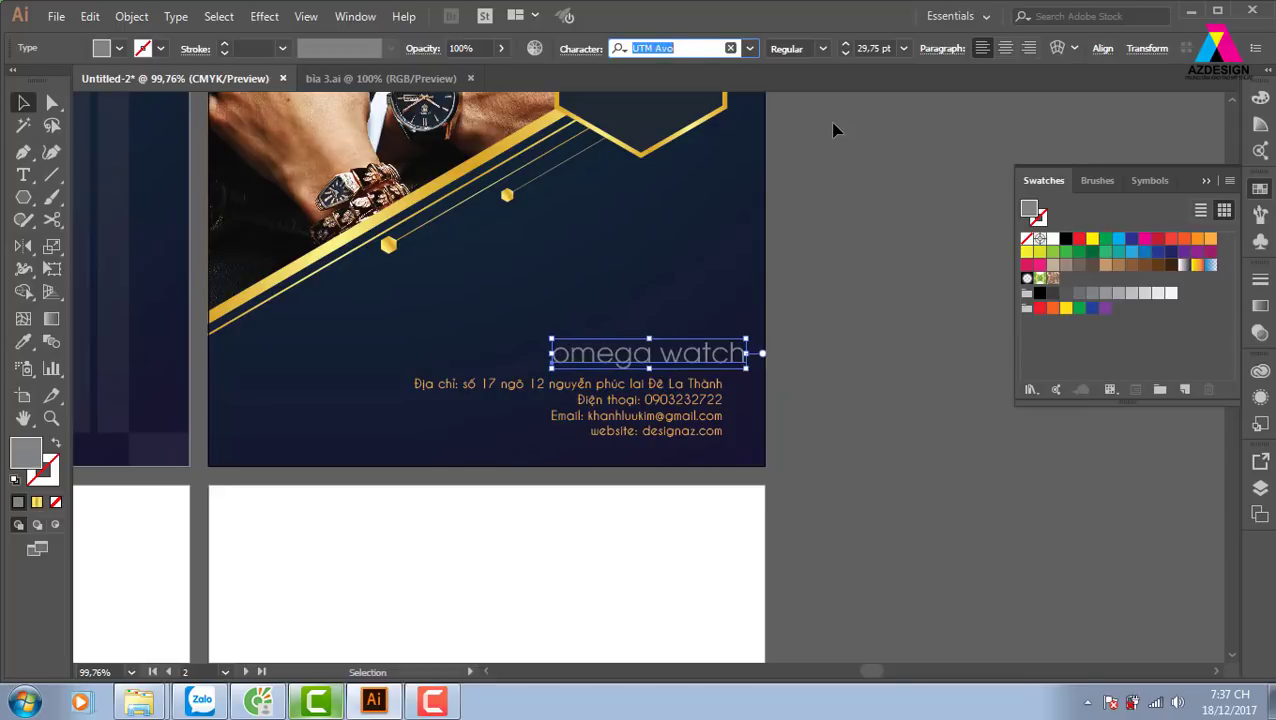
pyautogui.press('Return')
# Make the word 'omega' in the heading Bold
pyautogui.doubleClick(655, 358)
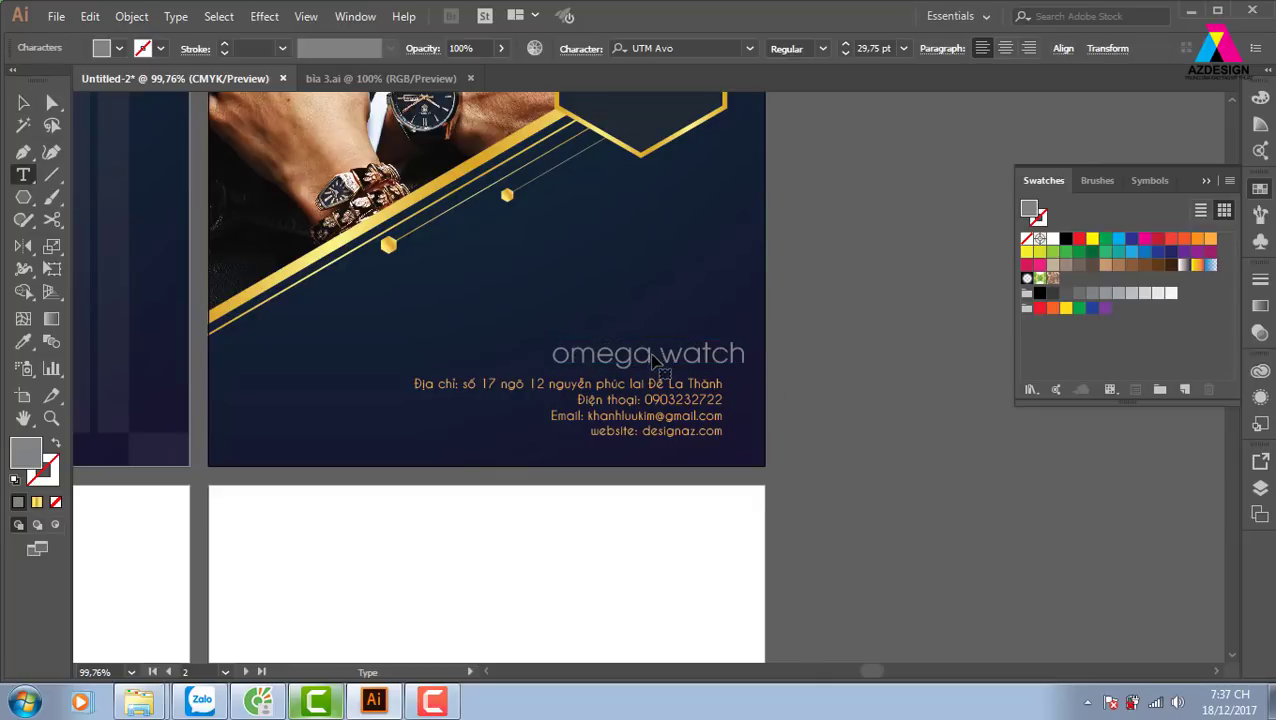
pyautogui.hotkey('ctrl', 'a')
pyautogui.moveTo(657, 356); pyautogui.dragTo(543, 336)
pyautogui.click(821, 48)
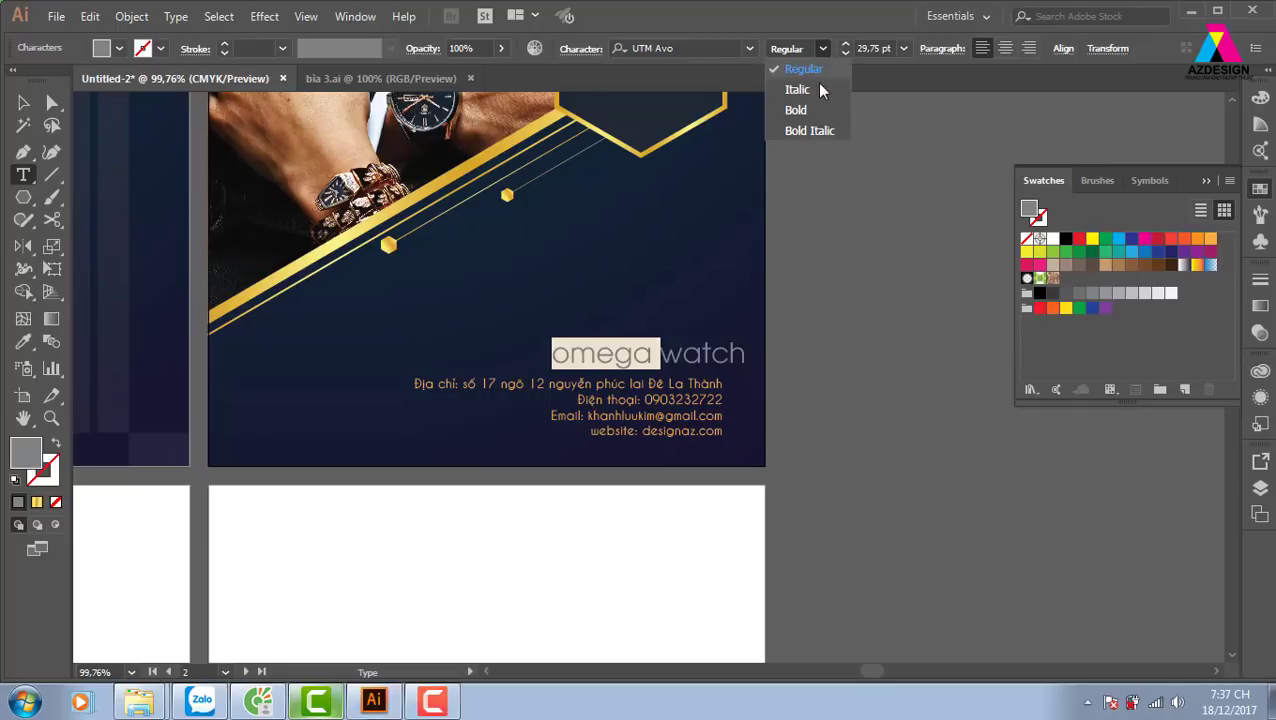
pyautogui.click(812, 115)
pyautogui.click(23, 102)
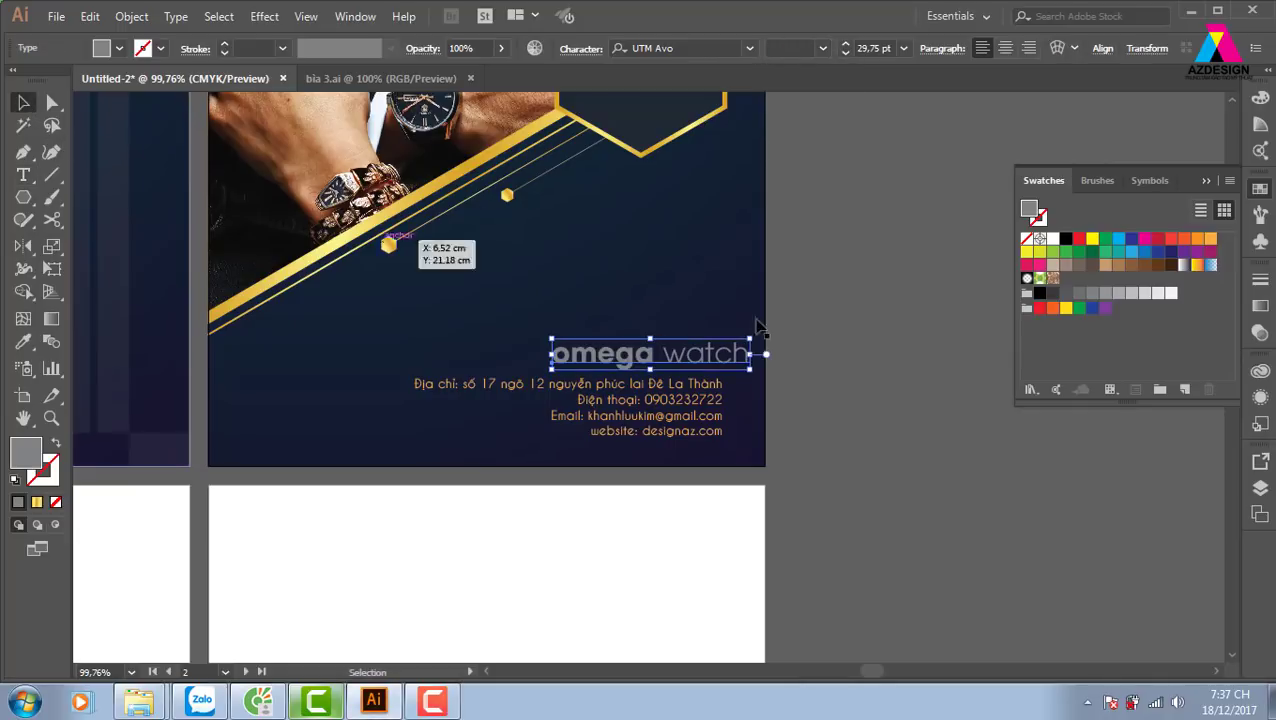
pyautogui.click(832, 376)
# Shift the omega watch heading about 1 cm left and colour it orange
pyautogui.moveTo(750, 372); pyautogui.dragTo(711, 373)
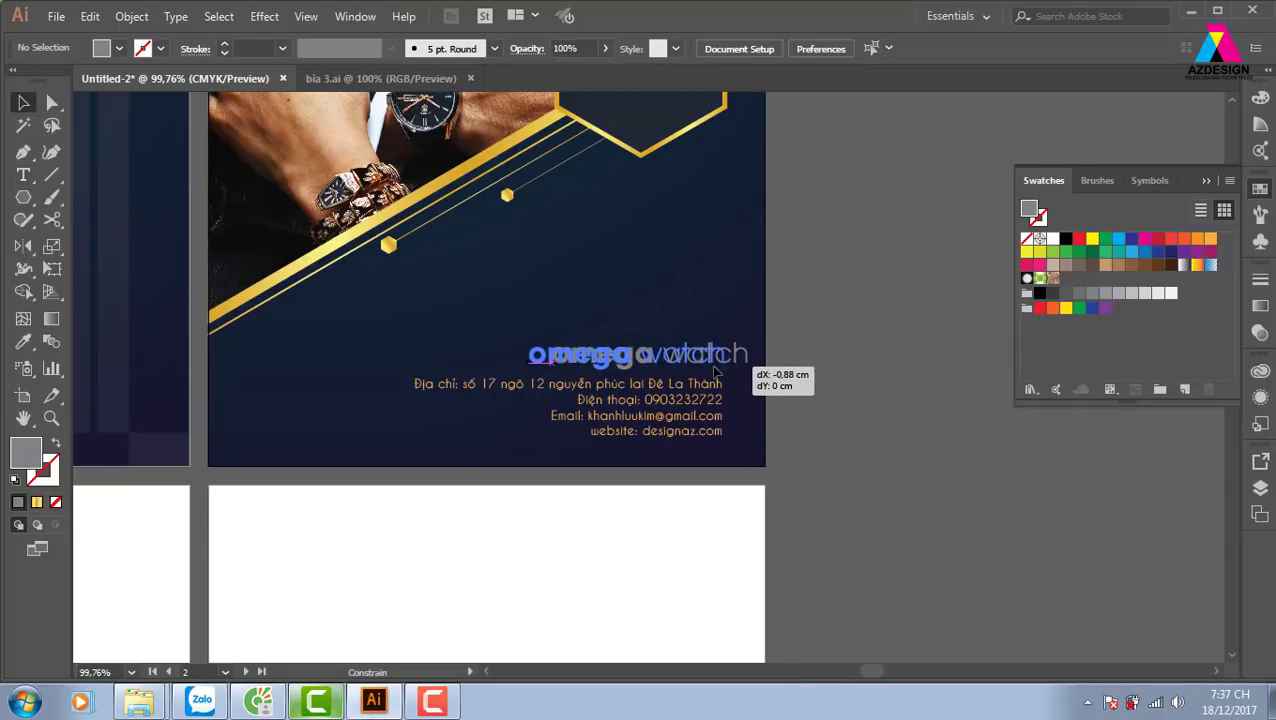
pyautogui.moveTo(711, 373); pyautogui.dragTo(710, 373)
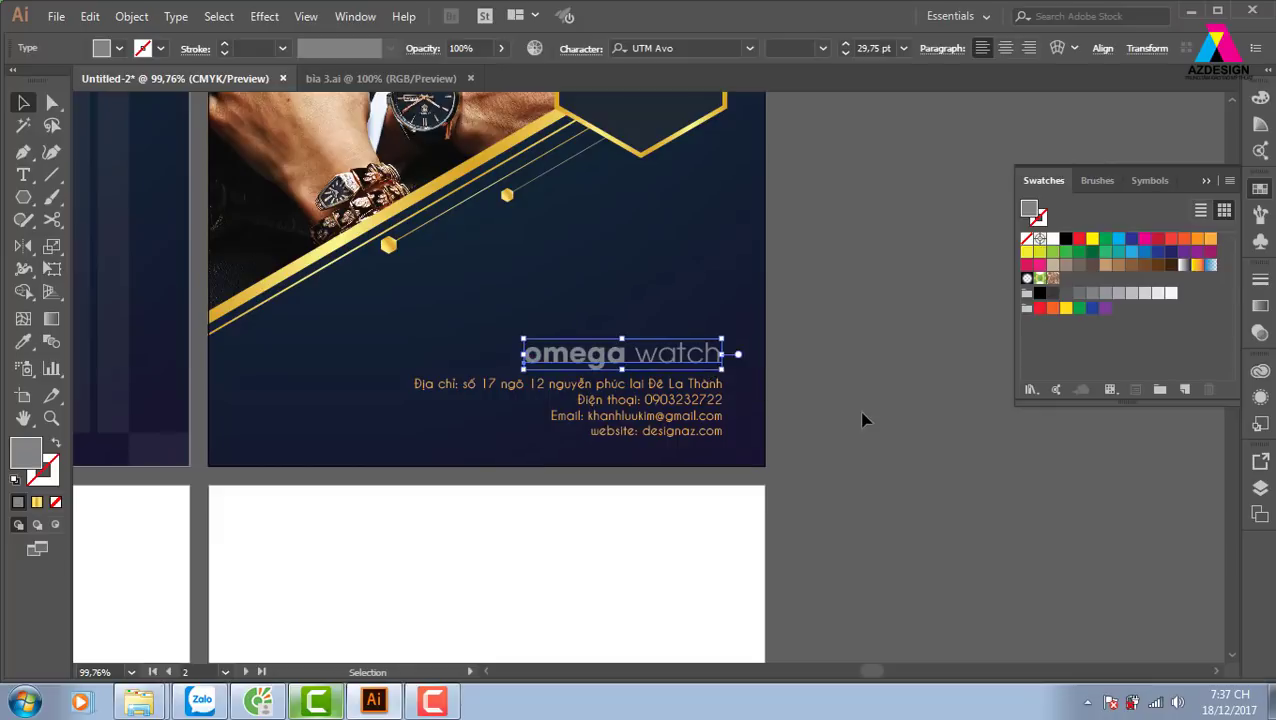
pyautogui.click(875, 458)
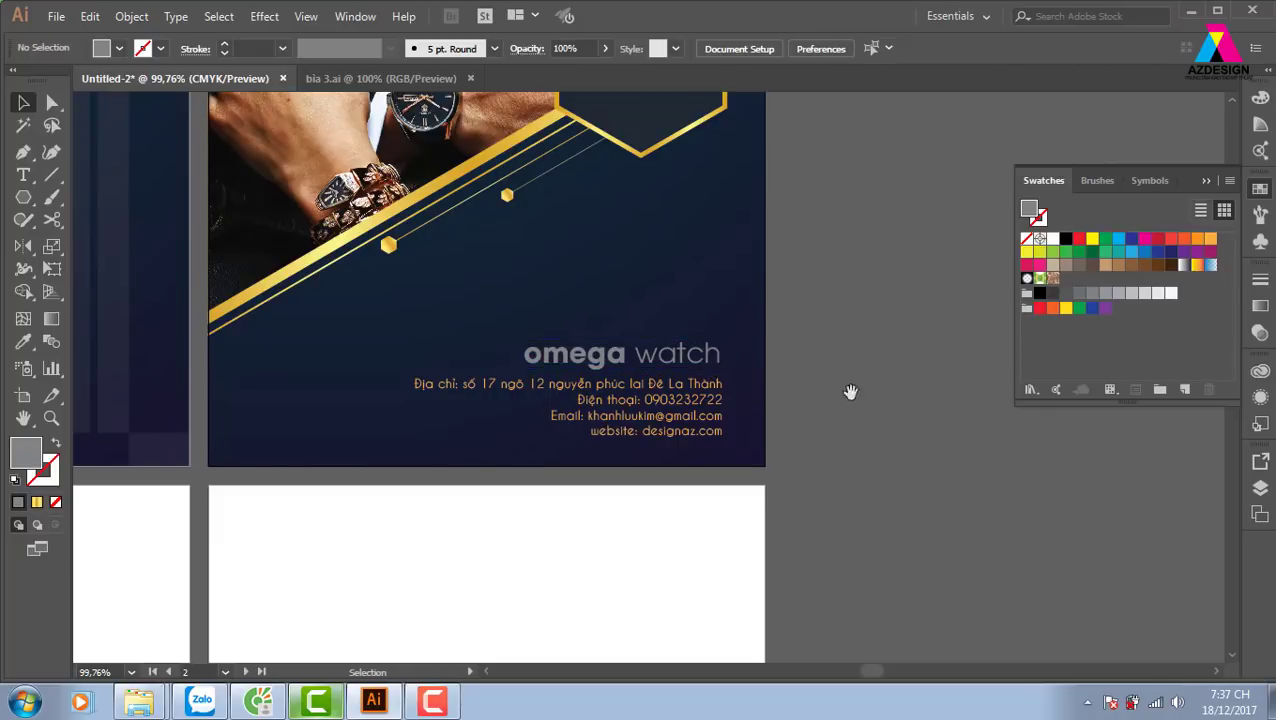
pyautogui.moveTo(850, 391); pyautogui.dragTo(862, 398)
pyautogui.hotkey('ctrl', '-')
pyautogui.hotkey('ctrl', '-')
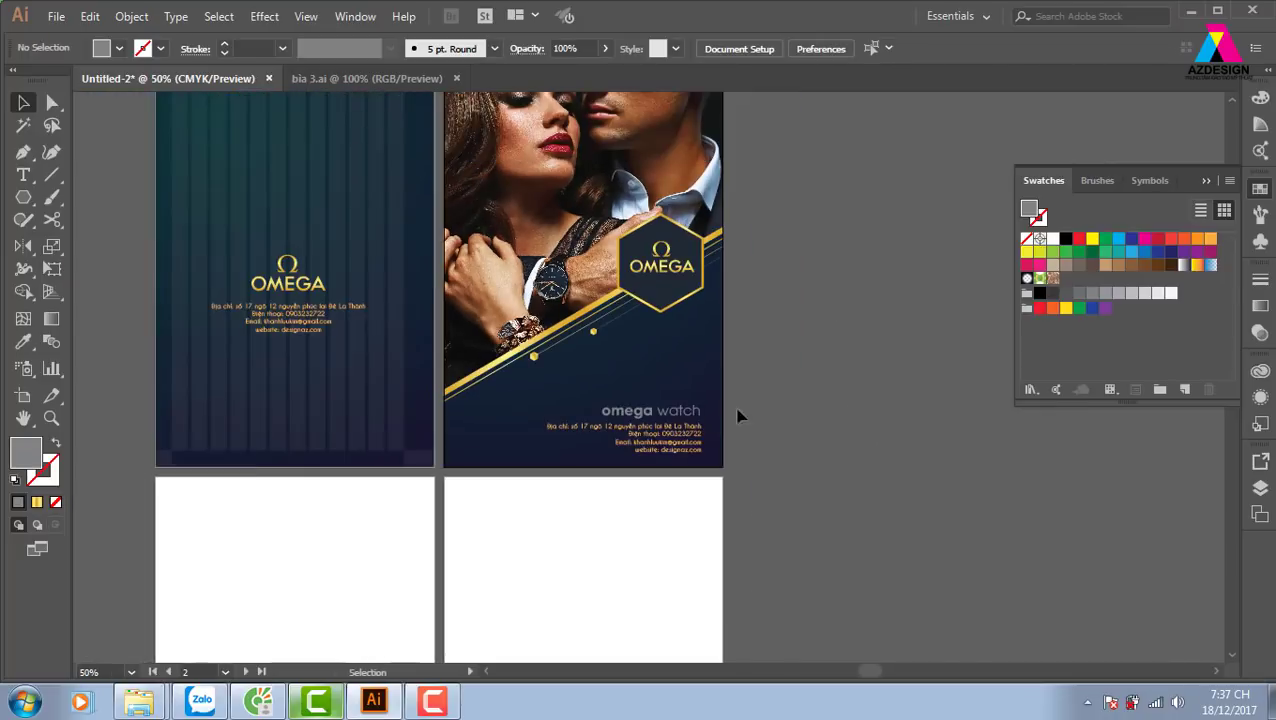
pyautogui.click(690, 412)
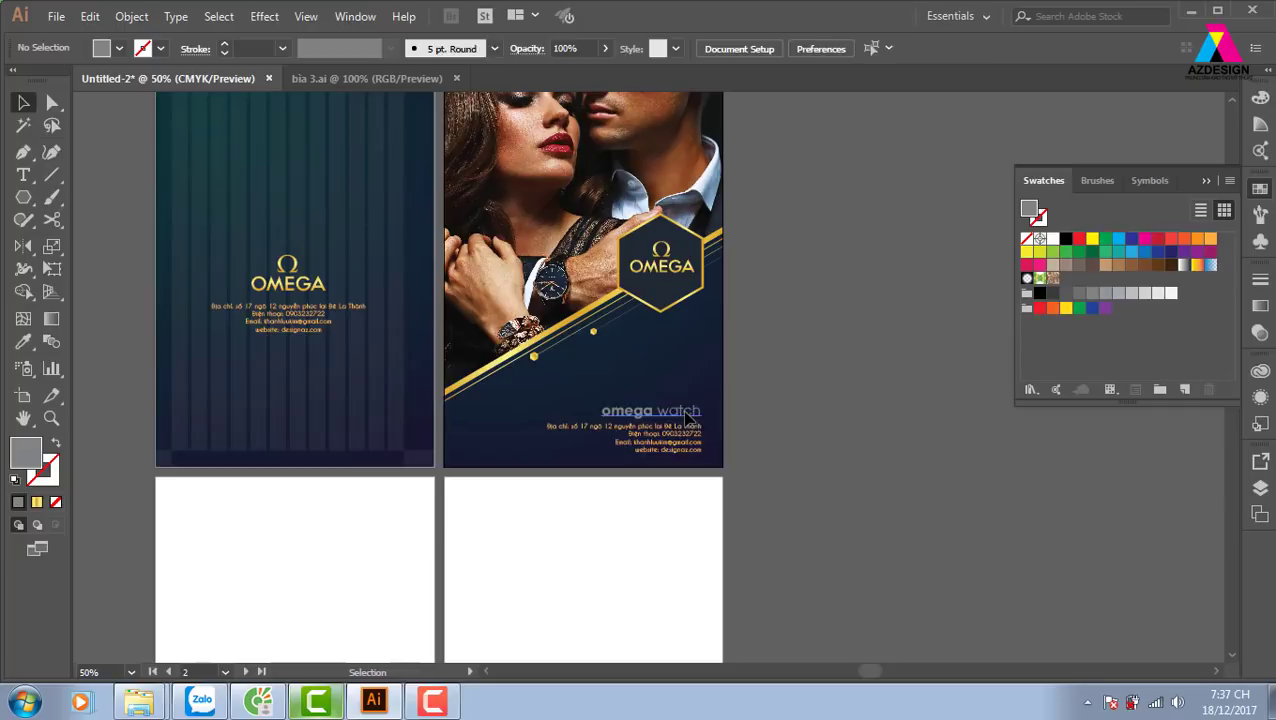
pyautogui.click(1209, 239)
pyautogui.click(869, 509)
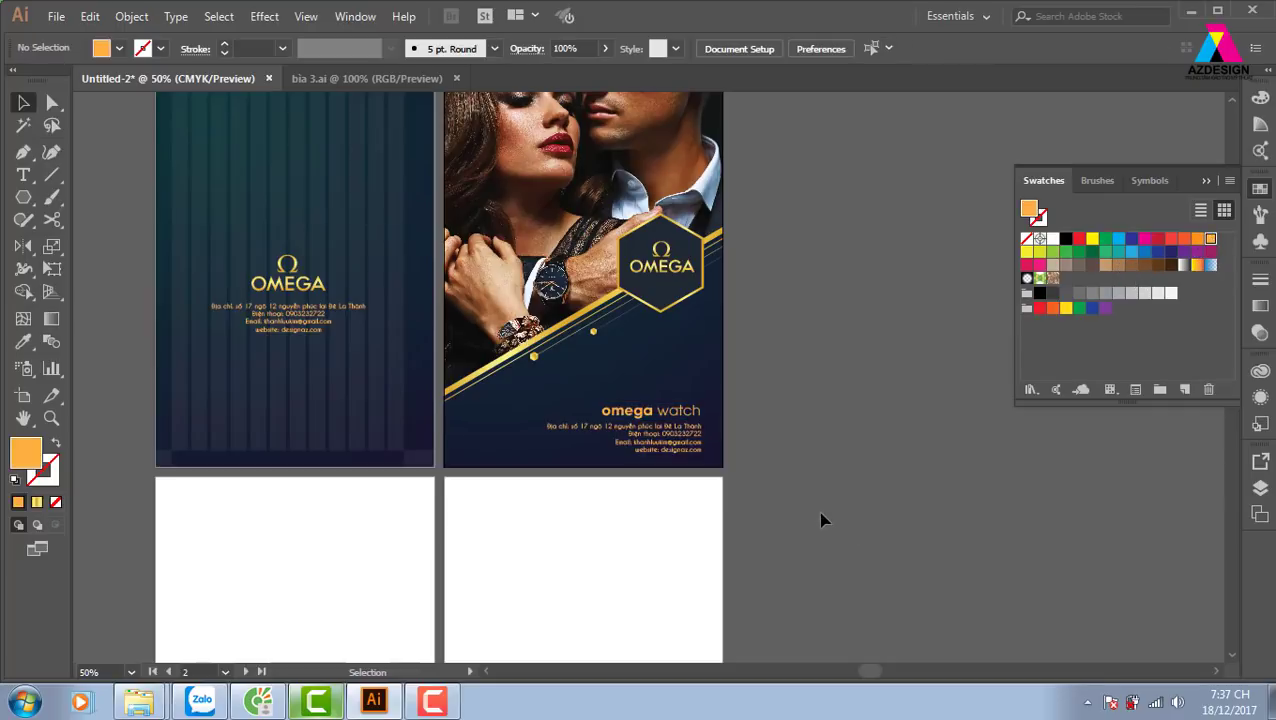
# Colour the contact text block light grey and review all four pages
pyautogui.click(685, 436)
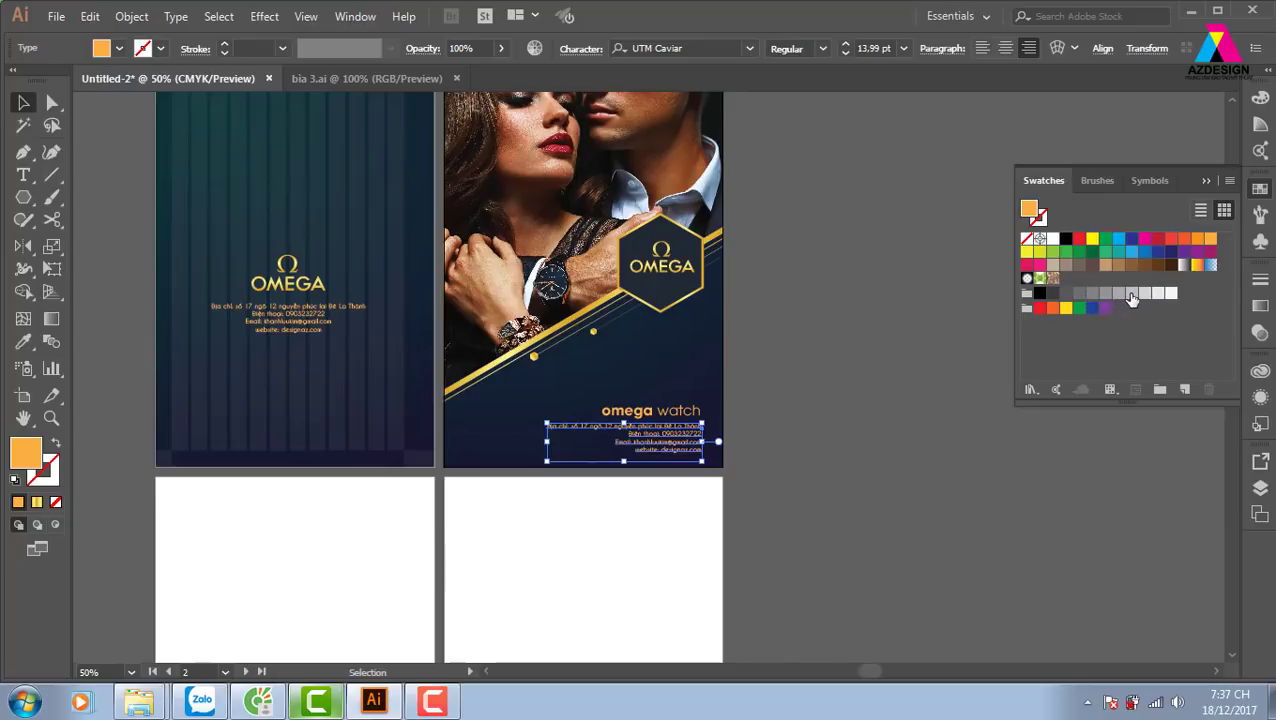
pyautogui.click(1131, 294)
pyautogui.click(855, 462)
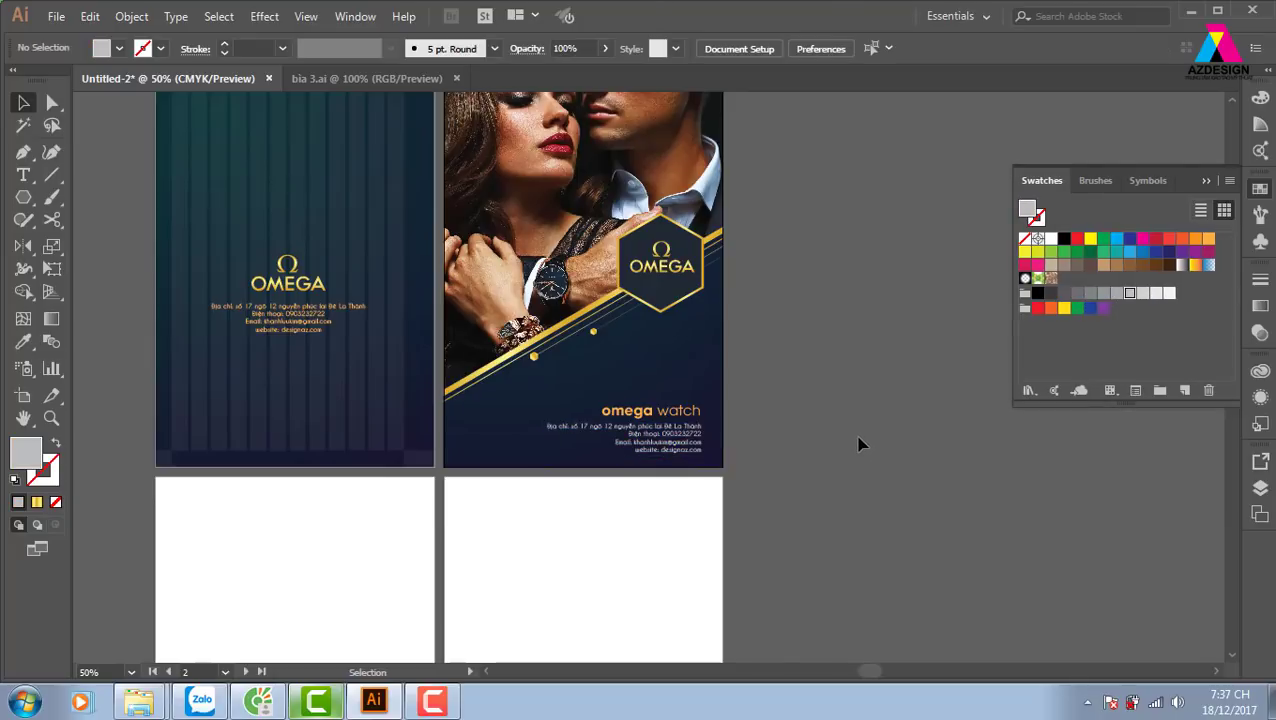
pyautogui.hotkey('ctrl', '+')
pyautogui.scroll(3, 806, 486)
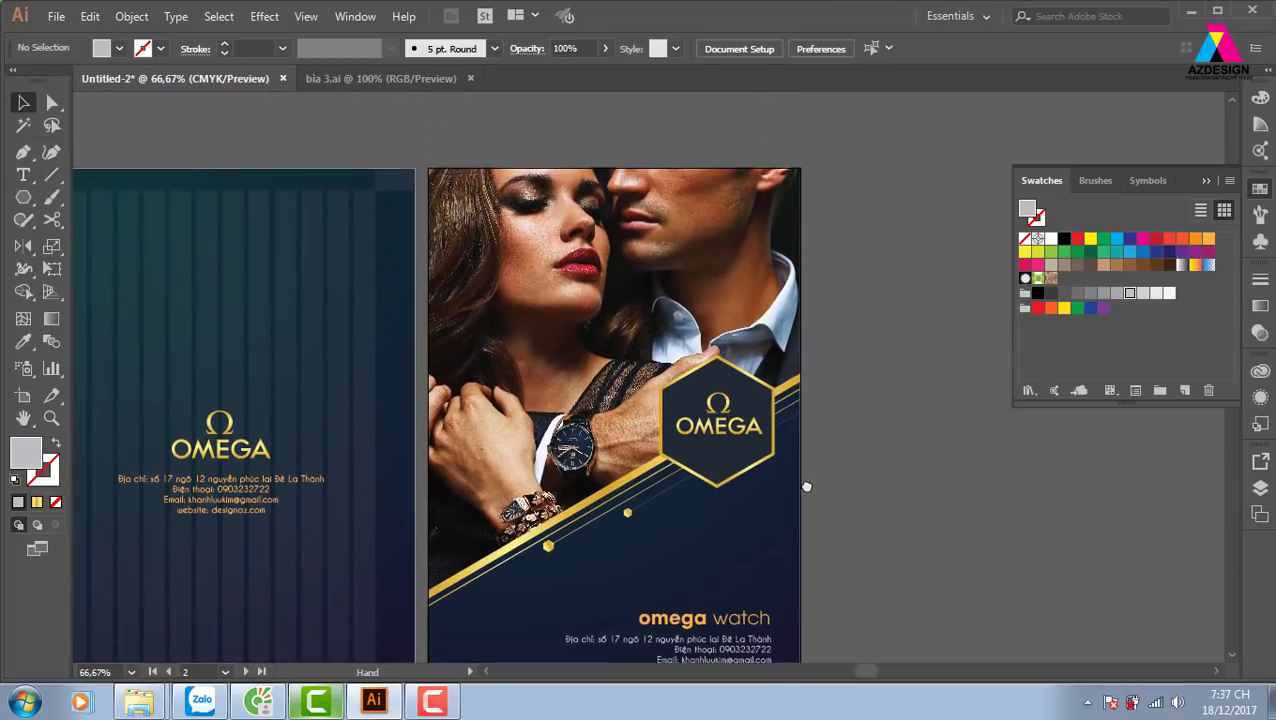
pyautogui.moveTo(806, 486); pyautogui.dragTo(804, 492)
pyautogui.scroll(-3, 851, 464)
pyautogui.scroll(-2, 851, 456)
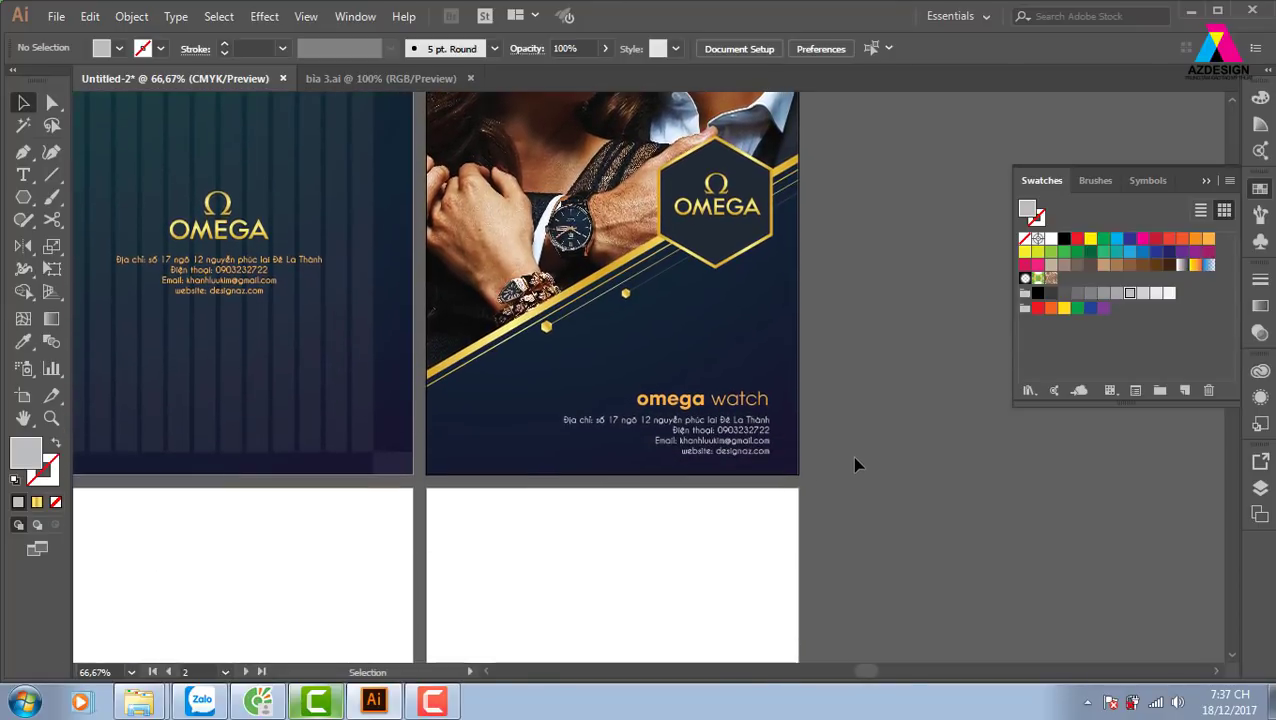
pyautogui.scroll(2, 851, 455)
pyautogui.scroll(2, 855, 463)
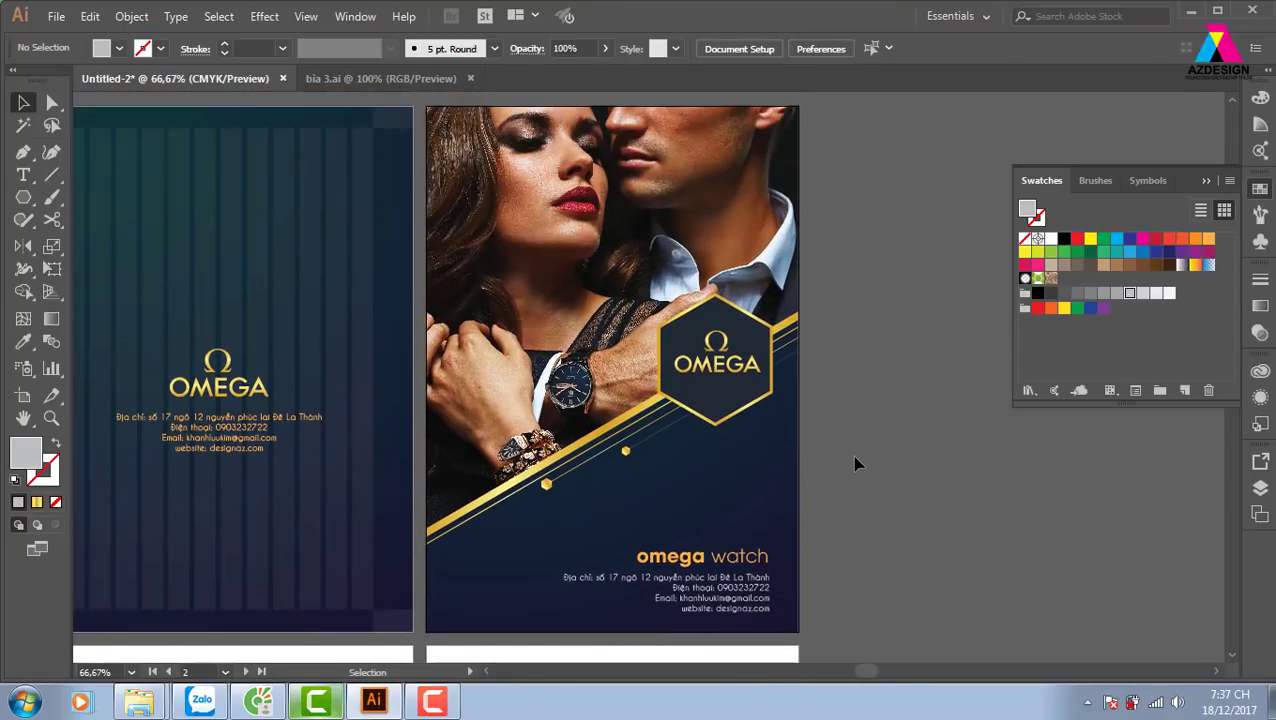
pyautogui.scroll(-2, 855, 463)
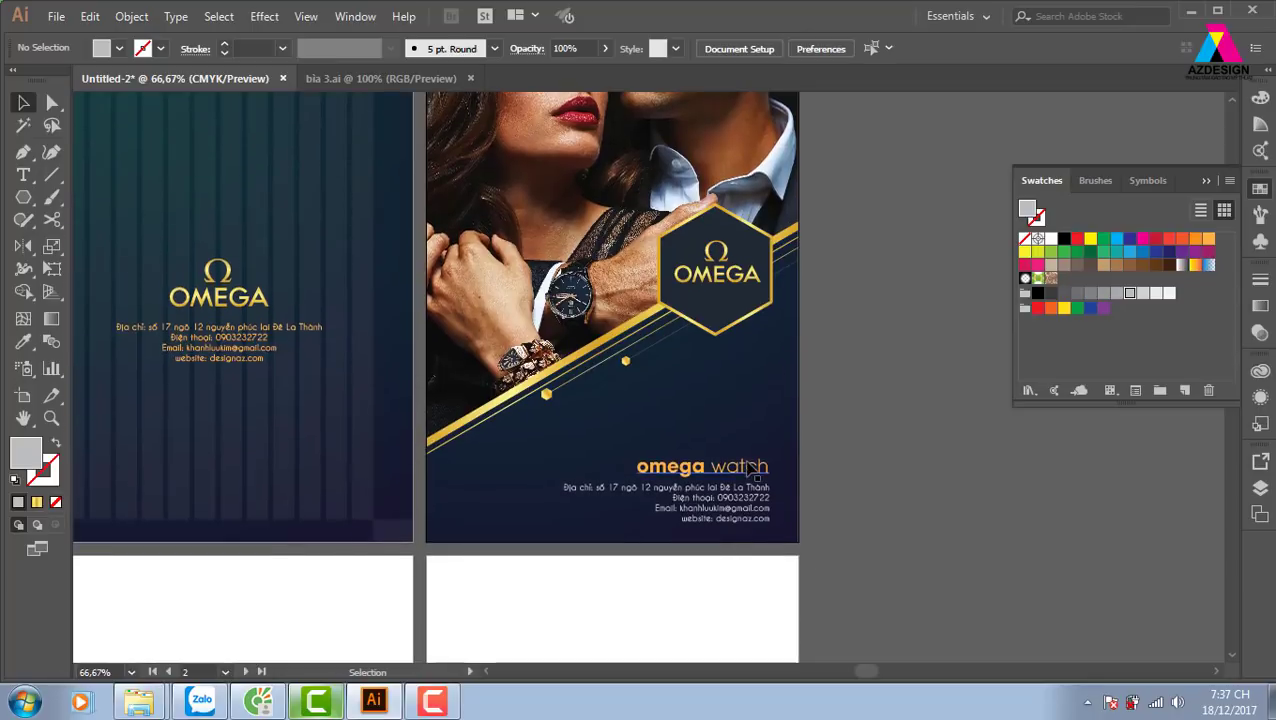
pyautogui.hotkey('ctrl', '-')
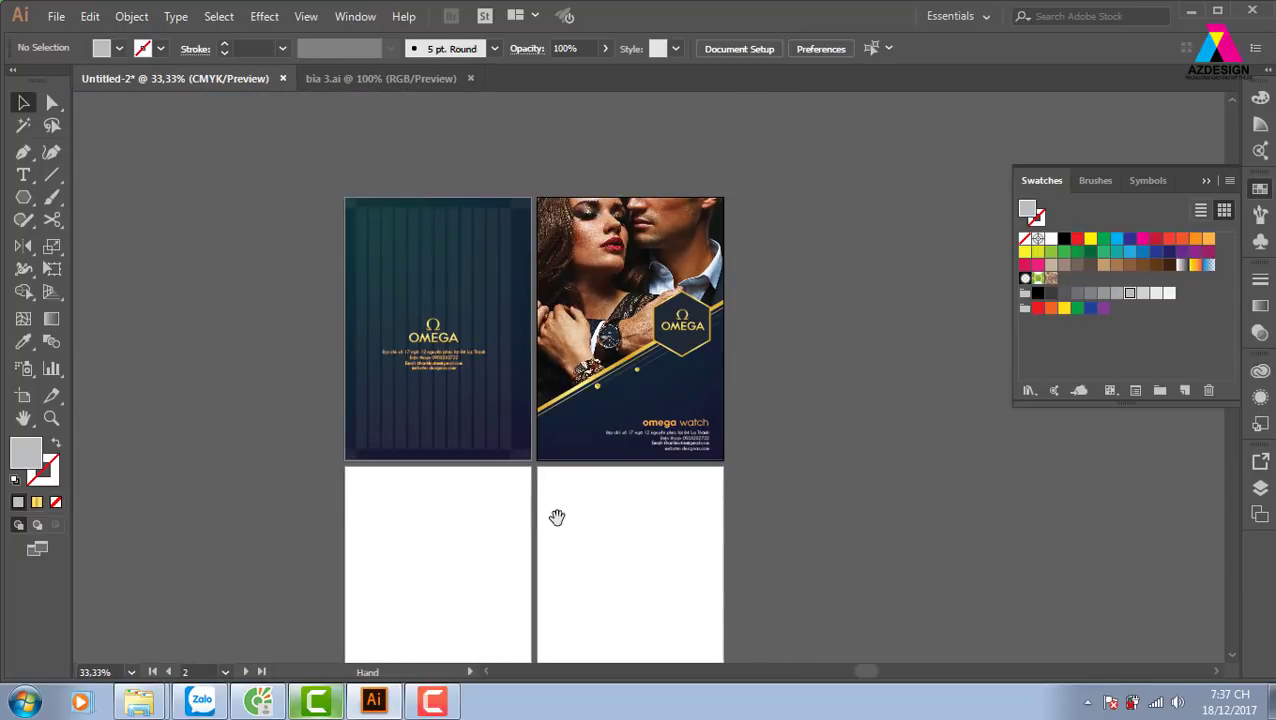
# Copy the gold OMEGA logo onto the lower-left page
pyautogui.moveTo(556, 515); pyautogui.dragTo(586, 336)
pyautogui.moveTo(554, 294); pyautogui.dragTo(522, 349)
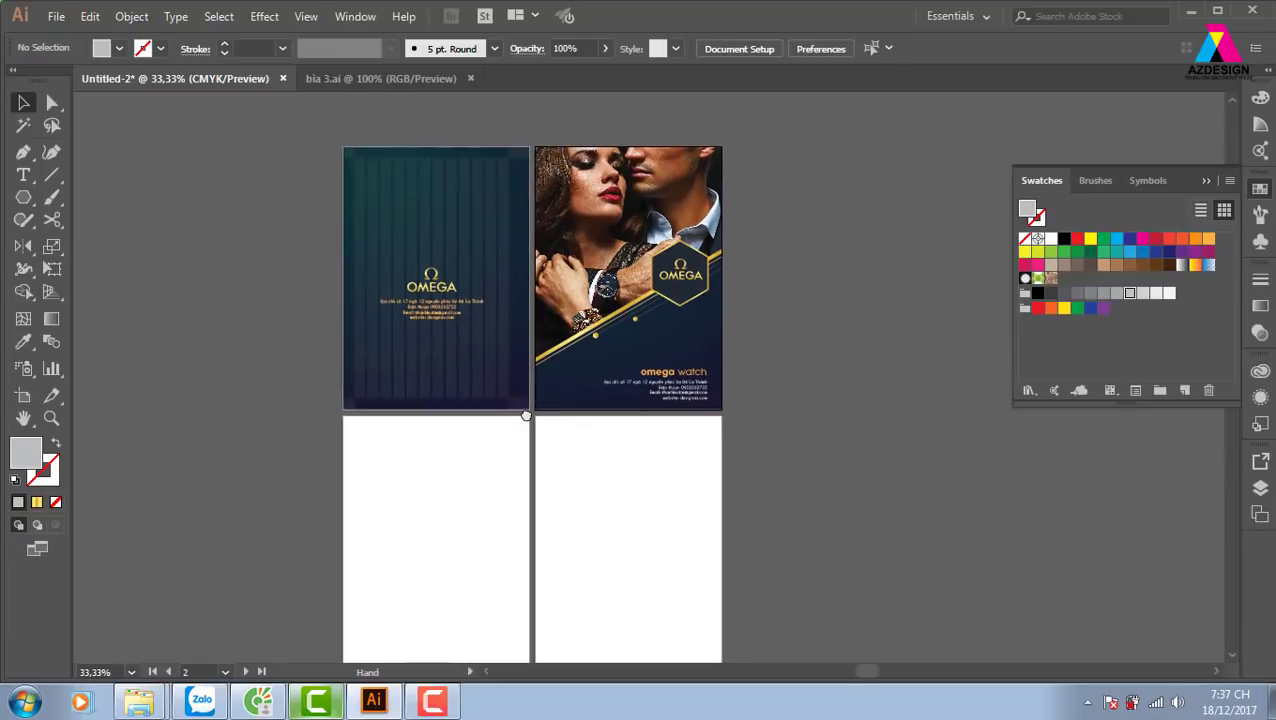
pyautogui.click(680, 272)
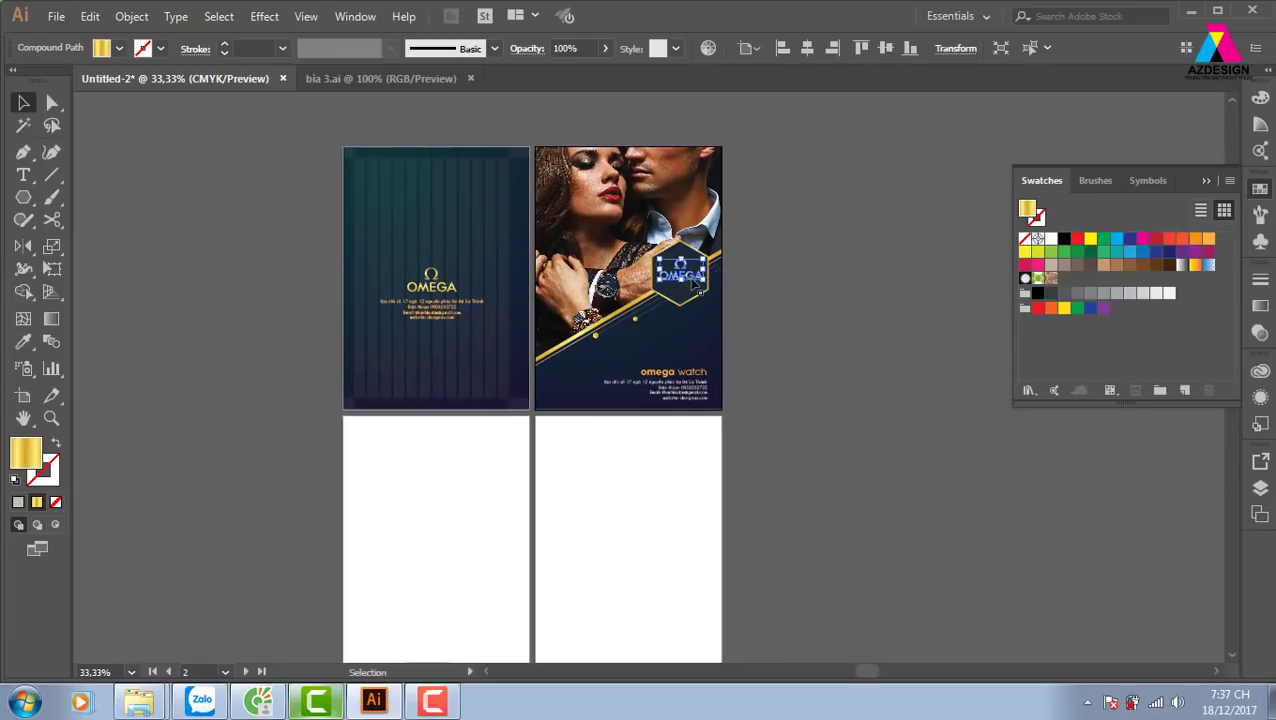
pyautogui.moveTo(684, 288)
pyautogui.mouseDown()
pyautogui.moveTo(443, 453)
pyautogui.moveTo(399, 452)
pyautogui.mouseUp()
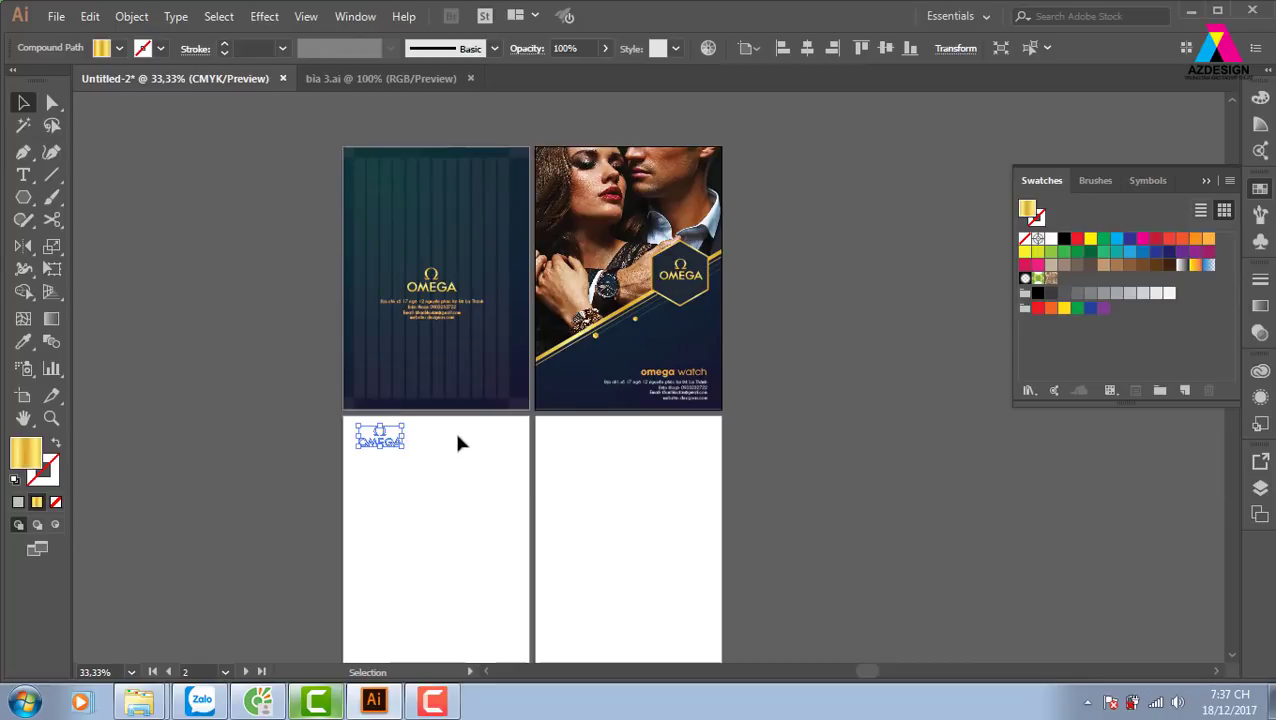
# Paste the cover's faint stripes and dark background in back on the lower-left page
pyautogui.click(505, 405)
pyautogui.press('a')
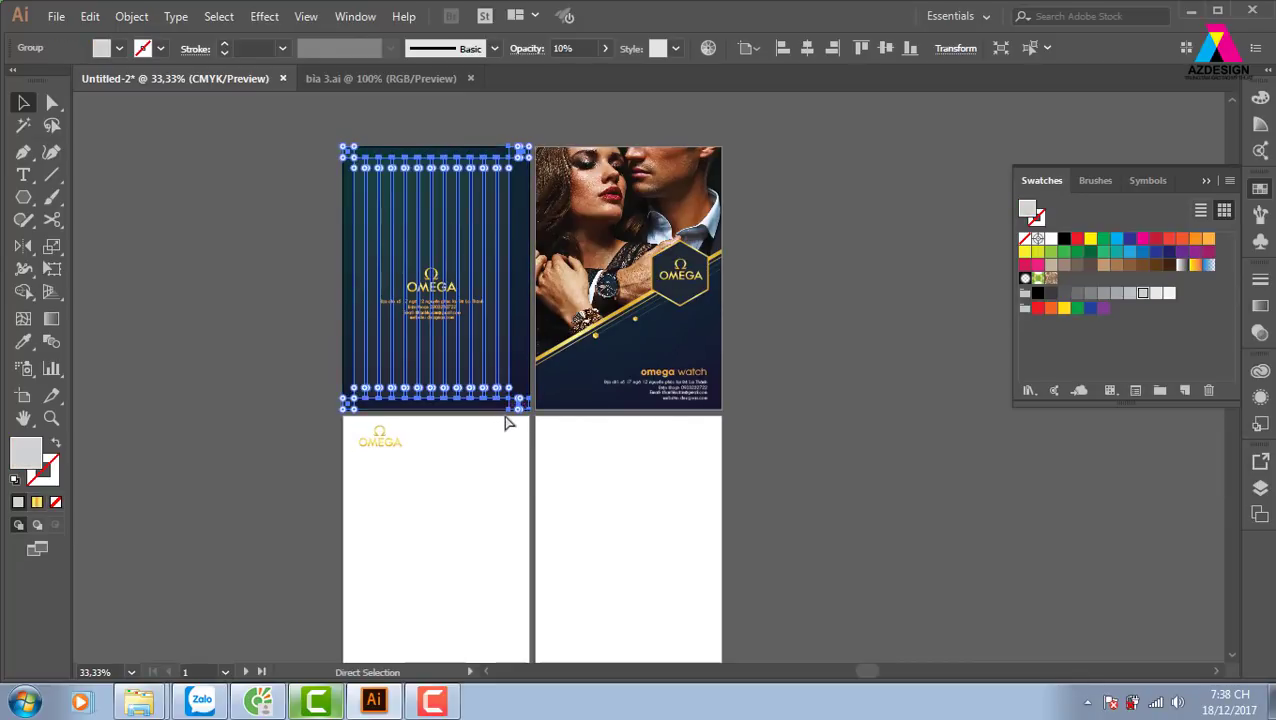
pyautogui.press('v')
pyautogui.moveTo(498, 550); pyautogui.dragTo(470, 444)
pyautogui.click(510, 511)
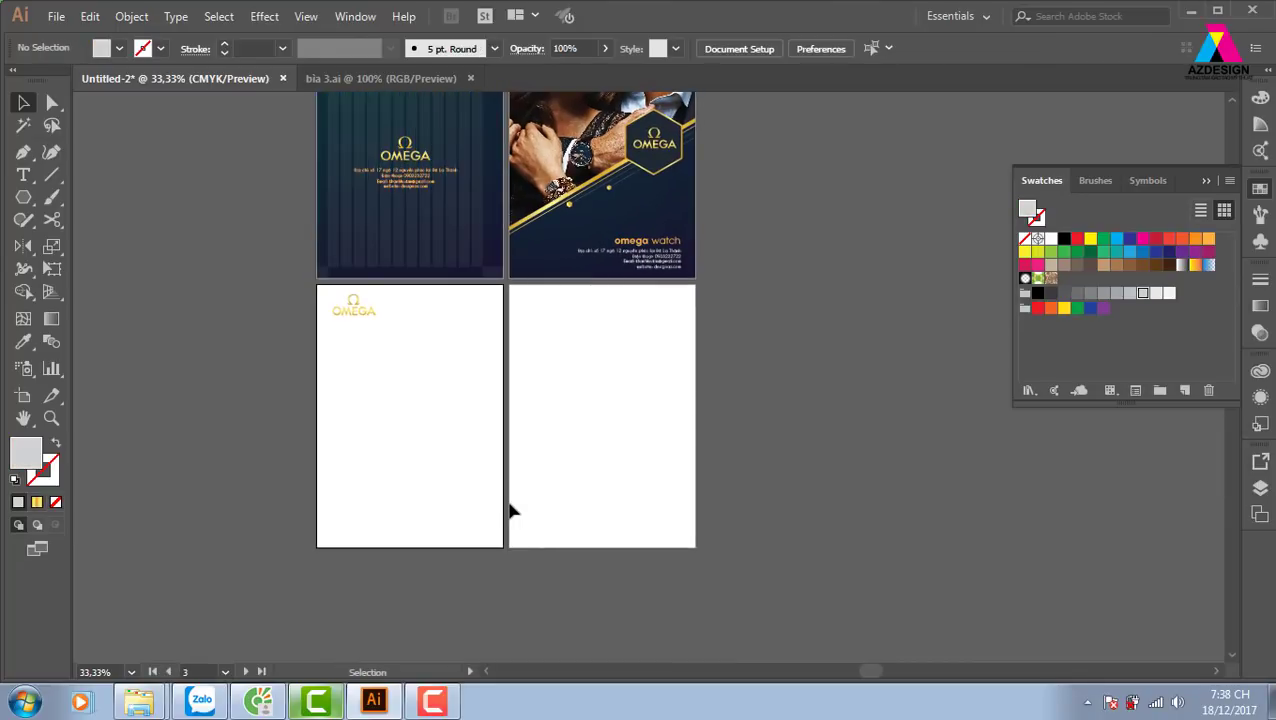
pyautogui.hotkey('ctrl', 'shift', 'v')
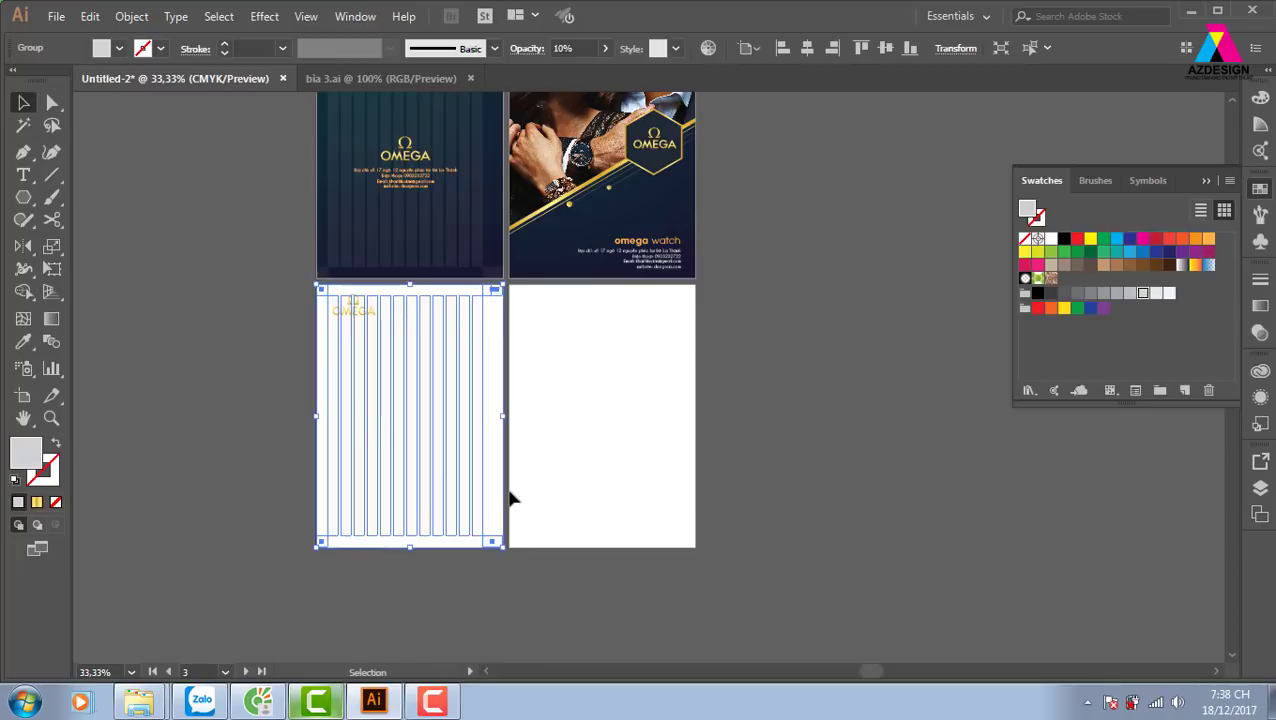
pyautogui.click(668, 433)
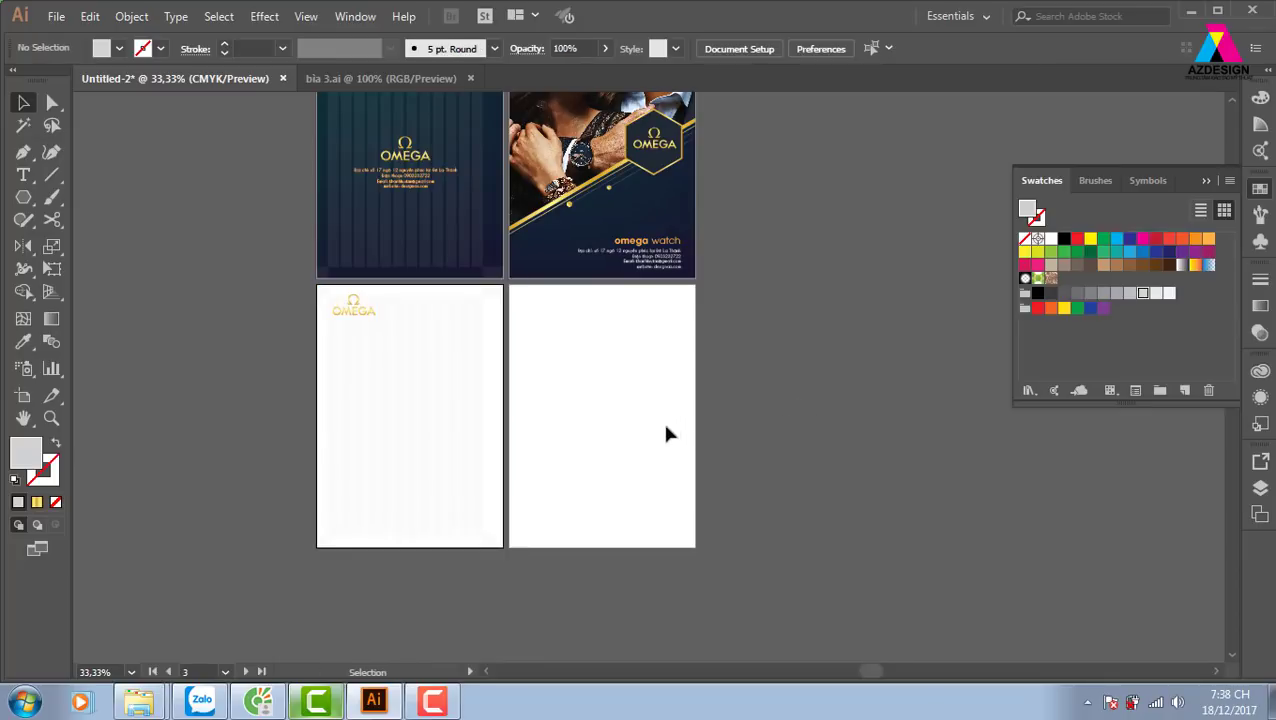
pyautogui.click(495, 250)
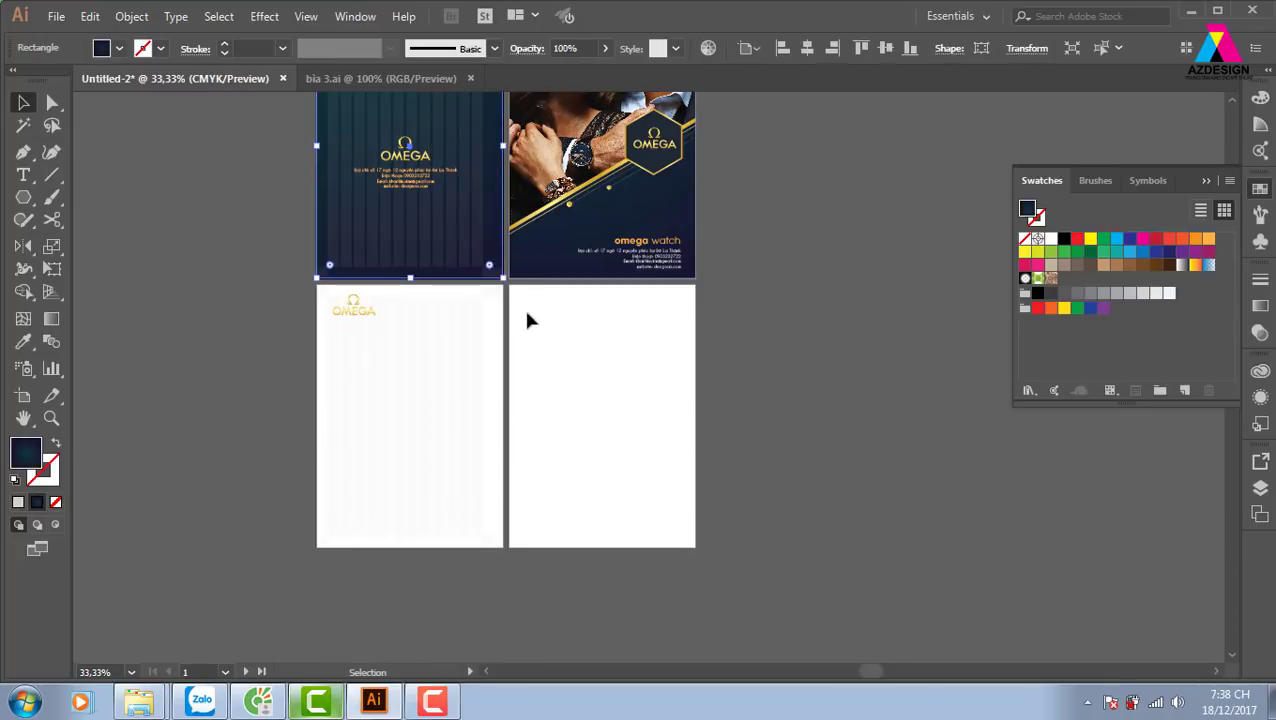
pyautogui.click(497, 364)
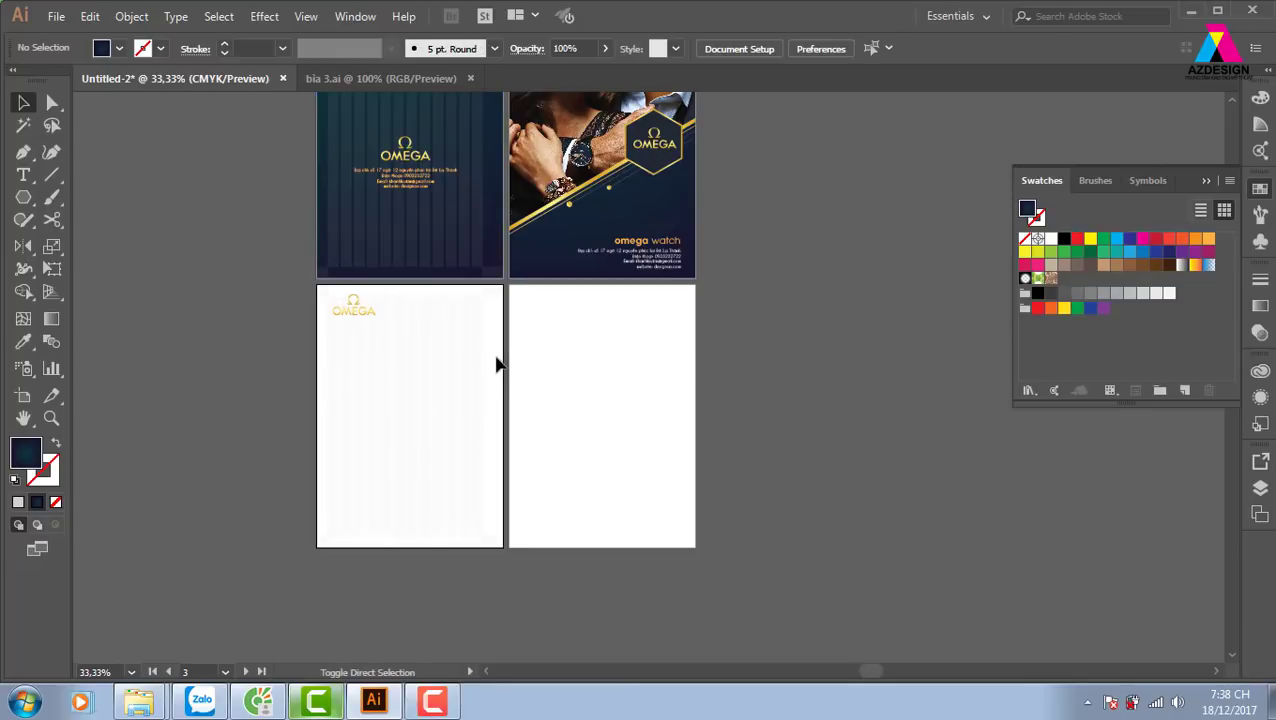
pyautogui.hotkey('ctrl', 'shift', 'v')
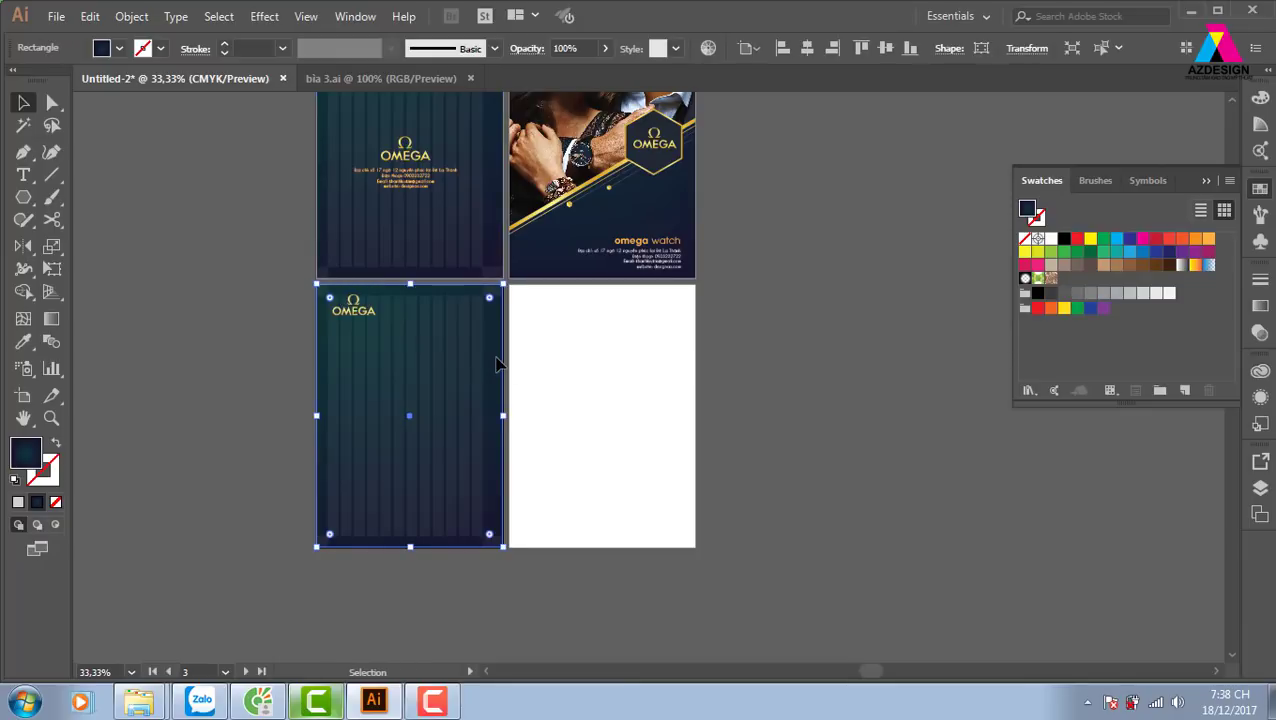
pyautogui.click(717, 385)
# Zoom in on the OMEGA logo, drag it slightly left, then zoom out to both lower pages
pyautogui.press('z')
pyautogui.moveTo(369, 307); pyautogui.dragTo(595, 367)
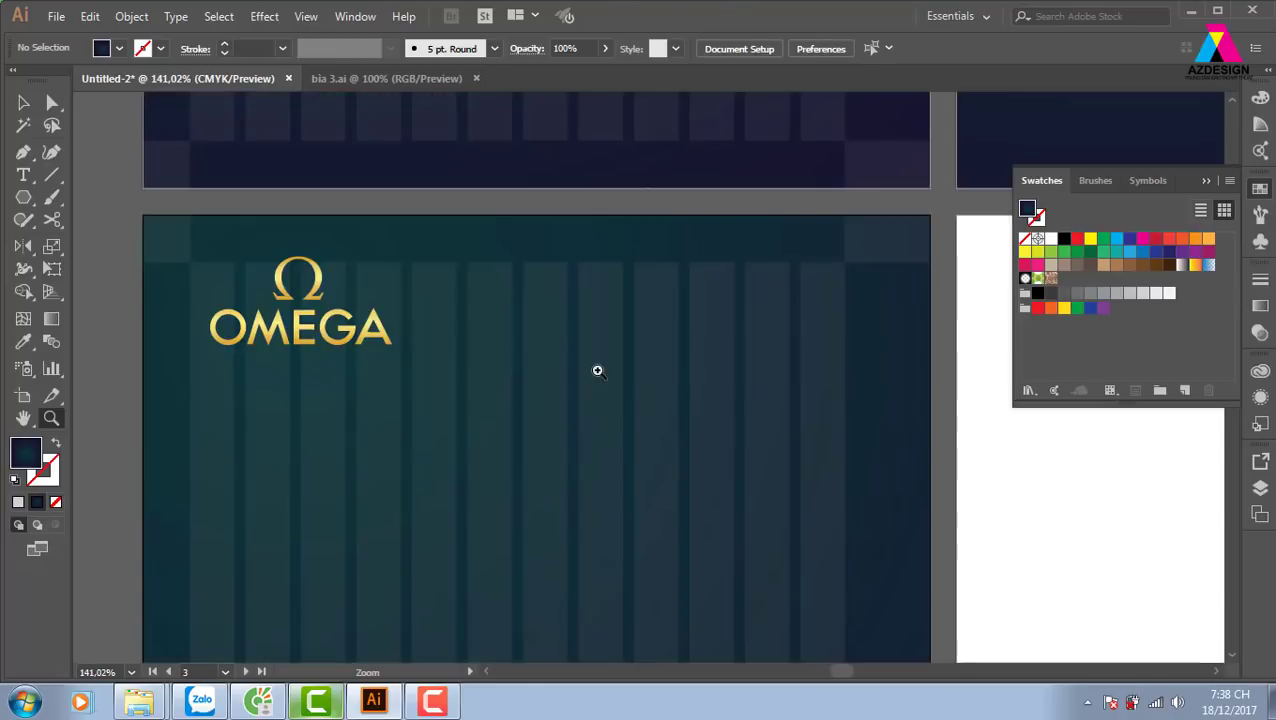
pyautogui.press('v')
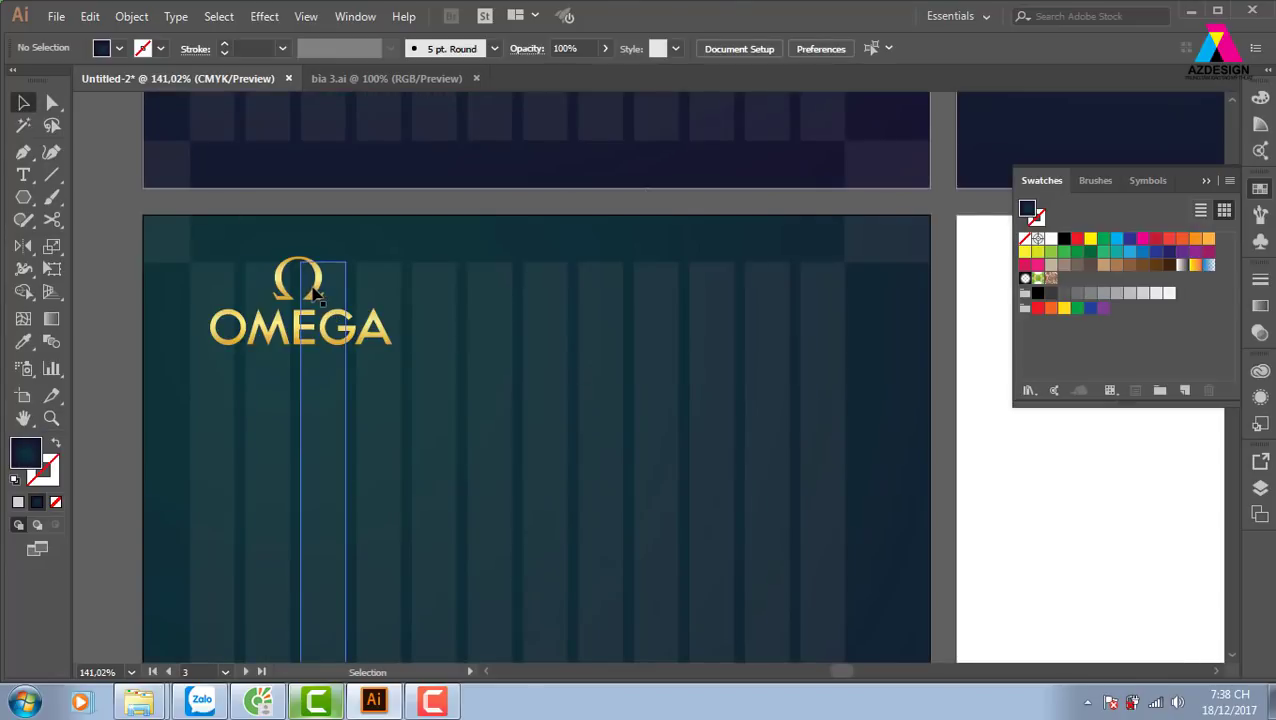
pyautogui.click(316, 292)
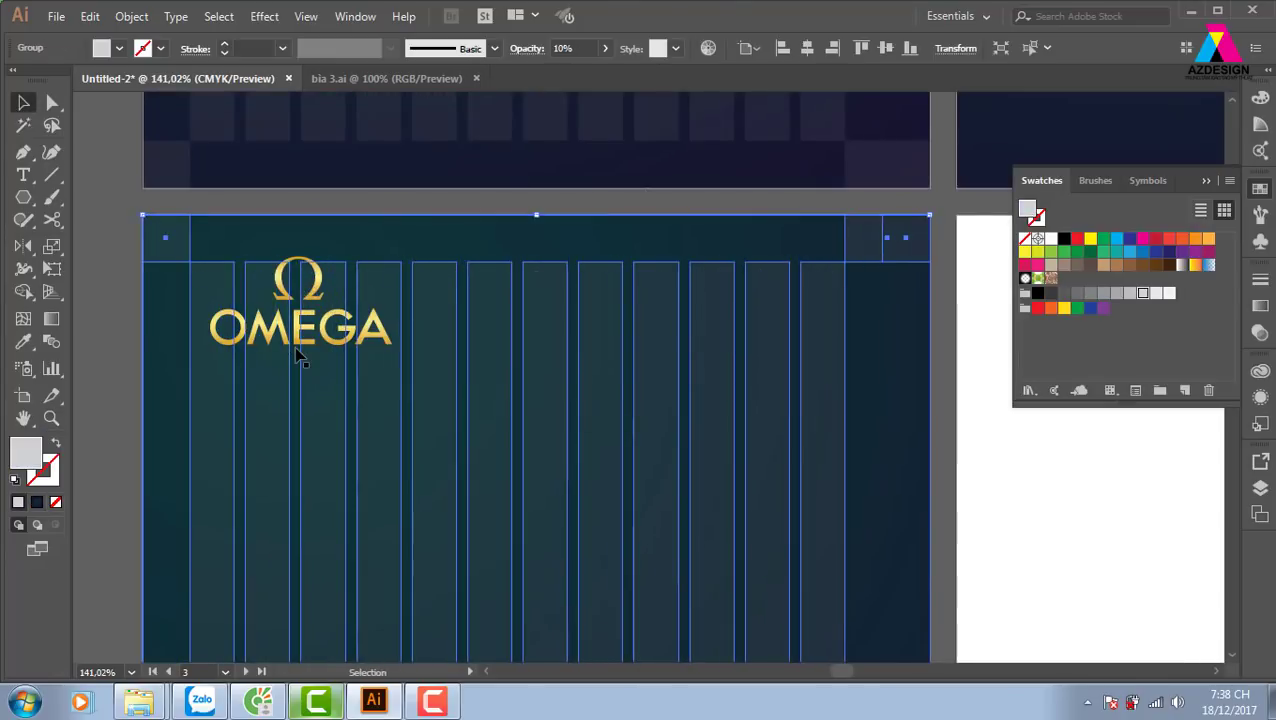
pyautogui.click(196, 350)
pyautogui.click(124, 332)
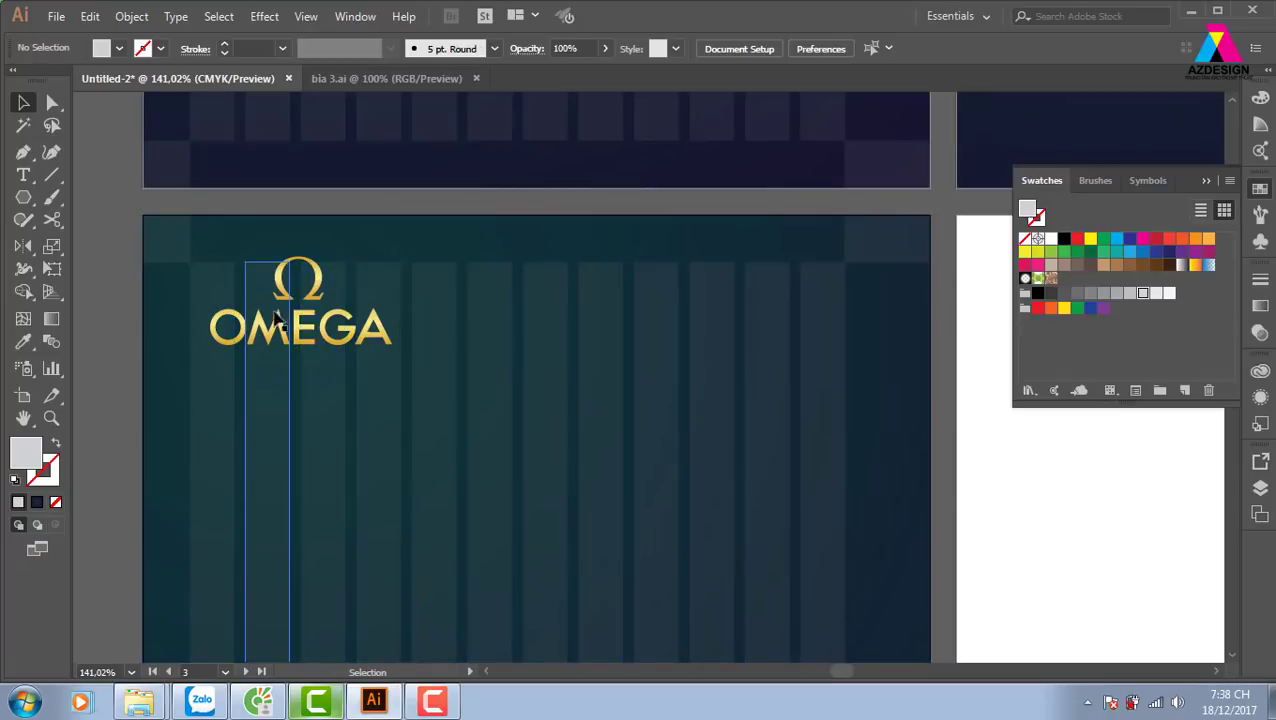
pyautogui.moveTo(245, 337); pyautogui.dragTo(200, 348)
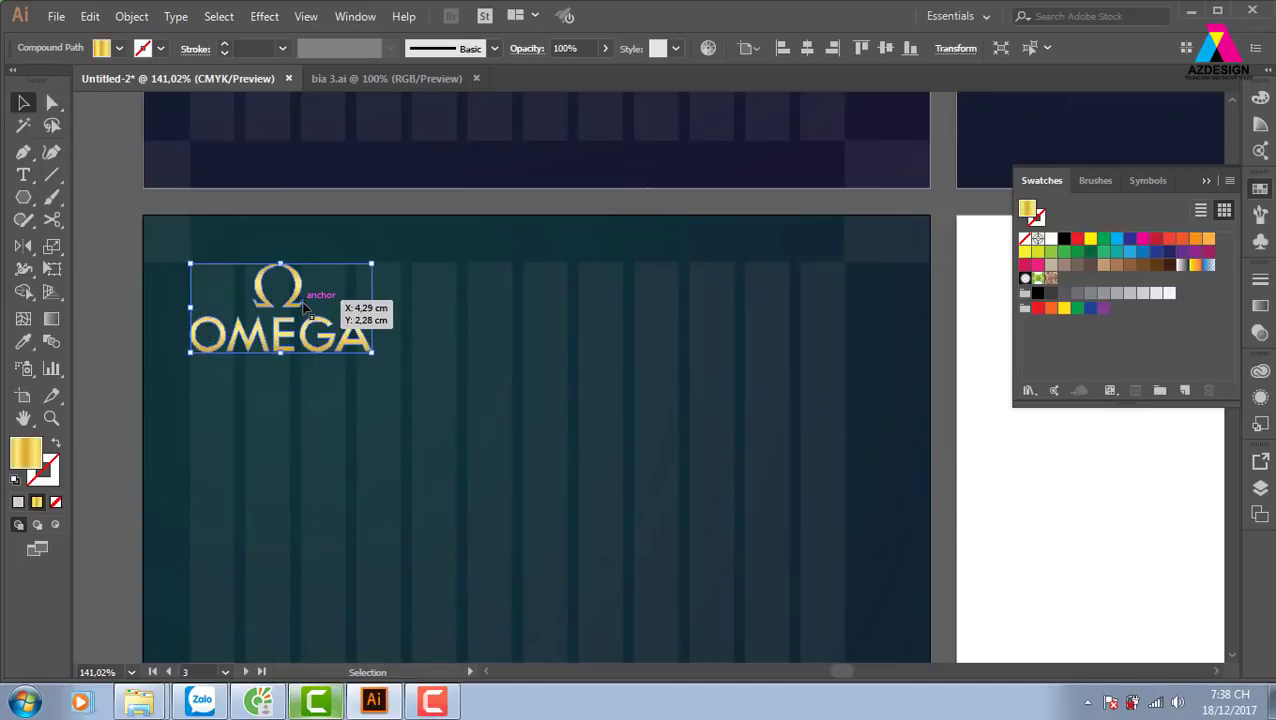
pyautogui.hotkey('ctrl', '-')
pyautogui.hotkey('ctrl', '-')
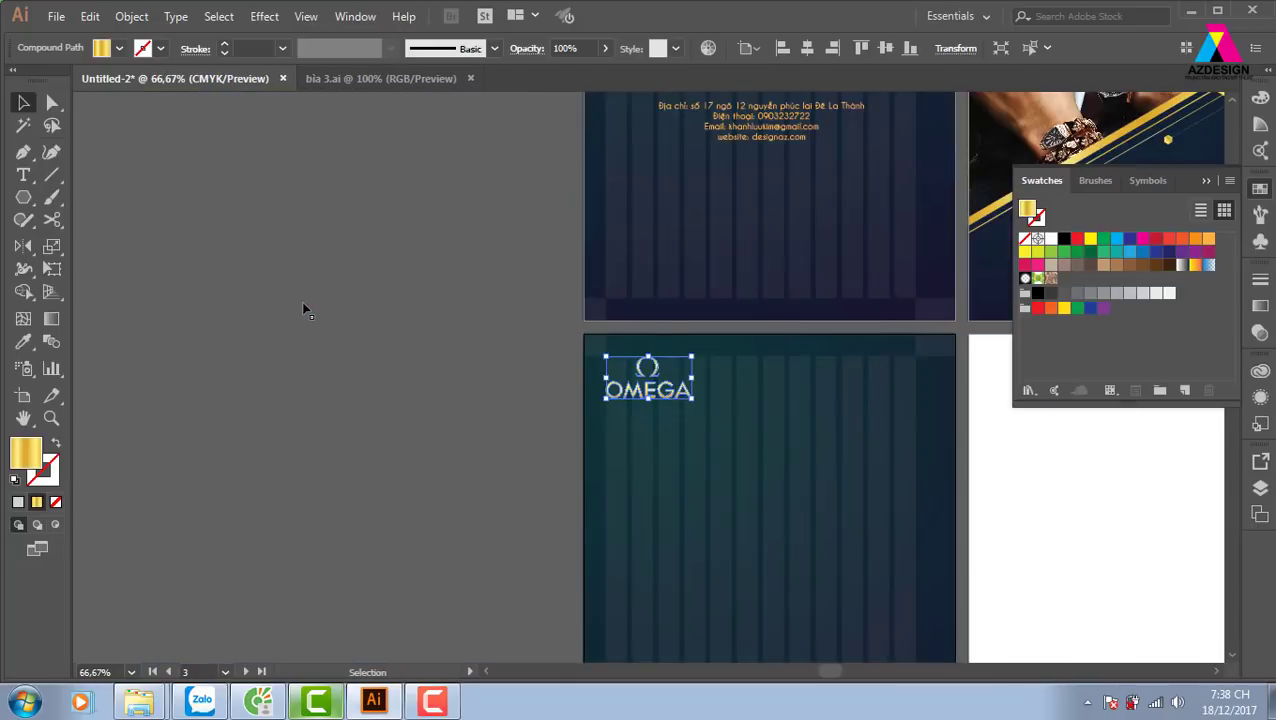
pyautogui.moveTo(745, 425); pyautogui.dragTo(335, 440)
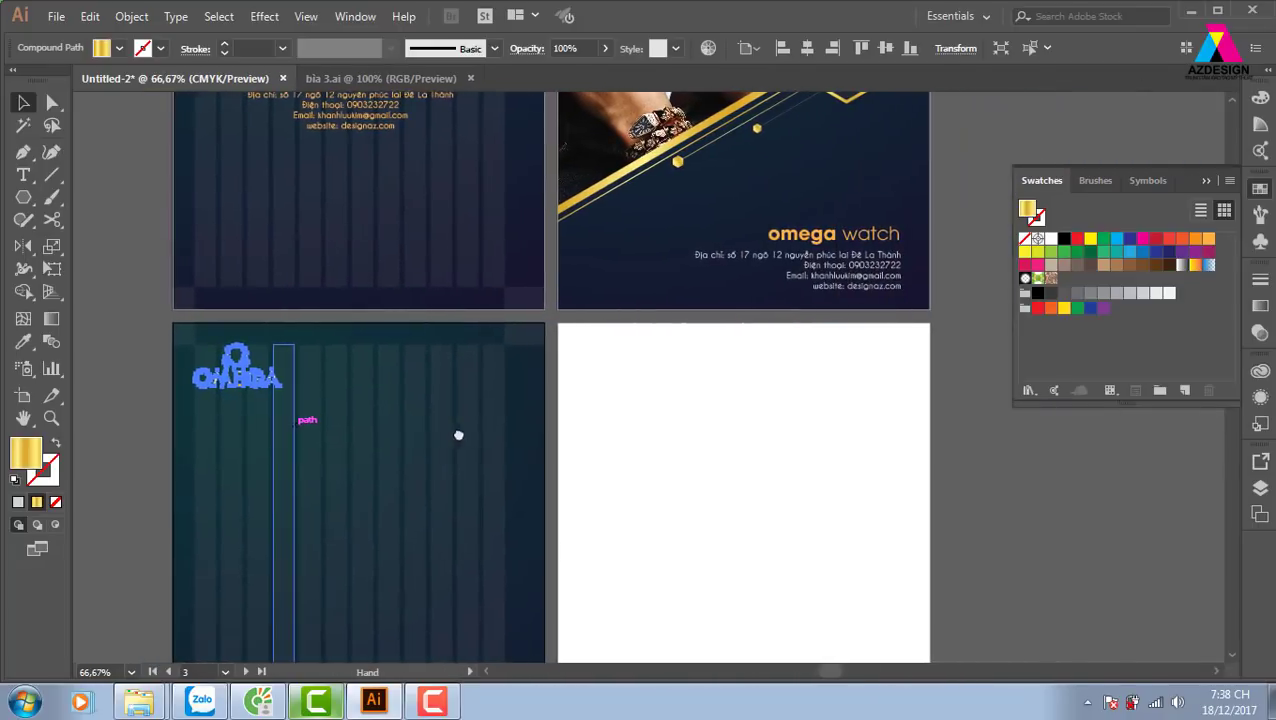
# Copy the orange omega watch heading onto the inner page and shrink the OMEGA logo slightly
pyautogui.click(957, 441)
pyautogui.moveTo(705, 299); pyautogui.dragTo(357, 368)
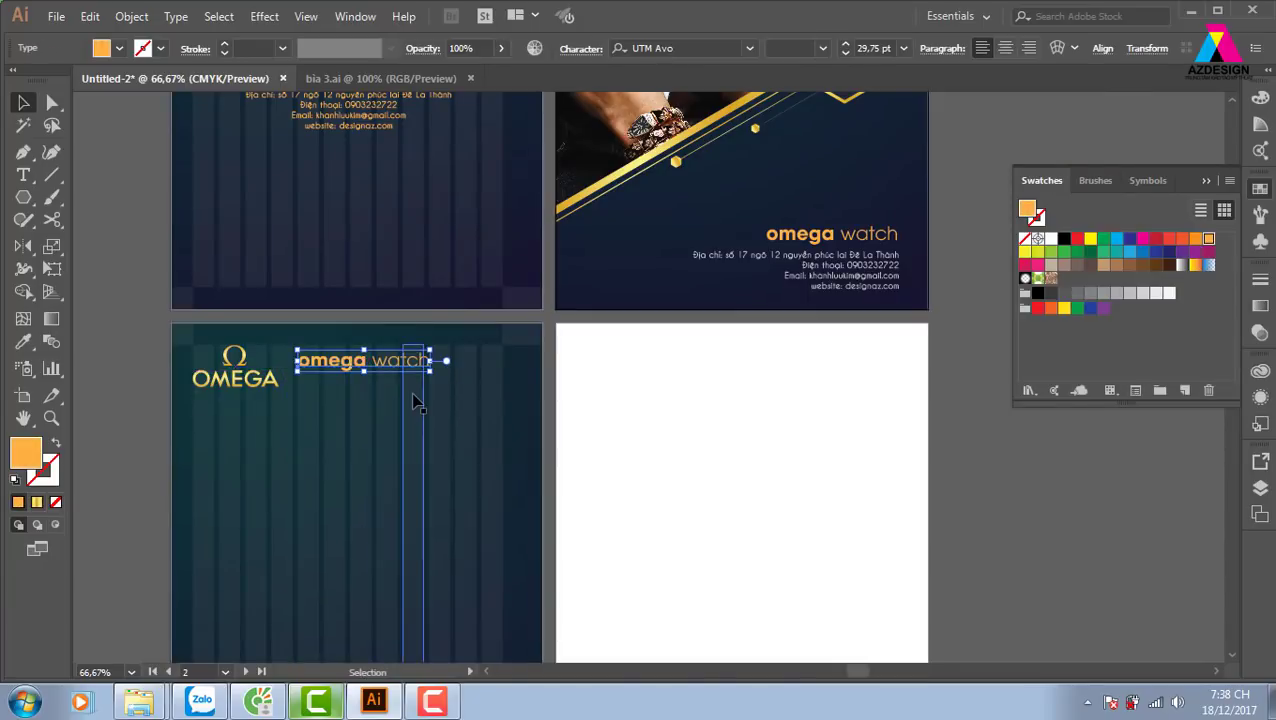
pyautogui.hotkey('ctrl', '1')
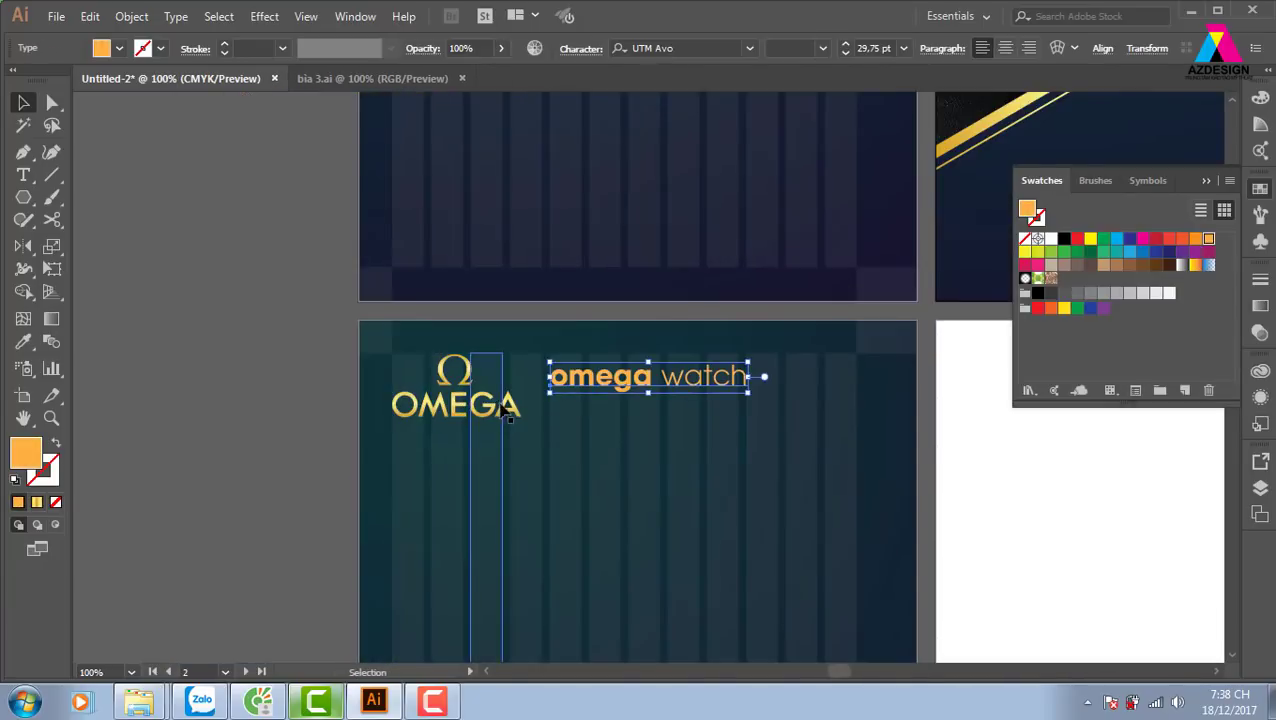
pyautogui.click(517, 419)
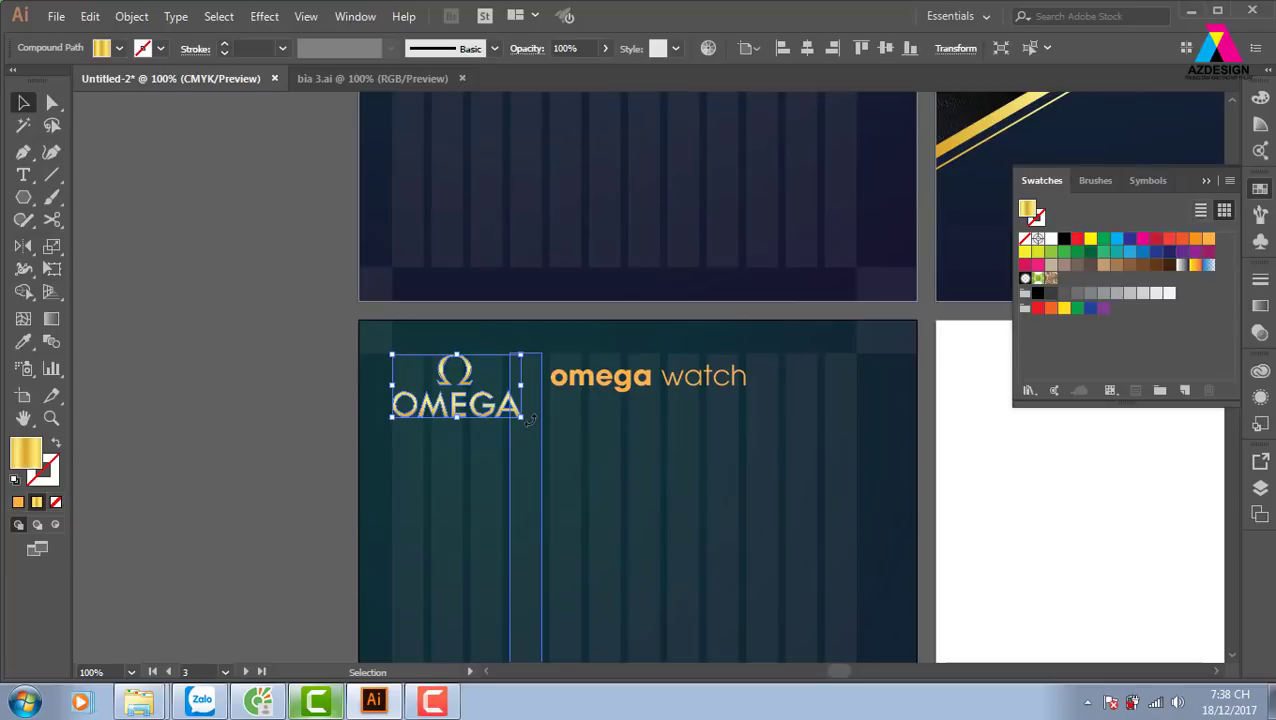
pyautogui.moveTo(520, 418)
pyautogui.mouseDown()
pyautogui.moveTo(492, 405)
pyautogui.moveTo(500, 416)
pyautogui.mouseUp()
pyautogui.hotkey('ctrl', 'shift', 'a')
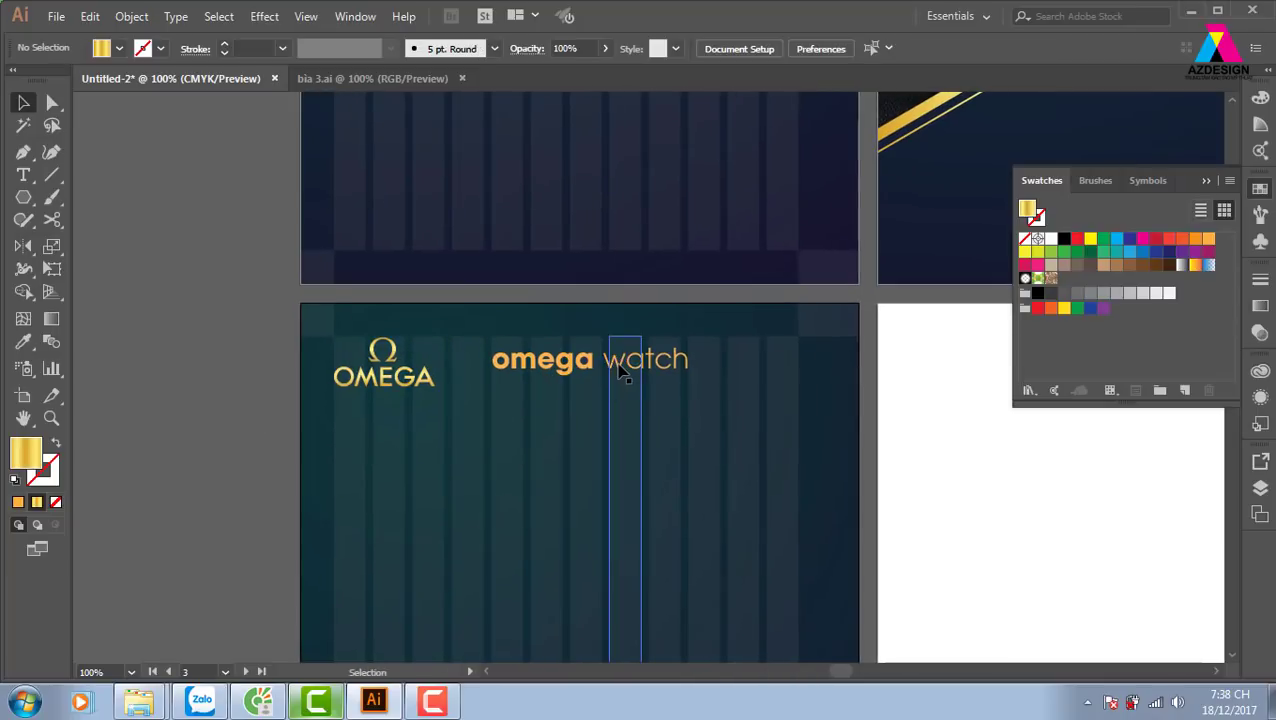
# Place the omega watch heading beside the OMEGA logo and frame the whole inner page
pyautogui.click(630, 385)
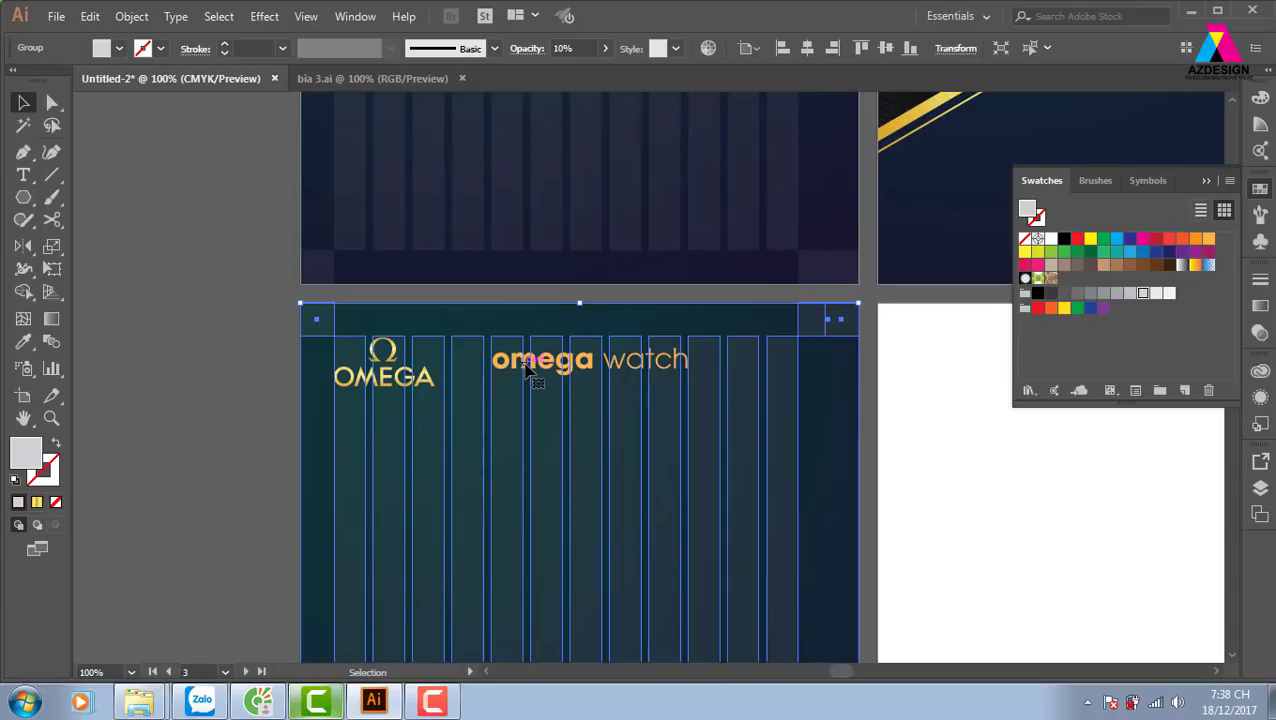
pyautogui.click(245, 400)
pyautogui.click(460, 445)
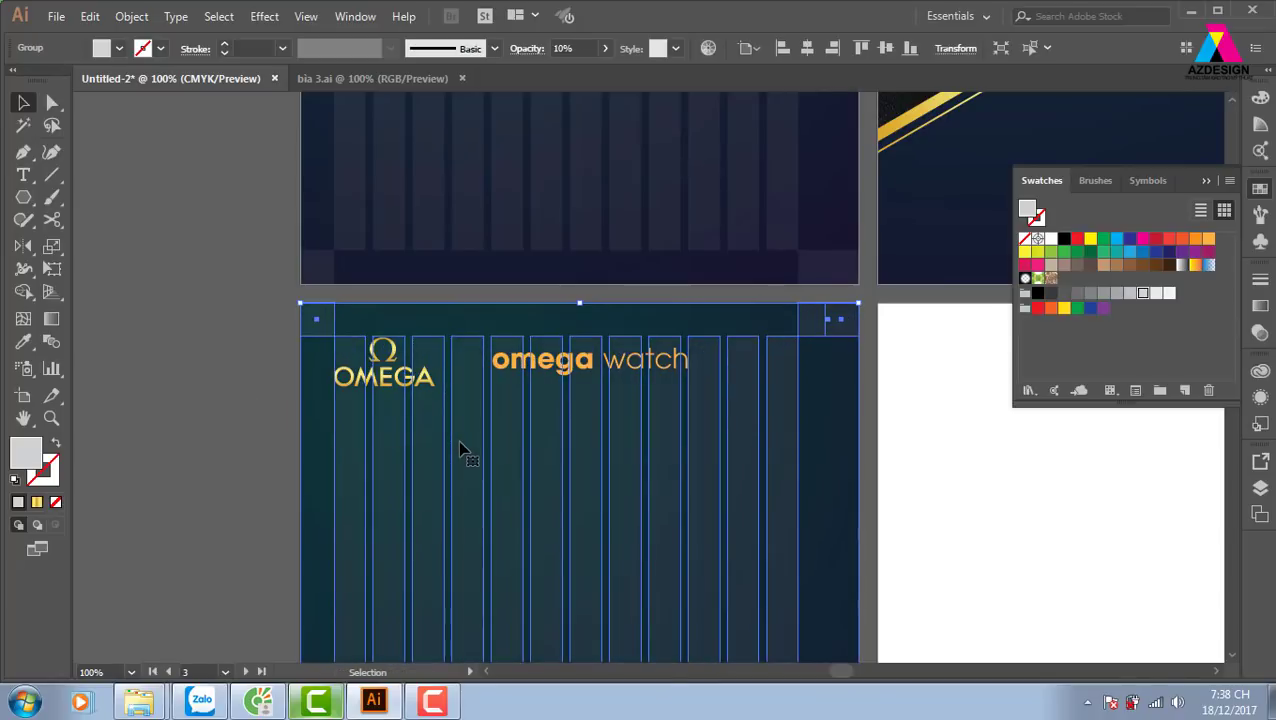
pyautogui.click(202, 439)
pyautogui.click(590, 370)
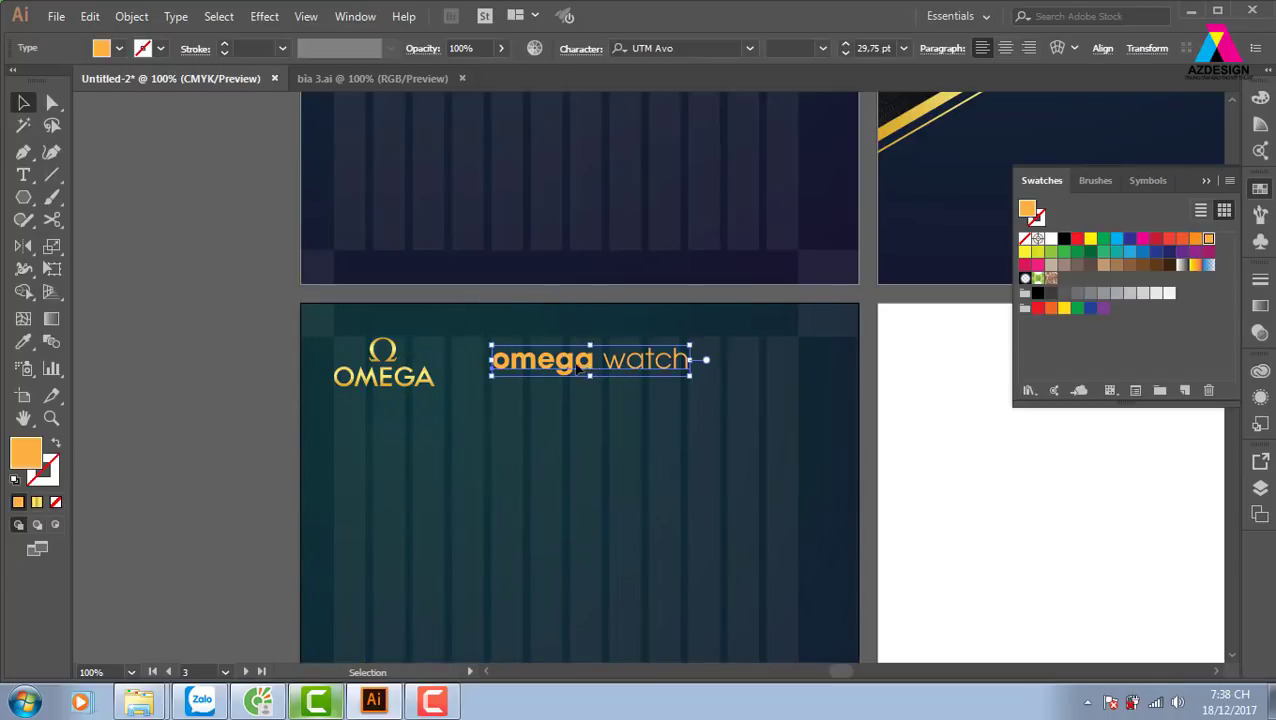
pyautogui.moveTo(578, 367); pyautogui.dragTo(553, 385)
pyautogui.click(205, 424)
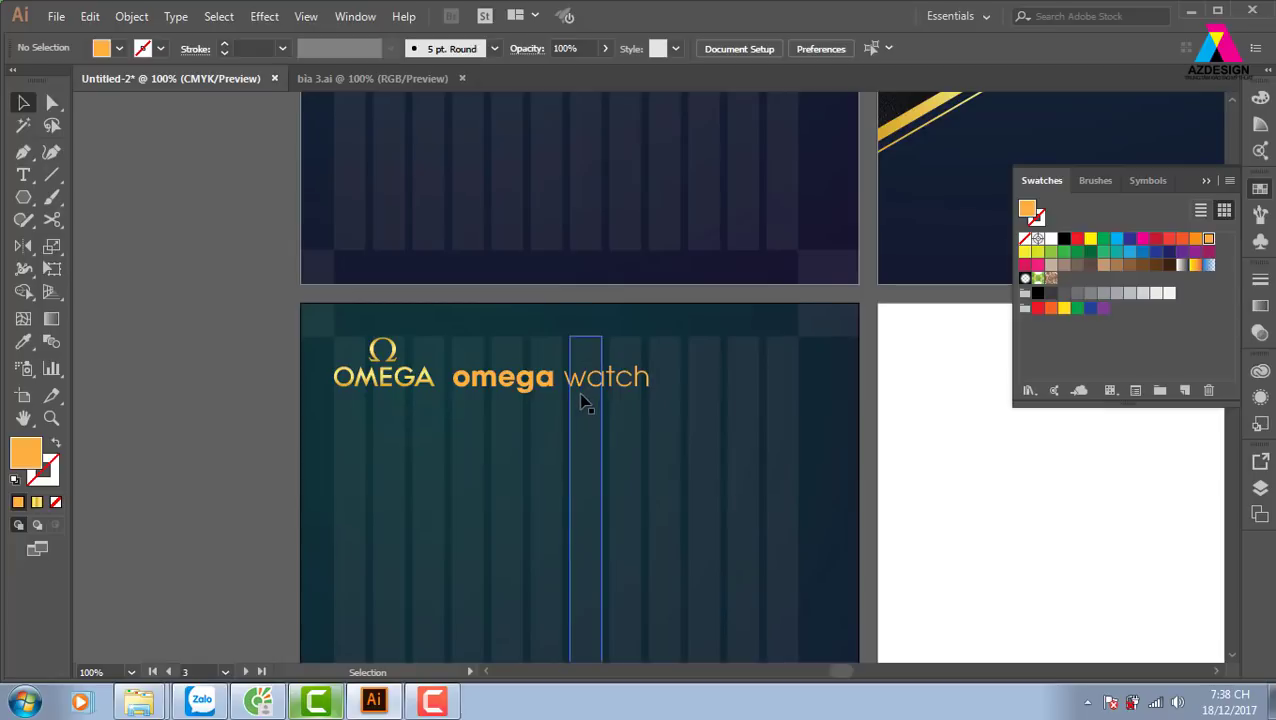
pyautogui.hotkey('ctrl', '-')
pyautogui.hotkey('ctrl', '-')
pyautogui.moveTo(678, 464); pyautogui.dragTo(532, 347)
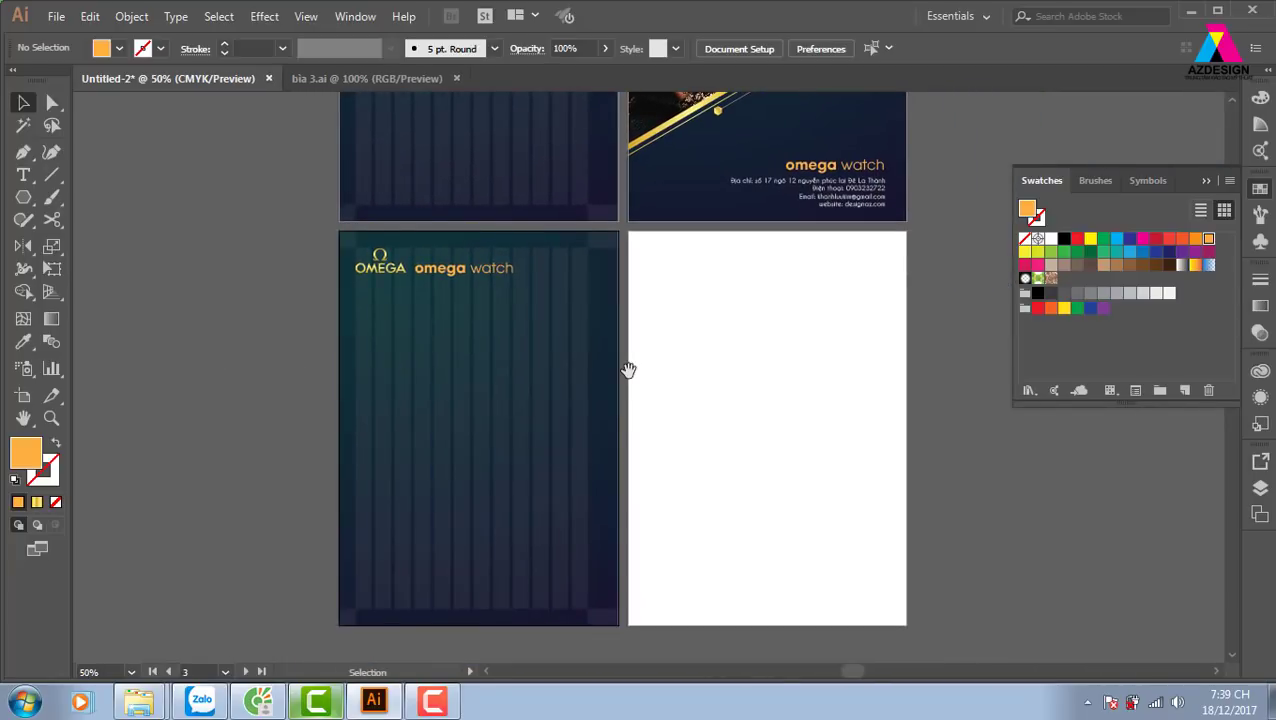
pyautogui.moveTo(628, 371); pyautogui.dragTo(623, 416)
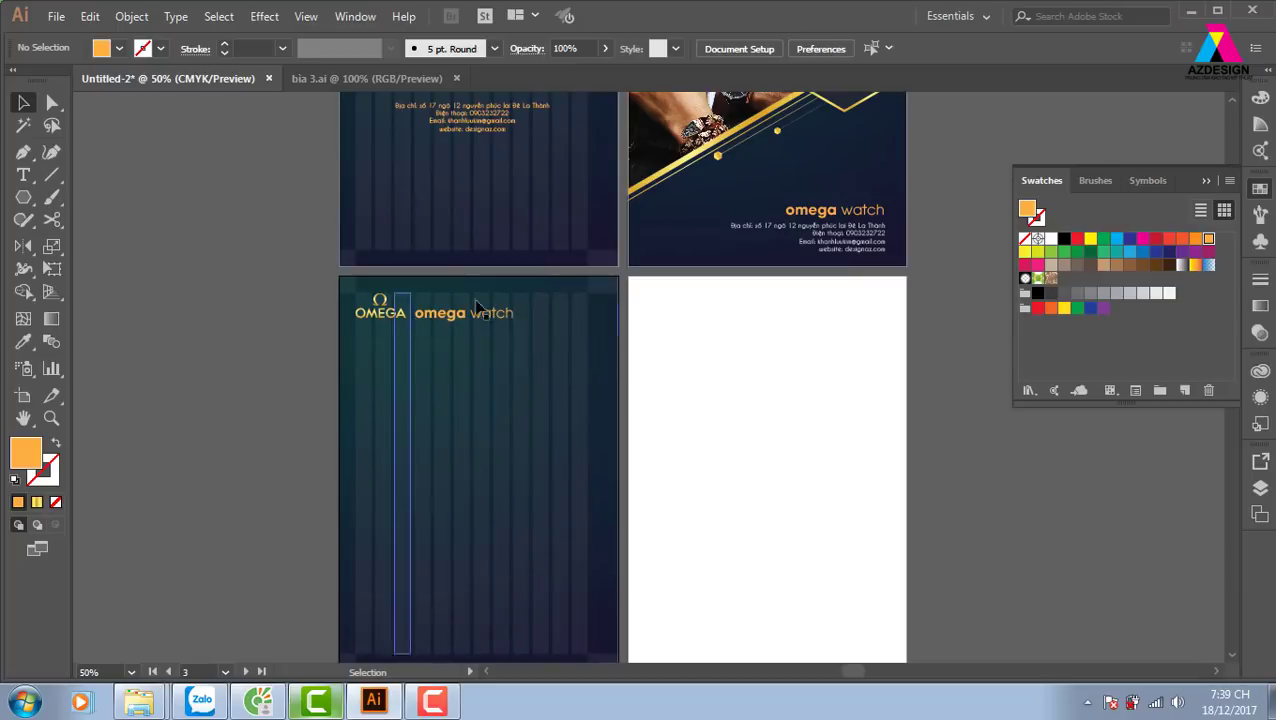
# Drag the dark background's bottom edge up into a band behind the header, then zoom to 100%
pyautogui.click(350, 450)
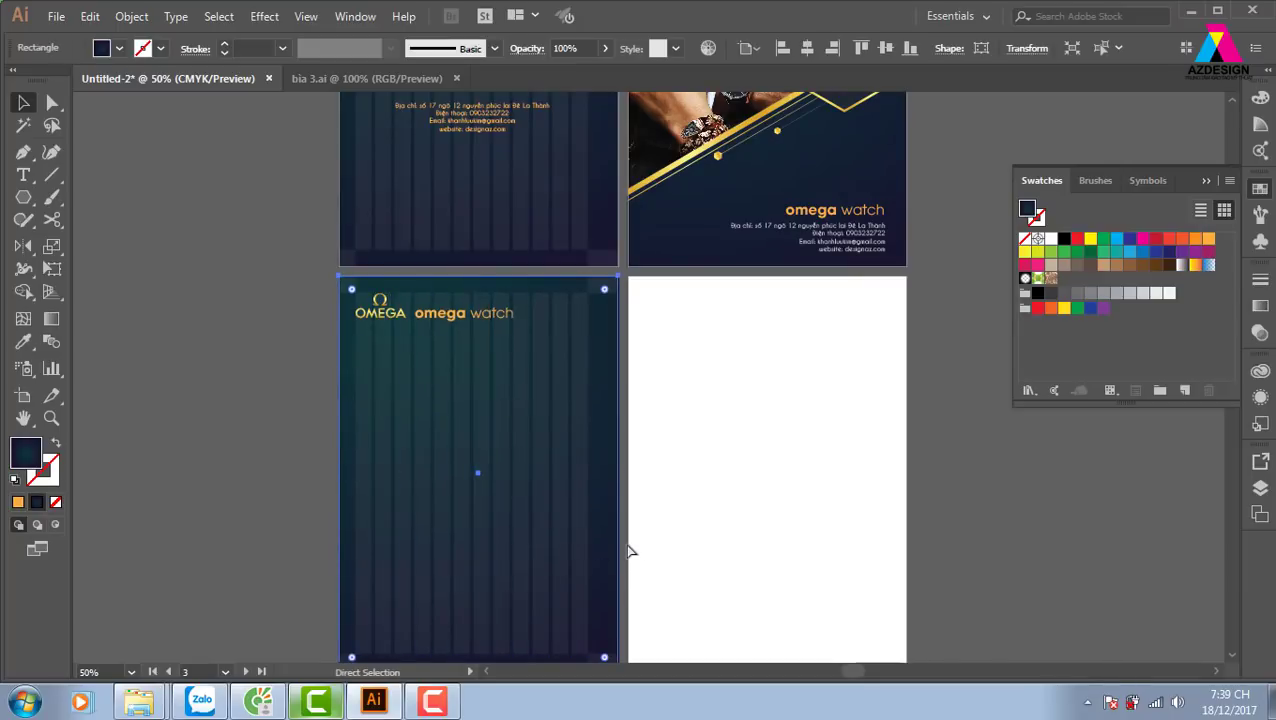
pyautogui.scroll(-2, 590, 632)
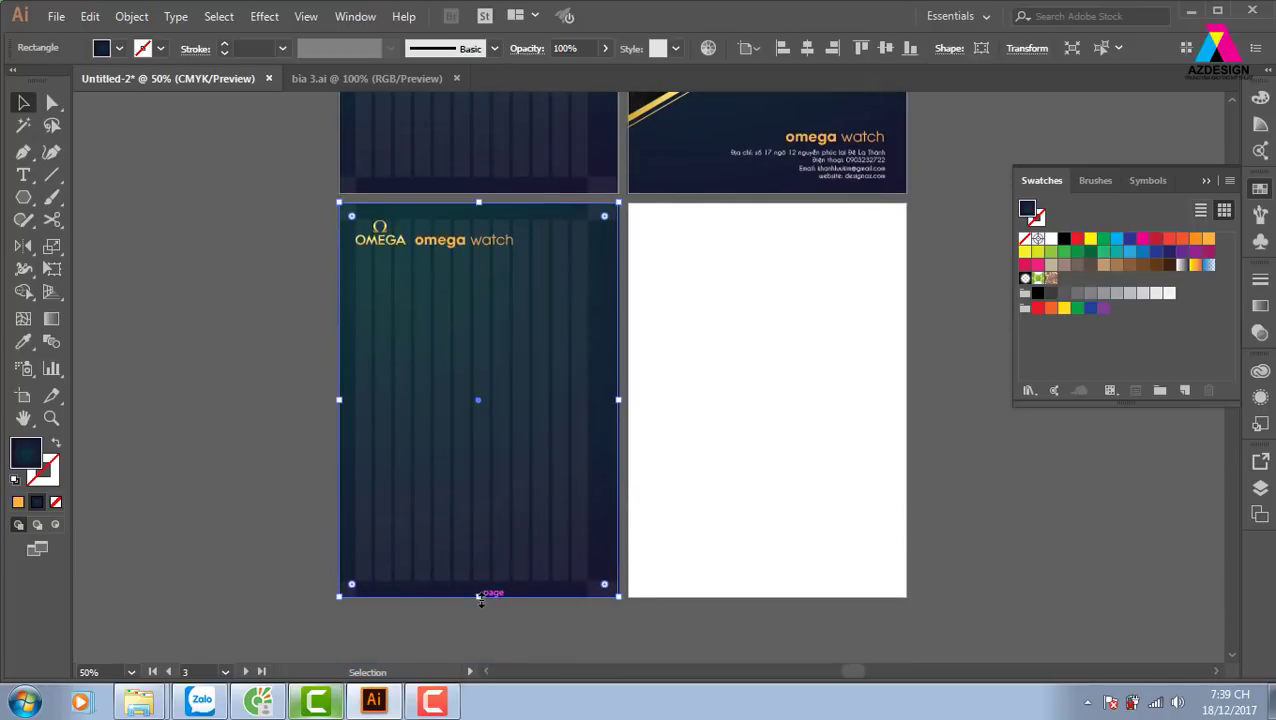
pyautogui.moveTo(479, 596); pyautogui.dragTo(479, 252)
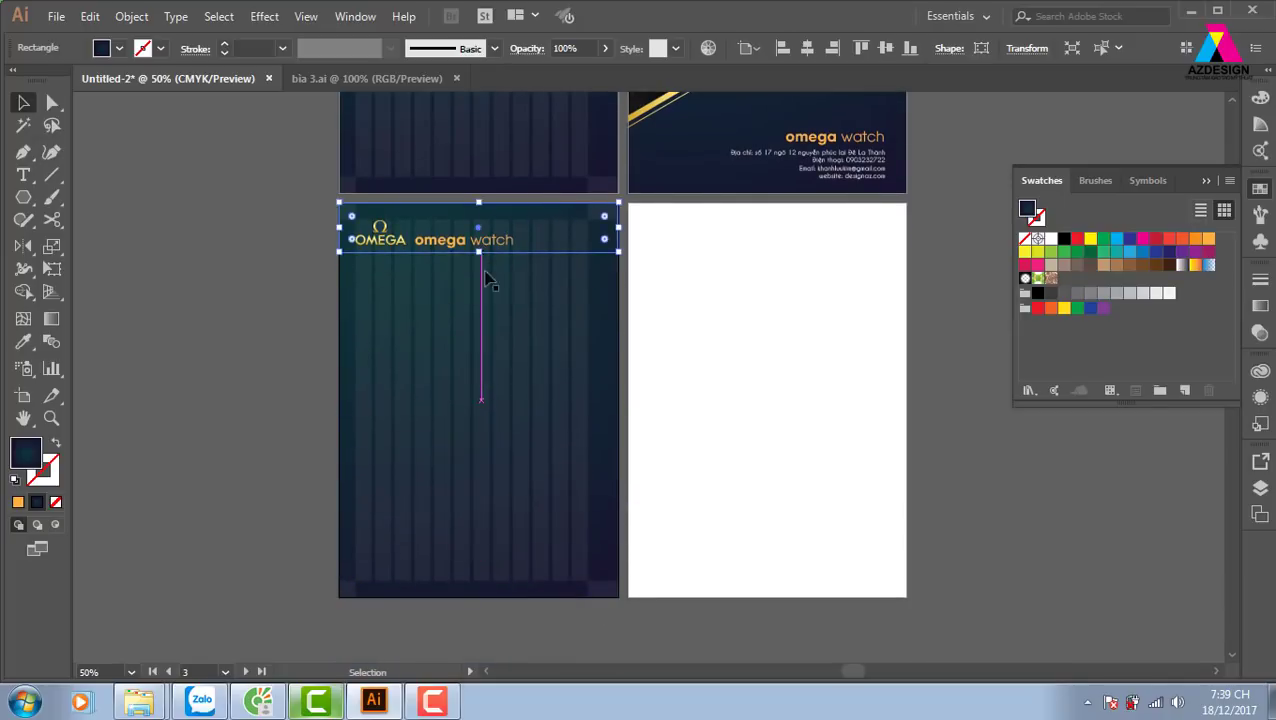
pyautogui.hotkey('ctrl', '+')
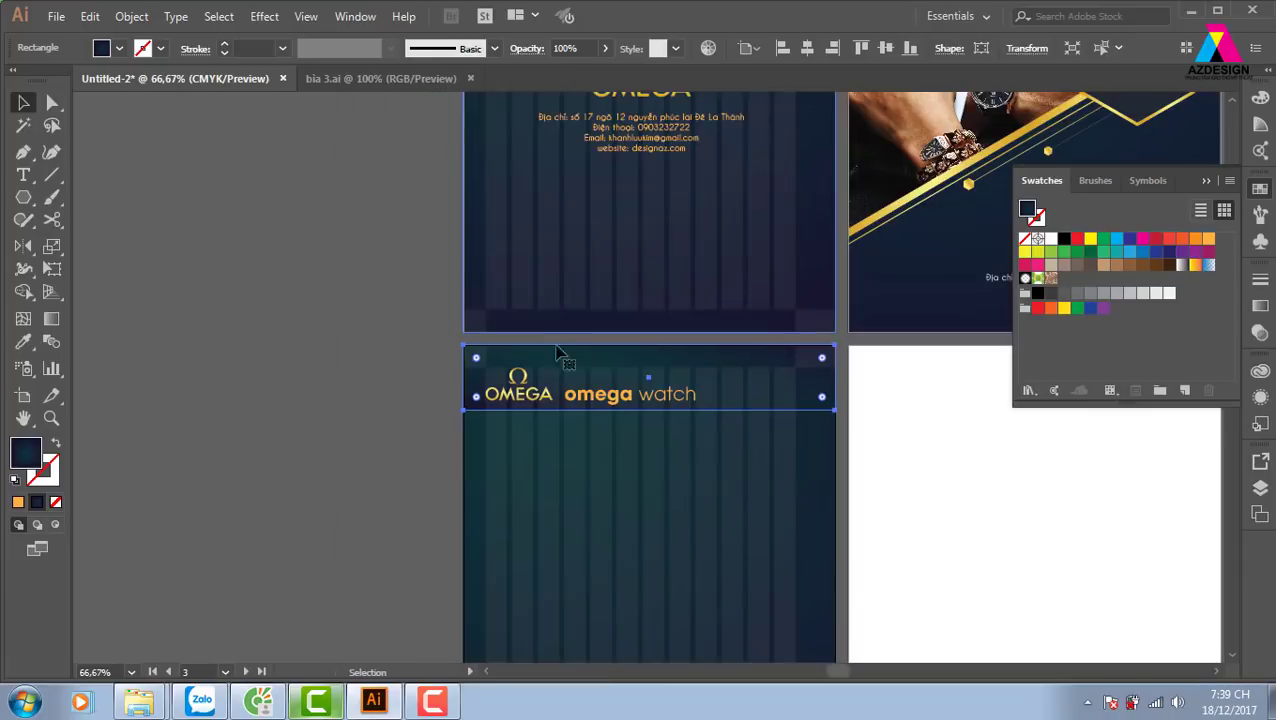
pyautogui.moveTo(686, 454); pyautogui.dragTo(620, 452)
pyautogui.hotkey('ctrl', '+')
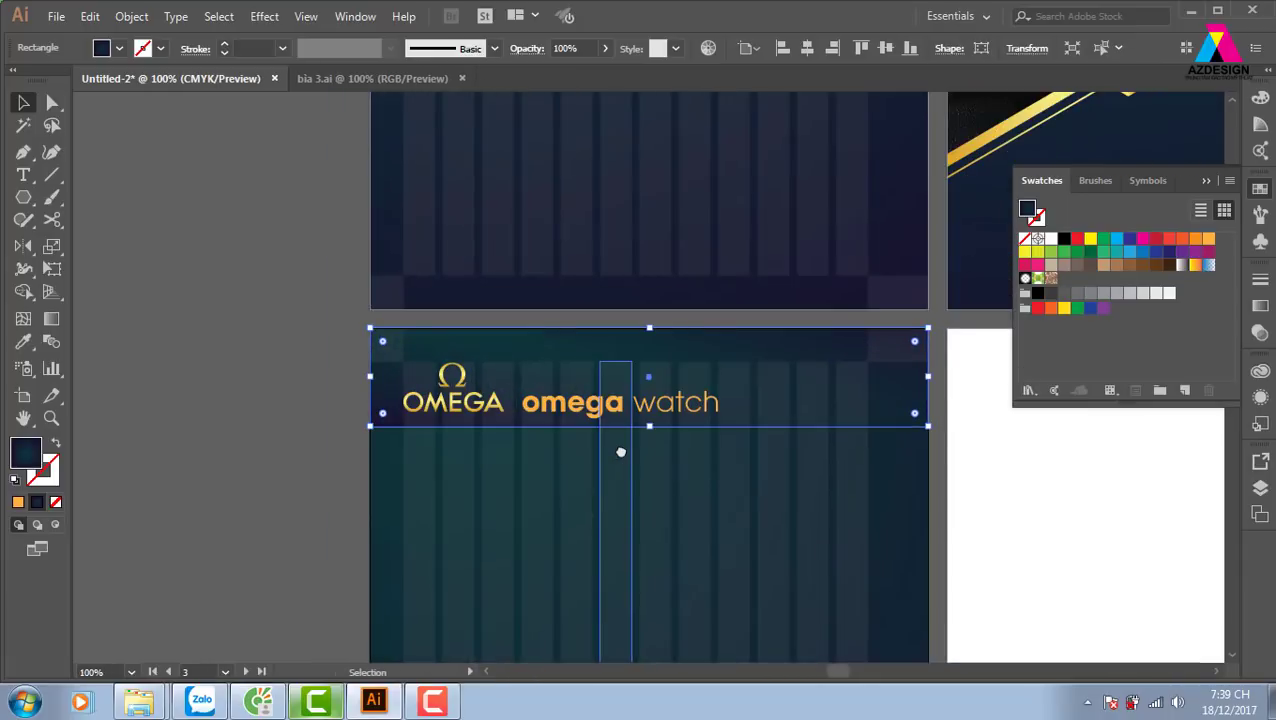
# Add an anchor point on the header's bottom edge and raise both bottom corners into a V
pyautogui.press('p')
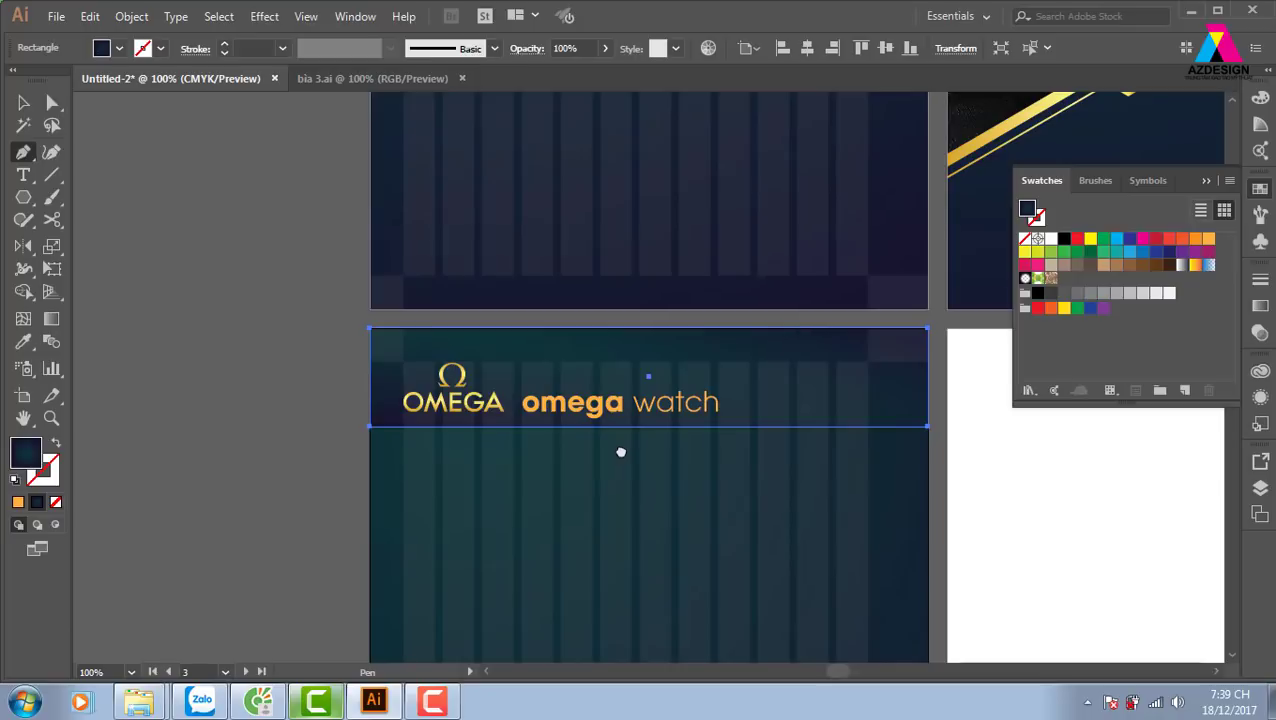
pyautogui.press('+')
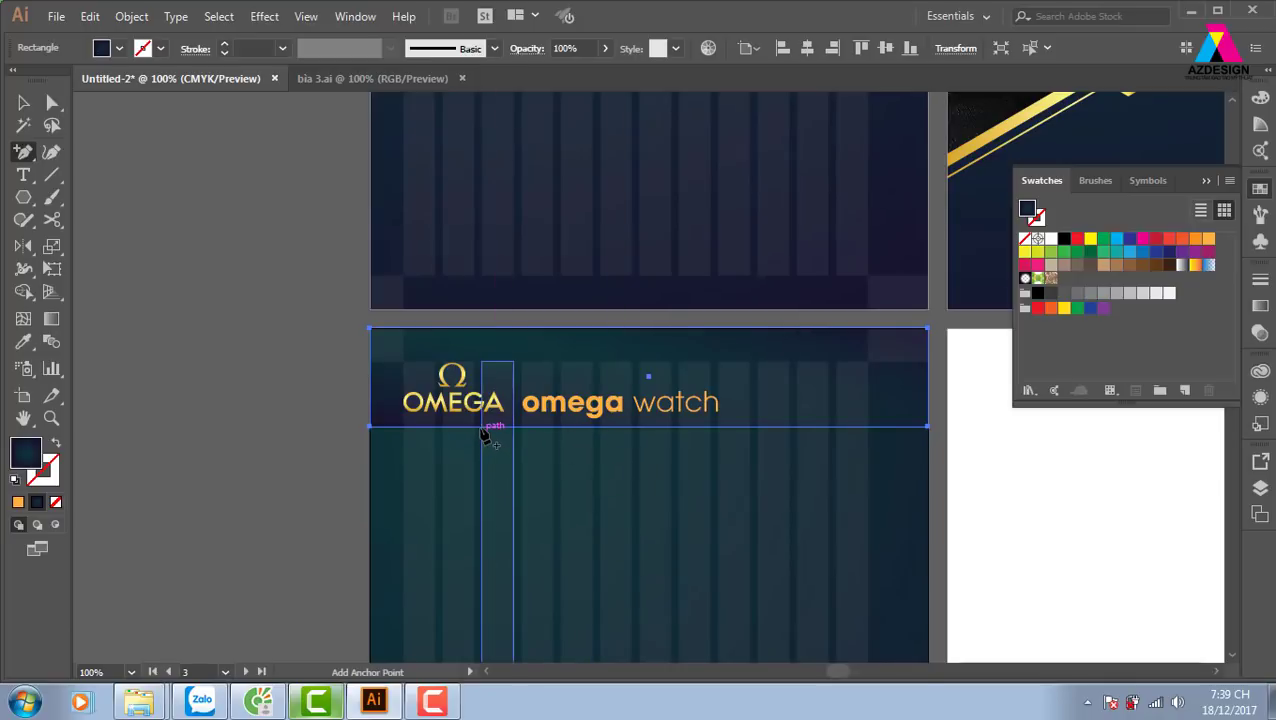
pyautogui.click(479, 427)
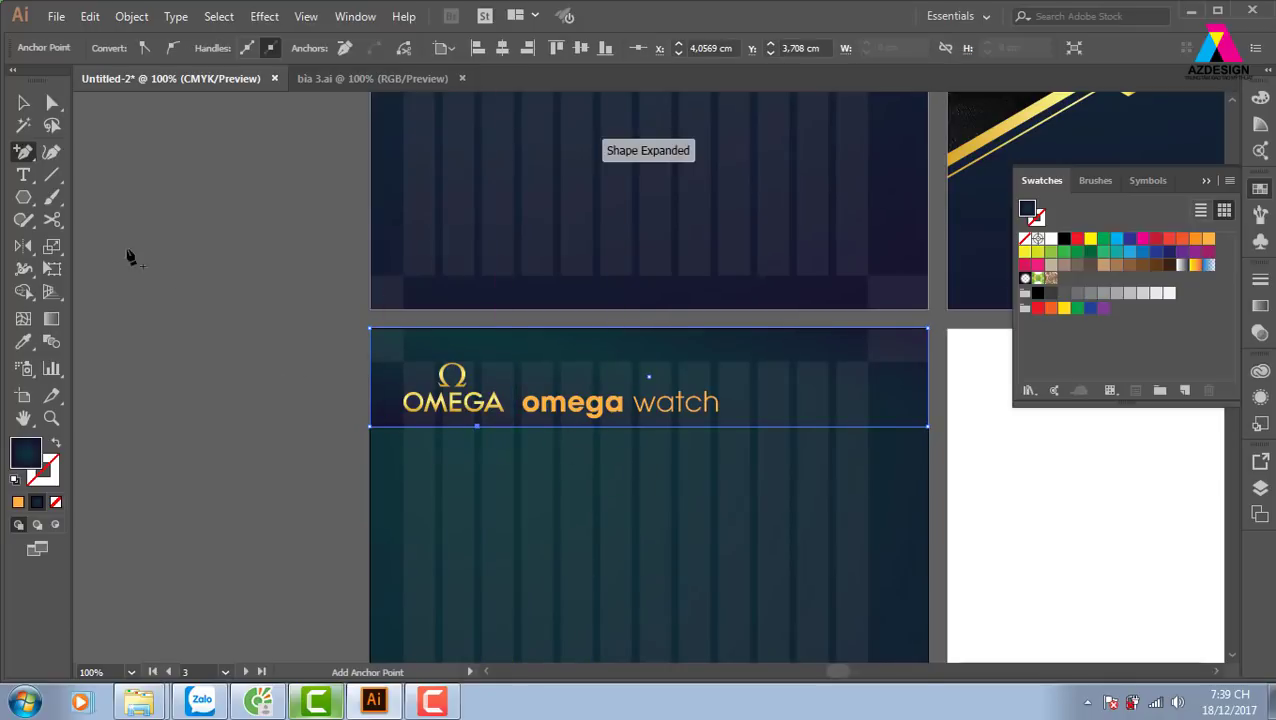
pyautogui.click(53, 104)
pyautogui.moveTo(371, 428); pyautogui.dragTo(371, 408)
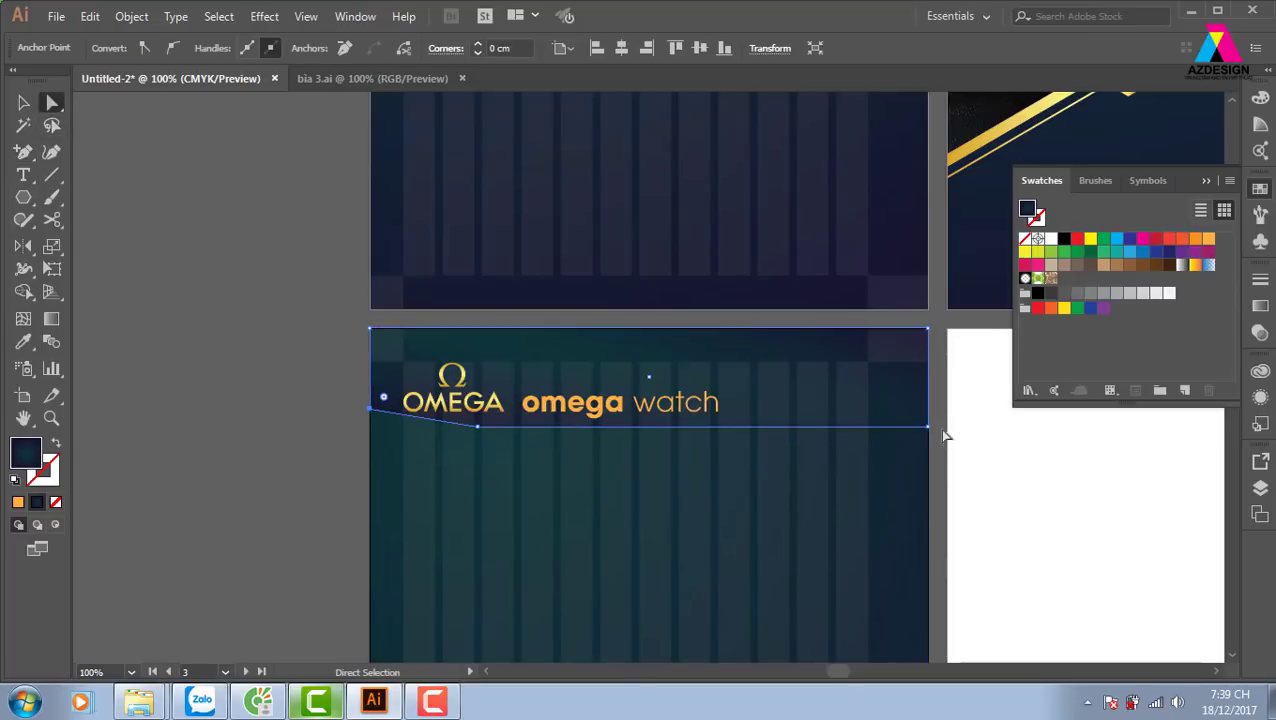
pyautogui.moveTo(926, 436); pyautogui.dragTo(928, 374)
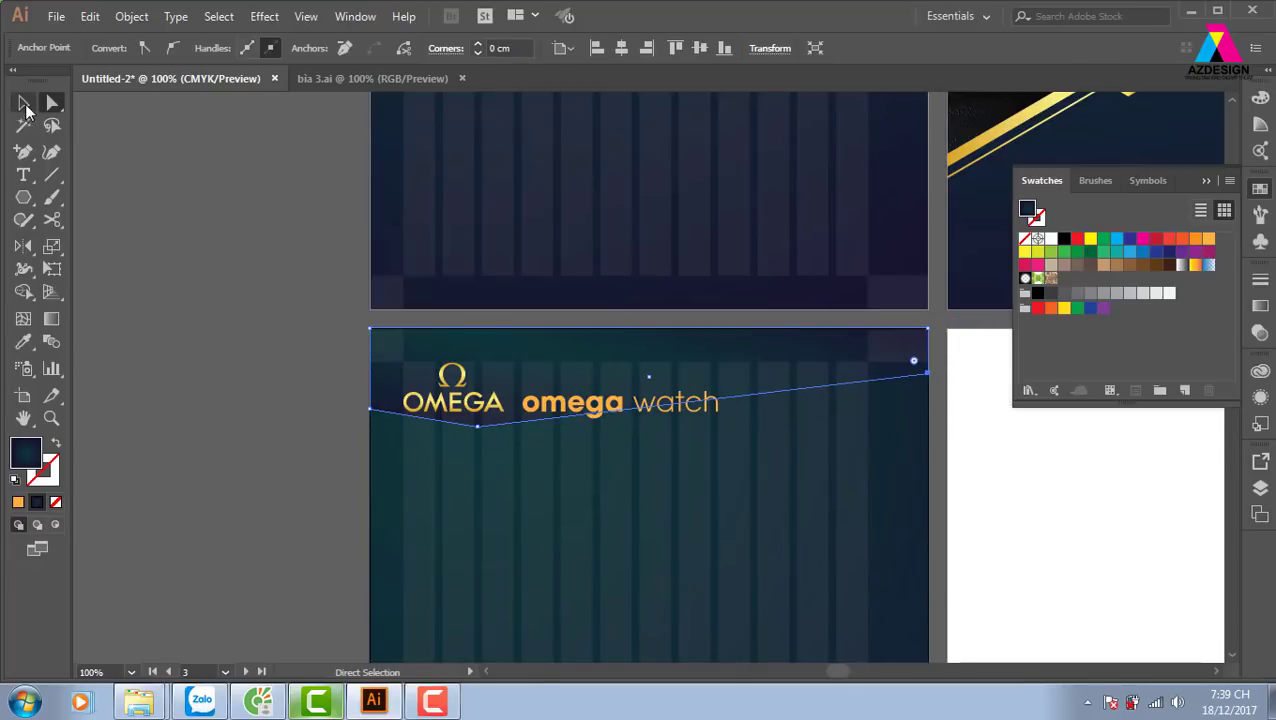
# Move the OMEGA logo up and right against the heading
pyautogui.click(25, 103)
pyautogui.click(211, 356)
pyautogui.moveTo(476, 406); pyautogui.dragTo(507, 398)
# Delete the vertical stripe group from the inner page
pyautogui.click(159, 401)
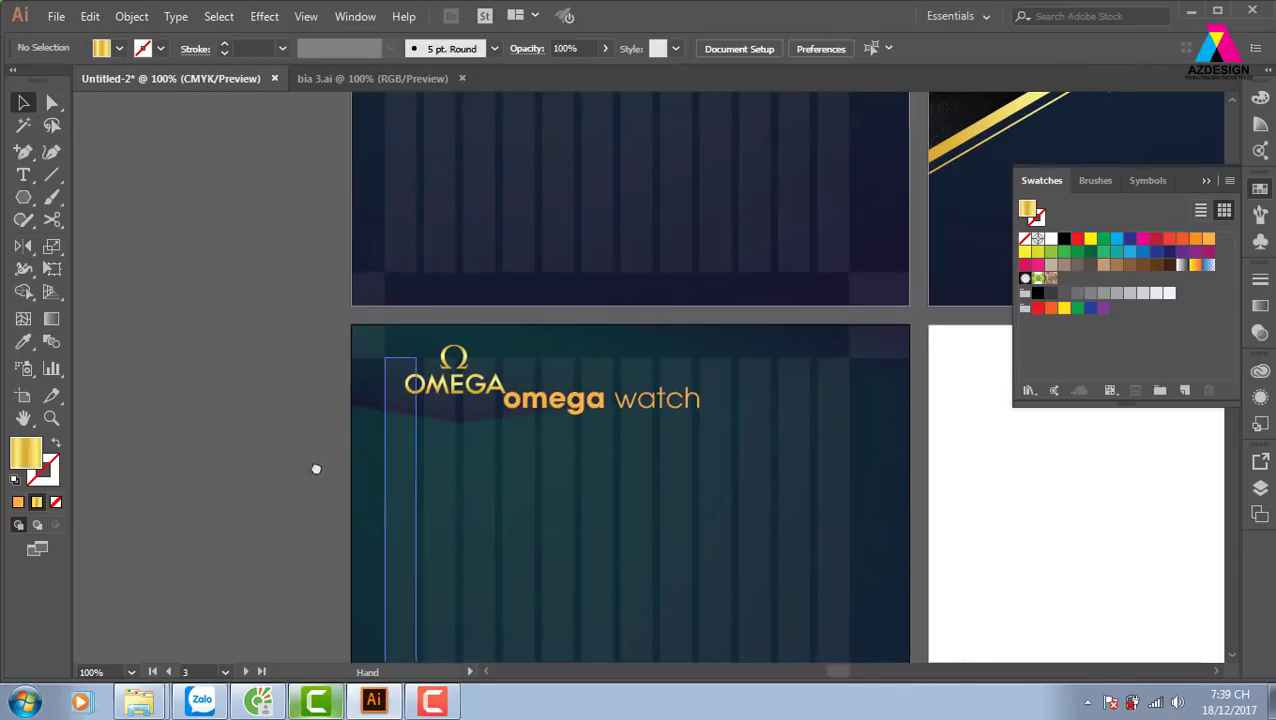
pyautogui.moveTo(316, 467); pyautogui.dragTo(122, 444)
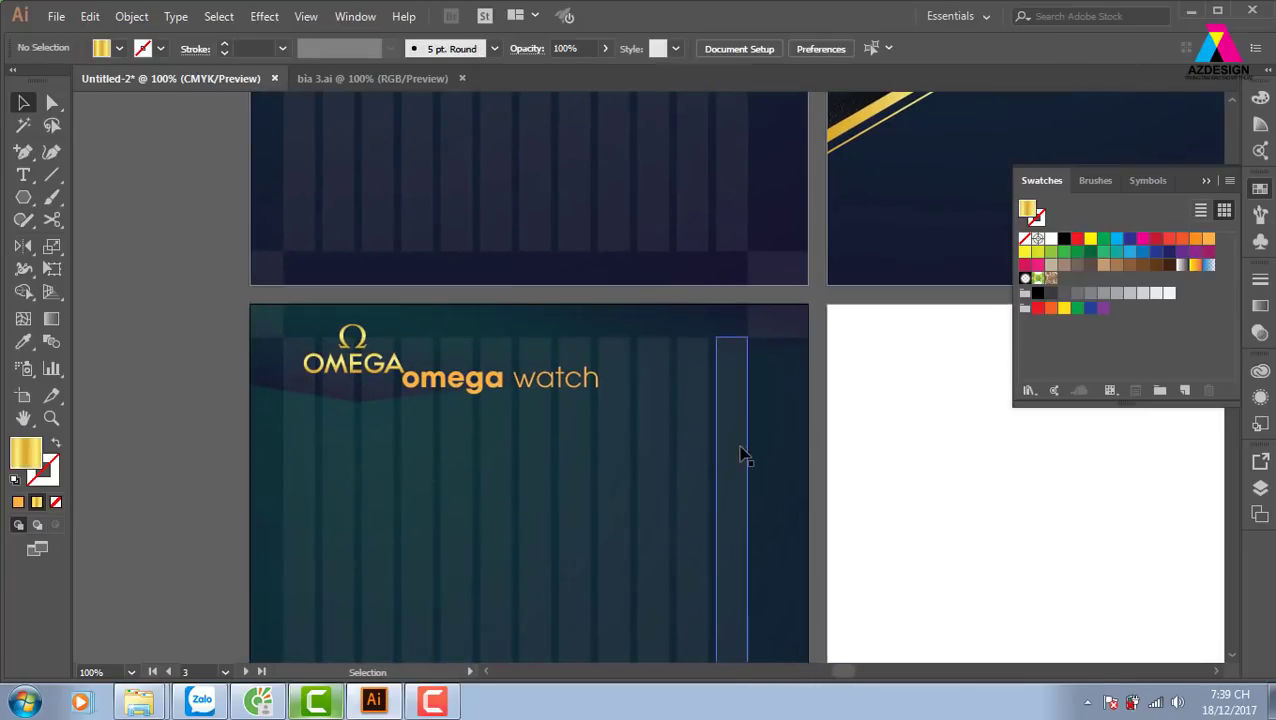
pyautogui.click(742, 535)
pyautogui.press('Delete')
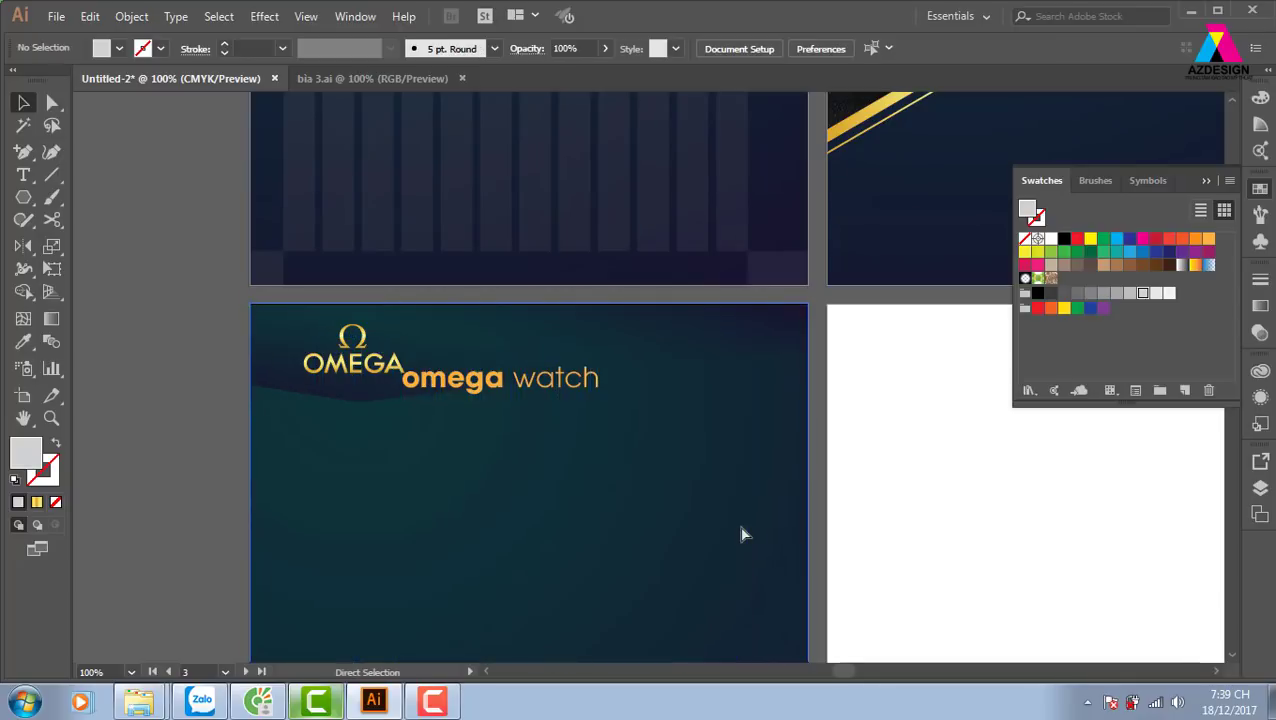
# Enlarge and reposition the header band's radial gradient
pyautogui.click(570, 330)
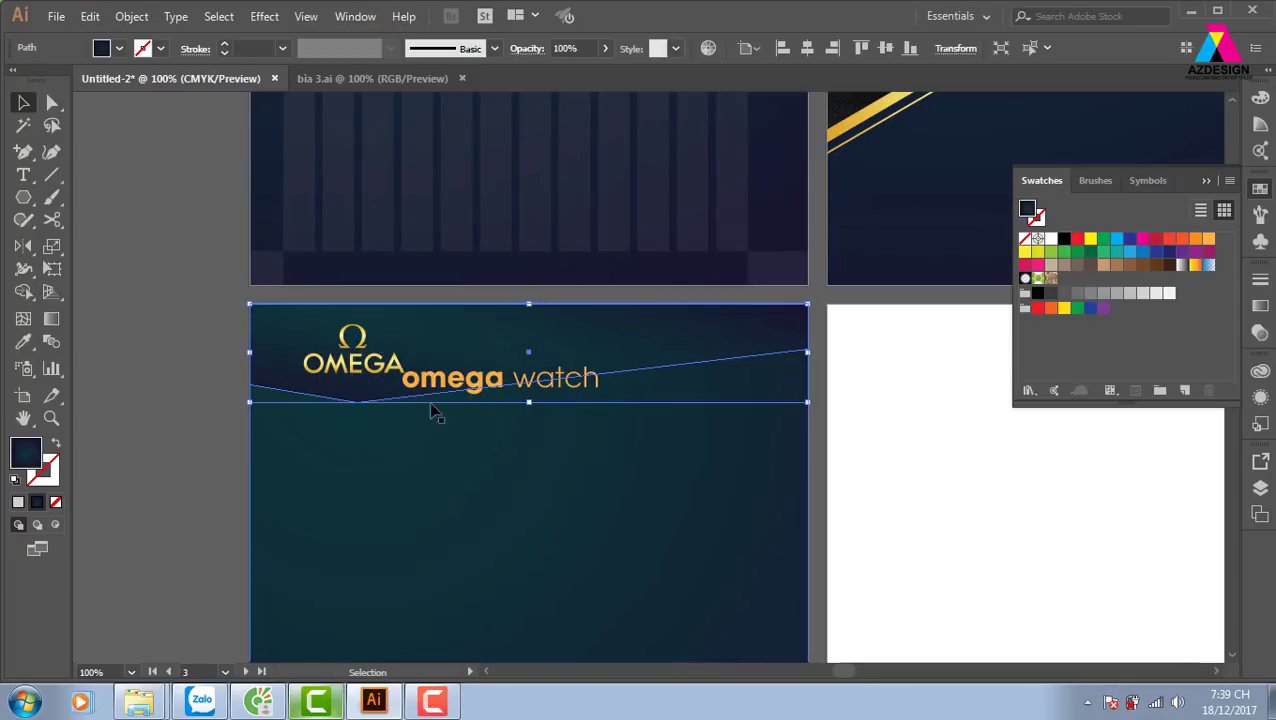
pyautogui.press('i')
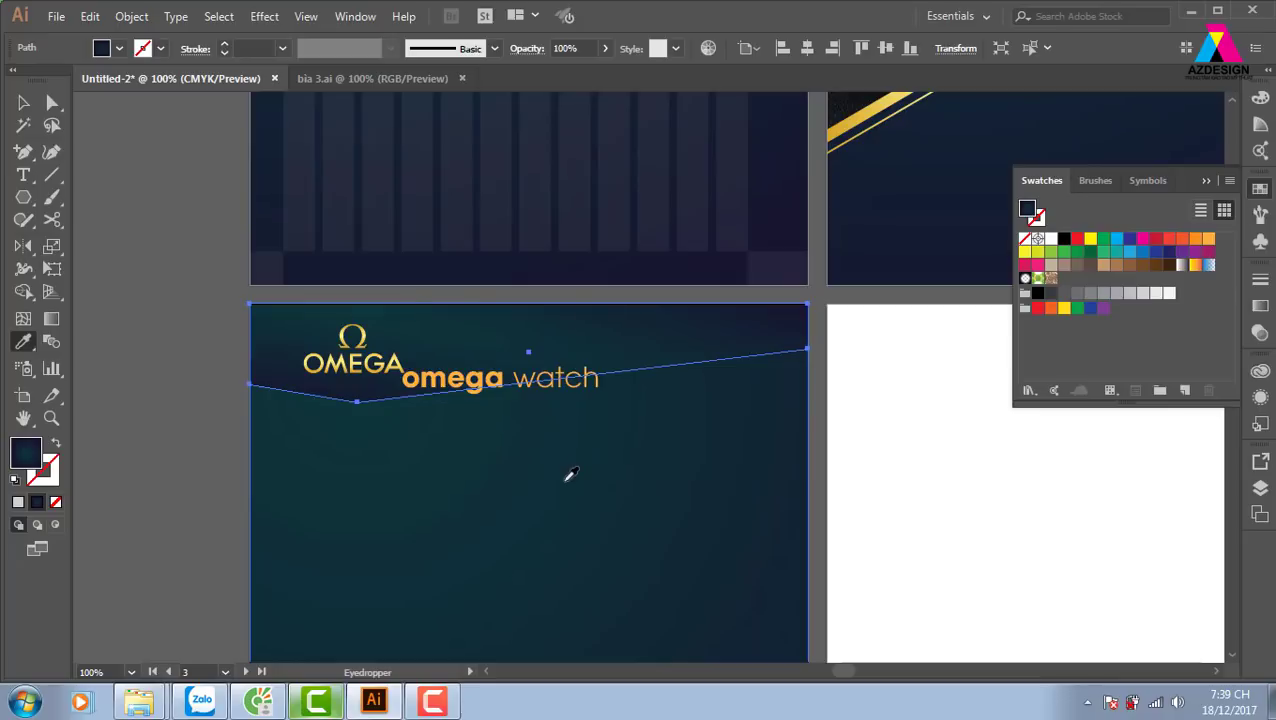
pyautogui.press('g')
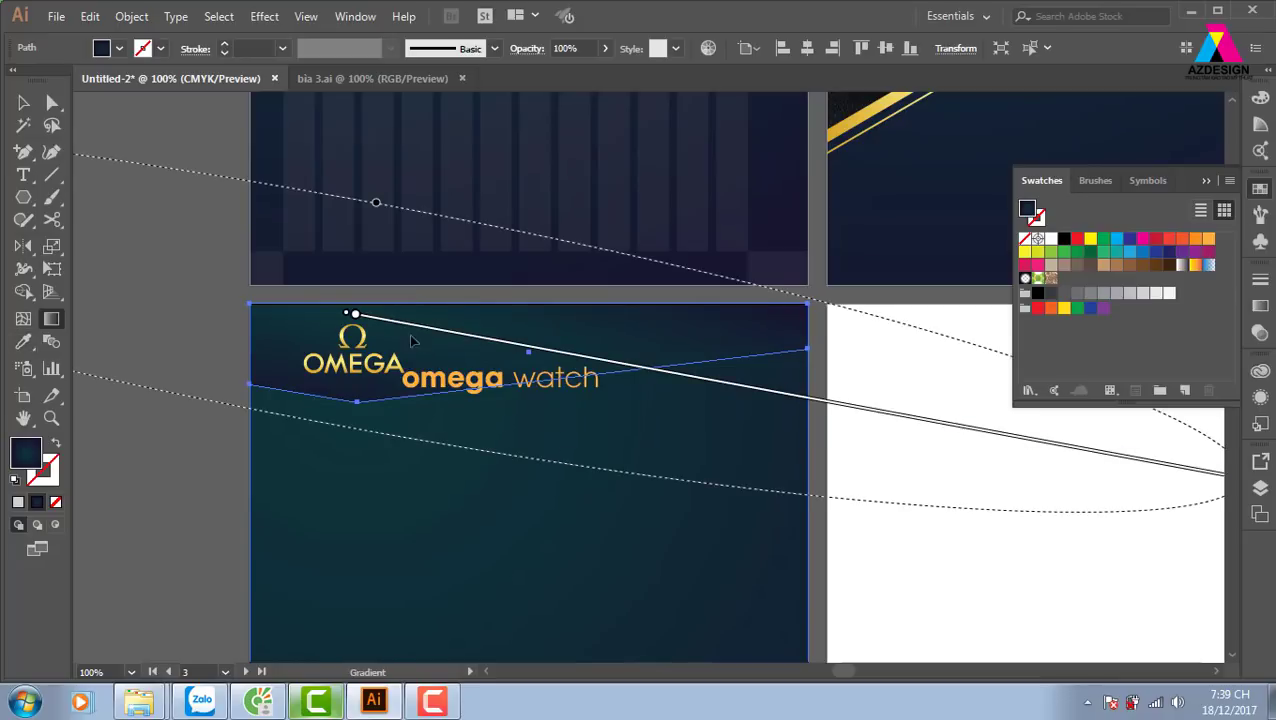
pyautogui.moveTo(441, 399); pyautogui.dragTo(727, 508)
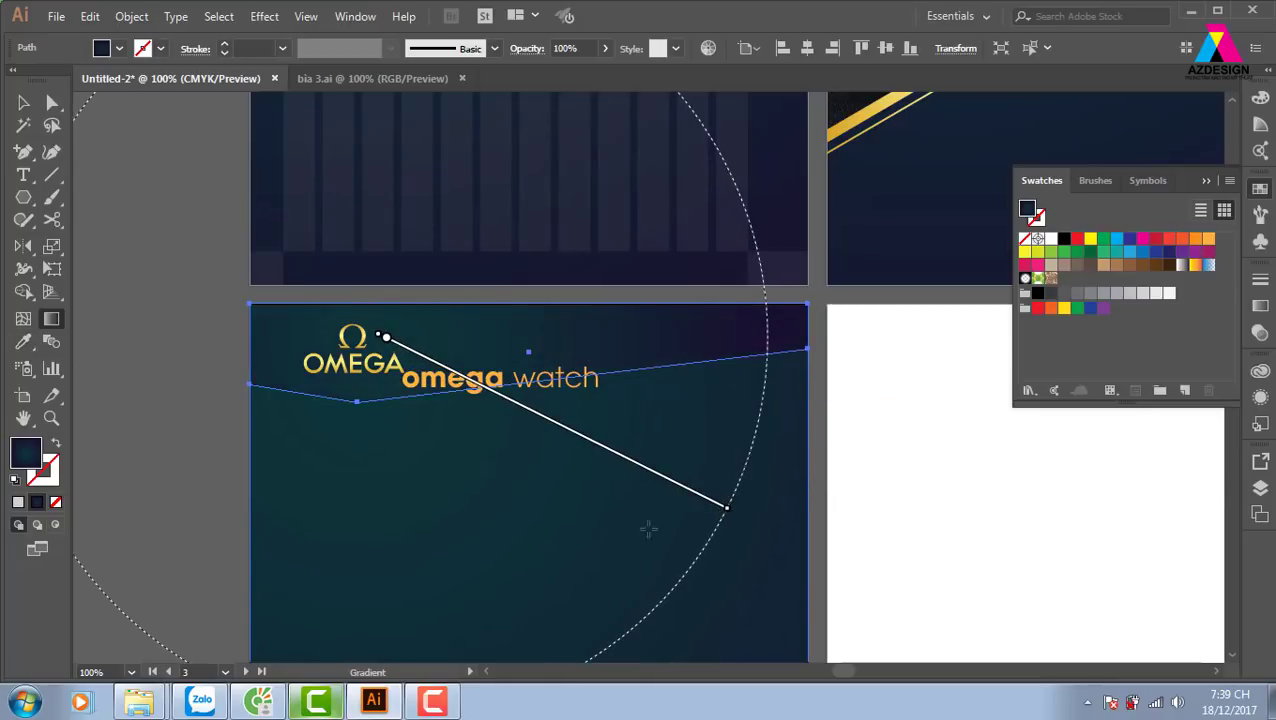
pyautogui.moveTo(443, 312); pyautogui.dragTo(670, 442)
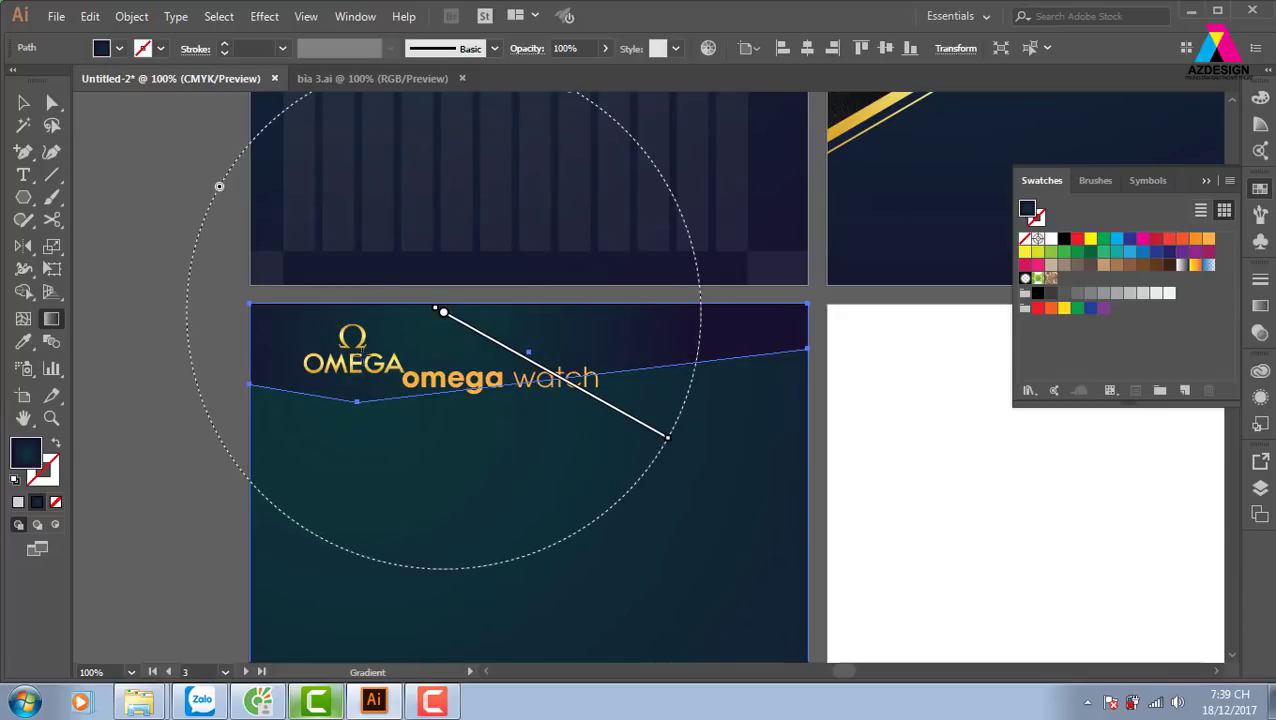
pyautogui.press('v')
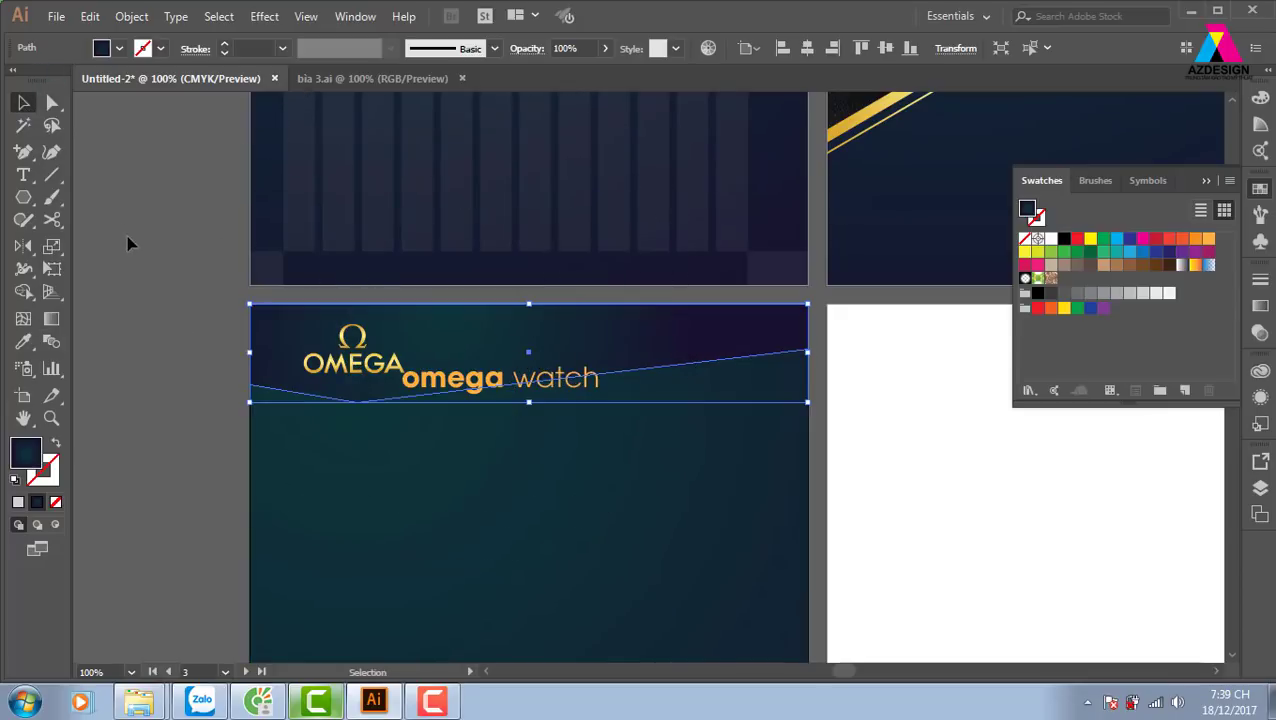
pyautogui.click(127, 236)
# Stretch the header band's bottom edge down slightly to deepen it
pyautogui.moveTo(355, 479); pyautogui.dragTo(302, 456)
pyautogui.click(305, 370)
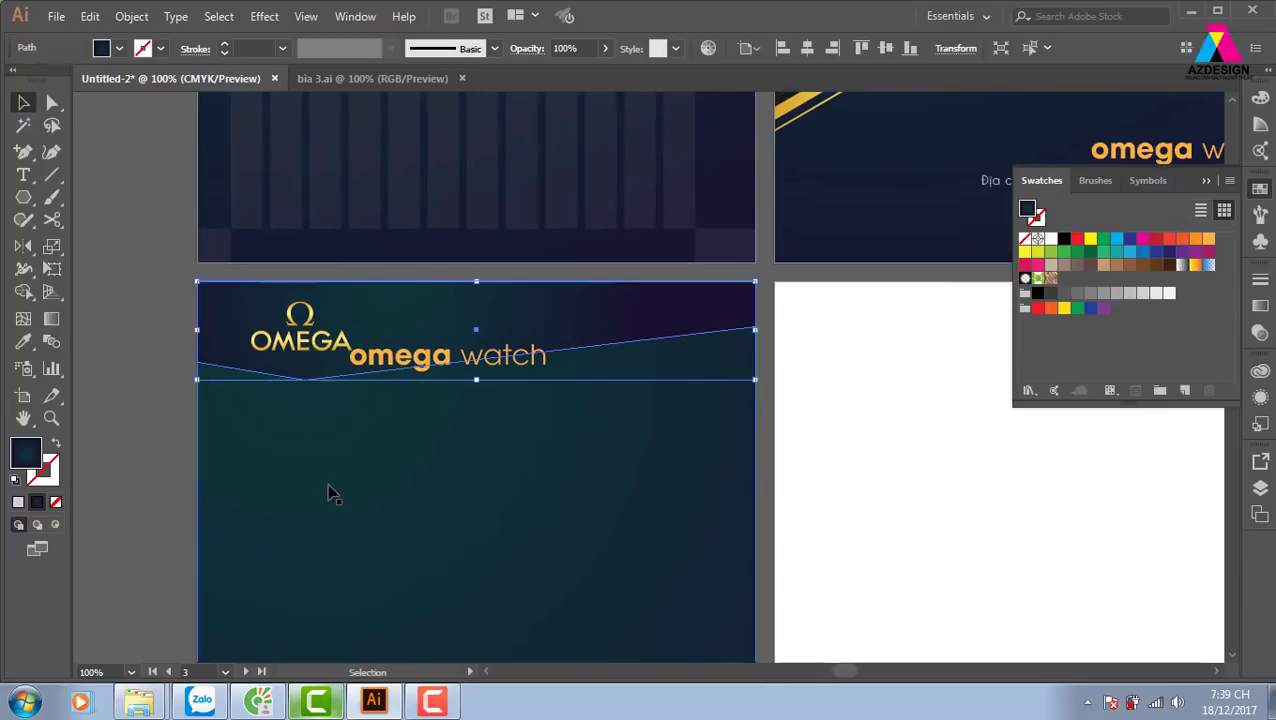
pyautogui.press('a')
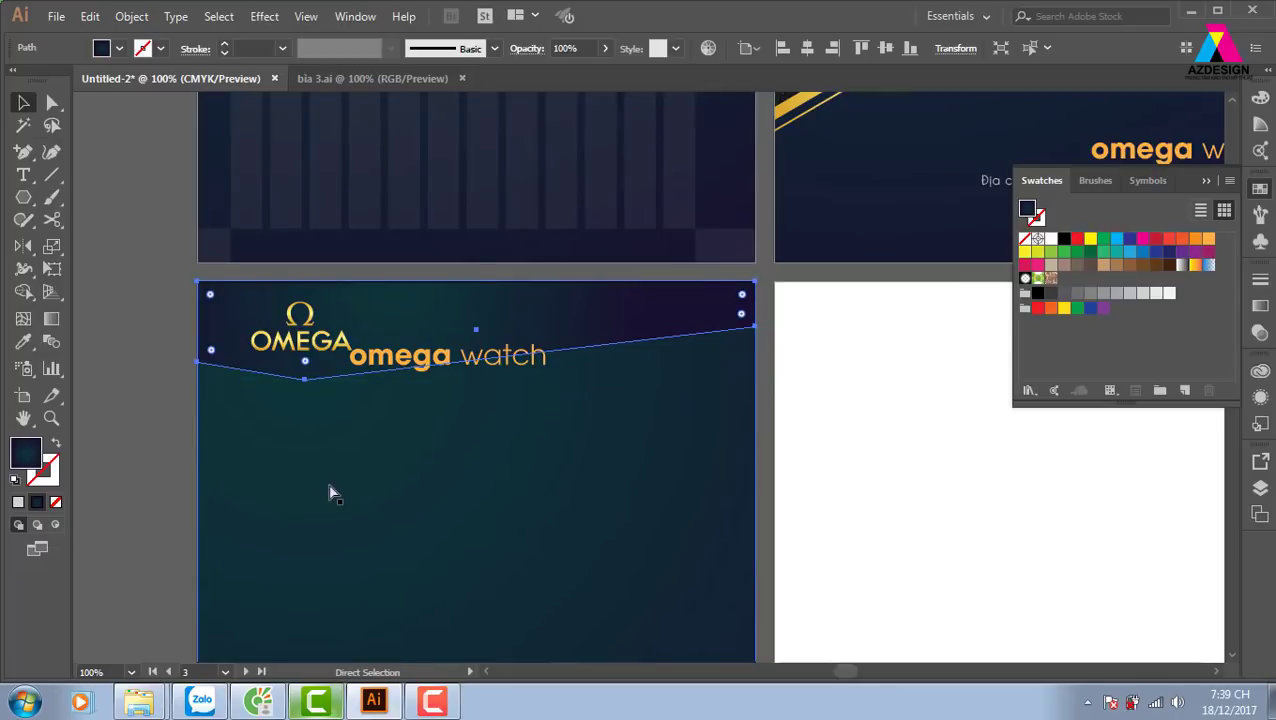
pyautogui.press('Down')
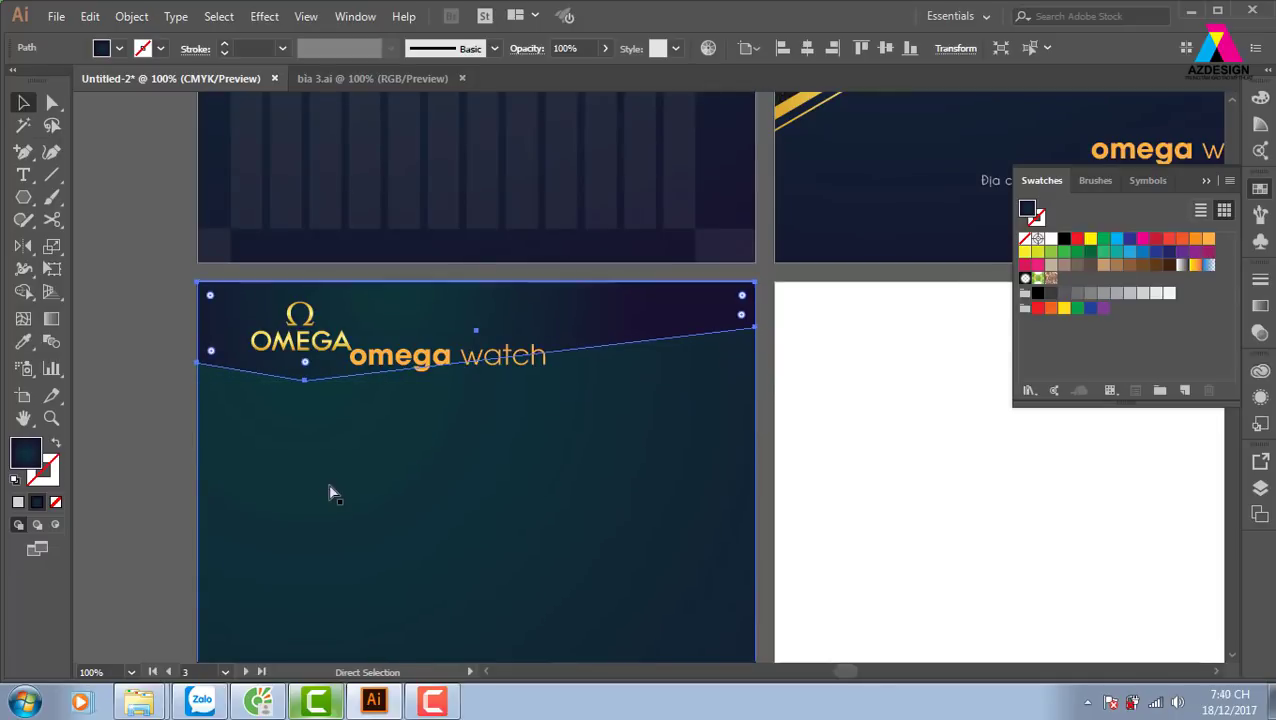
pyautogui.press('v')
pyautogui.moveTo(479, 381); pyautogui.dragTo(479, 389)
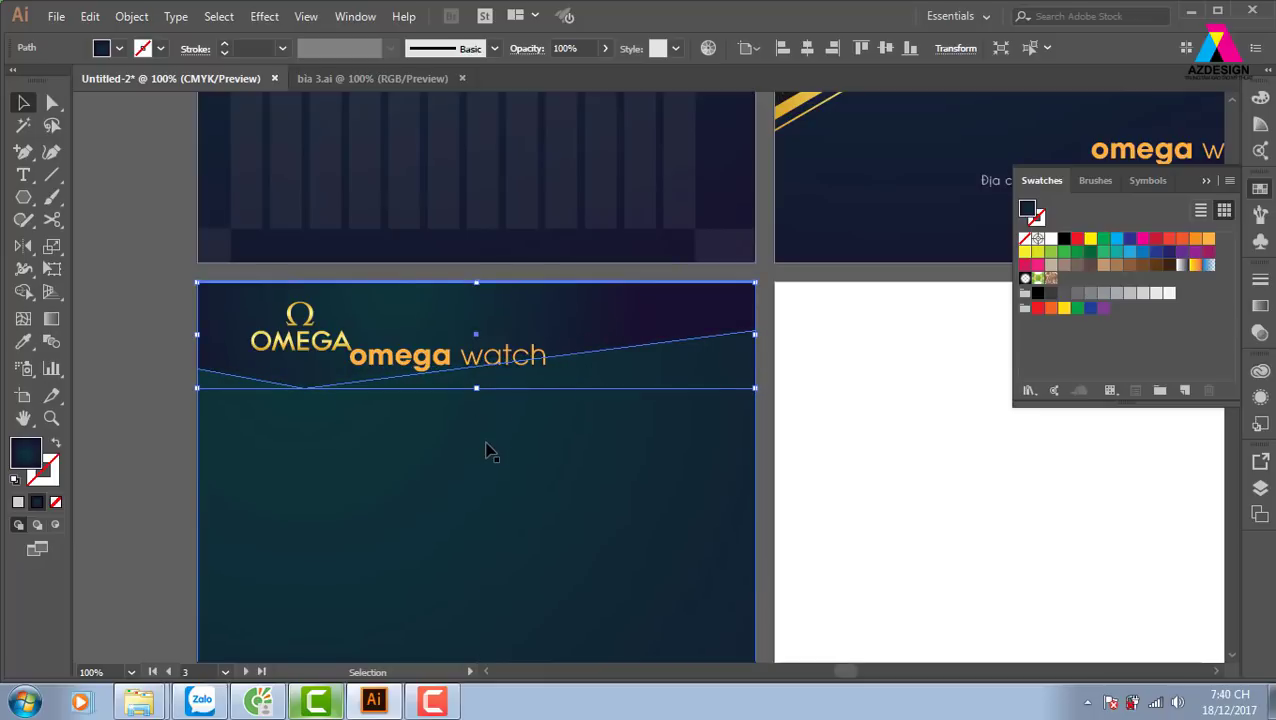
# Sample the OMEGA logo's gold gradient onto the V-shaped band
pyautogui.press('i')
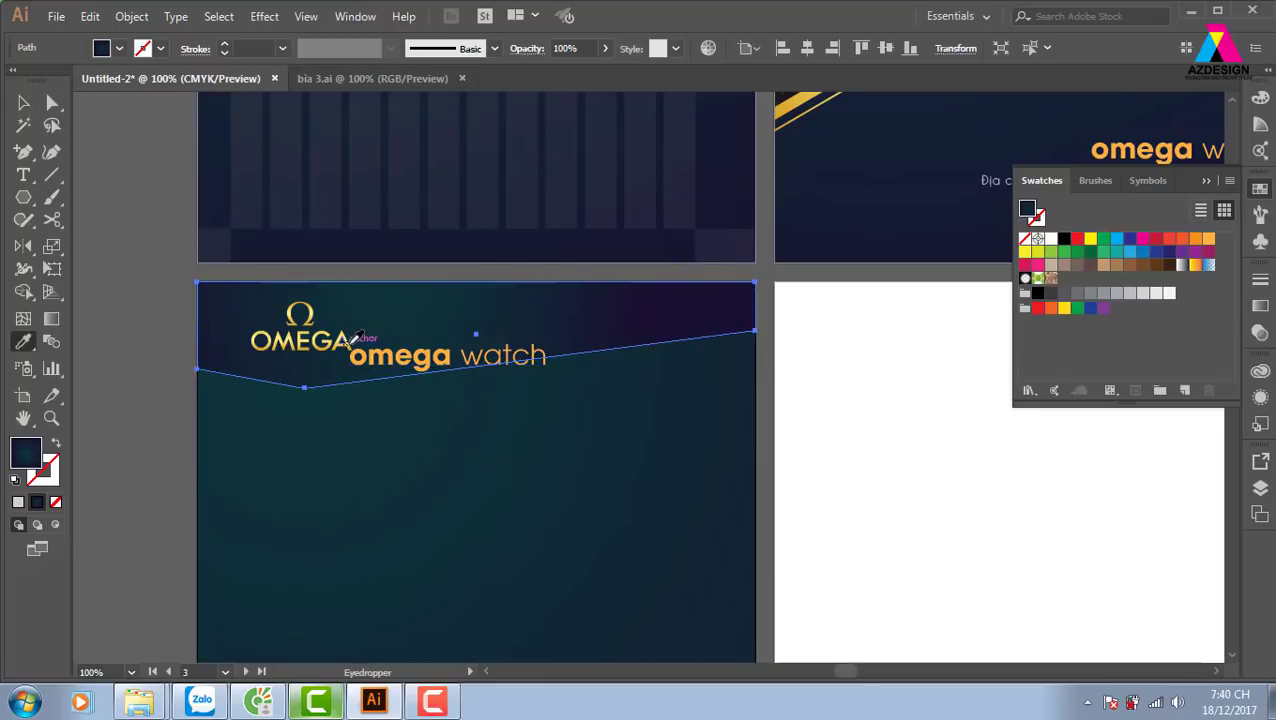
pyautogui.click(238, 347)
pyautogui.press('v')
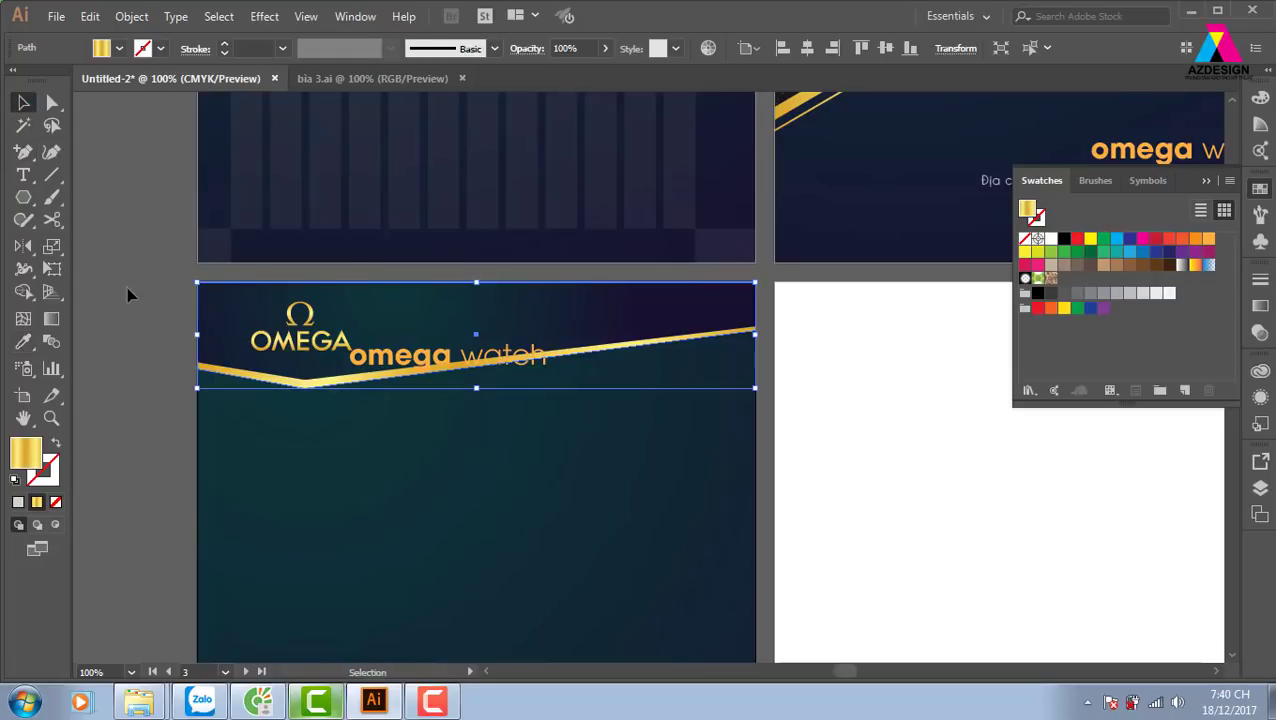
pyautogui.click(128, 290)
# Adjust the gold stripe's left and right end anchors to meet the page edges
pyautogui.press('z')
pyautogui.moveTo(148, 278); pyautogui.dragTo(692, 456)
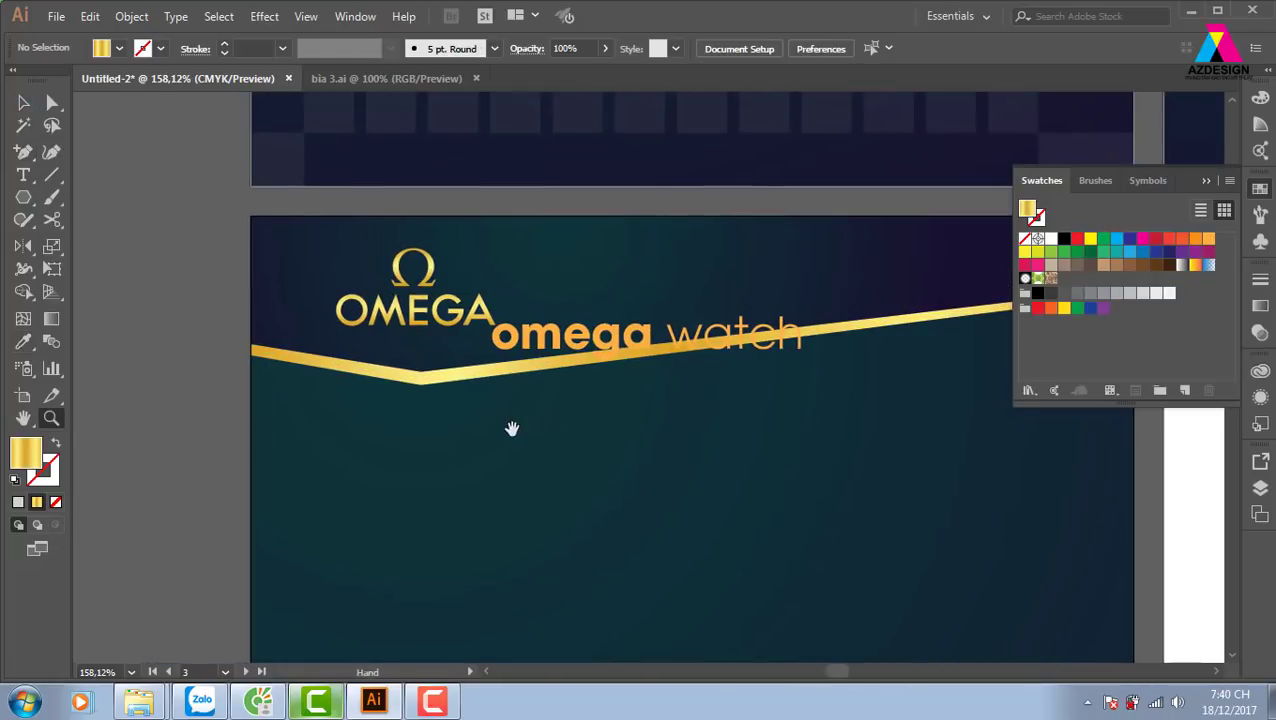
pyautogui.click(52, 102)
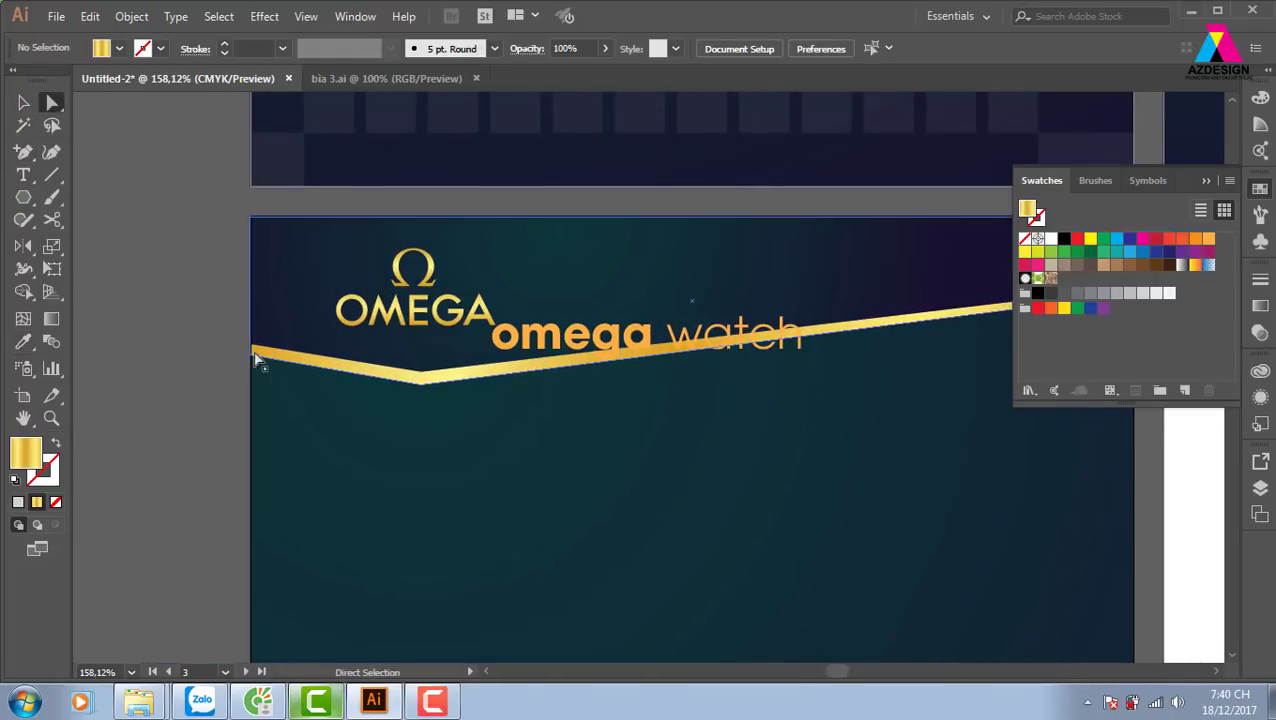
pyautogui.moveTo(251, 357)
pyautogui.mouseDown()
pyautogui.moveTo(251, 345)
pyautogui.moveTo(251, 363)
pyautogui.mouseUp()
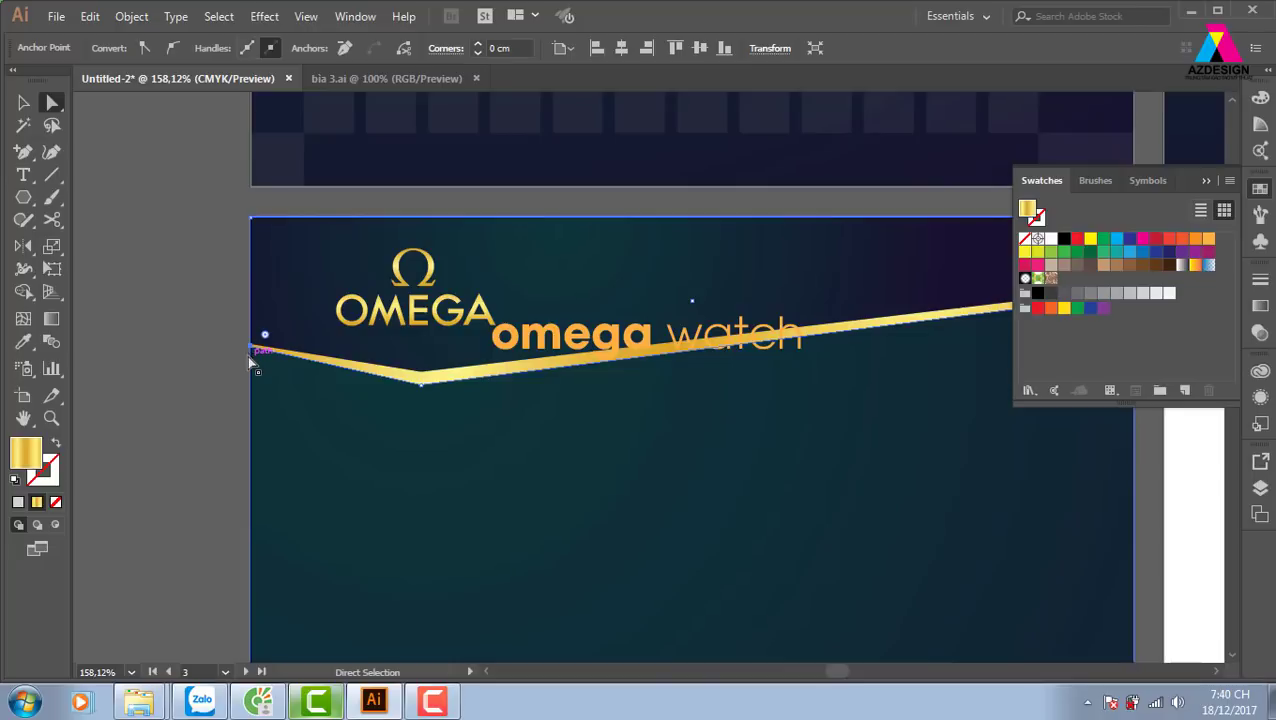
pyautogui.moveTo(716, 378); pyautogui.dragTo(367, 365)
pyautogui.moveTo(706, 295); pyautogui.dragTo(708, 289)
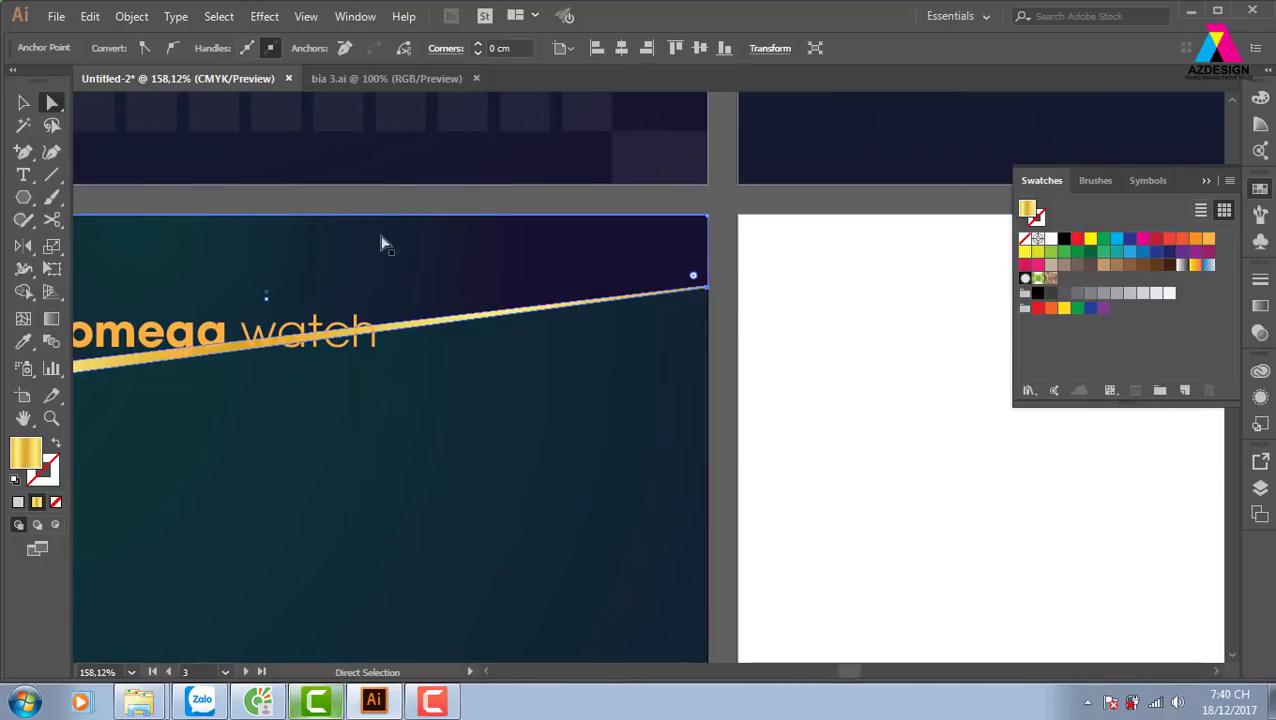
pyautogui.click(24, 103)
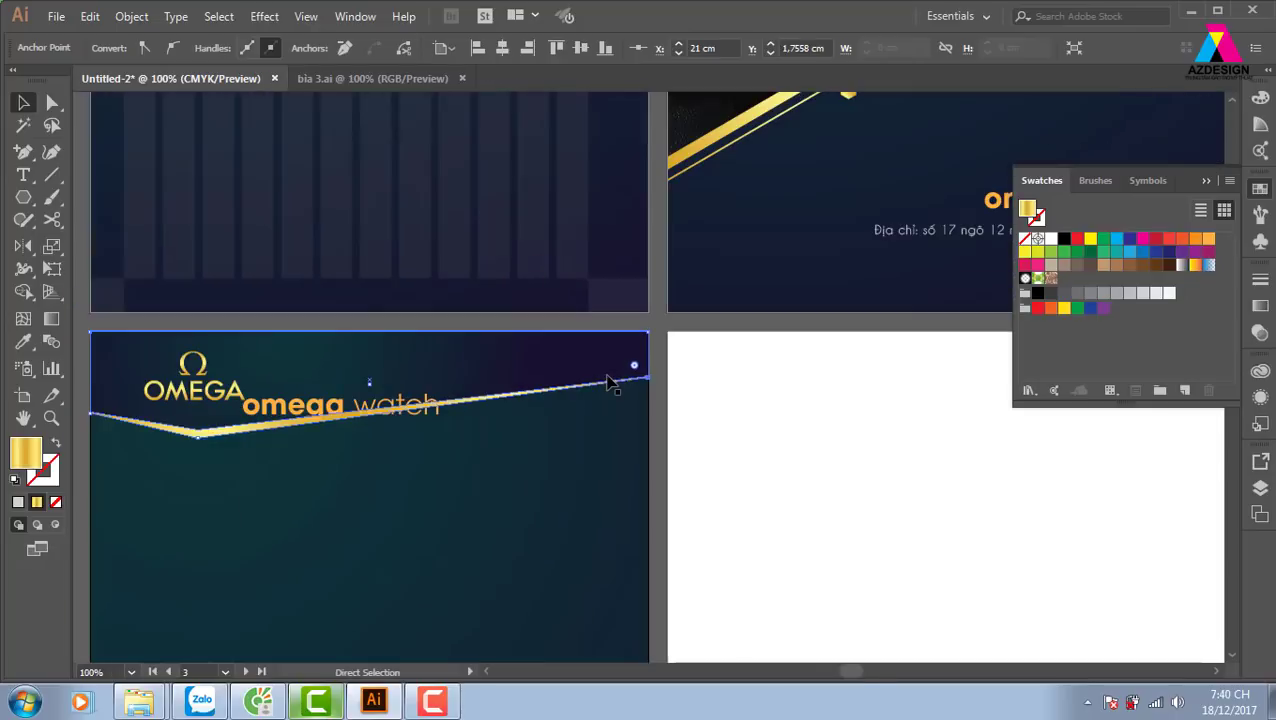
pyautogui.hotkey('ctrl', '1')
pyautogui.moveTo(444, 472); pyautogui.dragTo(604, 418)
pyautogui.click(118, 272)
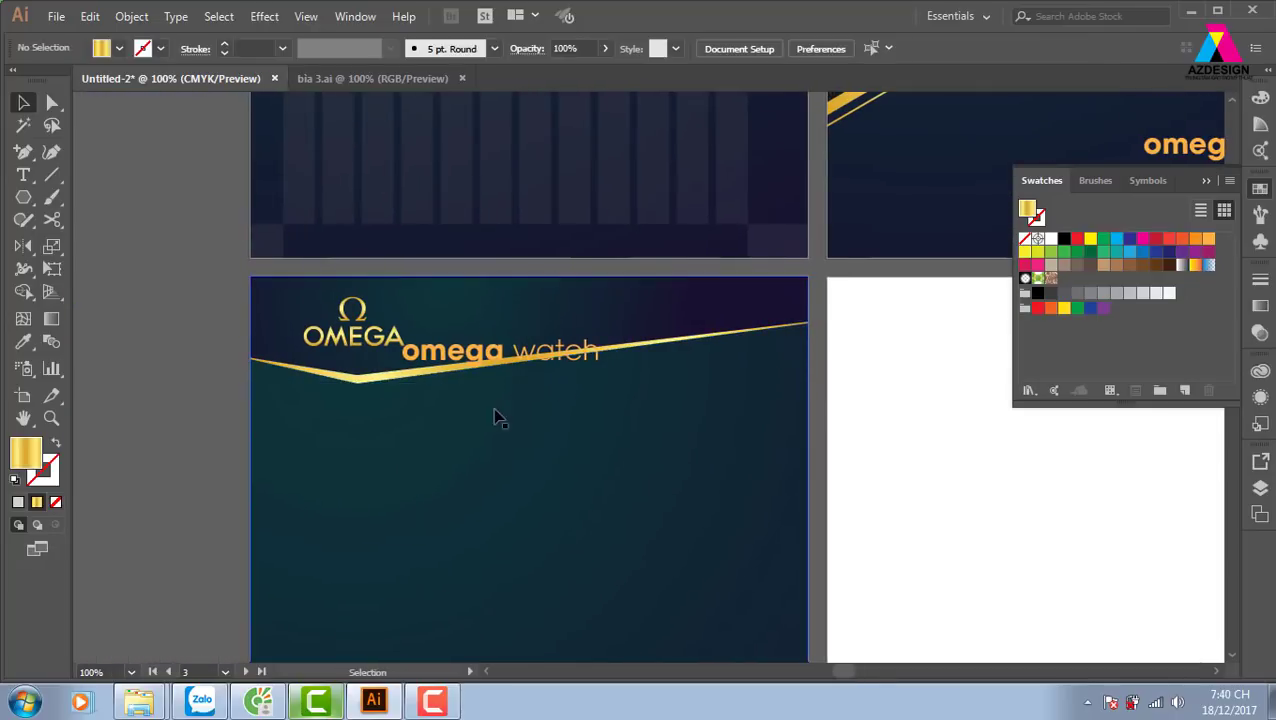
# Move the omega watch heading up and to the right, toward the OMEGA logo
pyautogui.moveTo(481, 365); pyautogui.dragTo(492, 342)
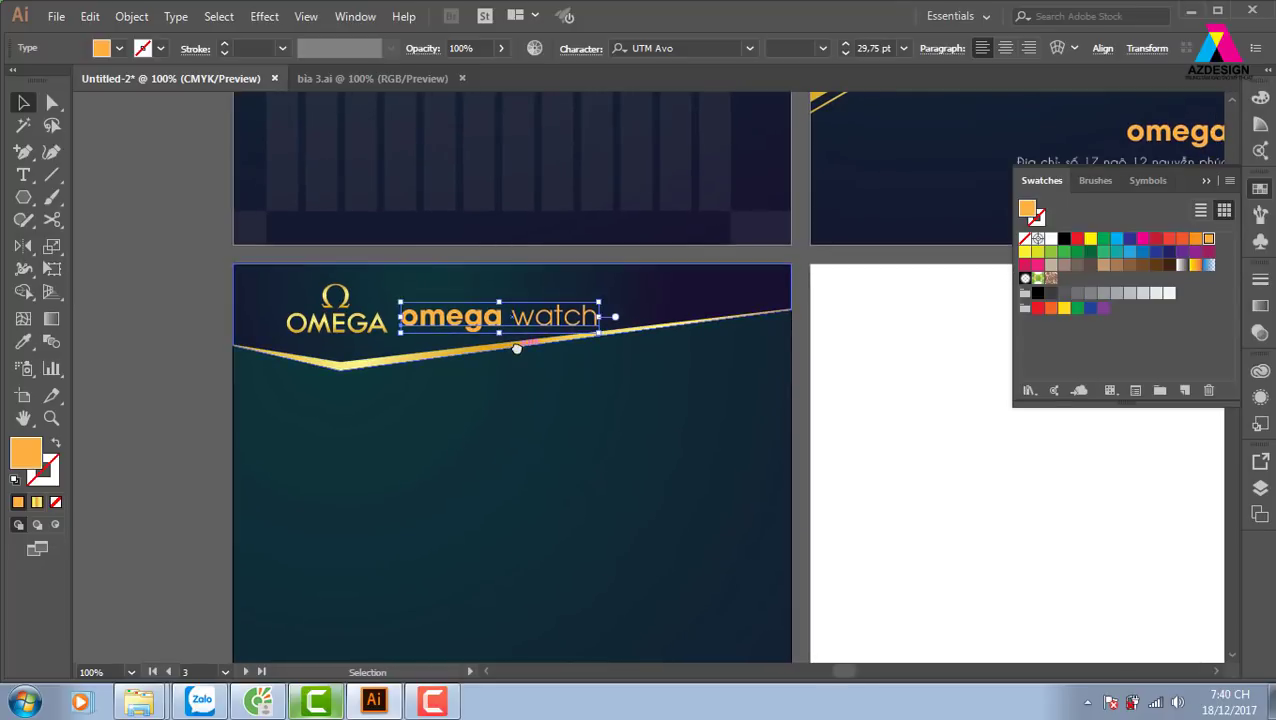
pyautogui.scroll(1, 658, 424)
pyautogui.moveTo(658, 424); pyautogui.dragTo(646, 392)
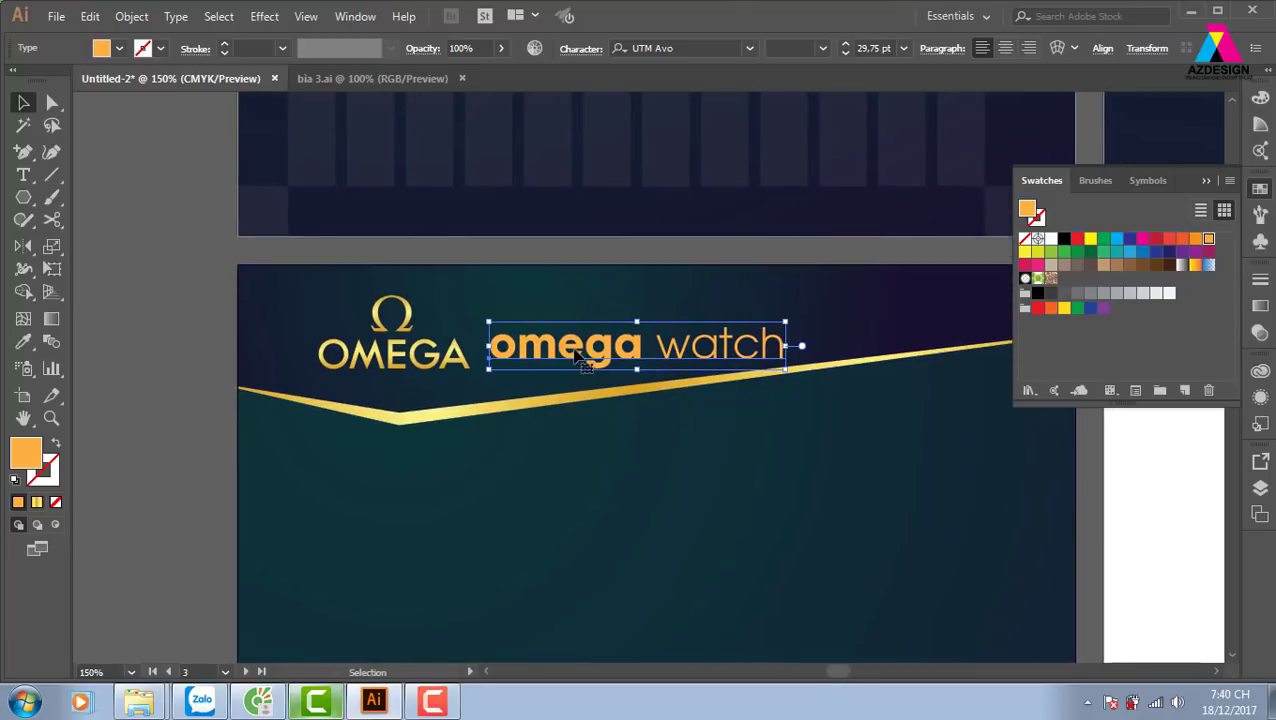
pyautogui.moveTo(578, 356); pyautogui.dragTo(598, 346)
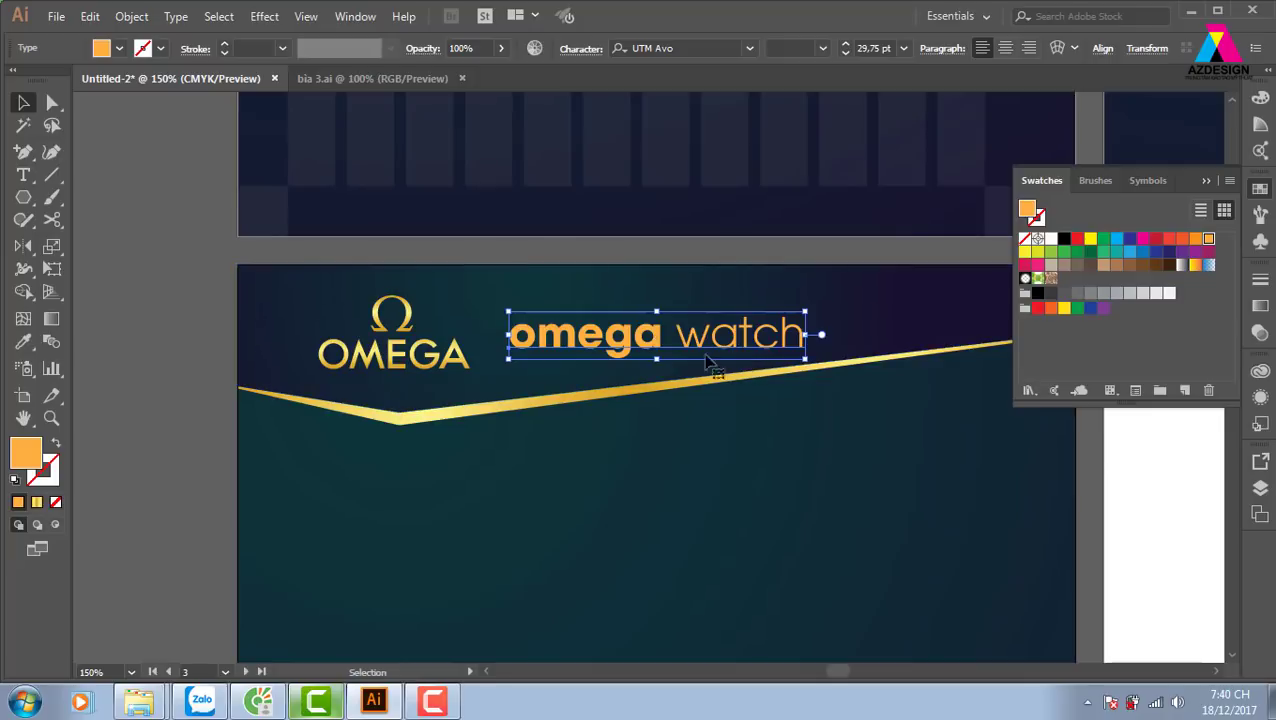
# Make the heading light grey, shrink it to 17.4 pt and raise it near the page top
pyautogui.click(1143, 293)
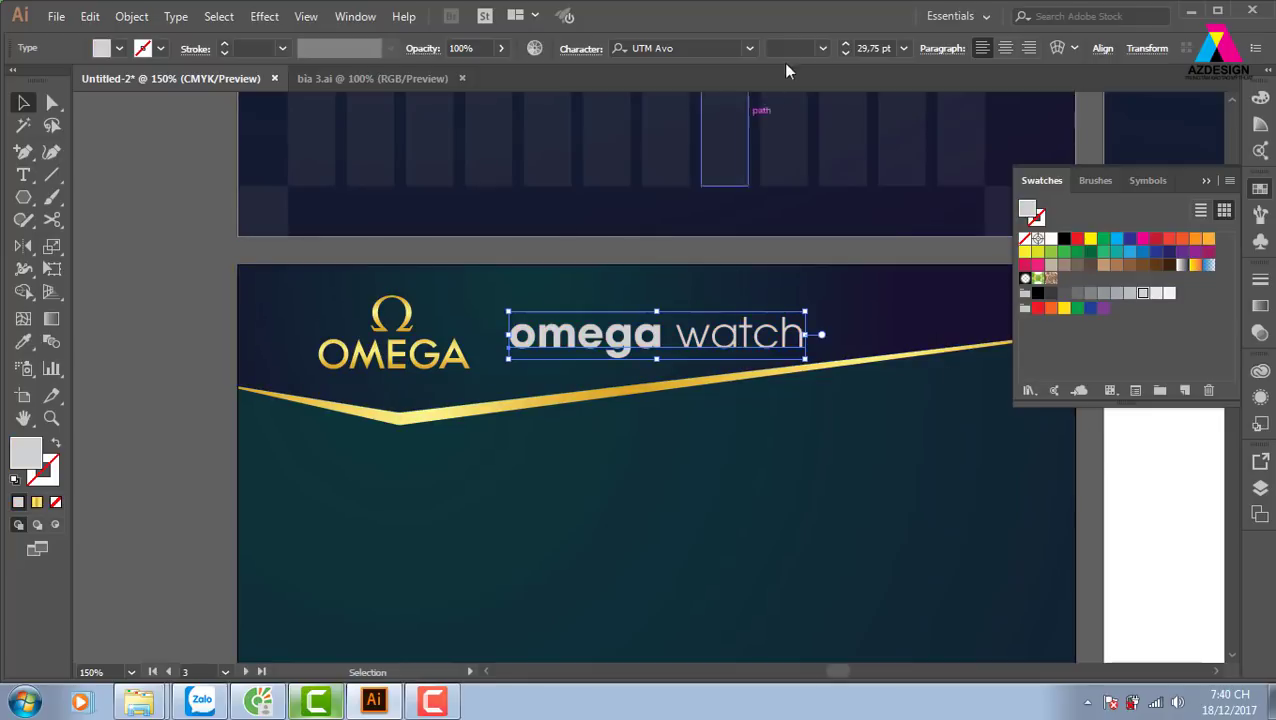
pyautogui.moveTo(808, 316); pyautogui.dragTo(683, 334)
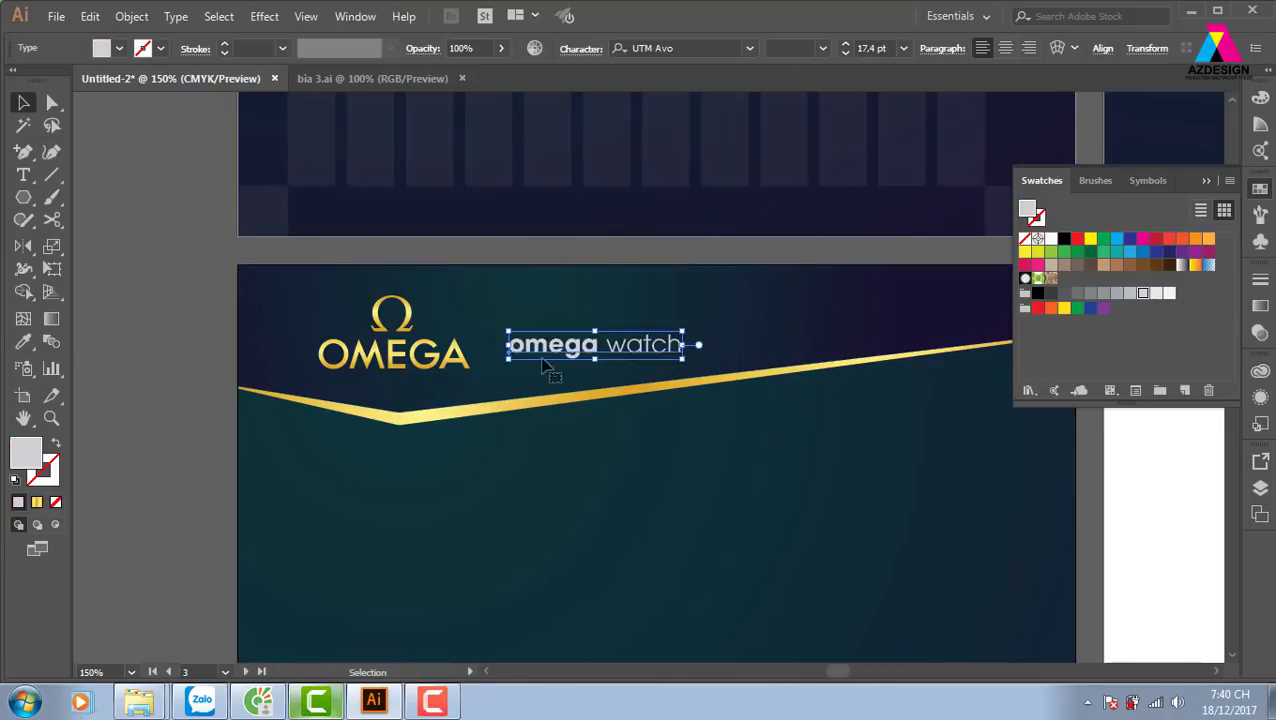
pyautogui.click(95, 350)
pyautogui.moveTo(555, 362); pyautogui.dragTo(533, 320)
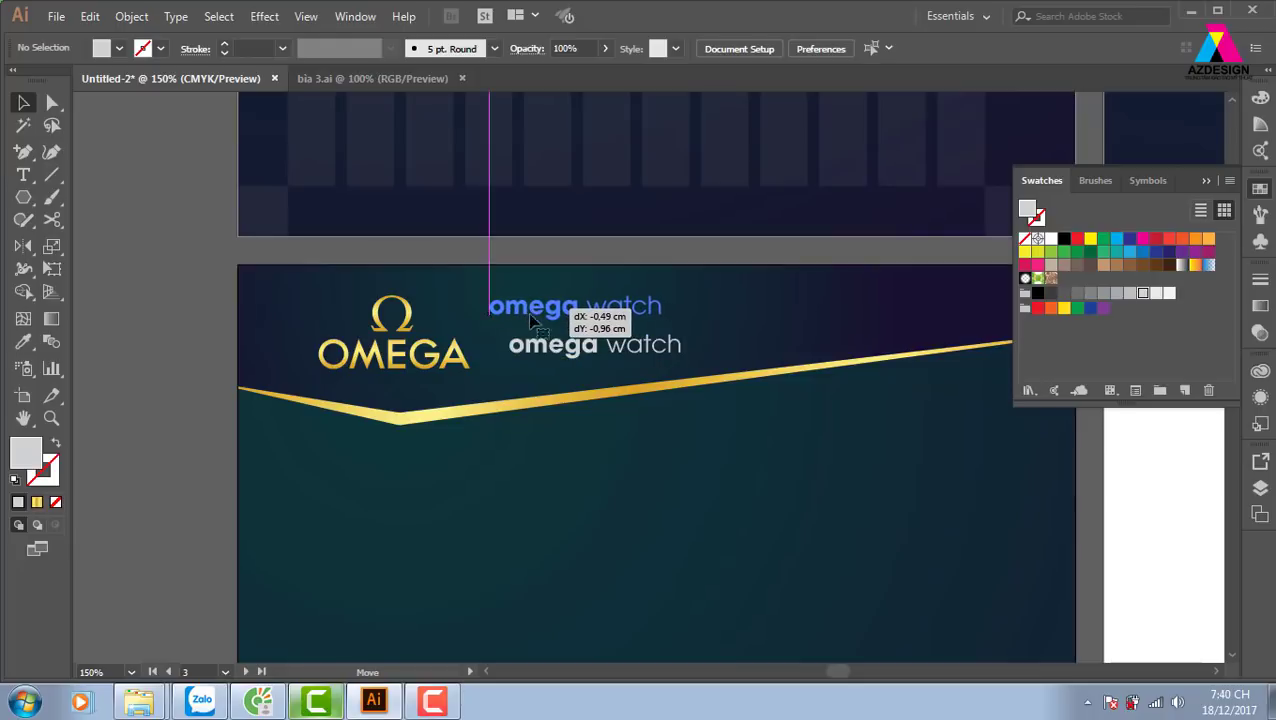
pyautogui.hotkey('ctrl', '-')
pyautogui.hotkey('ctrl', '-')
pyautogui.hotkey('ctrl', '-')
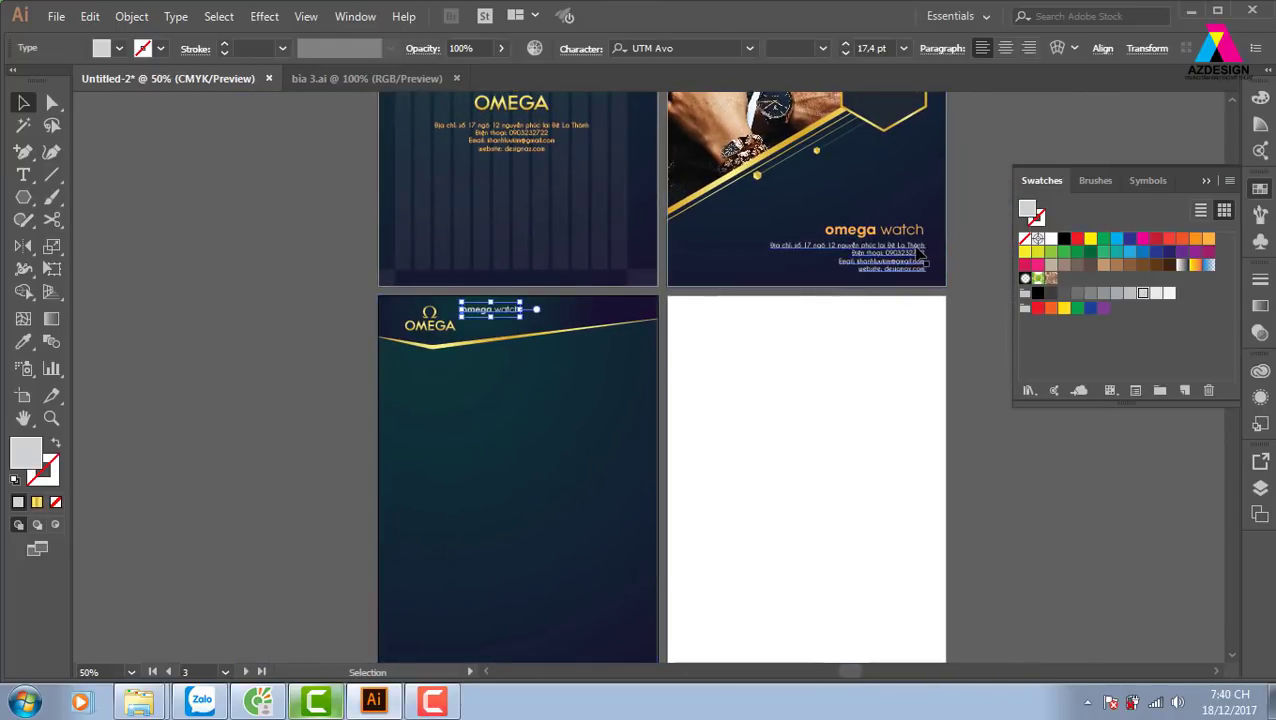
# Copy the cover's address text onto the inner page beside the omega watch heading
pyautogui.click(918, 256)
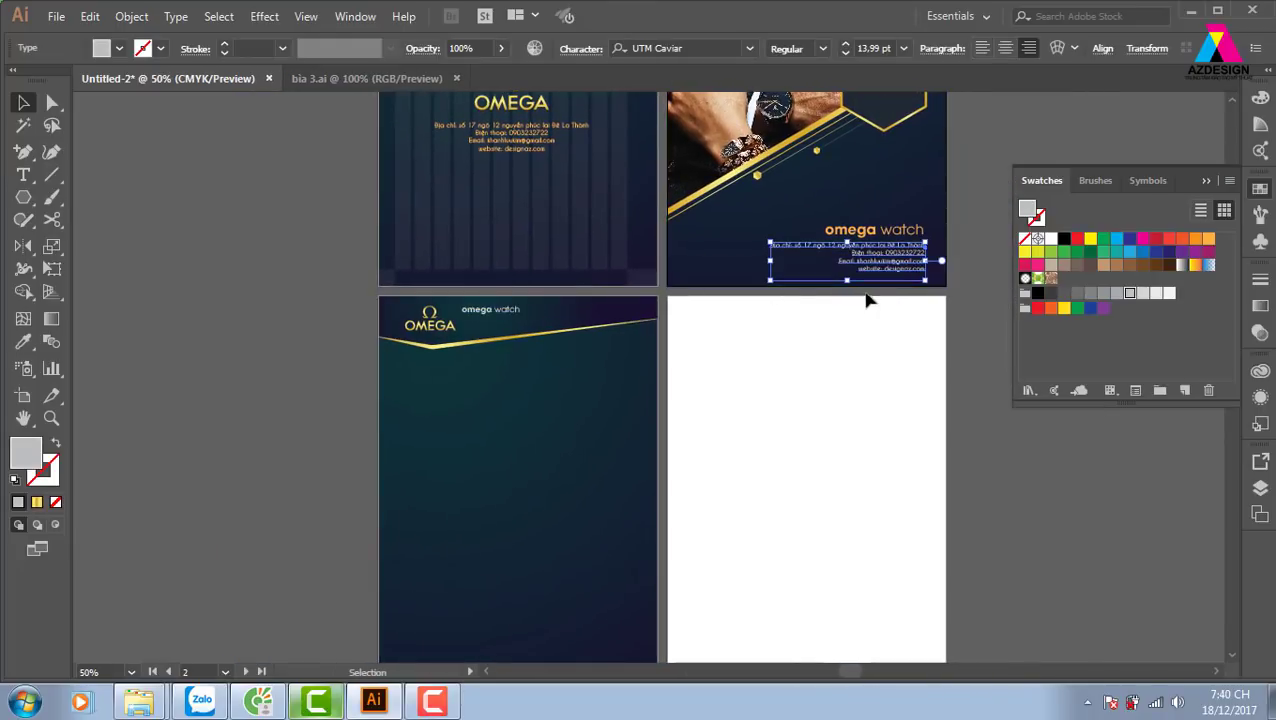
pyautogui.press('z')
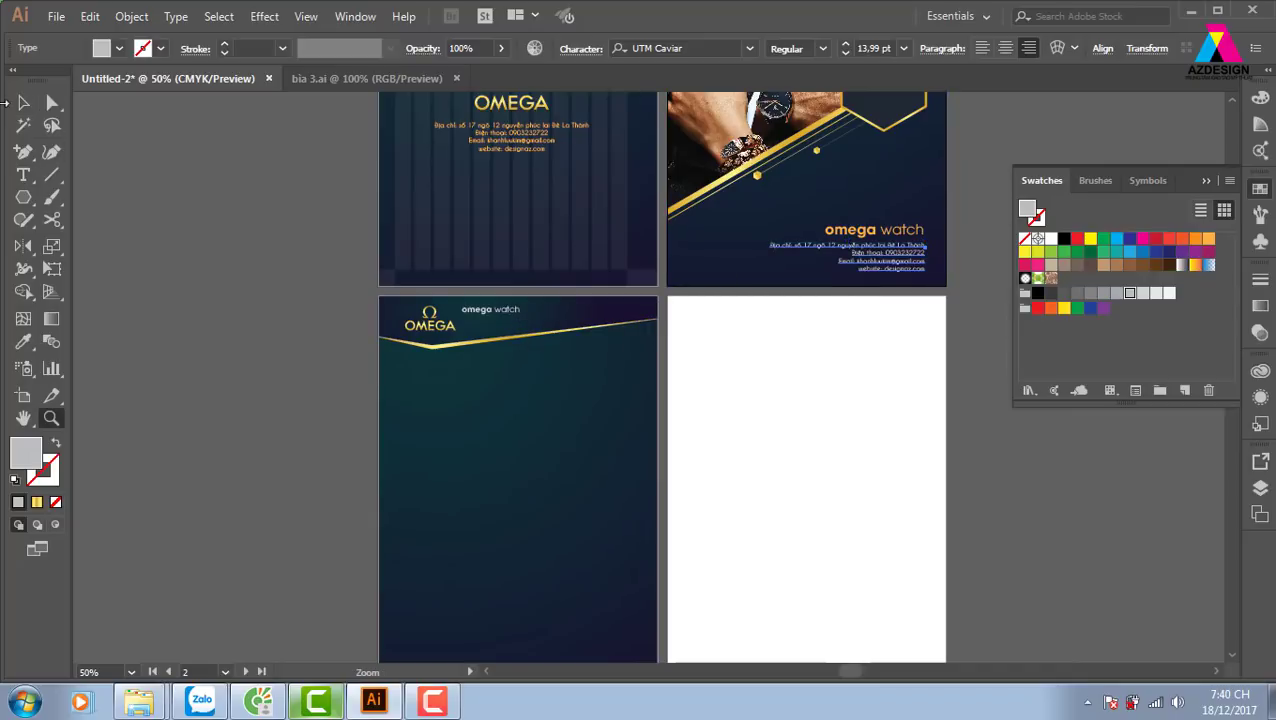
pyautogui.click(23, 102)
pyautogui.moveTo(873, 282); pyautogui.dragTo(461, 353)
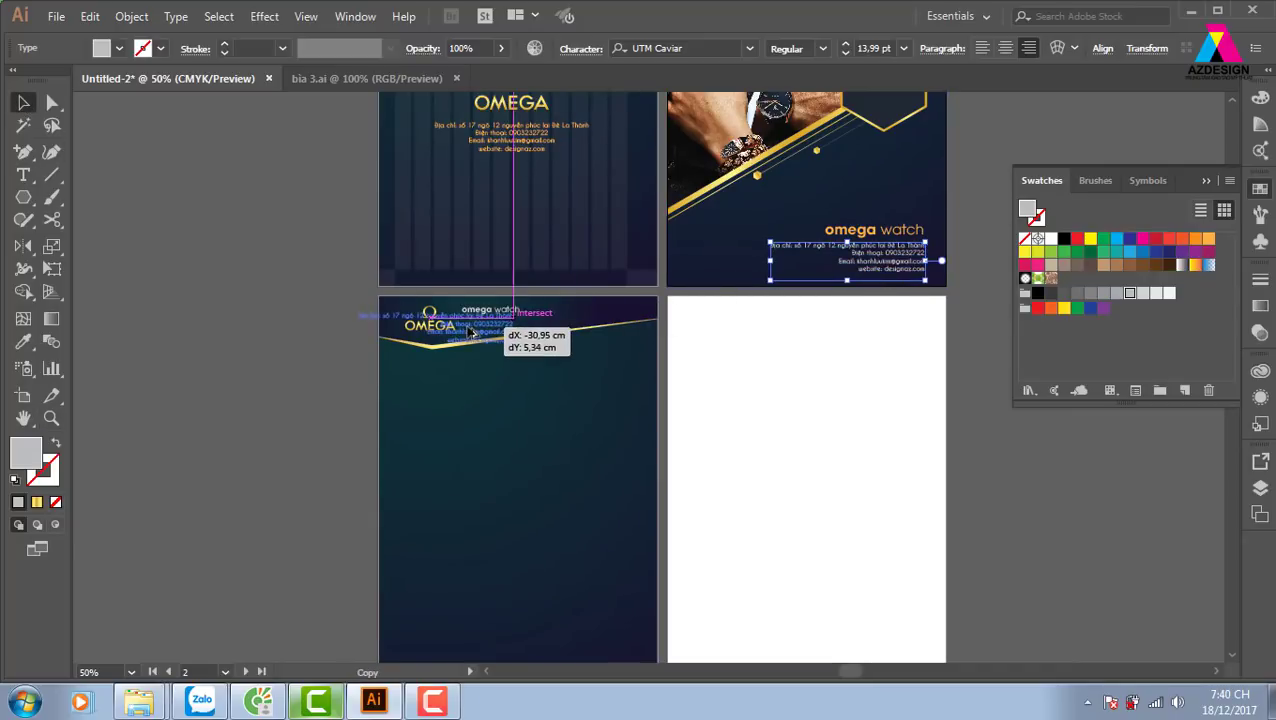
pyautogui.press('z')
pyautogui.moveTo(381, 273); pyautogui.dragTo(710, 423)
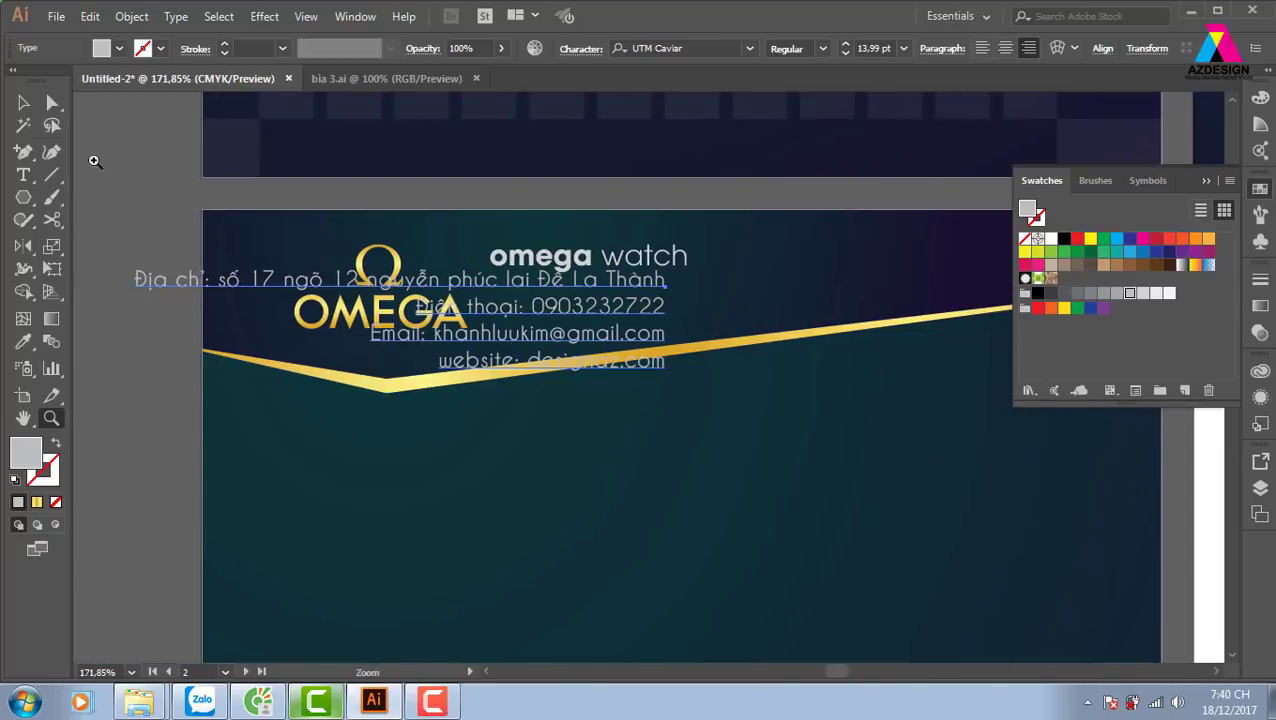
pyautogui.press('v')
pyautogui.moveTo(535, 316); pyautogui.dragTo(650, 347)
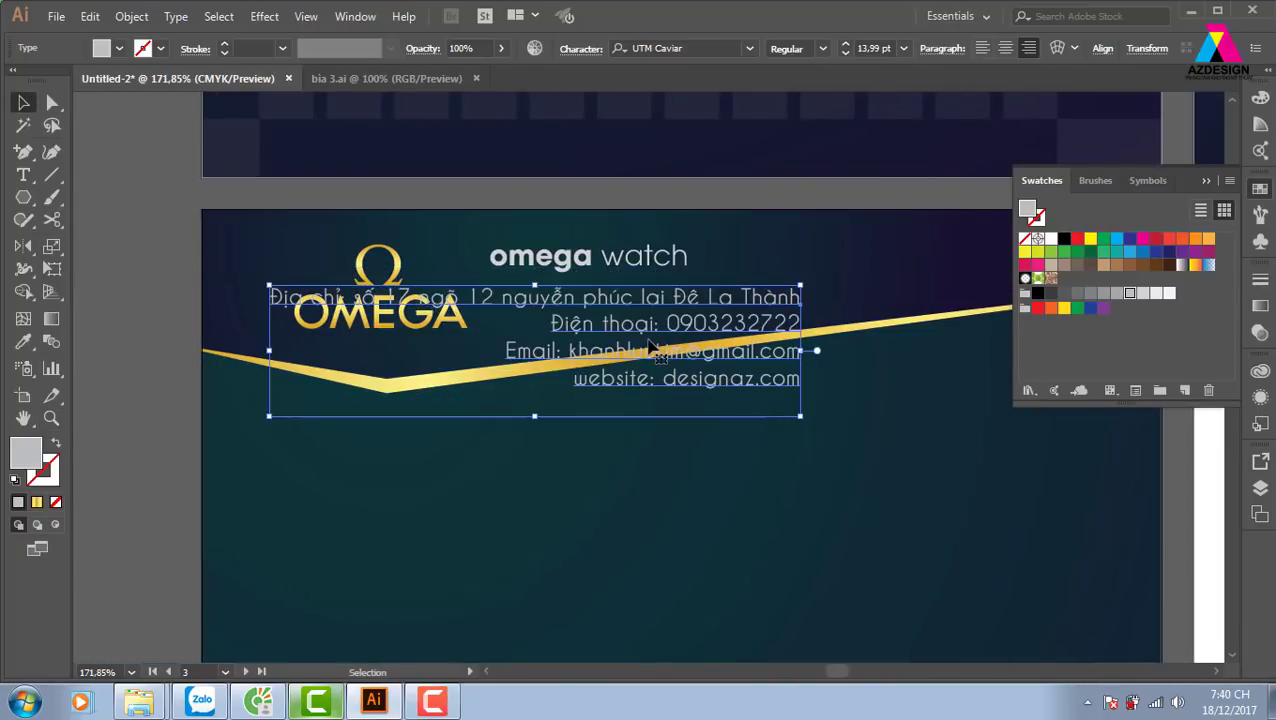
# Left-align the contact text under the heading and delete its Email and website lines
pyautogui.click(982, 48)
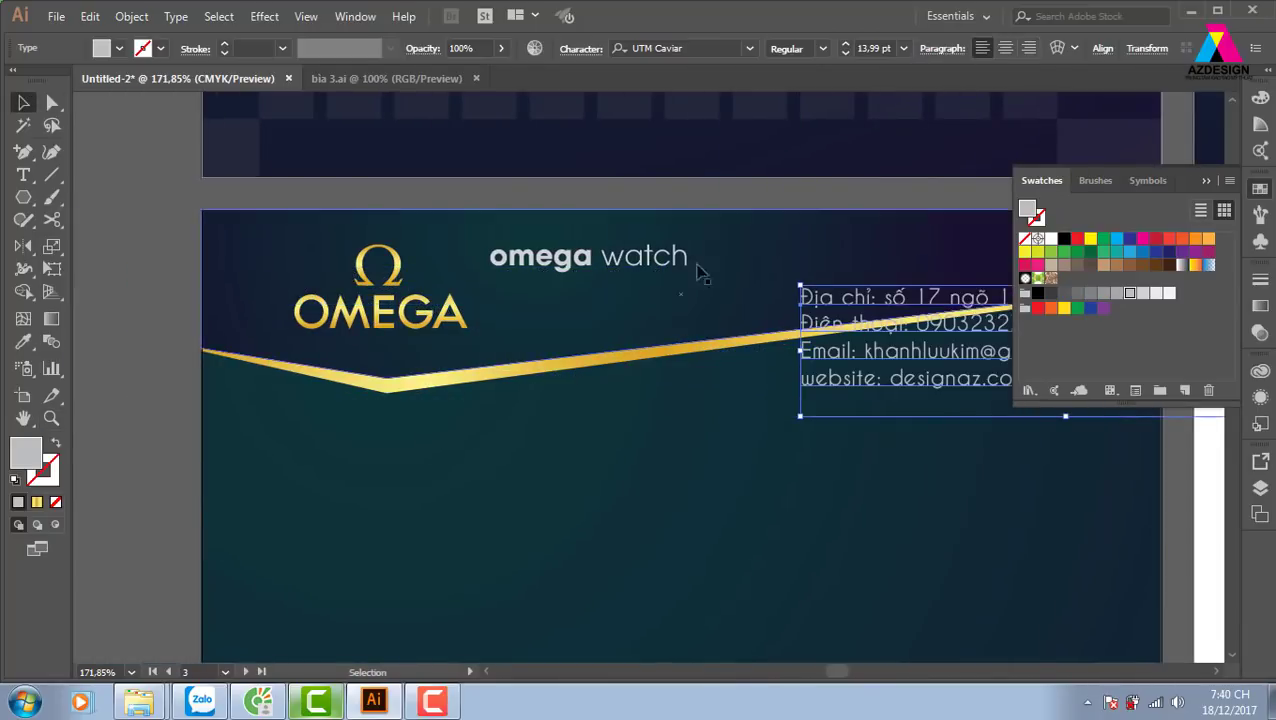
pyautogui.moveTo(848, 318); pyautogui.dragTo(537, 308)
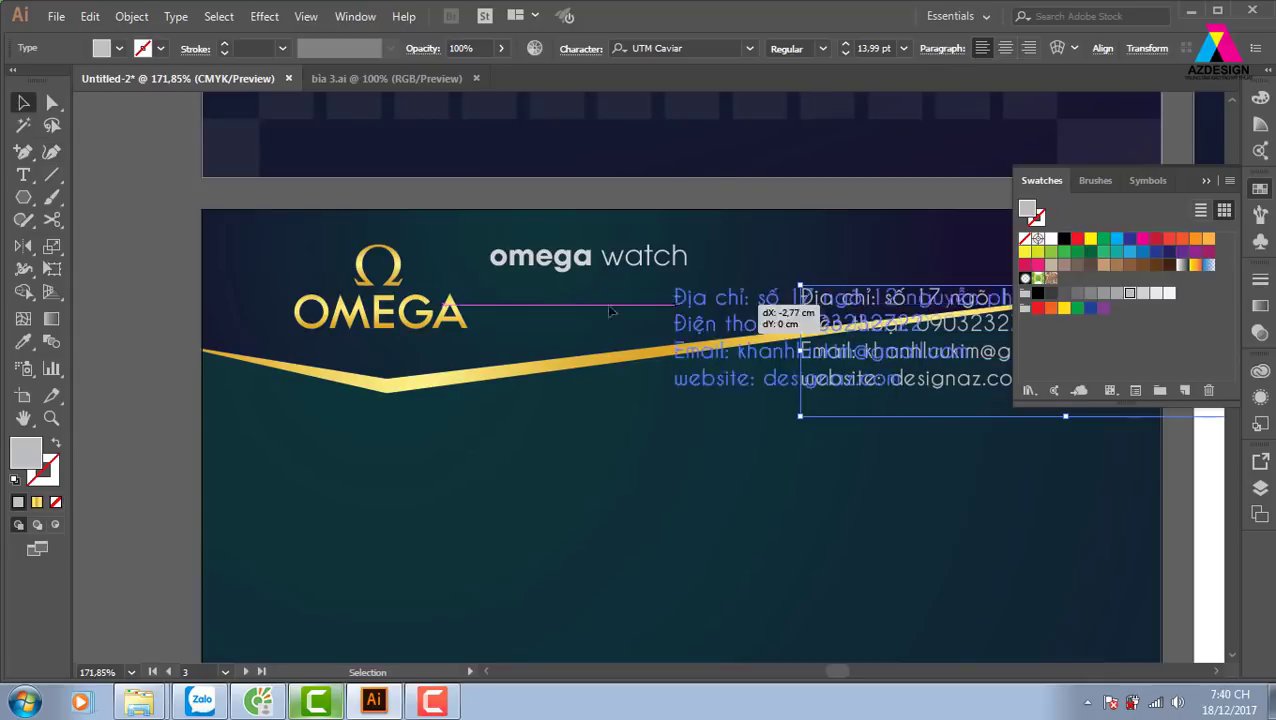
pyautogui.moveTo(641, 367); pyautogui.dragTo(527, 344)
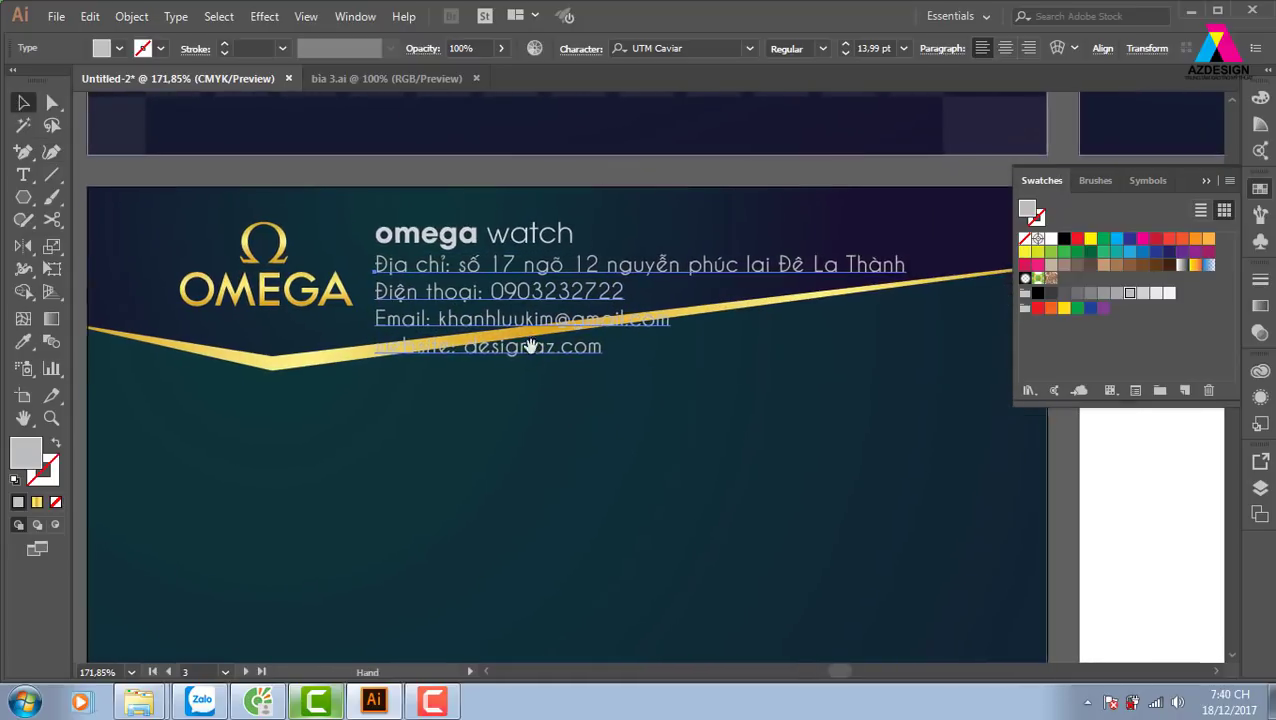
pyautogui.press('t')
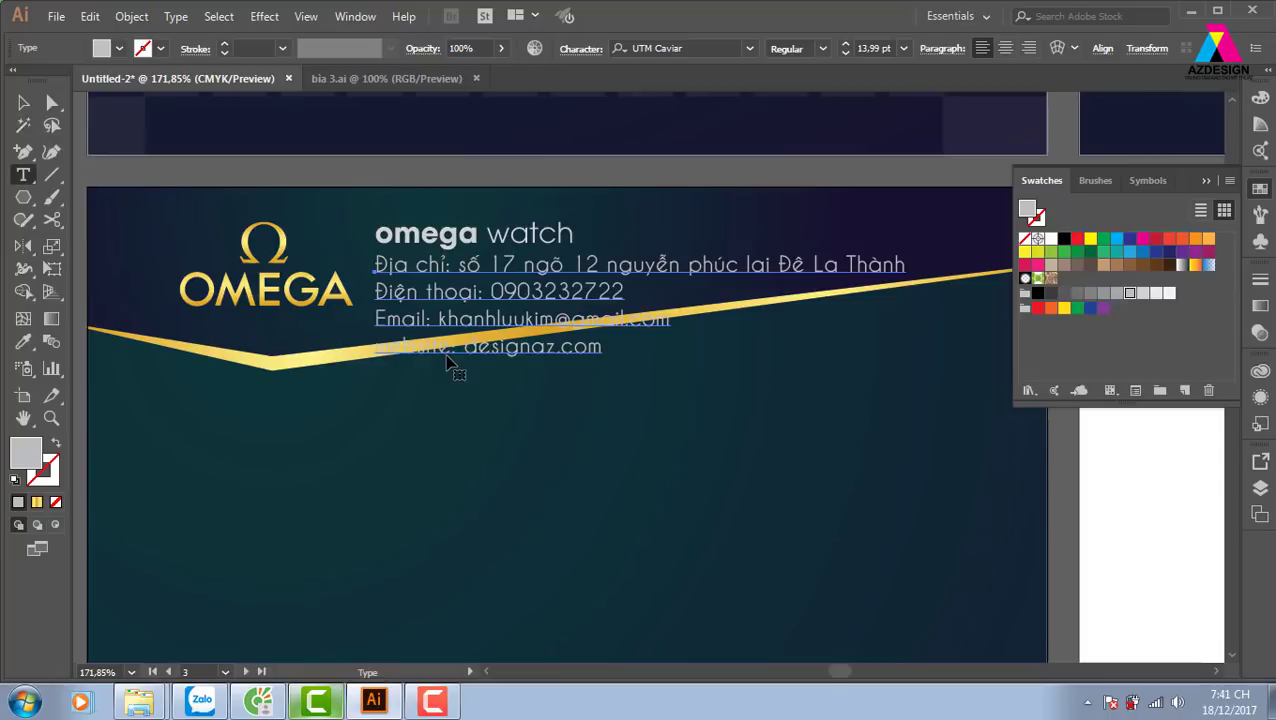
pyautogui.moveTo(380, 316); pyautogui.dragTo(816, 402)
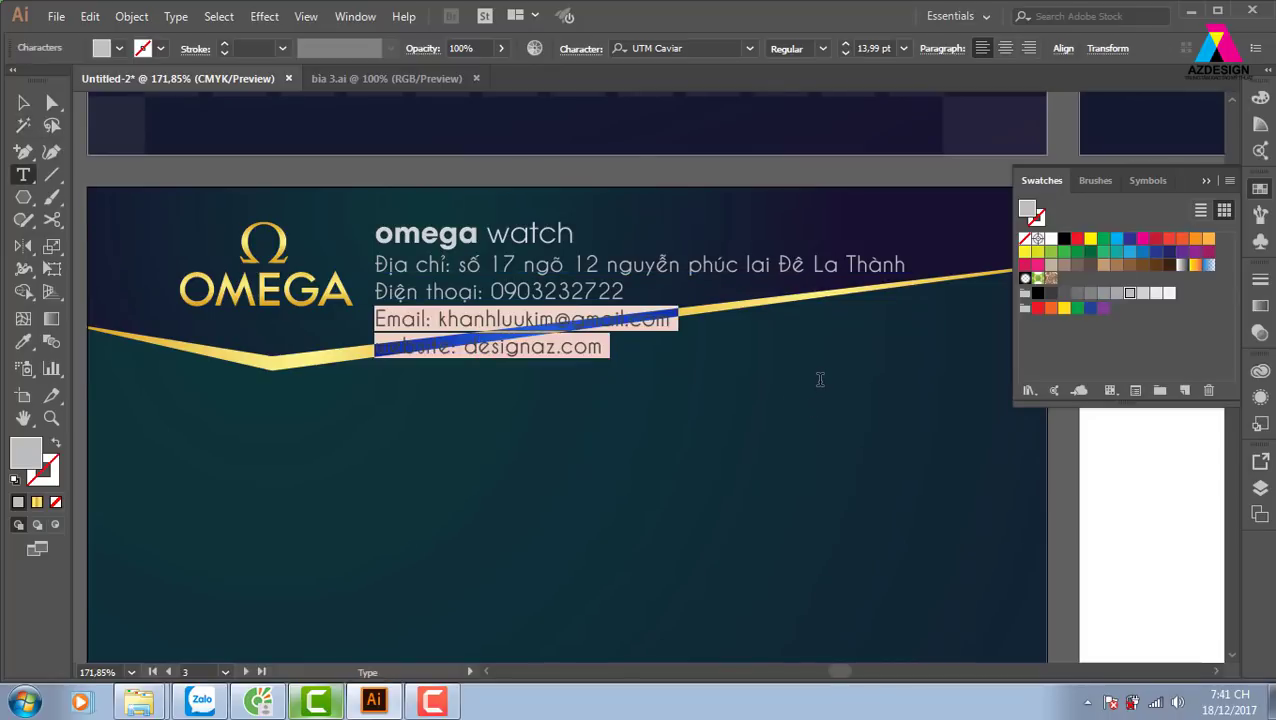
pyautogui.press('BackSpace')
# Set the remaining address and phone text to 7 pt and move it lower
pyautogui.click(24, 103)
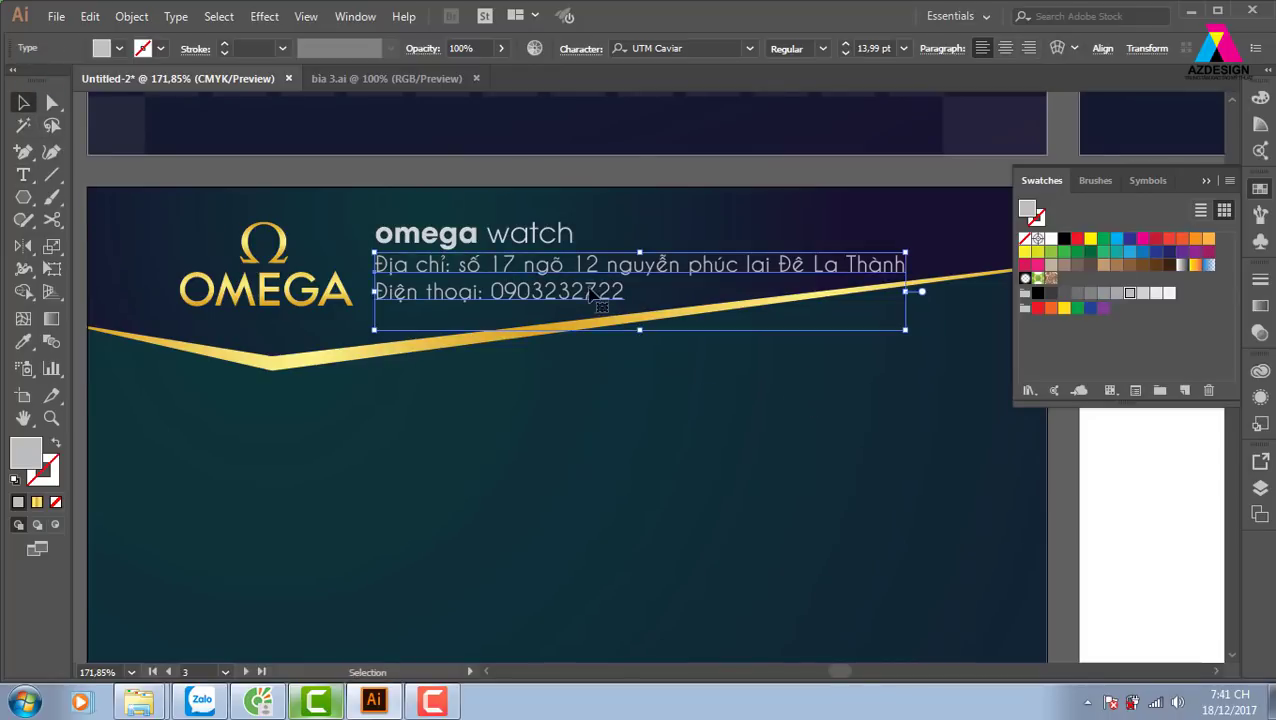
pyautogui.click(902, 50)
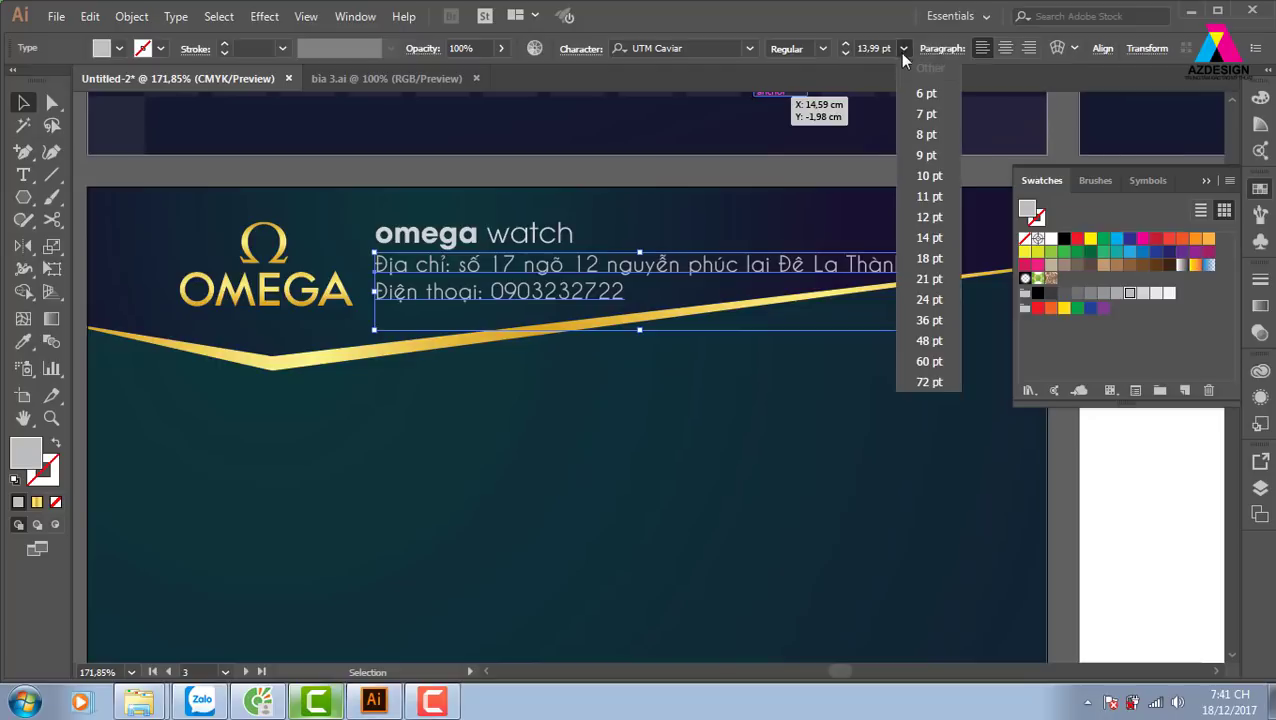
pyautogui.click(927, 114)
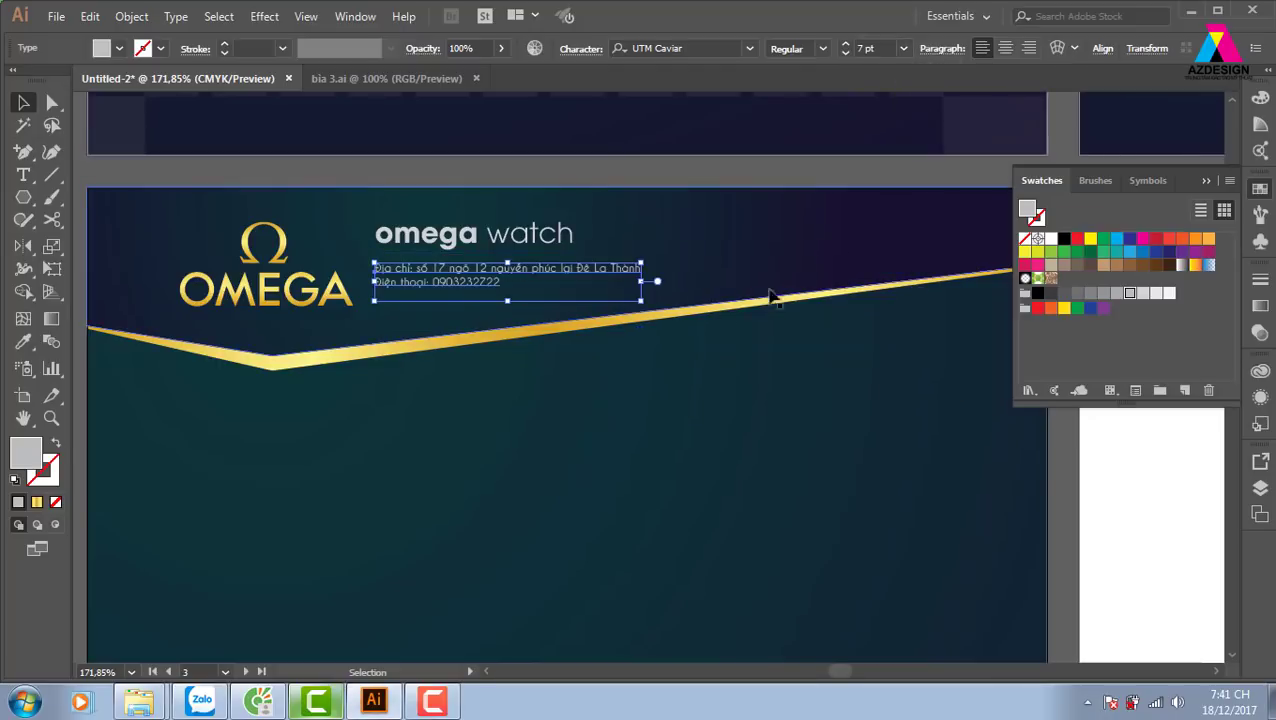
pyautogui.moveTo(450, 275); pyautogui.dragTo(455, 297)
# Move the omega watch heading down just above the address and enlarge it slightly
pyautogui.moveTo(450, 228); pyautogui.dragTo(450, 250)
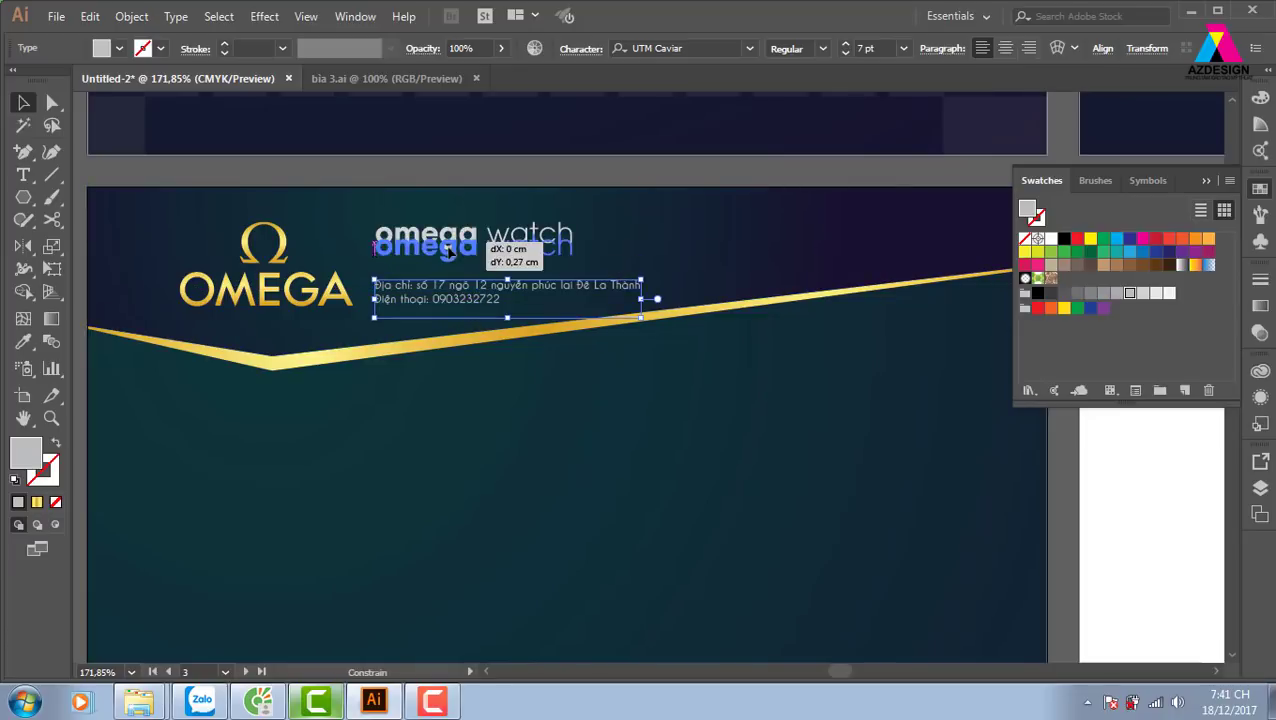
pyautogui.moveTo(577, 240); pyautogui.dragTo(624, 238)
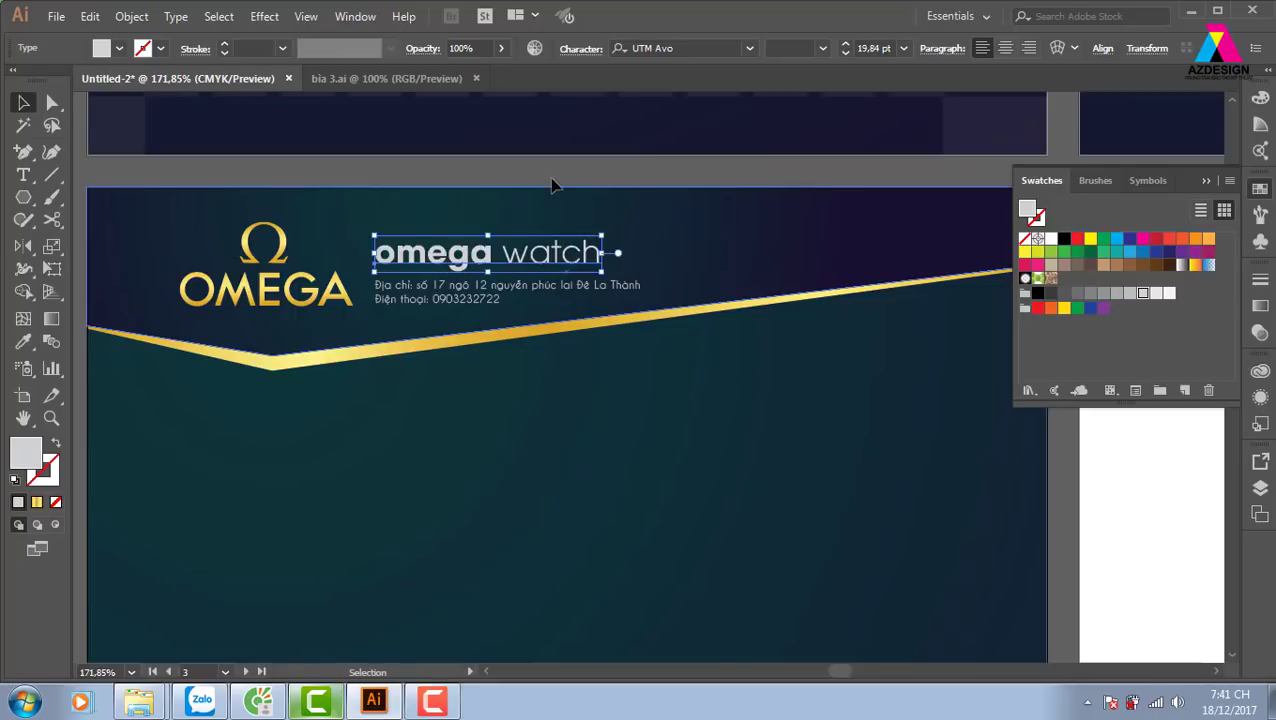
pyautogui.hotkey('ctrl', 'shift', 'a')
pyautogui.moveTo(312, 284); pyautogui.dragTo(378, 272)
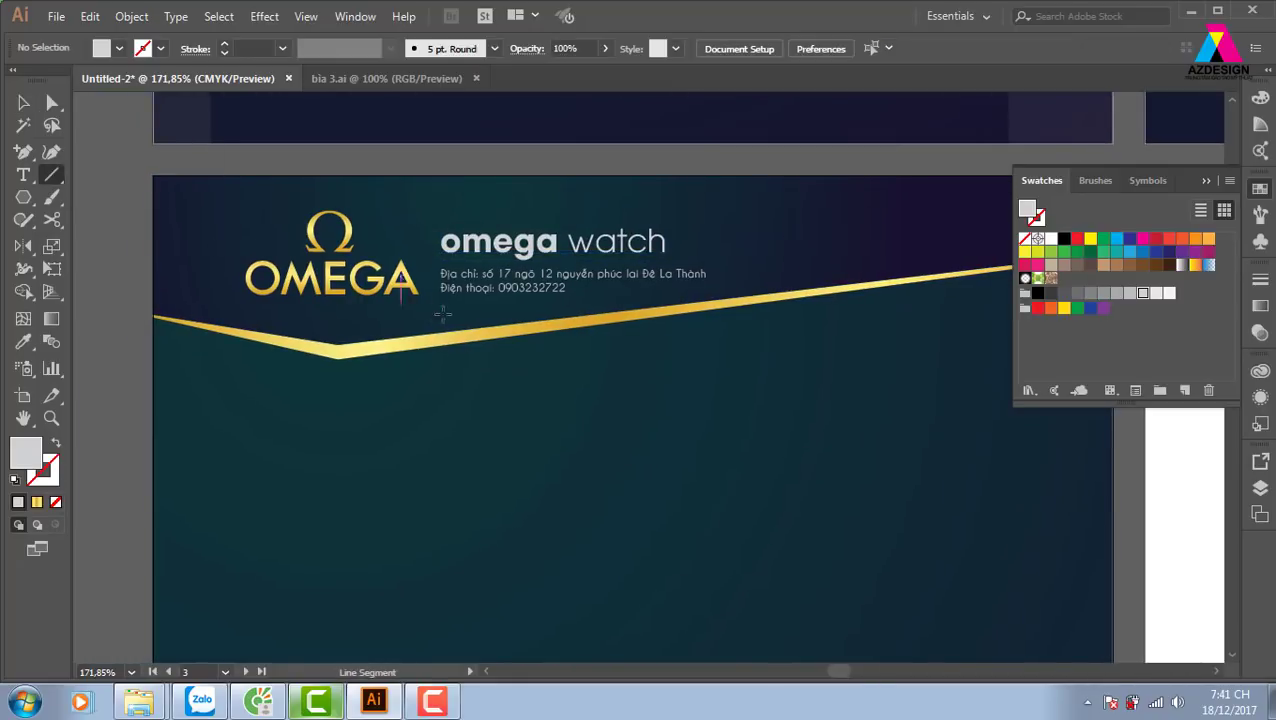
# Draw a vertical line between logo and heading, stroked gold sampled from the stripe
pyautogui.moveTo(433, 211); pyautogui.dragTo(433, 306)
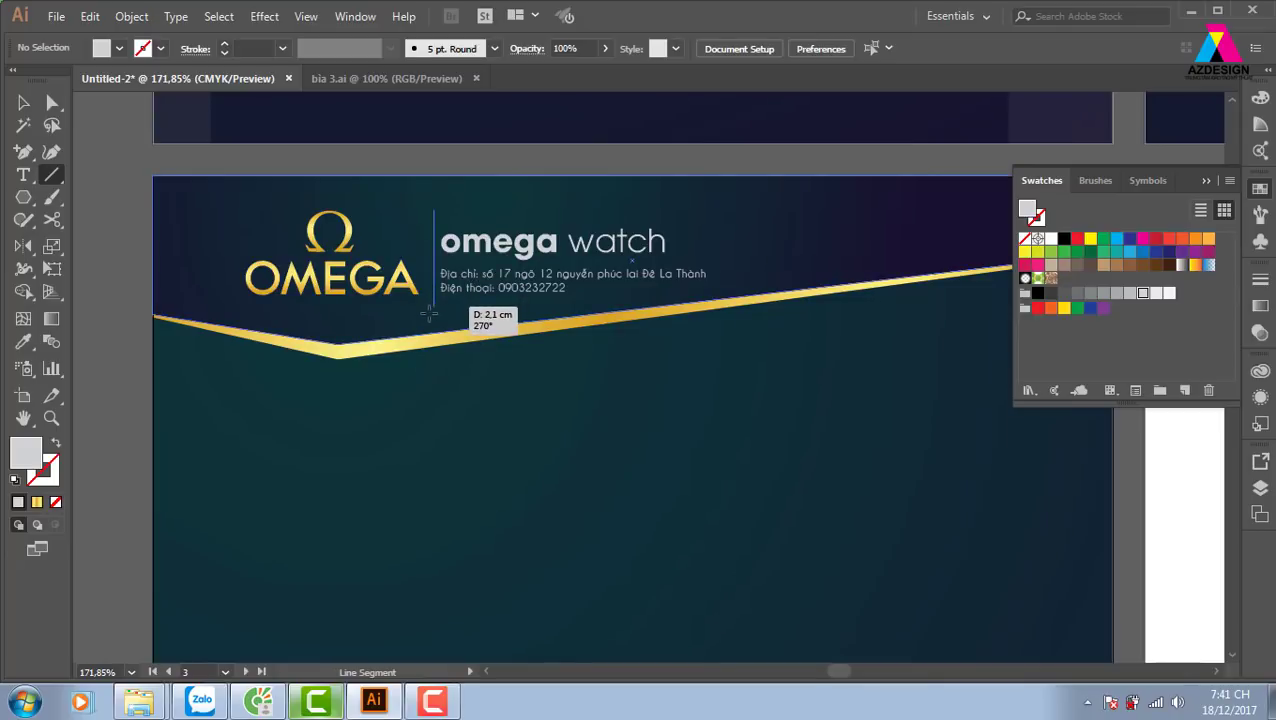
pyautogui.press('v')
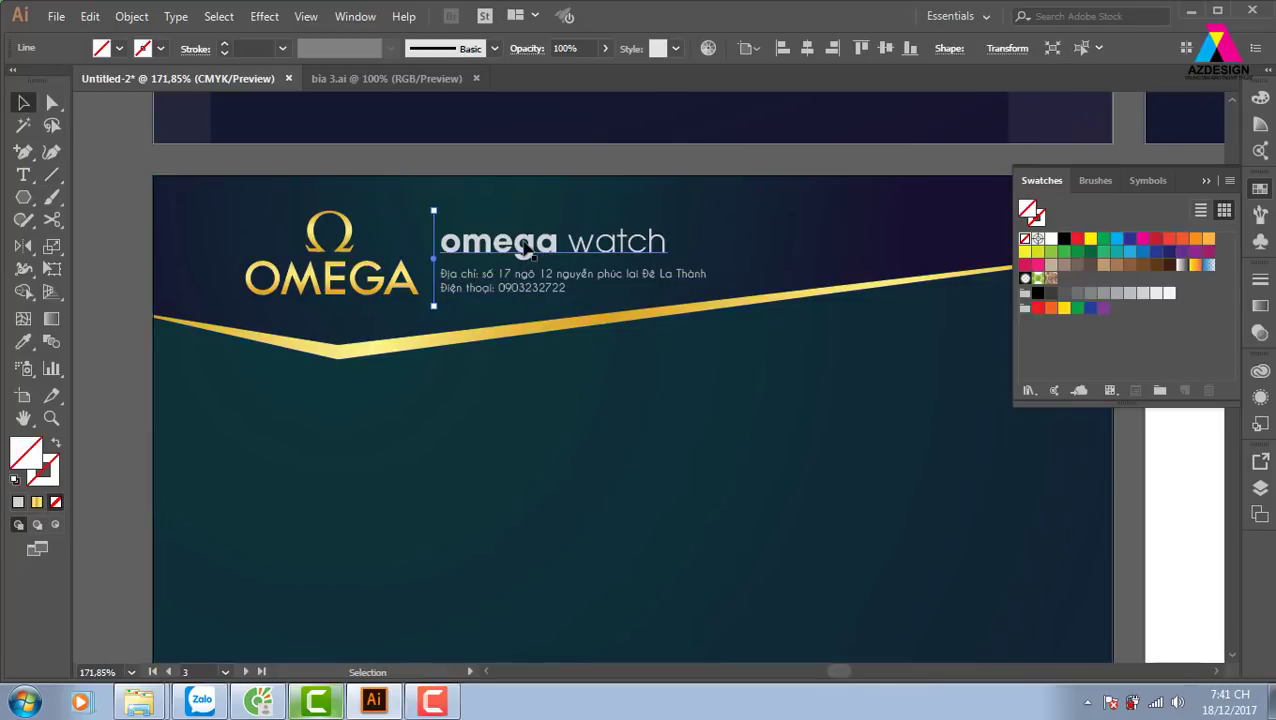
pyautogui.press('i')
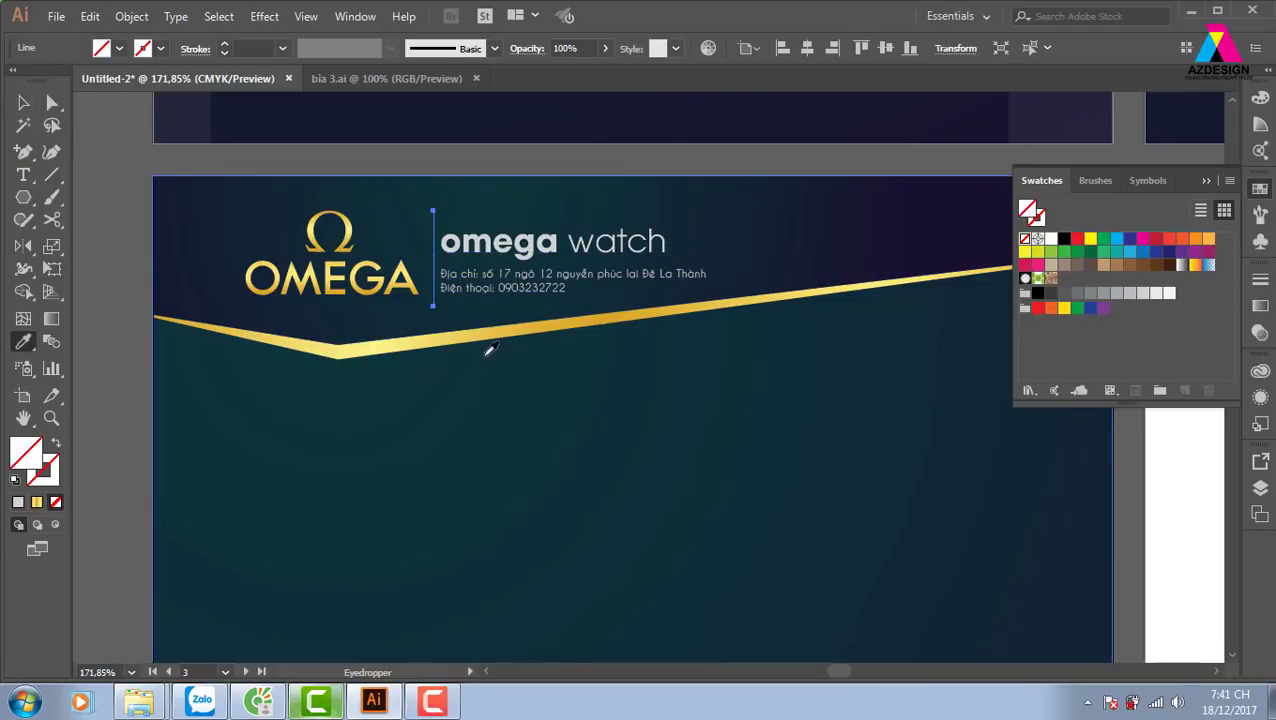
pyautogui.click(492, 330)
pyautogui.press('v')
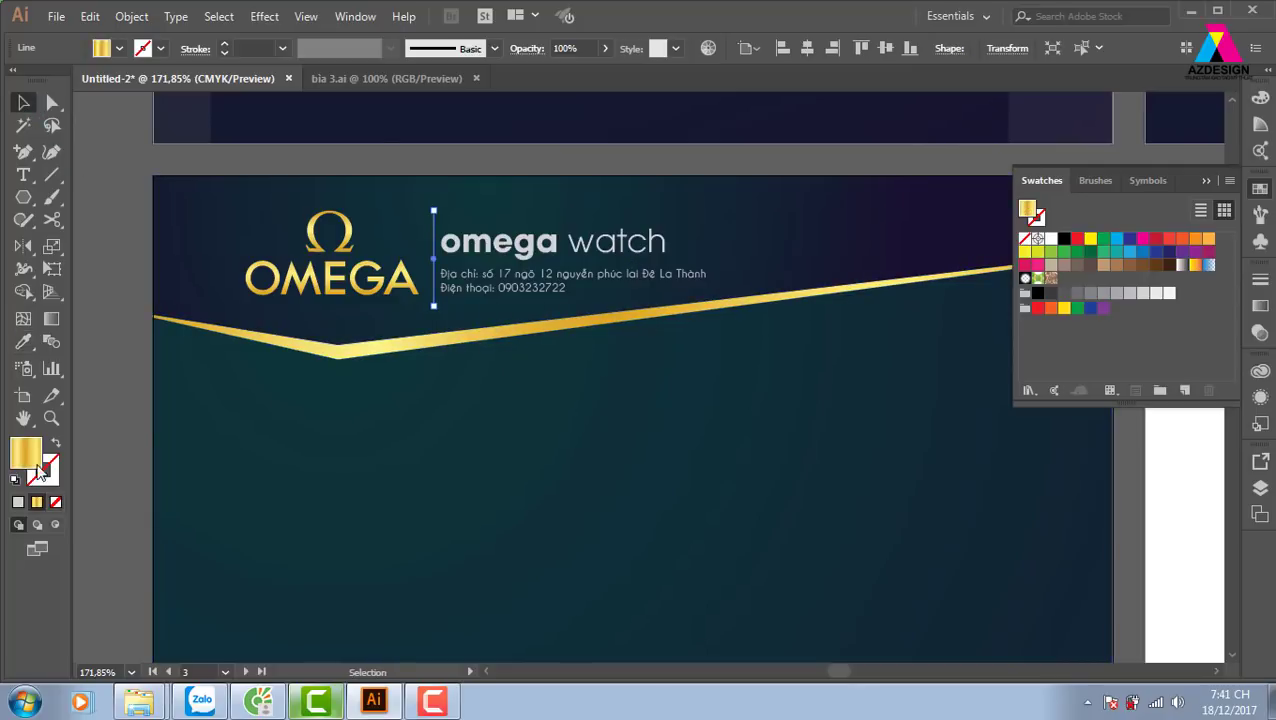
pyautogui.hotkey('shift', 'x')
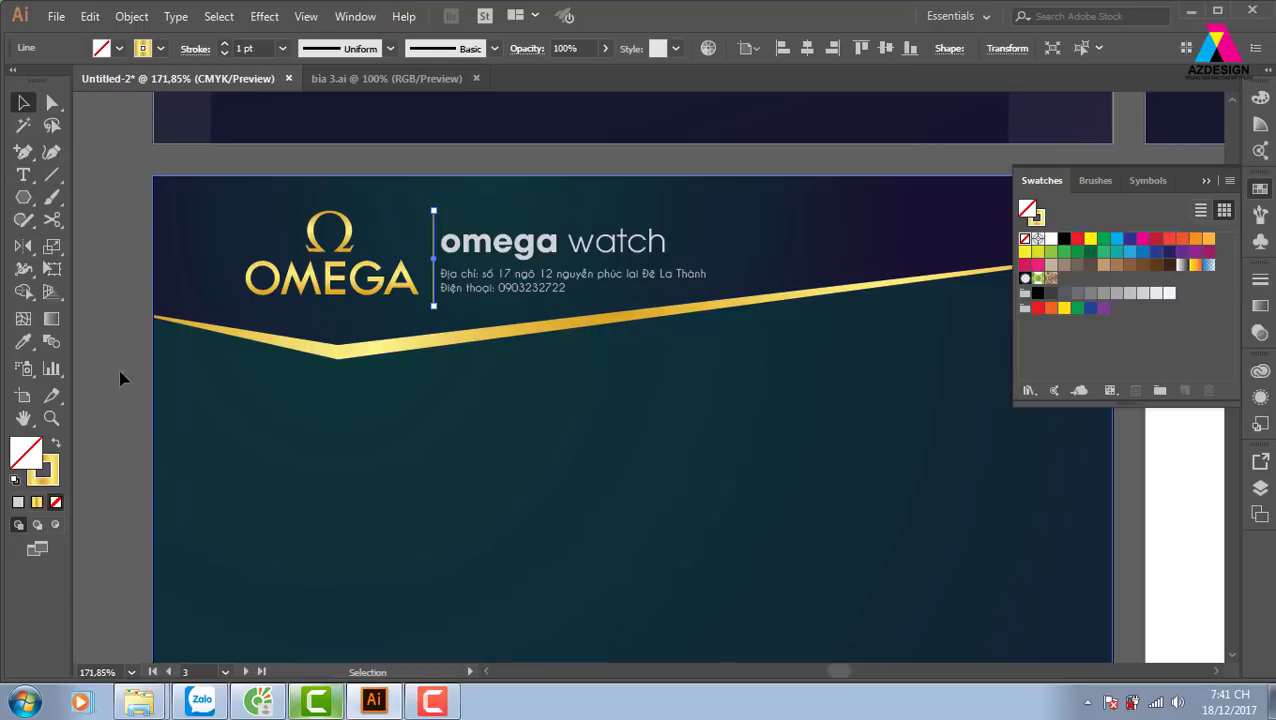
pyautogui.click(107, 434)
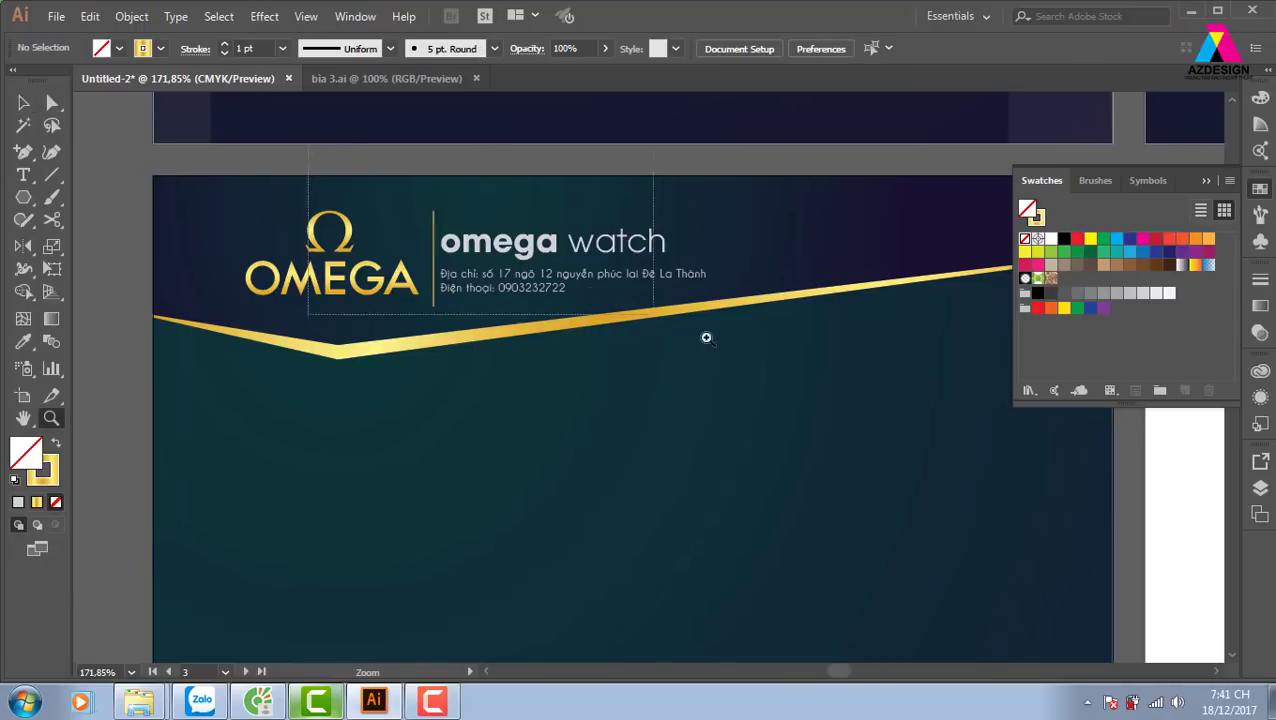
# Shift the omega watch heading and contact text slightly right of the divider
pyautogui.moveTo(706, 336); pyautogui.dragTo(364, 190)
pyautogui.click(22, 106)
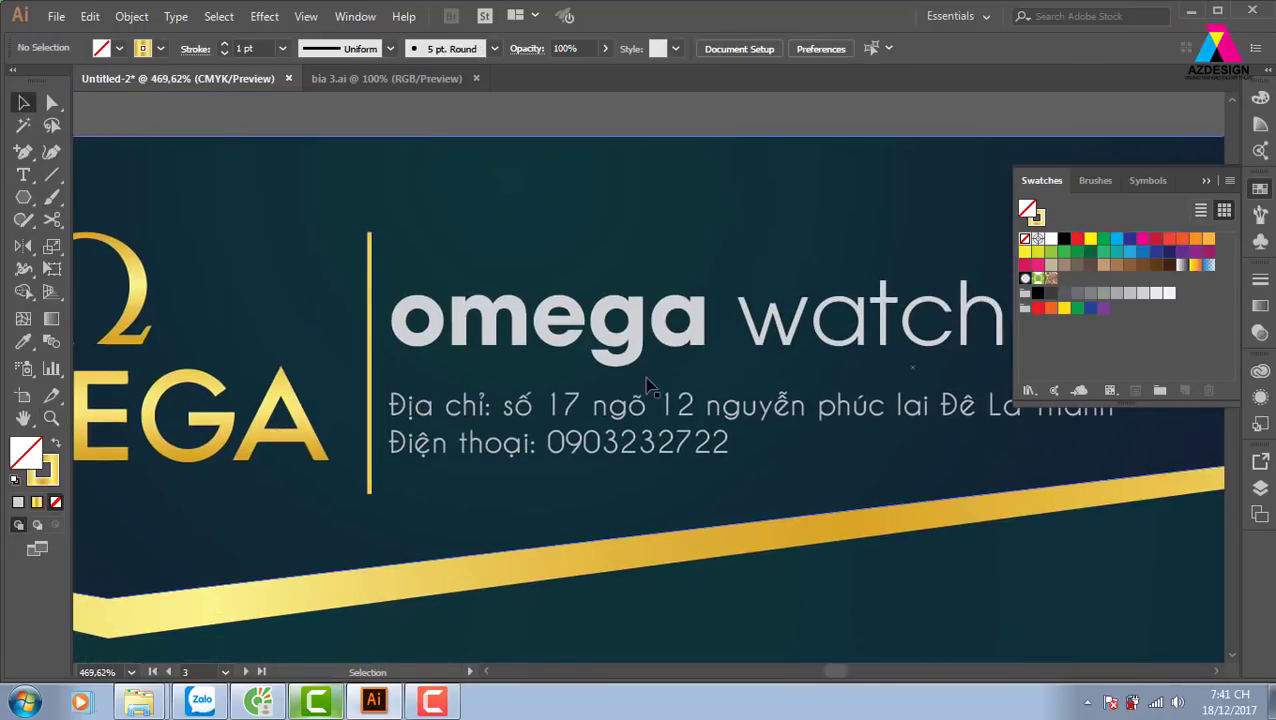
pyautogui.click(621, 352)
pyautogui.keyDown('shift'); pyautogui.click(604, 420); pyautogui.keyUp('shift')
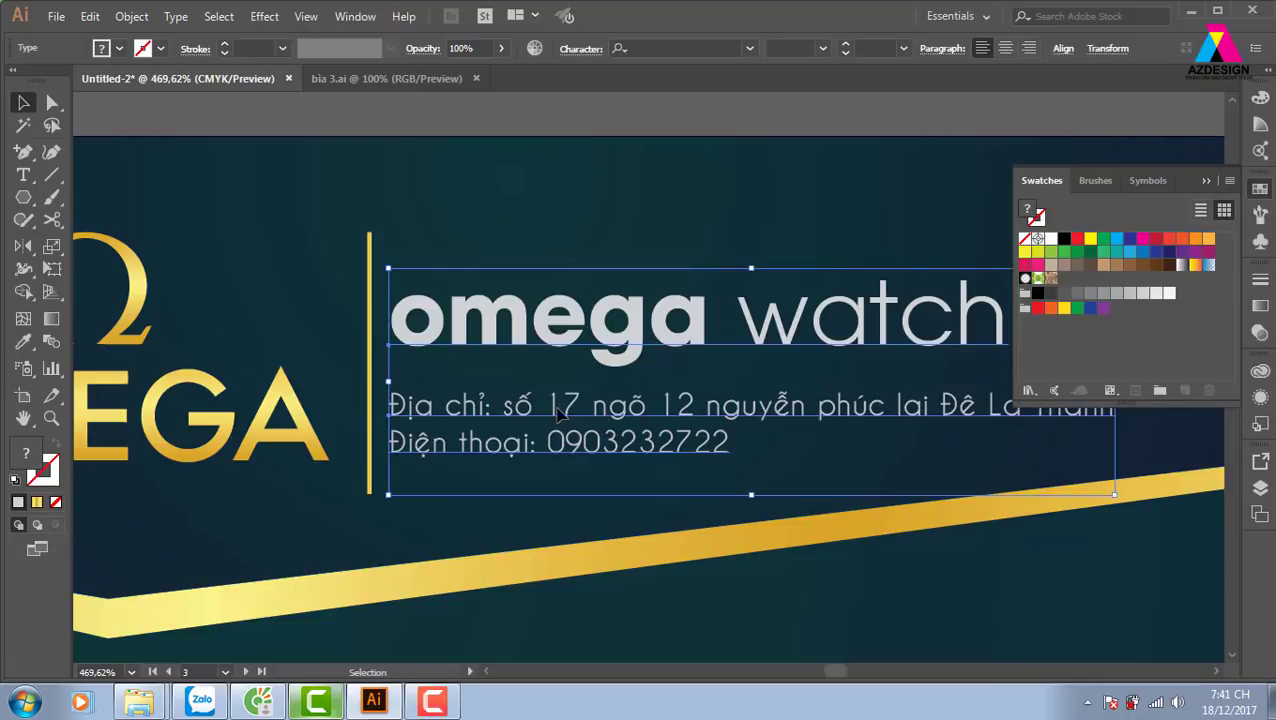
pyautogui.moveTo(604, 420); pyautogui.dragTo(635, 420)
pyautogui.click(684, 148)
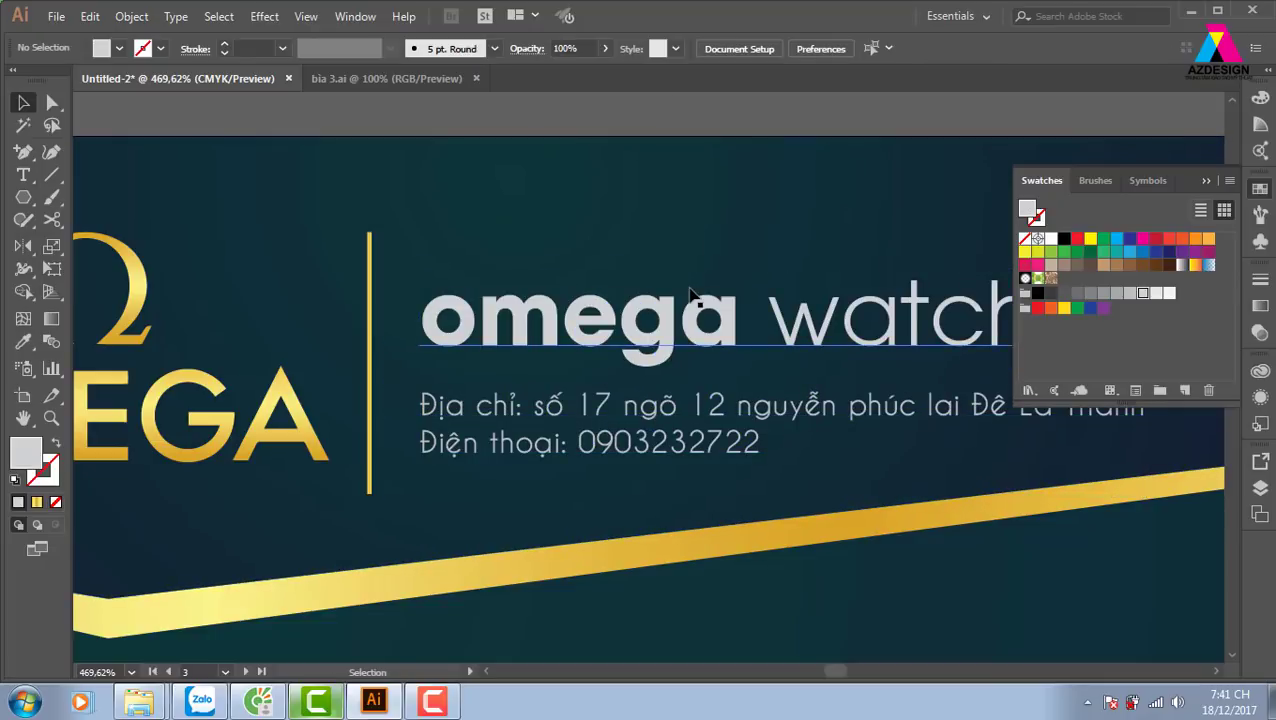
# Try an orange gradient fill on the heading, undo it, and select the OMEGA logo
pyautogui.click(688, 340)
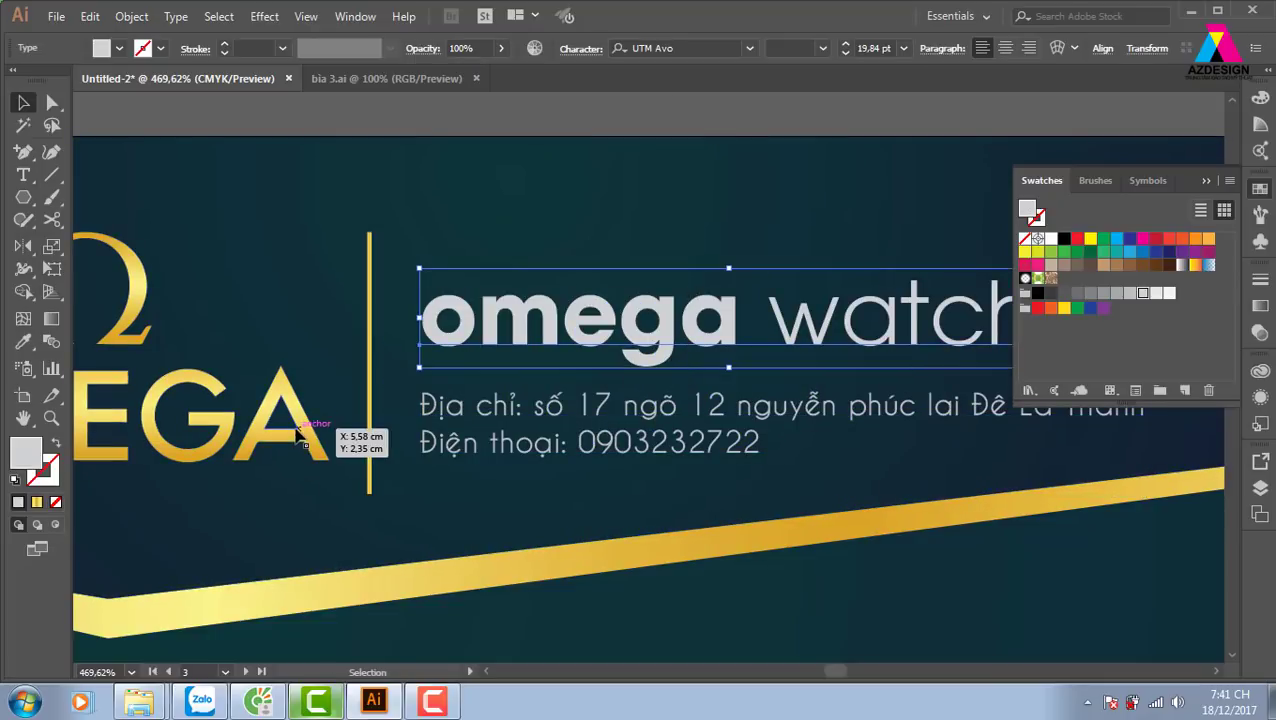
pyautogui.hotkey('ctrl', '-')
pyautogui.hotkey('ctrl', '-')
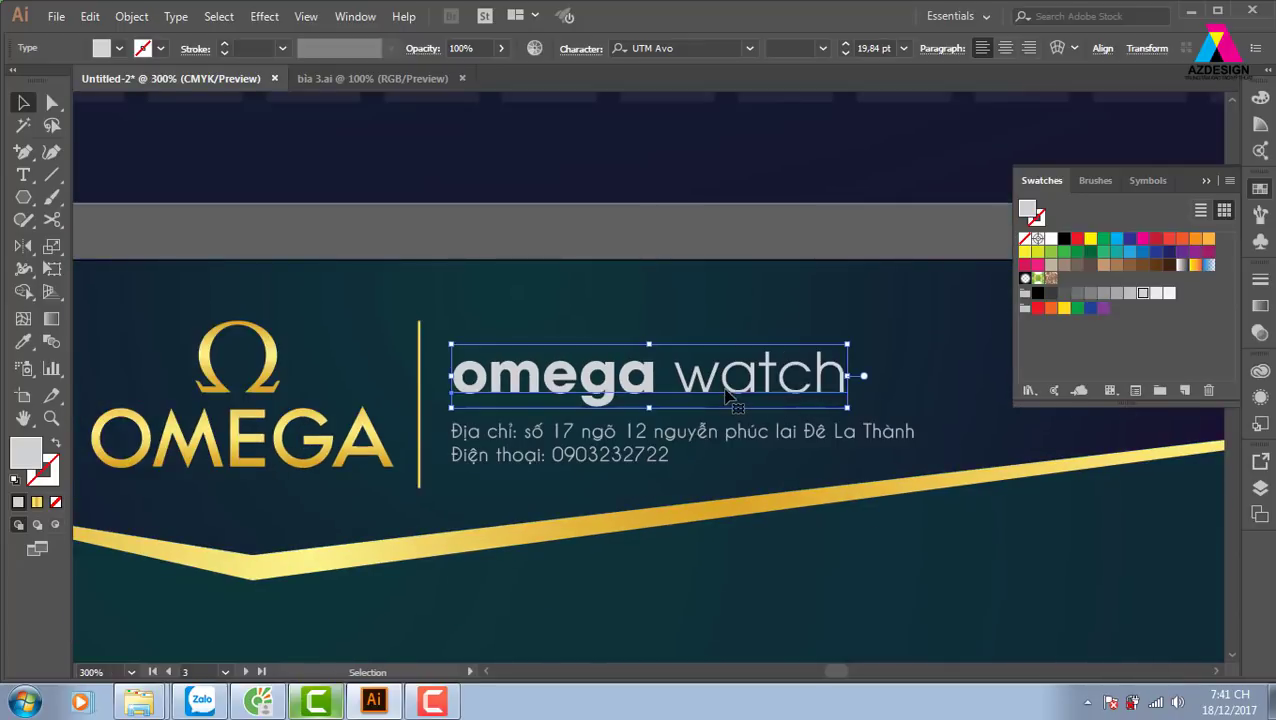
pyautogui.click(1195, 264)
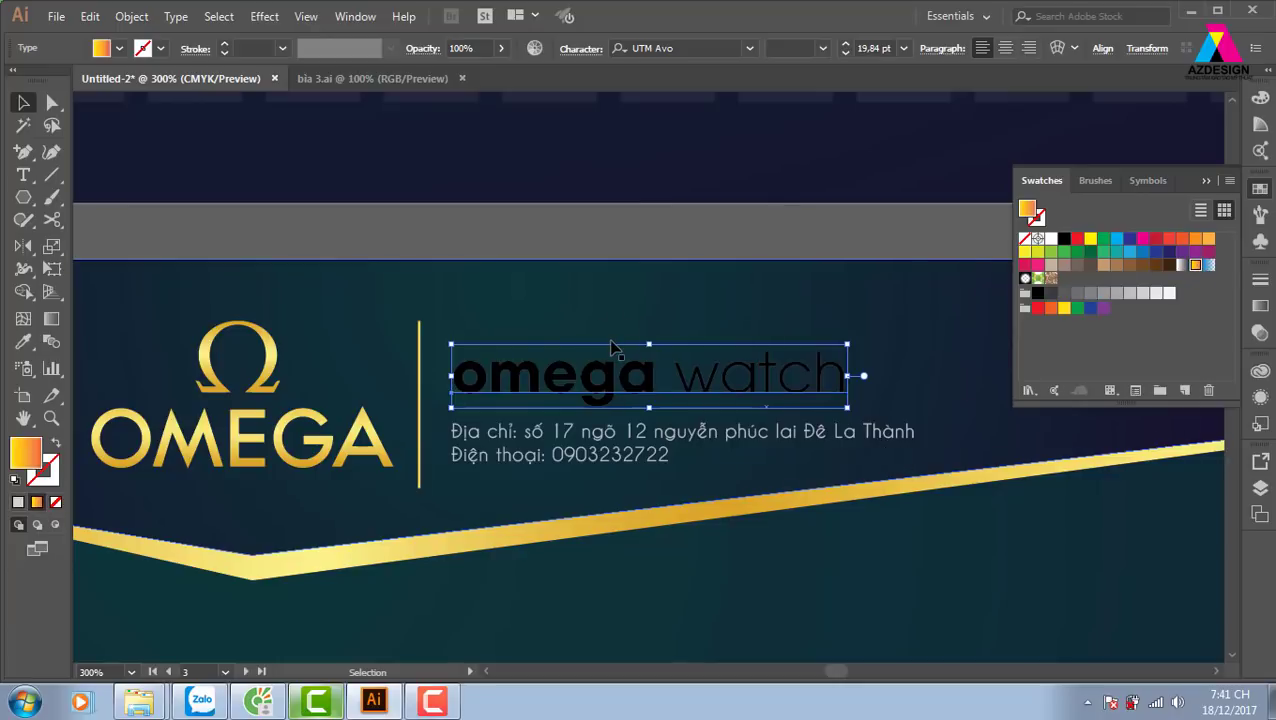
pyautogui.hotkey('ctrl', 'z')
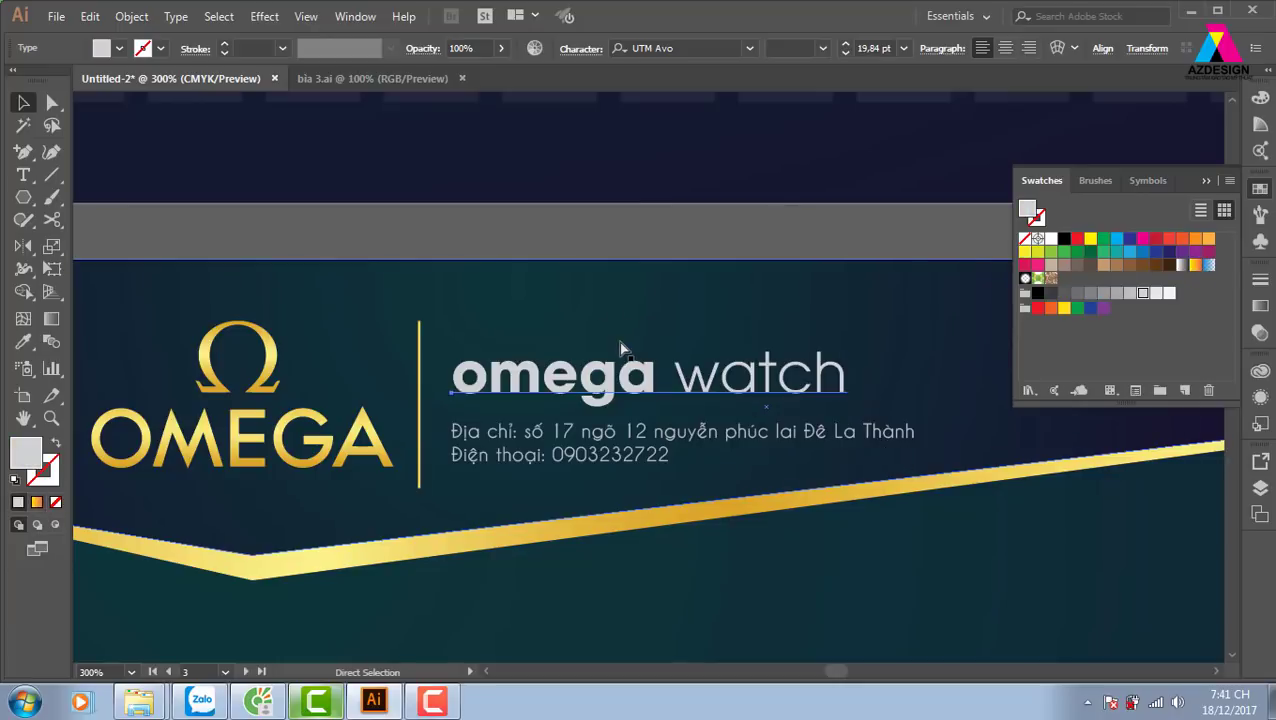
pyautogui.click(349, 462)
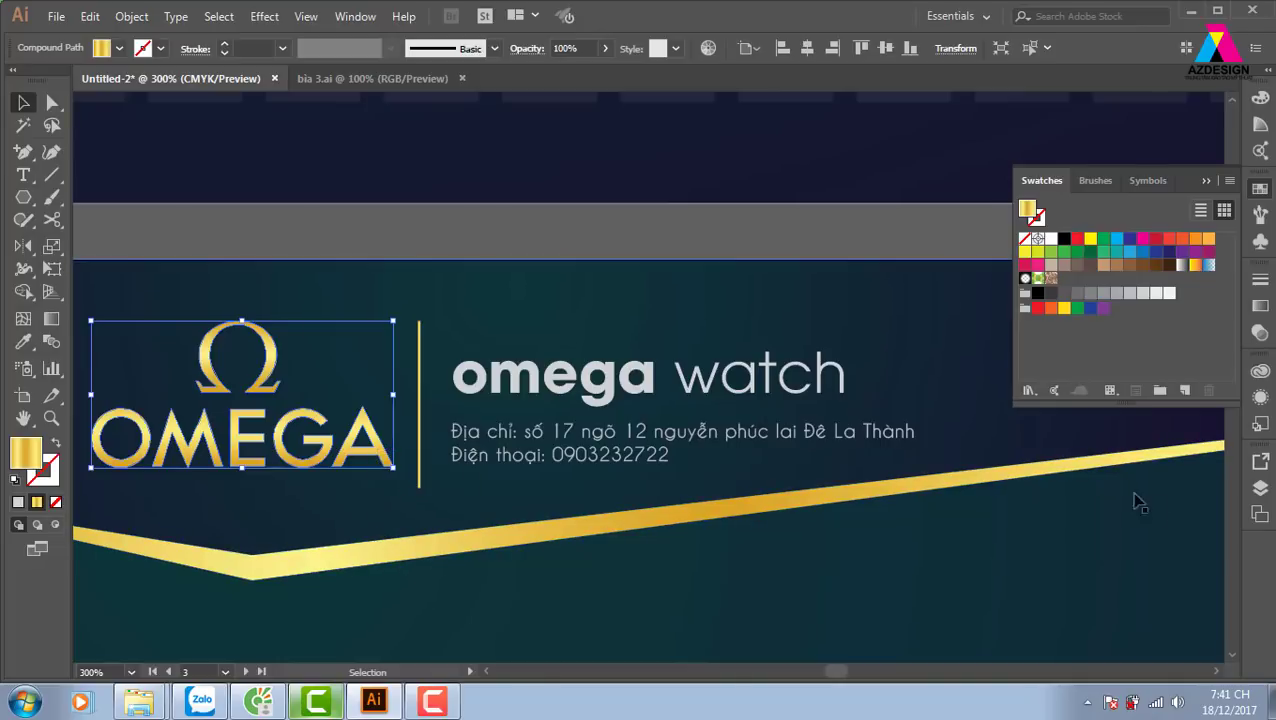
# Save the OMEGA logo's gold look as a new graphic style
pyautogui.click(1260, 487)
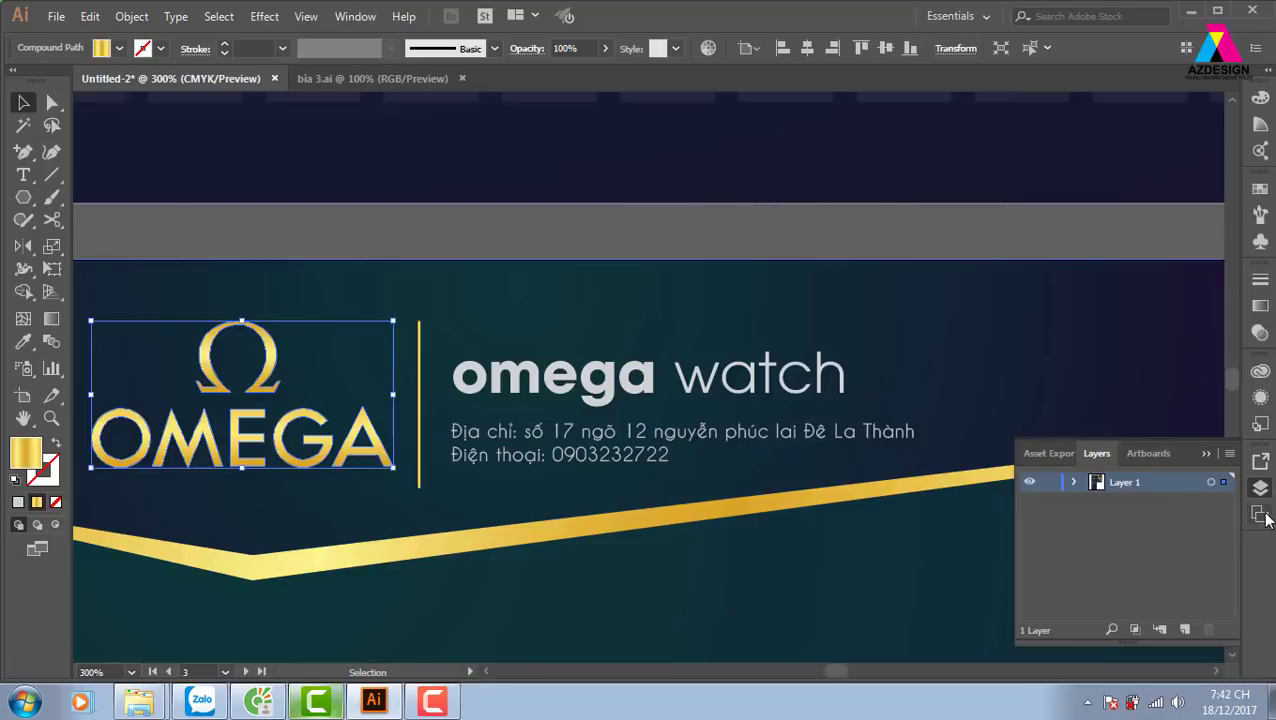
pyautogui.click(1260, 514)
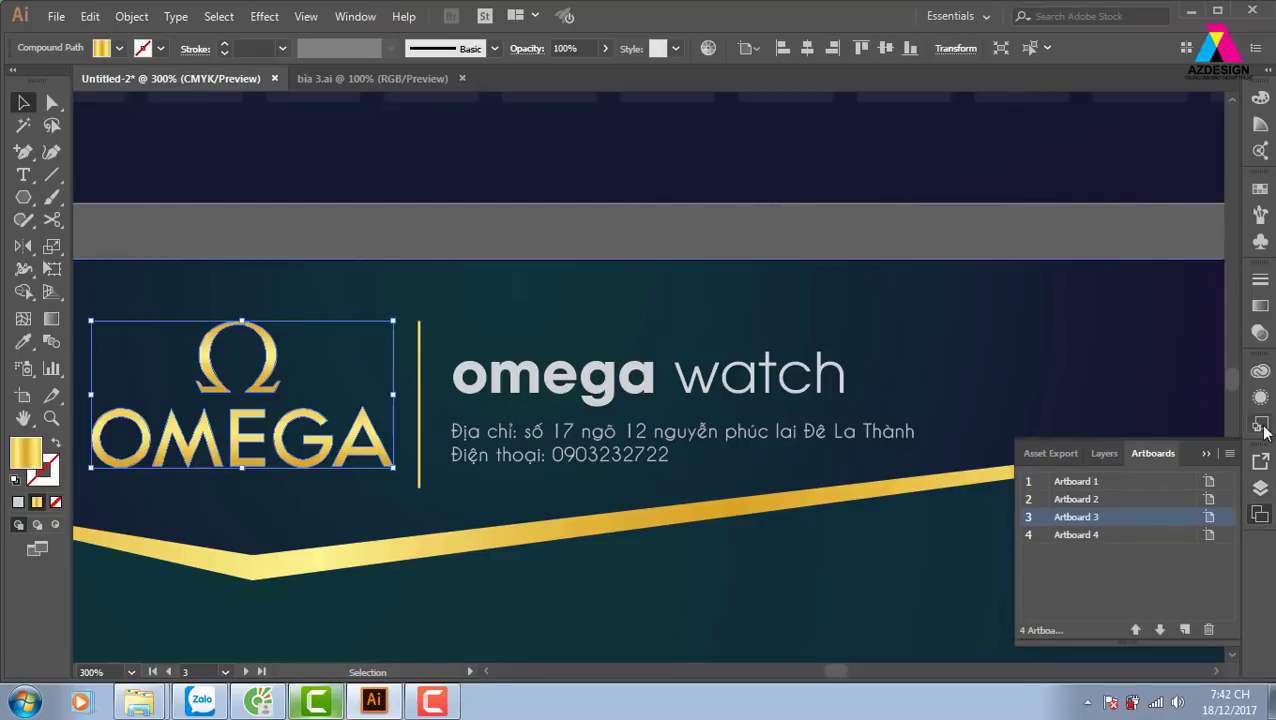
pyautogui.click(1260, 424)
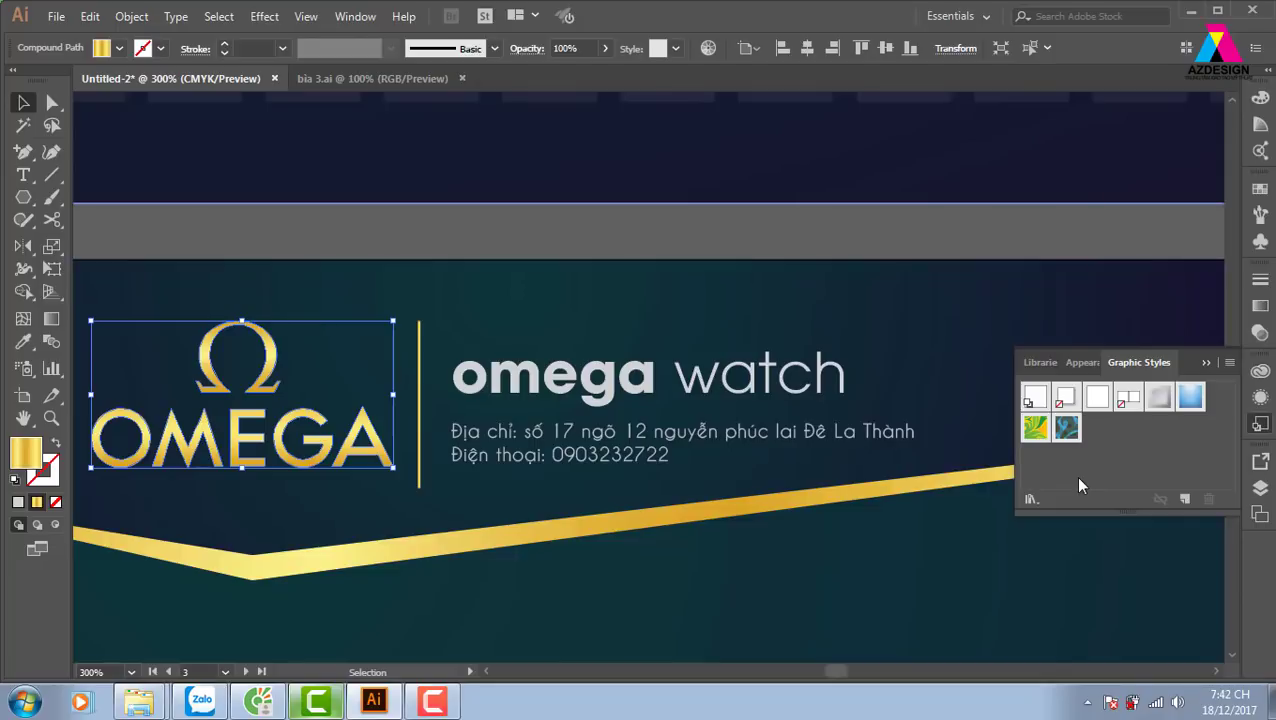
pyautogui.moveTo(370, 455)
pyautogui.mouseDown()
pyautogui.moveTo(1170, 466)
pyautogui.moveTo(1154, 462)
pyautogui.mouseUp()
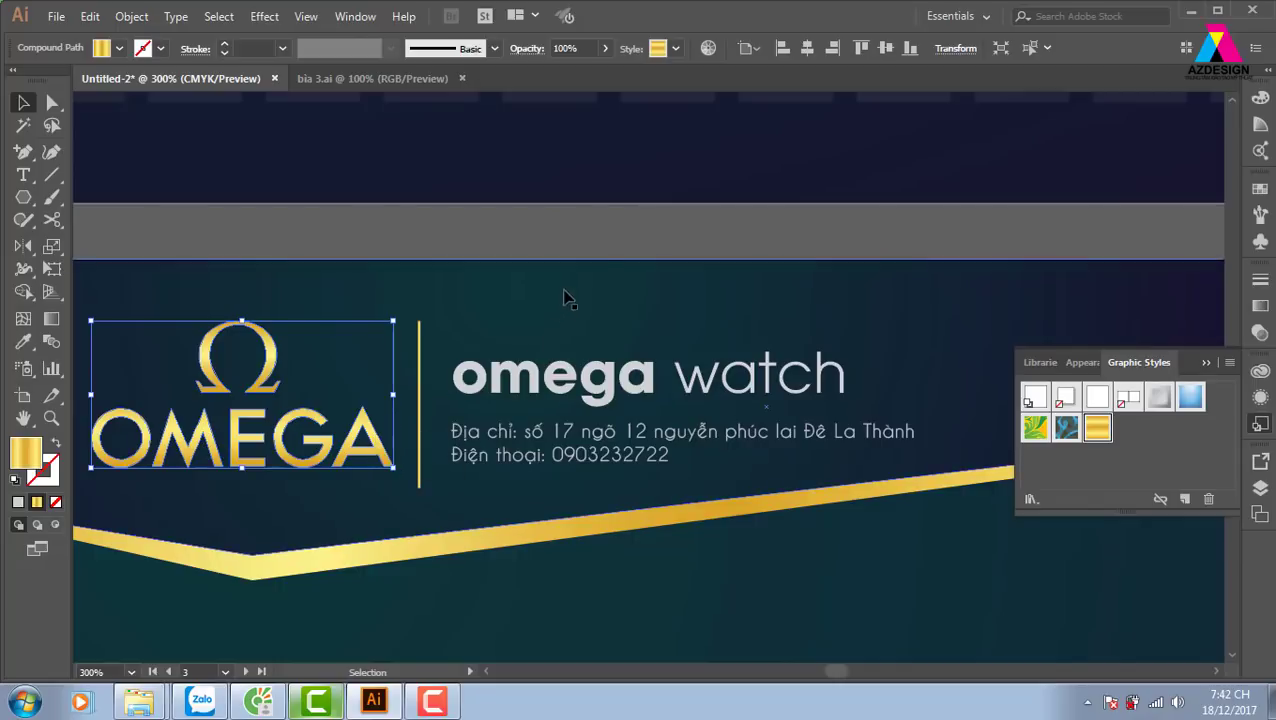
# Apply the gold graphic style to the omega watch heading
pyautogui.click(688, 234)
pyautogui.click(714, 393)
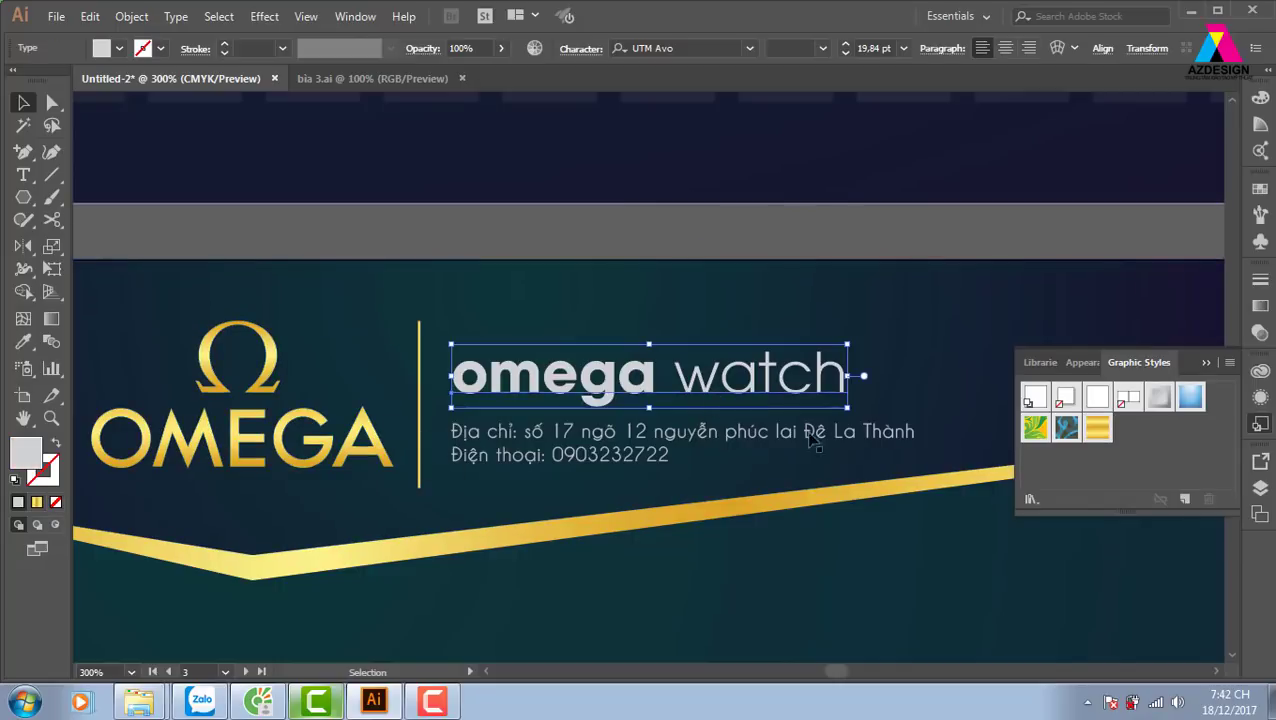
pyautogui.click(1096, 429)
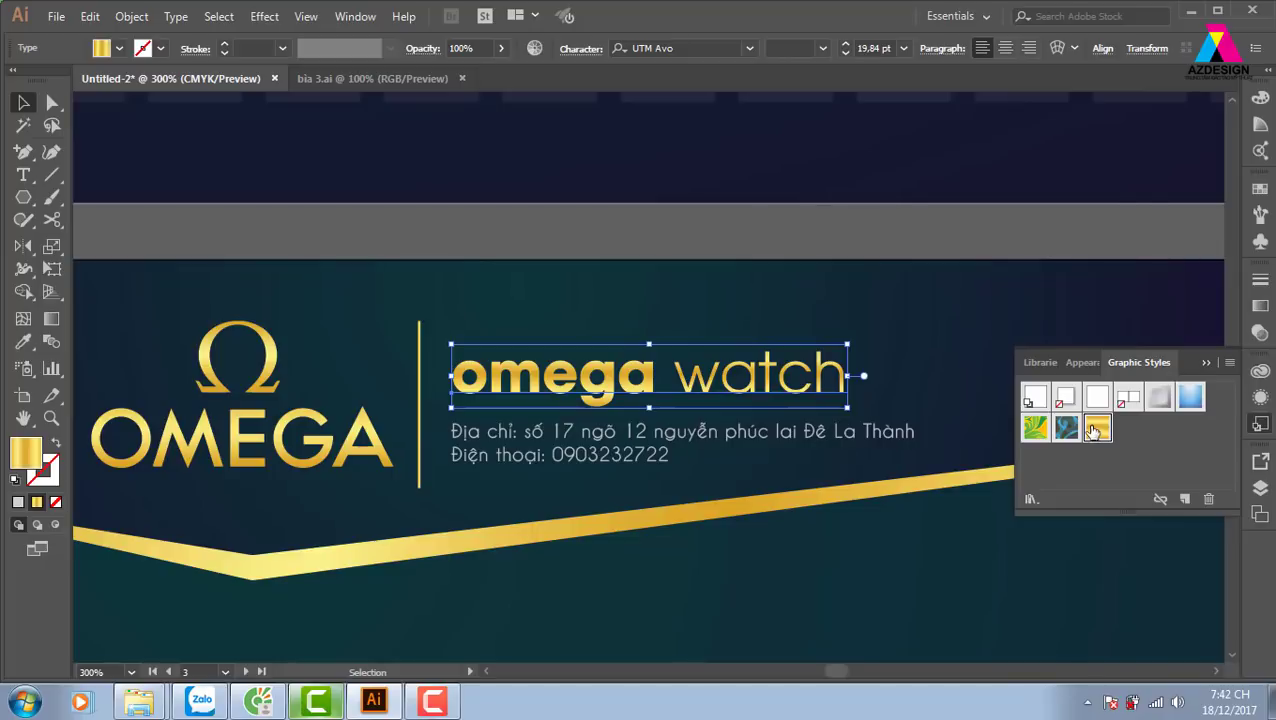
pyautogui.click(813, 222)
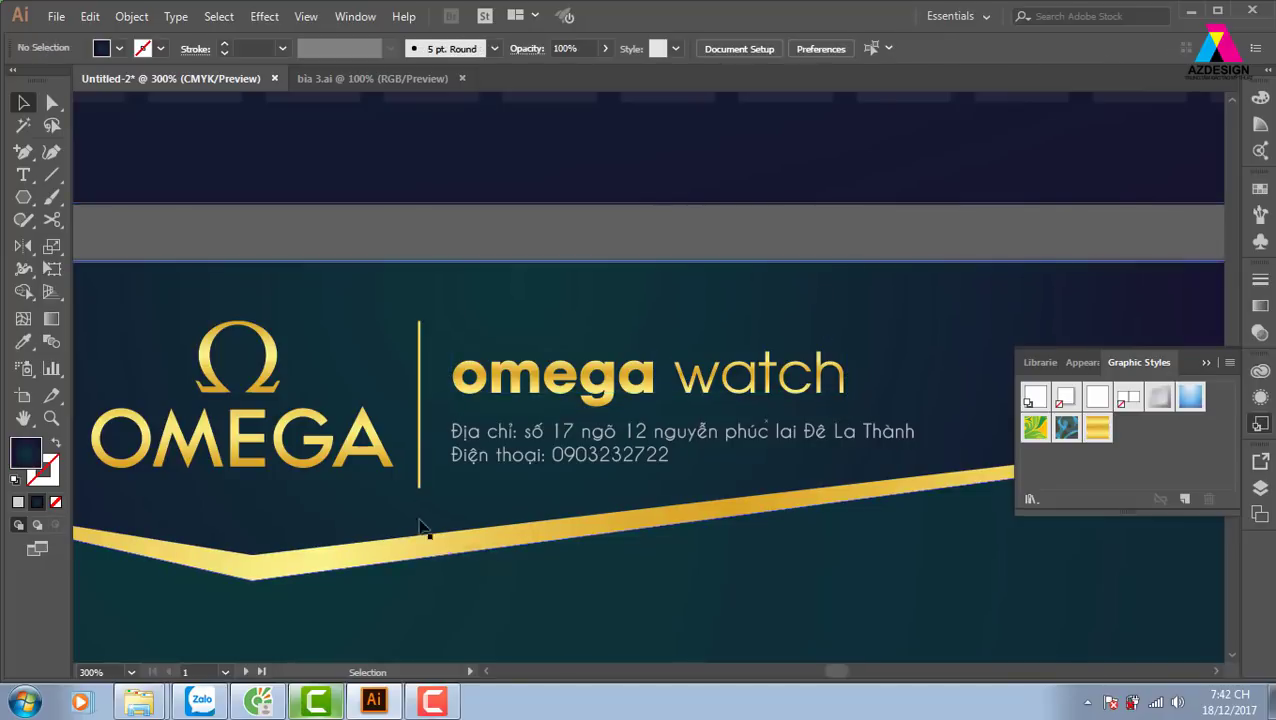
# Give the gold divider an opacity mask with Clip turned off
pyautogui.click(420, 440)
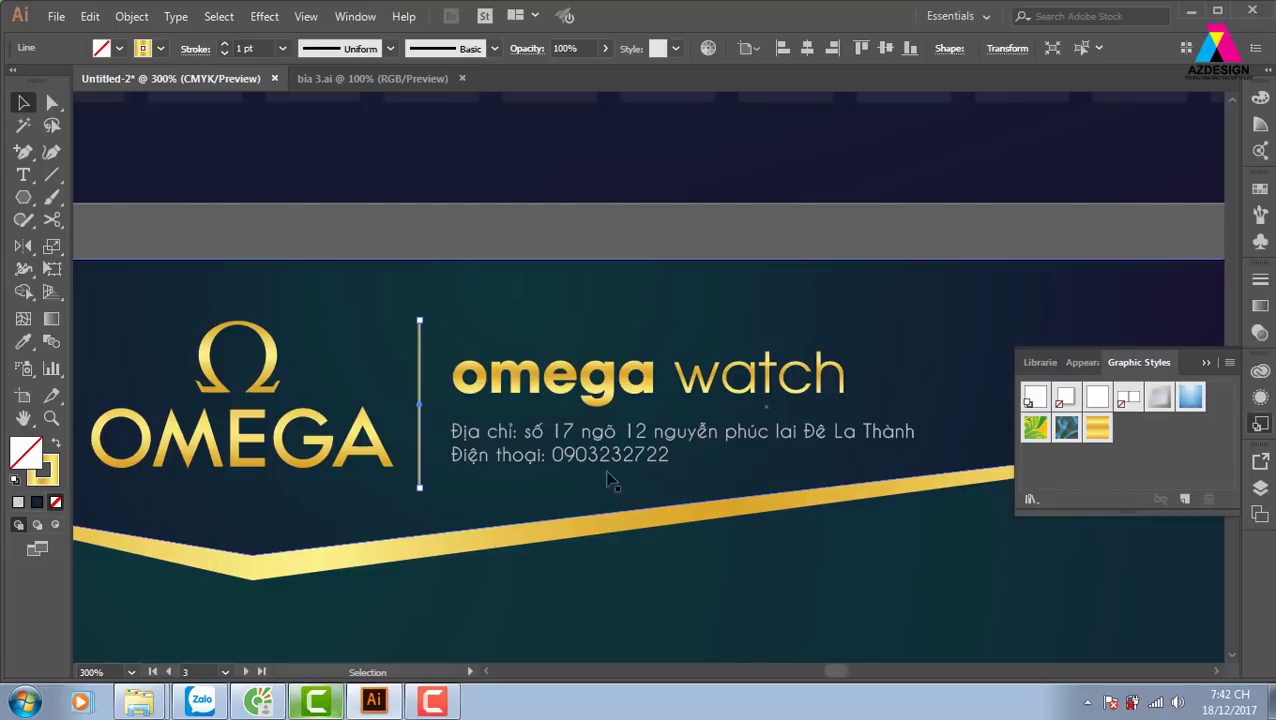
pyautogui.click(1260, 332)
pyautogui.click(1136, 358)
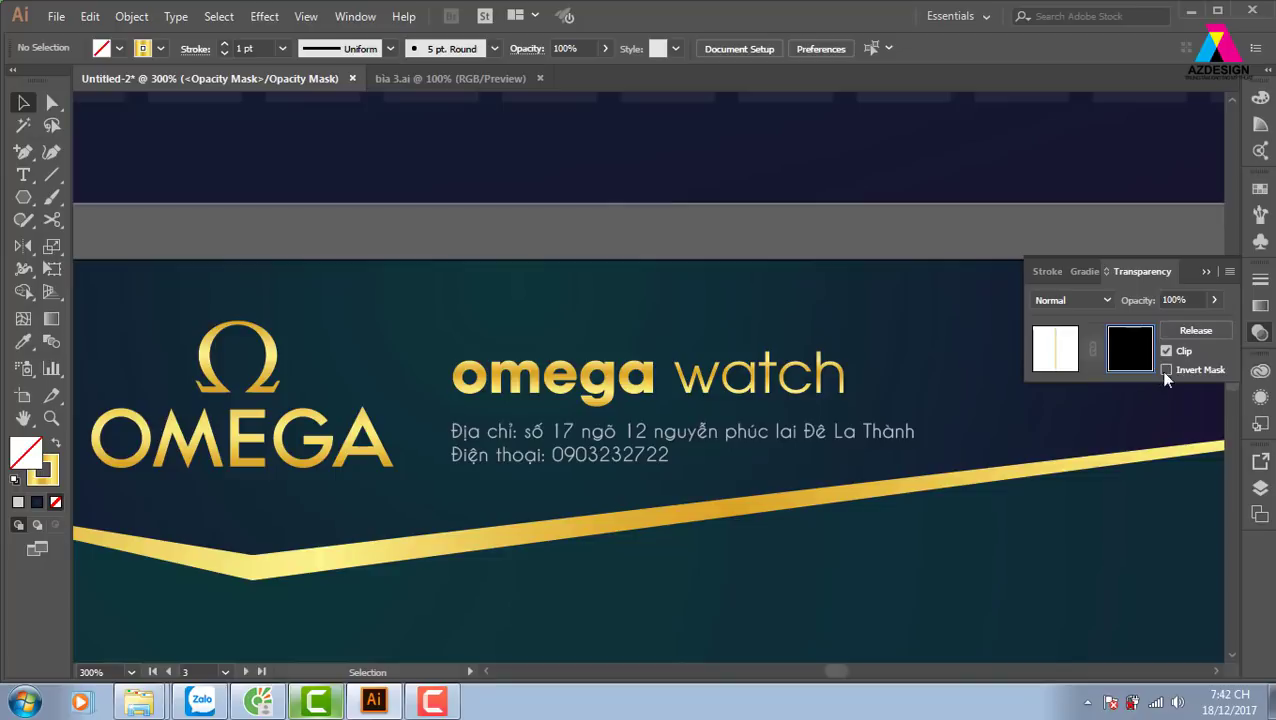
pyautogui.click(1166, 351)
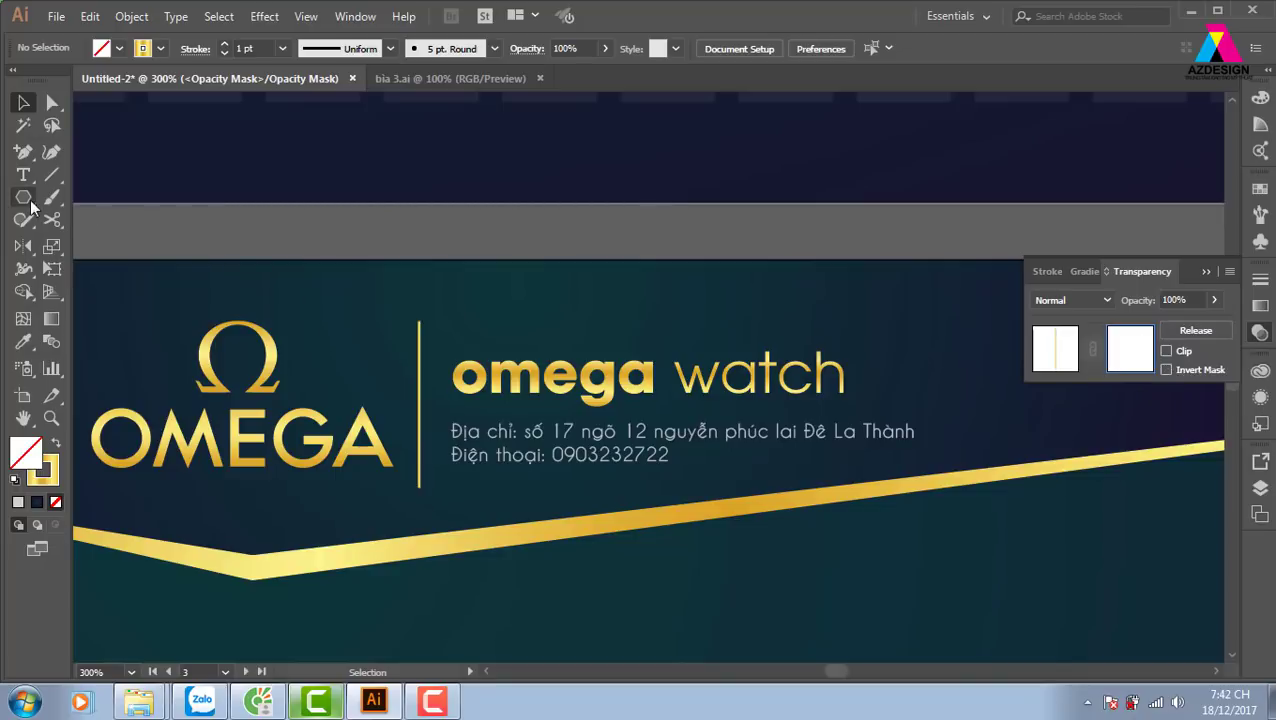
# Draw a tall mask rectangle over the divider filled with a white-to-black gradient
pyautogui.moveTo(23, 197); pyautogui.dragTo(90, 194)
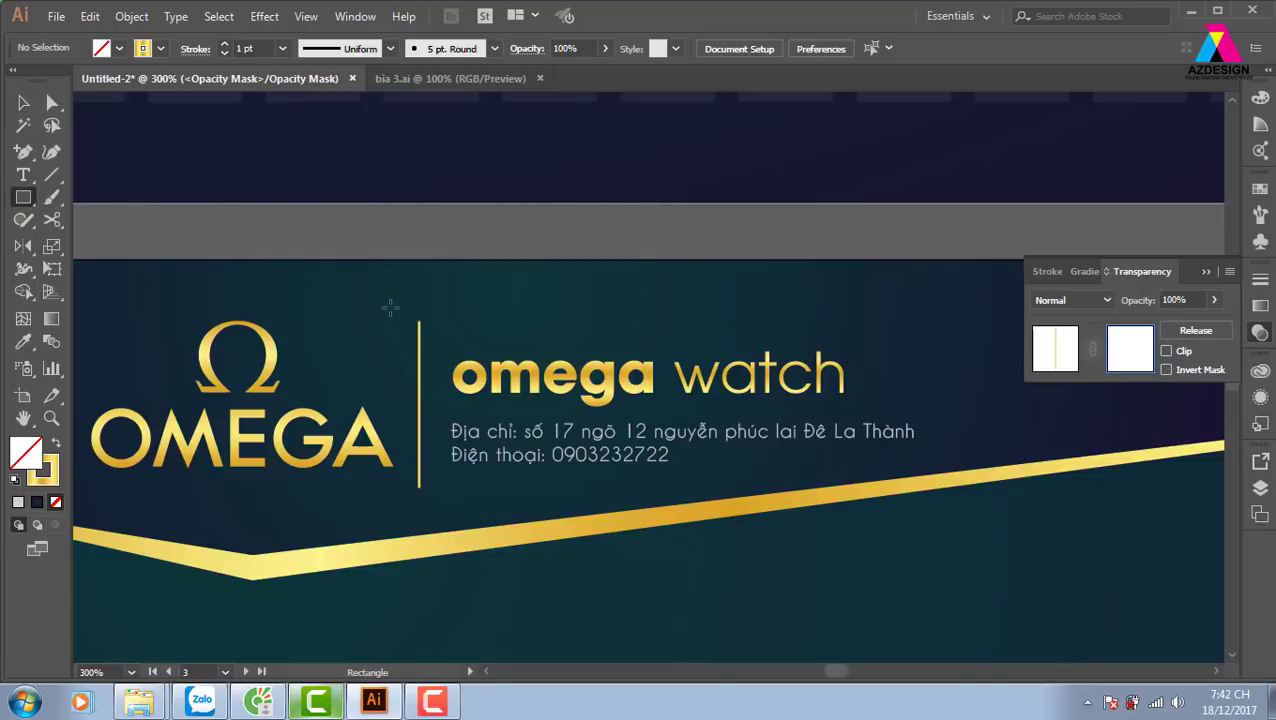
pyautogui.moveTo(397, 301); pyautogui.dragTo(448, 511)
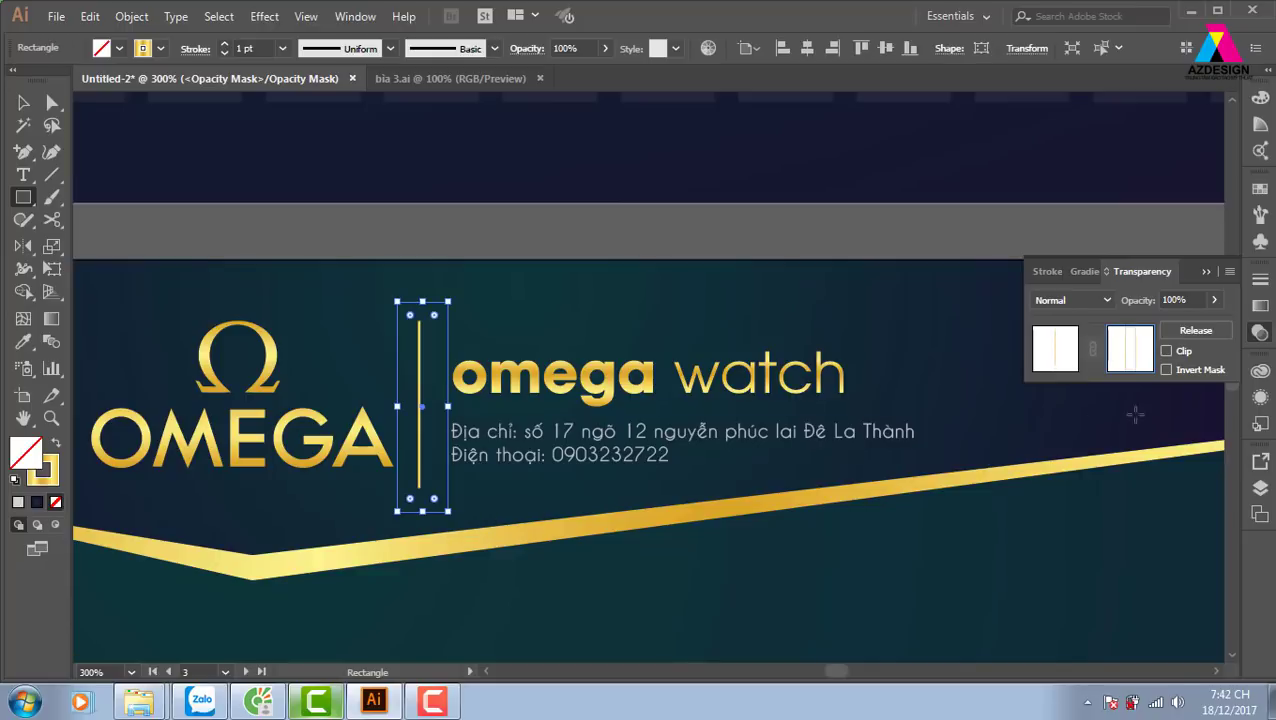
pyautogui.hotkey('shift', 'x')
pyautogui.click(1260, 188)
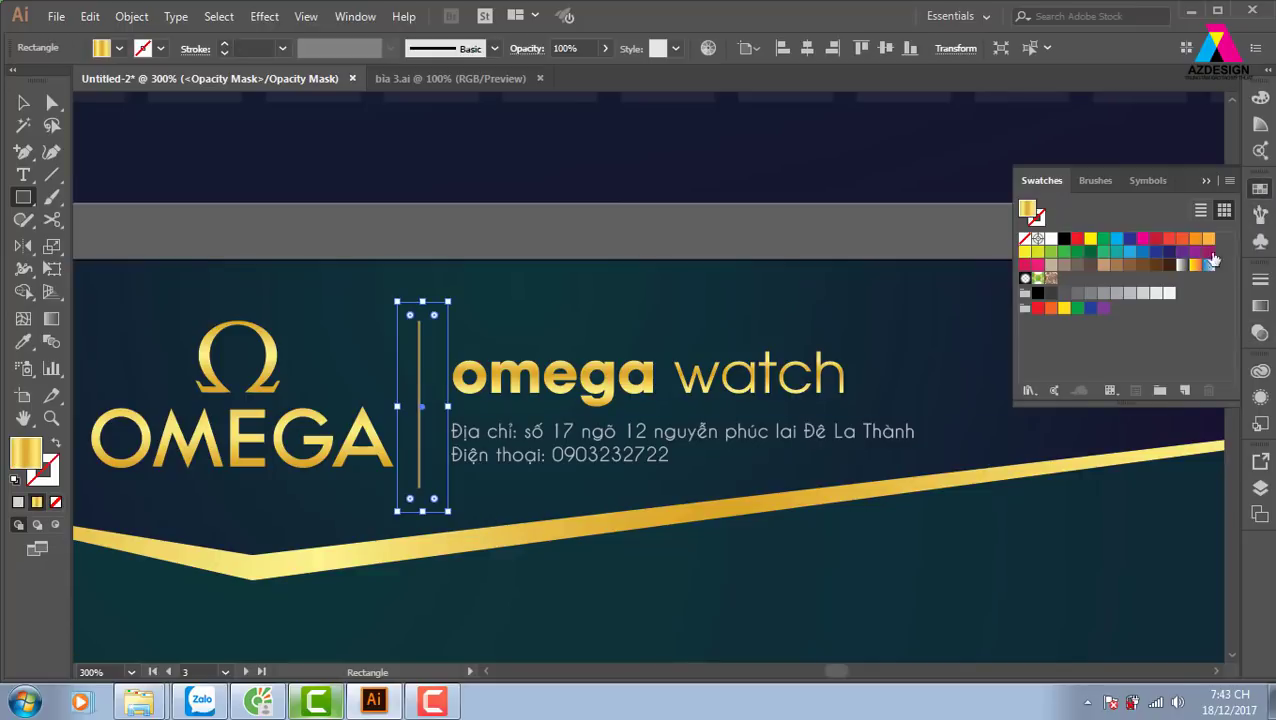
pyautogui.click(1182, 264)
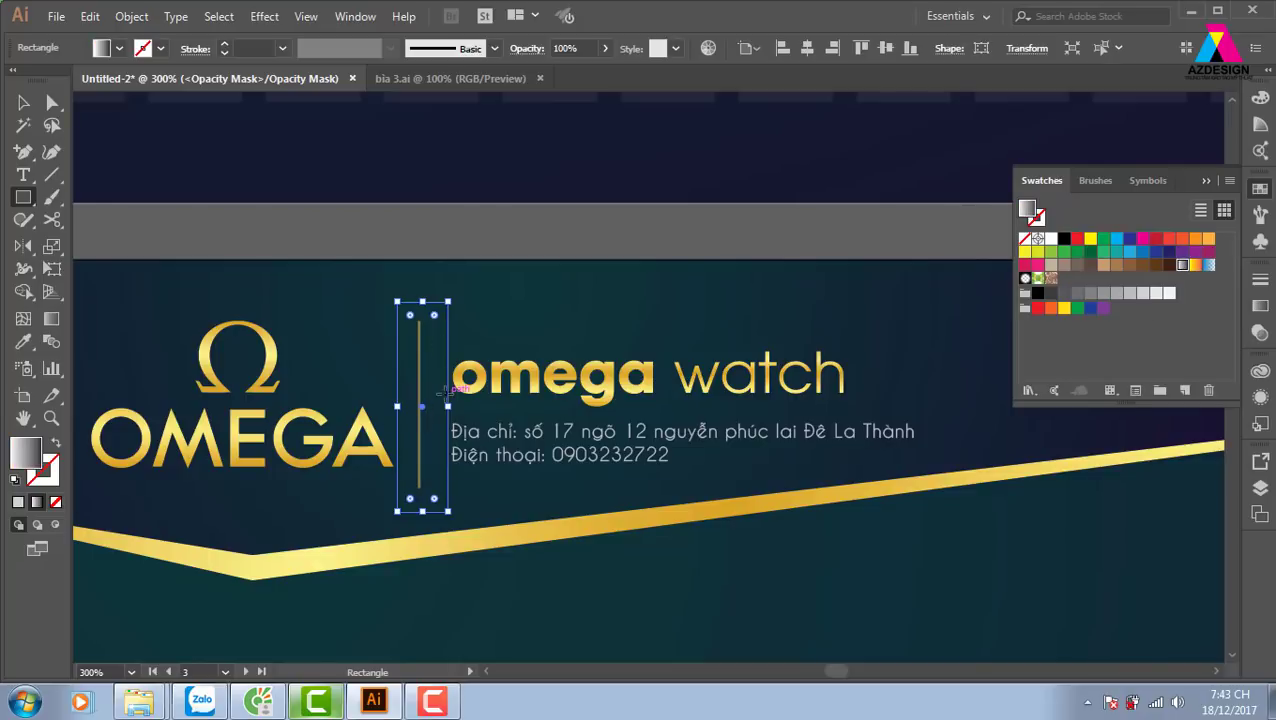
pyautogui.press('g')
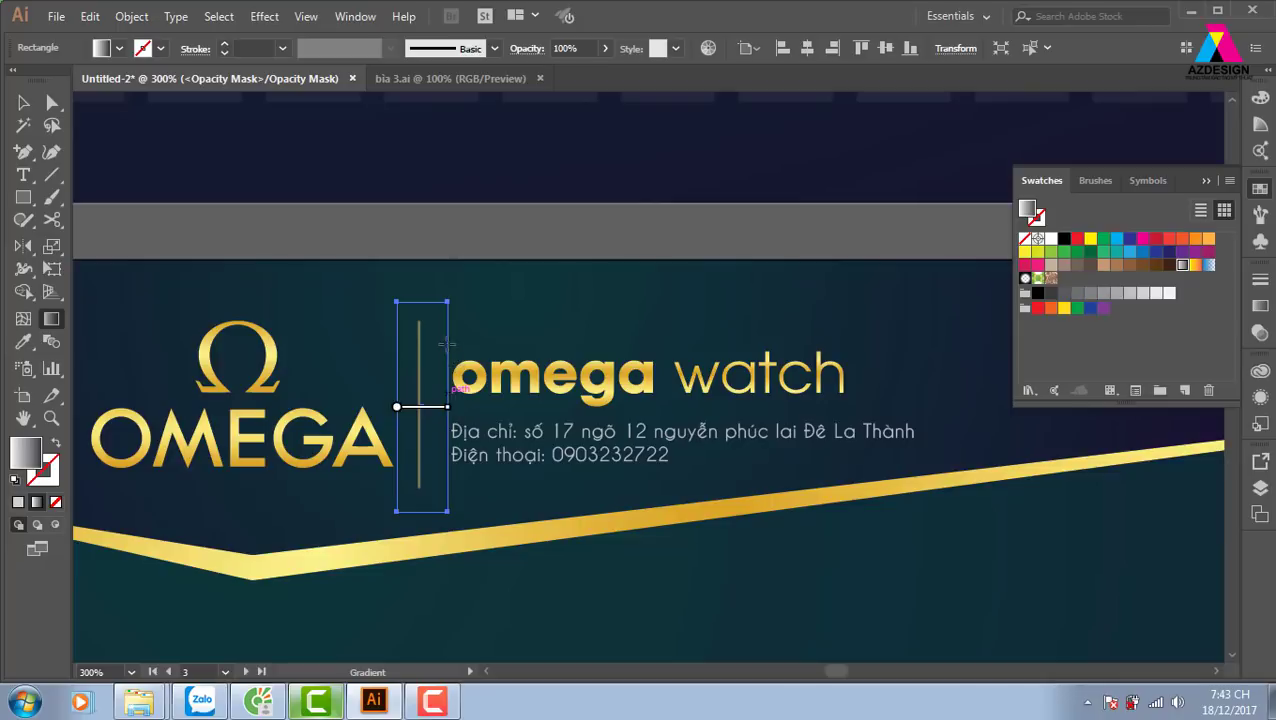
# Set the gradient stops to black on the left and white on the right
pyautogui.click(1260, 305)
pyautogui.doubleClick(1036, 423)
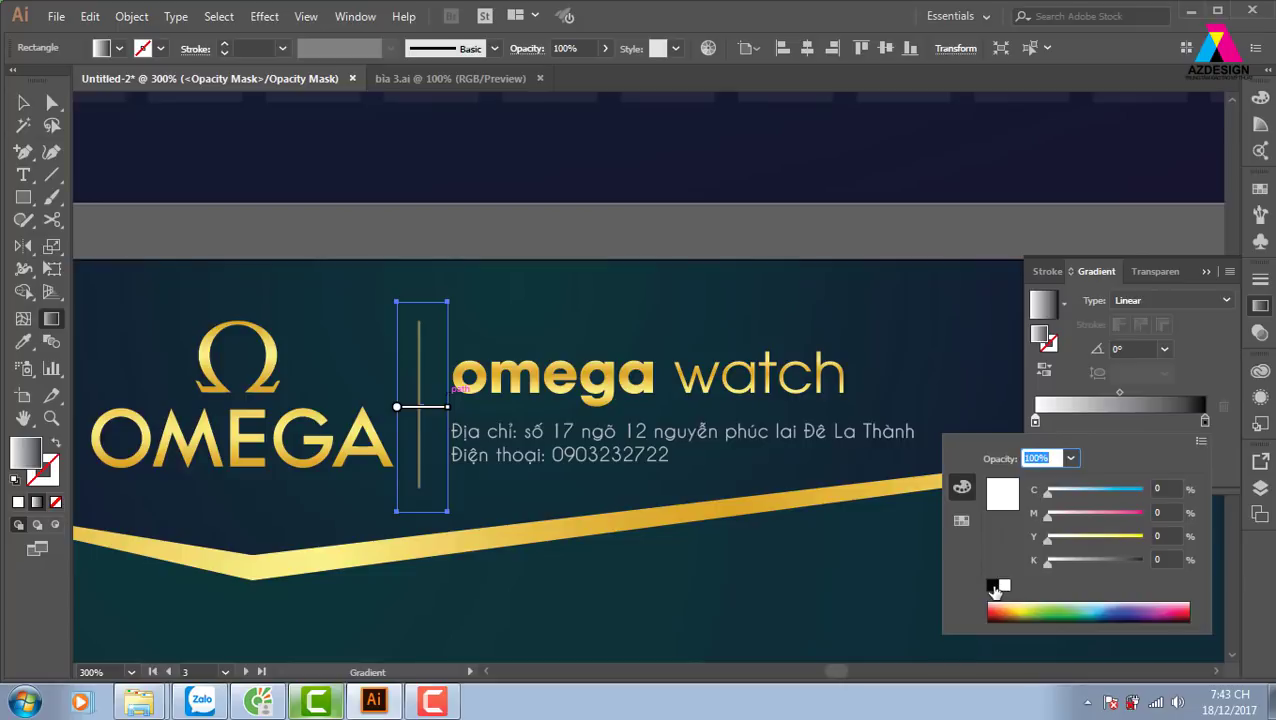
pyautogui.click(993, 585)
pyautogui.click(1122, 427)
pyautogui.doubleClick(1120, 421)
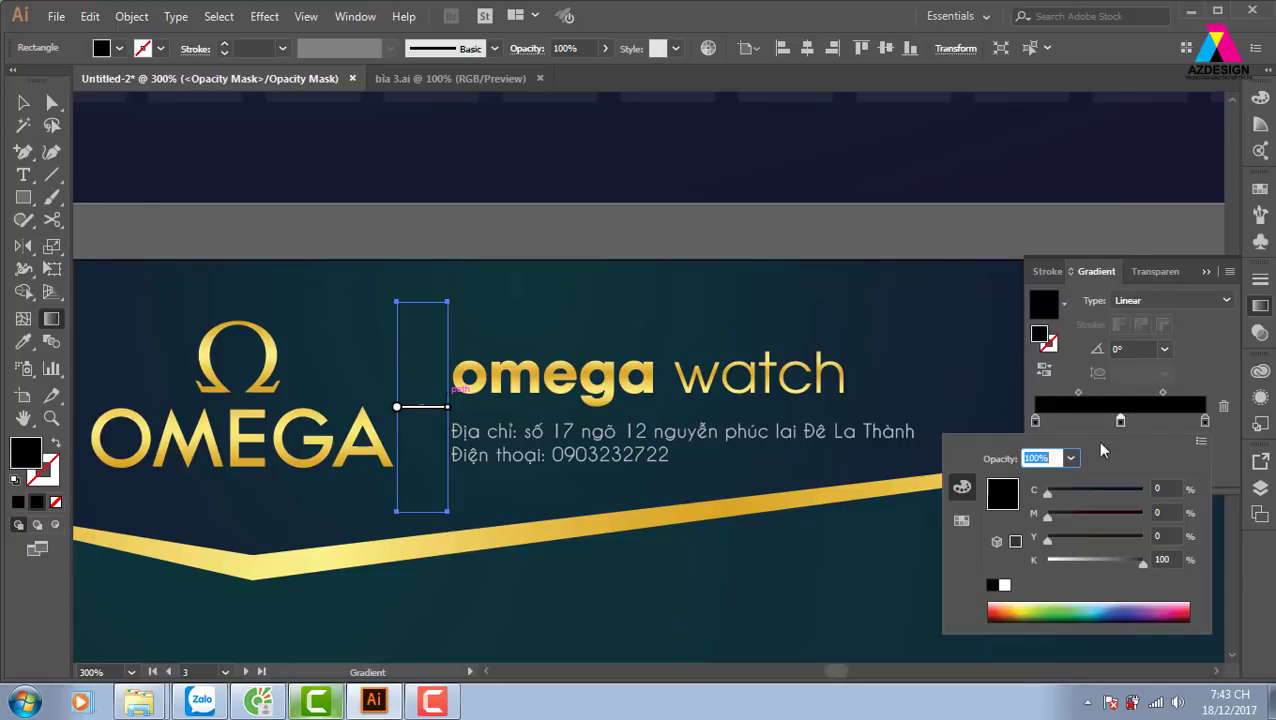
pyautogui.click(1004, 586)
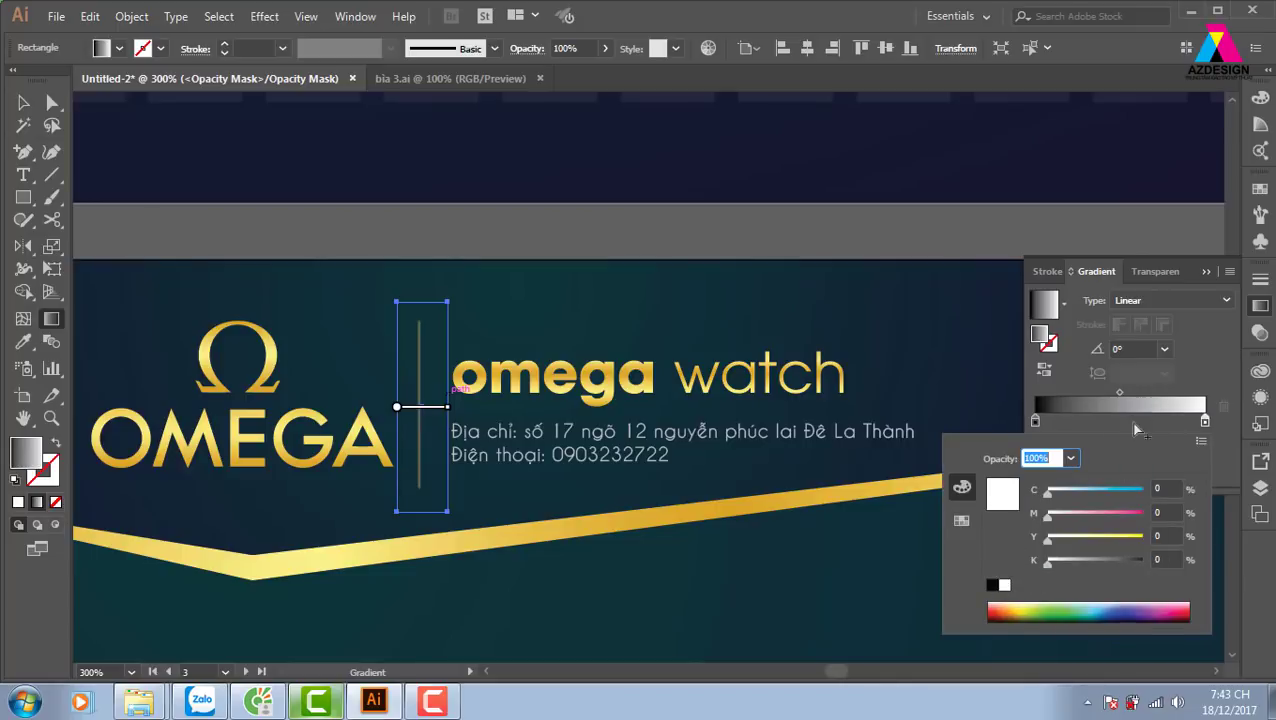
pyautogui.moveTo(1121, 423); pyautogui.dragTo(1205, 423)
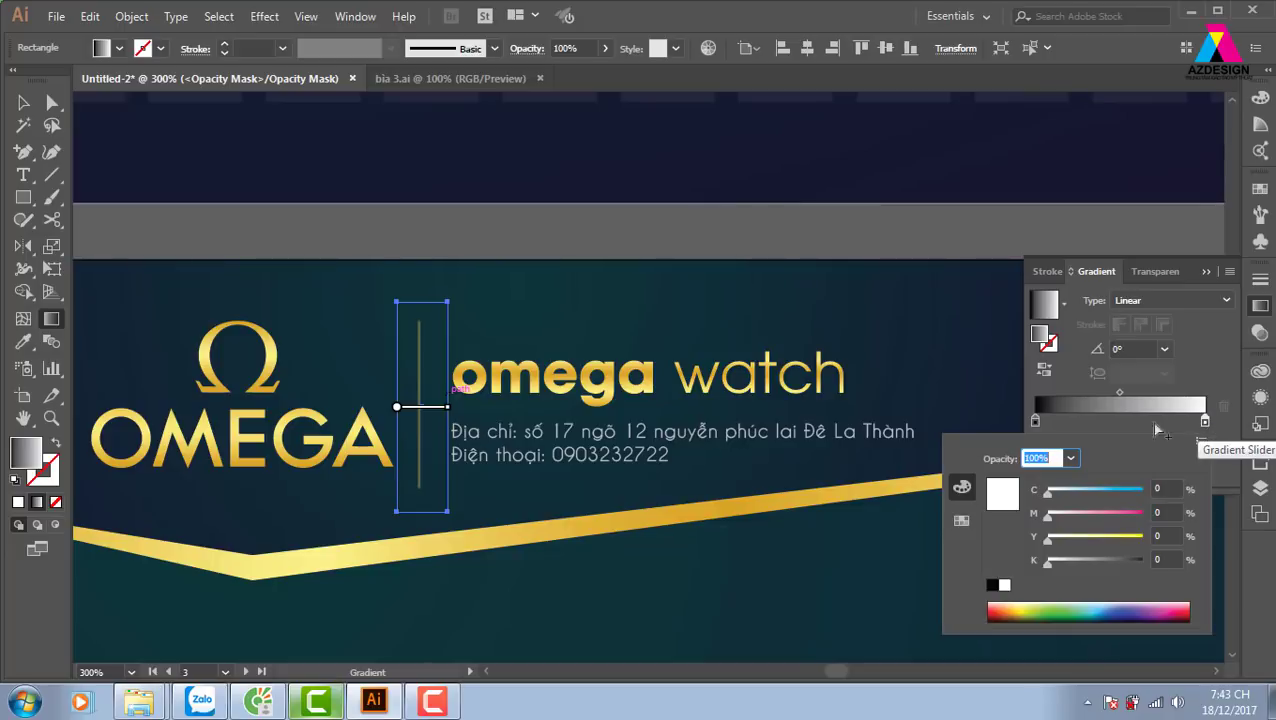
pyautogui.click(1035, 424)
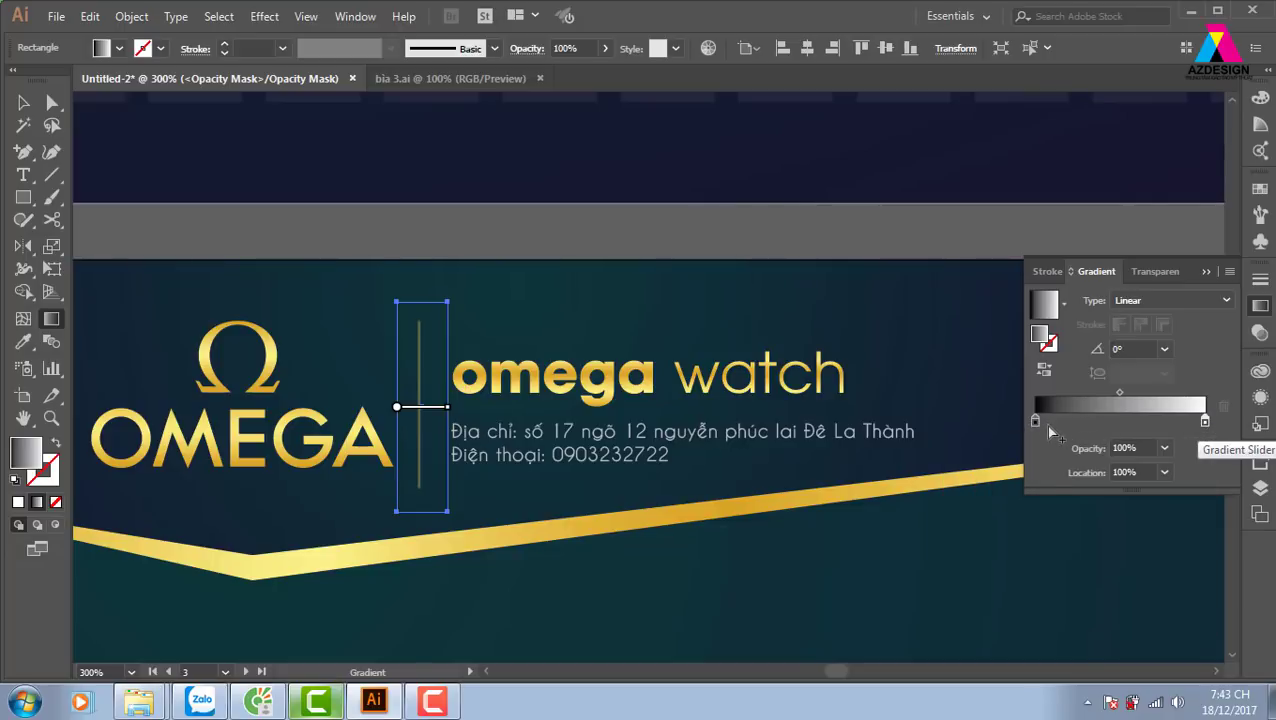
# Arrange the stops into black-white-black and run the gradient vertically along the divider
pyautogui.moveTo(1042, 424); pyautogui.dragTo(1110, 425)
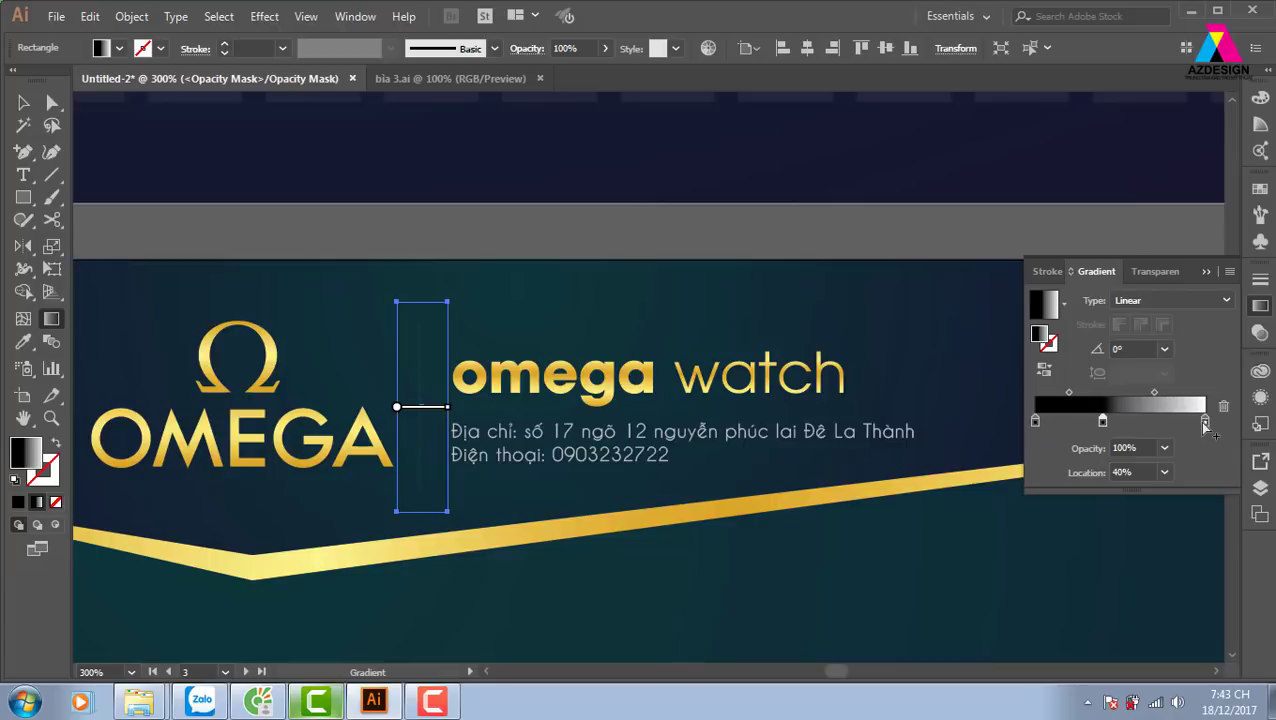
pyautogui.moveTo(1206, 422)
pyautogui.mouseDown()
pyautogui.moveTo(1079, 422)
pyautogui.moveTo(1205, 422)
pyautogui.mouseUp()
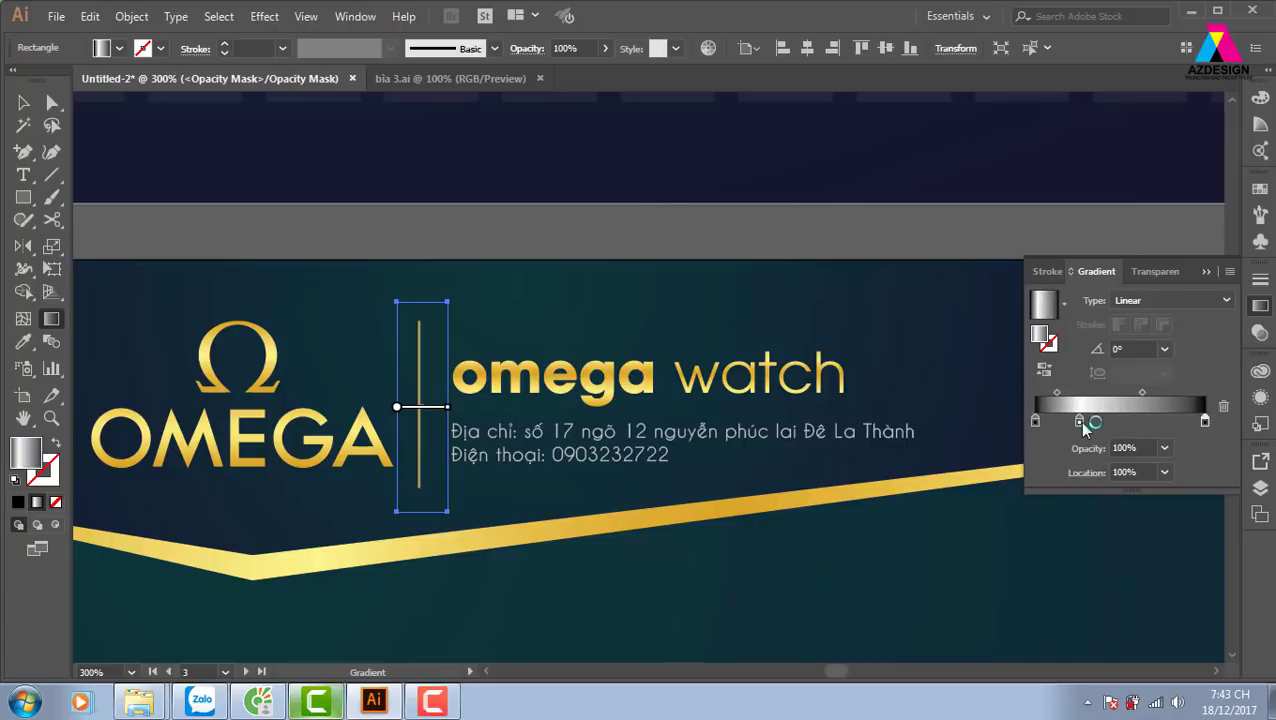
pyautogui.moveTo(1079, 422); pyautogui.dragTo(1125, 424)
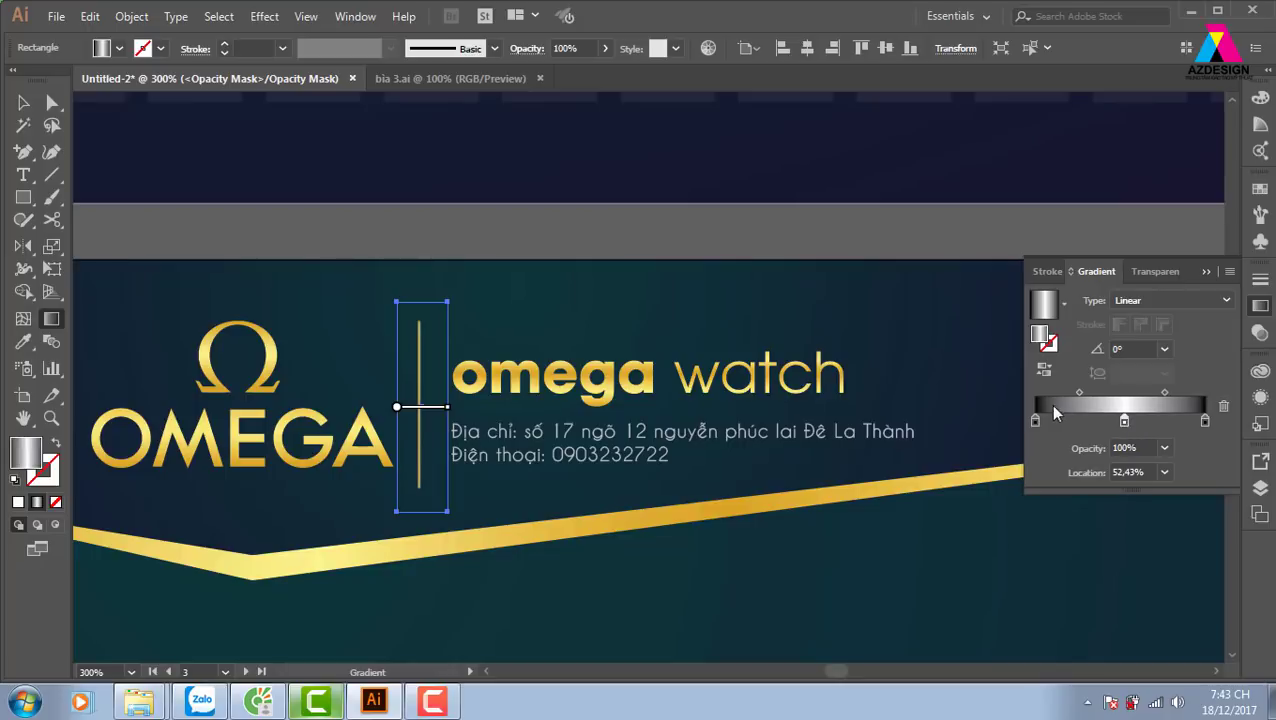
pyautogui.moveTo(421, 324); pyautogui.dragTo(422, 487)
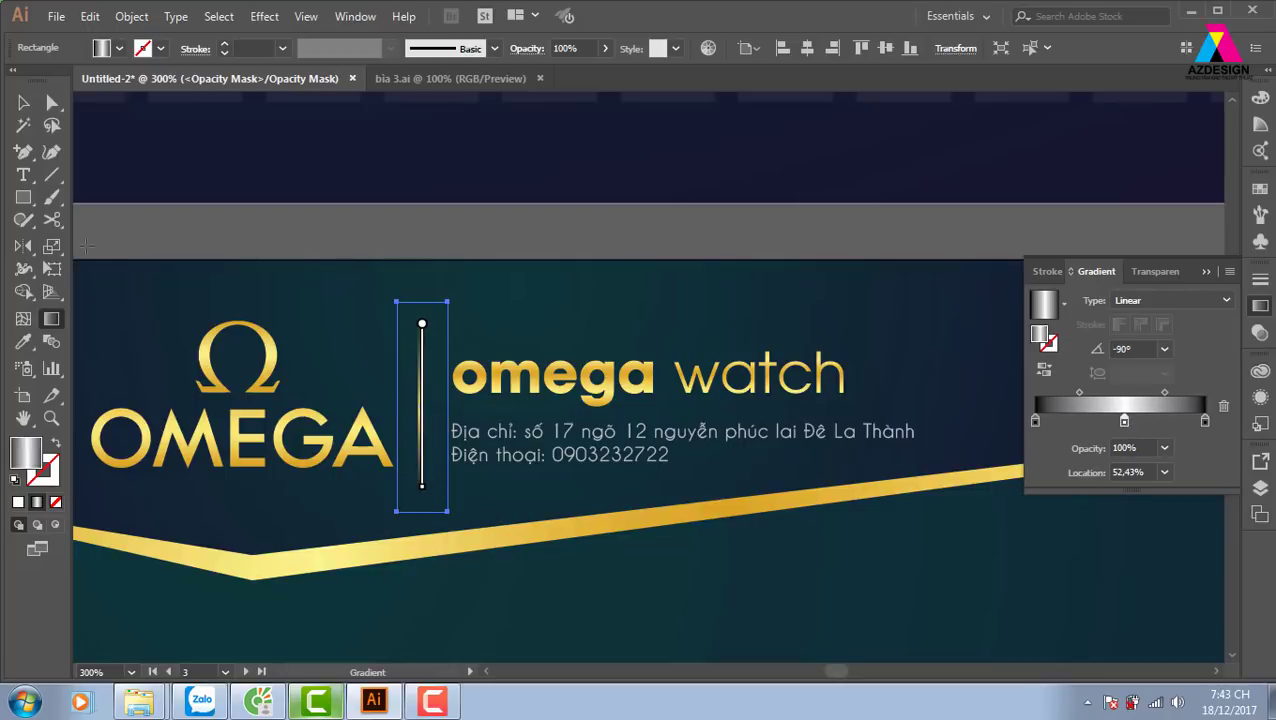
# Exit opacity mask editing in the Transparency panel
pyautogui.click(23, 102)
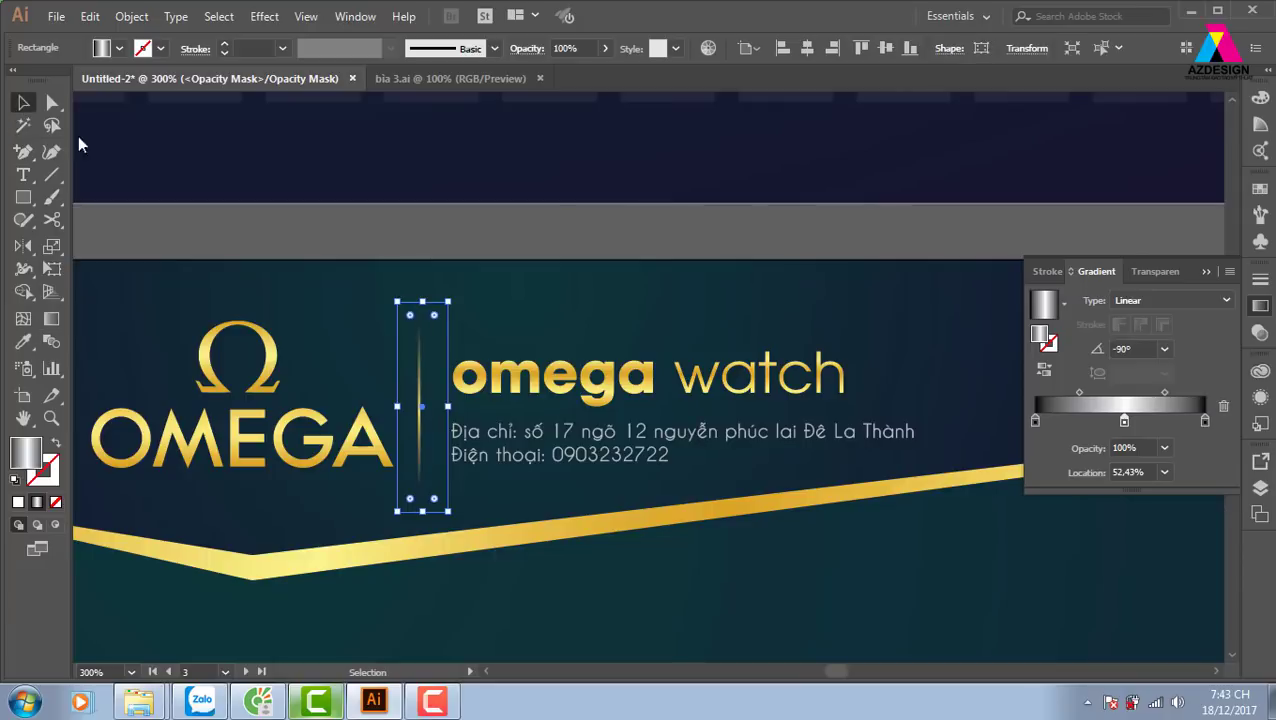
pyautogui.click(1260, 332)
pyautogui.click(1043, 345)
pyautogui.click(818, 223)
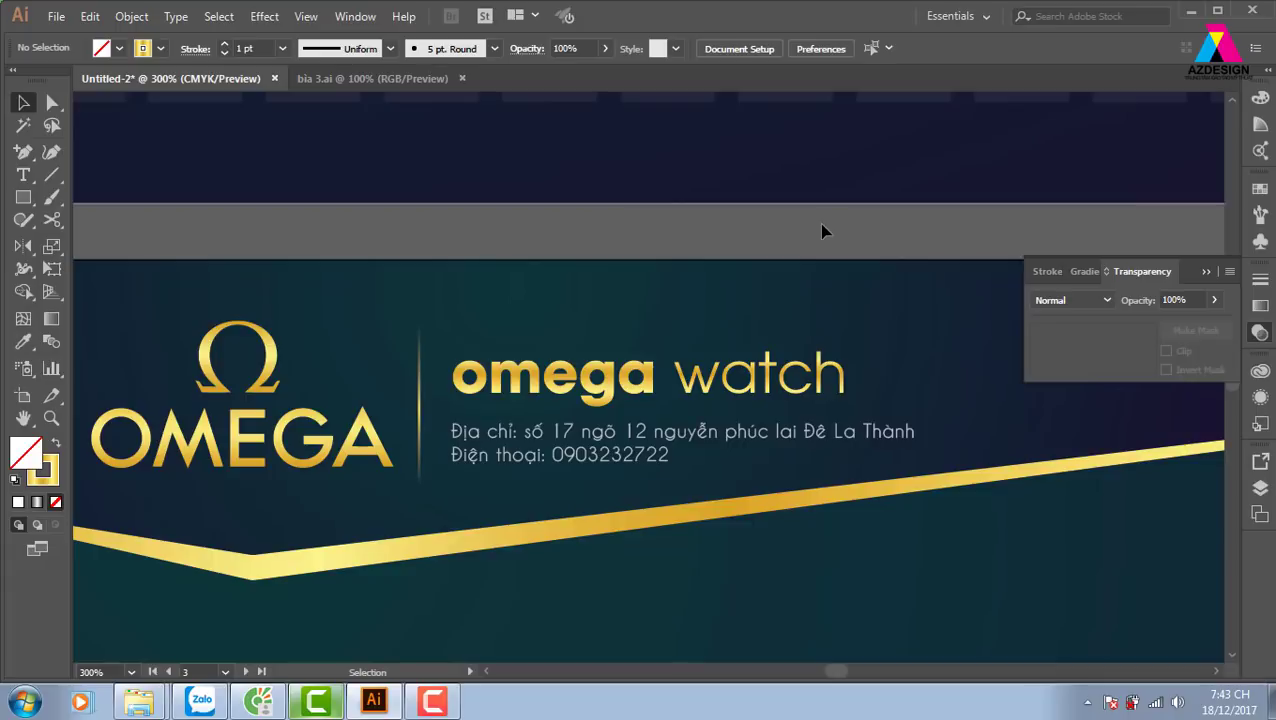
# Zoom to 100%, then out to 66.67%, panning to show the inner page and neighbouring artboards
pyautogui.hotkey('ctrl', '1')
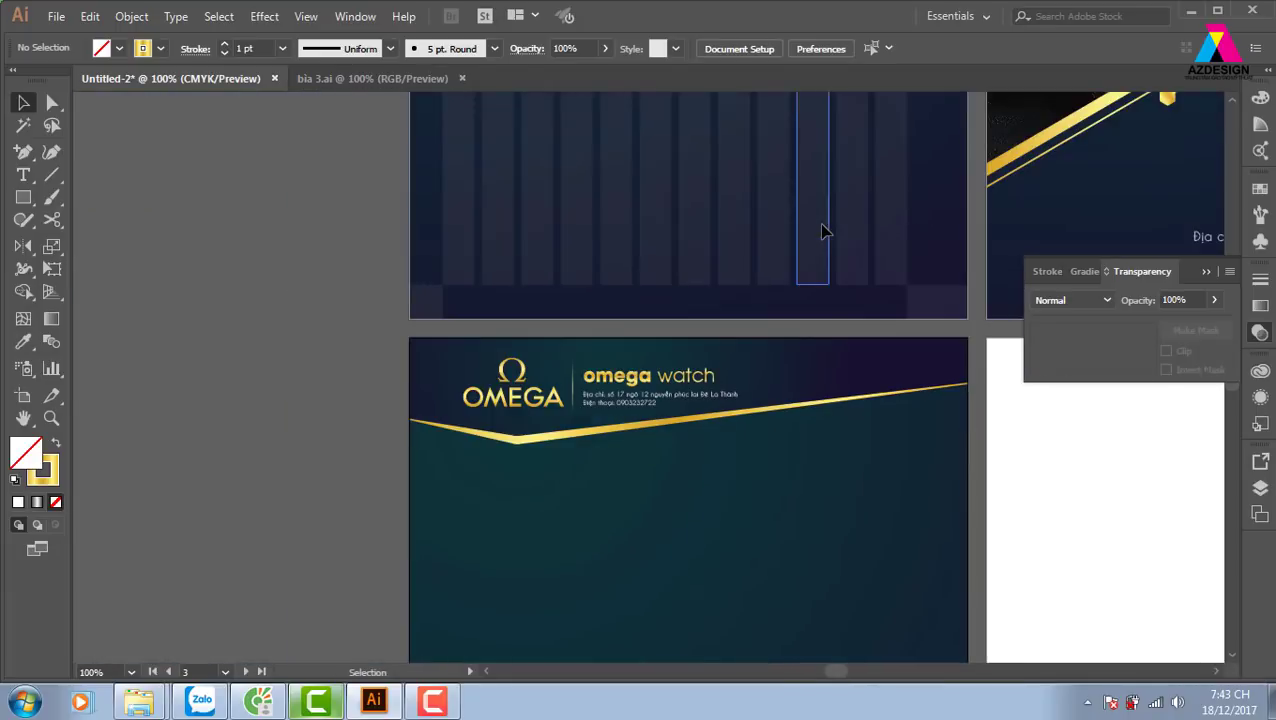
pyautogui.moveTo(811, 489); pyautogui.dragTo(635, 402)
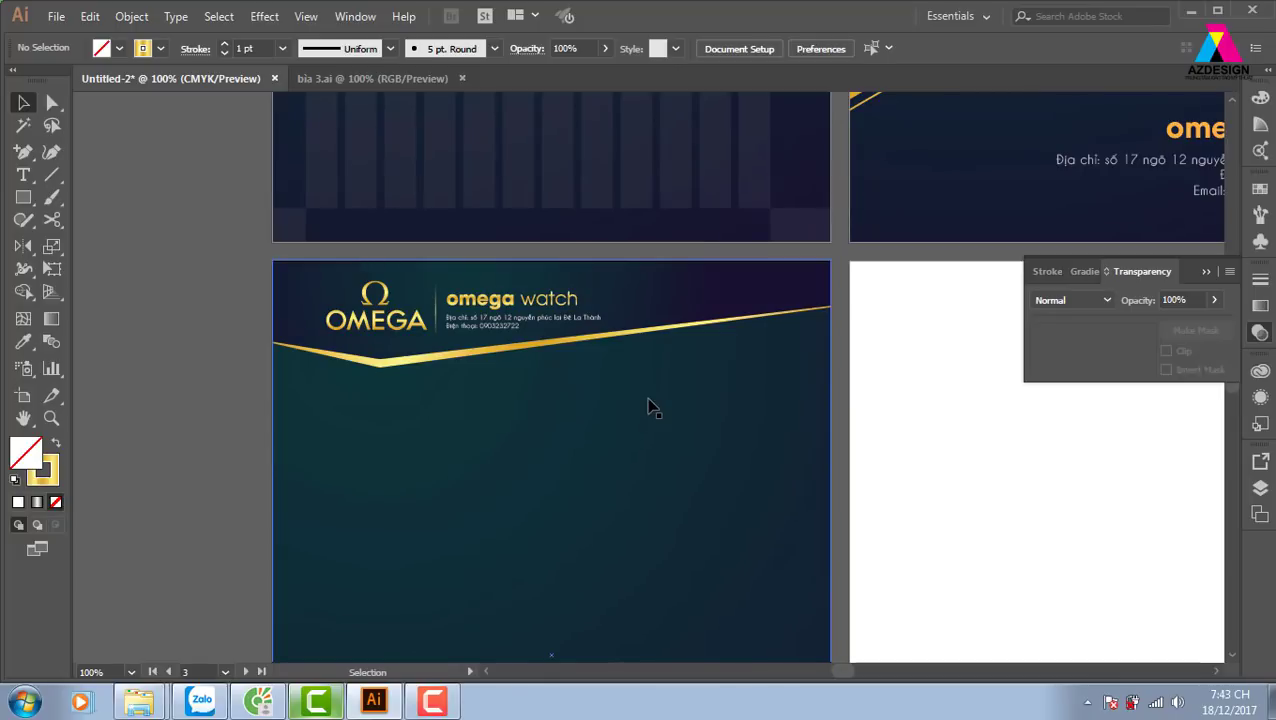
pyautogui.scroll(-1, 648, 405)
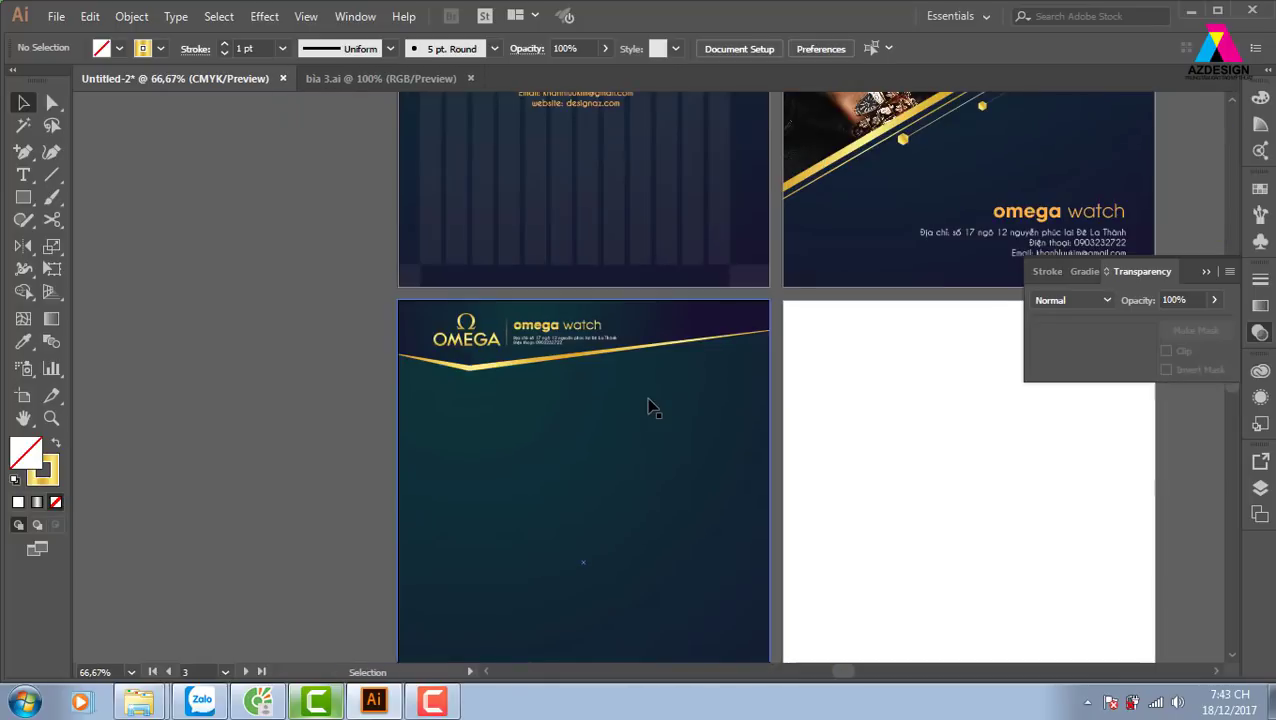
pyautogui.moveTo(672, 501); pyautogui.dragTo(587, 436)
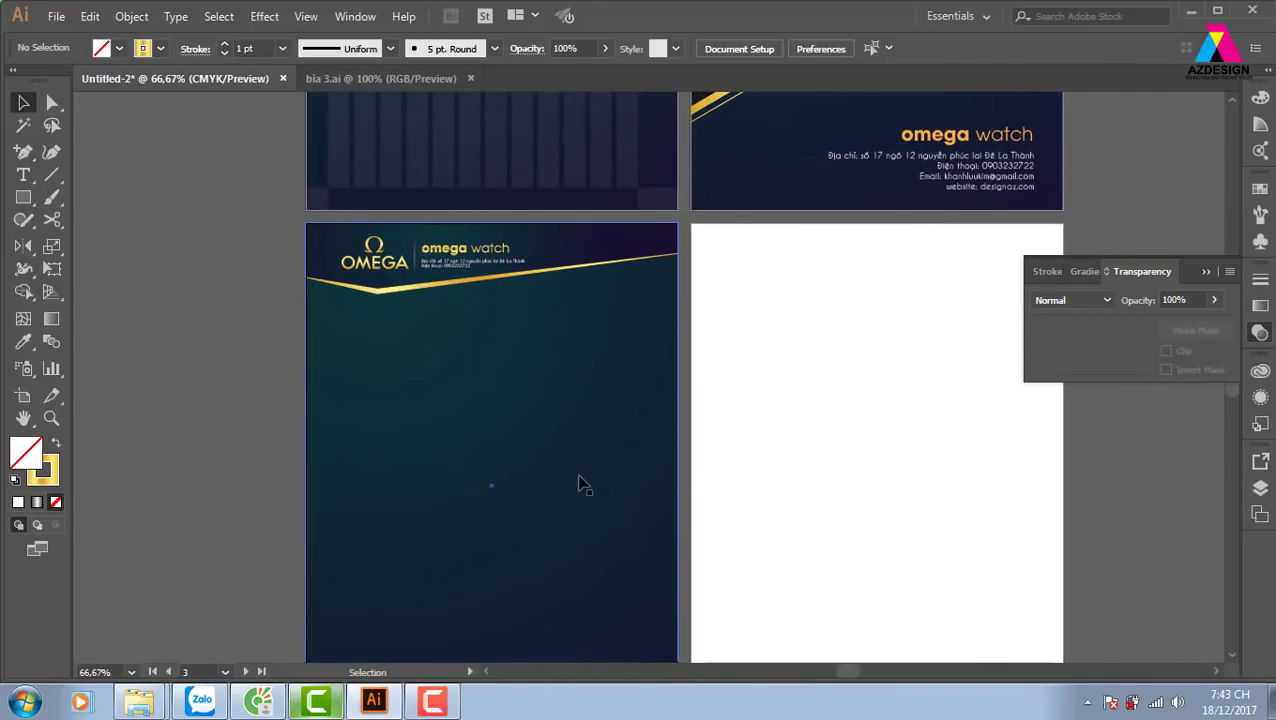
pyautogui.scroll(-1, 575, 470)
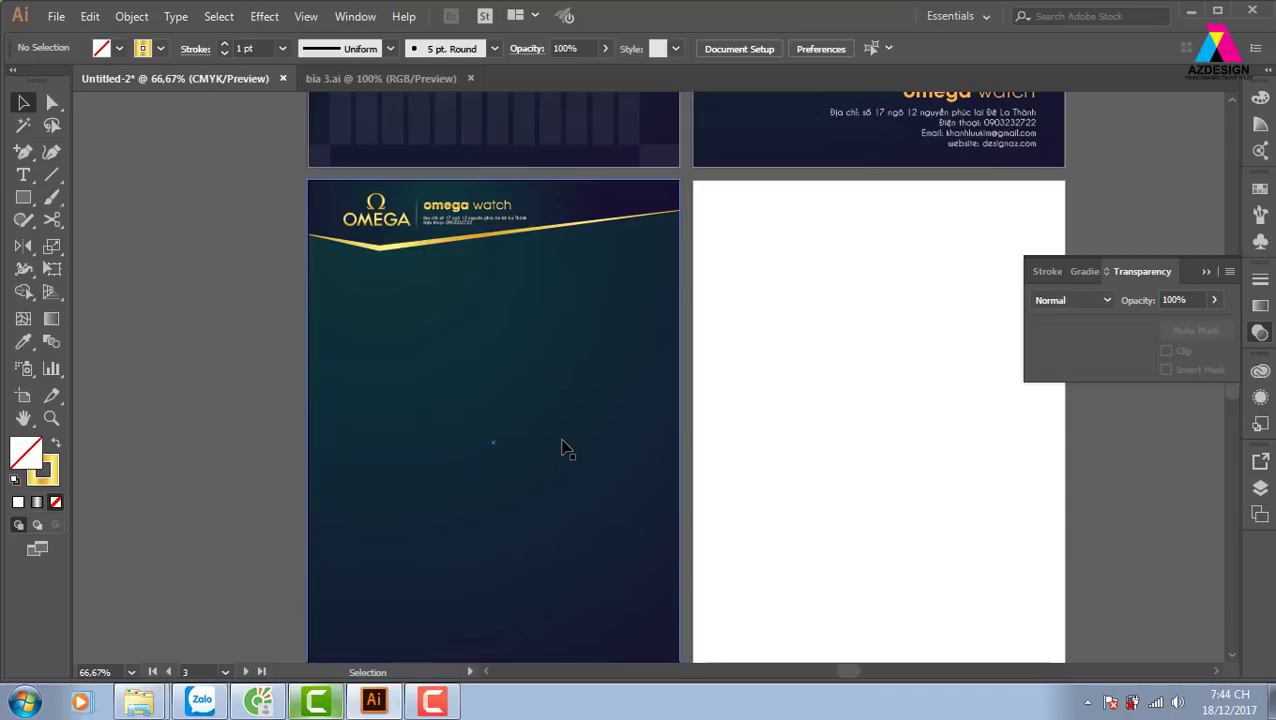
# Copy the gold header shape down, flip it vertically, and lower it about 2 cm as a mid-page band
pyautogui.moveTo(561, 456); pyautogui.dragTo(510, 404)
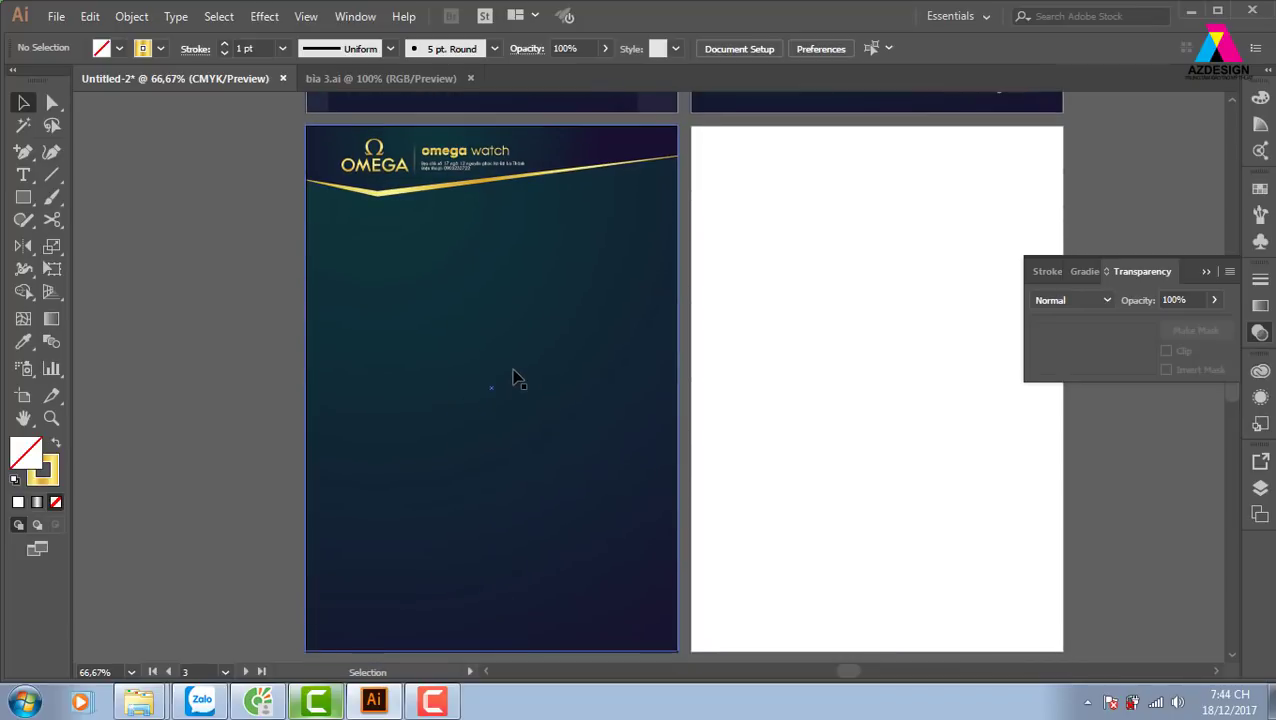
pyautogui.click(512, 378)
pyautogui.click(245, 233)
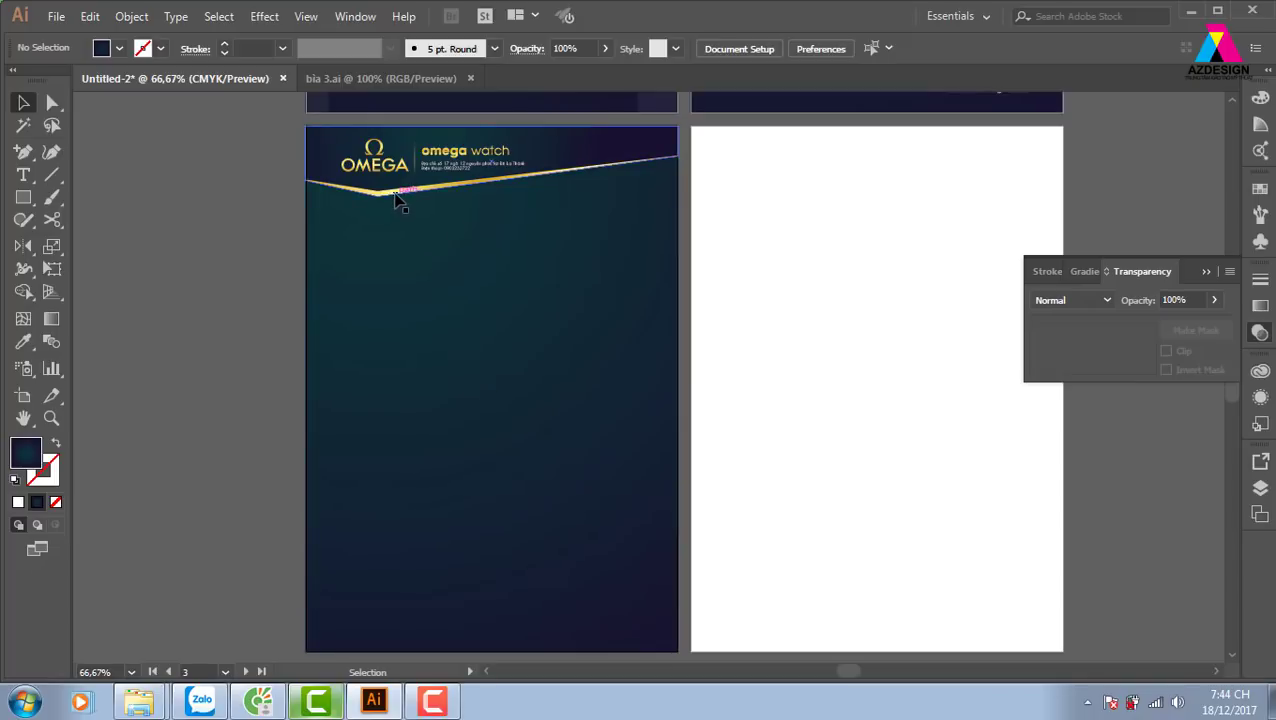
pyautogui.moveTo(398, 200); pyautogui.dragTo(399, 368)
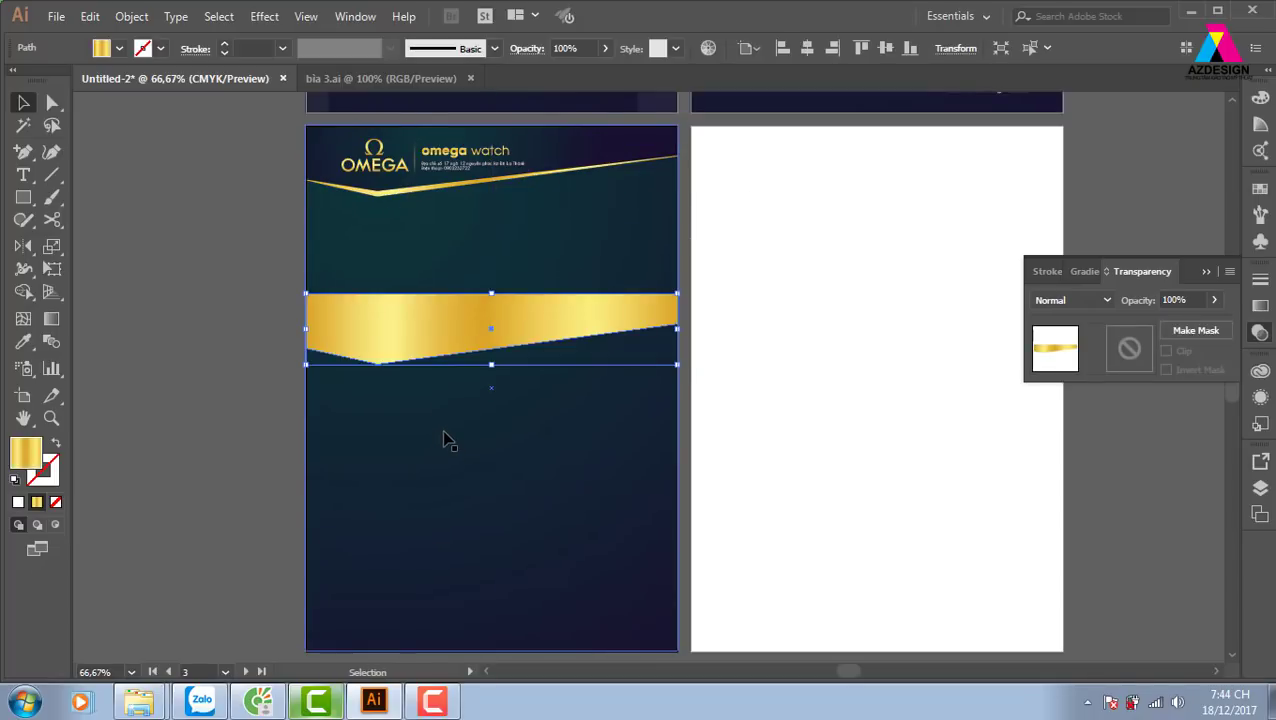
pyautogui.press('o')
pyautogui.moveTo(447, 347); pyautogui.dragTo(450, 440)
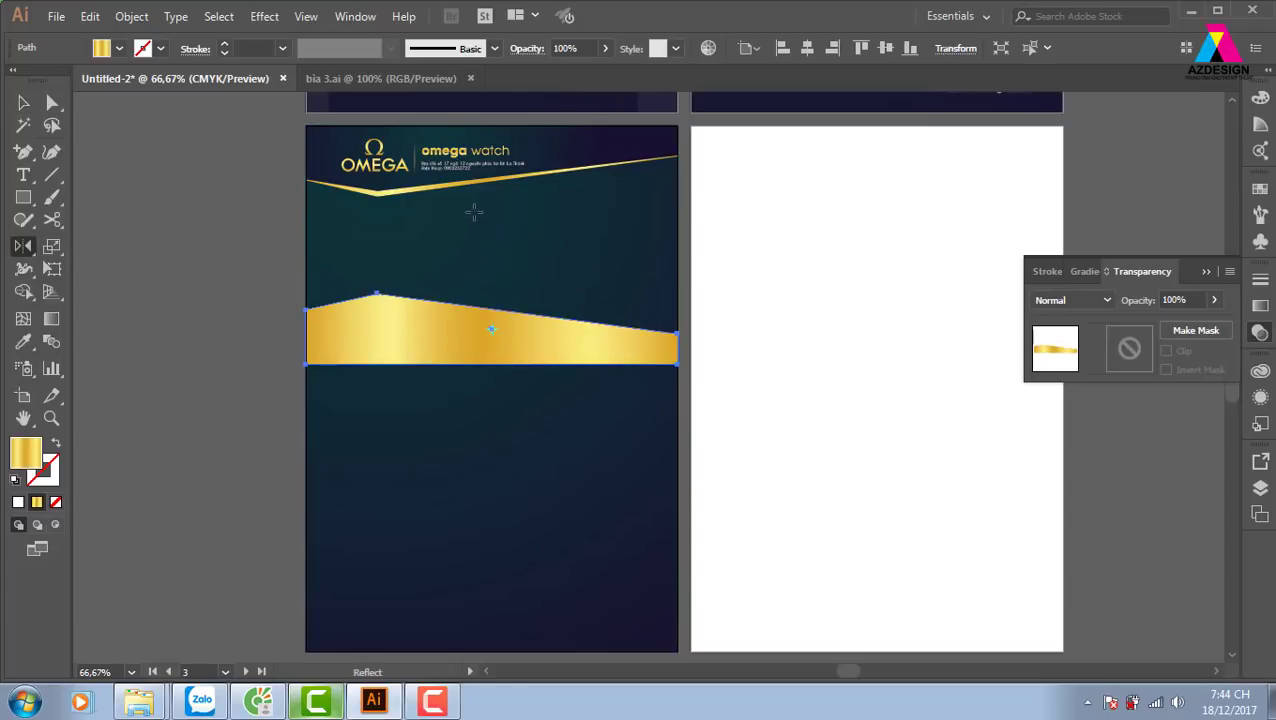
pyautogui.press('v')
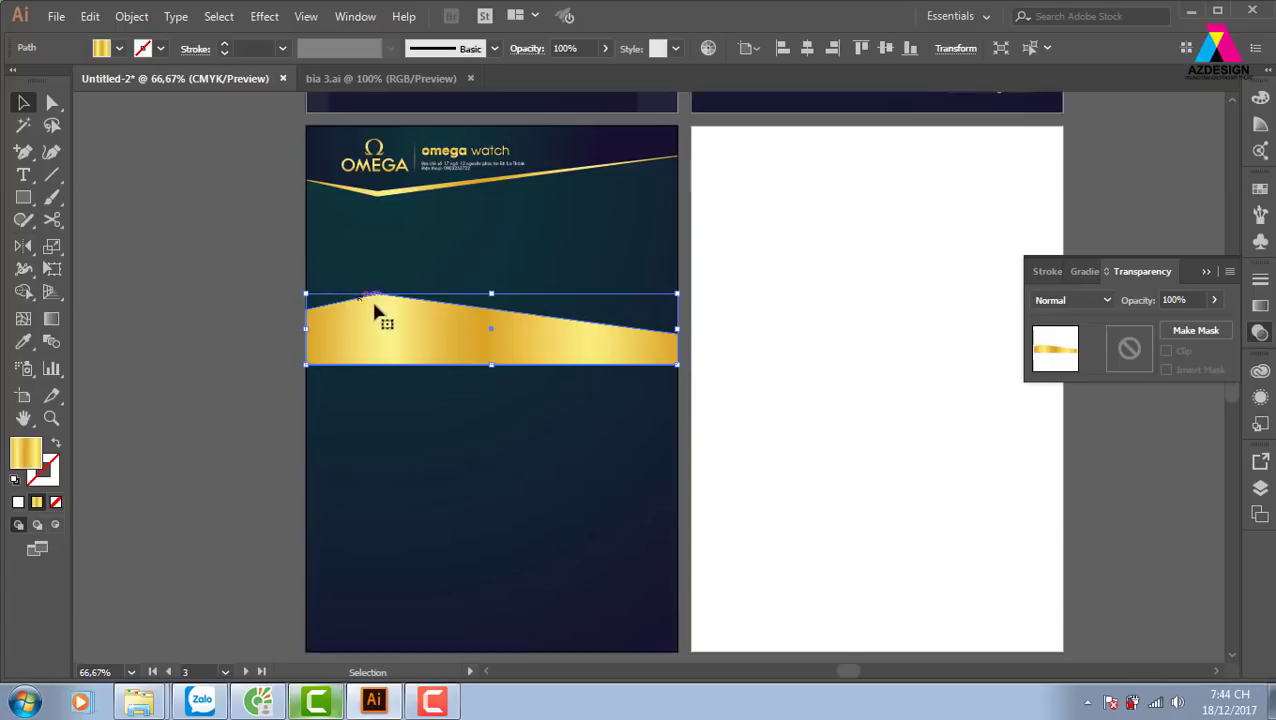
pyautogui.moveTo(379, 320); pyautogui.dragTo(389, 358)
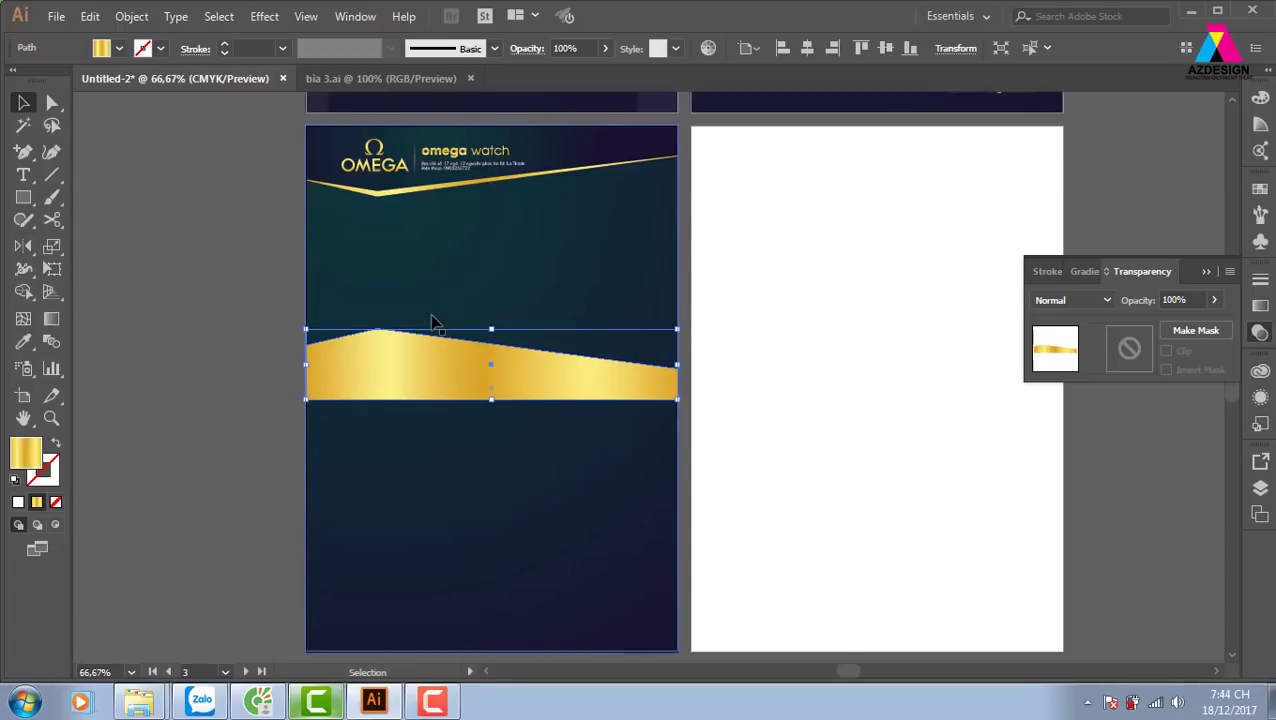
# Select the gold band together with the dark background rectangle, undoing an accidental move
pyautogui.click(227, 320)
pyautogui.click(587, 441)
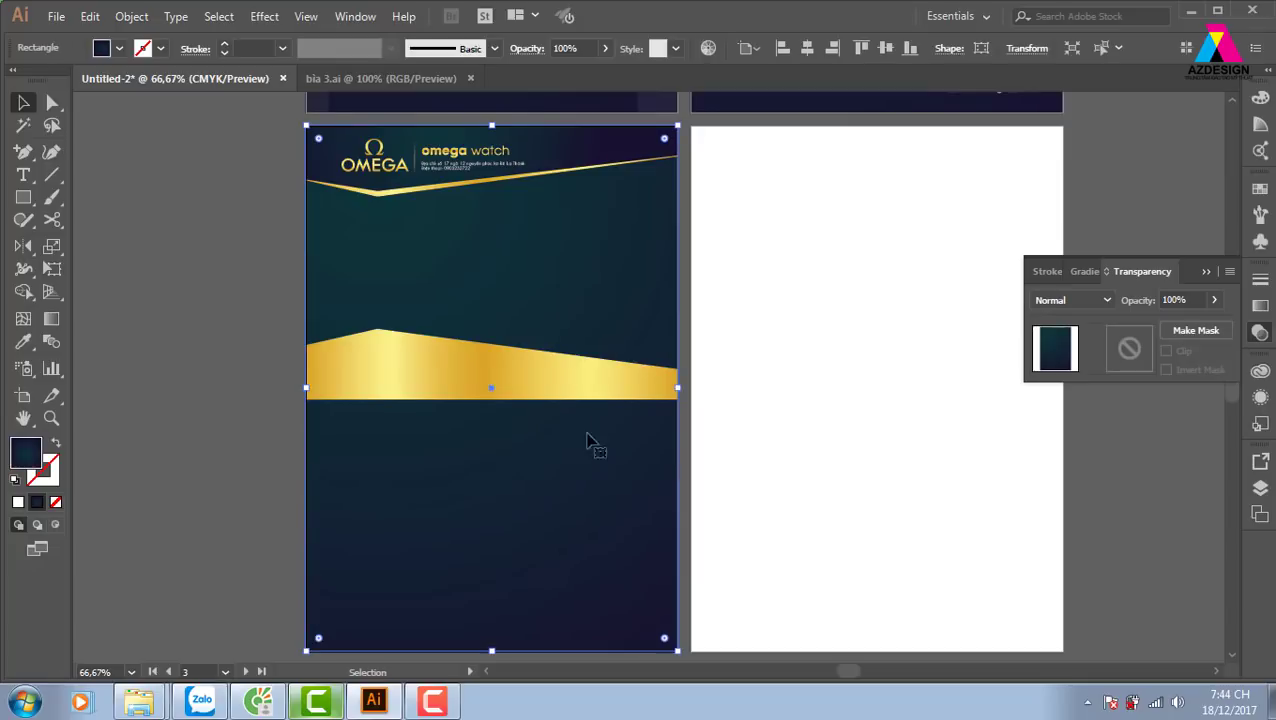
pyautogui.hotkey('ctrl', 'c')
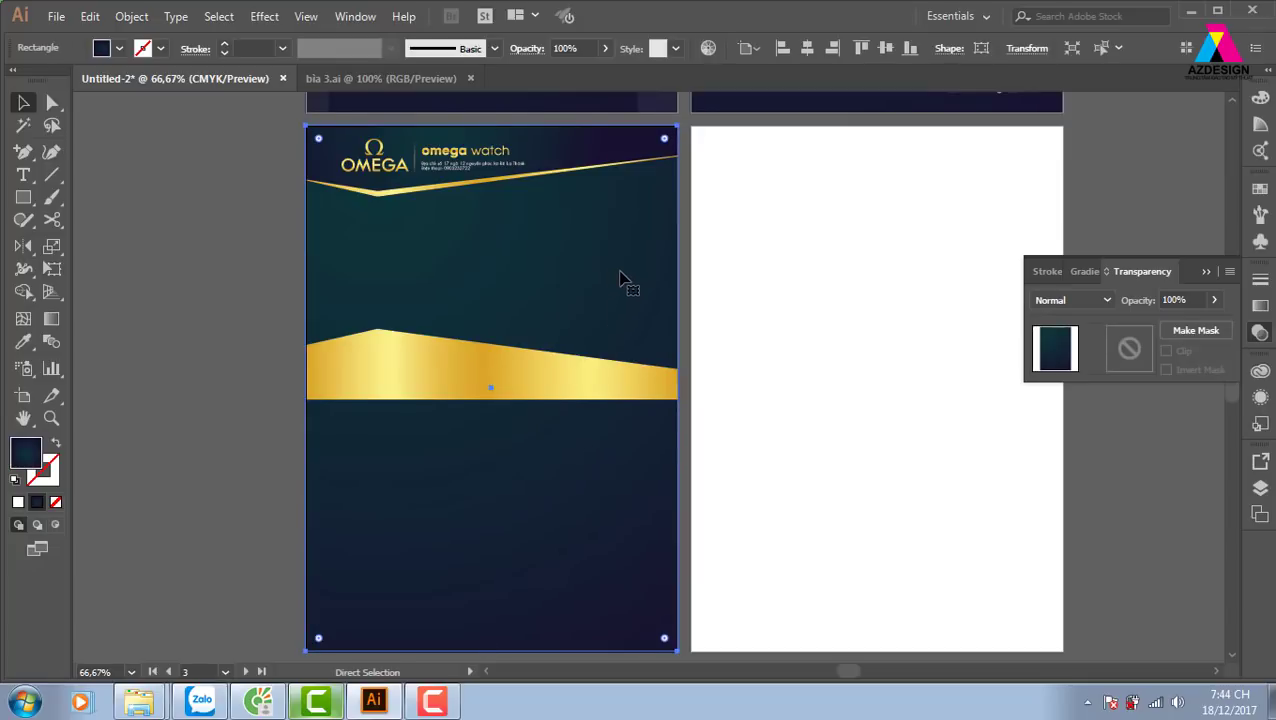
pyautogui.moveTo(620, 278); pyautogui.dragTo(433, 313)
pyautogui.hotkey('ctrl', 'z')
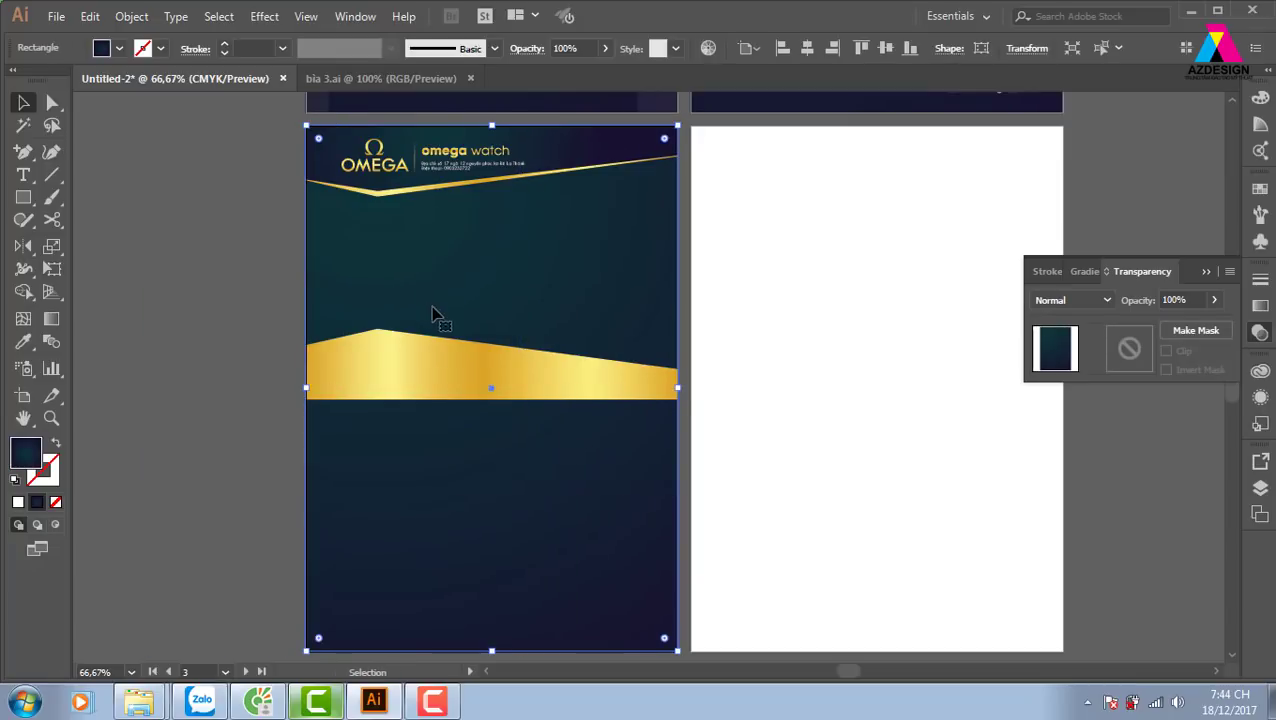
pyautogui.click(200, 383)
pyautogui.click(437, 373)
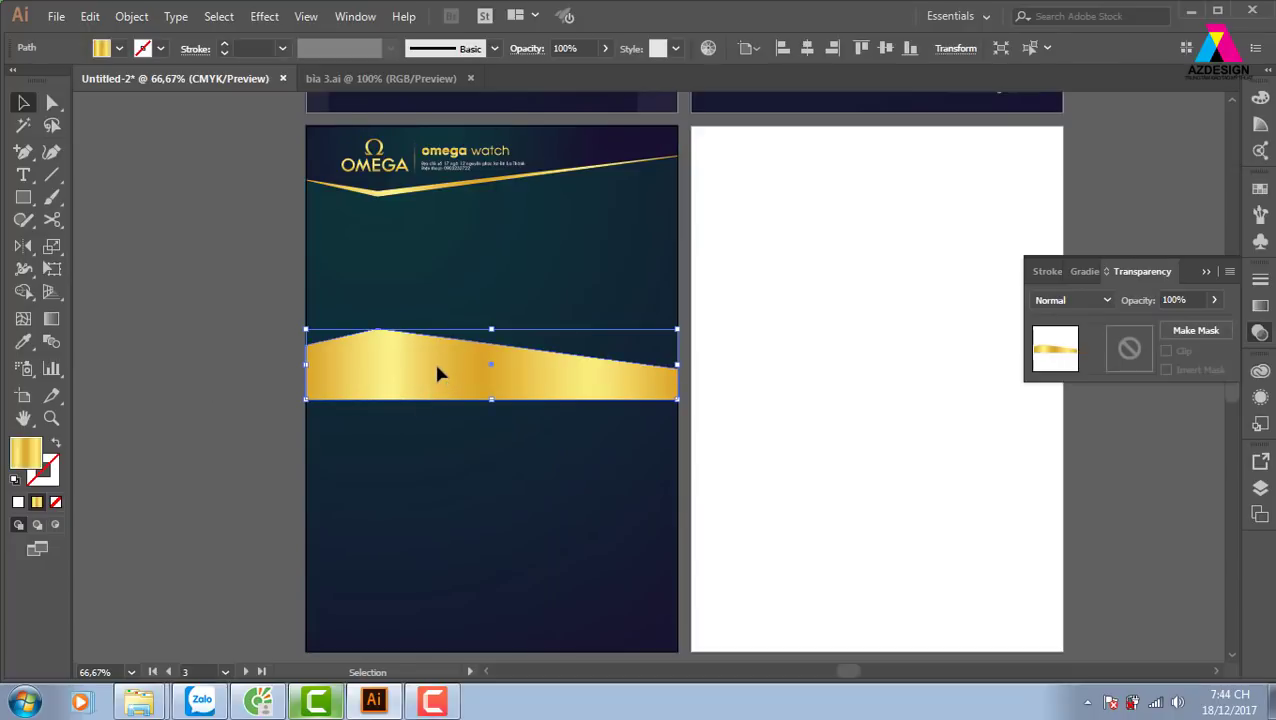
pyautogui.keyDown('shift'); pyautogui.click(510, 294); pyautogui.keyUp('shift')
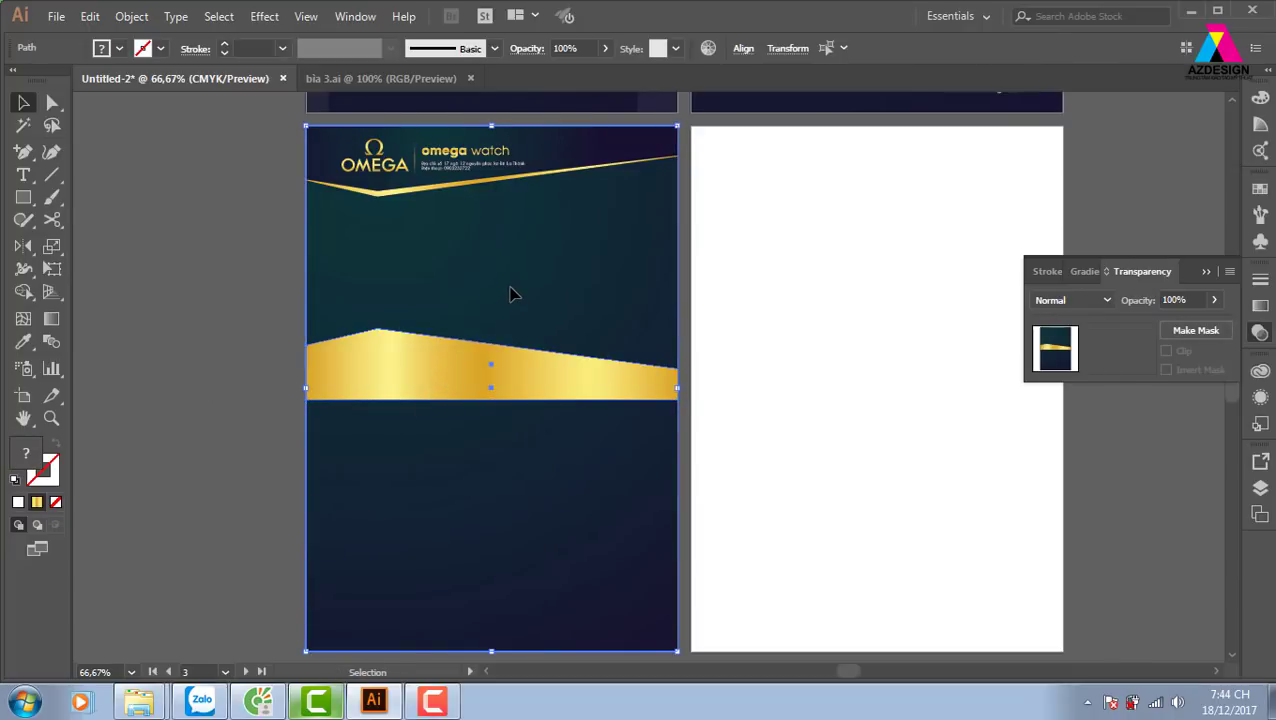
# Split the dark background along the gold band with the Shape Builder and delete the band region
pyautogui.hotkey('shift', 'F7')
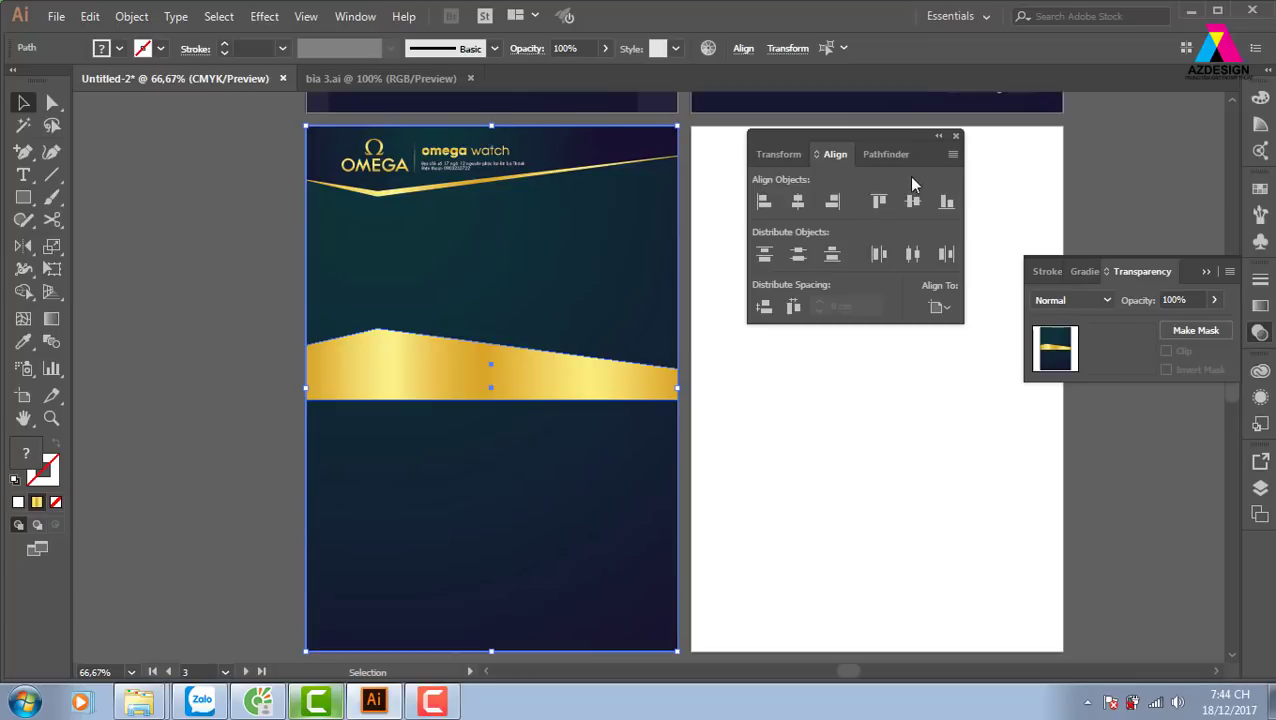
pyautogui.click(884, 154)
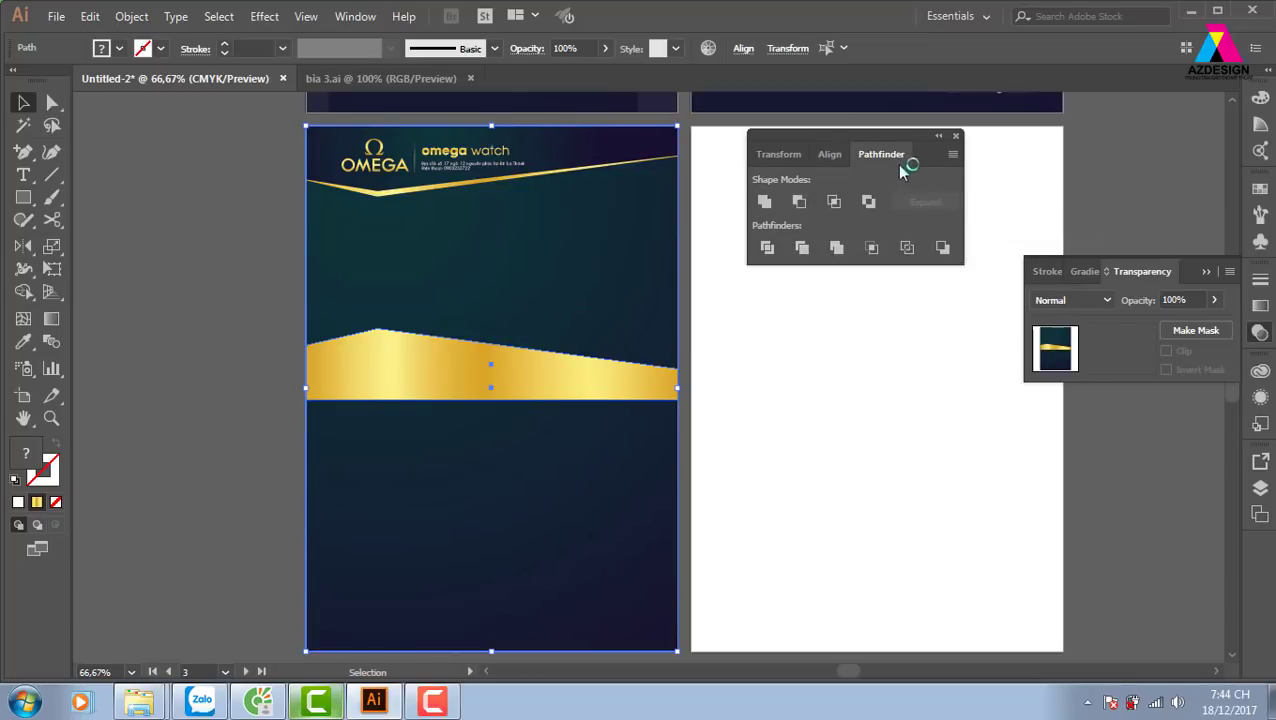
pyautogui.click(956, 135)
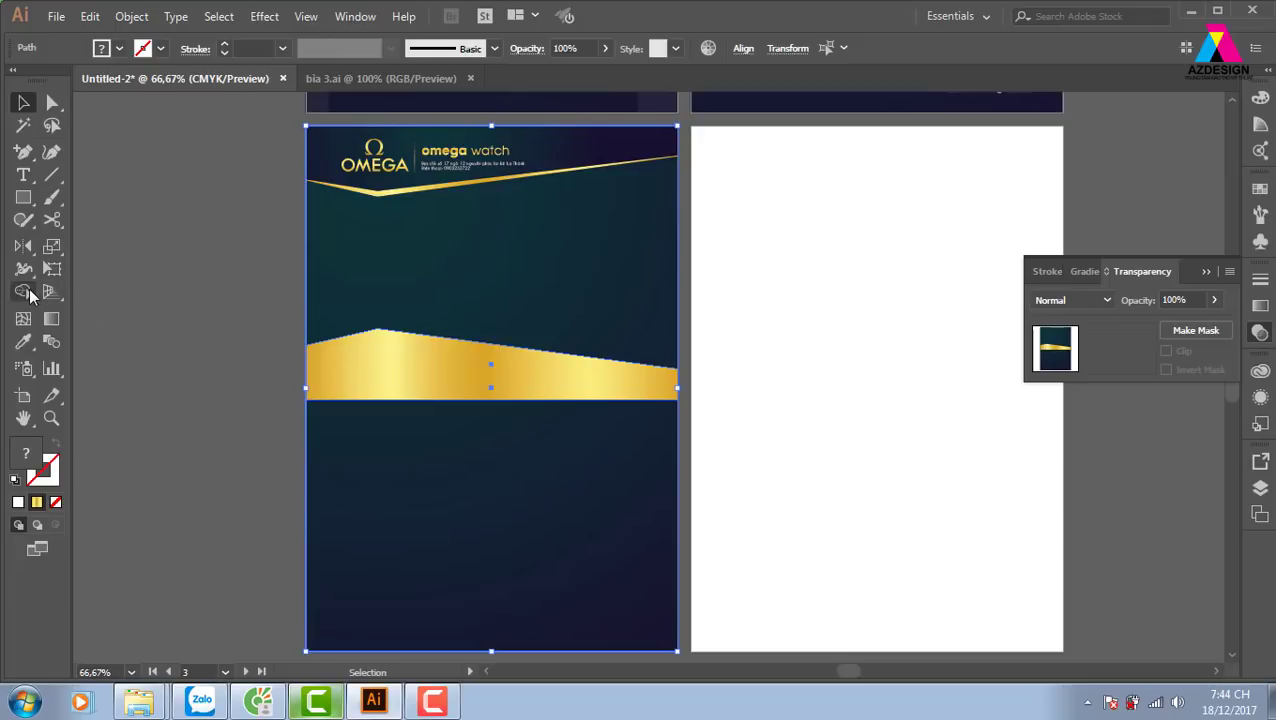
pyautogui.click(29, 289)
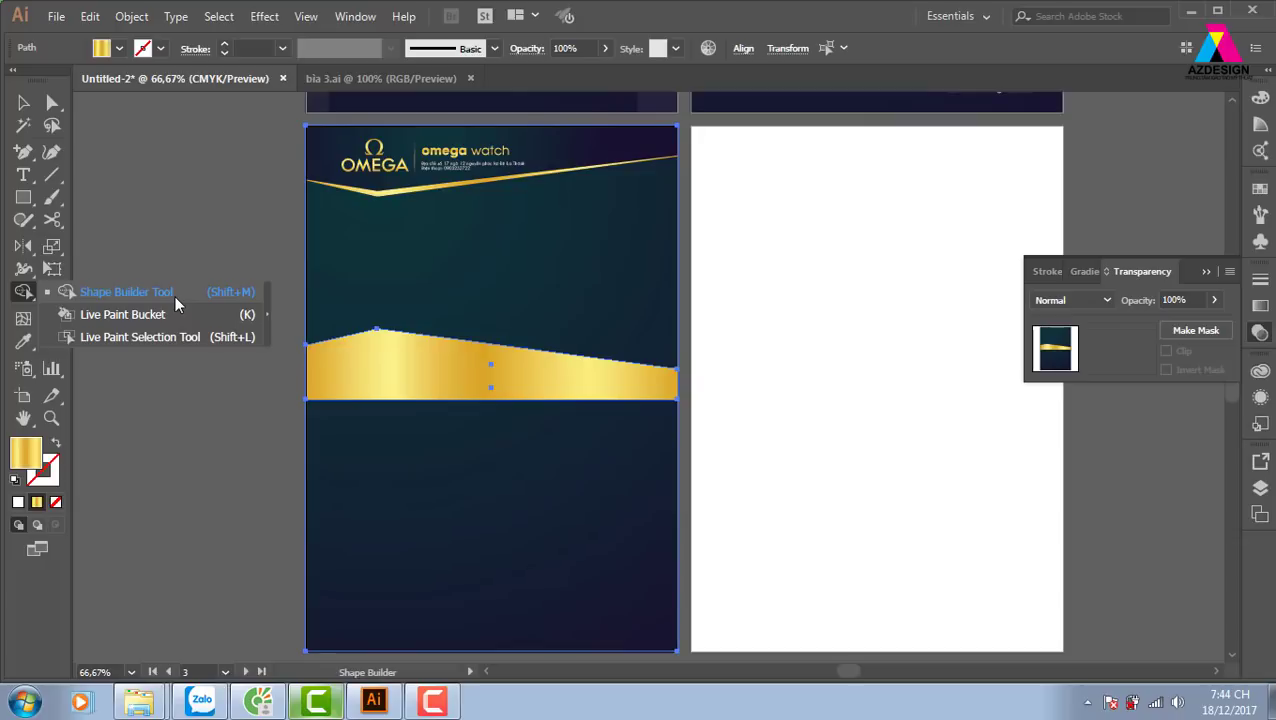
pyautogui.click(176, 300)
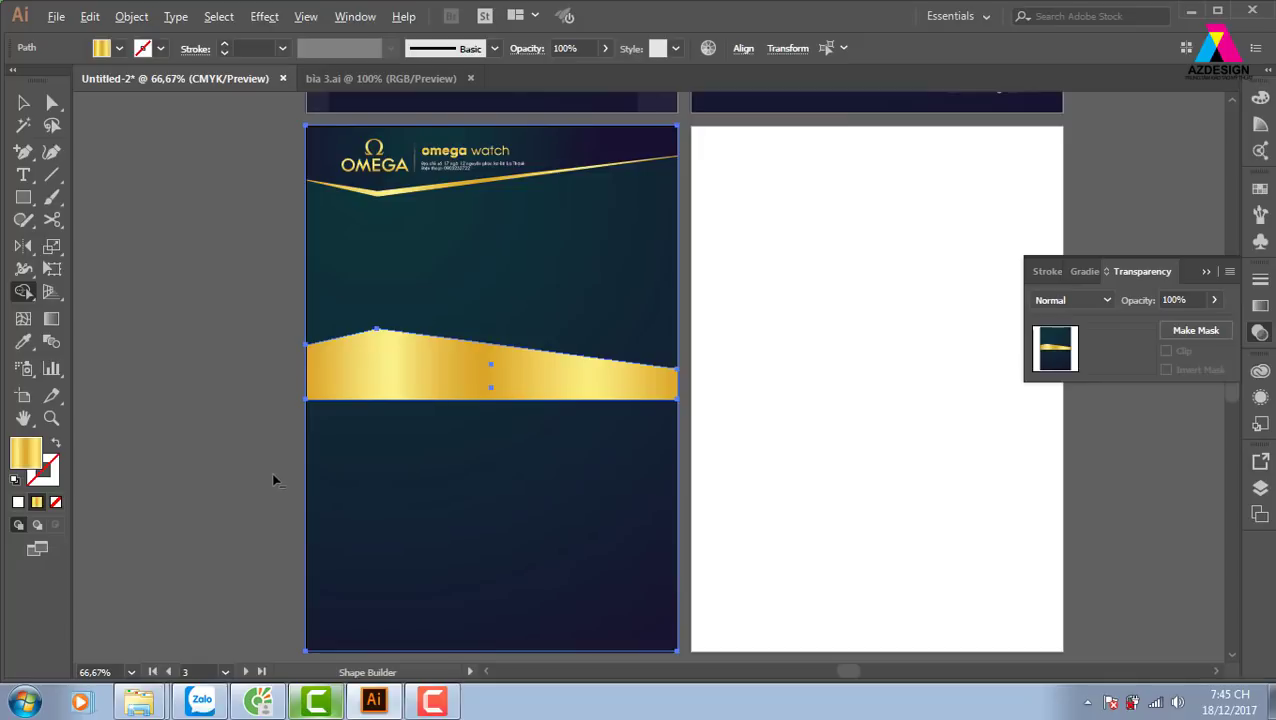
pyautogui.click(390, 476)
pyautogui.keyDown('alt'); pyautogui.click(353, 384); pyautogui.keyUp('alt')
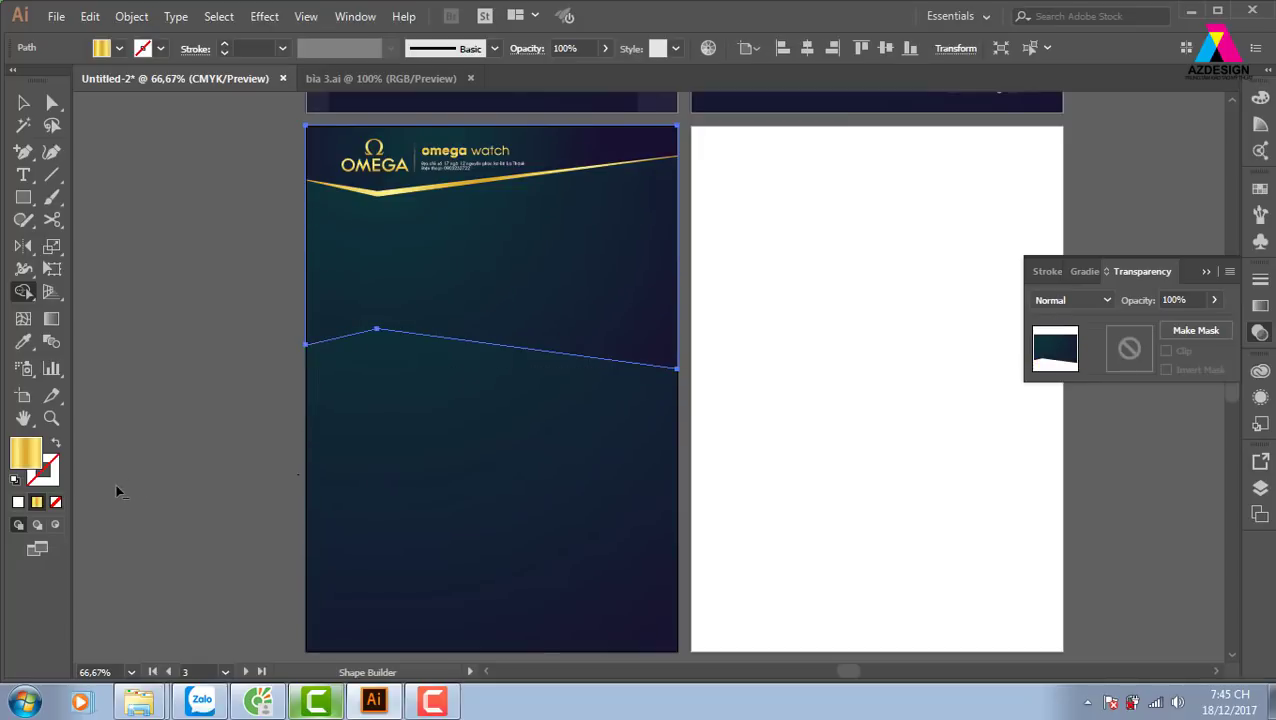
# Select both the upper and lower dark background pieces
pyautogui.press('v')
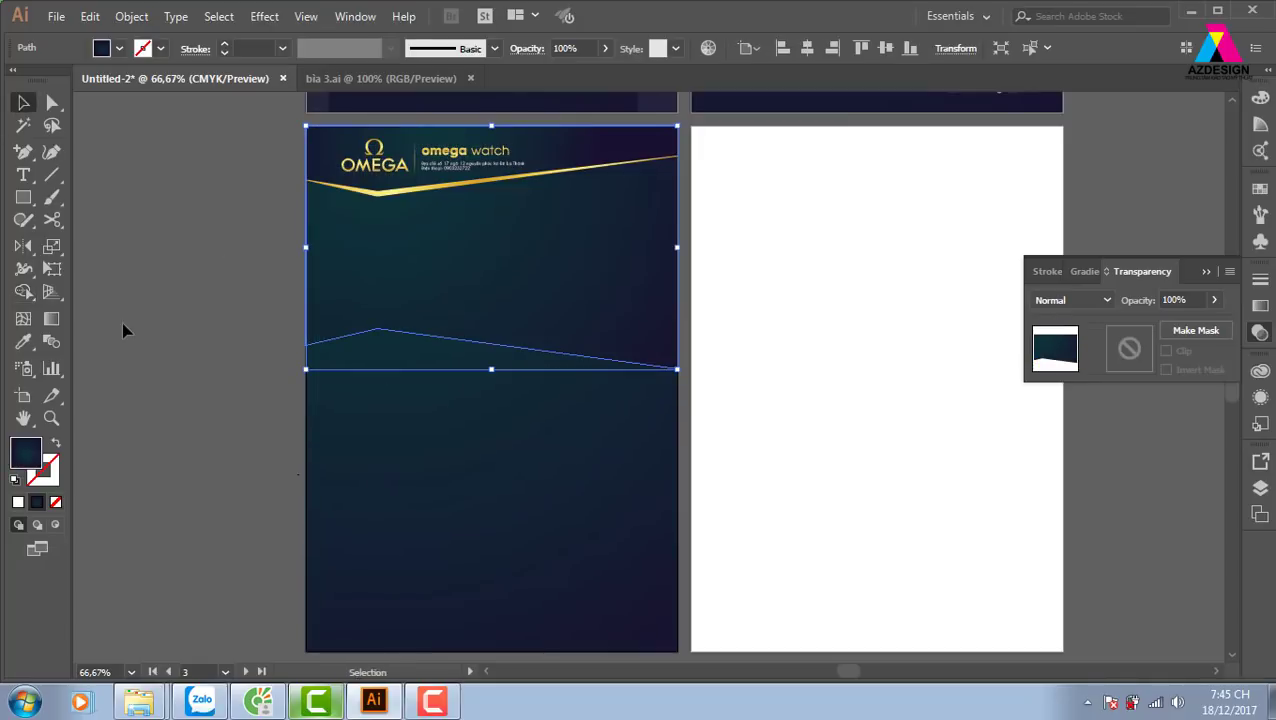
pyautogui.click(151, 385)
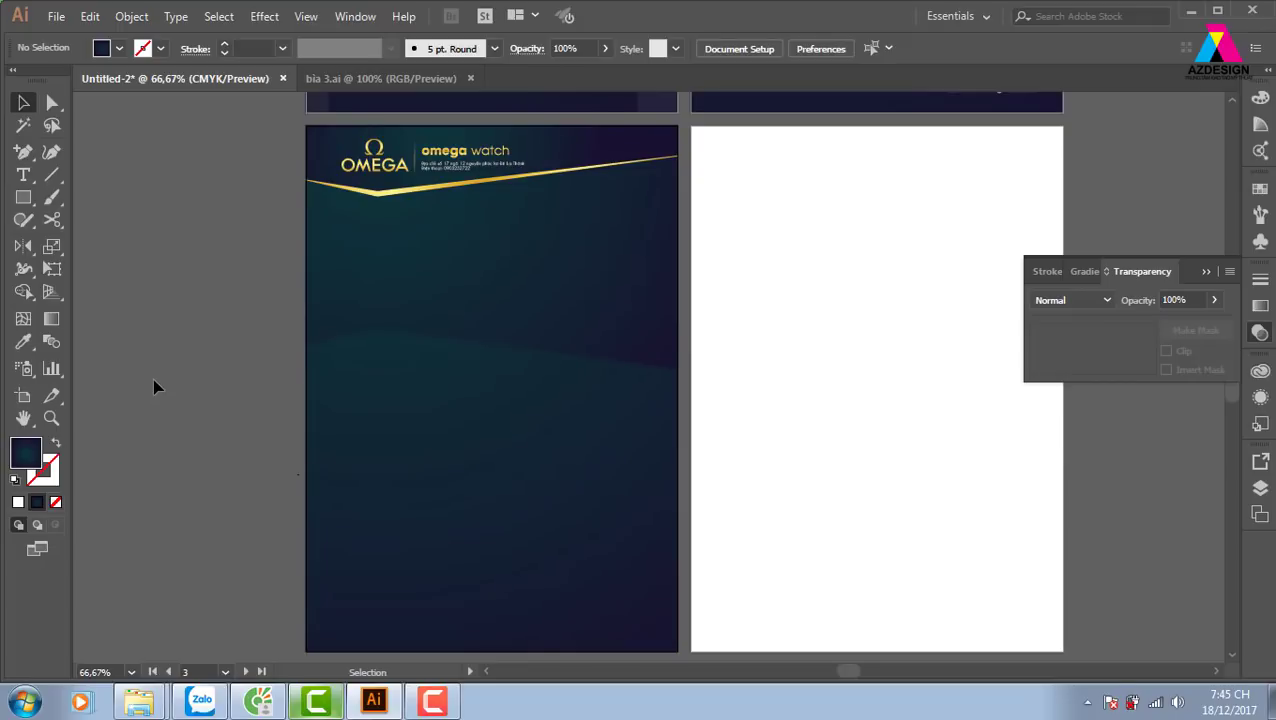
pyautogui.click(440, 362)
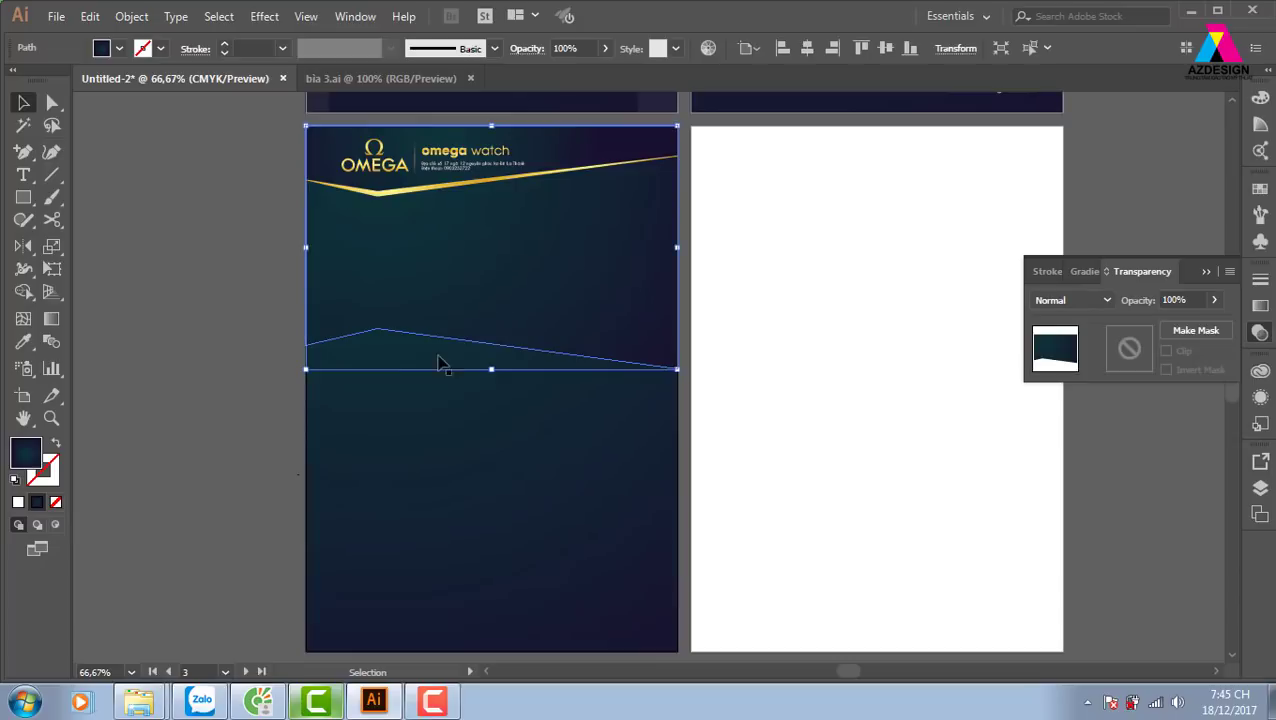
pyautogui.keyDown('shift'); pyautogui.click(362, 370); pyautogui.keyUp('shift')
# Browse the Place dialog, picking the hand-with-watch and dress-watches-raymond-weil-1600x856 photos
pyautogui.click(56, 17)
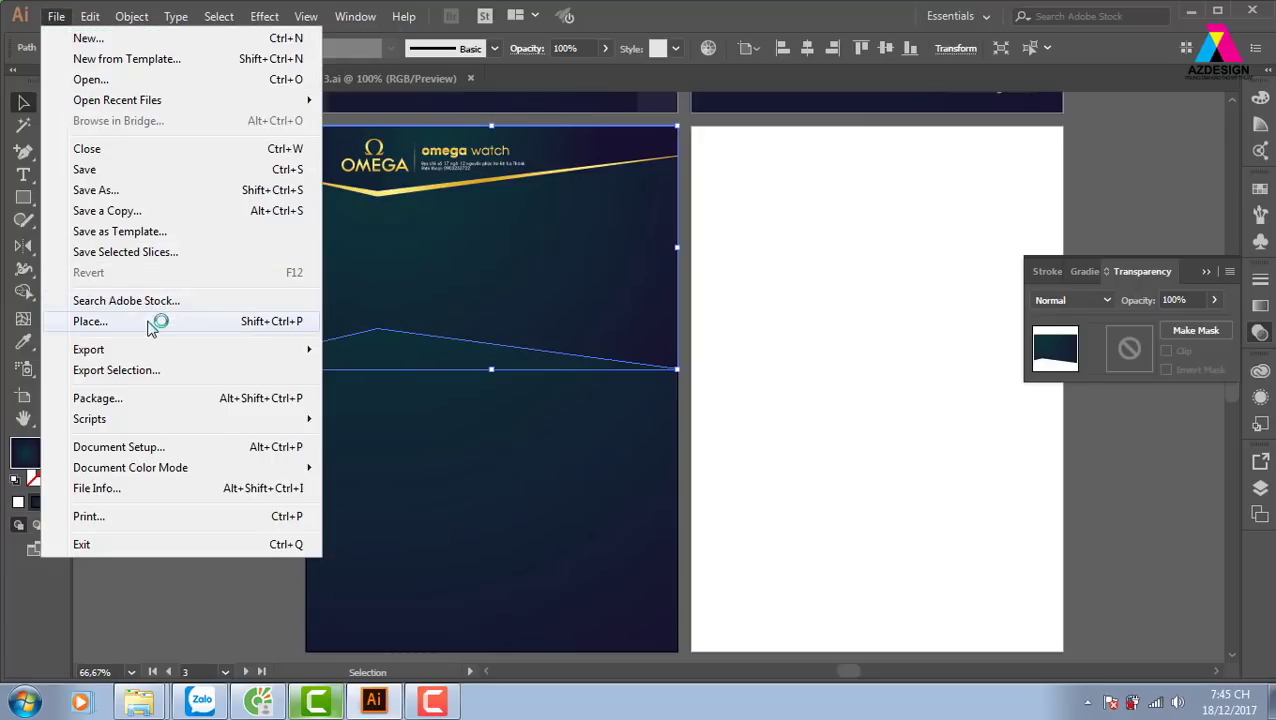
pyautogui.click(90, 321)
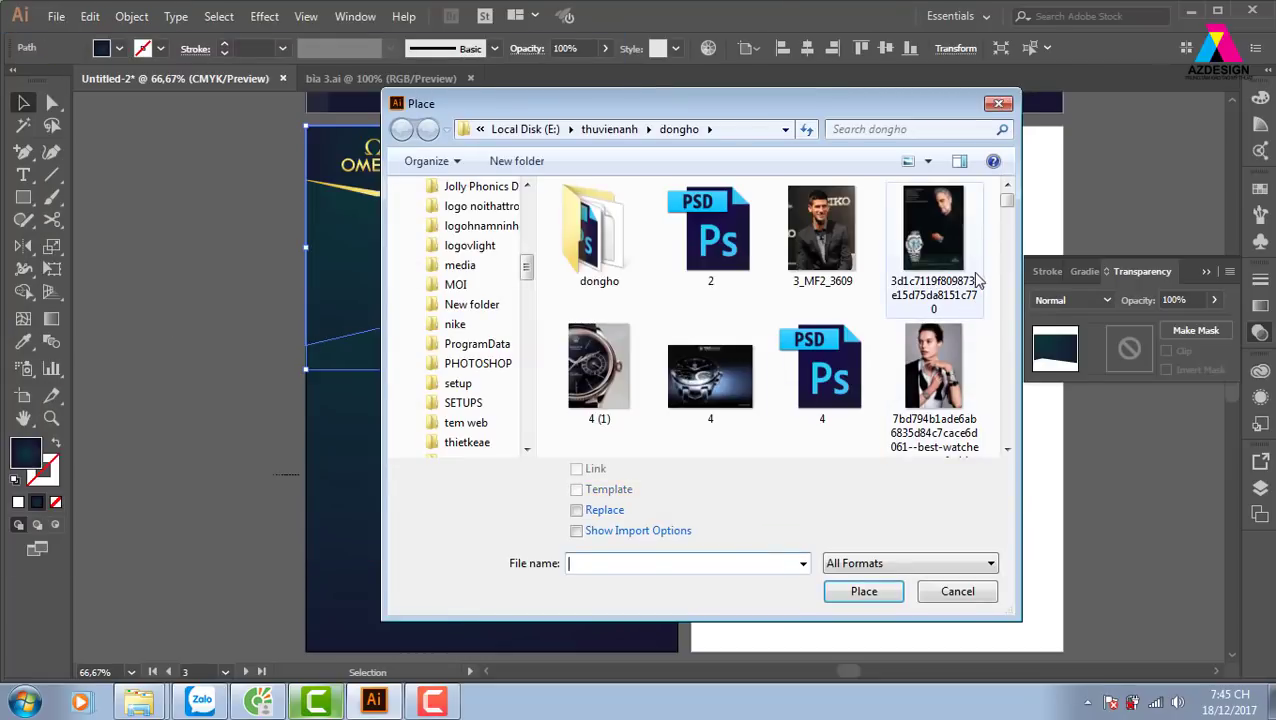
pyautogui.scroll(-3, 1007, 205)
pyautogui.scroll(-5, 1006, 206)
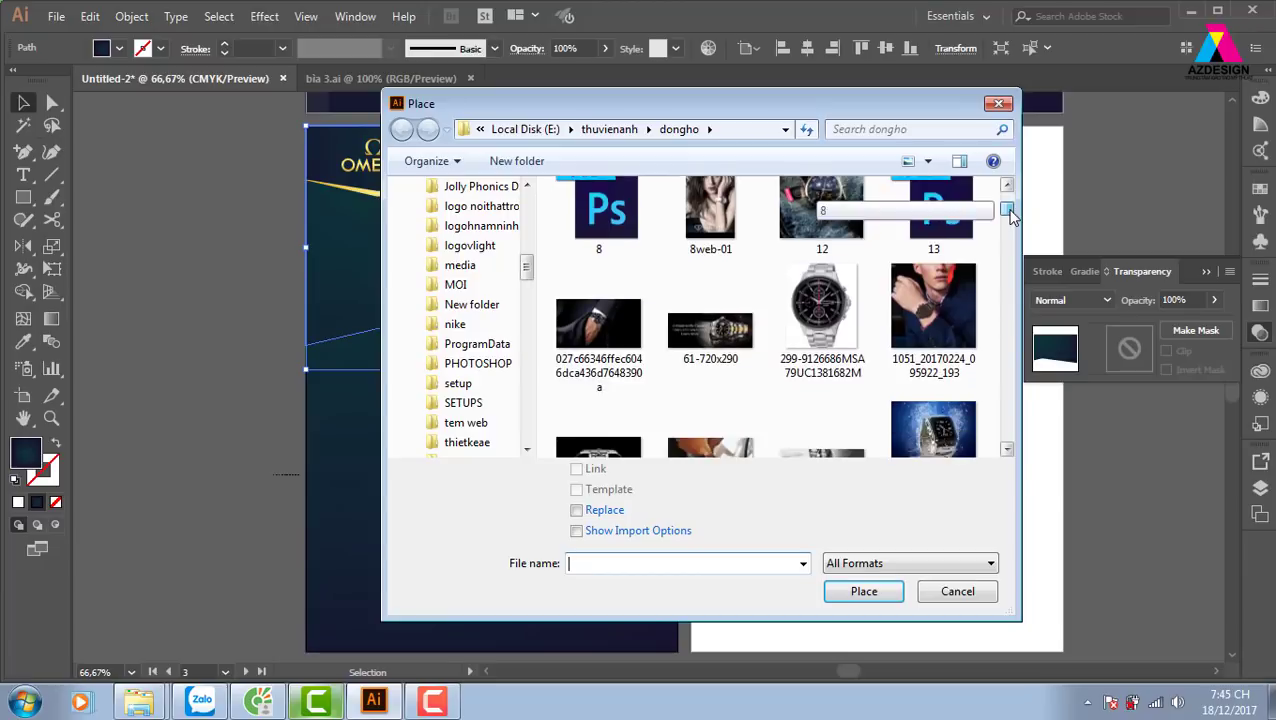
pyautogui.scroll(-3, 1010, 212)
pyautogui.moveTo(1012, 220); pyautogui.dragTo(1012, 226)
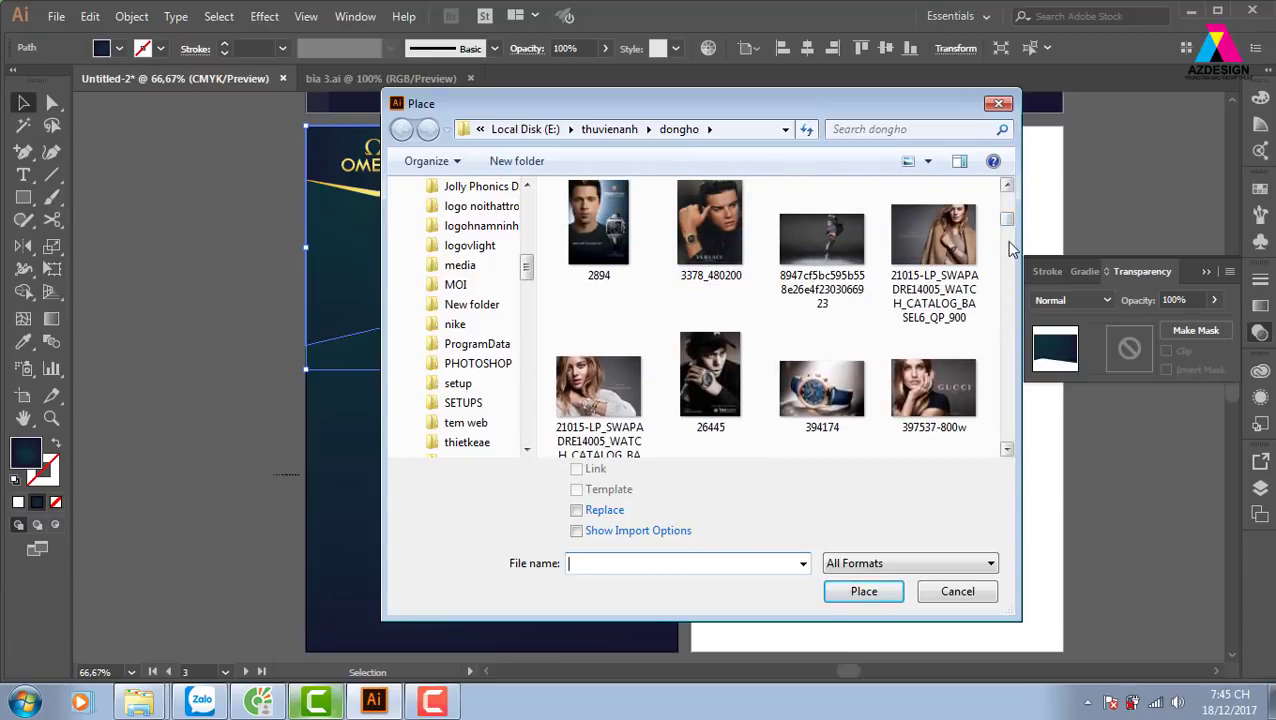
pyautogui.moveTo(1010, 228); pyautogui.dragTo(1000, 292)
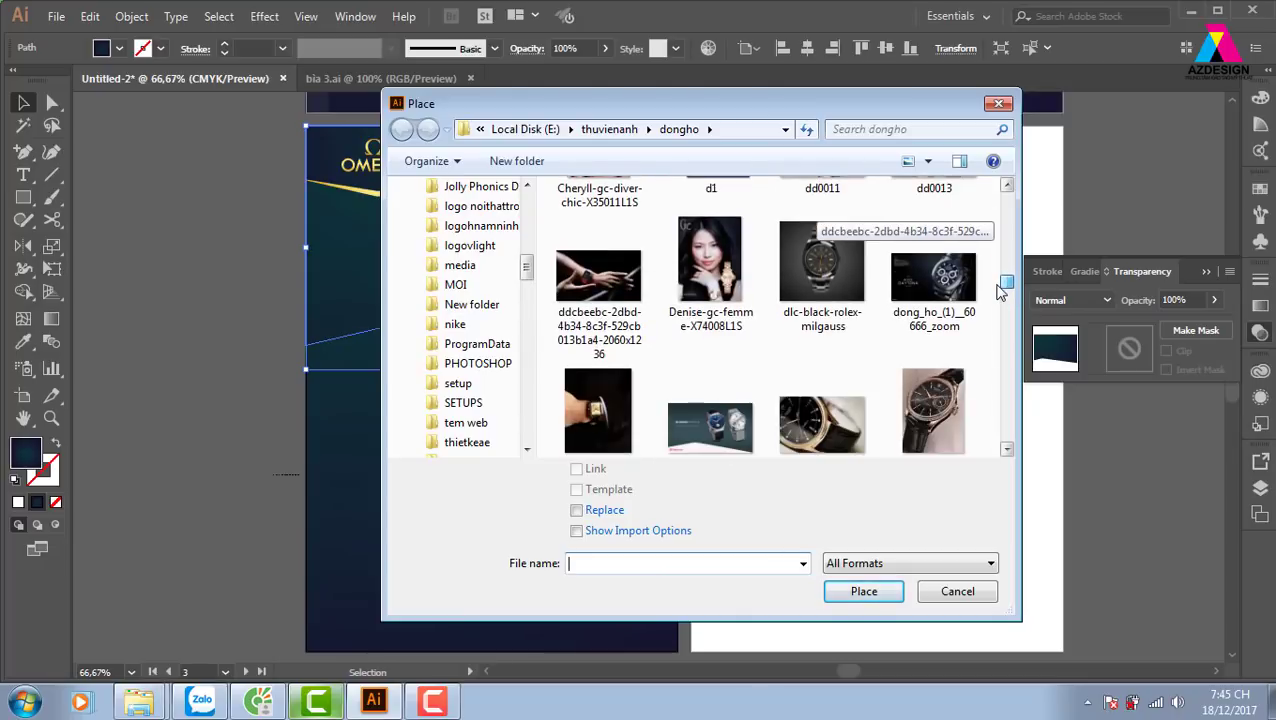
pyautogui.click(598, 330)
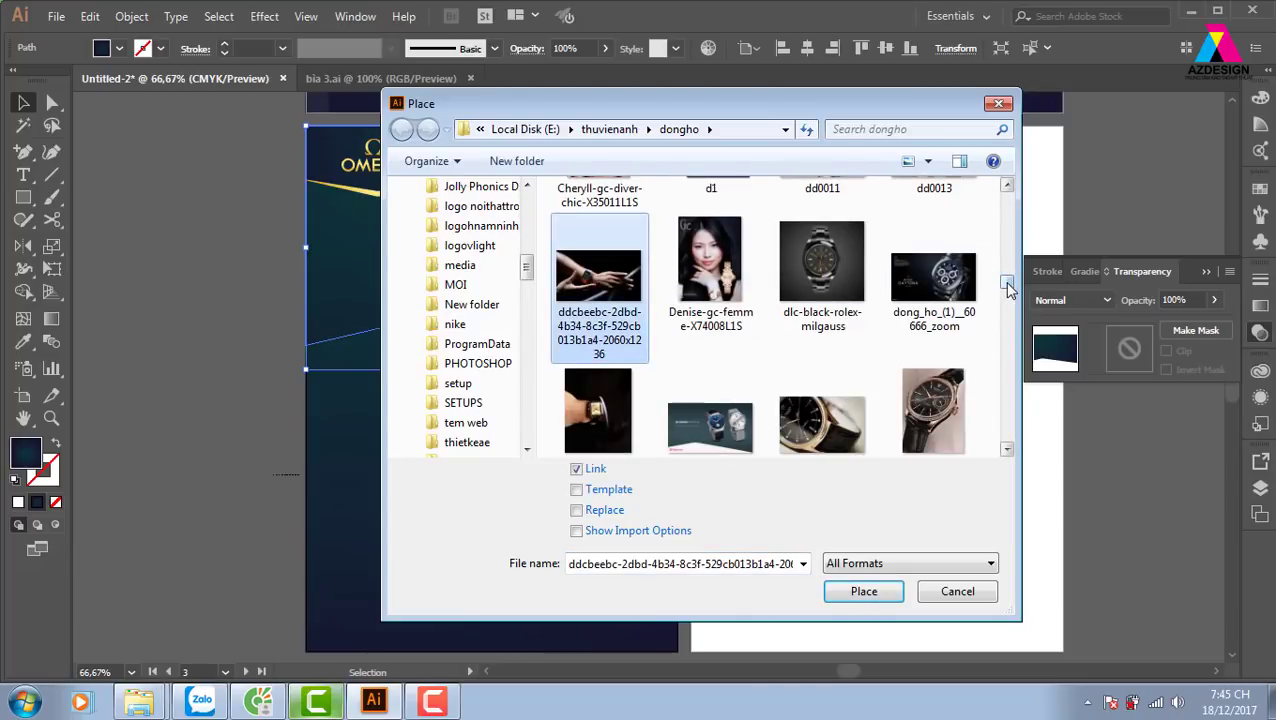
pyautogui.moveTo(1011, 285); pyautogui.dragTo(1008, 292)
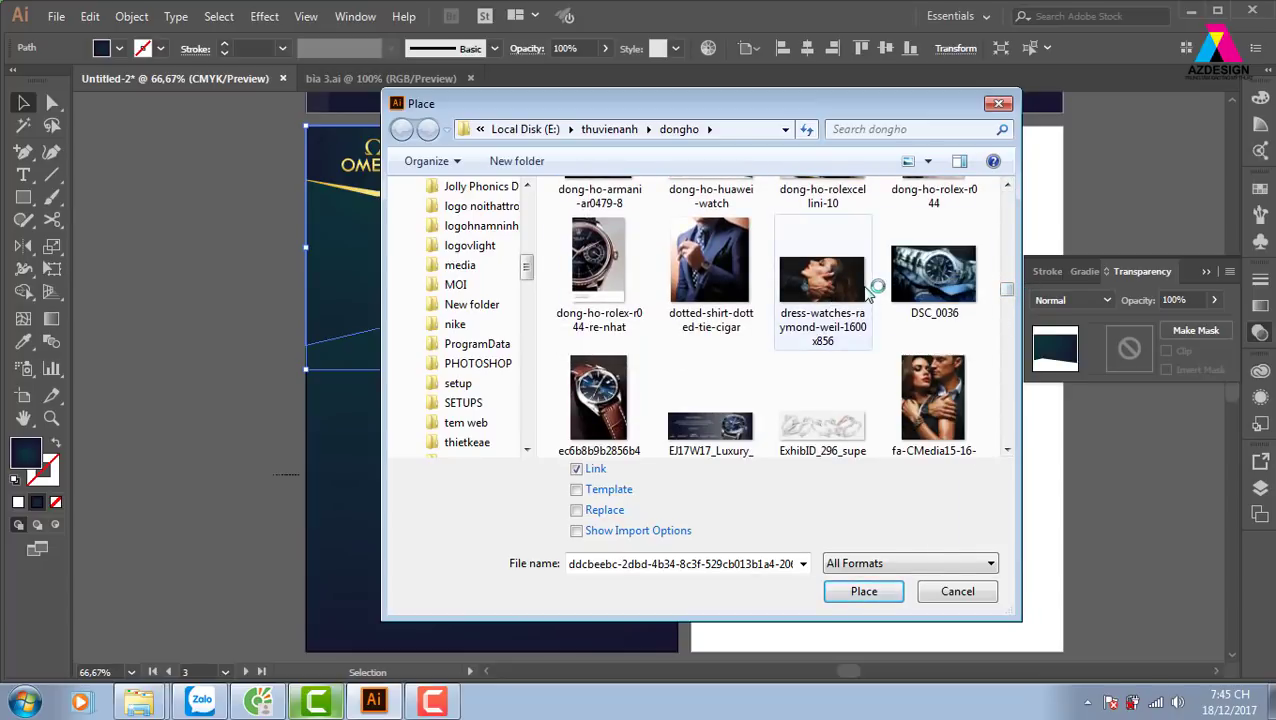
pyautogui.click(862, 300)
pyautogui.moveTo(1011, 297)
pyautogui.mouseDown()
pyautogui.moveTo(1003, 285)
pyautogui.moveTo(1010, 308)
pyautogui.mouseUp()
# Choose the man-with-watch photo and the watch poster and place them
pyautogui.scroll(-1, 1010, 308)
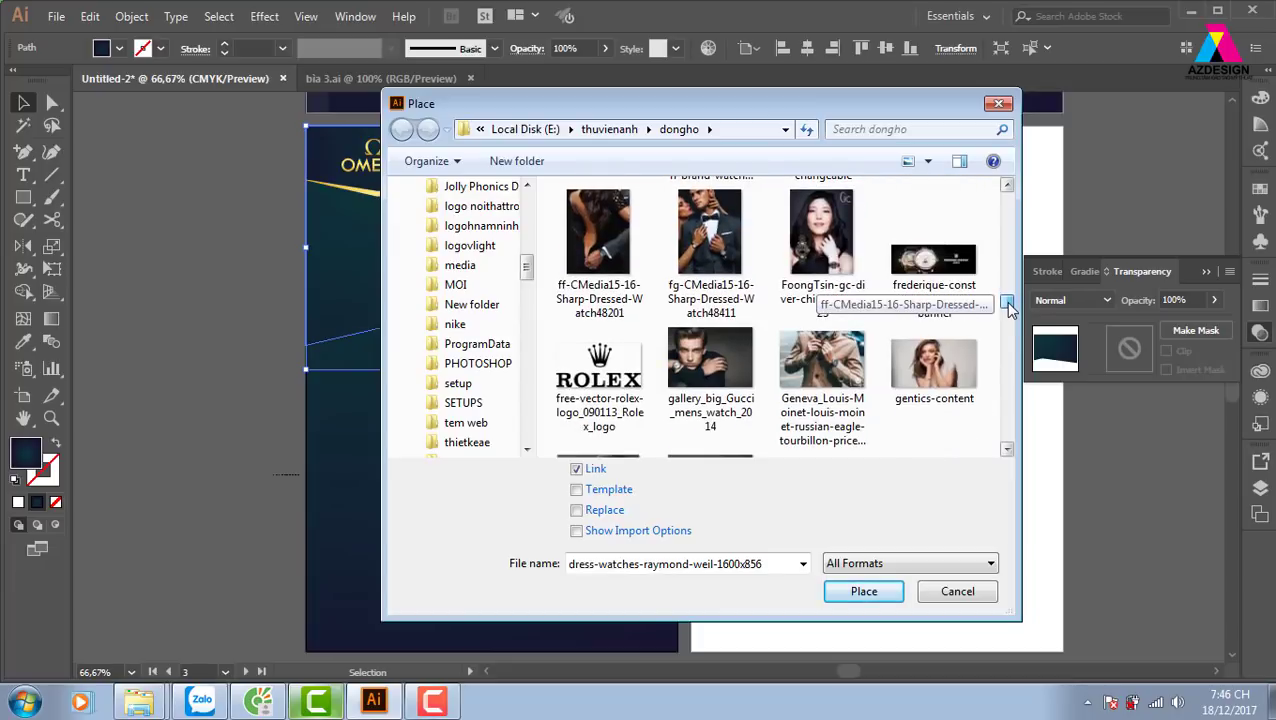
pyautogui.scroll(-2, 1009, 311)
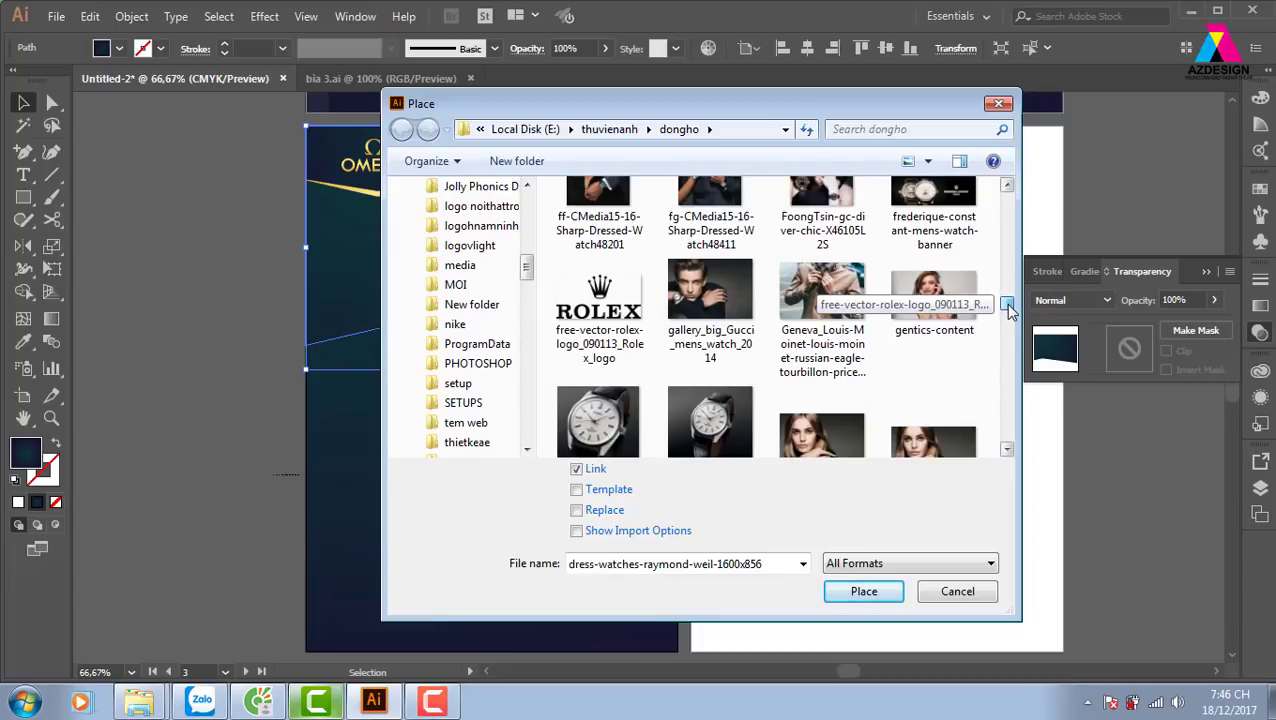
pyautogui.scroll(-5, 1009, 312)
pyautogui.scroll(-3, 1009, 312)
pyautogui.scroll(-1, 1009, 312)
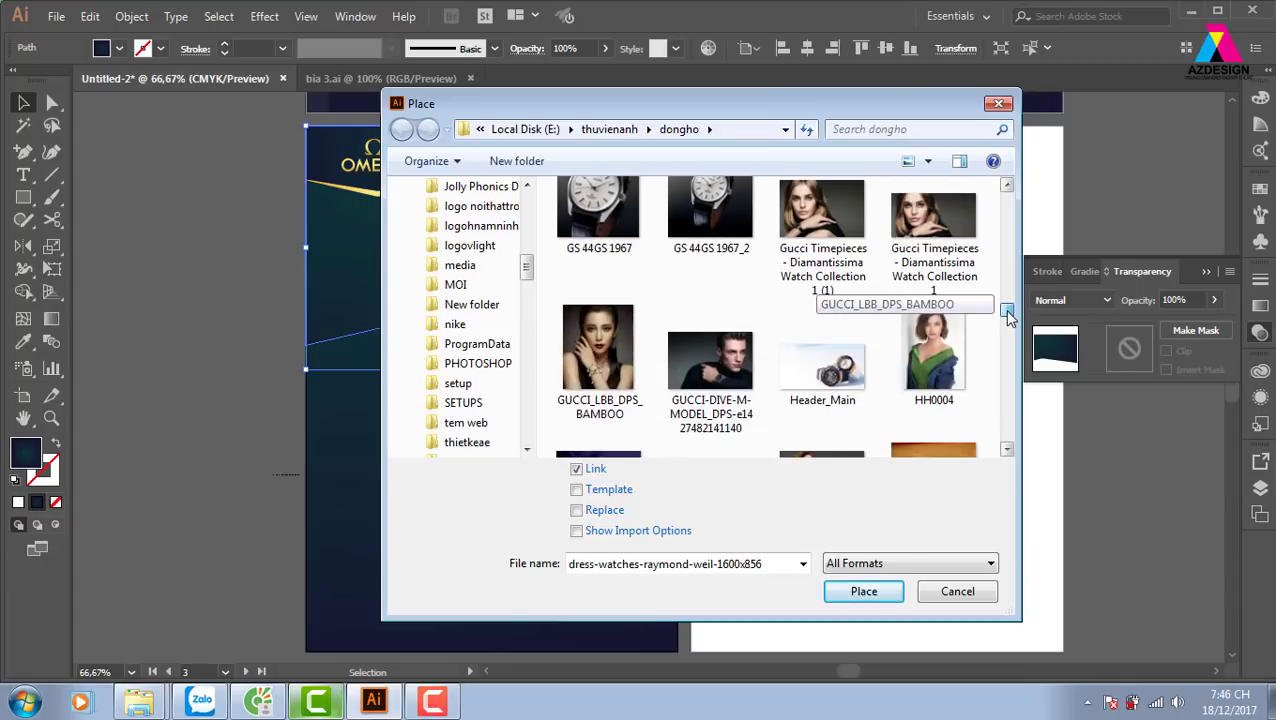
pyautogui.scroll(-1, 1010, 316)
pyautogui.click(710, 285)
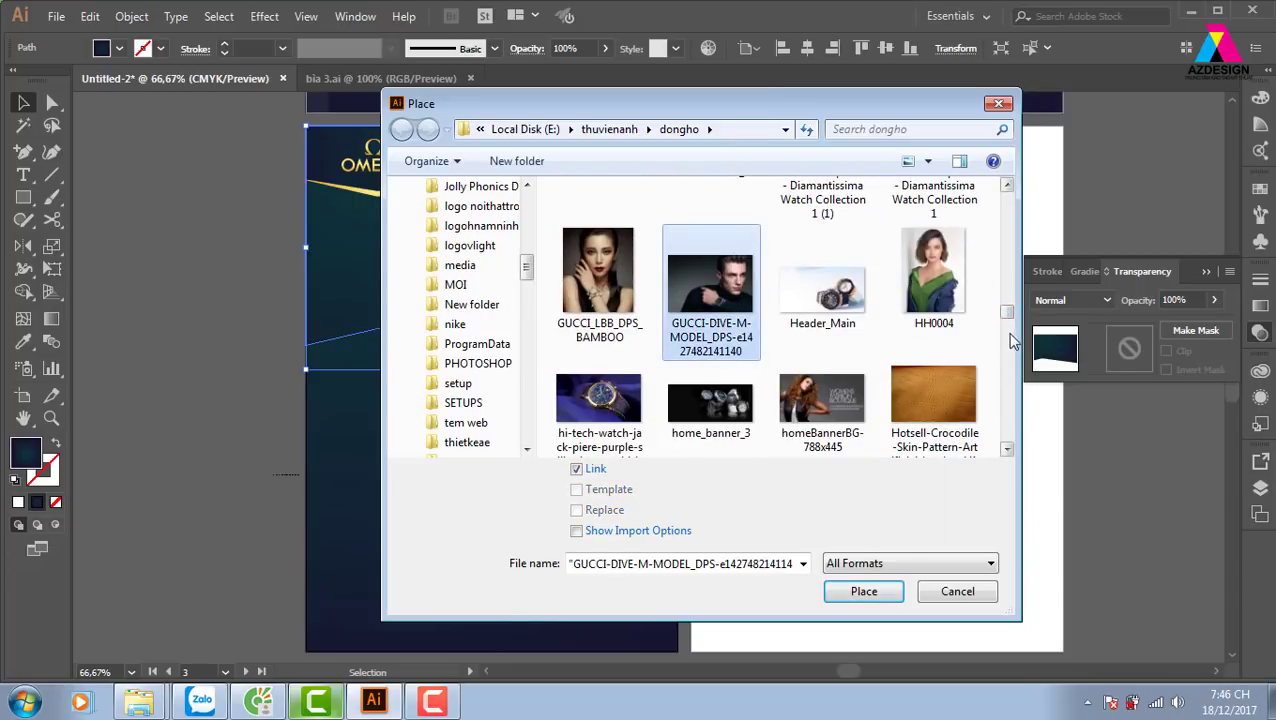
pyautogui.scroll(-5, 1010, 318)
pyautogui.scroll(-2, 1010, 320)
pyautogui.scroll(-1, 1012, 330)
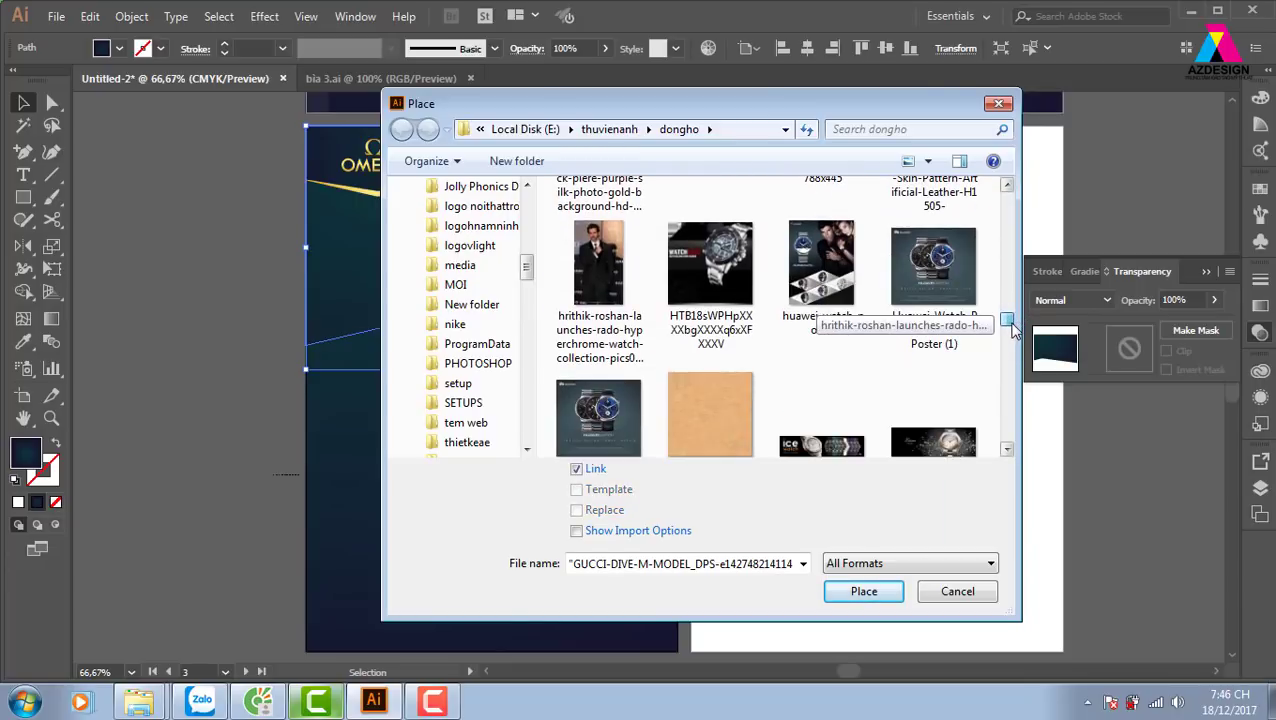
pyautogui.keyDown('shift'); pyautogui.click(821, 262); pyautogui.keyUp('shift')
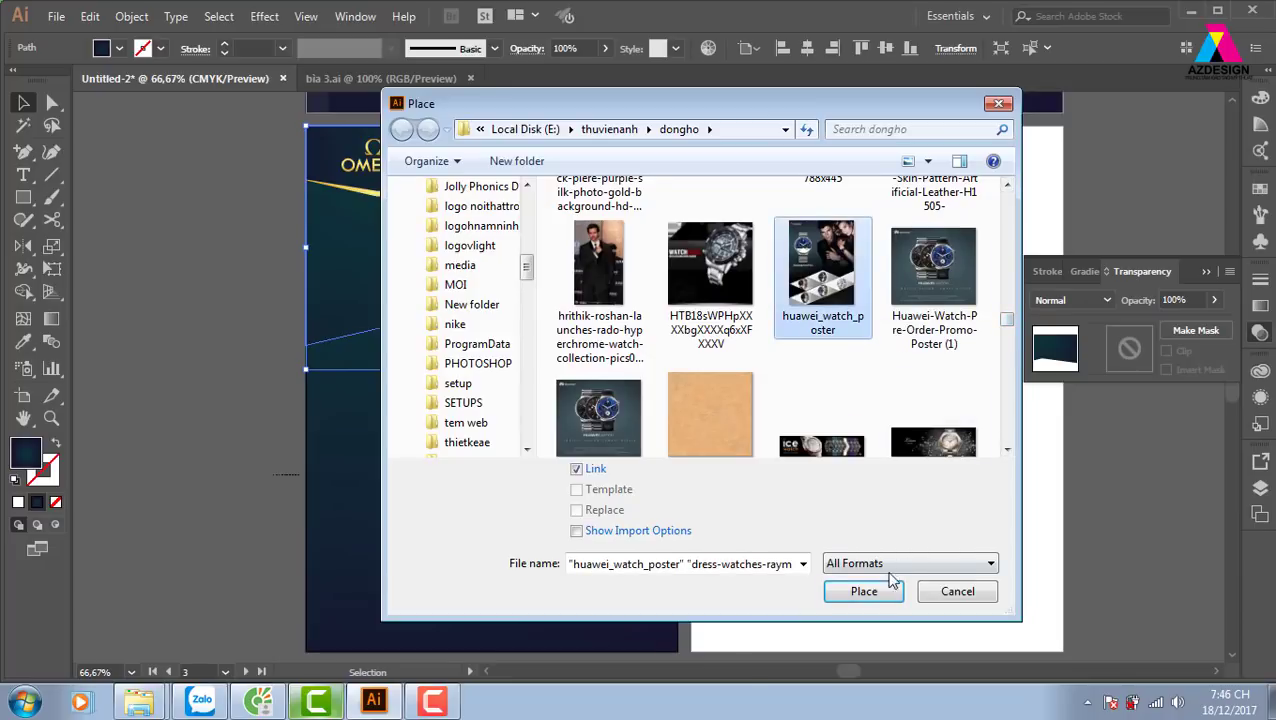
pyautogui.click(864, 592)
# Drop the woman photo and man photo on page one and the watch poster on page two
pyautogui.moveTo(157, 199); pyautogui.dragTo(485, 370)
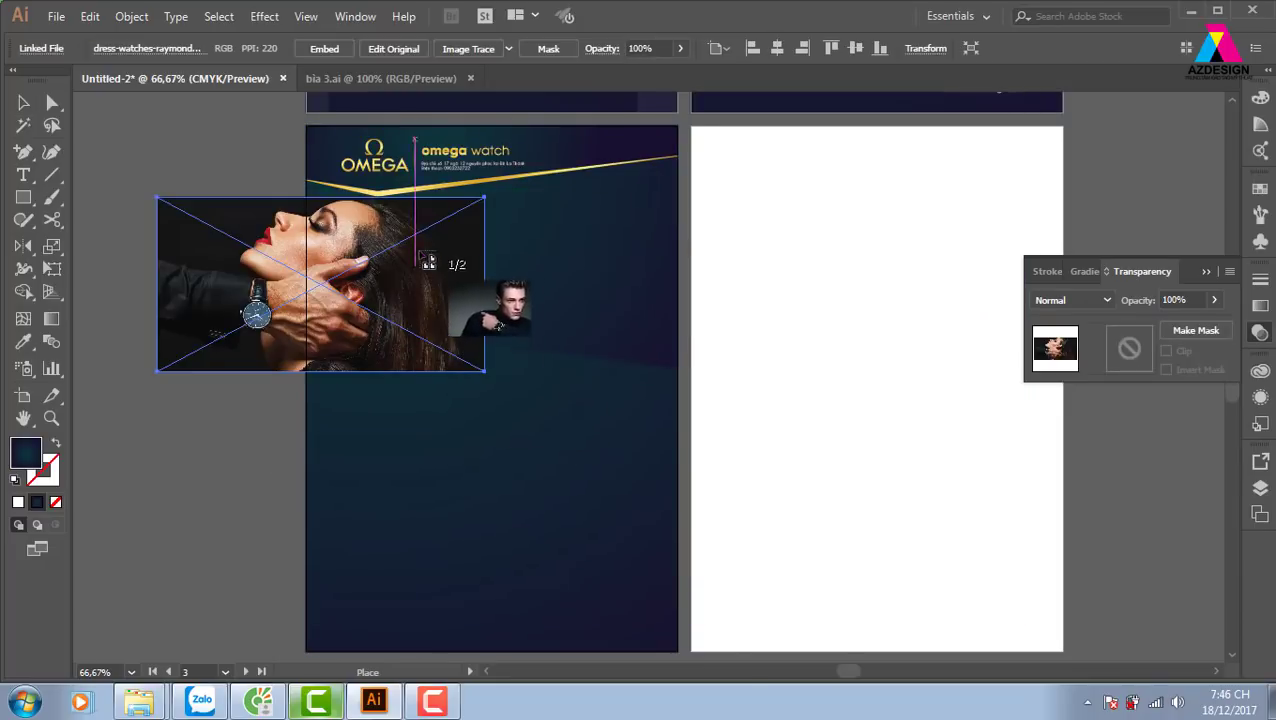
pyautogui.moveTo(730, 372); pyautogui.dragTo(730, 372)
pyautogui.moveTo(706, 225); pyautogui.dragTo(835, 388)
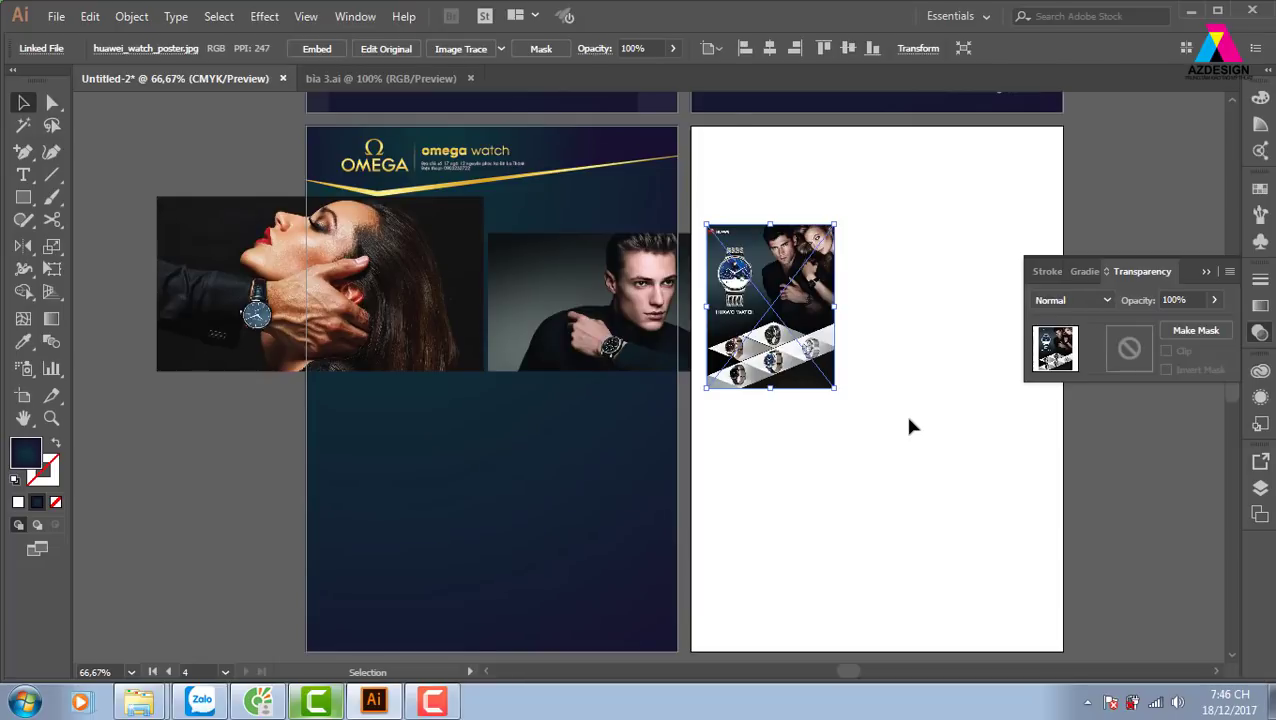
# Delete the woman photo and watch poster, and move the man photo to page one's top-left
pyautogui.click(377, 300)
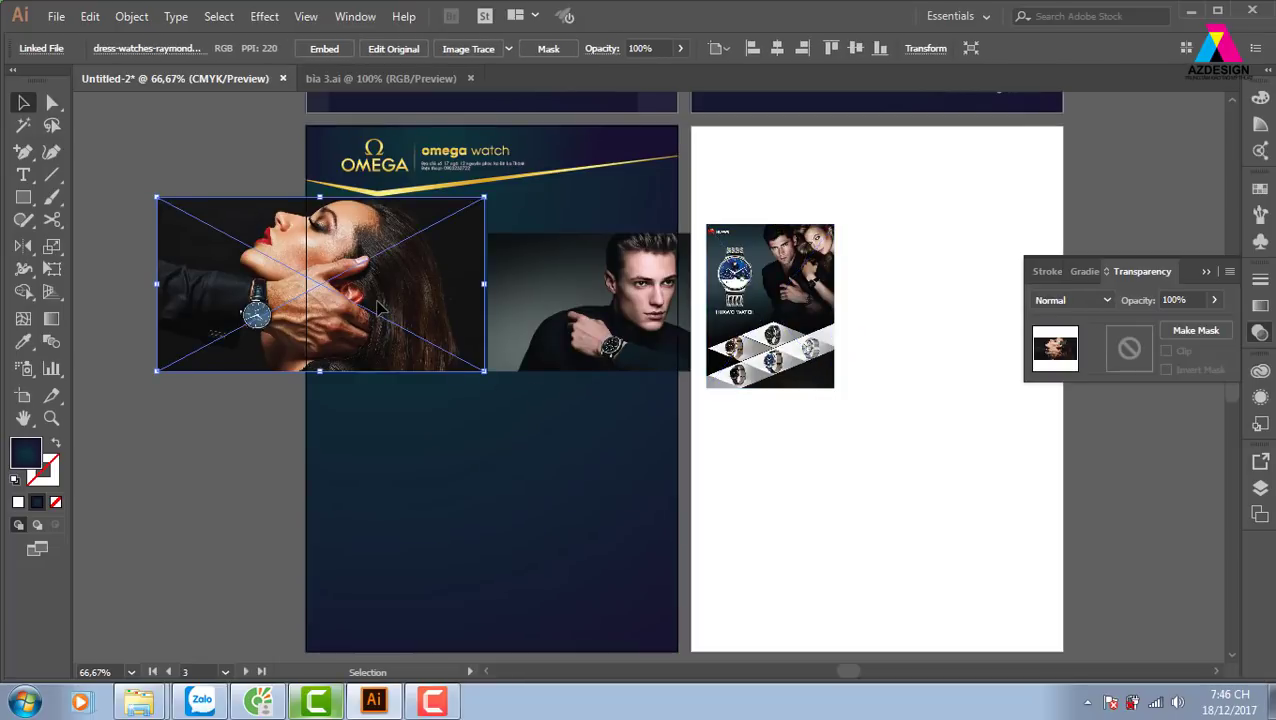
pyautogui.press('Delete')
pyautogui.click(795, 373)
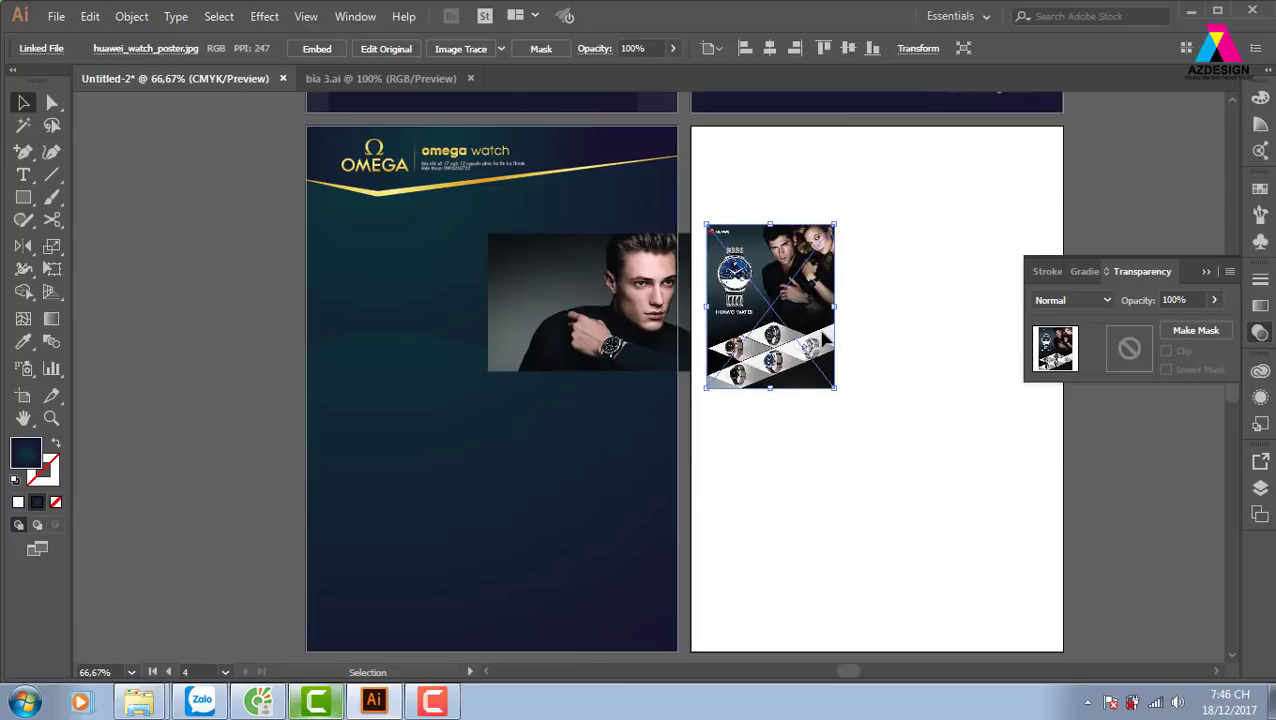
pyautogui.press('Delete')
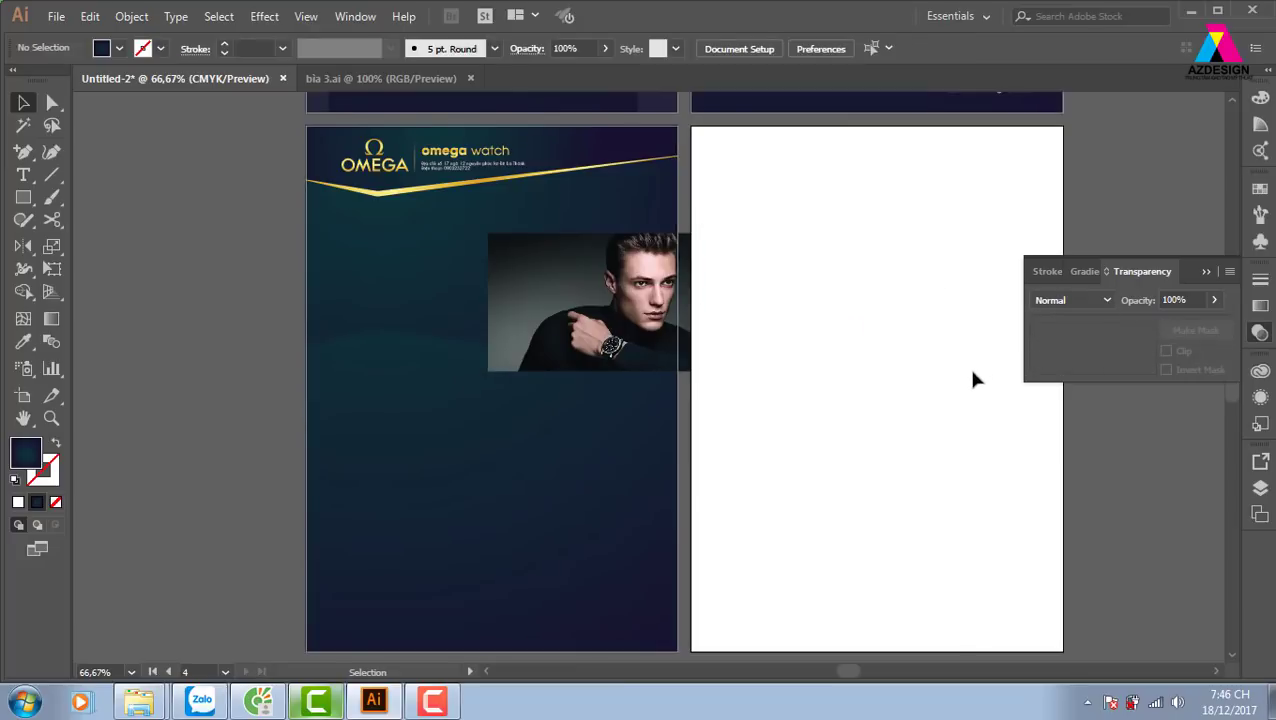
pyautogui.moveTo(620, 304); pyautogui.dragTo(437, 218)
# Enlarge the man photo across page one's top and clip it inside the header wave shape
pyautogui.moveTo(506, 283); pyautogui.dragTo(680, 394)
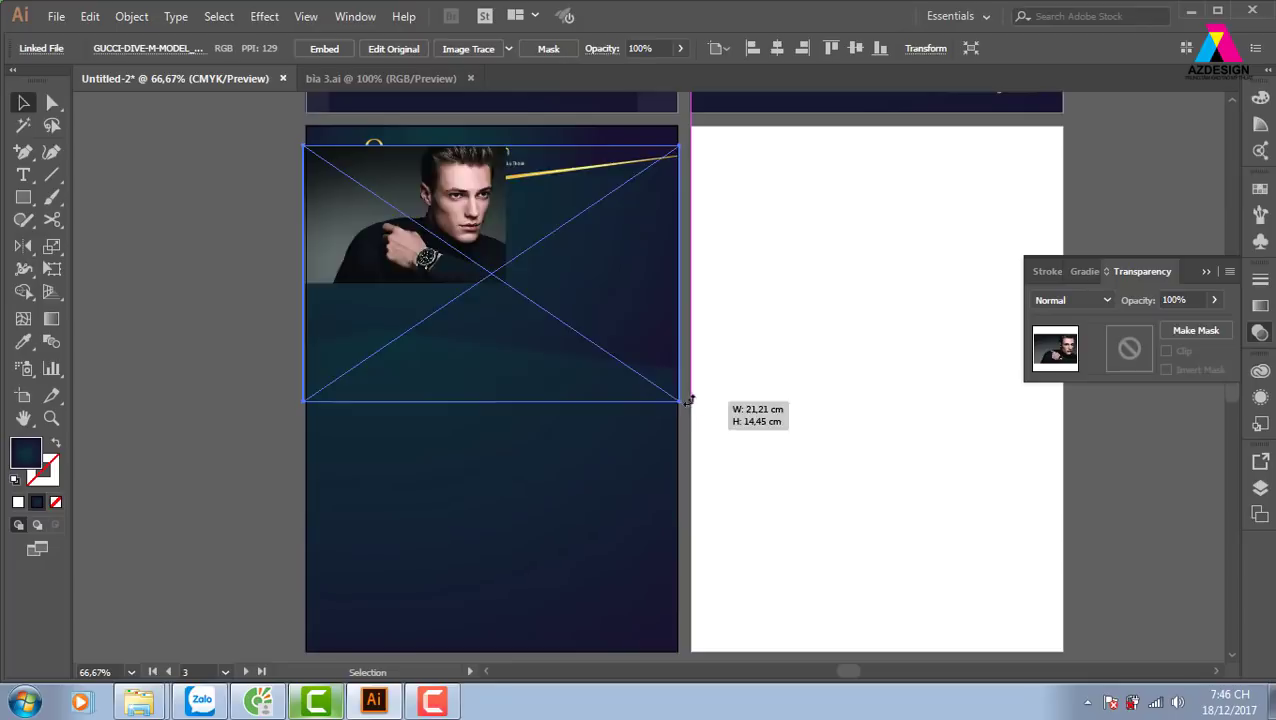
pyautogui.moveTo(679, 393); pyautogui.dragTo(633, 363)
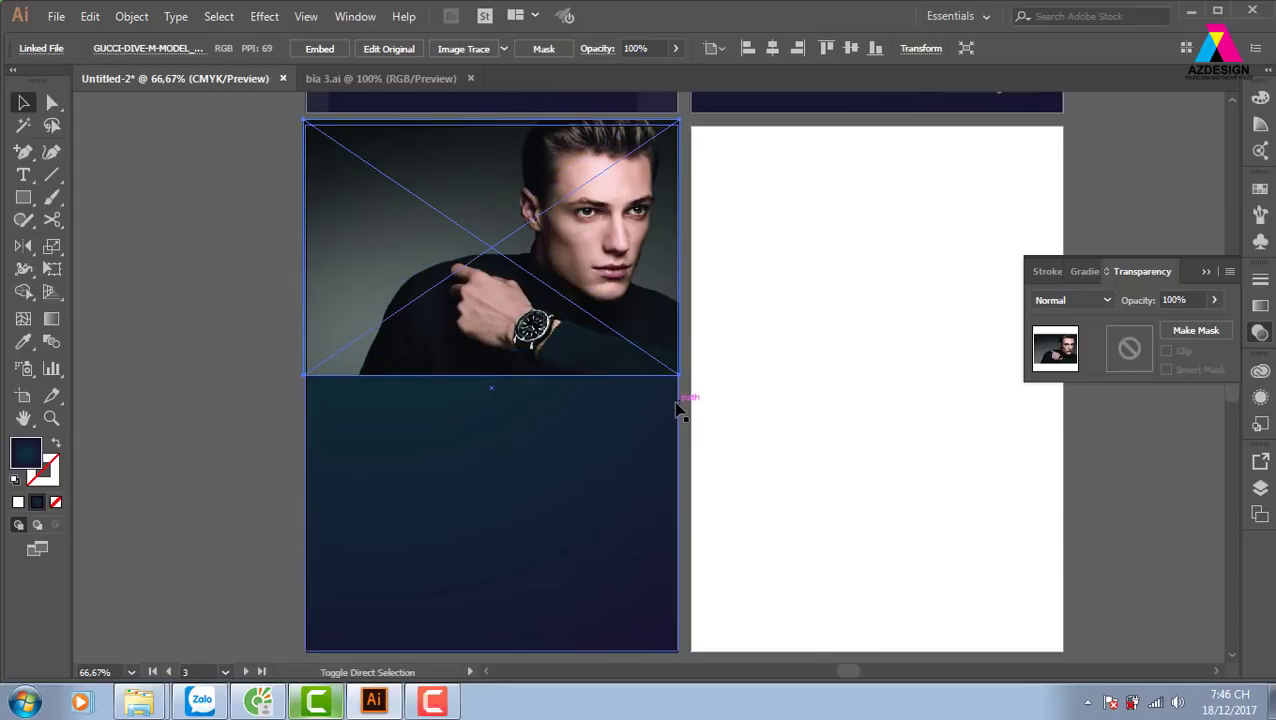
pyautogui.hotkey('ctrl', 'shift', '[')
pyautogui.keyDown('shift'); pyautogui.click(648, 286); pyautogui.keyUp('shift')
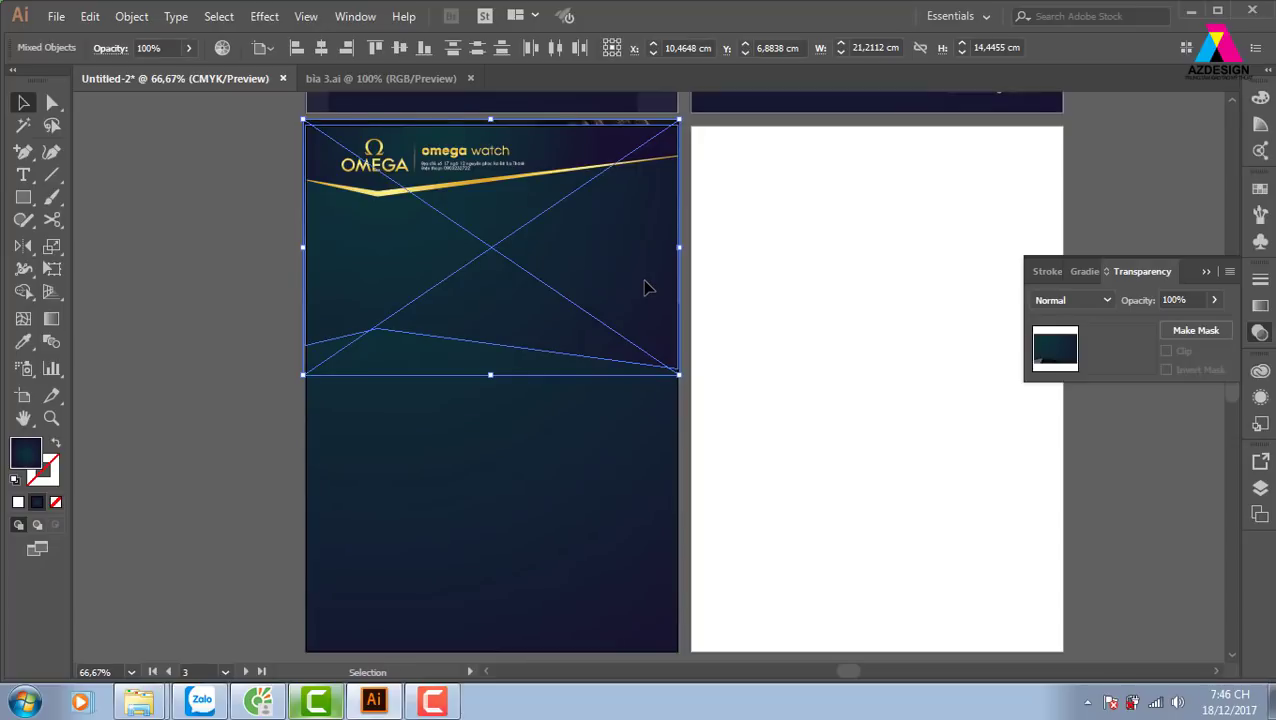
pyautogui.hotkey('ctrl', '7')
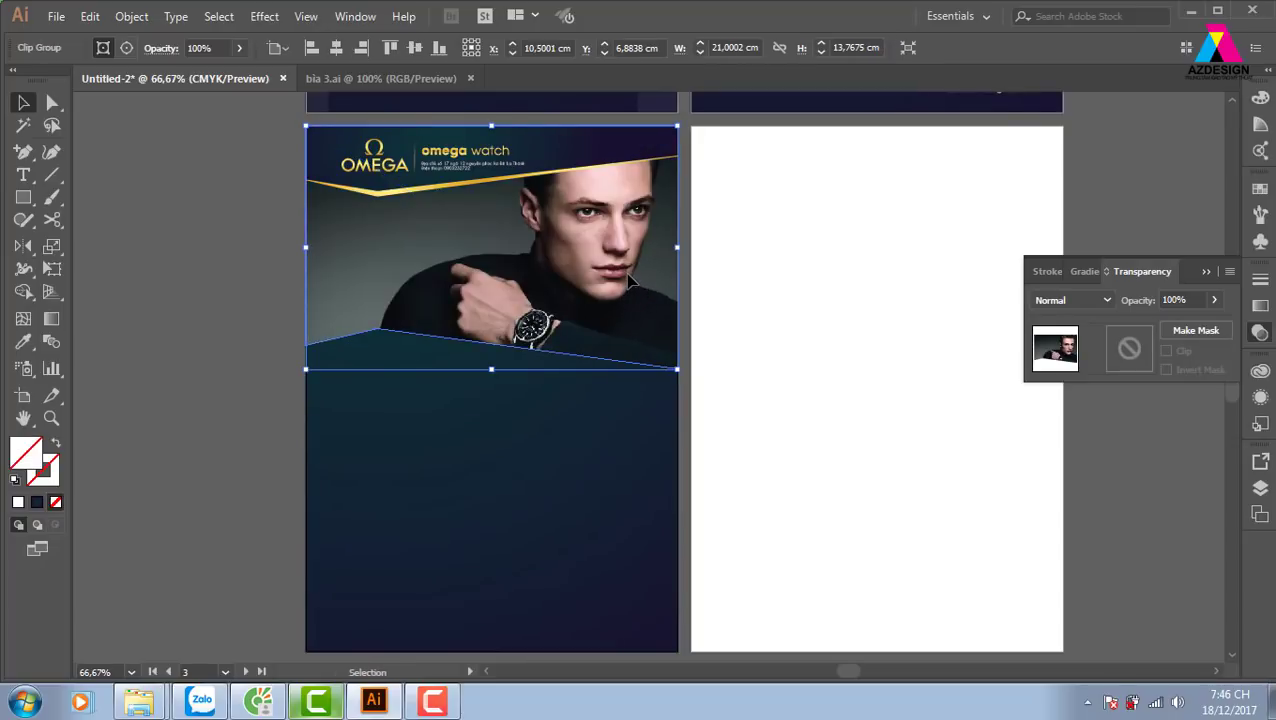
# Reposition the photo within its clip group and check its framing
pyautogui.doubleClick(630, 288)
pyautogui.moveTo(630, 268); pyautogui.dragTo(631, 268)
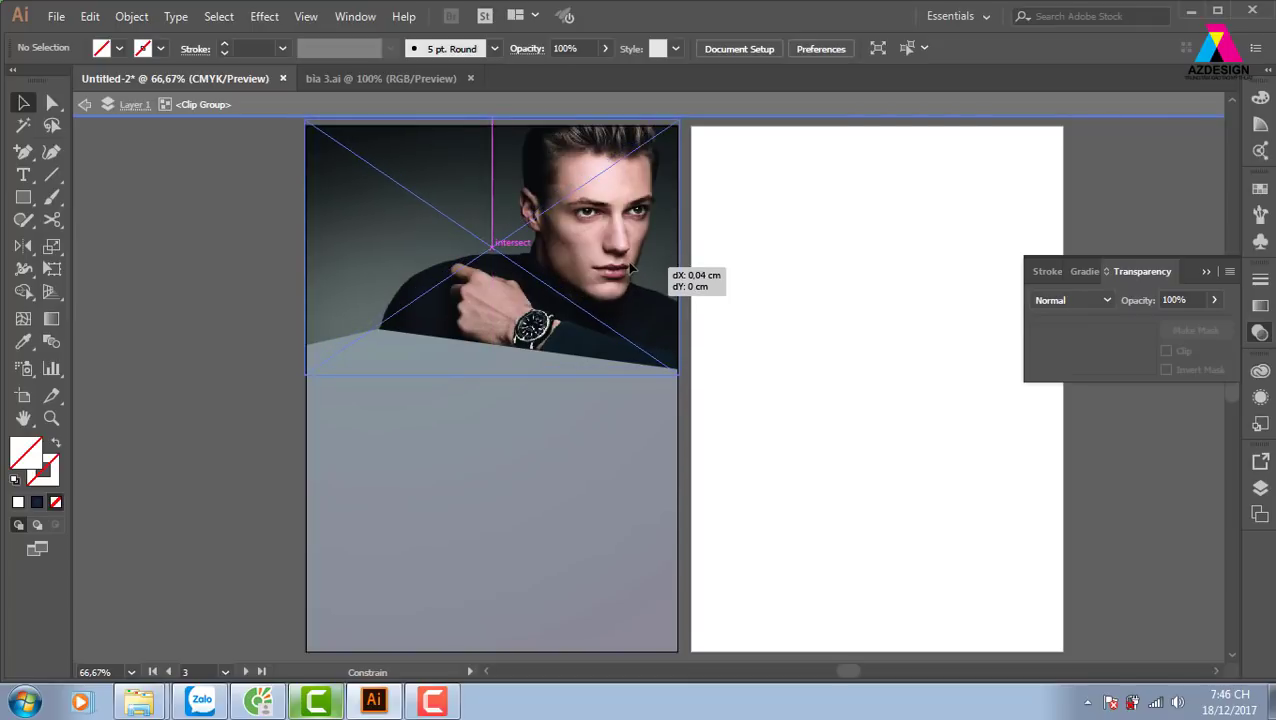
pyautogui.moveTo(631, 268); pyautogui.dragTo(632, 268)
pyautogui.doubleClick(198, 344)
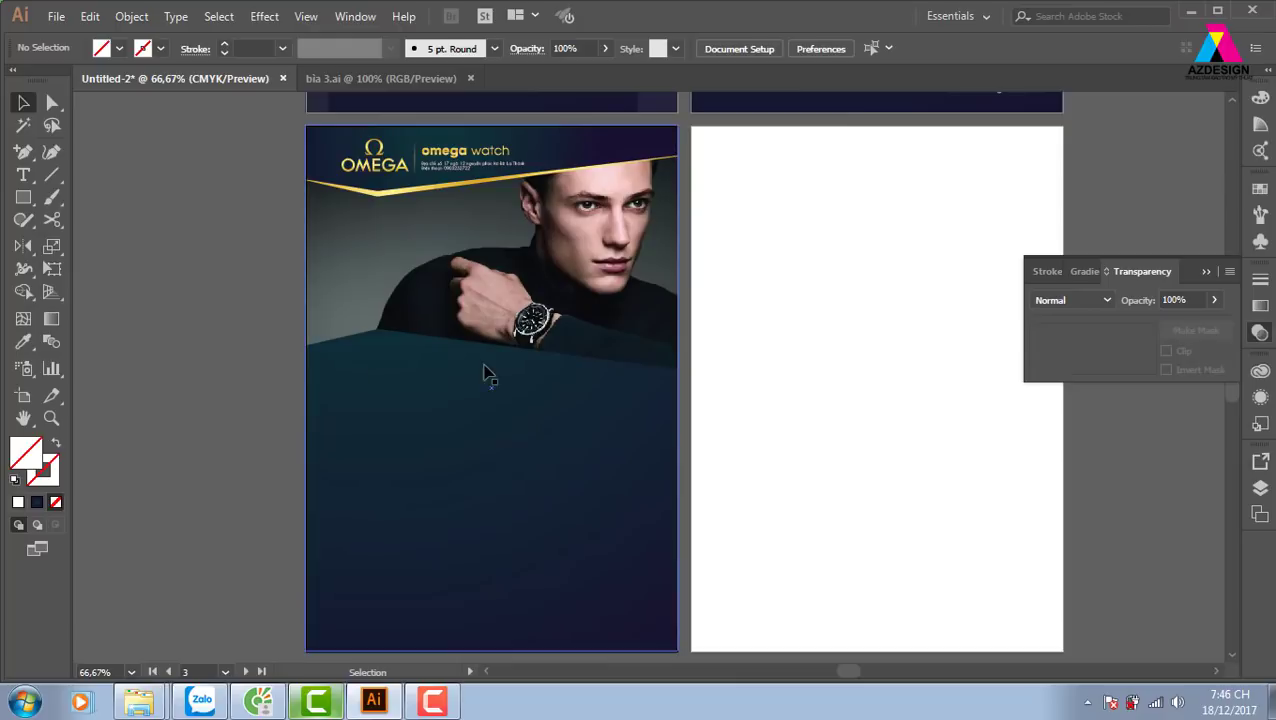
pyautogui.hotkey('ctrl', '+')
pyautogui.hotkey('ctrl', '+')
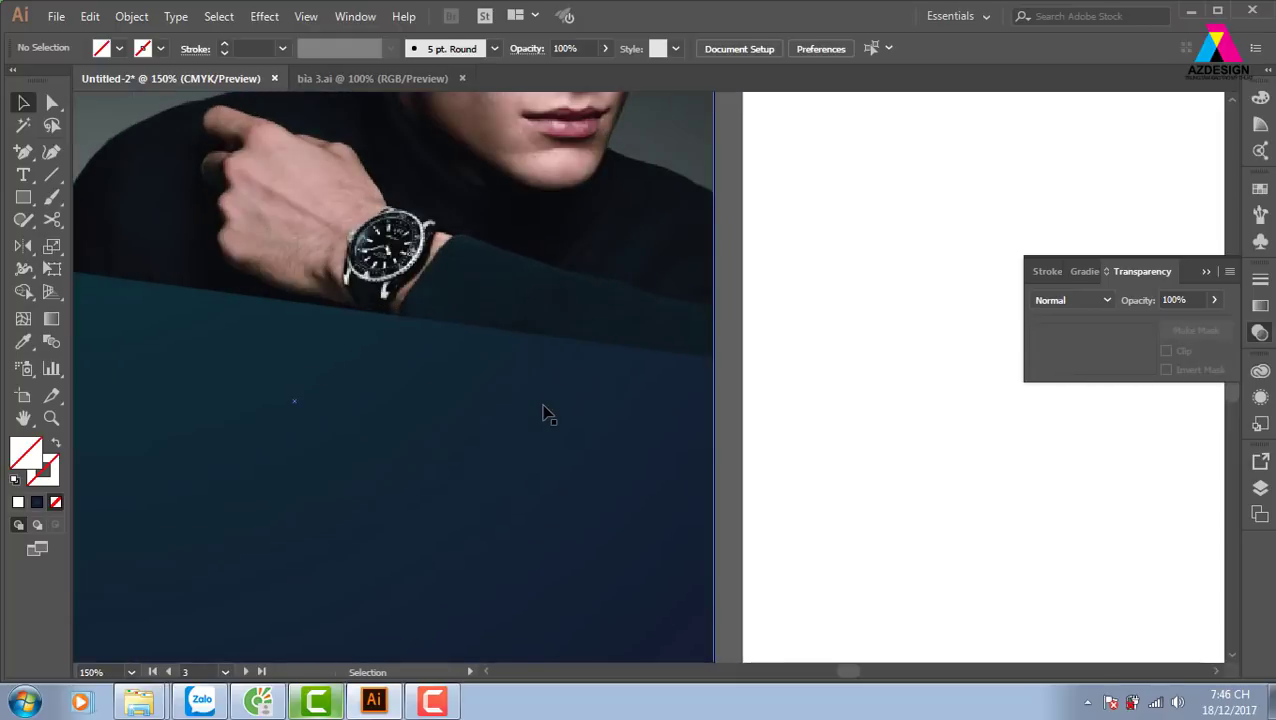
pyautogui.hotkey('ctrl', '-')
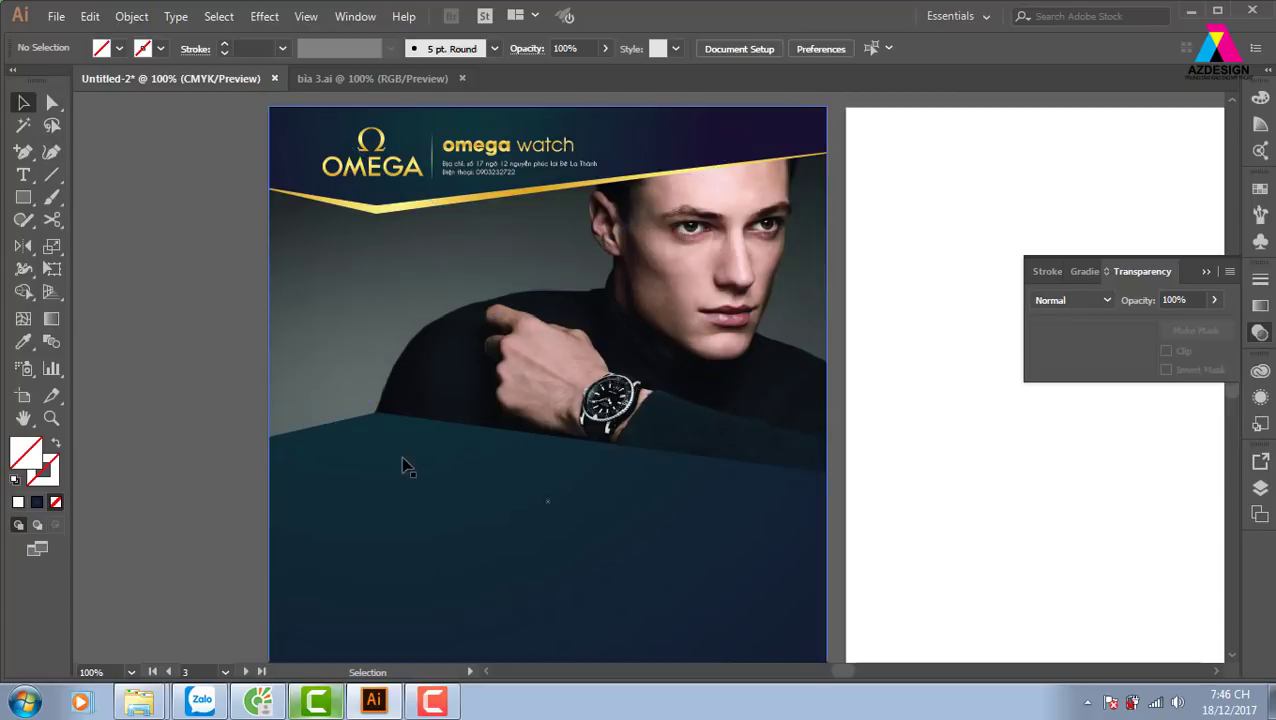
# Try a flipped gold band copy lower on the photo, then remove it and select the header photo
pyautogui.moveTo(405, 249)
pyautogui.mouseDown()
pyautogui.moveTo(392, 339)
pyautogui.moveTo(449, 472)
pyautogui.moveTo(440, 242)
pyautogui.mouseUp()
pyautogui.press('o')
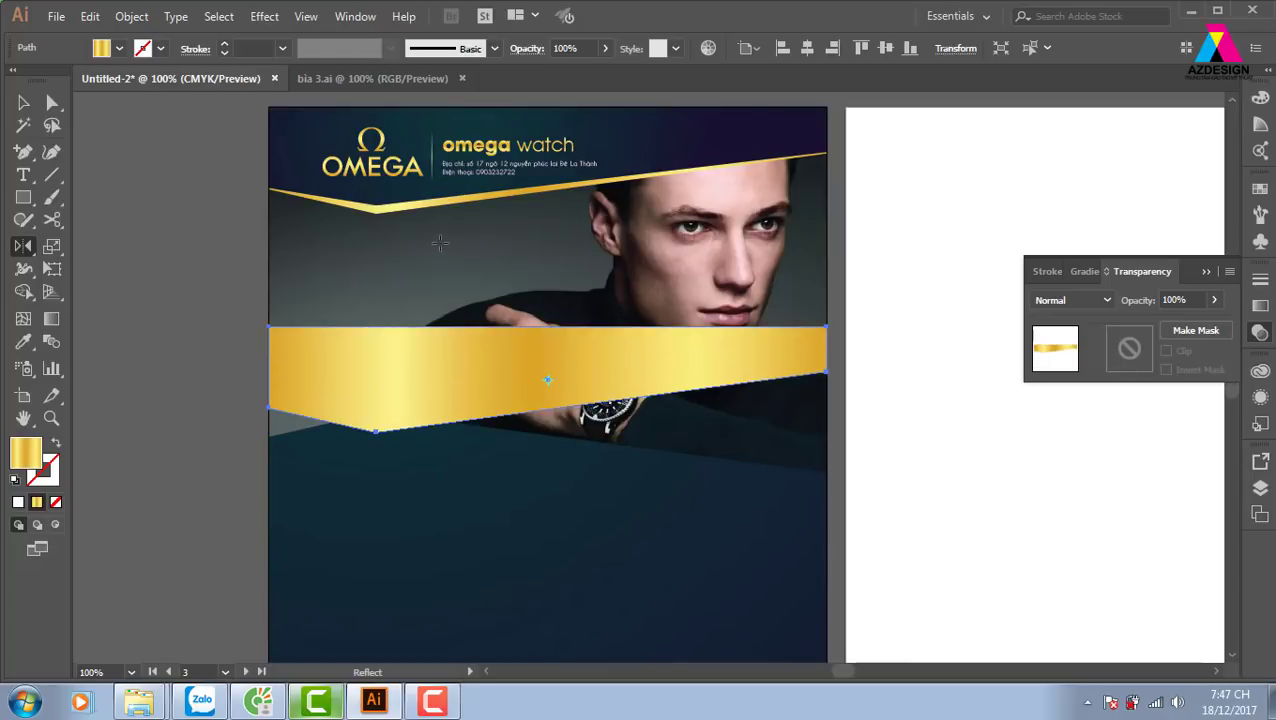
pyautogui.moveTo(417, 318)
pyautogui.mouseDown()
pyautogui.moveTo(263, 381)
pyautogui.moveTo(518, 535)
pyautogui.mouseUp()
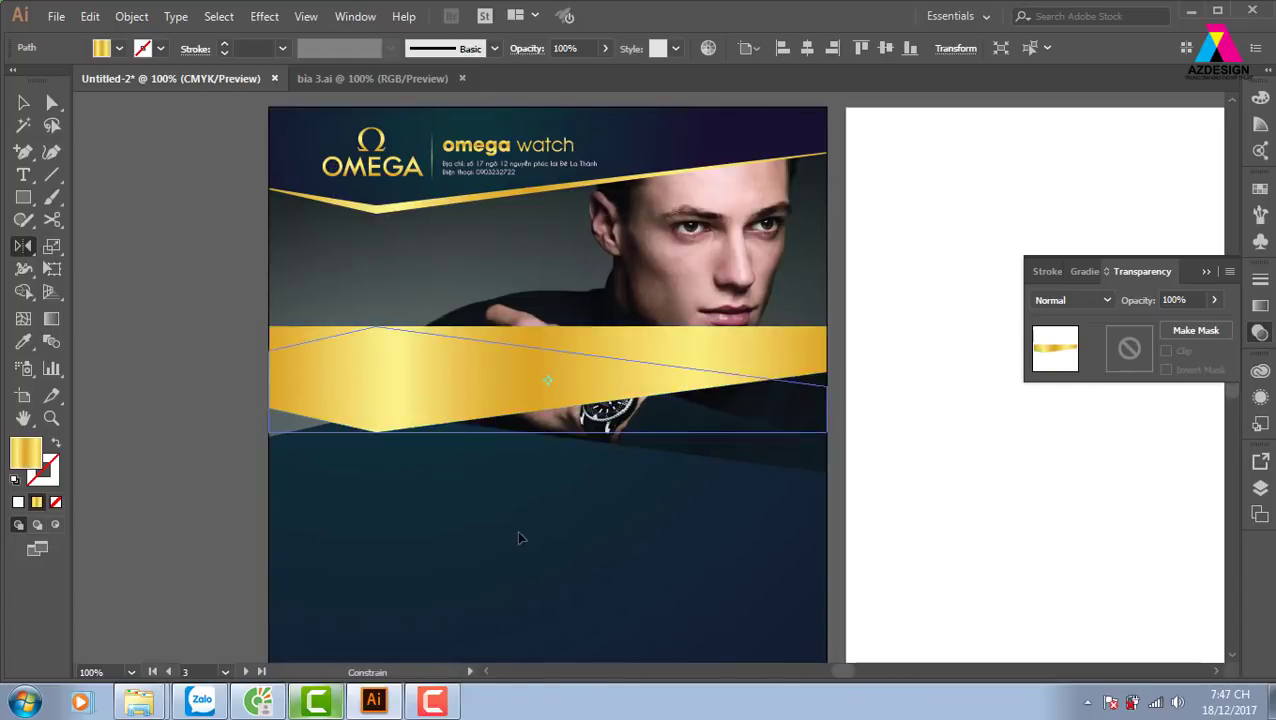
pyautogui.press('v')
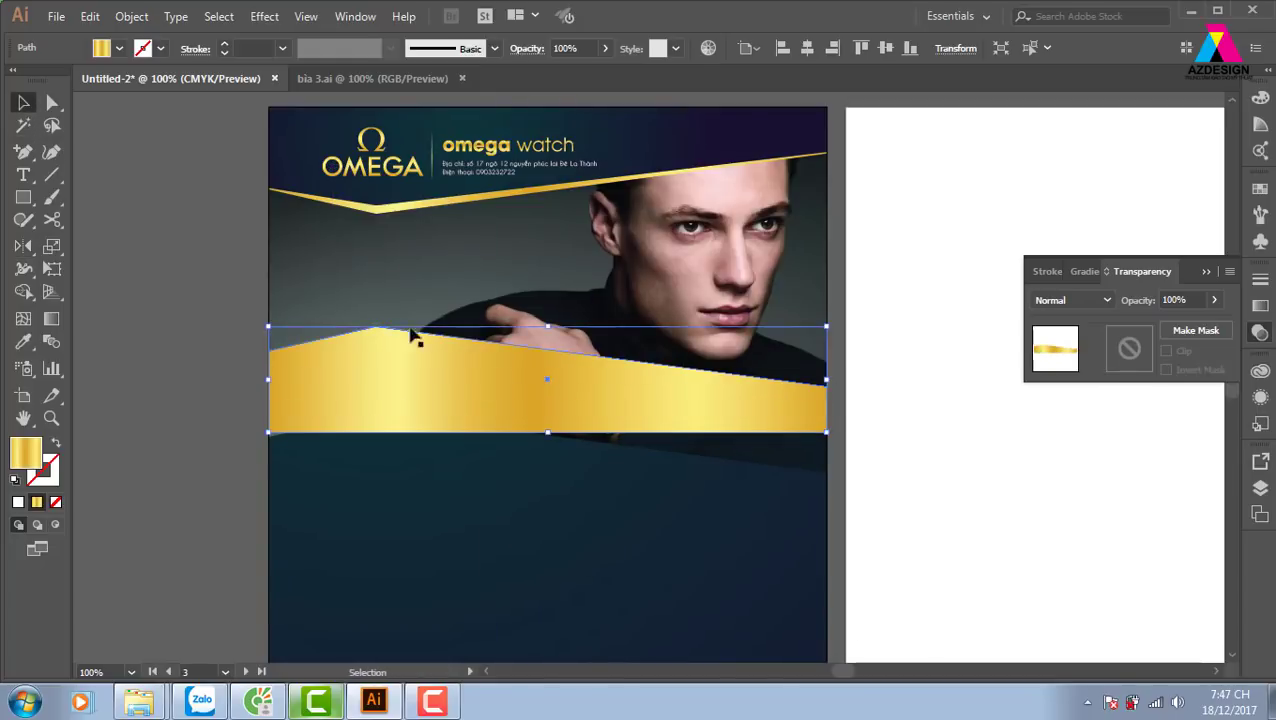
pyautogui.moveTo(530, 430); pyautogui.dragTo(530, 518)
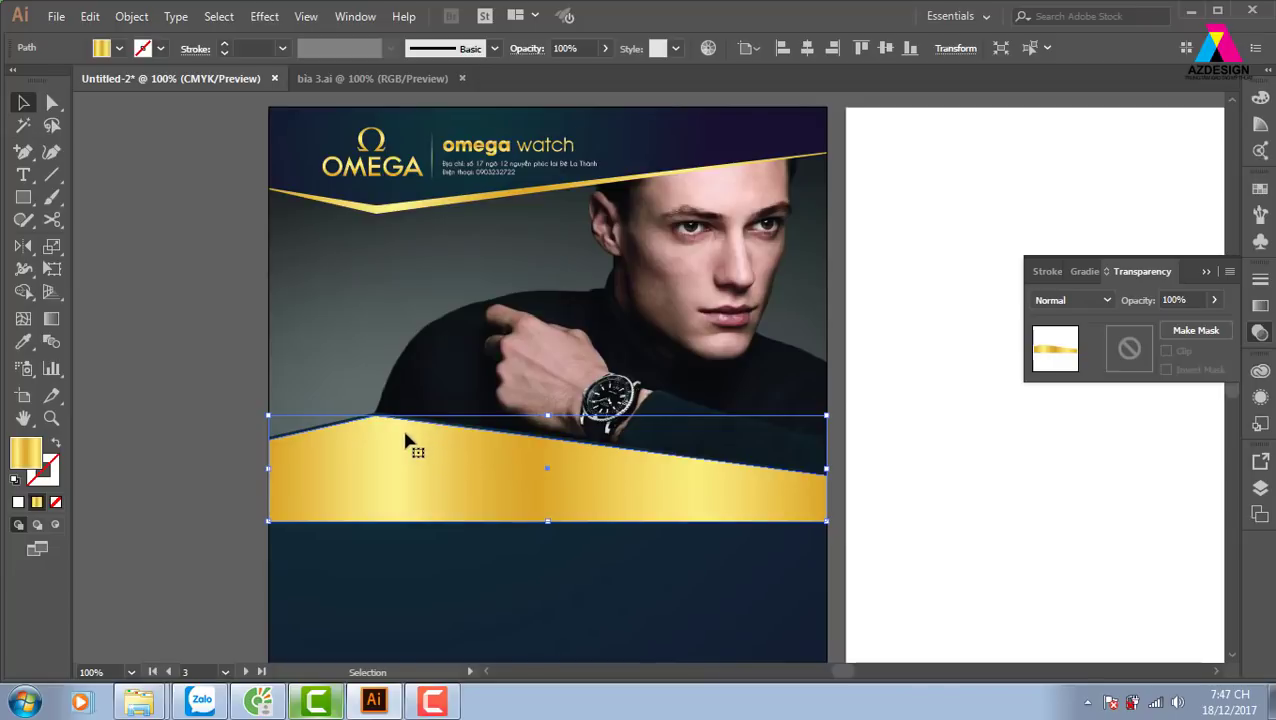
pyautogui.hotkey('ctrl', 'x')
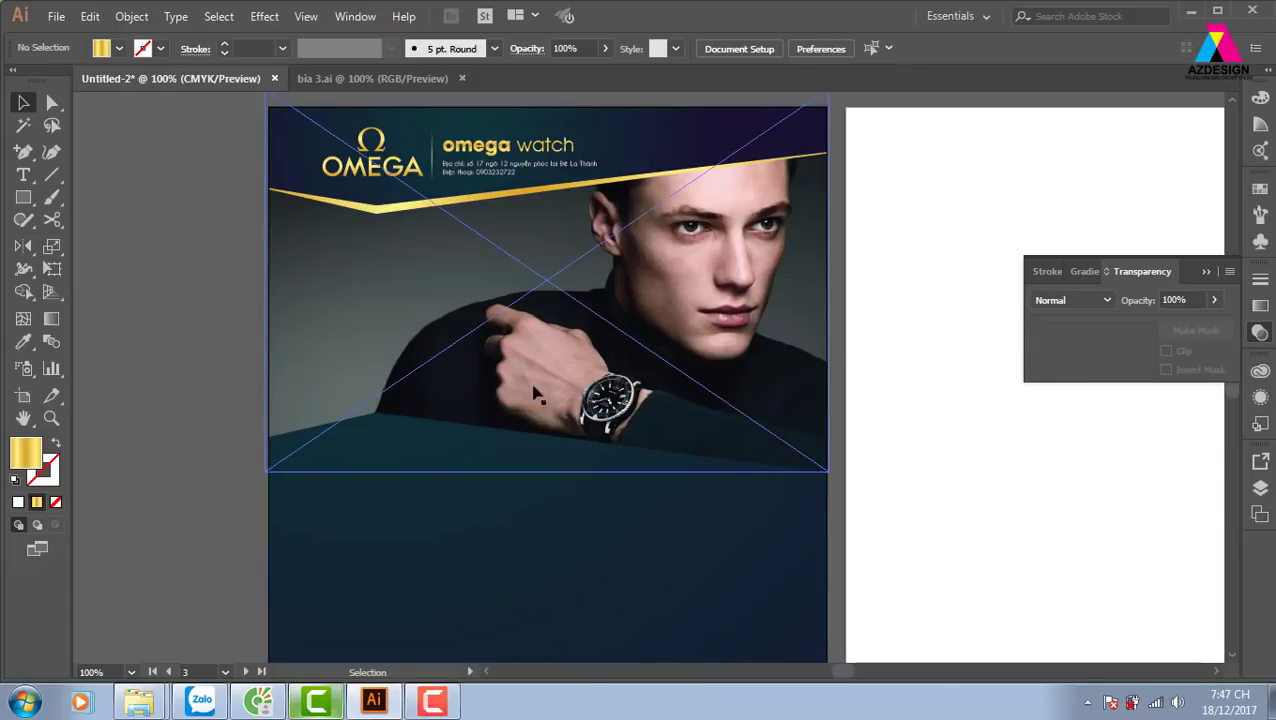
pyautogui.click(643, 416)
# Copy the clipped header to the left, release its clipping mask, and delete the photo
pyautogui.moveTo(643, 416); pyautogui.dragTo(438, 468)
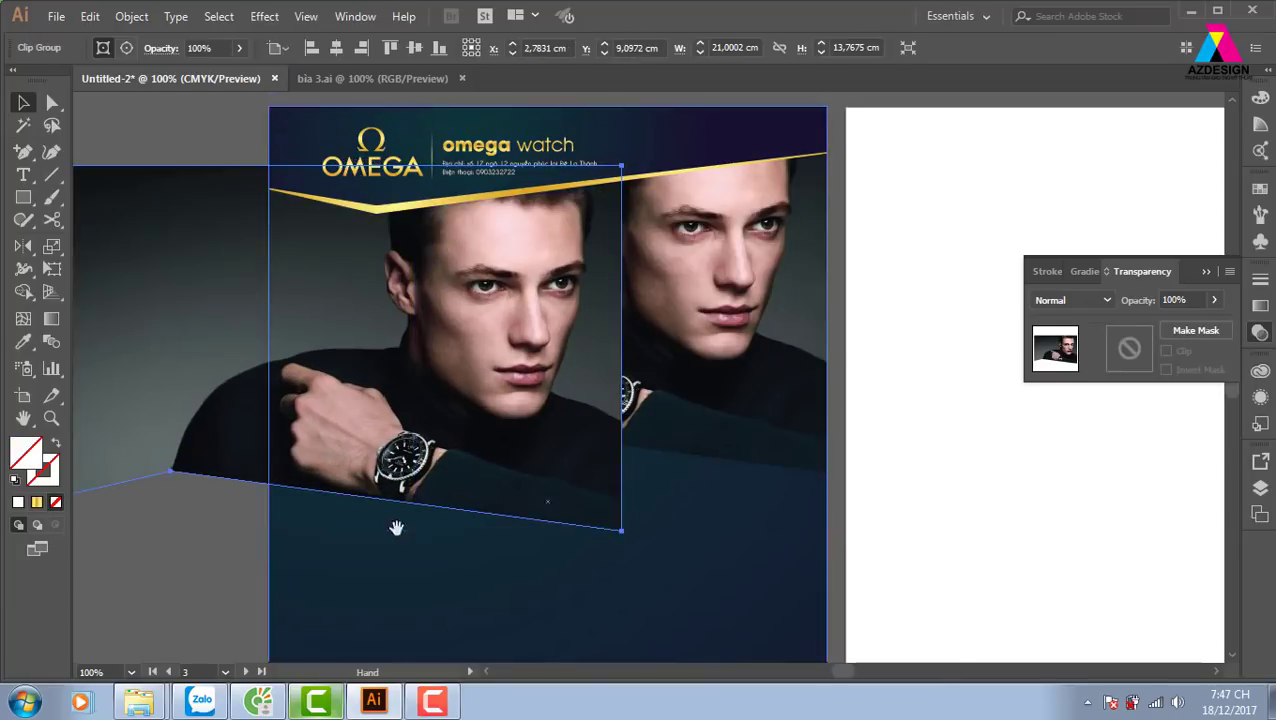
pyautogui.moveTo(401, 518); pyautogui.dragTo(735, 463)
pyautogui.rightClick(471, 301)
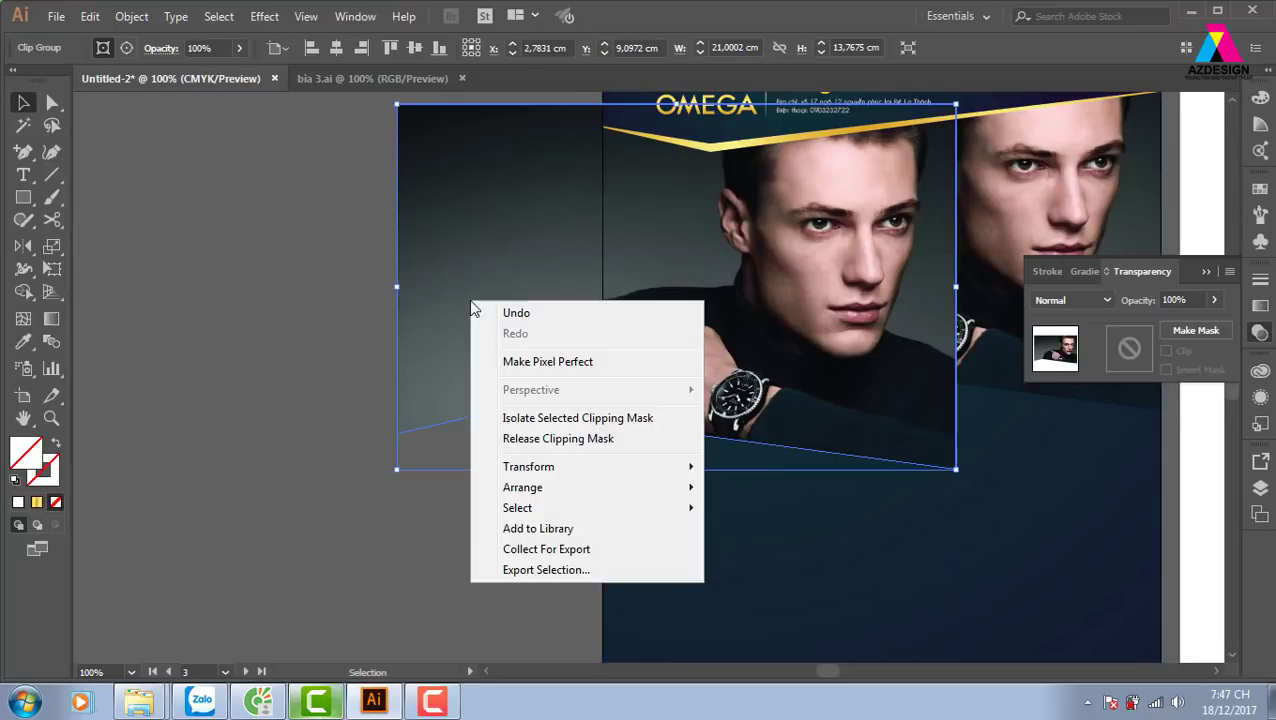
pyautogui.click(561, 438)
pyautogui.click(396, 478)
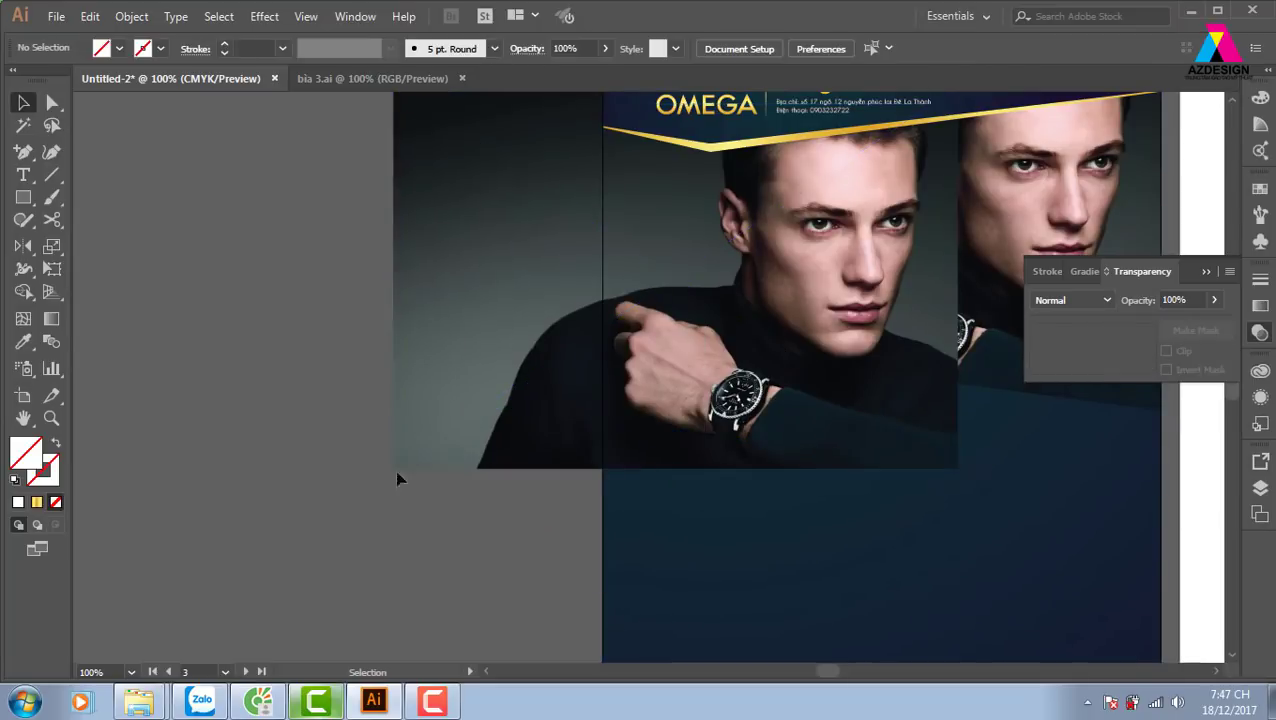
pyautogui.moveTo(441, 458); pyautogui.dragTo(165, 487)
pyautogui.press('Delete')
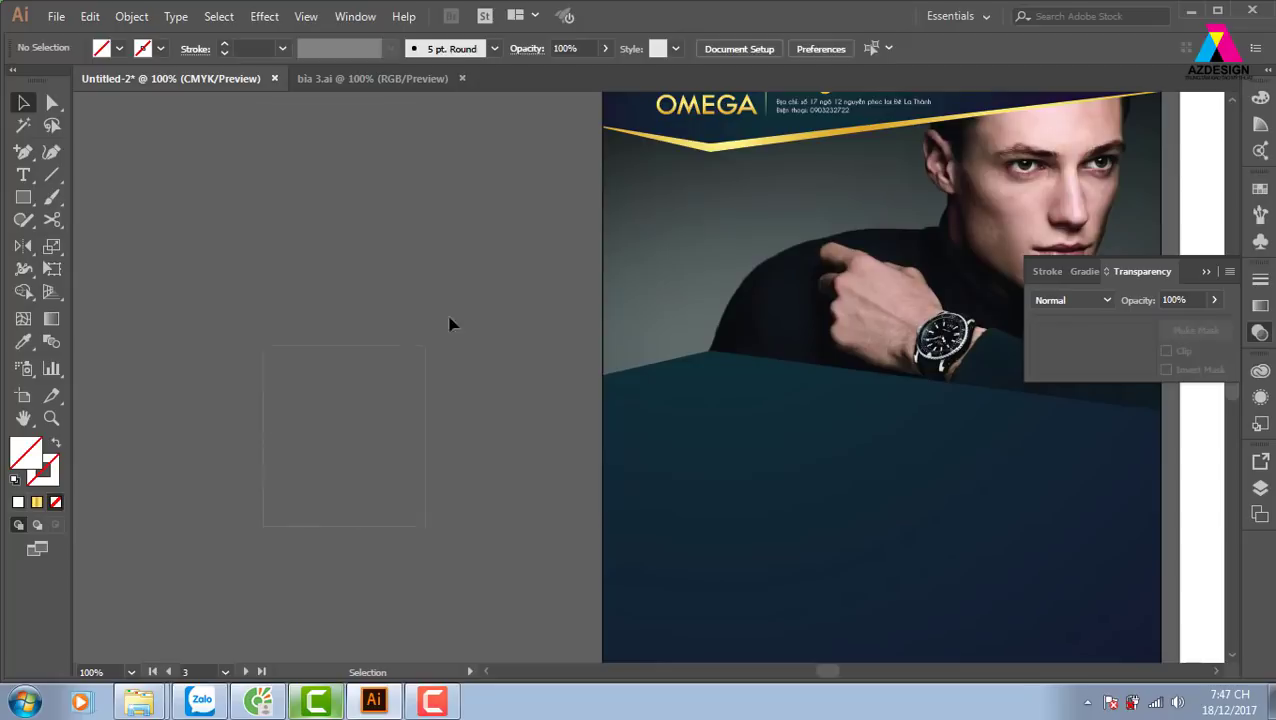
# Fill the leftover wave shape with the header stripe's gold gradient
pyautogui.moveTo(449, 323); pyautogui.dragTo(560, 444)
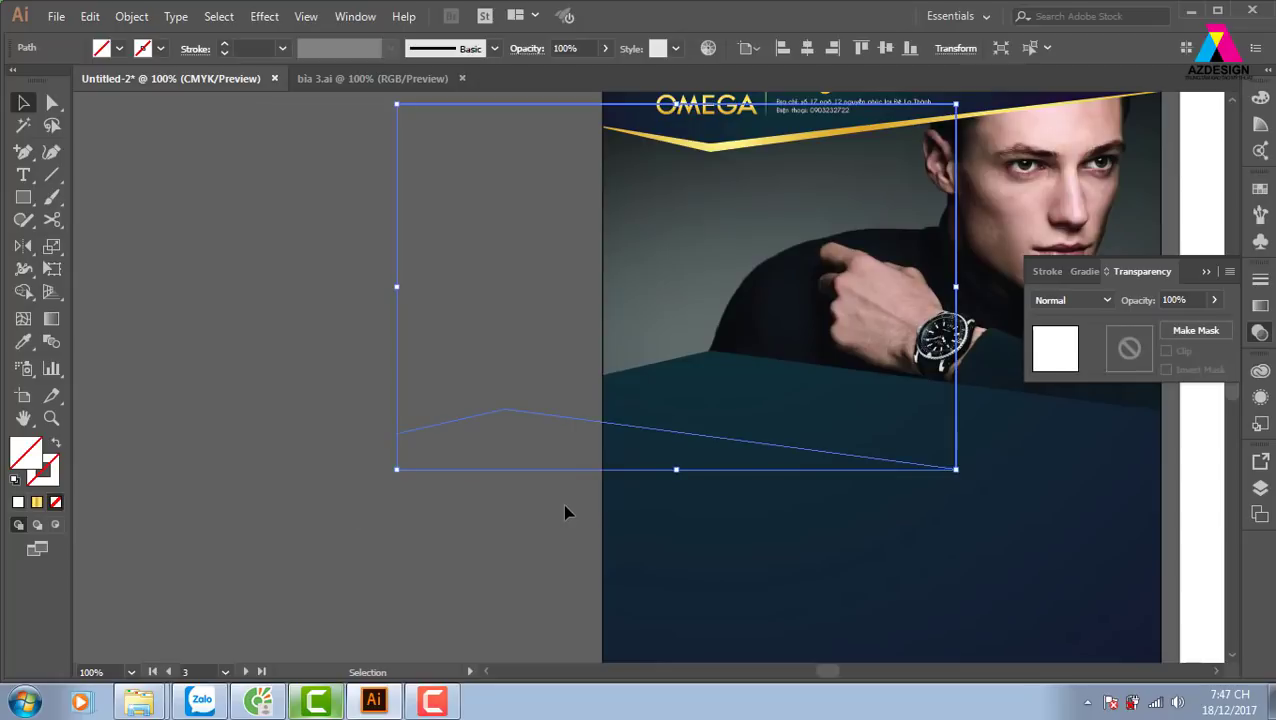
pyautogui.press('i')
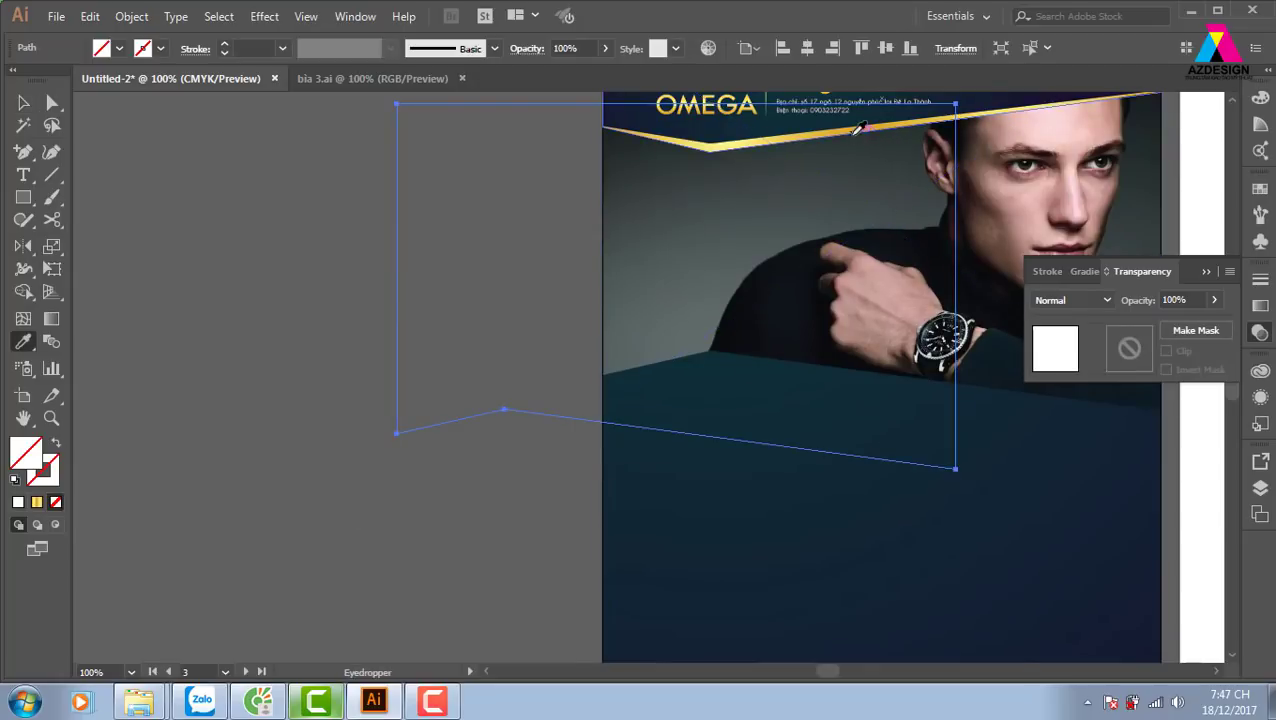
pyautogui.click(857, 124)
pyautogui.moveTo(826, 319); pyautogui.dragTo(684, 329)
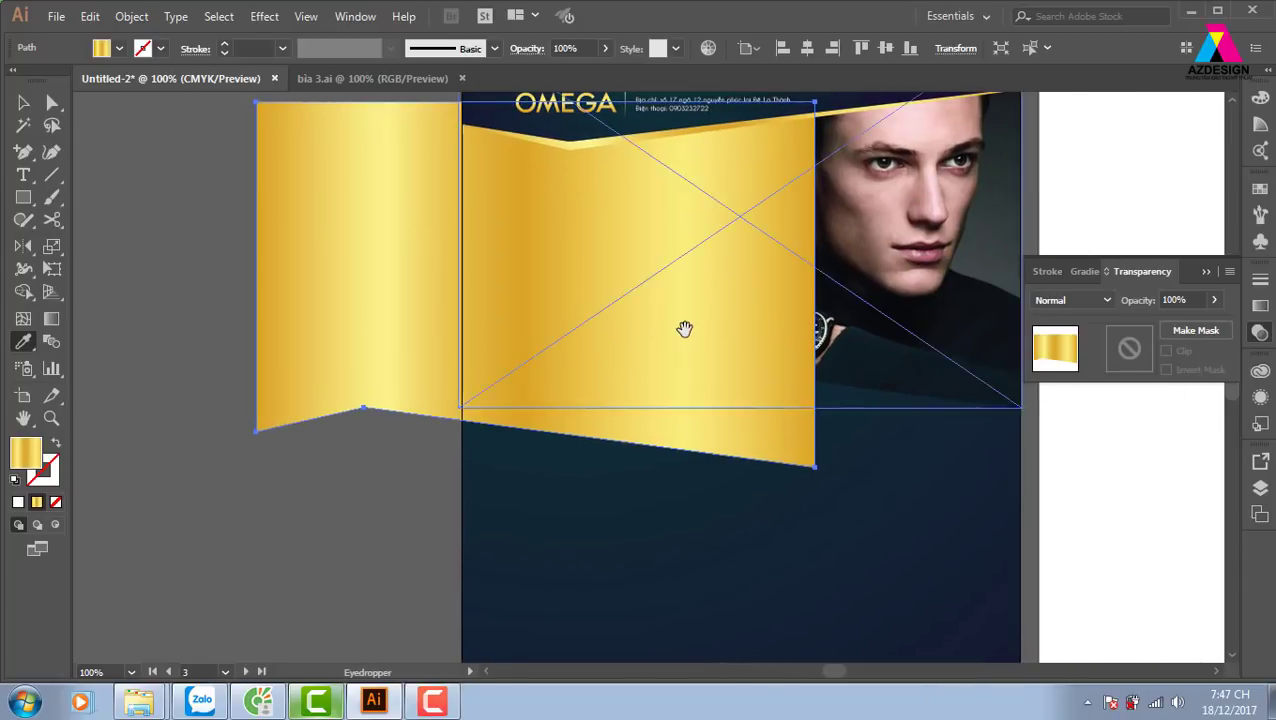
pyautogui.click(32, 111)
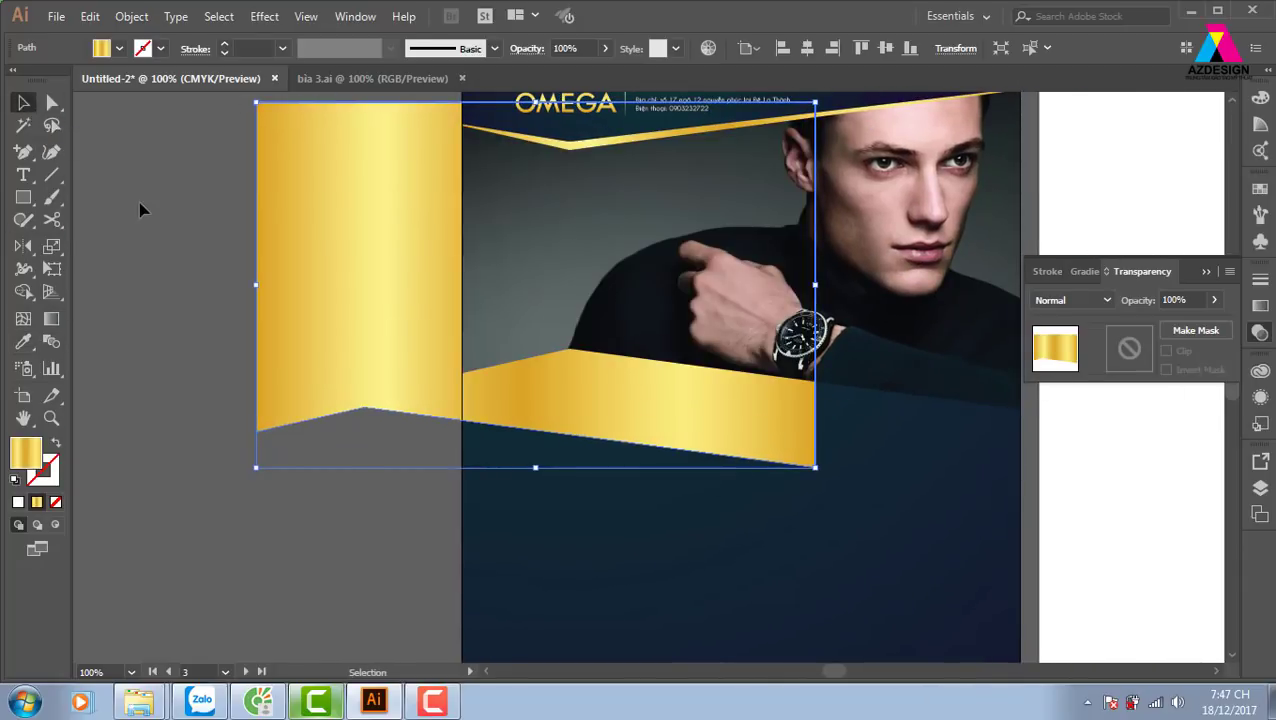
# Align the gold shape's right edge to the header photo as key object
pyautogui.click(140, 204)
pyautogui.click(636, 278)
pyautogui.keyDown('shift'); pyautogui.click(421, 336); pyautogui.keyUp('shift')
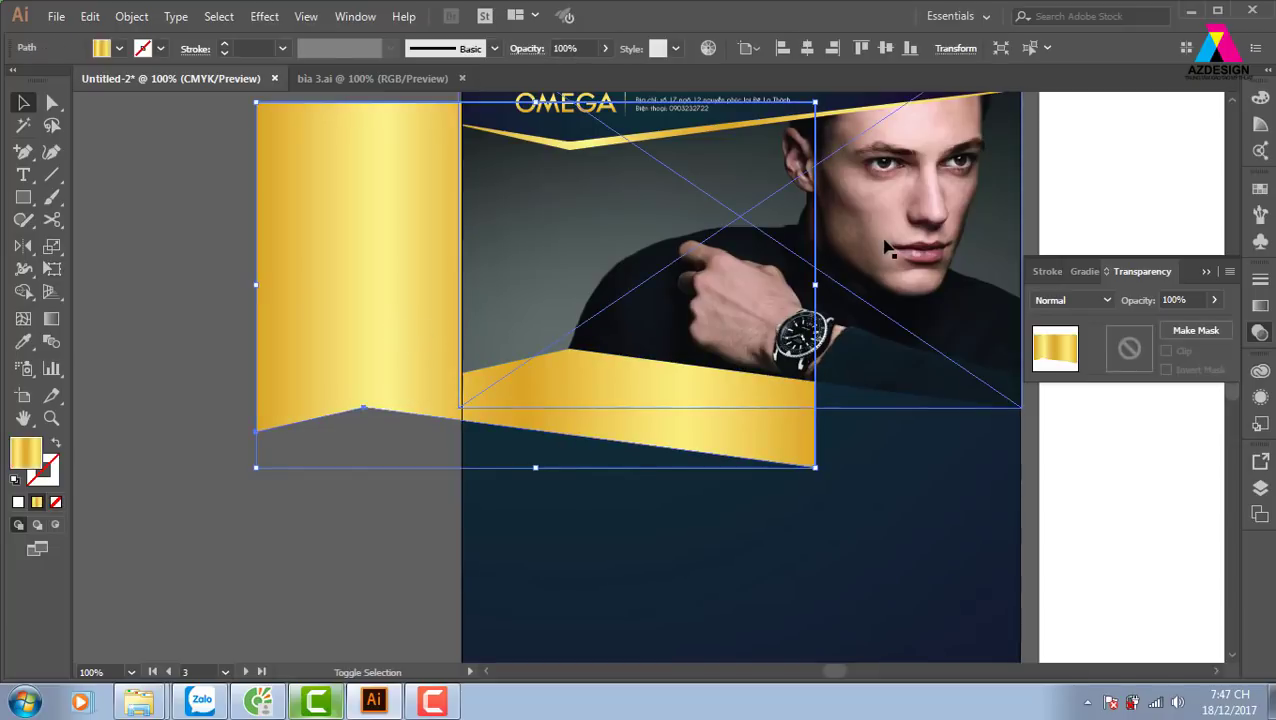
pyautogui.click(935, 255)
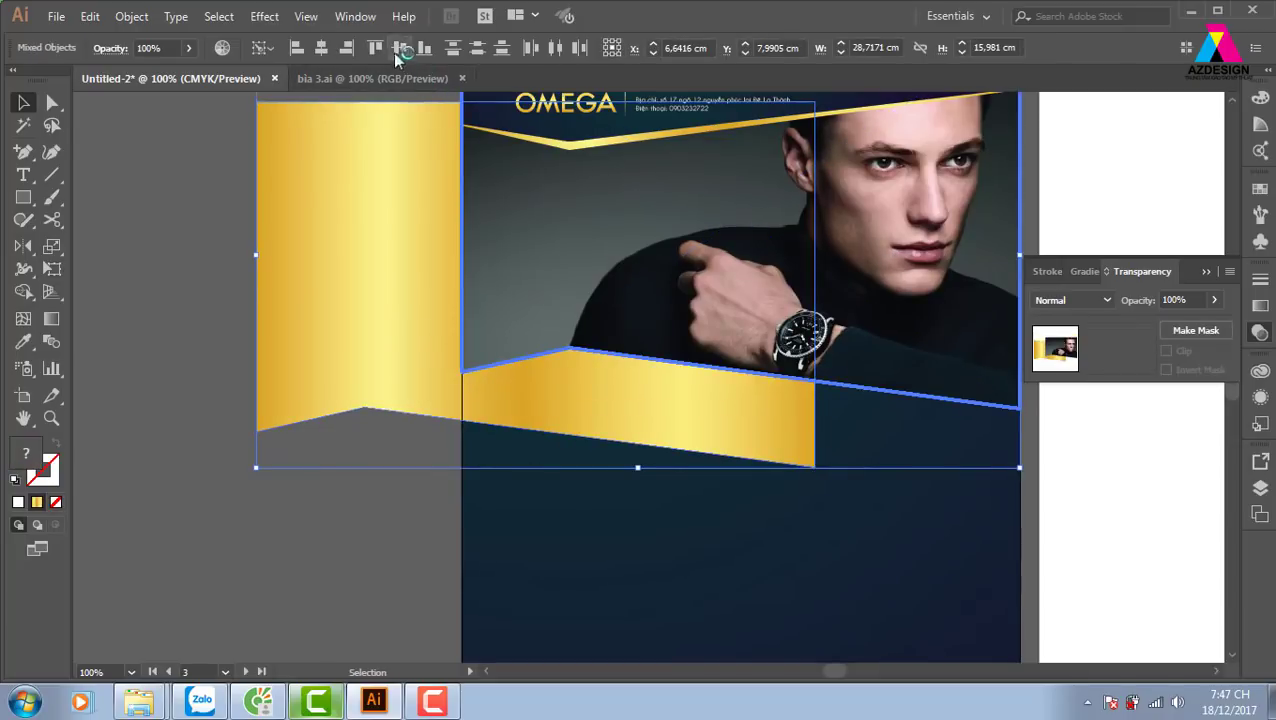
pyautogui.click(349, 48)
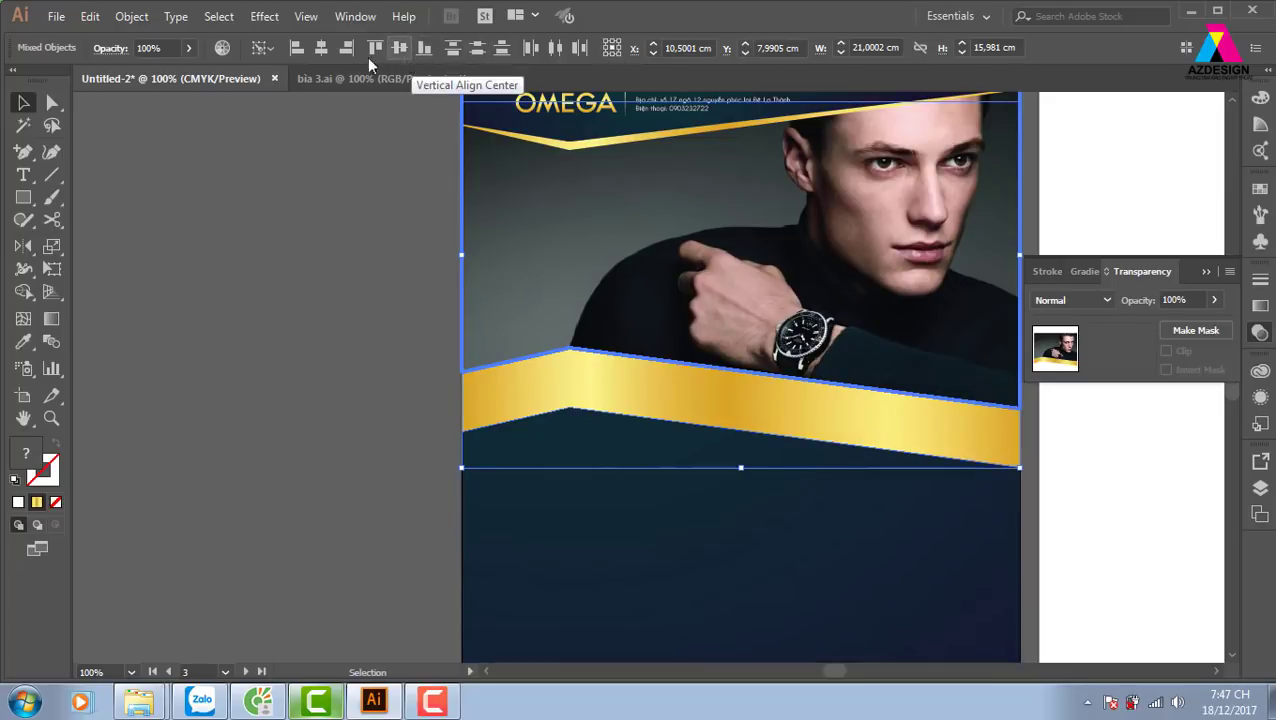
# Nudge the gold ribbon below the photo upward
pyautogui.click(305, 292)
pyautogui.click(722, 401)
pyautogui.hotkey('shift', 'Up')
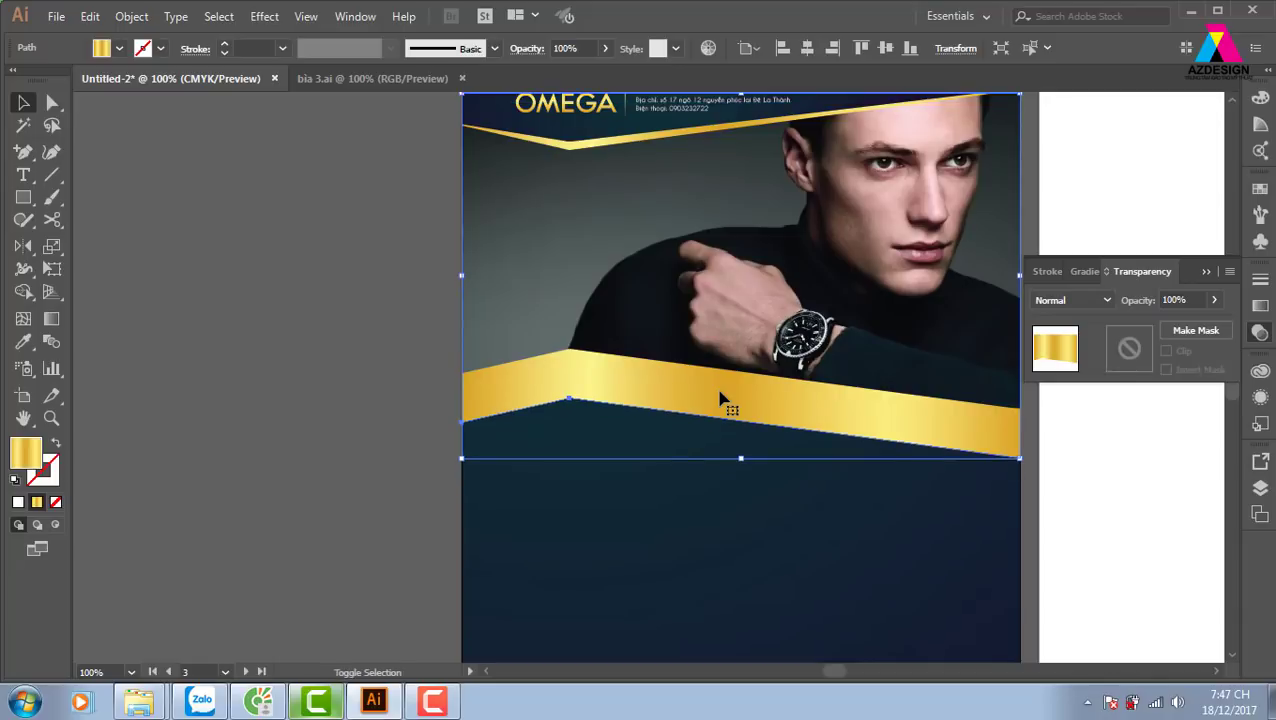
pyautogui.hotkey('shift', 'Up')
pyautogui.hotkey('shift', 'Up')
pyautogui.hotkey('shift', 'Up')
pyautogui.hotkey('shift', 'Up')
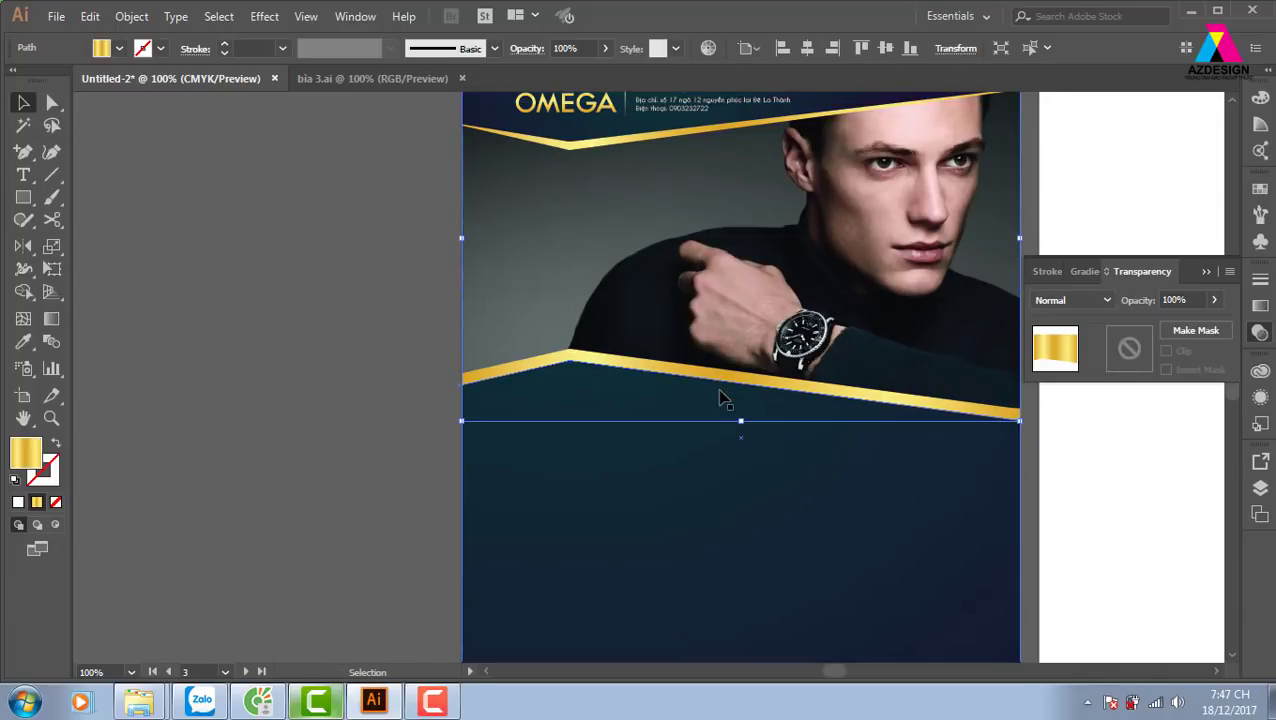
pyautogui.press('Up')
pyautogui.press('Up')
pyautogui.press('Up')
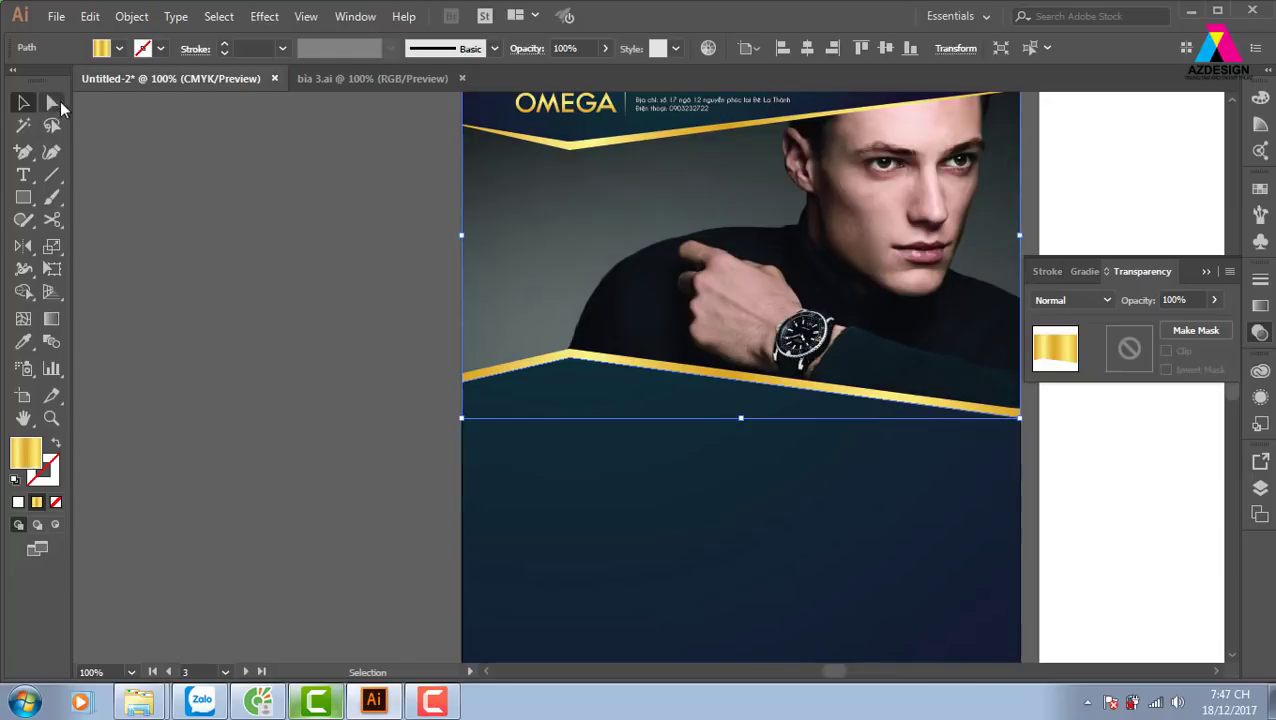
# Raise the ribbon's left and right end anchors slightly so the band tapers at the left edge
pyautogui.click(52, 102)
pyautogui.click(1008, 409)
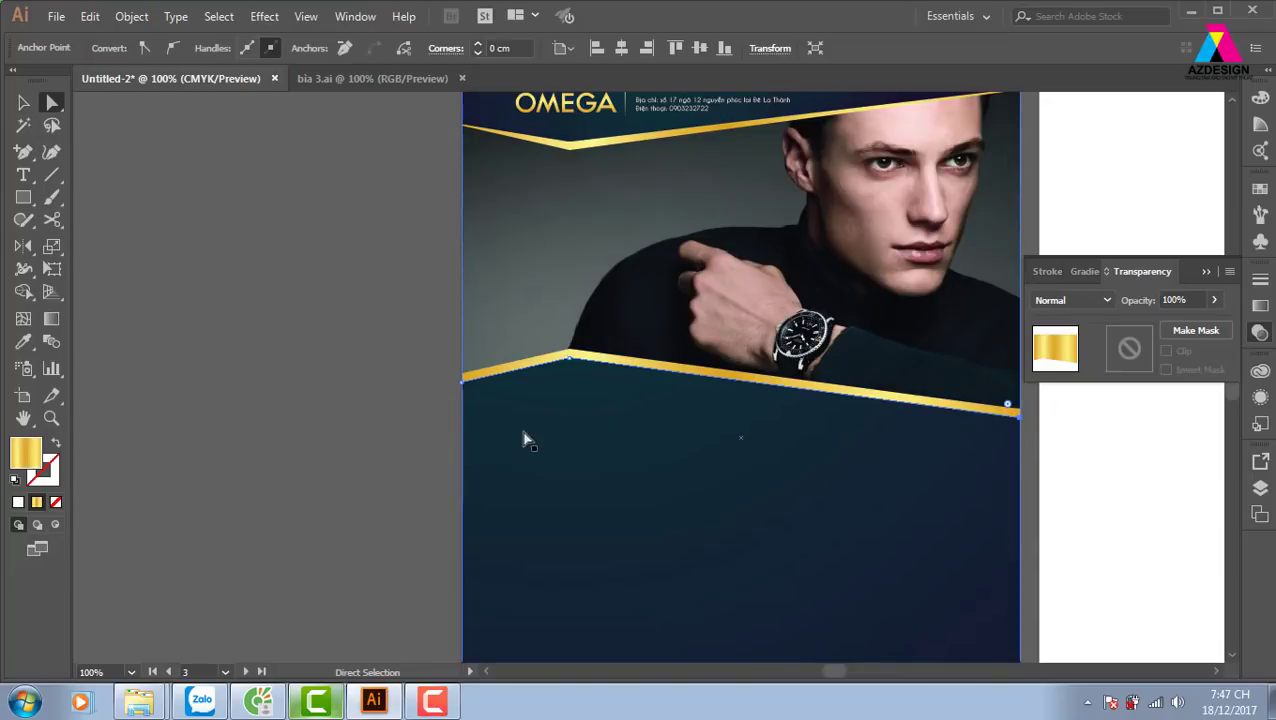
pyautogui.keyDown('shift'); pyautogui.click(462, 390); pyautogui.keyUp('shift')
pyautogui.press('Up')
pyautogui.press('Up')
pyautogui.press('Up')
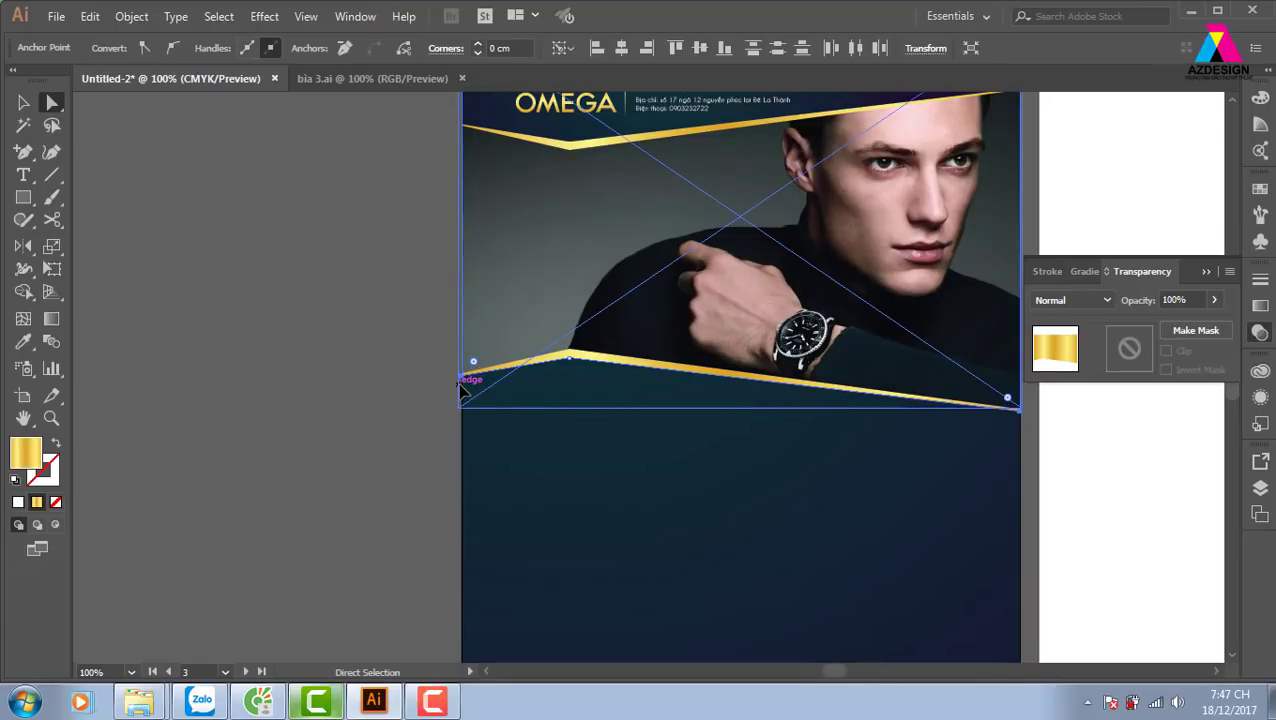
pyautogui.keyDown('shift'); pyautogui.click(462, 390); pyautogui.keyUp('shift')
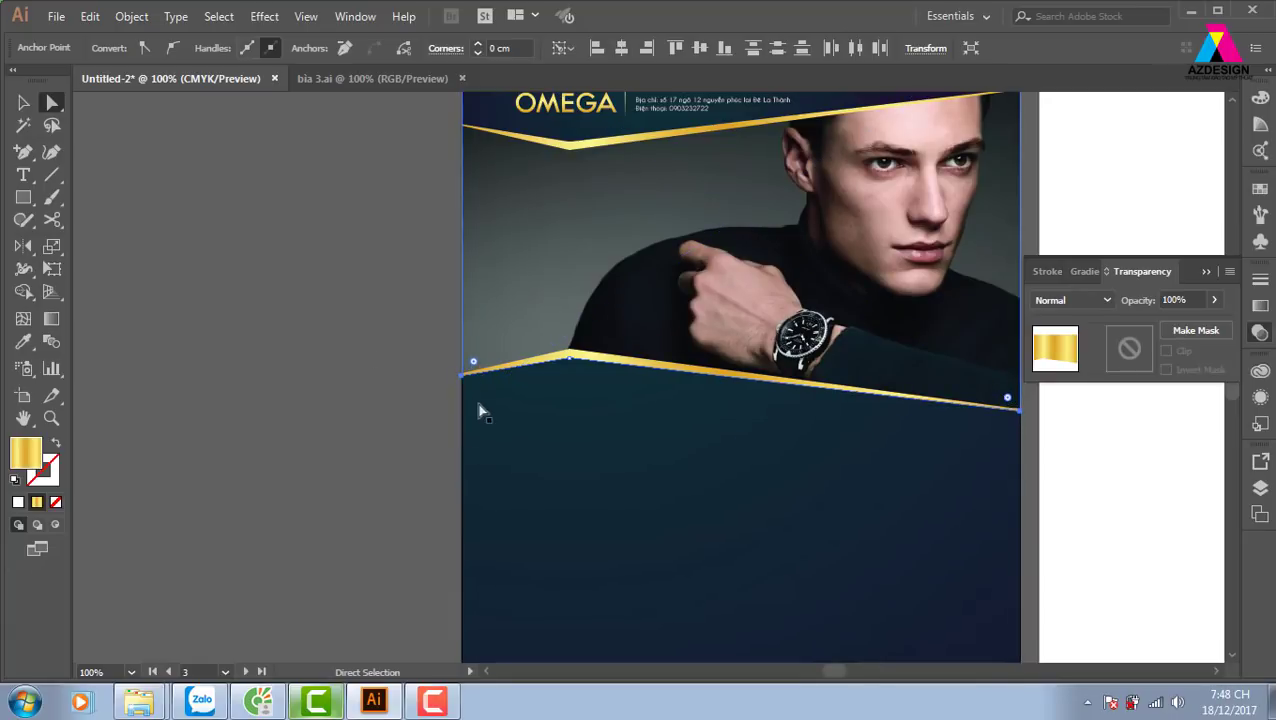
pyautogui.click(23, 102)
pyautogui.click(299, 356)
pyautogui.moveTo(580, 509); pyautogui.dragTo(473, 489)
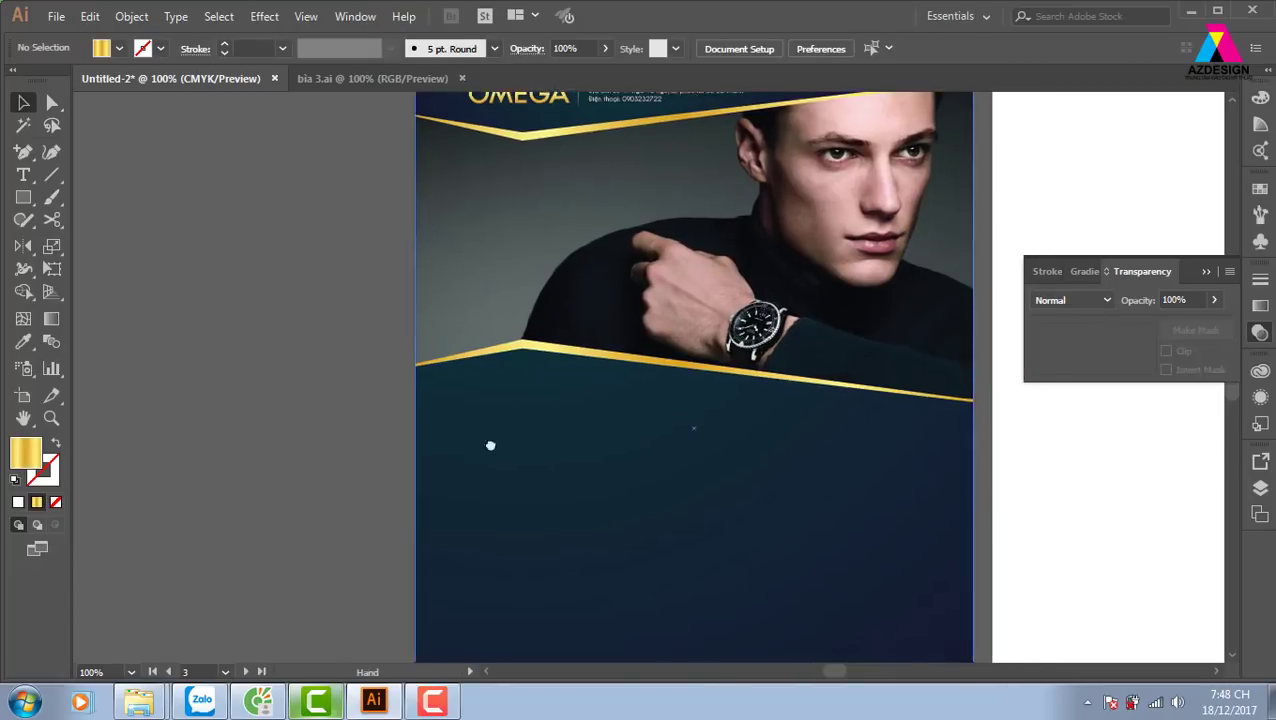
# Select the lower band path beneath the header photo
pyautogui.hotkey('ctrl', '-')
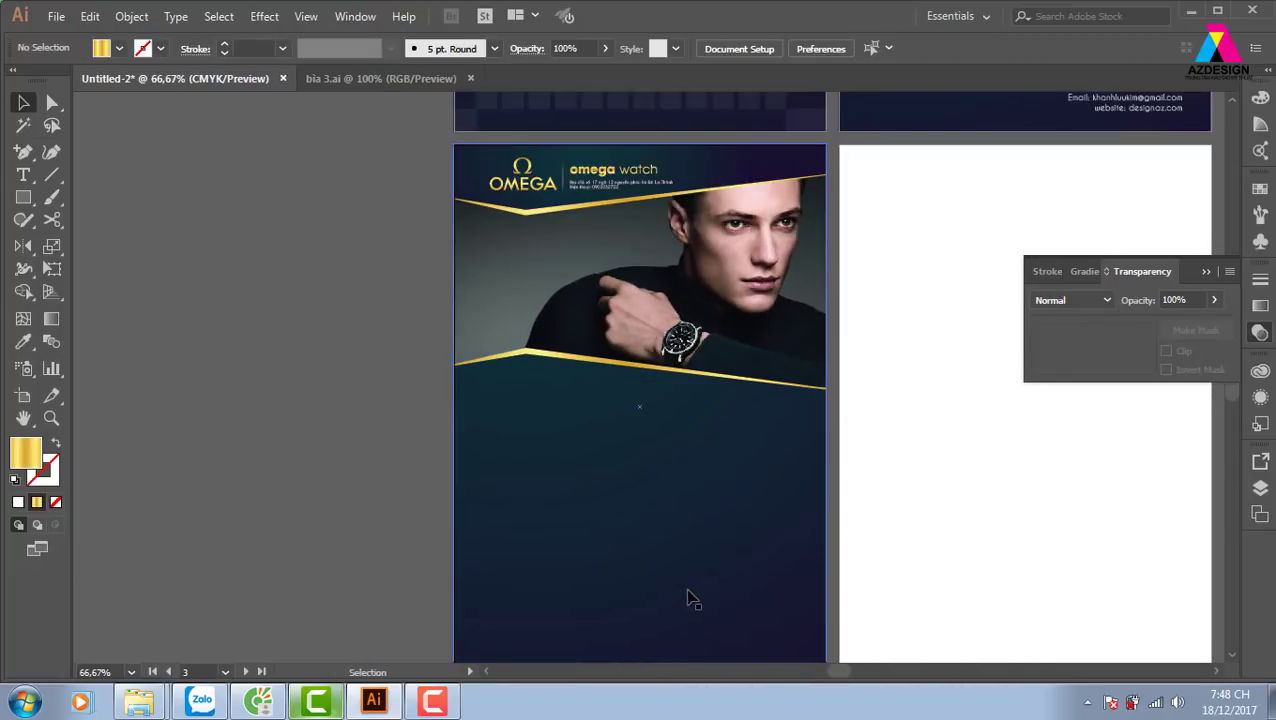
pyautogui.hotkey('ctrl', '+')
pyautogui.hotkey('ctrl', '+')
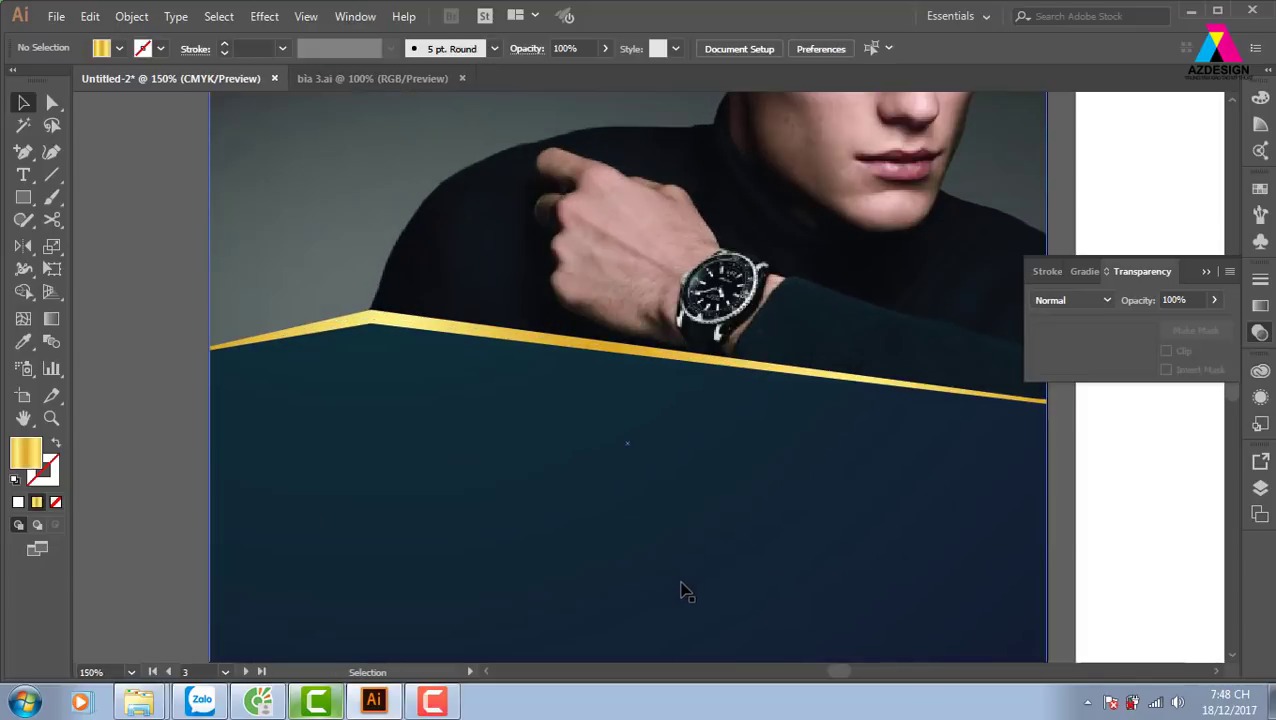
pyautogui.click(464, 390)
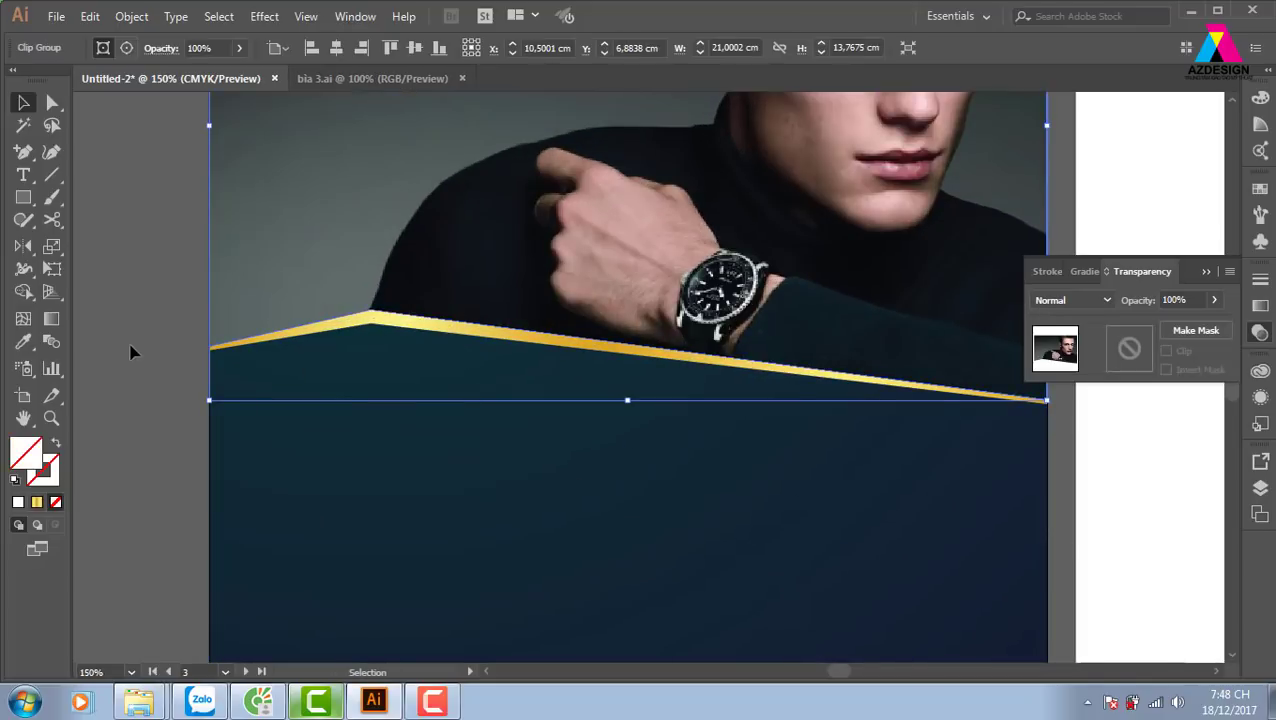
pyautogui.click(130, 351)
pyautogui.click(545, 392)
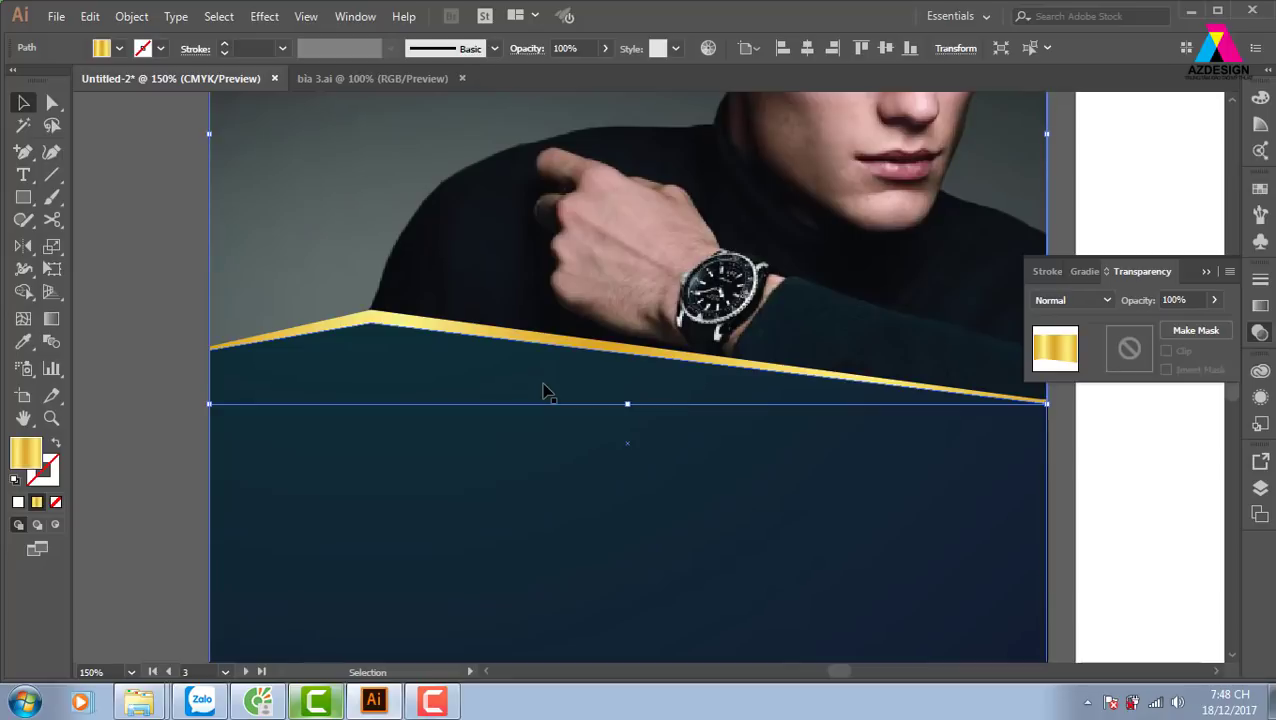
pyautogui.press('a')
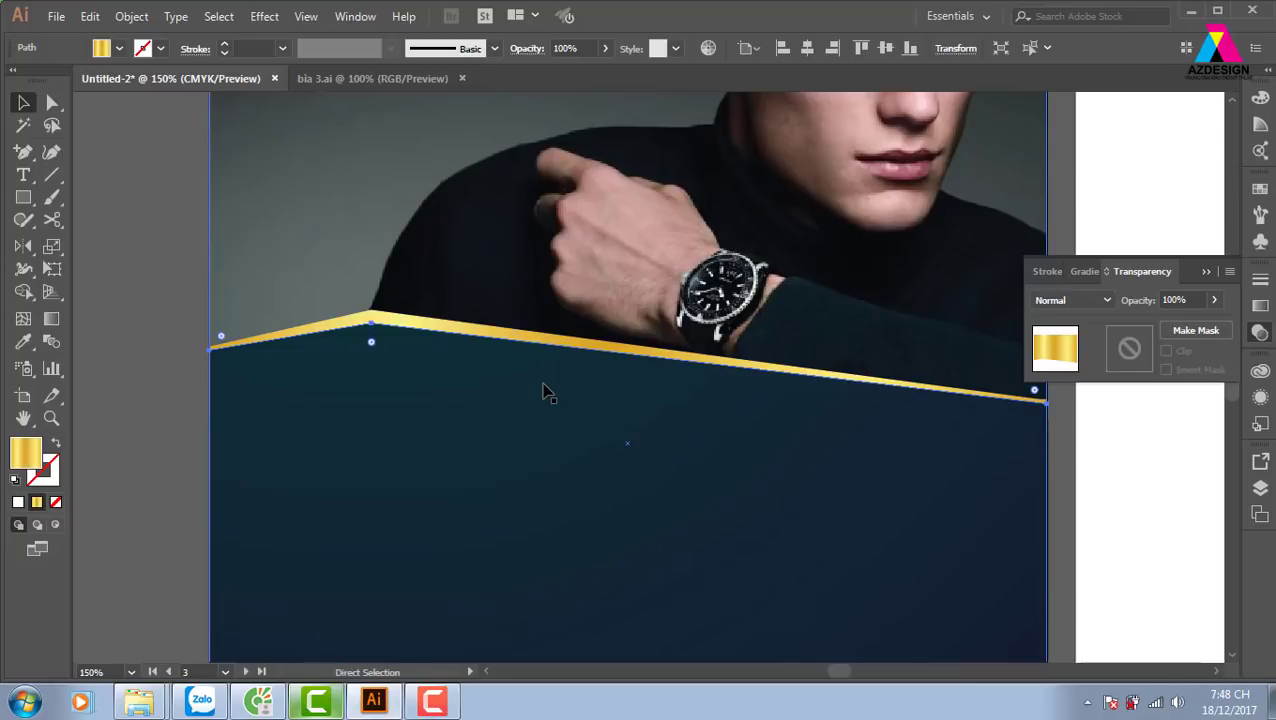
pyautogui.press('v')
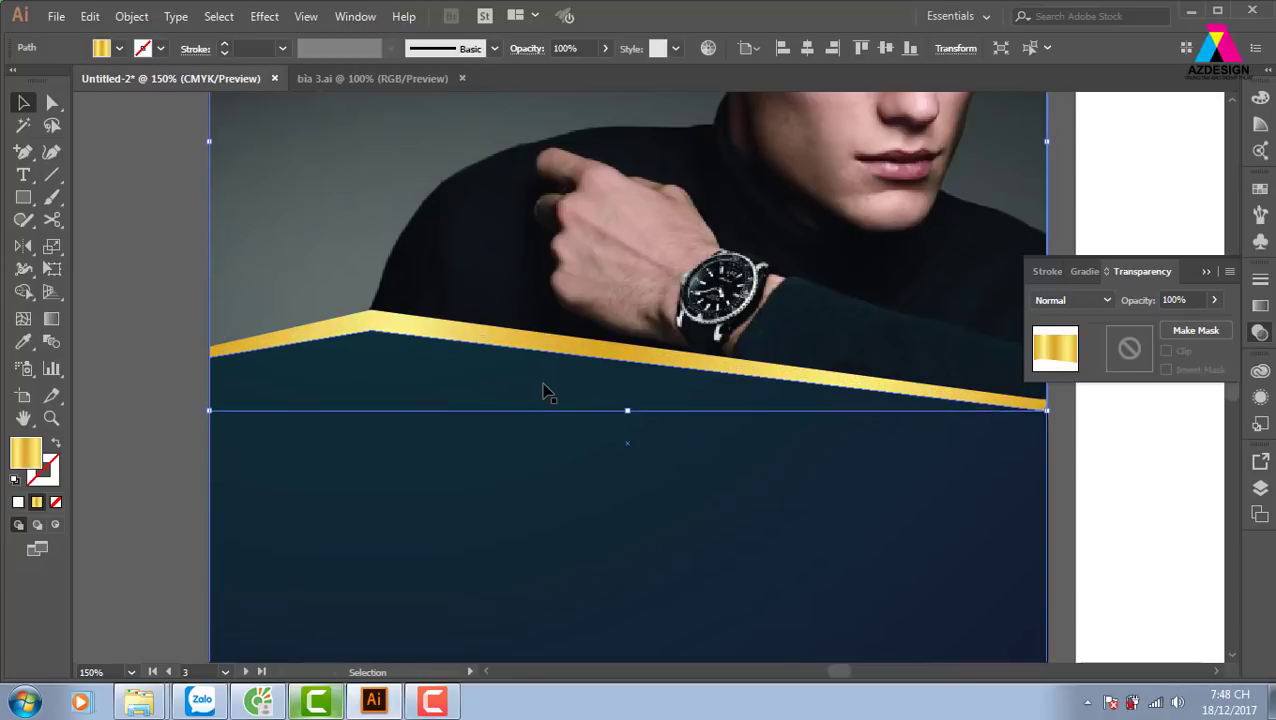
# Fill the band with the dark navy background colour using the Eyedropper
pyautogui.press('i')
pyautogui.click(770, 425)
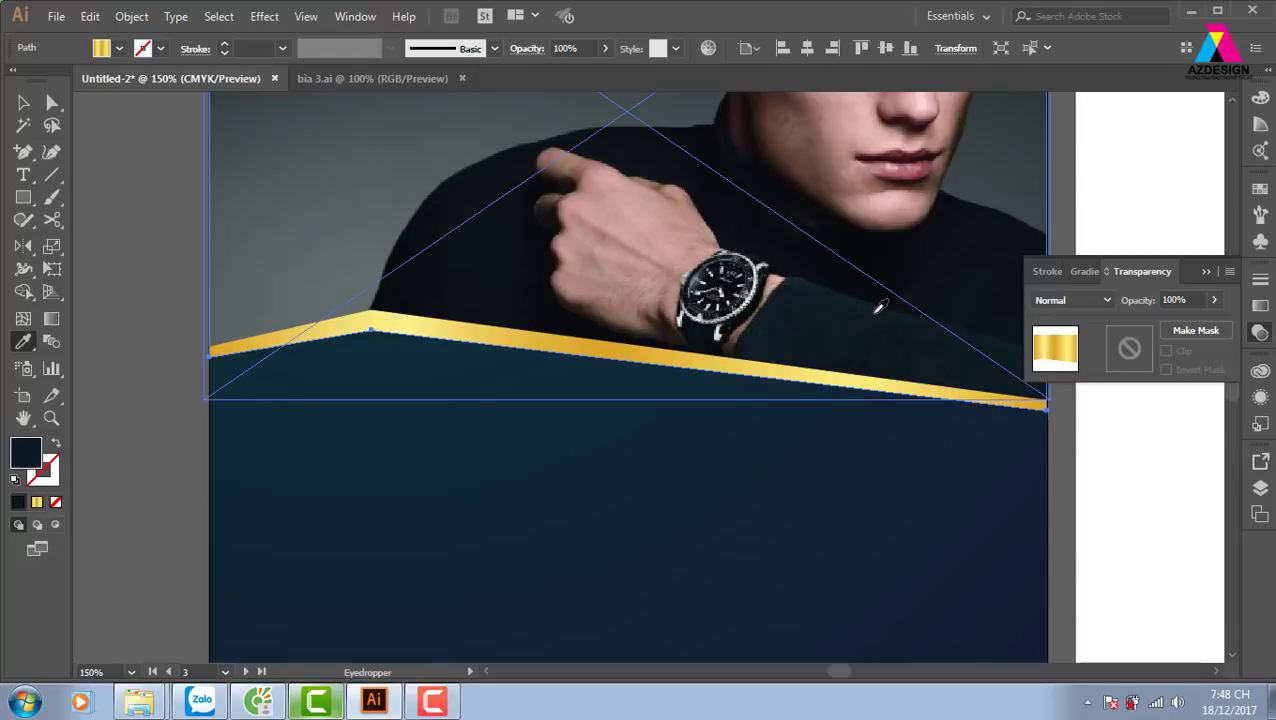
pyautogui.click(948, 418)
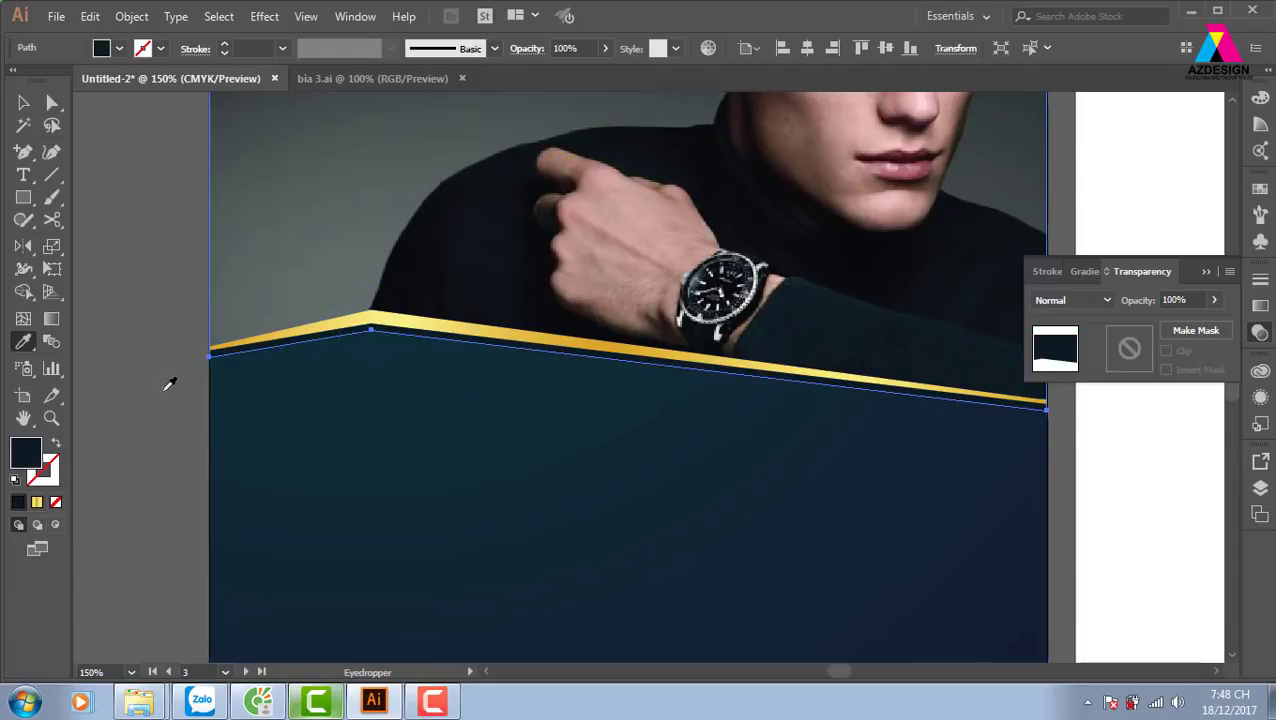
pyautogui.click(162, 390)
pyautogui.click(829, 298)
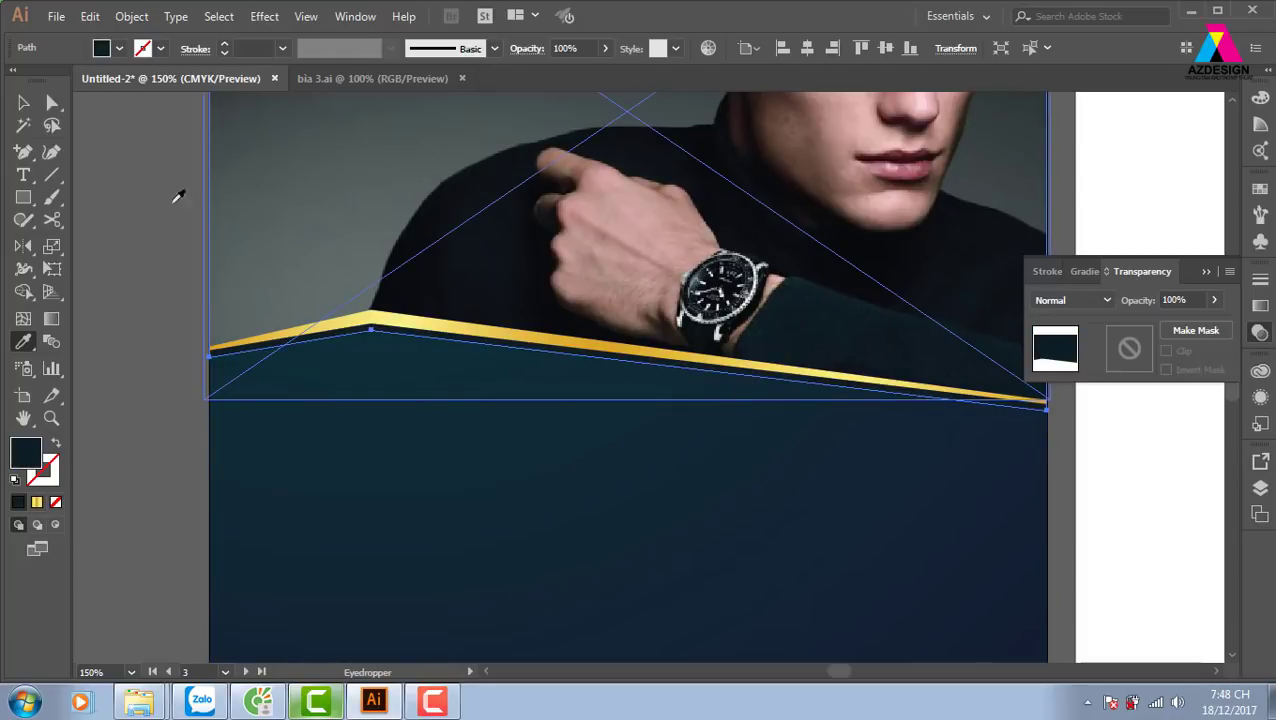
pyautogui.click(24, 102)
pyautogui.click(160, 316)
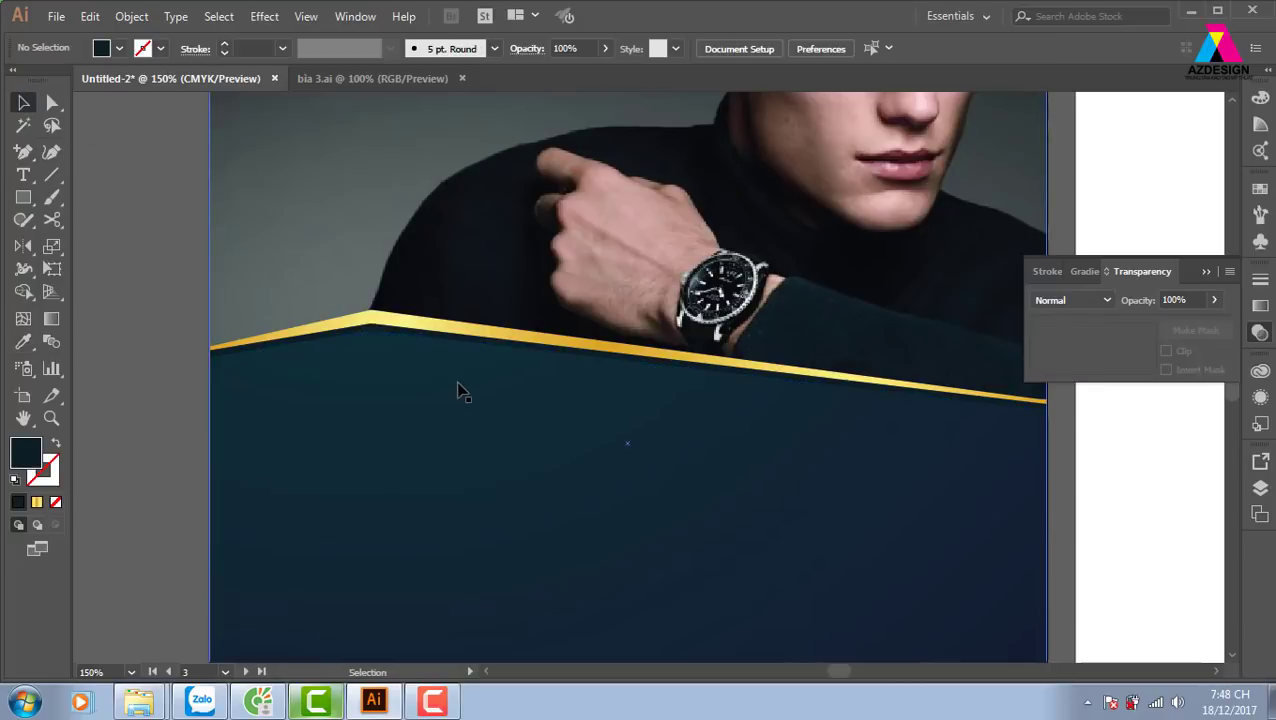
# Raise the navy shape's left and right anchors, leaving a slim gold line under the photo
pyautogui.click(55, 104)
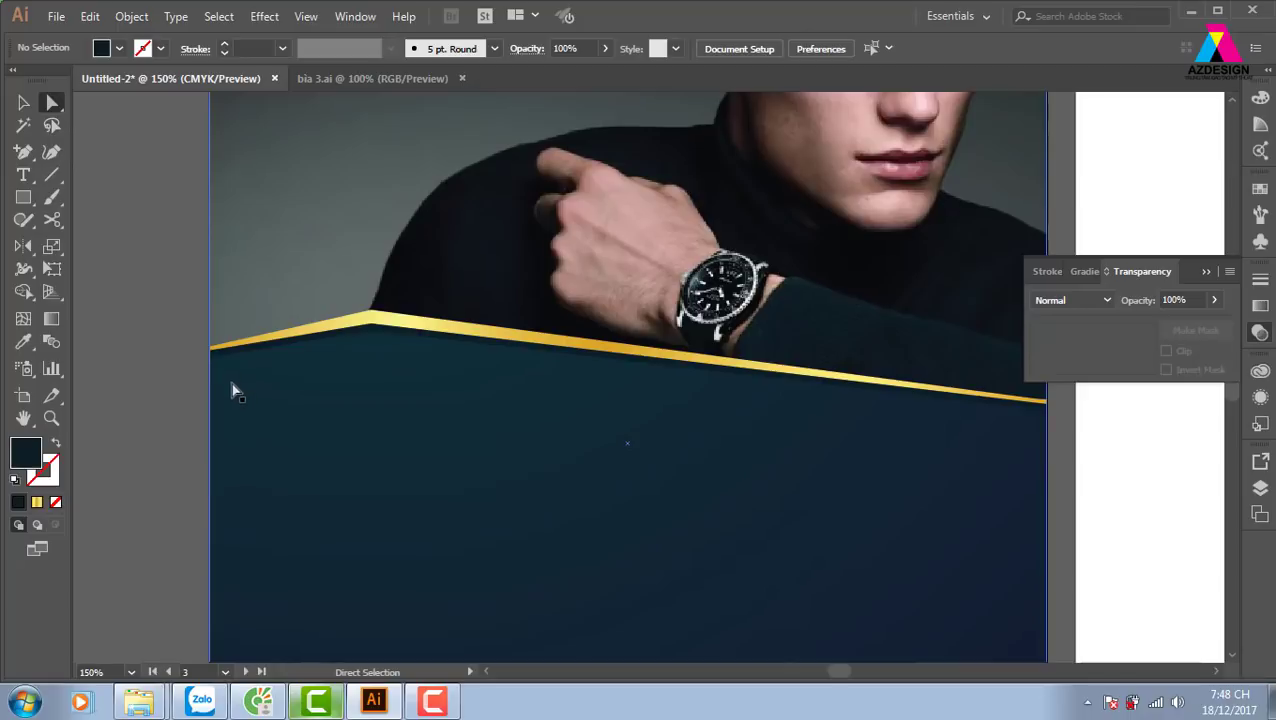
pyautogui.click(218, 346)
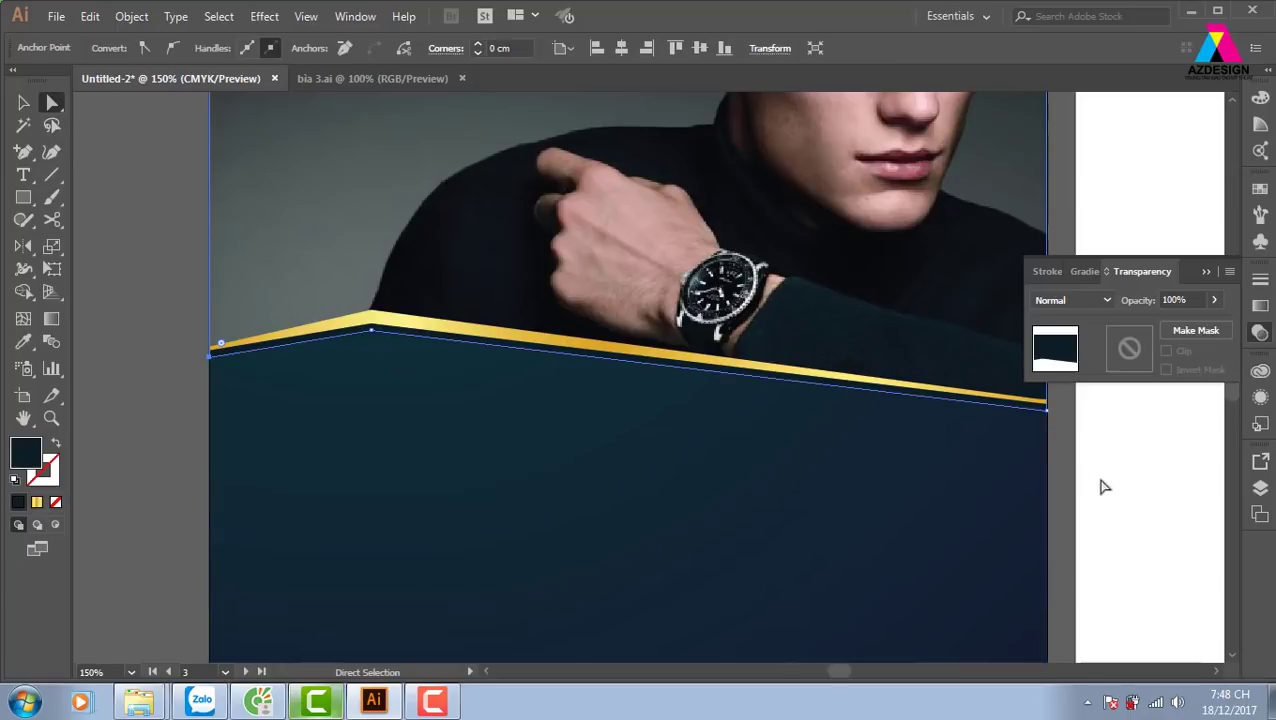
pyautogui.keyDown('shift'); pyautogui.click(1044, 408); pyautogui.keyUp('shift')
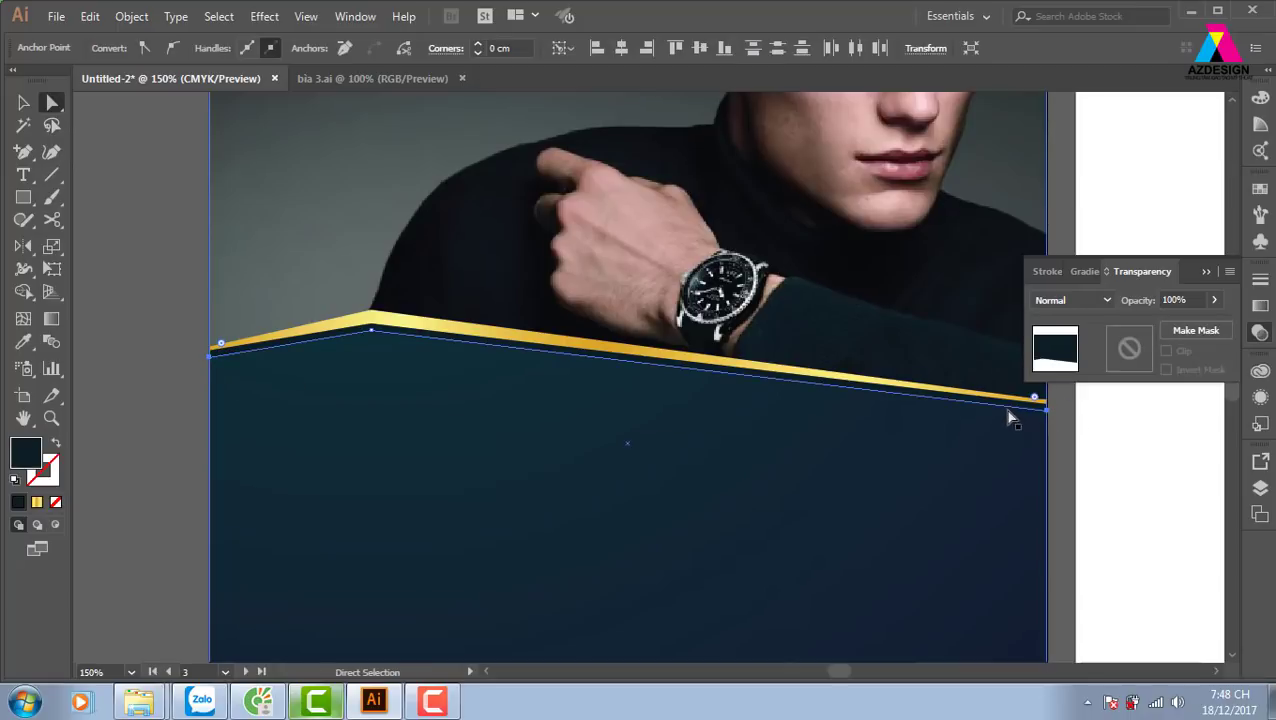
pyautogui.press('Up')
pyautogui.press('Up')
pyautogui.press('Up')
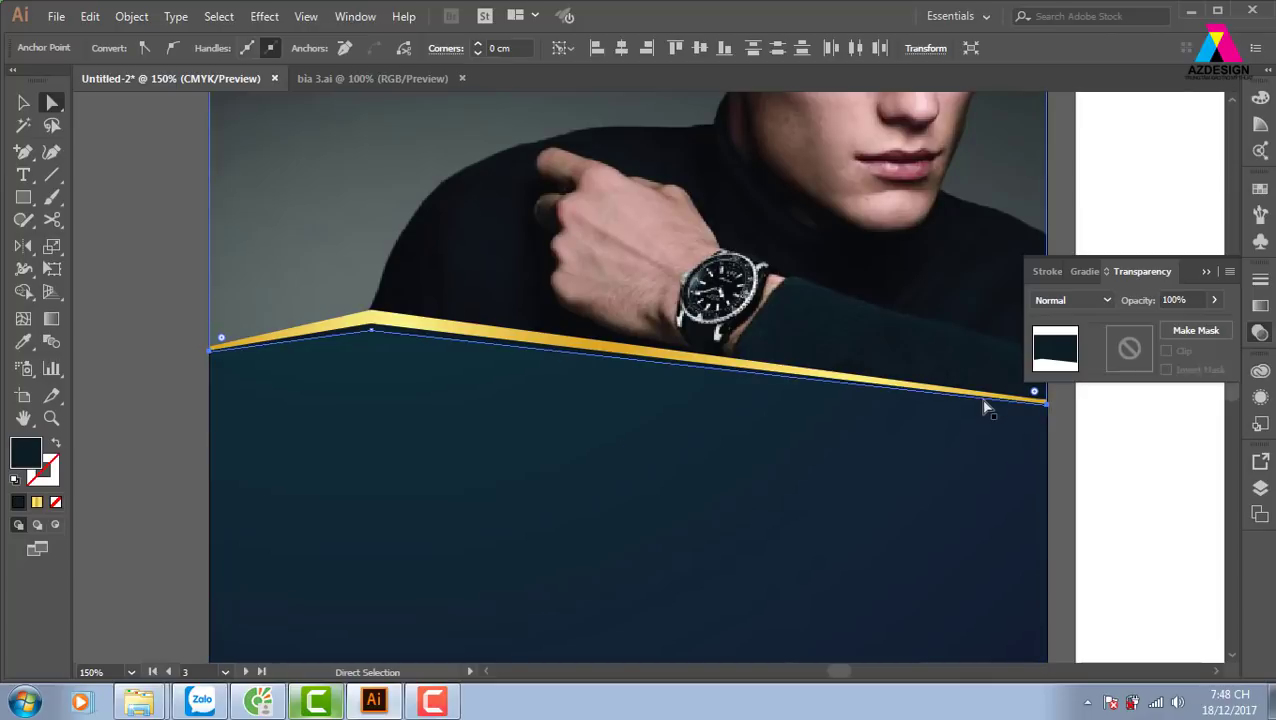
pyautogui.click(22, 104)
pyautogui.click(148, 325)
pyautogui.hotkey('ctrl', '-')
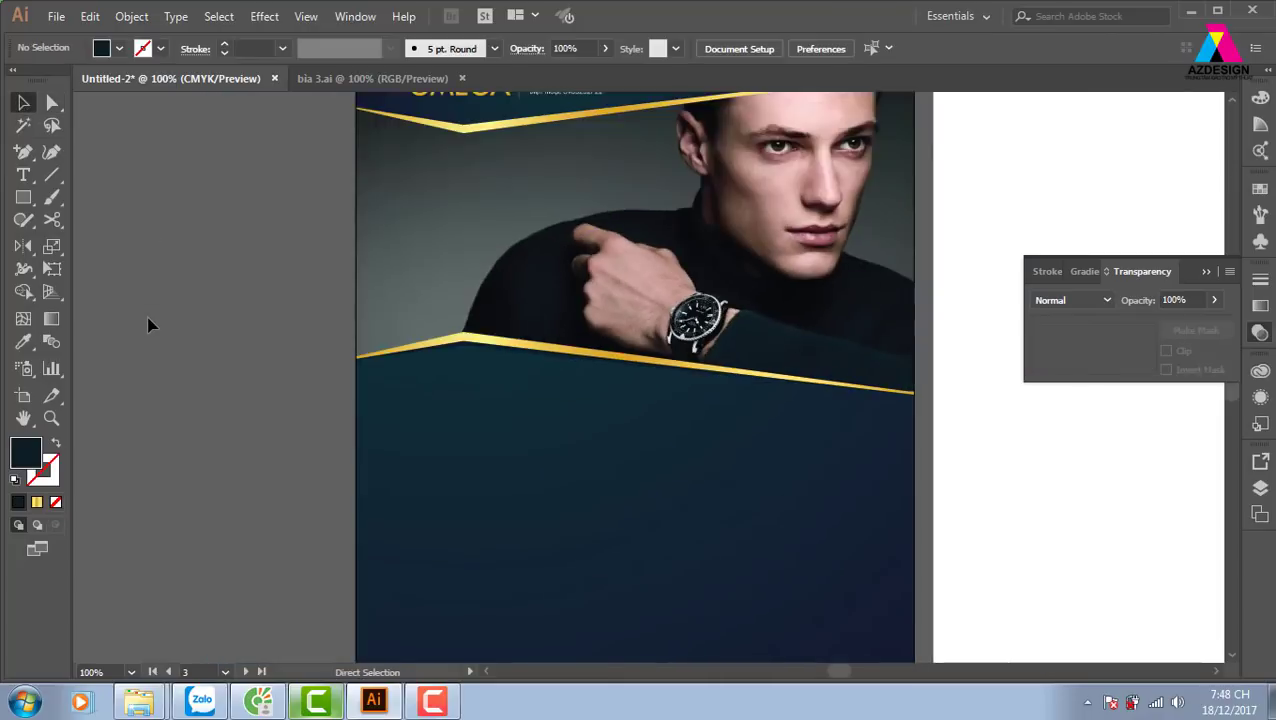
pyautogui.hotkey('ctrl', '-')
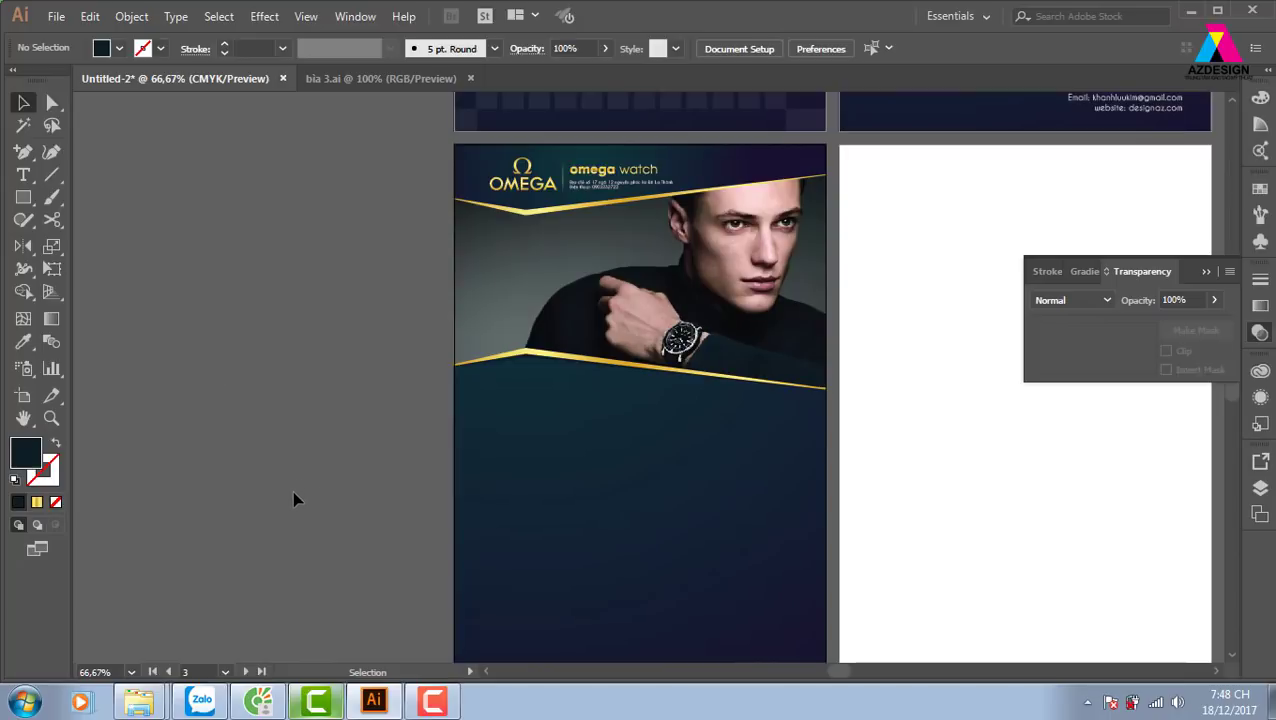
# Duplicate the gold 'omega watch' title onto the dark area below the photo and shift it slightly left
pyautogui.moveTo(552, 470); pyautogui.dragTo(496, 461)
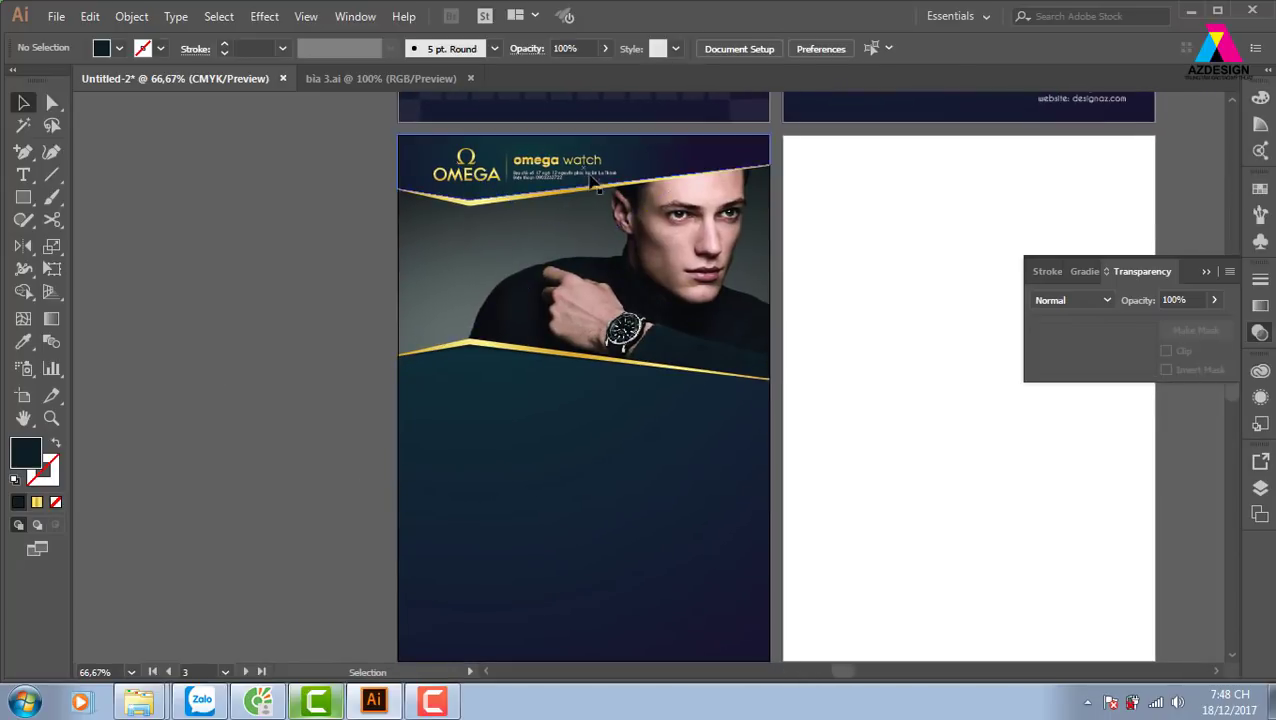
pyautogui.click(590, 178)
pyautogui.moveTo(577, 167)
pyautogui.mouseDown()
pyautogui.moveTo(513, 402)
pyautogui.moveTo(499, 401)
pyautogui.mouseUp()
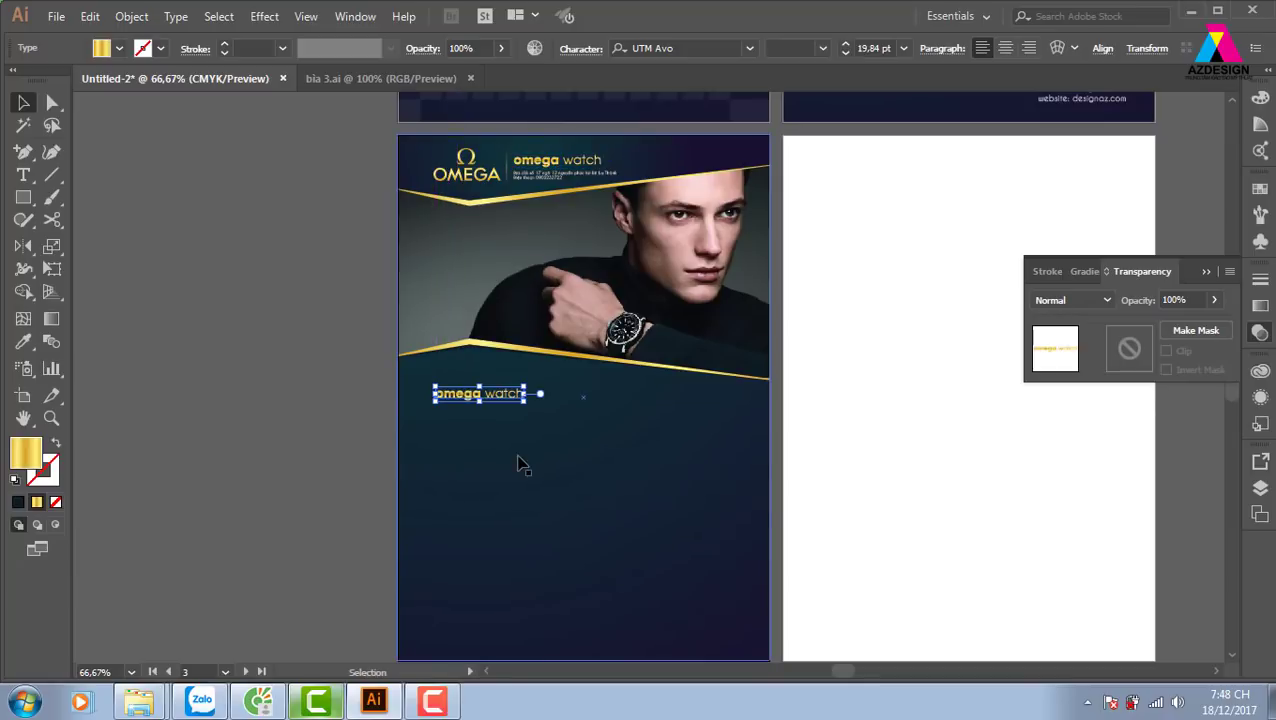
pyautogui.click(517, 463)
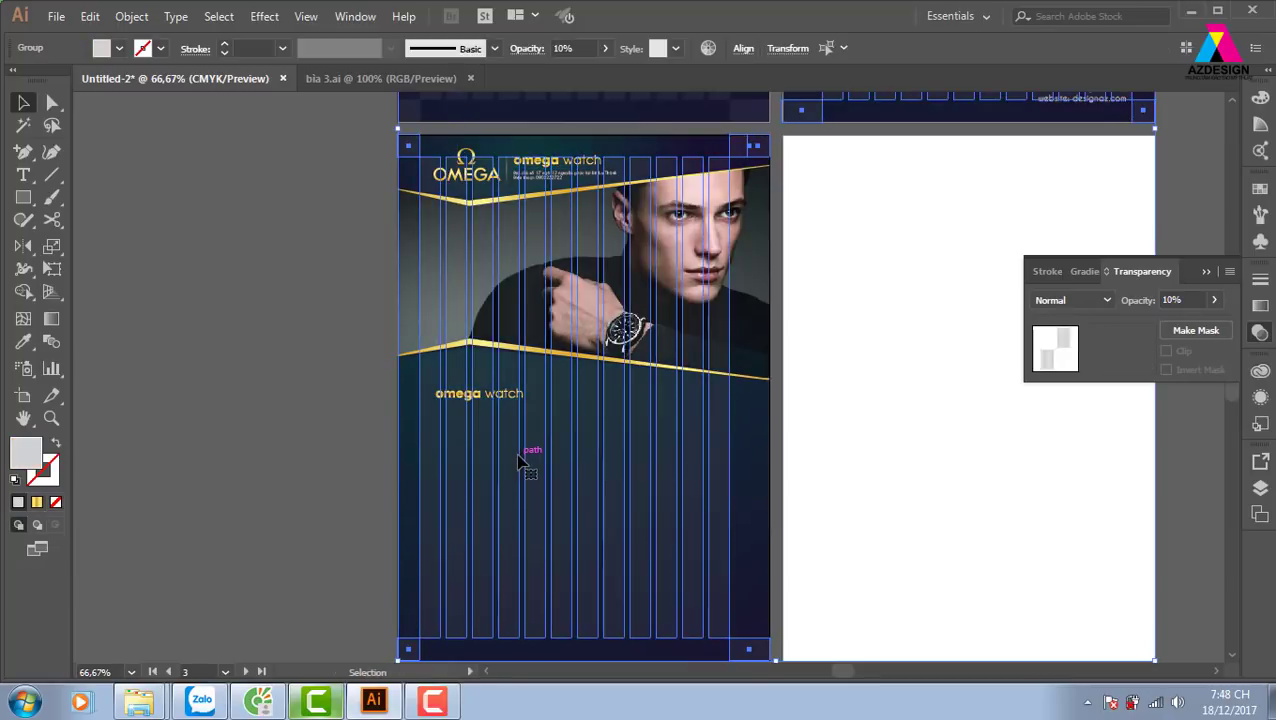
pyautogui.click(353, 418)
pyautogui.press('z')
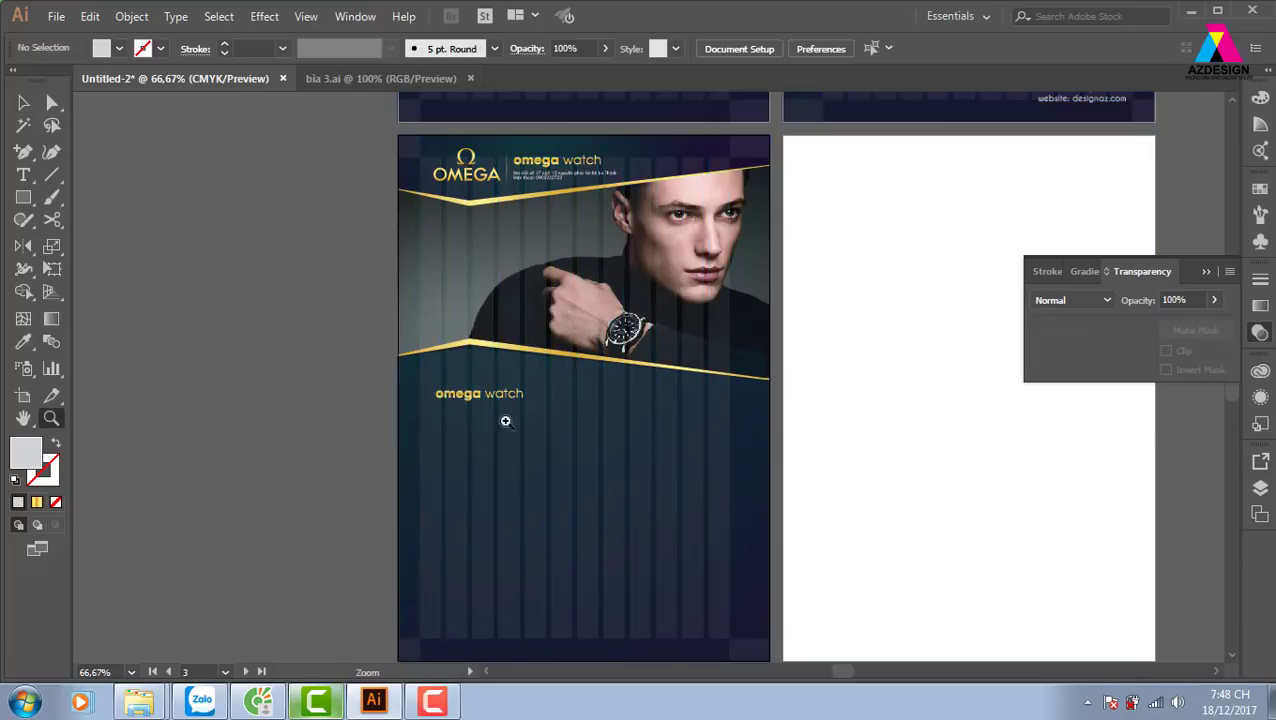
pyautogui.moveTo(498, 421)
pyautogui.mouseDown()
pyautogui.moveTo(413, 461)
pyautogui.moveTo(490, 402)
pyautogui.mouseUp()
pyautogui.press('v')
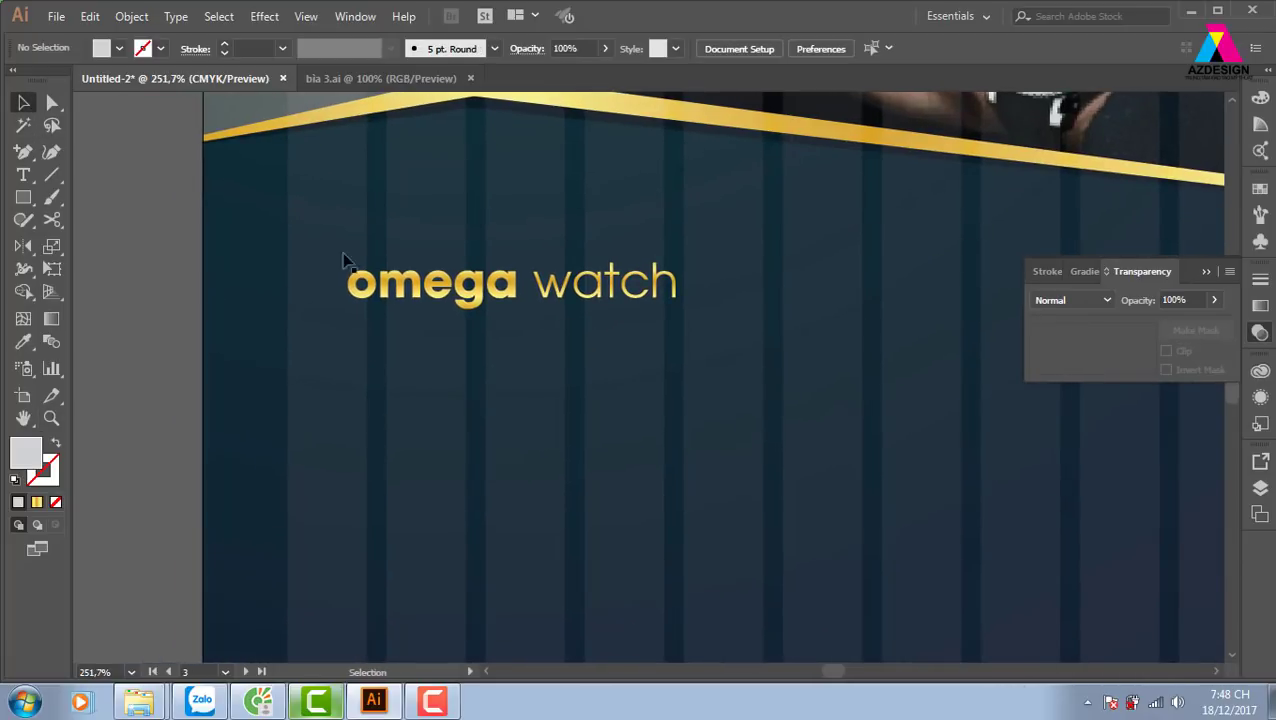
pyautogui.moveTo(490, 310); pyautogui.dragTo(422, 348)
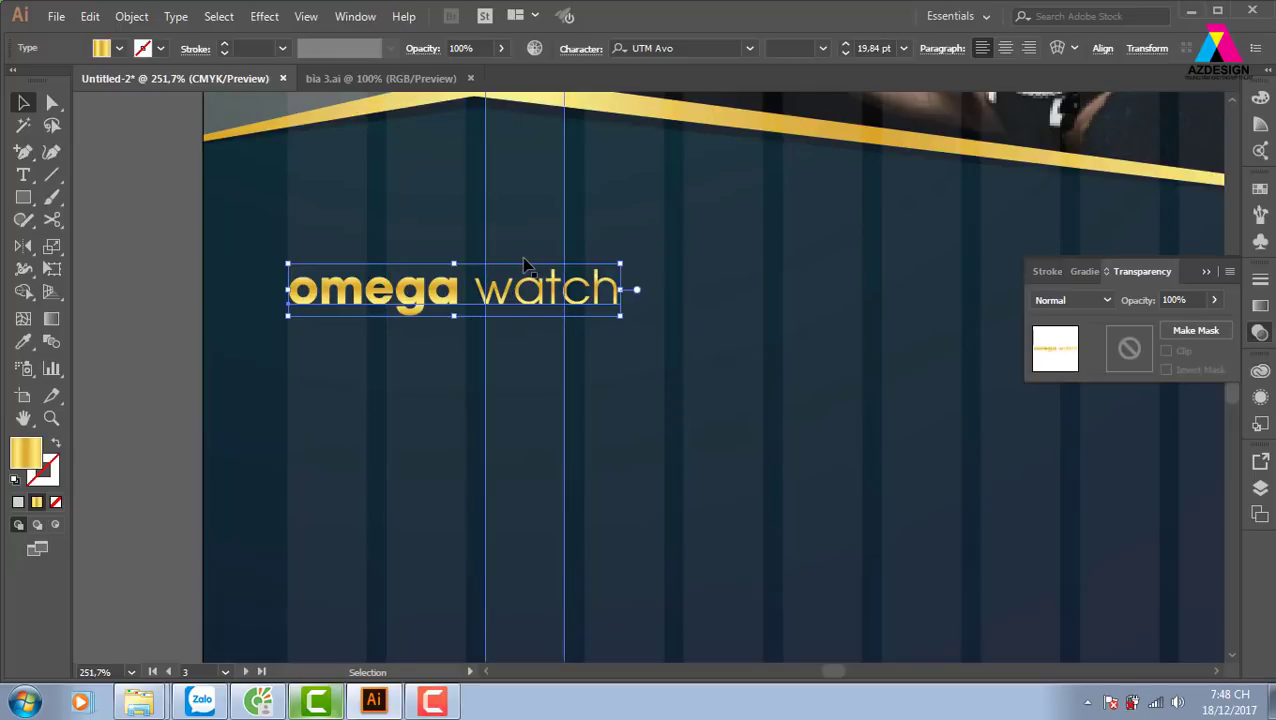
# Delete the vertical stripes group from the cover
pyautogui.press('a')
pyautogui.press('v')
pyautogui.click(351, 401)
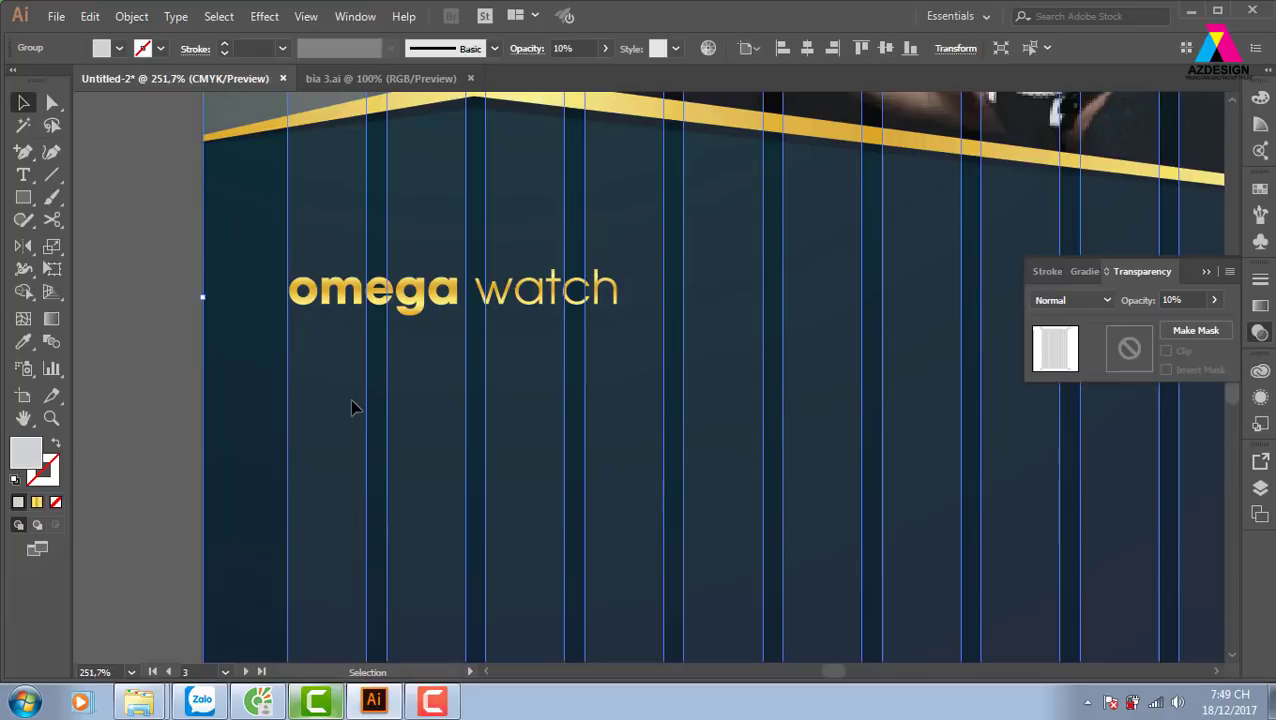
pyautogui.press('Delete')
# Add a 'Menu' line above omega watch inside the title text
pyautogui.click(418, 308)
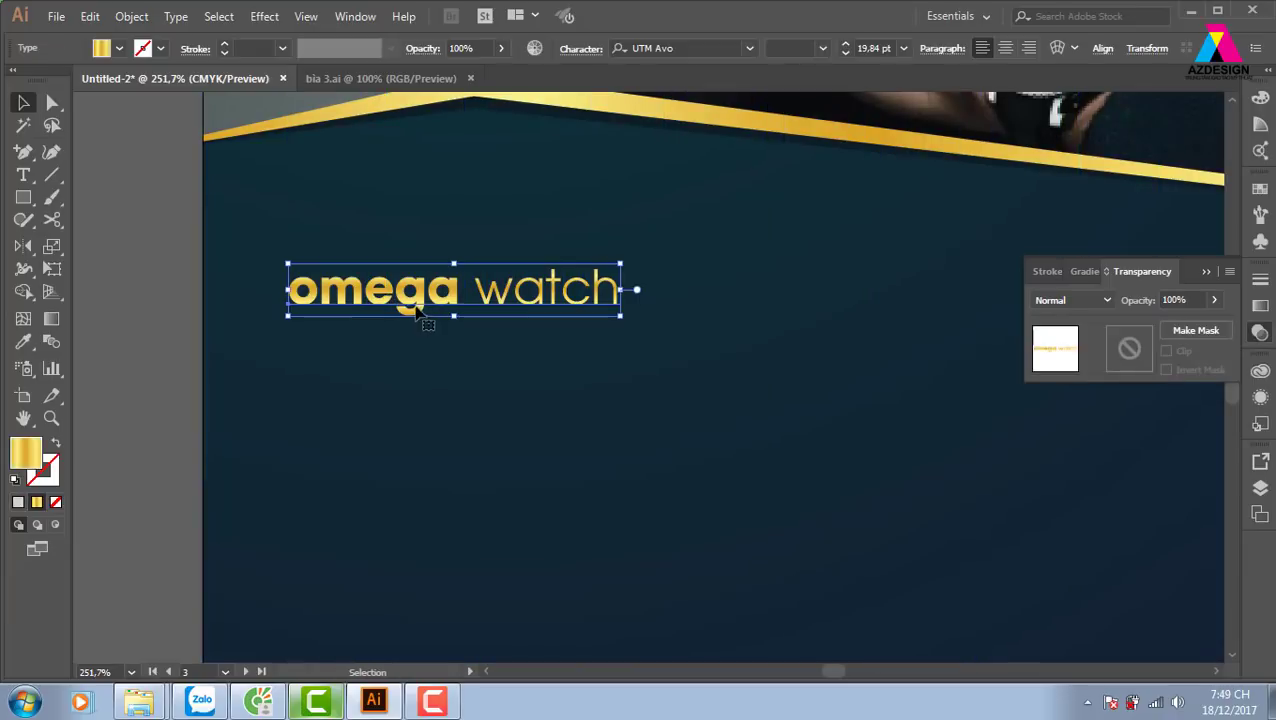
pyautogui.hotkey('ctrl', '-')
pyautogui.press('t')
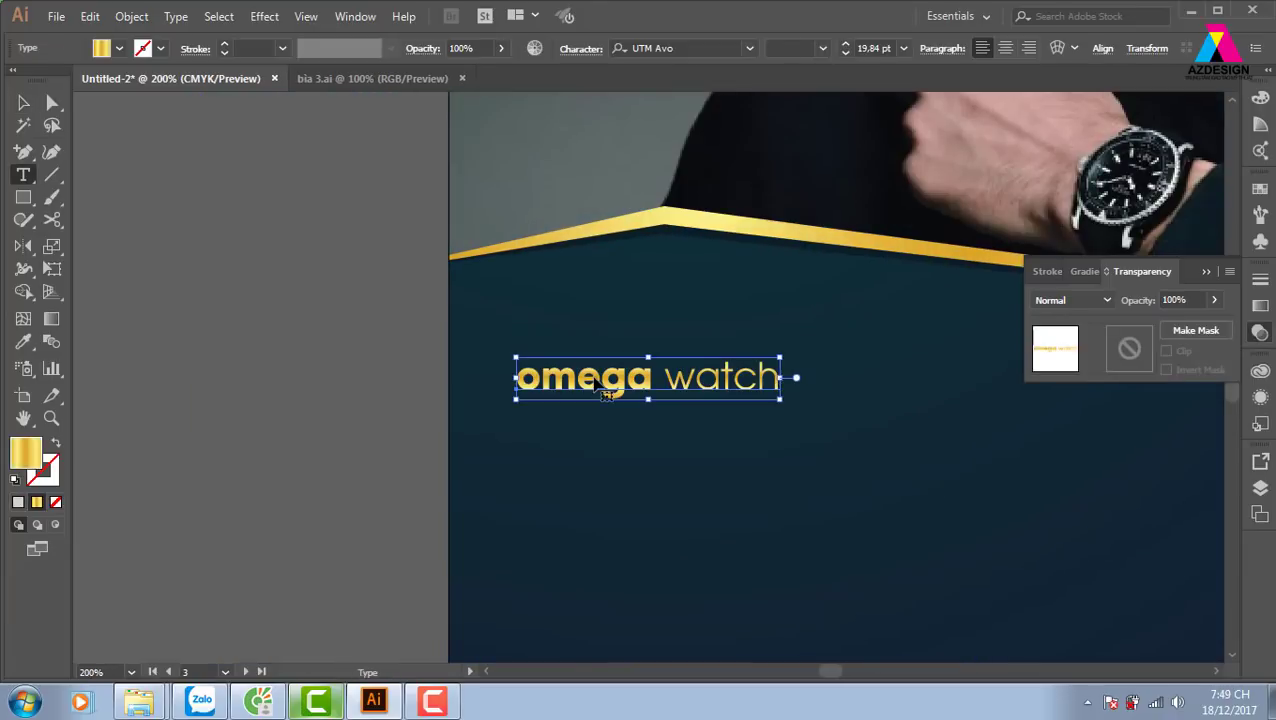
pyautogui.click(530, 368)
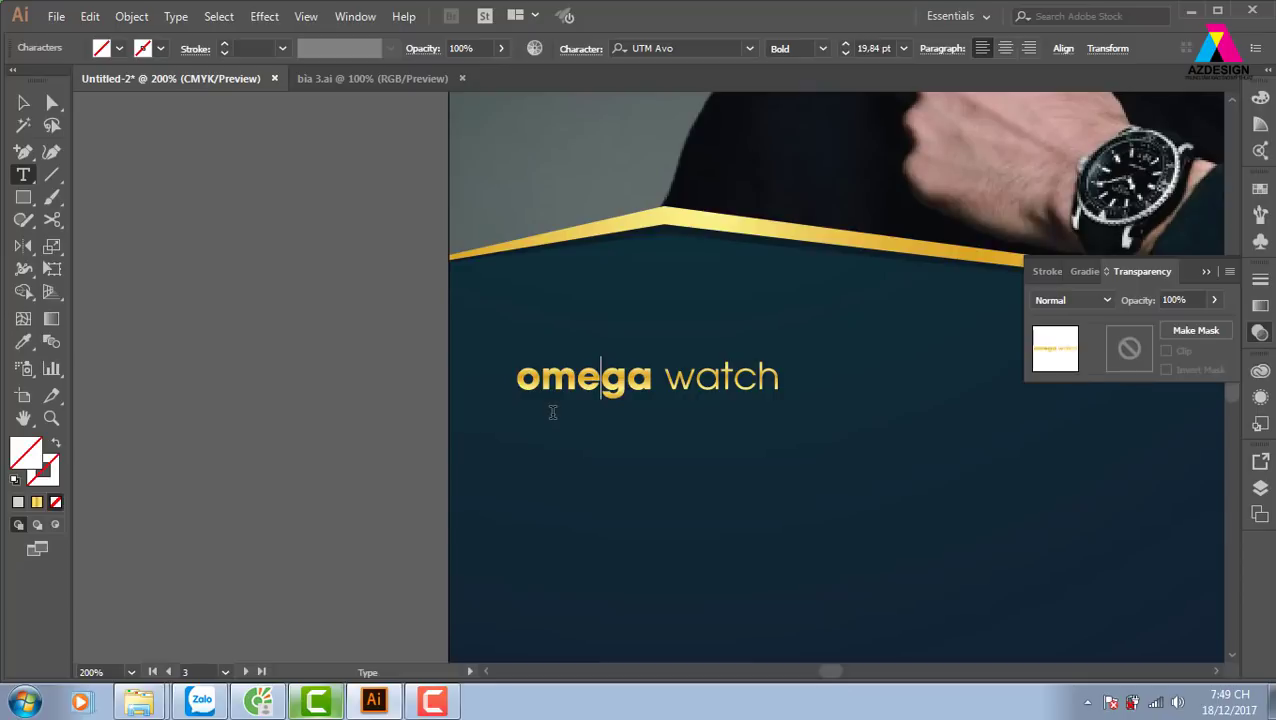
pyautogui.press('Return')
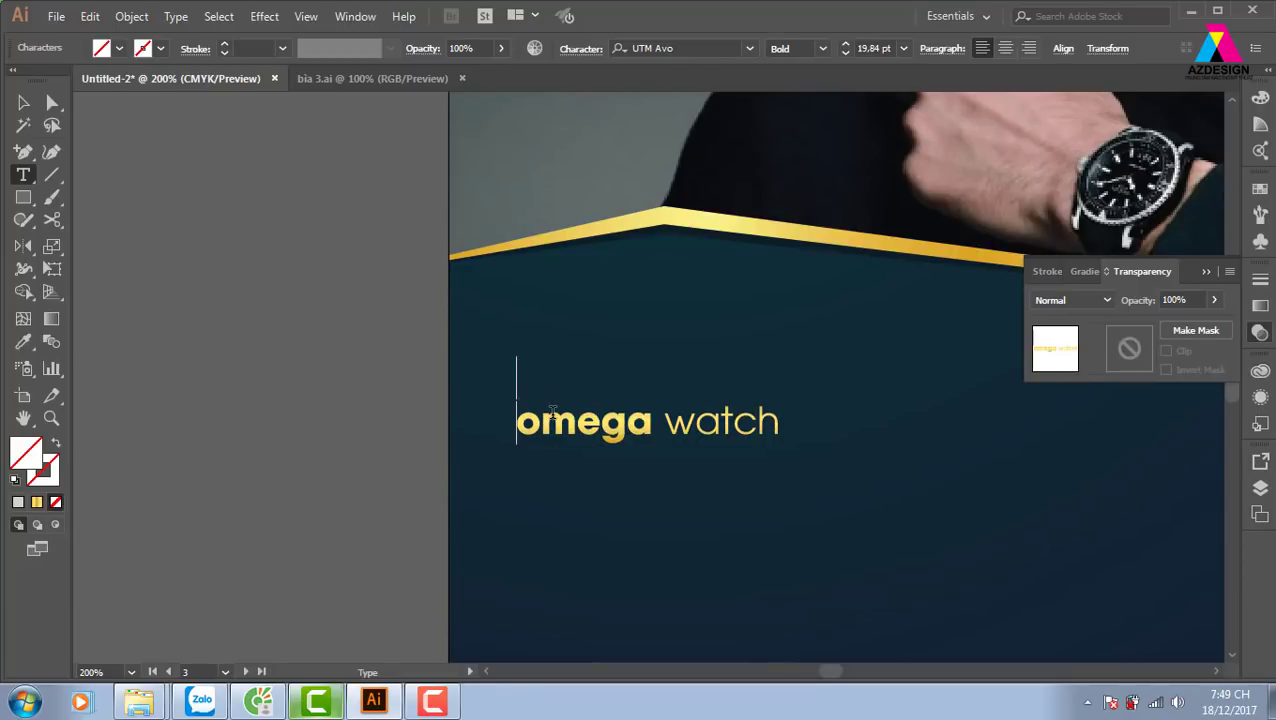
pyautogui.write('Men')
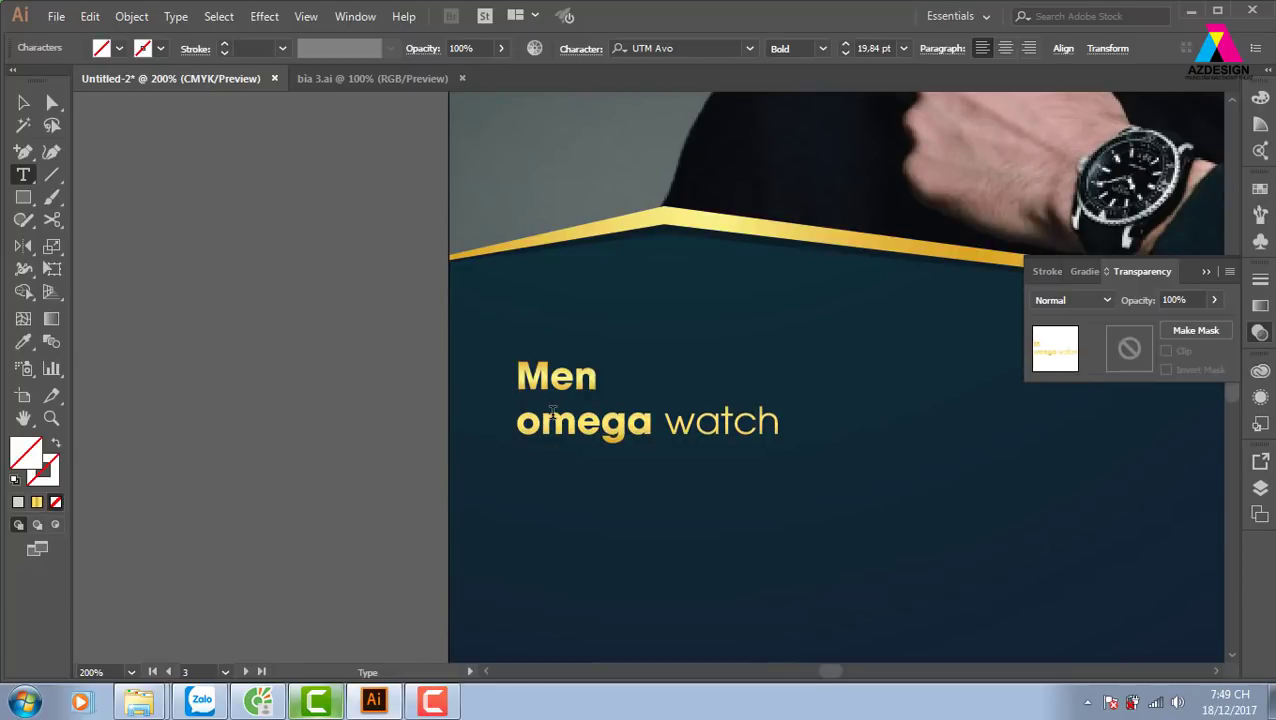
pyautogui.write('u')
pyautogui.press('Escape')
# Delete the 'Menu' line from the title and begin a new text object on the pasteboard
pyautogui.click(293, 424)
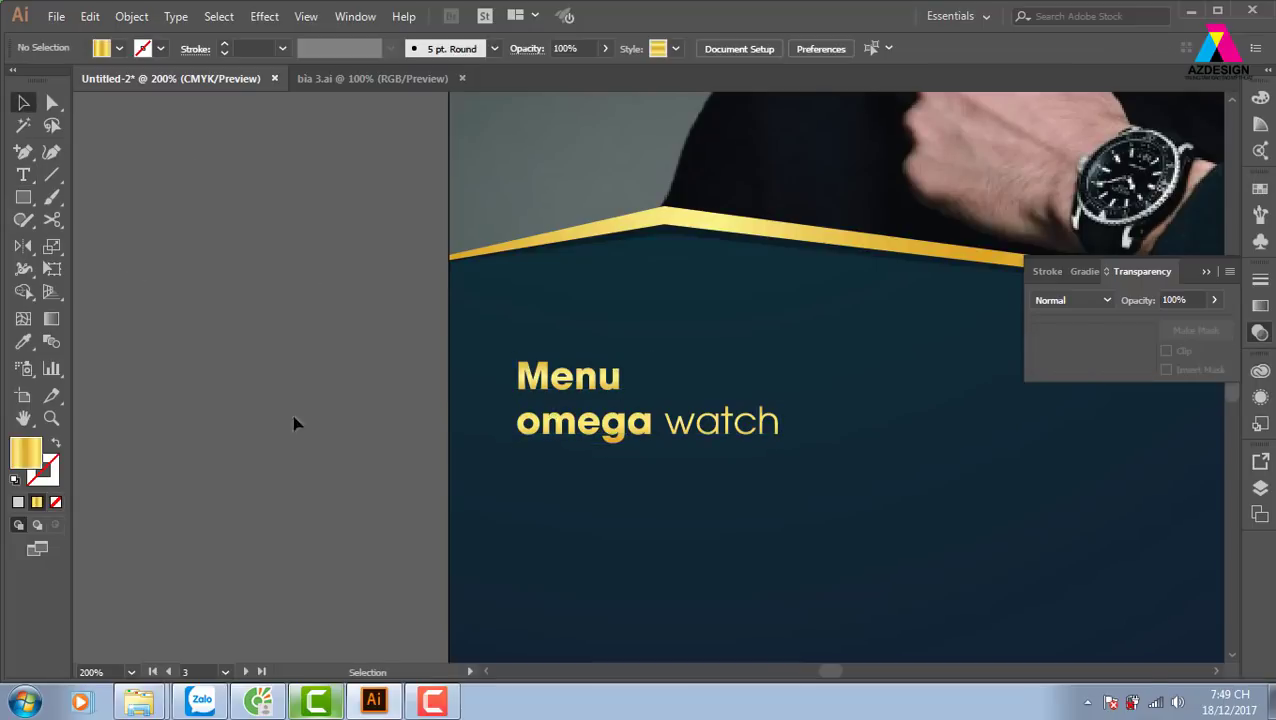
pyautogui.doubleClick(605, 393)
pyautogui.doubleClick(578, 381)
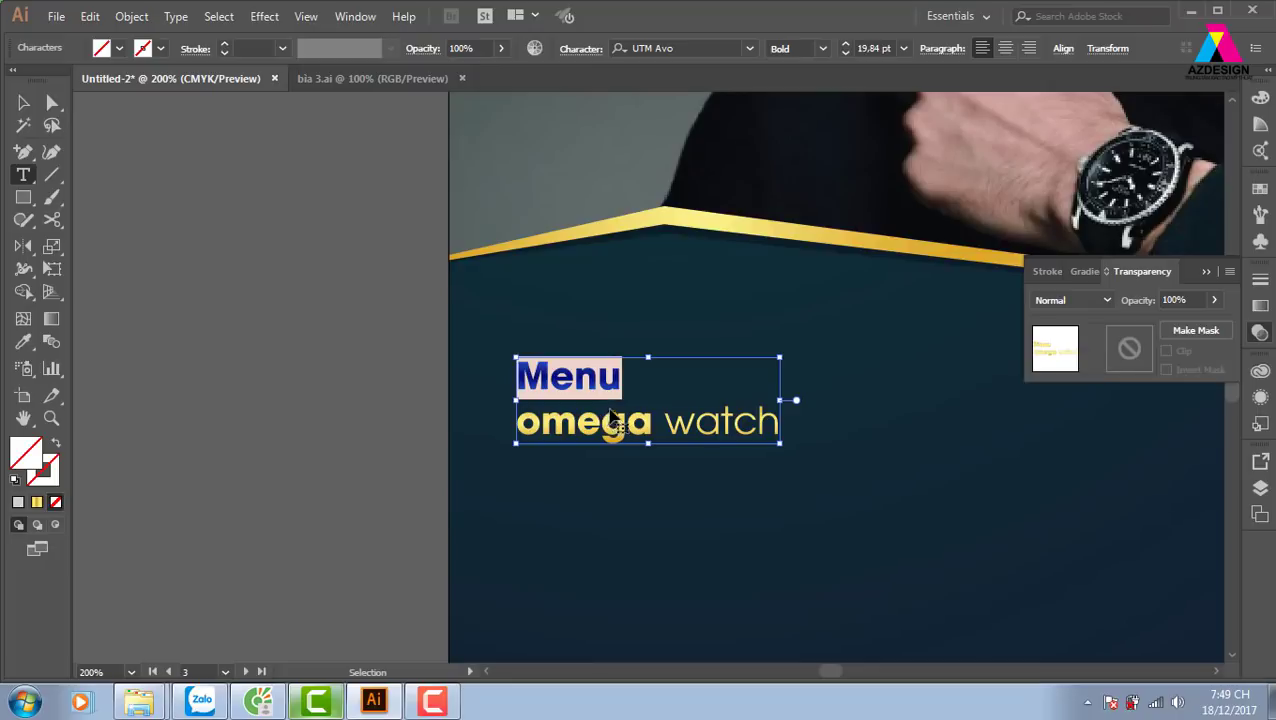
pyautogui.press('BackSpace')
pyautogui.click(22, 103)
pyautogui.click(232, 307)
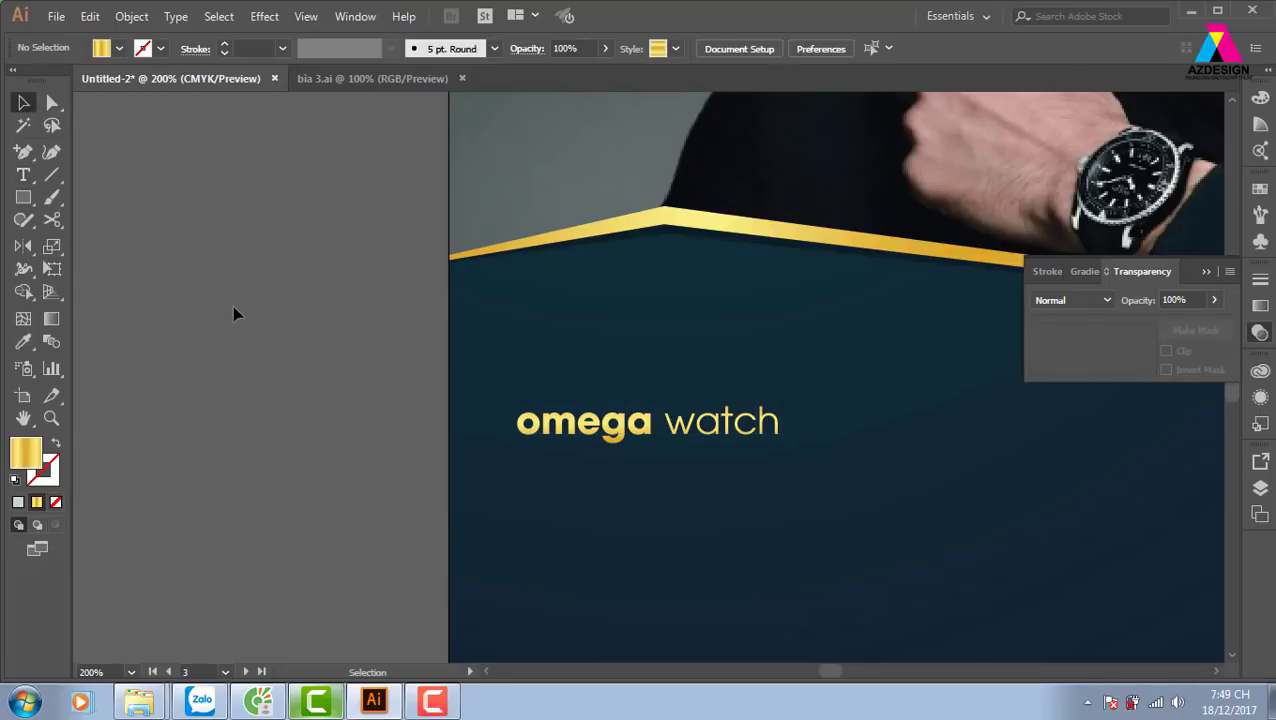
pyautogui.press('t')
pyautogui.click(240, 301)
# Type 'Menu' as separate text and scale it up to about 31 pt
pyautogui.write('Menu')
pyautogui.press('Escape')
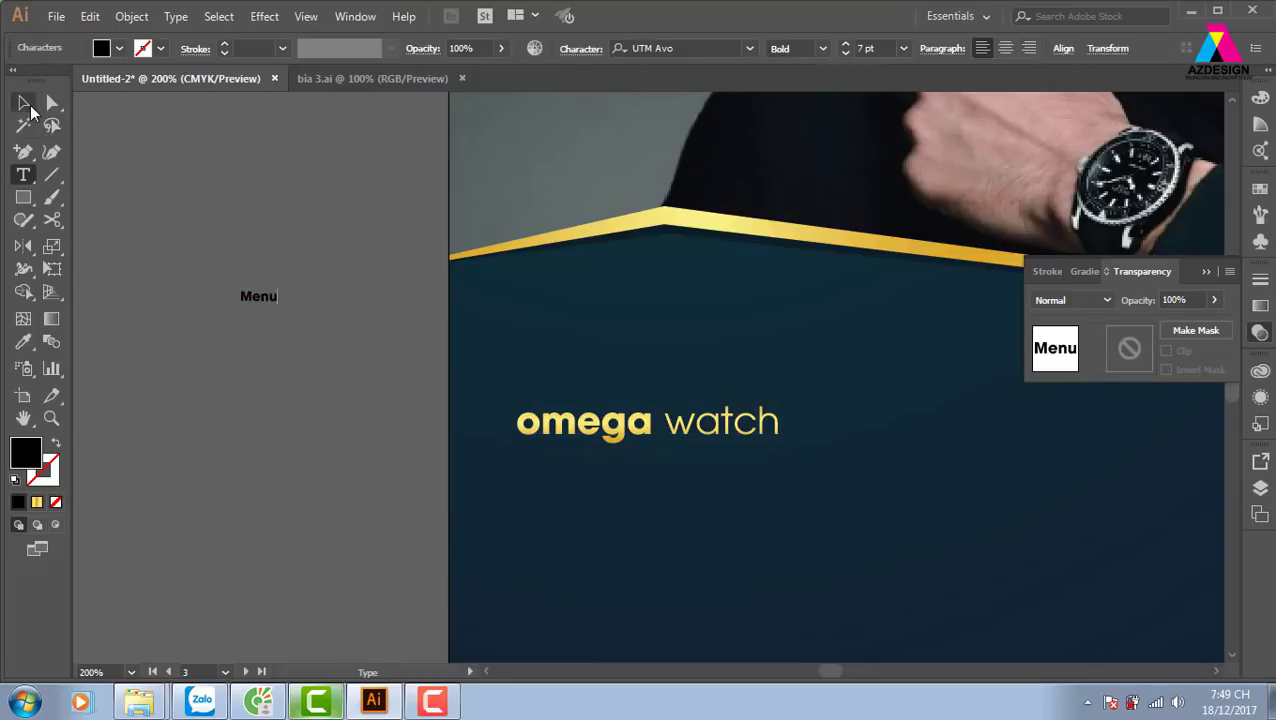
pyautogui.moveTo(282, 311); pyautogui.dragTo(407, 356)
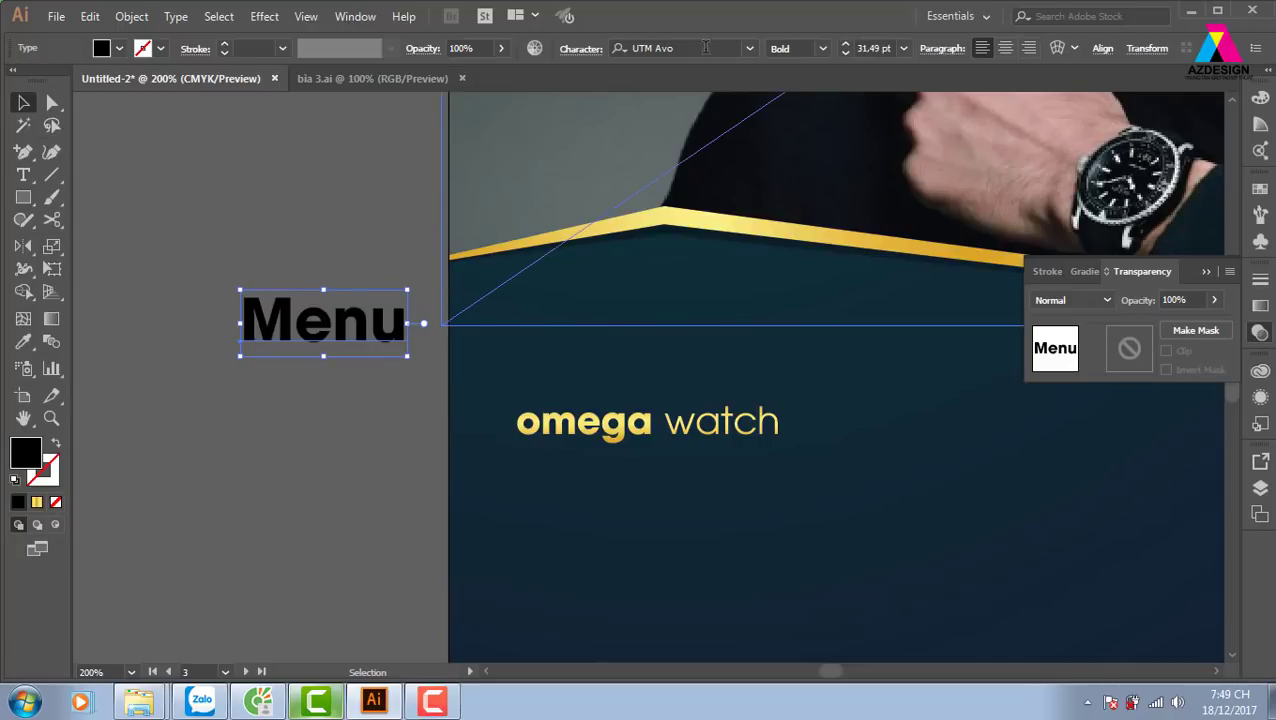
# Set Menu in UTM Banque and move it just above omega watch
pyautogui.click(692, 48)
pyautogui.press('Down')
pyautogui.press('Down')
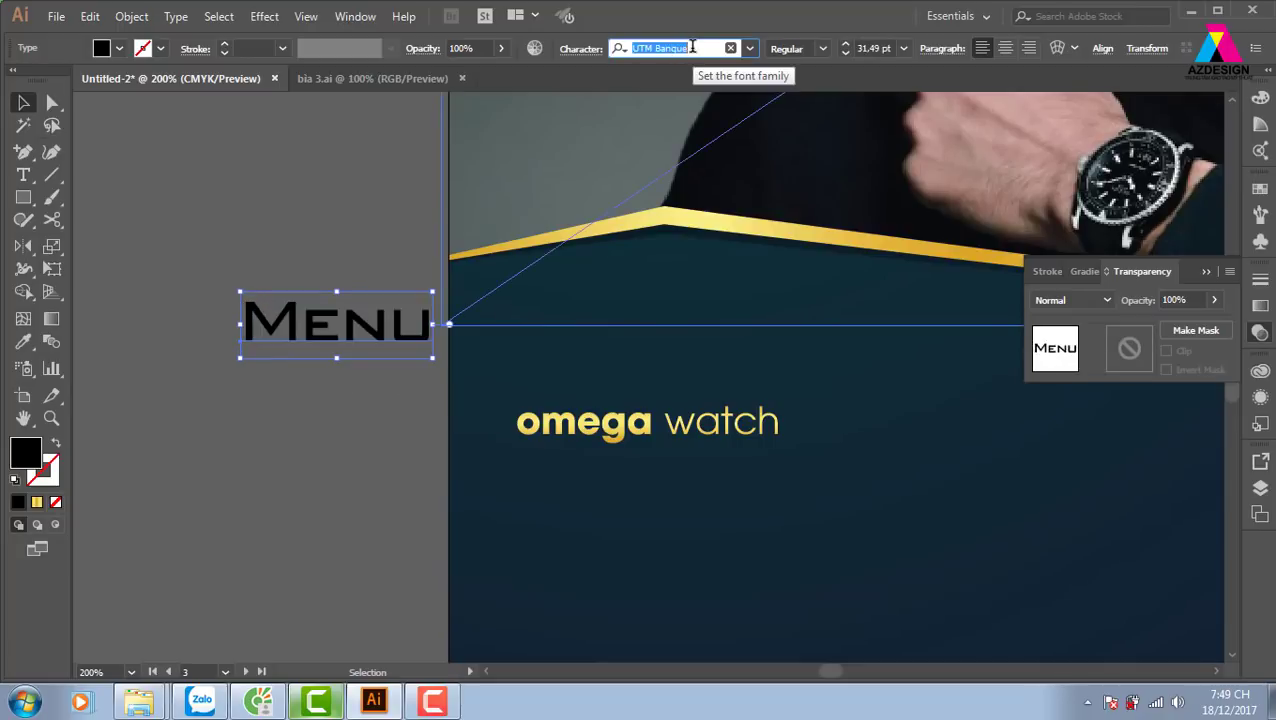
pyautogui.press('Down')
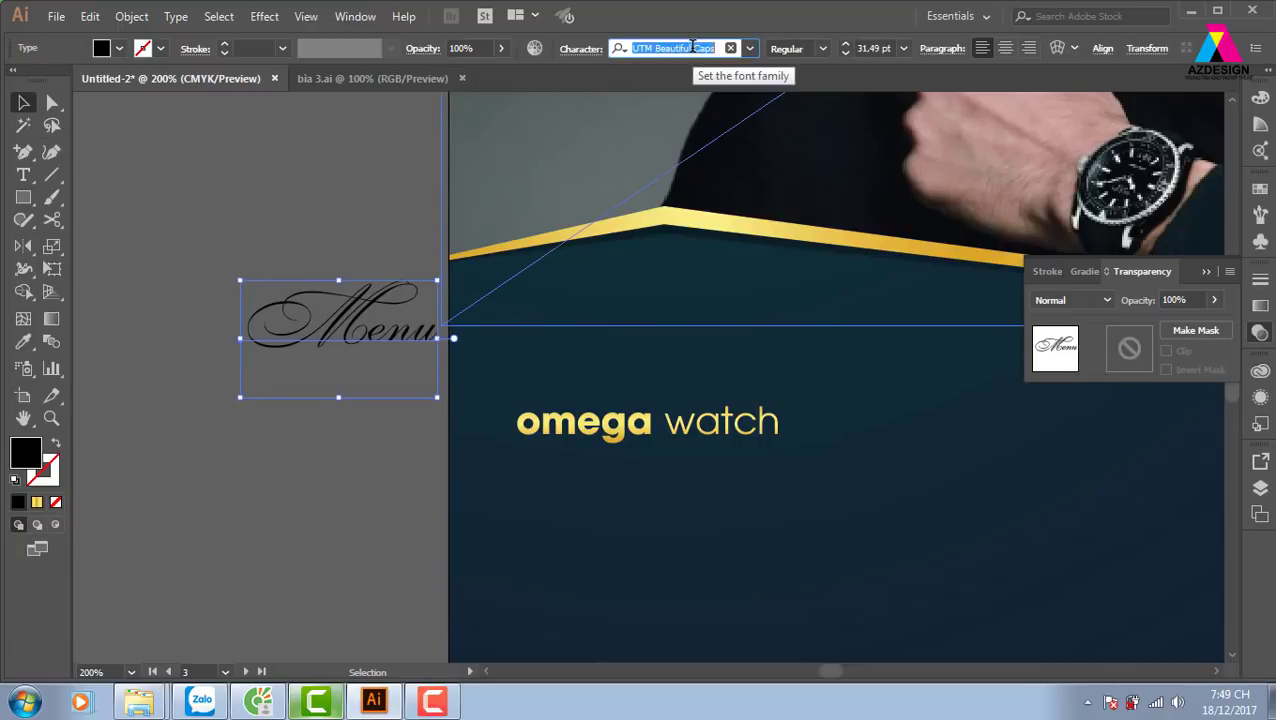
pyautogui.press('Up')
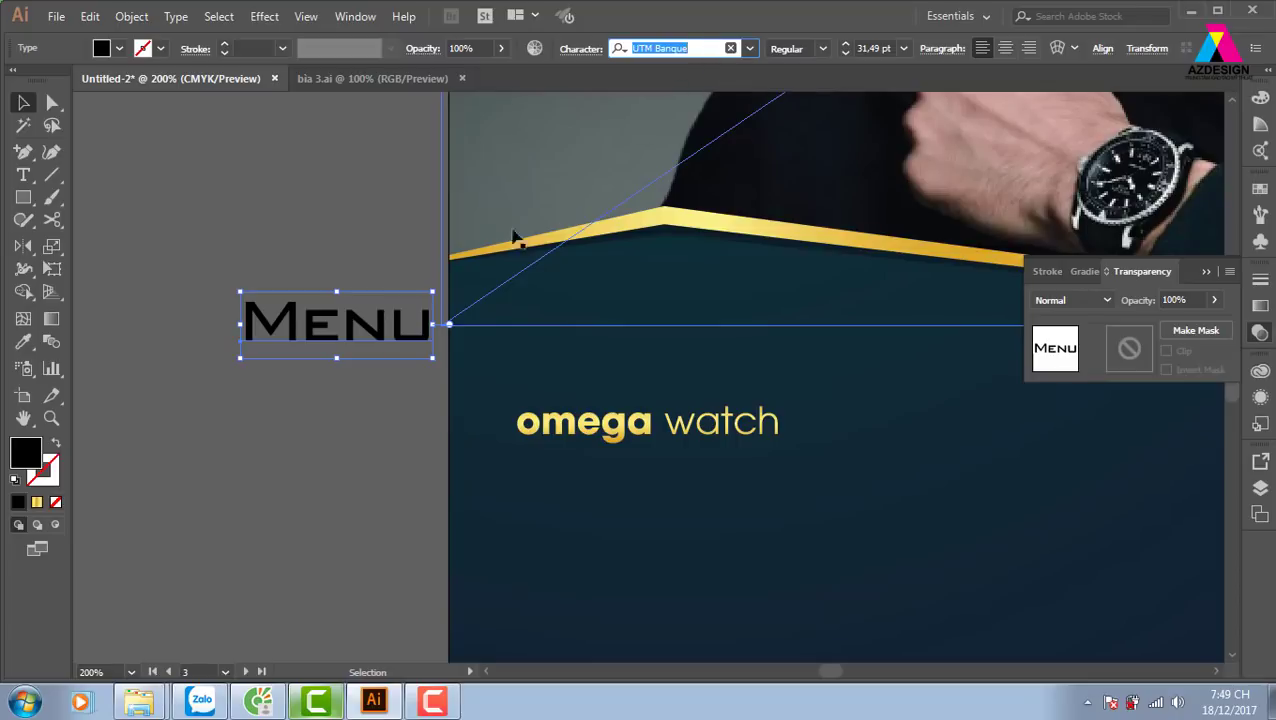
pyautogui.click(339, 239)
pyautogui.moveTo(332, 336); pyautogui.dragTo(592, 393)
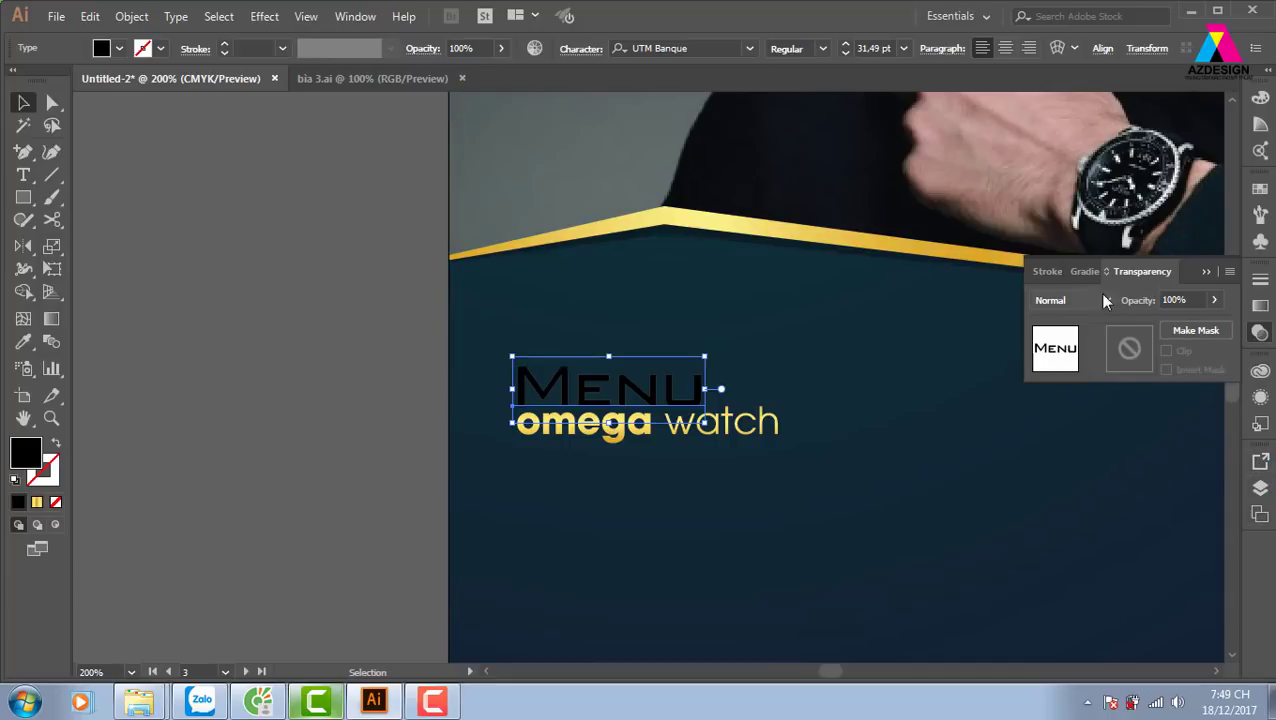
# Apply the gold graphic style to the MENU text
pyautogui.click(1085, 271)
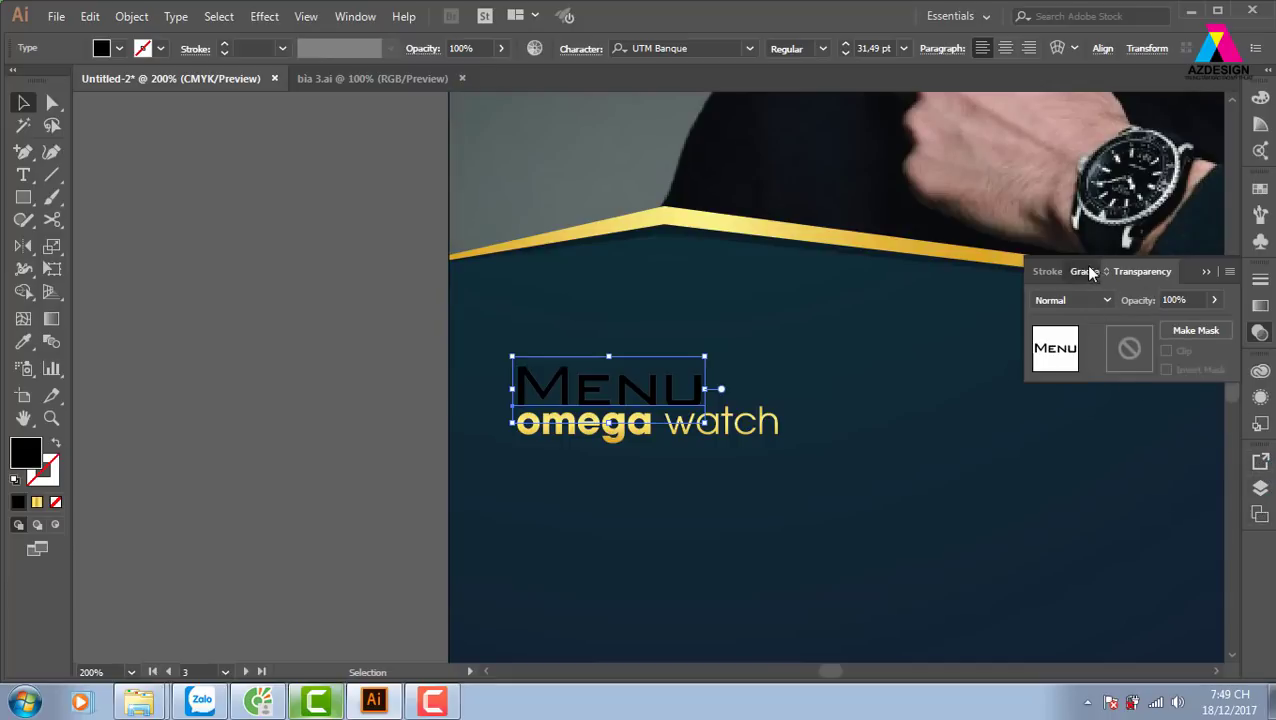
pyautogui.click(1260, 424)
pyautogui.click(1097, 427)
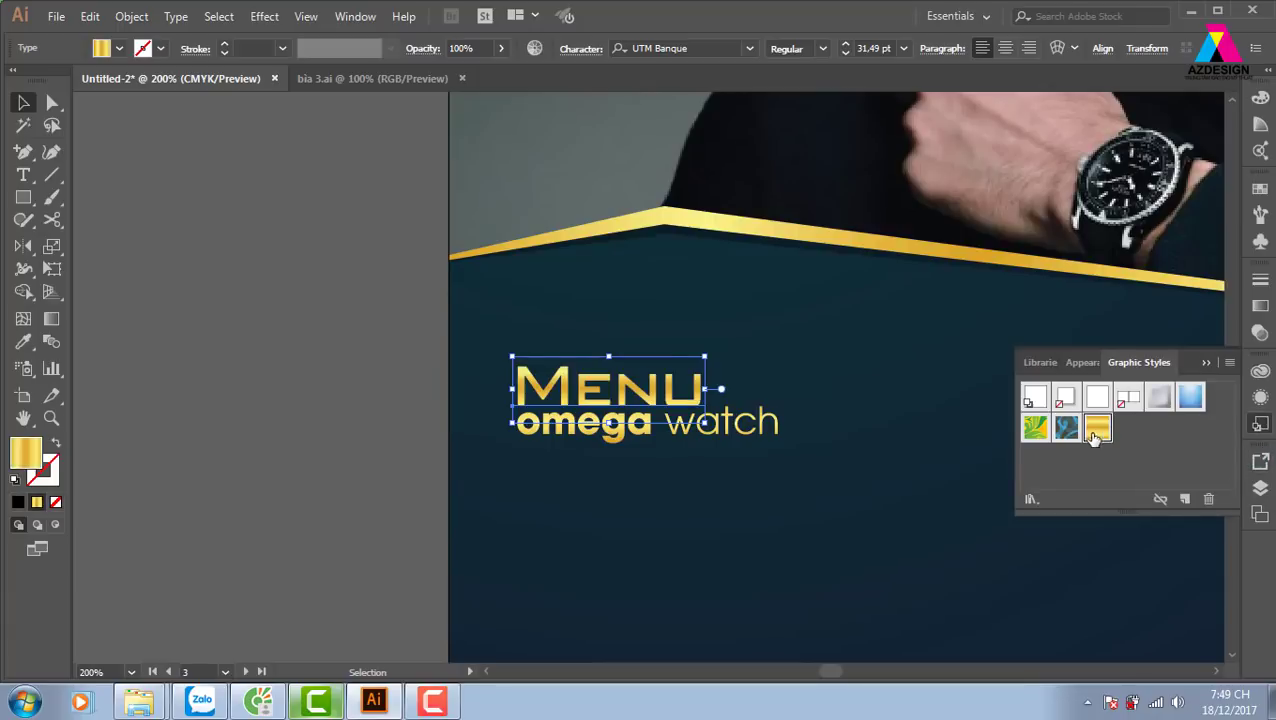
pyautogui.click(308, 470)
# Resize MENU, settling on about 44 pt above omega watch
pyautogui.moveTo(490, 492); pyautogui.dragTo(412, 464)
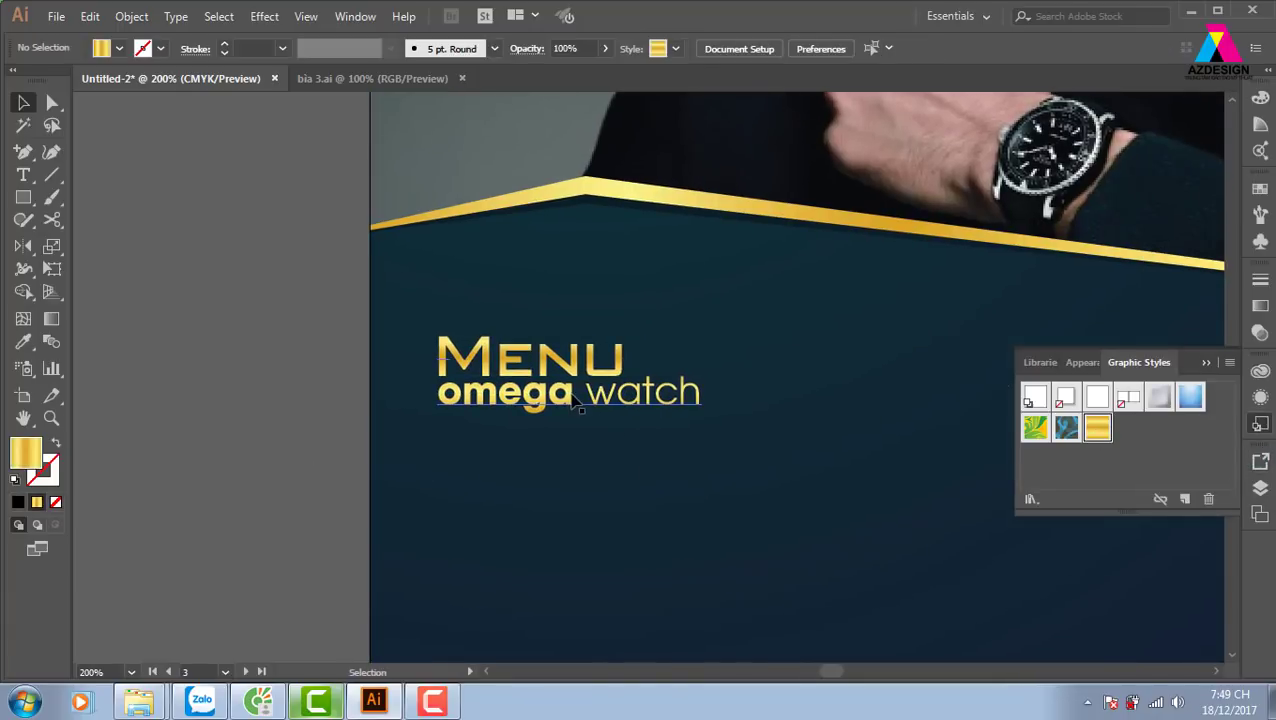
pyautogui.click(577, 398)
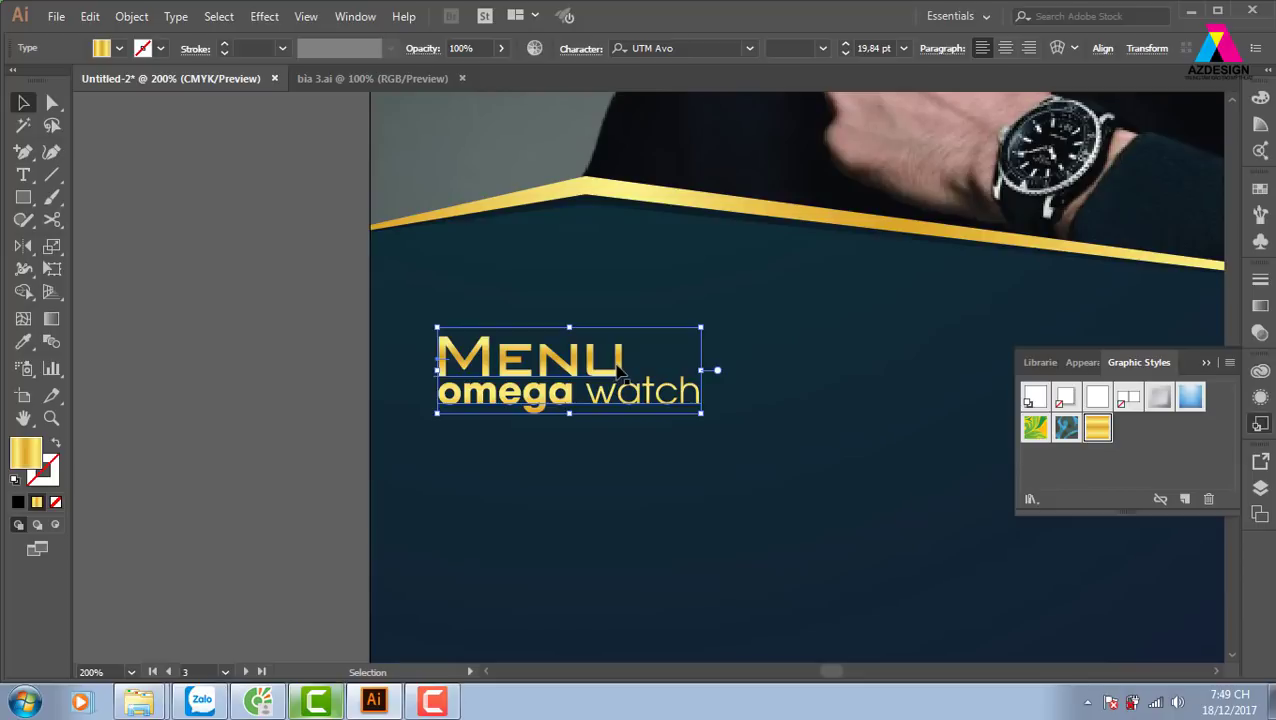
pyautogui.click(615, 368)
pyautogui.moveTo(627, 326); pyautogui.dragTo(578, 348)
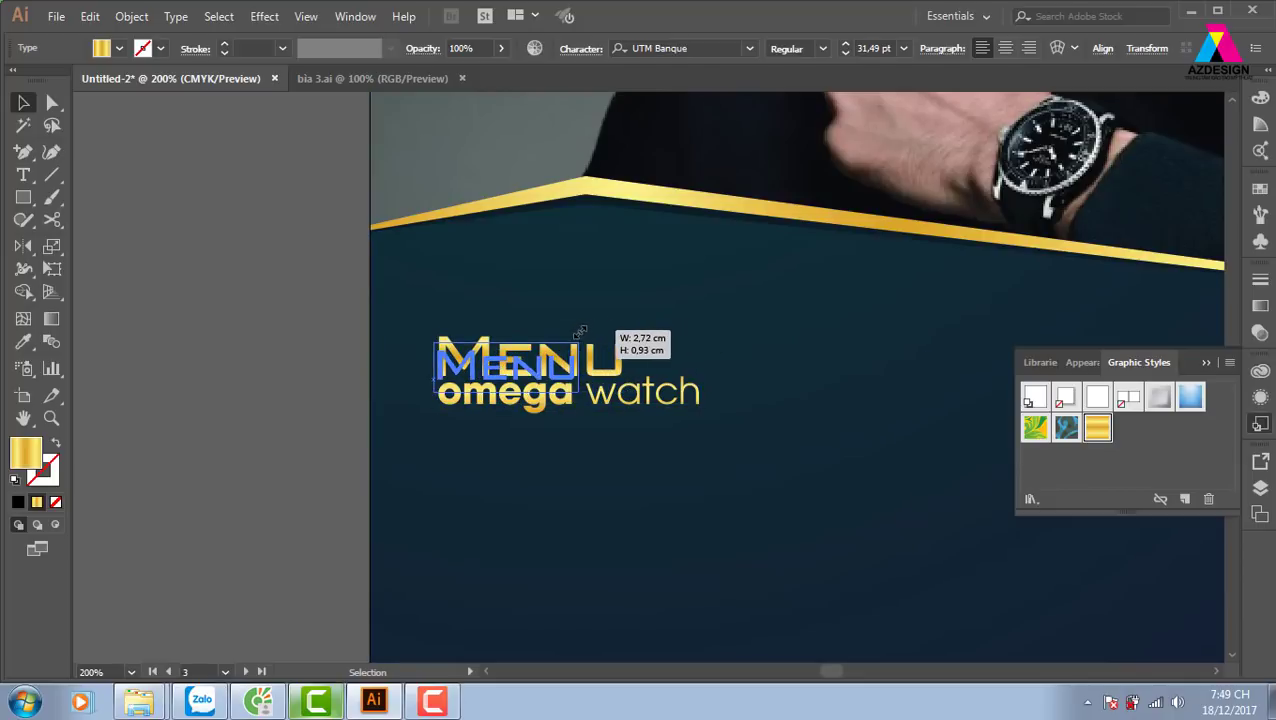
pyautogui.click(195, 478)
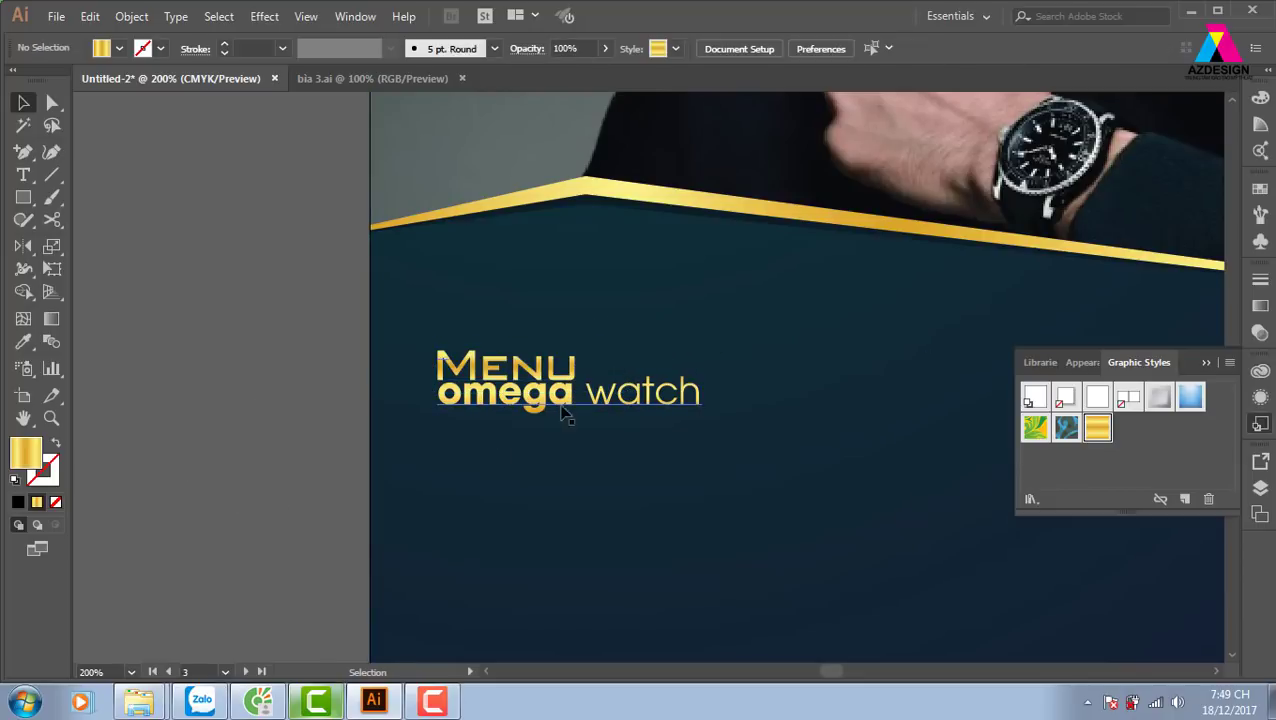
pyautogui.click(578, 368)
pyautogui.moveTo(581, 342); pyautogui.dragTo(702, 299)
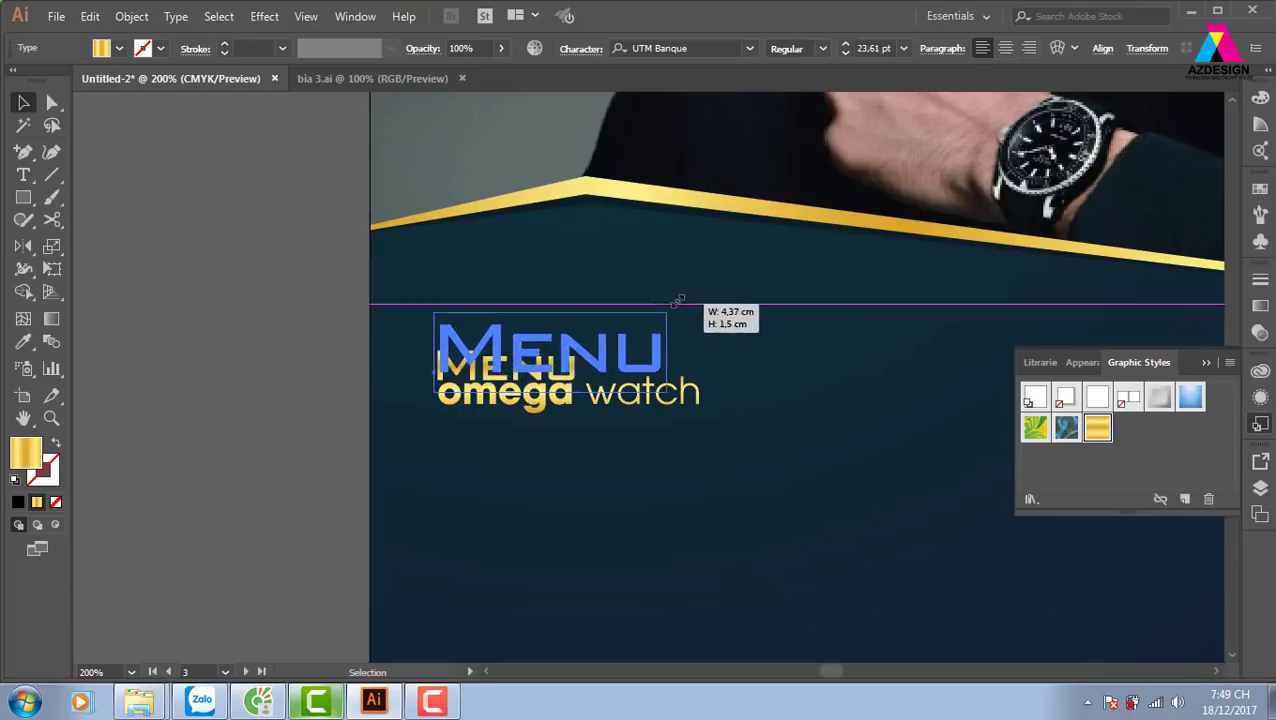
pyautogui.click(231, 350)
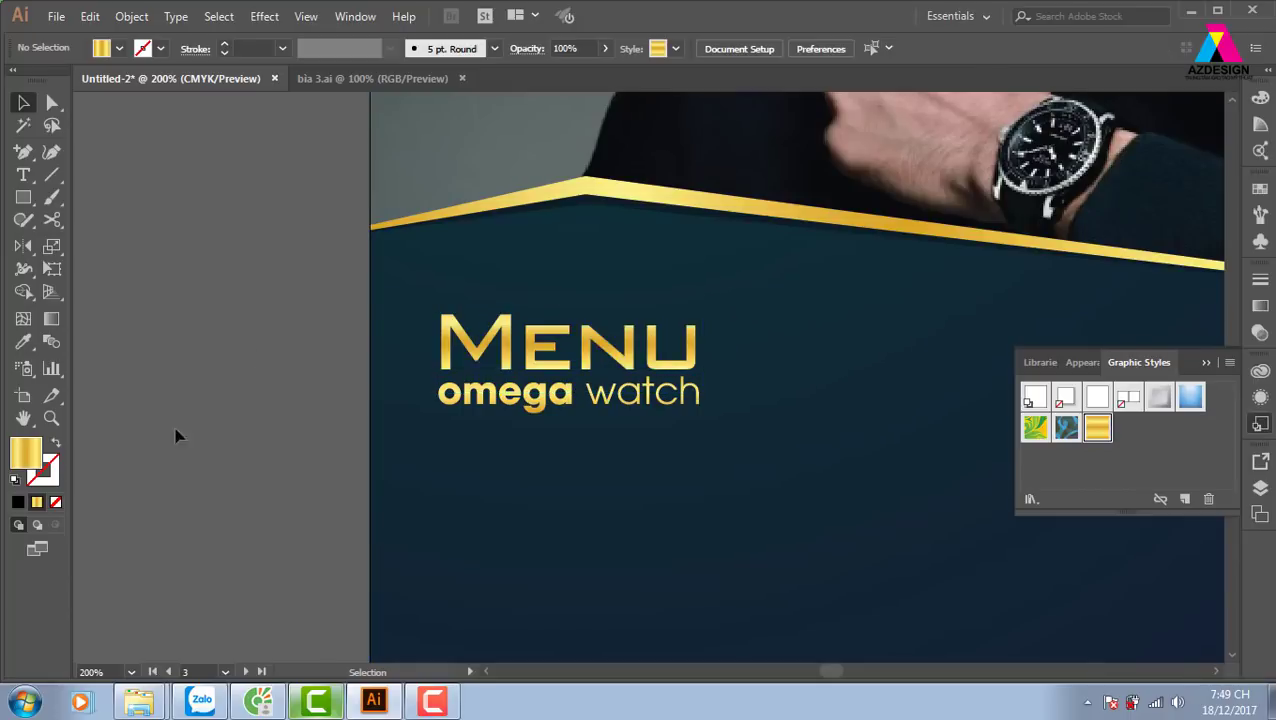
# Set both MENU and omega watch to the Regular font weight
pyautogui.click(538, 367)
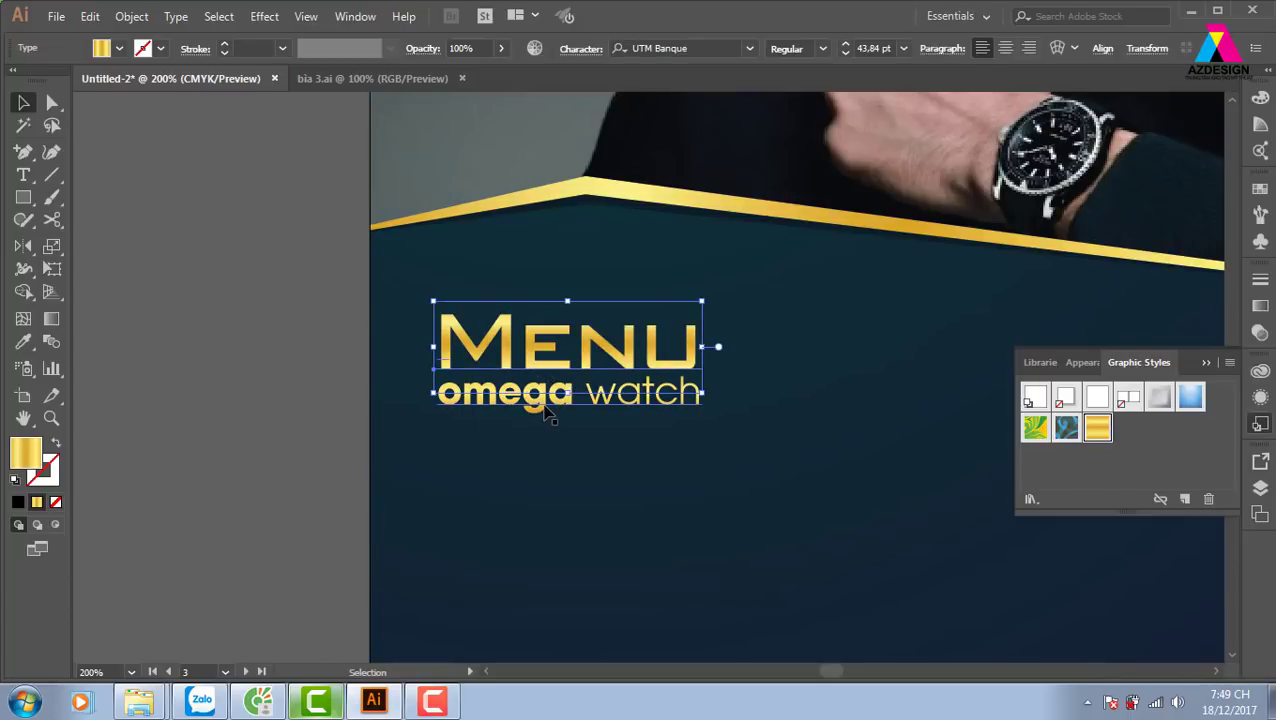
pyautogui.keyDown('shift'); pyautogui.click(540, 405); pyautogui.keyUp('shift')
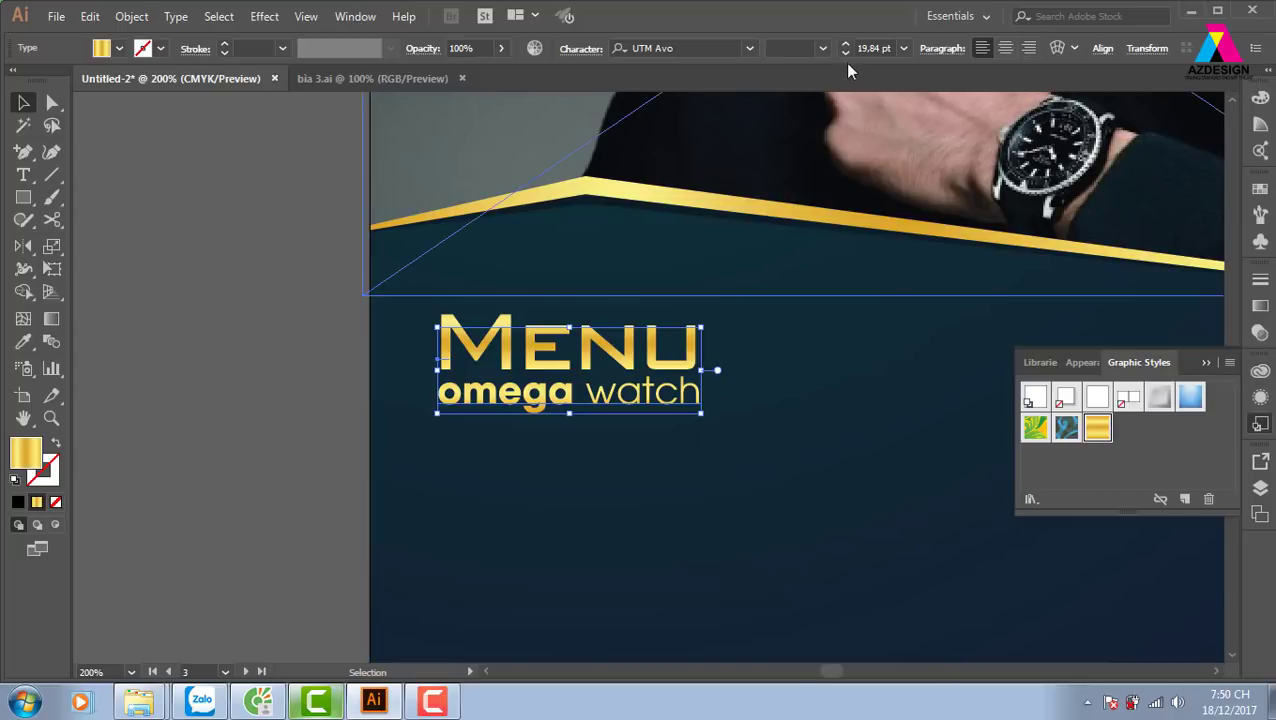
pyautogui.click(822, 48)
pyautogui.click(812, 69)
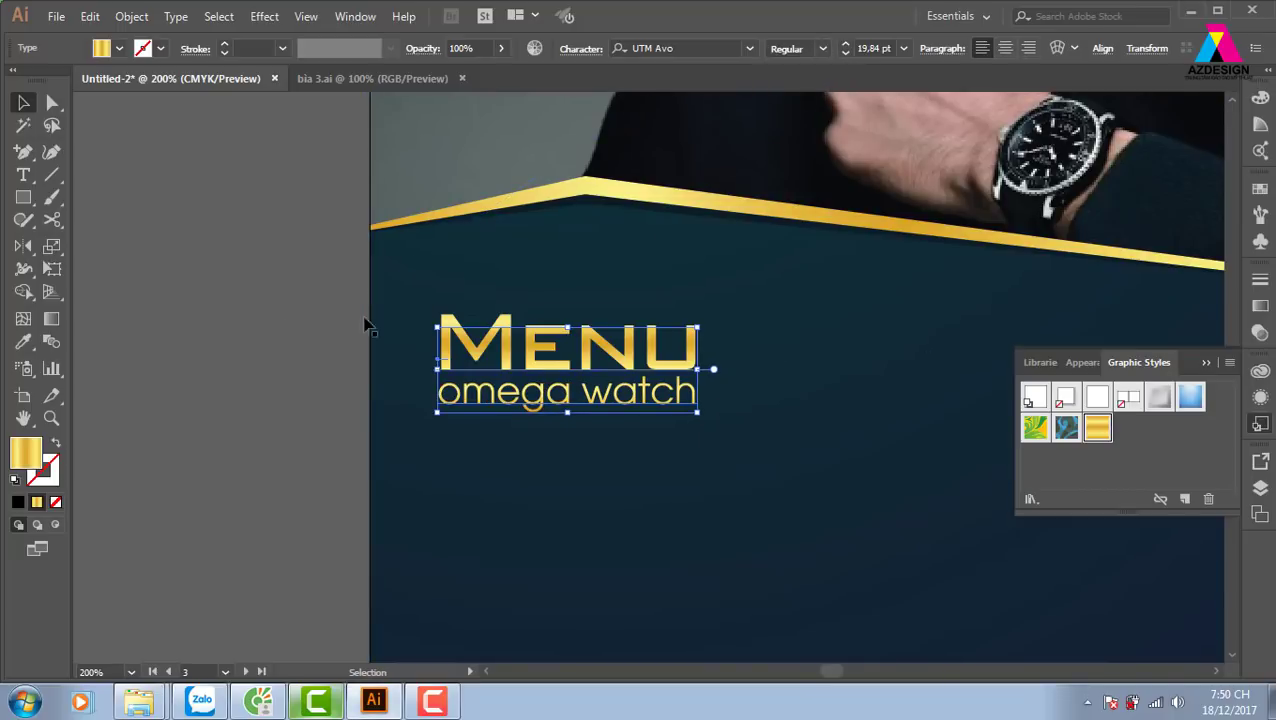
pyautogui.click(649, 419)
pyautogui.moveTo(661, 399); pyautogui.dragTo(390, 370)
pyautogui.click(298, 423)
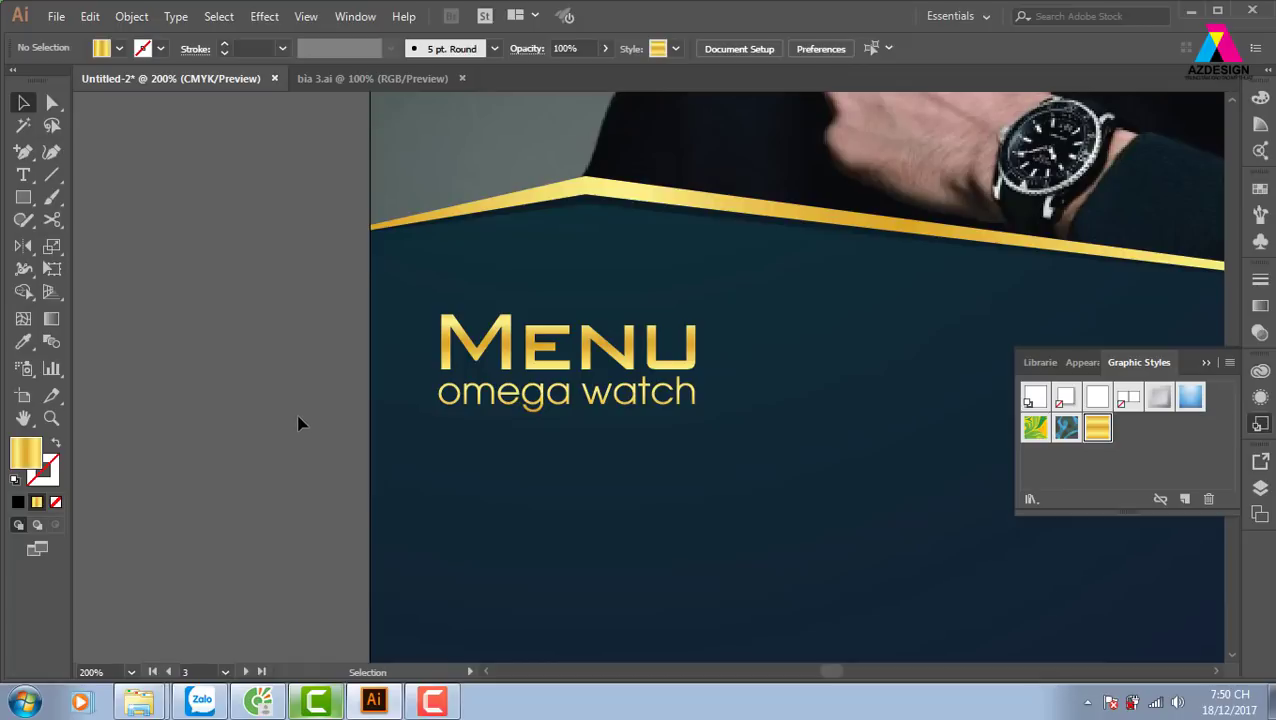
pyautogui.hotkey('ctrl', '-')
pyautogui.hotkey('ctrl', '-')
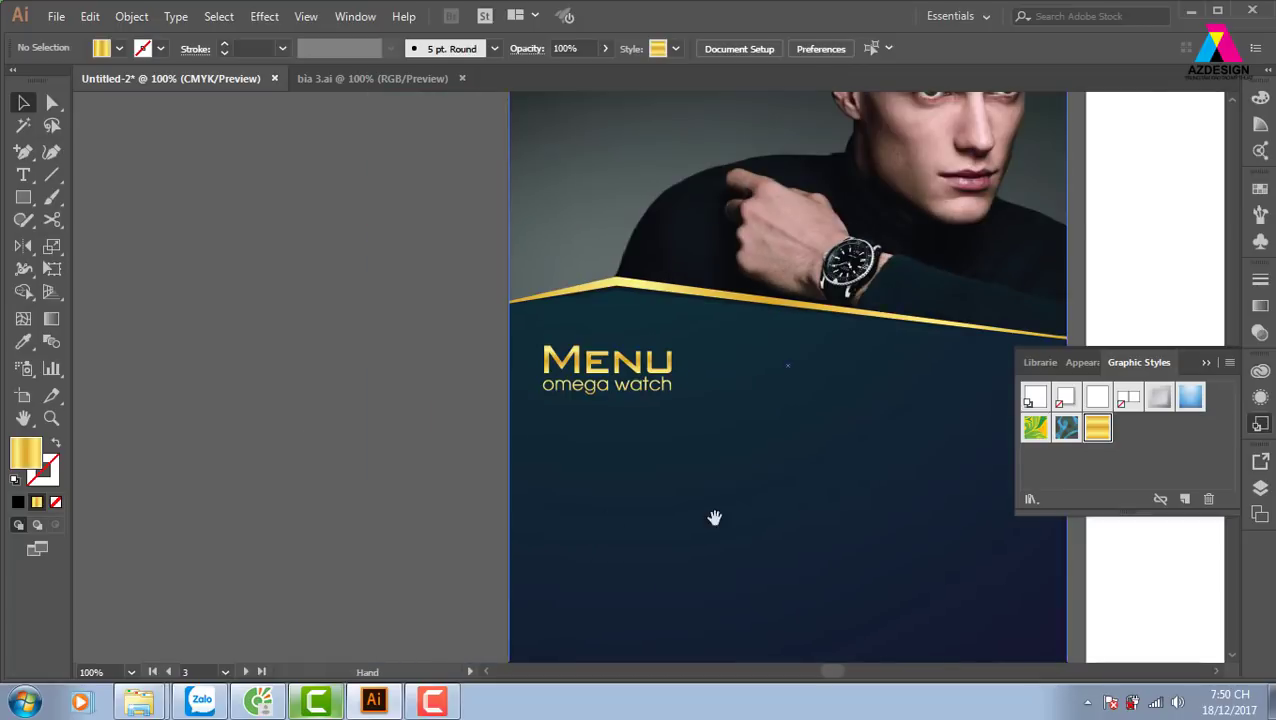
# Pan to review the gold Menu title stacked above omega watch
pyautogui.moveTo(712, 516); pyautogui.dragTo(566, 443)
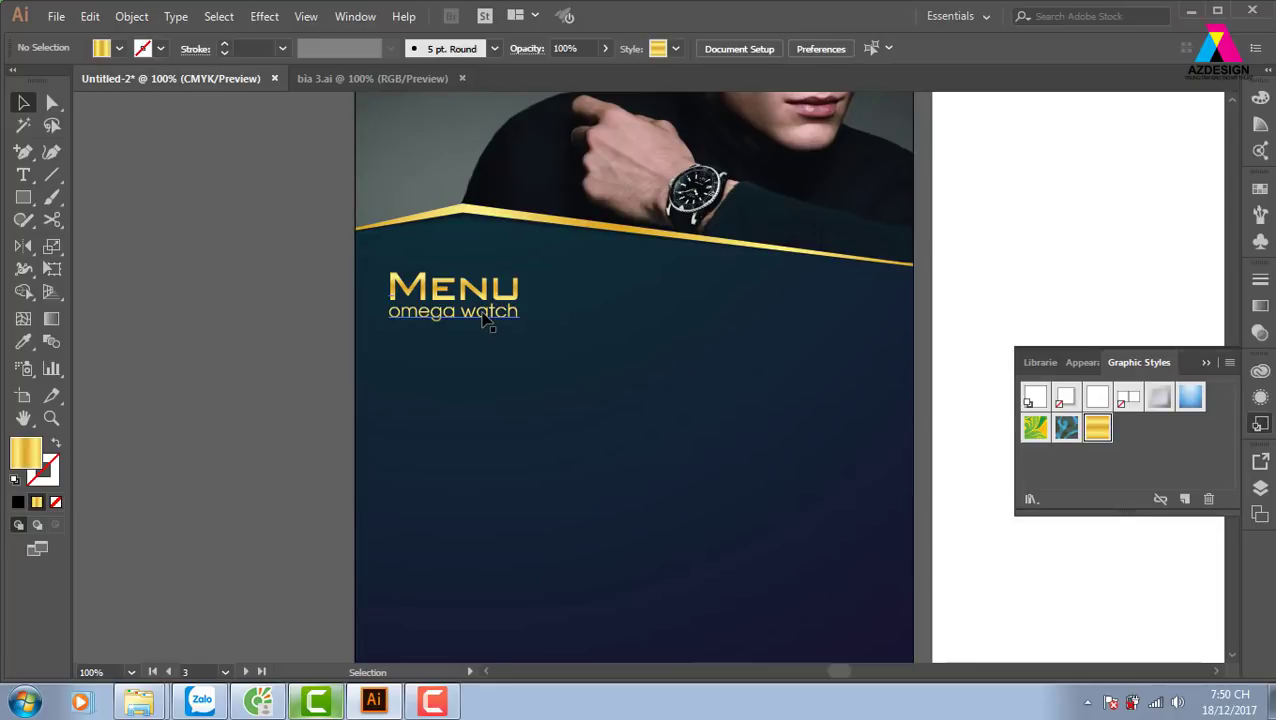
# Open the Word menu document from the desktop and select the numbered dish list
pyautogui.press('super+d')
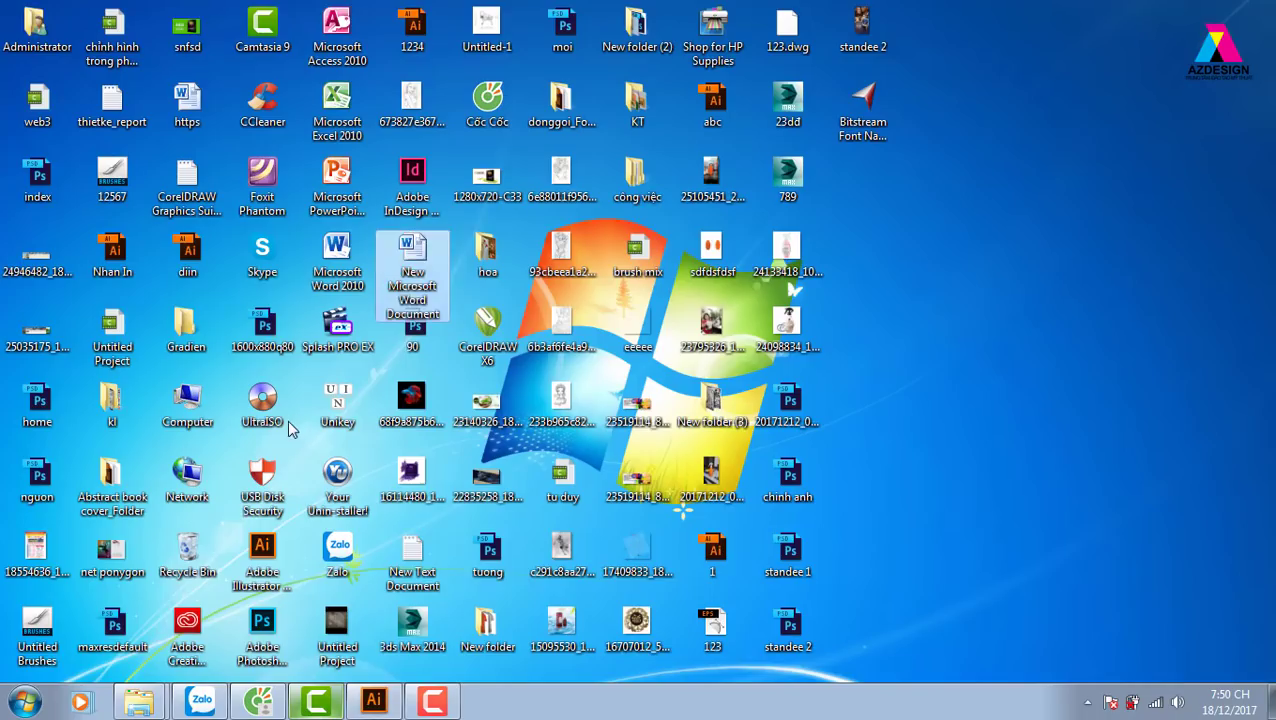
pyautogui.doubleClick(425, 287)
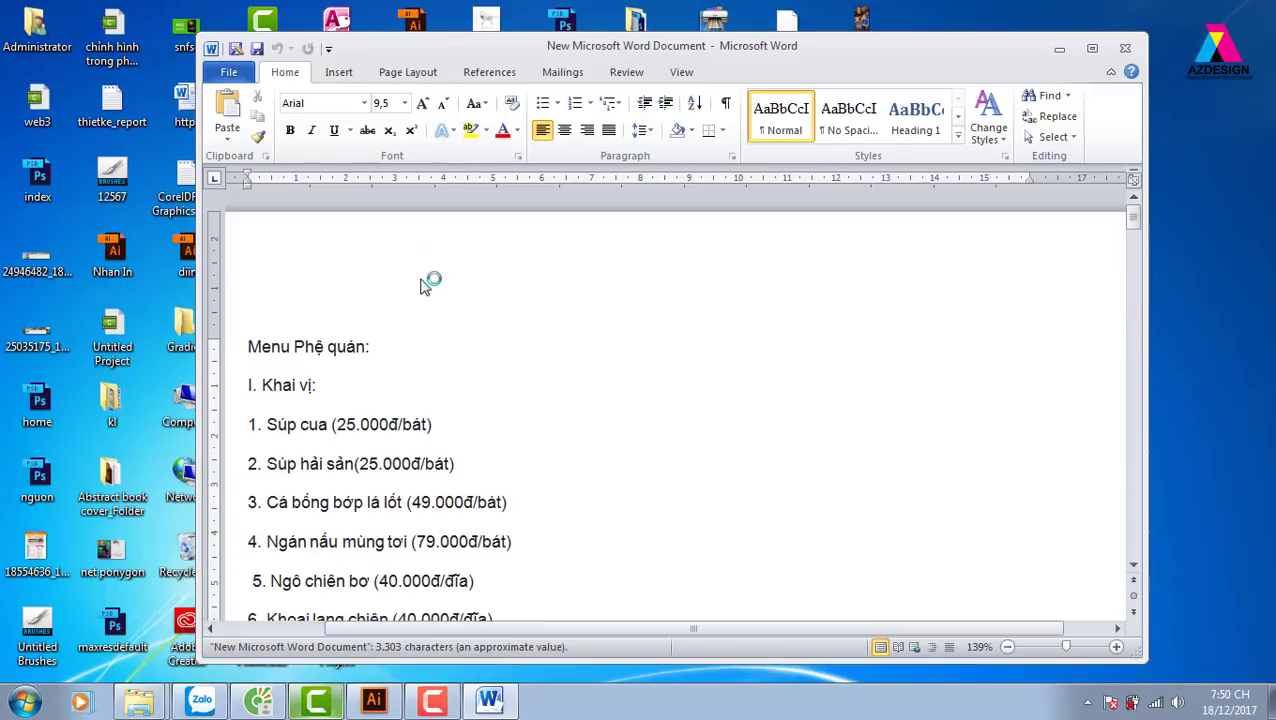
pyautogui.scroll(-3, 495, 330)
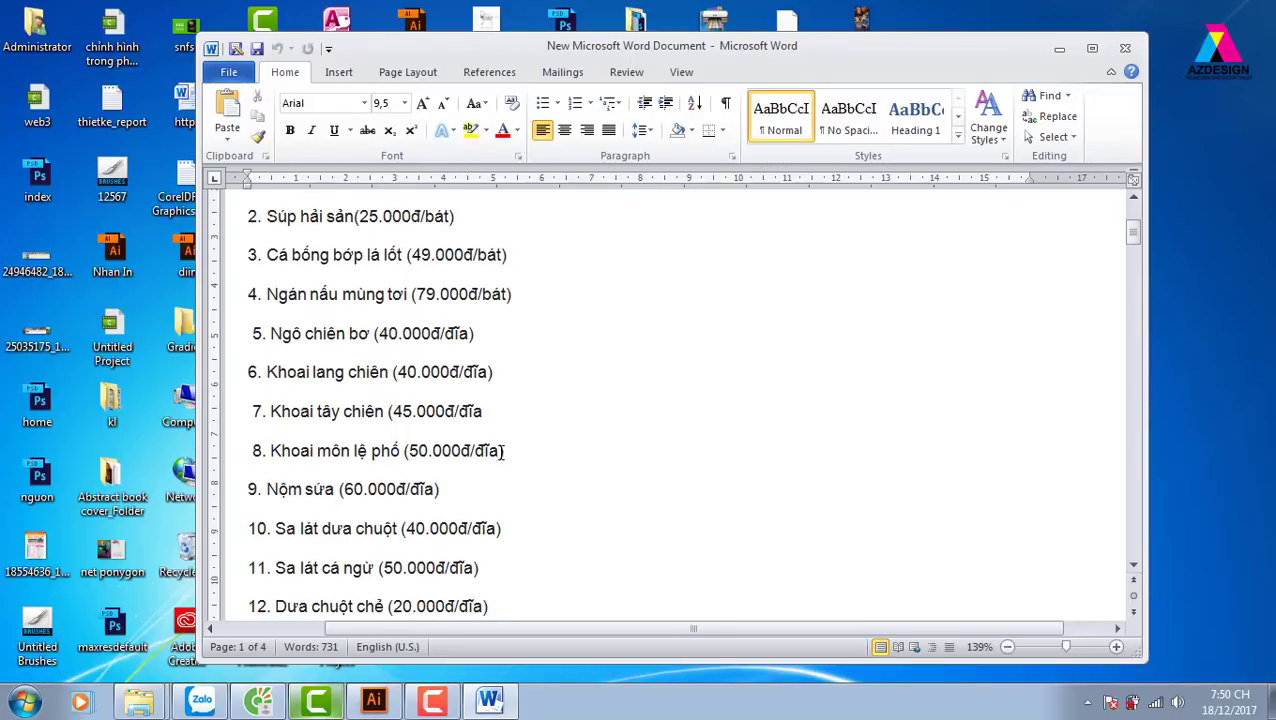
pyautogui.moveTo(502, 452)
pyautogui.mouseDown()
pyautogui.moveTo(256, 452)
pyautogui.moveTo(252, 424)
pyautogui.mouseUp()
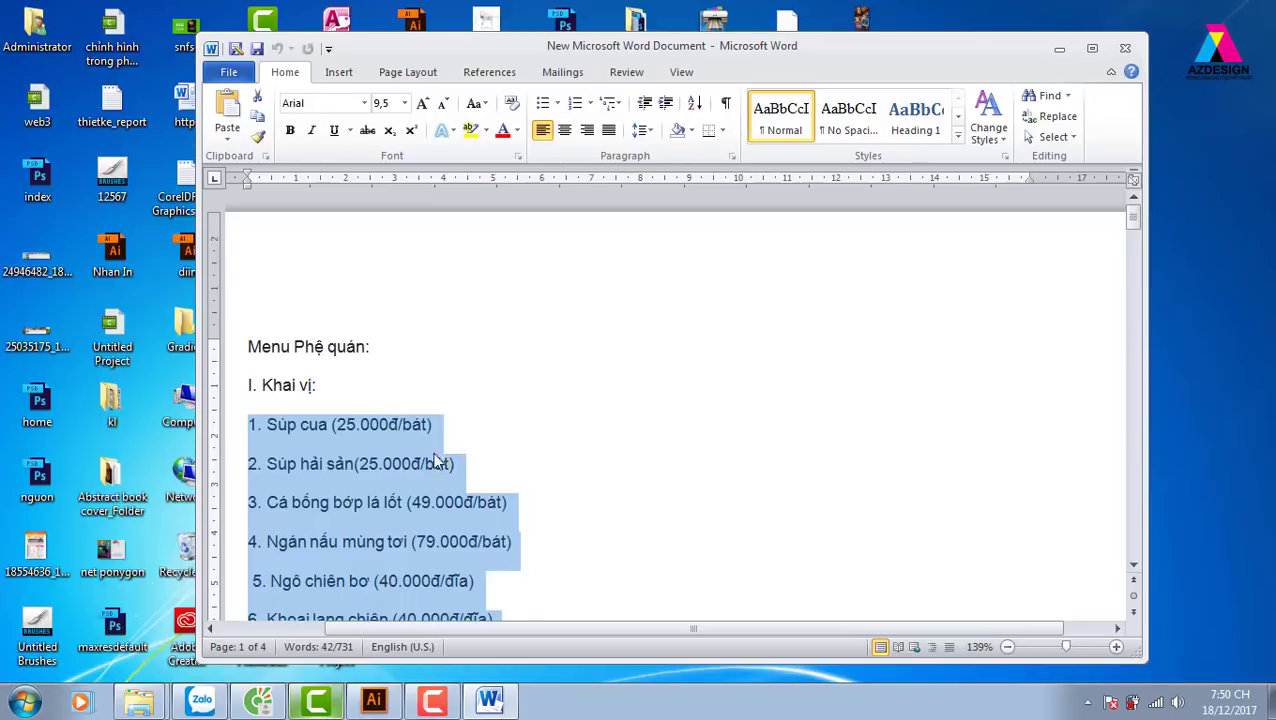
# Paste the dish list into a new text area drawn below omega watch
pyautogui.click(362, 704)
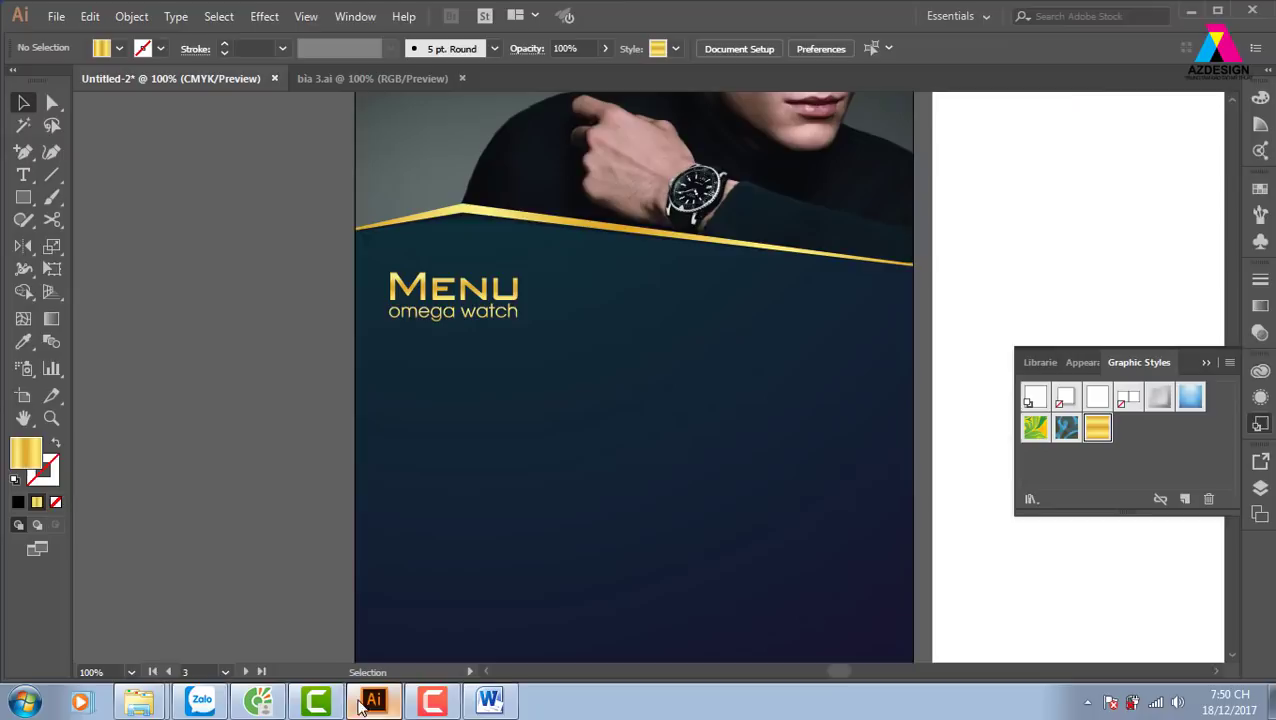
pyautogui.moveTo(610, 450); pyautogui.dragTo(584, 362)
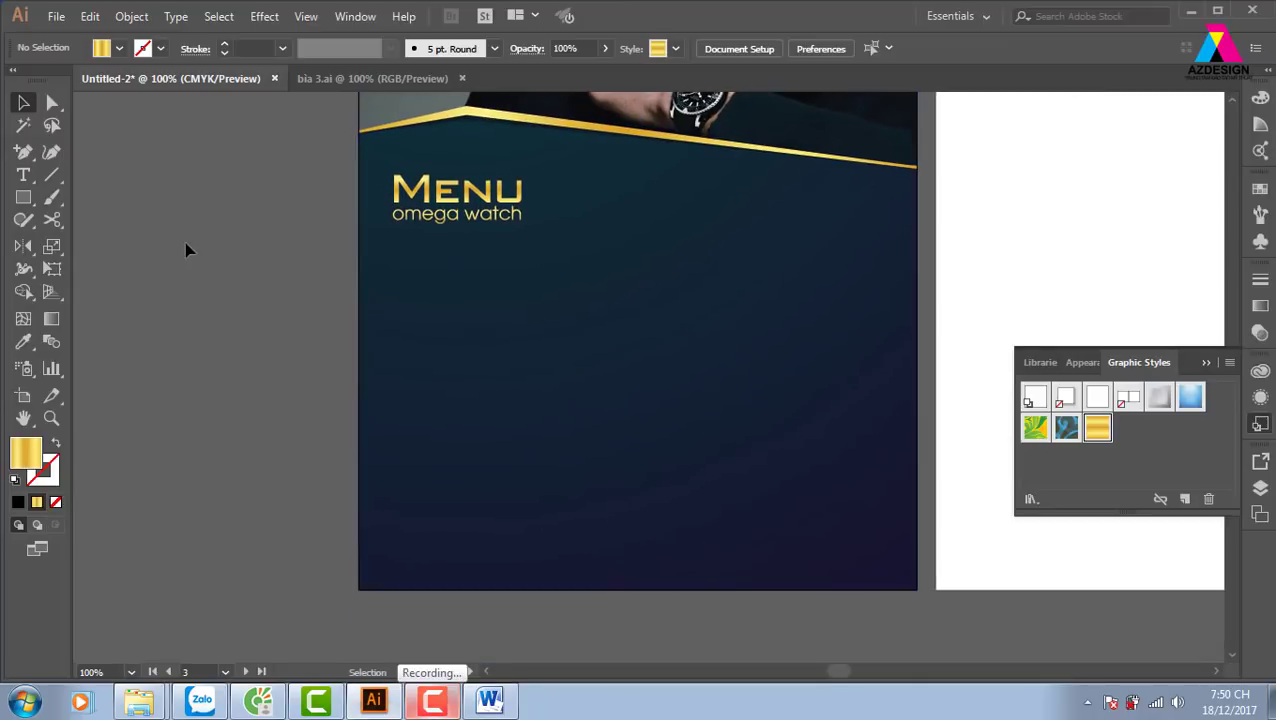
pyautogui.click(23, 175)
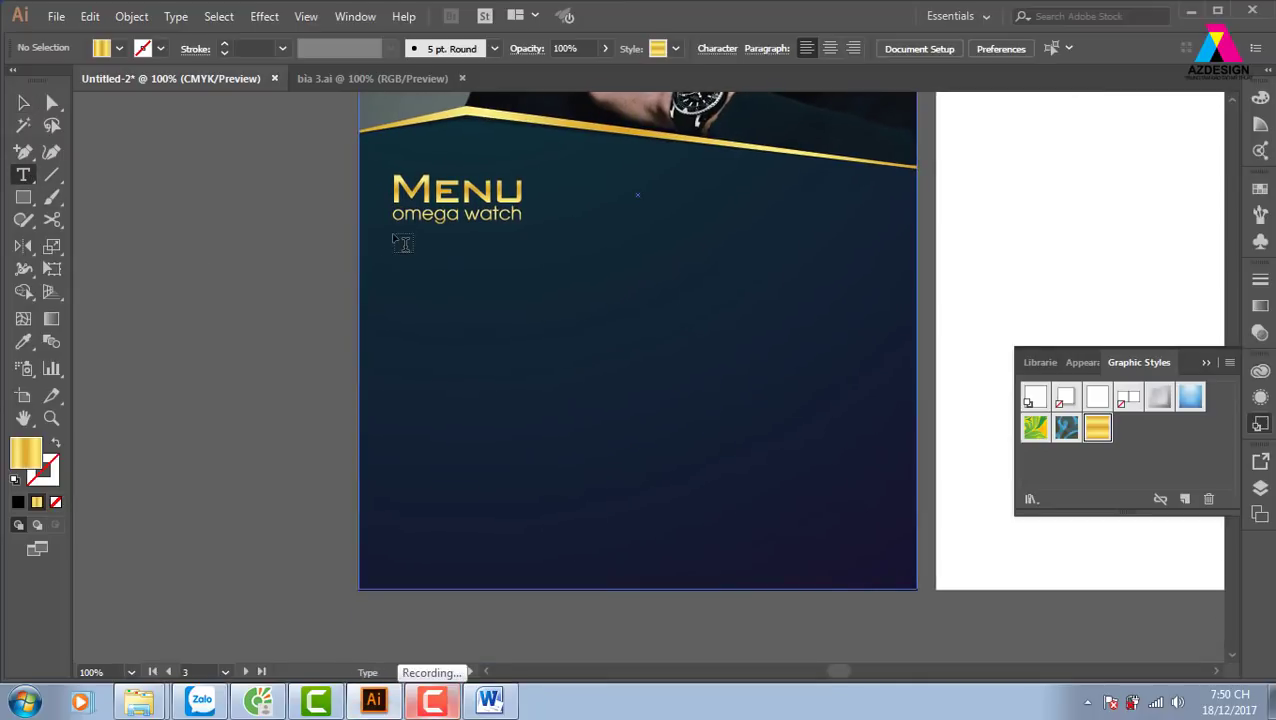
pyautogui.moveTo(395, 231); pyautogui.dragTo(871, 557)
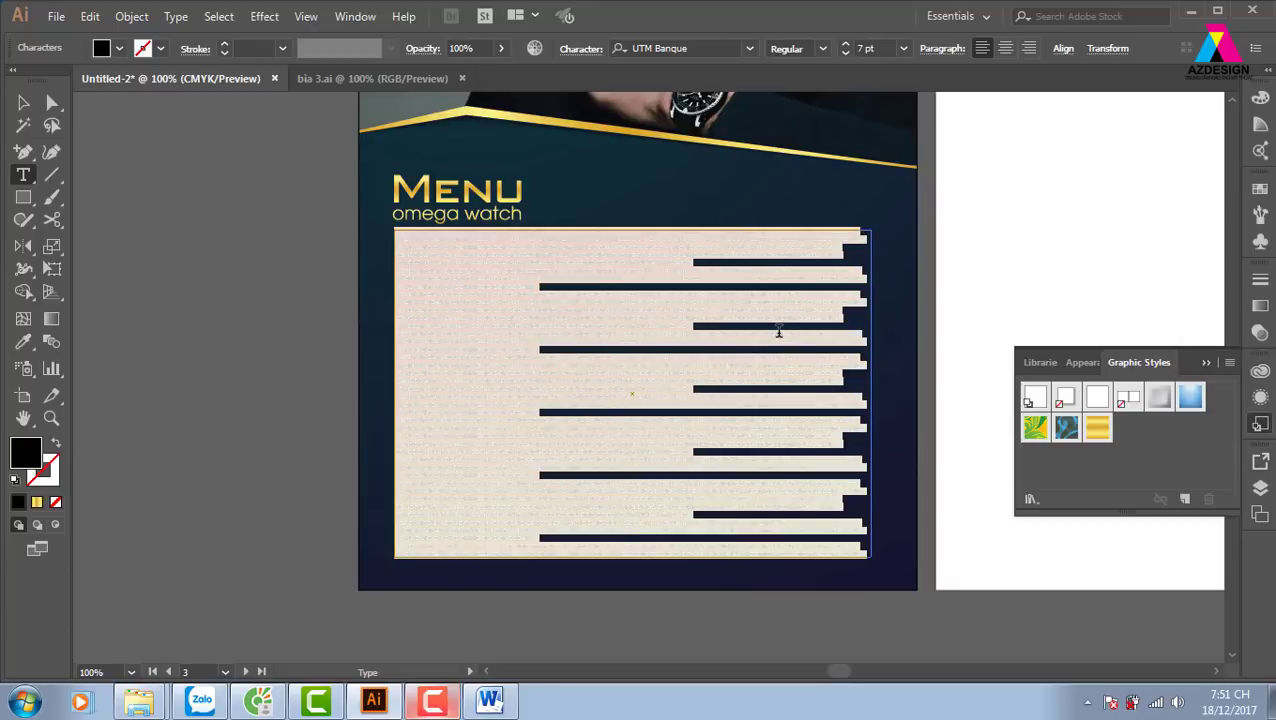
pyautogui.hotkey('ctrl', 'v')
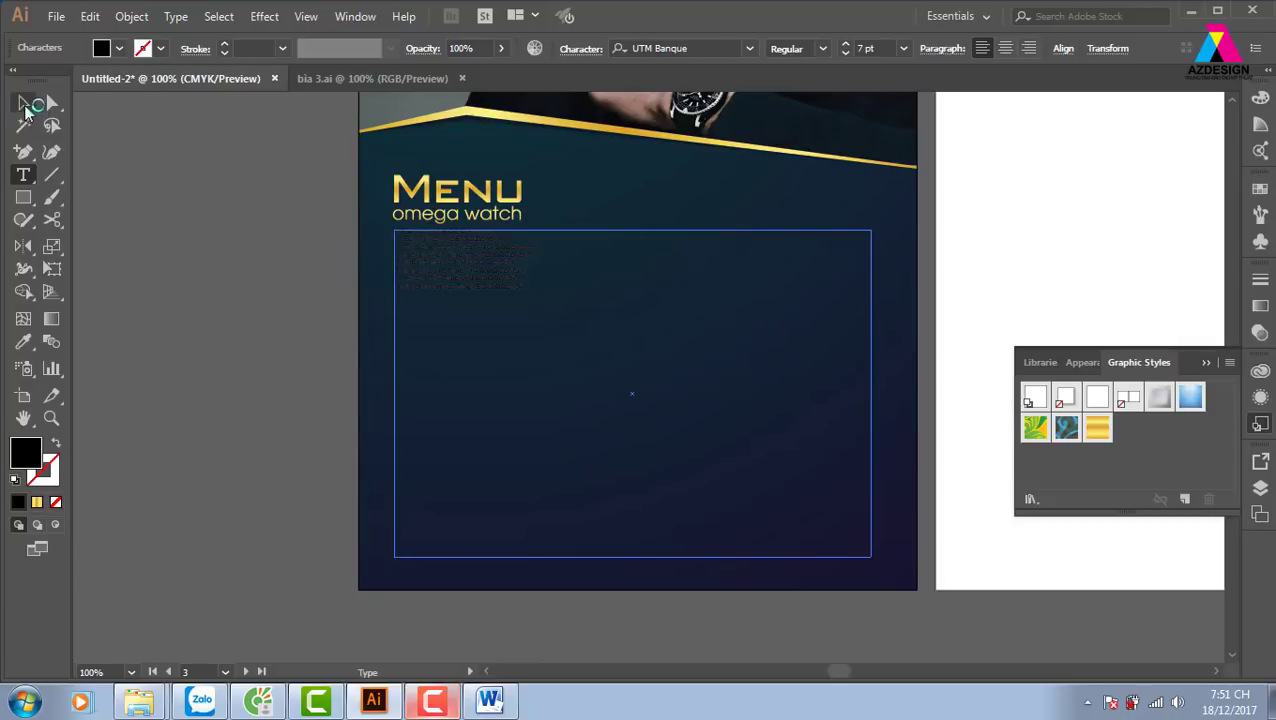
# Set the pasted list to 8 pt with a white fill
pyautogui.click(23, 102)
pyautogui.click(151, 265)
pyautogui.click(497, 310)
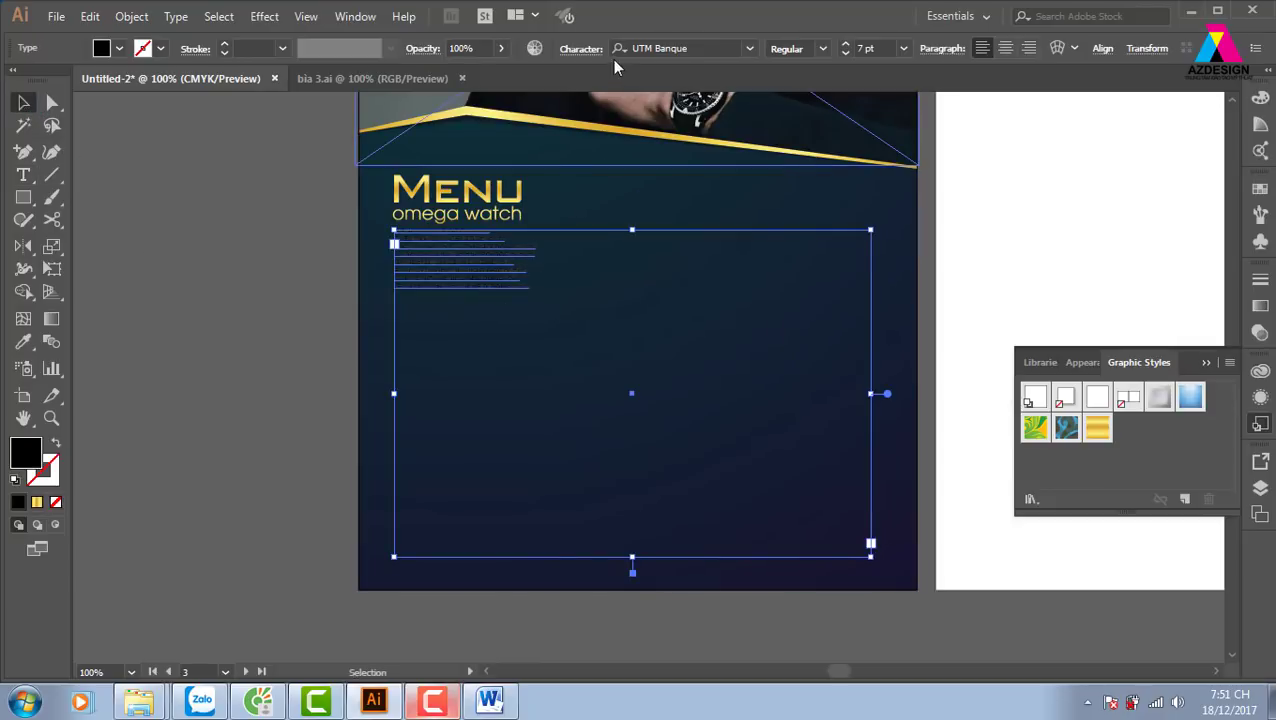
pyautogui.click(905, 47)
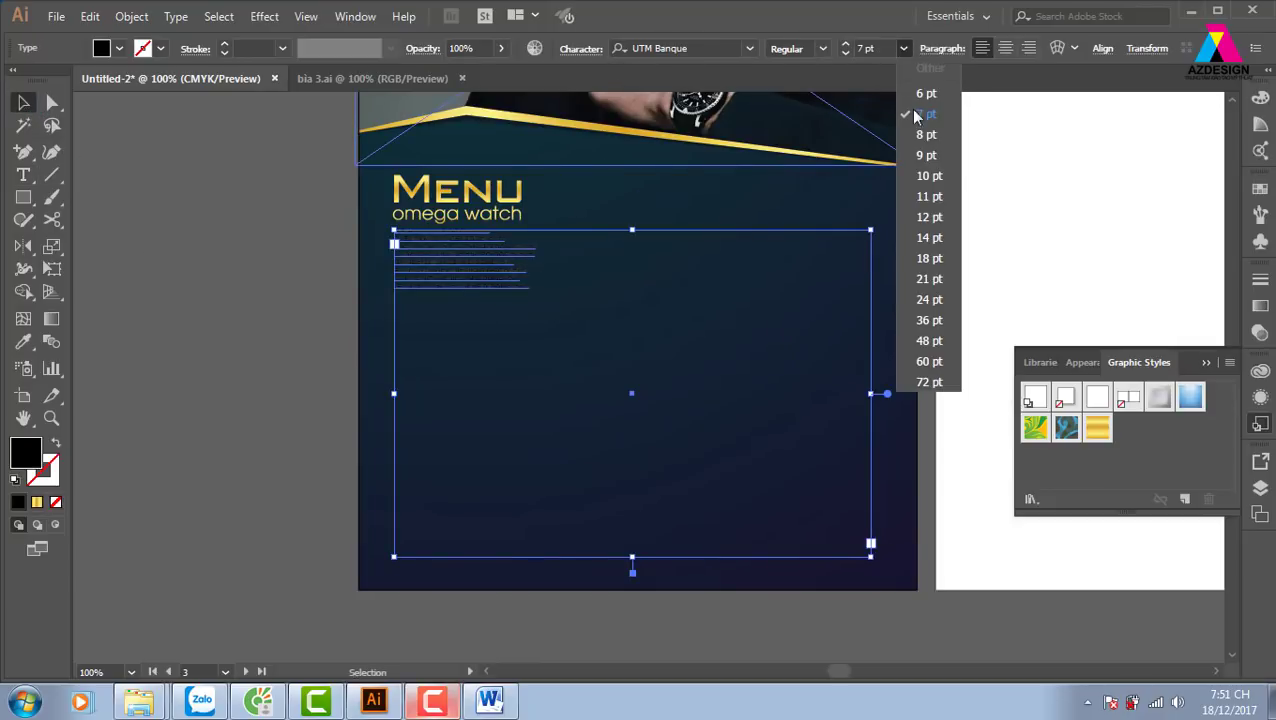
pyautogui.click(928, 143)
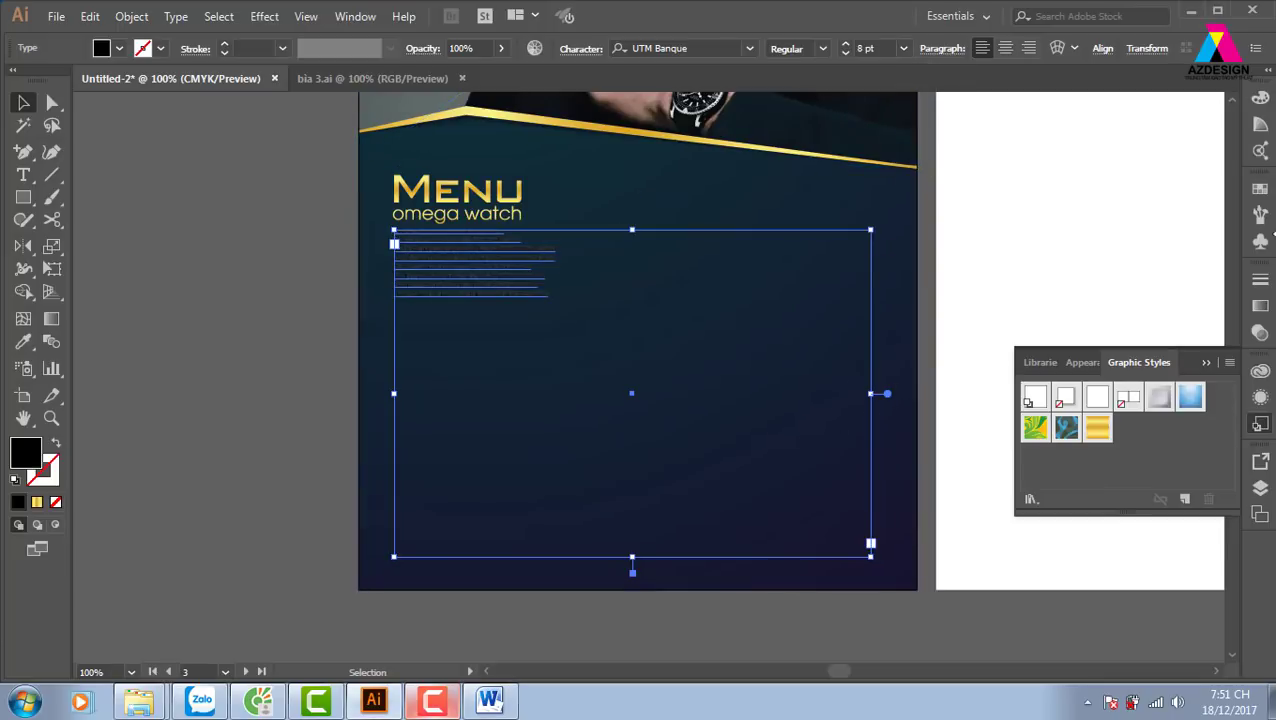
pyautogui.click(1259, 191)
pyautogui.click(1168, 292)
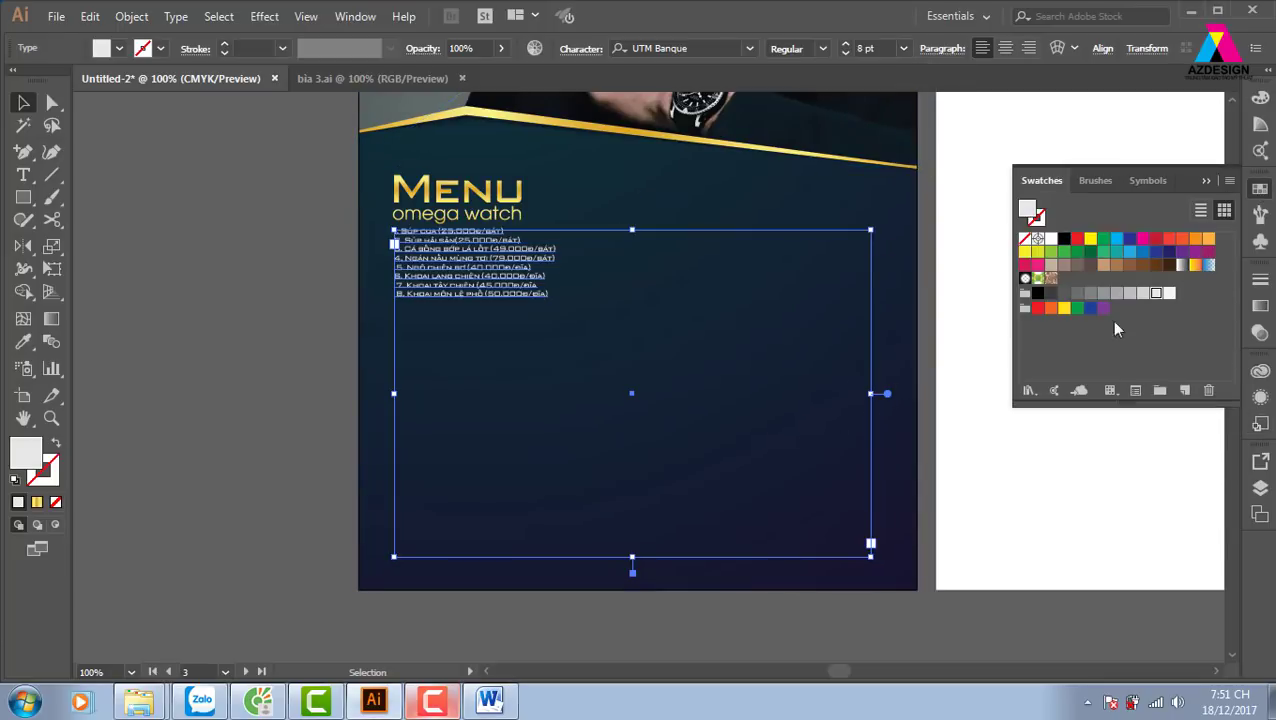
pyautogui.click(287, 386)
# Sample the omega watch style onto the list, then make it 8 pt light grey
pyautogui.click(533, 285)
pyautogui.press('i')
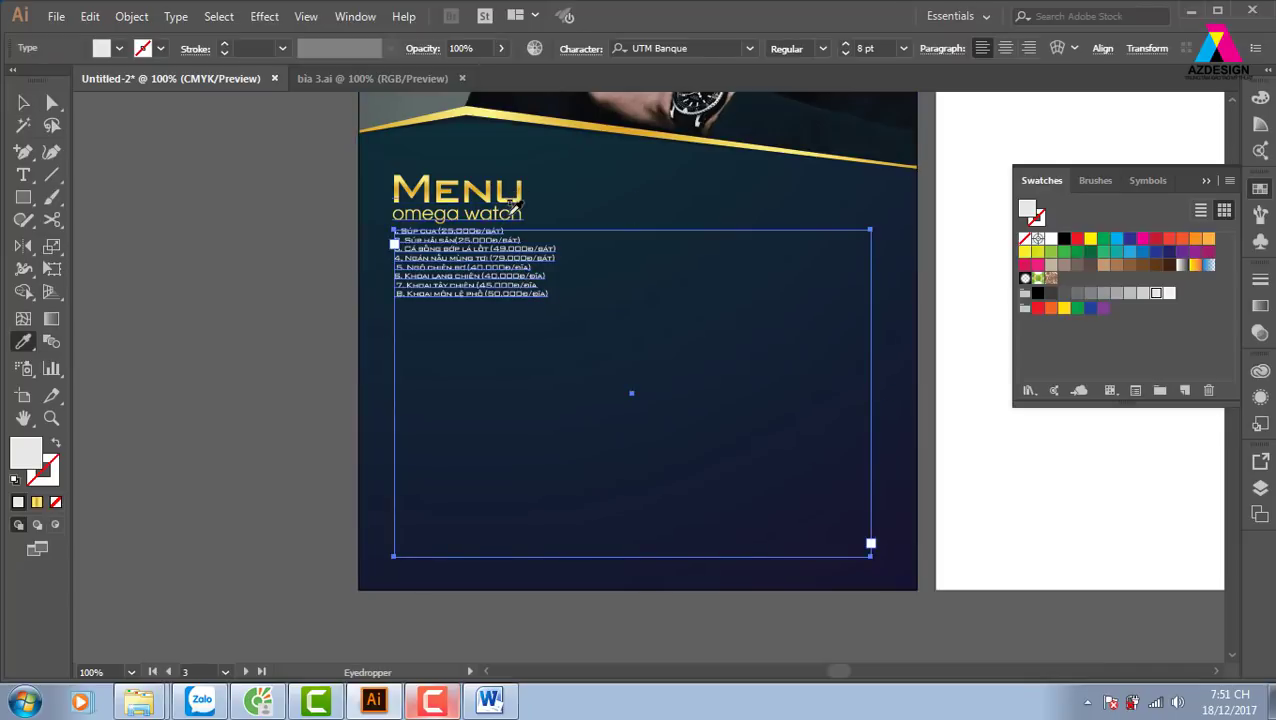
pyautogui.click(455, 200)
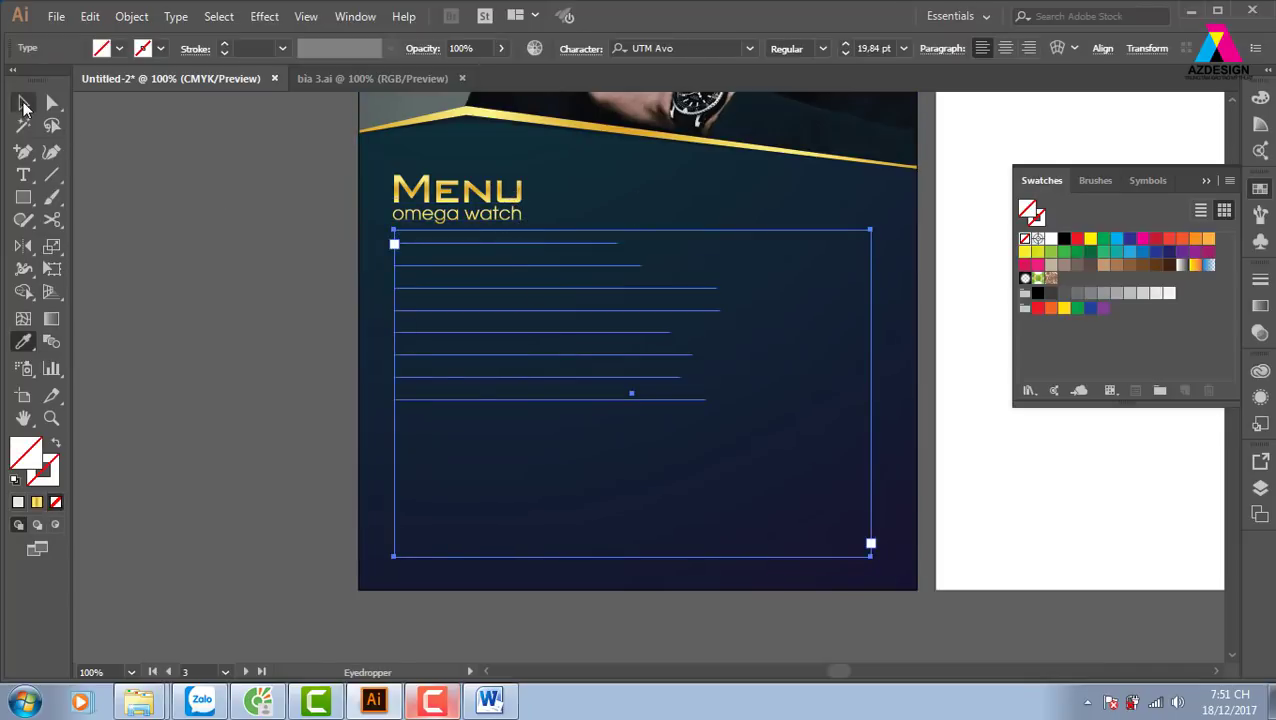
pyautogui.click(23, 102)
pyautogui.click(903, 48)
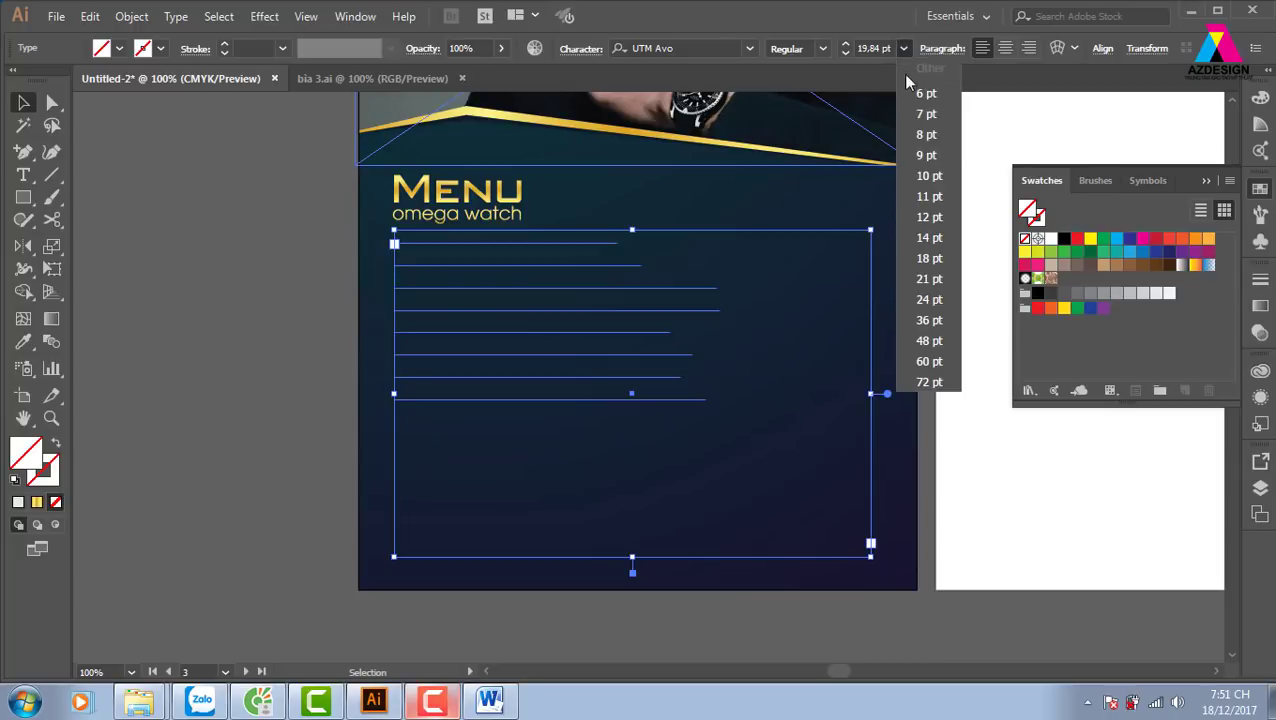
pyautogui.click(915, 152)
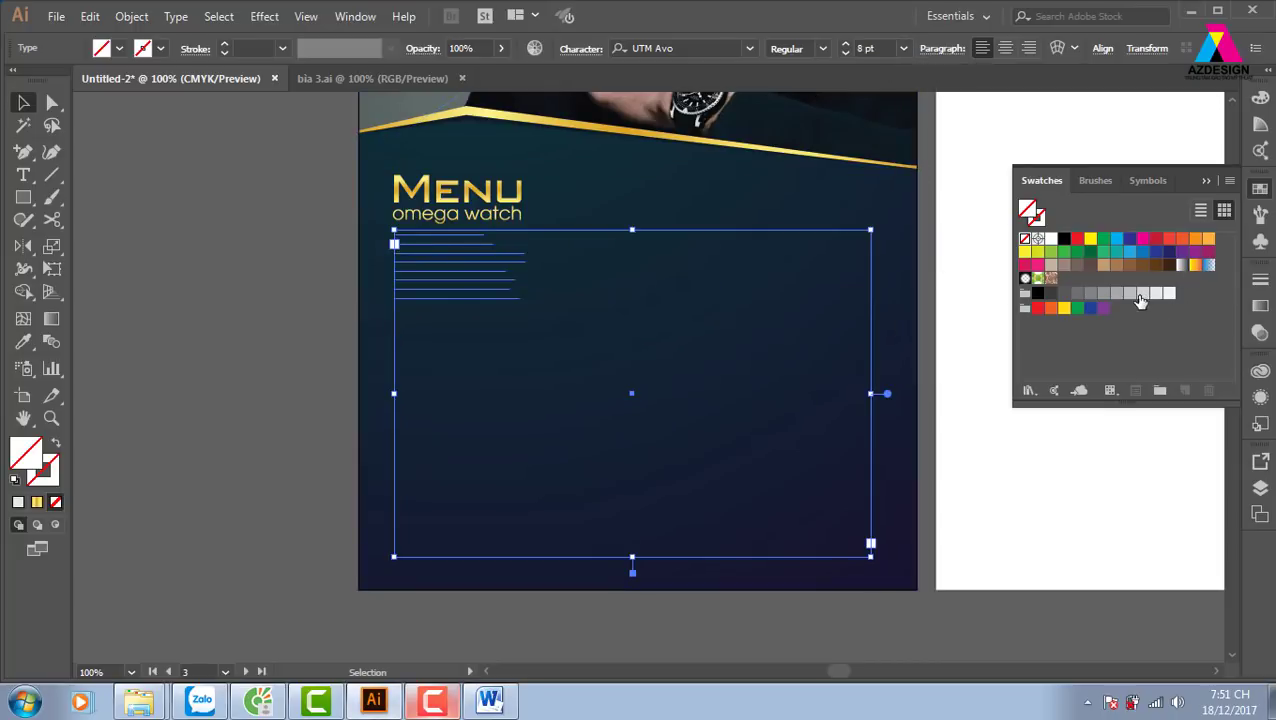
pyautogui.click(1140, 298)
pyautogui.click(338, 357)
# Zoom in on the dish list and increase its line spacing with Alt+Down
pyautogui.press('z')
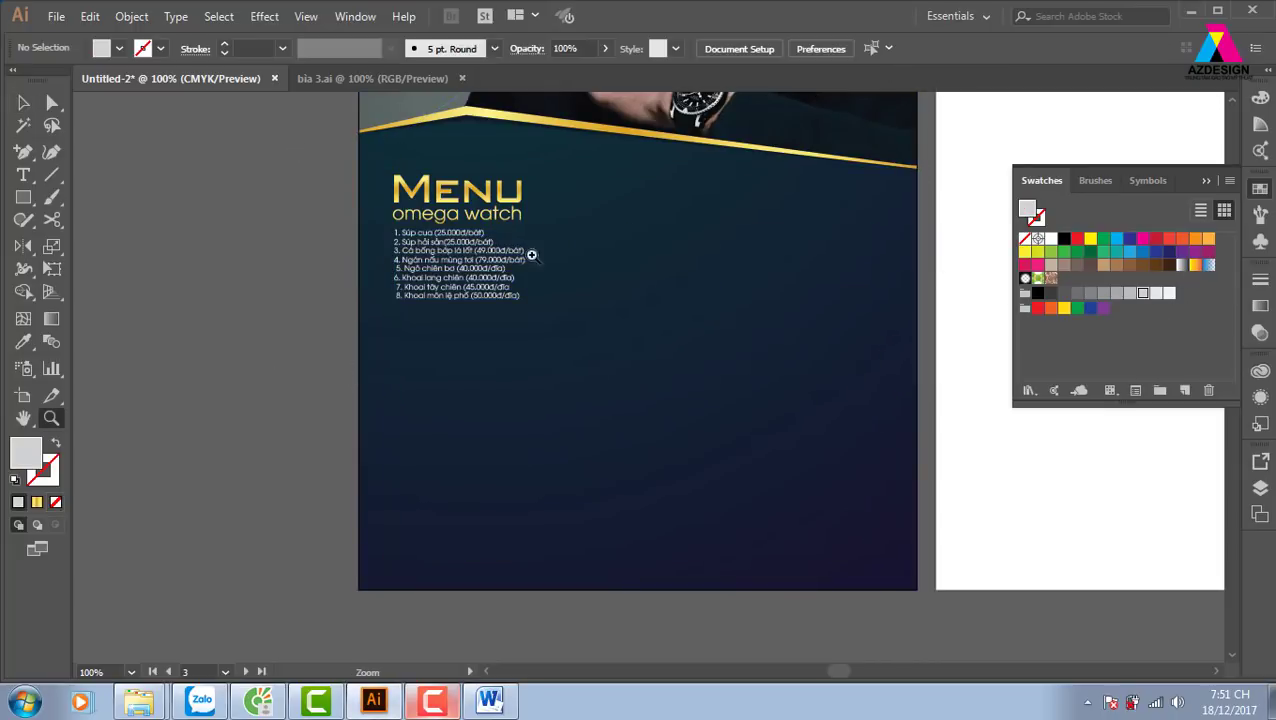
pyautogui.moveTo(531, 255); pyautogui.dragTo(951, 481)
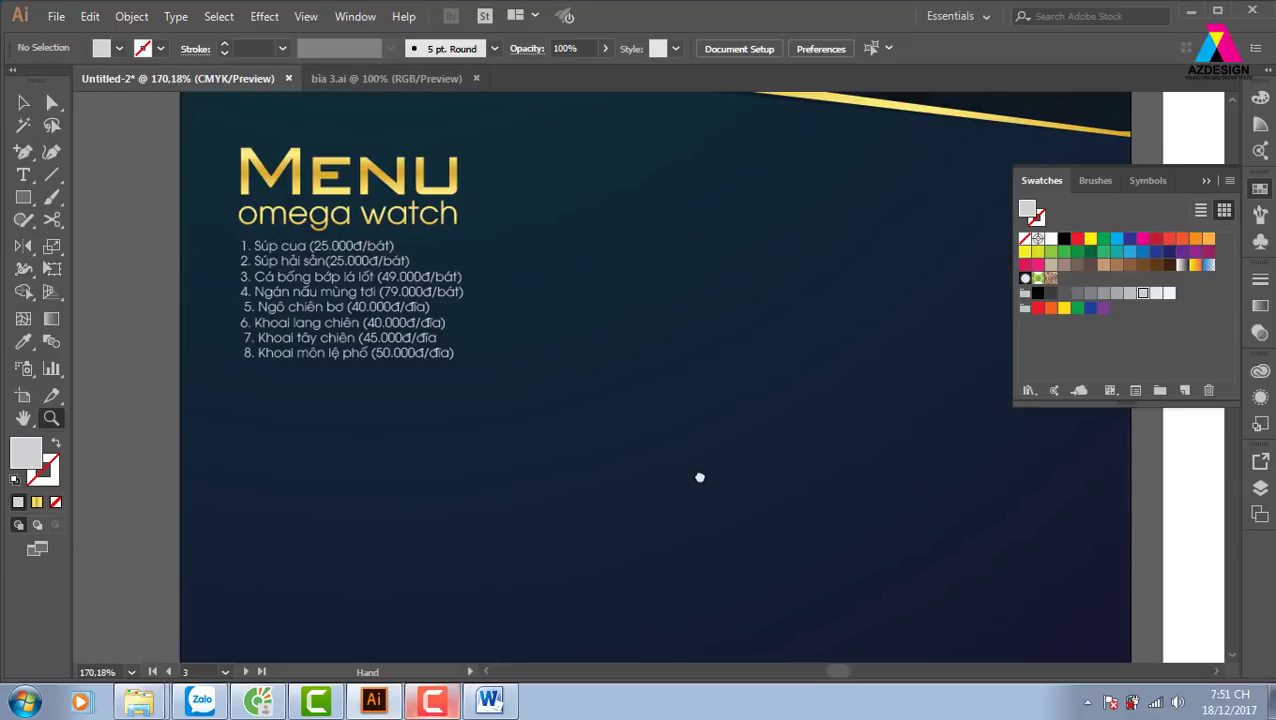
pyautogui.click(1205, 181)
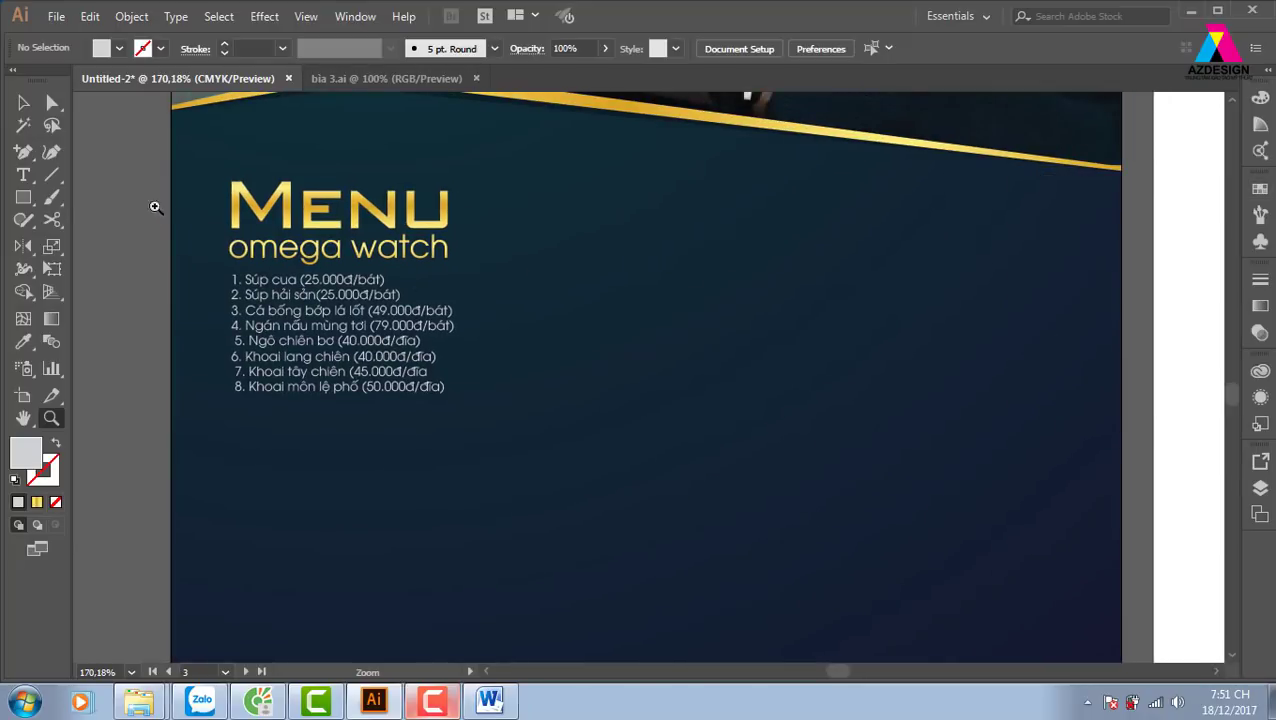
pyautogui.click(23, 102)
pyautogui.click(317, 312)
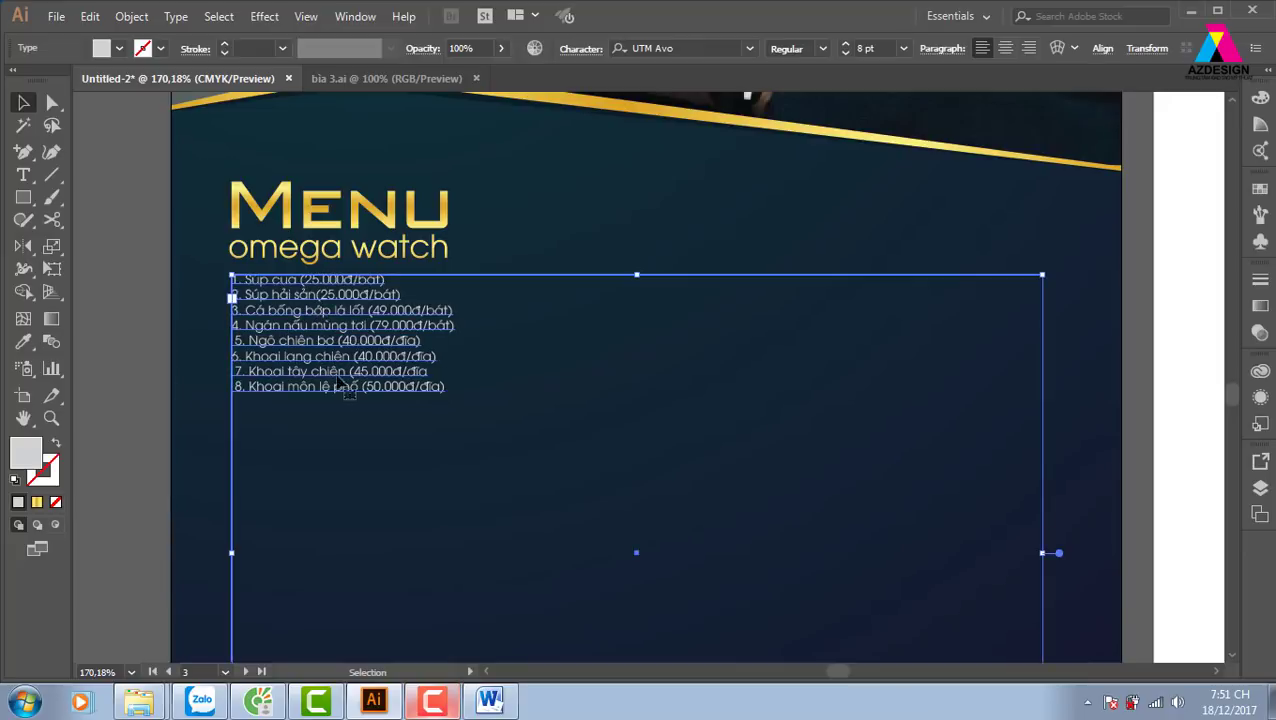
pyautogui.hotkey('alt', 'Down')
pyautogui.hotkey('alt', 'Down')
pyautogui.hotkey('alt', 'Down')
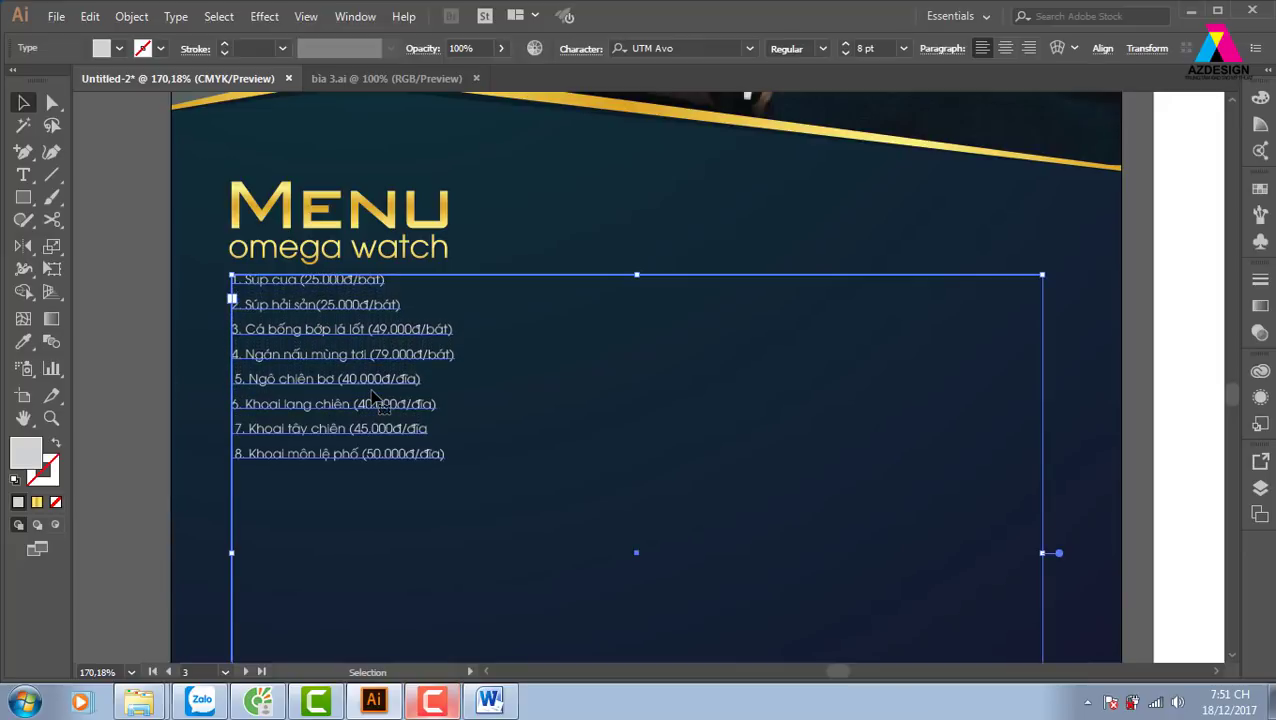
pyautogui.hotkey('alt', 'Down')
pyautogui.hotkey('alt', 'Down')
pyautogui.hotkey('alt', 'Down')
pyautogui.hotkey('alt', 'Down')
pyautogui.hotkey('alt', 'Down')
pyautogui.hotkey('alt', 'Down')
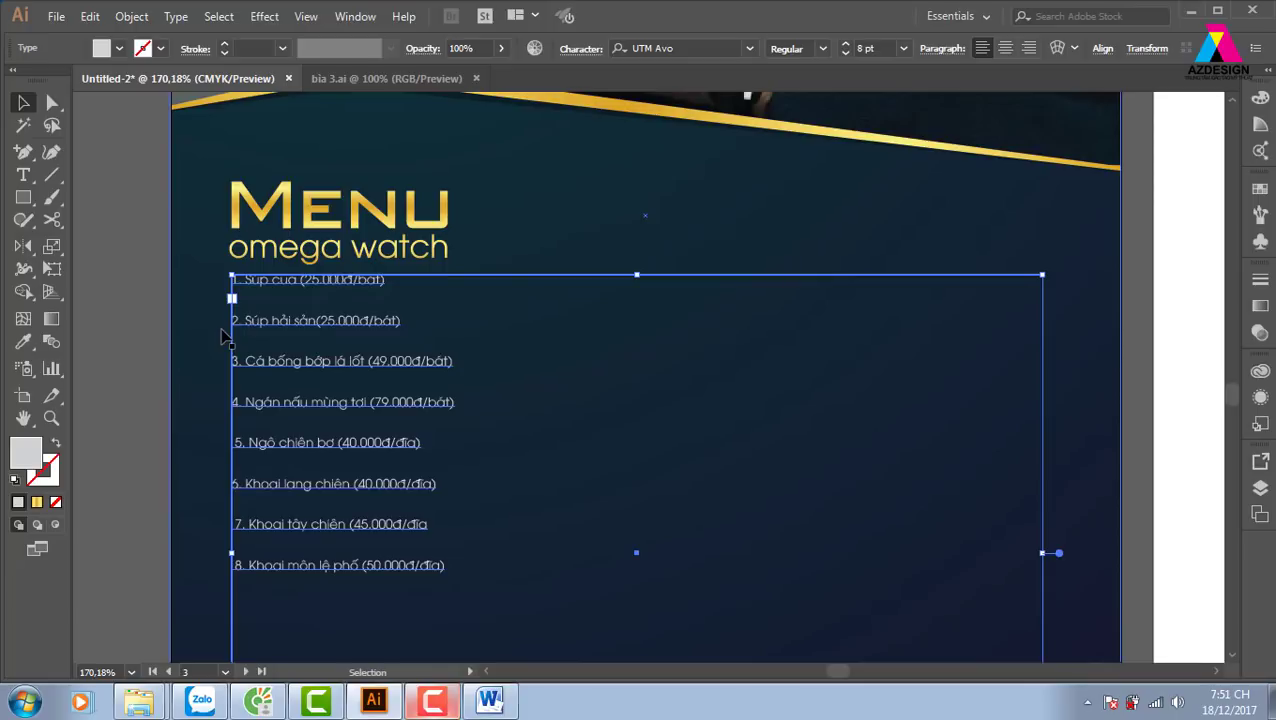
# Undo the accidental fill removal on the list and dismiss the warning
pyautogui.press('/')
pyautogui.hotkey('ctrl', '-')
pyautogui.press('-')
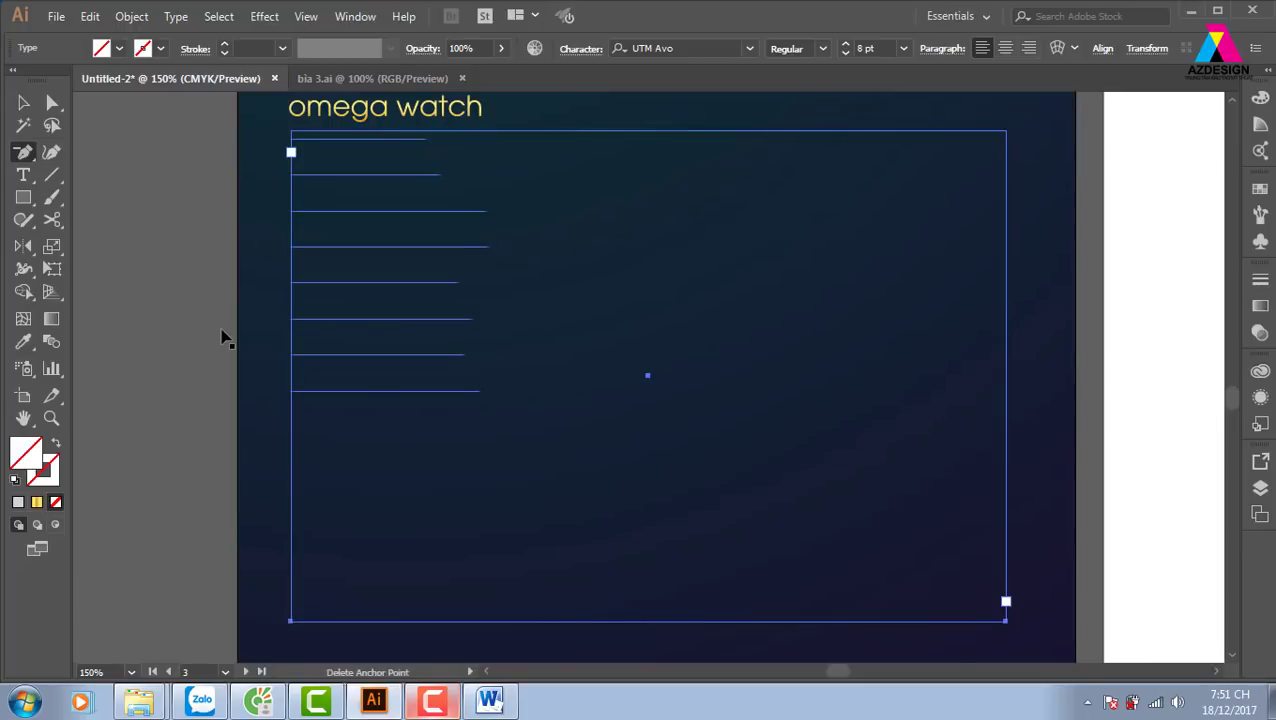
pyautogui.hotkey('ctrl', 'z')
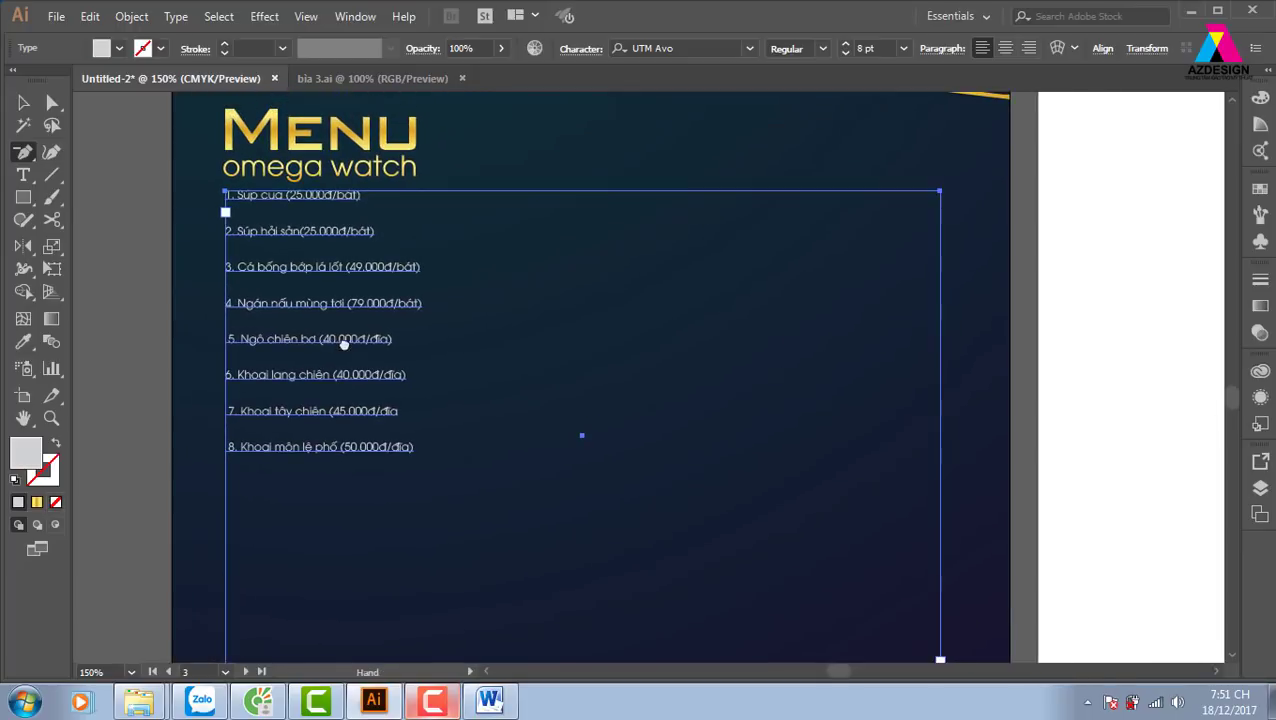
pyautogui.click(127, 322)
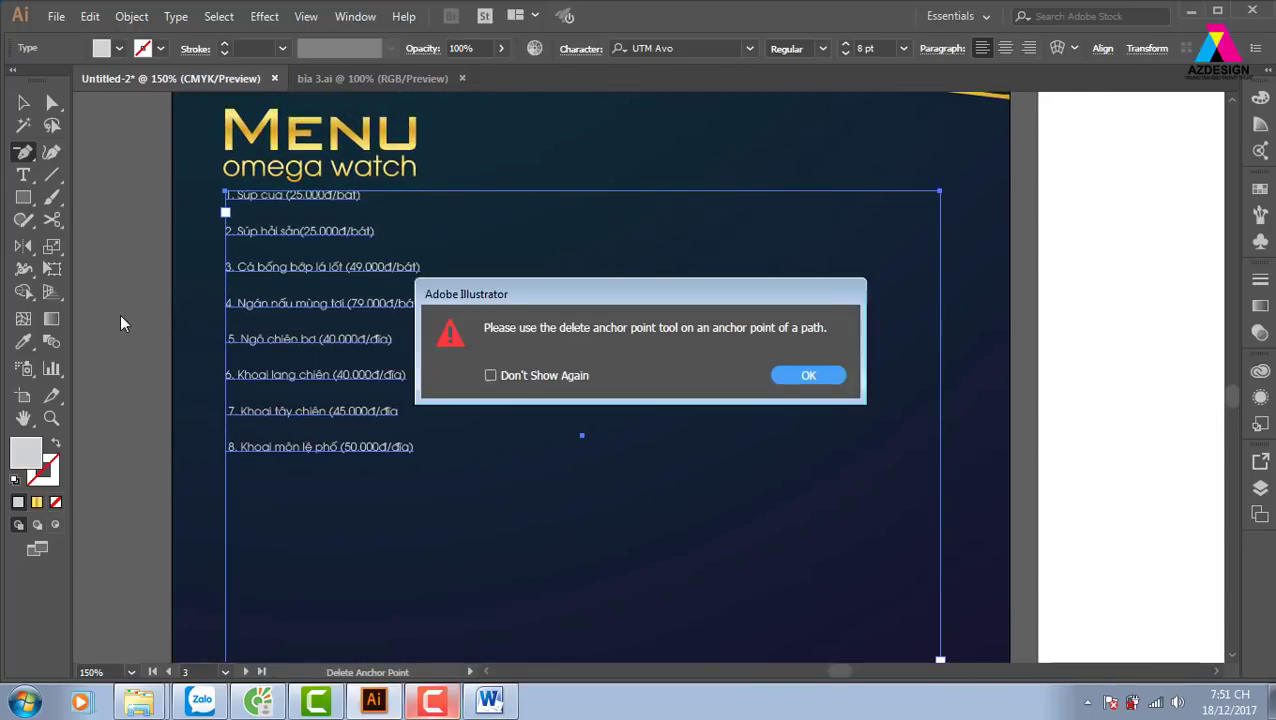
pyautogui.click(808, 375)
pyautogui.press('v')
pyautogui.click(175, 297)
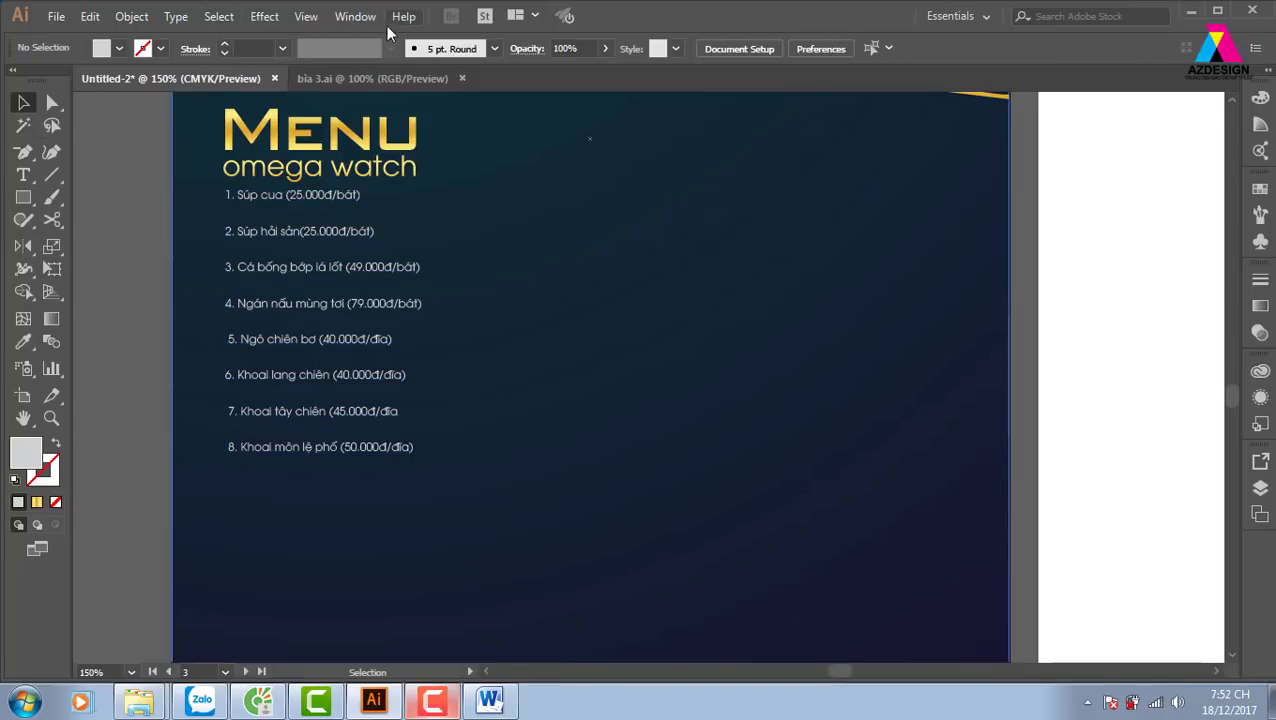
# Open the Tabs panel, after briefly opening and closing Paragraph Styles
pyautogui.click(365, 20)
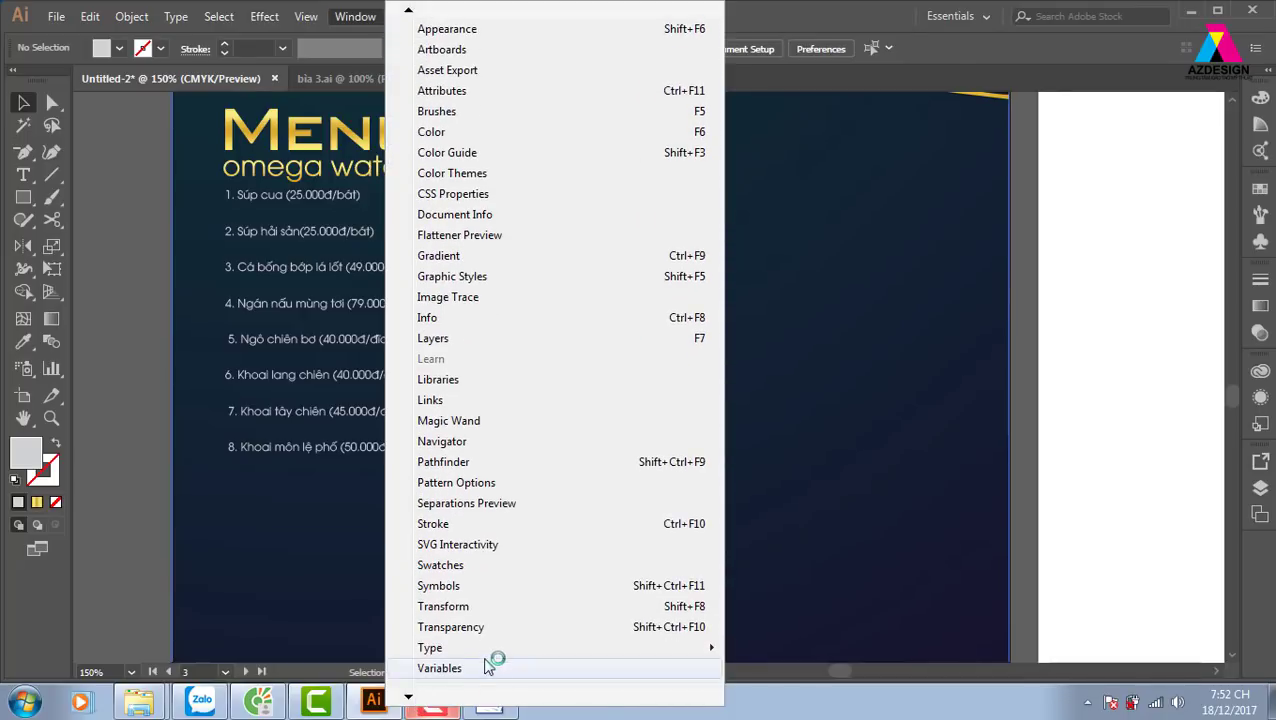
pyautogui.moveTo(560, 648)
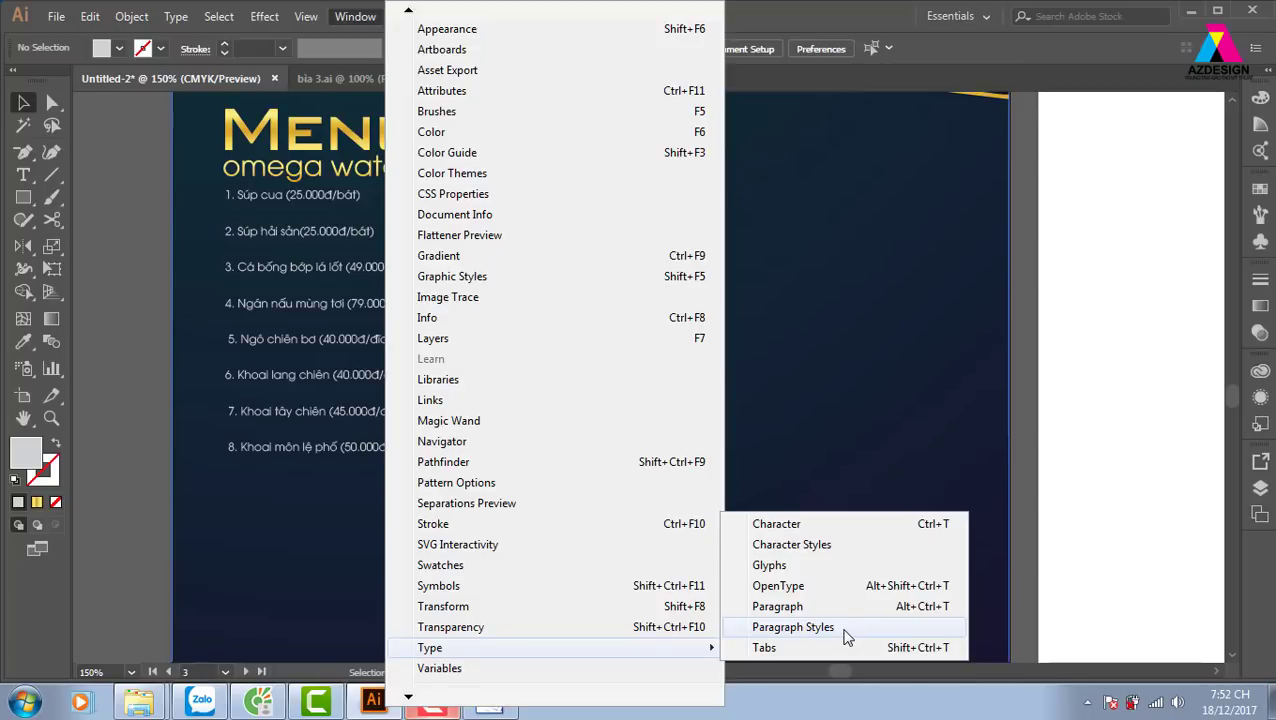
pyautogui.click(845, 628)
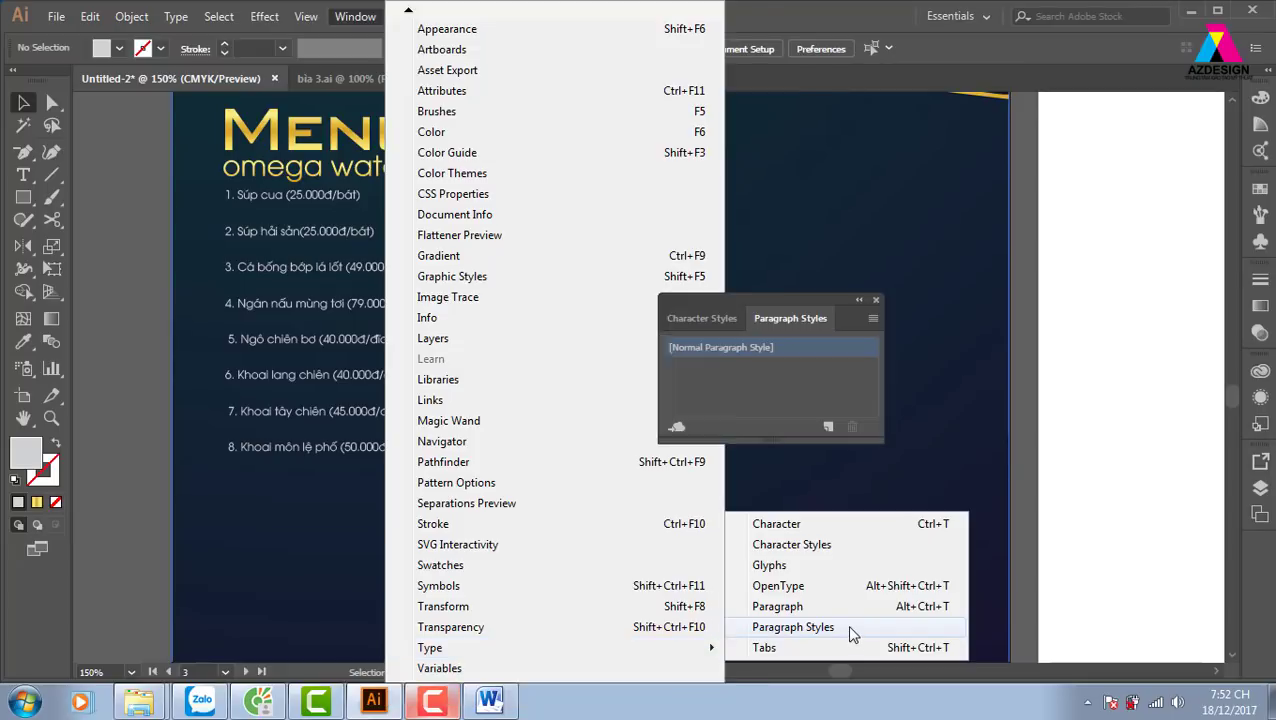
pyautogui.click(875, 299)
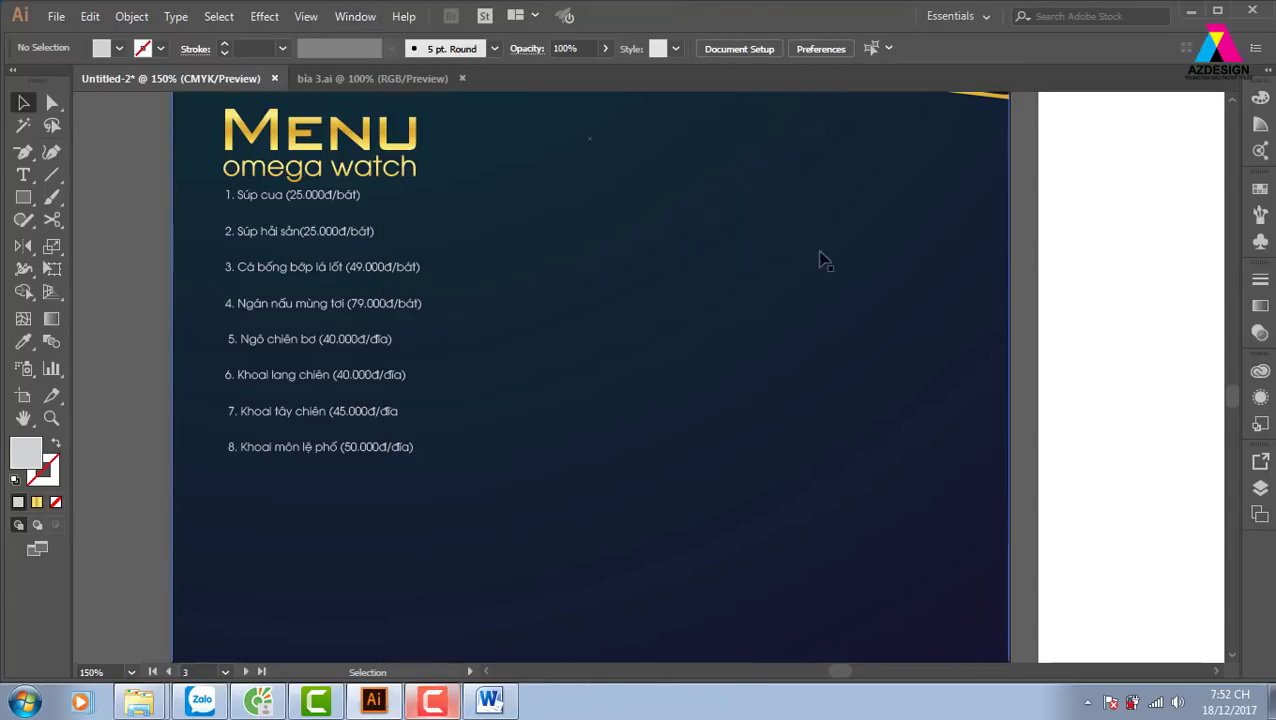
pyautogui.click(355, 17)
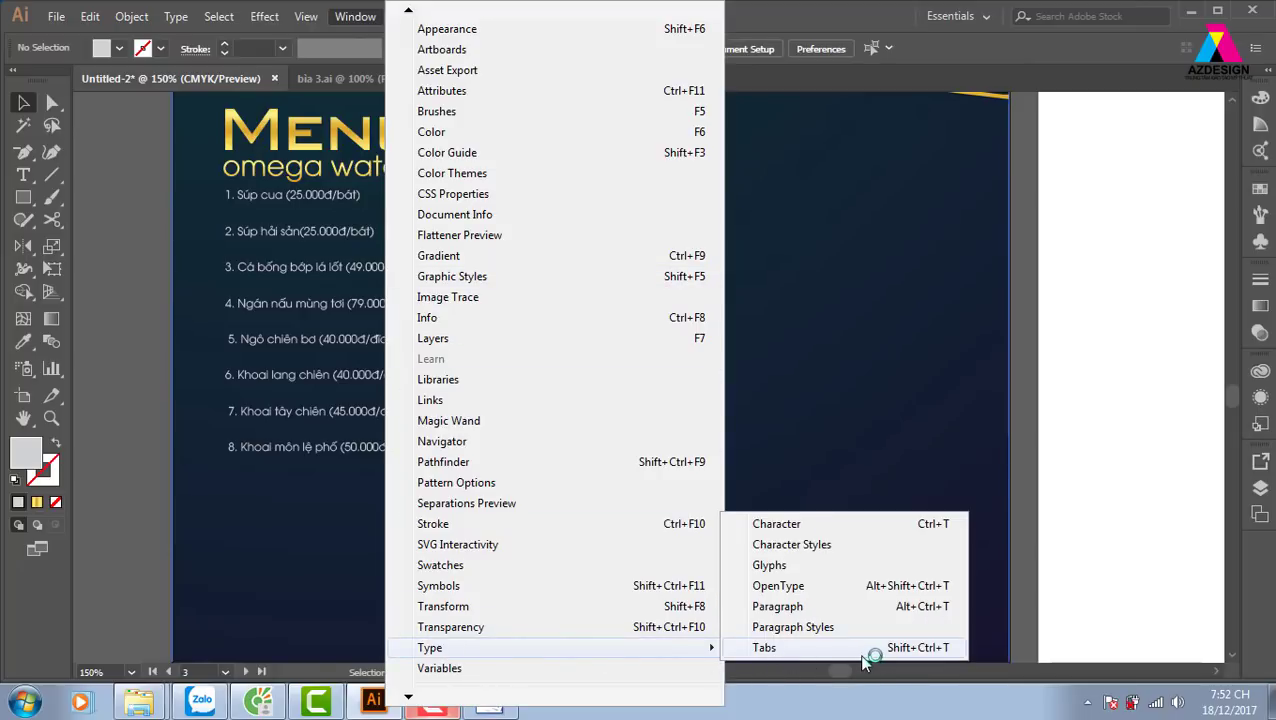
pyautogui.click(866, 649)
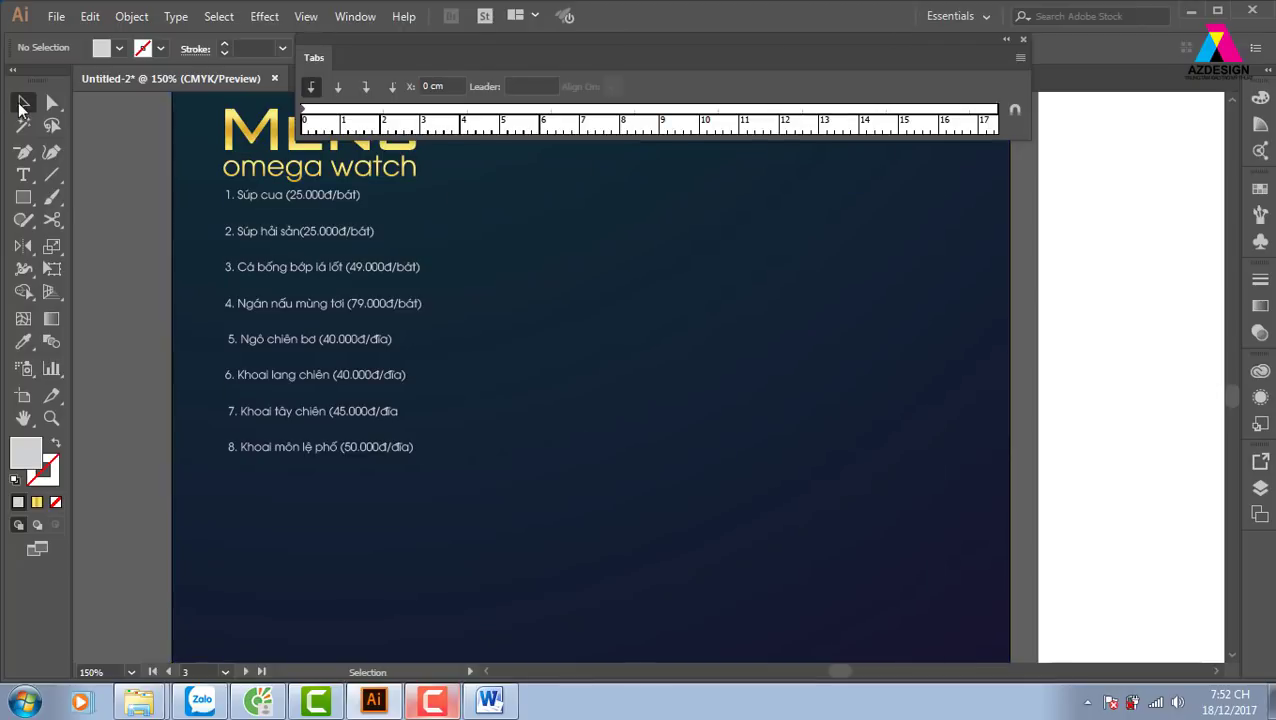
# Narrow the price-list text box from the right and position the Tabs panel above it
pyautogui.click(1086, 370)
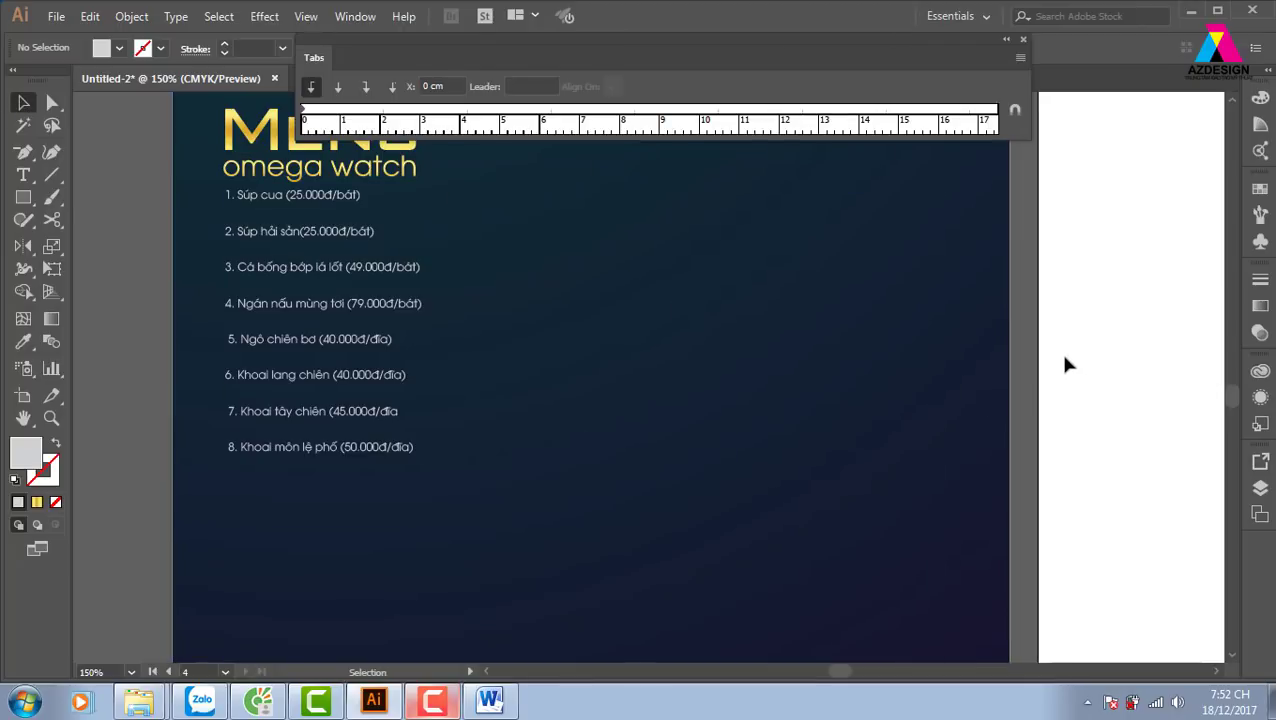
pyautogui.hotkey('ctrl', 'a')
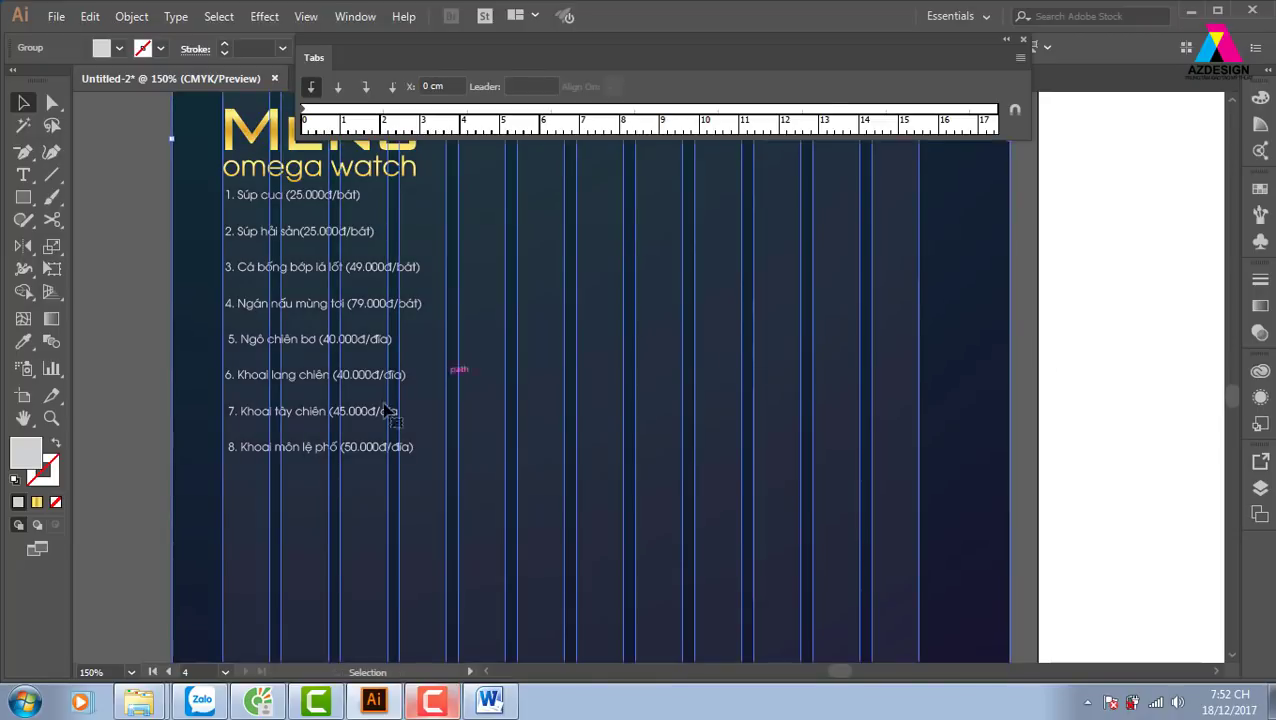
pyautogui.click(340, 452)
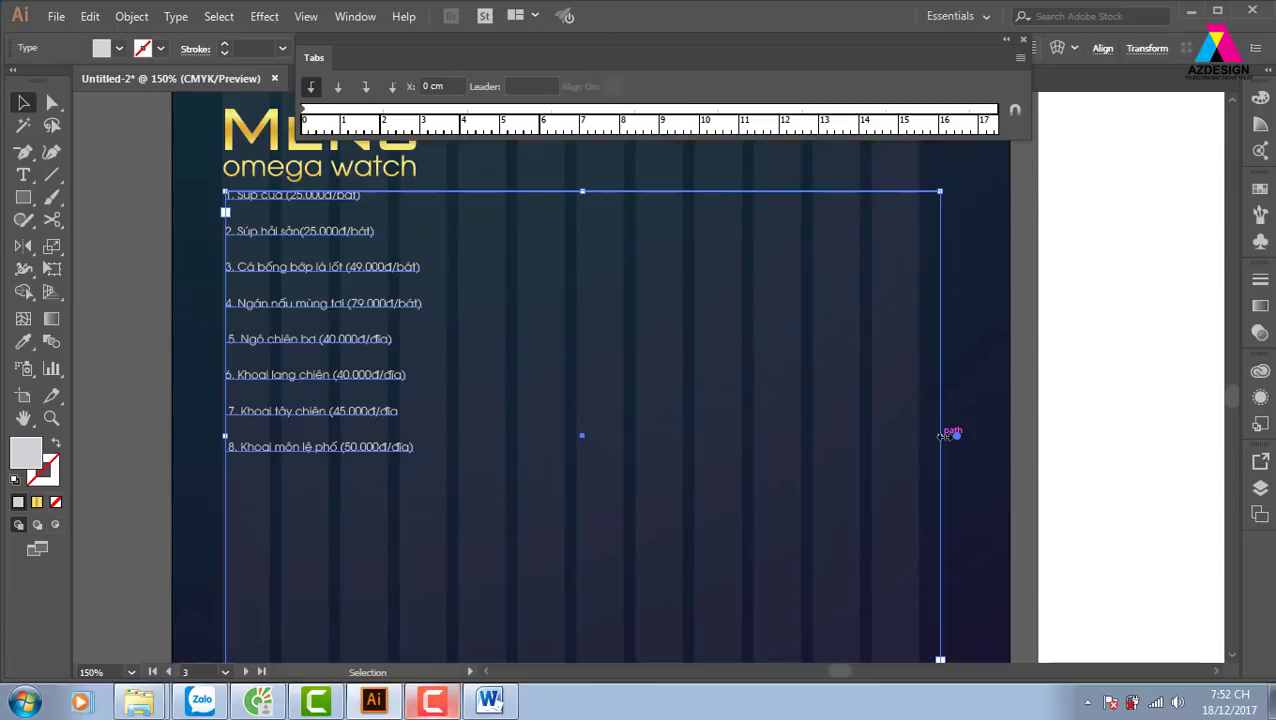
pyautogui.moveTo(943, 435); pyautogui.dragTo(919, 437)
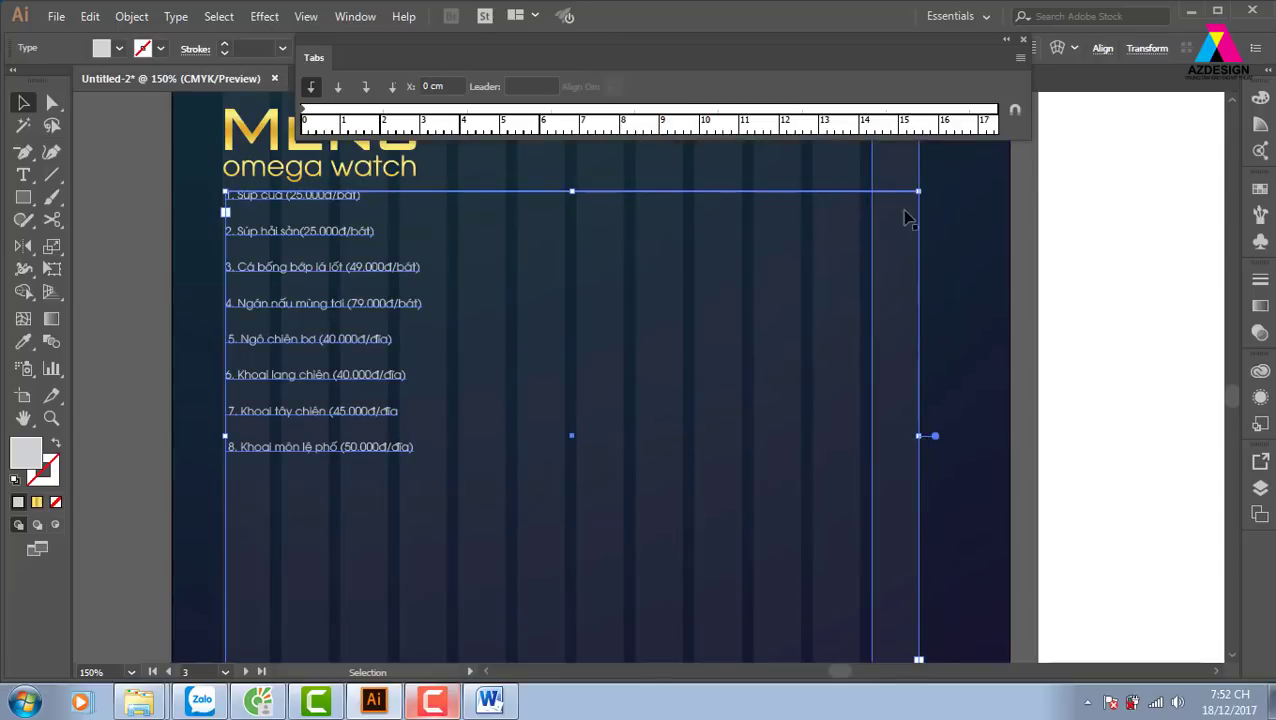
pyautogui.moveTo(889, 420)
pyautogui.mouseDown()
pyautogui.moveTo(740, 398)
pyautogui.moveTo(558, 447)
pyautogui.mouseUp()
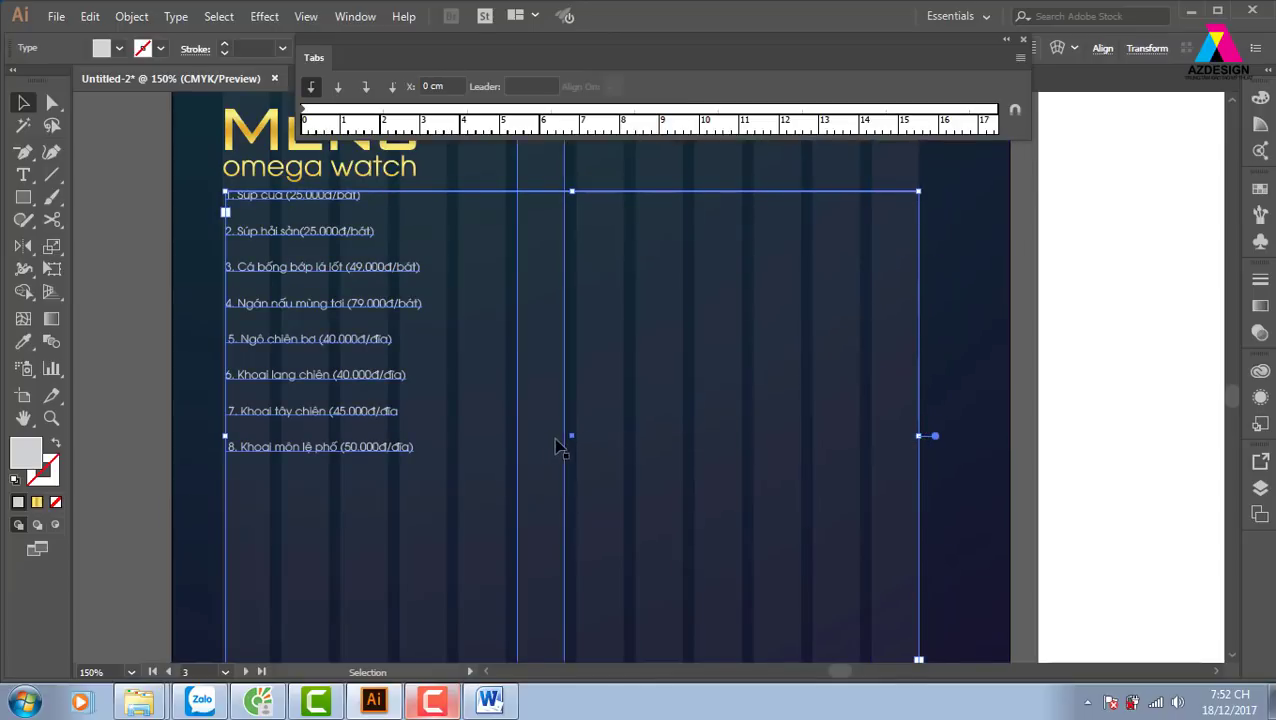
pyautogui.press('a')
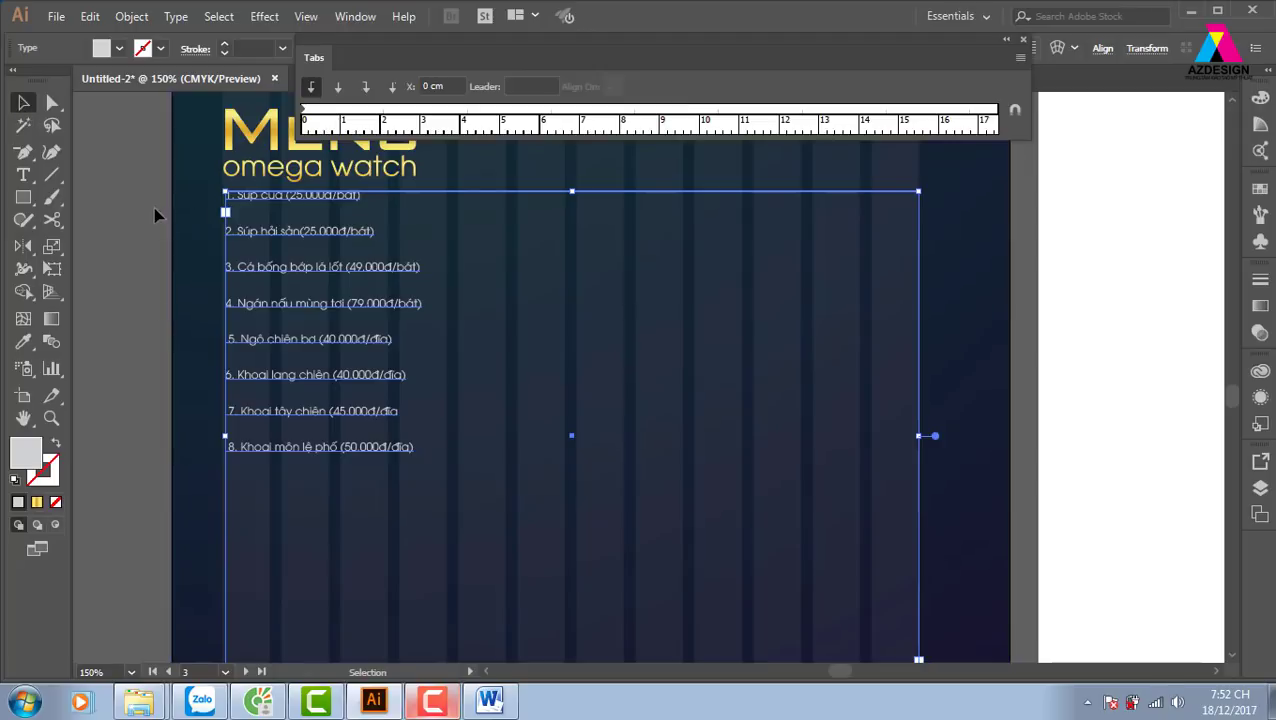
pyautogui.click(236, 558)
pyautogui.click(248, 570)
pyautogui.press('v')
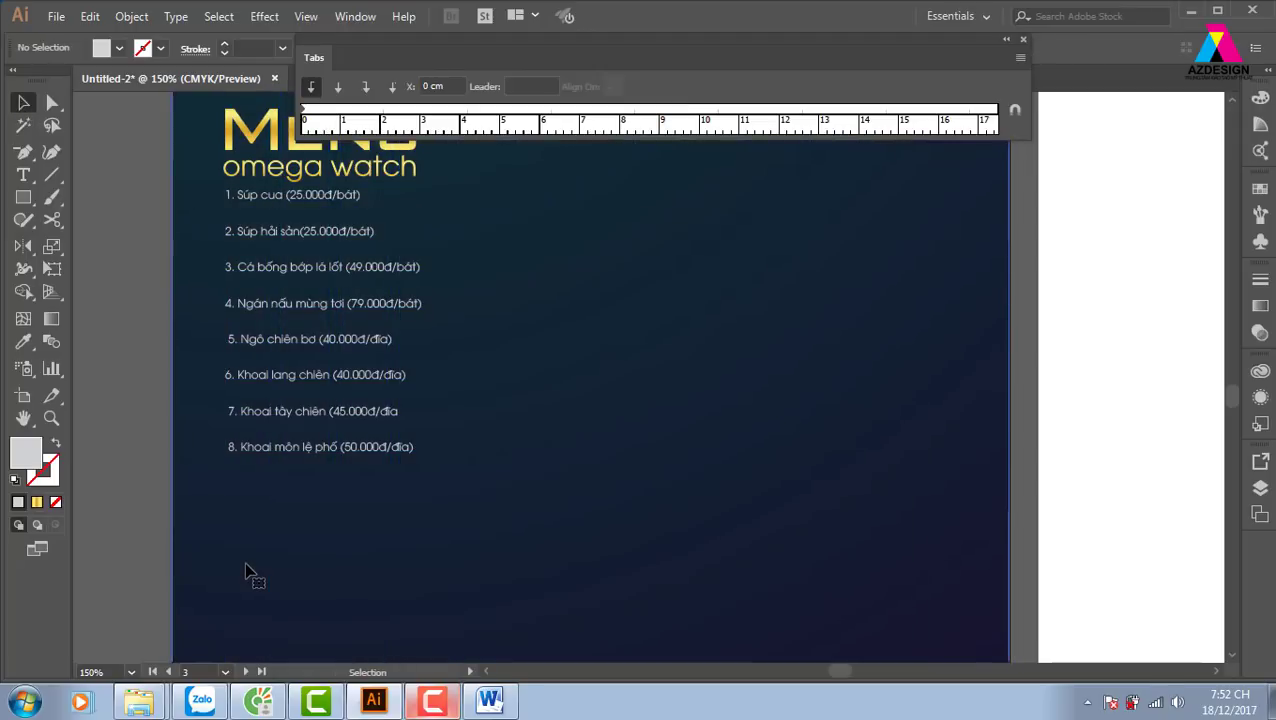
pyautogui.click(354, 452)
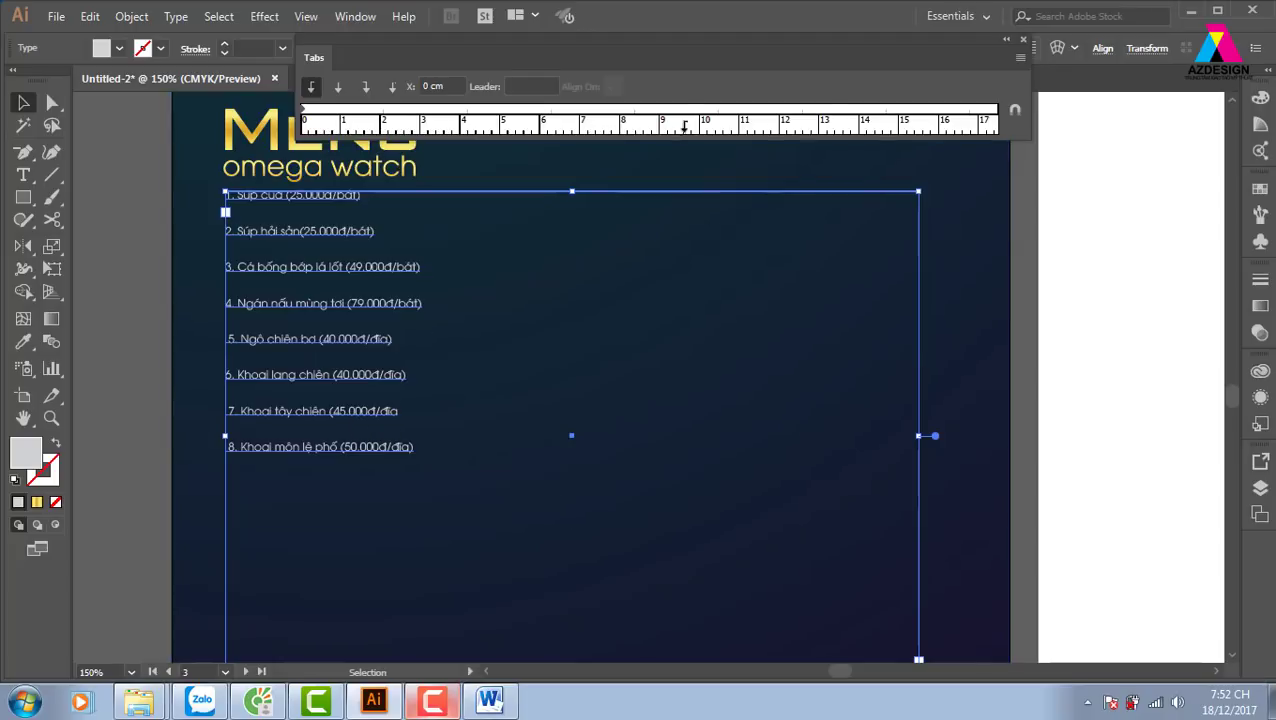
pyautogui.click(1015, 115)
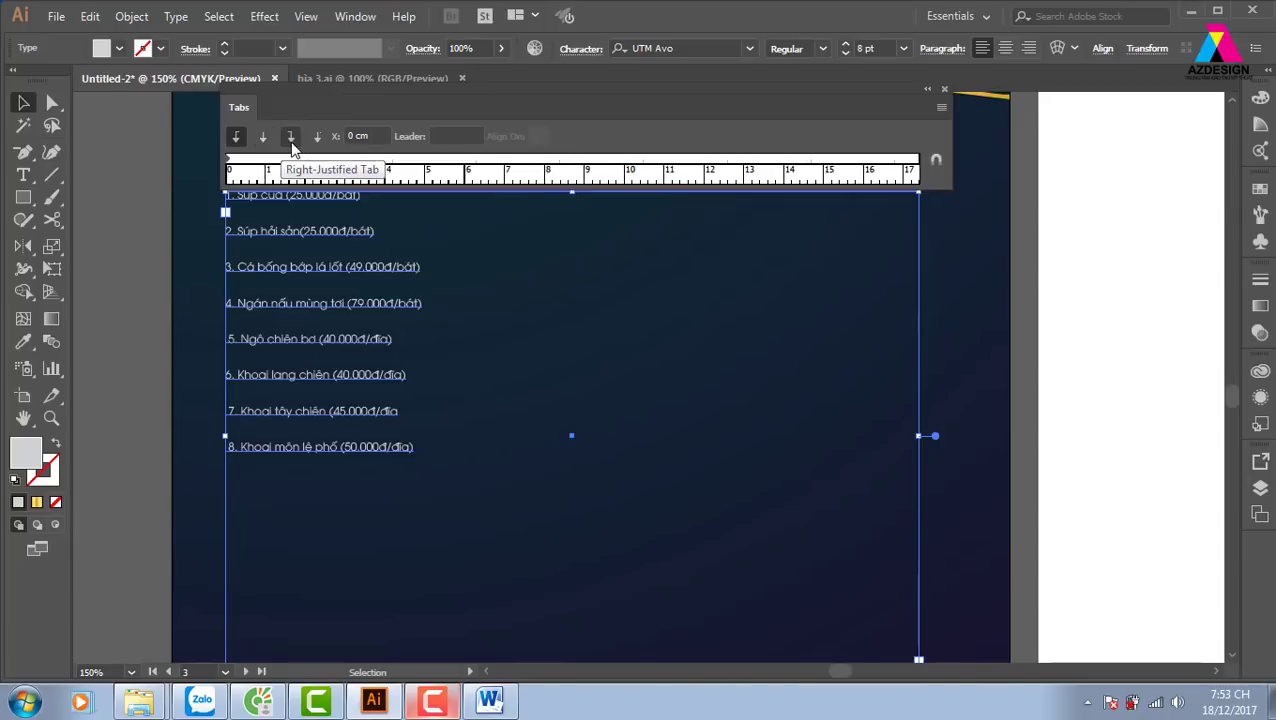
# Add a left-justified tab stop at 12.54 cm and tab the first three prices to it
pyautogui.click(240, 146)
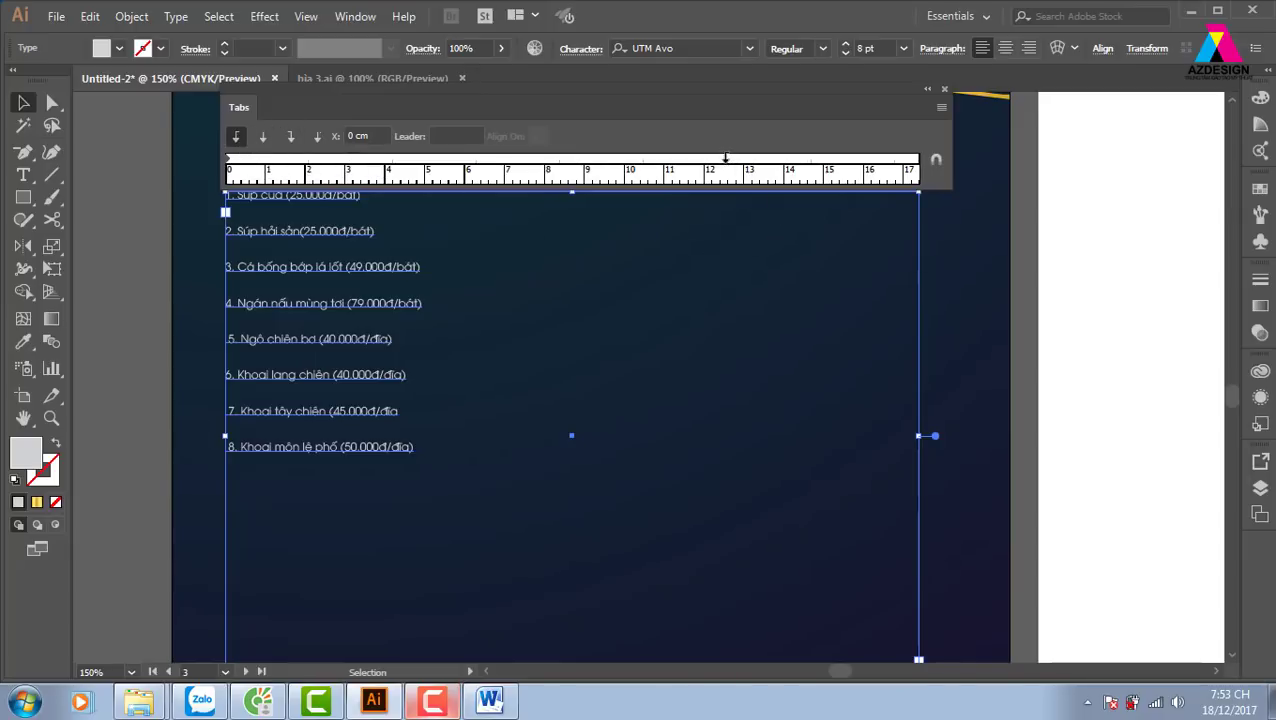
pyautogui.click(725, 158)
pyautogui.click(23, 174)
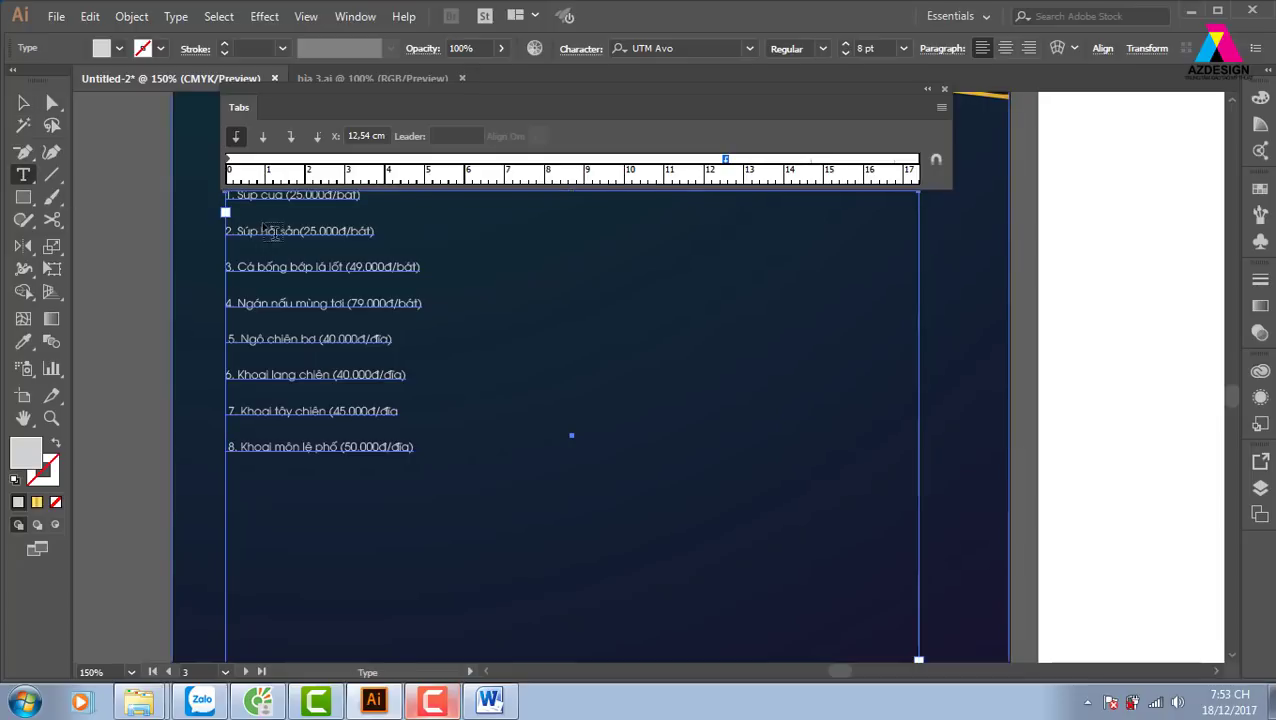
pyautogui.click(287, 195)
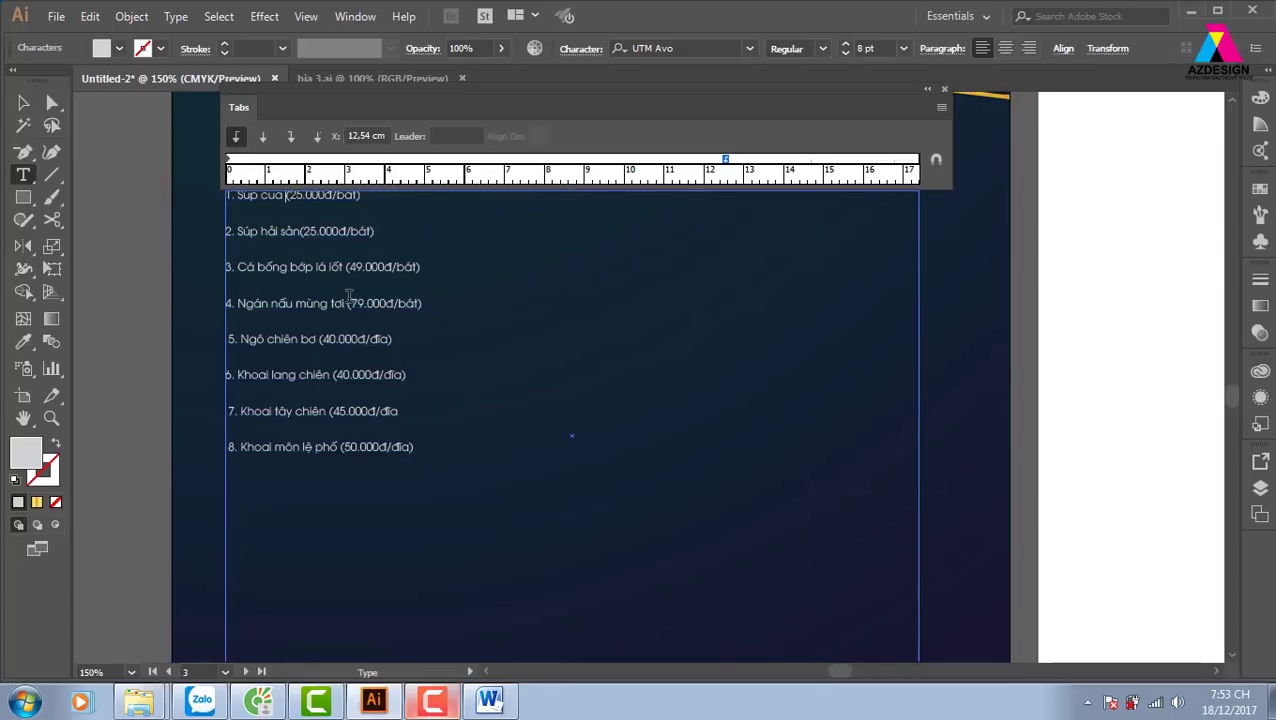
pyautogui.press('Tab')
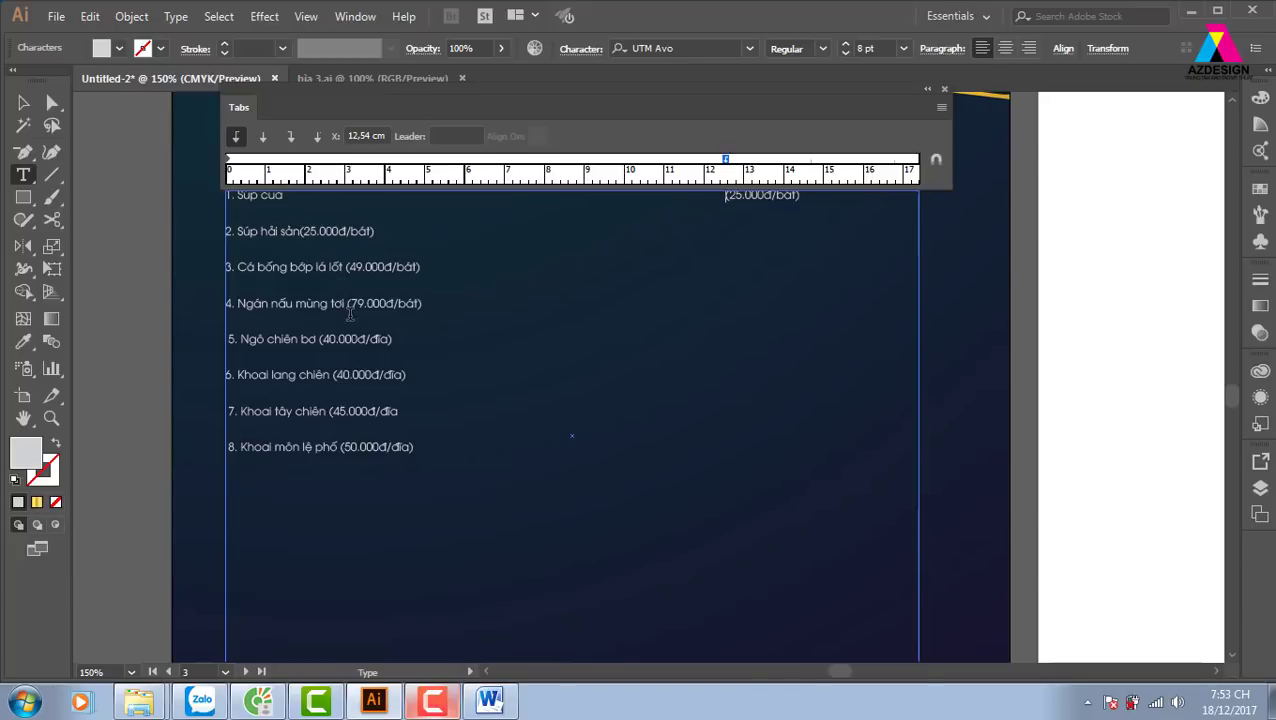
pyautogui.press('Tab')
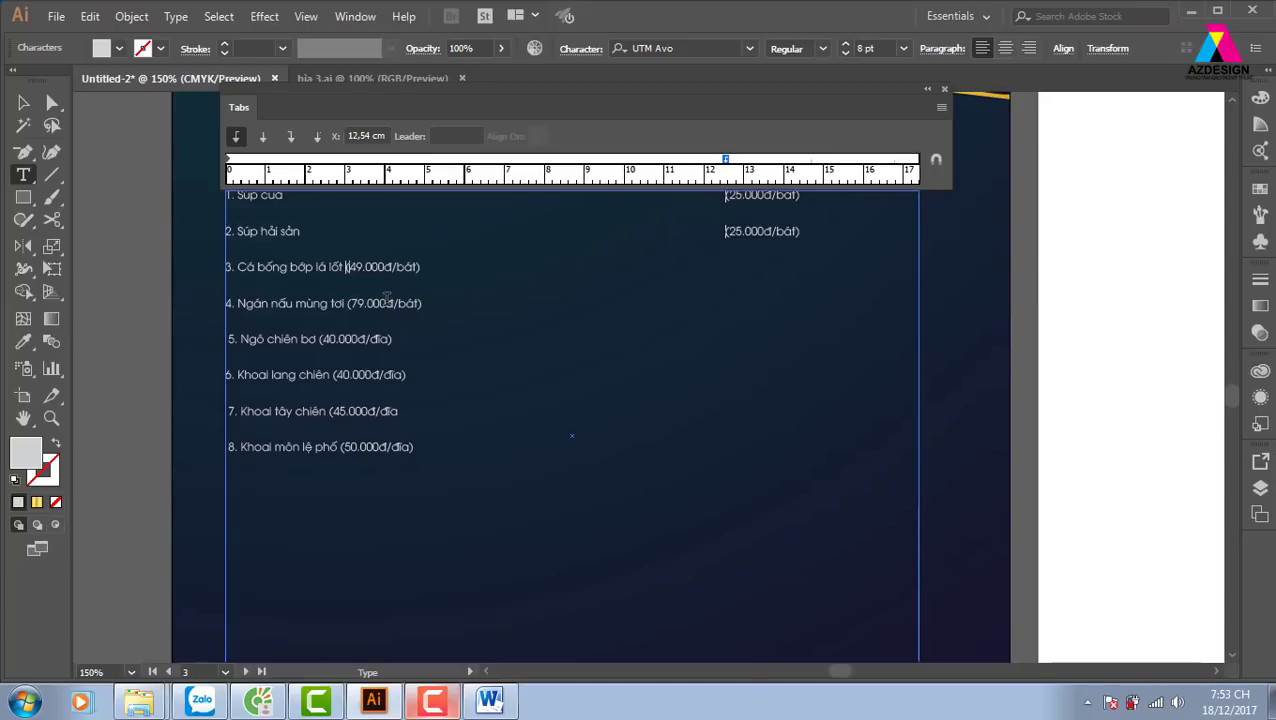
pyautogui.press('Tab')
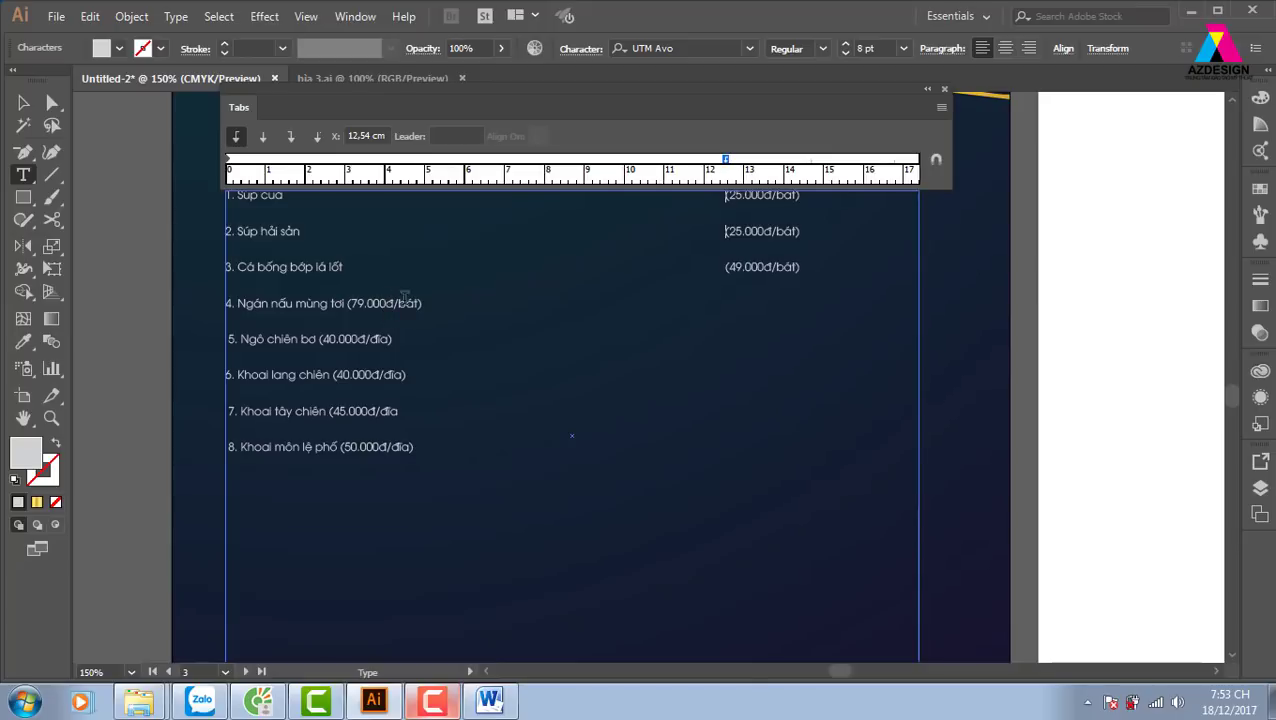
# Tab prices four through eight to the 12.54 cm stop, fixing a misplaced tab on line five
pyautogui.click(346, 303)
pyautogui.press('Tab')
pyautogui.click(320, 339)
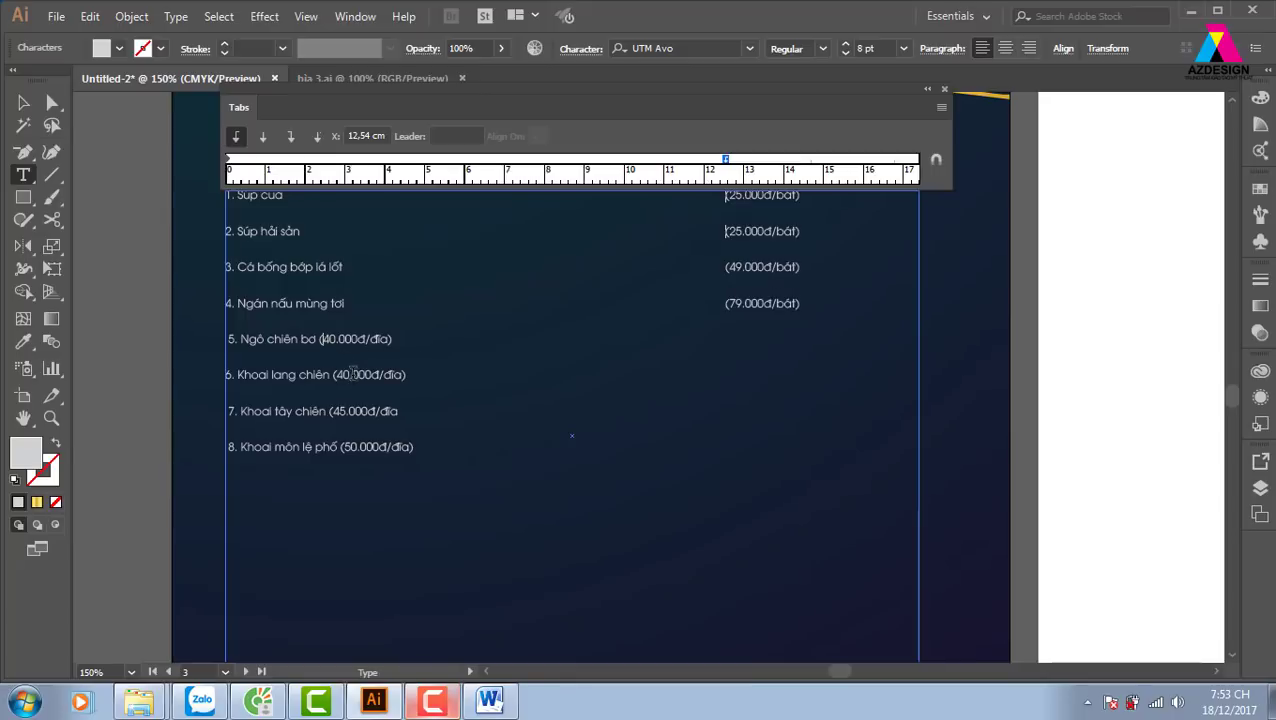
pyautogui.press('Tab')
pyautogui.hotkey('ctrl', 'z')
pyautogui.click(319, 340)
pyautogui.press('Tab')
pyautogui.click(331, 374)
pyautogui.press('Tab')
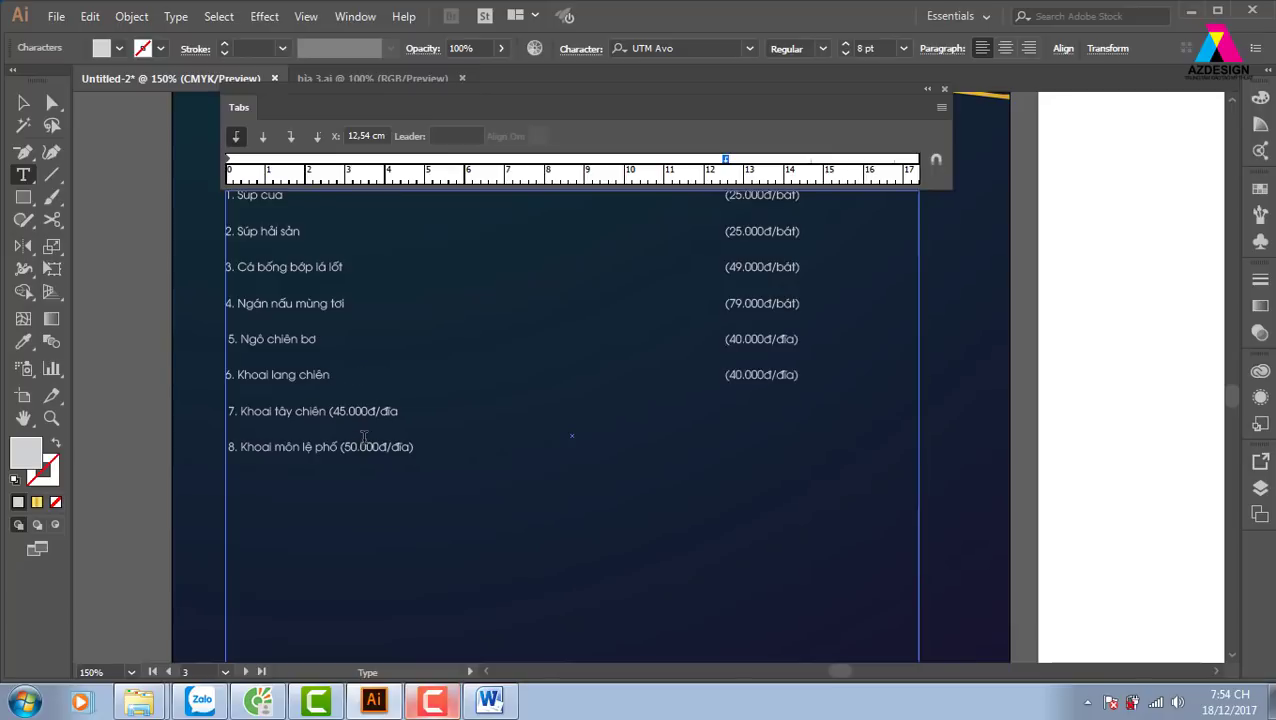
pyautogui.click(330, 410)
pyautogui.press('Tab')
pyautogui.click(340, 447)
pyautogui.press('Tab')
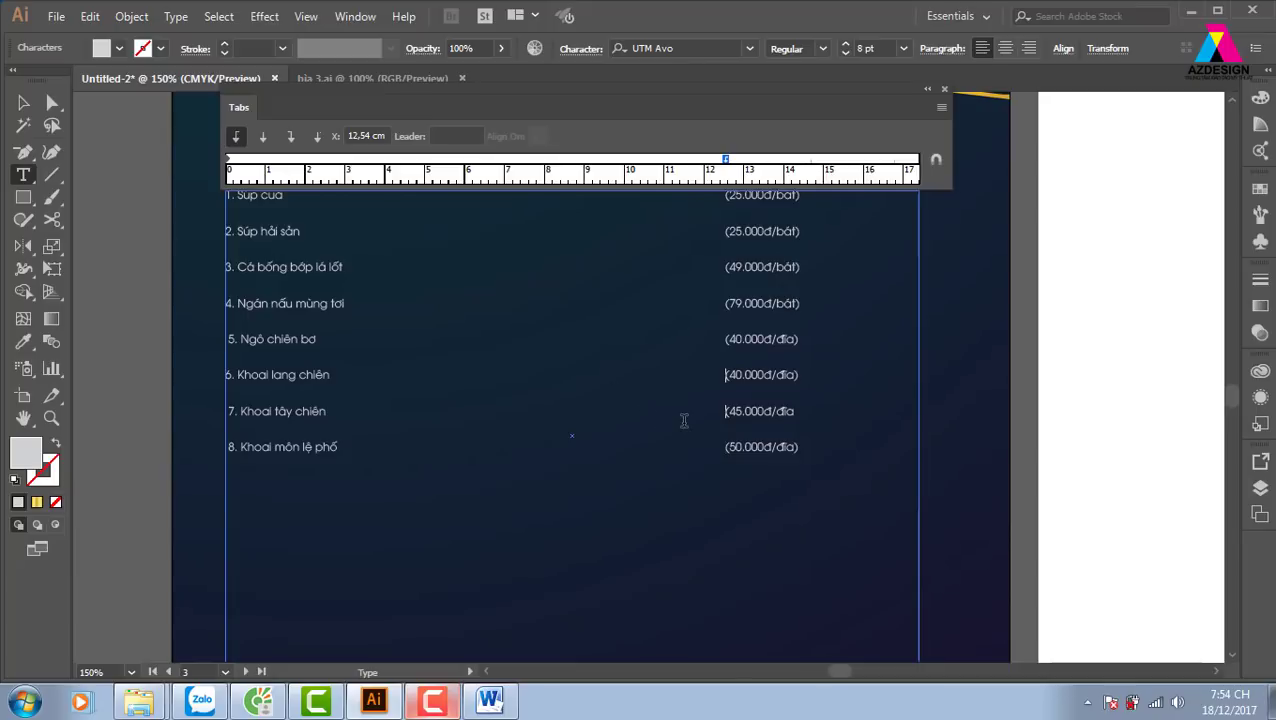
pyautogui.click(24, 103)
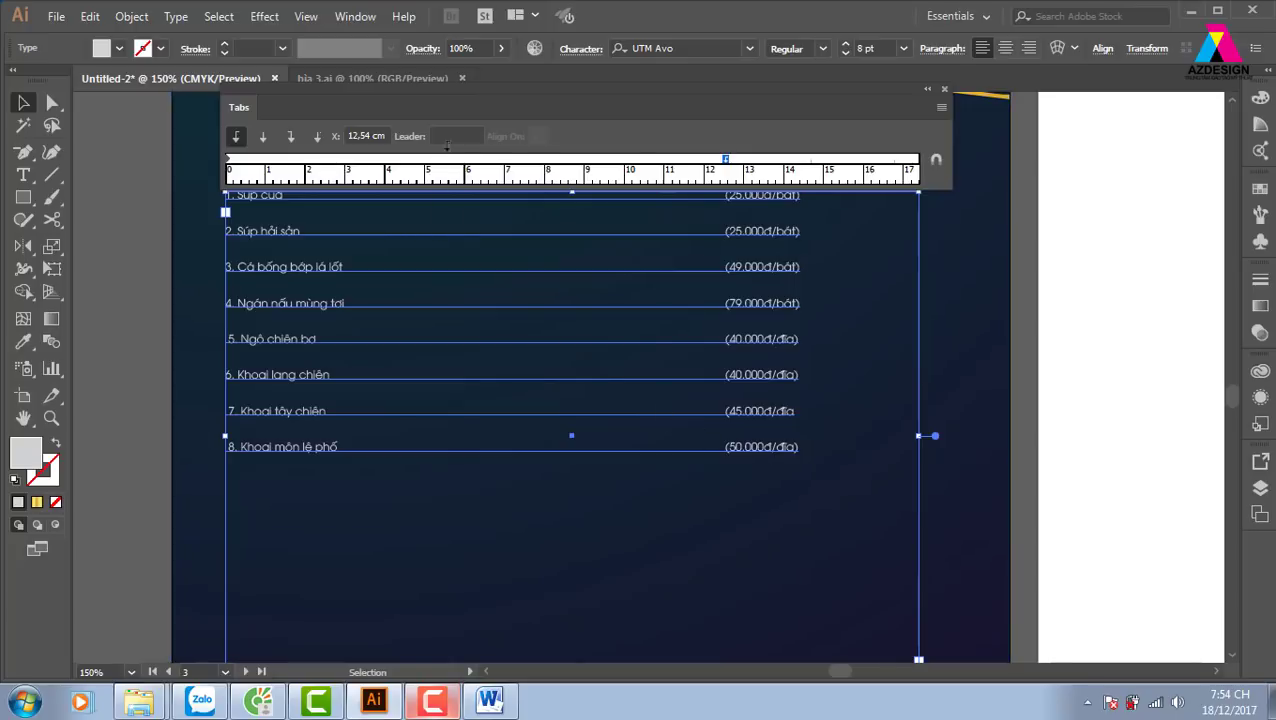
# Set '.' as the tab leader so dots run to each price, then close the Tabs panel
pyautogui.click(452, 138)
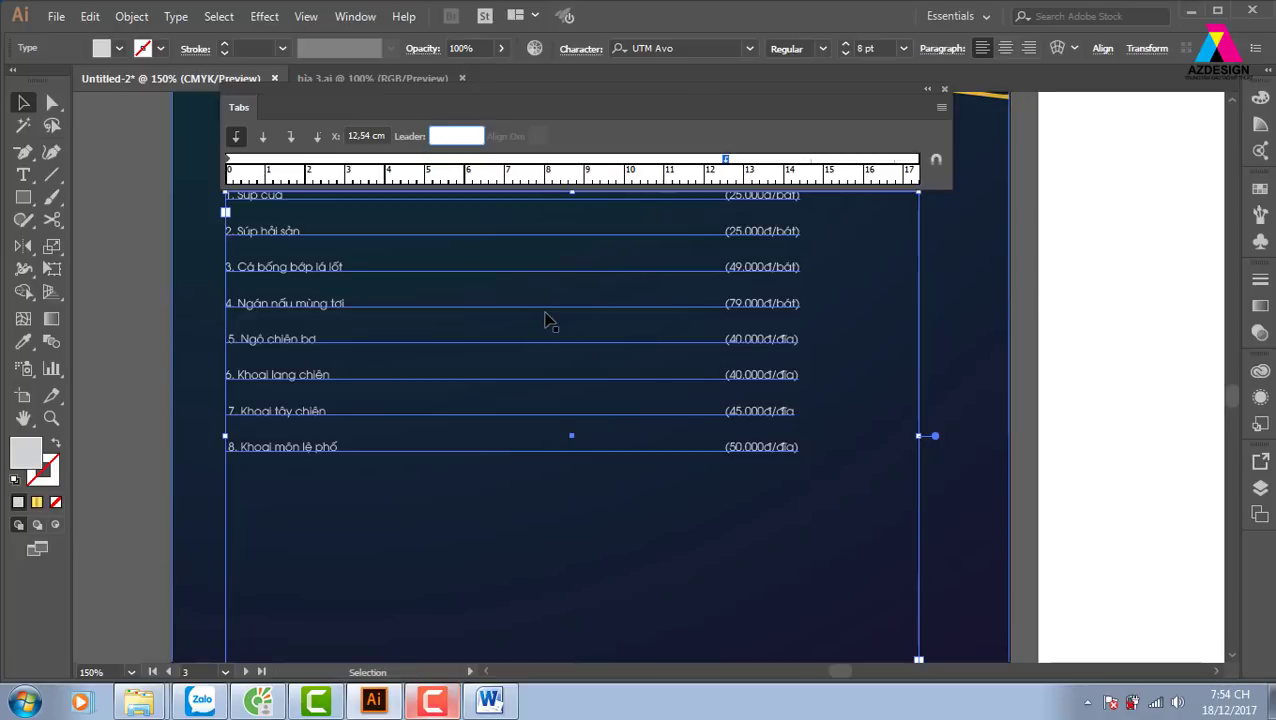
pyautogui.write('.')
pyautogui.press('Return')
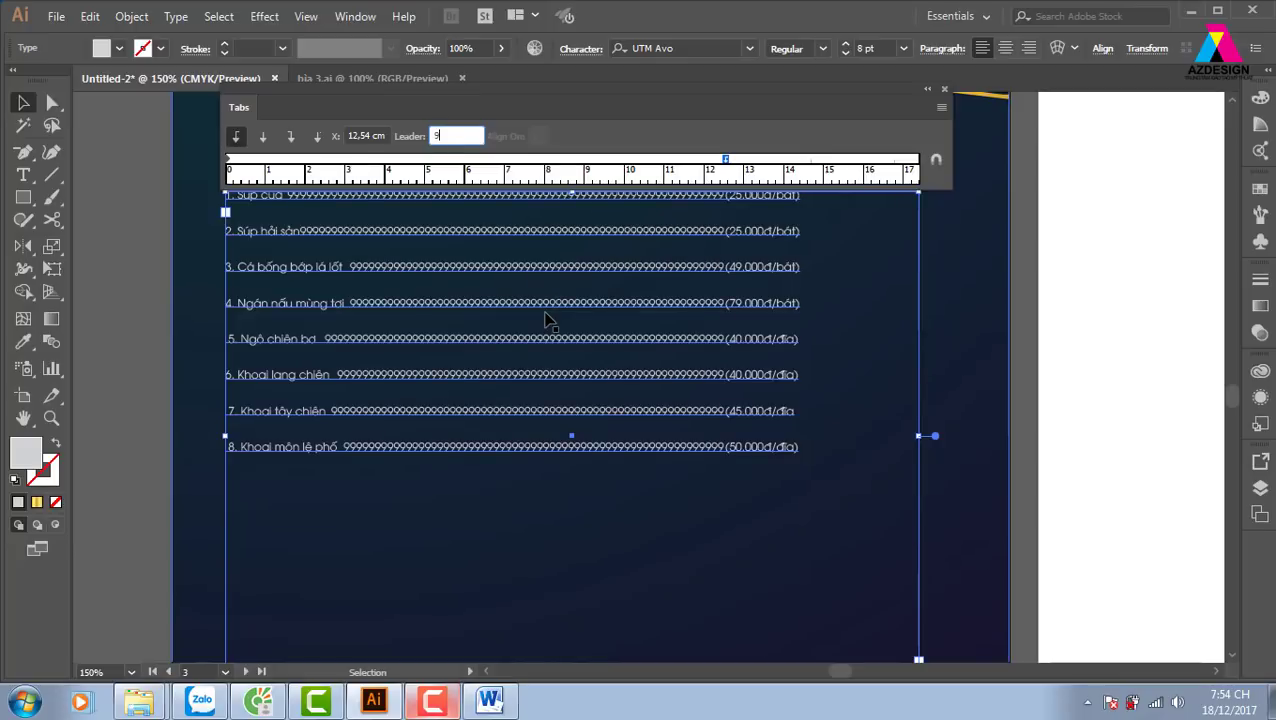
pyautogui.press('Return')
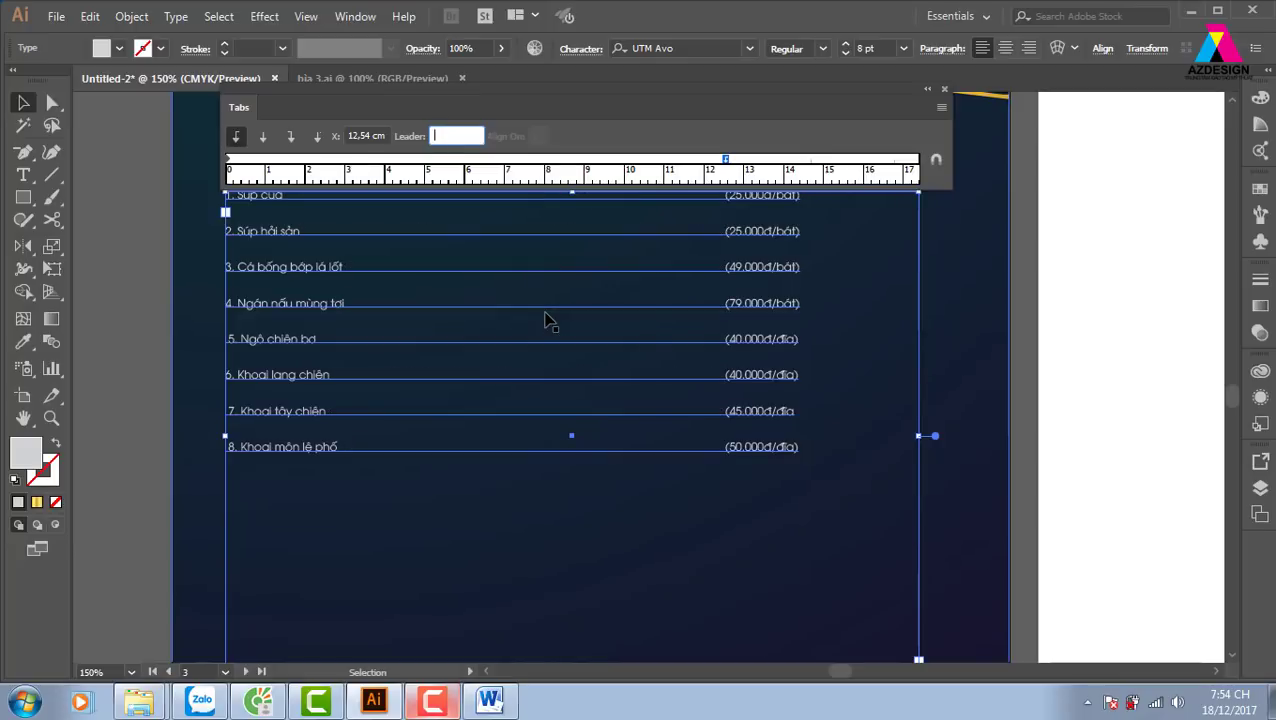
pyautogui.write('.')
pyautogui.press('Return')
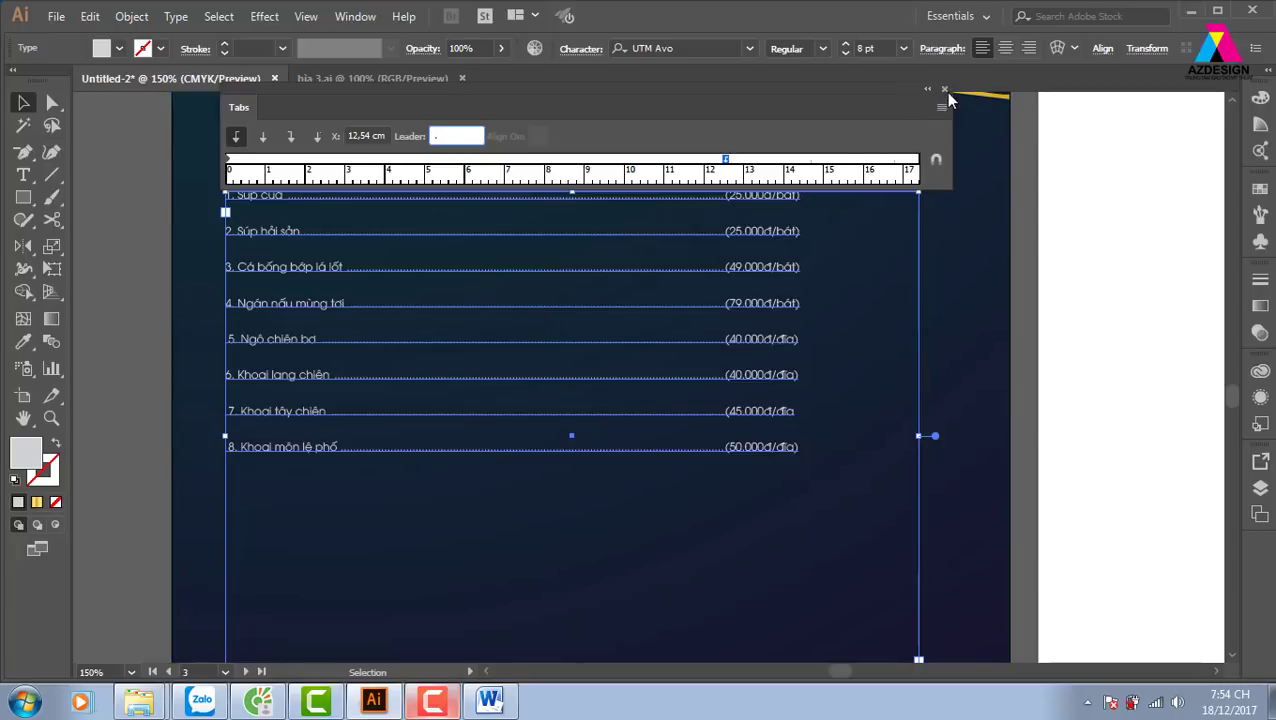
pyautogui.click(944, 89)
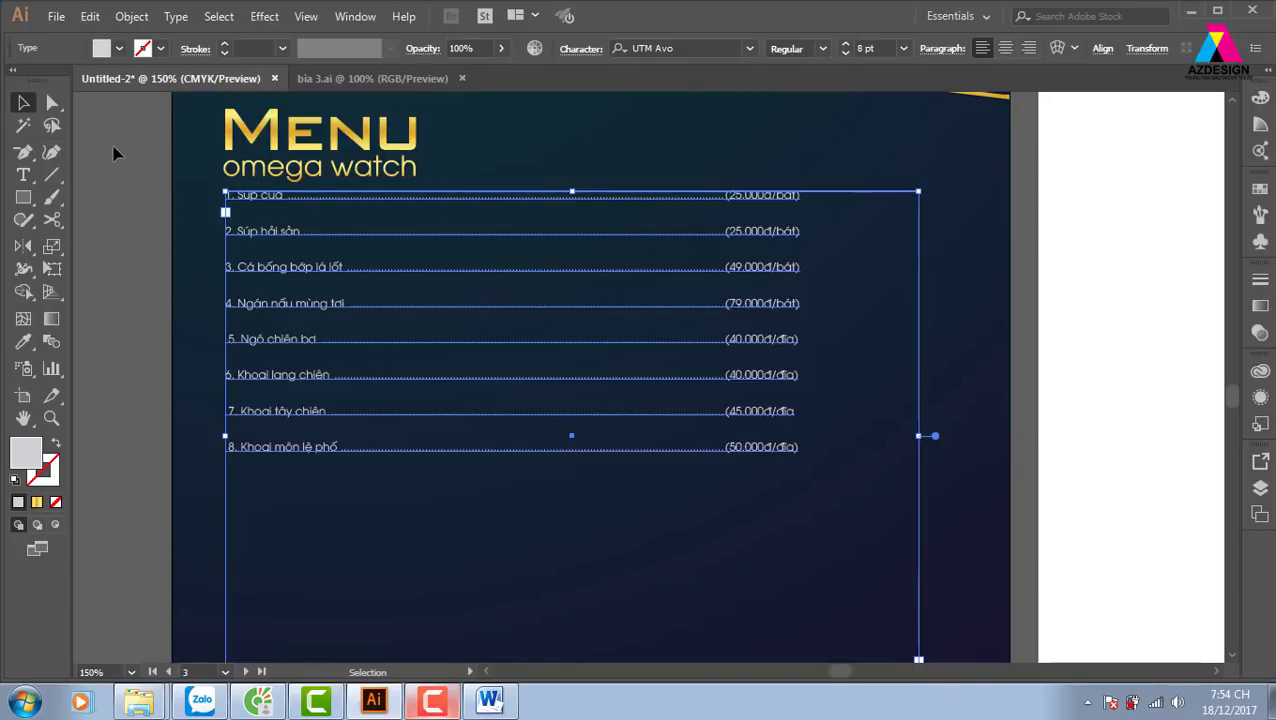
pyautogui.click(113, 152)
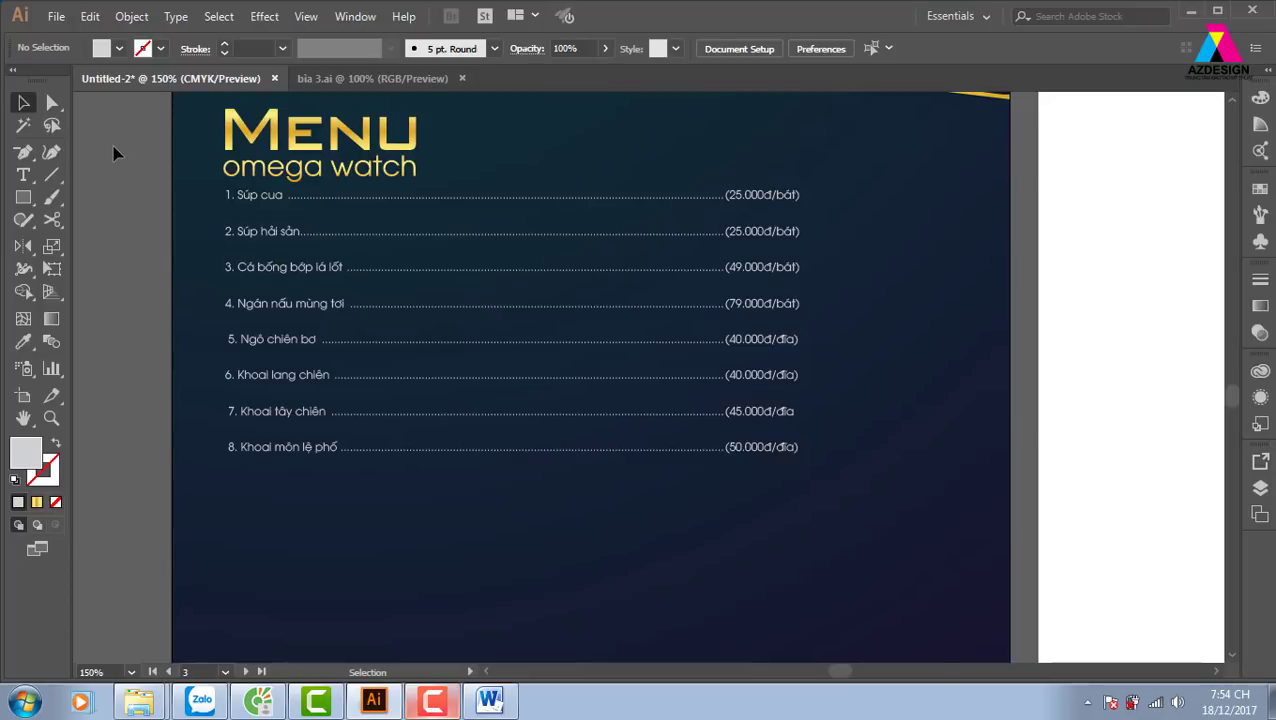
# Set the eight-dish price list text to 11 pt, then zoom out to view the whole page
pyautogui.click(766, 200)
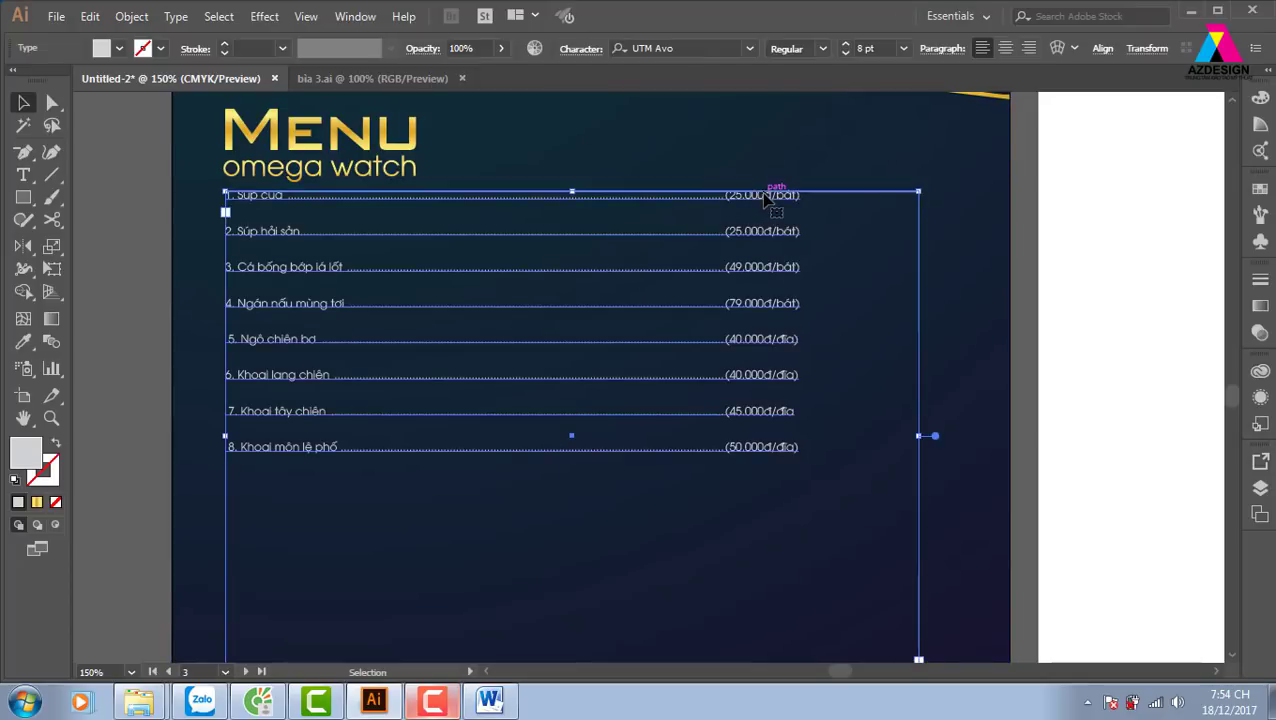
pyautogui.click(903, 48)
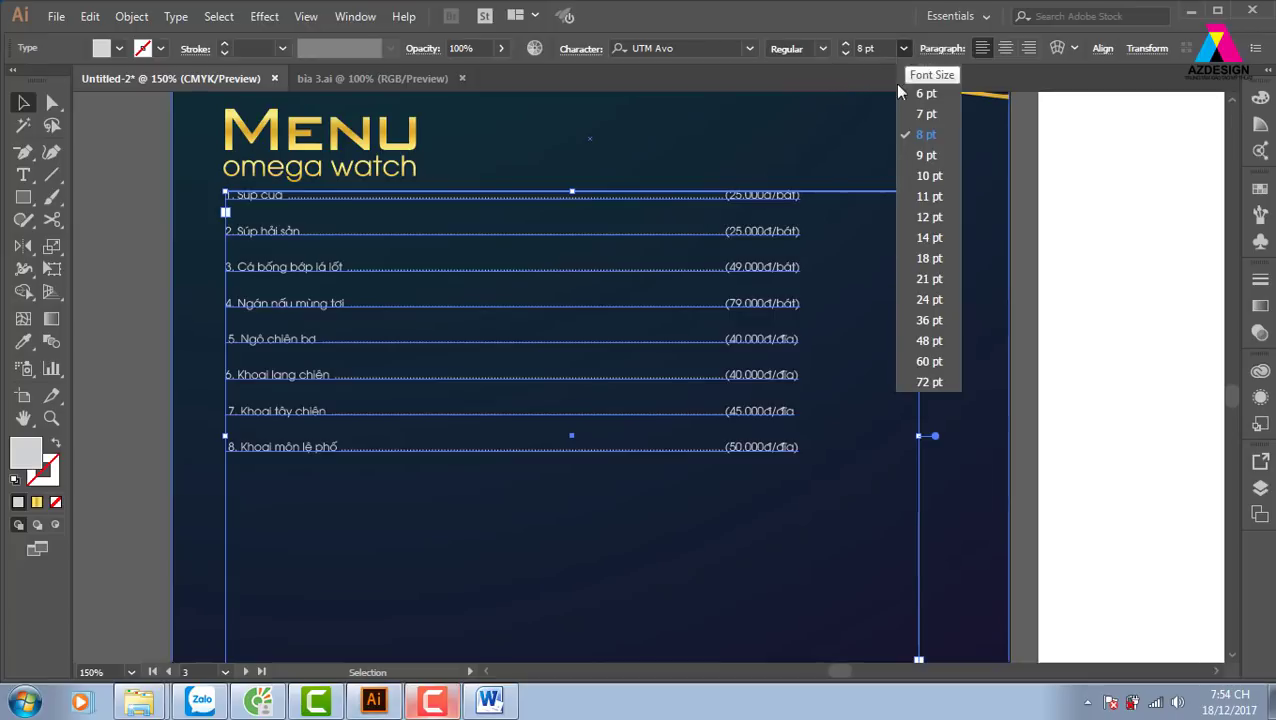
pyautogui.click(930, 197)
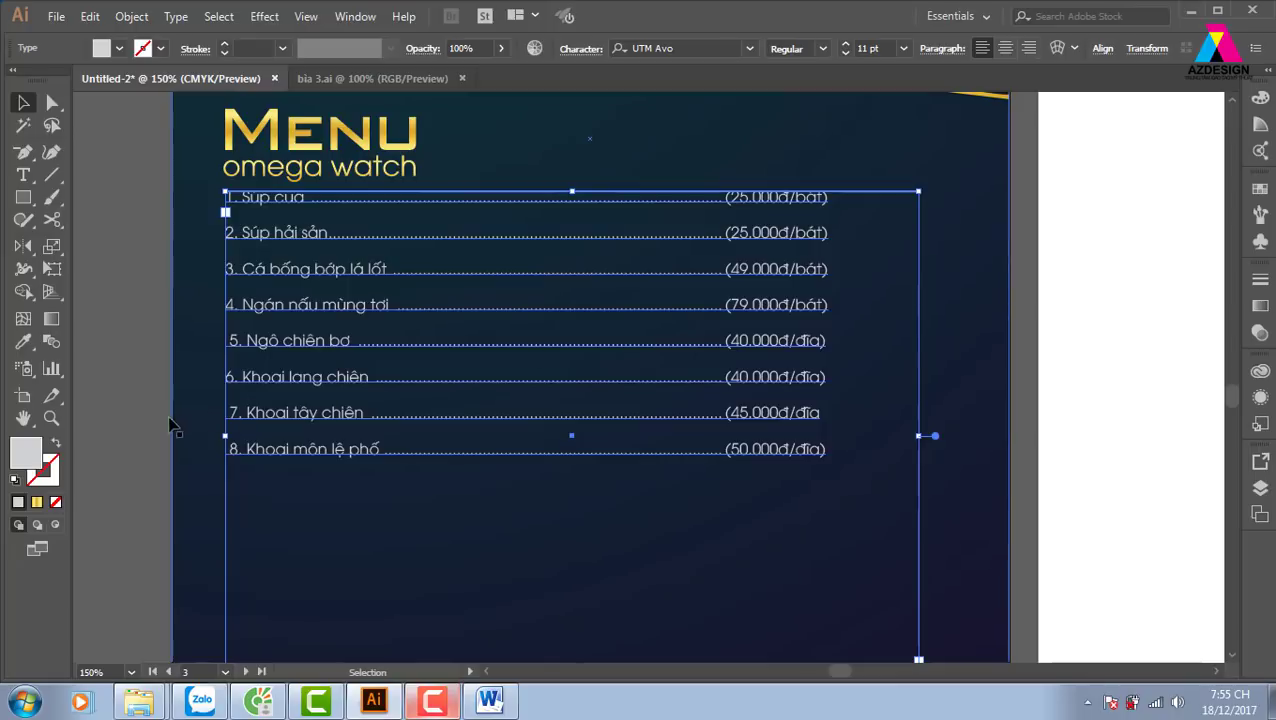
pyautogui.click(211, 440)
pyautogui.moveTo(540, 503); pyautogui.dragTo(526, 471)
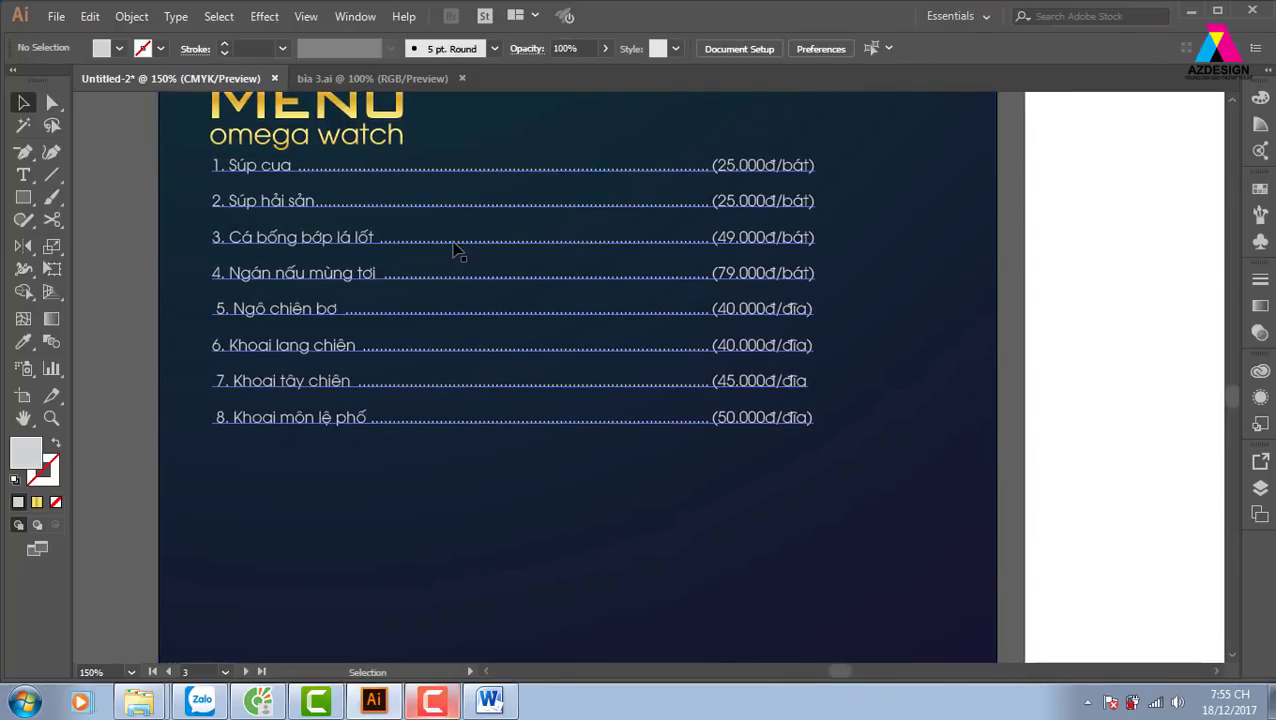
pyautogui.click(462, 262)
pyautogui.hotkey('ctrl', '-')
pyautogui.hotkey('ctrl', '-')
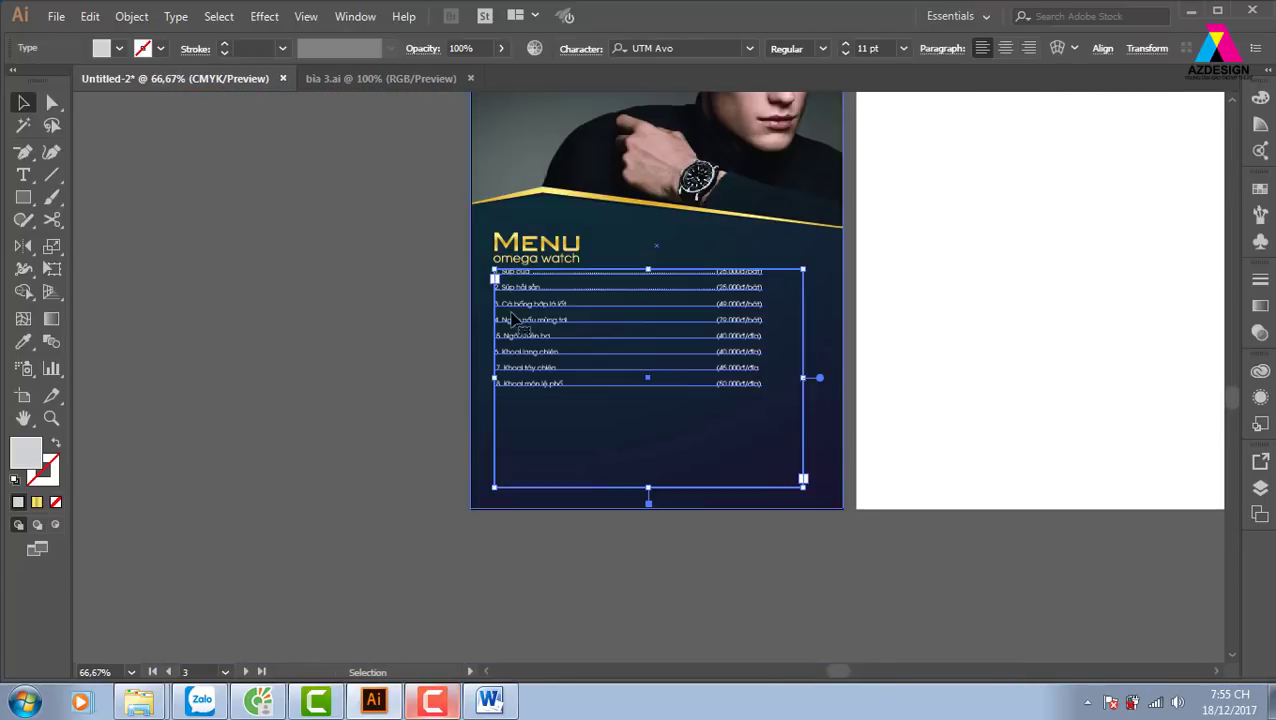
pyautogui.click(345, 396)
pyautogui.moveTo(527, 509); pyautogui.dragTo(385, 633)
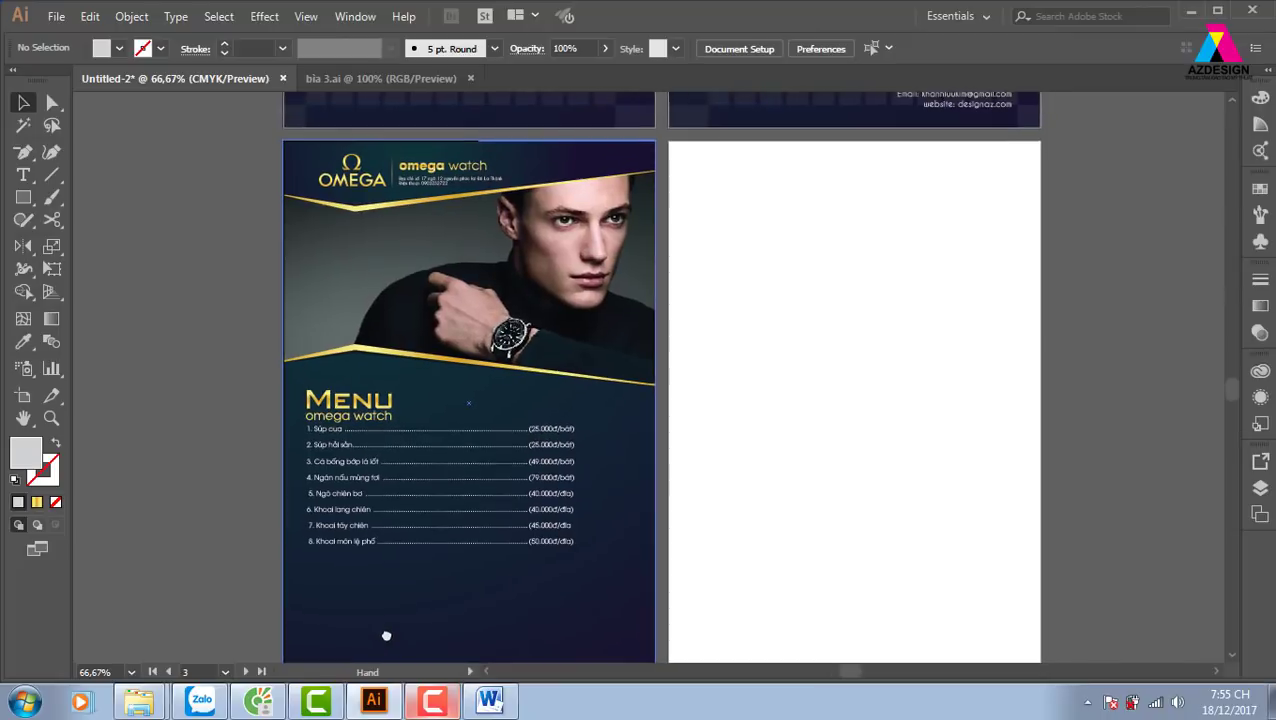
pyautogui.click(944, 473)
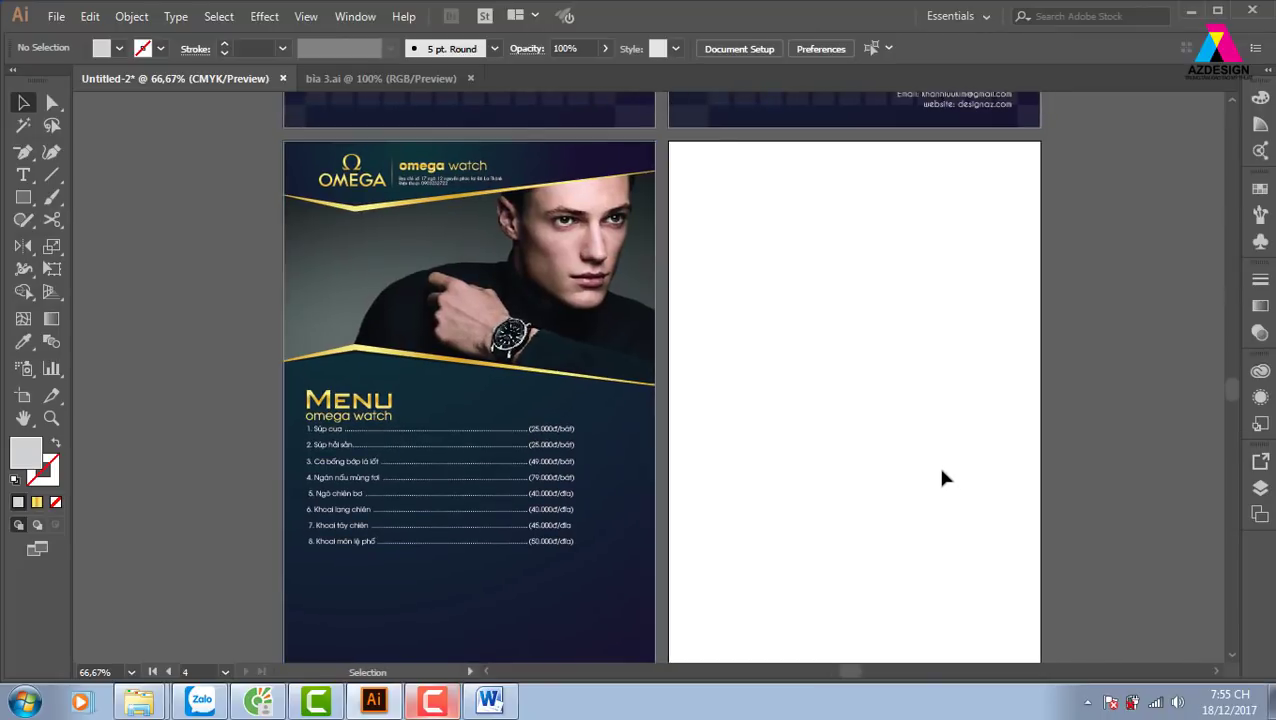
# Paste in place page one's dark background, header photo and stripes onto the blank right artboard
pyautogui.moveTo(903, 448); pyautogui.dragTo(834, 438)
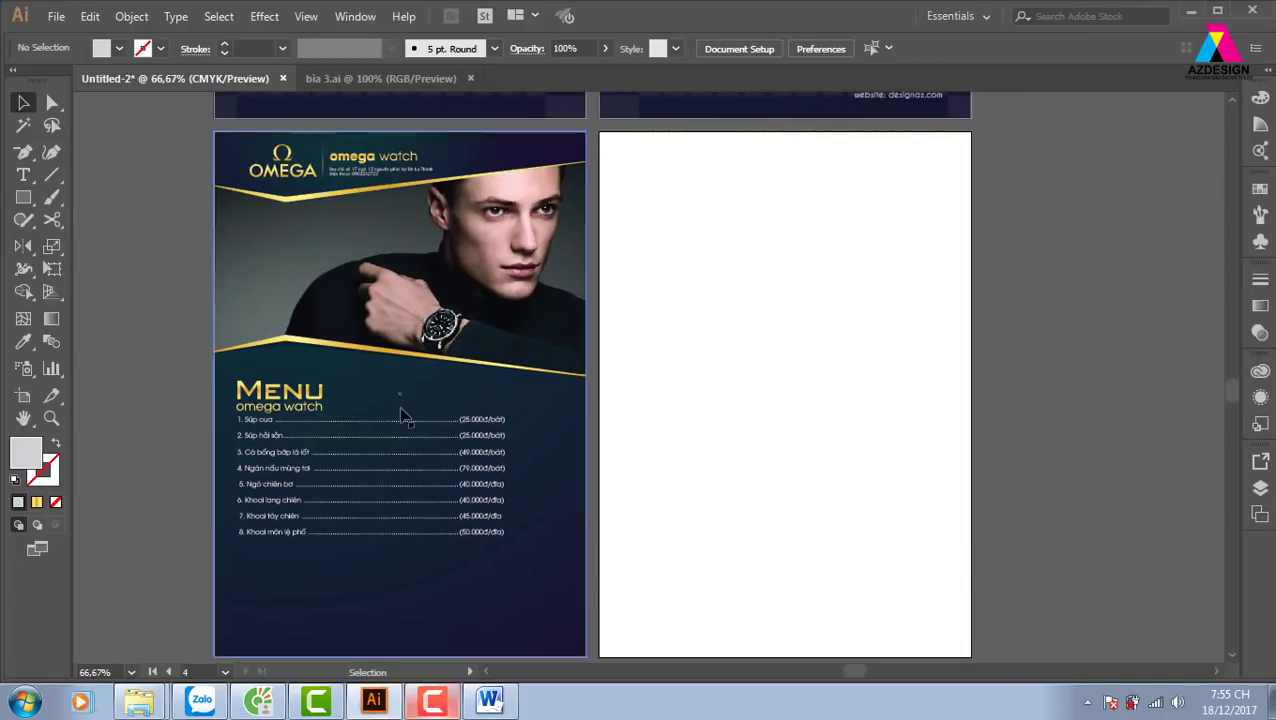
pyautogui.moveTo(157, 152)
pyautogui.mouseDown()
pyautogui.moveTo(355, 273)
pyautogui.moveTo(480, 405)
pyautogui.mouseUp()
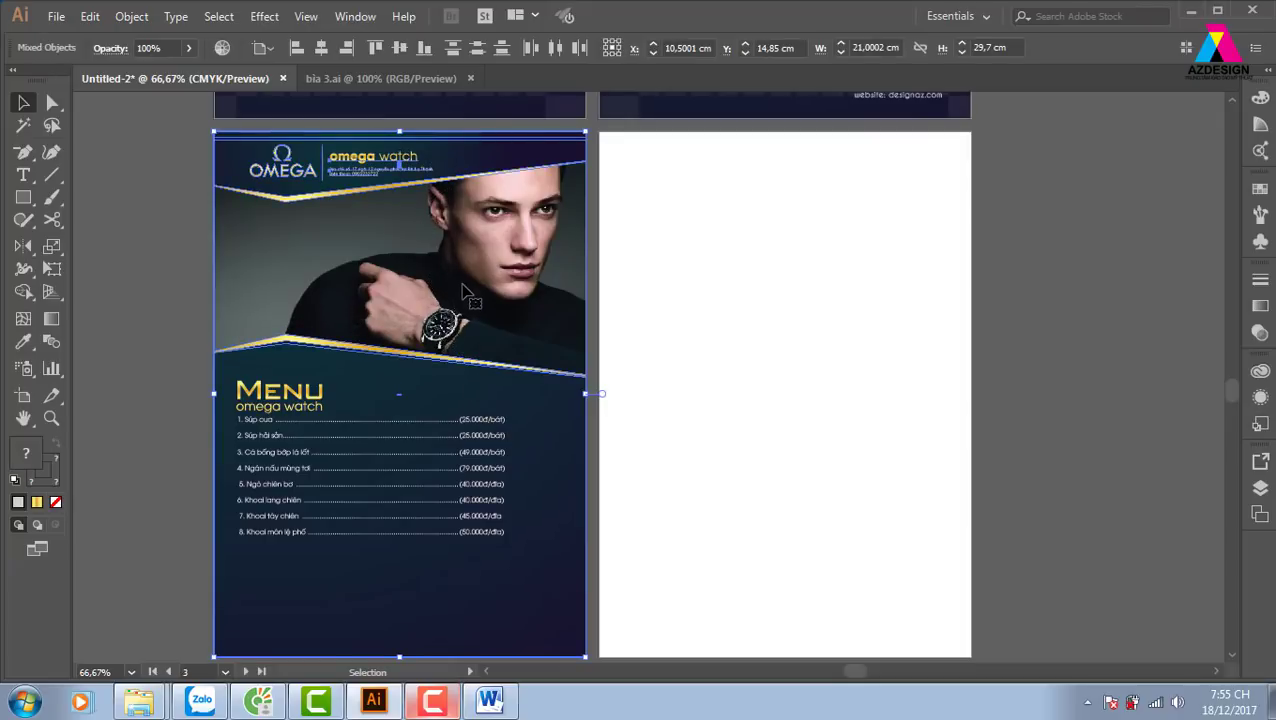
pyautogui.moveTo(462, 290); pyautogui.dragTo(556, 292)
pyautogui.hotkey('ctrl', 'z')
pyautogui.moveTo(380, 316); pyautogui.dragTo(716, 362)
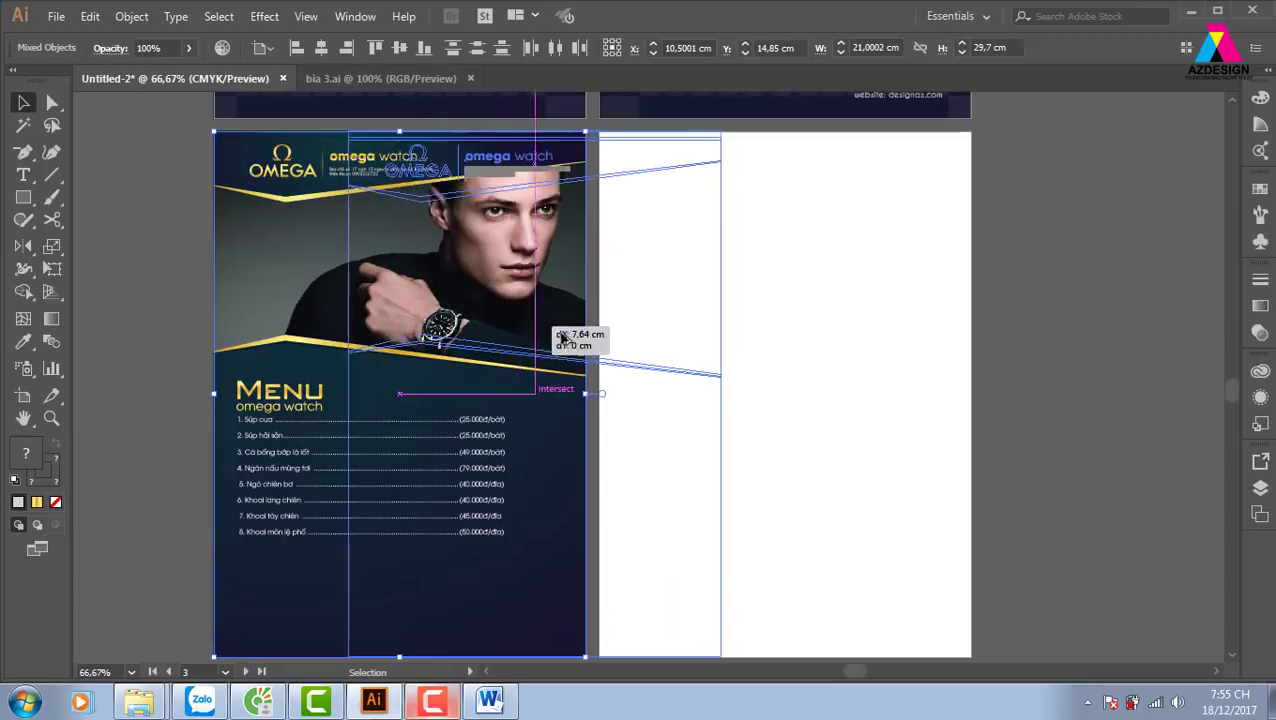
pyautogui.hotkey('ctrl', 'z')
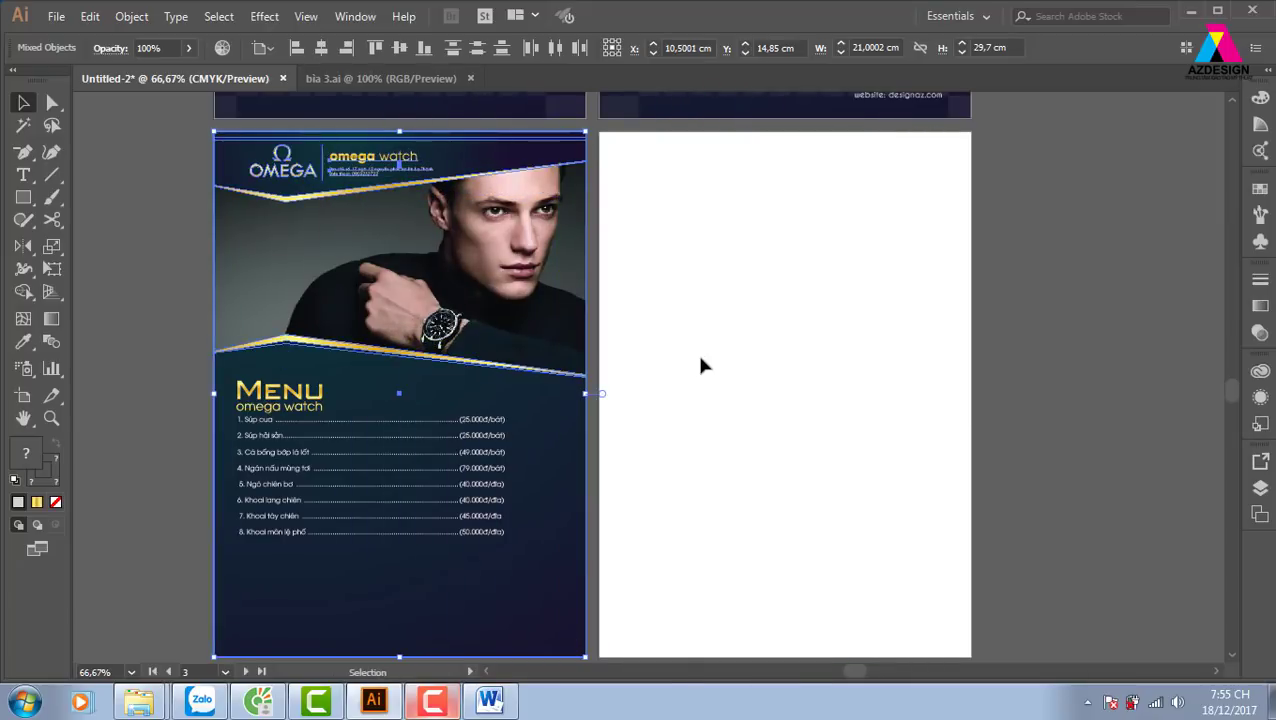
pyautogui.click(866, 408)
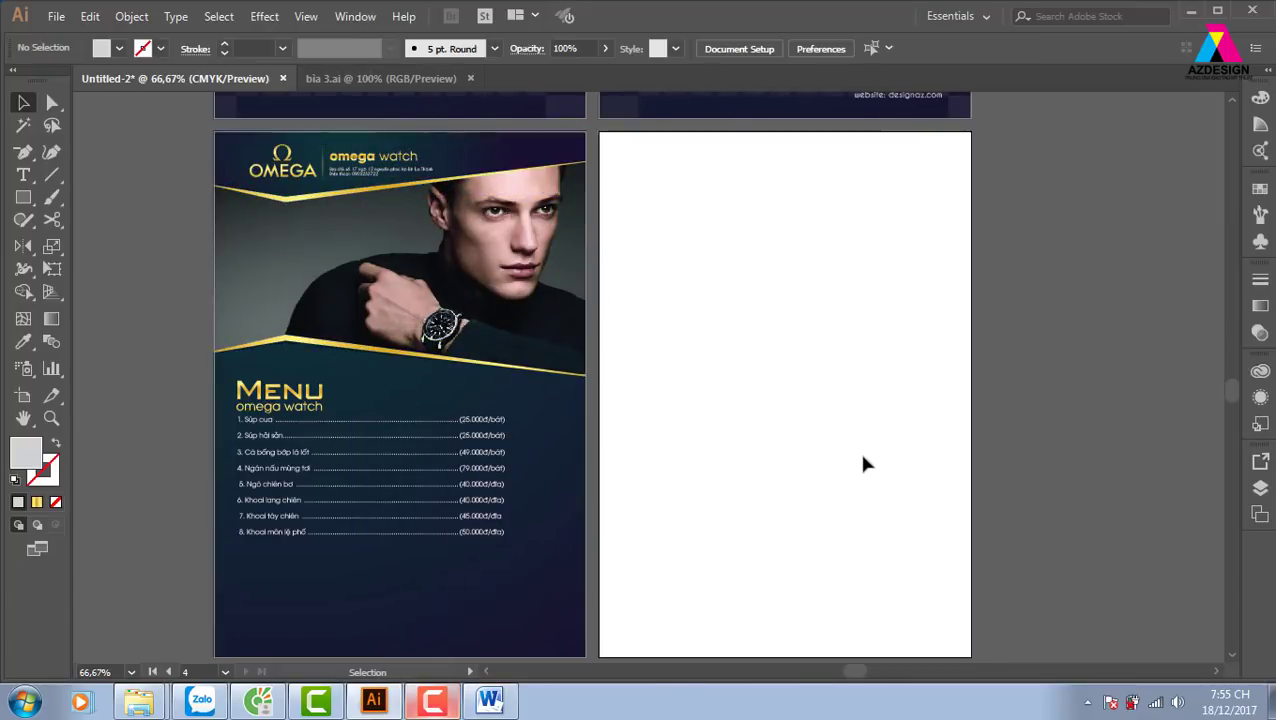
pyautogui.hotkey('ctrl', 'shift', 'v')
pyautogui.click(1070, 420)
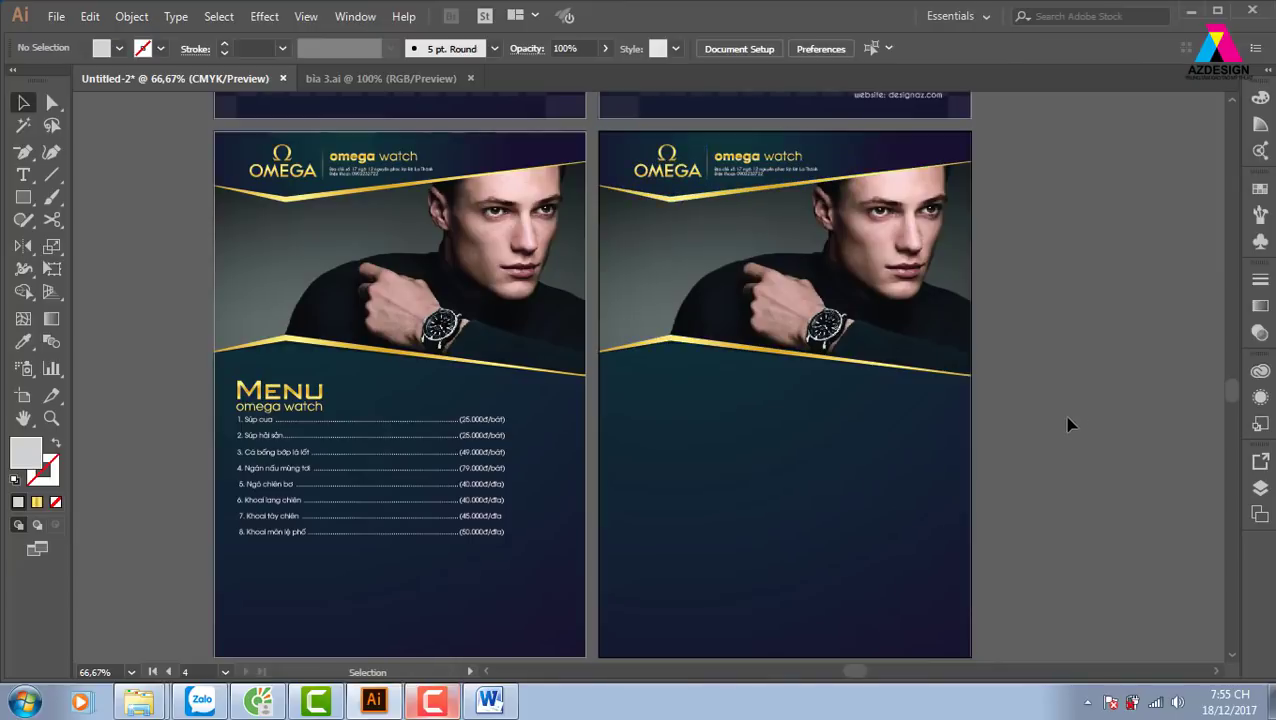
pyautogui.scroll(-2, 520, 435)
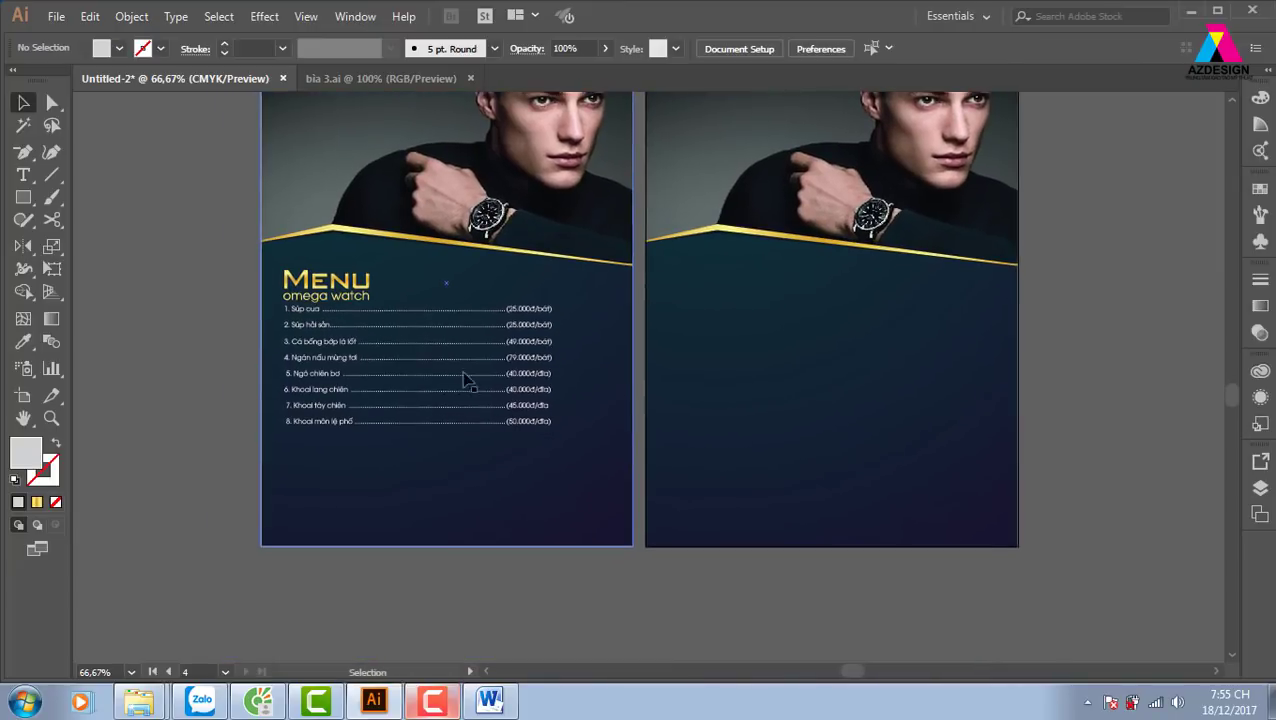
# Duplicate the gold 'omega watch' title text down to the bottom of page one
pyautogui.click(328, 297)
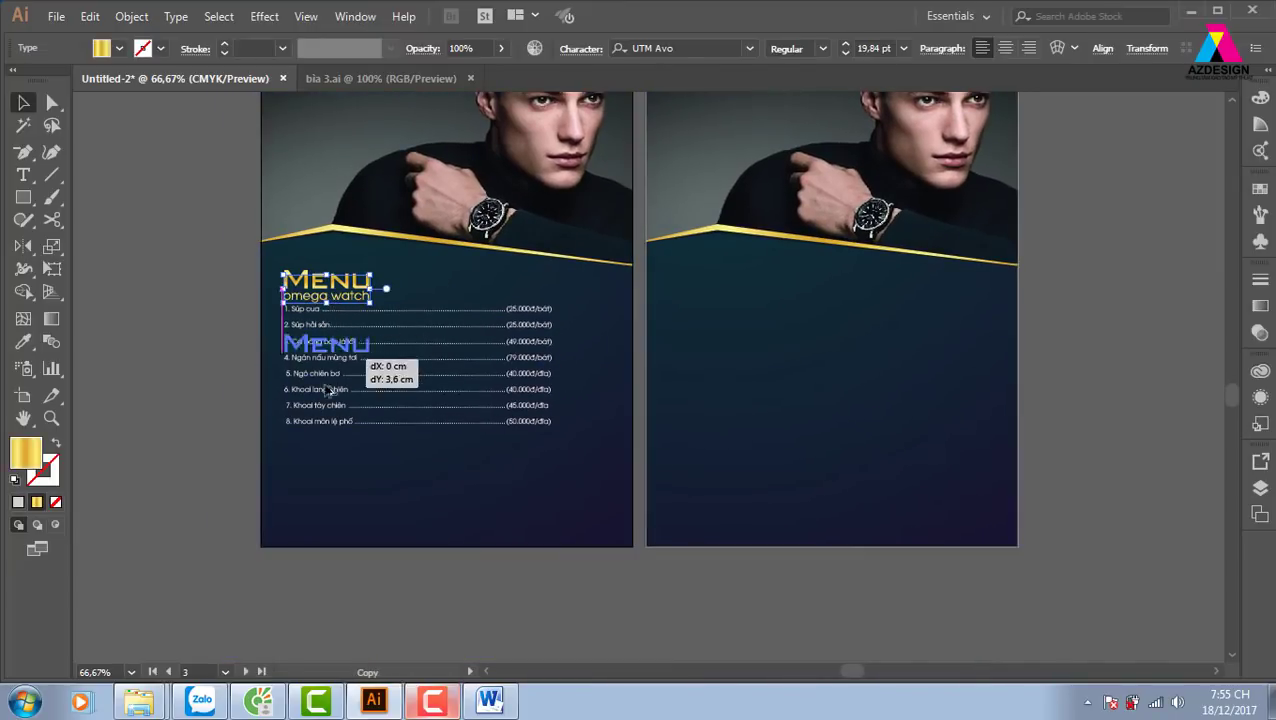
pyautogui.moveTo(333, 302); pyautogui.dragTo(355, 532)
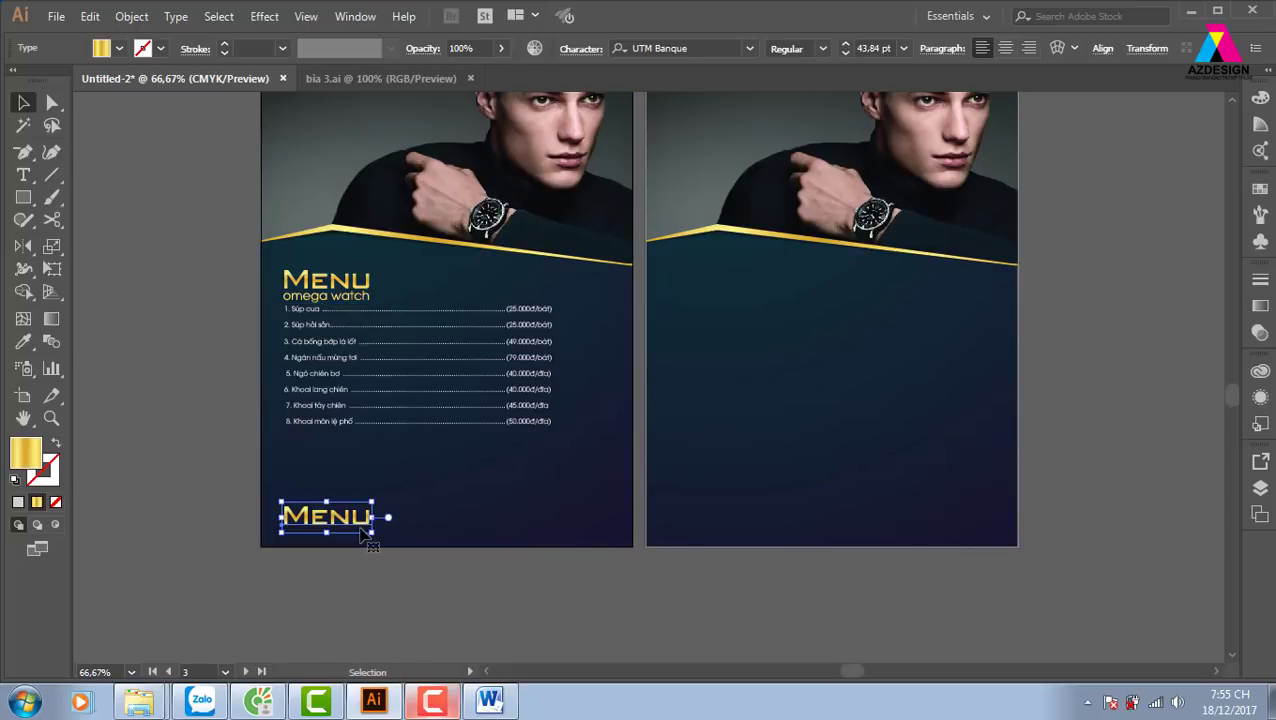
pyautogui.press('Delete')
pyautogui.moveTo(340, 282); pyautogui.dragTo(345, 355)
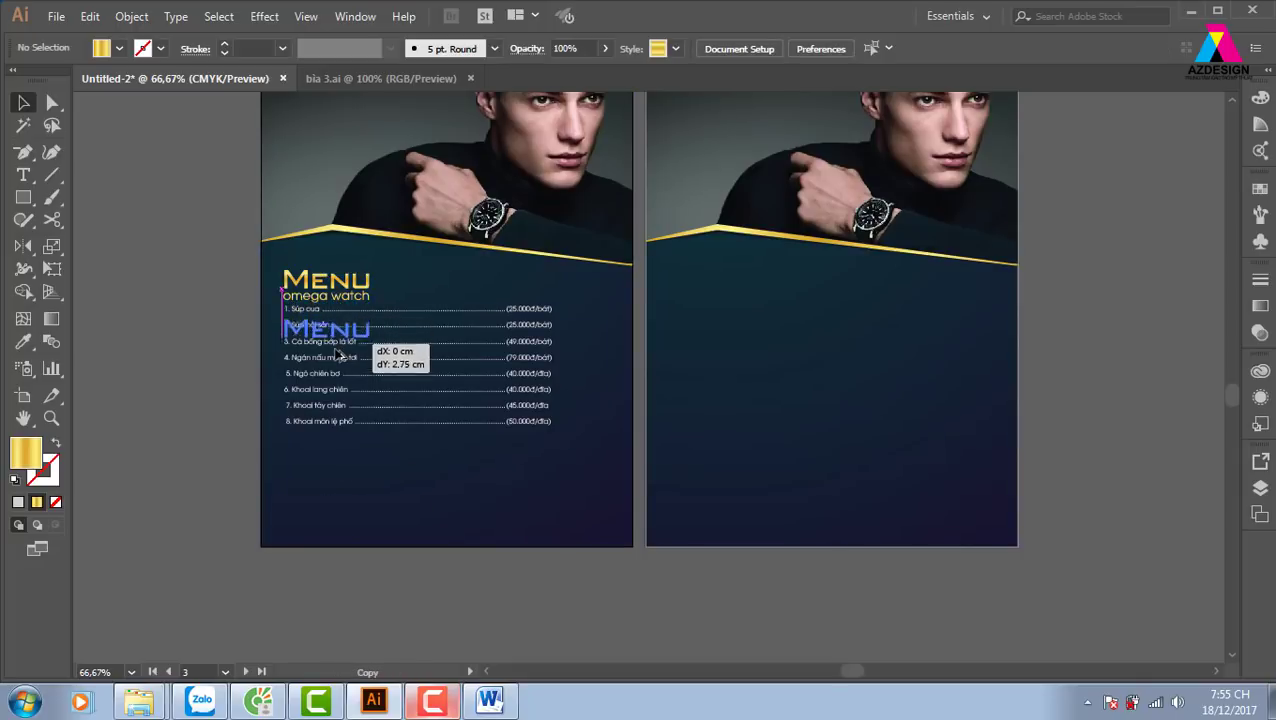
pyautogui.hotkey('ctrl', 'z')
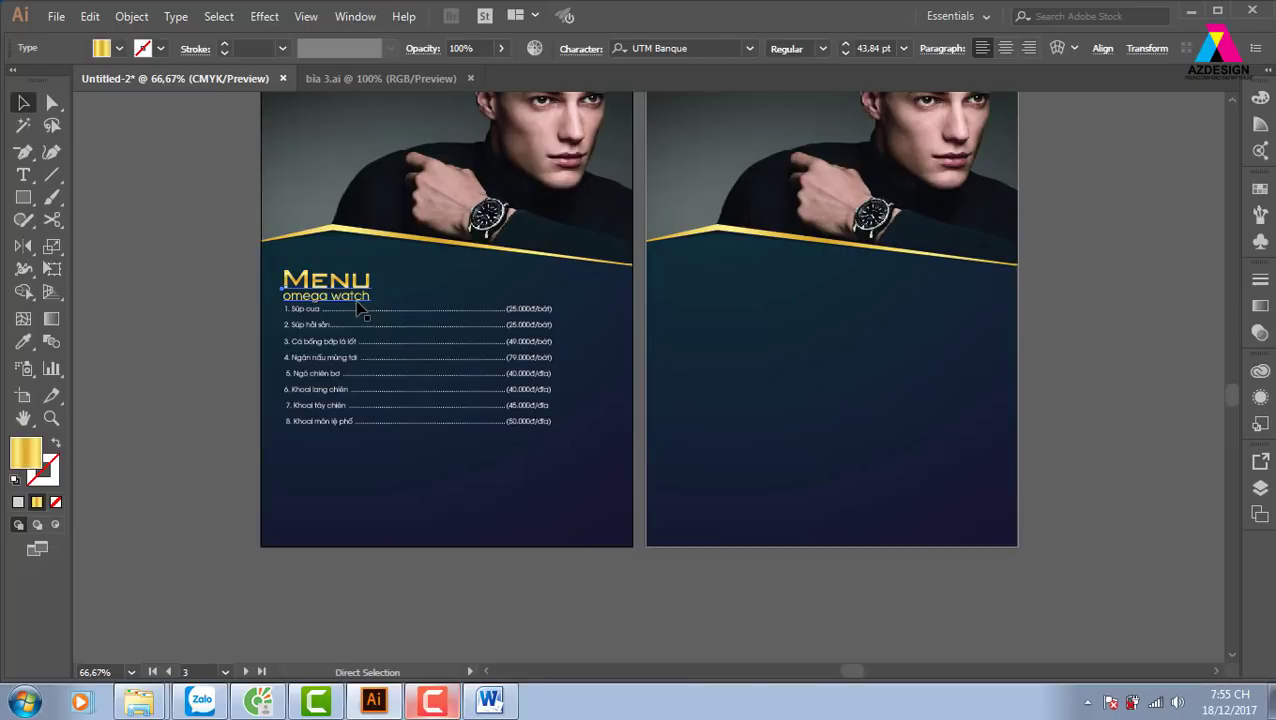
pyautogui.hotkey('ctrl', 'shift', 'a')
pyautogui.click(361, 304)
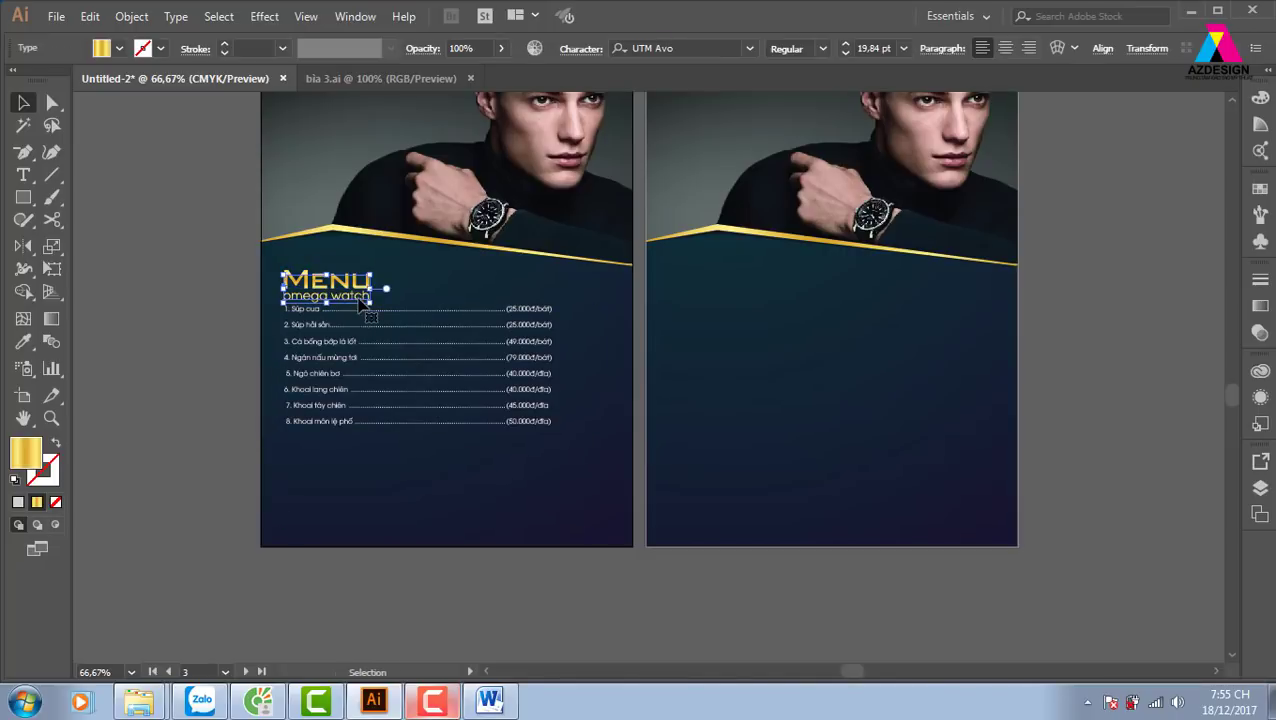
pyautogui.moveTo(357, 300); pyautogui.dragTo(357, 520)
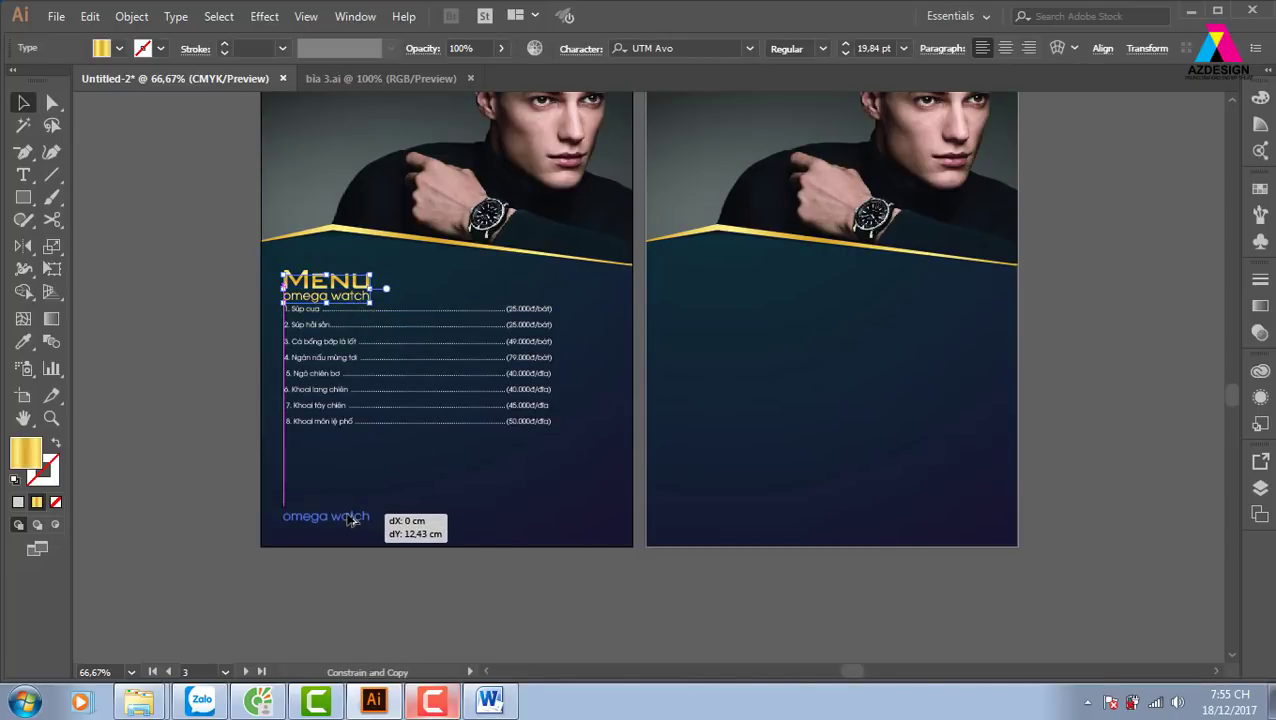
pyautogui.click(335, 585)
pyautogui.scroll(3, 372, 562)
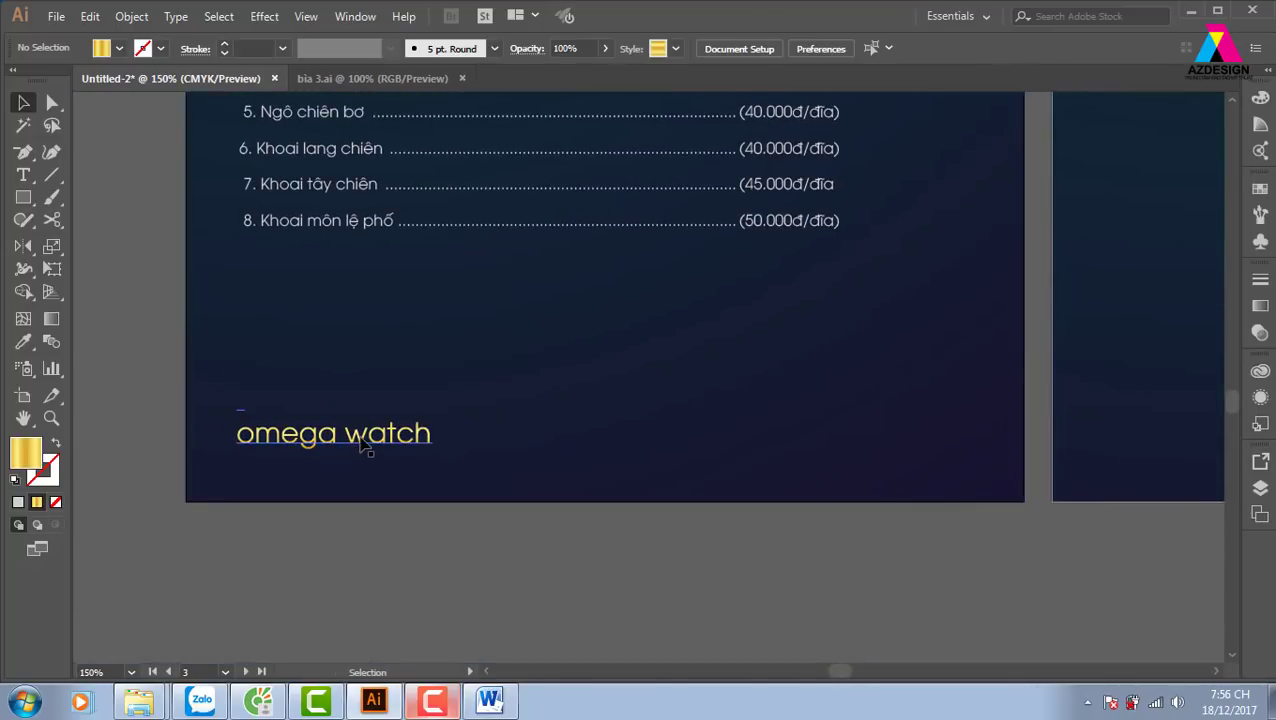
# Replace the copied text with the page number '1', move it lower, and make it Bold
pyautogui.press('t')
pyautogui.moveTo(245, 428); pyautogui.dragTo(496, 451)
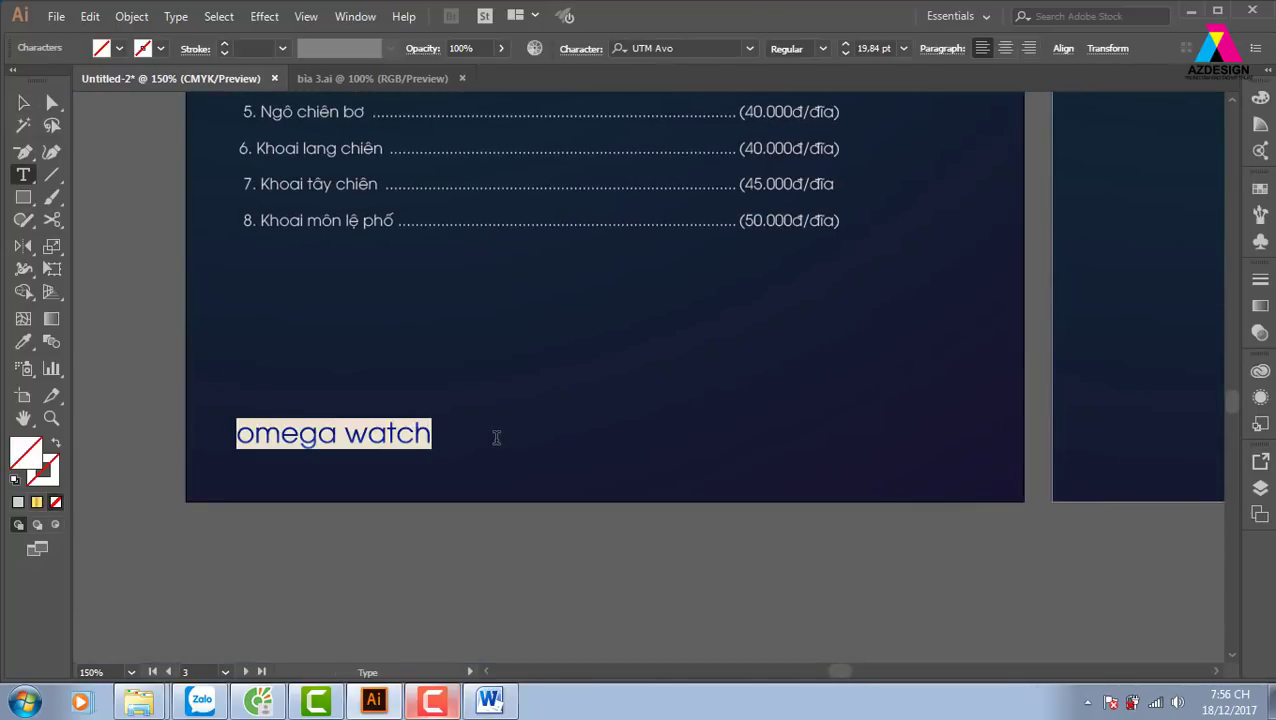
pyautogui.press('BackSpace')
pyautogui.write('1')
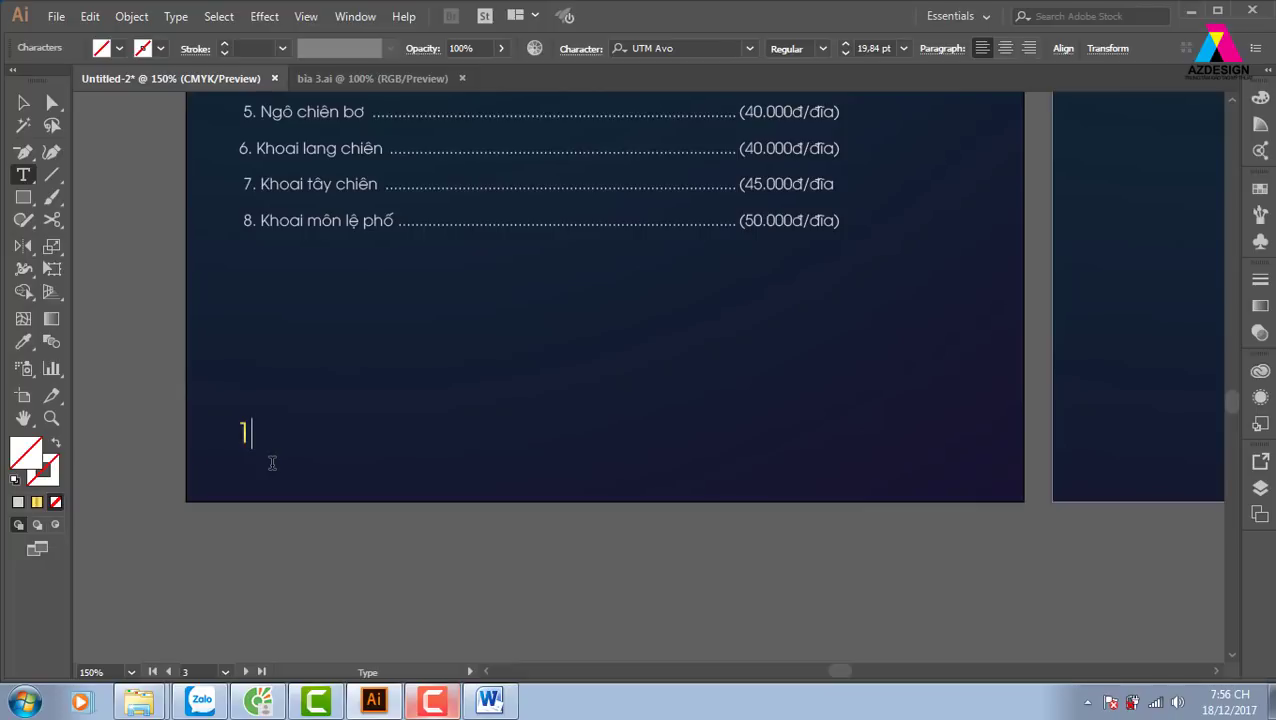
pyautogui.click(23, 102)
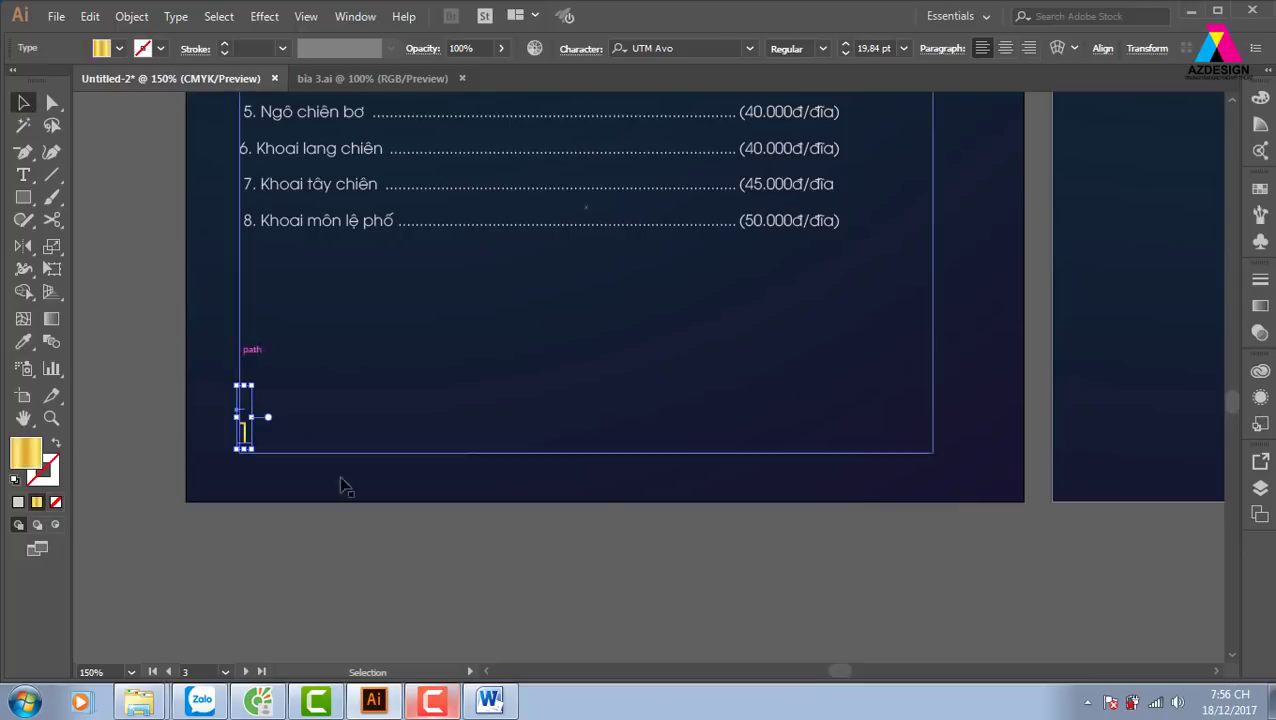
pyautogui.click(291, 544)
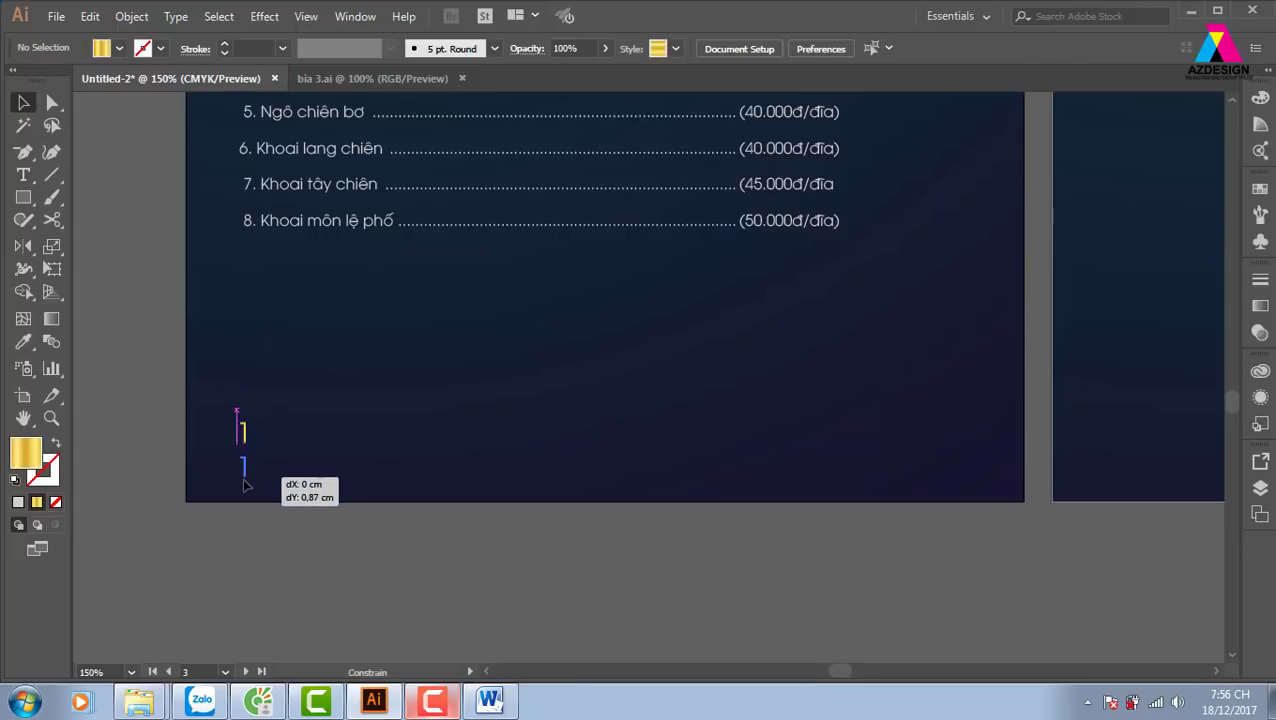
pyautogui.moveTo(245, 457); pyautogui.dragTo(245, 500)
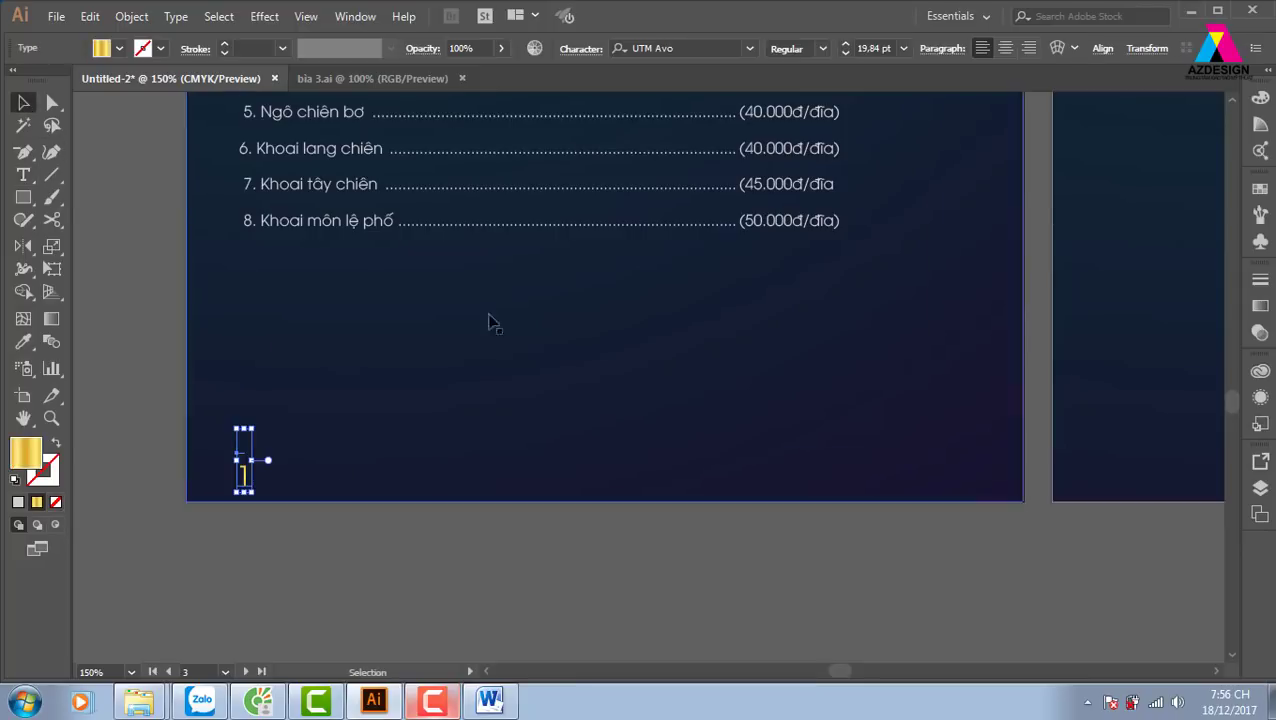
pyautogui.click(822, 48)
pyautogui.click(790, 108)
pyautogui.click(416, 515)
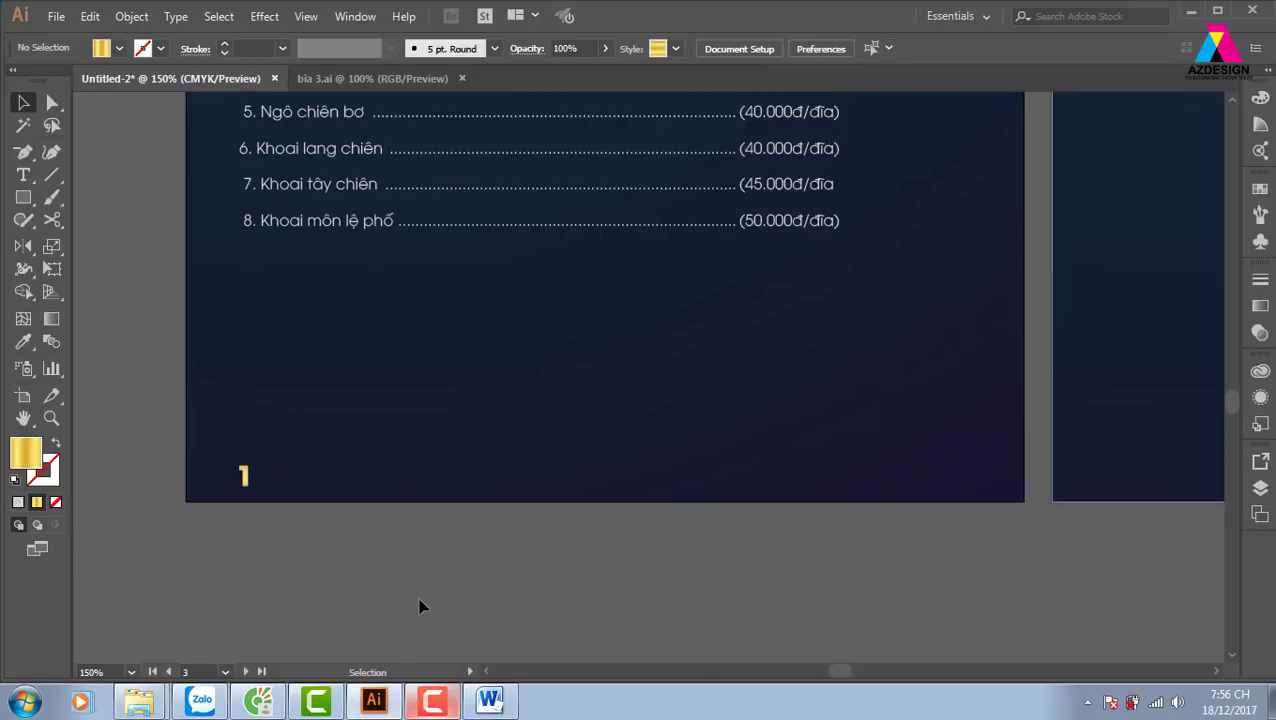
pyautogui.moveTo(364, 578); pyautogui.dragTo(439, 552)
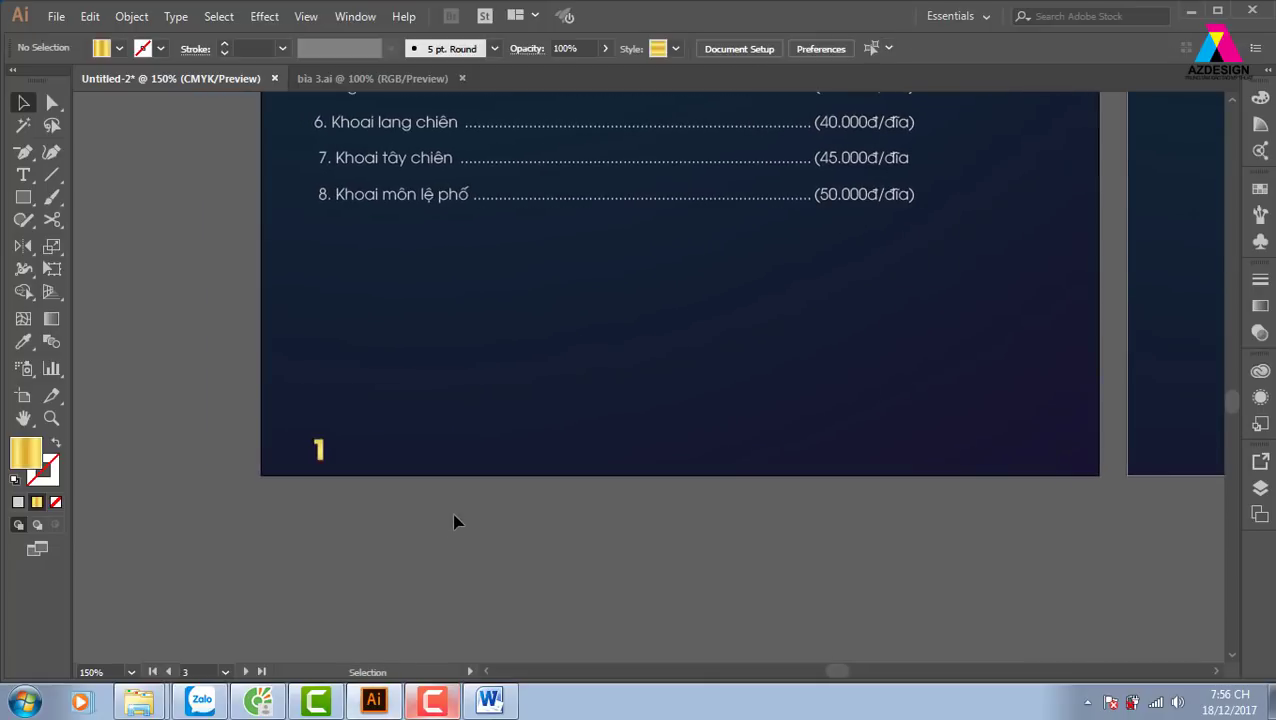
# Draw a small square behind the 1, filled dark indigo with Multiply blending
pyautogui.click(23, 197)
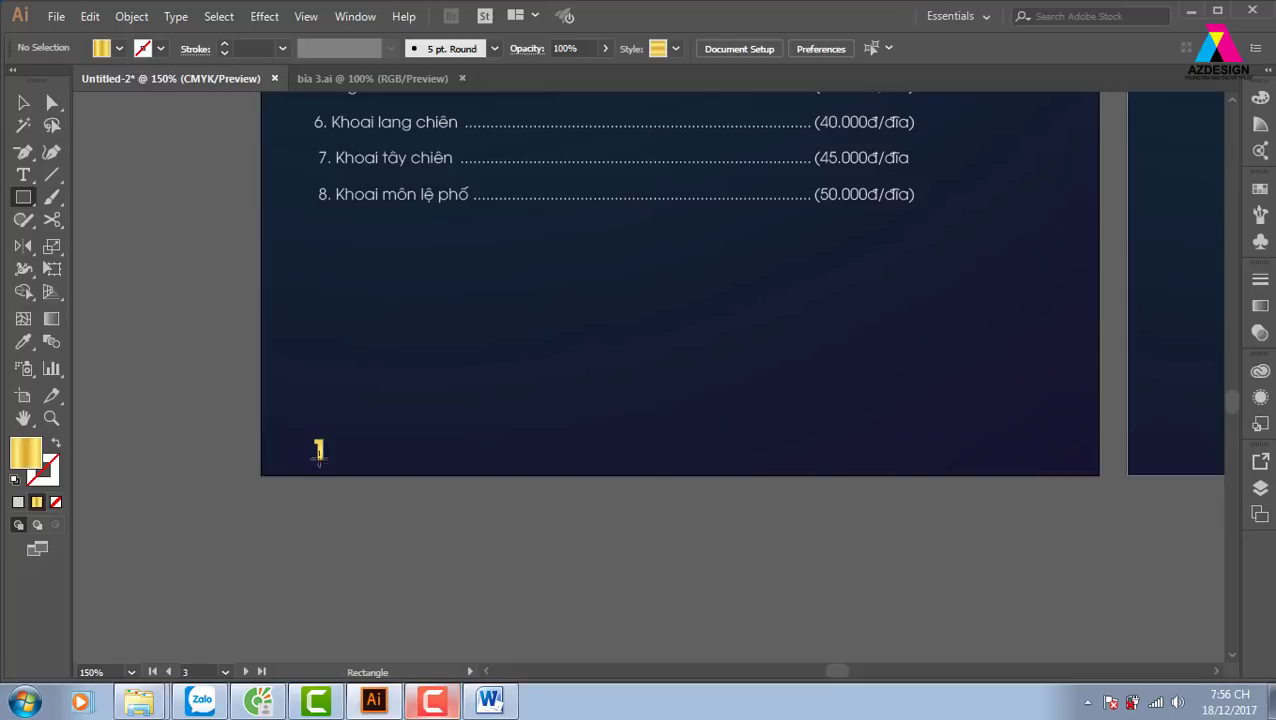
pyautogui.moveTo(304, 428); pyautogui.dragTo(329, 480)
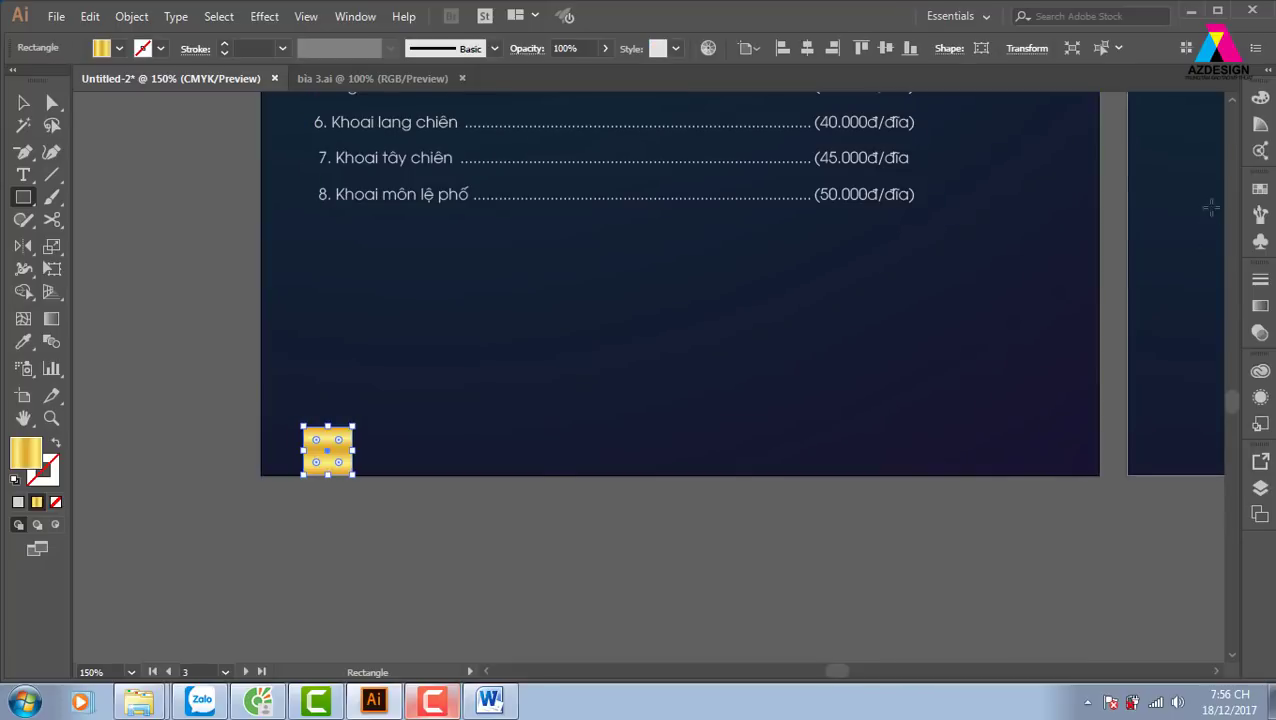
pyautogui.click(1260, 188)
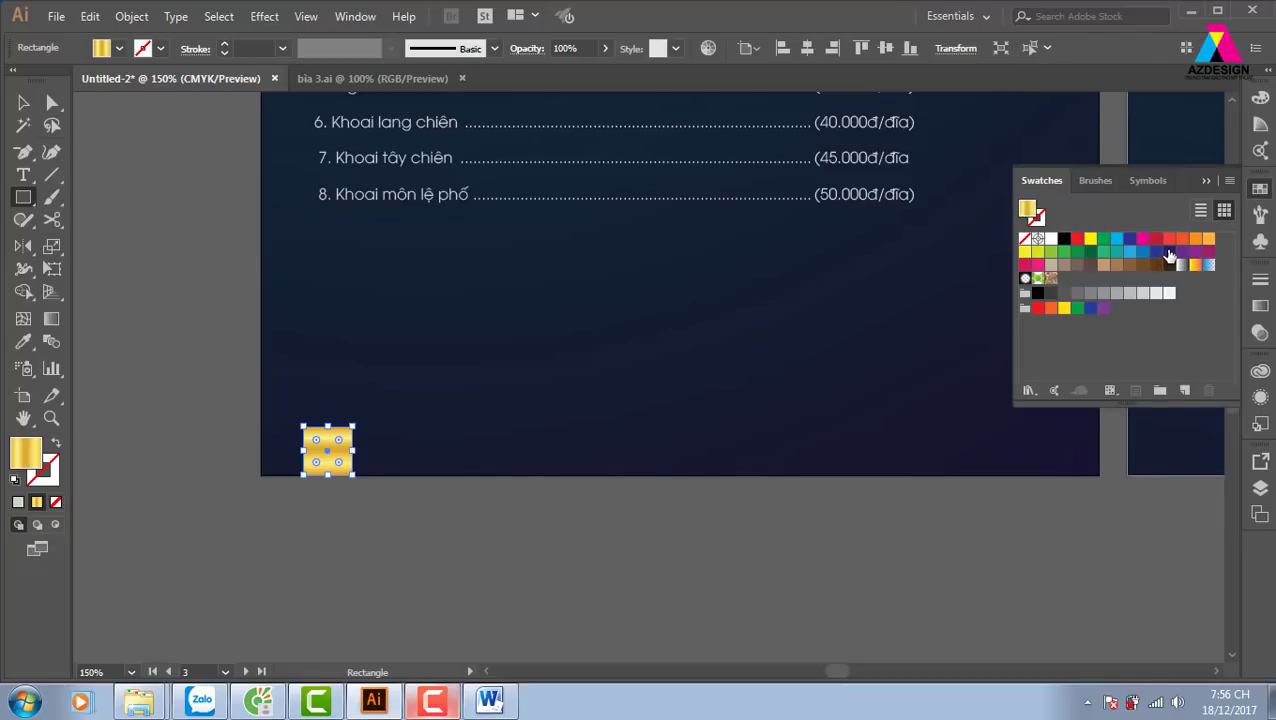
pyautogui.click(1169, 252)
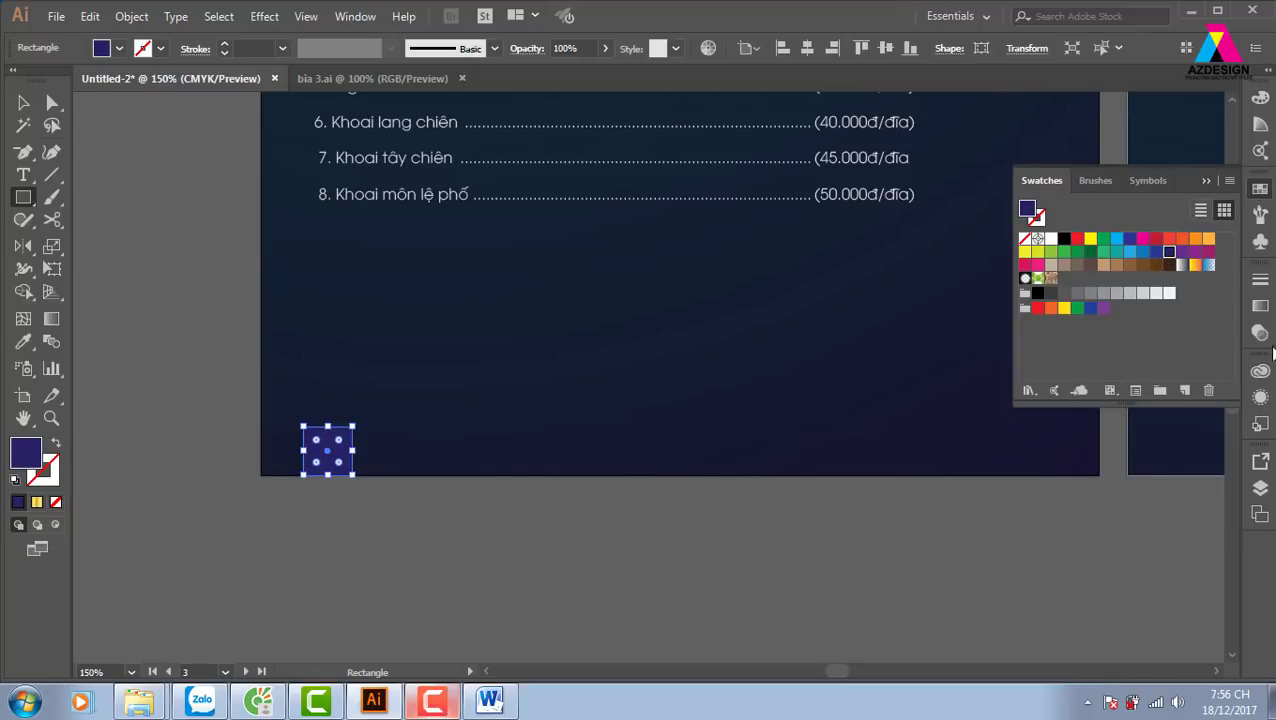
pyautogui.click(1260, 332)
pyautogui.click(1085, 299)
pyautogui.click(1085, 362)
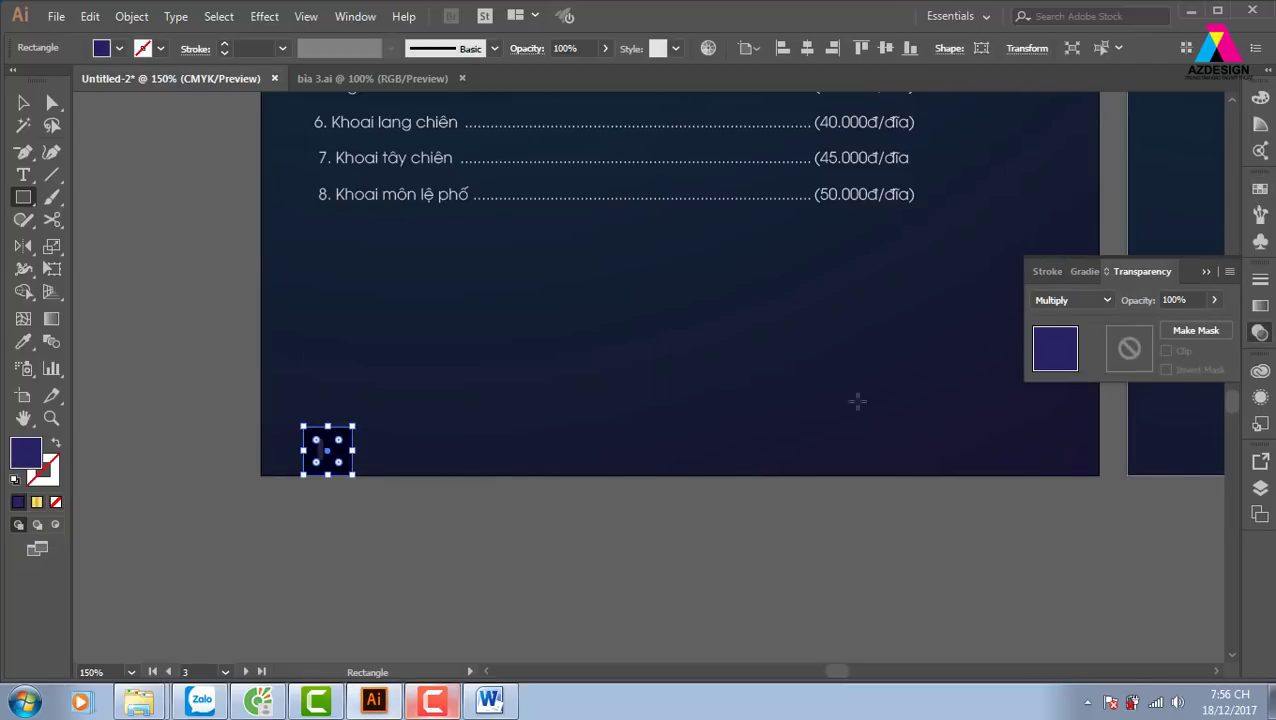
pyautogui.click(23, 102)
pyautogui.click(453, 570)
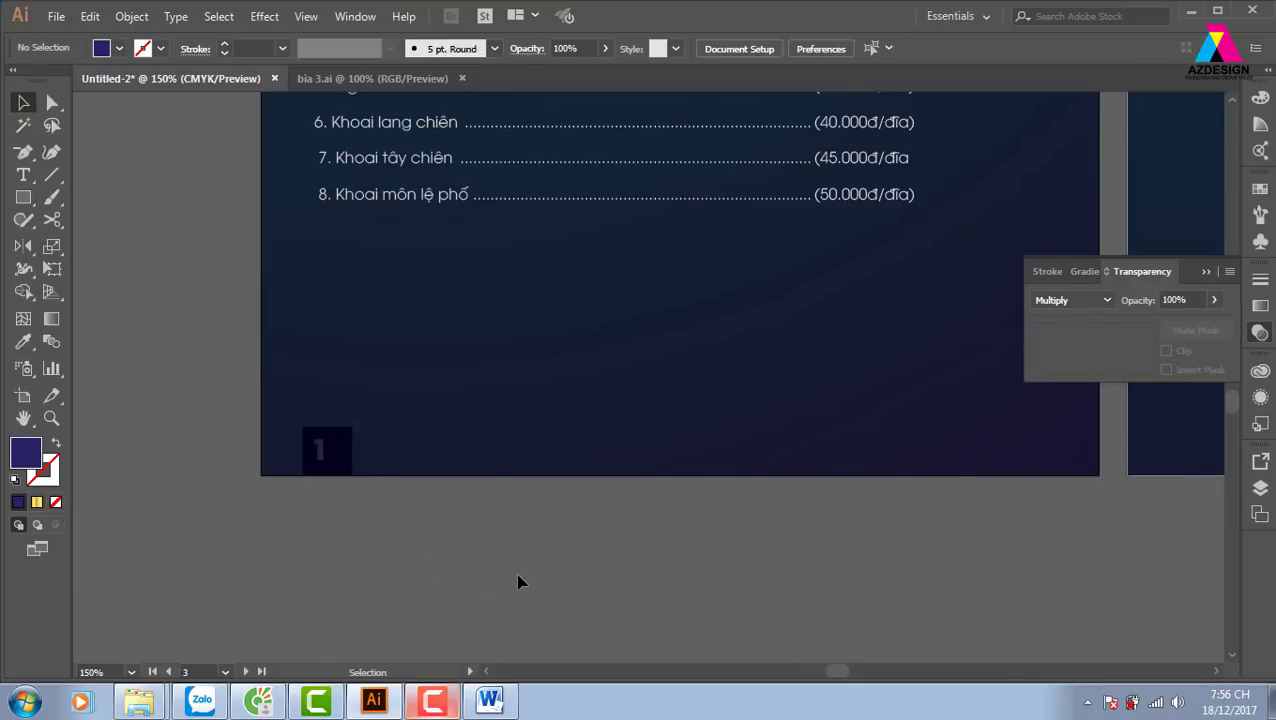
# Zoom in on the number box and nudge the 1 into position inside it
pyautogui.click(343, 468)
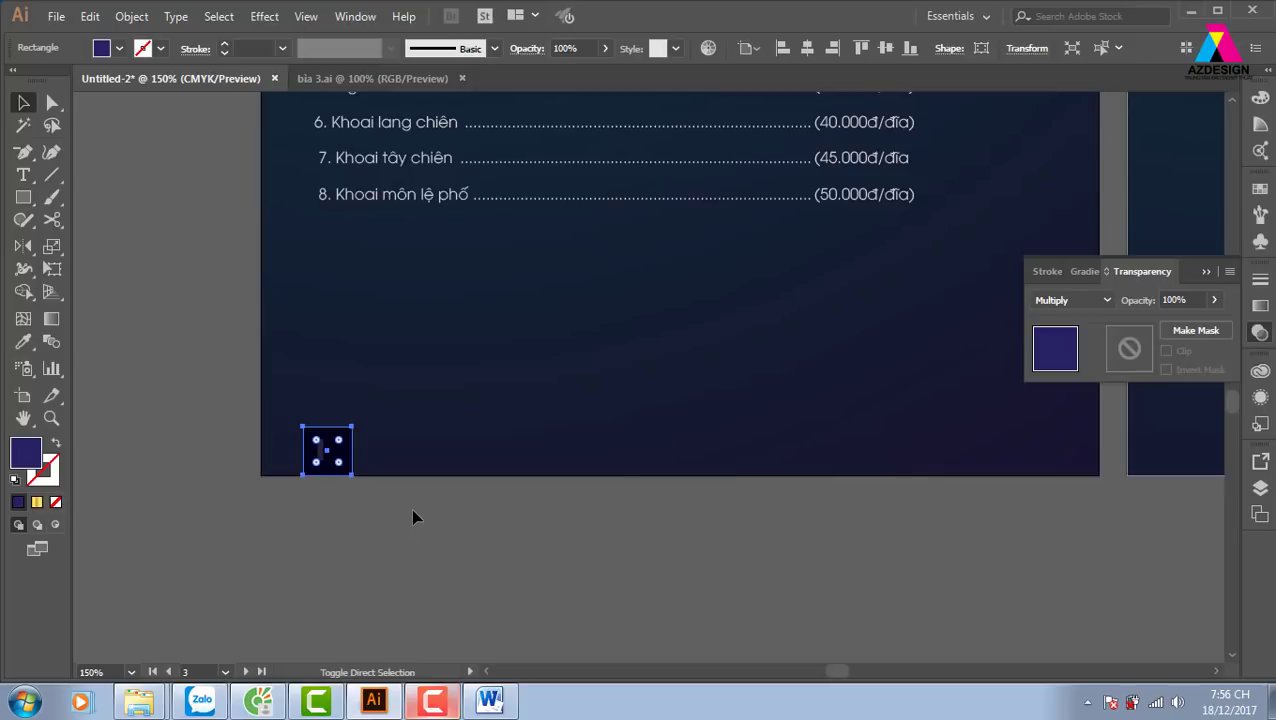
pyautogui.press('Delete')
pyautogui.hotkey('ctrl', 'z')
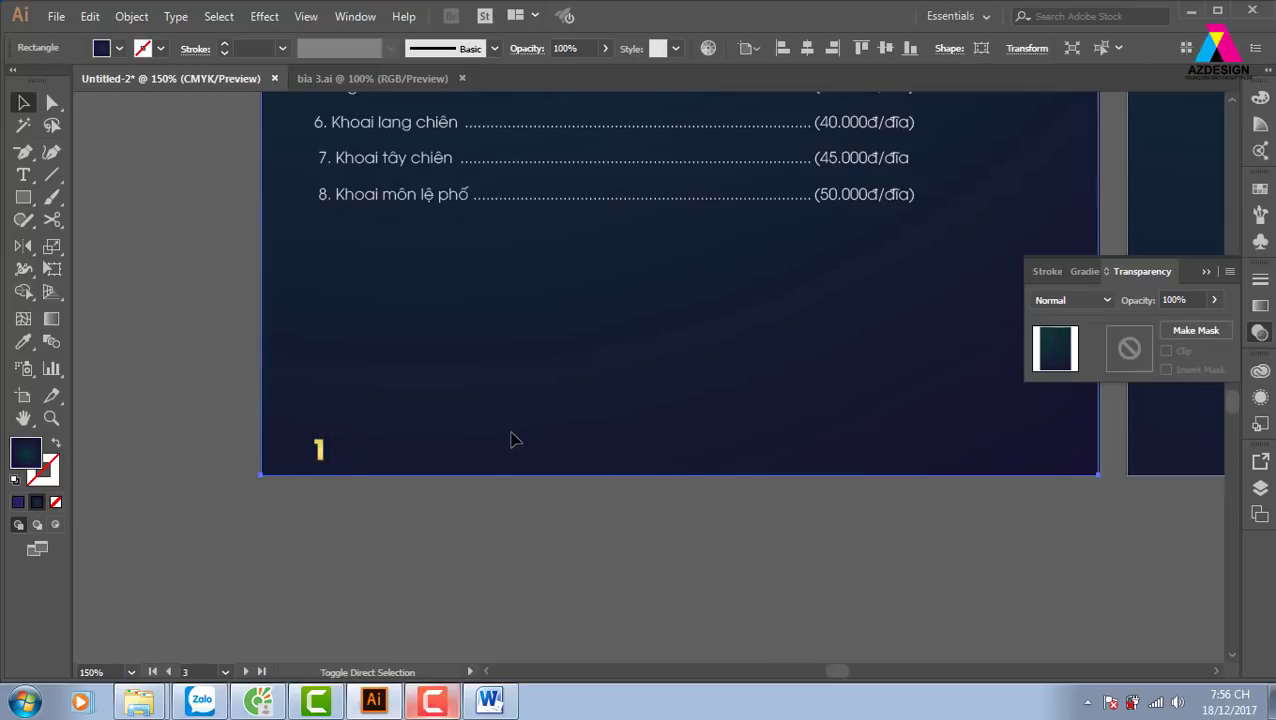
pyautogui.hotkey('ctrl', 'z')
pyautogui.hotkey('ctrl', 'z')
pyautogui.press('z')
pyautogui.moveTo(143, 372)
pyautogui.mouseDown()
pyautogui.moveTo(715, 550)
pyautogui.moveTo(439, 507)
pyautogui.mouseUp()
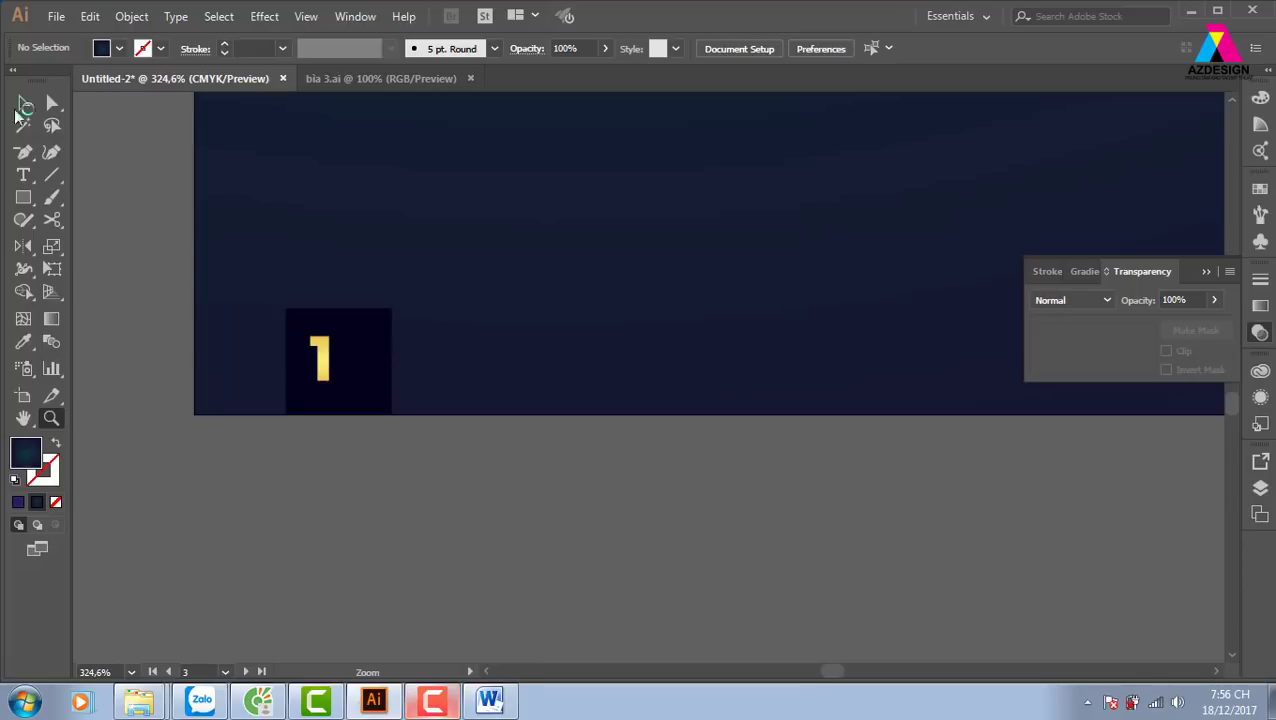
pyautogui.click(22, 103)
pyautogui.moveTo(329, 356); pyautogui.dragTo(347, 370)
pyautogui.click(413, 472)
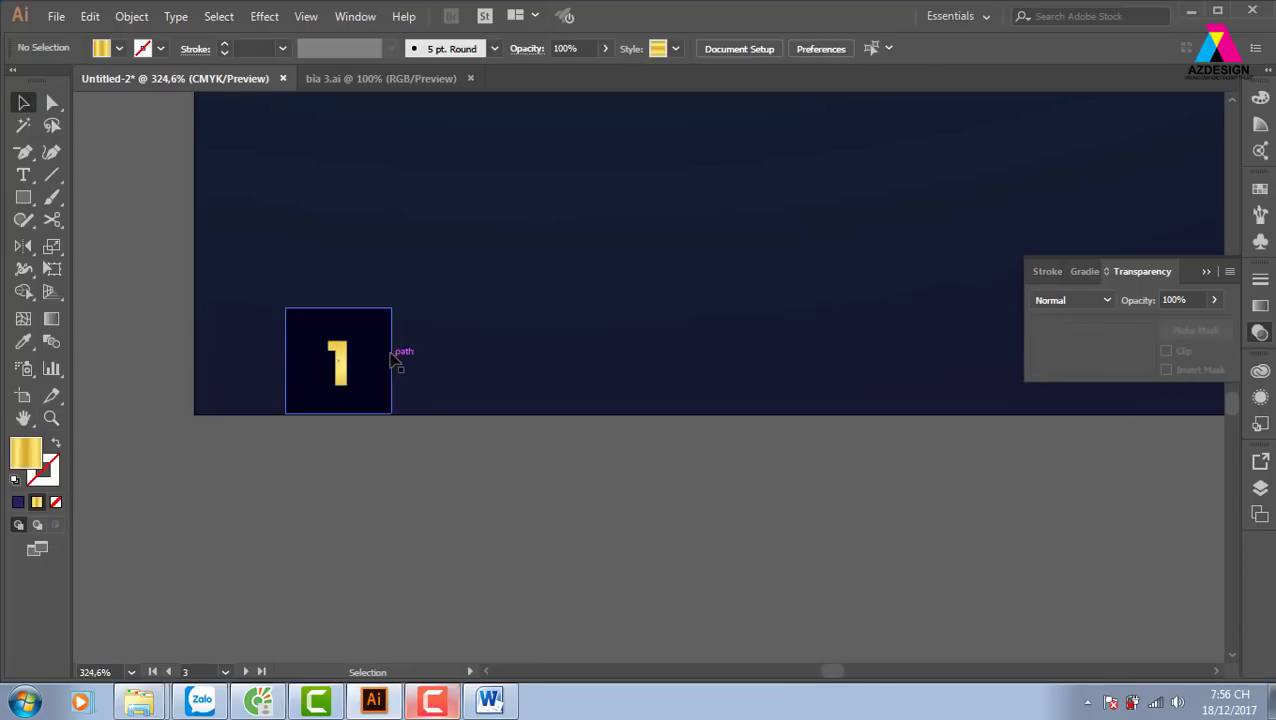
# Round the square's top-right corner to about 0.44 cm using its live-corner widget
pyautogui.click(390, 376)
pyautogui.click(52, 104)
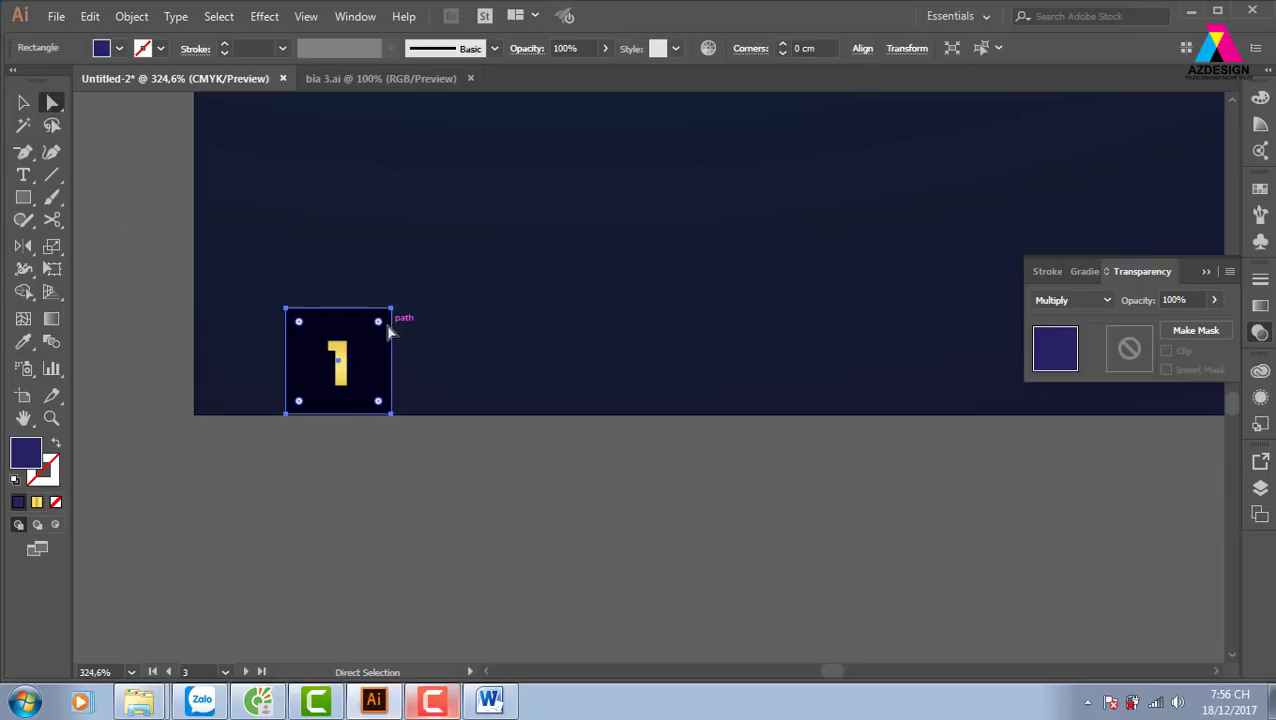
pyautogui.click(391, 314)
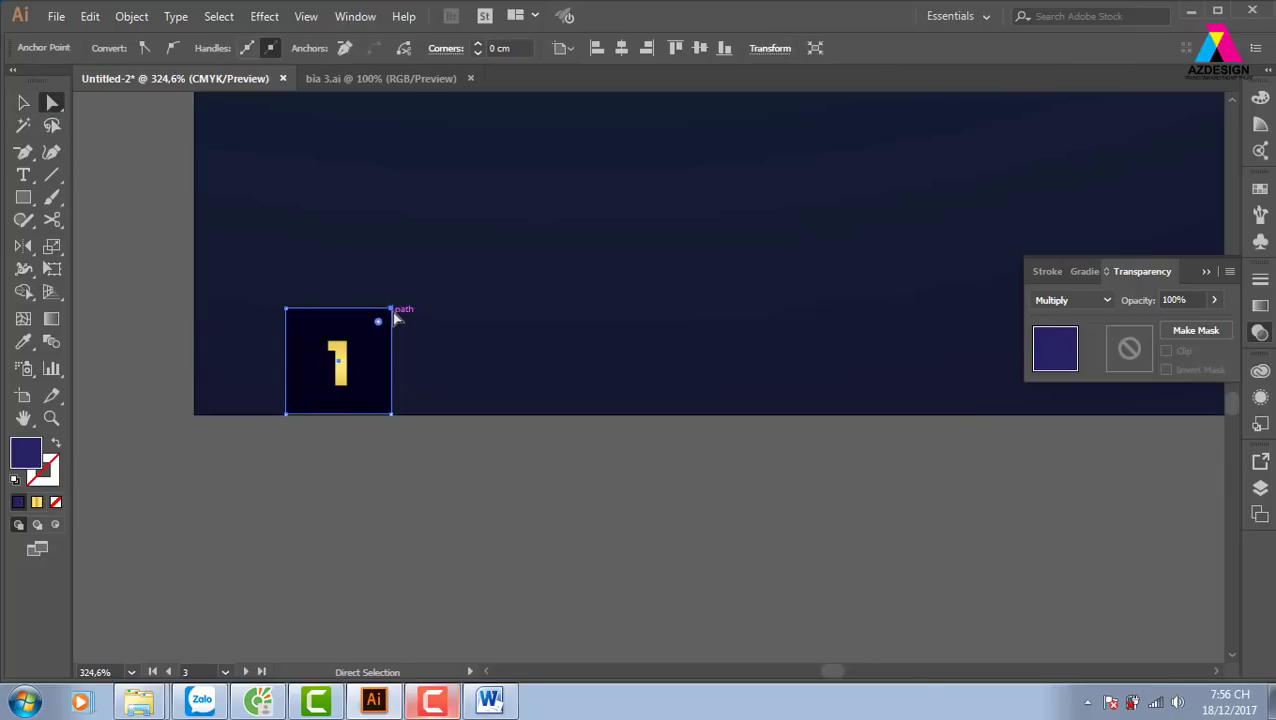
pyautogui.moveTo(378, 322); pyautogui.dragTo(360, 357)
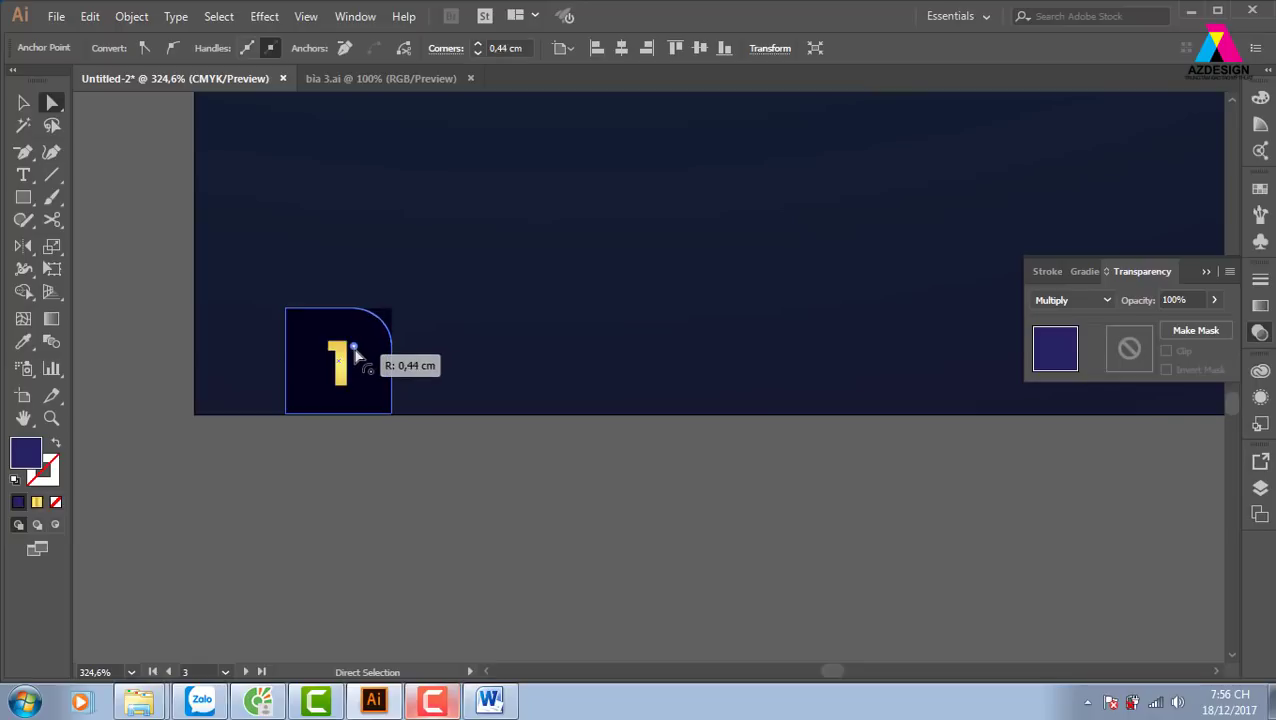
pyautogui.click(23, 103)
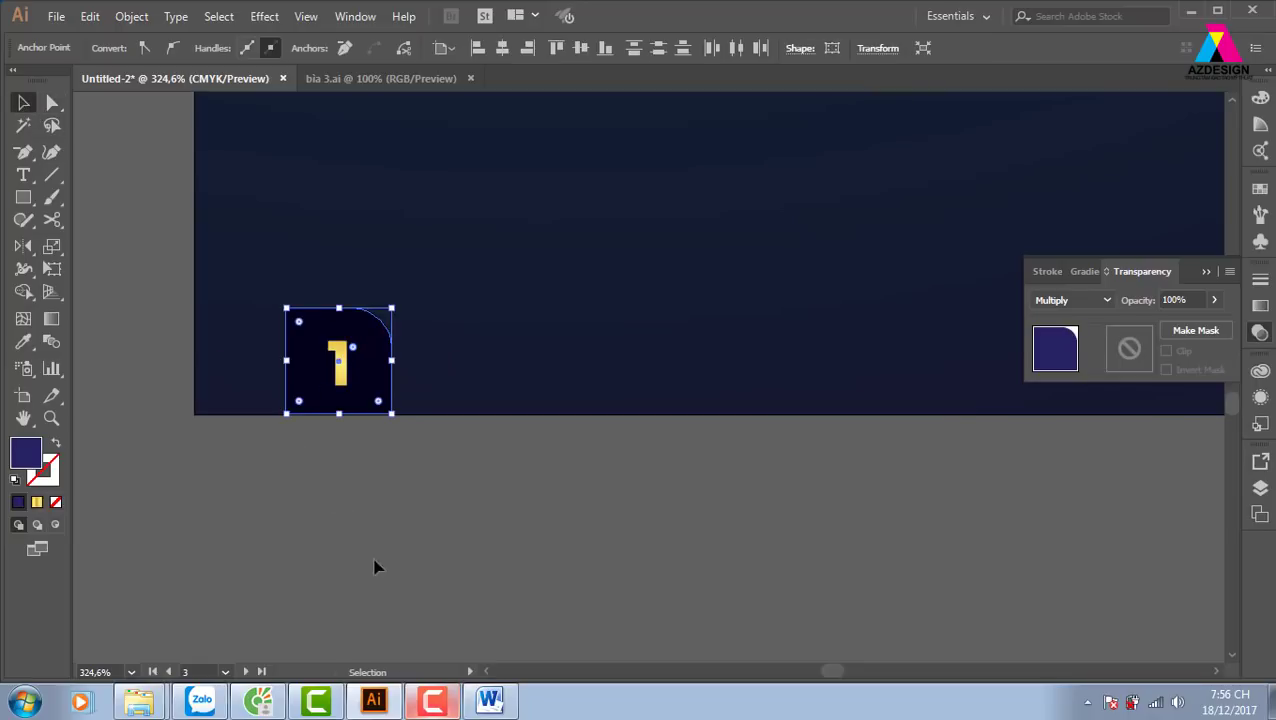
pyautogui.click(426, 541)
pyautogui.hotkey('ctrl', '-')
pyautogui.hotkey('ctrl', '-')
pyautogui.hotkey('ctrl', '-')
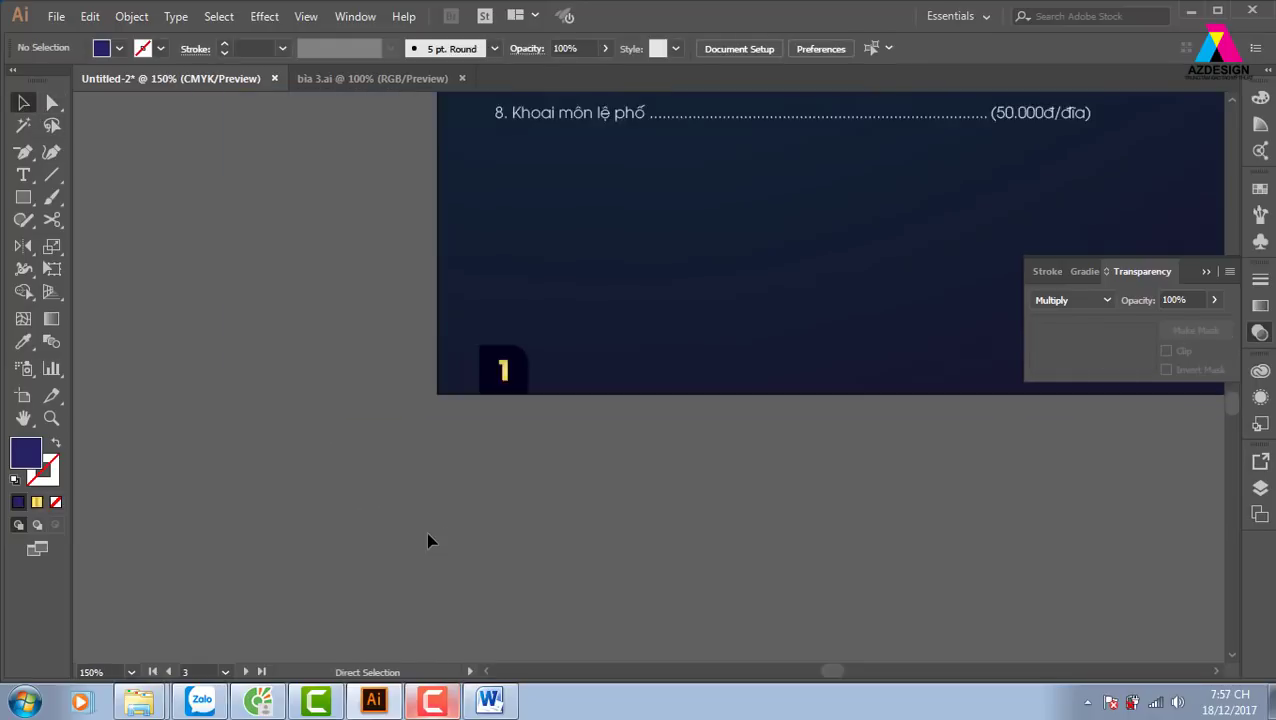
# Copy the number box to page 2's bottom-right and send page 2's background backward
pyautogui.hscroll(5, 605, 521)
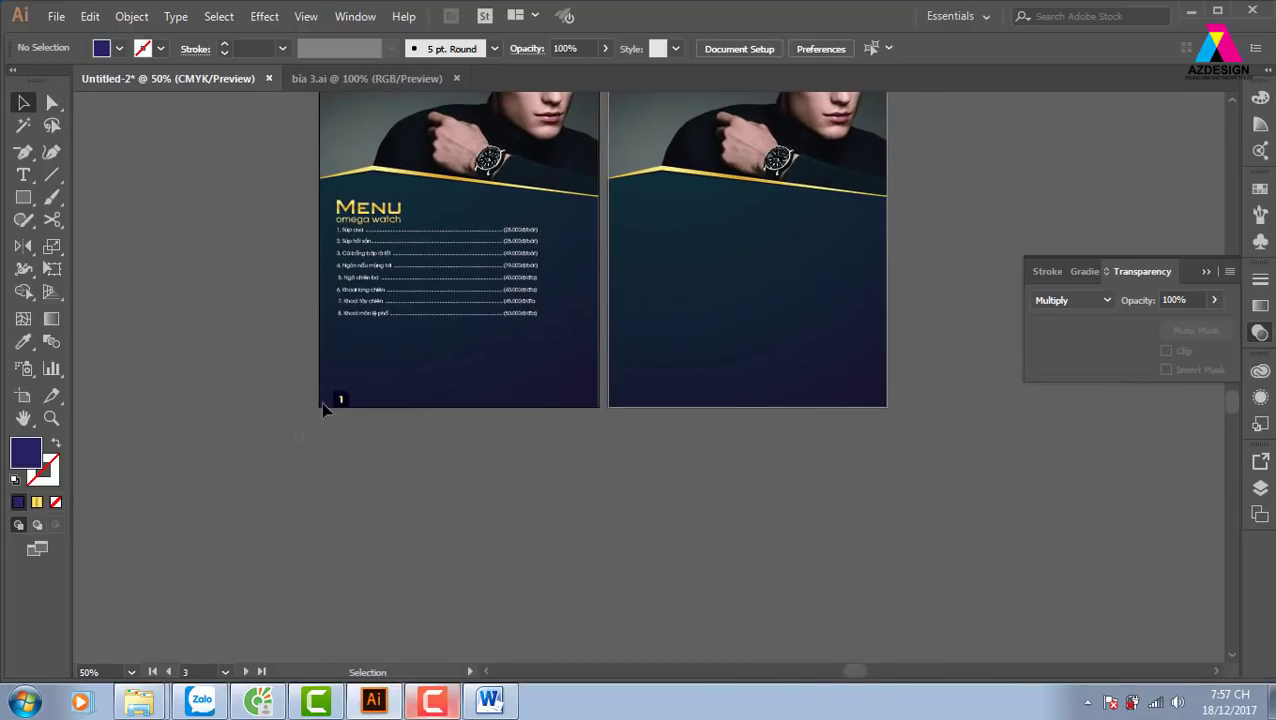
pyautogui.moveTo(323, 407)
pyautogui.mouseDown()
pyautogui.moveTo(388, 385)
pyautogui.moveTo(450, 430)
pyautogui.mouseUp()
pyautogui.click(330, 427)
pyautogui.keyDown('shift'); pyautogui.click(507, 400); pyautogui.keyUp('shift')
pyautogui.keyDown('shift'); pyautogui.click(364, 395); pyautogui.keyUp('shift')
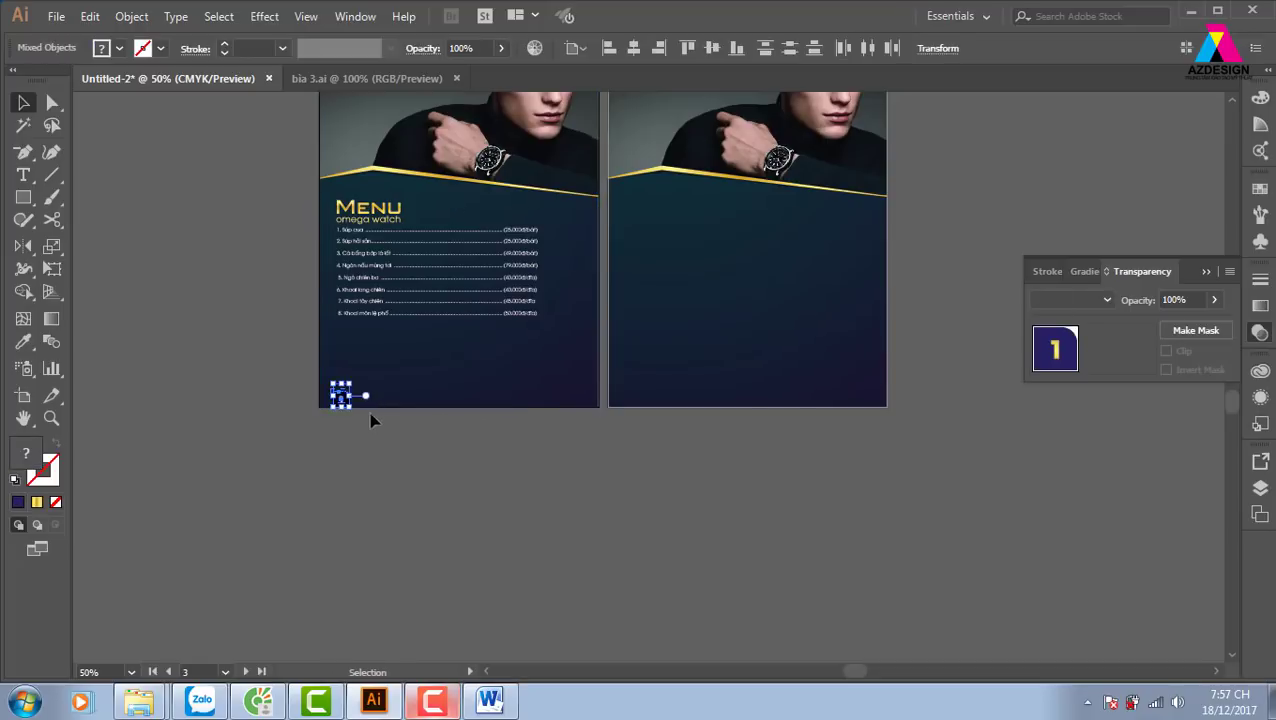
pyautogui.moveTo(343, 406); pyautogui.dragTo(862, 414)
pyautogui.press('Delete')
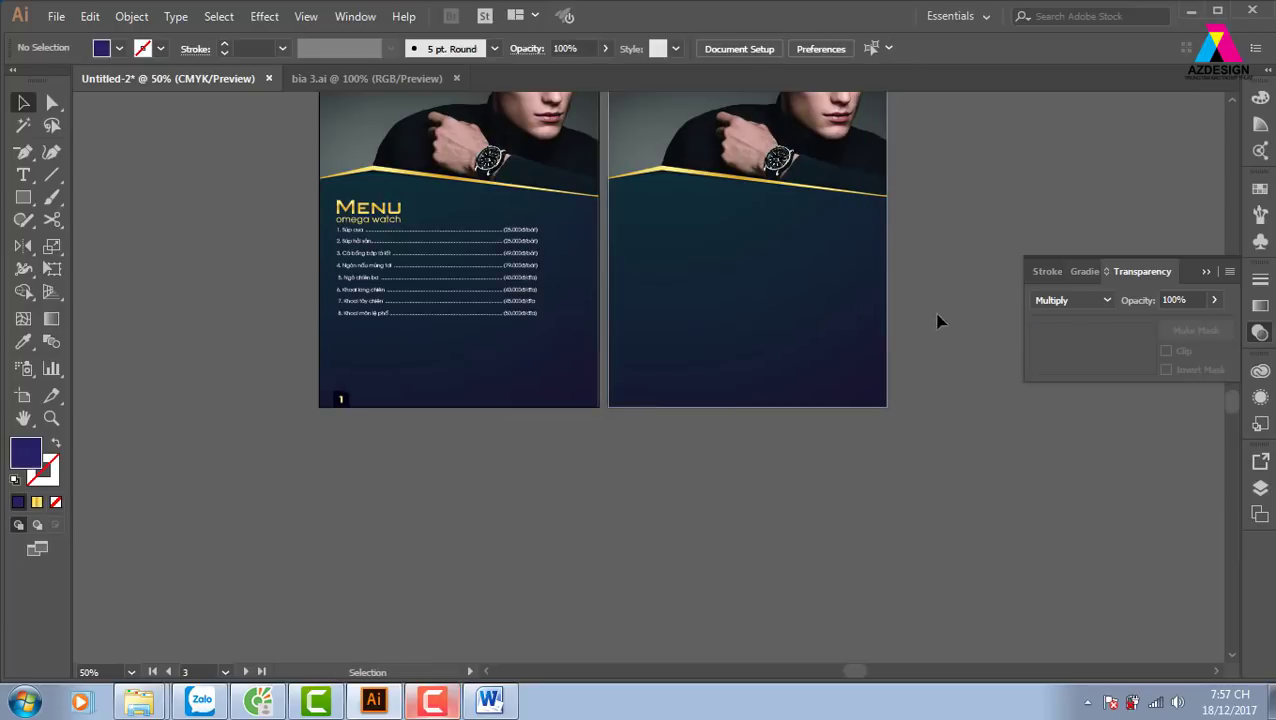
pyautogui.click(806, 362)
pyautogui.hotkey('ctrl', '[')
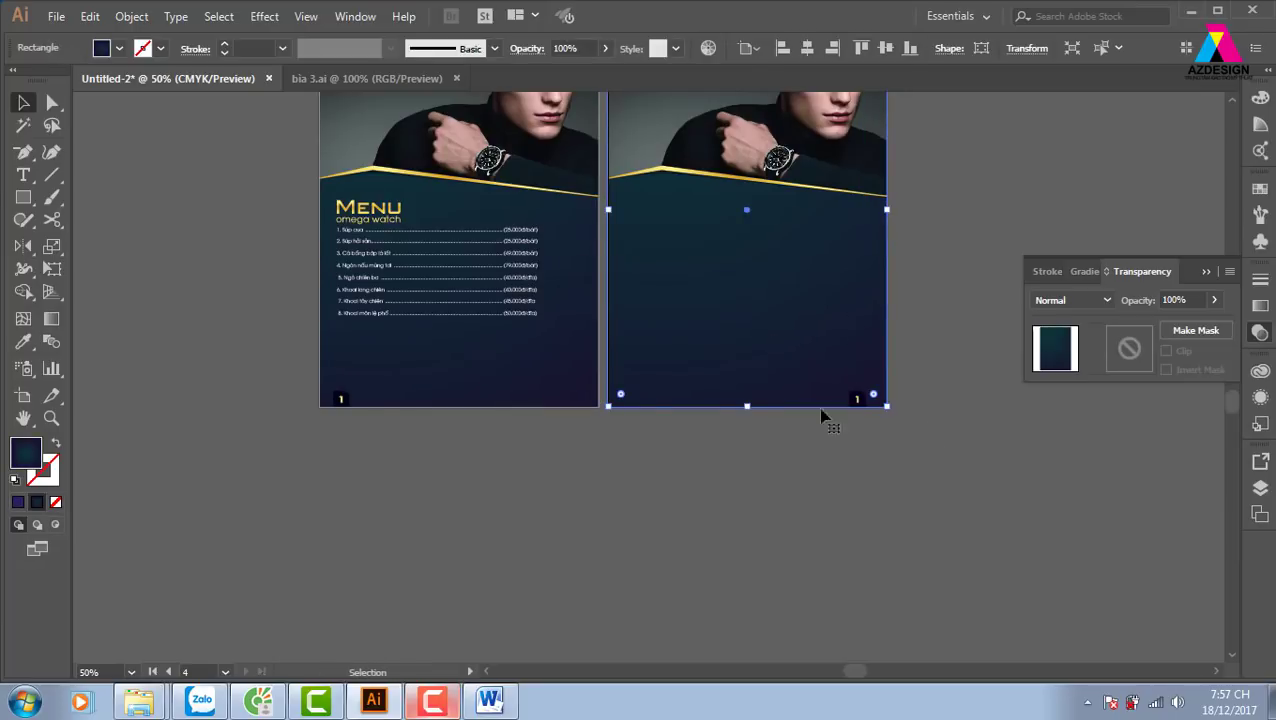
# Change the copied page number from 1 to 2
pyautogui.click(822, 416)
pyautogui.press('z')
pyautogui.moveTo(800, 365); pyautogui.dragTo(957, 450)
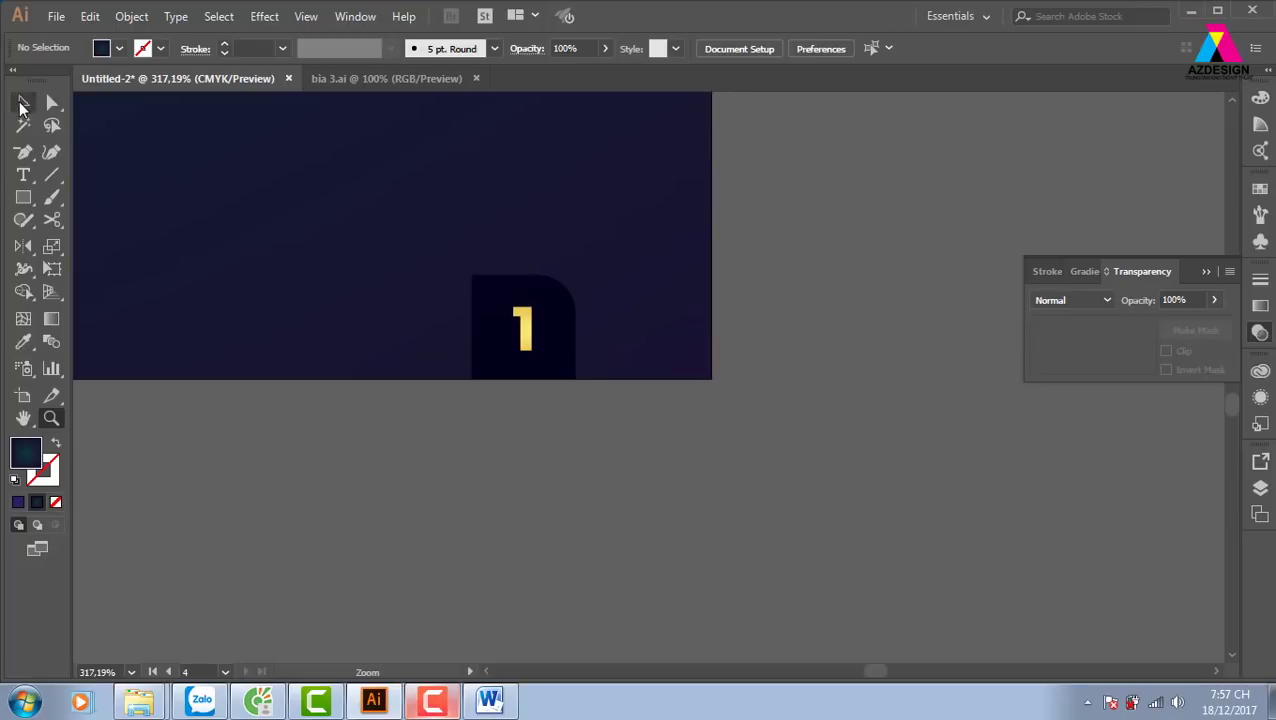
pyautogui.click(22, 107)
pyautogui.click(540, 352)
pyautogui.doubleClick(520, 325)
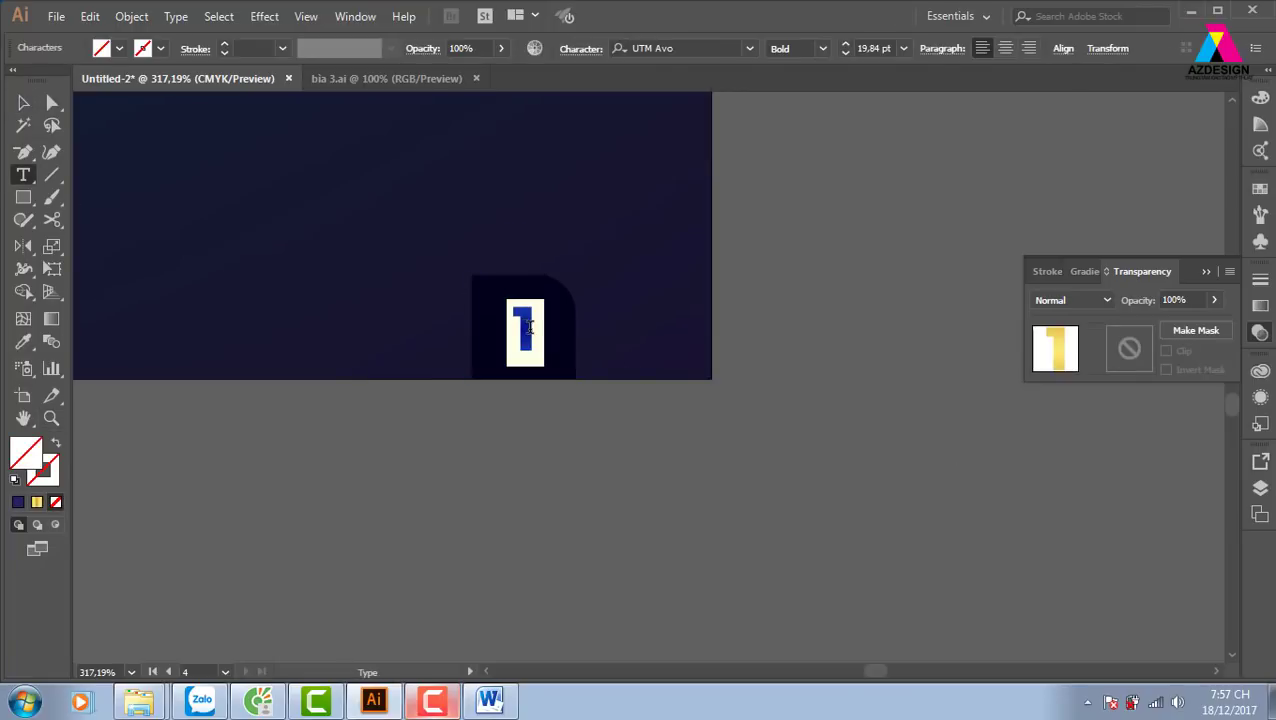
pyautogui.write('2')
pyautogui.press('Escape')
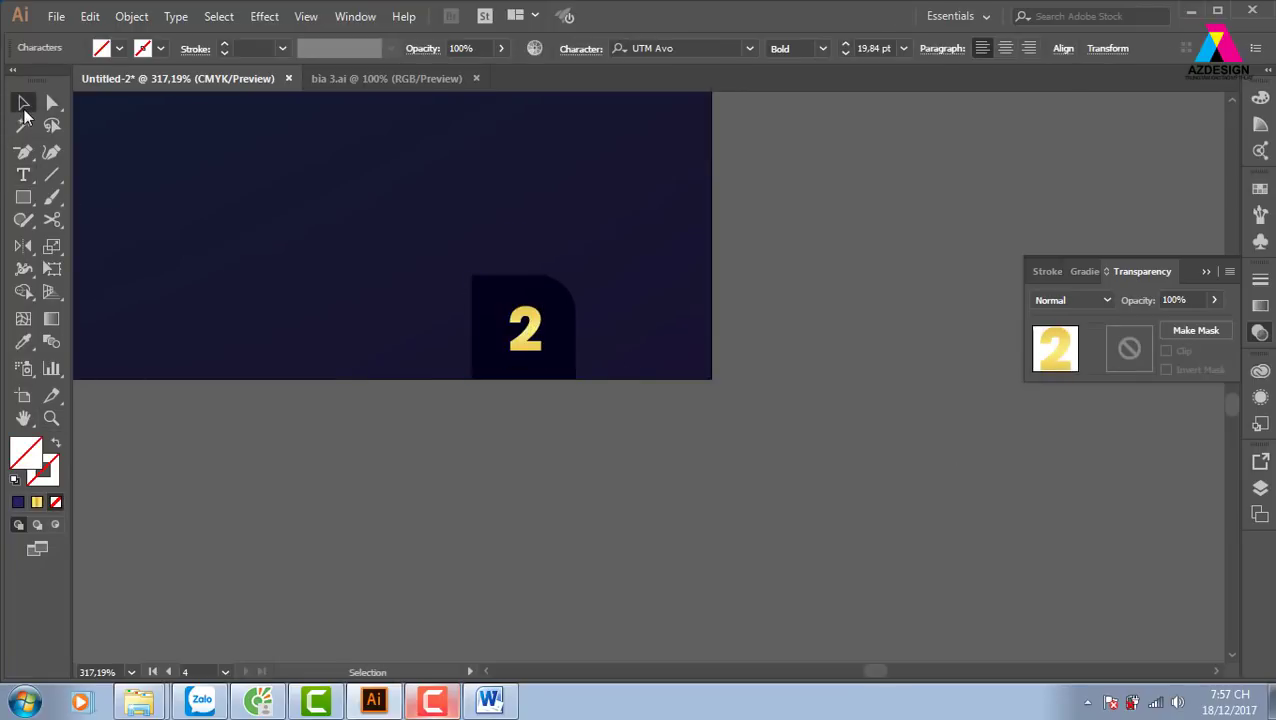
pyautogui.click(778, 280)
# Zoom out to both pages, then select and zoom in on page 2's header photo
pyautogui.hotkey('ctrl', '1')
pyautogui.hotkey('ctrl', '-')
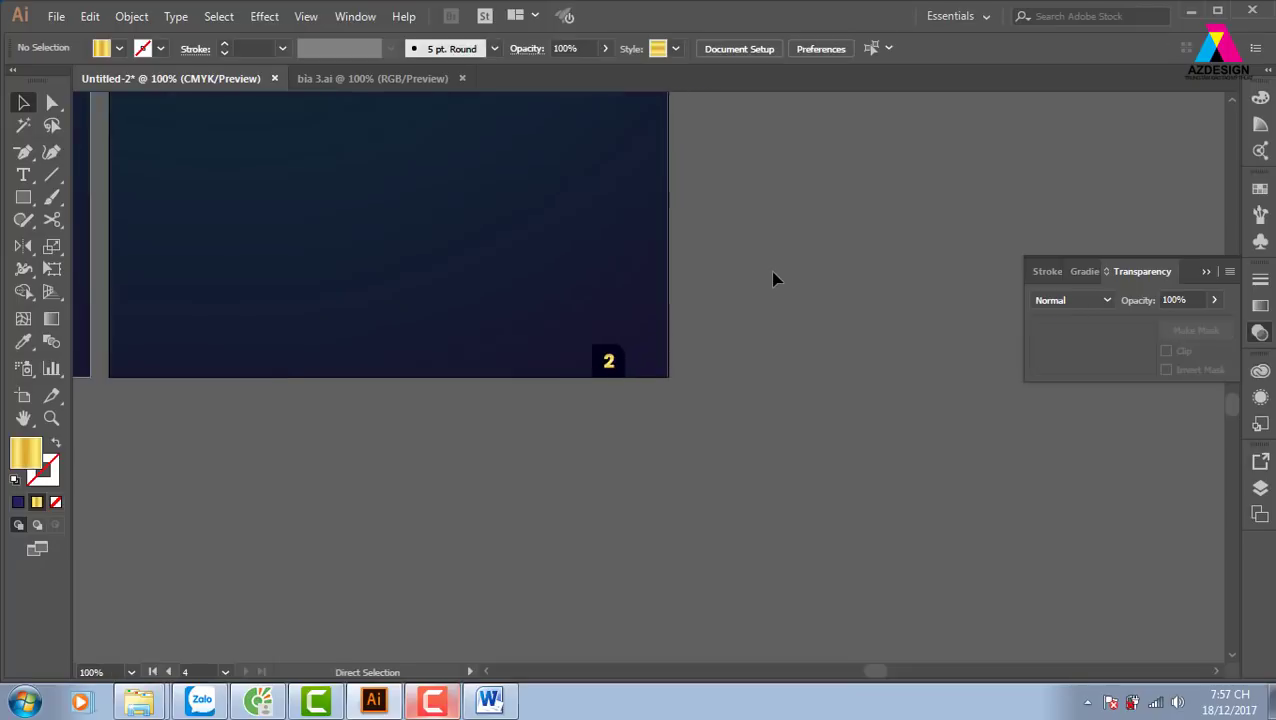
pyautogui.hotkey('ctrl', '-')
pyautogui.hotkey('ctrl', '-')
pyautogui.scroll(1, 564, 285)
pyautogui.click(616, 212)
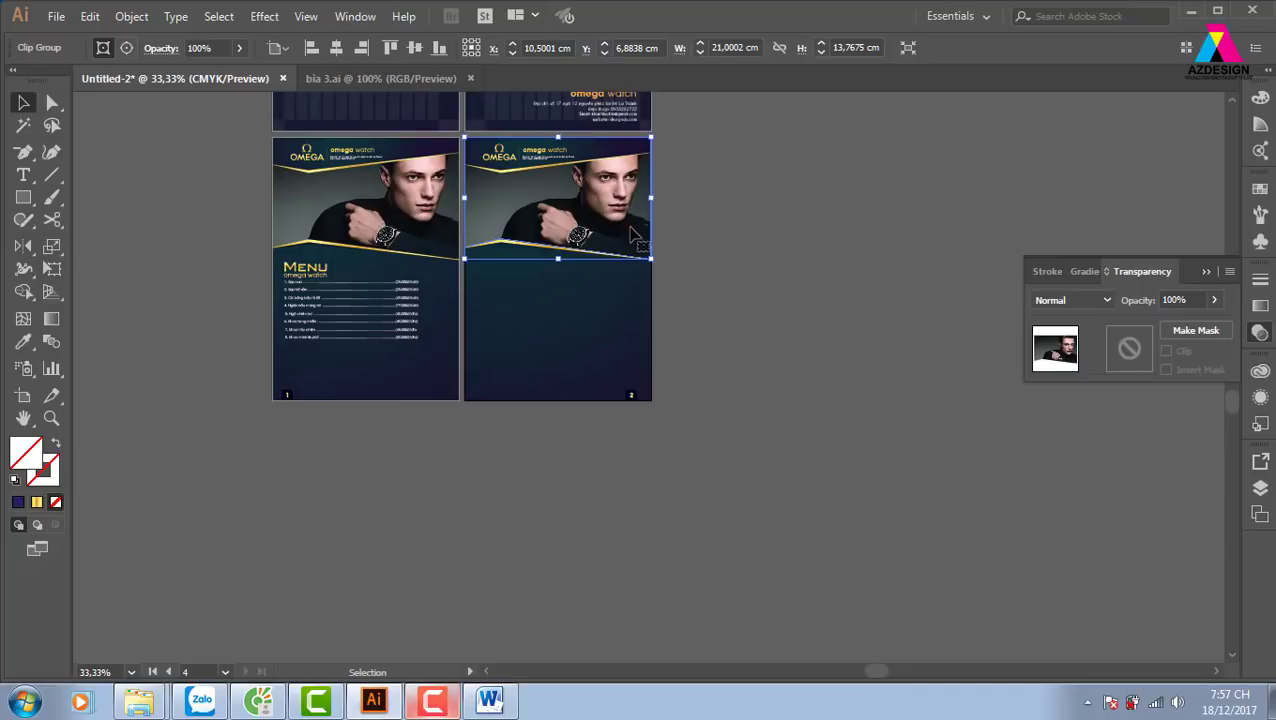
pyautogui.hotkey('ctrl', '+')
pyautogui.hotkey('ctrl', '+')
pyautogui.hotkey('ctrl', '+')
# Show the Links panel and select page 2's linked model photo
pyautogui.hotkey('ctrl', '-')
pyautogui.hotkey('ctrl', '-')
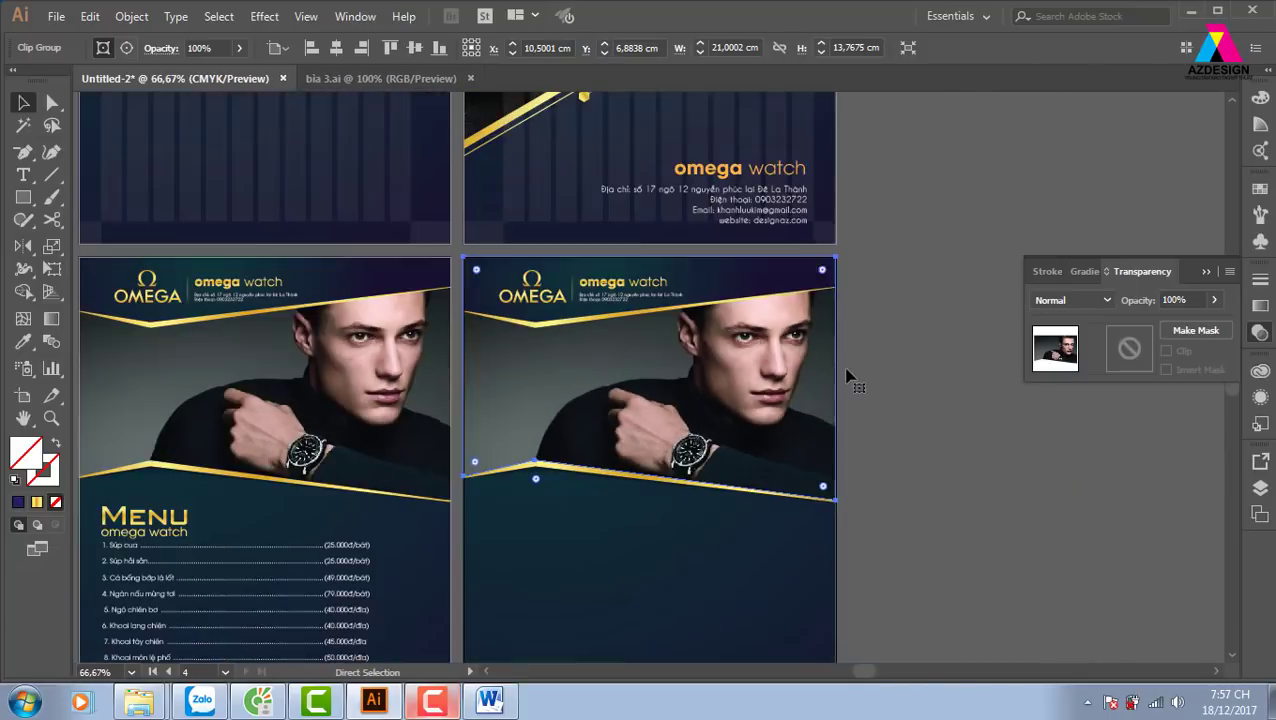
pyautogui.moveTo(877, 427); pyautogui.dragTo(780, 316)
pyautogui.click(780, 316)
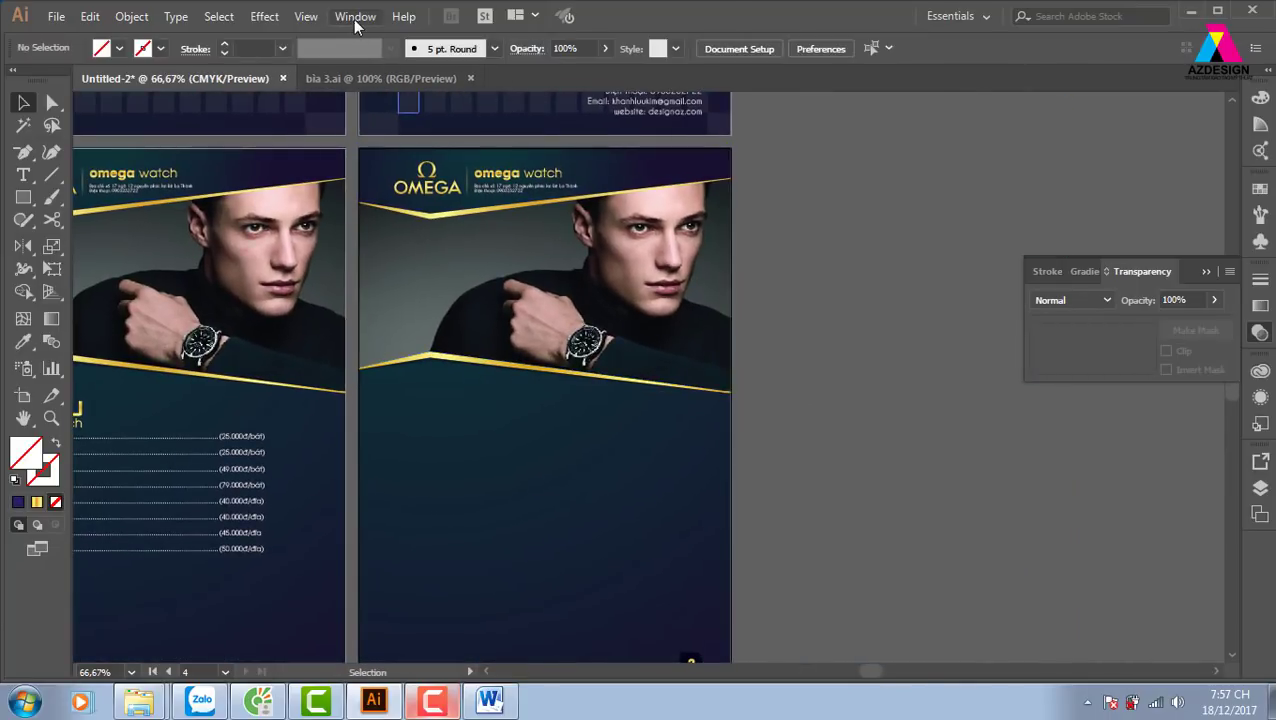
pyautogui.click(355, 16)
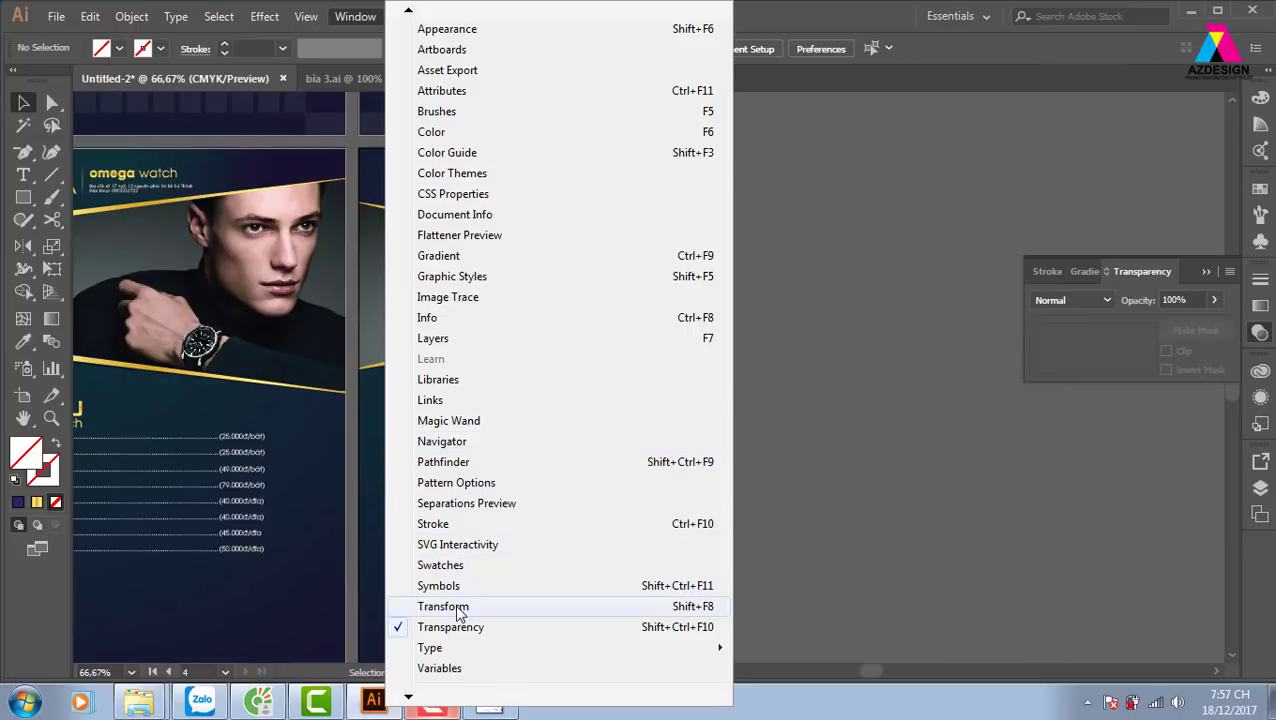
pyautogui.click(464, 402)
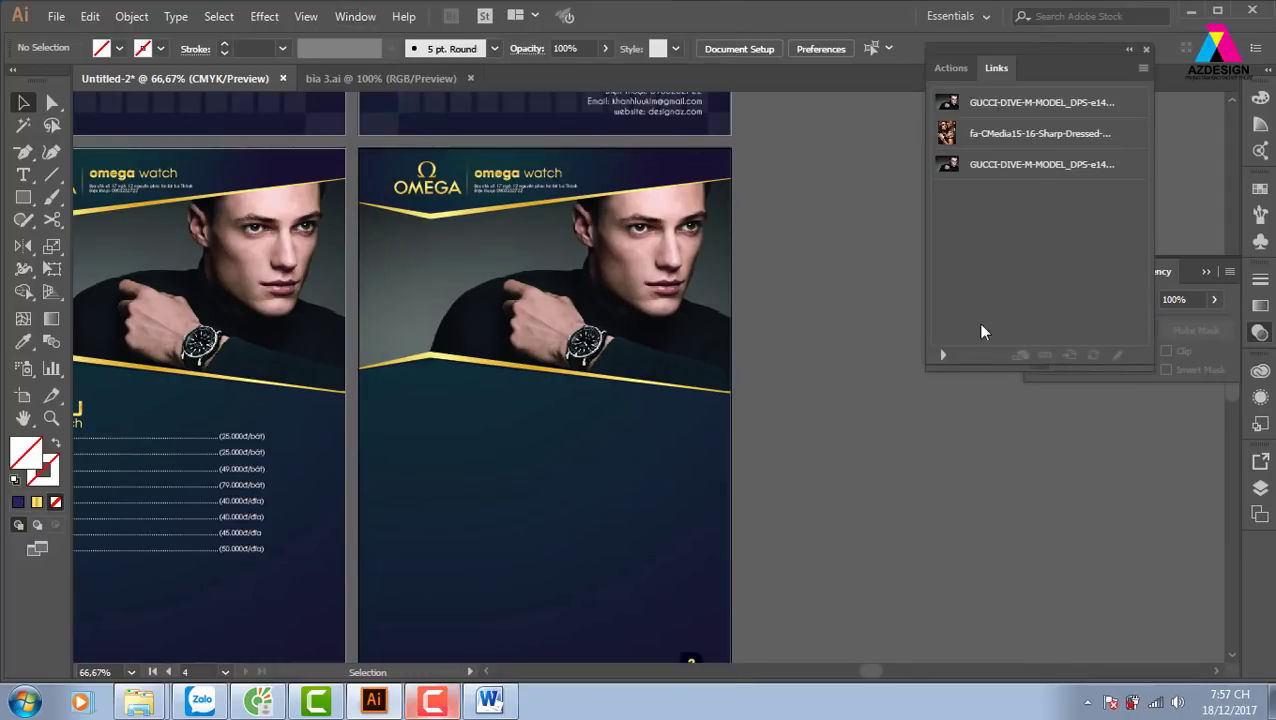
pyautogui.click(981, 113)
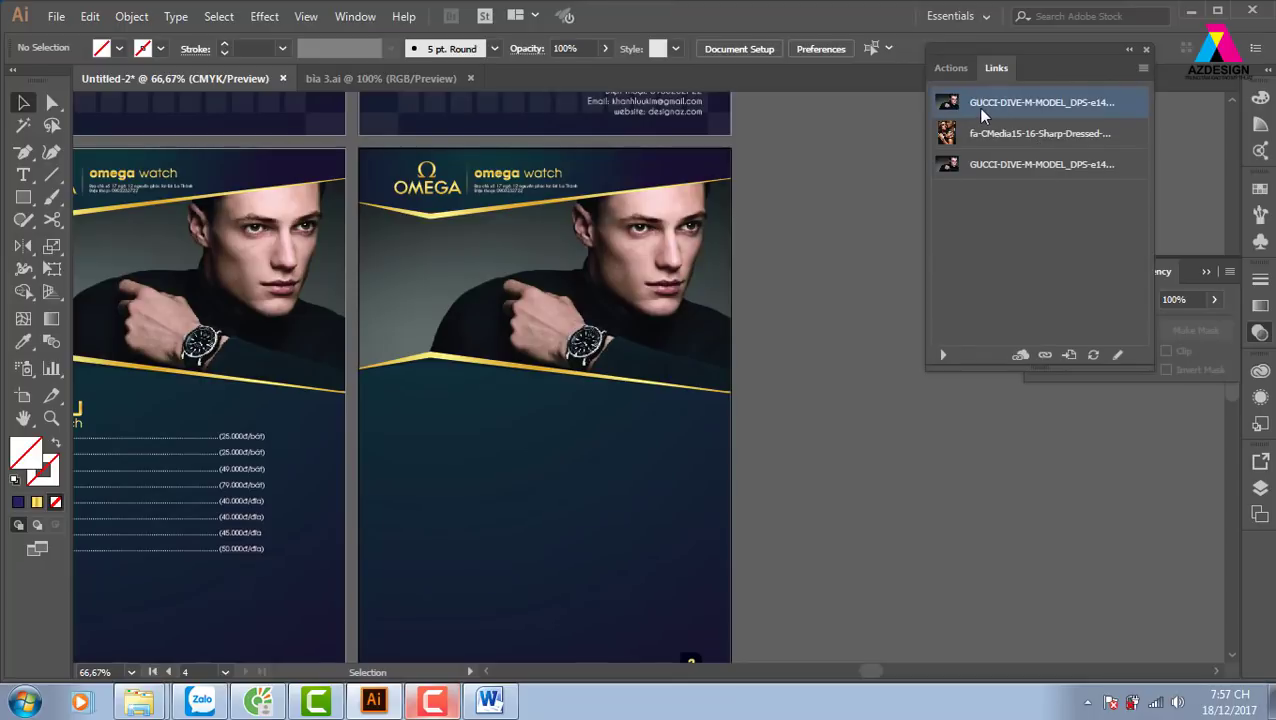
pyautogui.click(1070, 358)
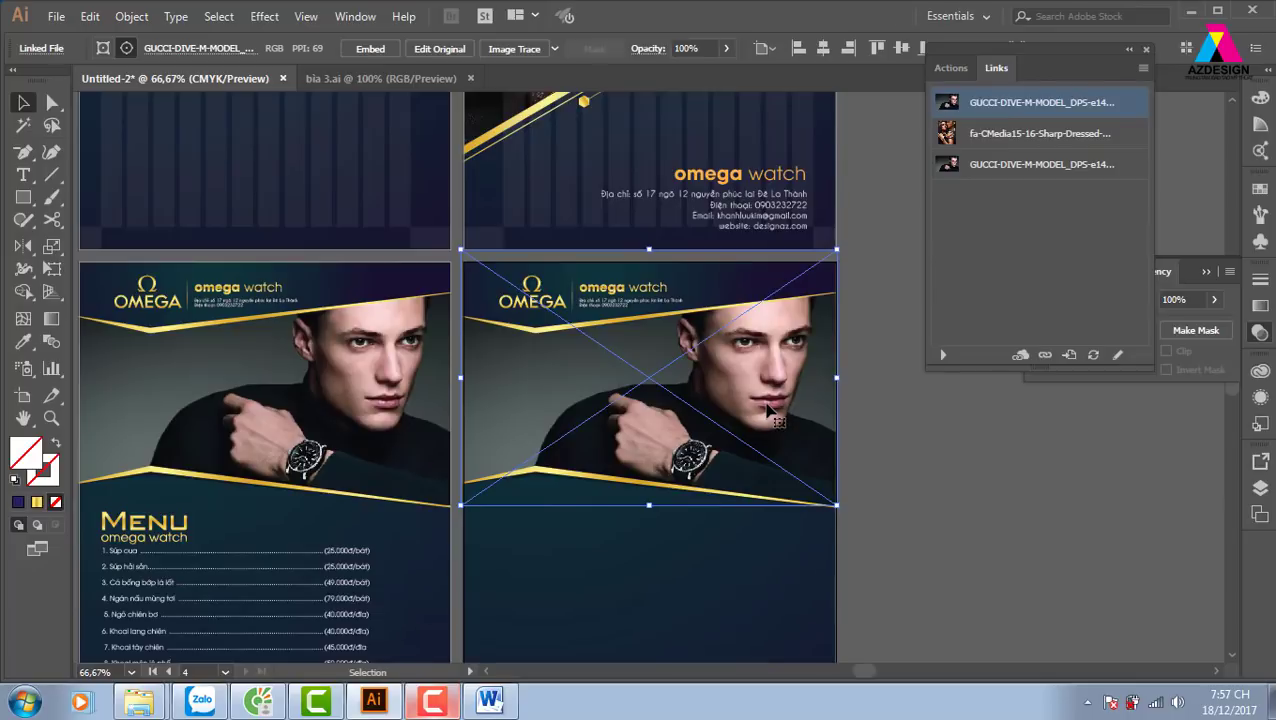
# Relink the photo to 3542032_tinhte-omega-spectre-007-5 and shift it slightly down
pyautogui.click(1045, 356)
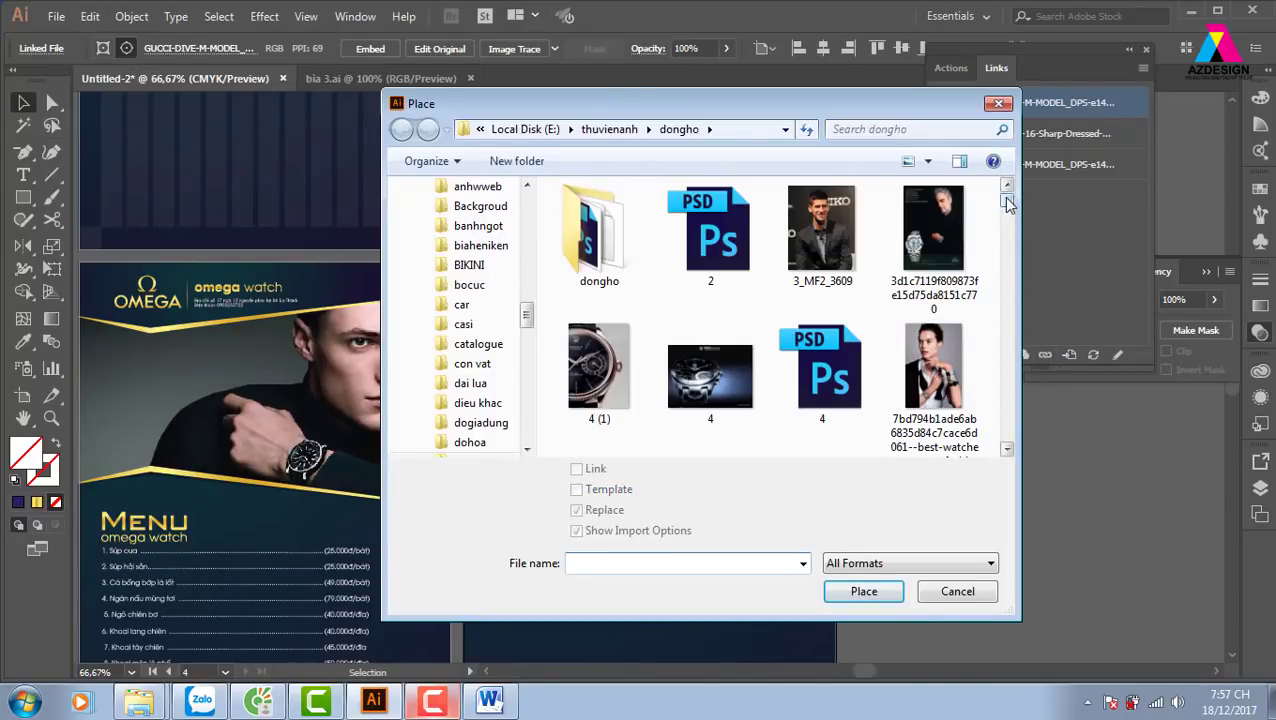
pyautogui.moveTo(1008, 203); pyautogui.dragTo(1008, 214)
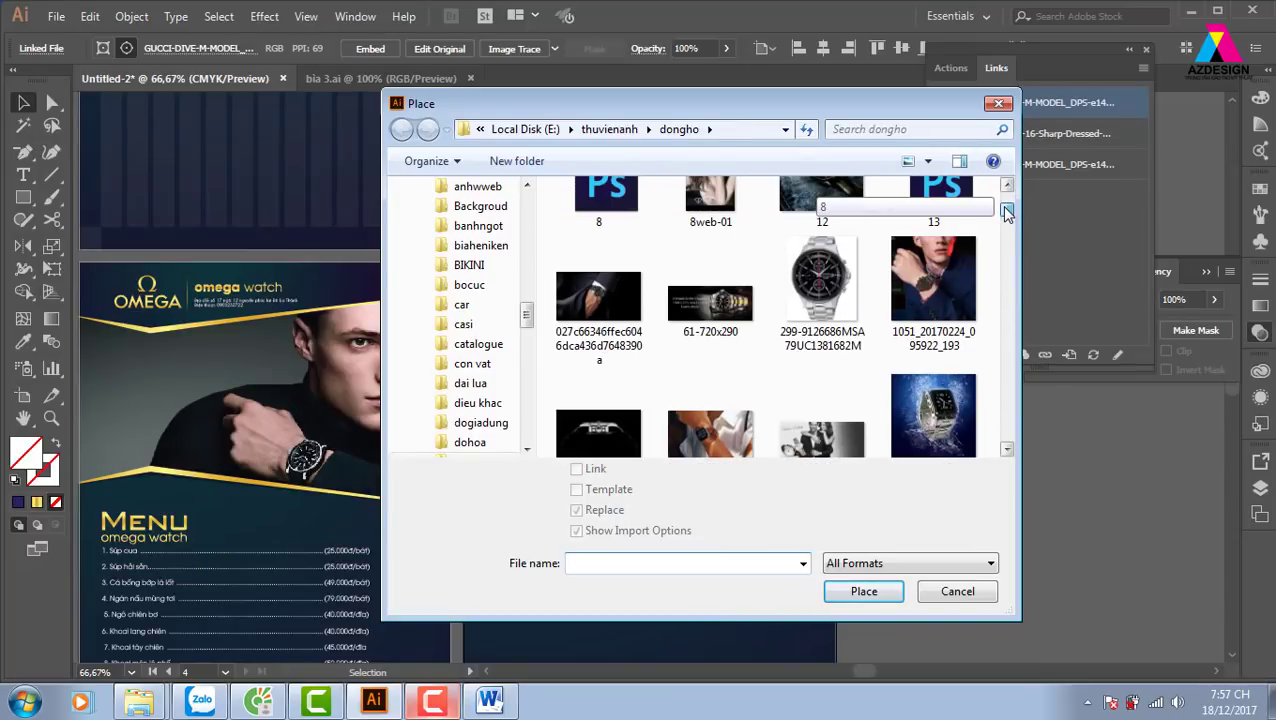
pyautogui.click(710, 300)
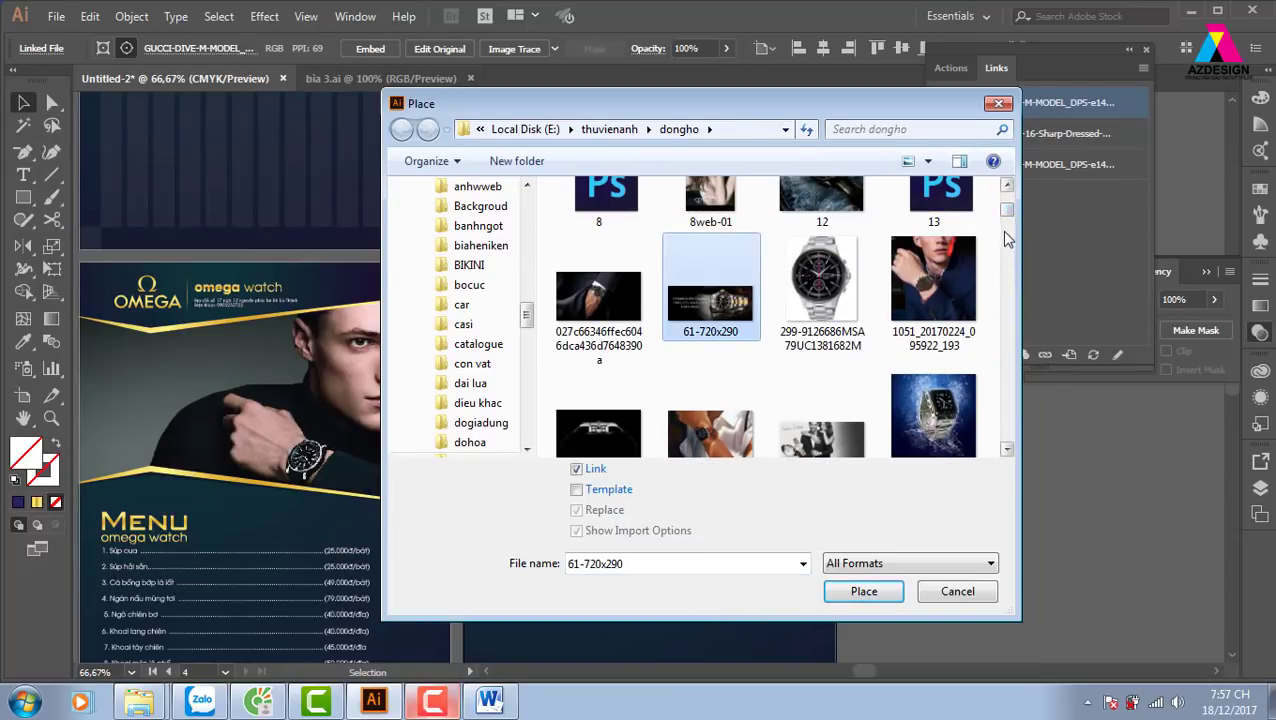
pyautogui.moveTo(1008, 214); pyautogui.dragTo(1008, 234)
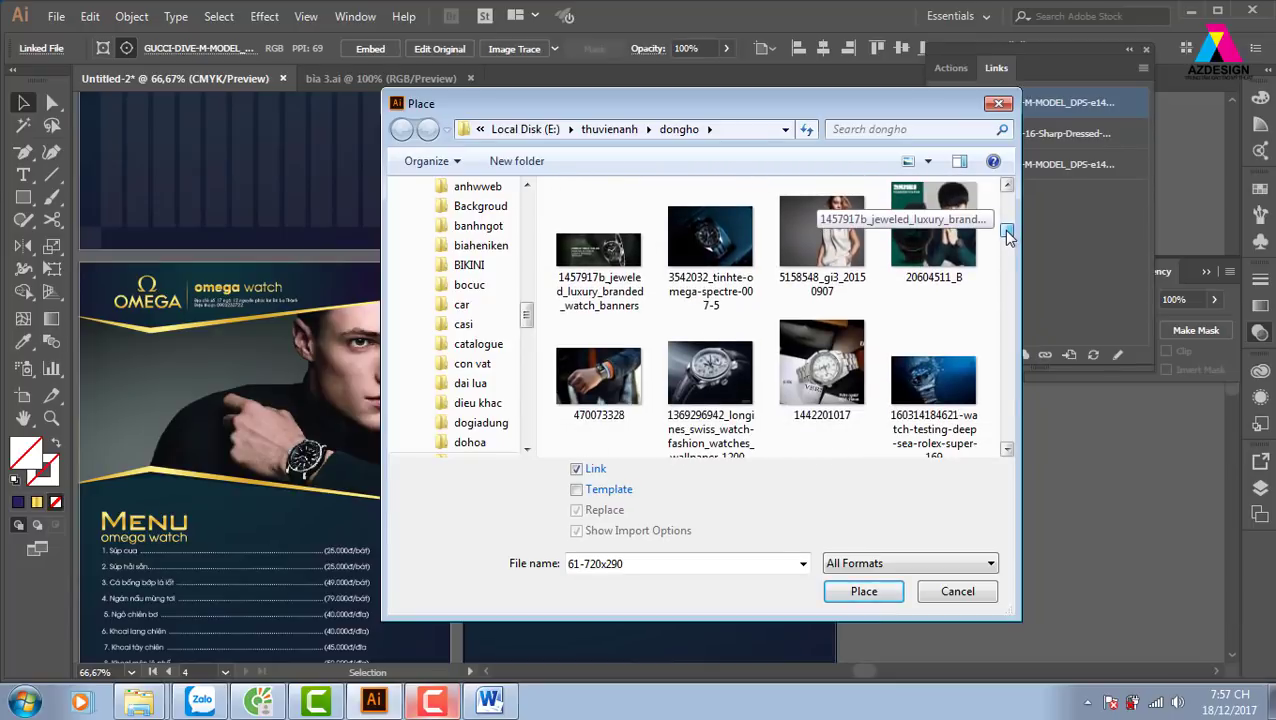
pyautogui.click(746, 272)
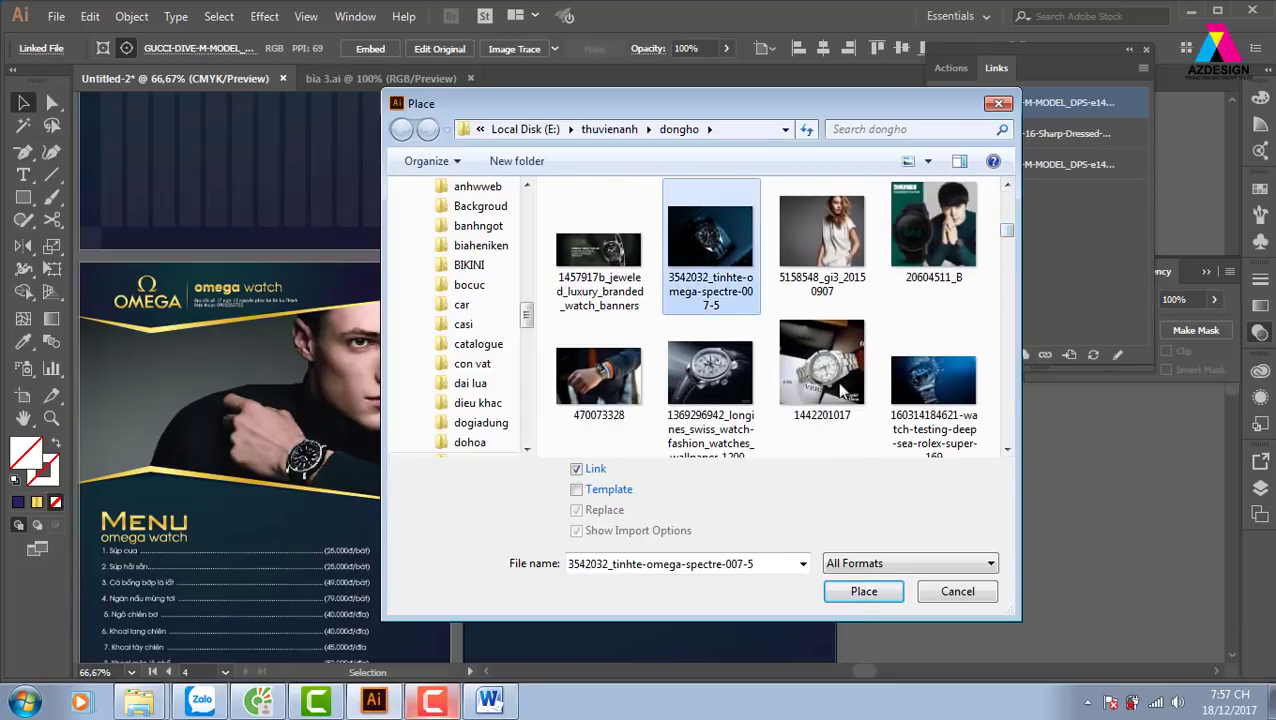
pyautogui.click(864, 592)
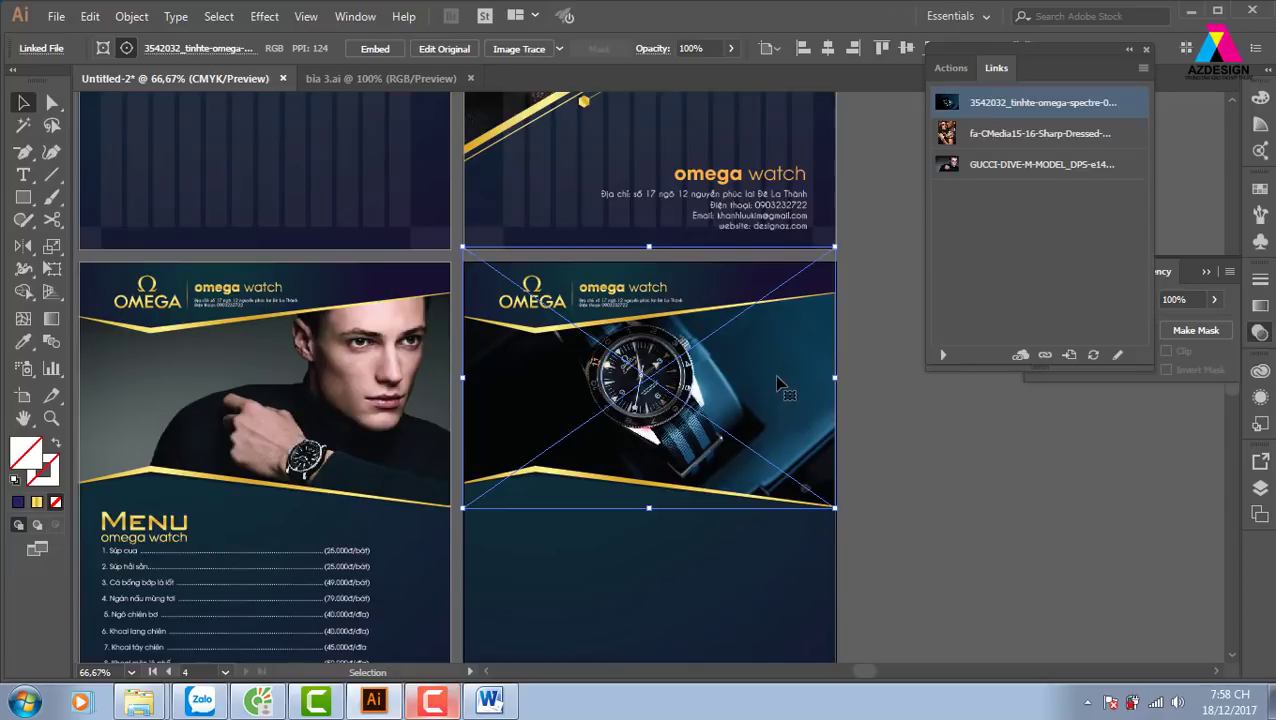
pyautogui.moveTo(785, 386); pyautogui.dragTo(810, 410)
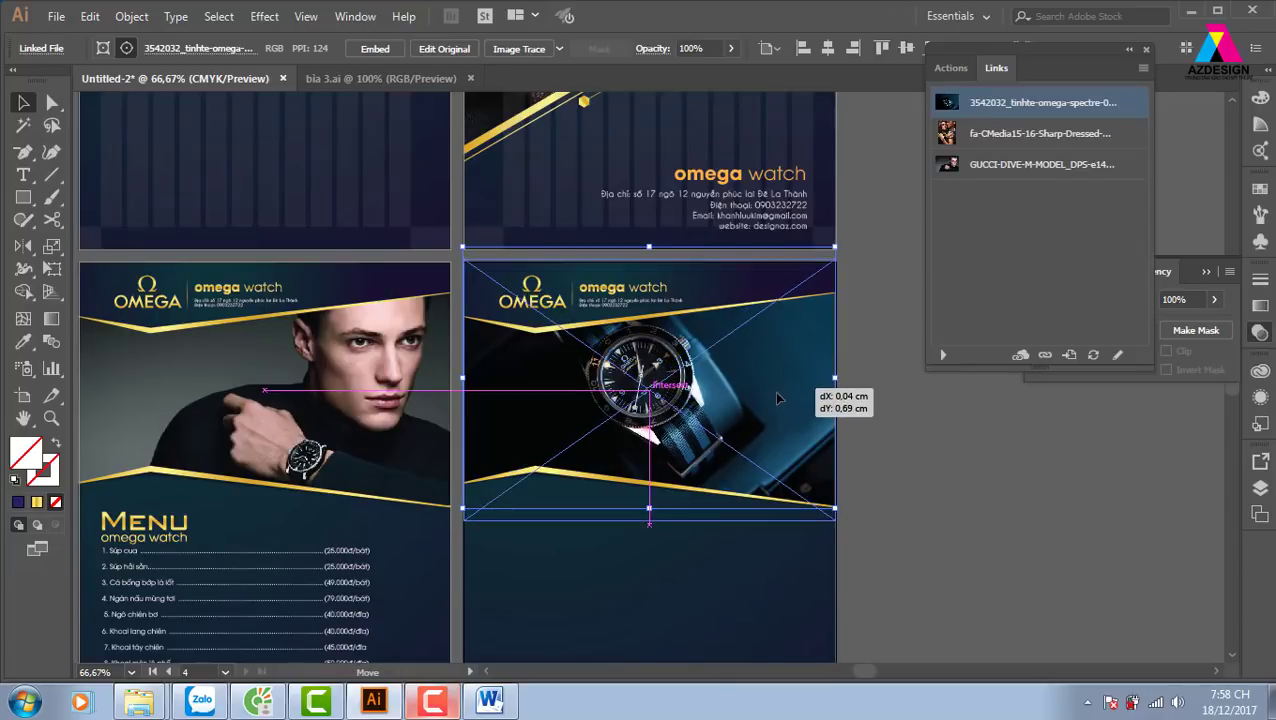
pyautogui.click(944, 461)
pyautogui.scroll(-3, 880, 500)
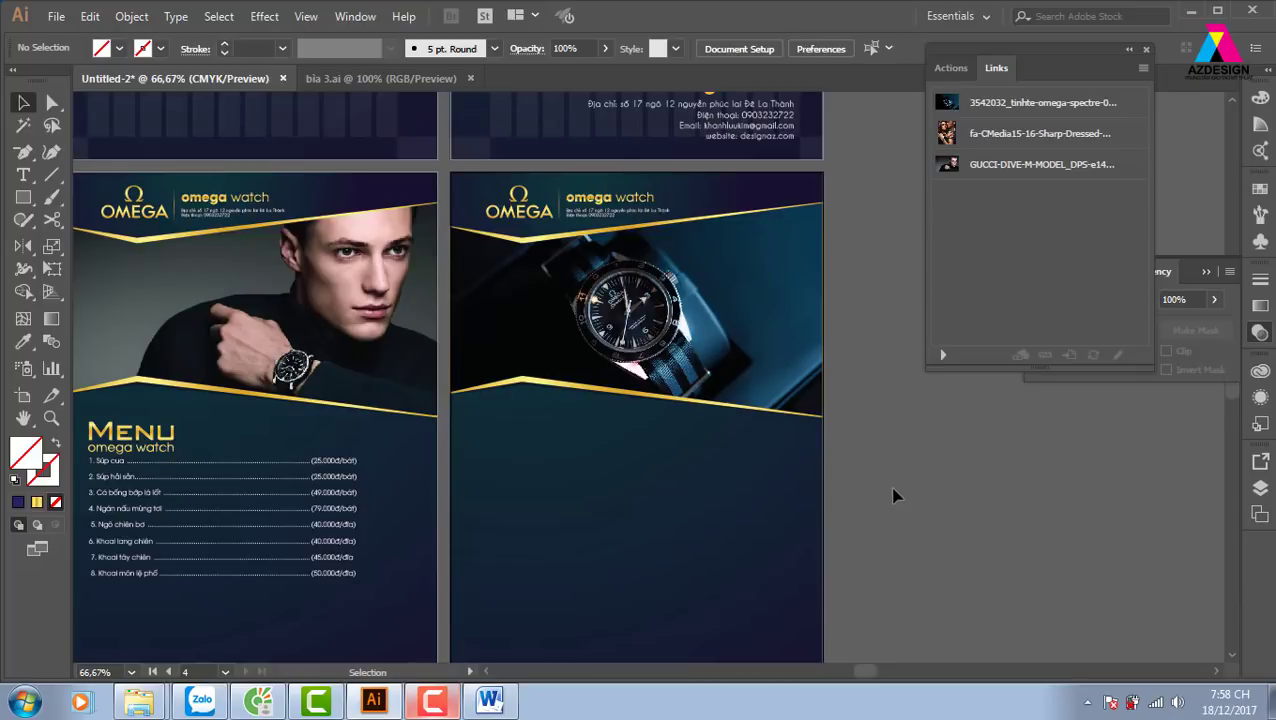
# Locate and select the faint vertical-line overlay on page 2
pyautogui.scroll(-2, 895, 495)
pyautogui.scroll(-1, 686, 436)
pyautogui.hotkey('ctrl', '+')
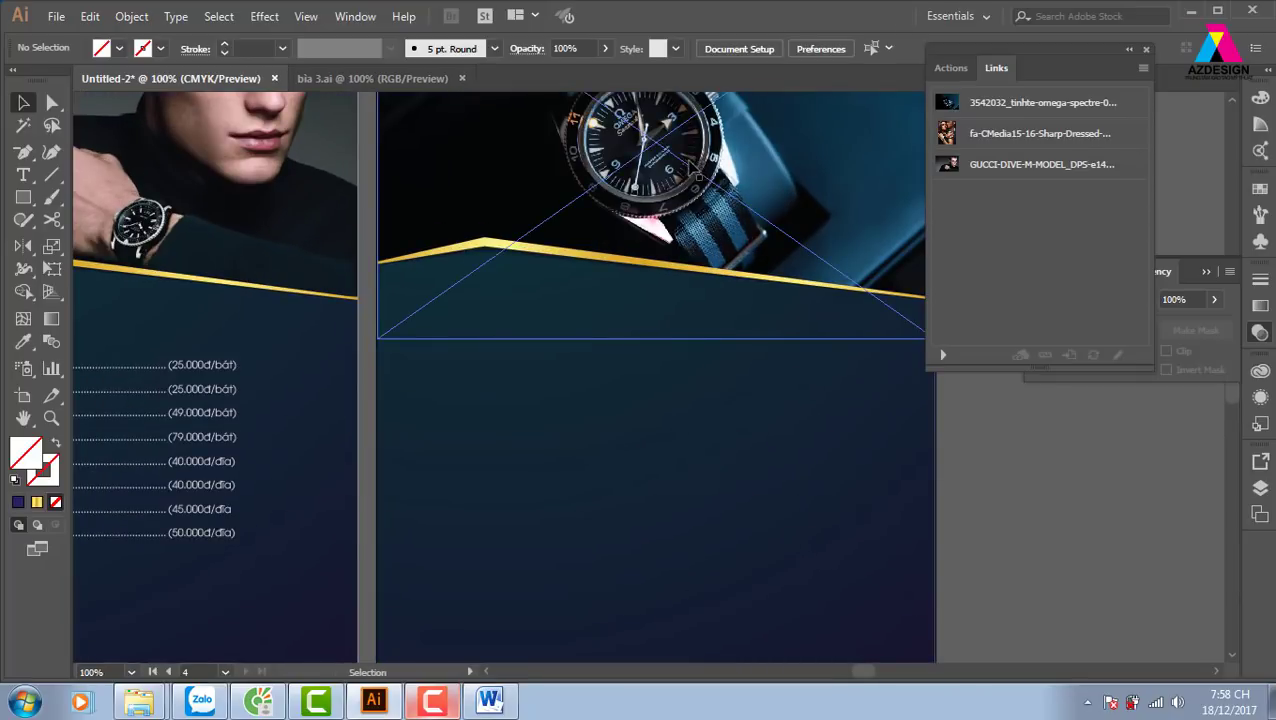
pyautogui.click(23, 198)
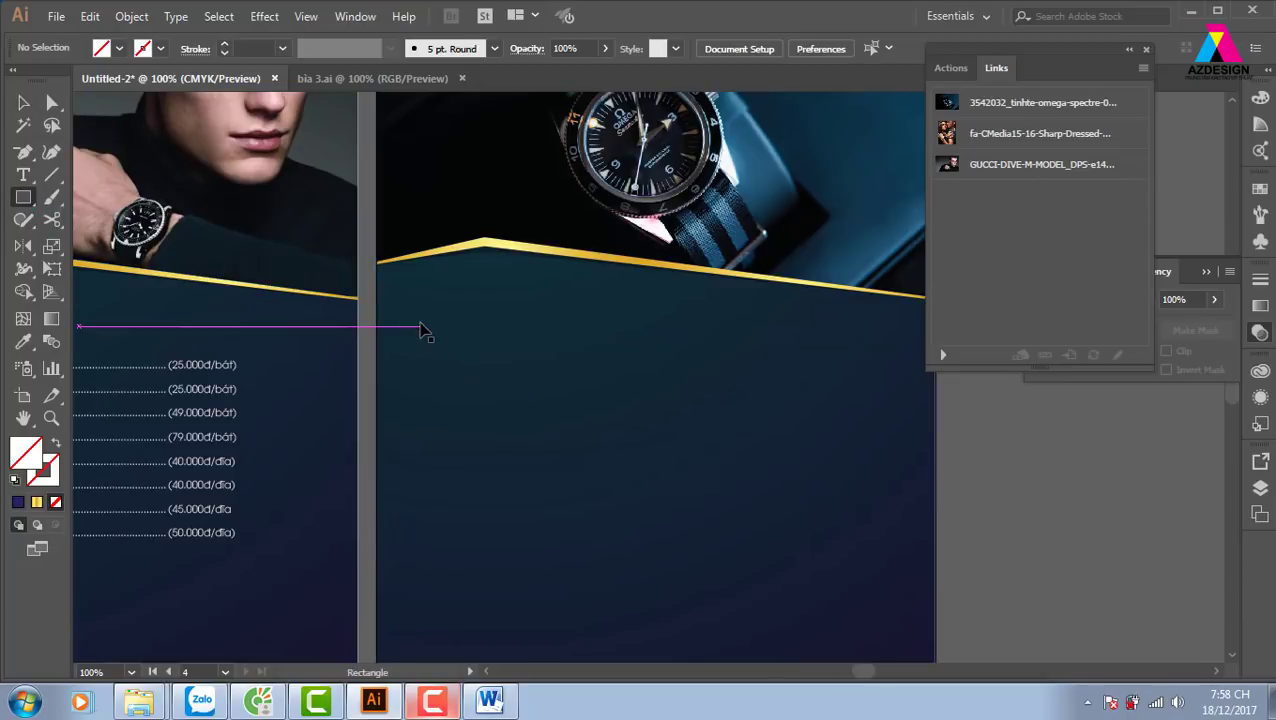
pyautogui.hotkey('ctrl', 'z')
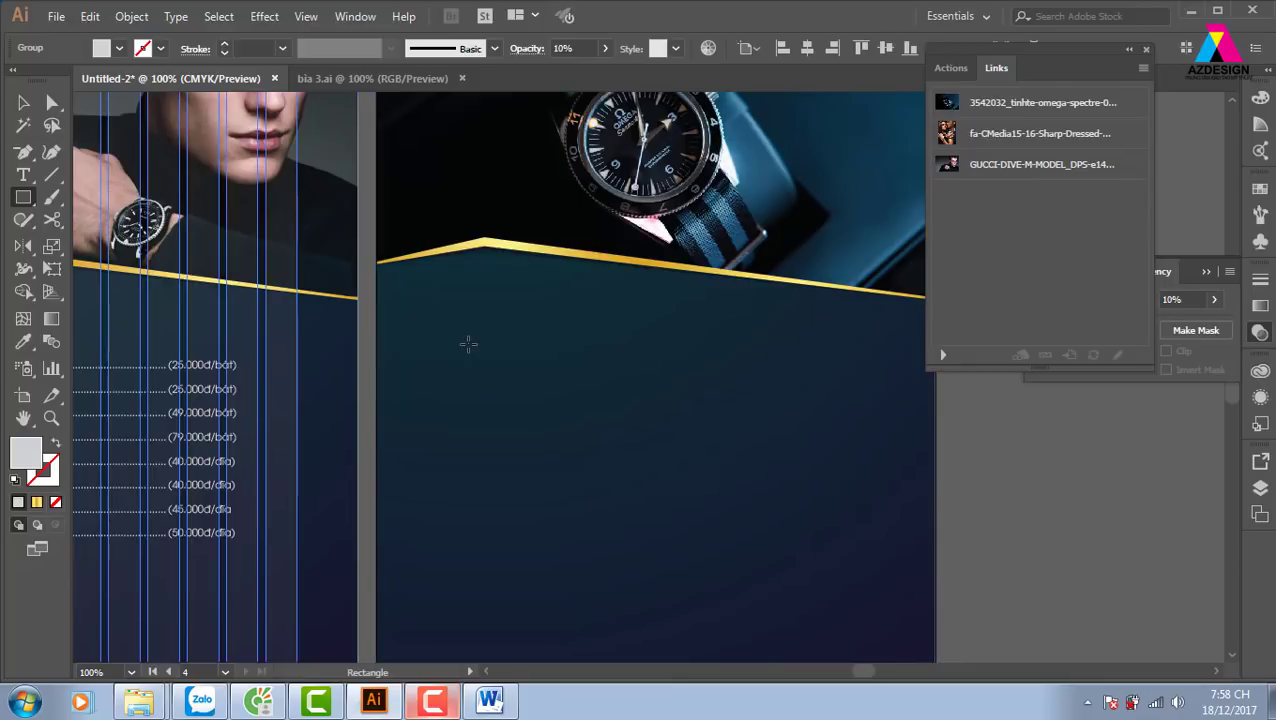
pyautogui.click(23, 102)
pyautogui.click(1000, 487)
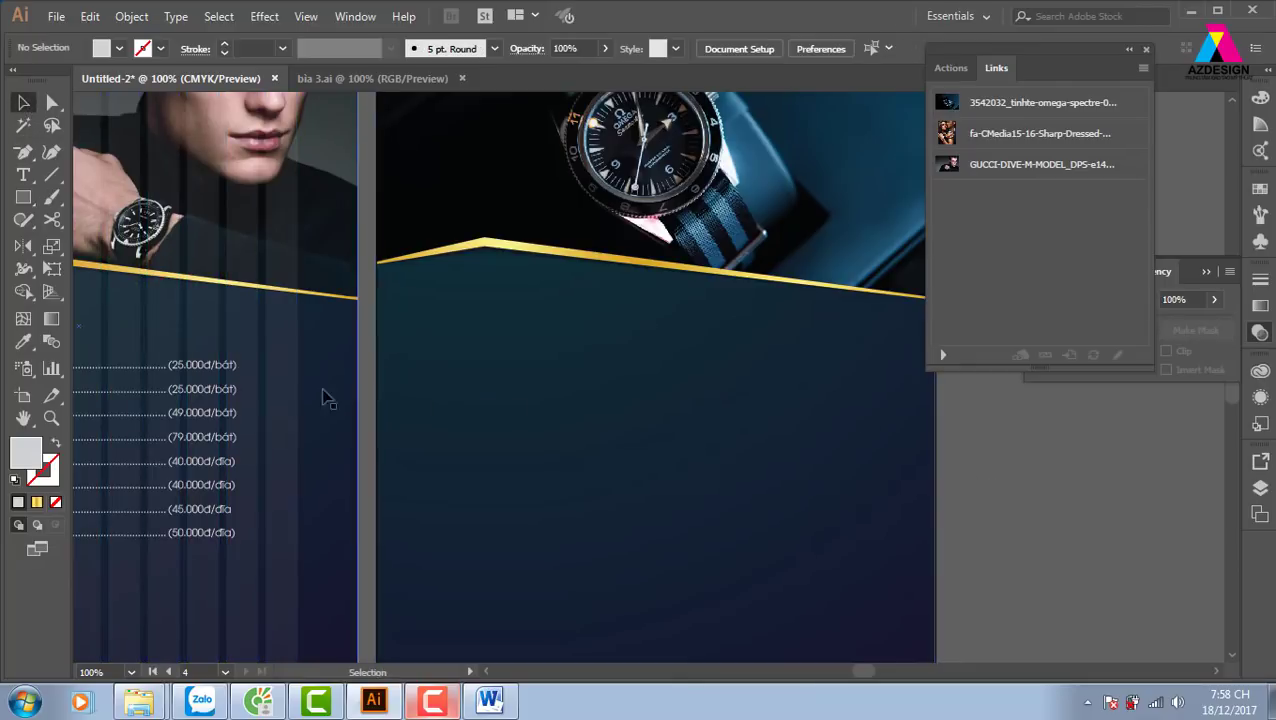
pyautogui.click(335, 445)
pyautogui.click(712, 456)
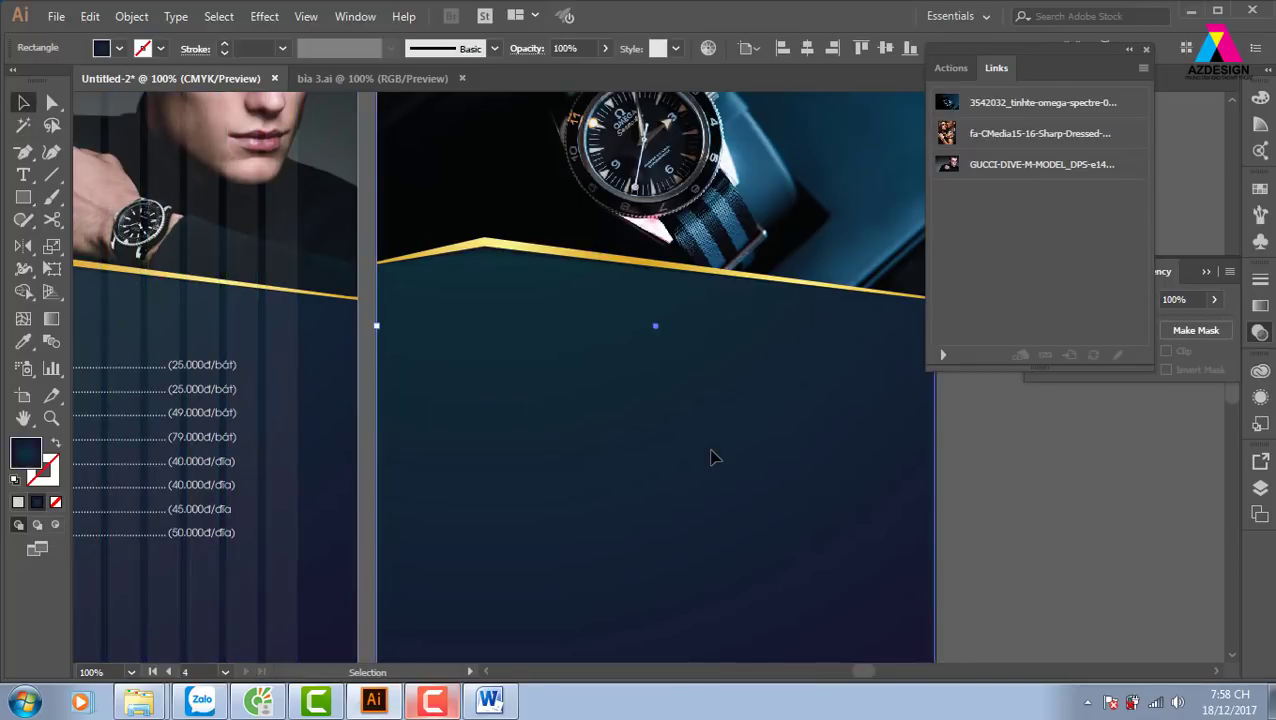
pyautogui.keyDown('ctrl'); pyautogui.click(712, 456); pyautogui.keyUp('ctrl')
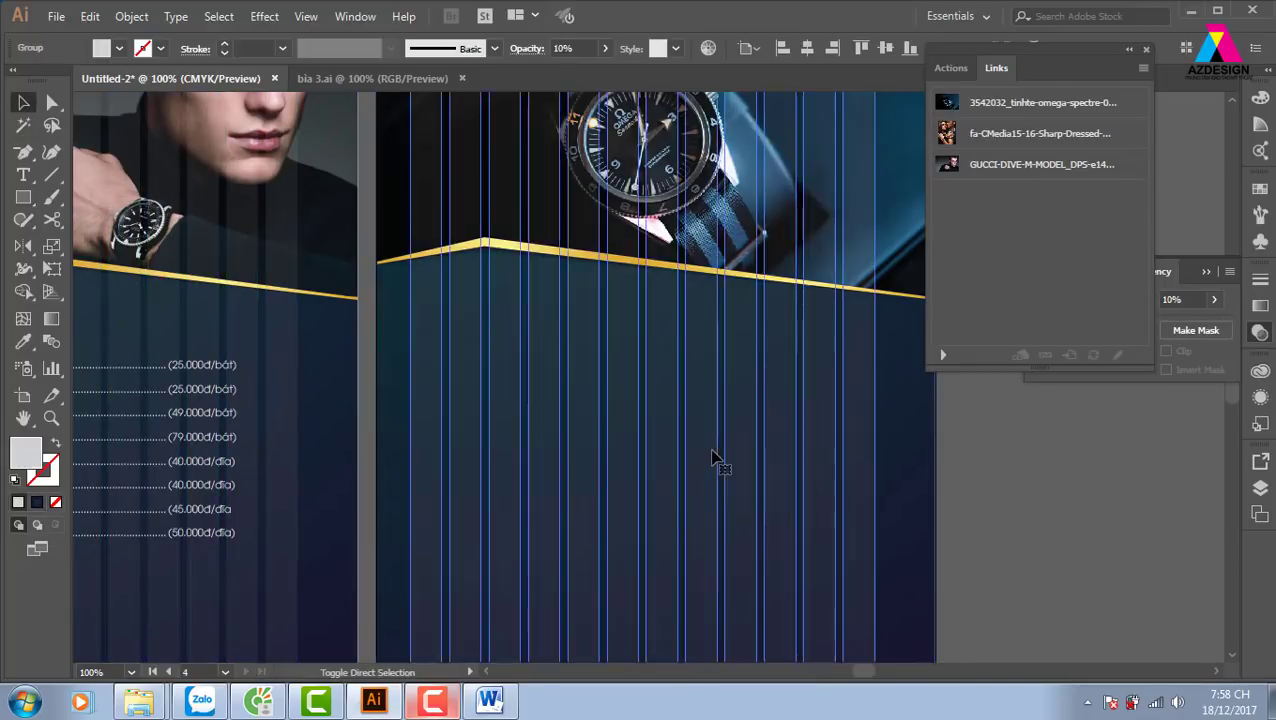
pyautogui.click(1064, 511)
pyautogui.moveTo(976, 497); pyautogui.dragTo(880, 550)
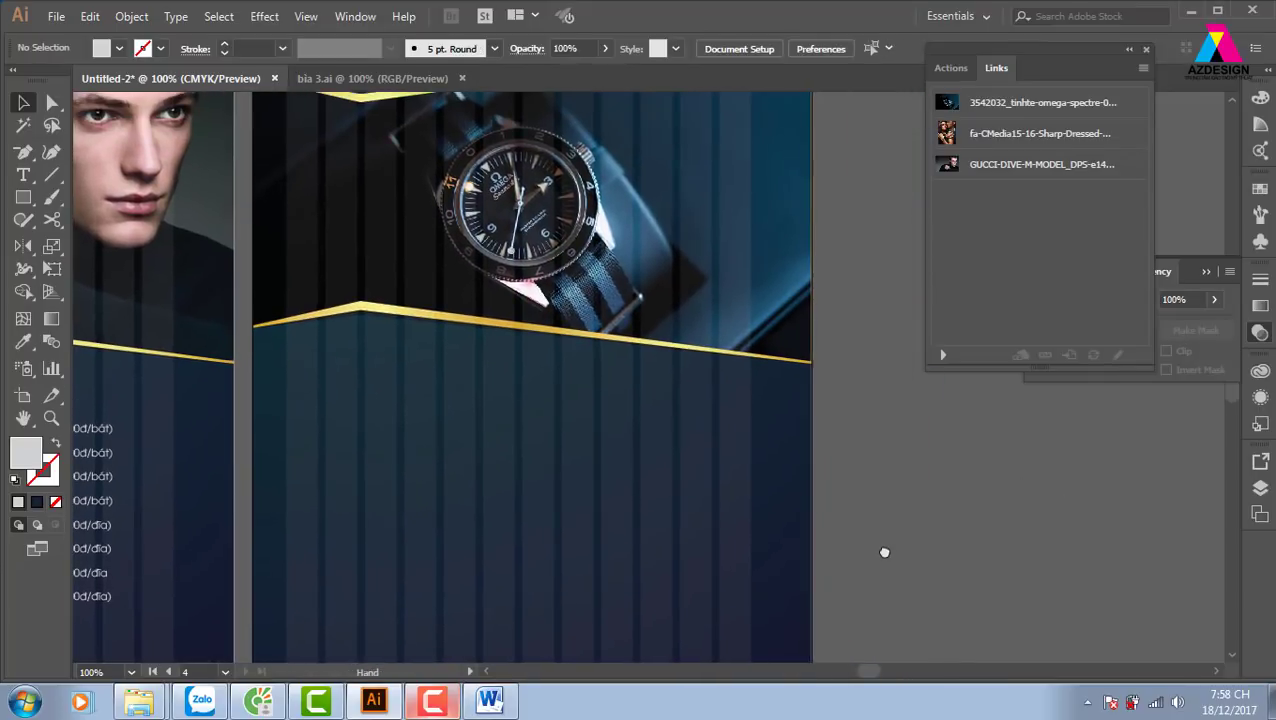
# Reflect page 2's vertical-lines group horizontally, then zoom into page 2's lower part
pyautogui.click(745, 525)
pyautogui.hotkey('ctrl', '-')
pyautogui.hotkey('ctrl', '-')
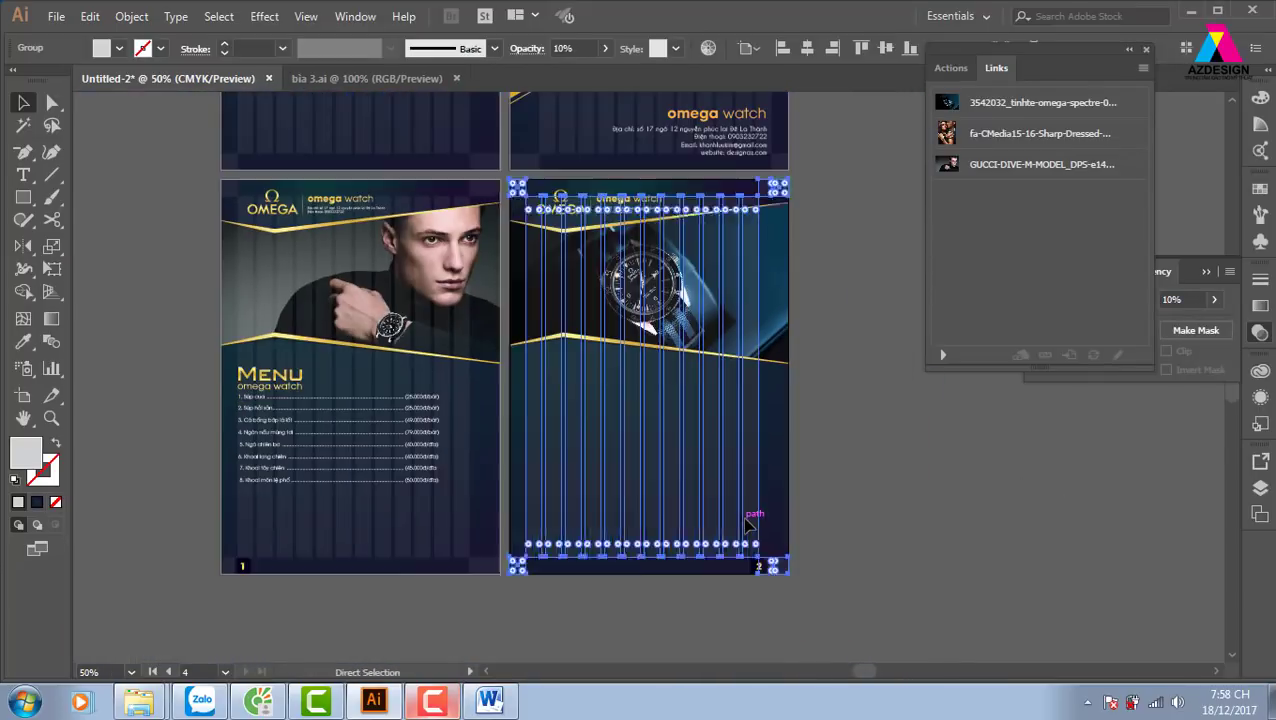
pyautogui.press('o')
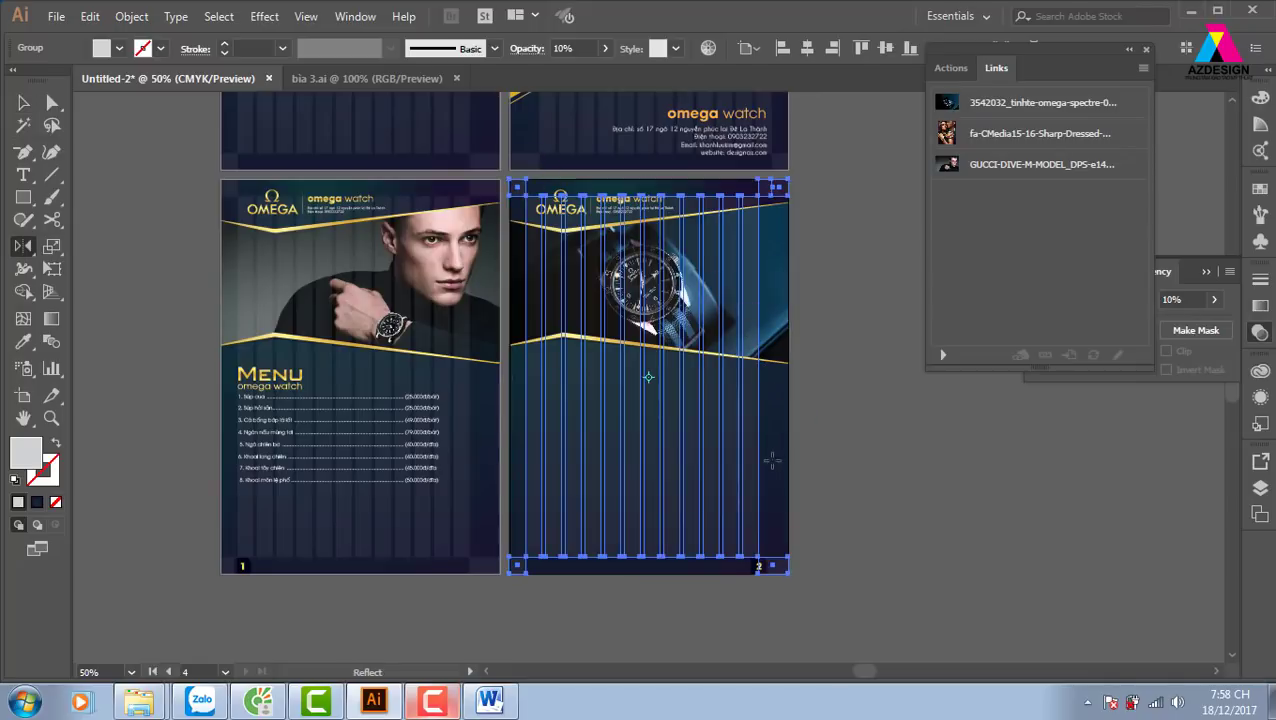
pyautogui.moveTo(815, 457); pyautogui.dragTo(548, 500)
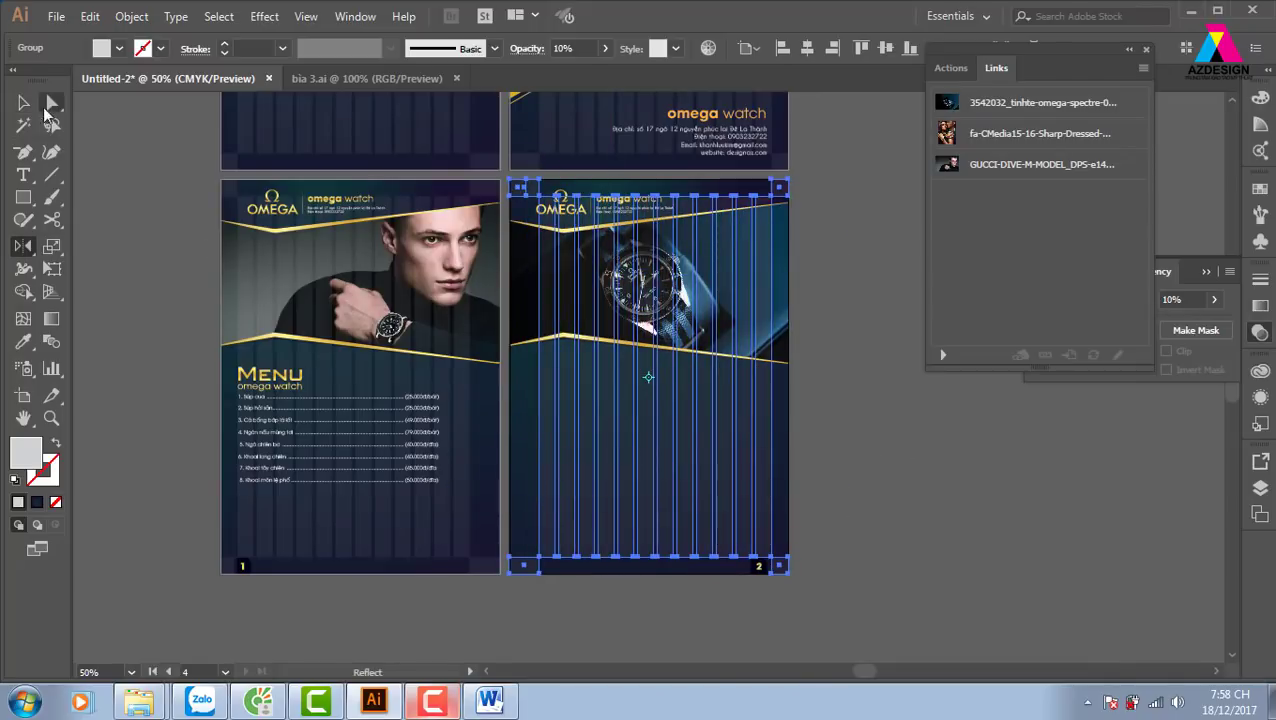
pyautogui.click(23, 102)
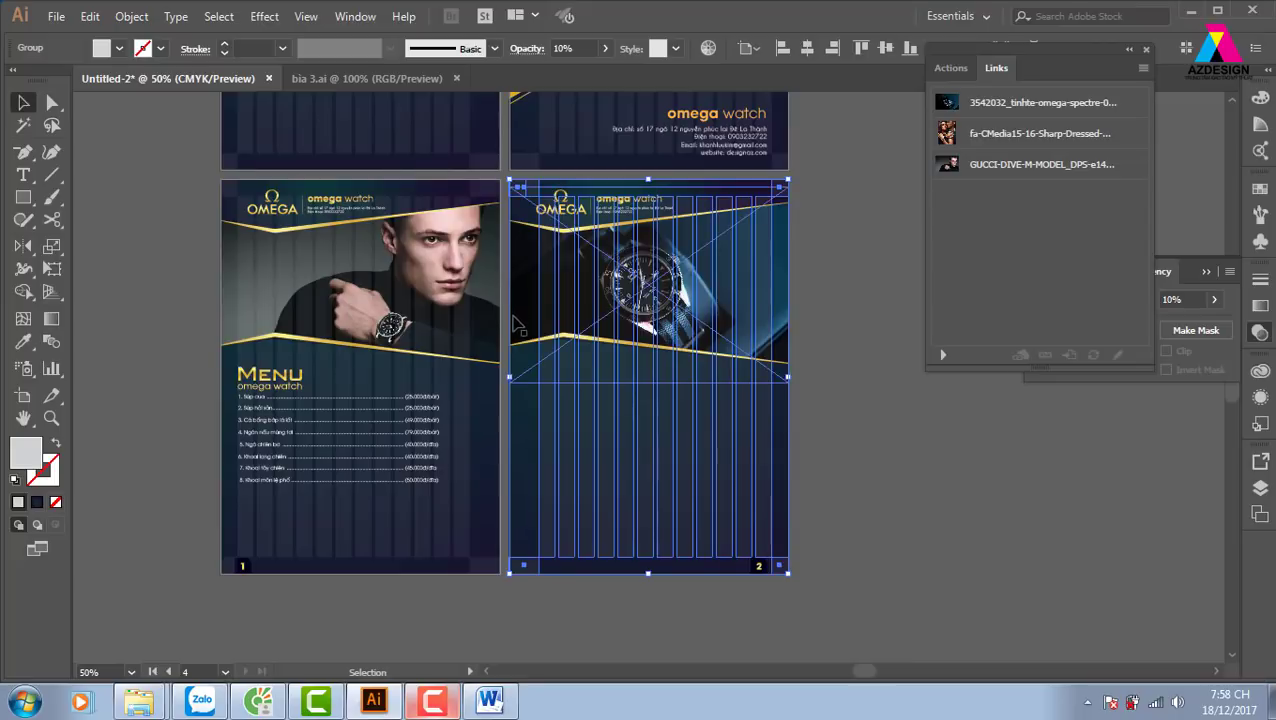
pyautogui.click(897, 585)
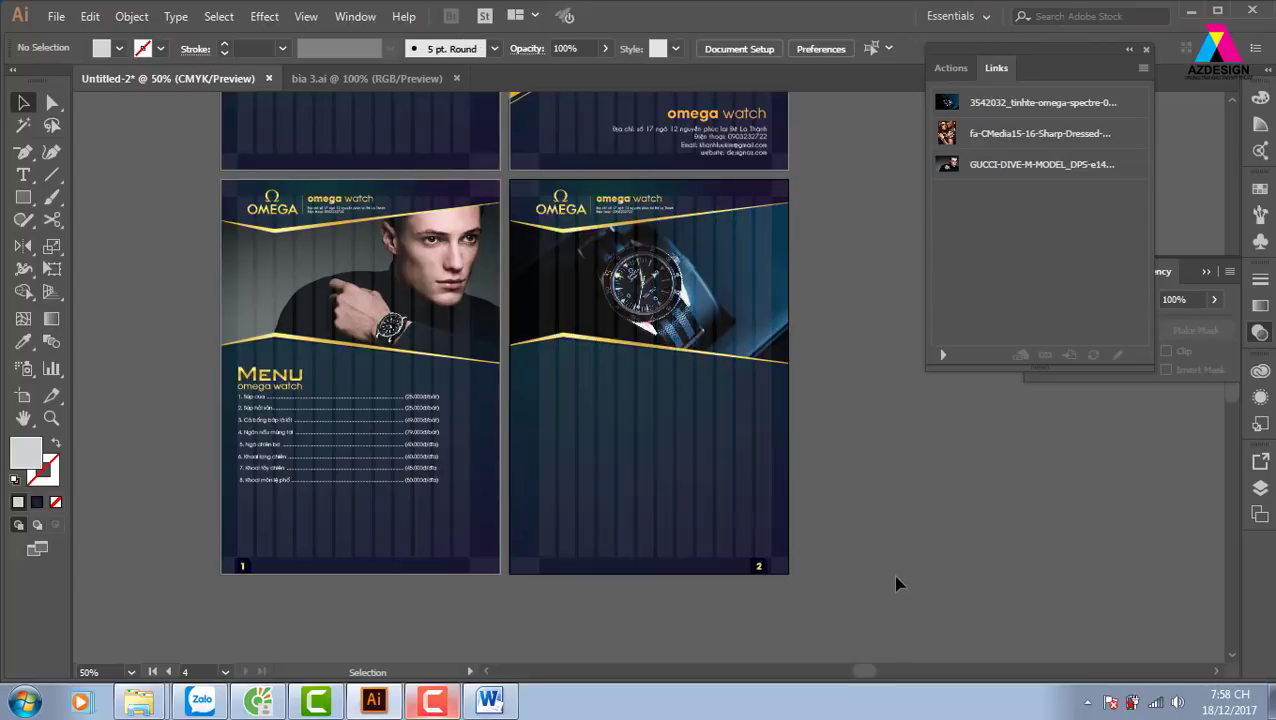
pyautogui.press('z')
pyautogui.moveTo(760, 532); pyautogui.dragTo(800, 532)
# Draw a 5.6 cm square below page 2's gold band, replacing a first rough rectangle
pyautogui.moveTo(475, 361); pyautogui.dragTo(485, 361)
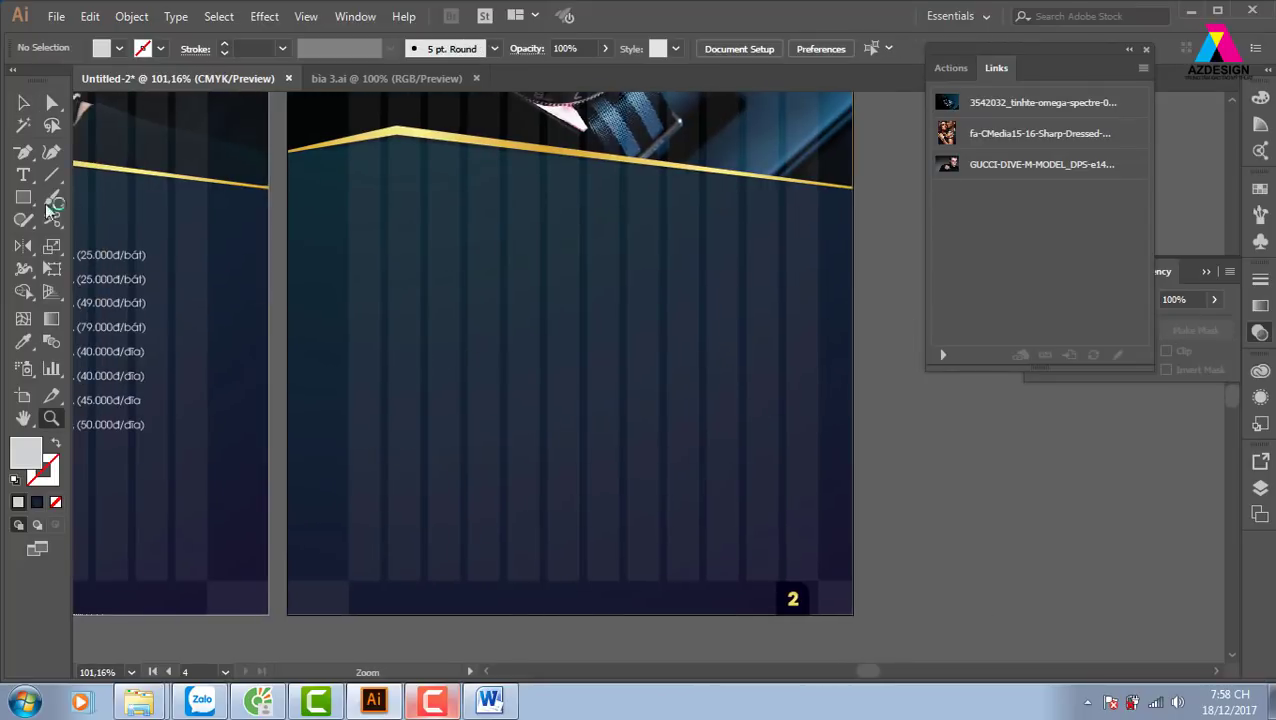
pyautogui.click(23, 197)
pyautogui.moveTo(348, 196); pyautogui.dragTo(480, 317)
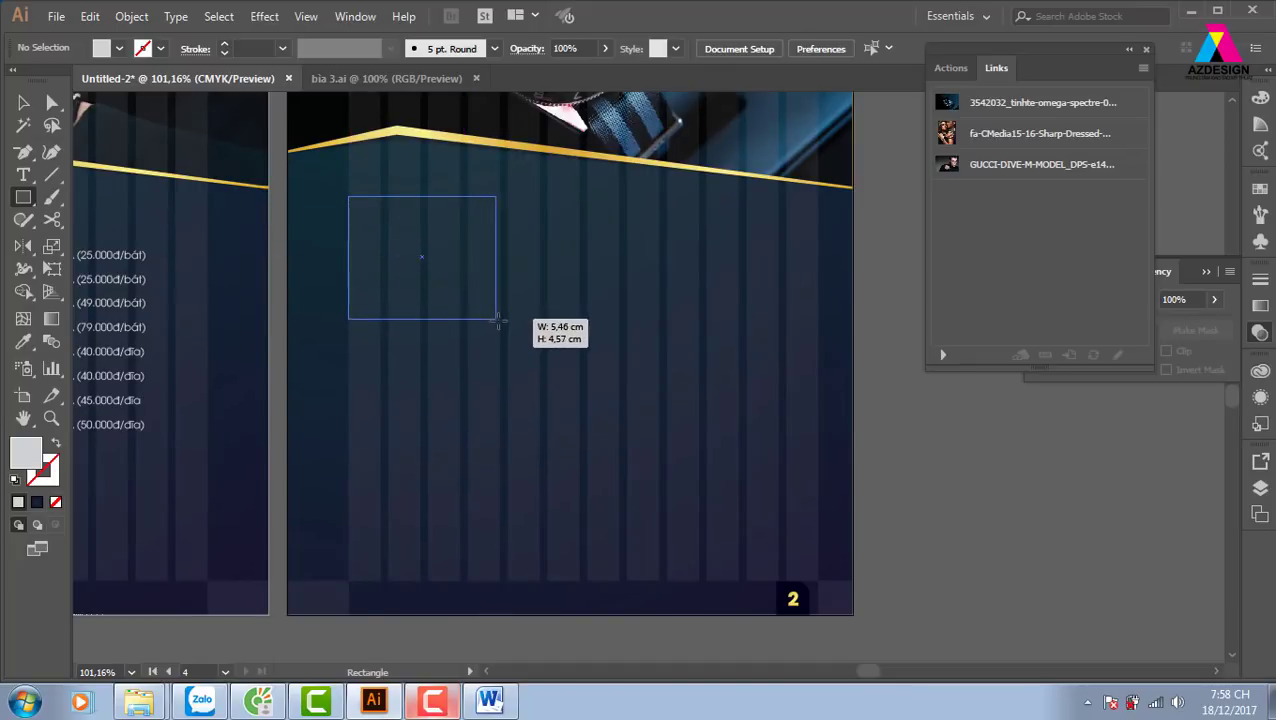
pyautogui.moveTo(480, 317); pyautogui.dragTo(501, 320)
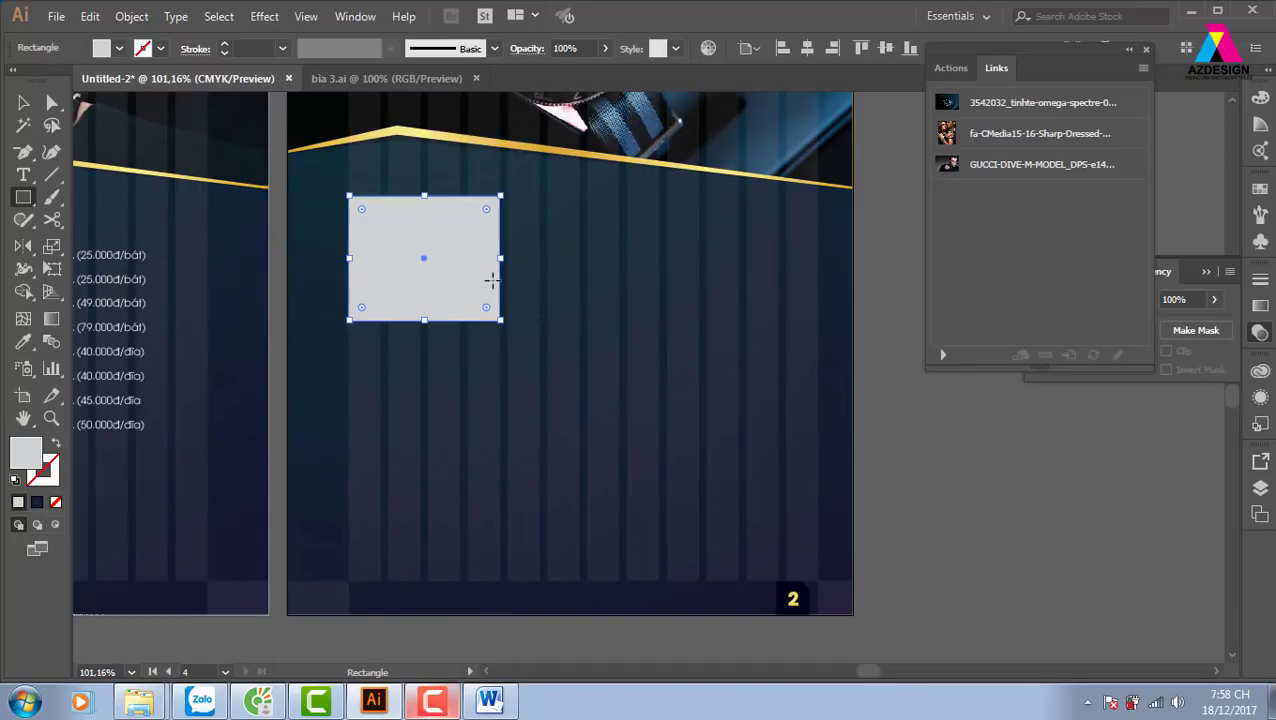
pyautogui.hotkey('ctrl', '=')
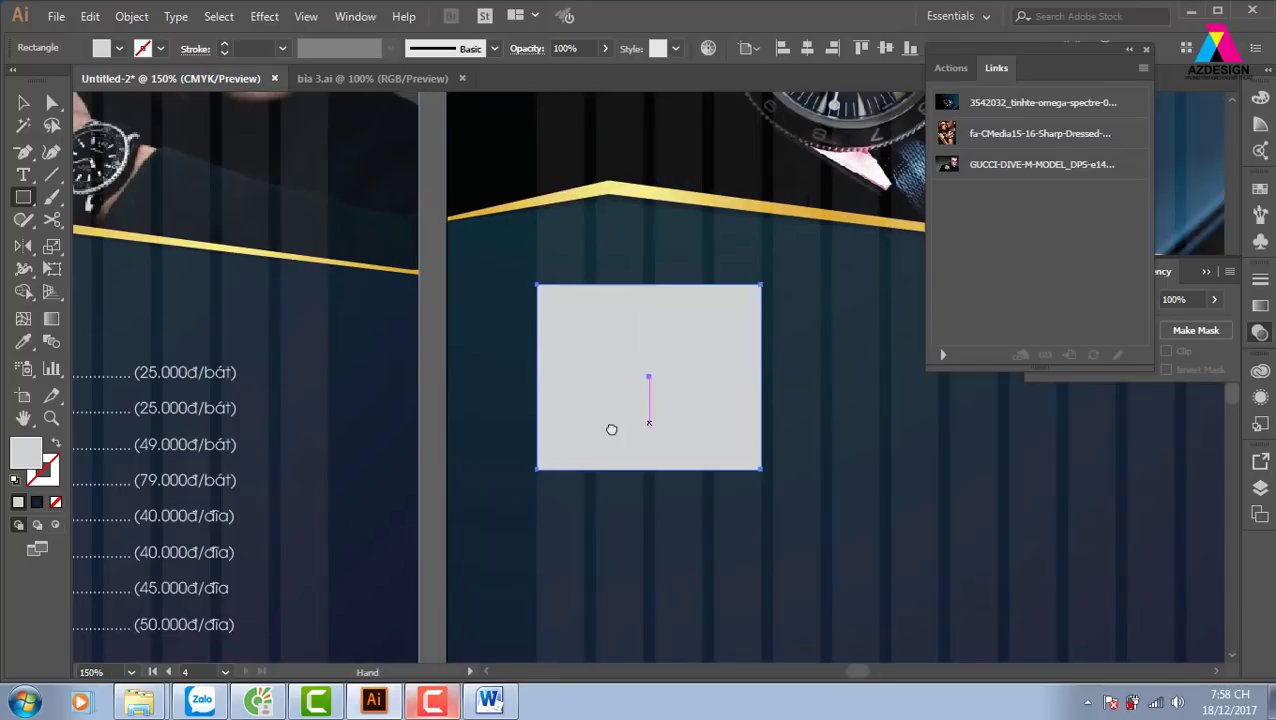
pyautogui.moveTo(612, 427); pyautogui.dragTo(519, 383)
pyautogui.press('Delete')
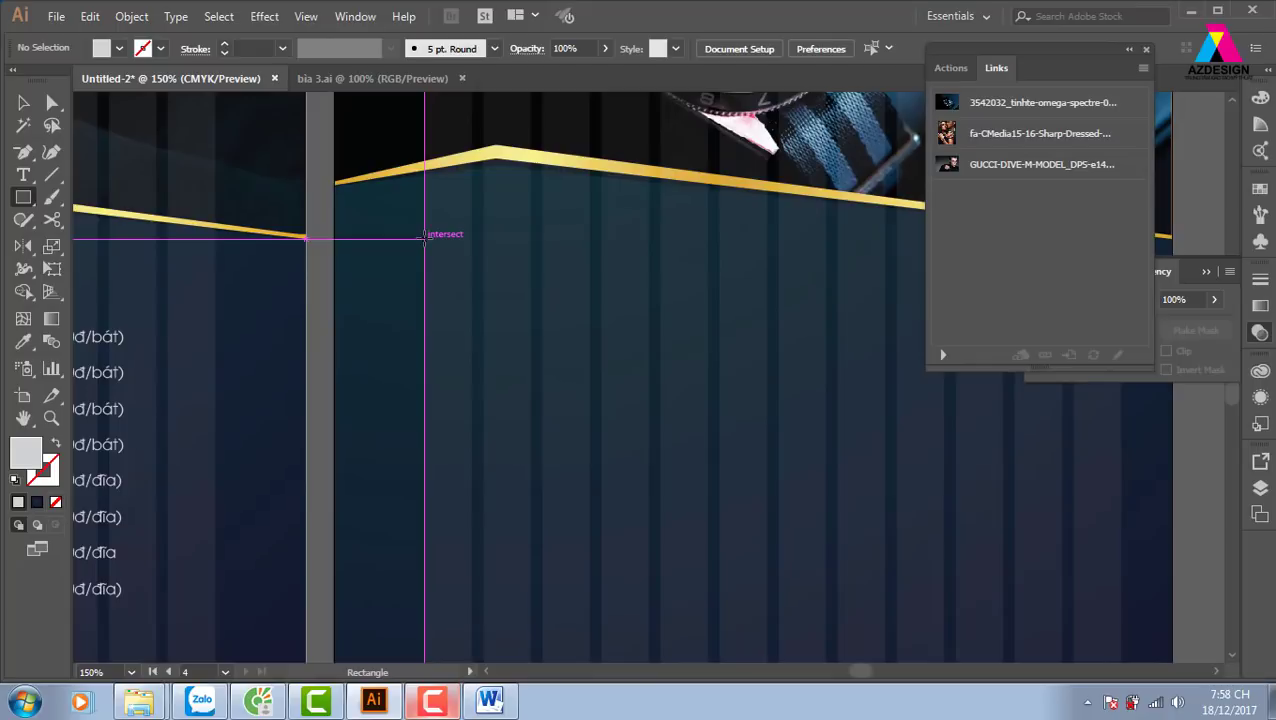
pyautogui.moveTo(424, 238); pyautogui.dragTo(629, 461)
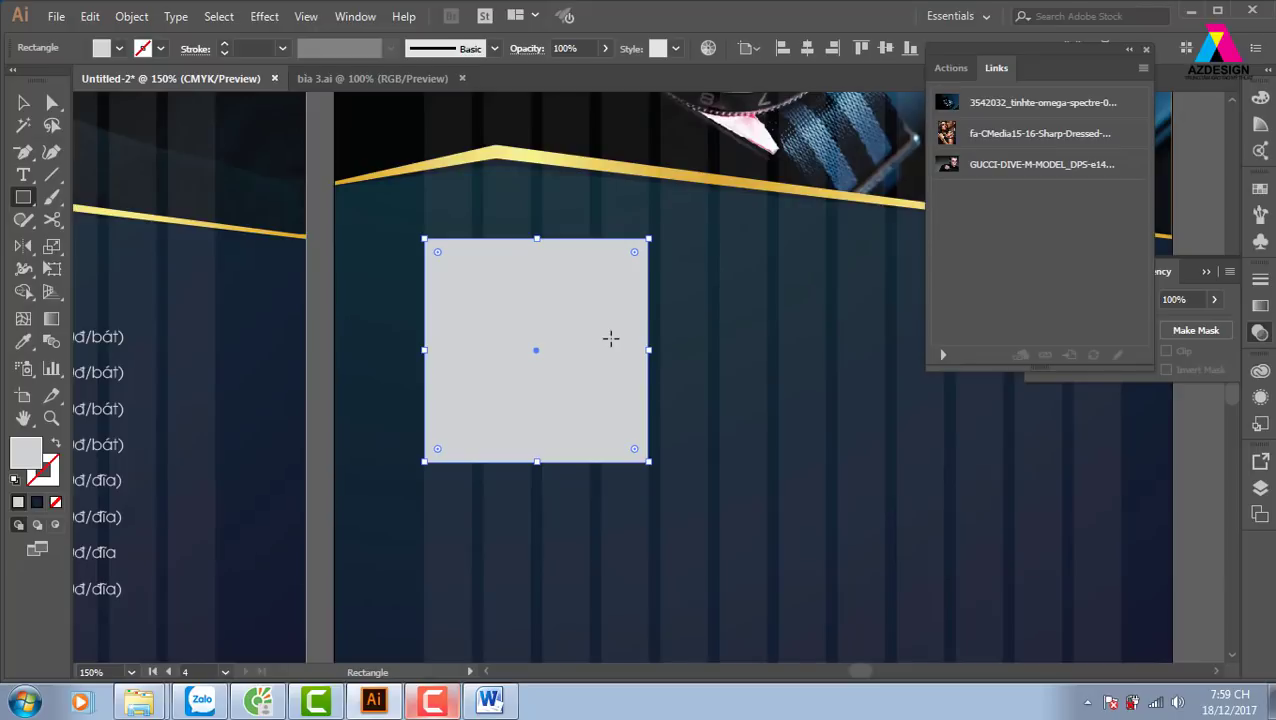
# Round the square's top-right and bottom-left corners to 1.35 cm
pyautogui.press('a')
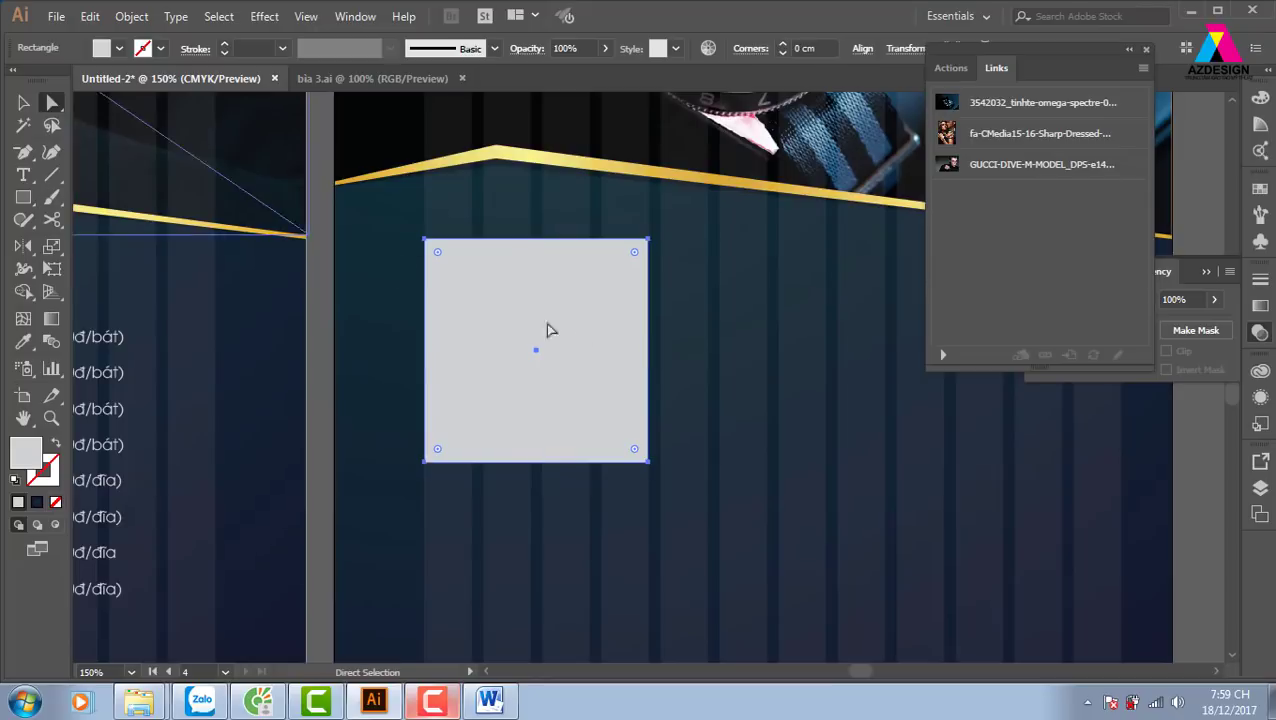
pyautogui.click(425, 461)
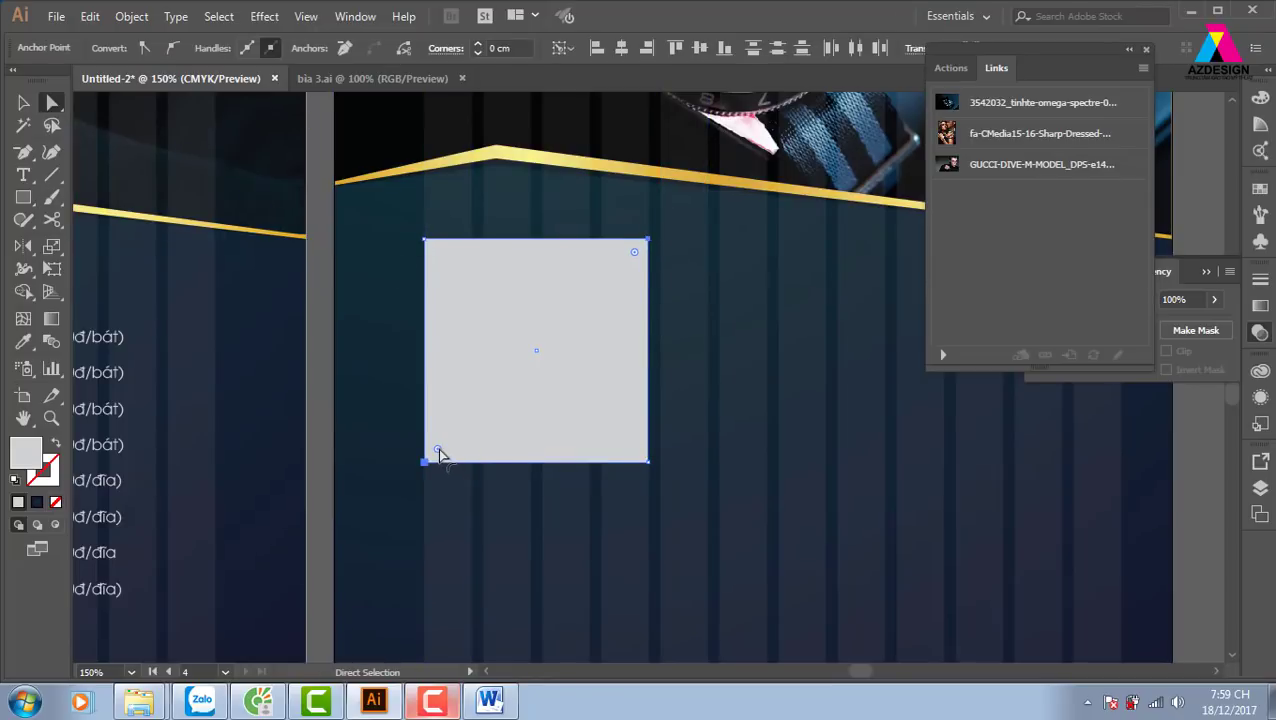
pyautogui.moveTo(438, 451); pyautogui.dragTo(477, 415)
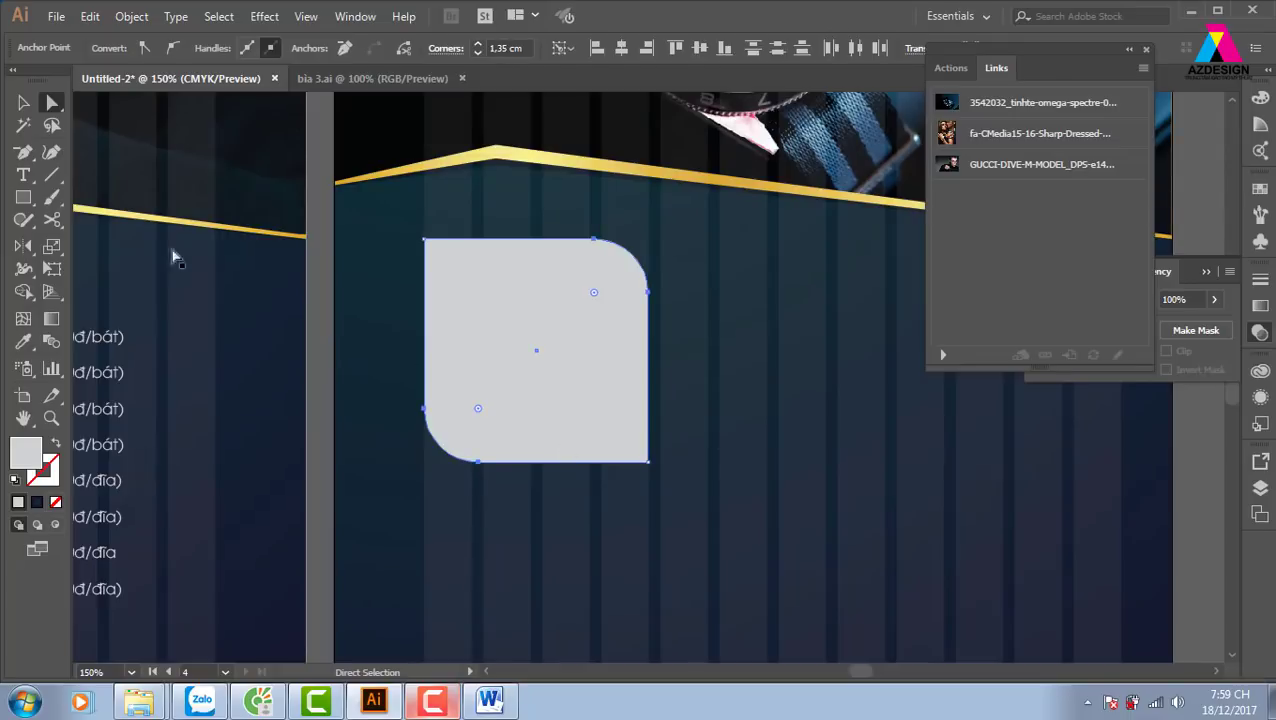
# Delete the vertical line overlay on page 2
pyautogui.click(23, 102)
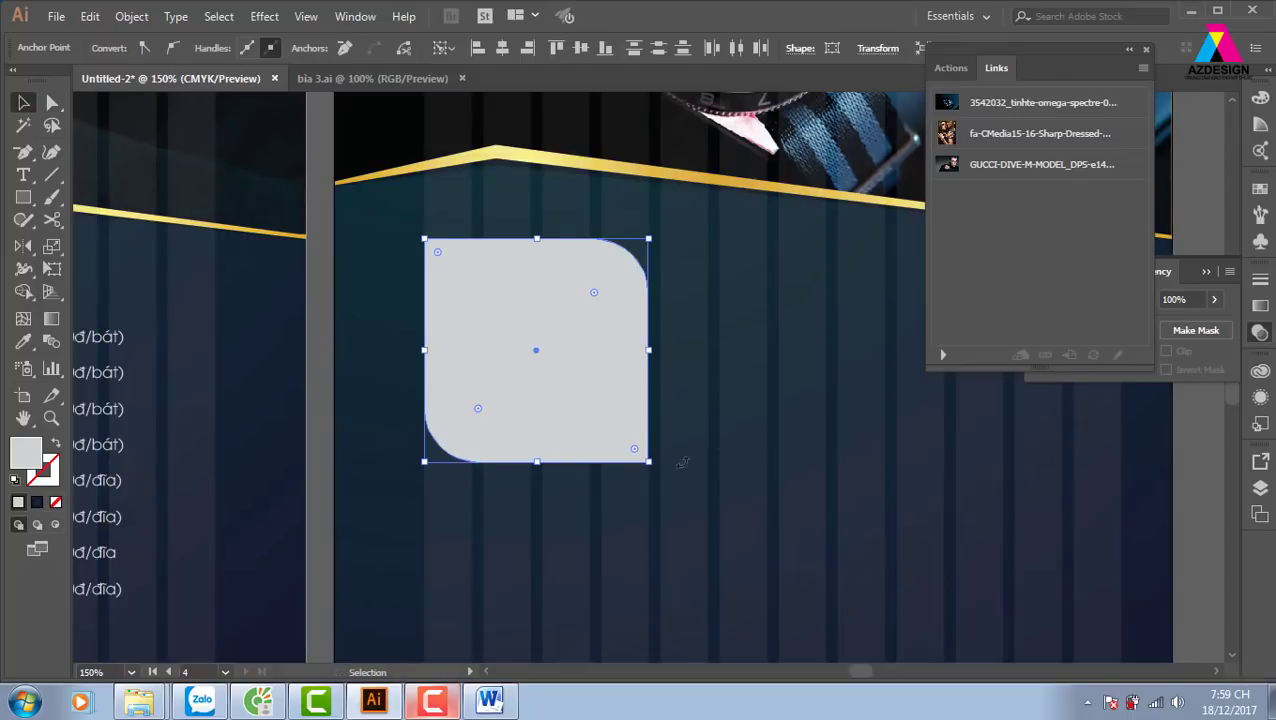
pyautogui.click(739, 414)
pyautogui.press('a')
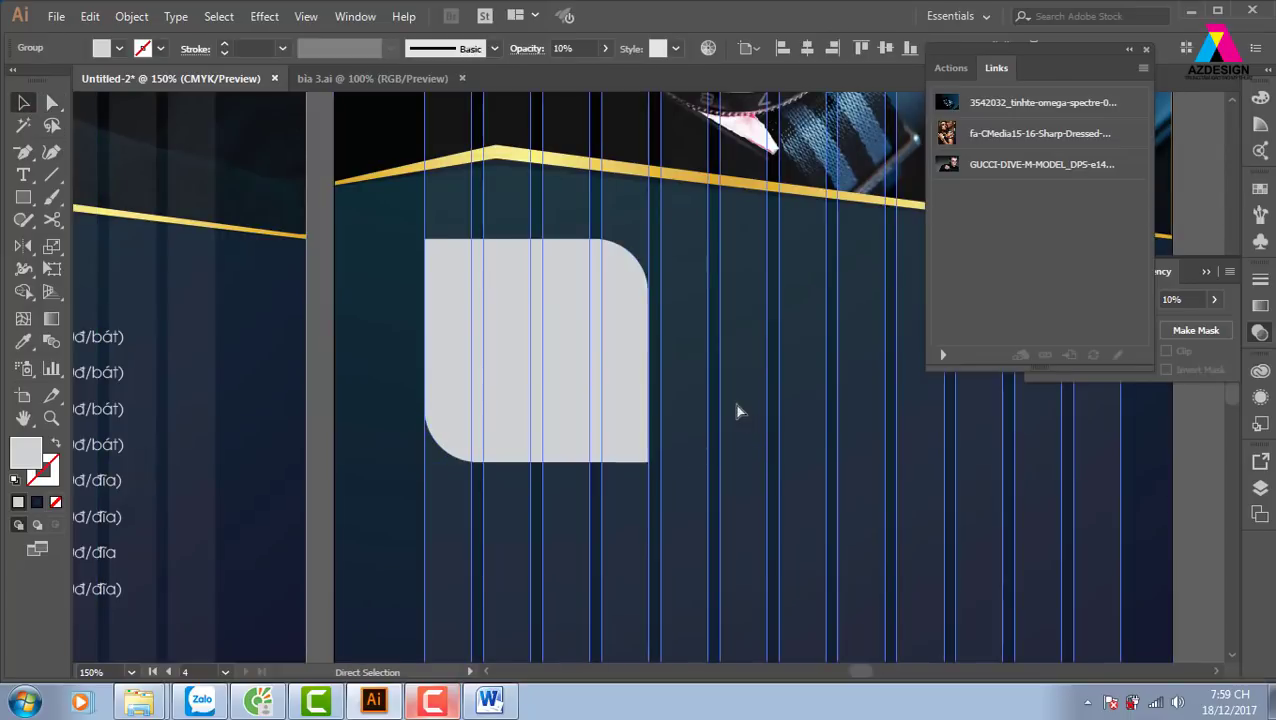
pyautogui.press('Delete')
# Scale the rounded square up proportionally to about 6.27 cm
pyautogui.click(612, 413)
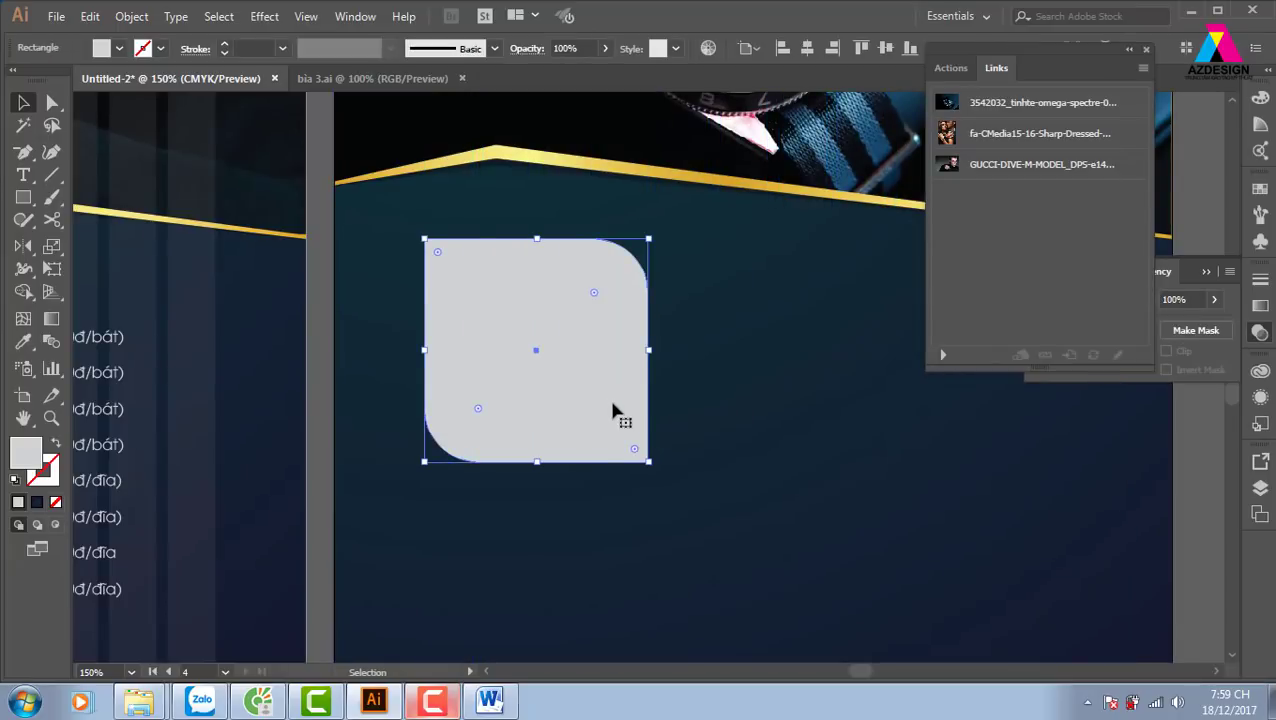
pyautogui.press('a')
pyautogui.press('v')
pyautogui.moveTo(650, 237); pyautogui.dragTo(656, 229)
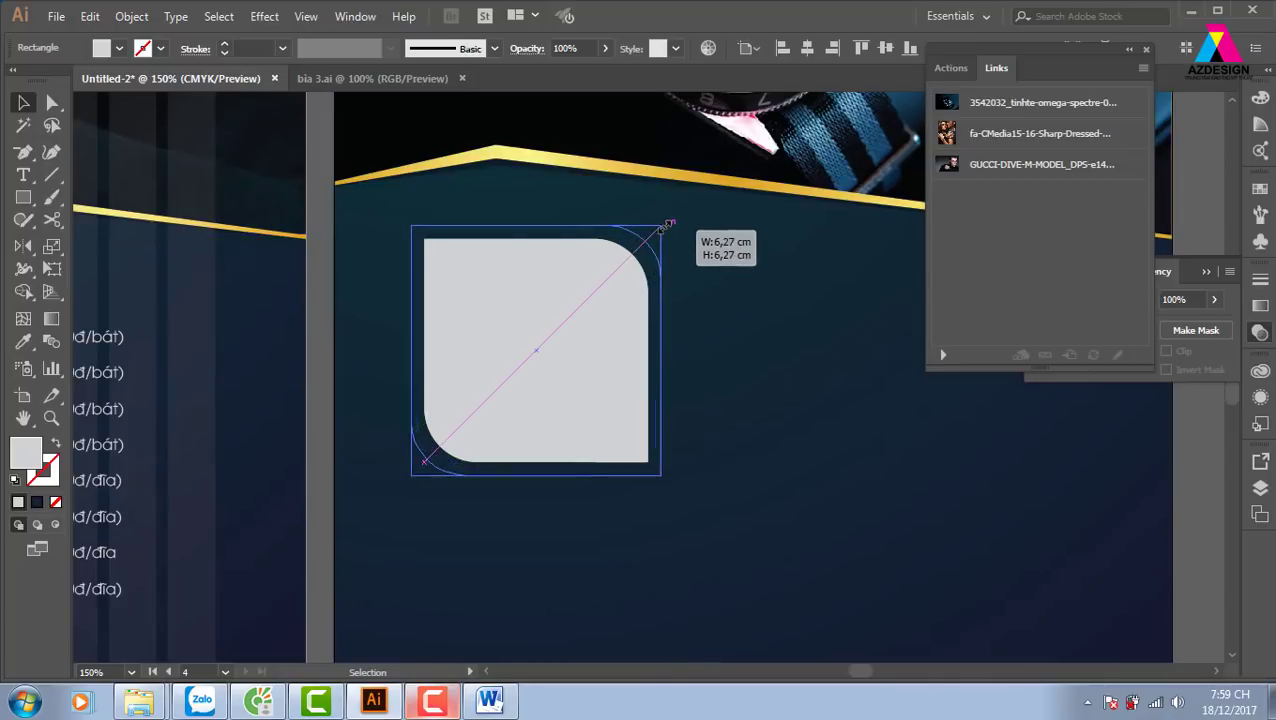
pyautogui.moveTo(658, 228)
pyautogui.mouseDown()
pyautogui.moveTo(668, 222)
pyautogui.moveTo(657, 228)
pyautogui.mouseUp()
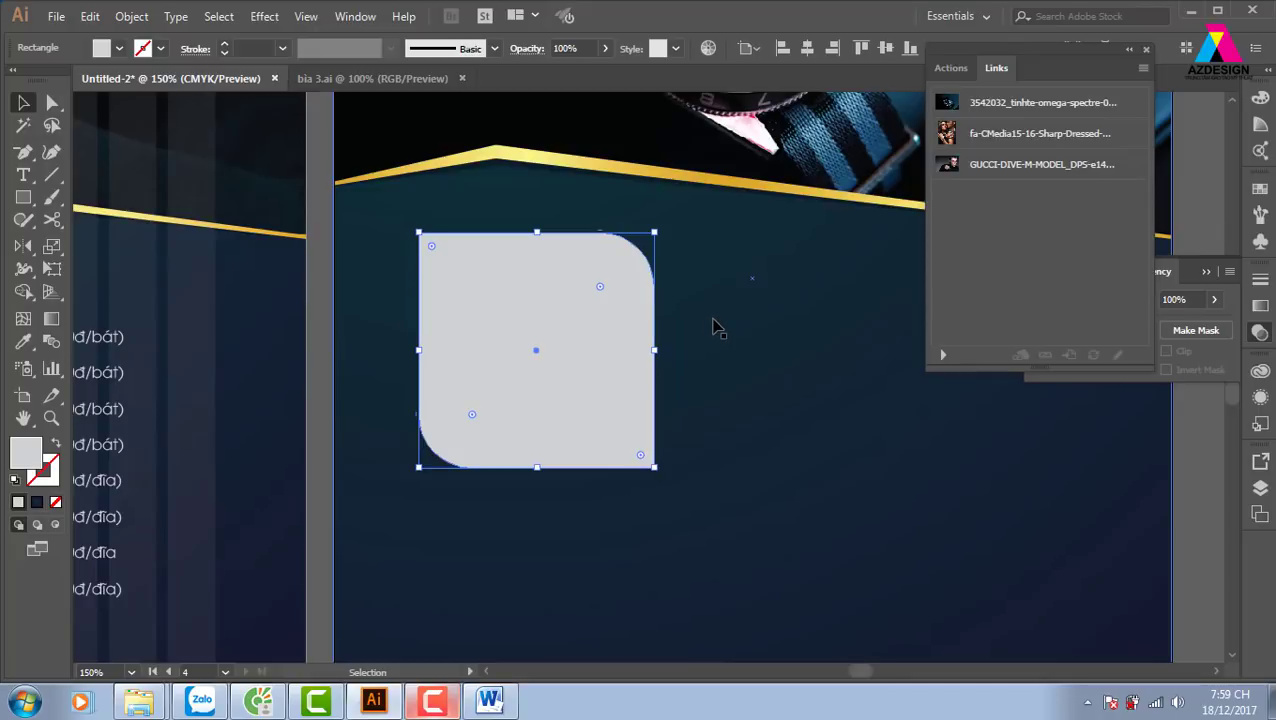
# Sample the gold band with the Eyedropper to give the rounded square a gold border
pyautogui.press('i')
pyautogui.click(690, 168)
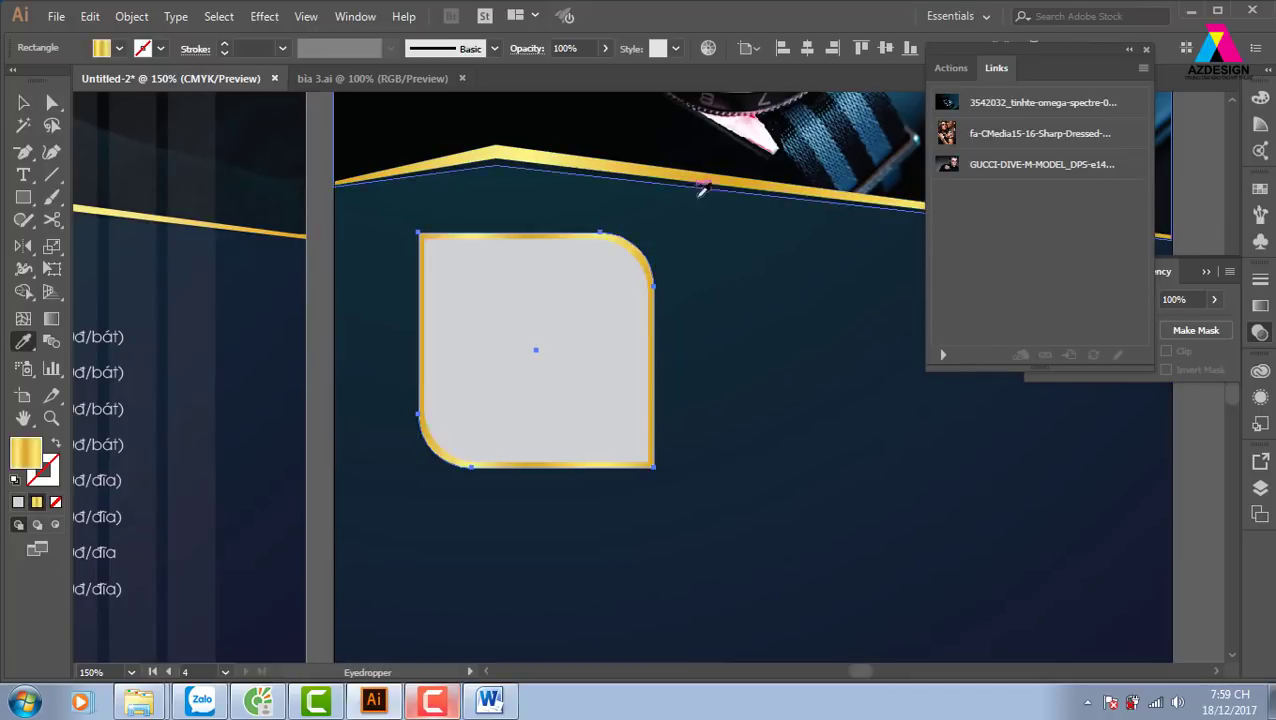
pyautogui.click(23, 102)
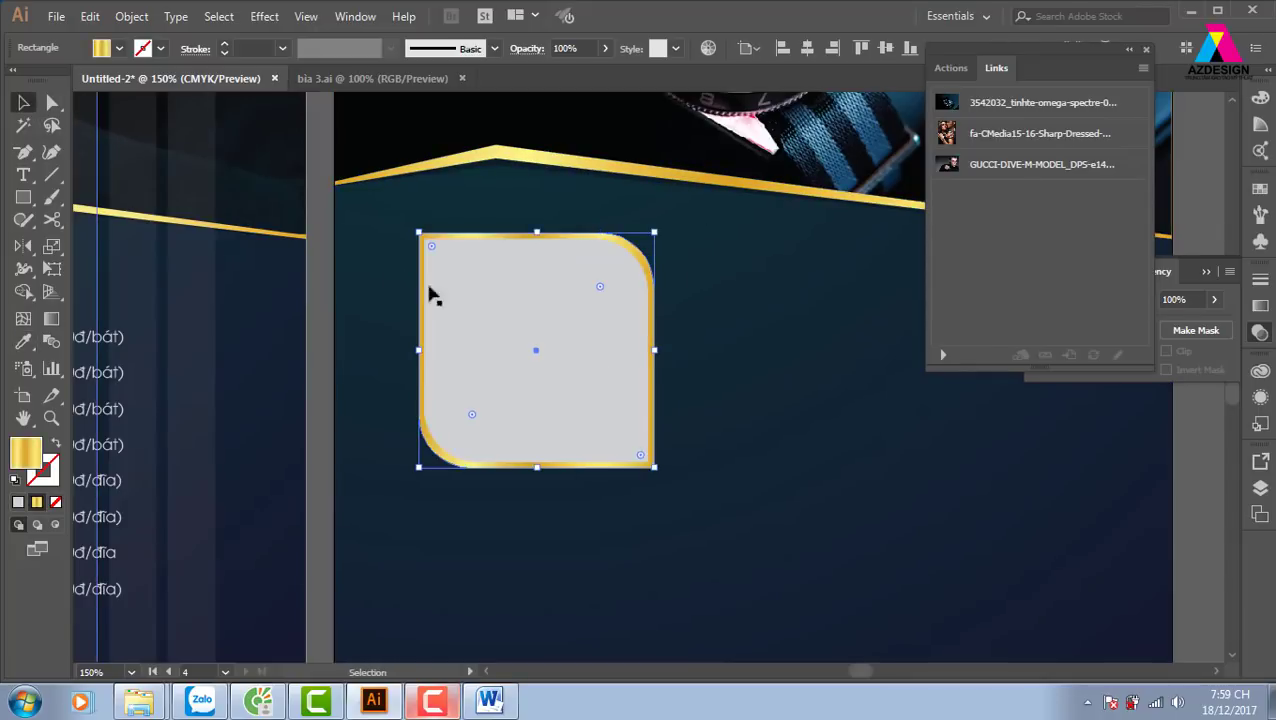
pyautogui.click(1180, 505)
# Duplicate the gold-bordered box directly below the original on page 2
pyautogui.hotkey('ctrl', '-')
pyautogui.hotkey('ctrl', '-')
pyautogui.moveTo(861, 511); pyautogui.dragTo(788, 511)
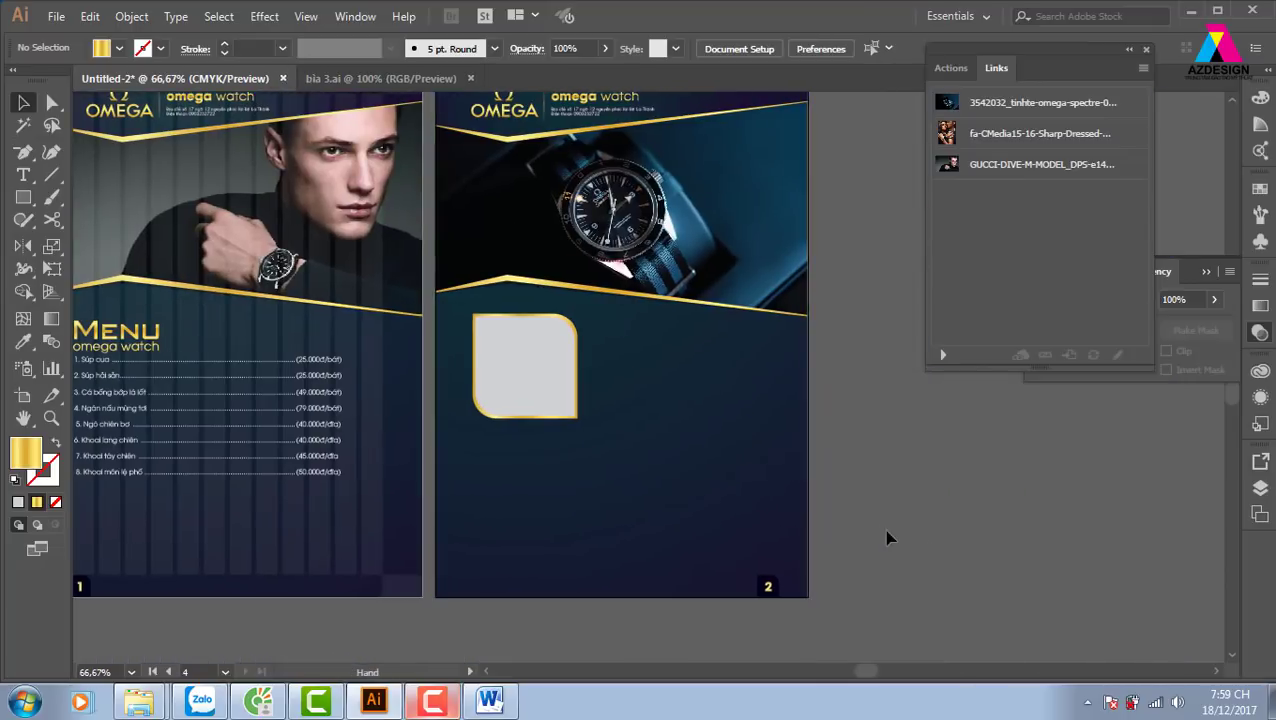
pyautogui.moveTo(505, 636)
pyautogui.mouseDown()
pyautogui.moveTo(556, 360)
pyautogui.moveTo(541, 535)
pyautogui.moveTo(548, 517)
pyautogui.mouseUp()
pyautogui.keyDown('shift'); pyautogui.click(570, 433); pyautogui.keyUp('shift')
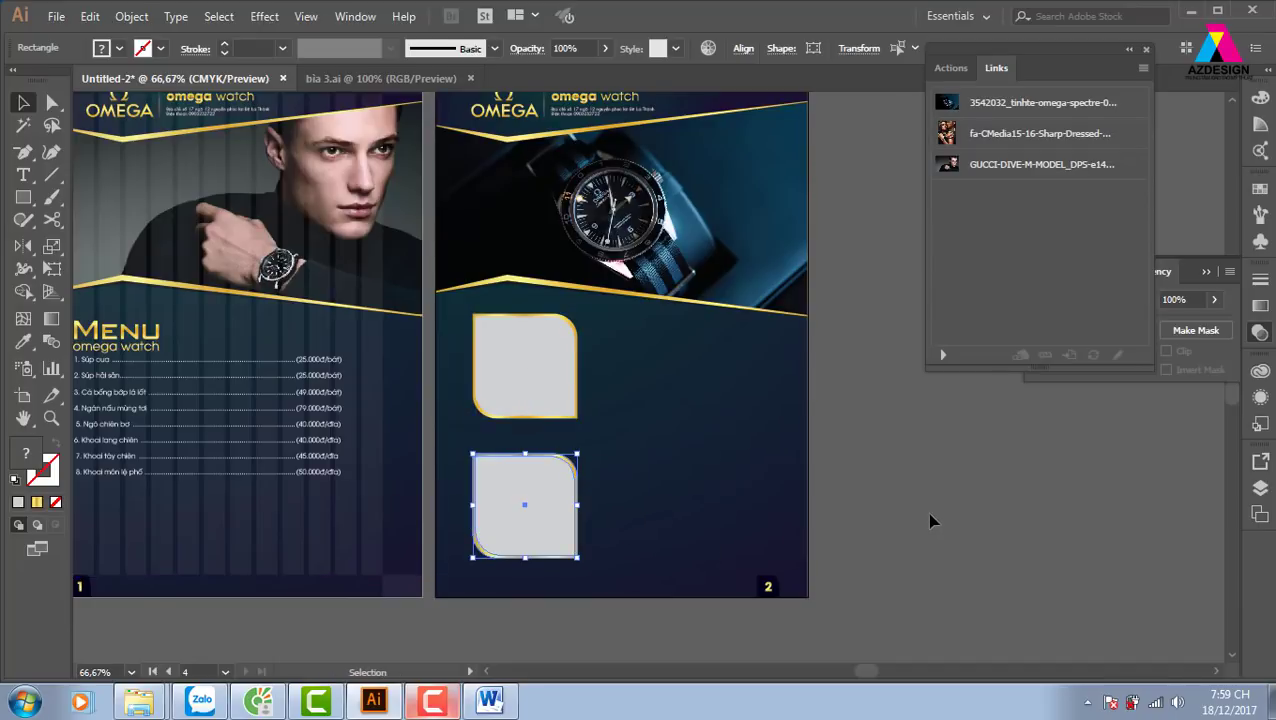
pyautogui.click(923, 523)
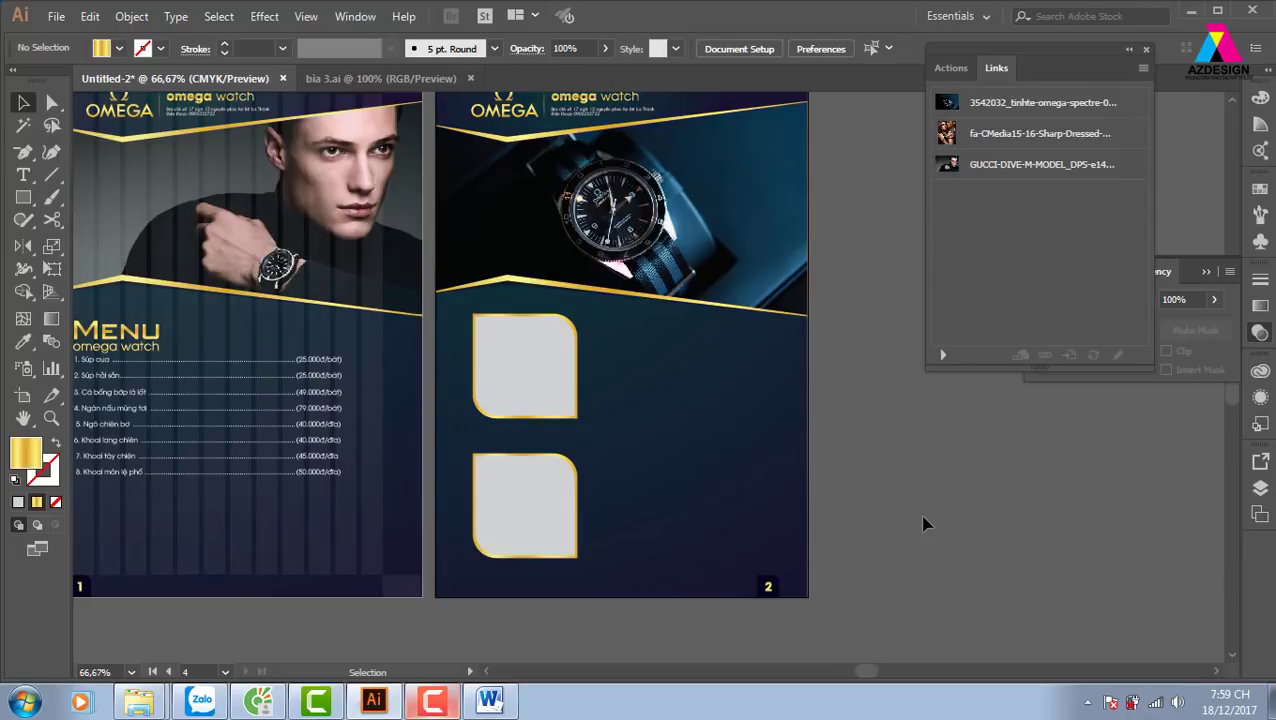
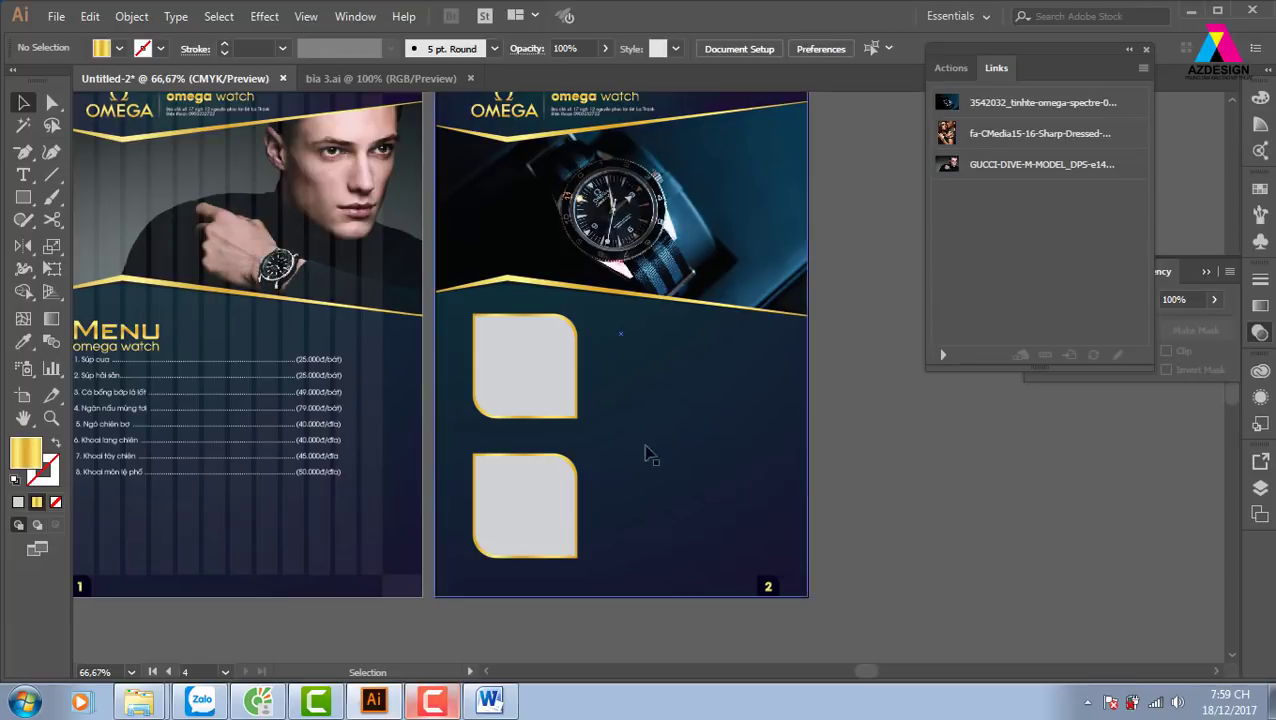
# Place the 411245.jpg watch photo over the top rounded frame on page 2
pyautogui.click(521, 379)
pyautogui.click(57, 18)
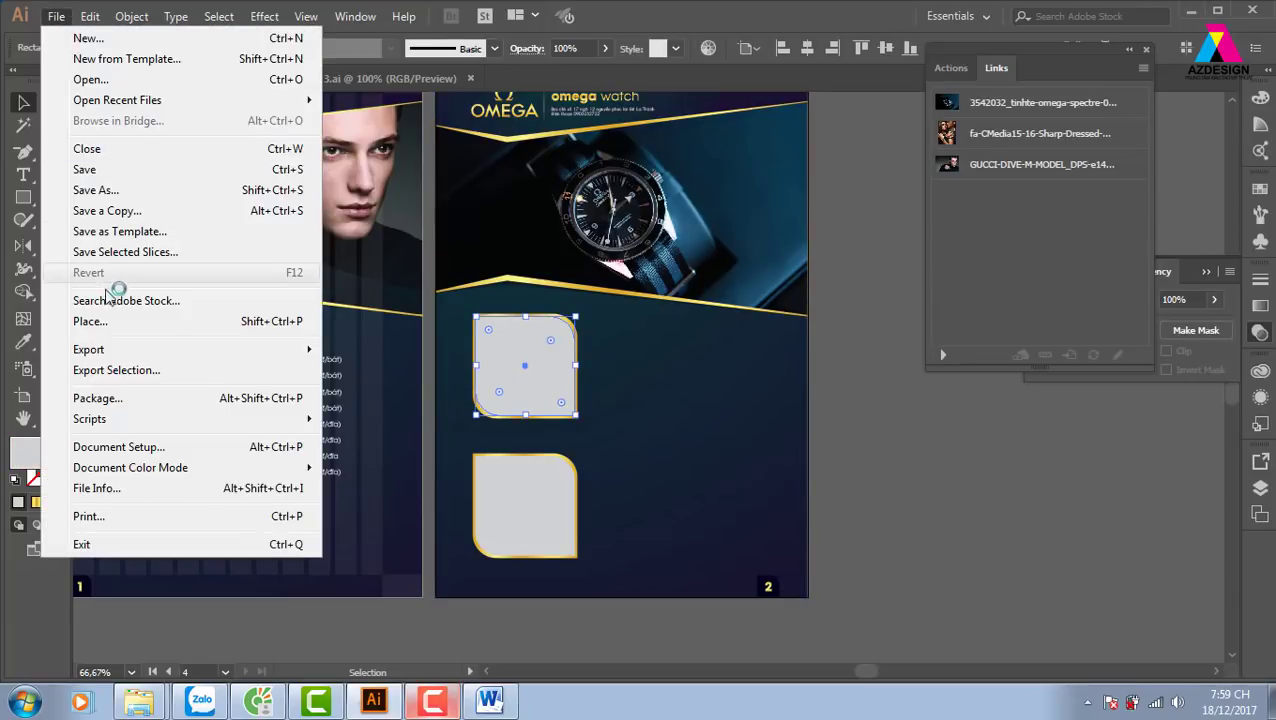
pyautogui.click(134, 322)
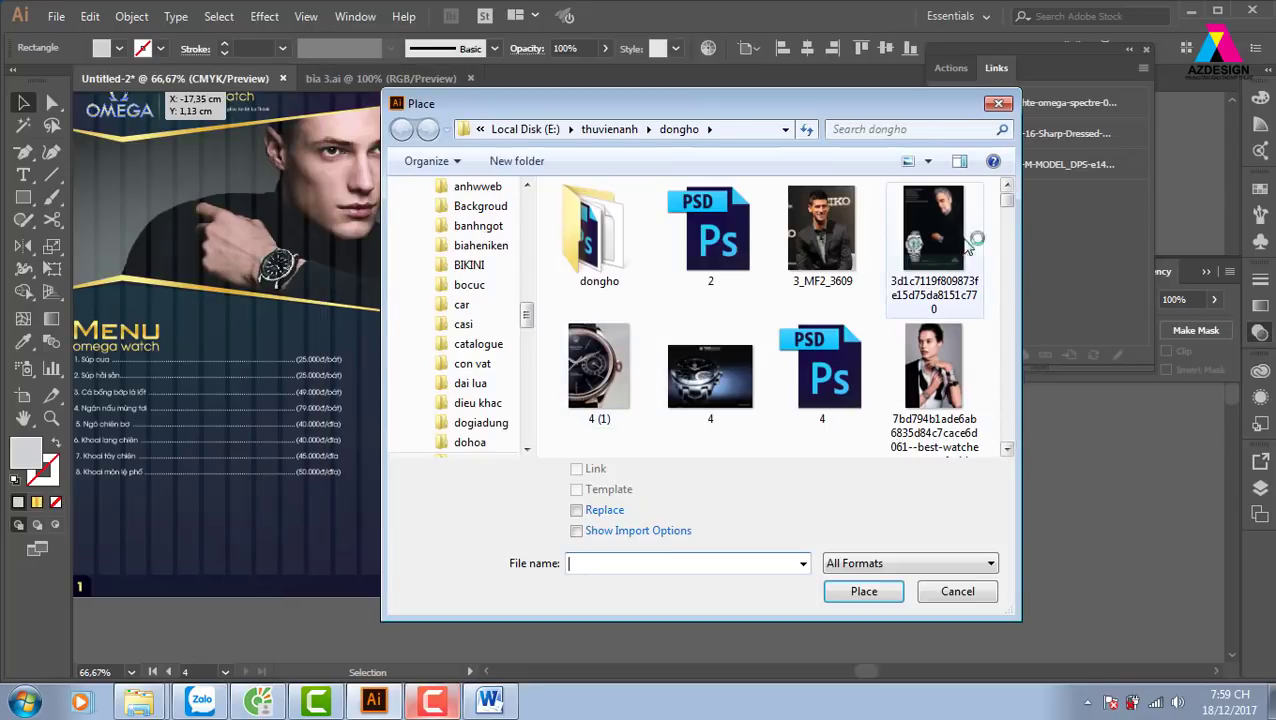
pyautogui.moveTo(1006, 199); pyautogui.dragTo(1008, 233)
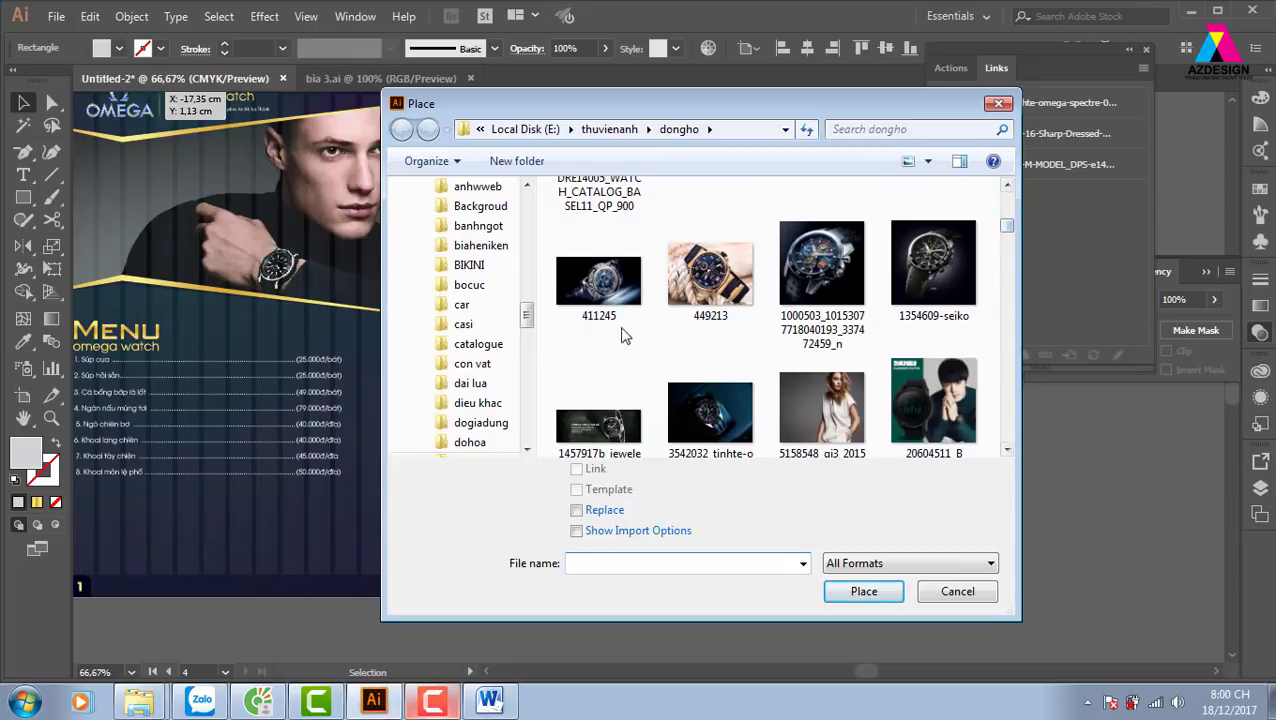
pyautogui.click(599, 318)
pyautogui.click(858, 591)
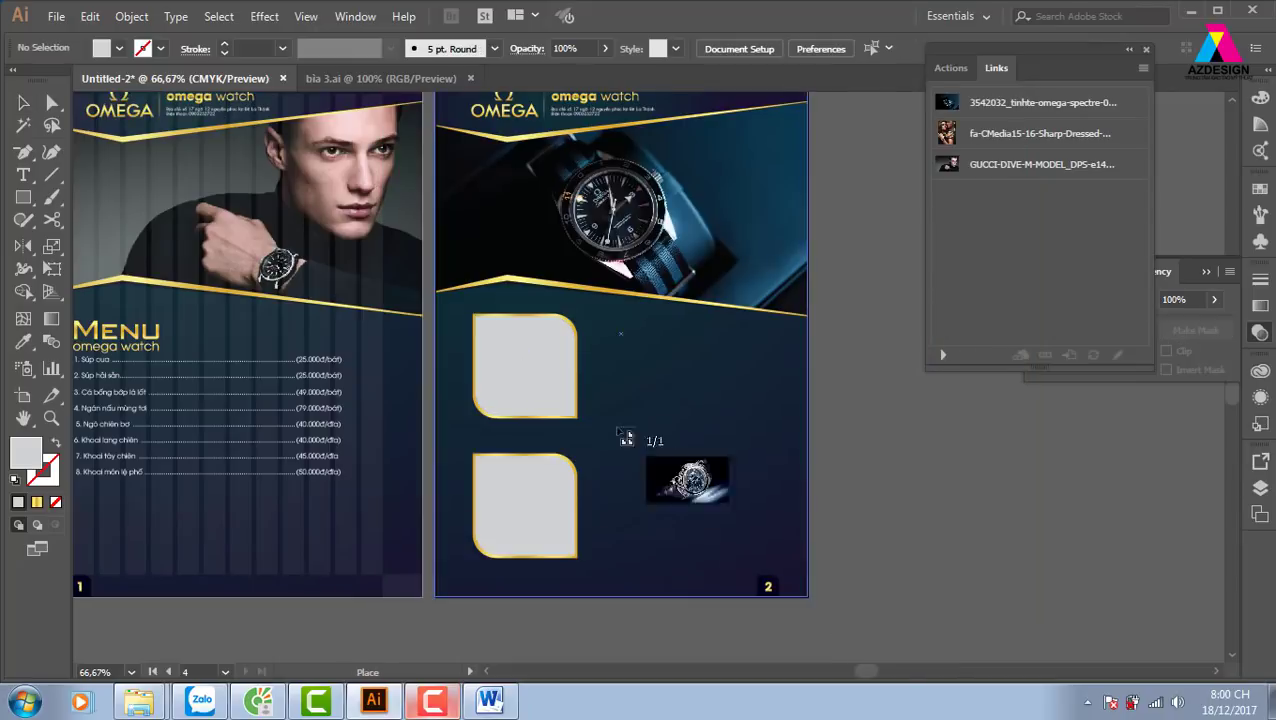
pyautogui.moveTo(588, 436); pyautogui.dragTo(686, 436)
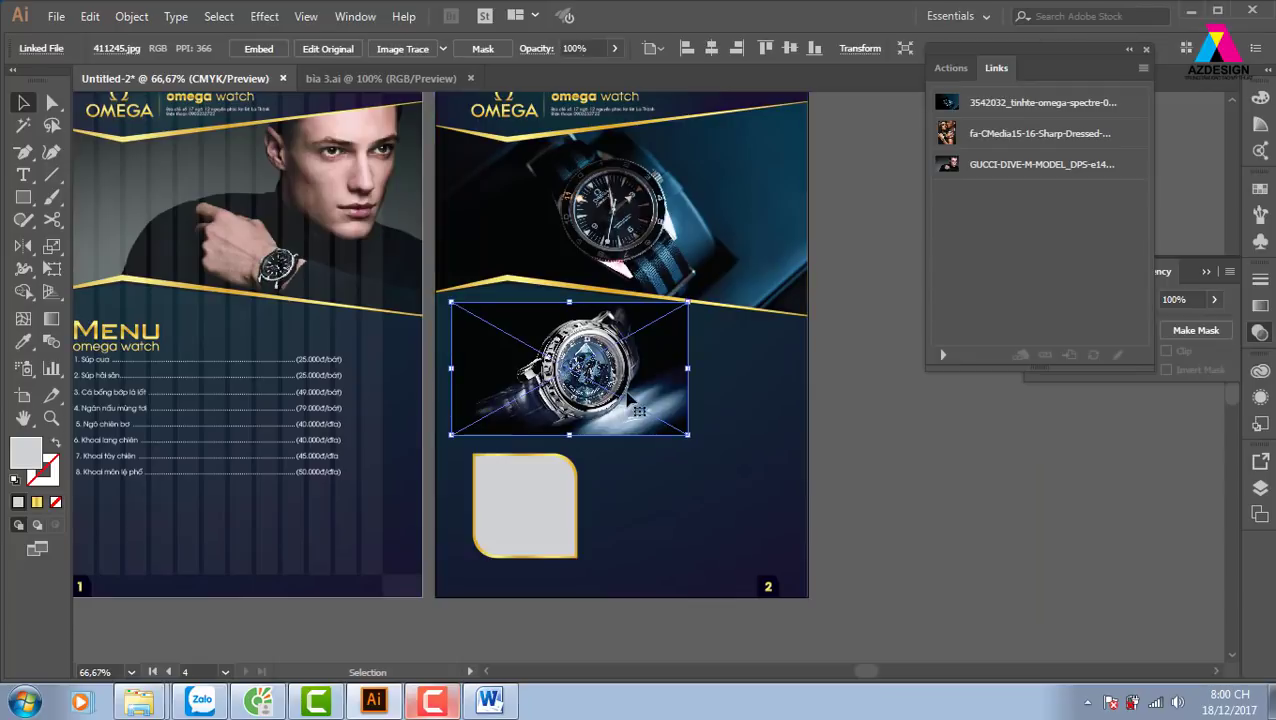
# Send the photo behind the frame, clip it with Ctrl+7, and resize it inside
pyautogui.hotkey('ctrl', 'shift', '[')
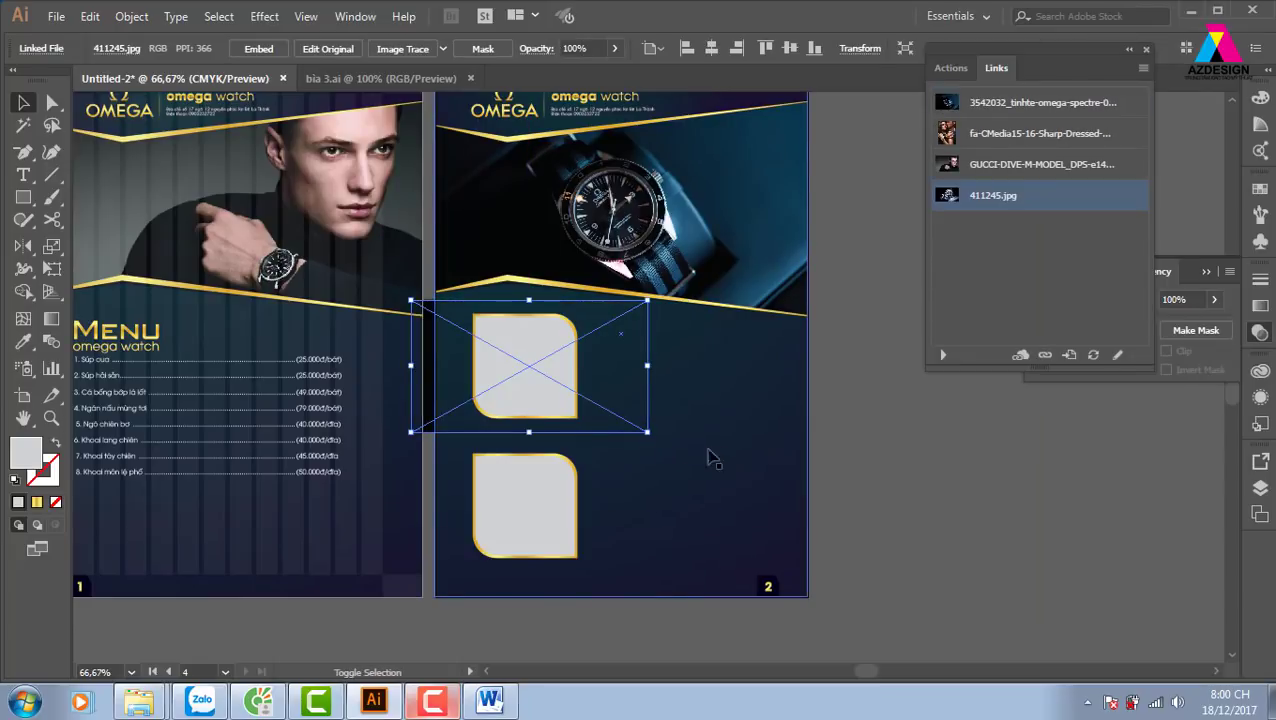
pyautogui.keyDown('shift'); pyautogui.click(550, 343); pyautogui.keyUp('shift')
pyautogui.hotkey('ctrl', '7')
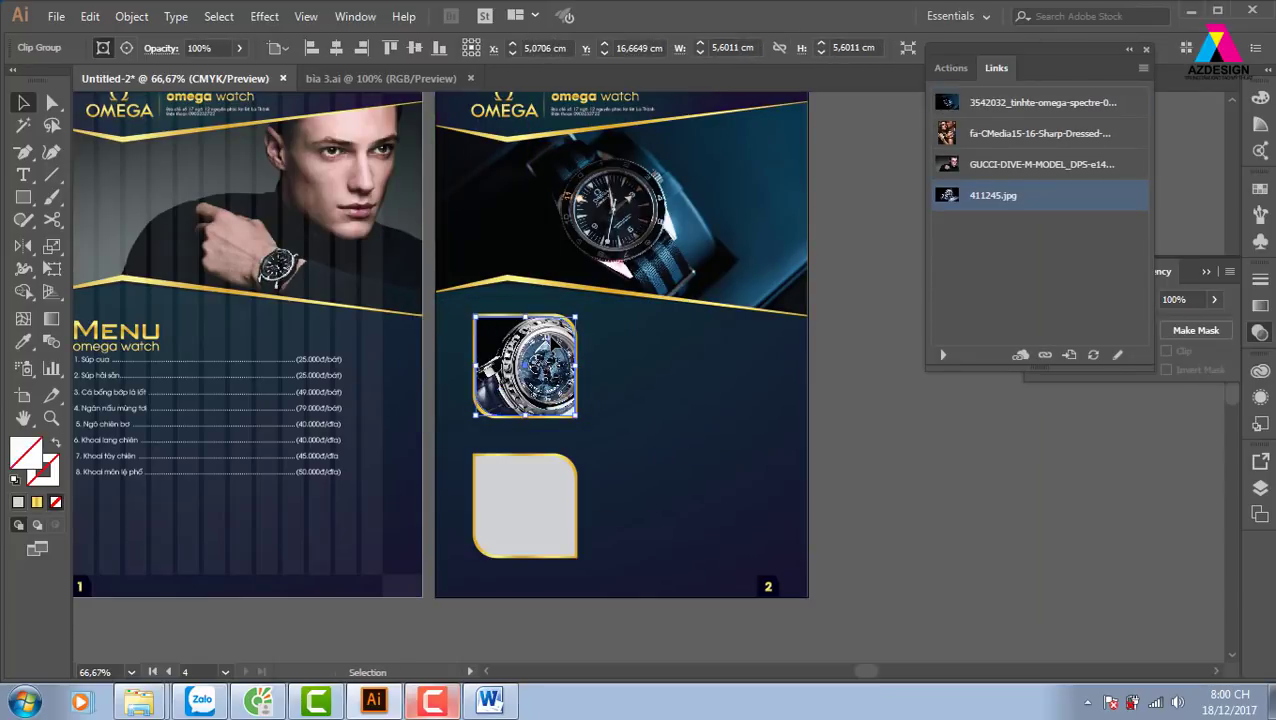
pyautogui.doubleClick(545, 370)
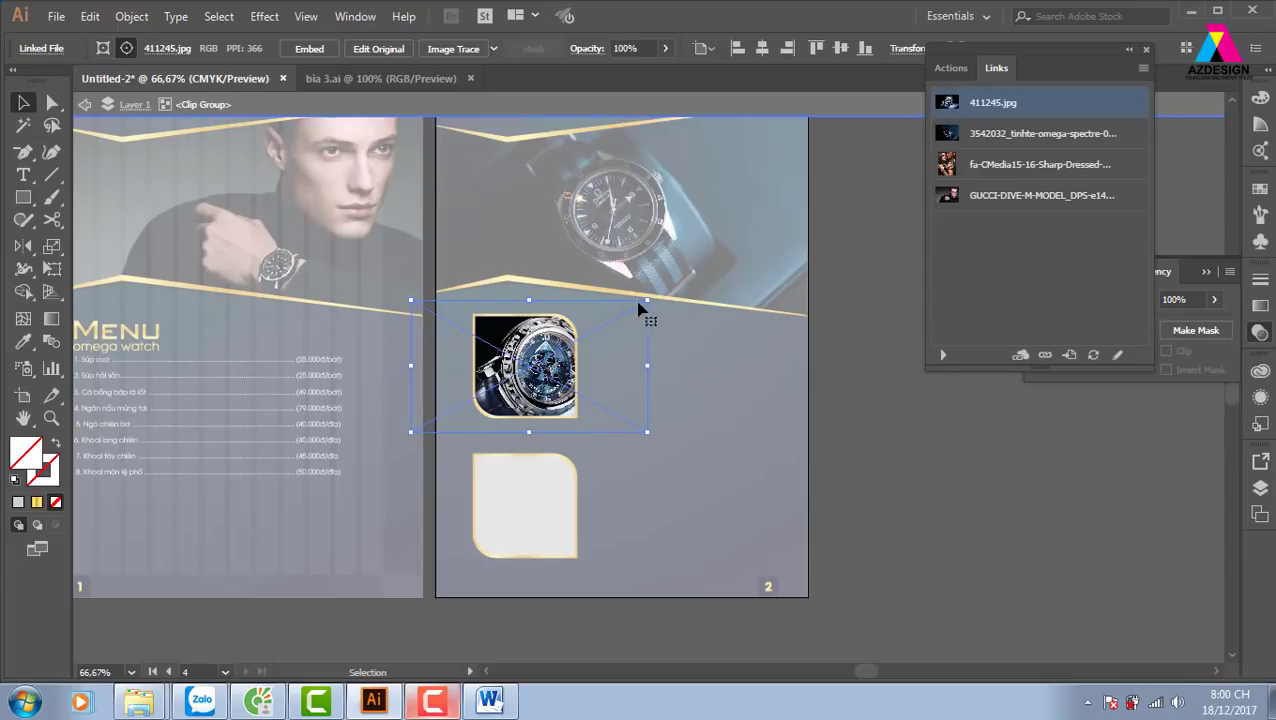
pyautogui.moveTo(645, 300); pyautogui.dragTo(632, 293)
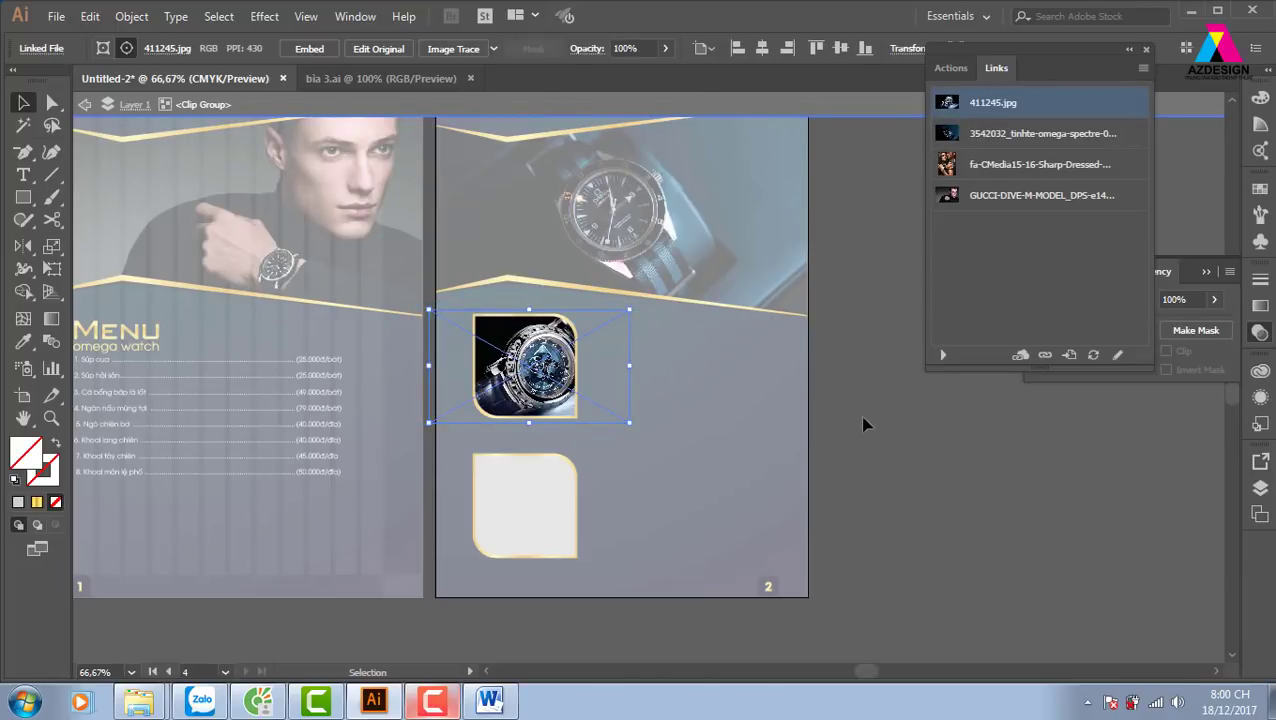
pyautogui.doubleClick(920, 486)
pyautogui.scroll(-1, 890, 490)
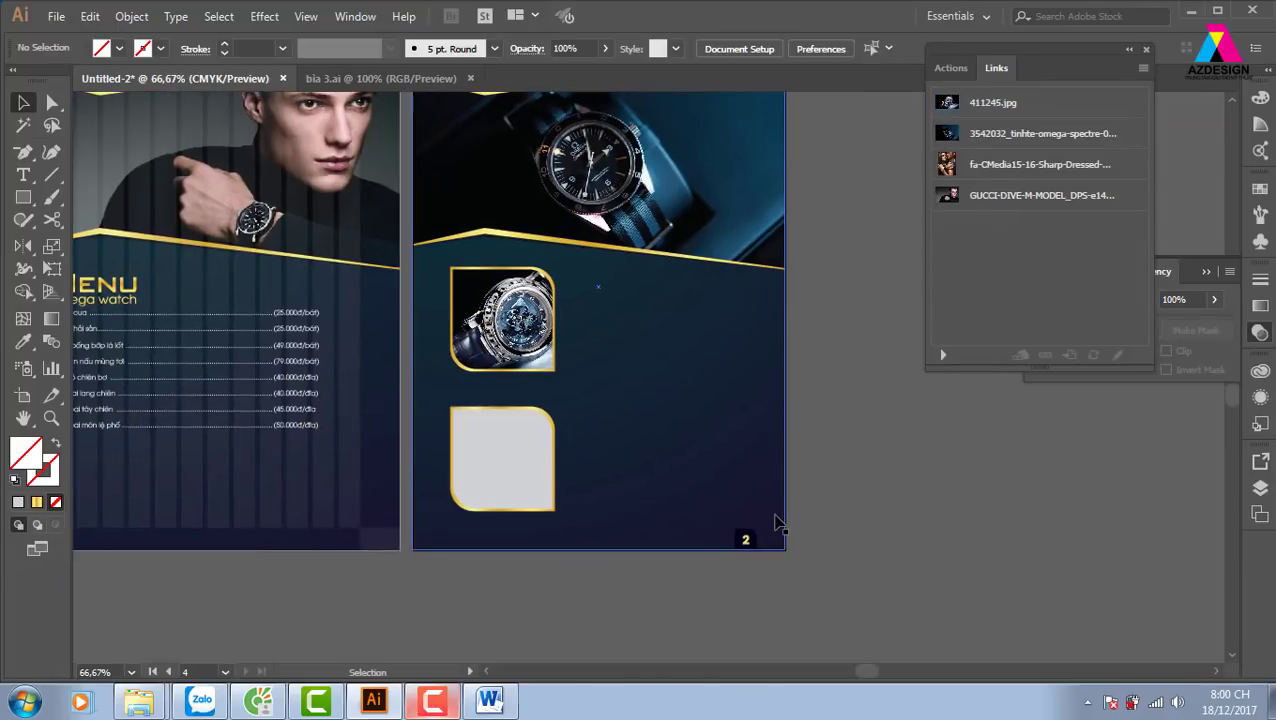
# Place the banner_1-336 watch photo over the lower frame on page 2
pyautogui.click(56, 16)
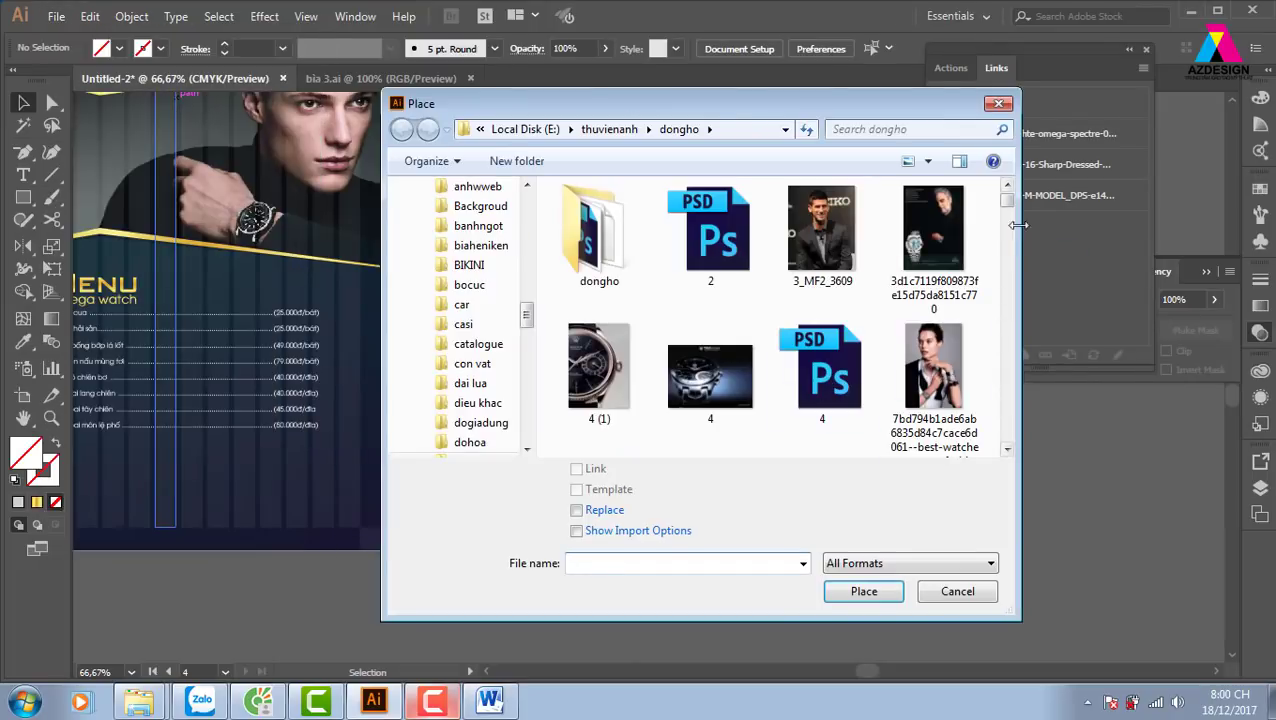
pyautogui.scroll(-3, 1012, 215)
pyautogui.moveTo(1012, 215); pyautogui.dragTo(1016, 240)
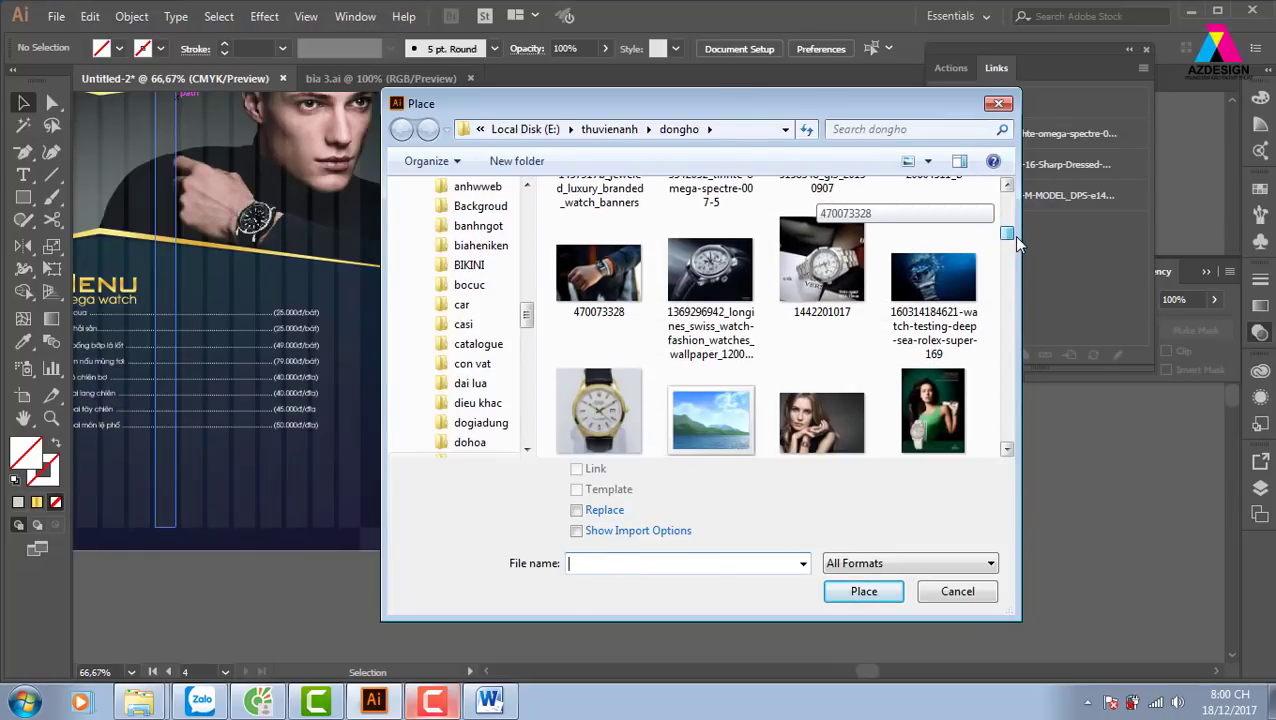
pyautogui.moveTo(1017, 245); pyautogui.dragTo(1022, 253)
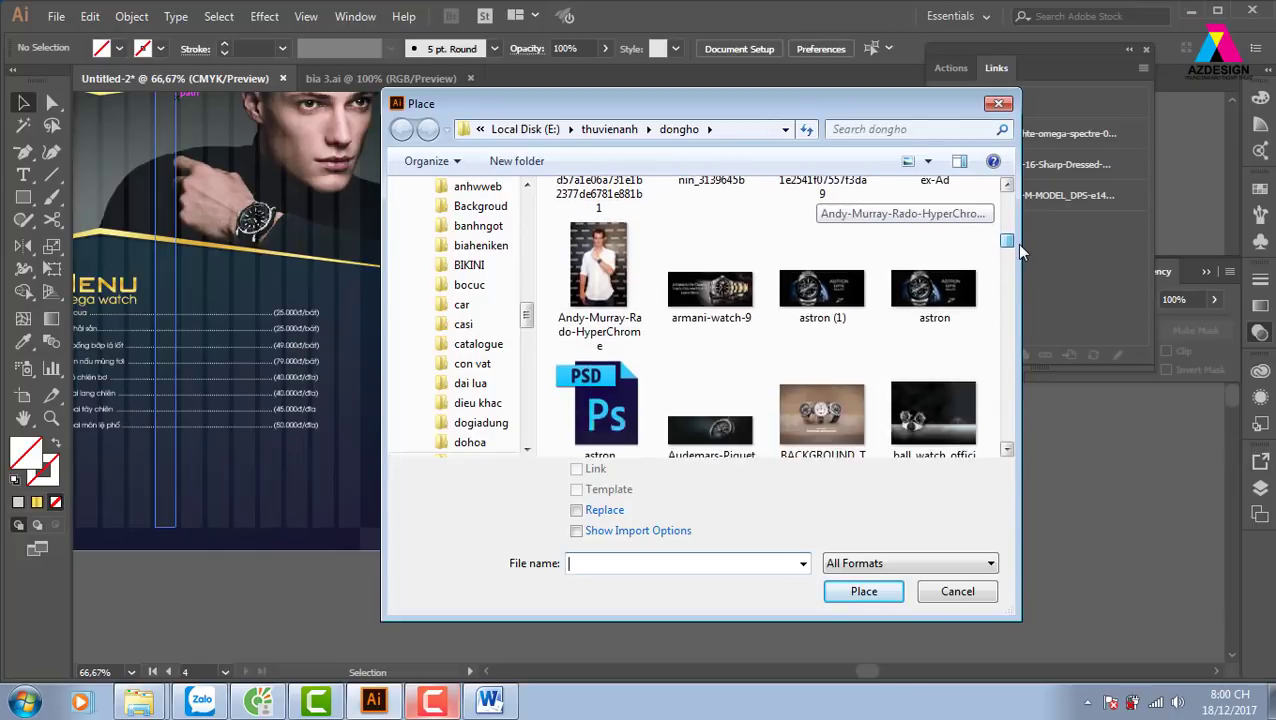
pyautogui.scroll(-1, 1008, 246)
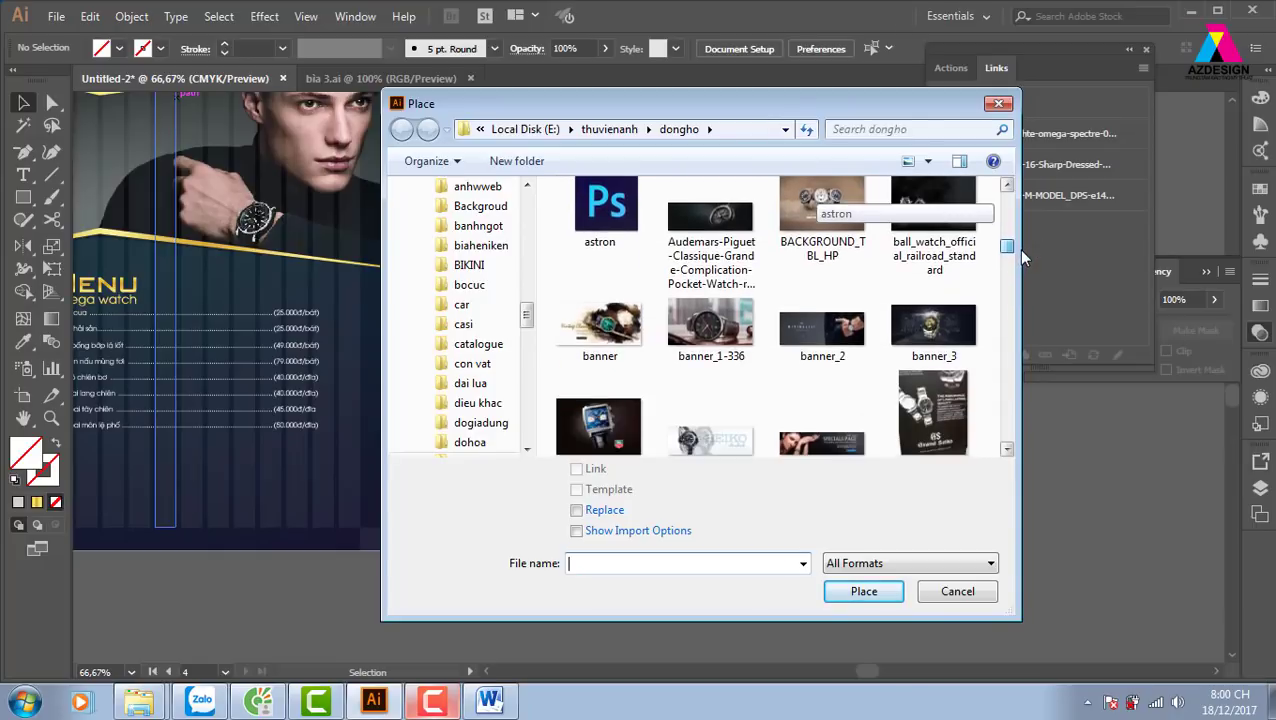
pyautogui.scroll(-1, 1008, 246)
pyautogui.click(706, 247)
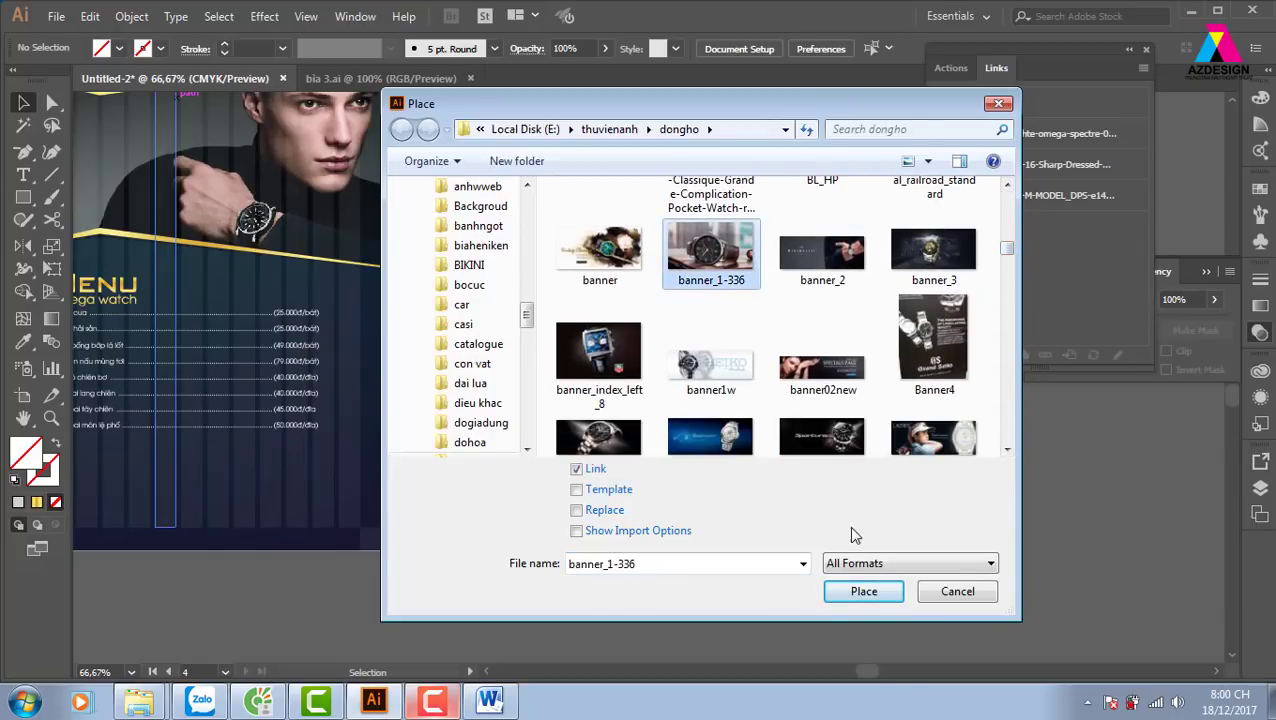
pyautogui.click(855, 590)
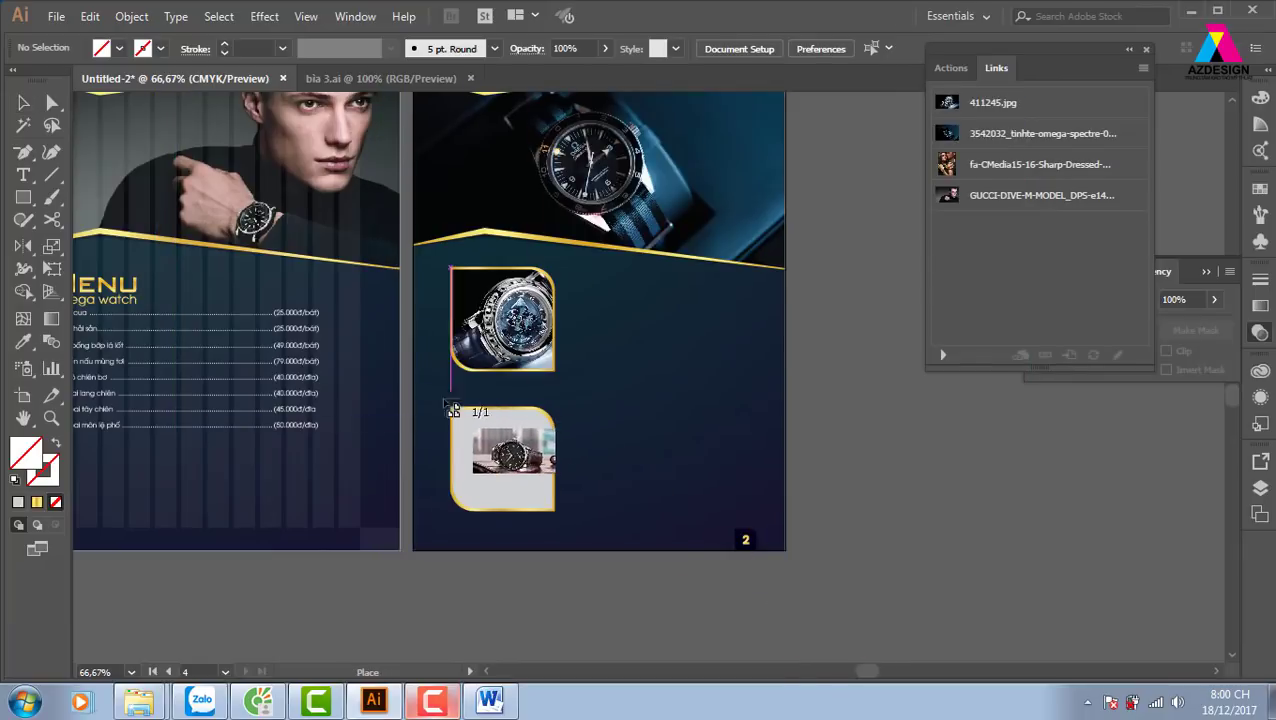
pyautogui.moveTo(452, 412)
pyautogui.mouseDown()
pyautogui.moveTo(650, 521)
pyautogui.moveTo(565, 490)
pyautogui.mouseUp()
# Clip the photo inside the lower rounded frame, then reposition and shrink it
pyautogui.hotkey('ctrl', 'shift', '[')
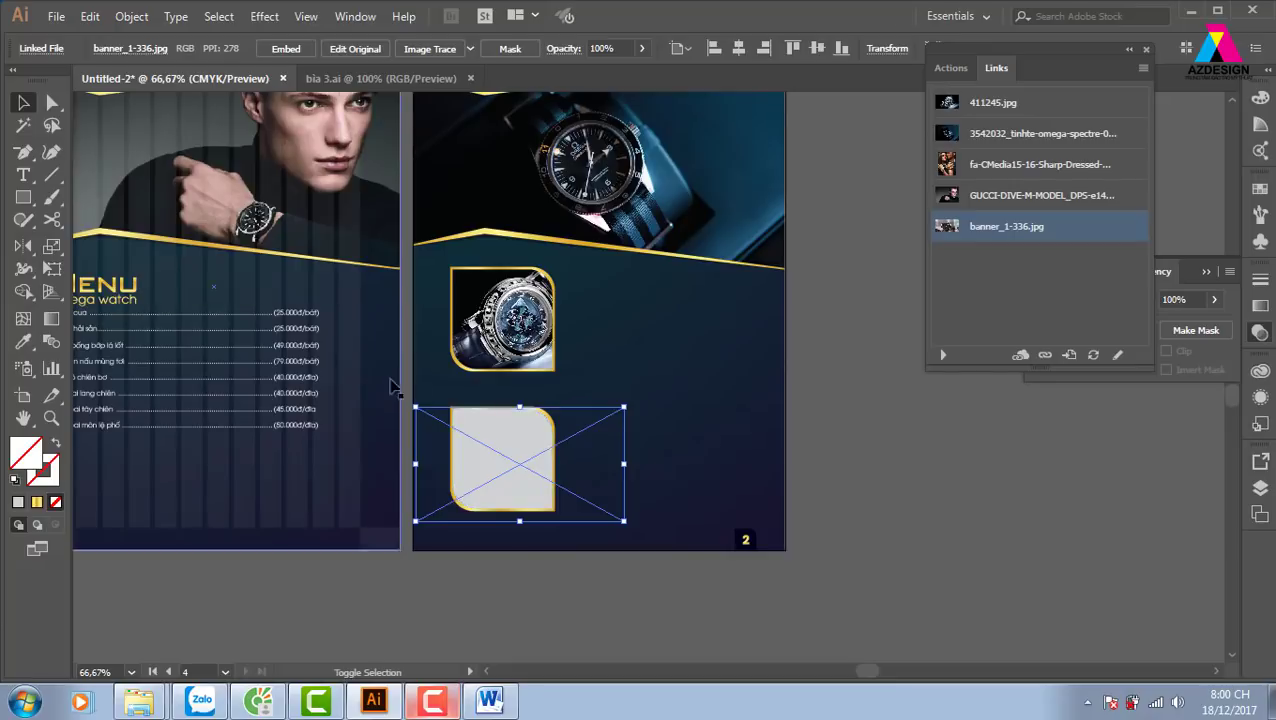
pyautogui.keyDown('shift'); pyautogui.click(519, 437); pyautogui.keyUp('shift')
pyautogui.hotkey('ctrl', '7')
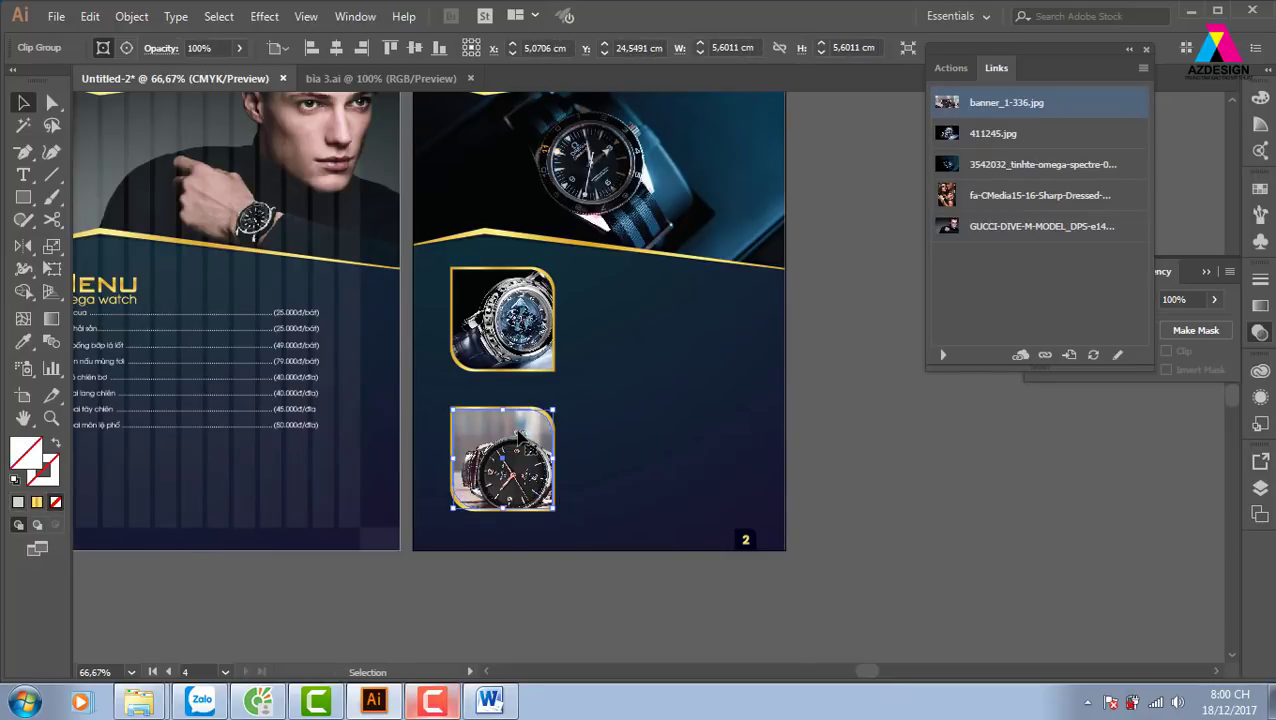
pyautogui.doubleClick(519, 448)
pyautogui.moveTo(562, 460); pyautogui.dragTo(545, 460)
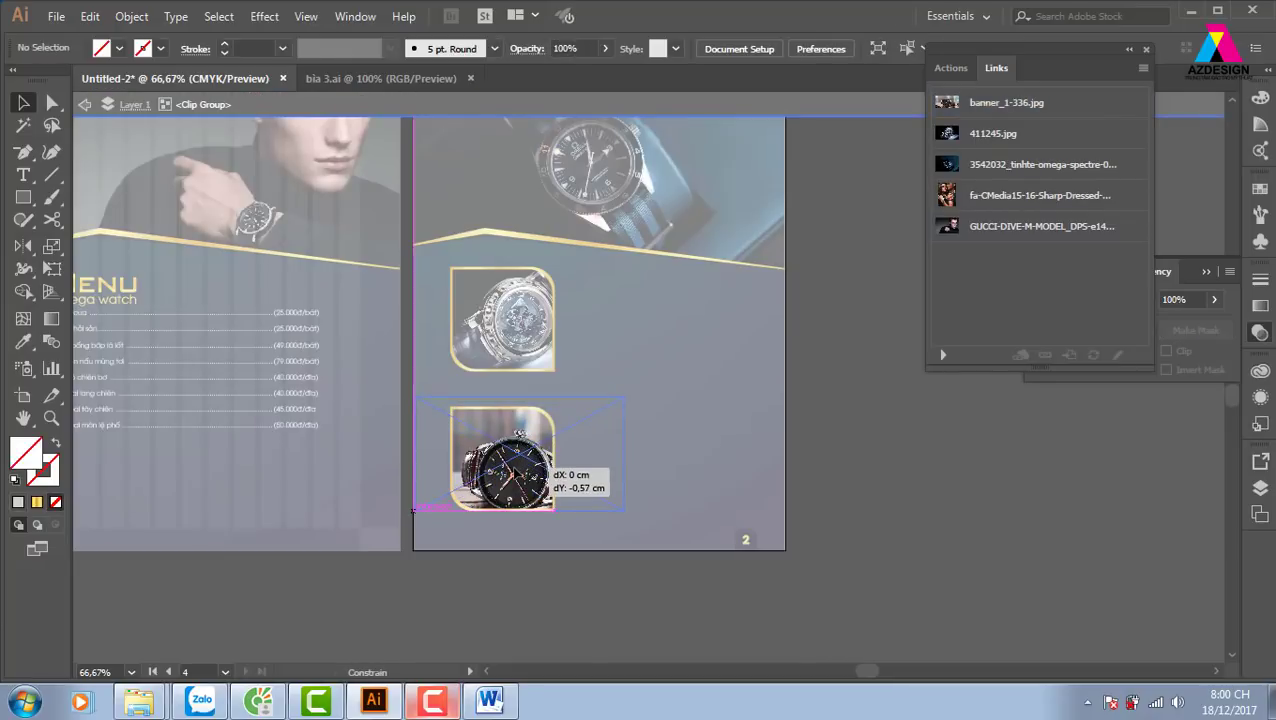
pyautogui.moveTo(623, 397); pyautogui.dragTo(612, 400)
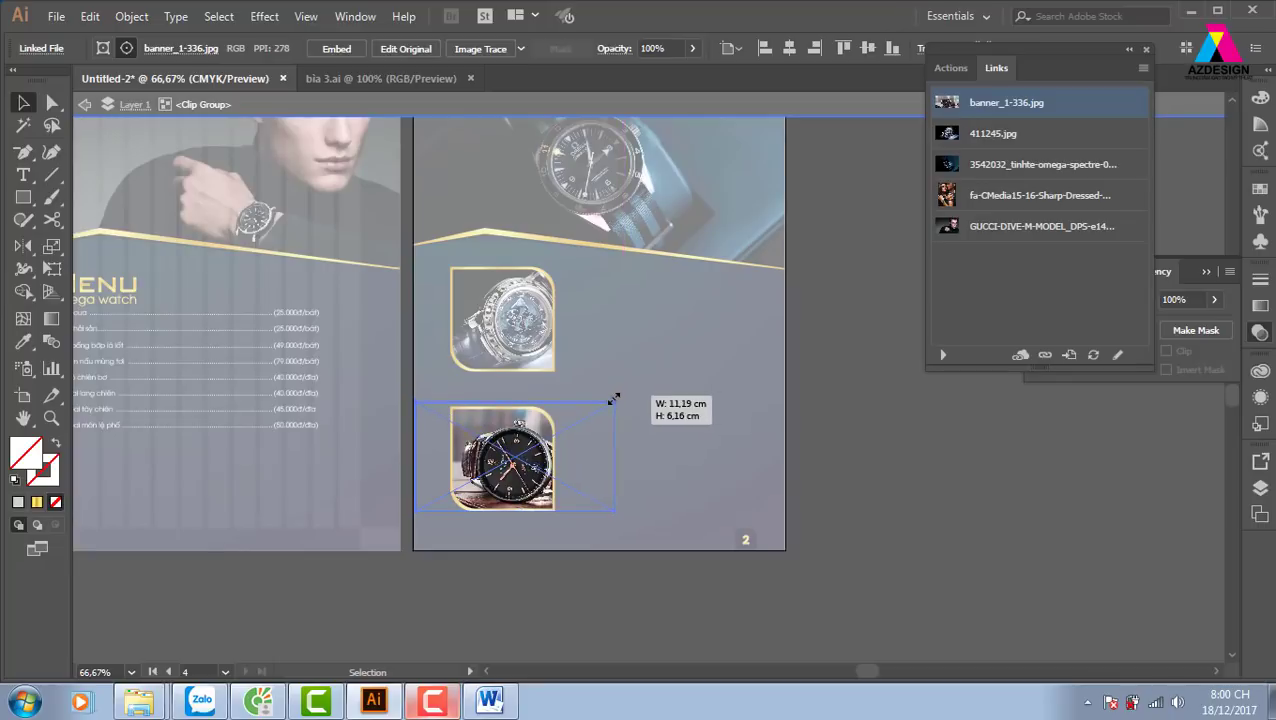
pyautogui.doubleClick(632, 561)
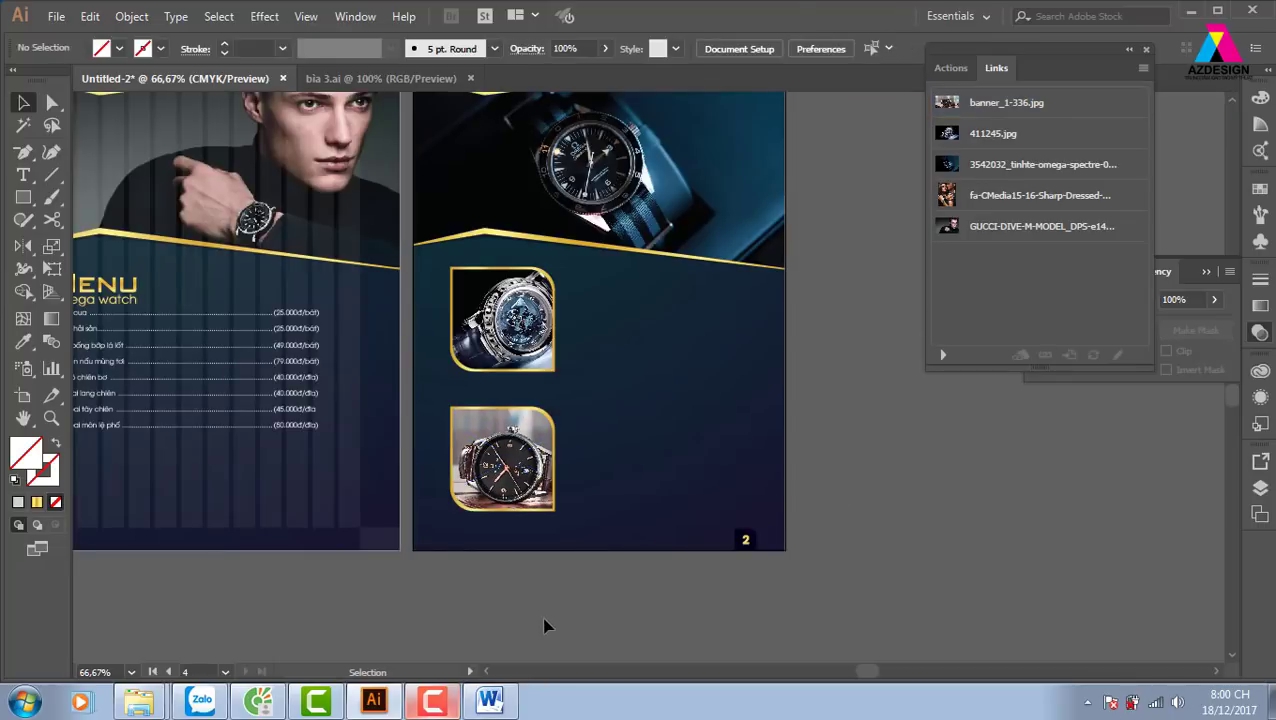
# Nudge the lower framed watch picture up slightly
pyautogui.click(627, 484)
pyautogui.moveTo(556, 505); pyautogui.dragTo(561, 476)
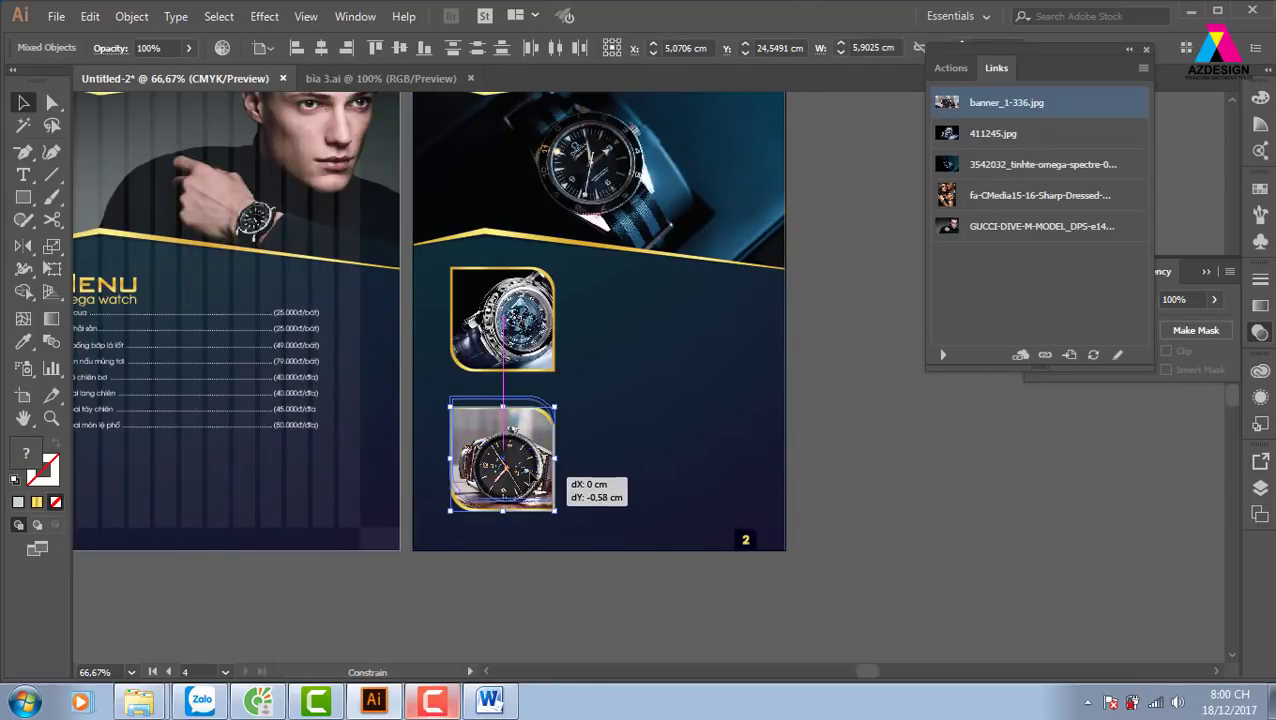
pyautogui.click(580, 455)
pyautogui.hscroll(-2, 420, 400)
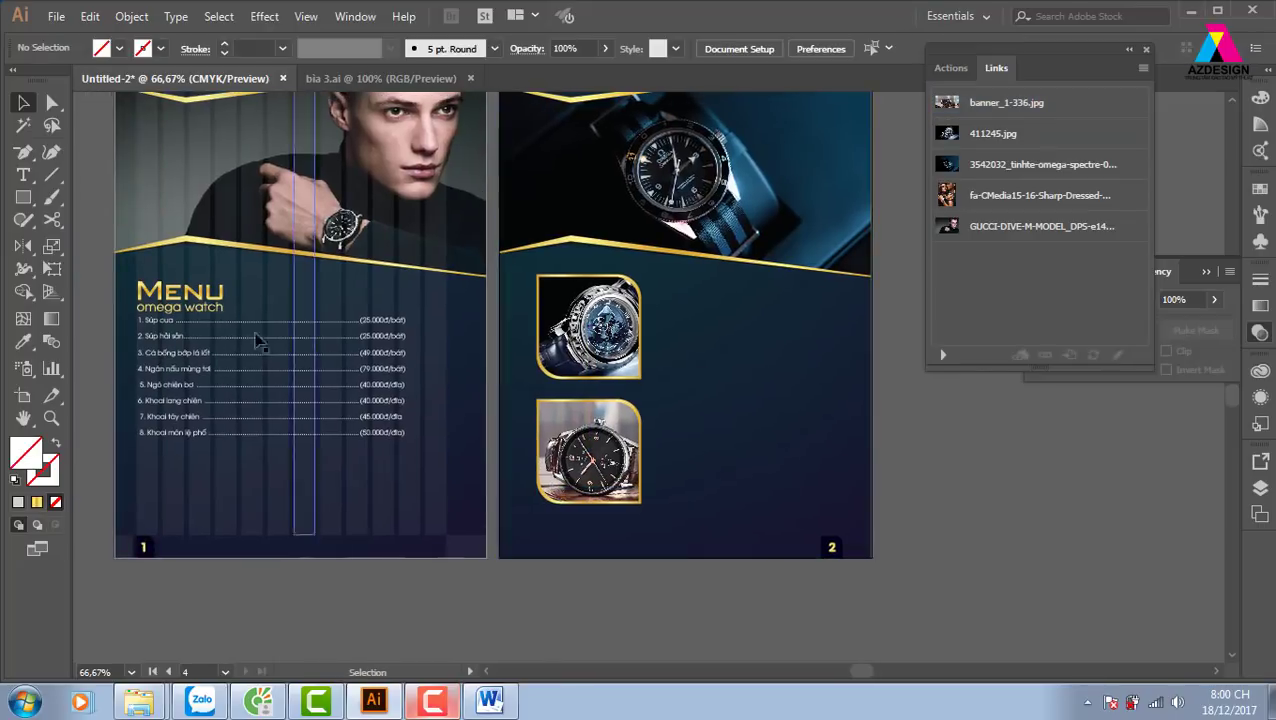
# Copy the omega watch heading onto page 2 beside the top photo
pyautogui.moveTo(194, 317)
pyautogui.mouseDown()
pyautogui.moveTo(695, 315)
pyautogui.moveTo(705, 290)
pyautogui.mouseUp()
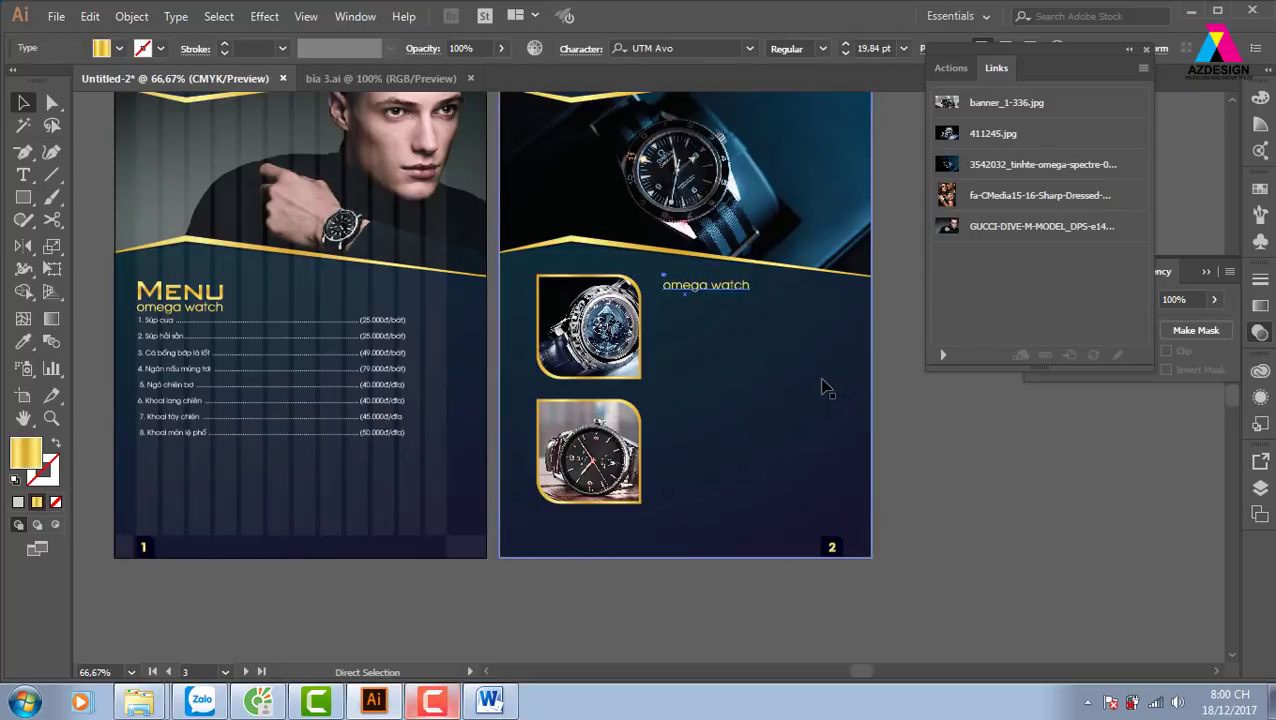
pyautogui.hotkey('ctrl', '+')
pyautogui.hotkey('ctrl', '+')
pyautogui.click(770, 460)
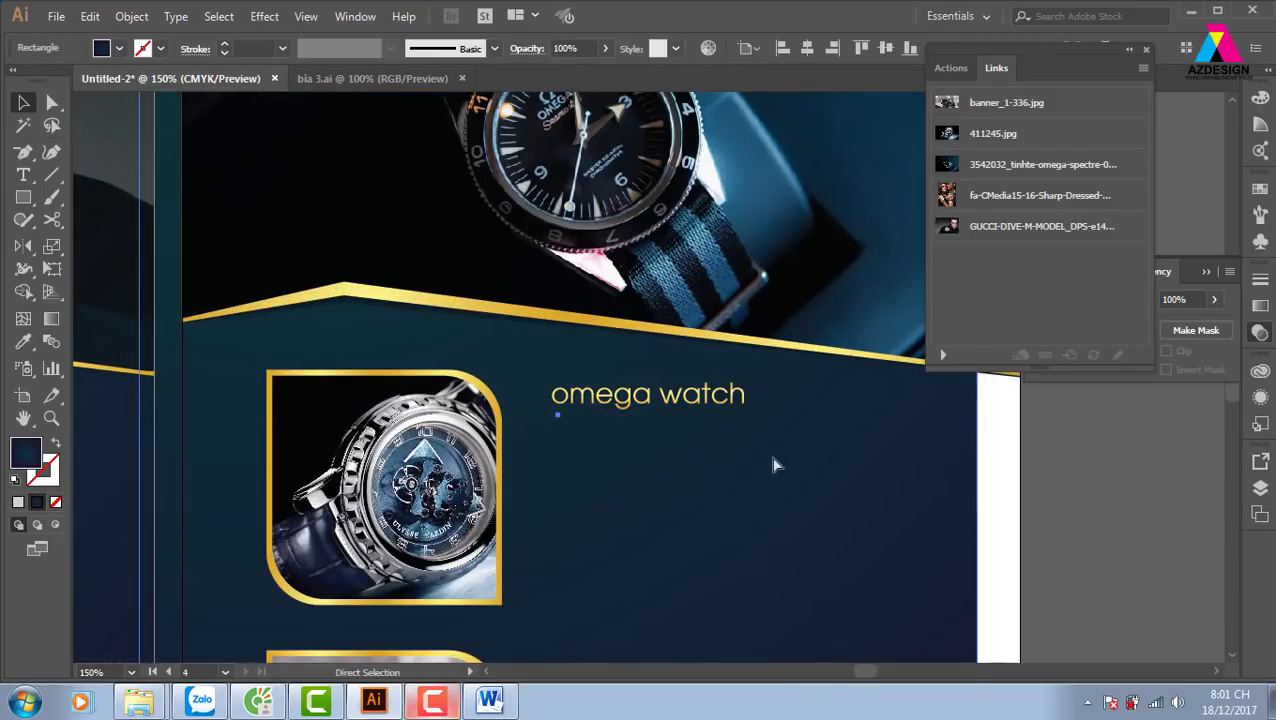
pyautogui.moveTo(1094, 510); pyautogui.dragTo(1004, 491)
# Type CH456 into the copied heading, correcting the mistyped characters
pyautogui.press('t')
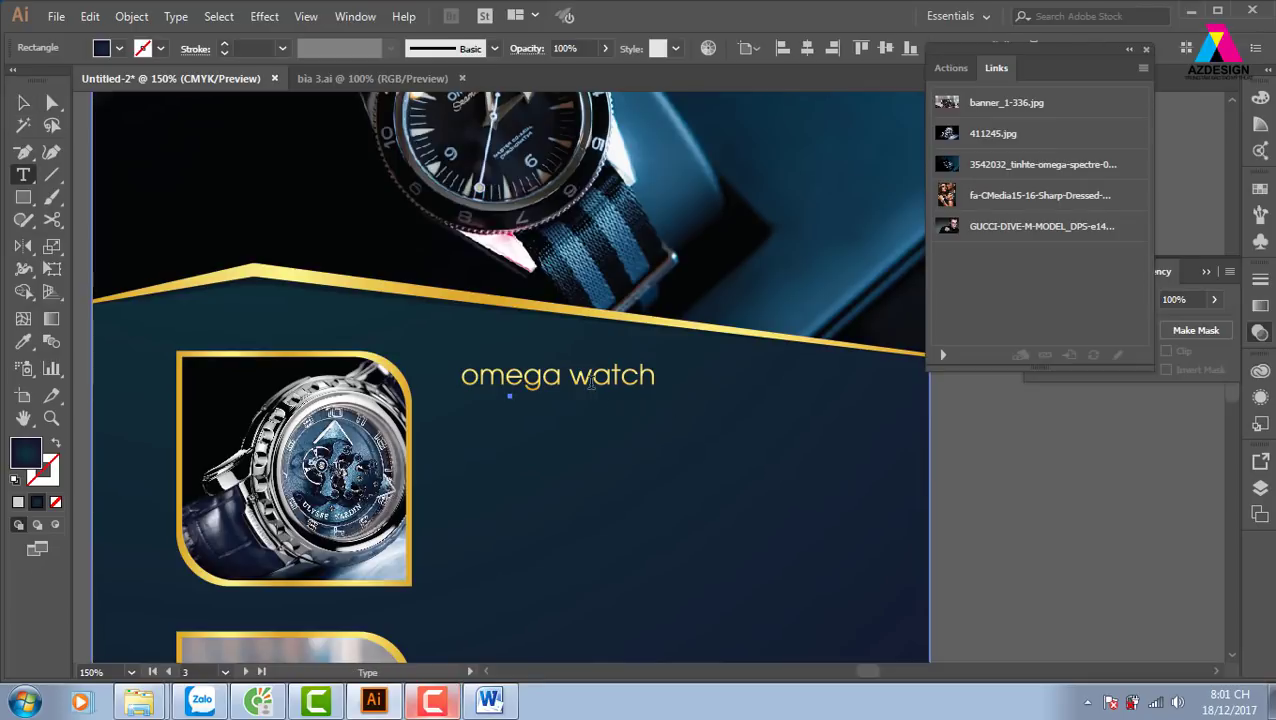
pyautogui.hotkey('ctrl', 'shift', 'a')
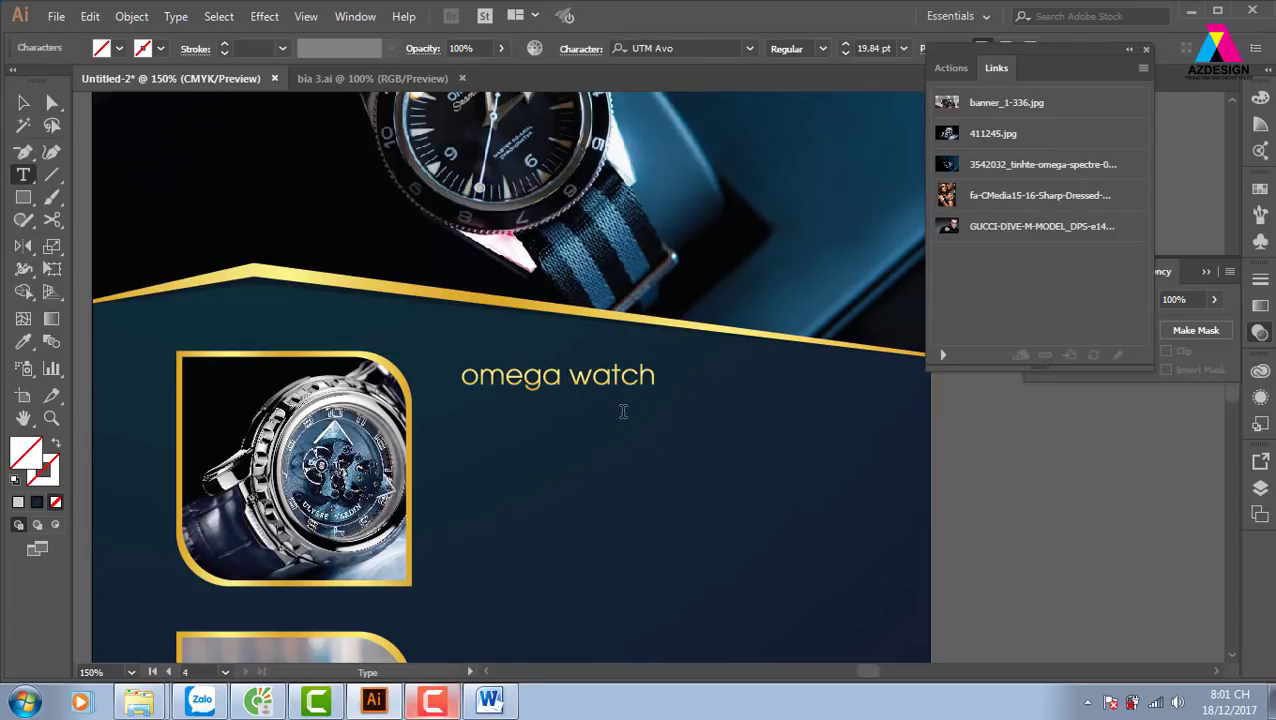
pyautogui.write('CG')
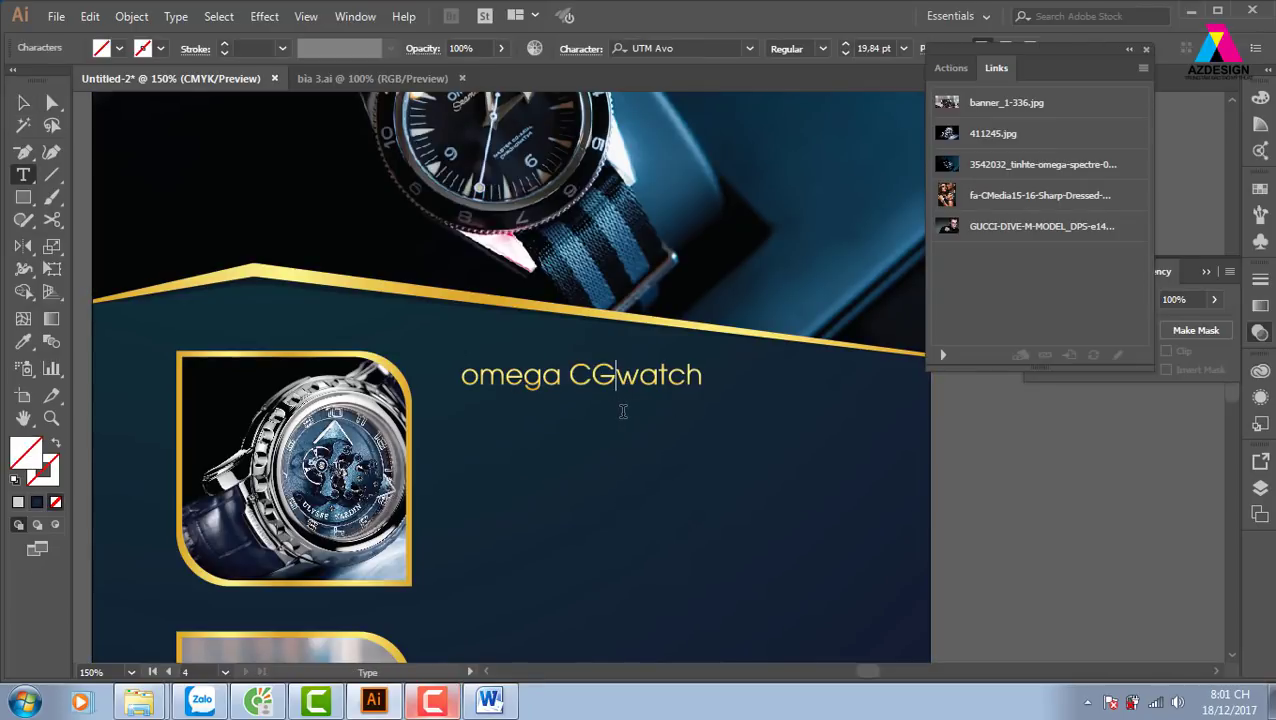
pyautogui.press('BackSpace')
pyautogui.write('h')
pyautogui.press('BackSpace')
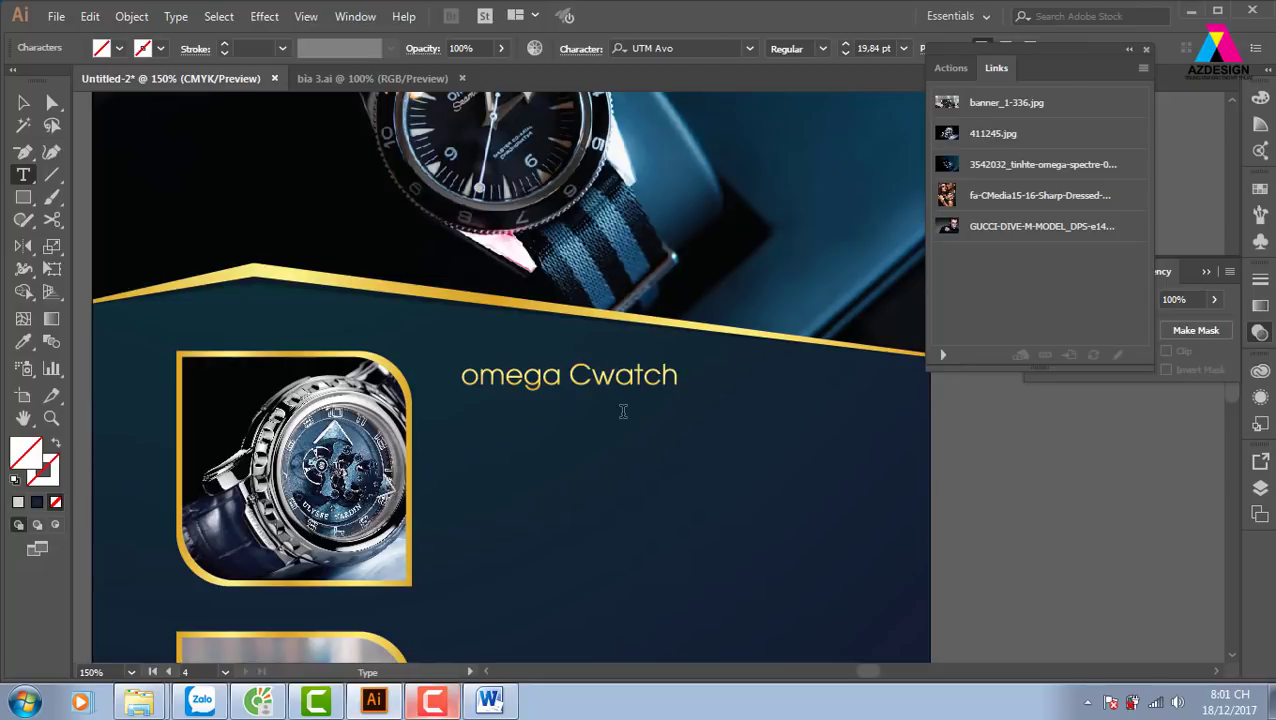
pyautogui.write('H#$%')
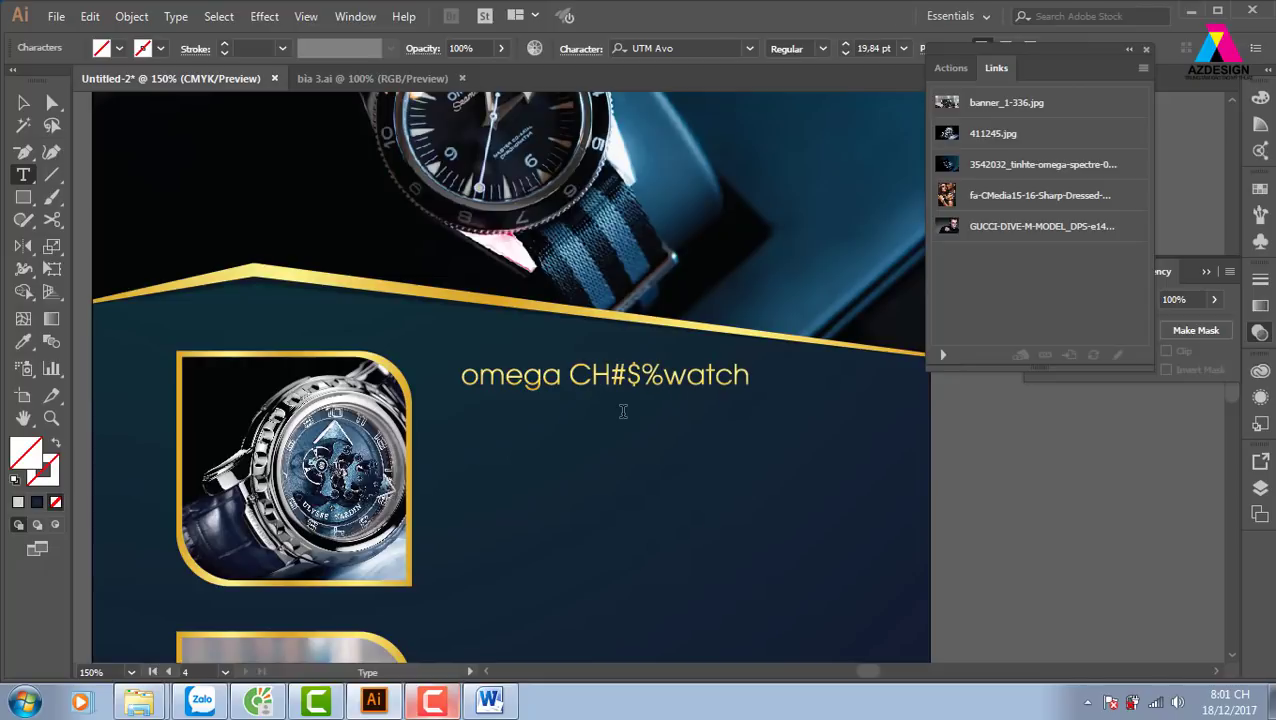
pyautogui.press('BackSpace')
pyautogui.press('BackSpace')
pyautogui.press('BackSpace')
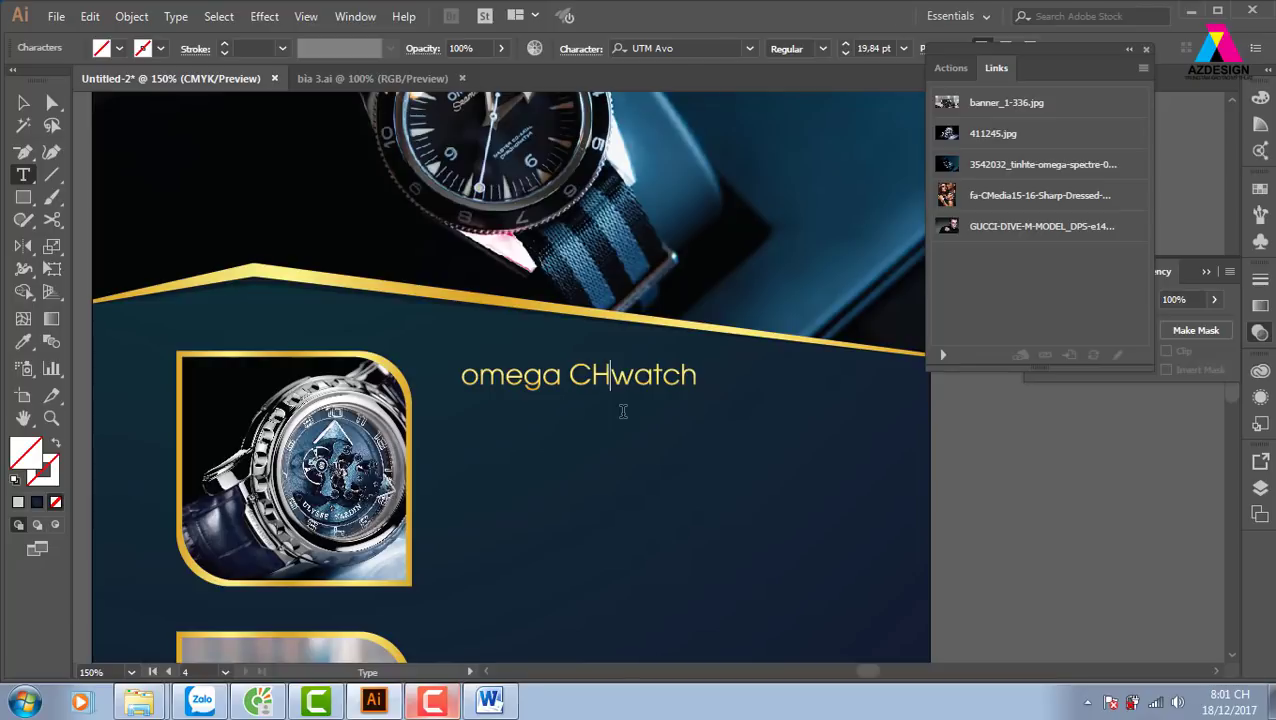
pyautogui.write('456')
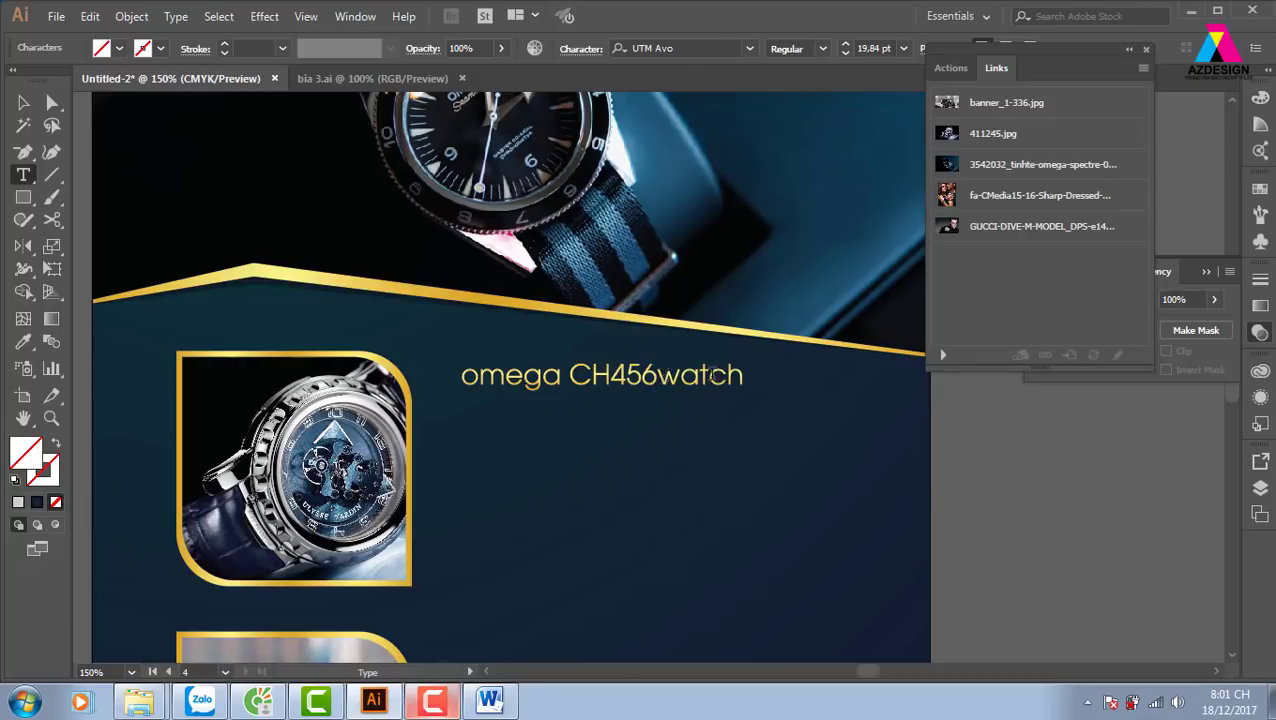
# Delete the word 'watch' so the heading reads omega CH456
pyautogui.doubleClick(713, 375)
pyautogui.press('BackSpace')
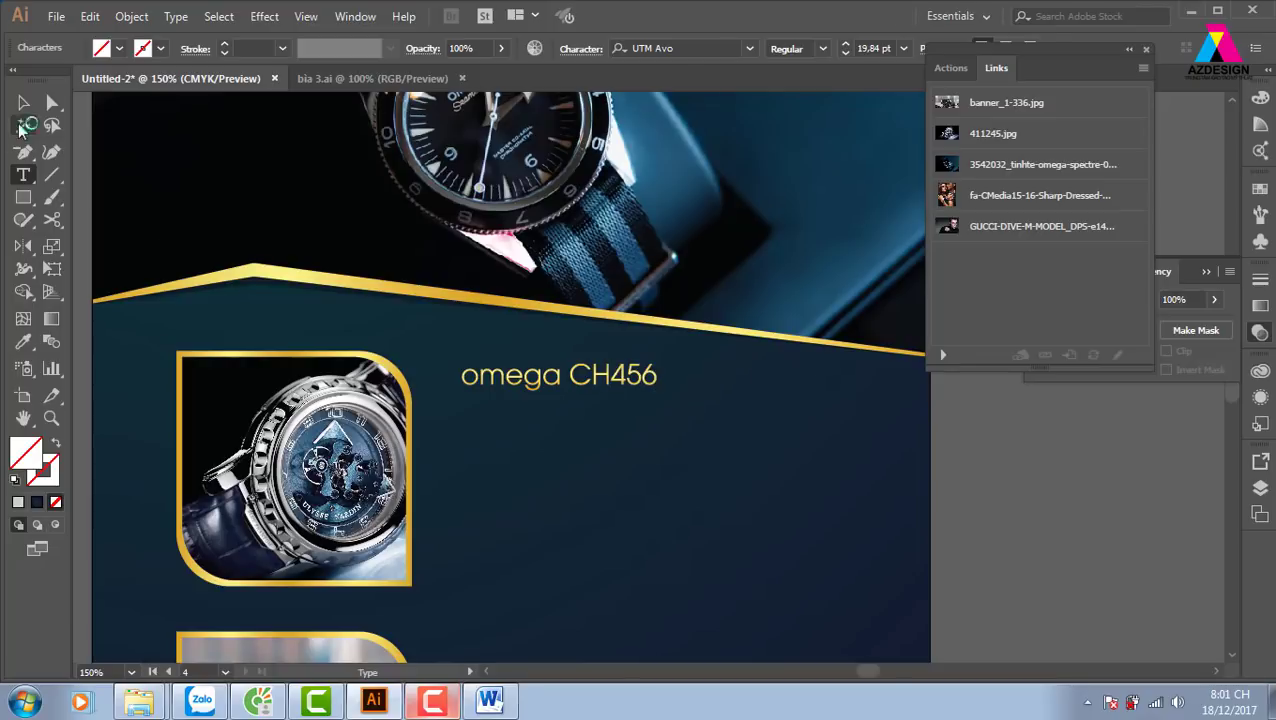
pyautogui.click(23, 102)
pyautogui.click(990, 476)
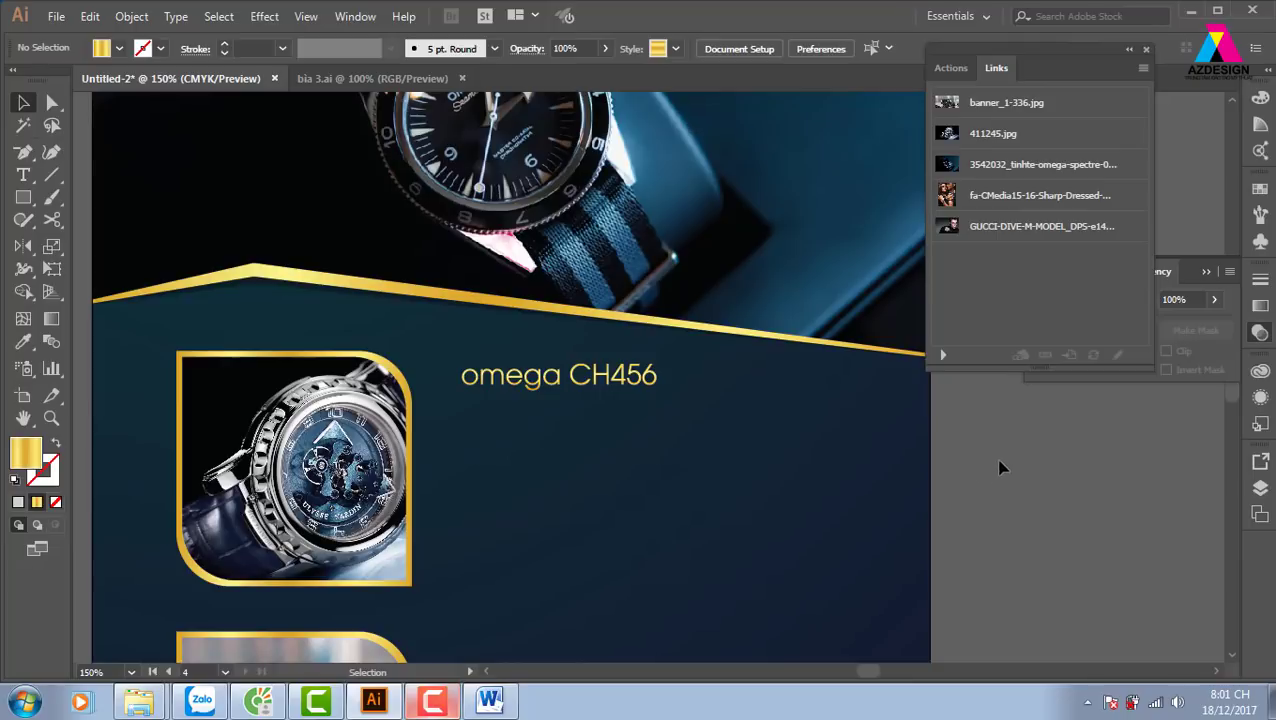
pyautogui.moveTo(713, 475); pyautogui.dragTo(735, 415)
pyautogui.keyDown('alt'); pyautogui.scroll(-1, 735, 415); pyautogui.keyUp('alt')
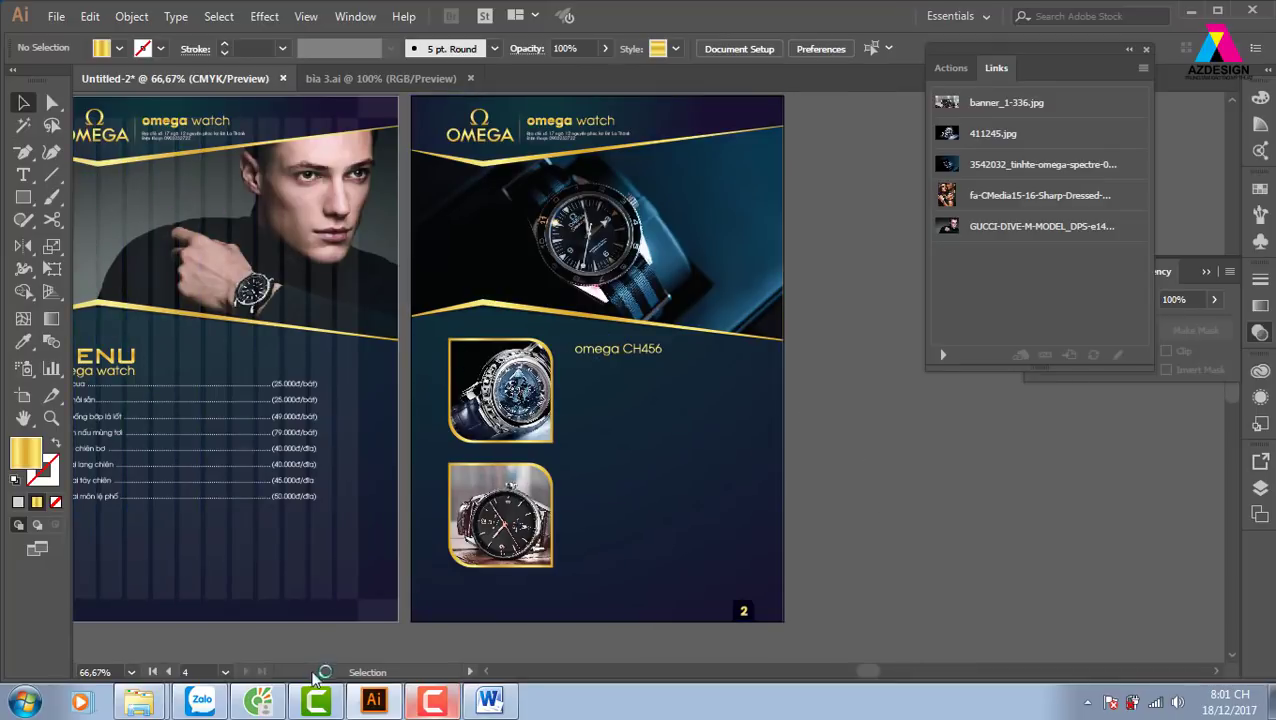
# Close the Word menu document and open Duongtrachphongthuy from E:\686899
pyautogui.click(501, 705)
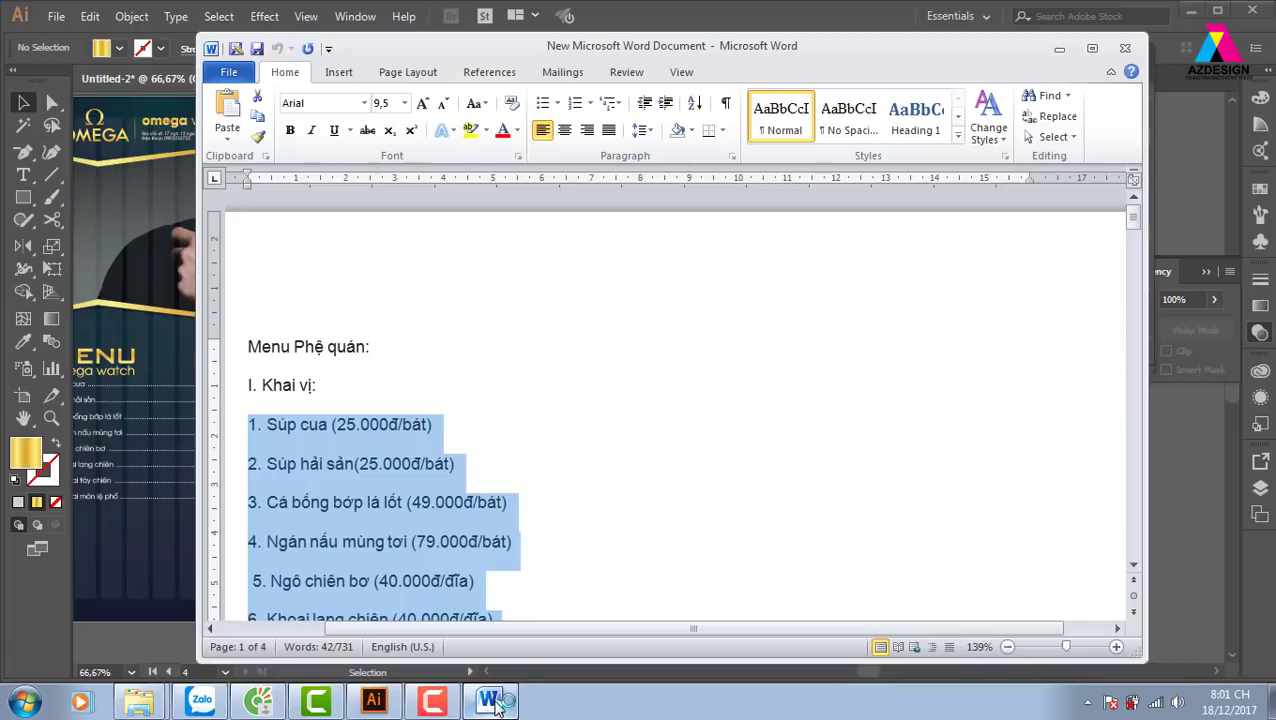
pyautogui.click(1126, 49)
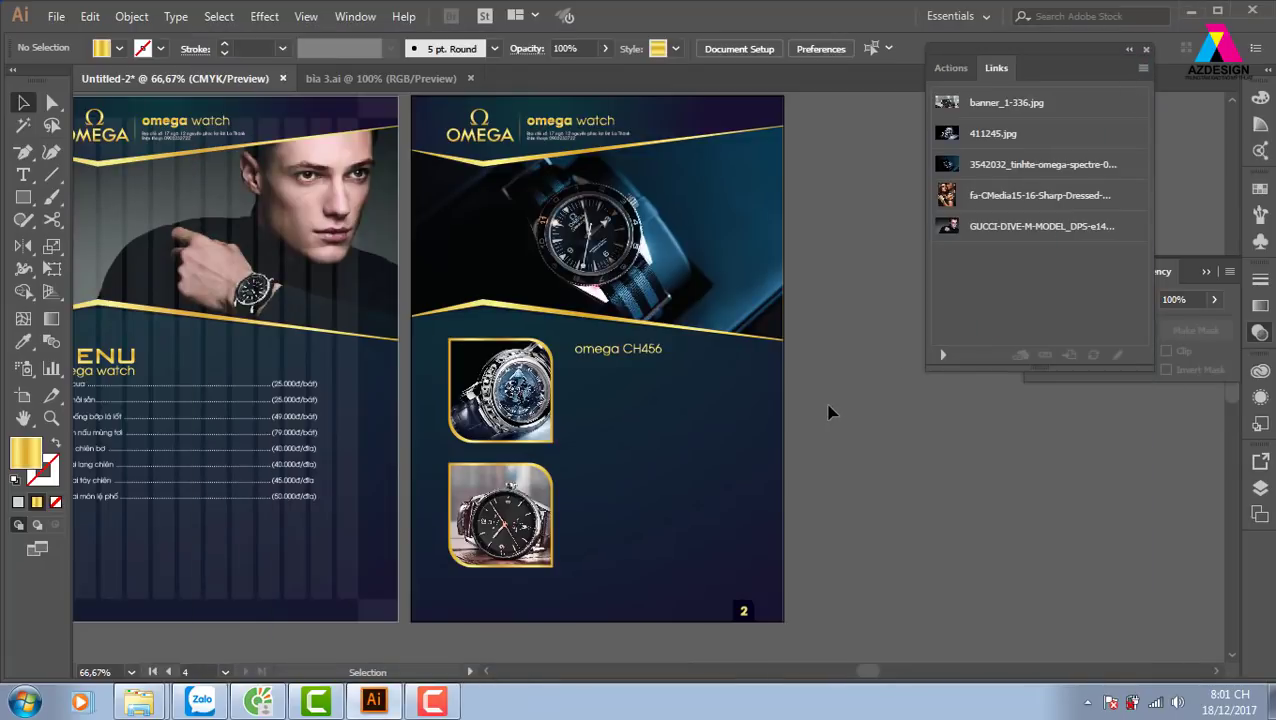
pyautogui.hotkey('ctrl', 'shift', 'p')
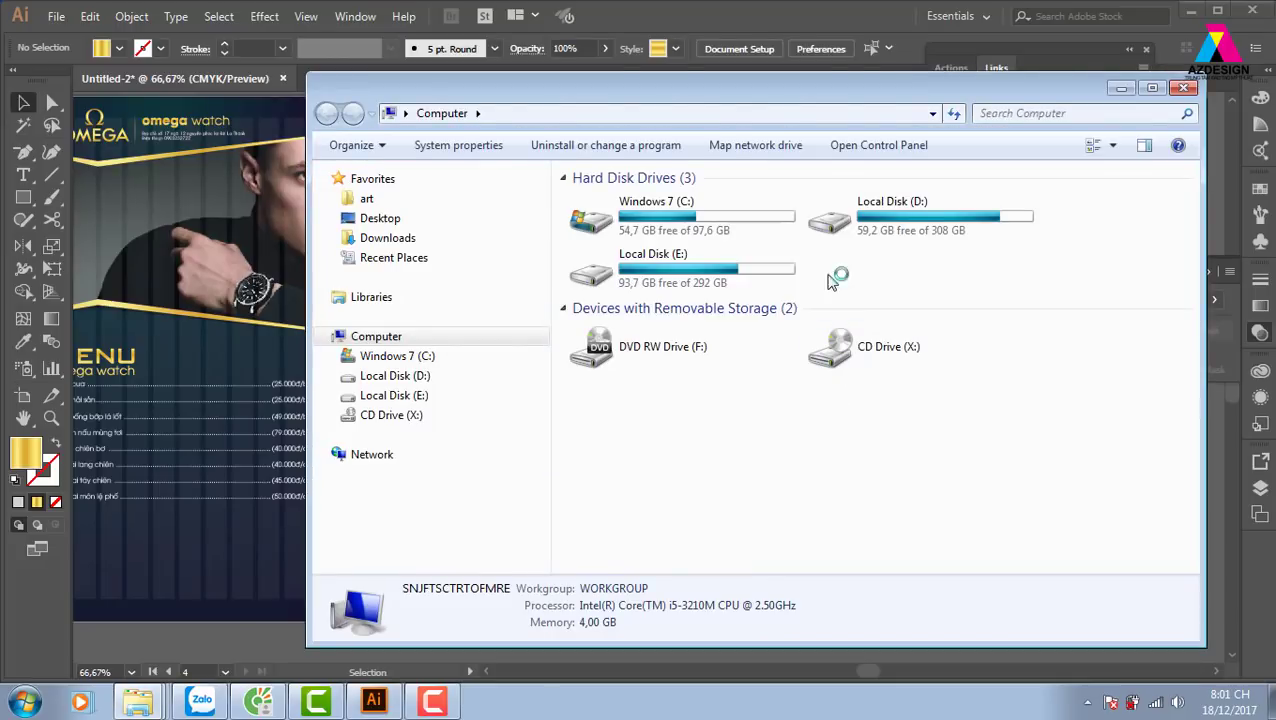
pyautogui.click(705, 276)
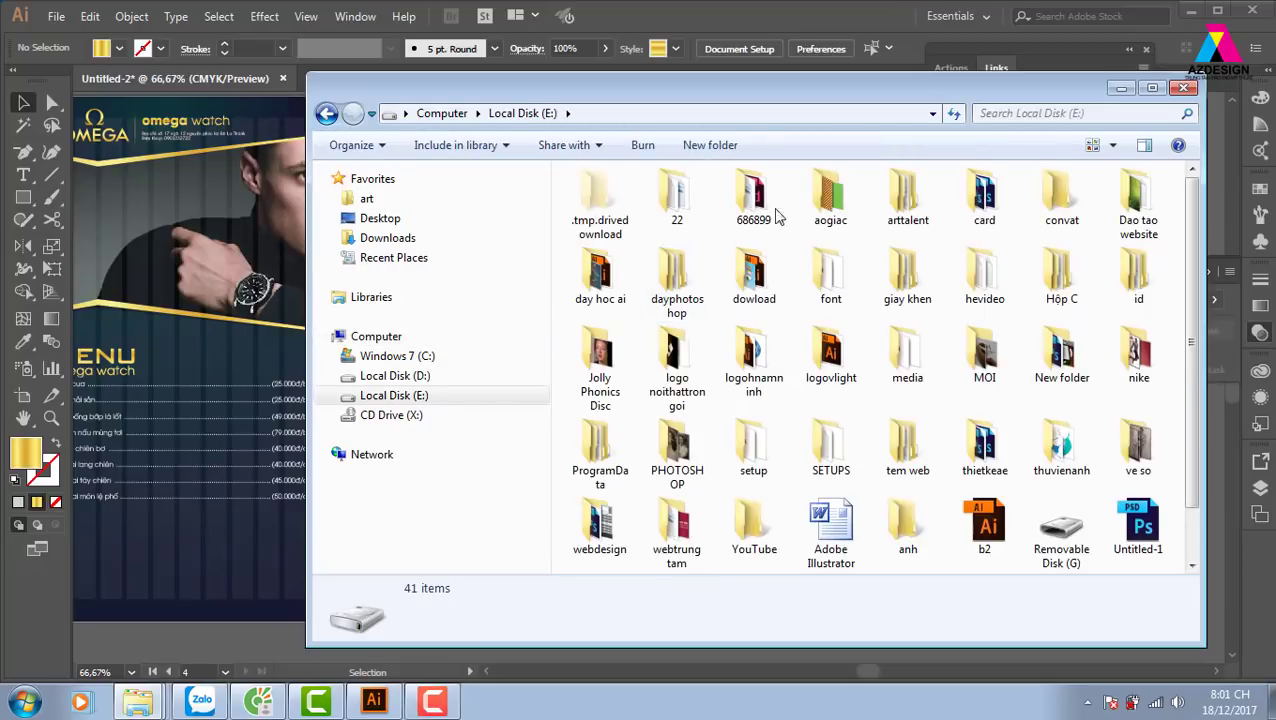
pyautogui.doubleClick(755, 195)
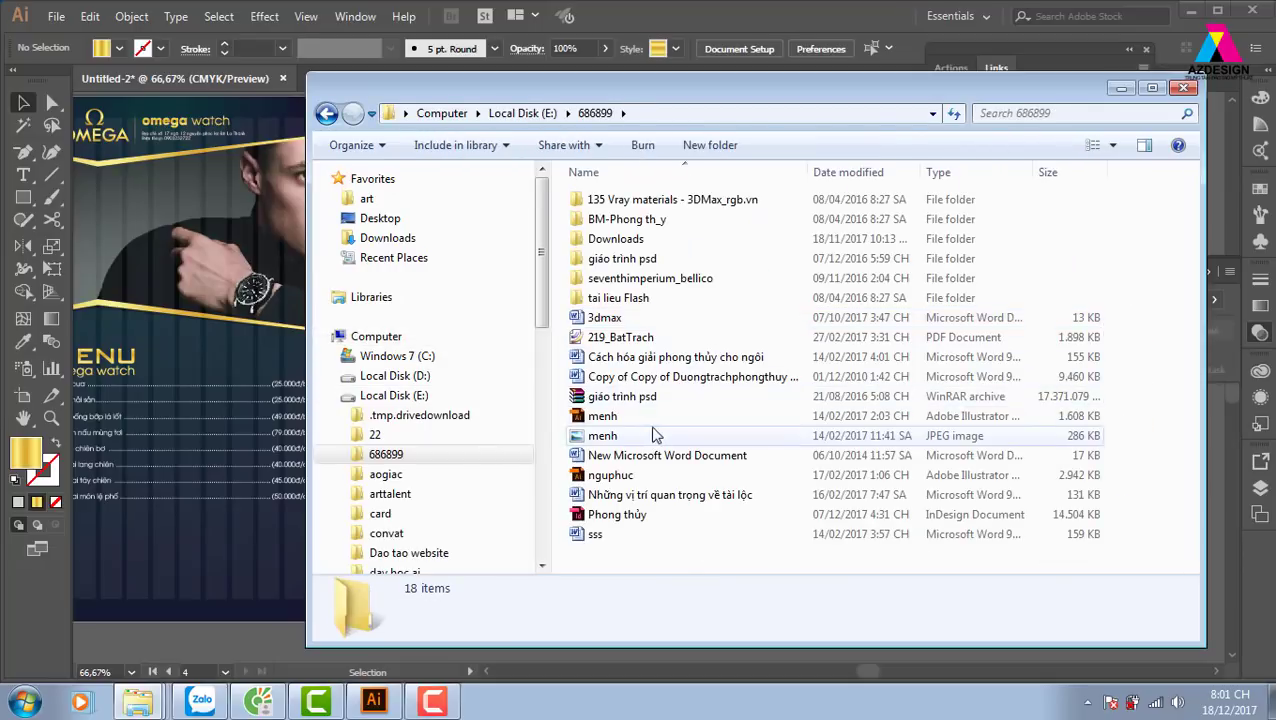
pyautogui.click(658, 380)
pyautogui.doubleClick(658, 380)
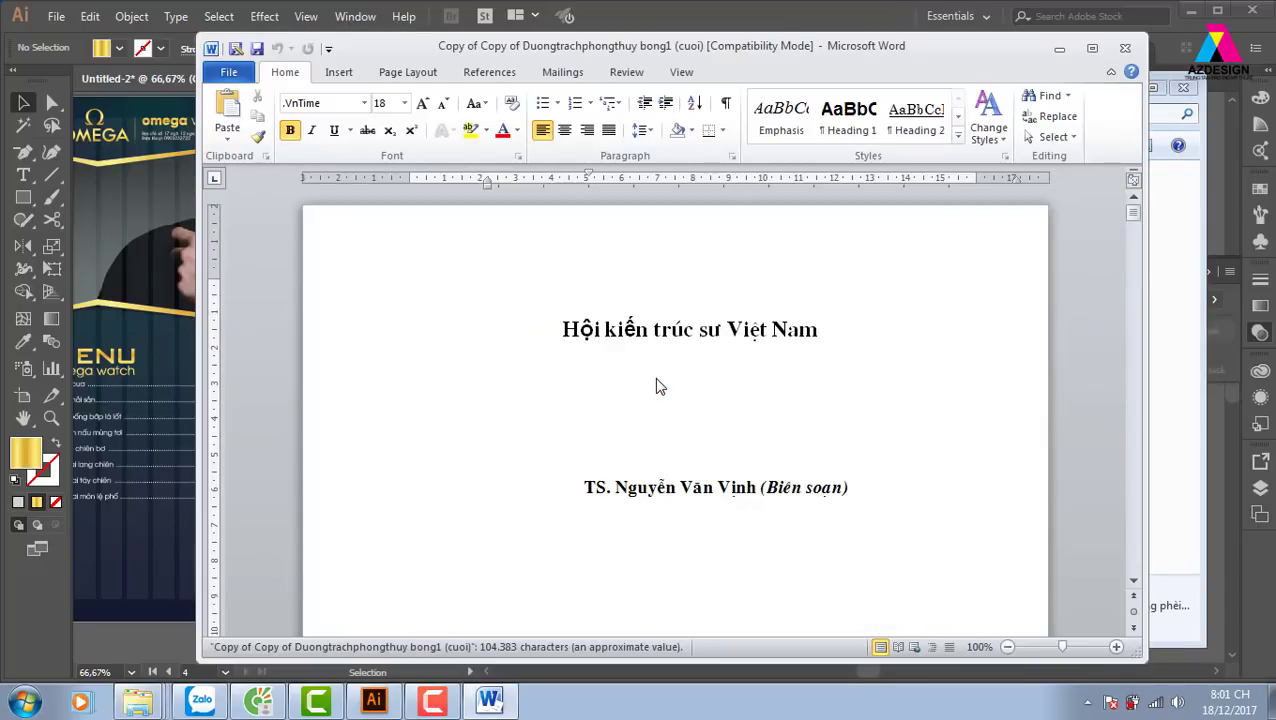
# Select and copy the document's first body paragraph
pyautogui.scroll(-2, 985, 316)
pyautogui.scroll(-3, 940, 339)
pyautogui.scroll(-3, 943, 336)
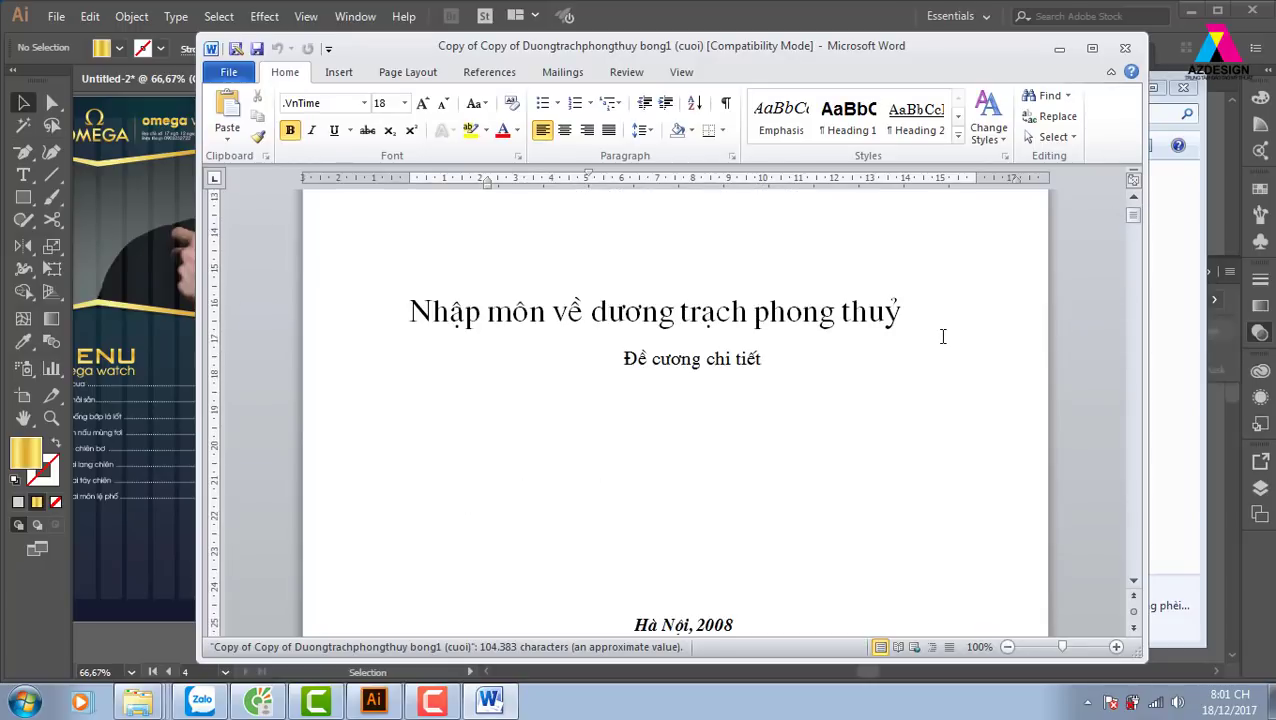
pyautogui.scroll(-4, 960, 324)
pyautogui.scroll(-8, 960, 324)
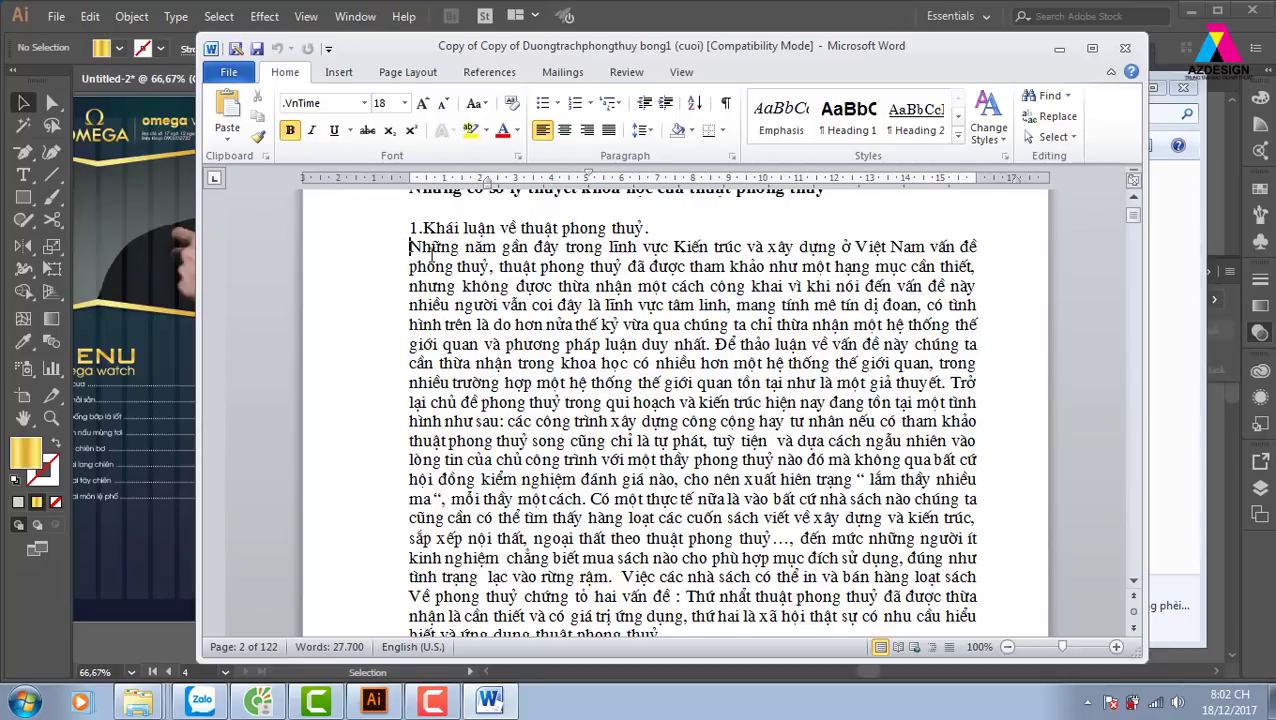
pyautogui.moveTo(411, 247); pyautogui.dragTo(713, 344)
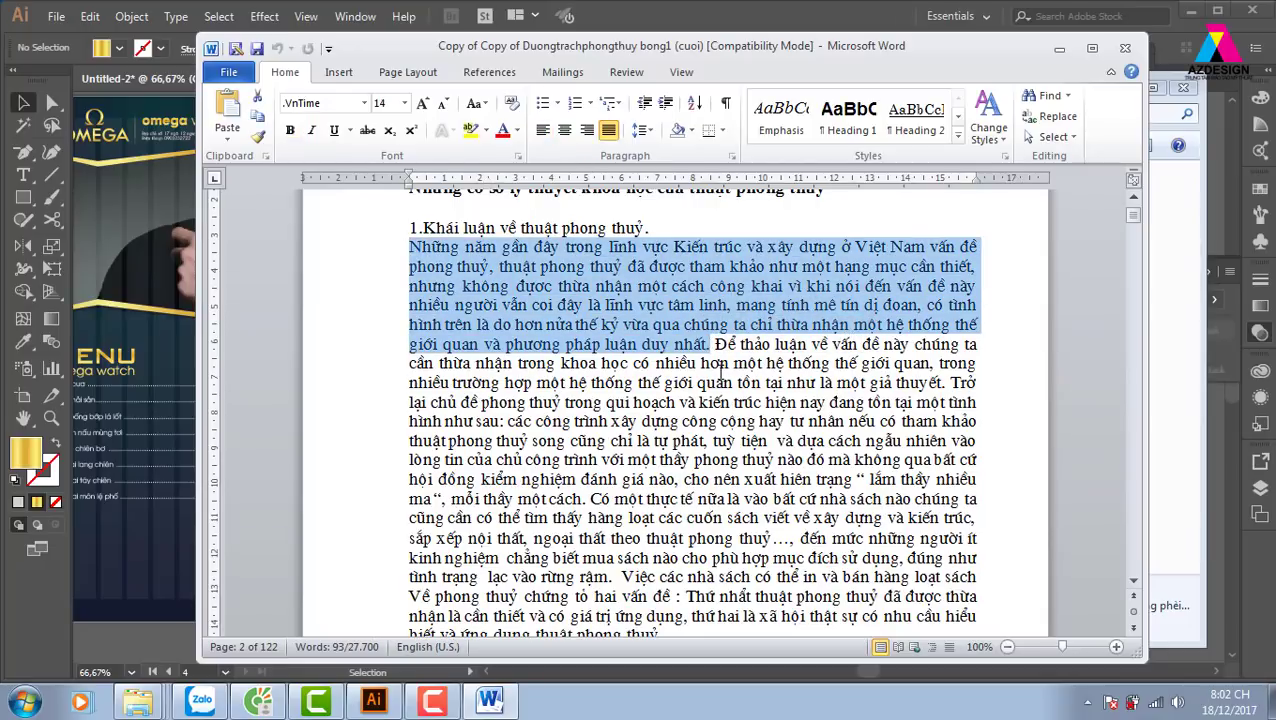
pyautogui.click(374, 700)
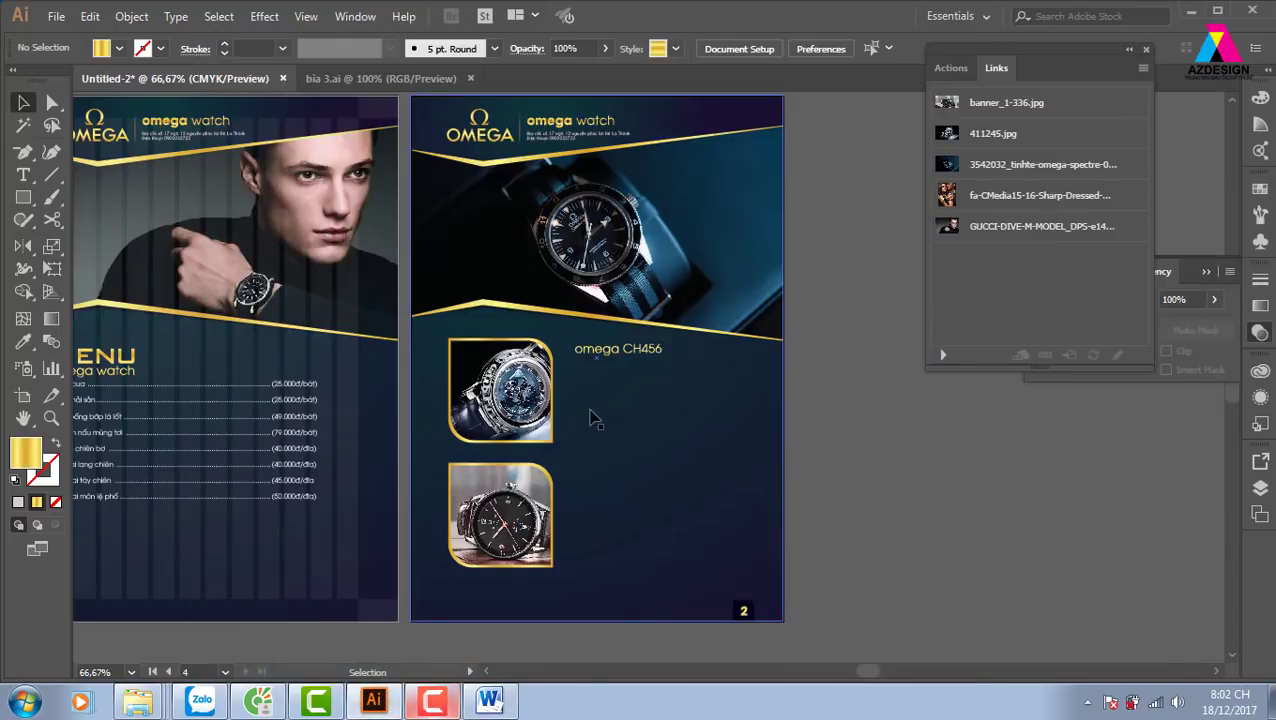
# Paste the paragraph into a new text area under omega CH456 and colour it light grey
pyautogui.click(23, 174)
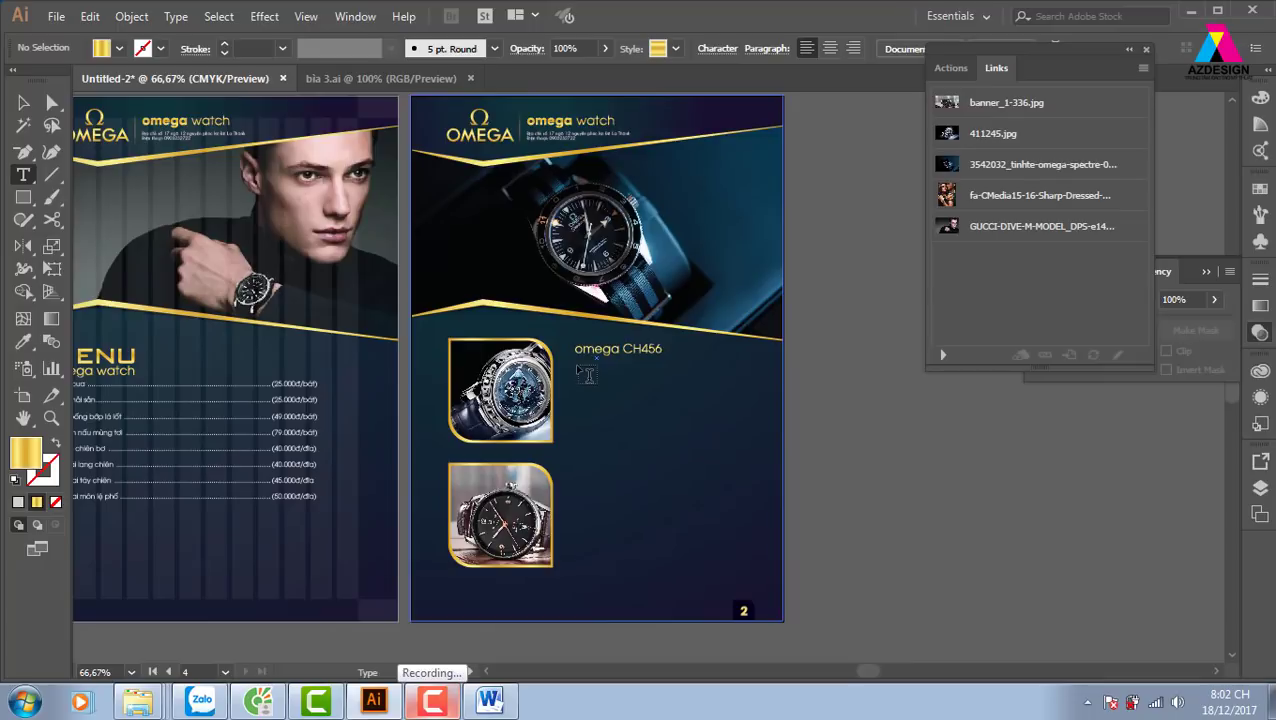
pyautogui.moveTo(577, 367); pyautogui.dragTo(755, 442)
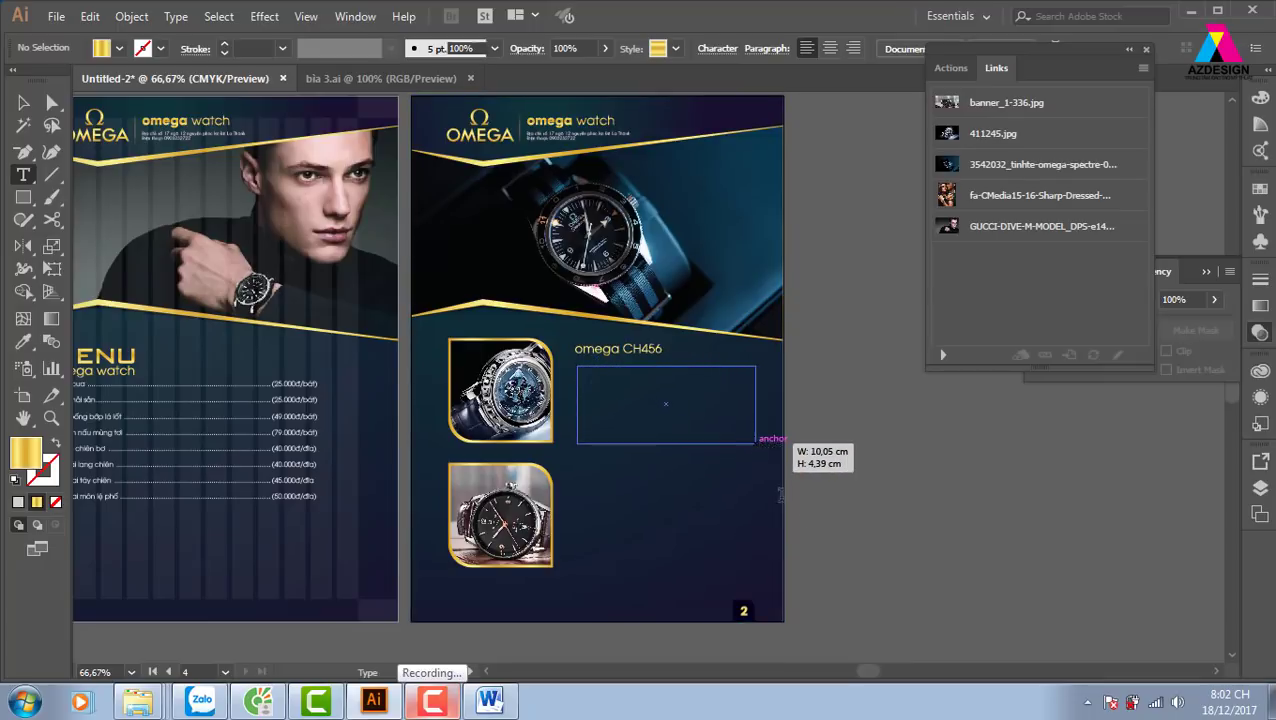
pyautogui.moveTo(780, 492); pyautogui.dragTo(781, 496)
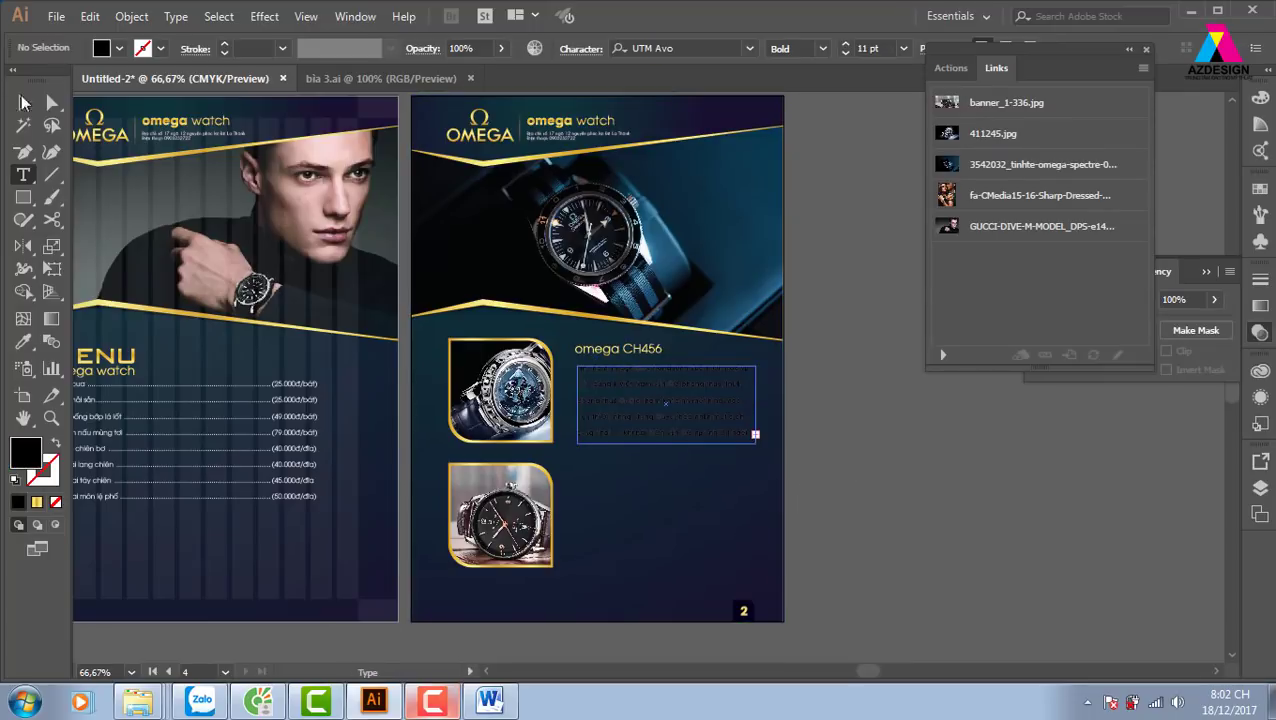
pyautogui.click(24, 102)
pyautogui.click(1259, 188)
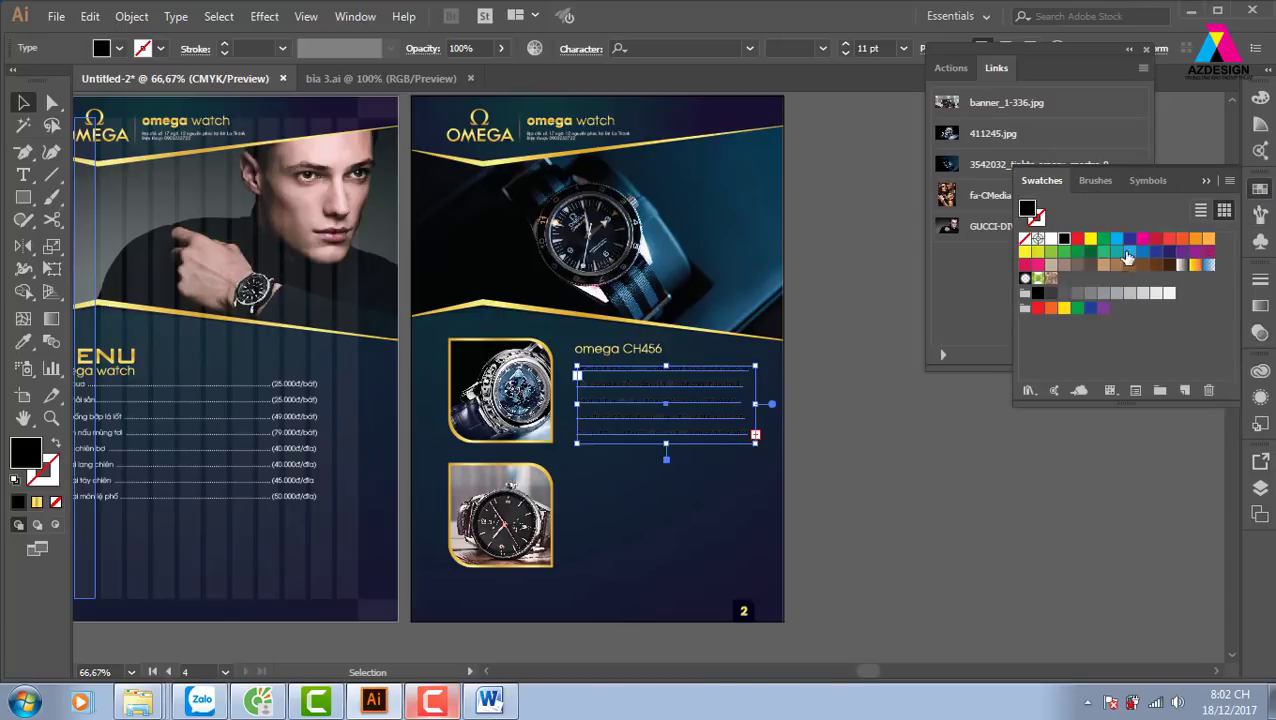
pyautogui.click(1130, 294)
pyautogui.click(866, 495)
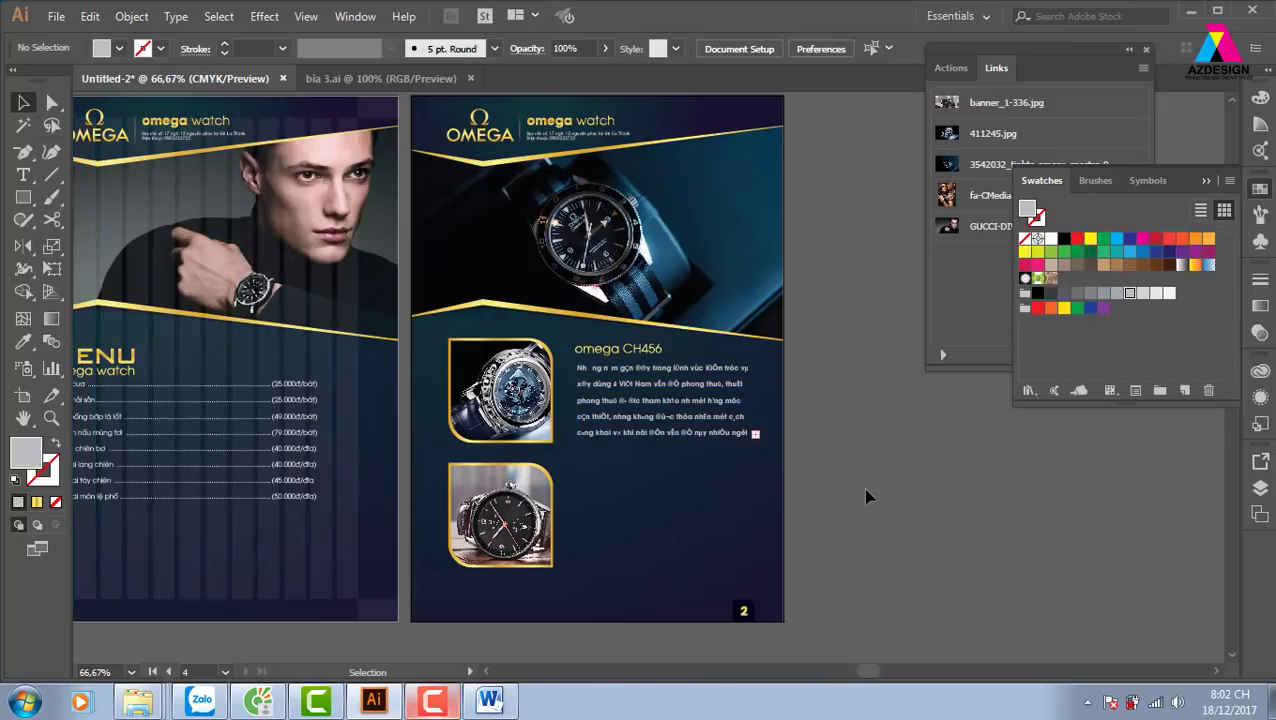
pyautogui.hotkey('ctrl', '+')
pyautogui.hotkey('ctrl', '+')
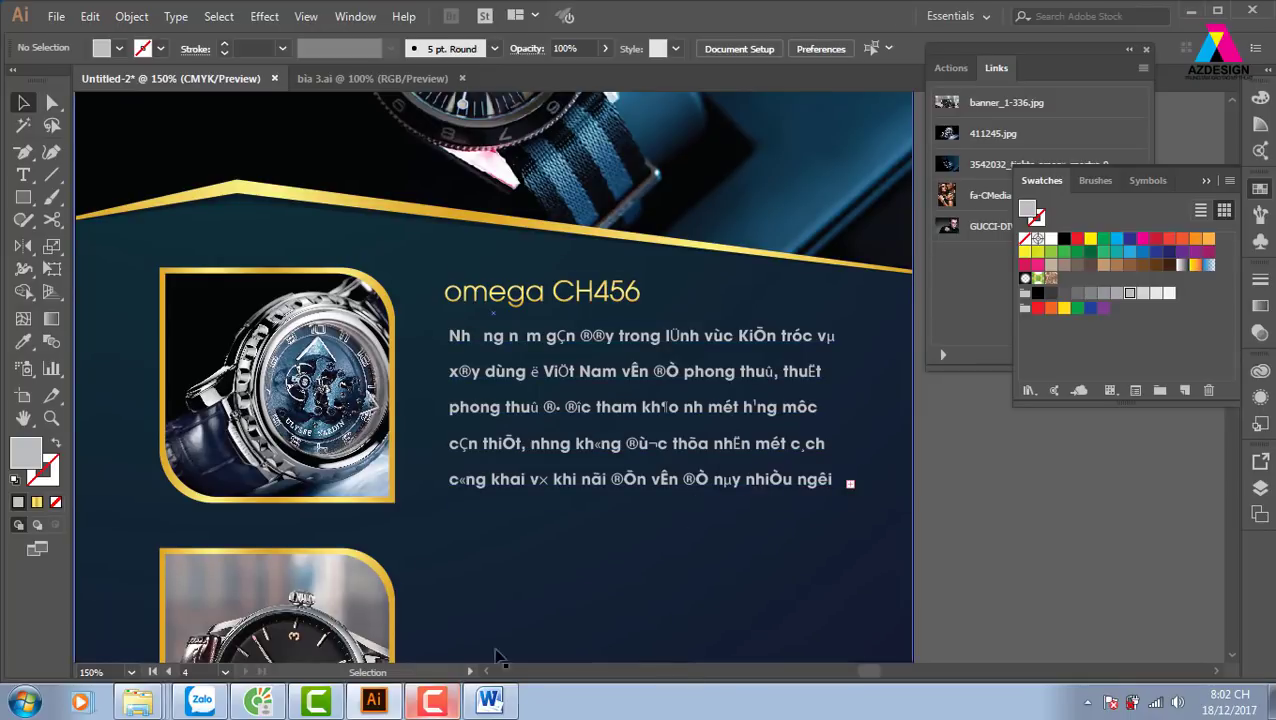
pyautogui.click(1088, 702)
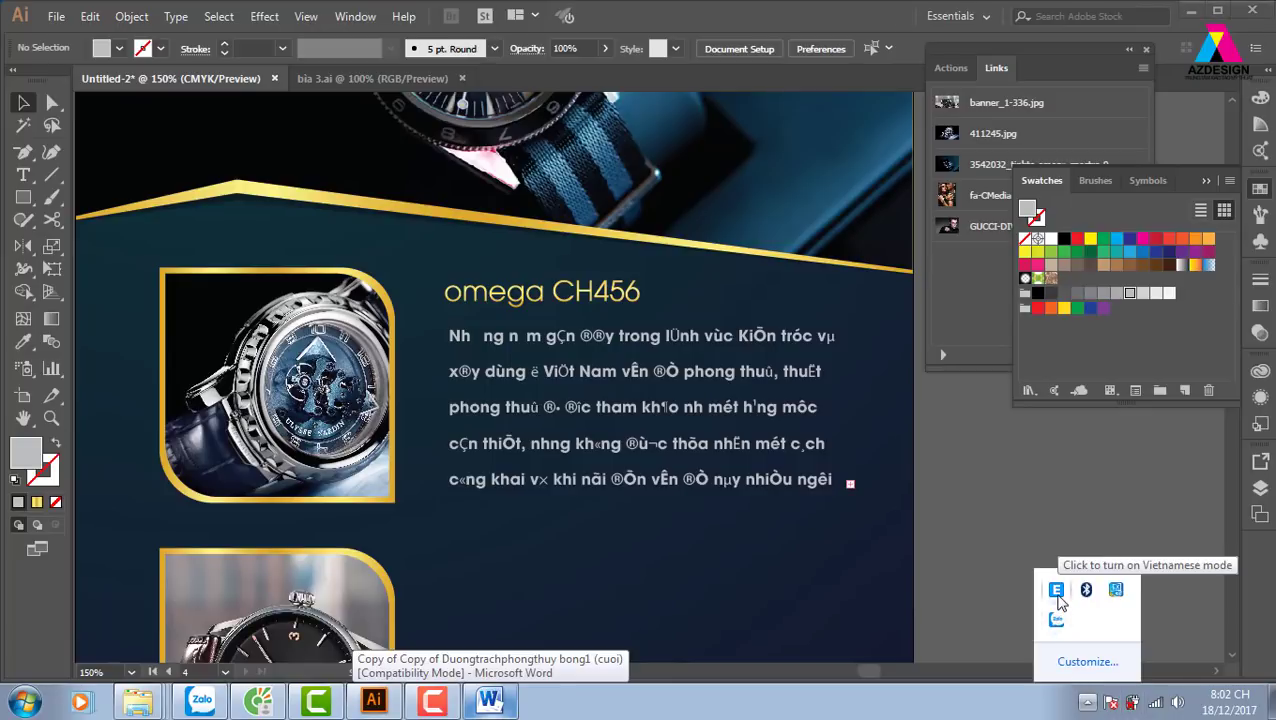
# Use UniKey's Công cụ toolkit to convert the clipboard from TCVN3 (ABC) to Unicode
pyautogui.rightClick(1058, 620)
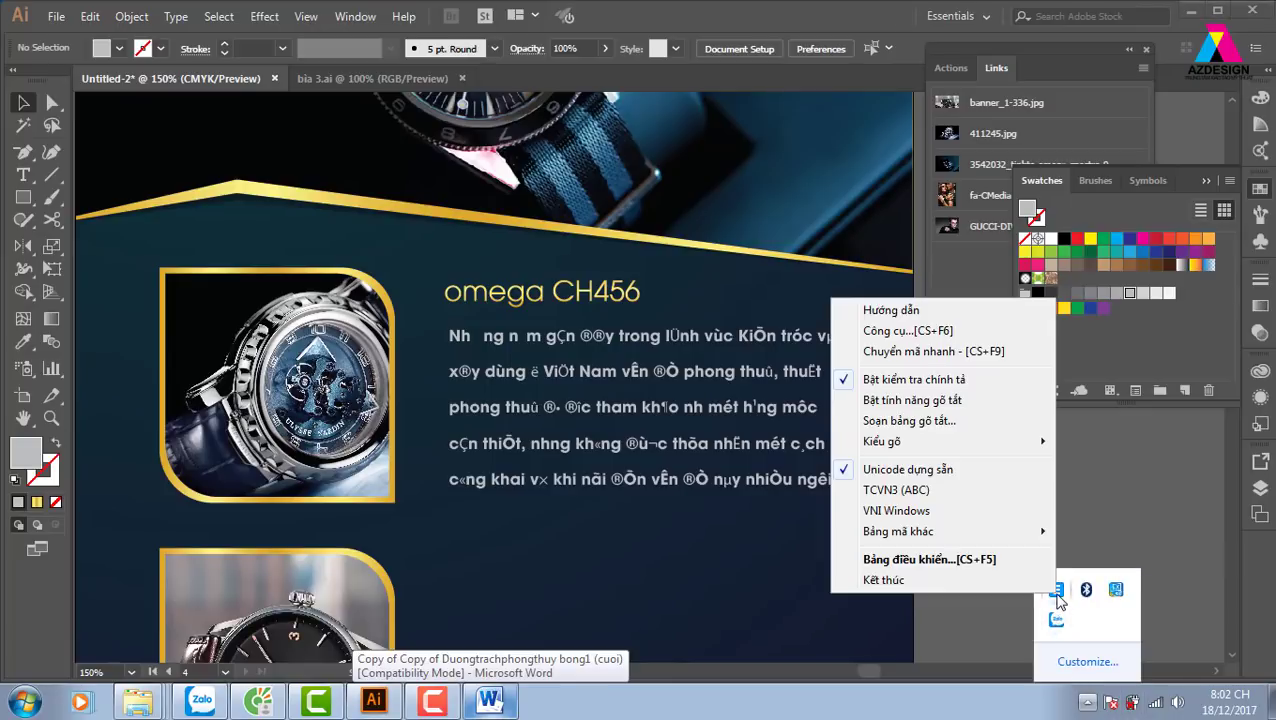
pyautogui.click(930, 332)
pyautogui.moveTo(639, 165); pyautogui.dragTo(993, 245)
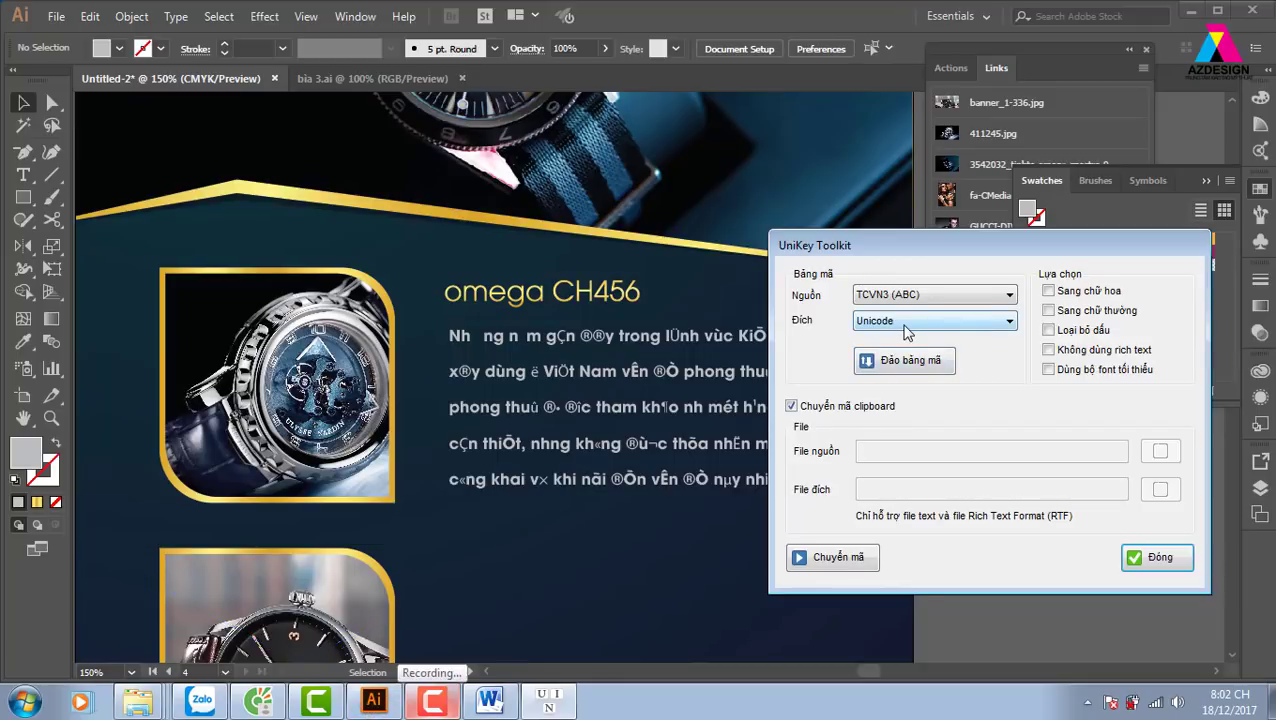
pyautogui.click(489, 700)
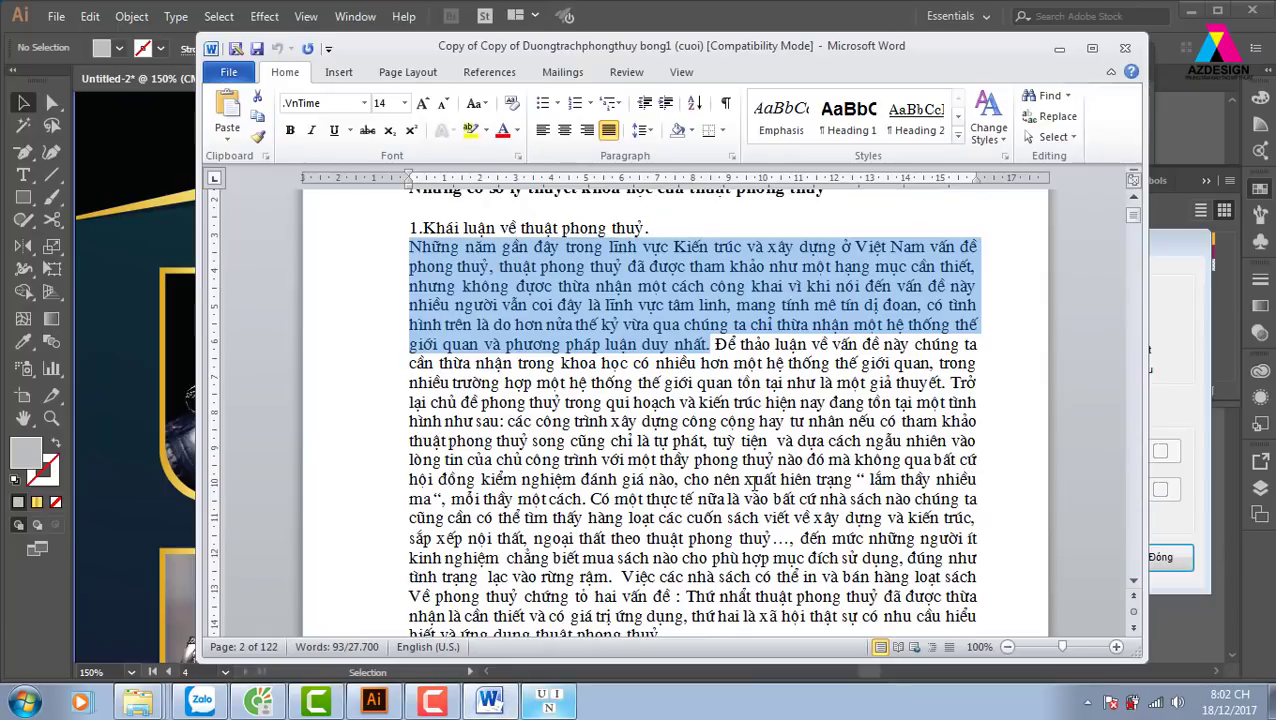
pyautogui.click(549, 702)
pyautogui.click(846, 566)
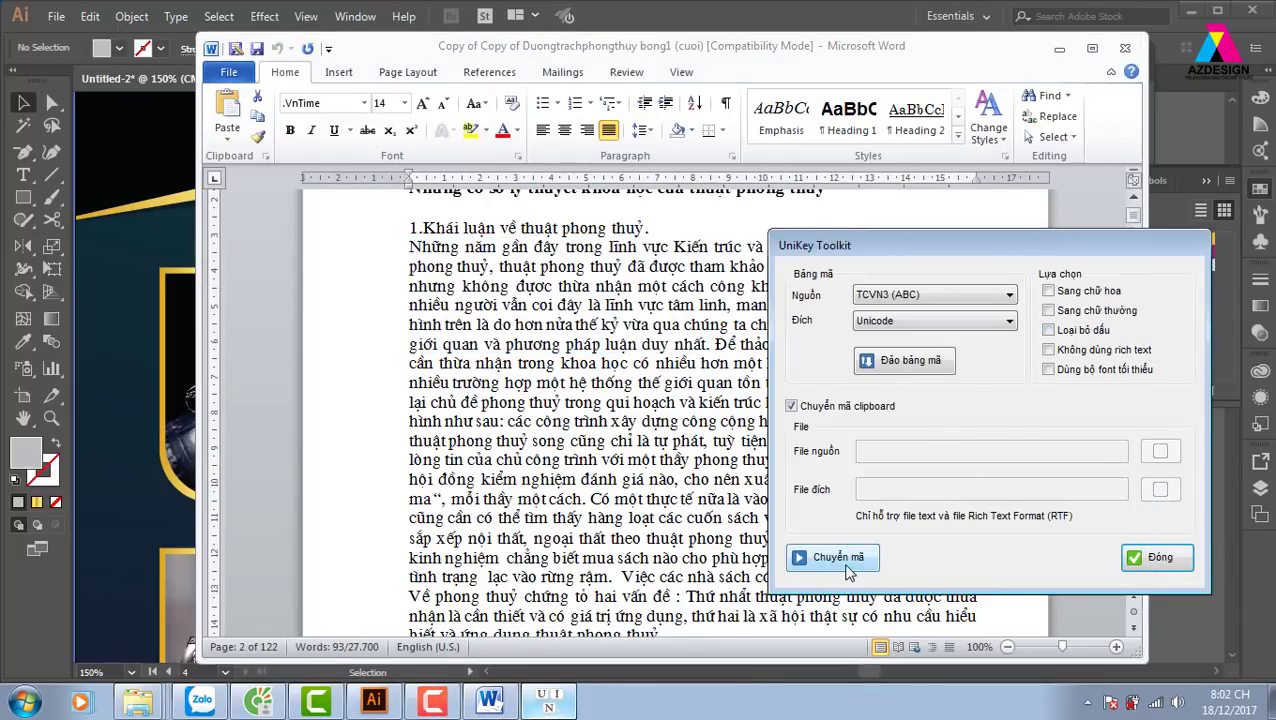
pyautogui.click(740, 420)
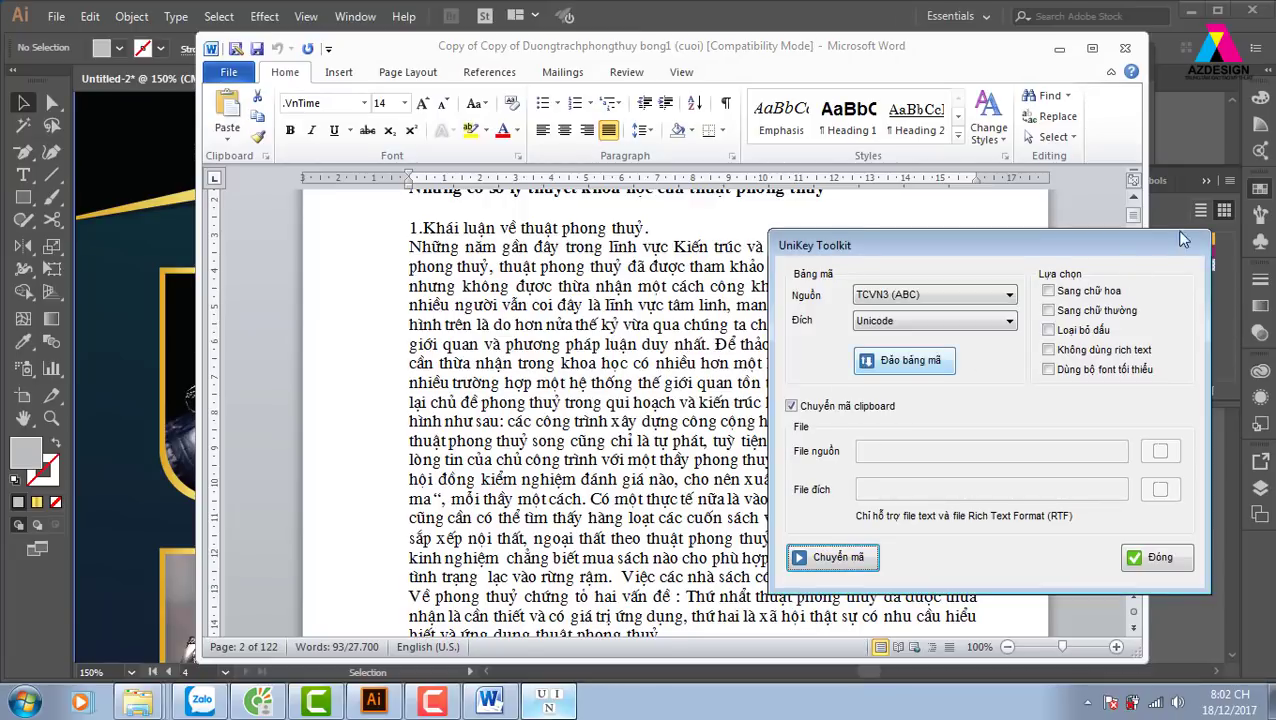
pyautogui.click(374, 700)
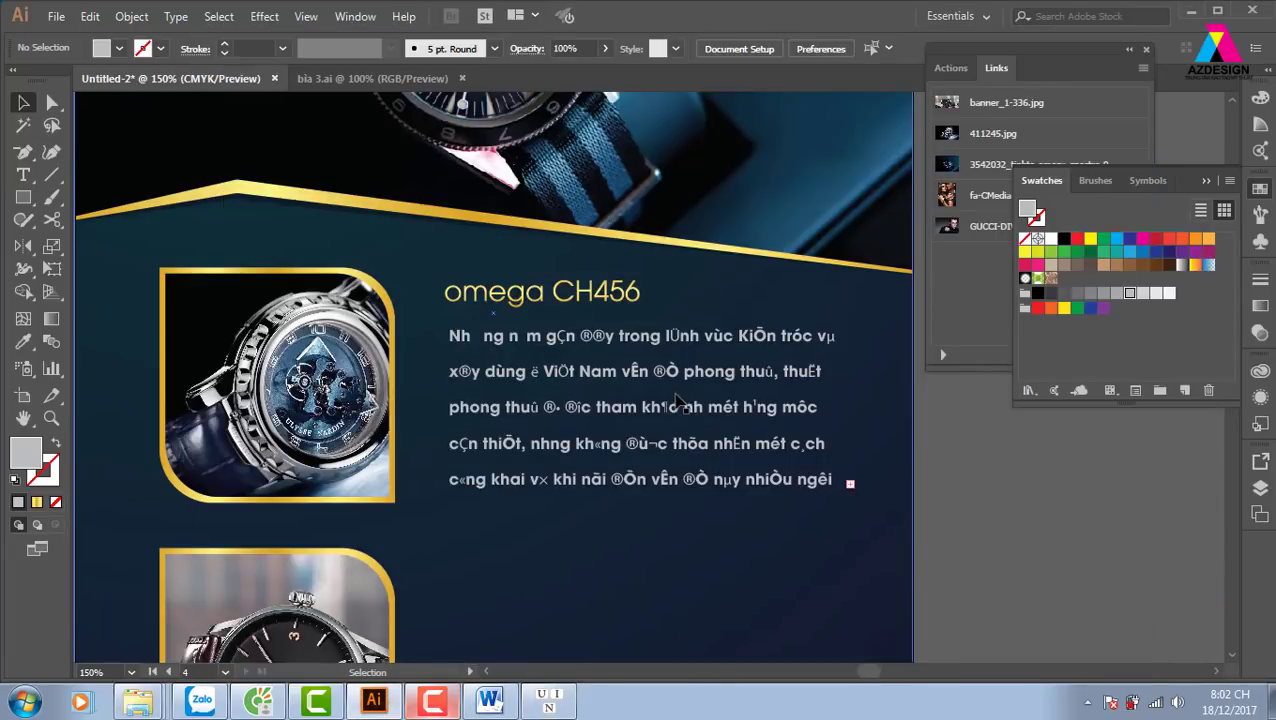
pyautogui.click(676, 400)
pyautogui.doubleClick(676, 405)
# Replace the garbled paragraph with the Unicode-converted text
pyautogui.hotkey('ctrl', 'a')
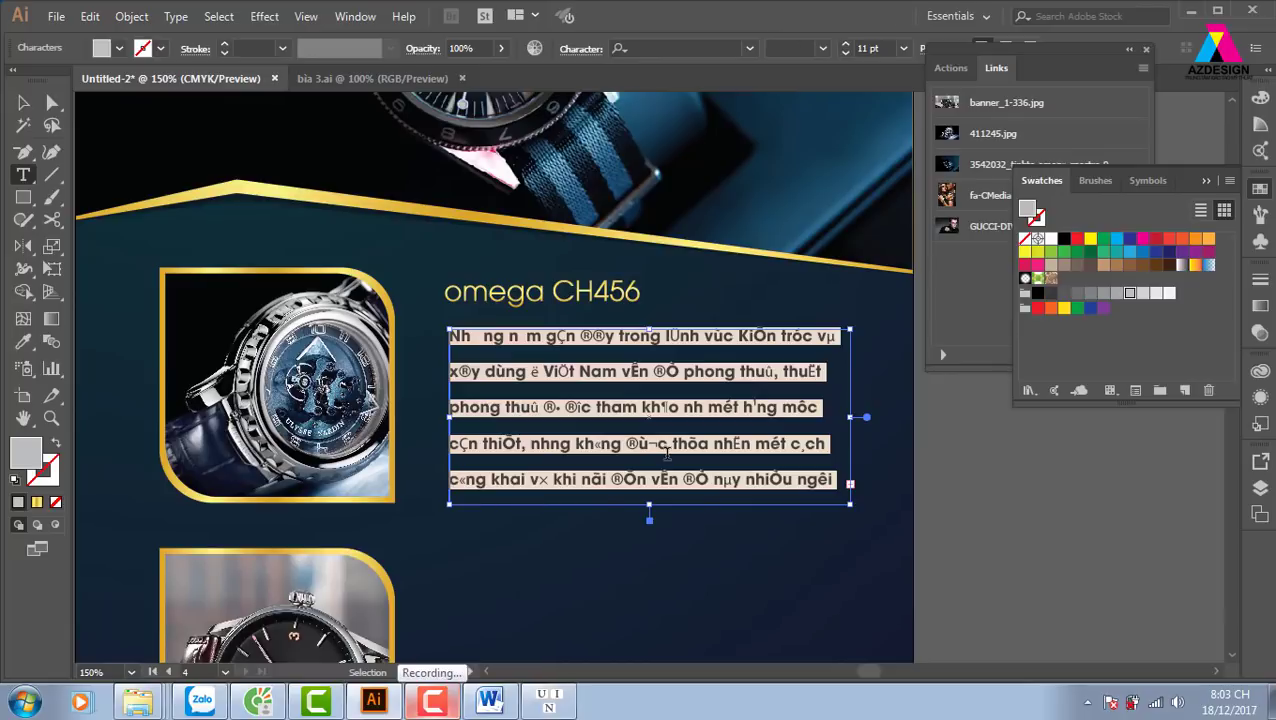
pyautogui.hotkey('ctrl', 'v')
pyautogui.click(23, 102)
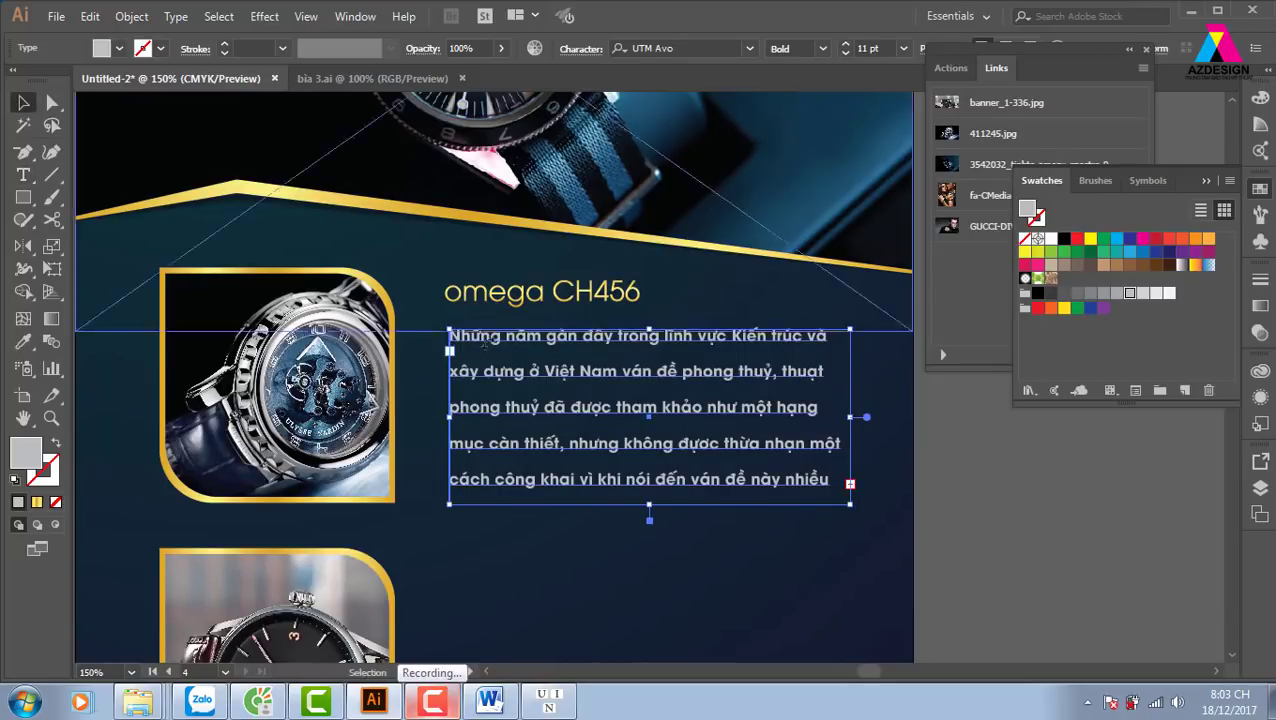
pyautogui.click(1056, 510)
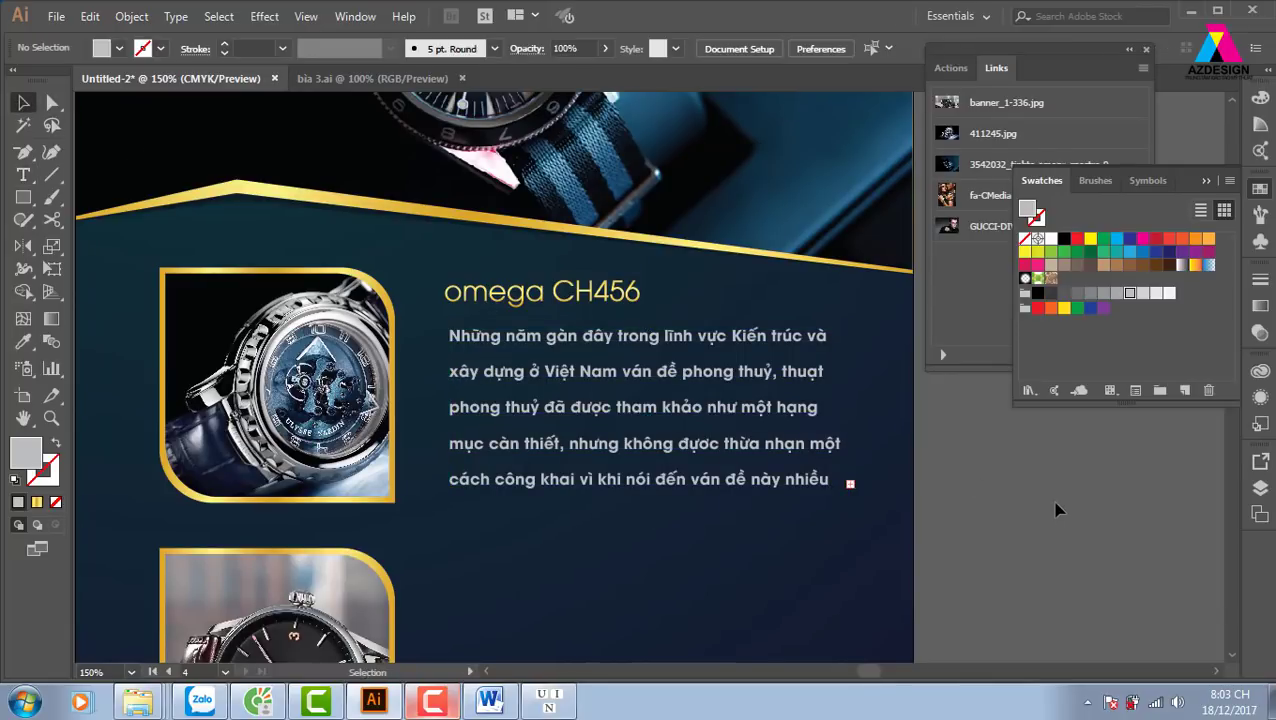
# Change the description paragraph from Bold to Regular at 8 pt
pyautogui.click(665, 420)
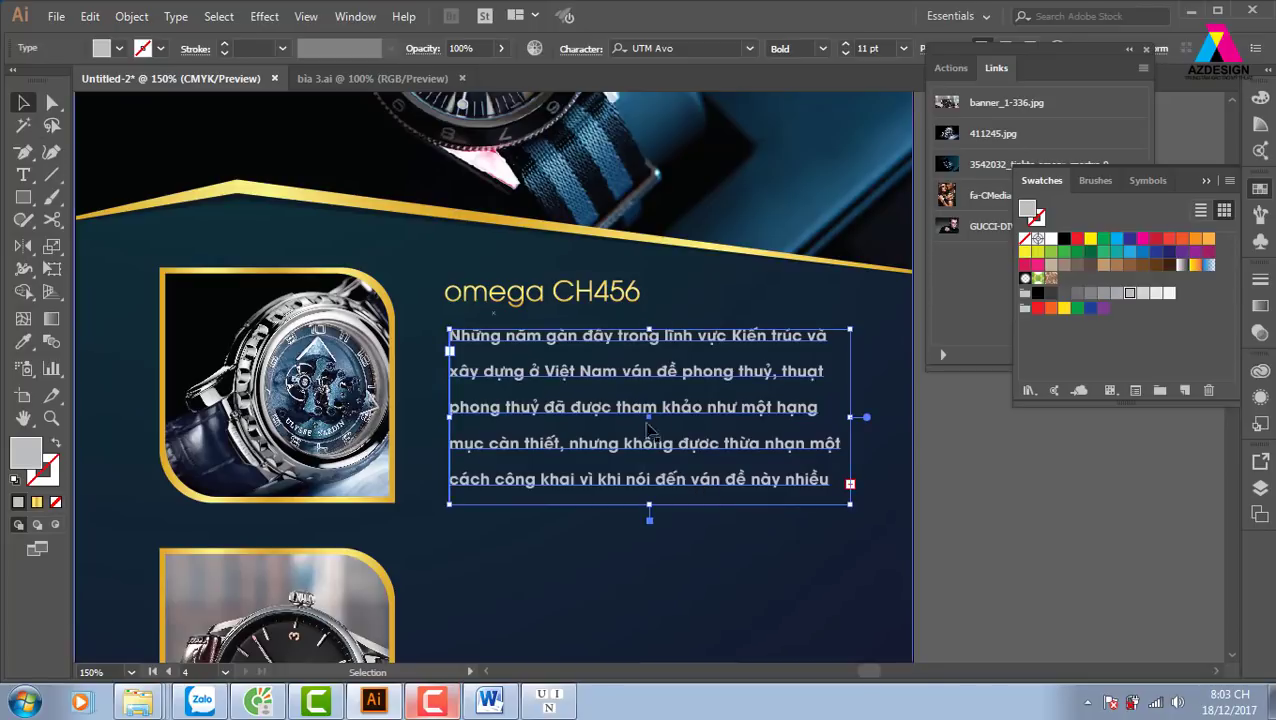
pyautogui.hotkey('alt', 'Up')
pyautogui.hotkey('alt', 'Up')
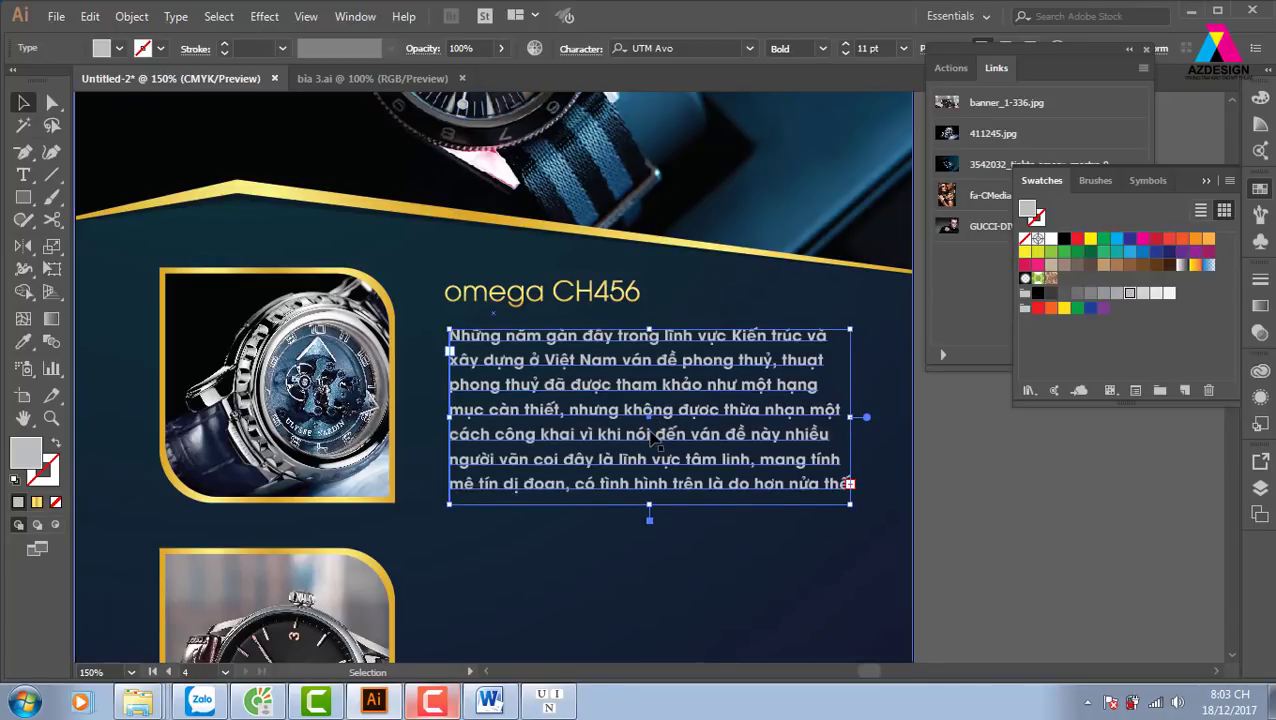
pyautogui.hotkey('alt', 'Up')
pyautogui.hotkey('alt', 'Up')
pyautogui.hotkey('alt', 'Up')
pyautogui.hotkey('alt', 'Up')
pyautogui.hotkey('alt', 'Up')
pyautogui.hotkey('alt', 'Down')
pyautogui.hotkey('alt', 'Down')
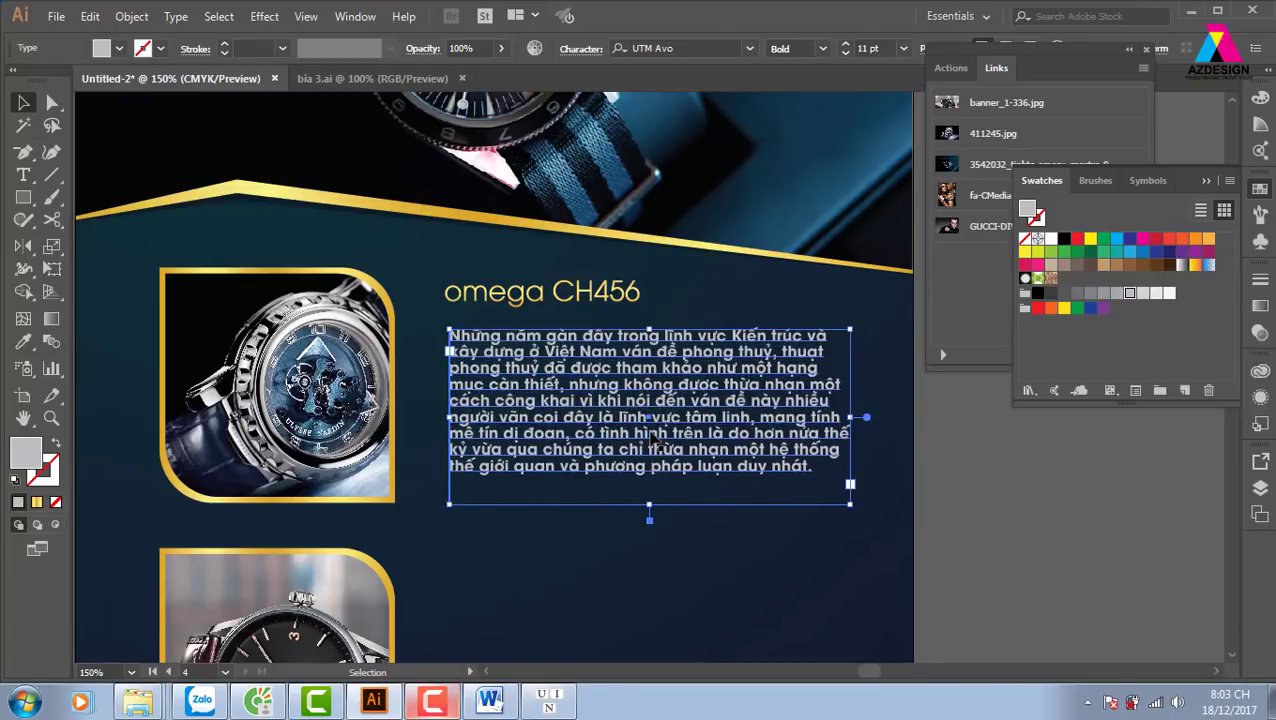
pyautogui.hotkey('alt', 'Down')
pyautogui.hotkey('alt', 'Down')
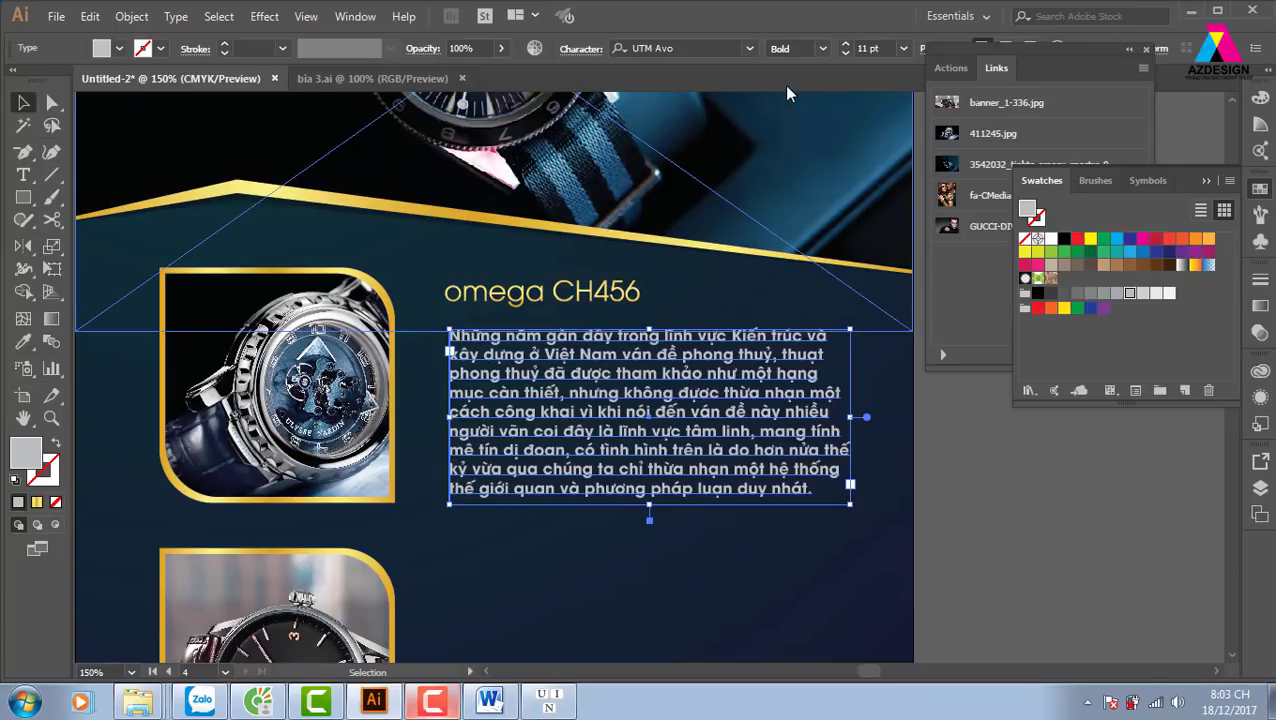
pyautogui.click(822, 49)
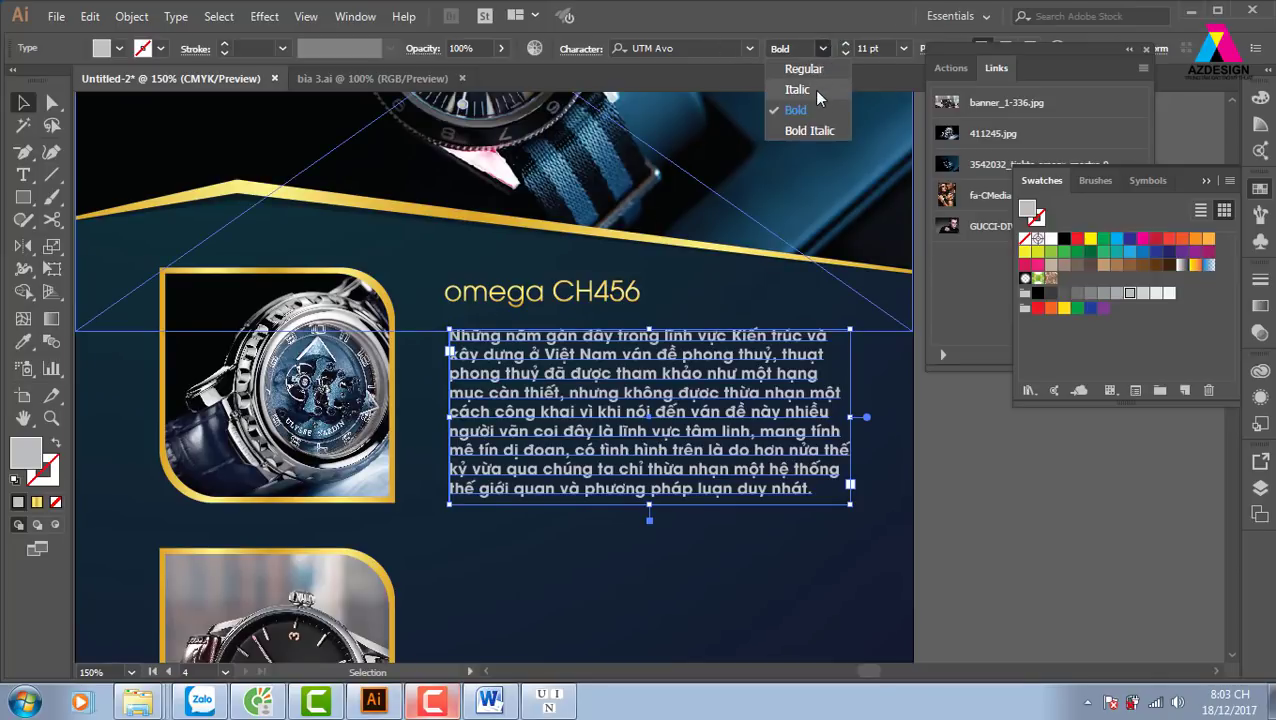
pyautogui.click(815, 70)
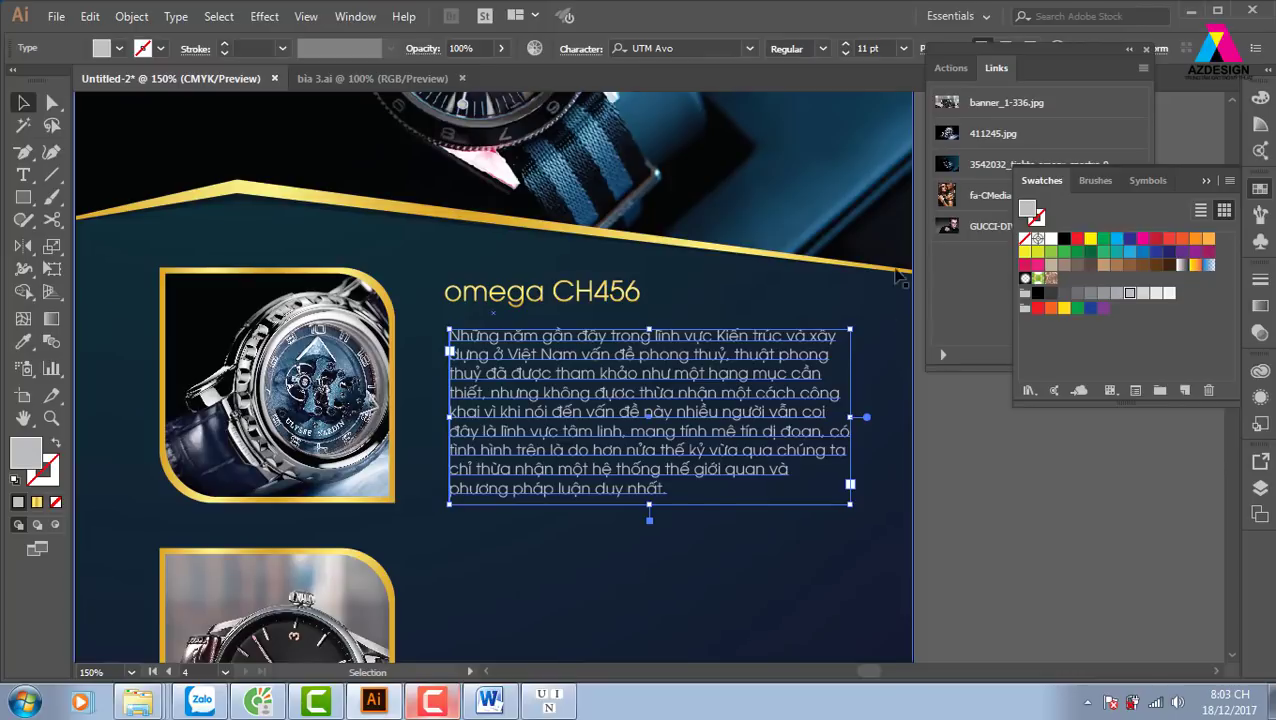
pyautogui.click(904, 48)
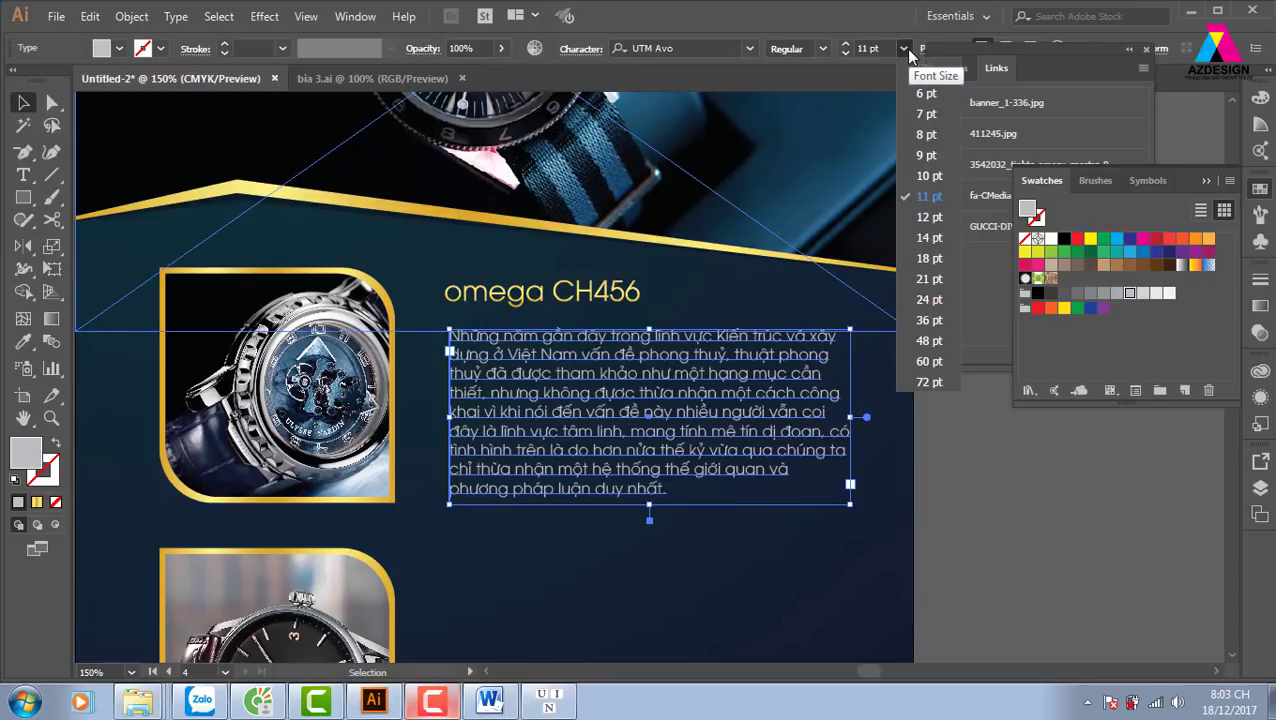
pyautogui.click(928, 134)
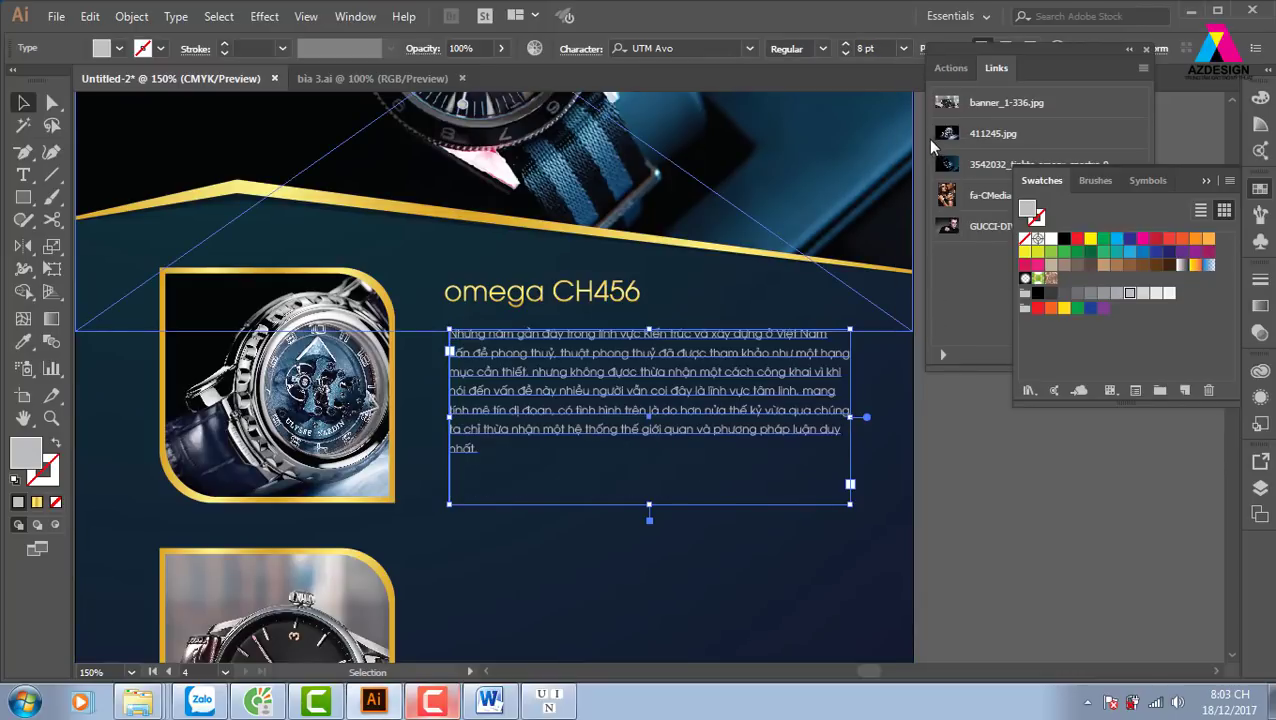
pyautogui.click(940, 465)
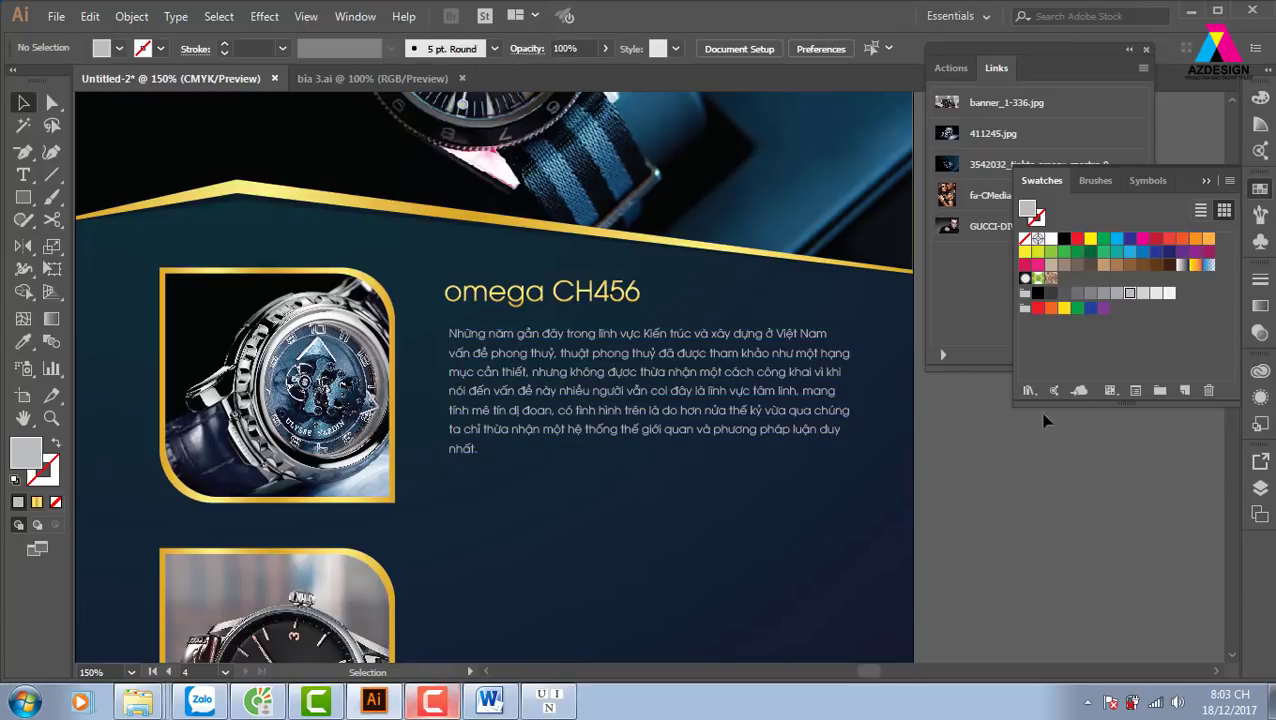
# Justify the paragraph with last line aligned left, closing the Swatches and Links panels
pyautogui.click(1206, 182)
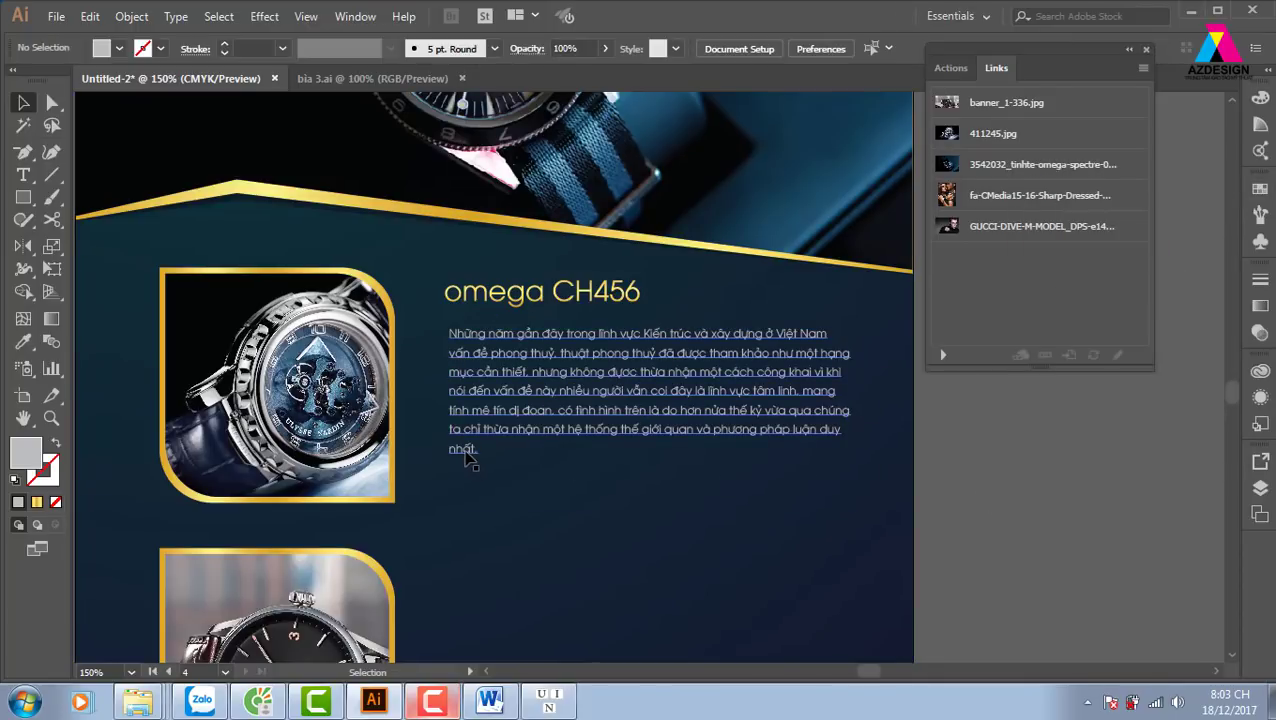
pyautogui.click(596, 442)
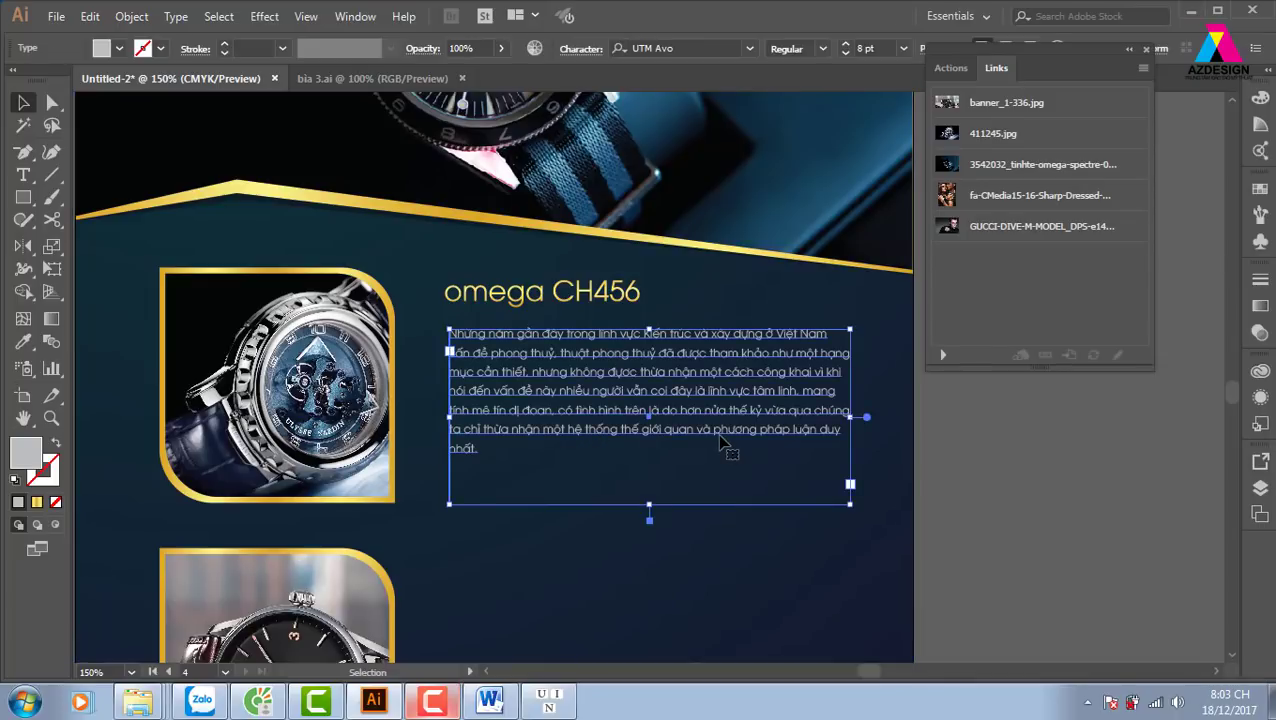
pyautogui.click(1146, 49)
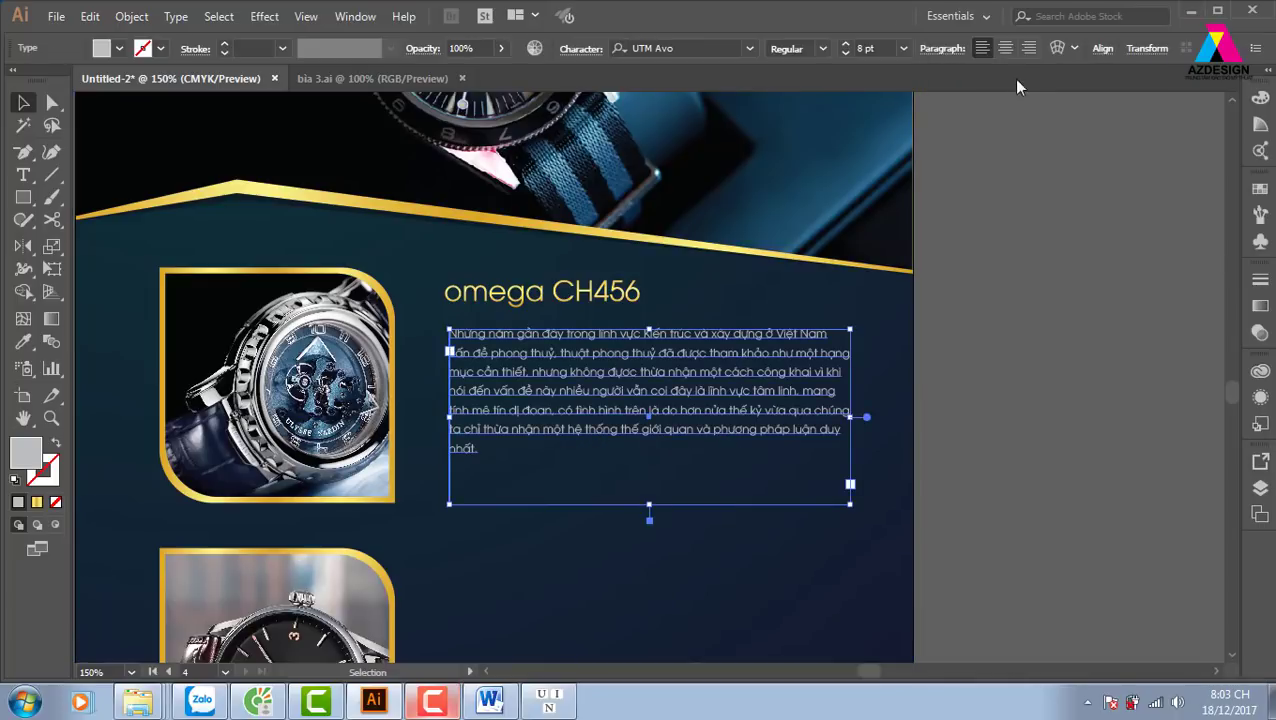
pyautogui.click(942, 49)
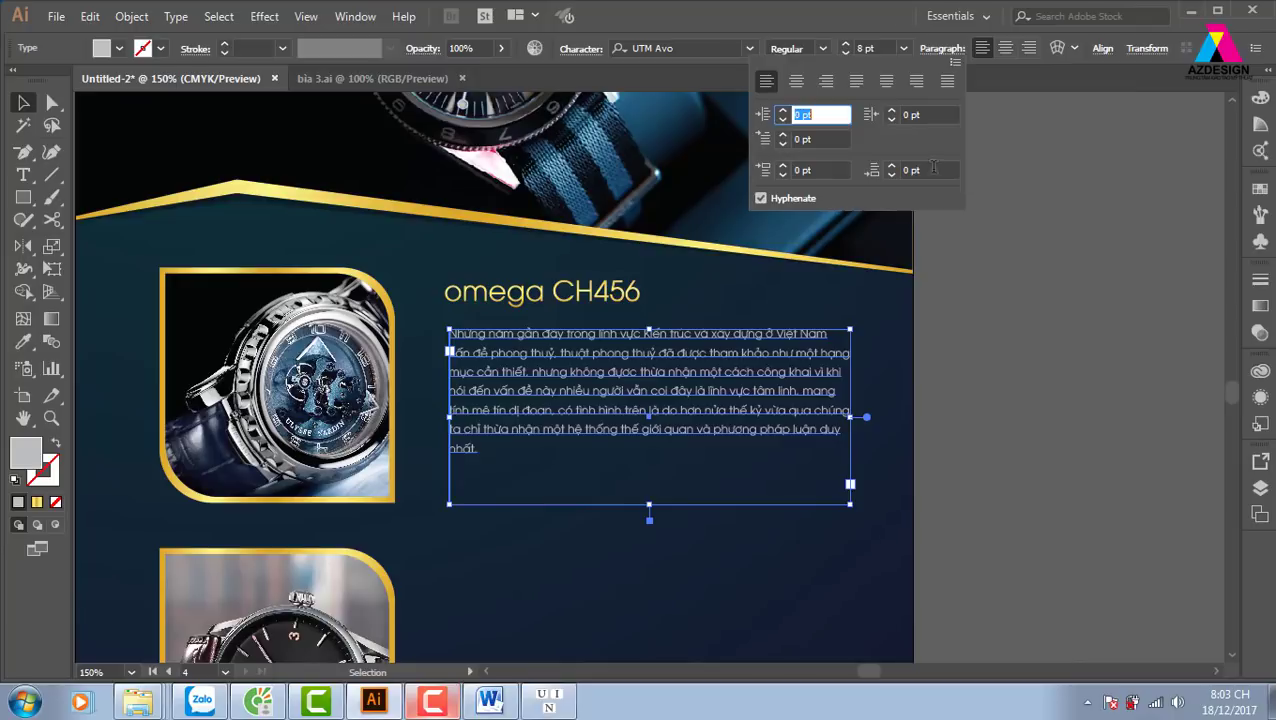
pyautogui.click(854, 86)
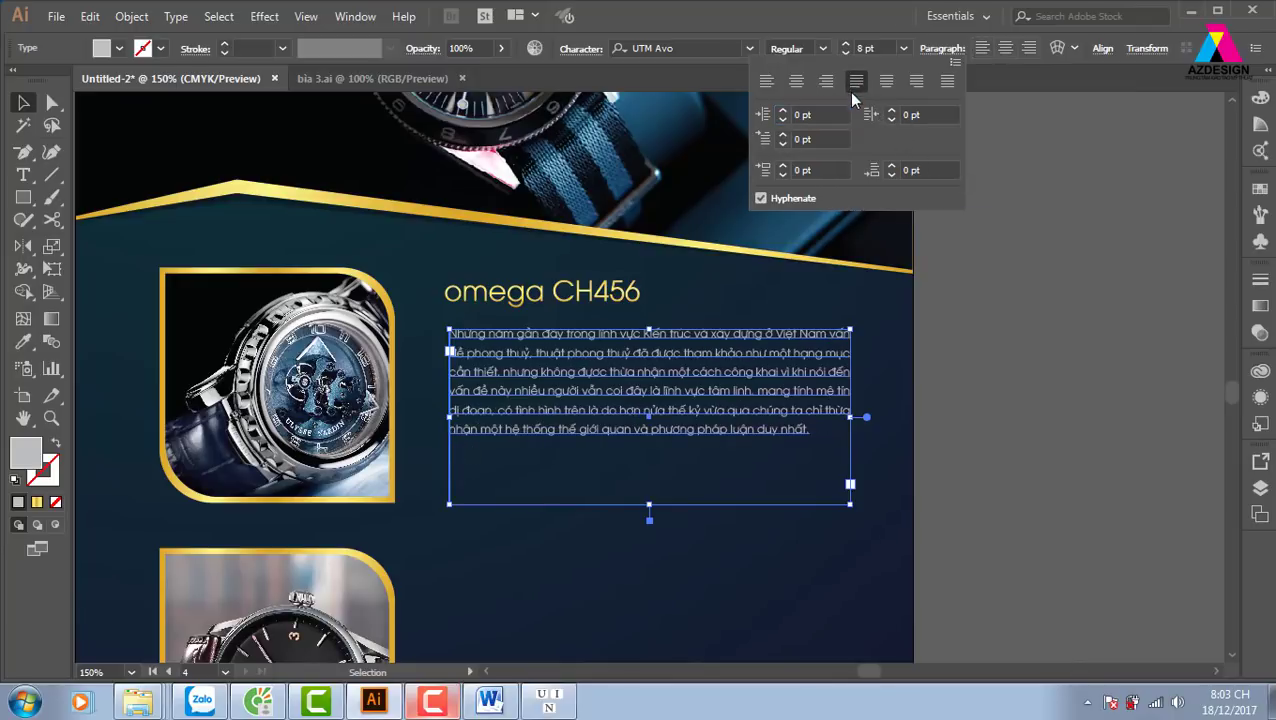
pyautogui.click(1053, 462)
pyautogui.click(1083, 536)
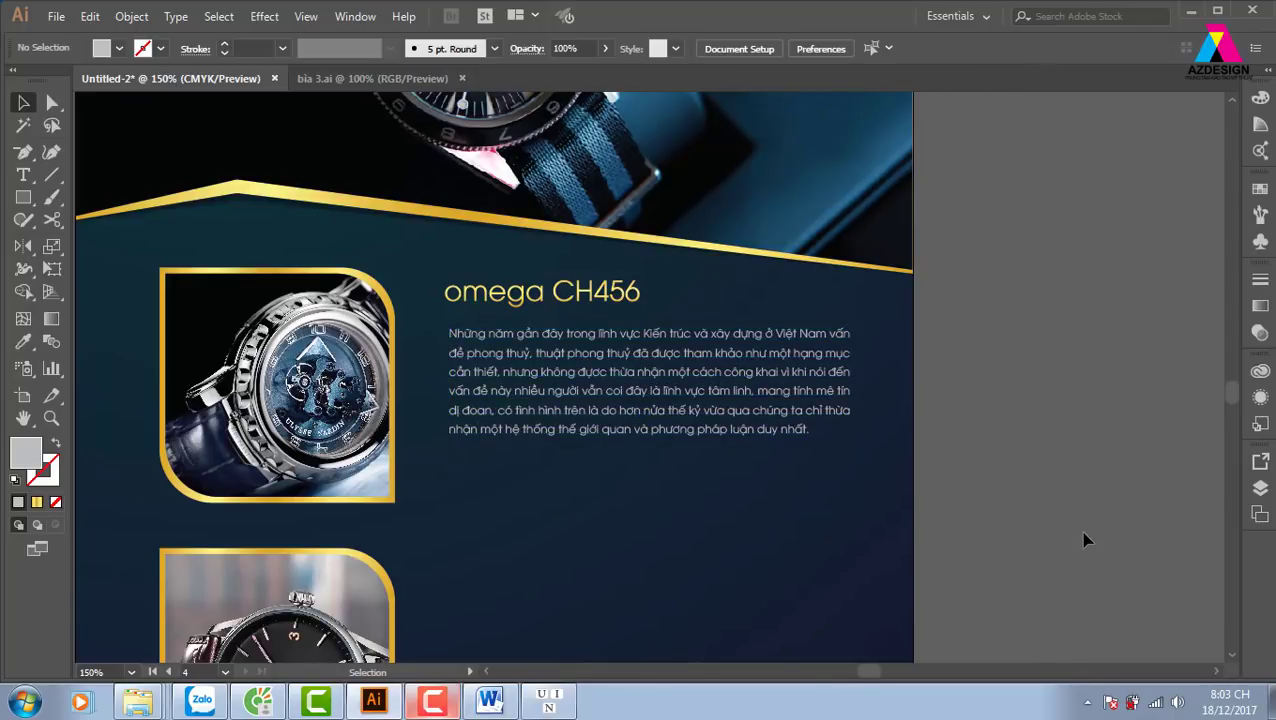
pyautogui.moveTo(815, 459); pyautogui.dragTo(929, 390)
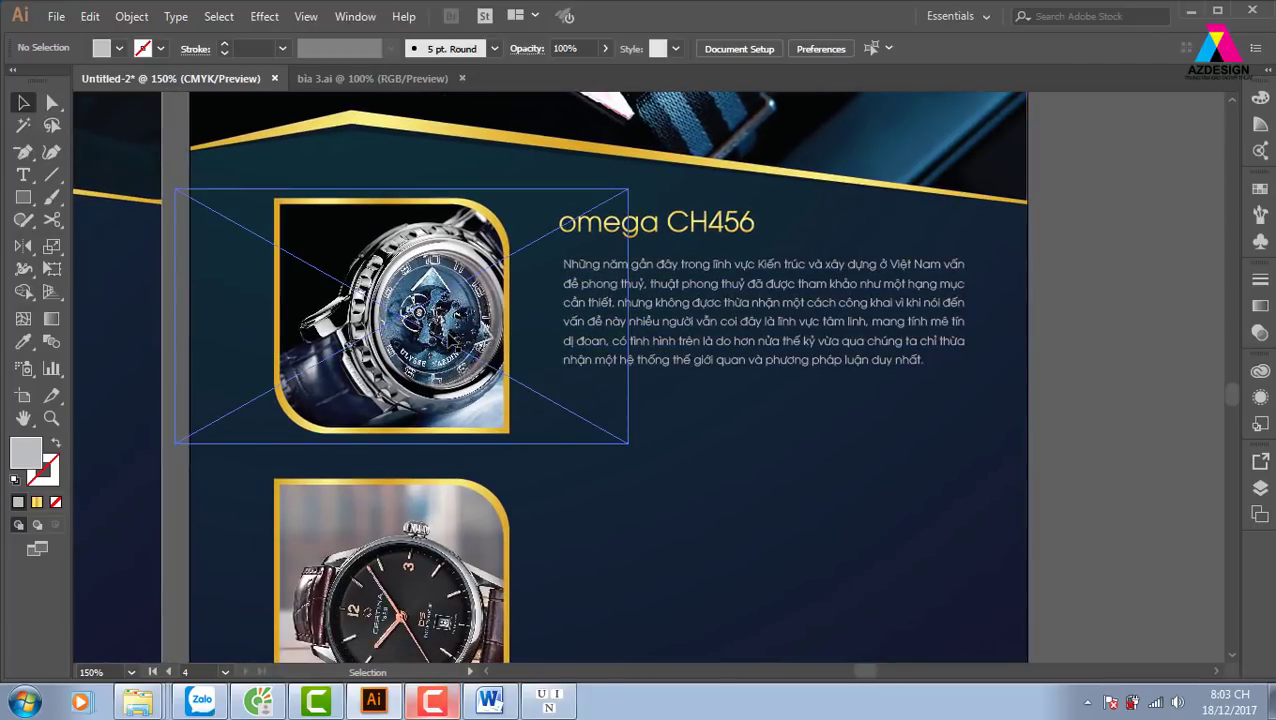
pyautogui.click(718, 283)
pyautogui.keyDown('shift'); pyautogui.click(714, 228); pyautogui.keyUp('shift')
# Duplicate the heading and description straight down beside the second watch
pyautogui.scroll(-2, 700, 200)
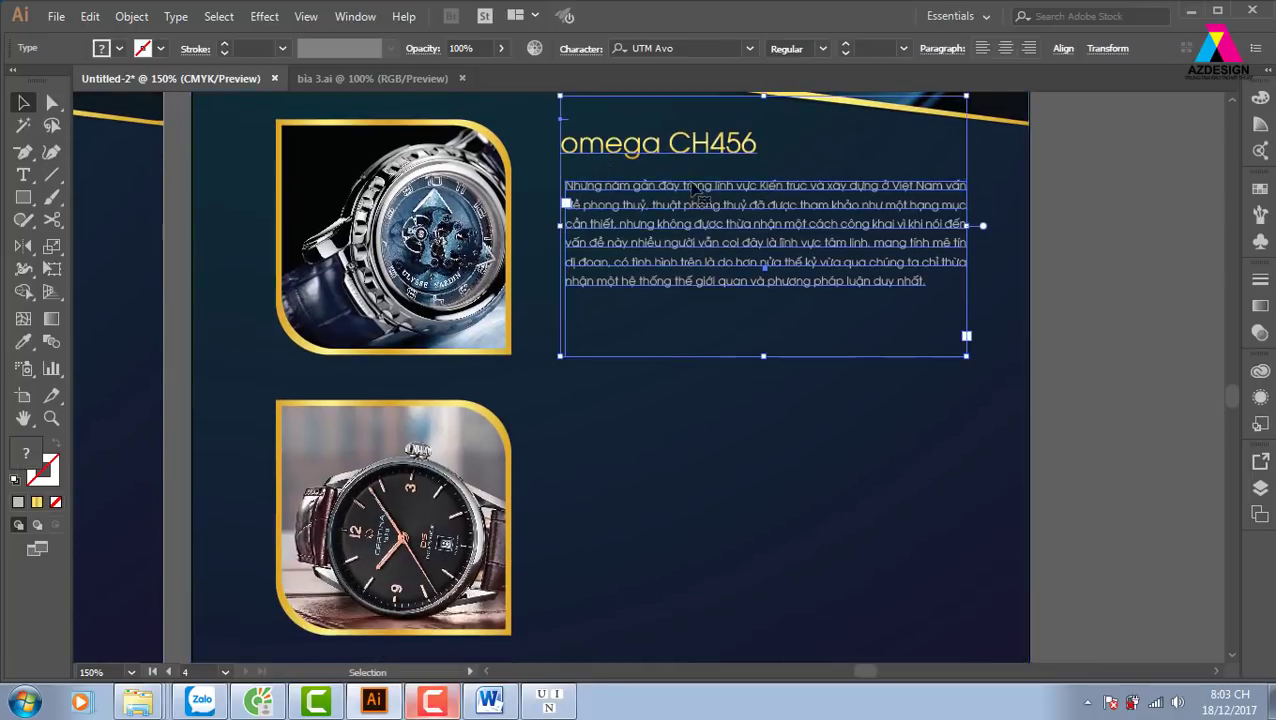
pyautogui.moveTo(686, 150); pyautogui.dragTo(640, 418)
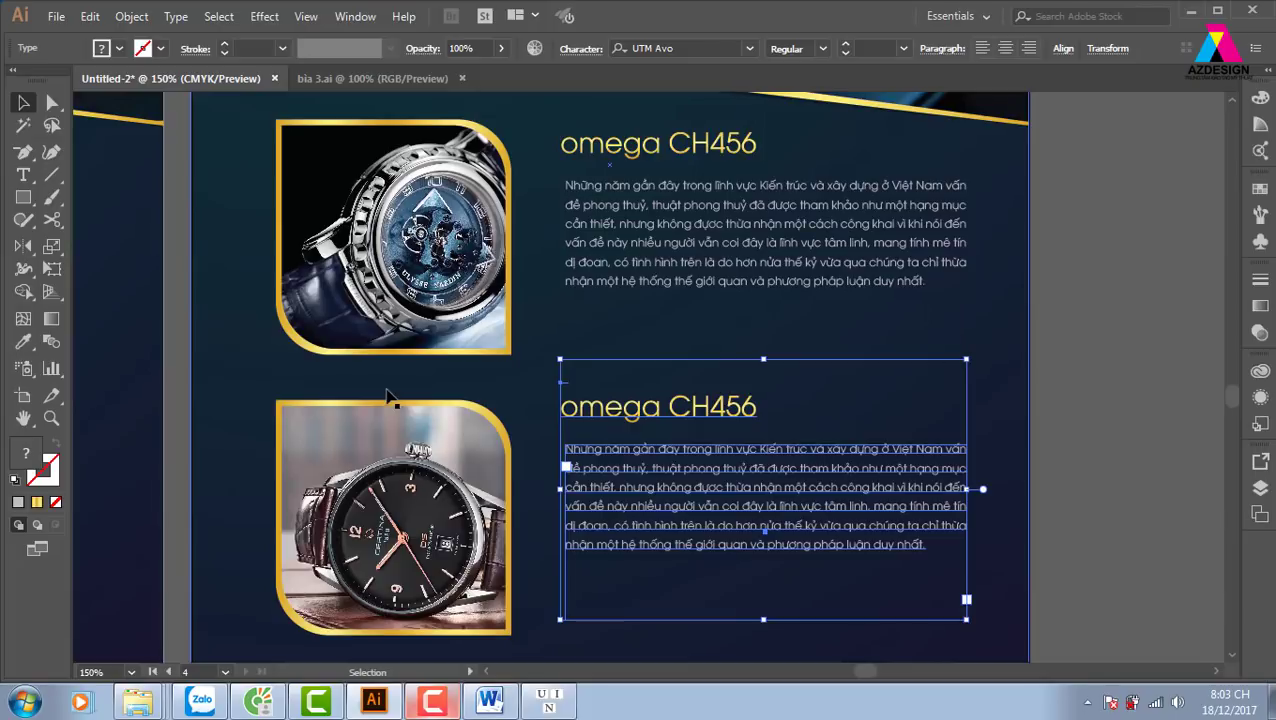
pyautogui.click(1130, 470)
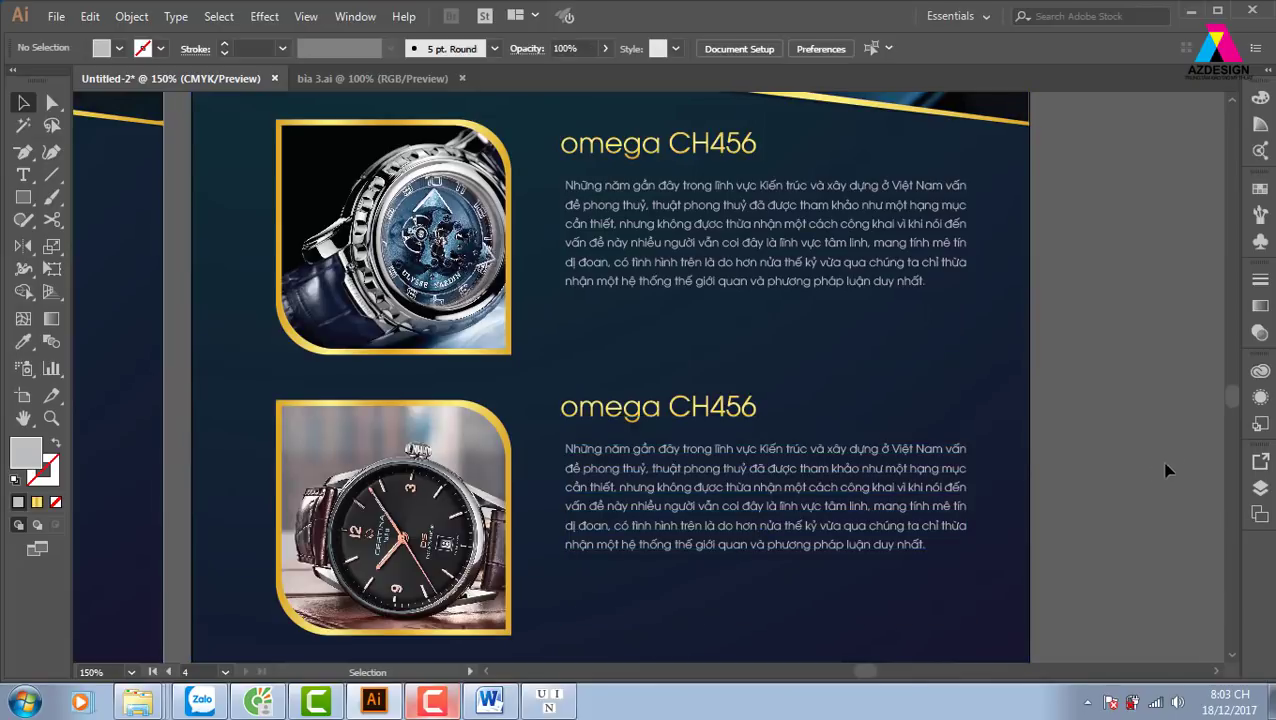
# Replace the lowercase o with O in both headings, making them Omega CH456
pyautogui.doubleClick(577, 413)
pyautogui.hotkey('ctrl', 'a')
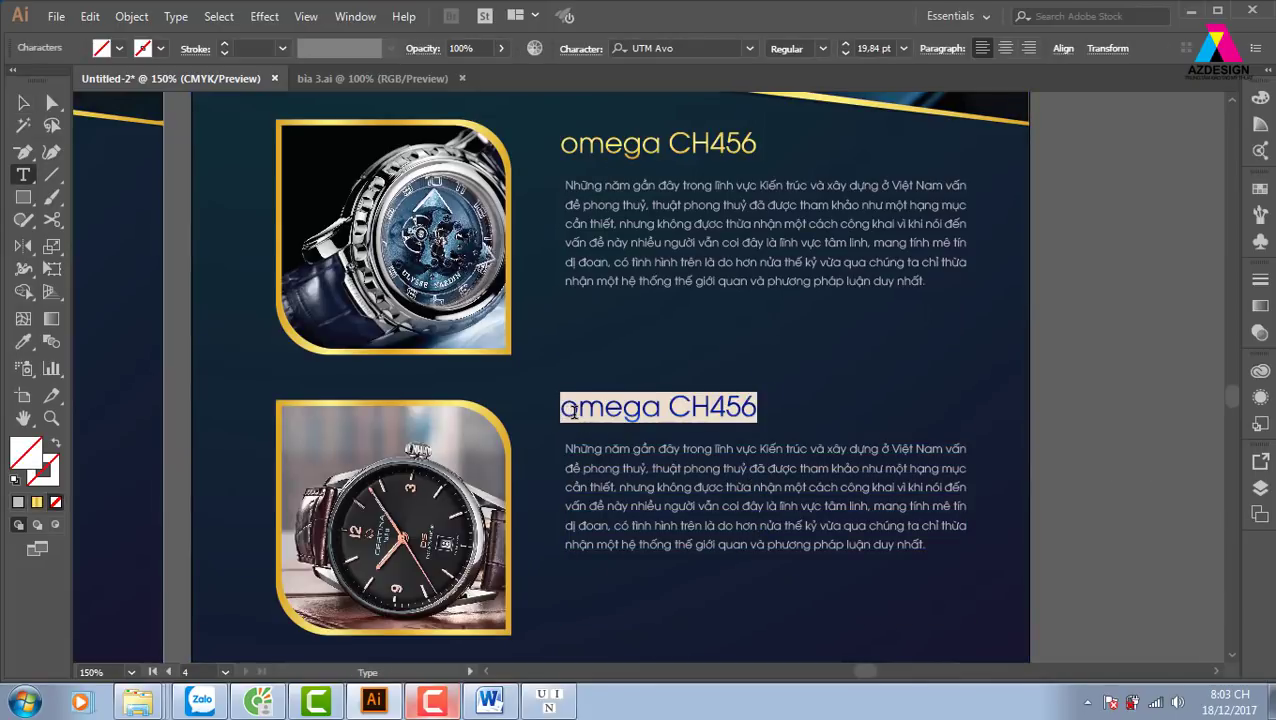
pyautogui.moveTo(578, 410); pyautogui.dragTo(561, 407)
pyautogui.press('BackSpace')
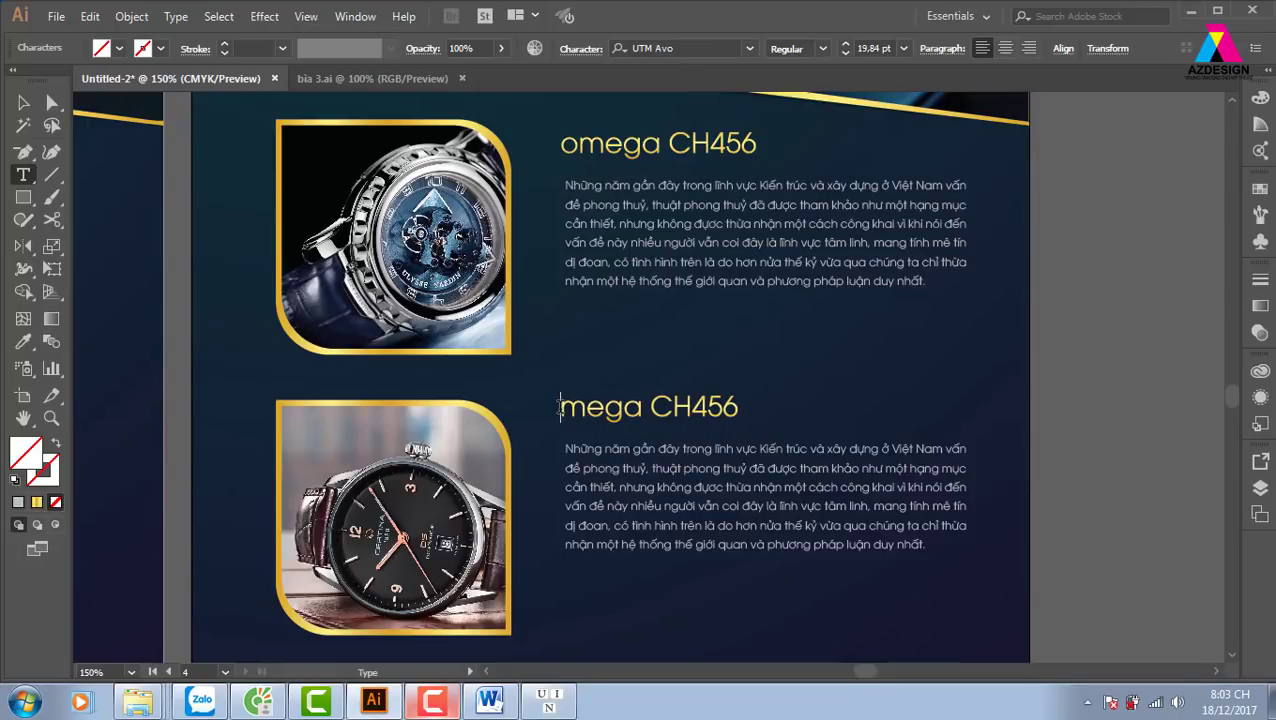
pyautogui.write('O')
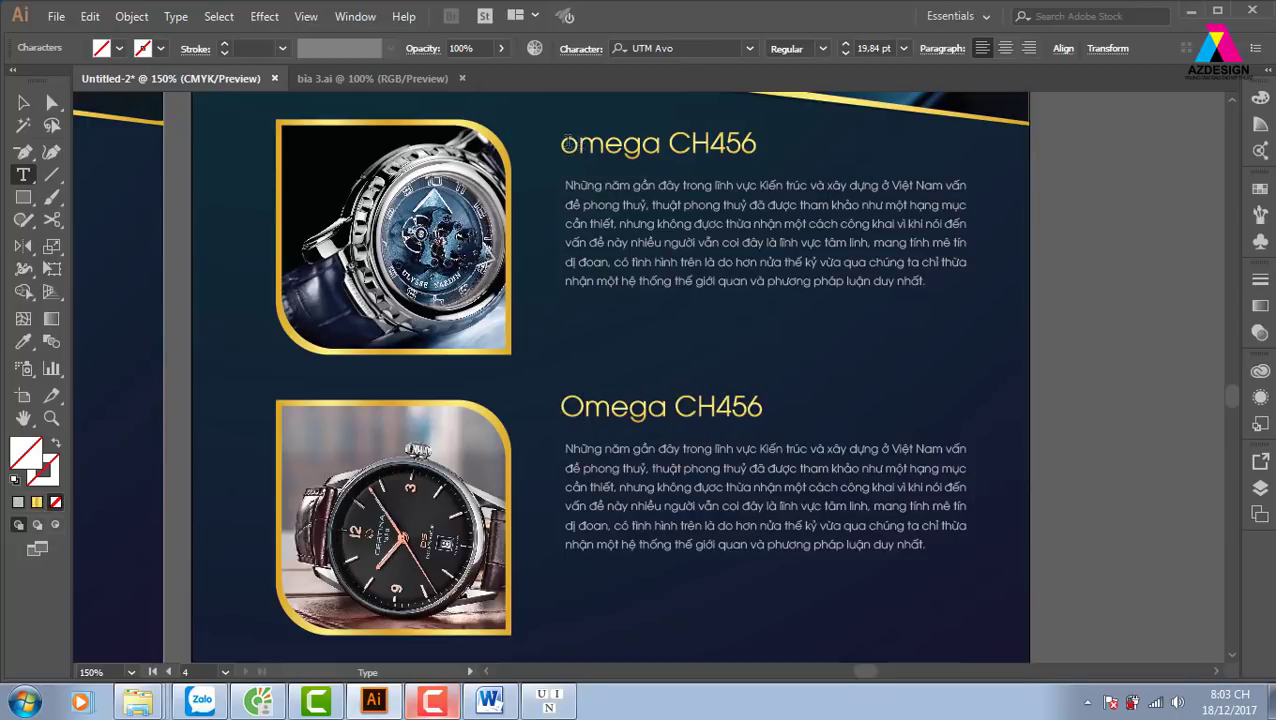
pyautogui.moveTo(578, 145); pyautogui.dragTo(553, 141)
pyautogui.write('O')
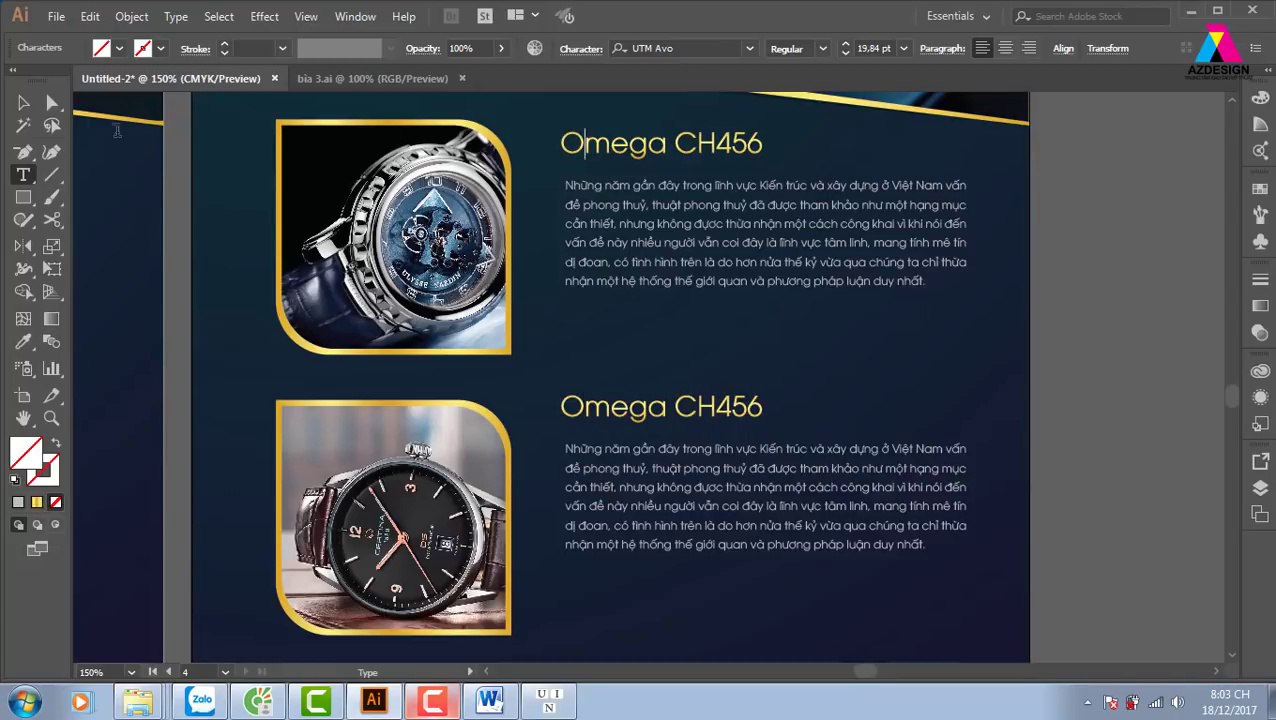
pyautogui.press('Escape')
pyautogui.click(1110, 372)
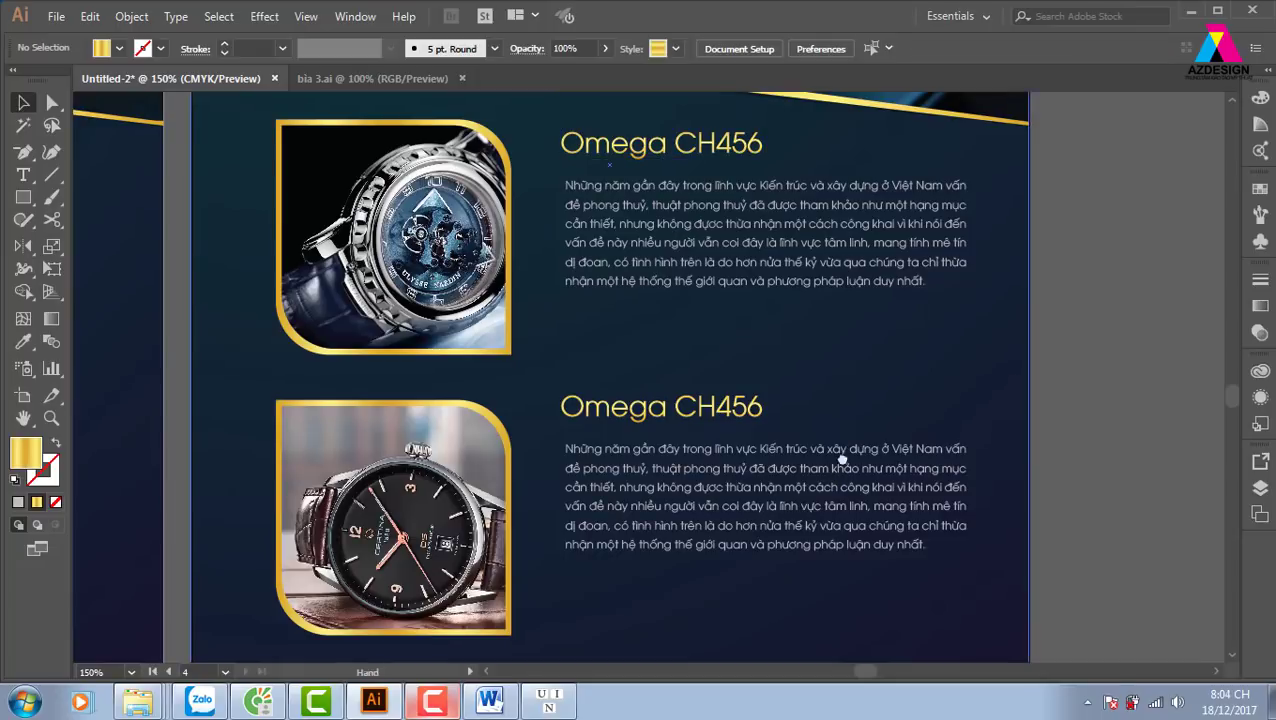
# Turn the lower photo's frame into a gold outline, offset slightly right and down
pyautogui.moveTo(842, 458); pyautogui.dragTo(840, 424)
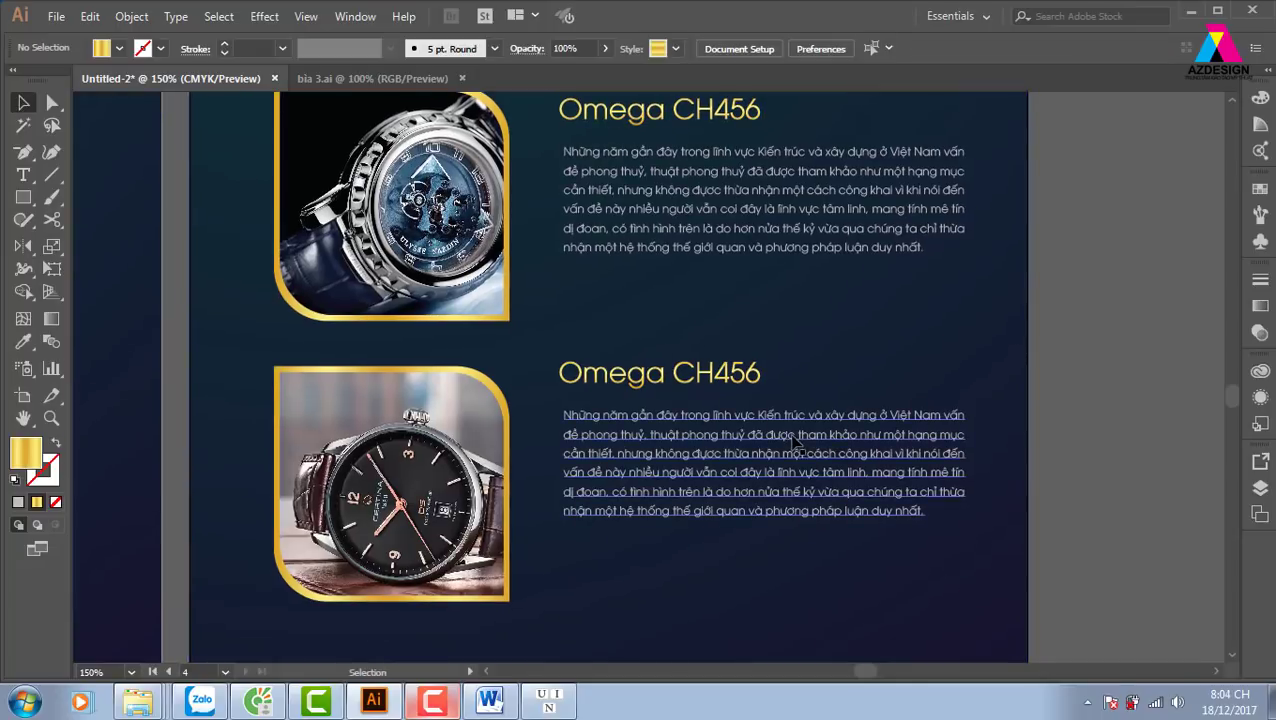
pyautogui.click(507, 405)
pyautogui.press('a')
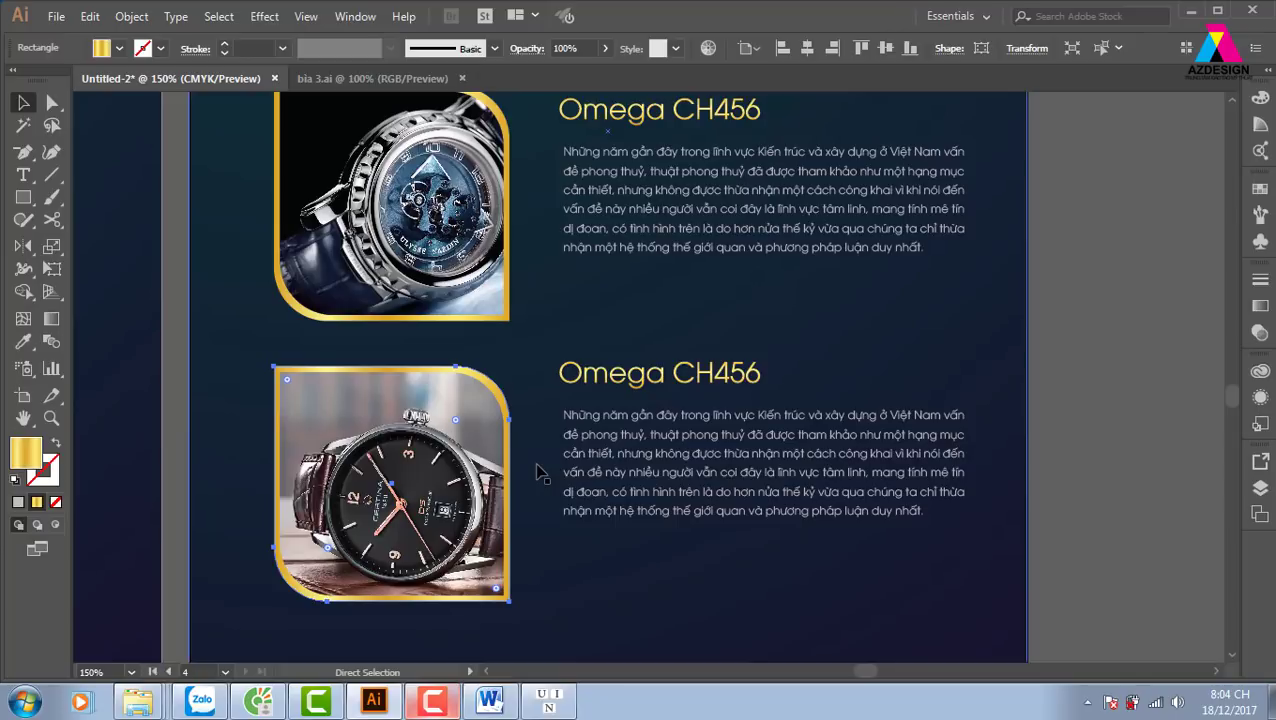
pyautogui.press('v')
pyautogui.keyDown('shift'); pyautogui.click(572, 463); pyautogui.keyUp('shift')
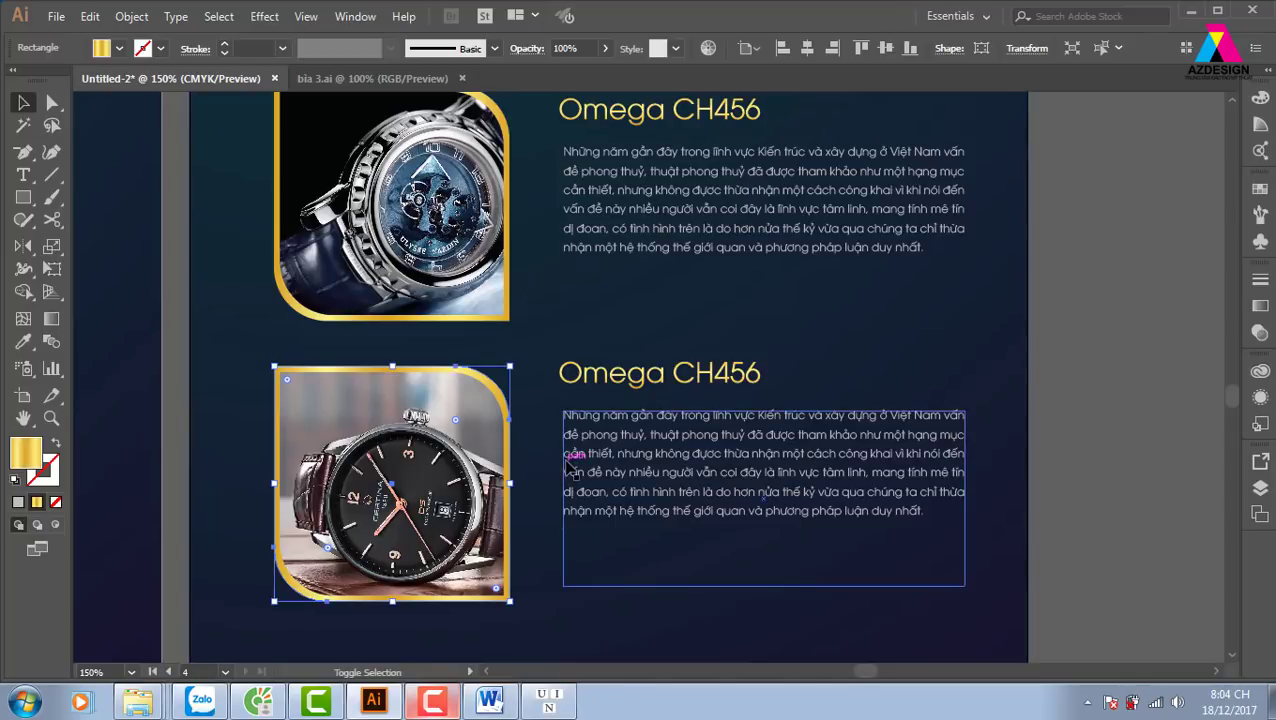
pyautogui.hotkey('shift', 'x')
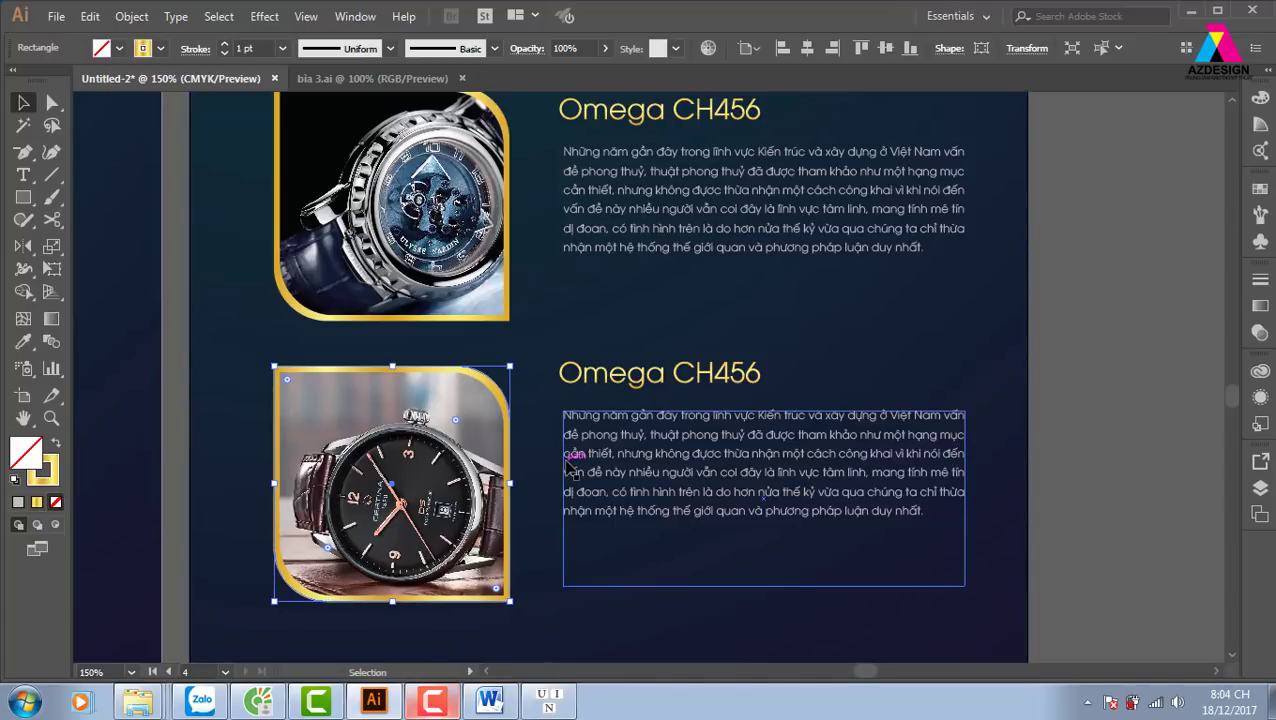
pyautogui.press('Up')
pyautogui.press('Up')
pyautogui.press('Up')
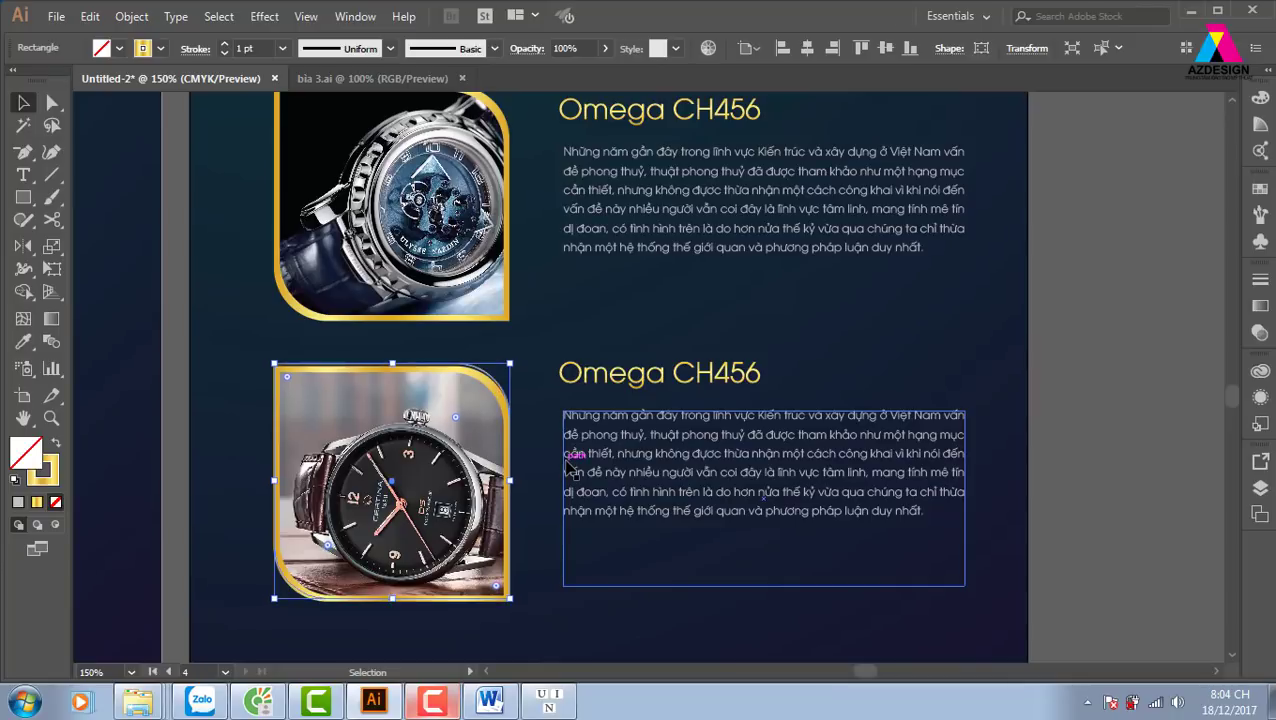
pyautogui.press('Up')
pyautogui.press('Up')
pyautogui.press('Up')
pyautogui.press('Up')
pyautogui.press('Up')
pyautogui.keyDown('shift'); pyautogui.click(572, 463); pyautogui.keyUp('shift')
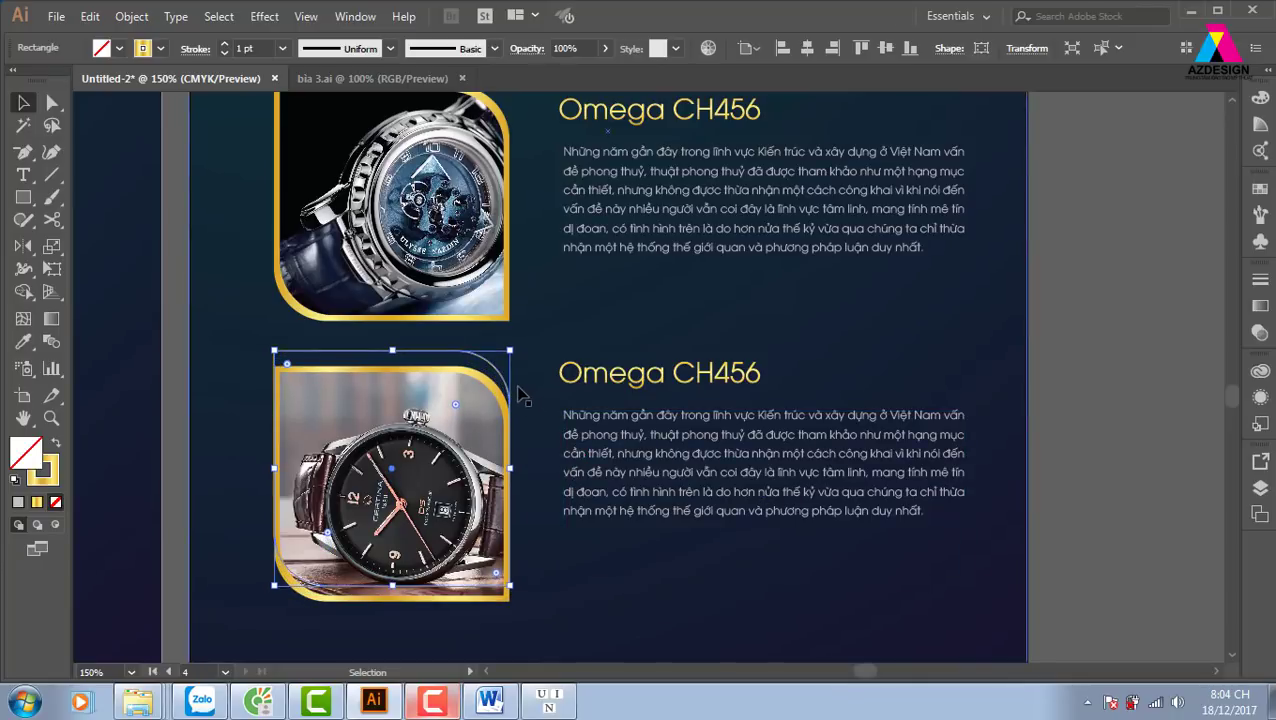
pyautogui.moveTo(504, 384); pyautogui.dragTo(518, 392)
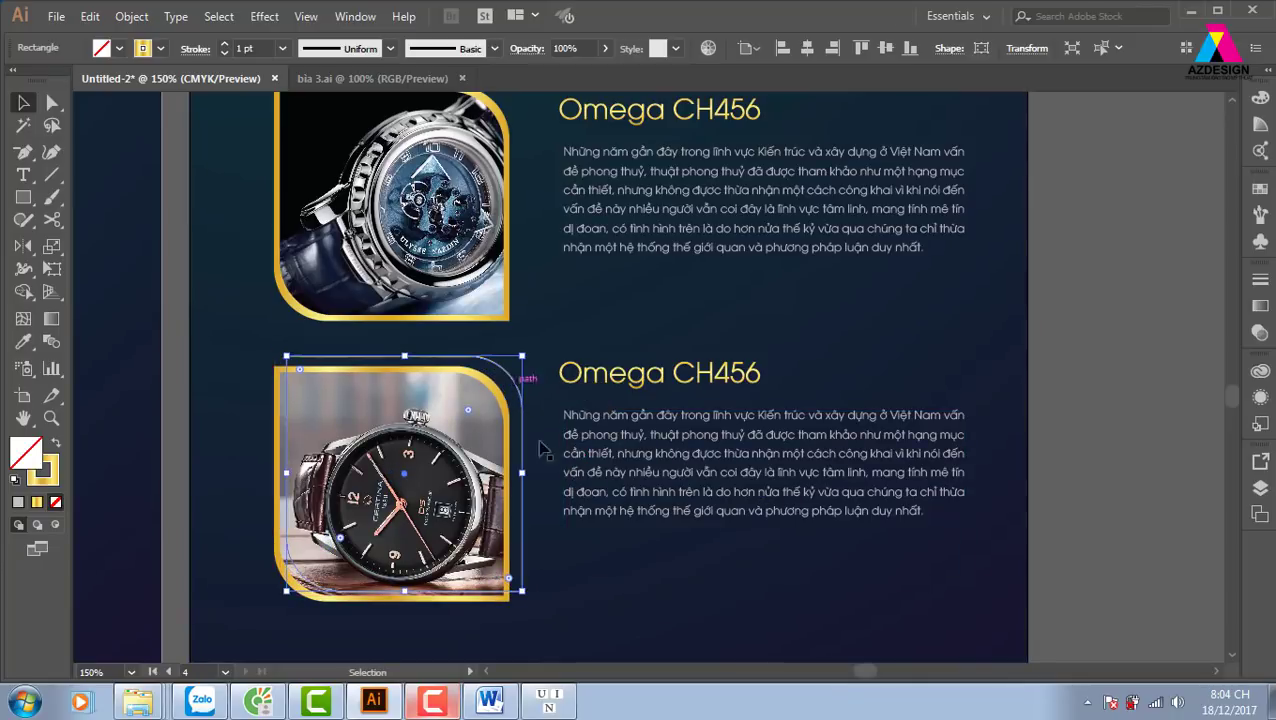
pyautogui.click(1111, 503)
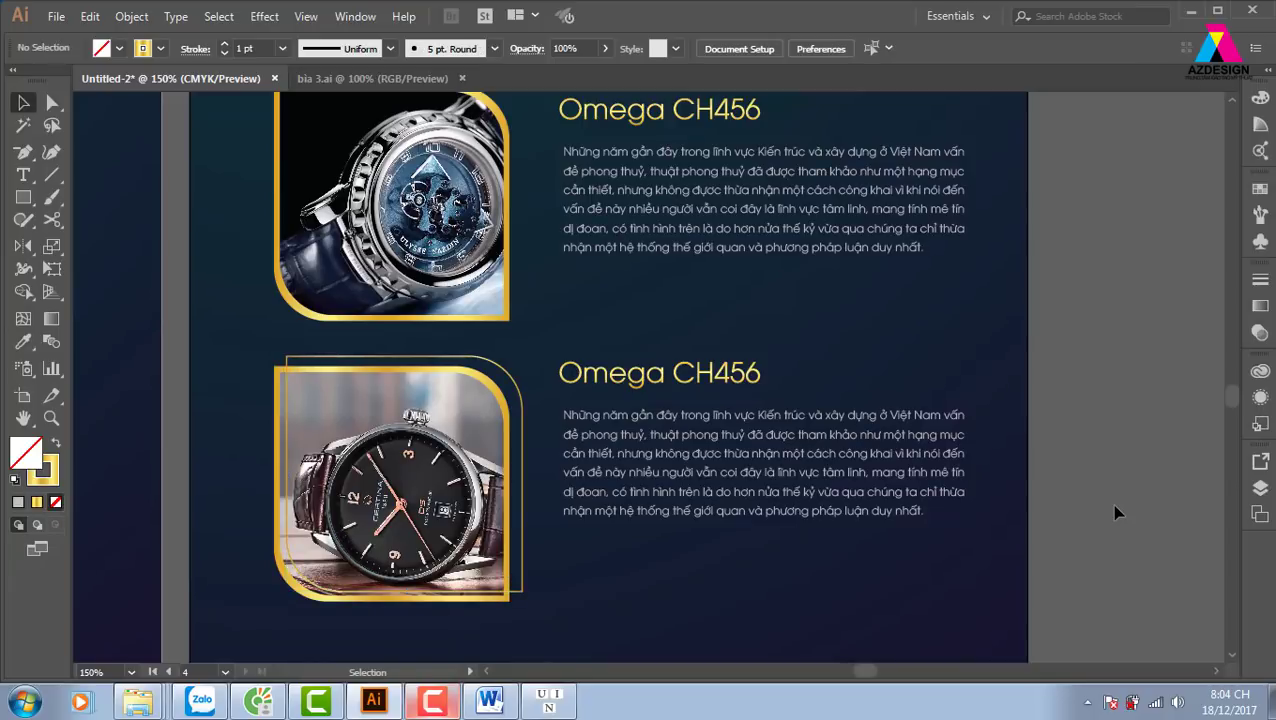
# Set the outline frame to Overlay blend mode and place a copy behind the upper photo
pyautogui.click(521, 396)
pyautogui.click(1260, 332)
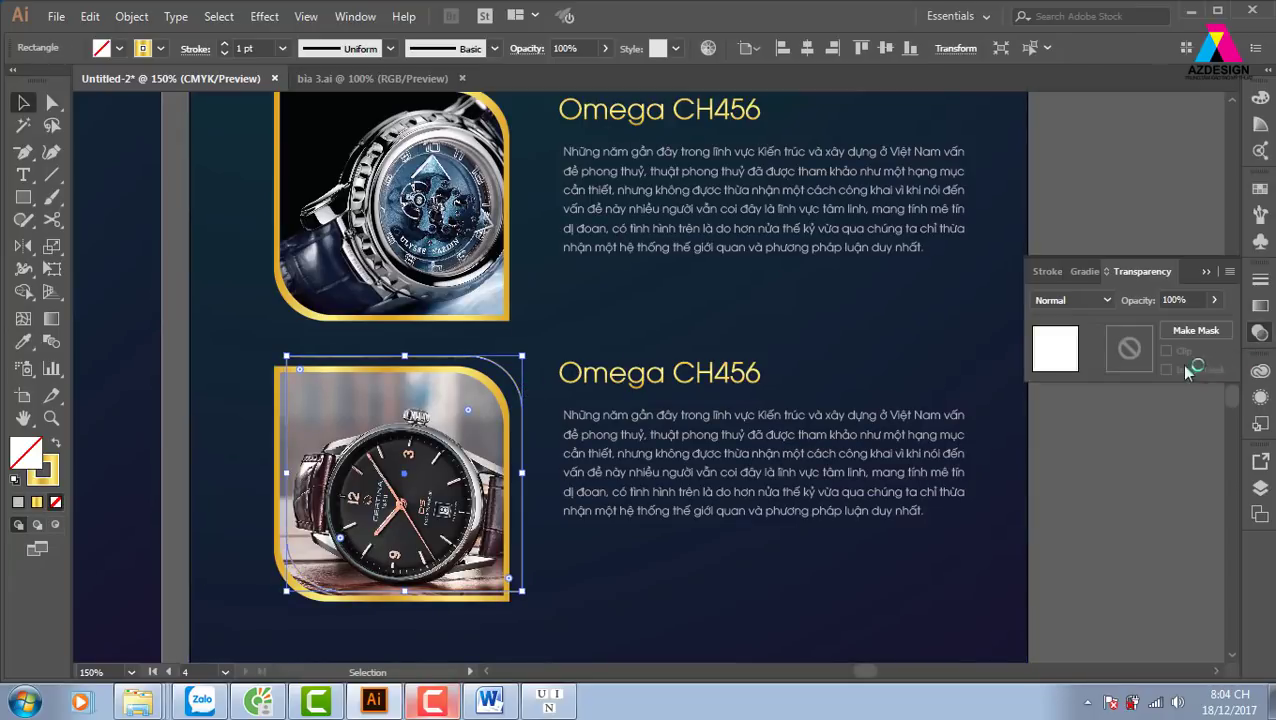
pyautogui.click(1092, 304)
pyautogui.click(1072, 478)
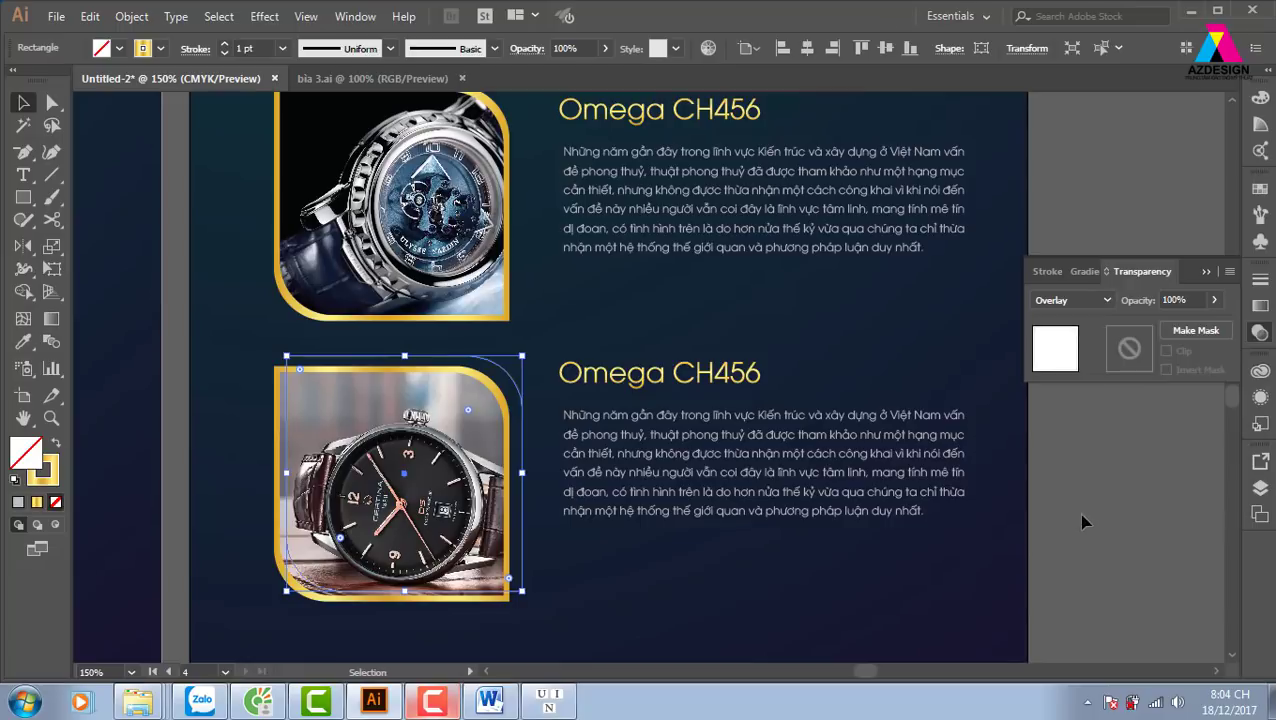
pyautogui.click(1084, 522)
pyautogui.scroll(3, 570, 433)
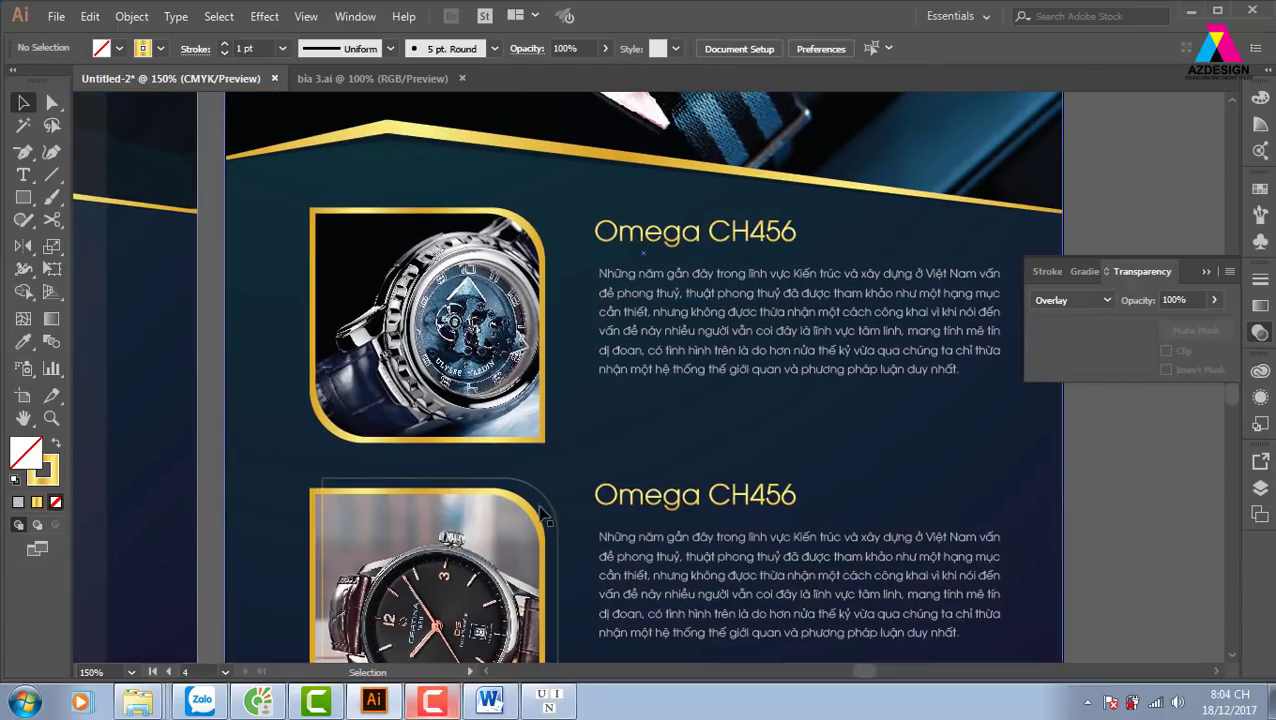
pyautogui.moveTo(556, 484); pyautogui.dragTo(575, 227)
pyautogui.click(1184, 528)
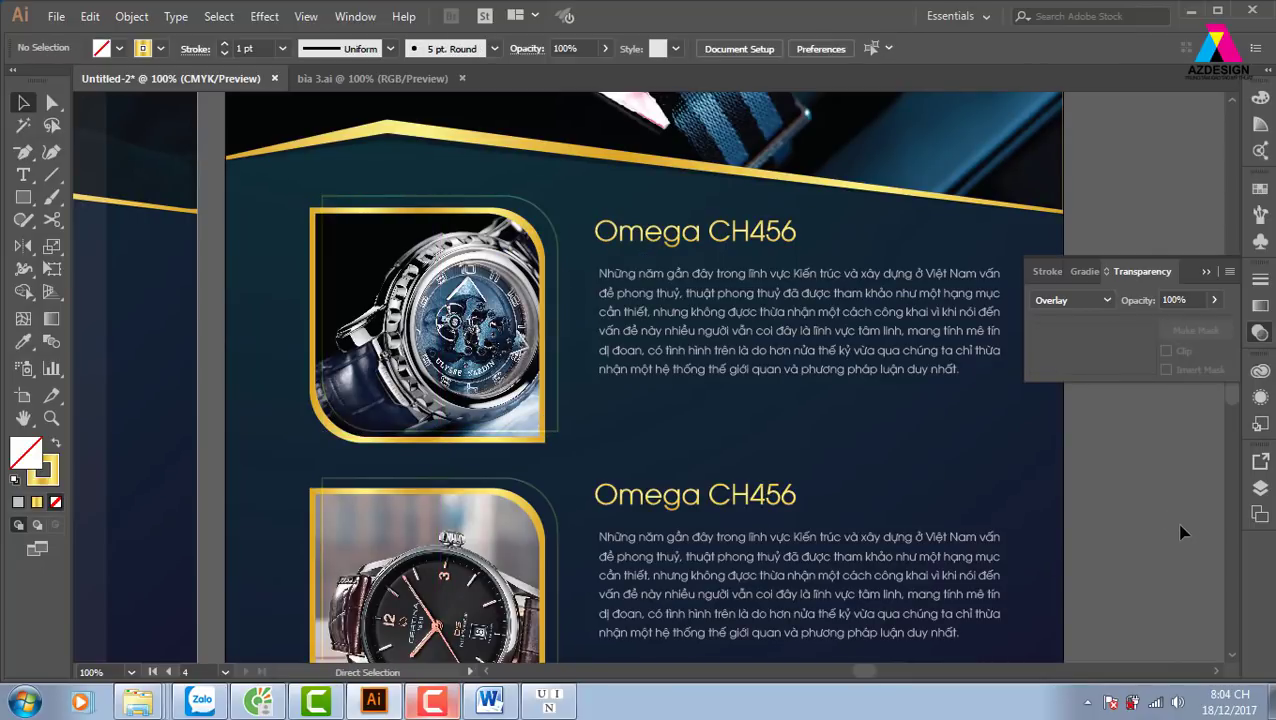
# Delete the faint stripe overlay from the menu page
pyautogui.hotkey('ctrl', 'alt', '0')
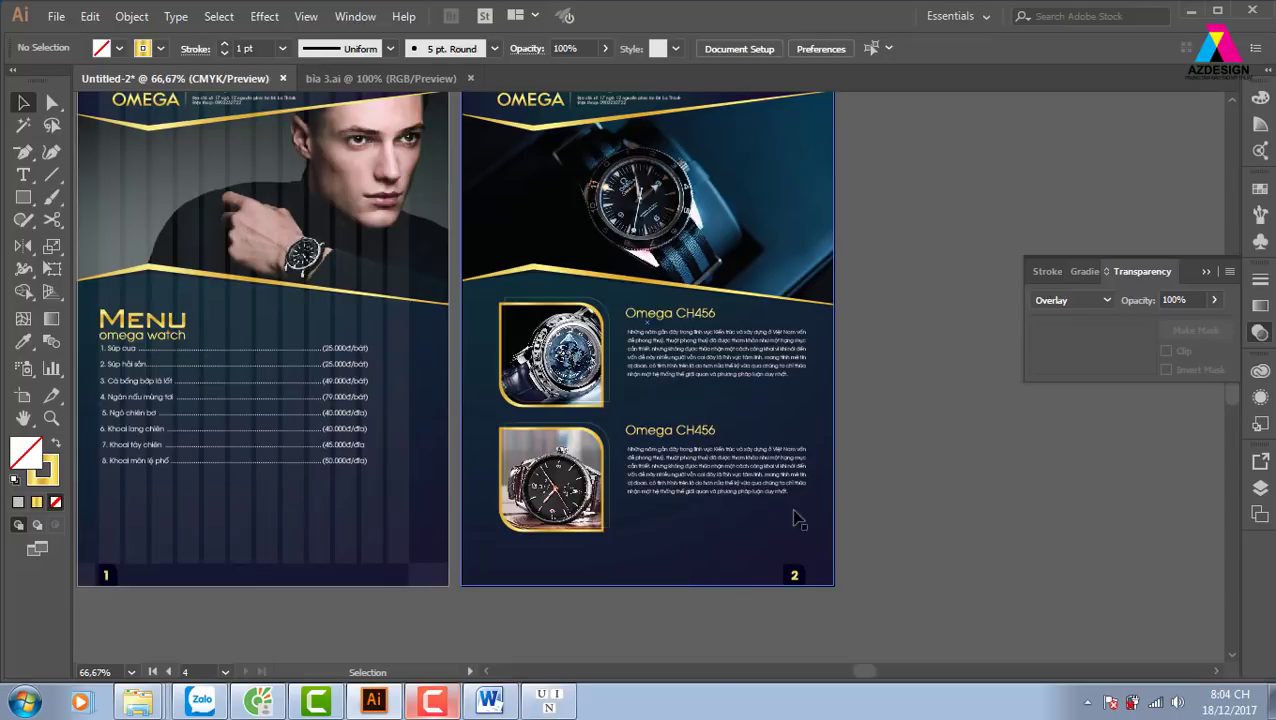
pyautogui.scroll(2, 940, 520)
pyautogui.hscroll(-2, 940, 520)
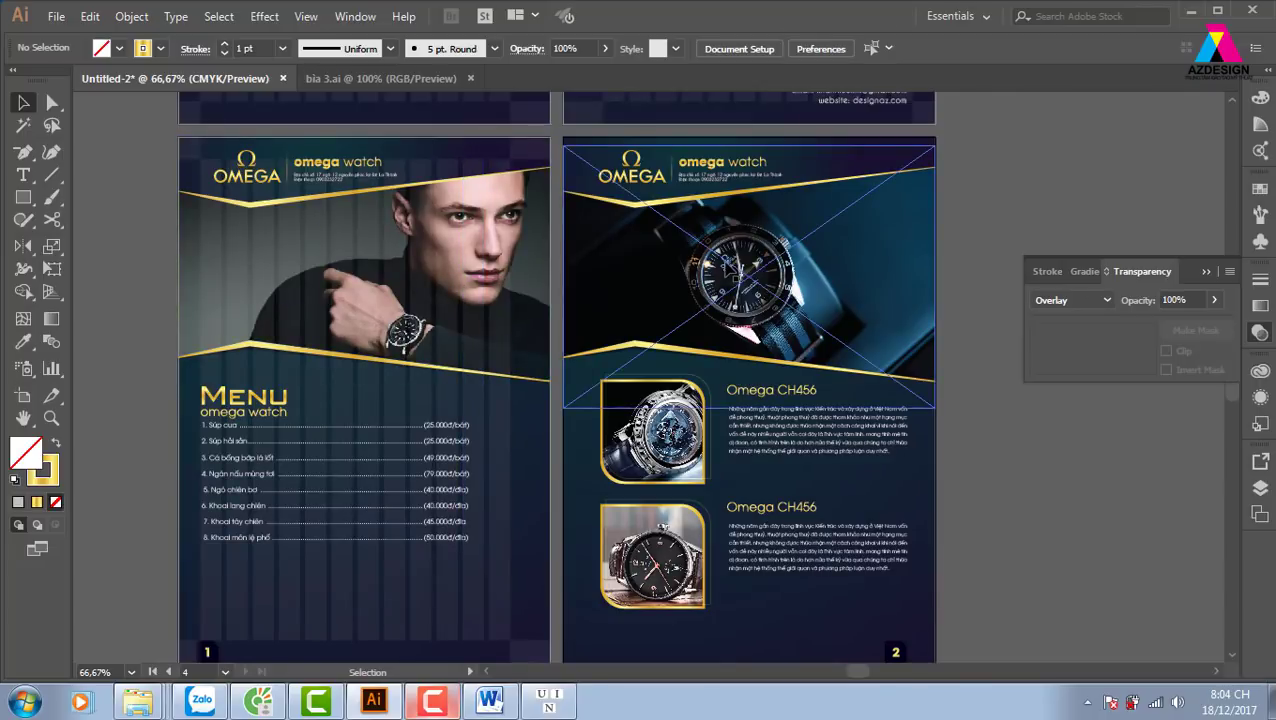
pyautogui.click(528, 372)
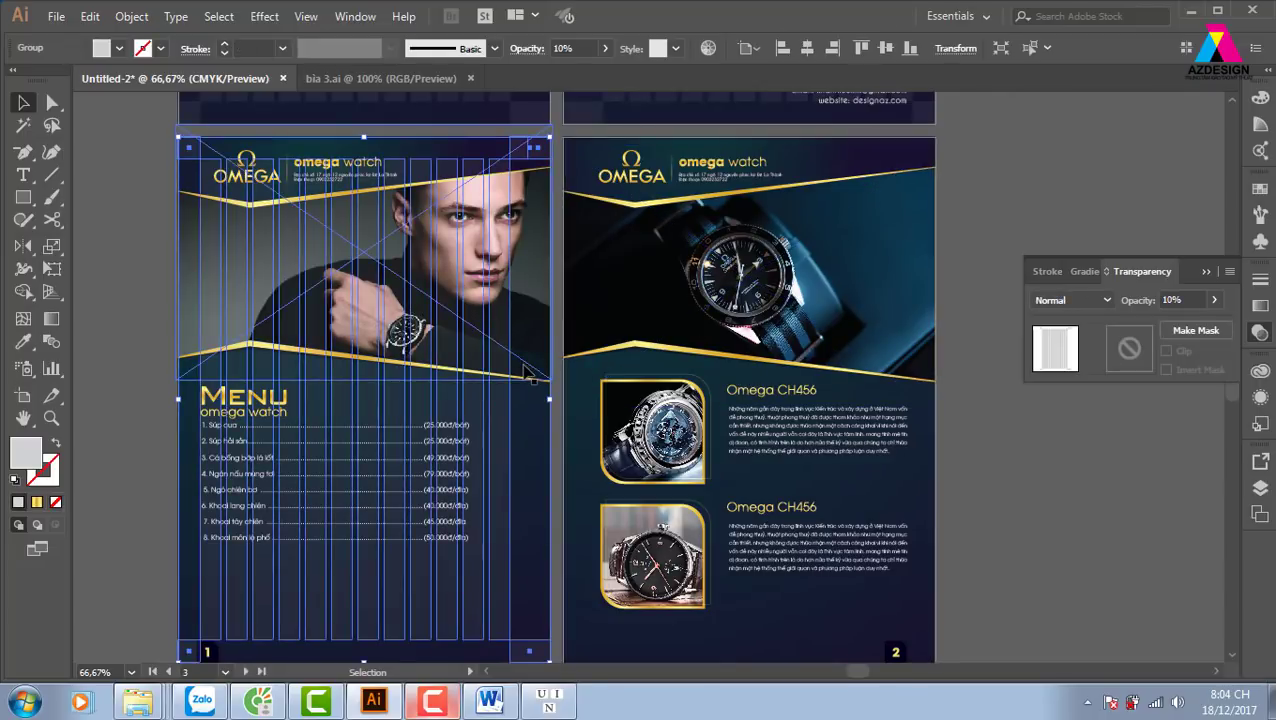
pyautogui.press('a')
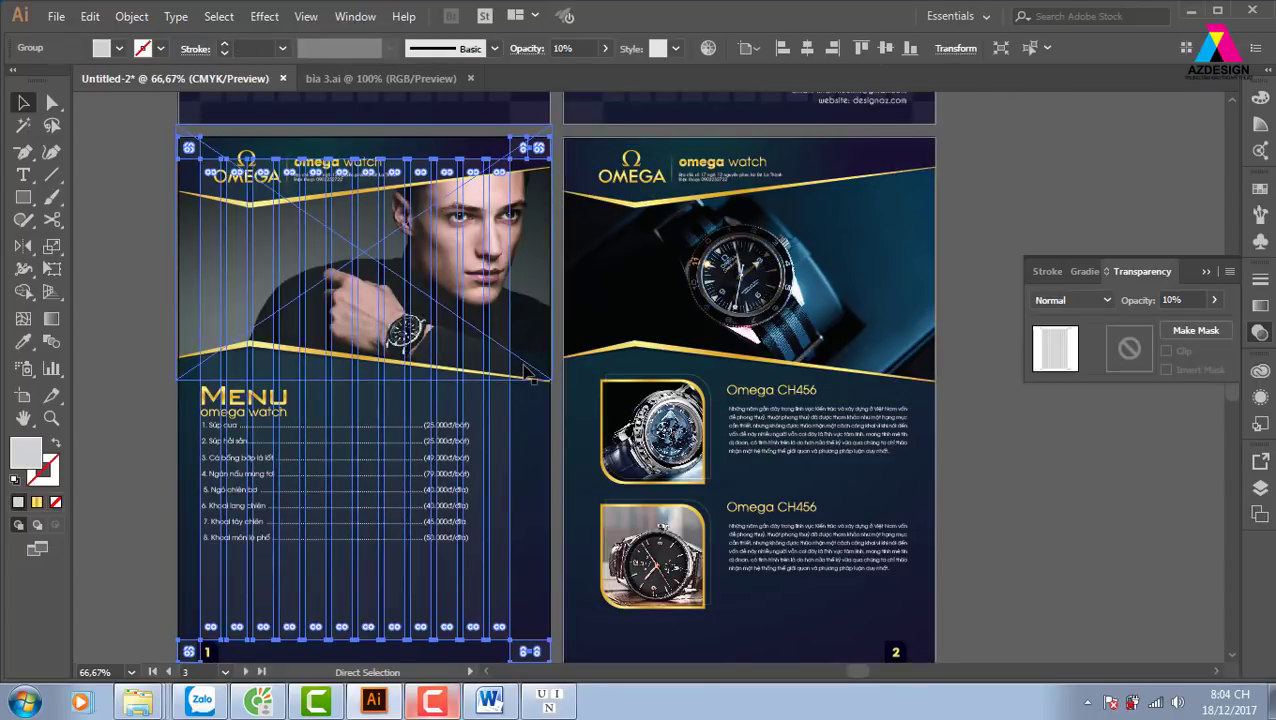
pyautogui.press('Delete')
# Delete the stripe overlay from the two cover pages and recentre the four pages
pyautogui.hotkey('ctrl', '-')
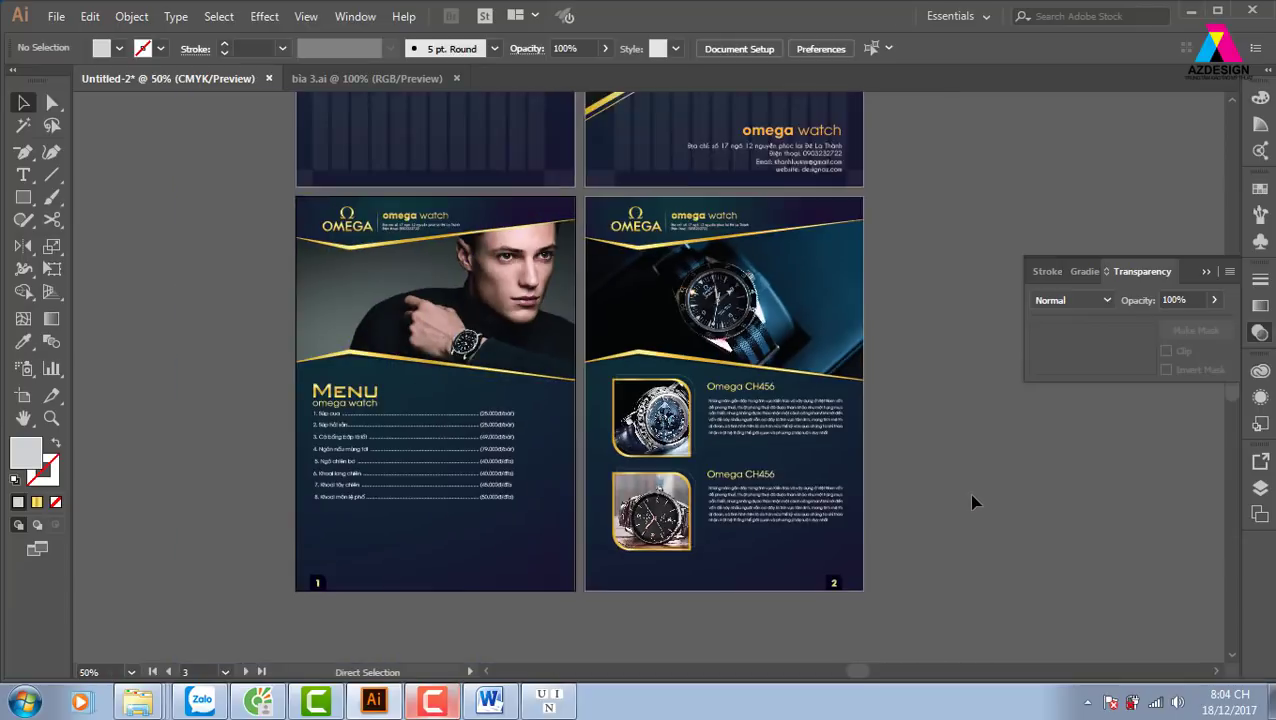
pyautogui.hotkey('ctrl', '-')
pyautogui.scroll(3, 787, 416)
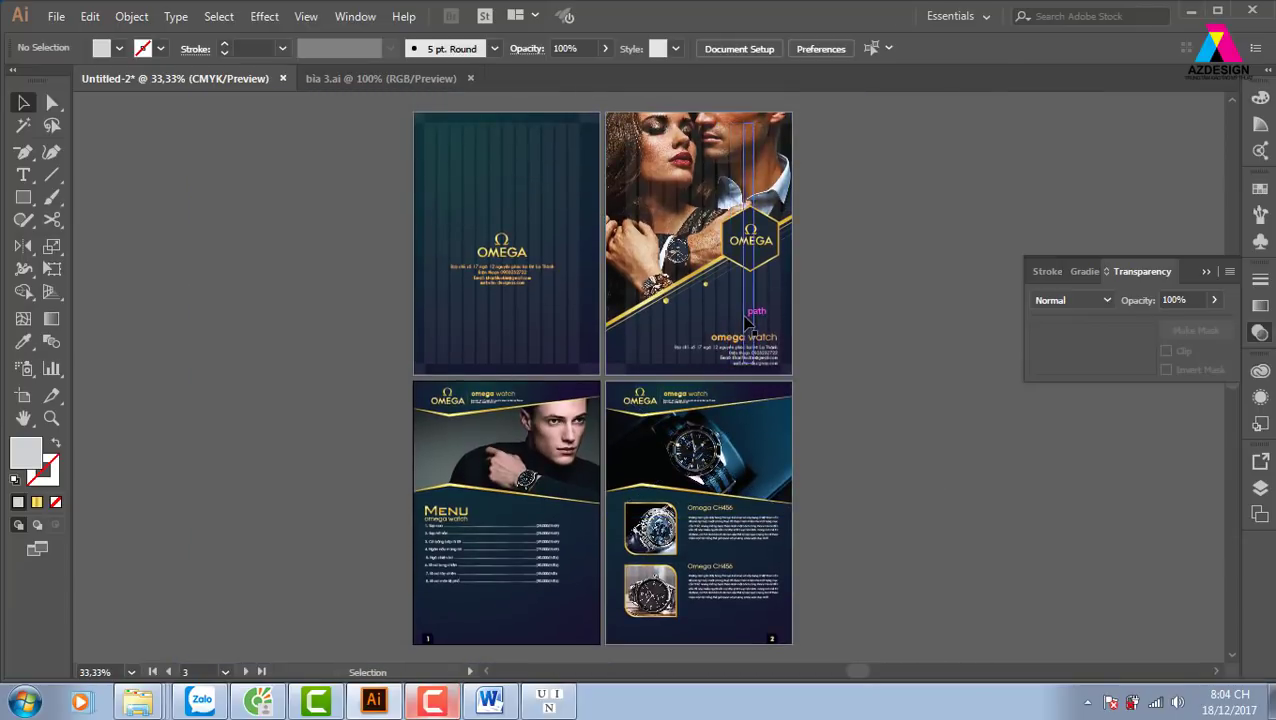
pyautogui.hotkey('ctrl', 'z')
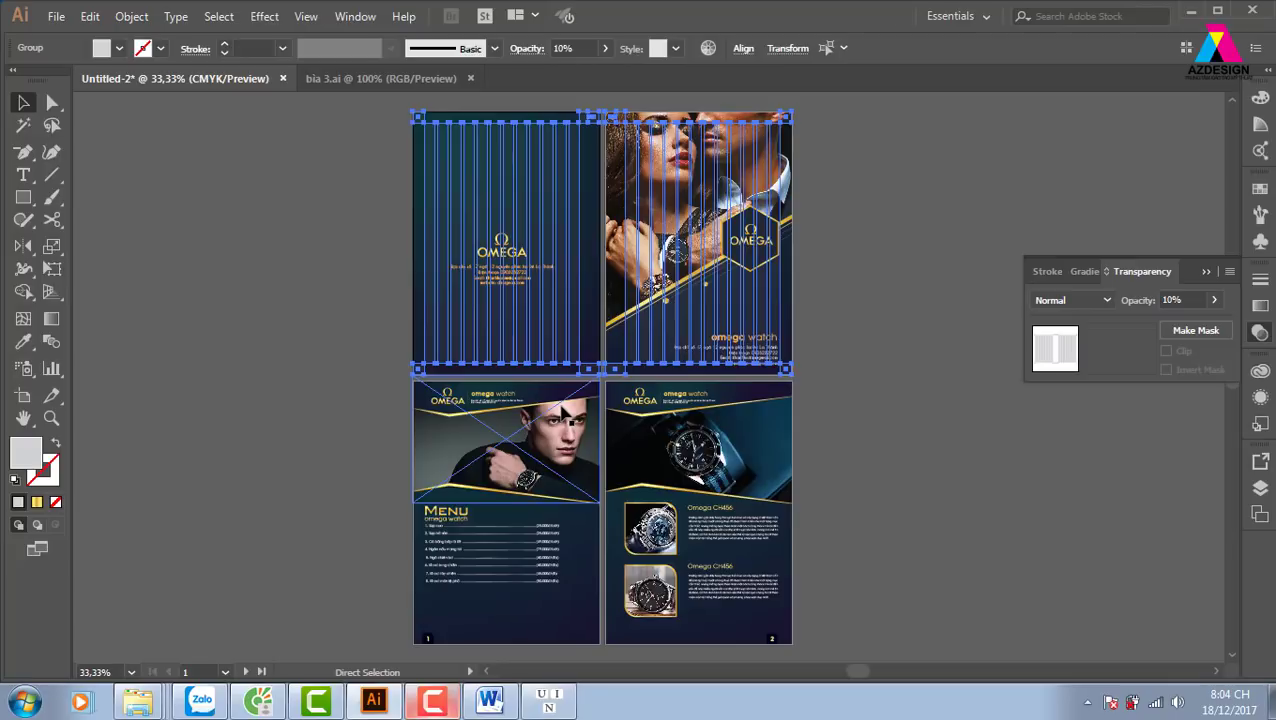
pyautogui.press('Delete')
pyautogui.moveTo(858, 308)
pyautogui.mouseDown()
pyautogui.moveTo(829, 369)
pyautogui.moveTo(797, 331)
pyautogui.mouseUp()
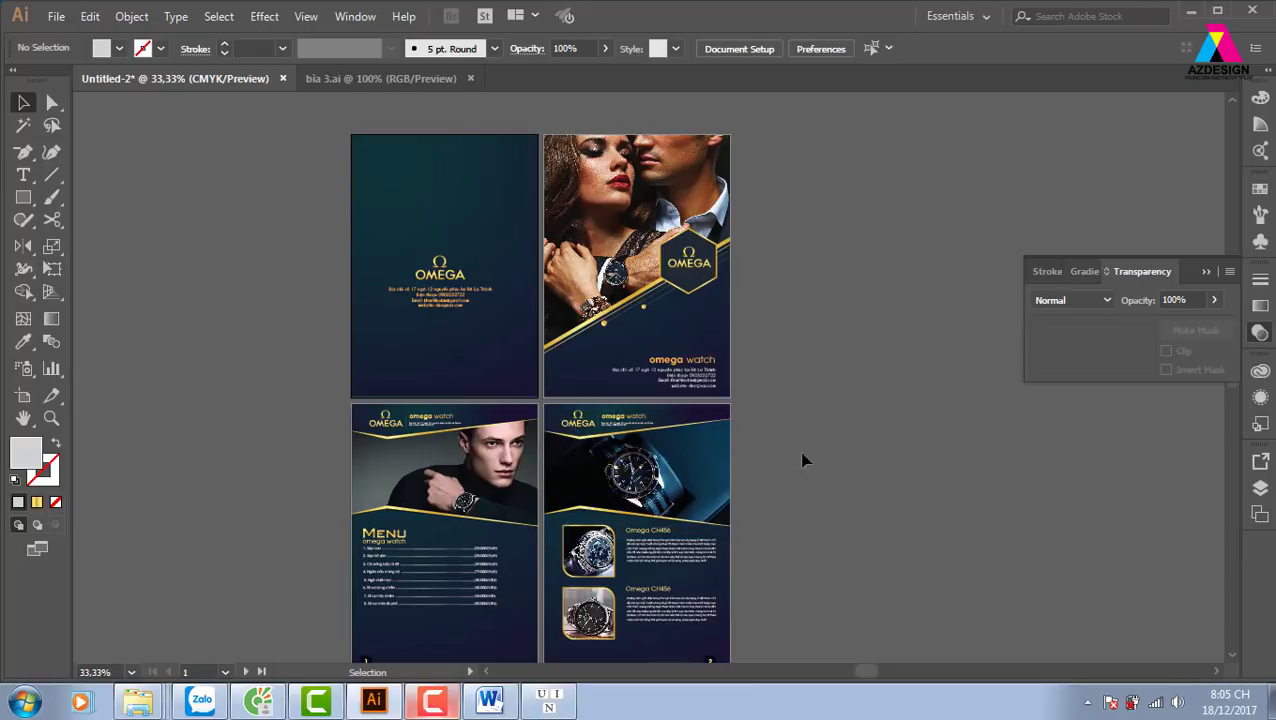
# Zoom into the pages and scroll through the menu and product pages to review them
pyautogui.press('z')
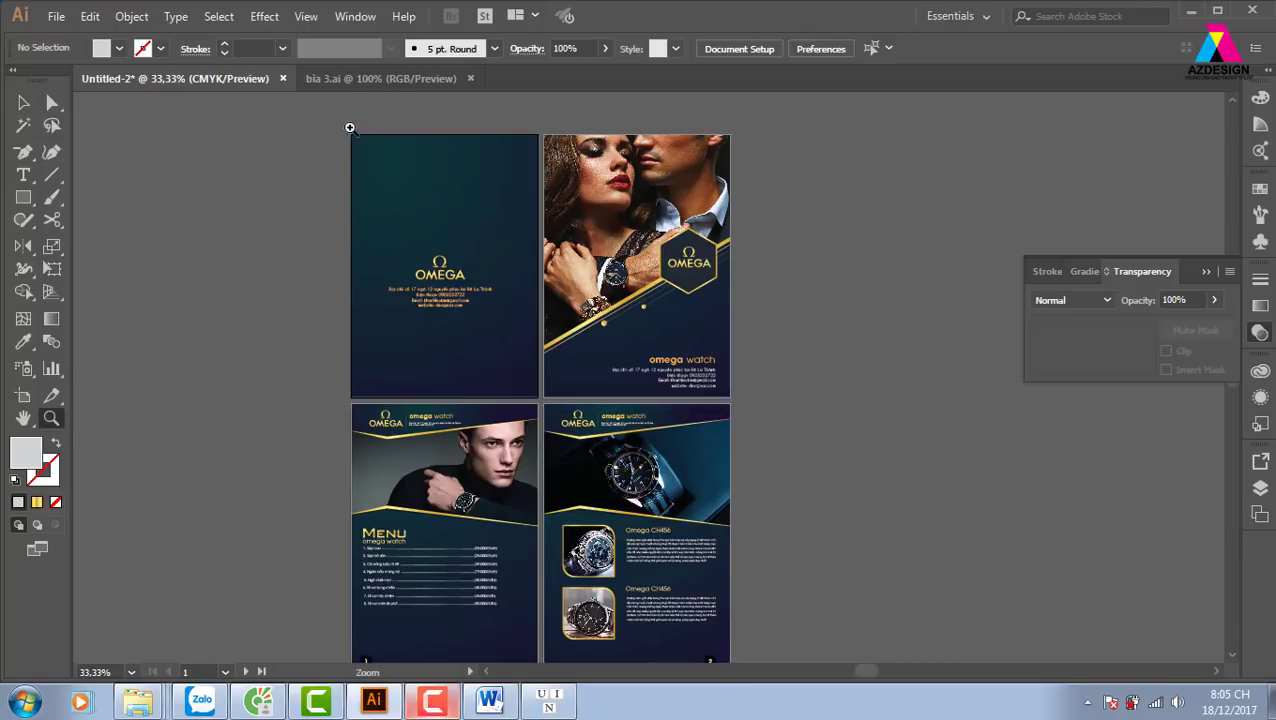
pyautogui.moveTo(738, 409); pyautogui.dragTo(348, 128)
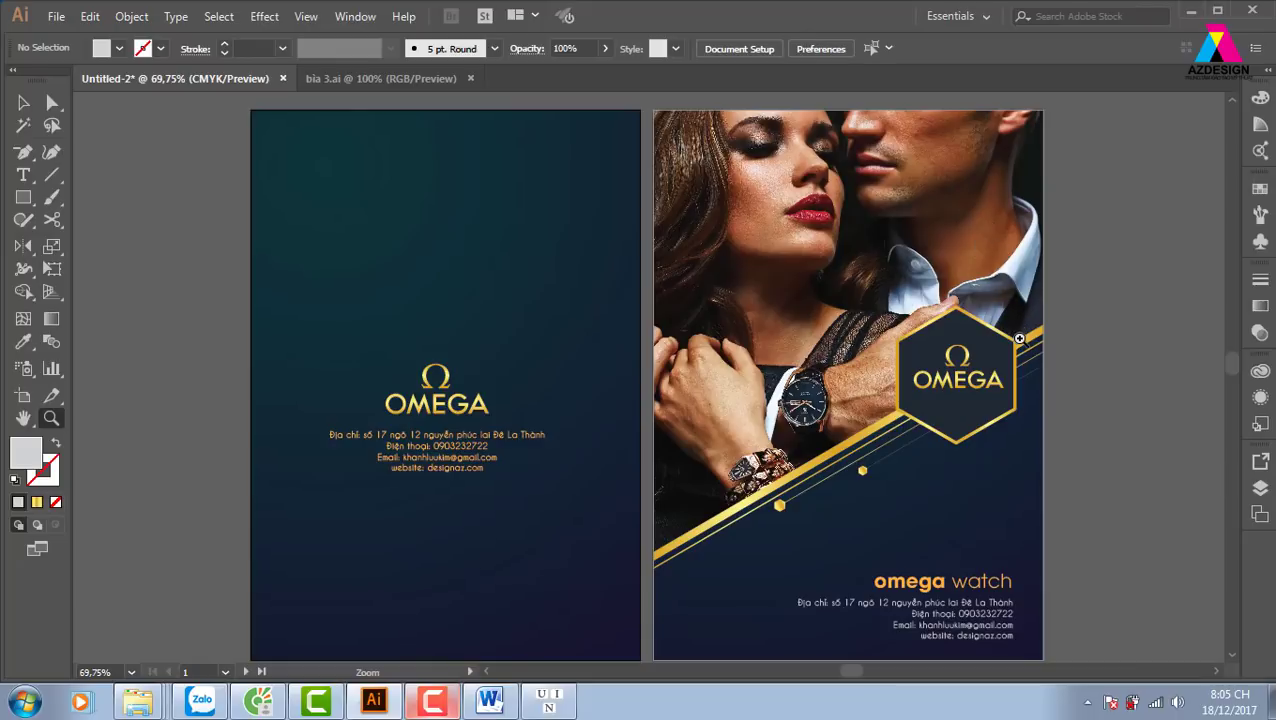
pyautogui.scroll(-1, 1019, 340)
pyautogui.scroll(-2, 1019, 342)
pyautogui.scroll(-5, 1020, 345)
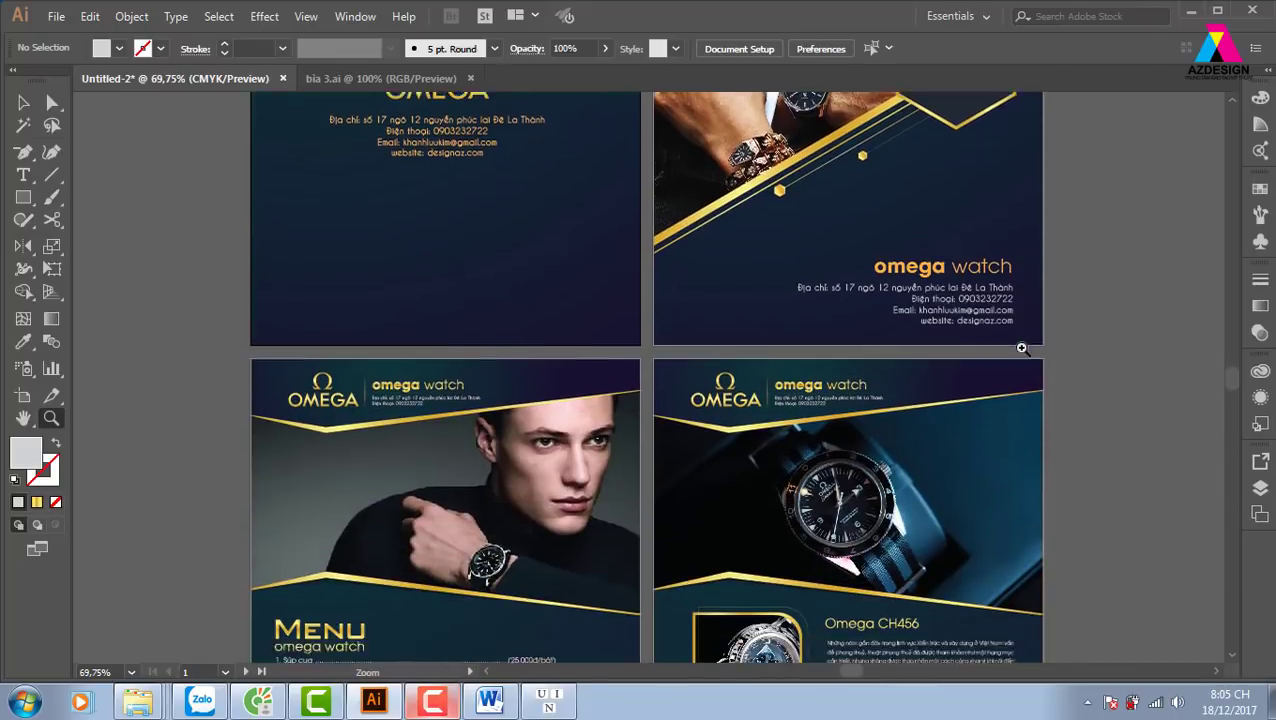
pyautogui.scroll(-2, 1021, 348)
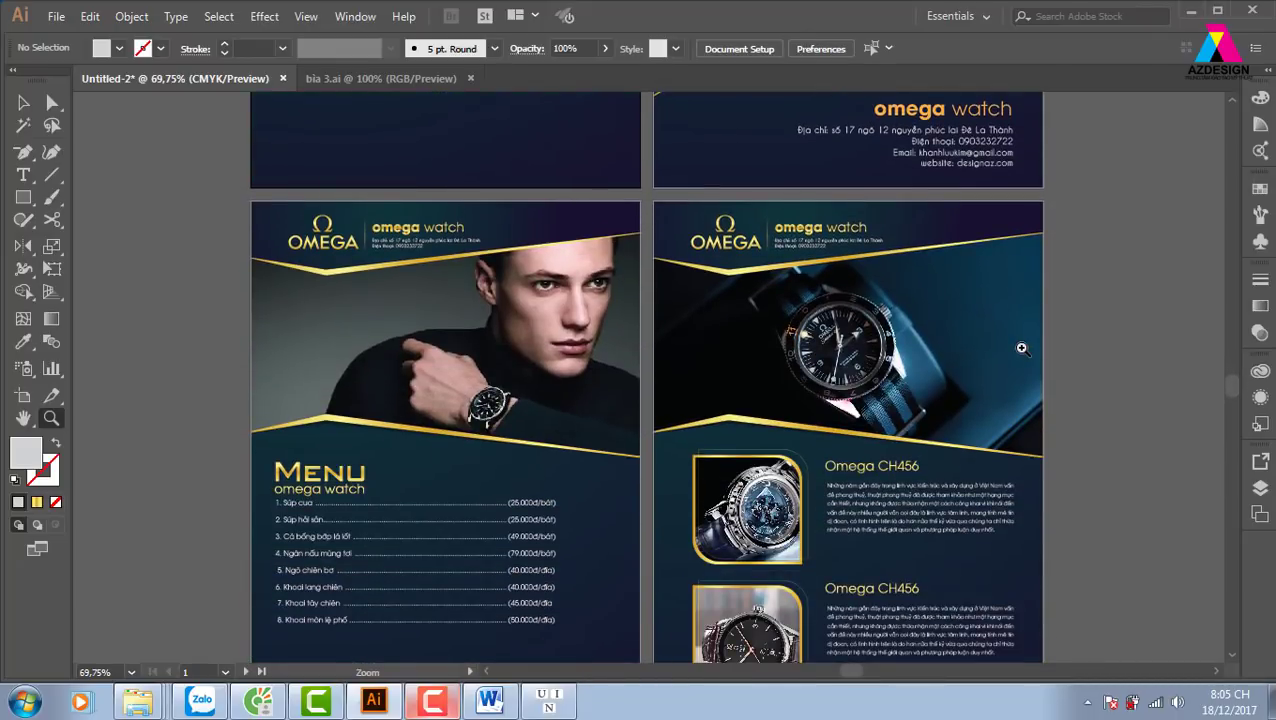
pyautogui.scroll(-2, 1021, 348)
pyautogui.scroll(-2, 1021, 348)
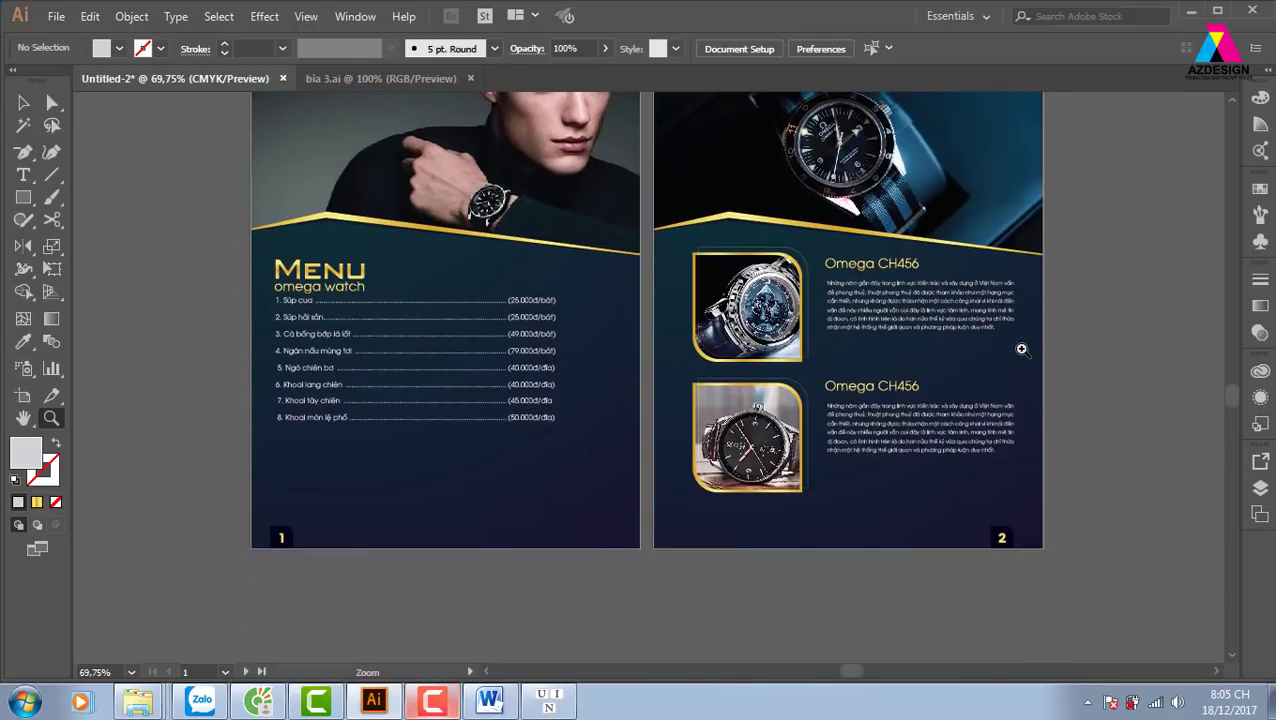
pyautogui.scroll(2, 1021, 348)
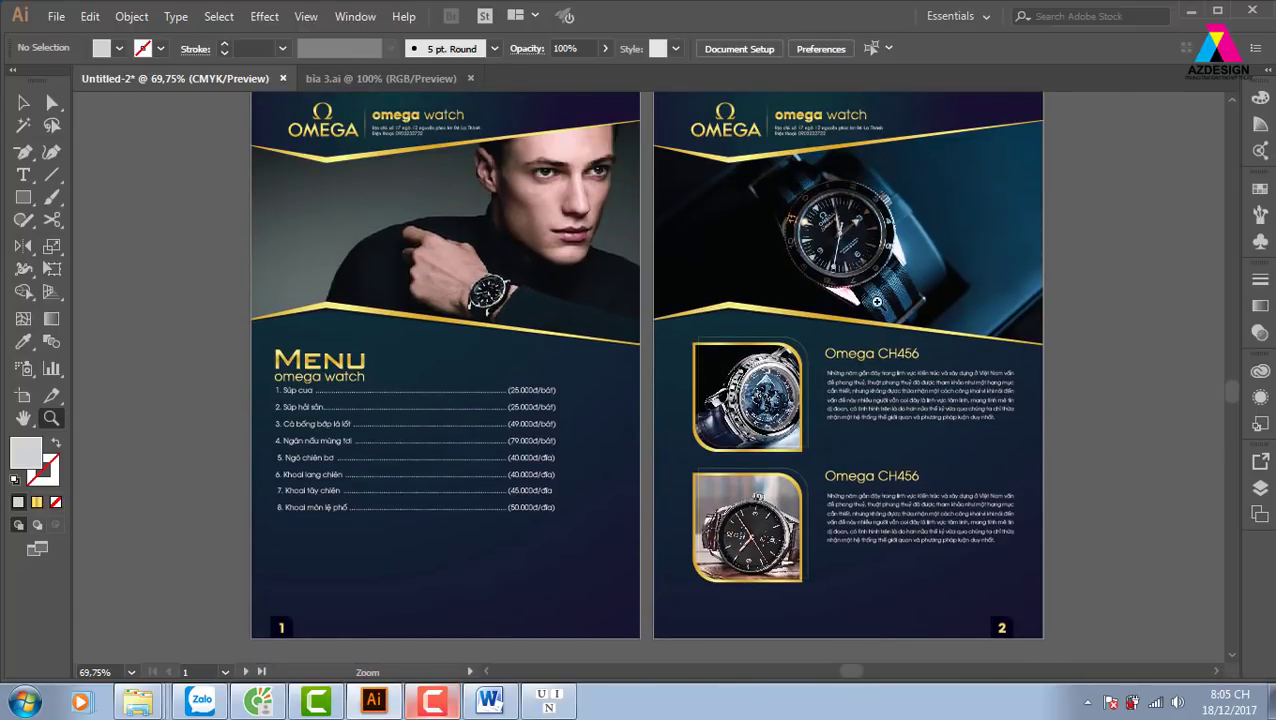
pyautogui.scroll(1, 800, 205)
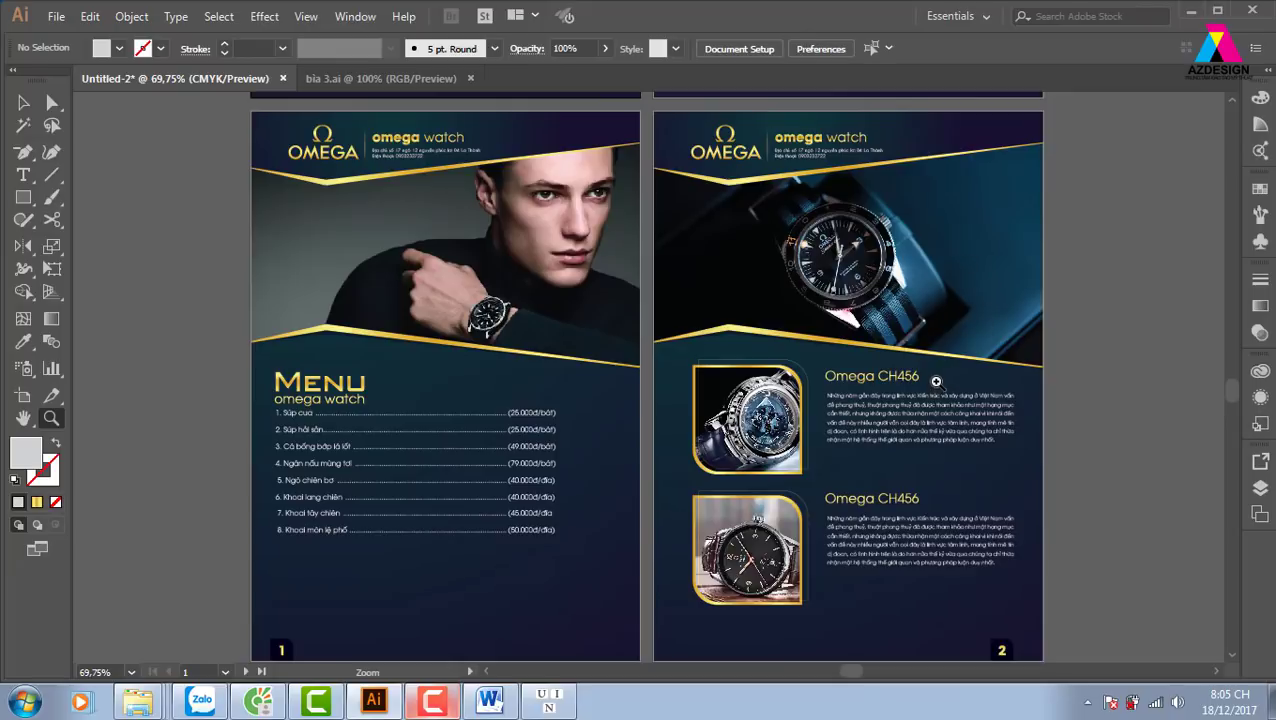
pyautogui.scroll(-5, 935, 383)
pyautogui.scroll(2, 935, 380)
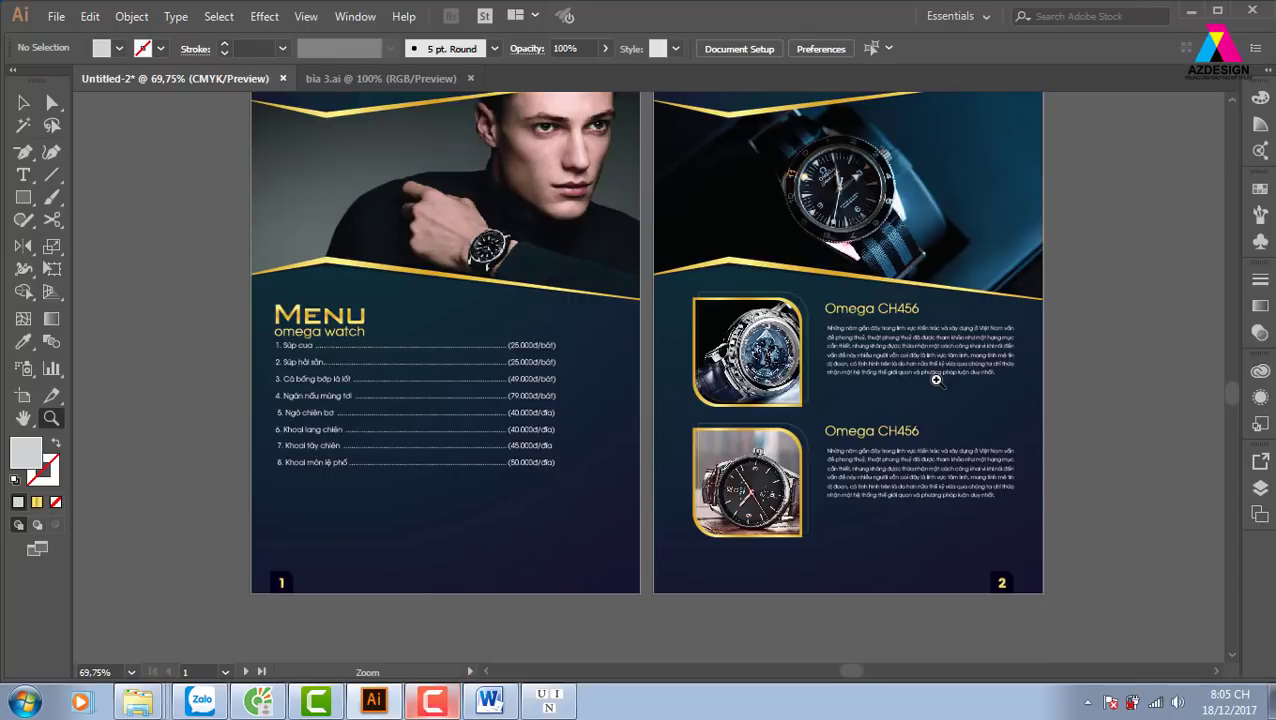
pyautogui.scroll(2, 935, 380)
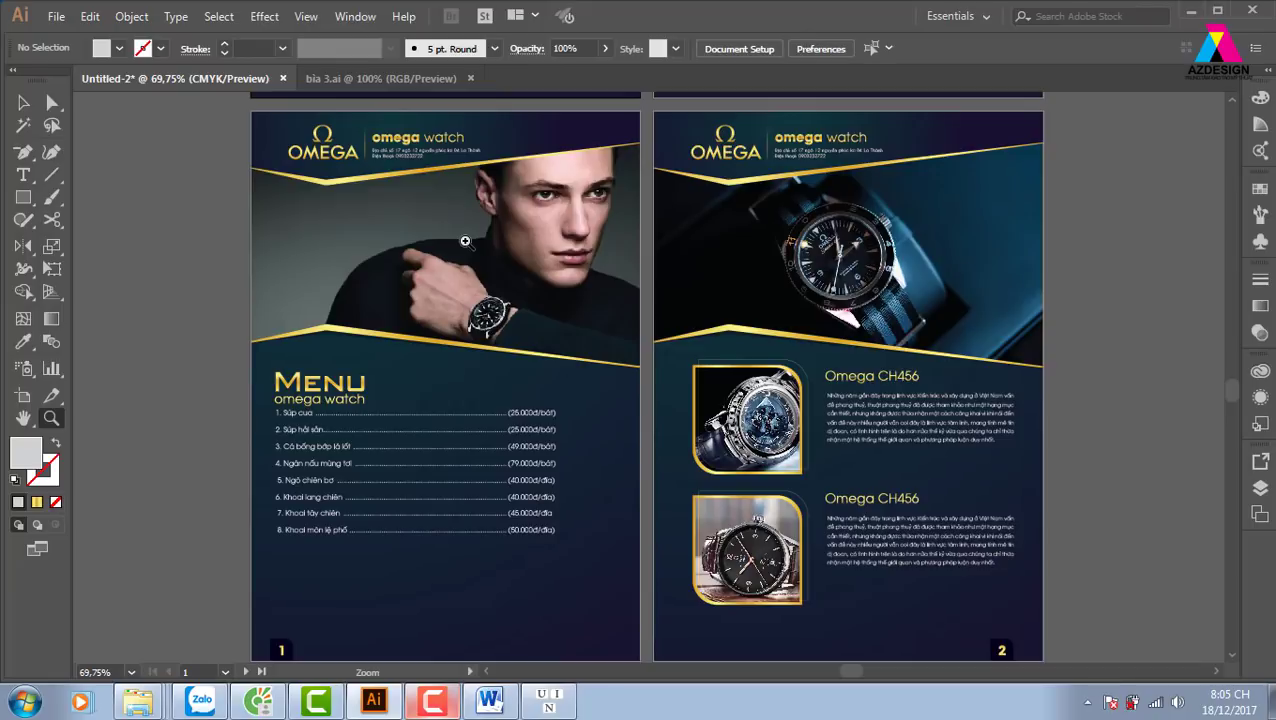
# Start a Pen path with its first point at the product page's right edge
pyautogui.click(30, 104)
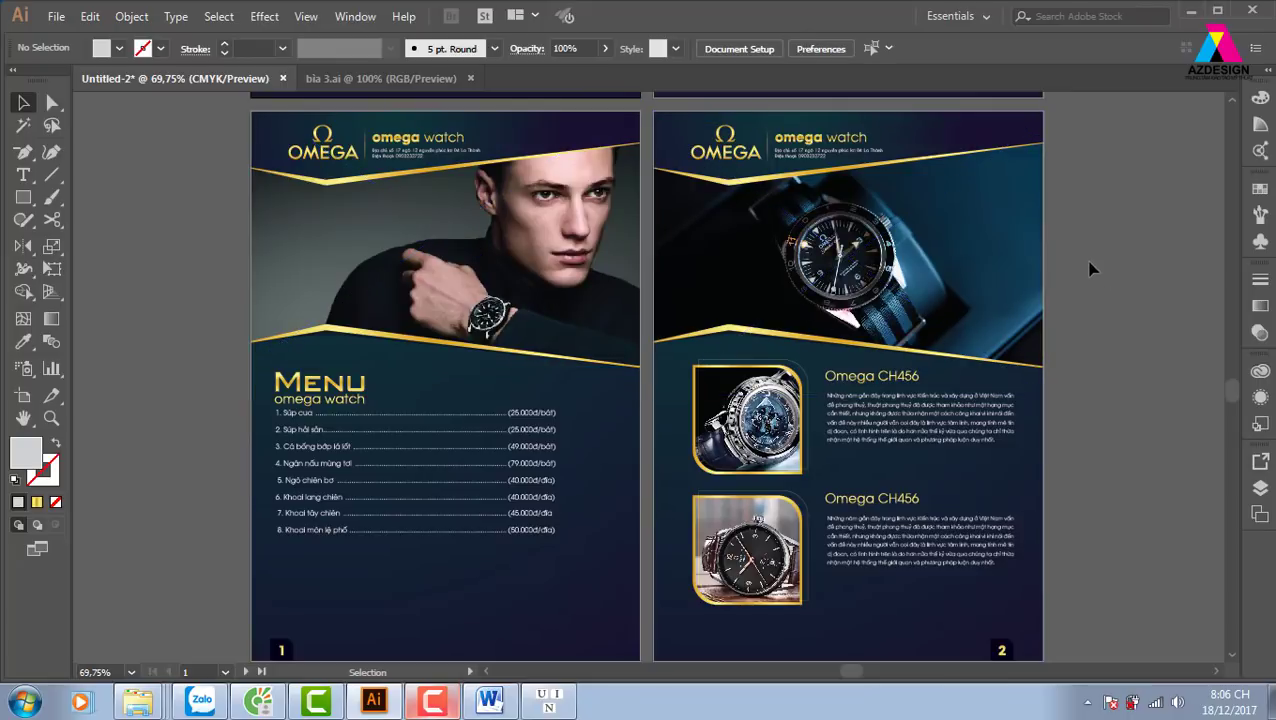
pyautogui.press('p')
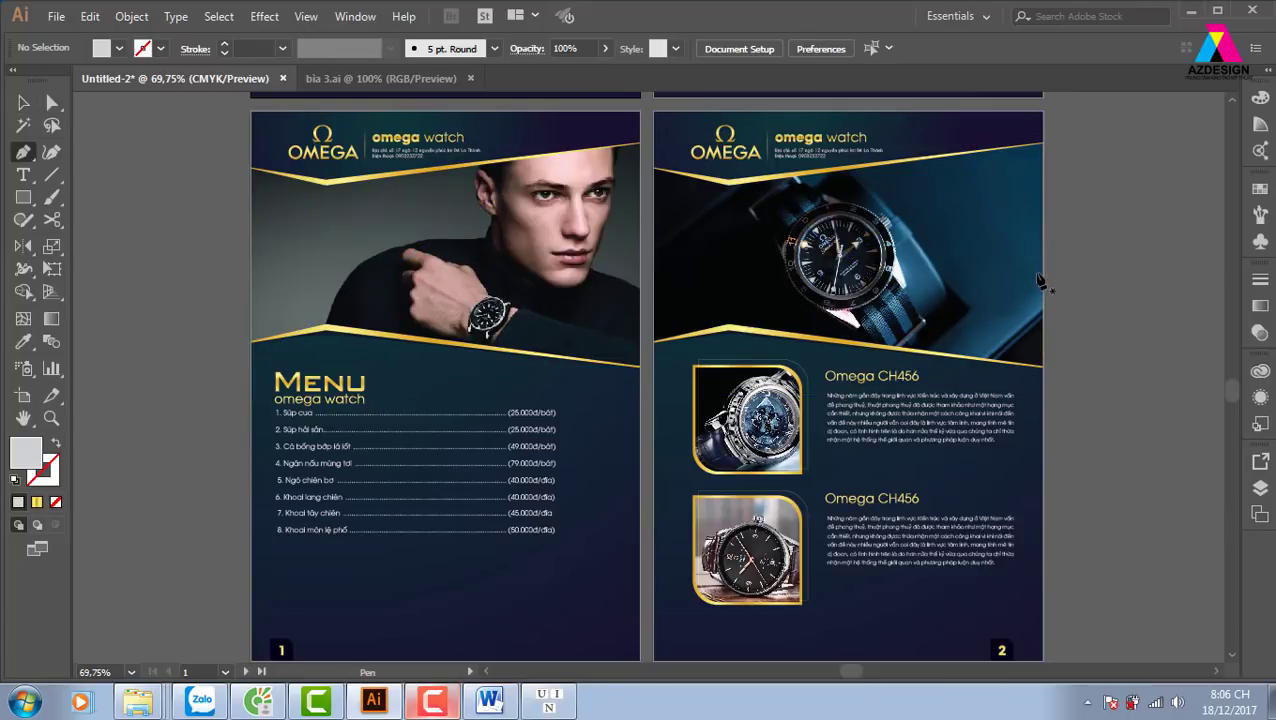
pyautogui.click(1043, 265)
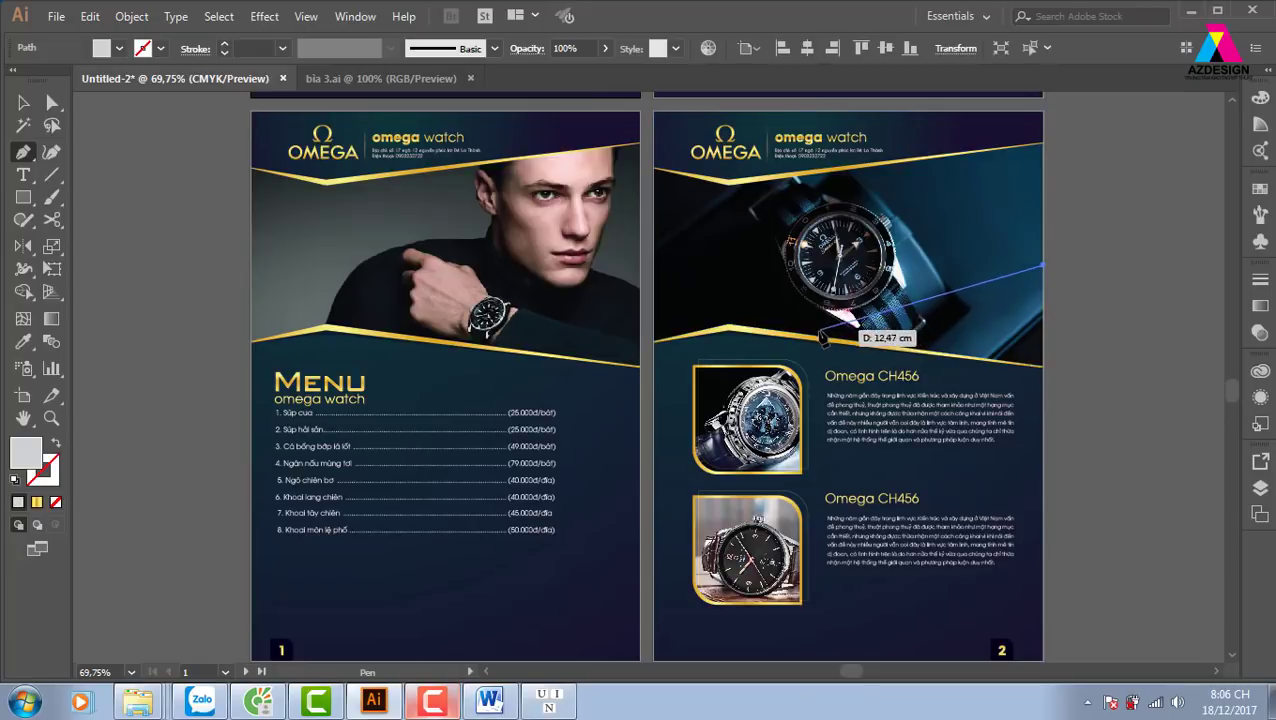
# Finish the triangle across the watch photo, closing it at its starting point
pyautogui.click(815, 335)
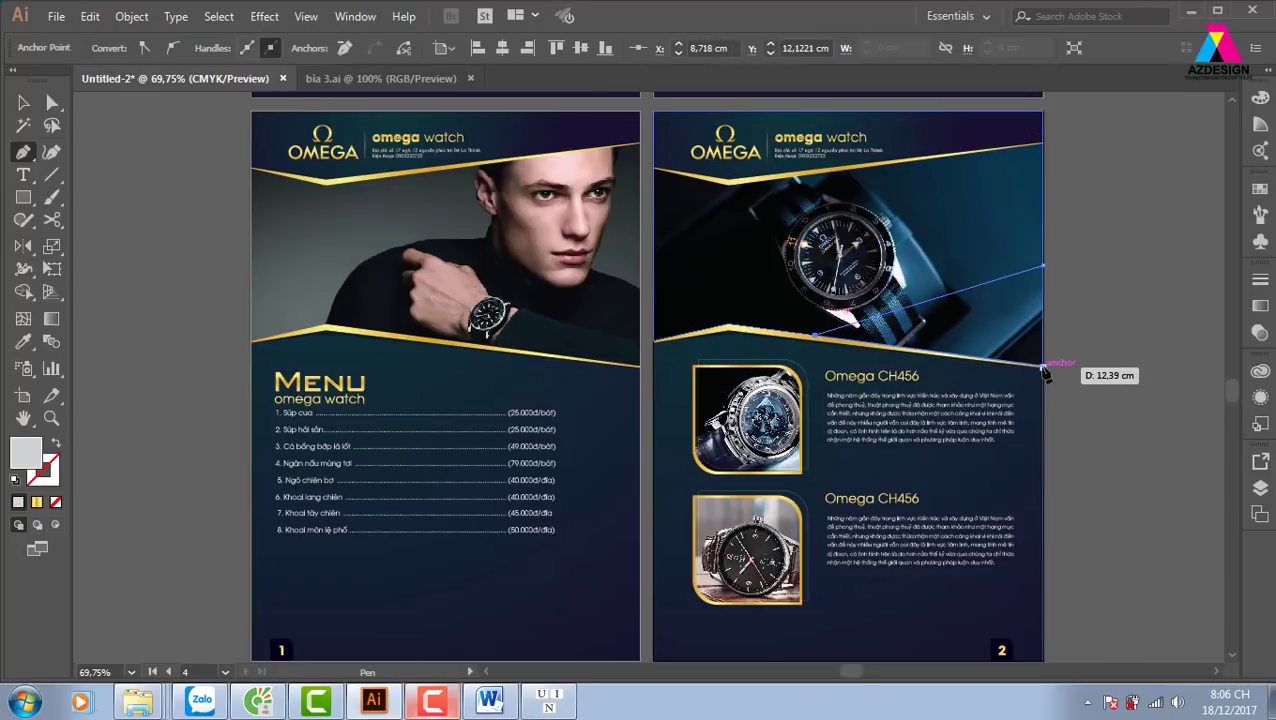
pyautogui.click(1043, 366)
pyautogui.click(1043, 266)
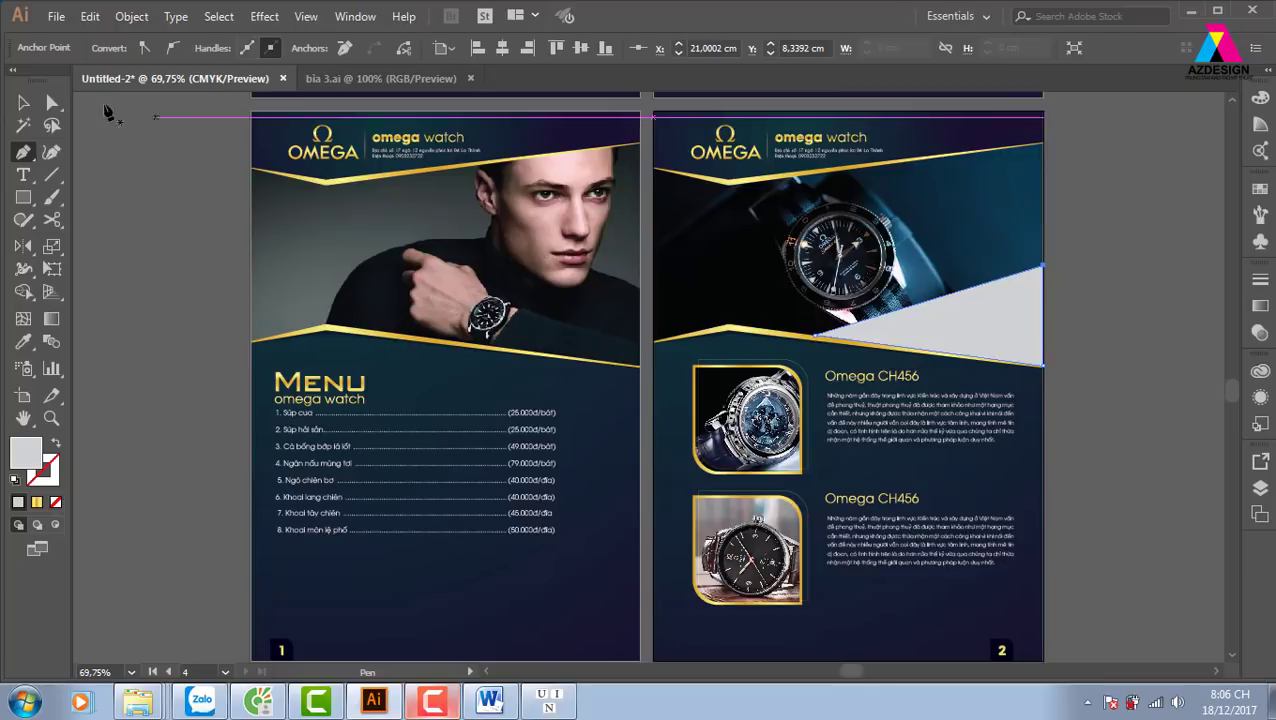
pyautogui.click(23, 102)
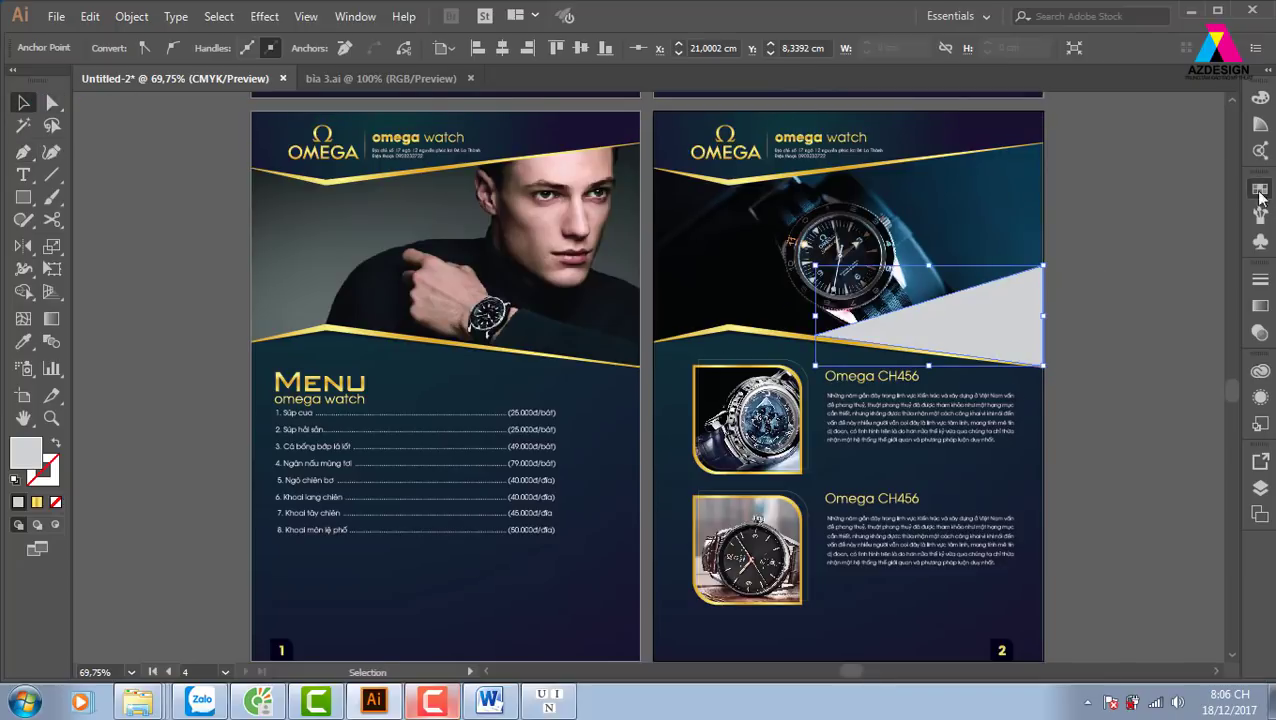
# Set the grey triangle's blend mode to Soft Light
pyautogui.click(1260, 188)
pyautogui.click(1260, 332)
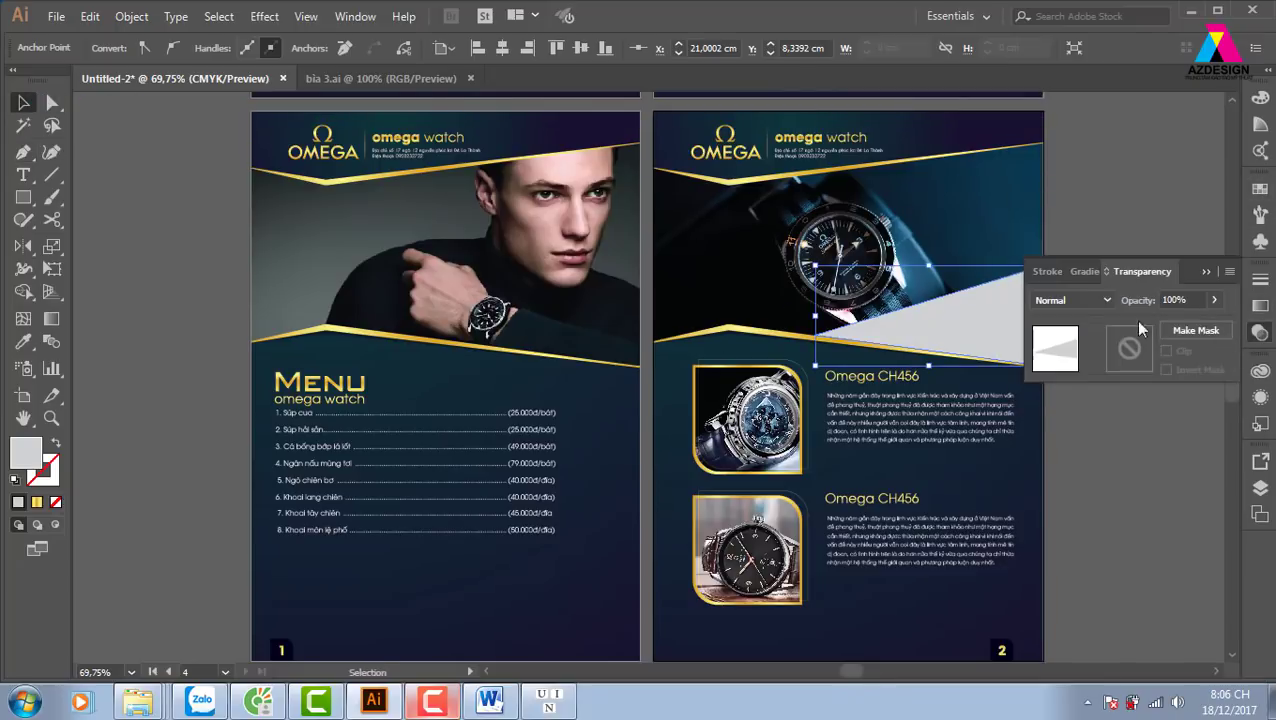
pyautogui.click(1099, 302)
pyautogui.click(1074, 499)
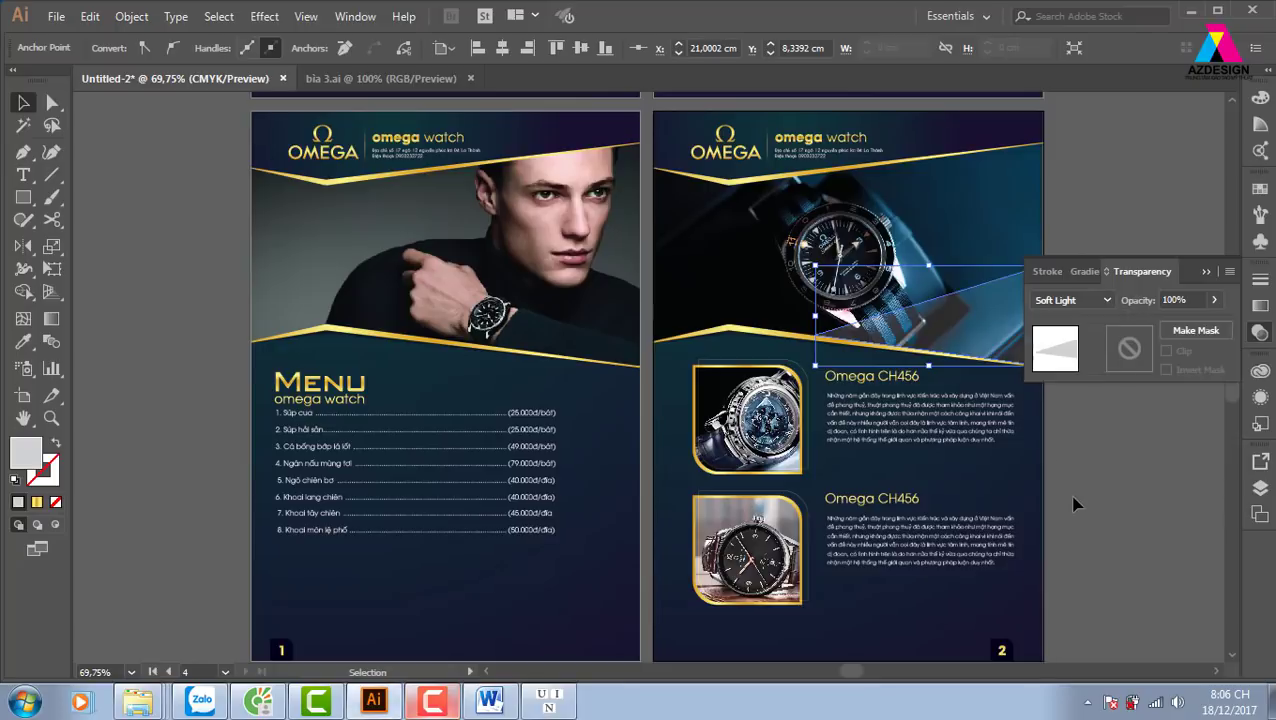
pyautogui.click(1206, 272)
pyautogui.click(1158, 236)
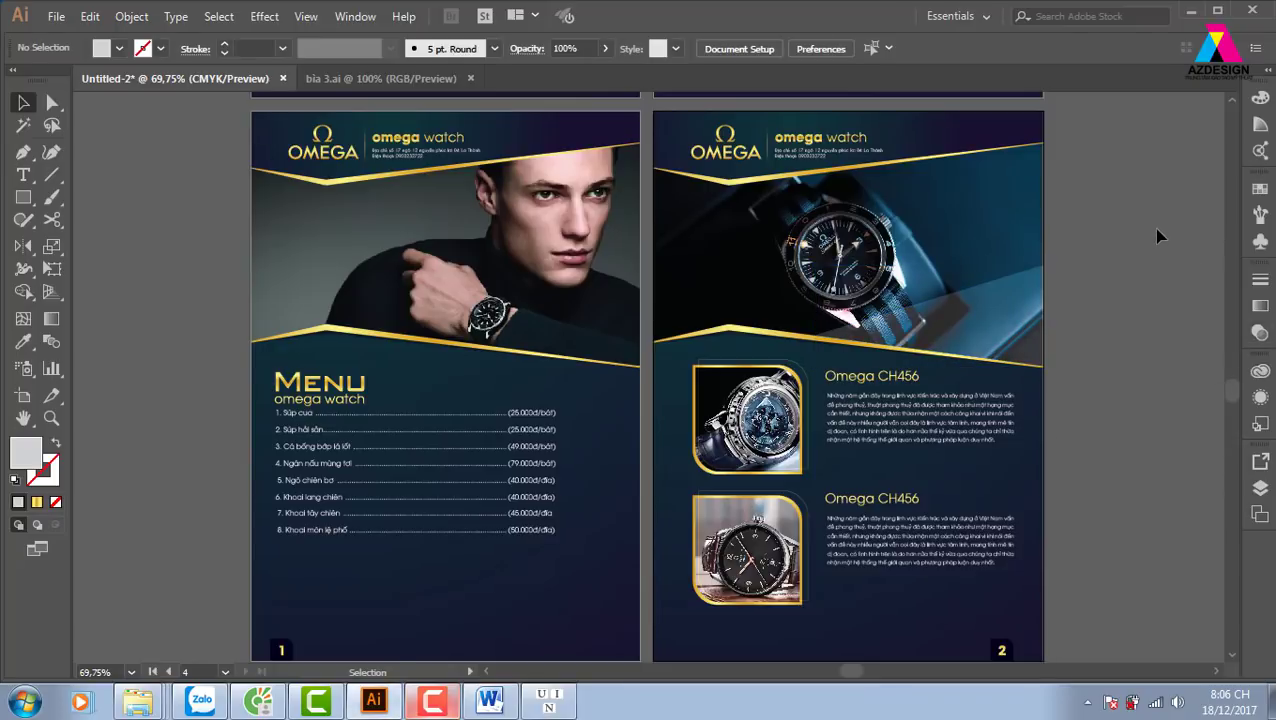
pyautogui.hotkey('ctrl', '+')
# Draw a diagonal line across the watch photo with the gold stripe's gradient as its stroke
pyautogui.hscroll(3, 640, 380)
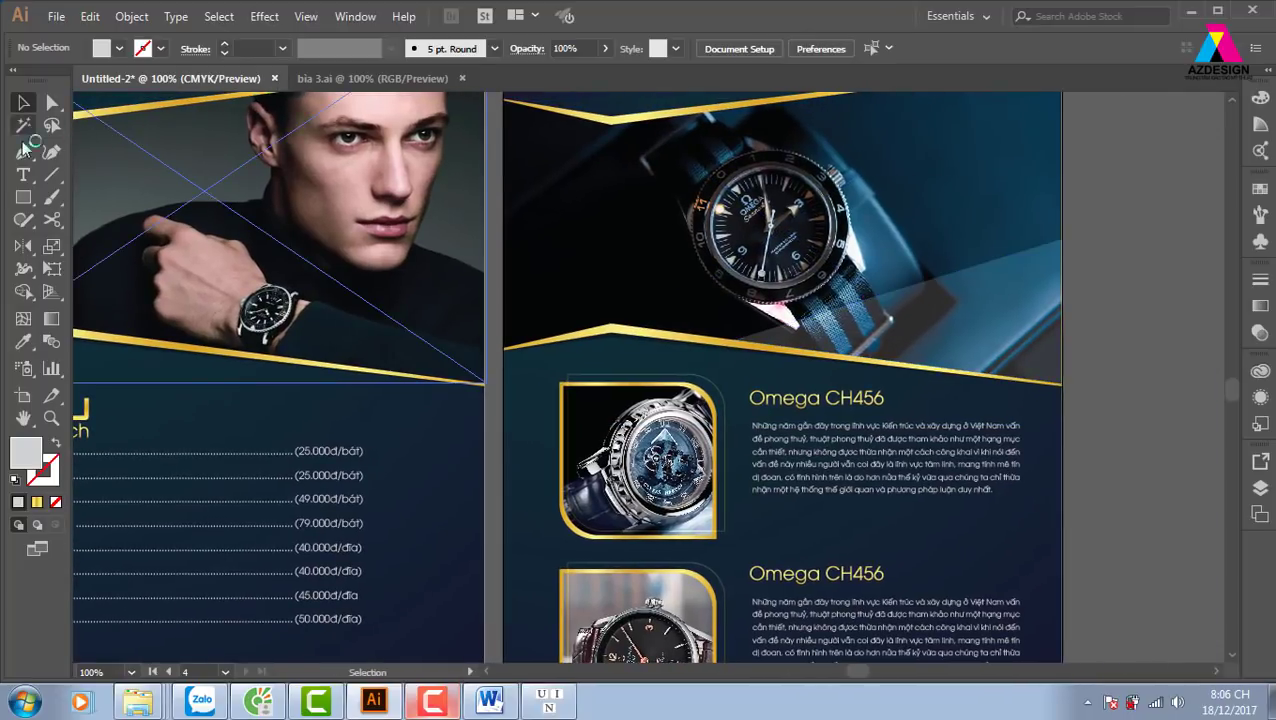
pyautogui.click(51, 174)
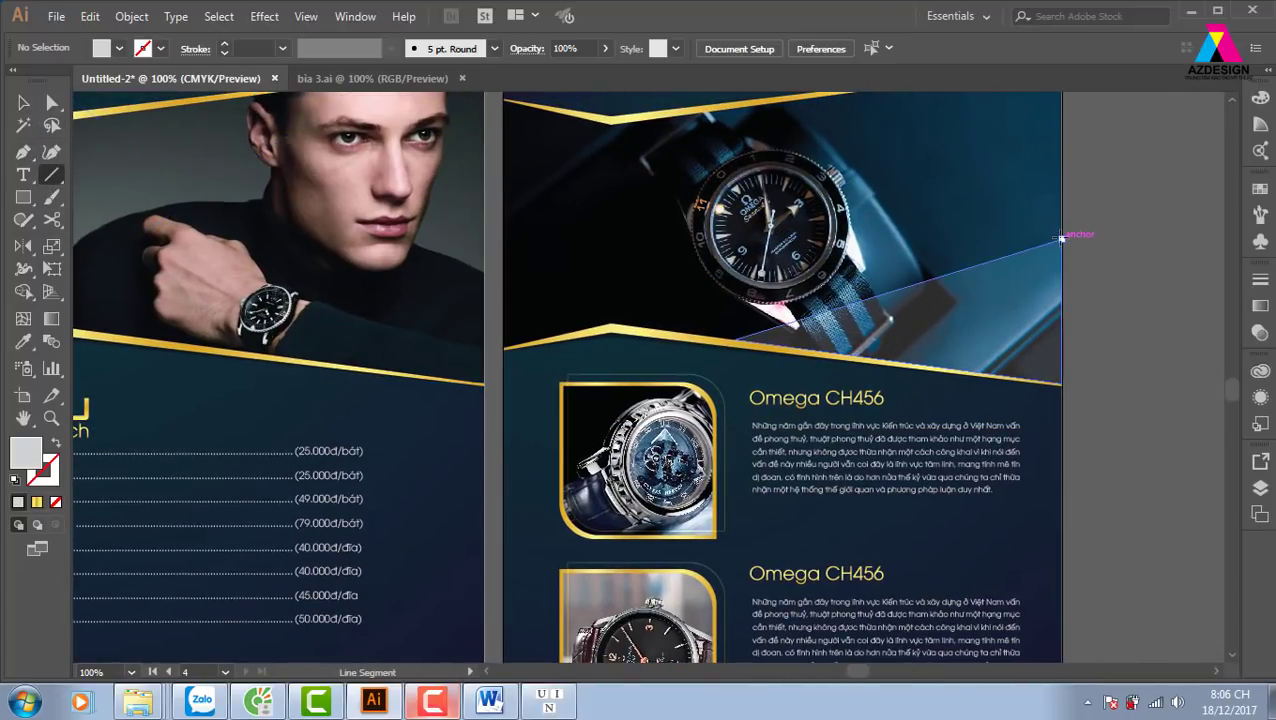
pyautogui.click(1061, 238)
pyautogui.click(661, 401)
pyautogui.moveTo(1061, 239); pyautogui.dragTo(658, 361)
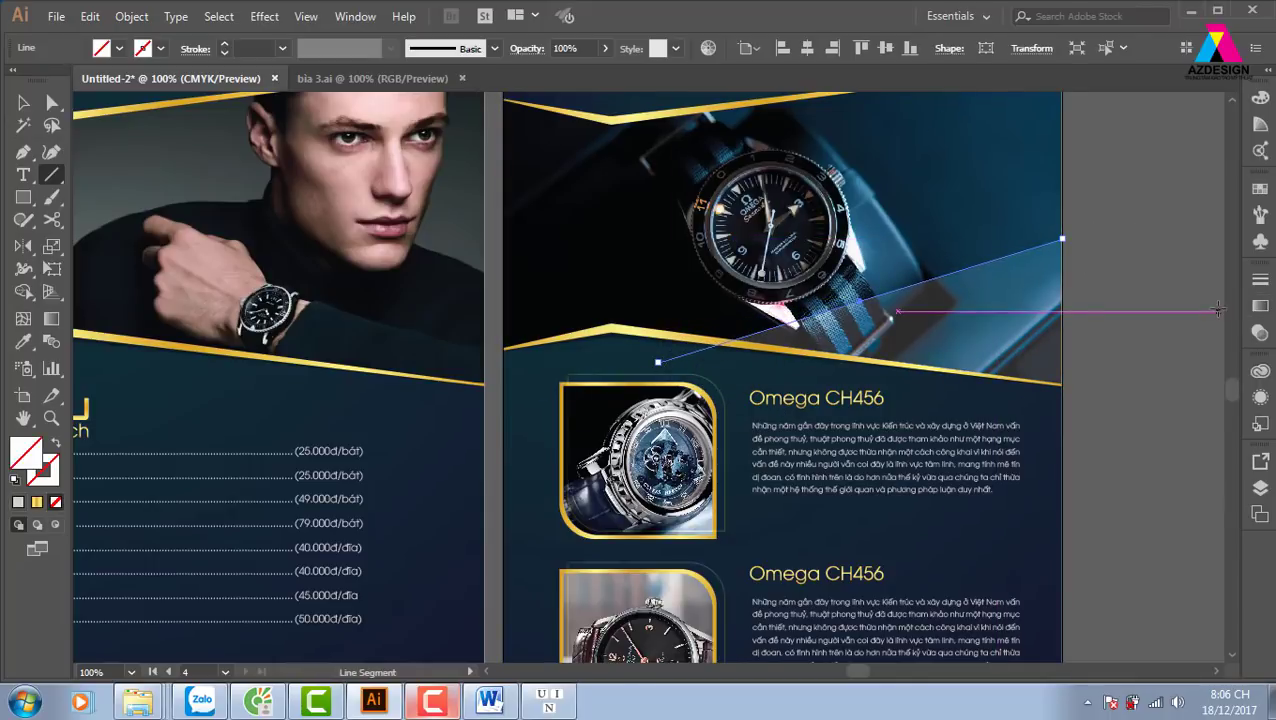
pyautogui.press('i')
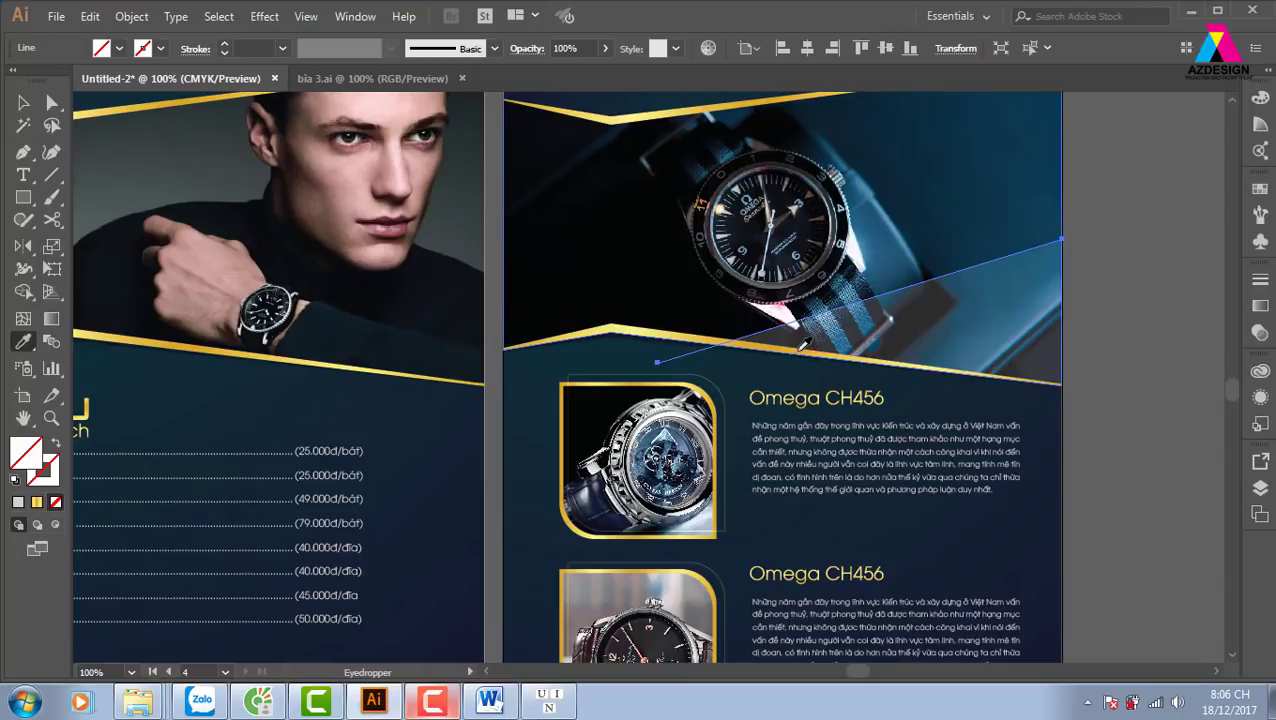
pyautogui.click(800, 347)
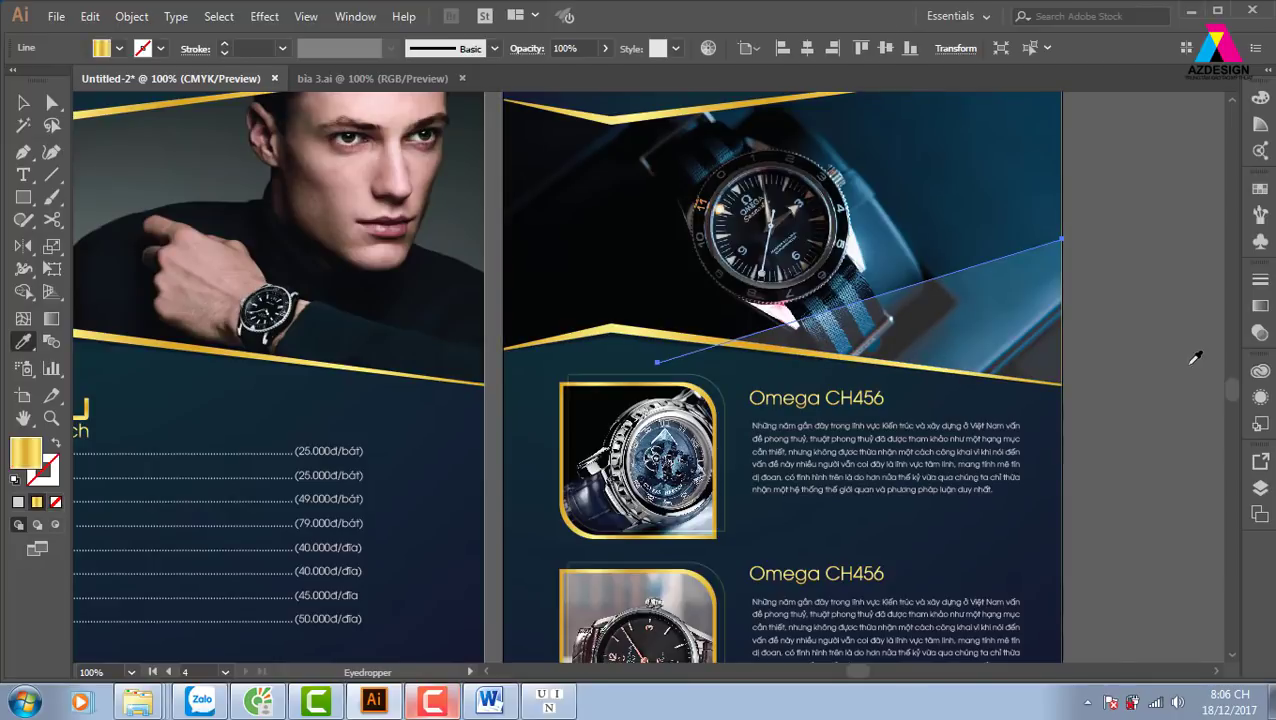
pyautogui.hotkey('shift', 'x')
pyautogui.press('v')
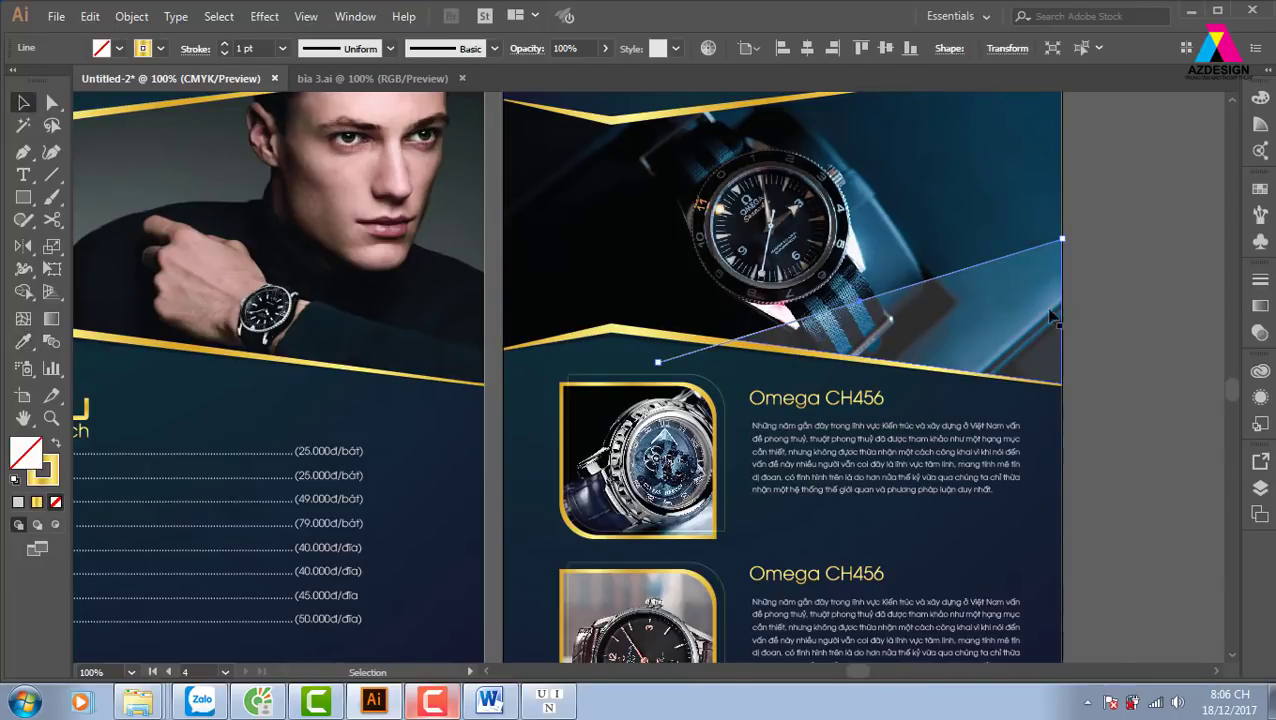
pyautogui.click(1091, 282)
# Give the gold line a tapered width profile and a 5 pt stroke weight
pyautogui.press('z')
pyautogui.moveTo(524, 190); pyautogui.dragTo(1088, 421)
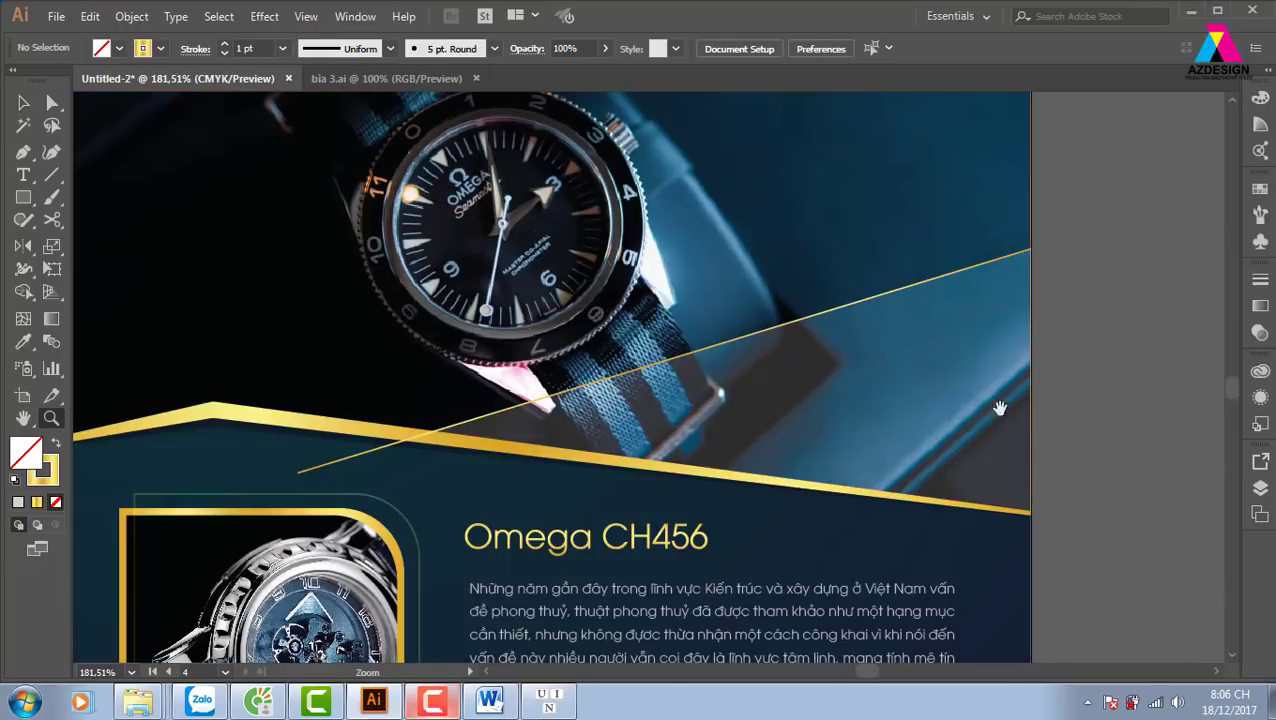
pyautogui.moveTo(1000, 408); pyautogui.dragTo(1162, 352)
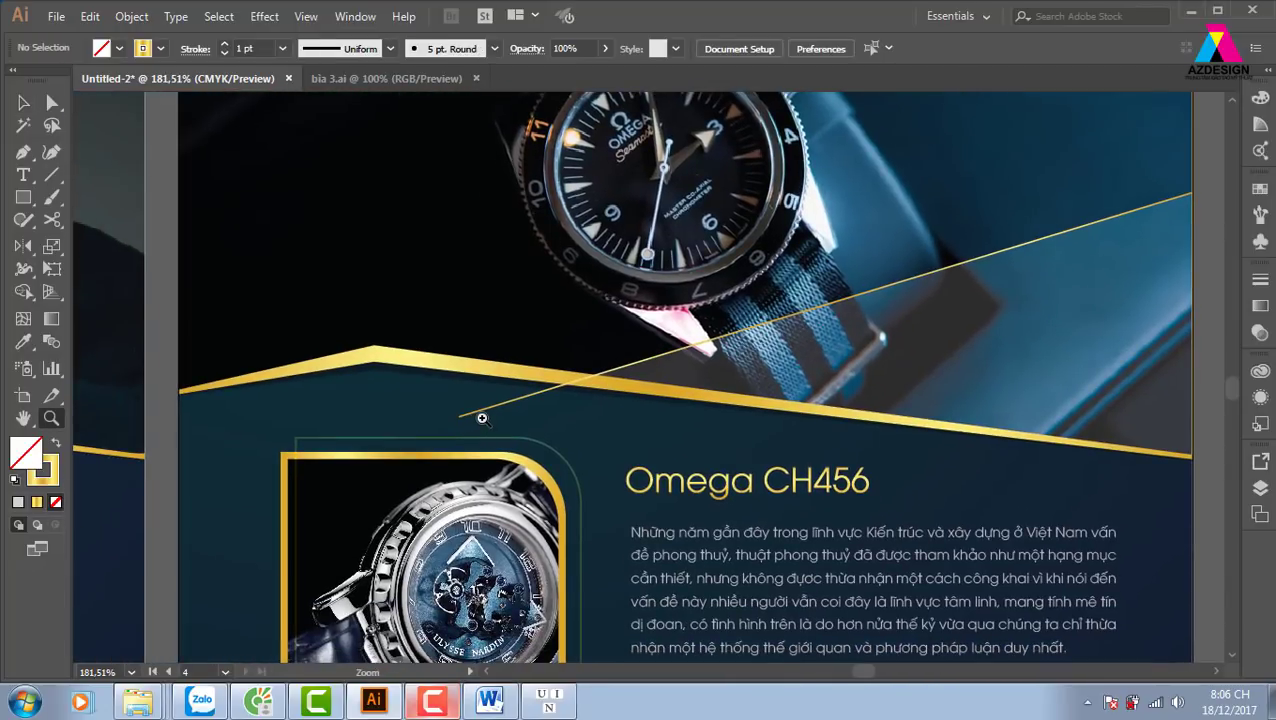
pyautogui.press('v')
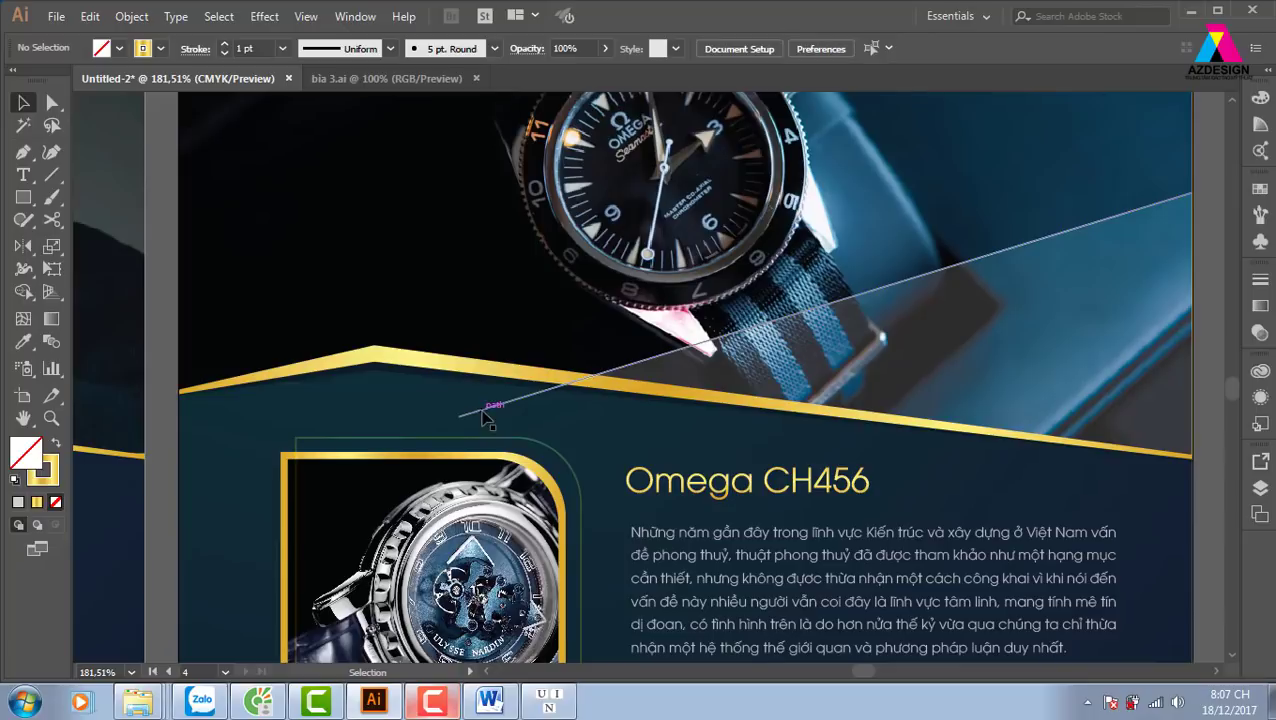
pyautogui.click(482, 409)
pyautogui.click(390, 48)
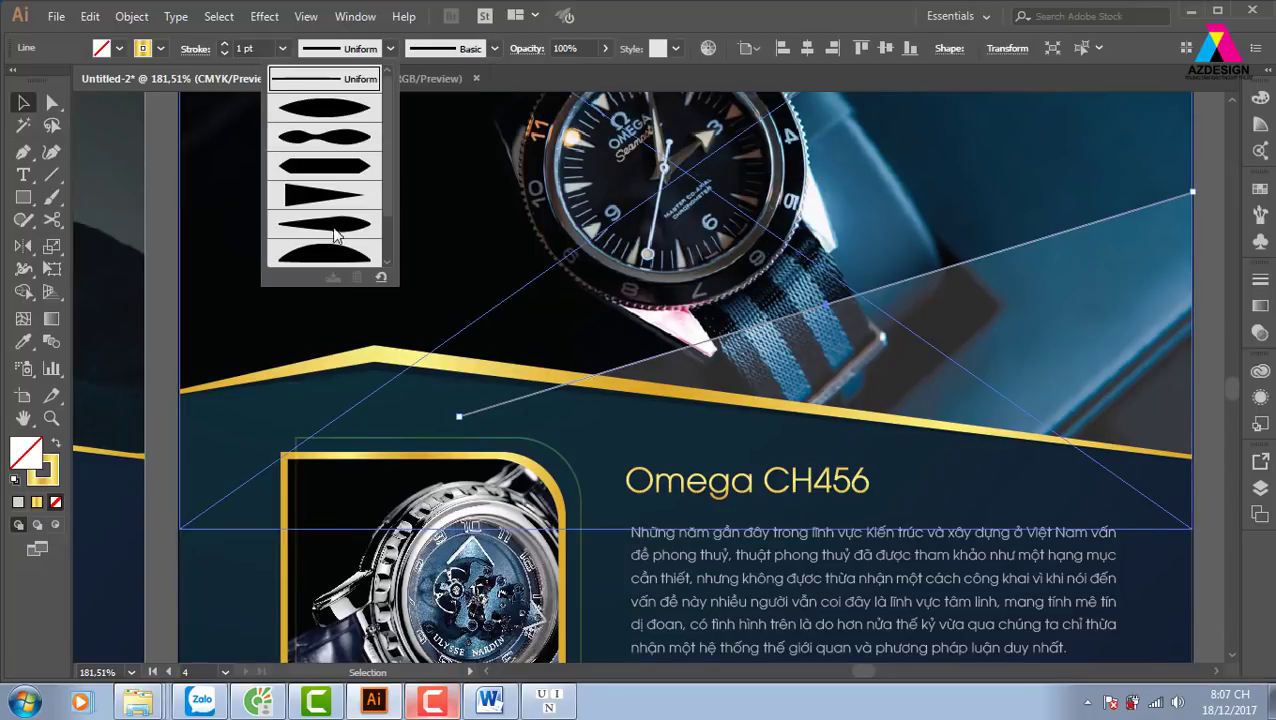
pyautogui.click(324, 196)
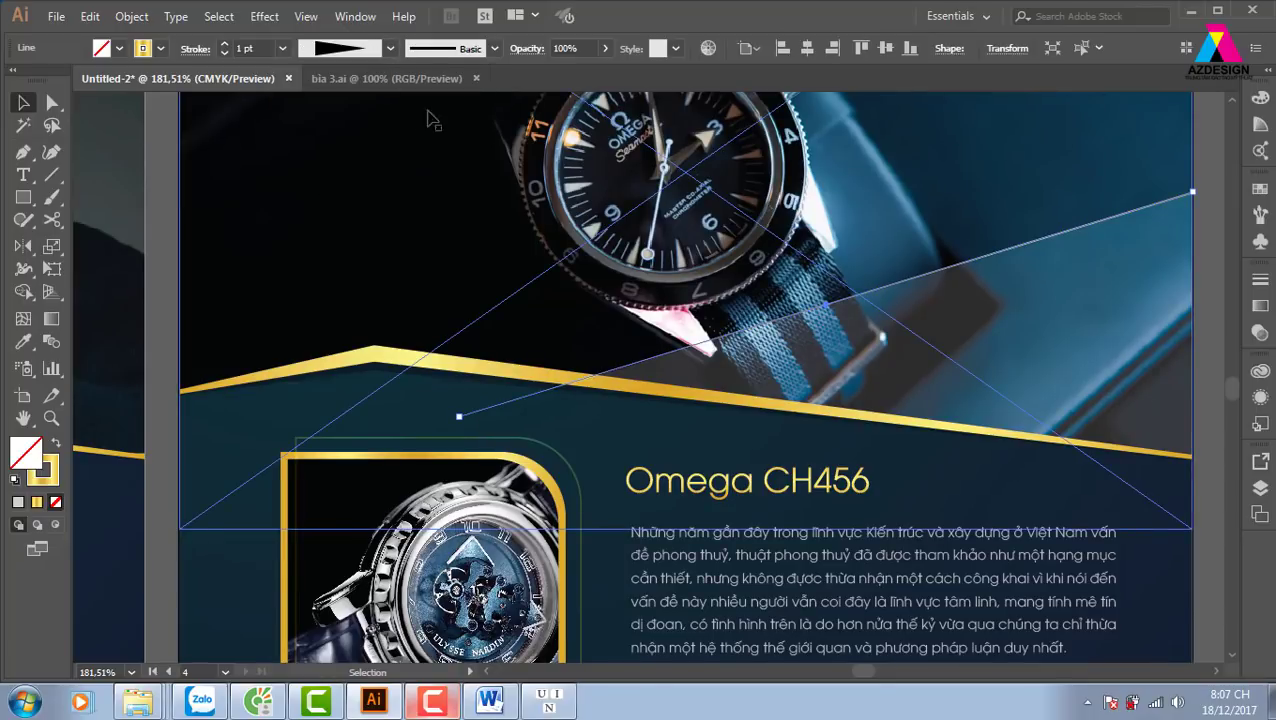
pyautogui.click(282, 48)
pyautogui.click(310, 213)
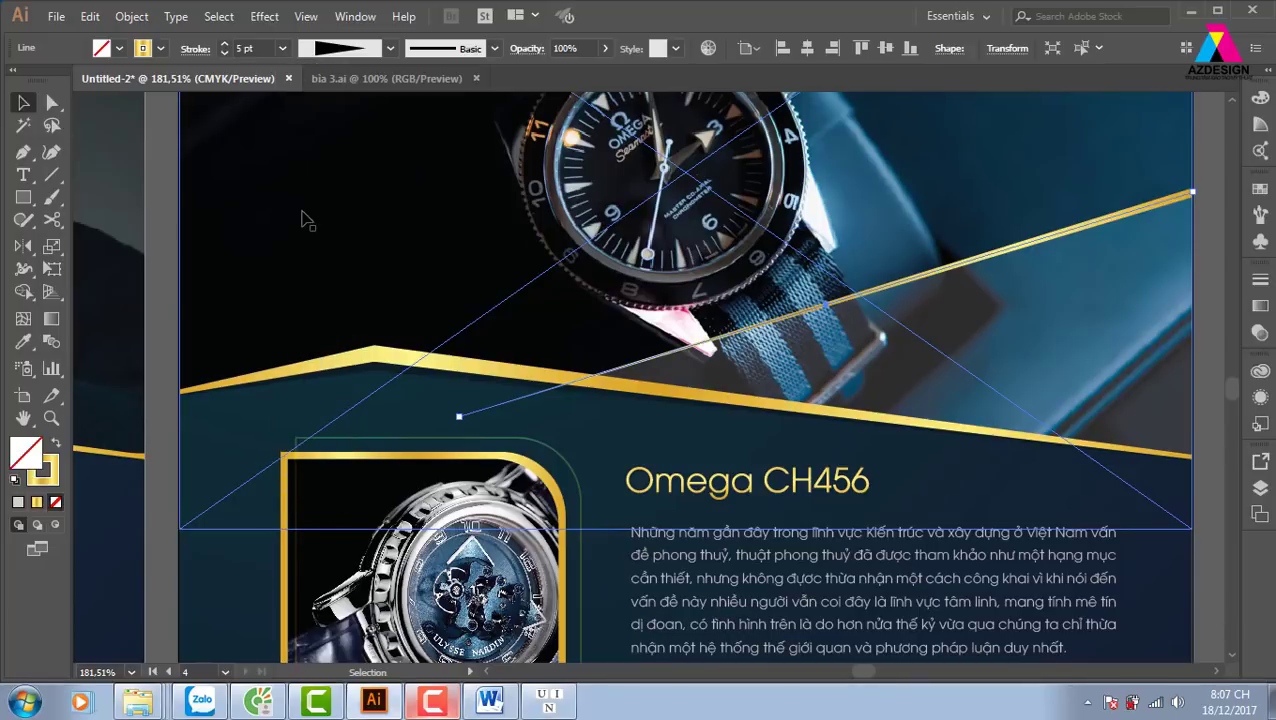
pyautogui.click(1214, 297)
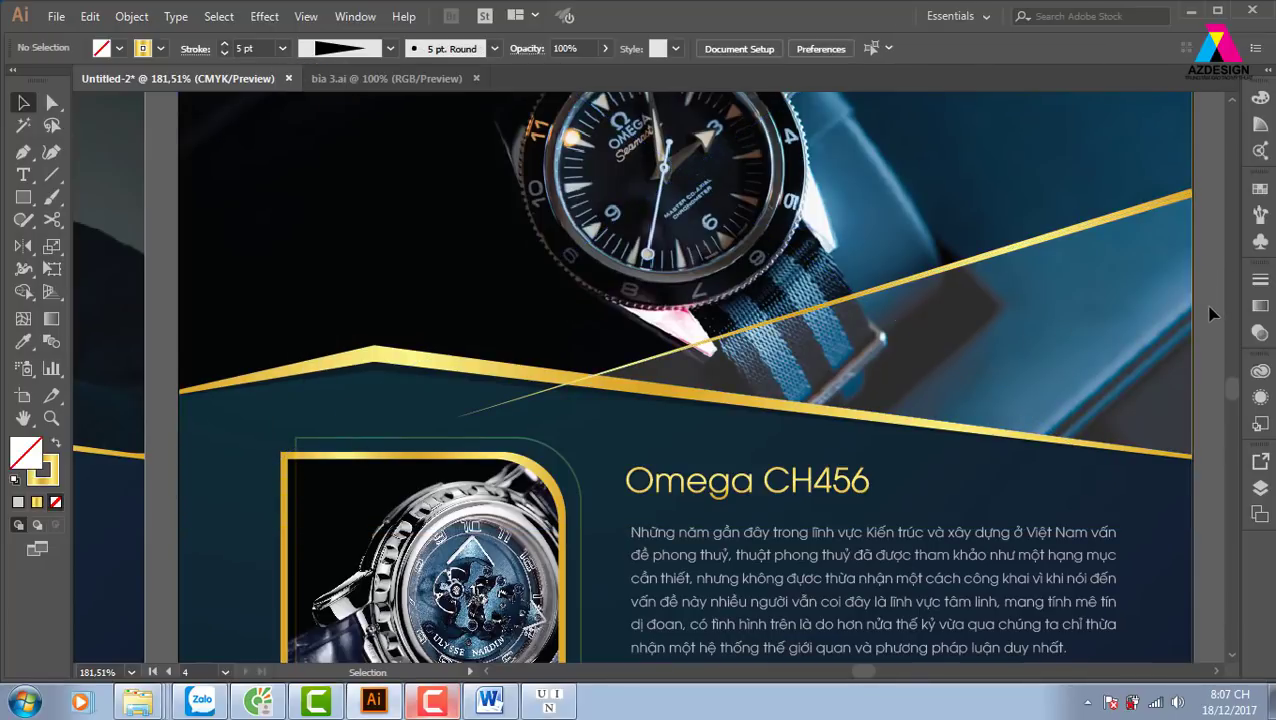
pyautogui.hotkey('ctrl', '-')
pyautogui.hotkey('ctrl', '-')
pyautogui.hotkey('ctrl', '-')
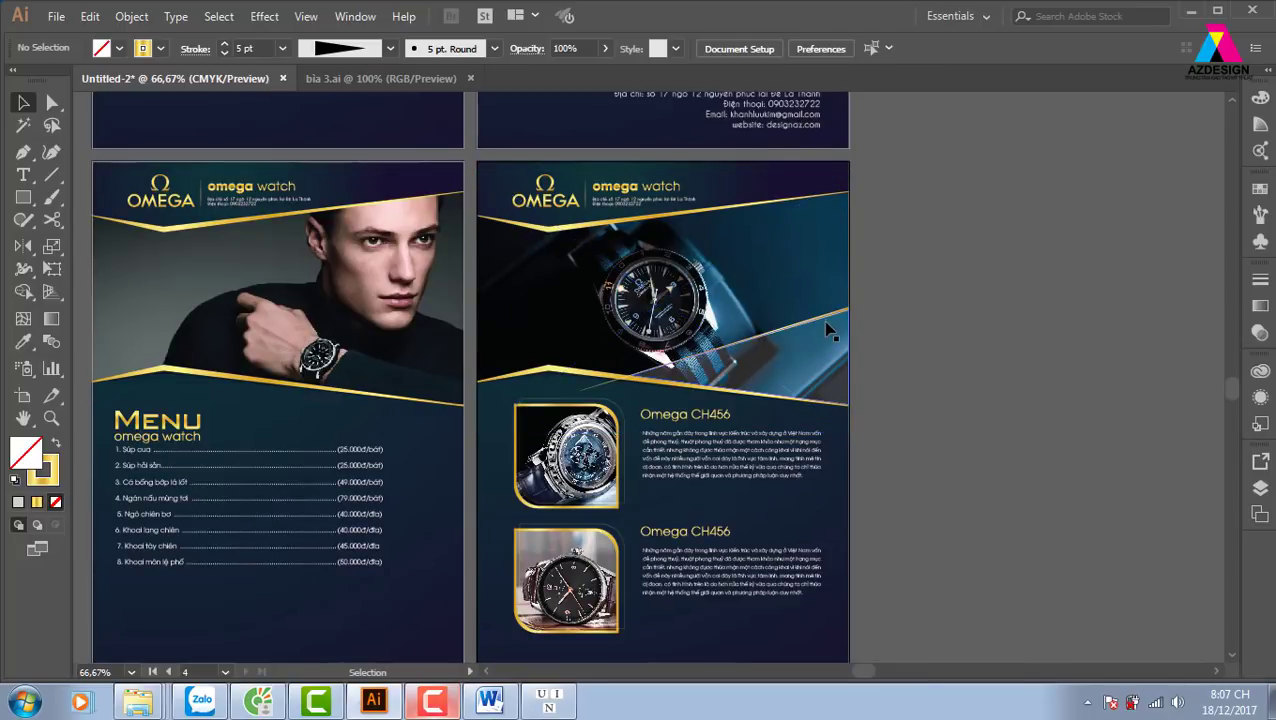
# Nudge the streak up-right and delete the pale polygon below the watch
pyautogui.moveTo(836, 316); pyautogui.dragTo(848, 285)
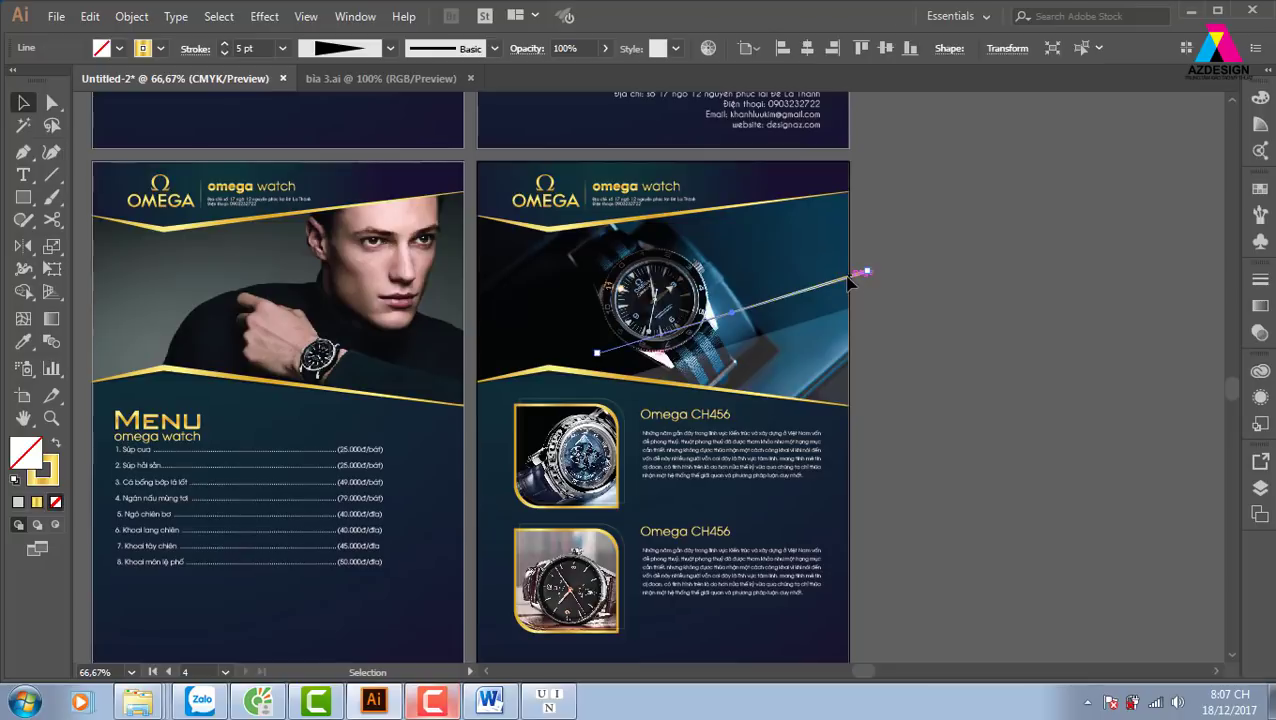
pyautogui.click(852, 284)
pyautogui.click(838, 398)
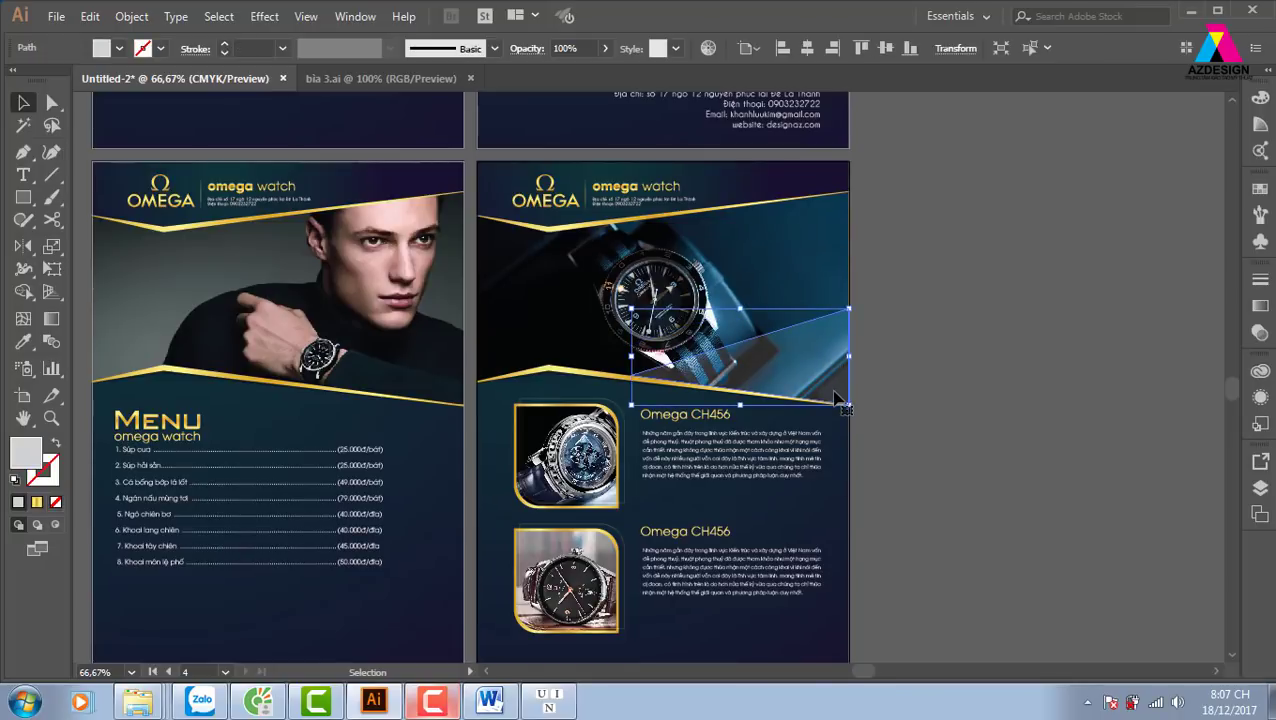
pyautogui.press('Delete')
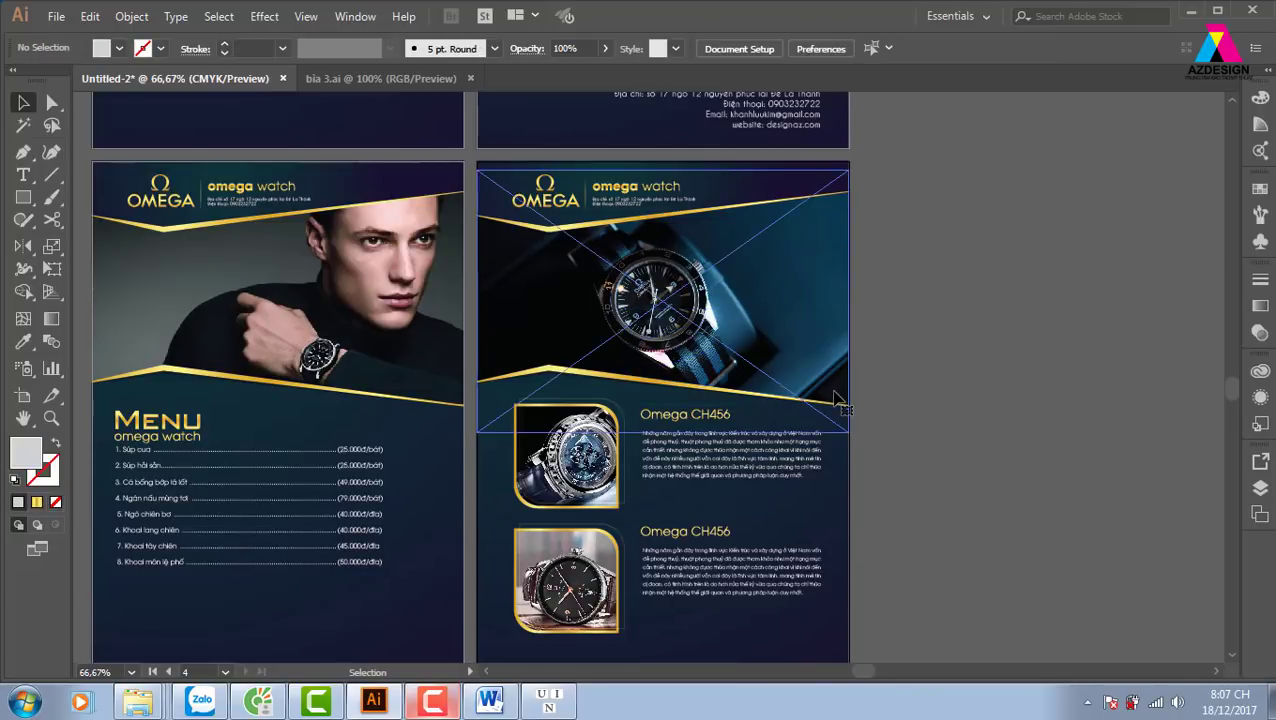
# Zoom out, then zoom into the lower menu and product pages
pyautogui.hotkey('ctrl', '-')
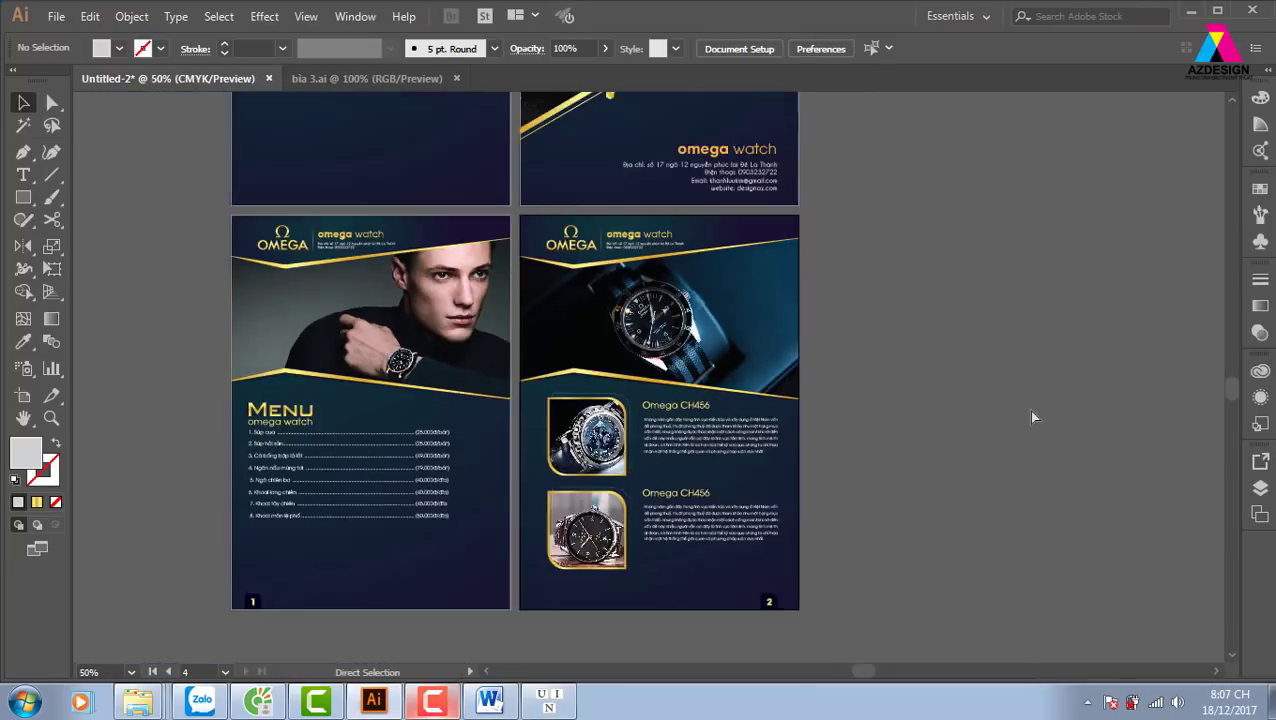
pyautogui.hotkey('ctrl', '-')
pyautogui.moveTo(874, 319); pyautogui.dragTo(889, 413)
pyautogui.press('z')
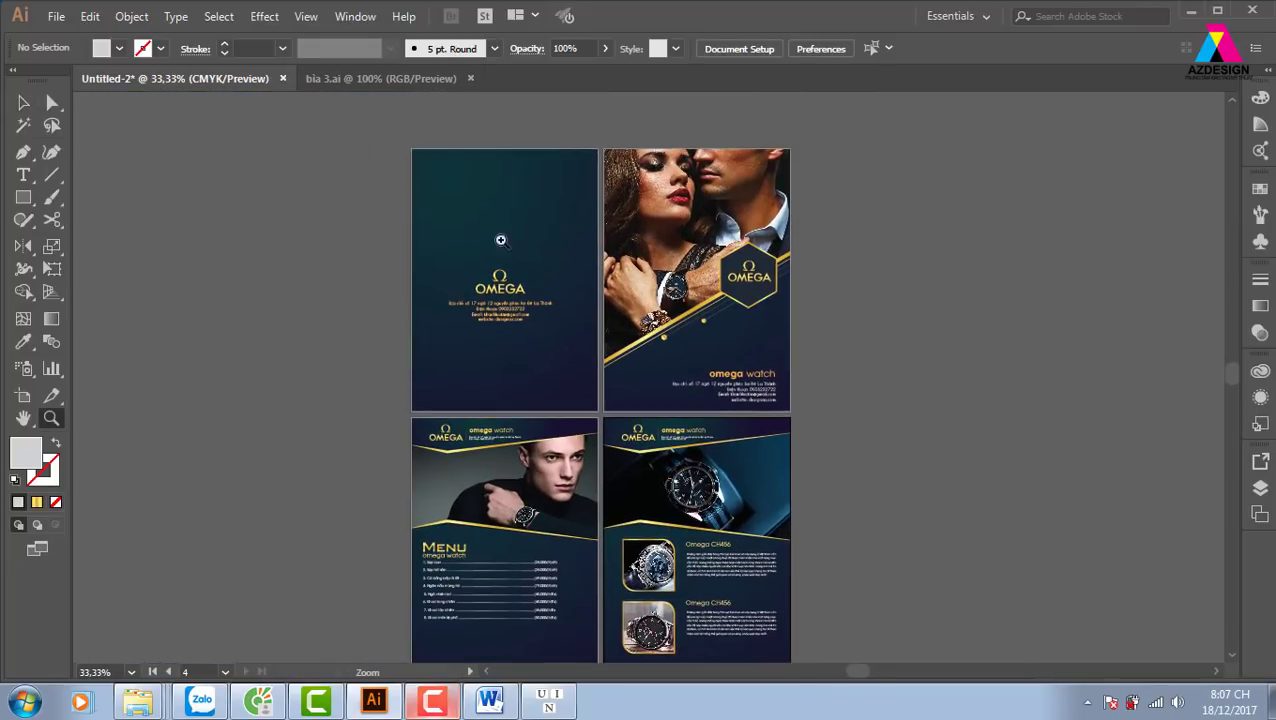
pyautogui.moveTo(762, 420); pyautogui.dragTo(820, 420)
pyautogui.moveTo(380, 660); pyautogui.dragTo(370, 541)
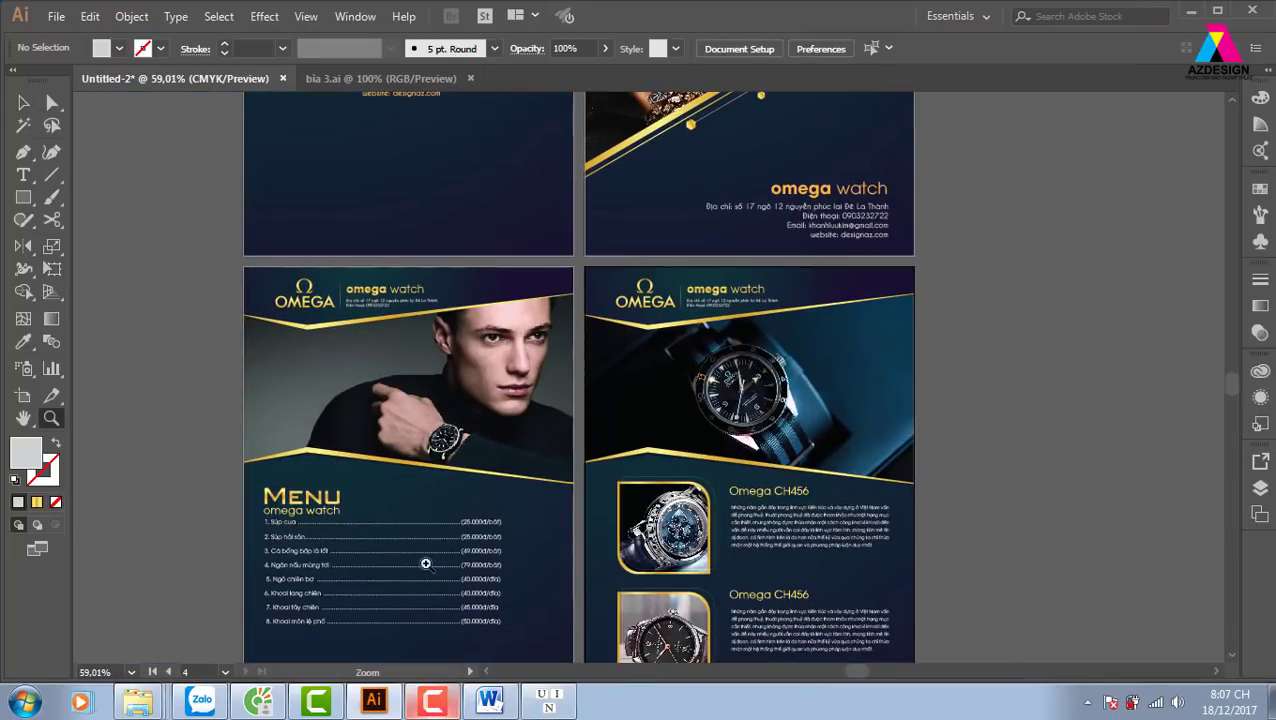
pyautogui.moveTo(492, 569); pyautogui.dragTo(522, 369)
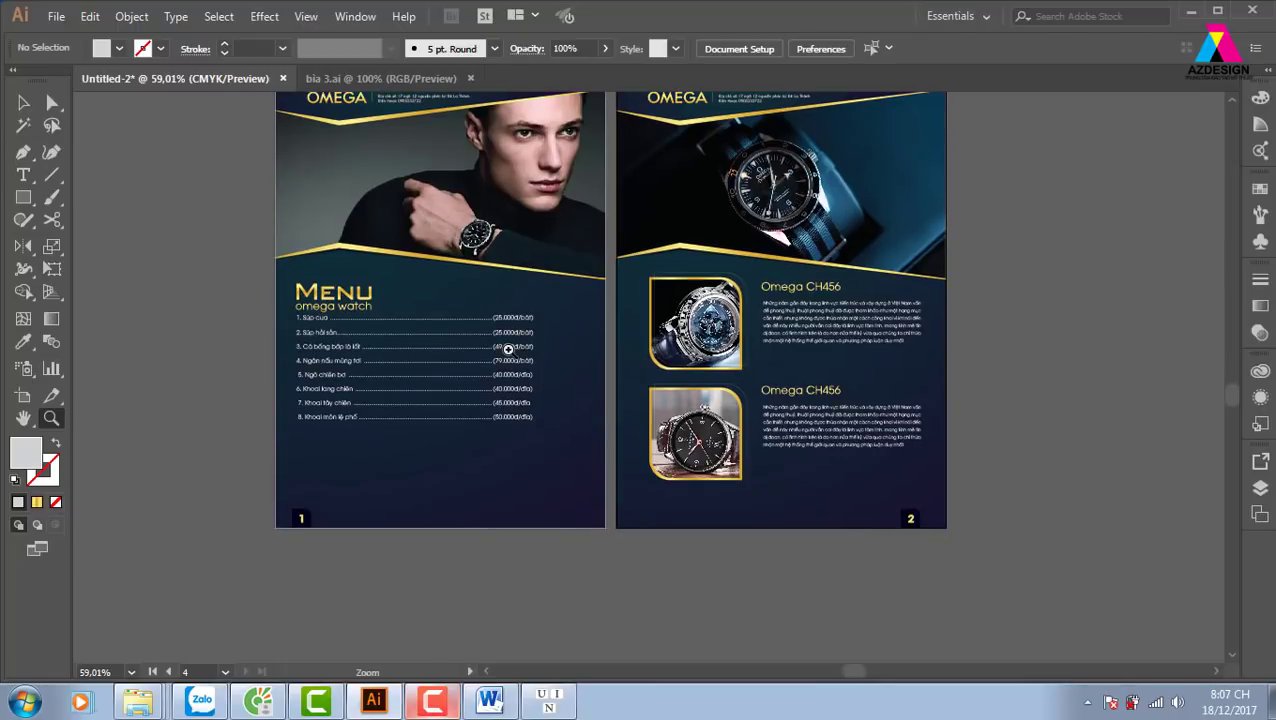
# Narrow the menu price list's text frame from the right
pyautogui.click(23, 102)
pyautogui.click(455, 332)
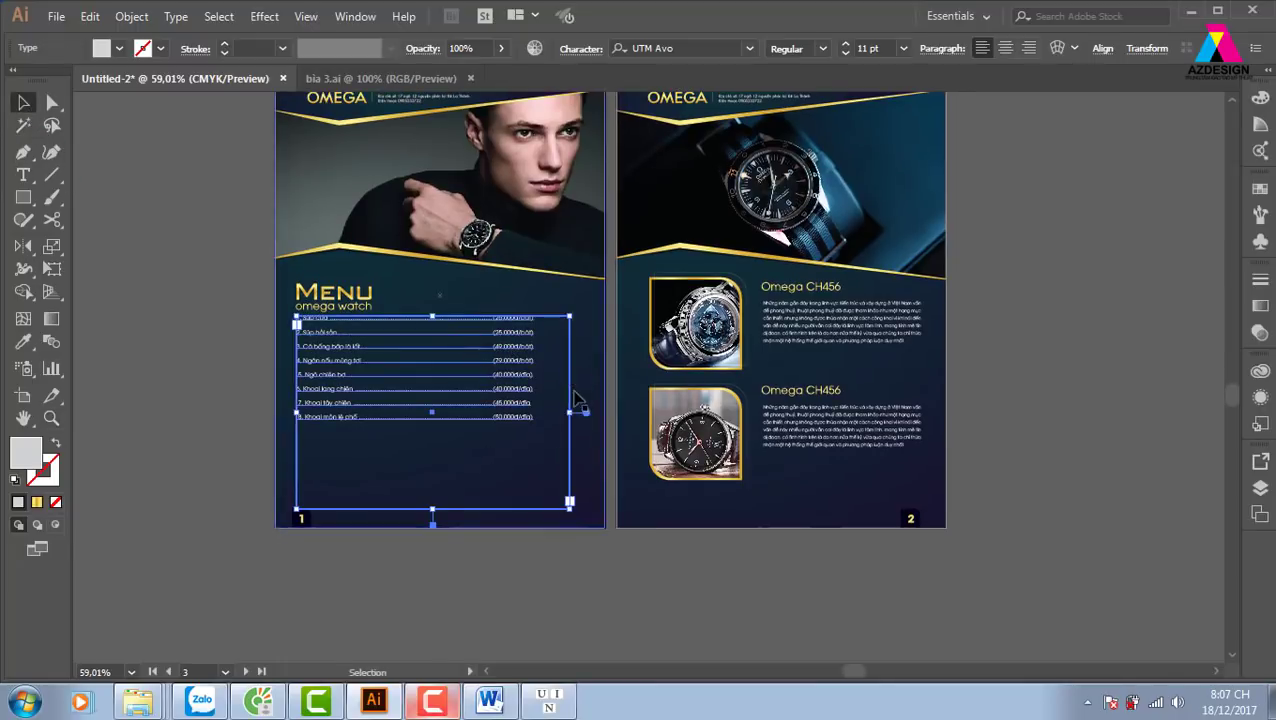
pyautogui.moveTo(569, 412)
pyautogui.mouseDown()
pyautogui.moveTo(528, 412)
pyautogui.moveTo(541, 412)
pyautogui.mouseUp()
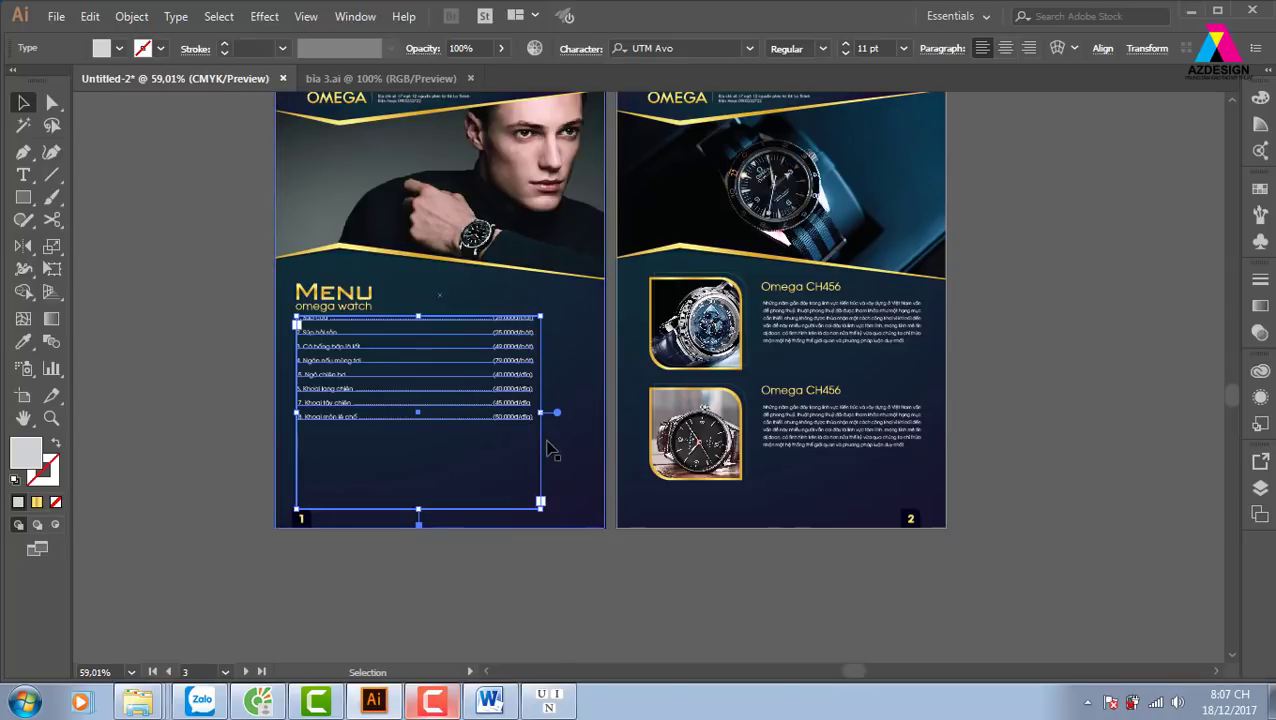
pyautogui.hotkey('ctrl', '+')
pyautogui.hotkey('ctrl', '+')
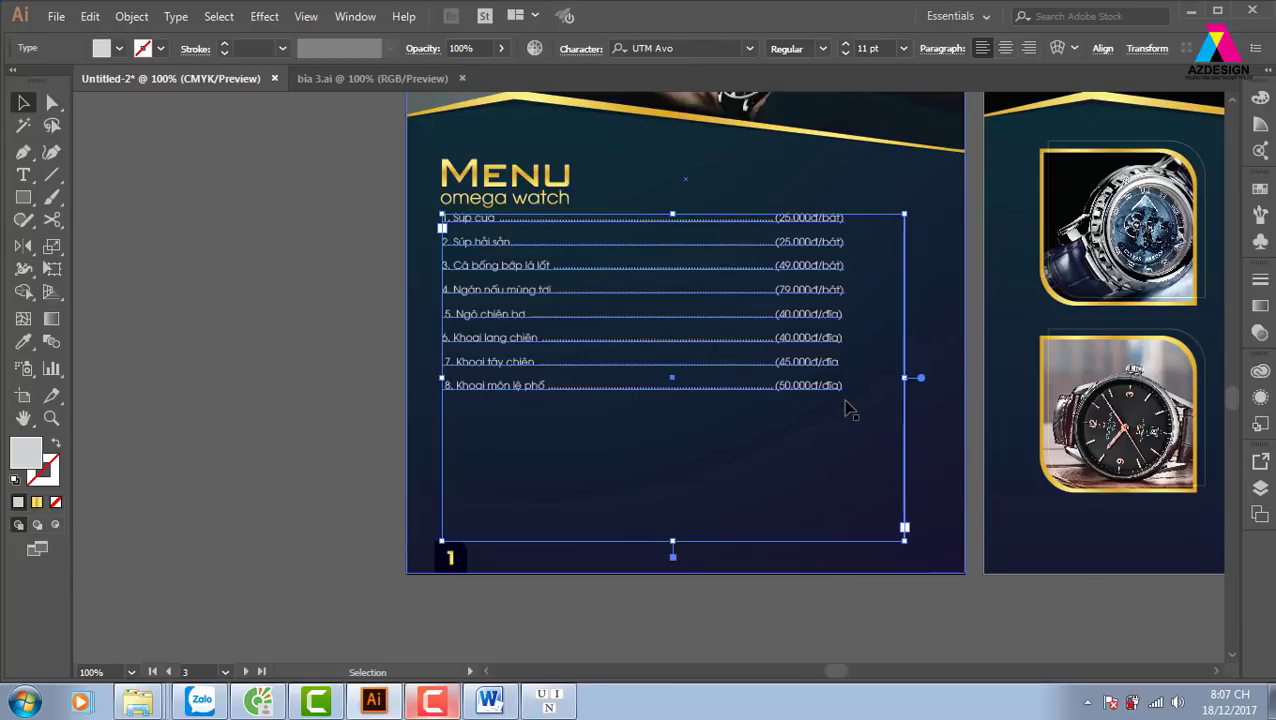
# Keep the price tab stop at 12.54 cm and zoom out to show all four pages
pyautogui.hotkey('ctrl', 'shift', 't')
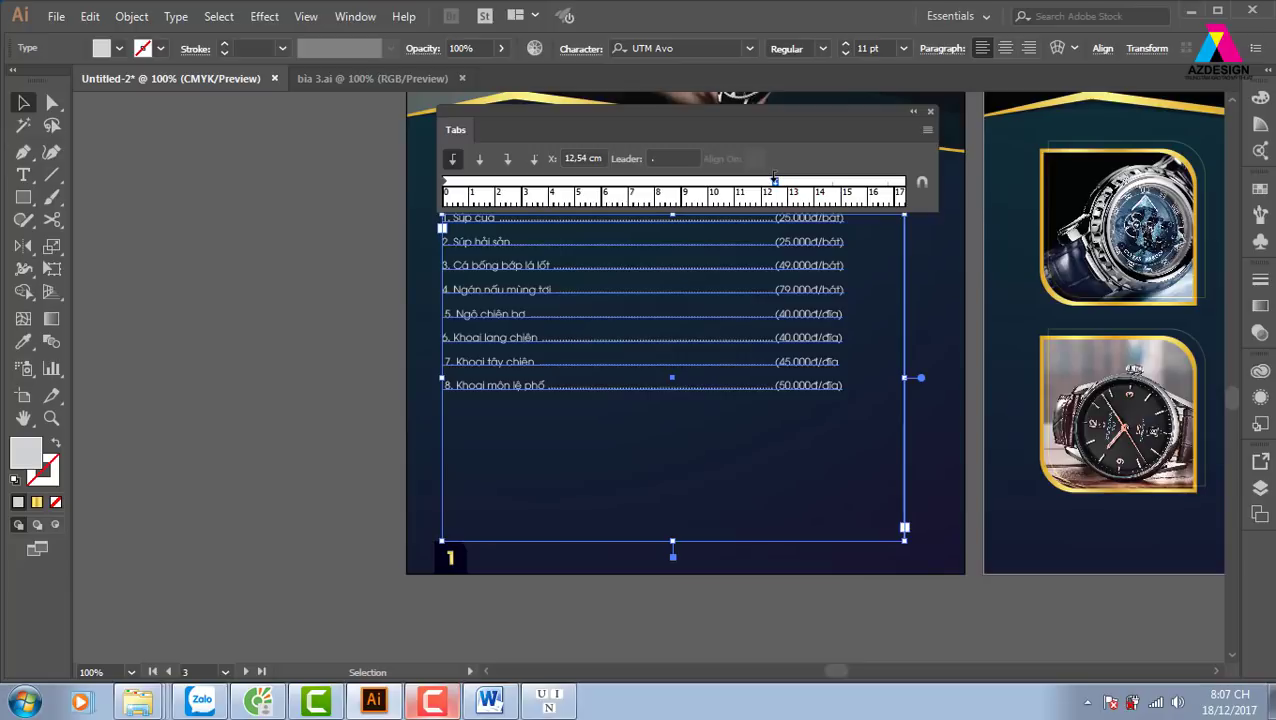
pyautogui.moveTo(775, 180); pyautogui.dragTo(706, 180)
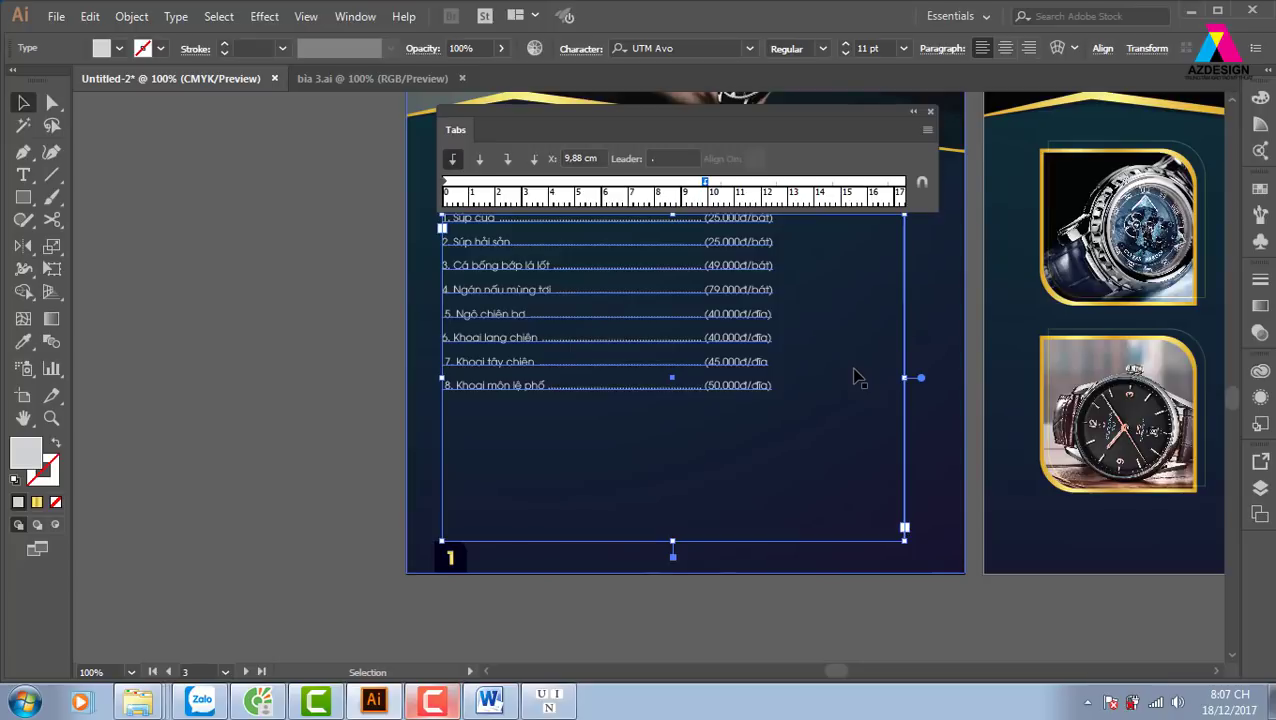
pyautogui.hotkey('ctrl', 'z')
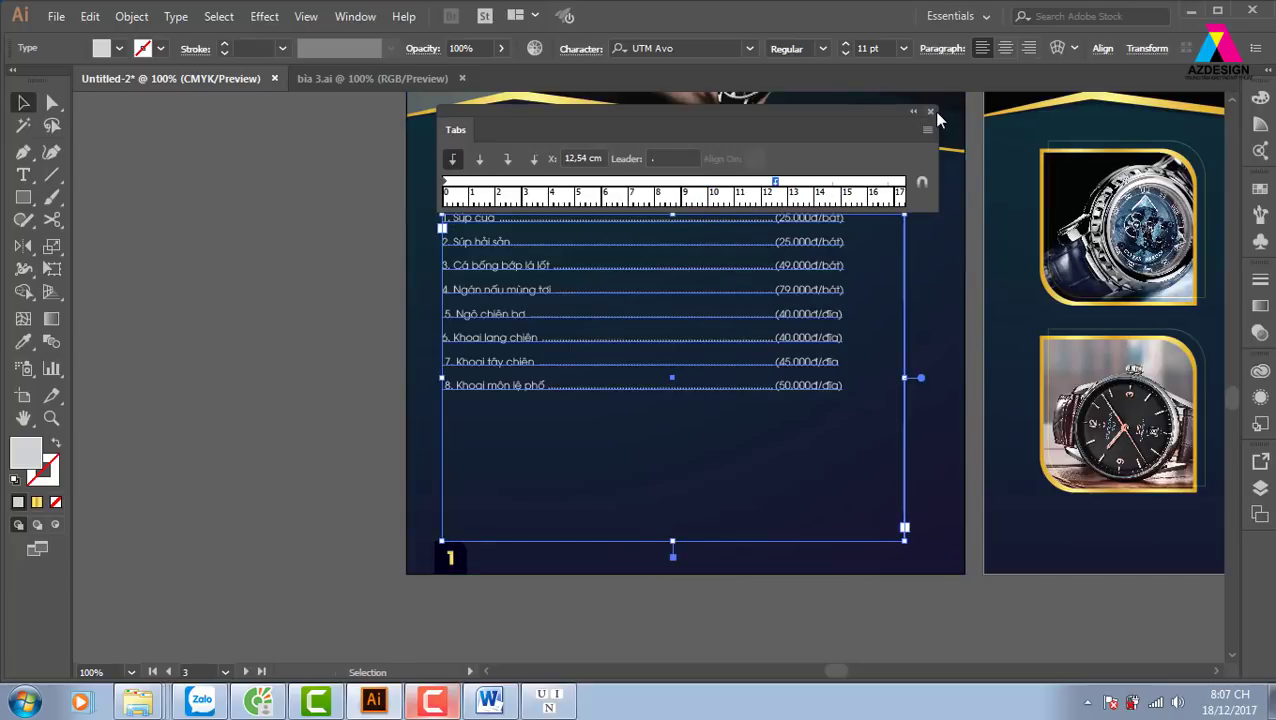
pyautogui.click(930, 112)
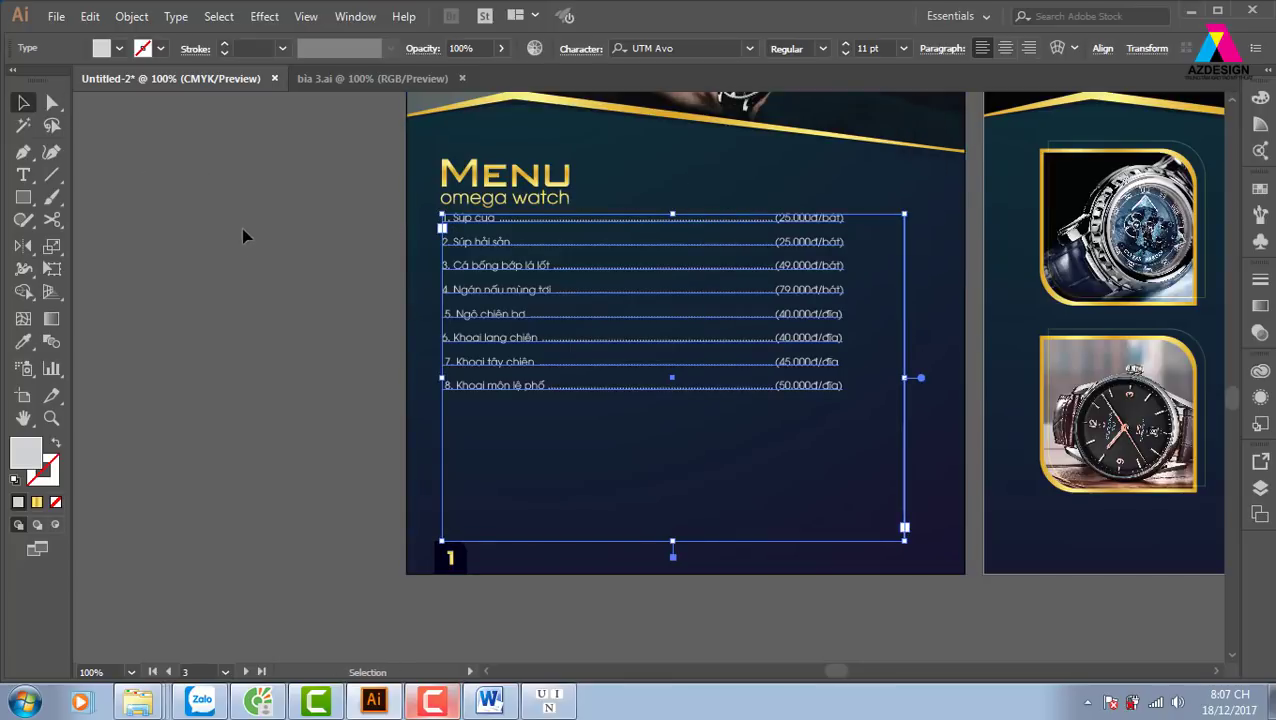
pyautogui.click(300, 285)
pyautogui.hotkey('ctrl', '-')
pyautogui.hotkey('ctrl', '-')
pyautogui.hotkey('ctrl', '-')
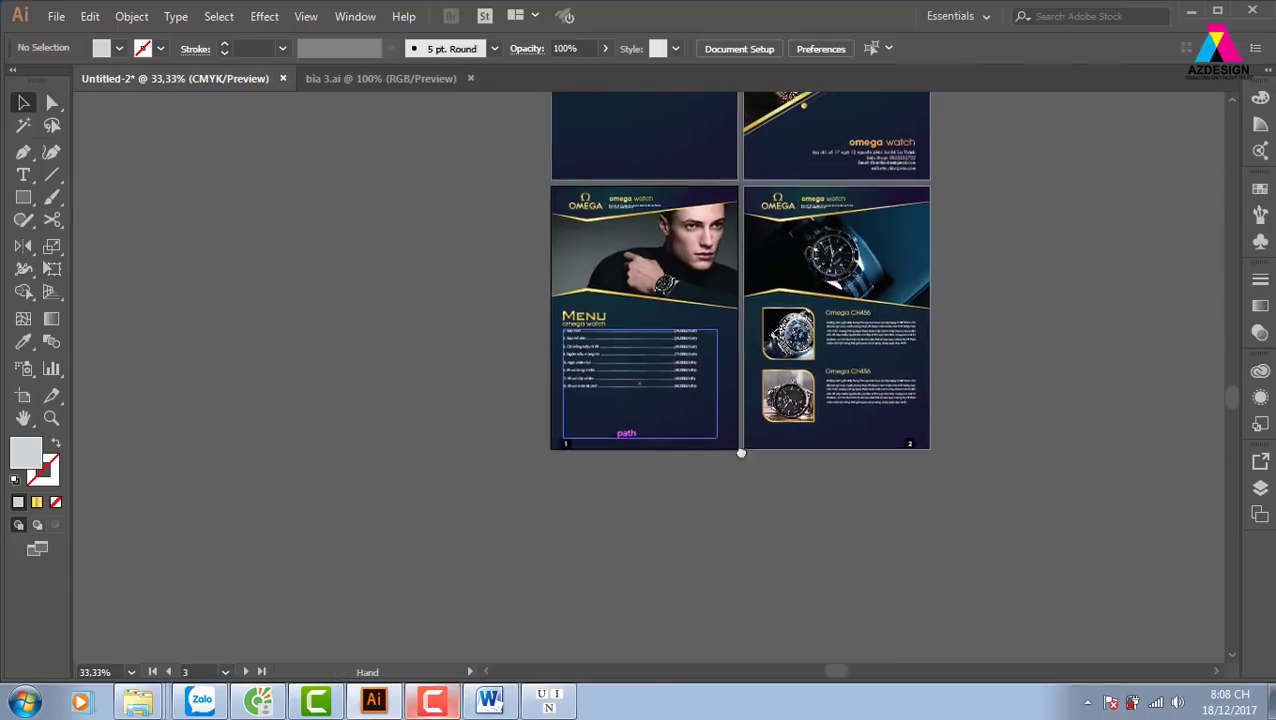
pyautogui.moveTo(484, 390); pyautogui.dragTo(428, 550)
pyautogui.moveTo(652, 534); pyautogui.dragTo(661, 597)
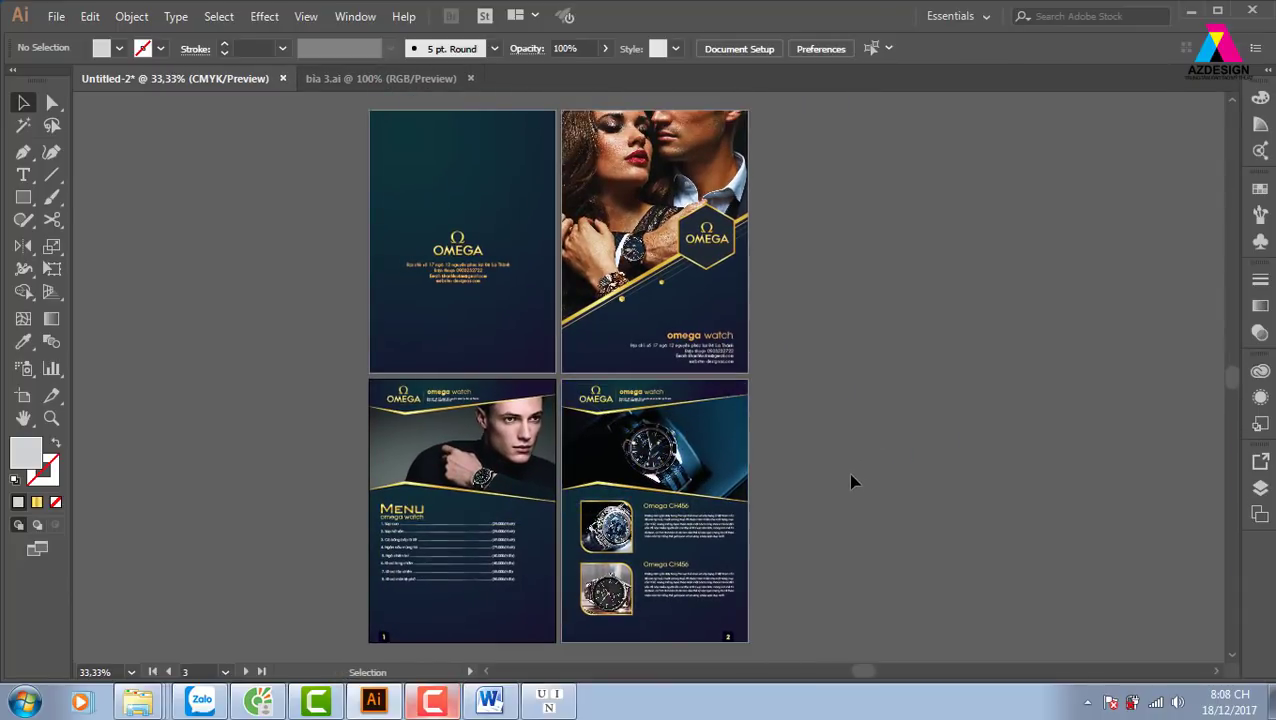